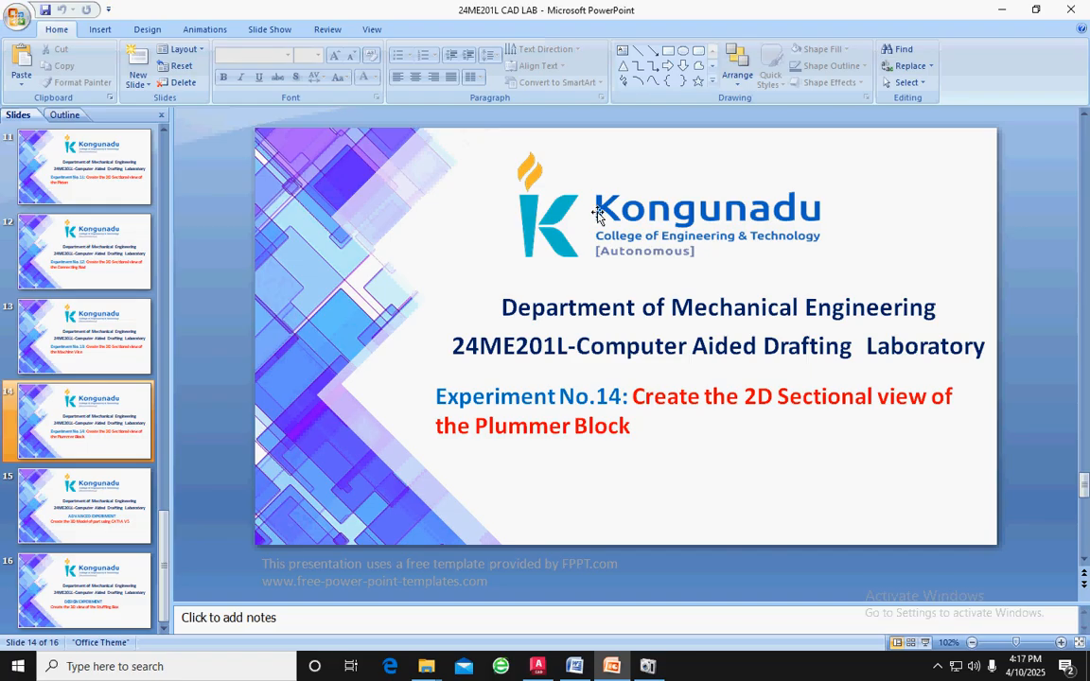
Review the plummer block assembly drawing in the Word document and return to the AutoCAD drawing
click(1002, 9)
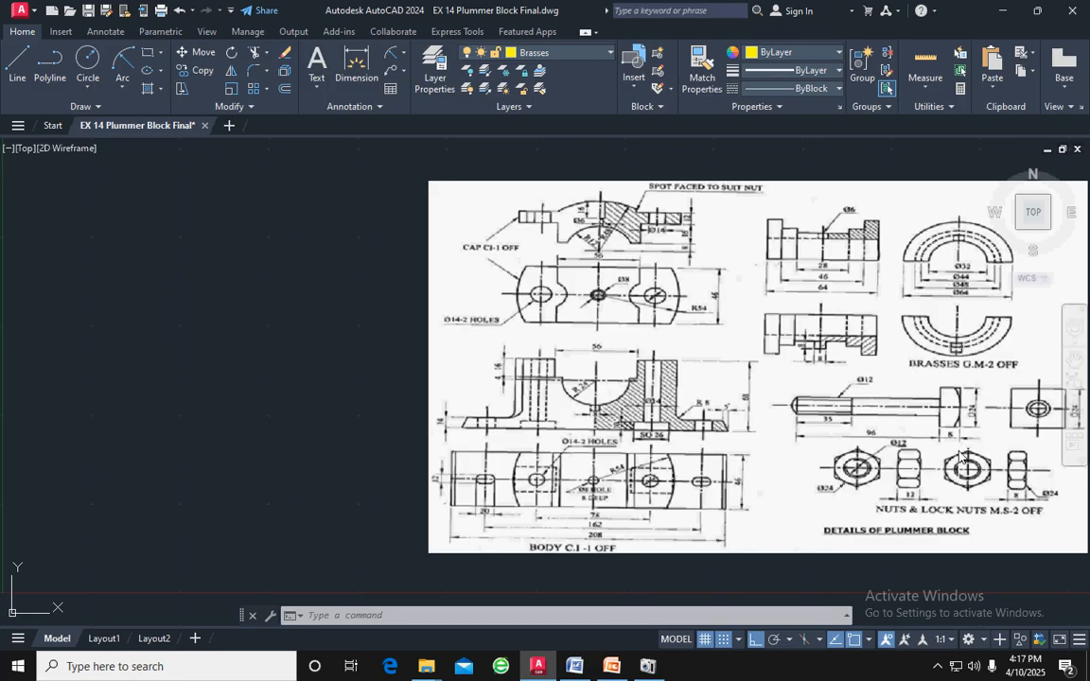
click(575, 666)
scroll(548, 531, down, 10)
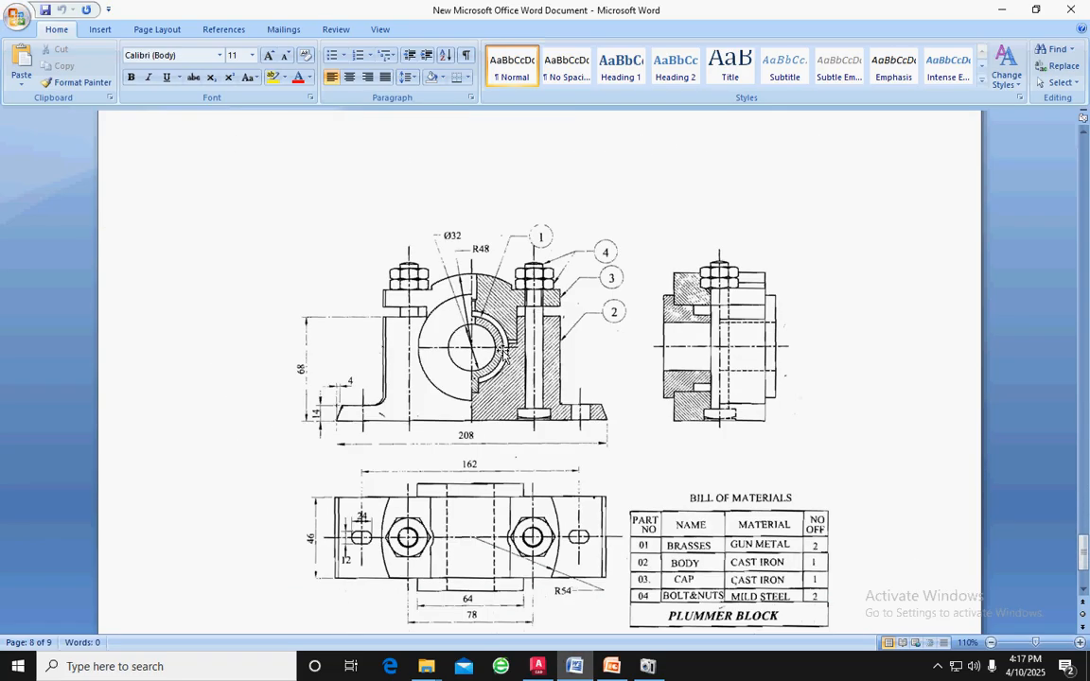
click(538, 667)
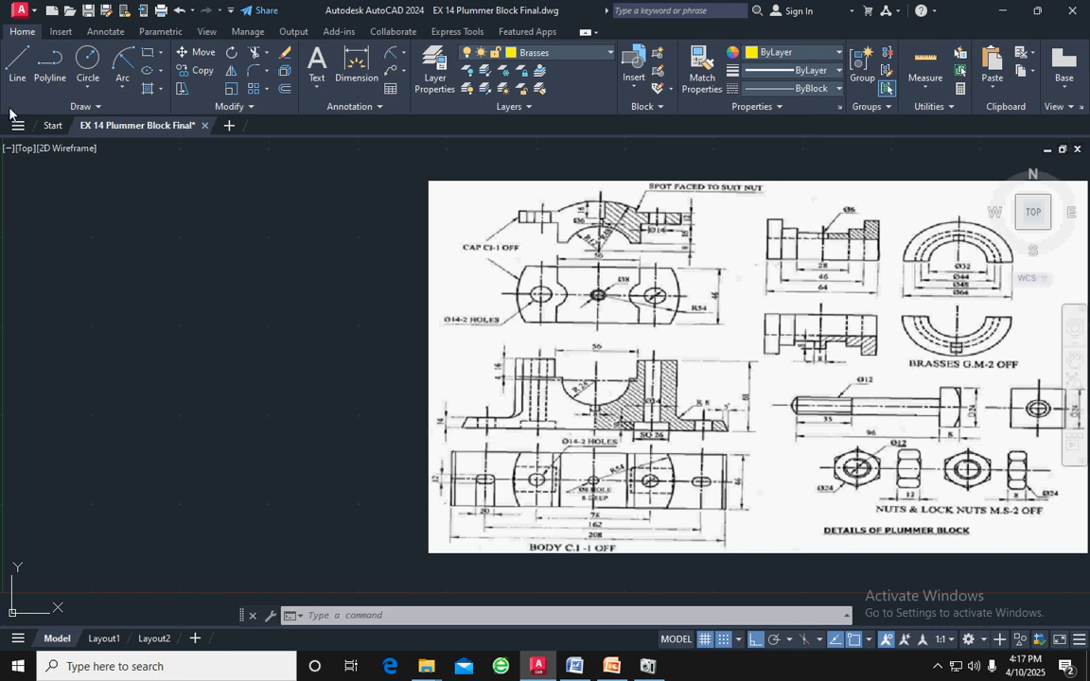
On the Body layer, draw the base as a 208 by 14 rectangle of lines in the empty area beside the reference image
click(513, 57)
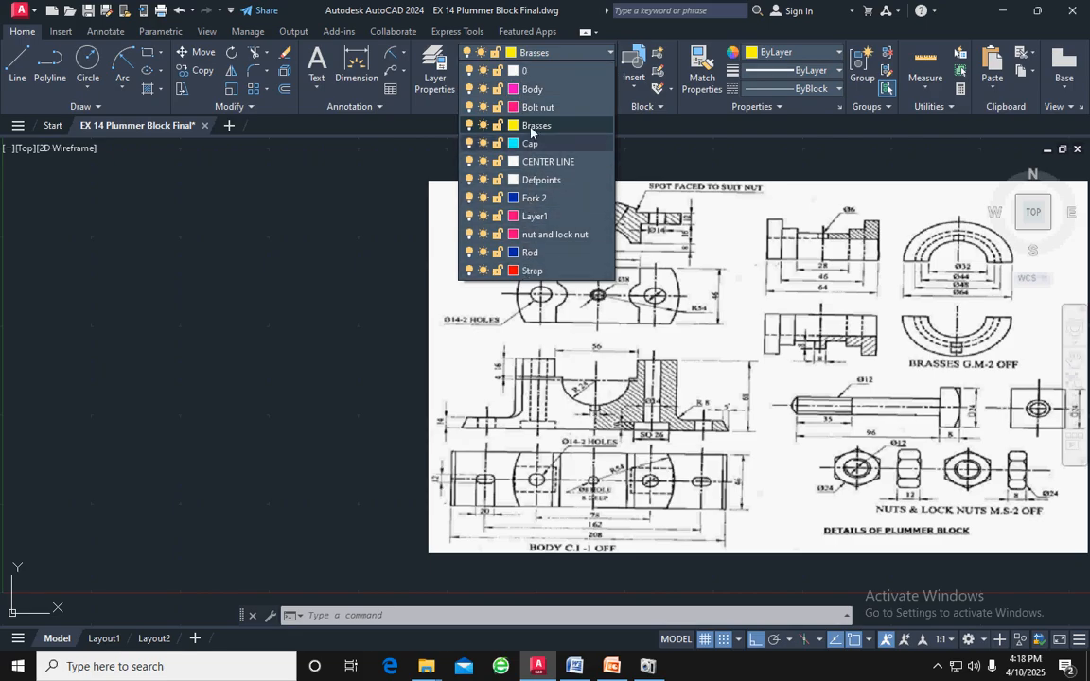
click(535, 89)
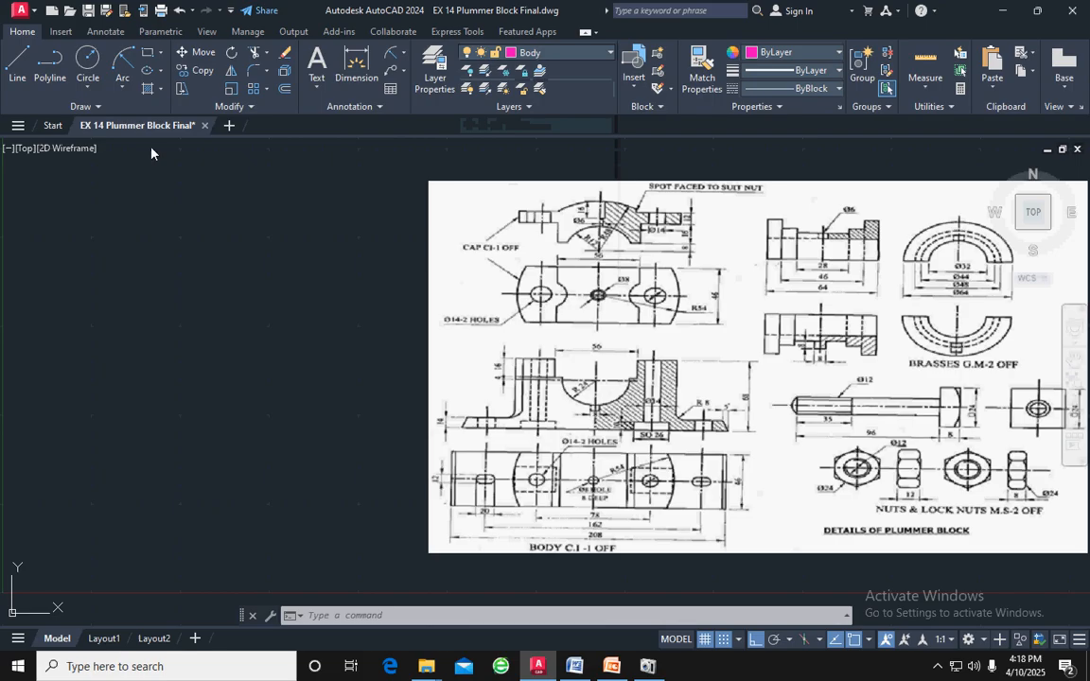
click(17, 64)
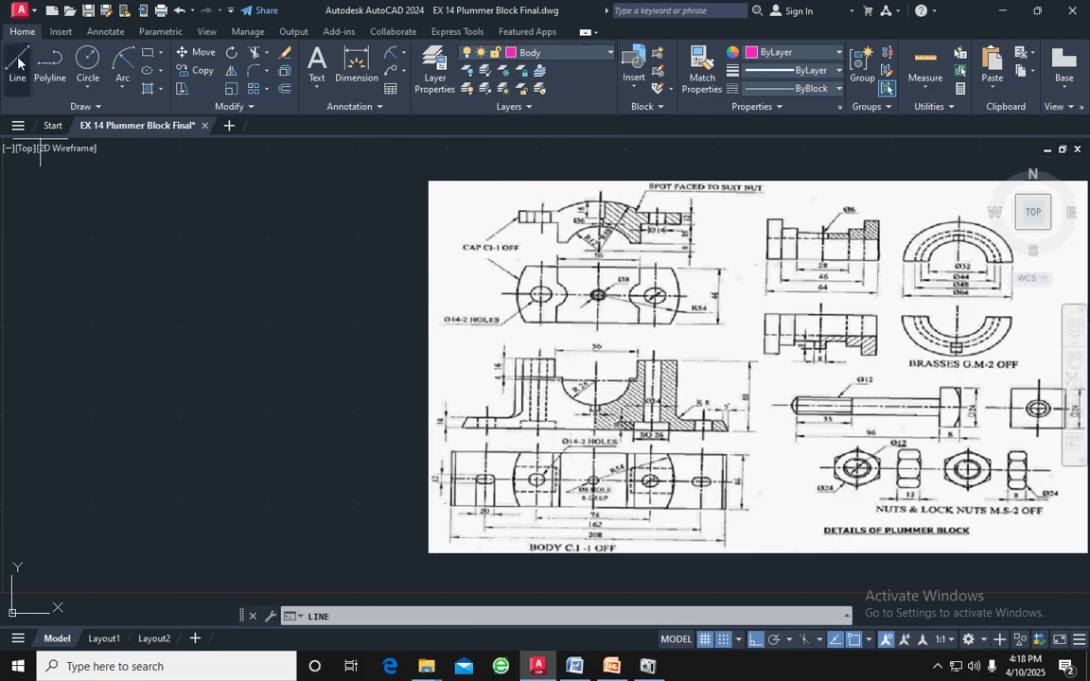
click(39, 455)
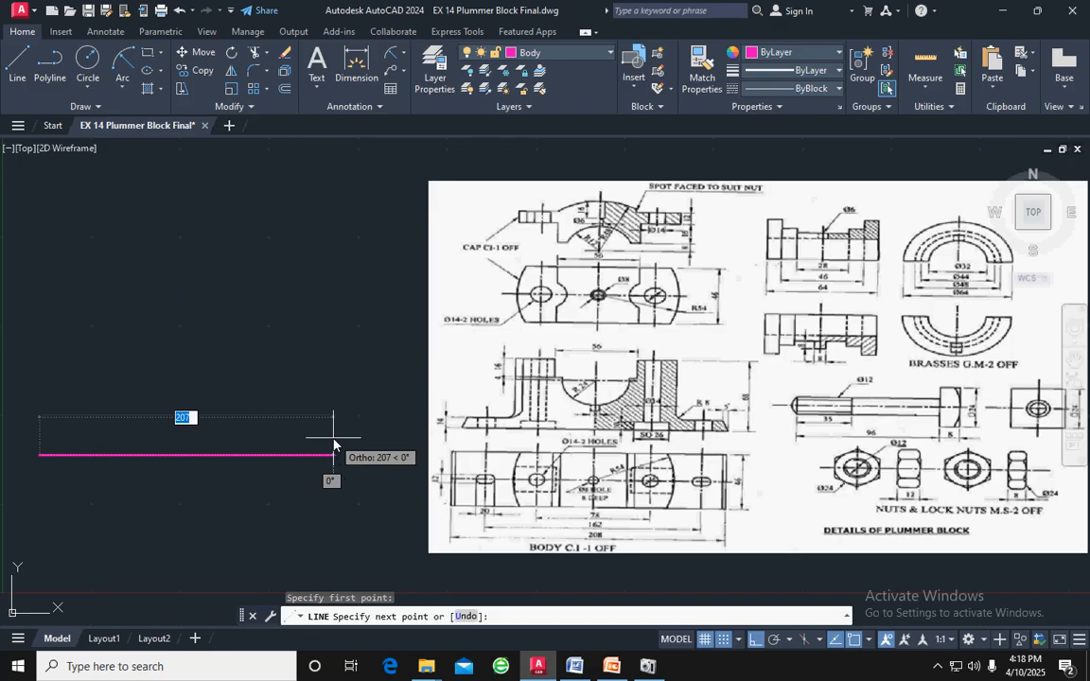
text(20)
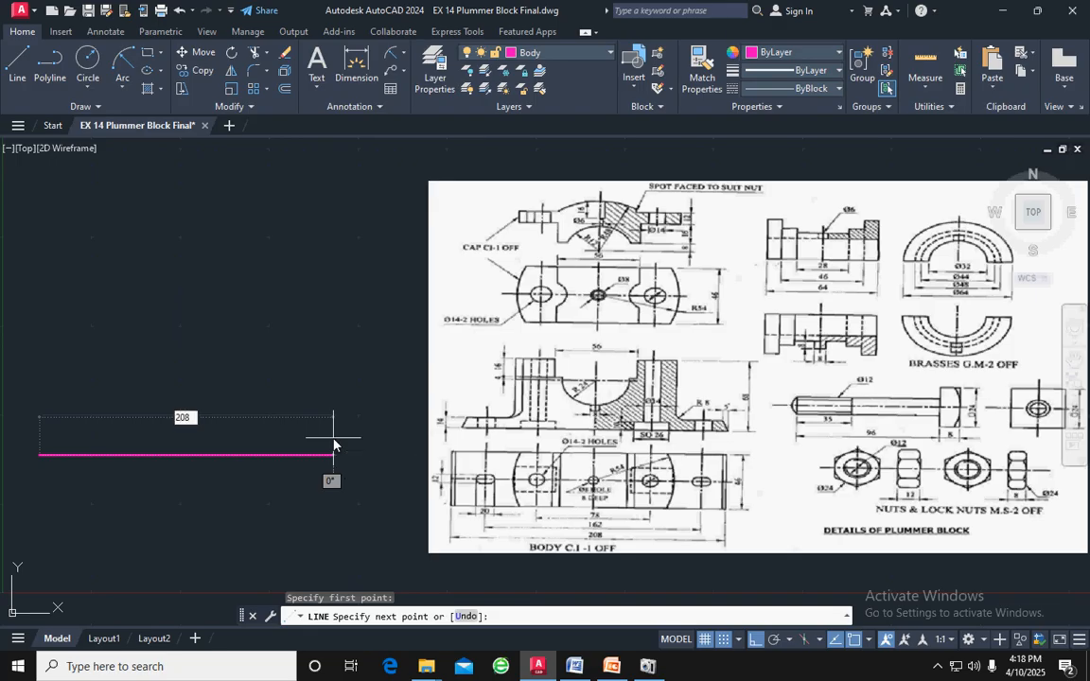
key(Return)
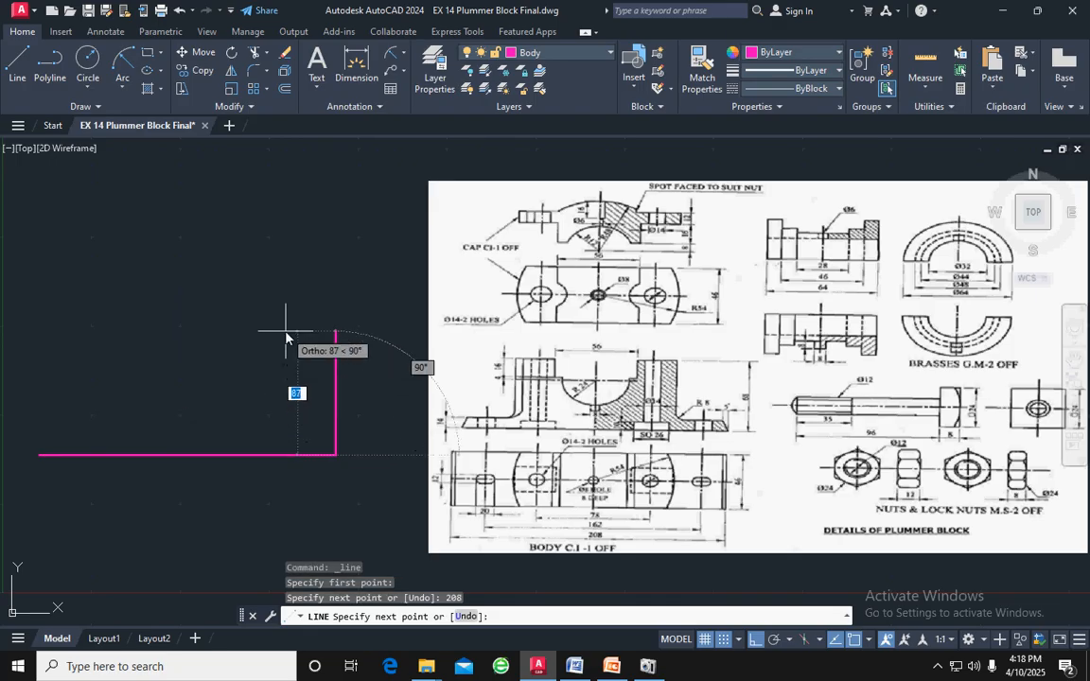
text(14)
key(Return)
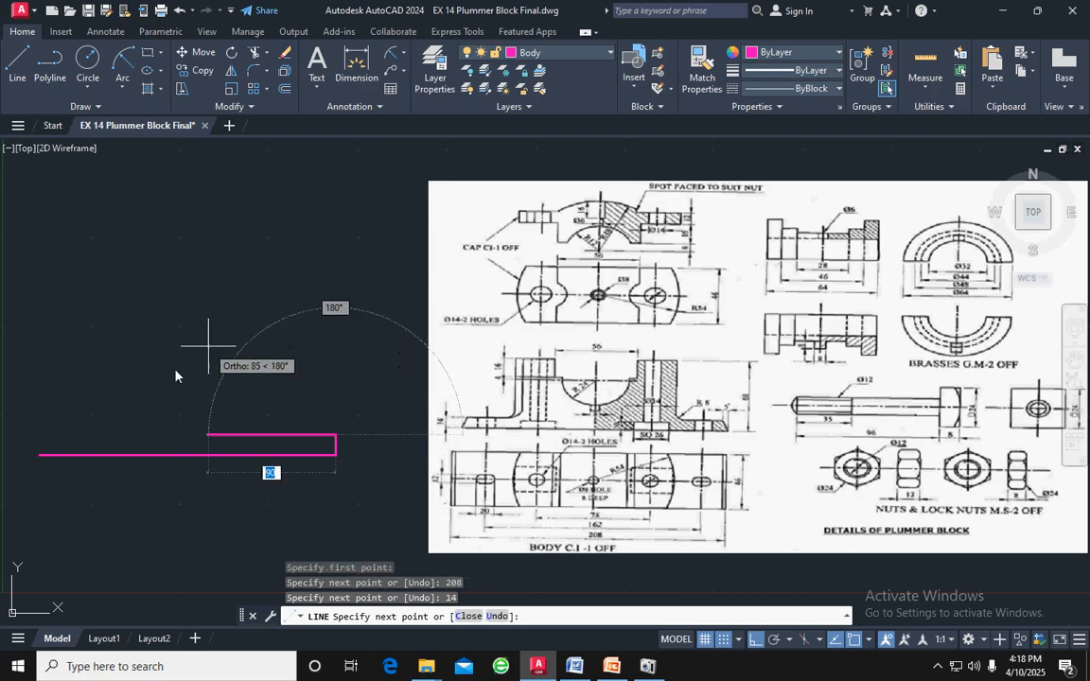
text(2)
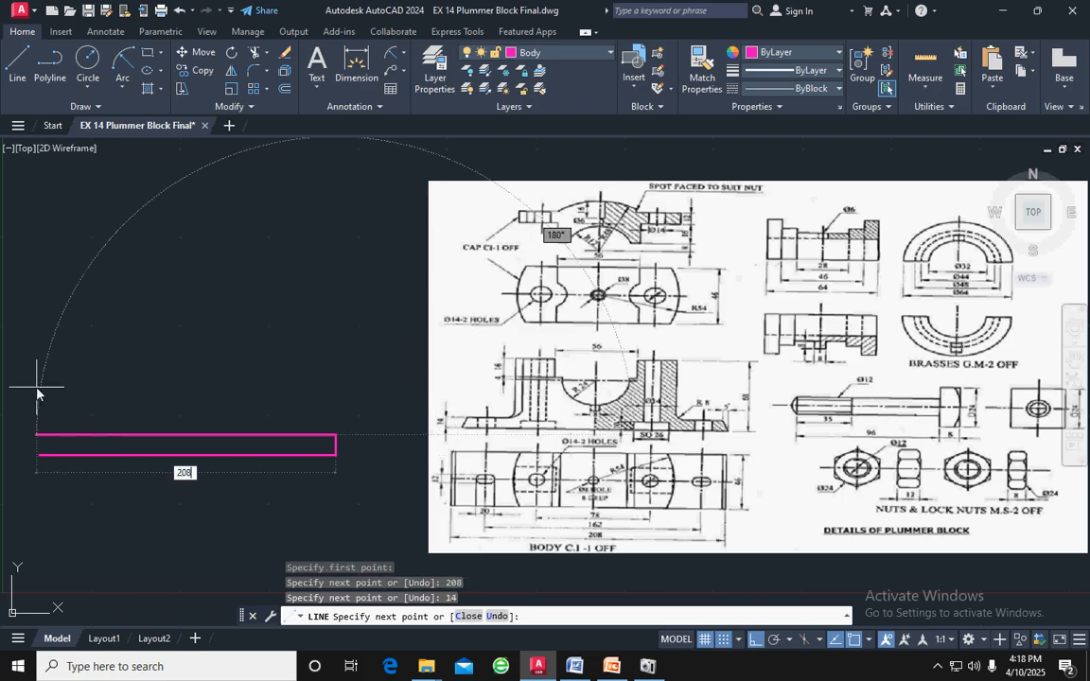
text(08)
key(Return)
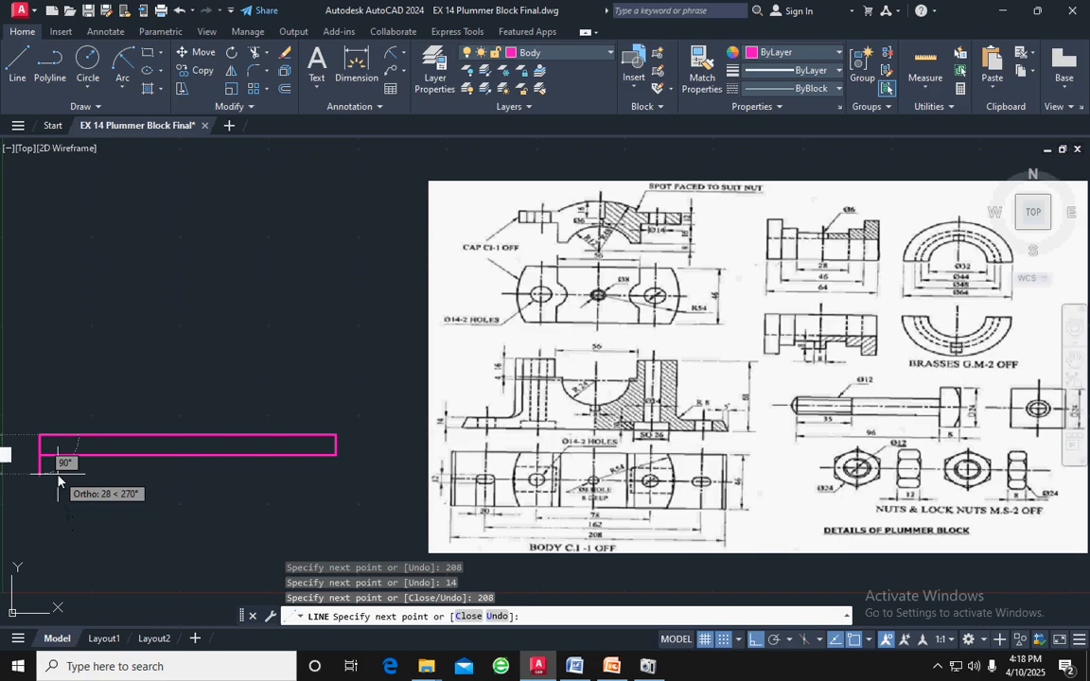
text(14)
key(Return)
key(Return)
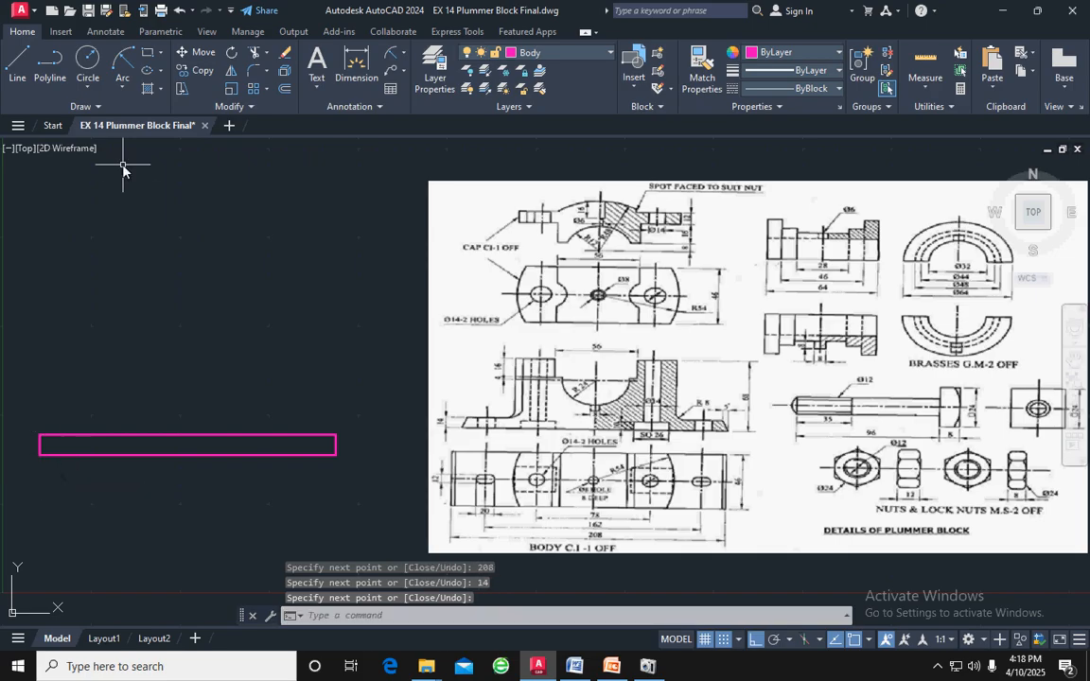
click(17, 63)
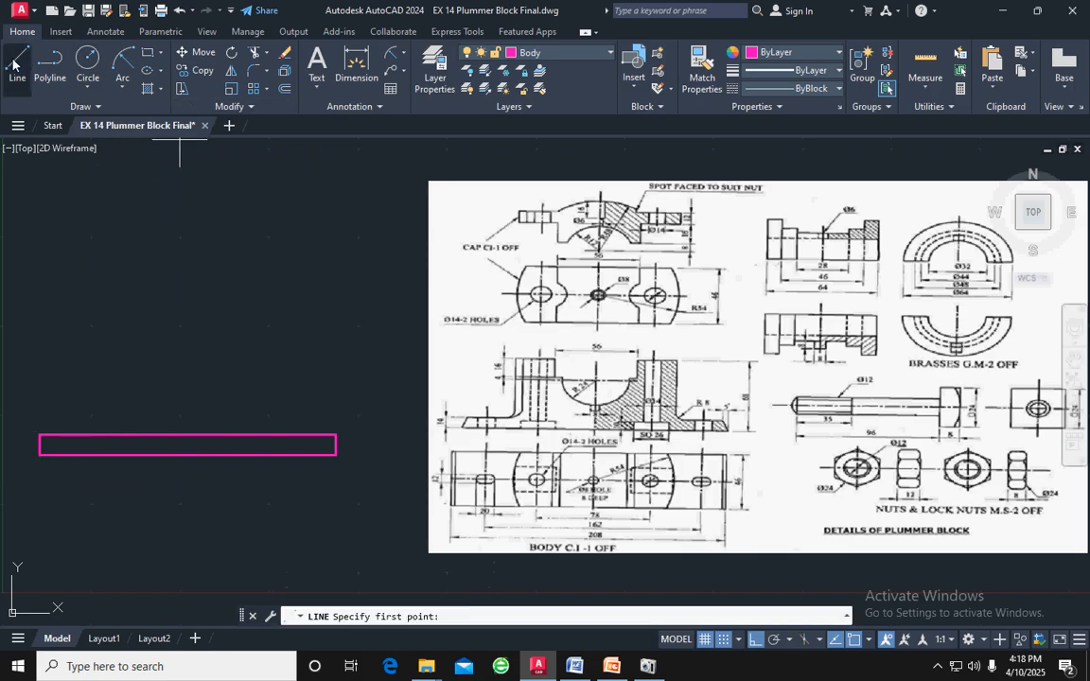
click(191, 459)
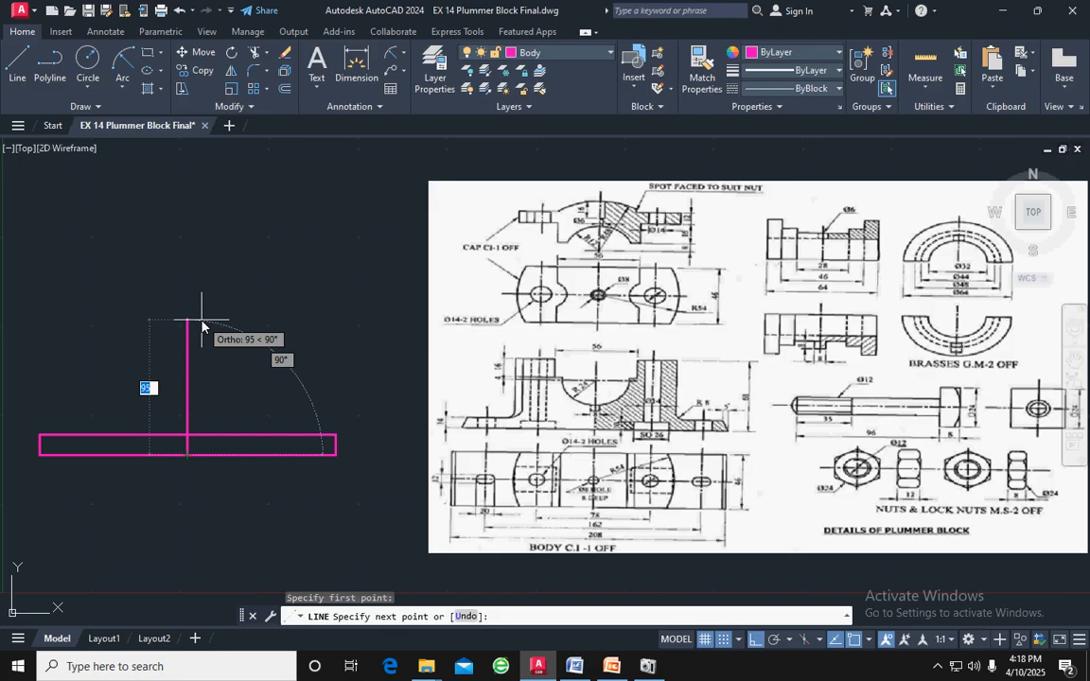
text(6)
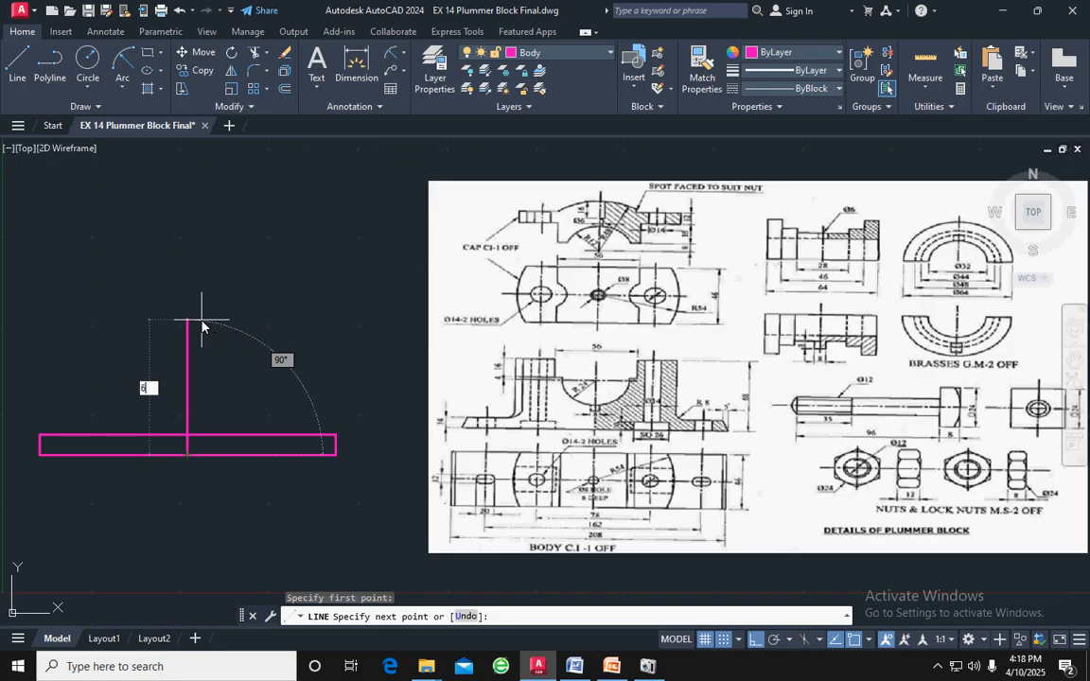
key(Return)
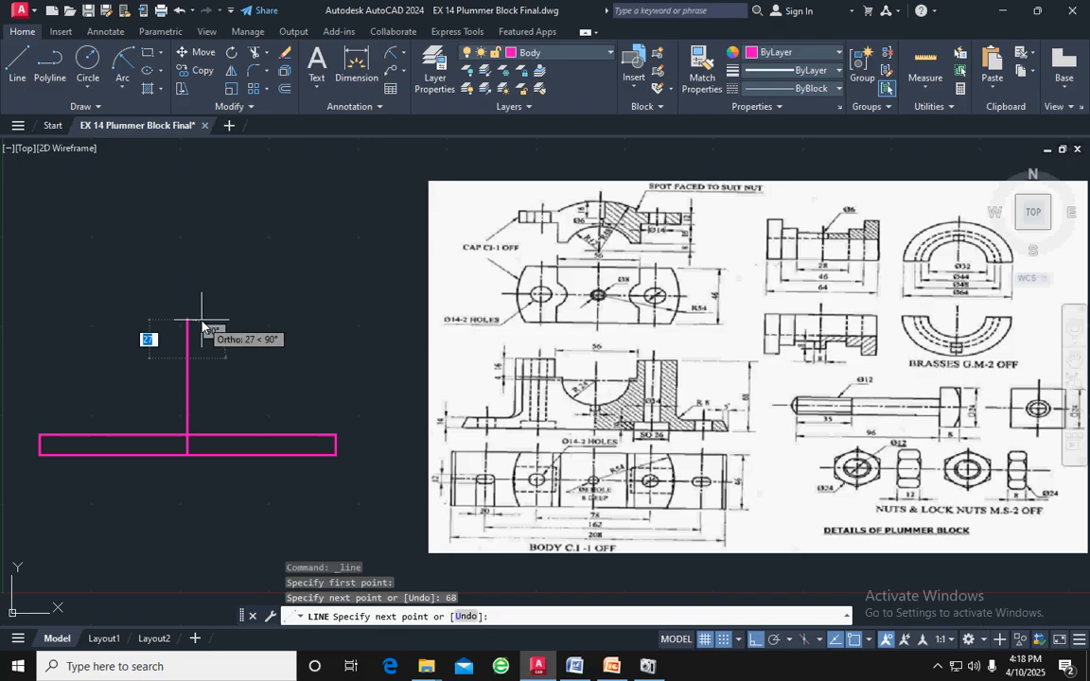
key(Return)
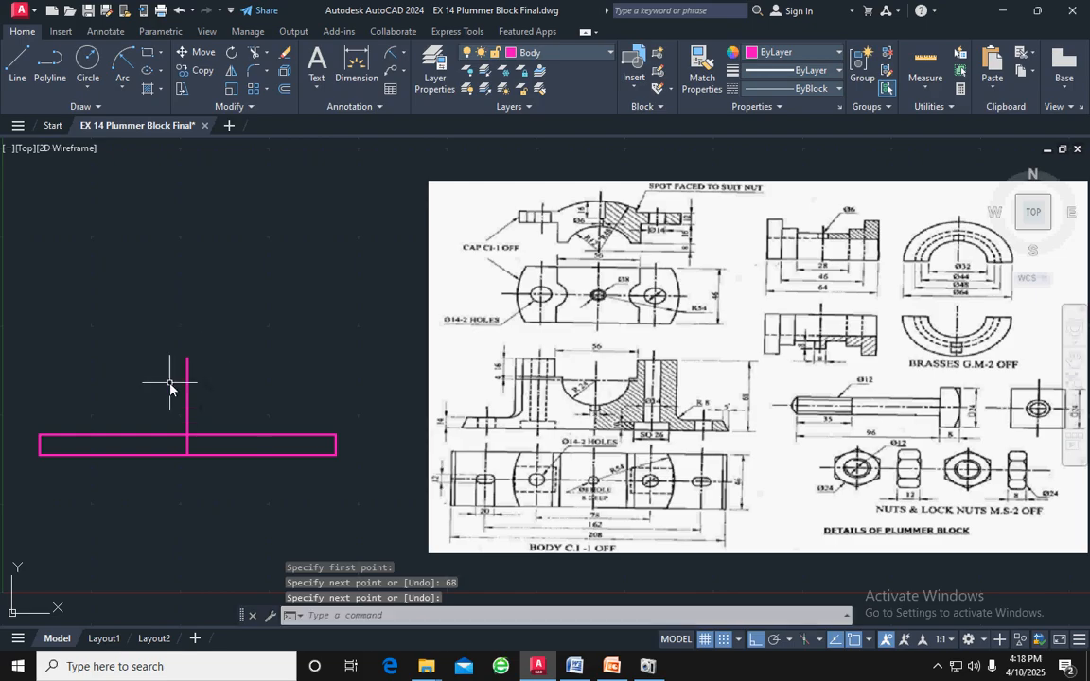
click(194, 382)
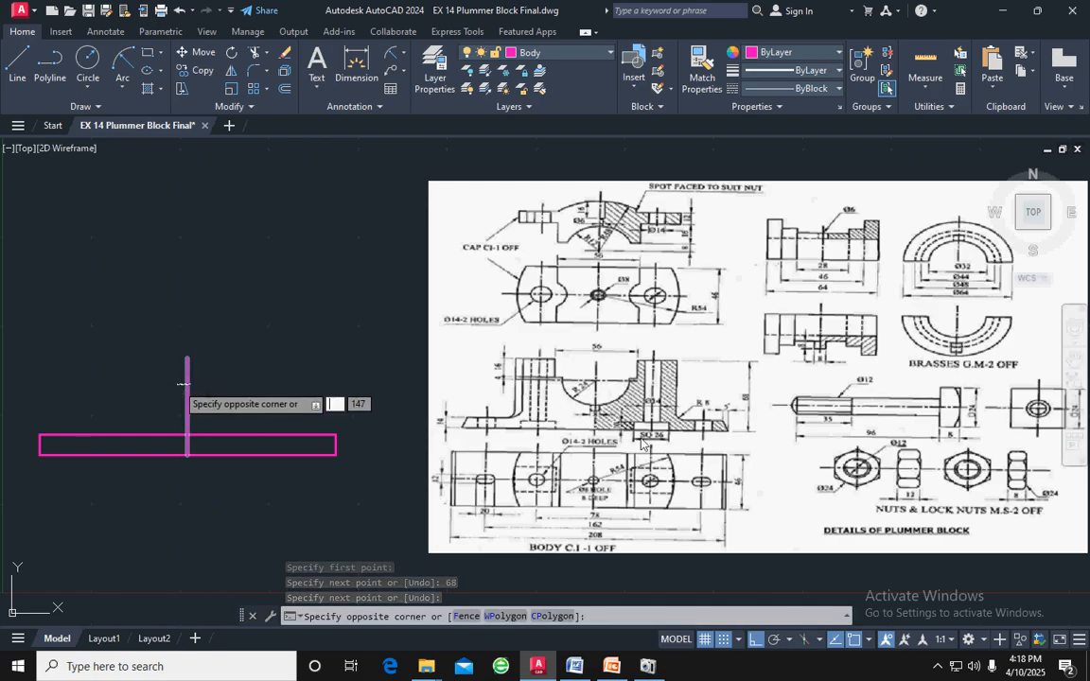
click(194, 370)
click(187, 369)
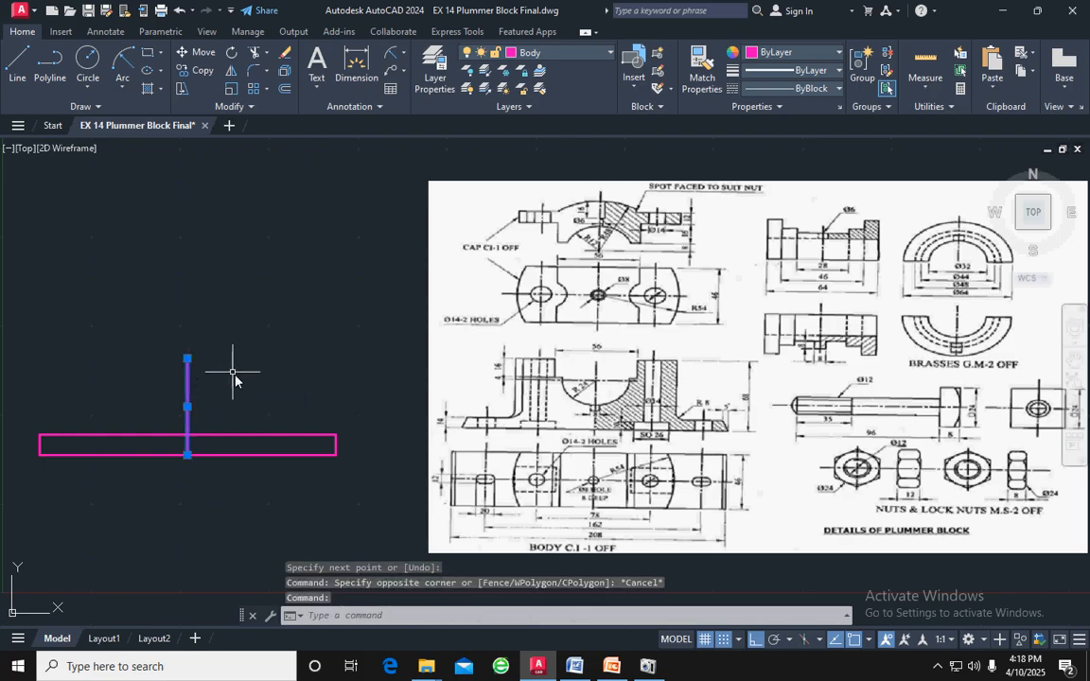
key(Delete)
Draw a vertical line 68 long upward from the midpoint of the base rectangle's bottom edge
click(17, 66)
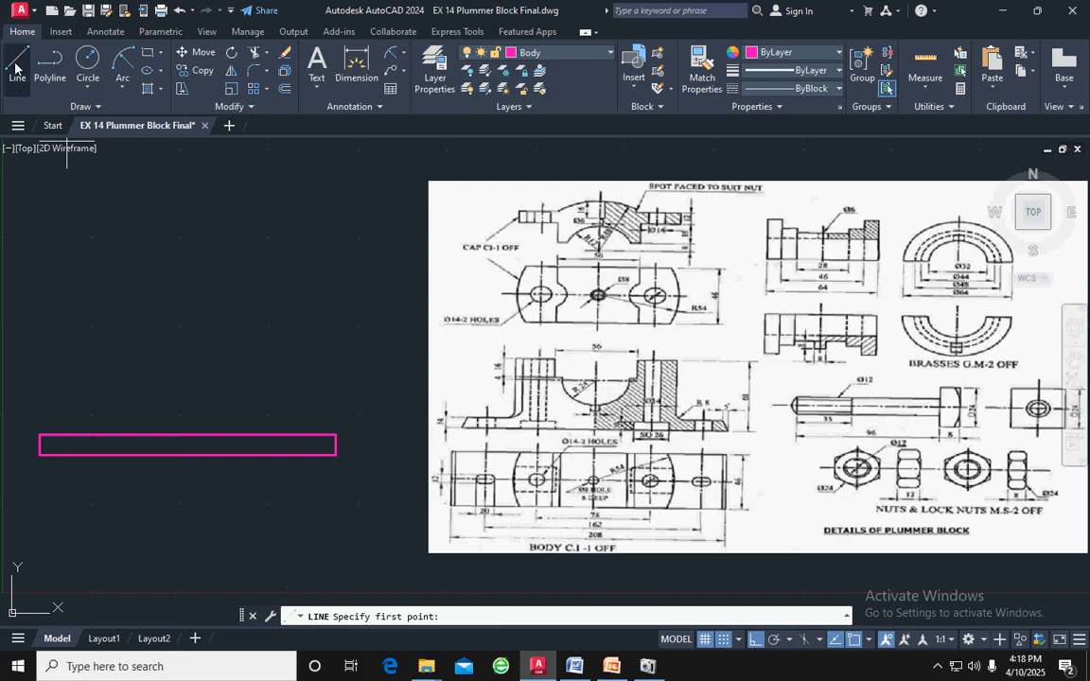
click(188, 447)
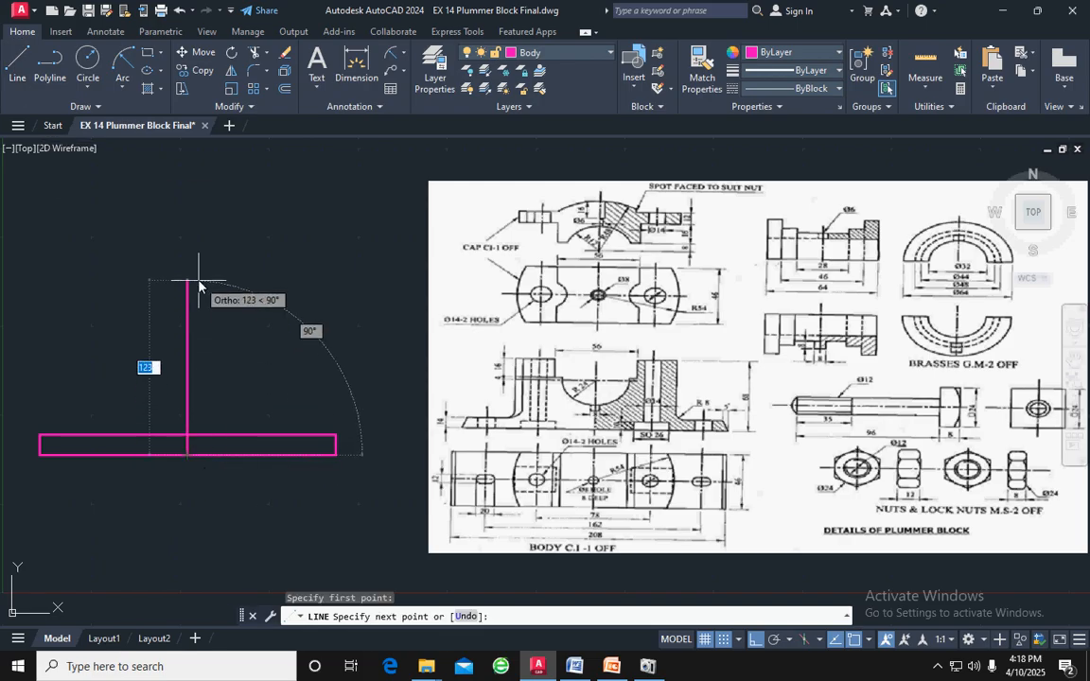
text(68)
key(Return)
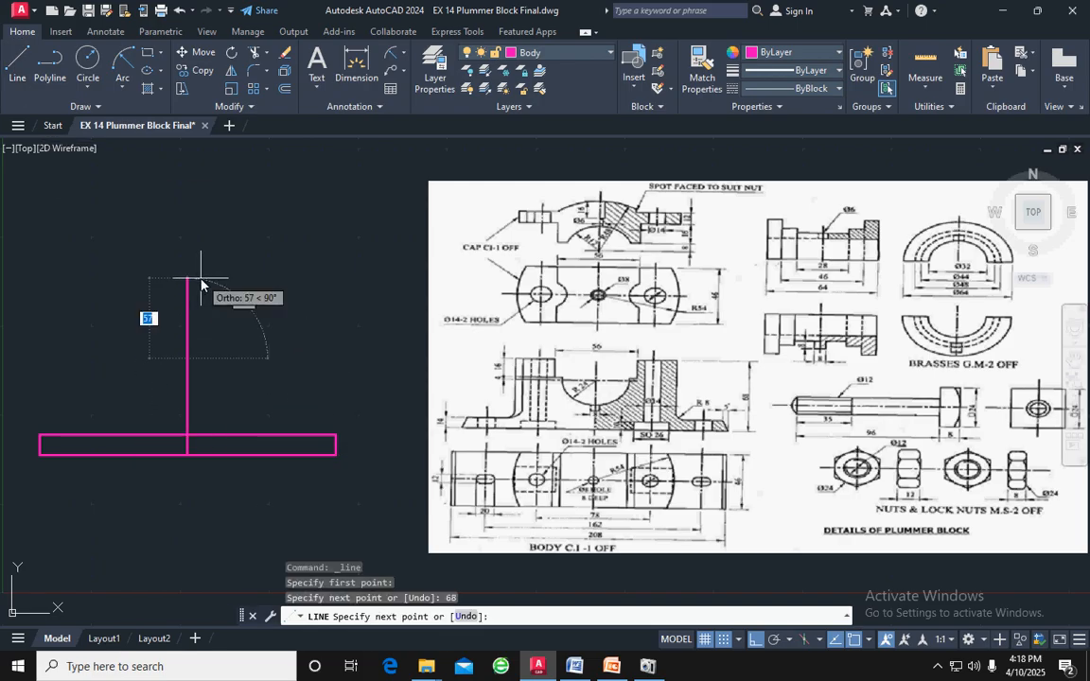
key(Return)
Change the vertical line to the CENTER linetype and move it to layer 0
click(189, 401)
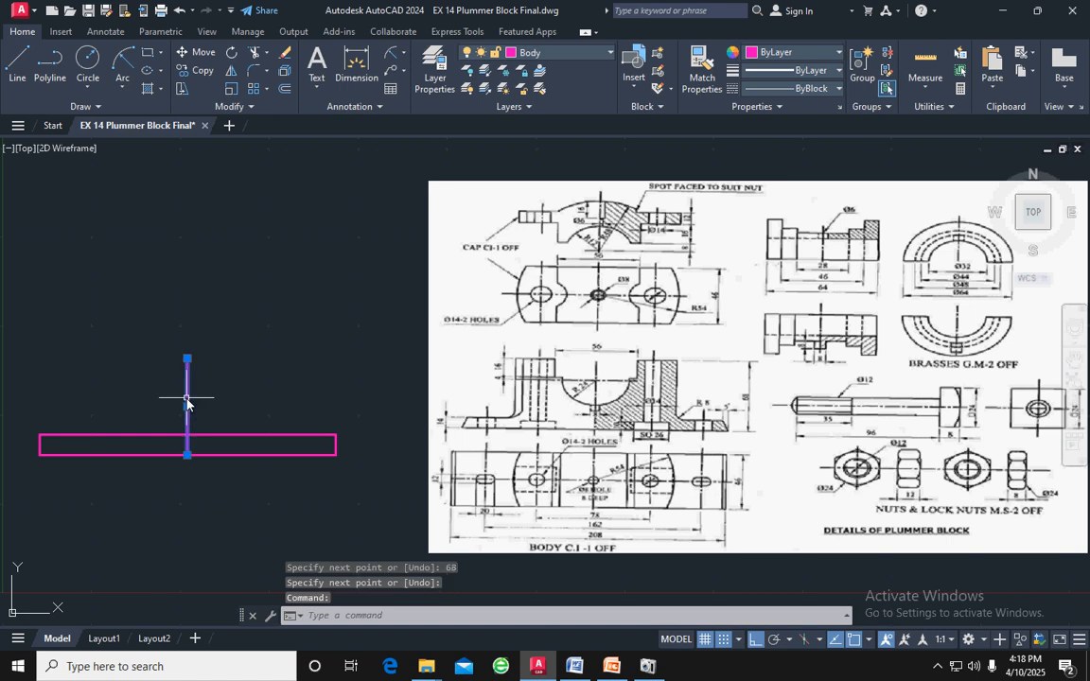
click(750, 91)
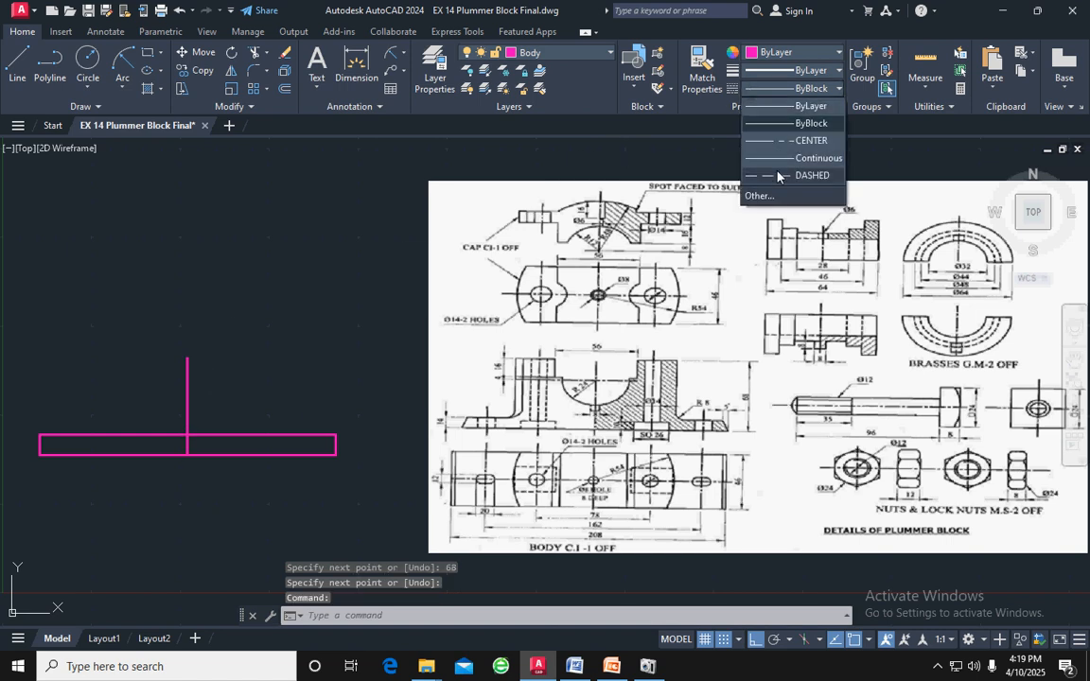
click(782, 151)
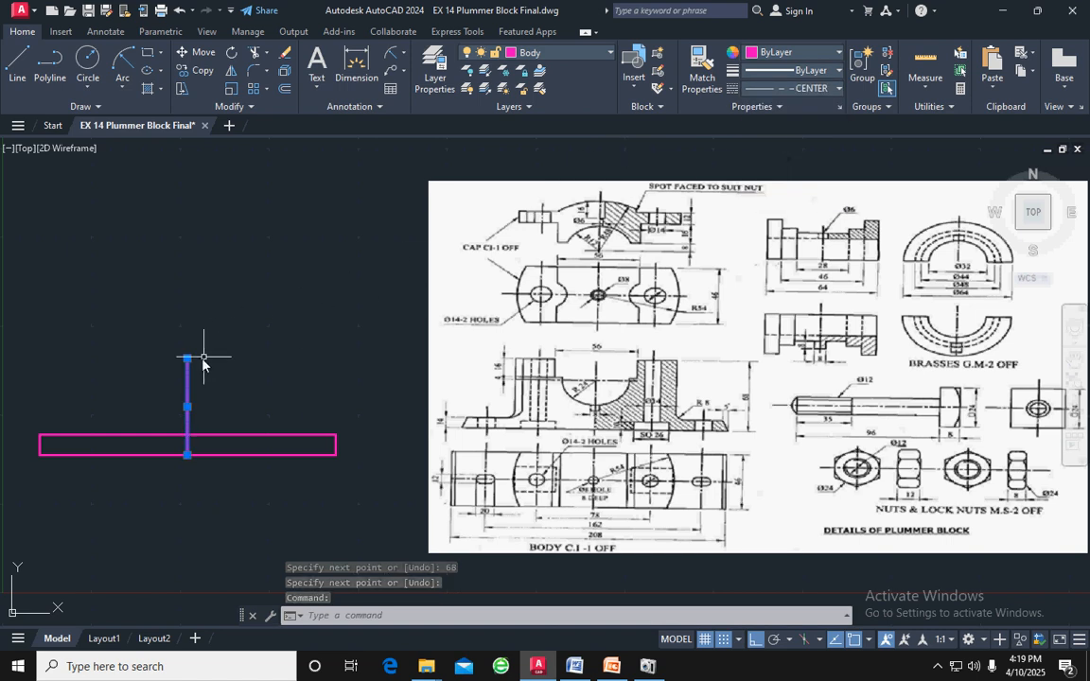
click(554, 59)
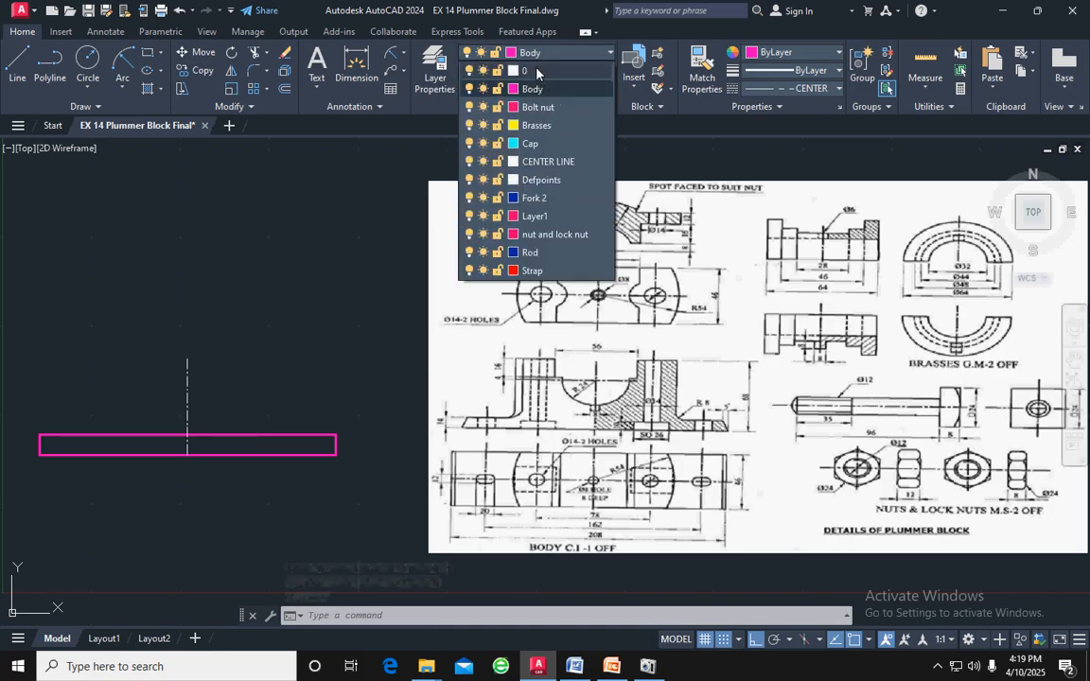
click(500, 68)
key(Escape)
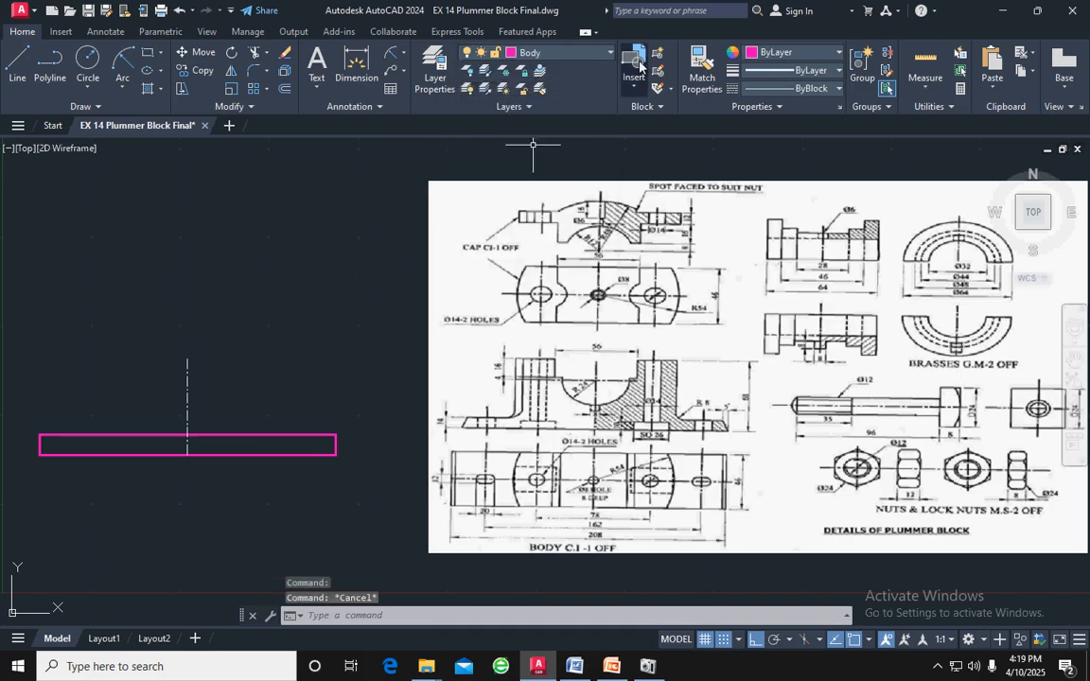
Offset the base rectangle's bottom edge 68 upward
click(254, 455)
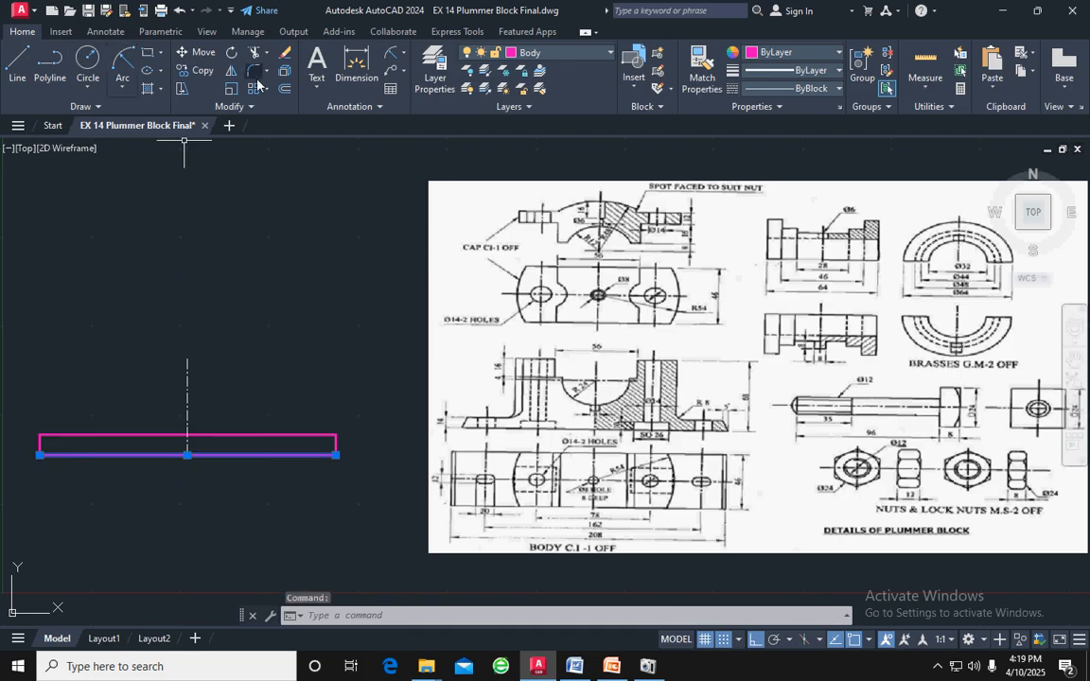
click(284, 92)
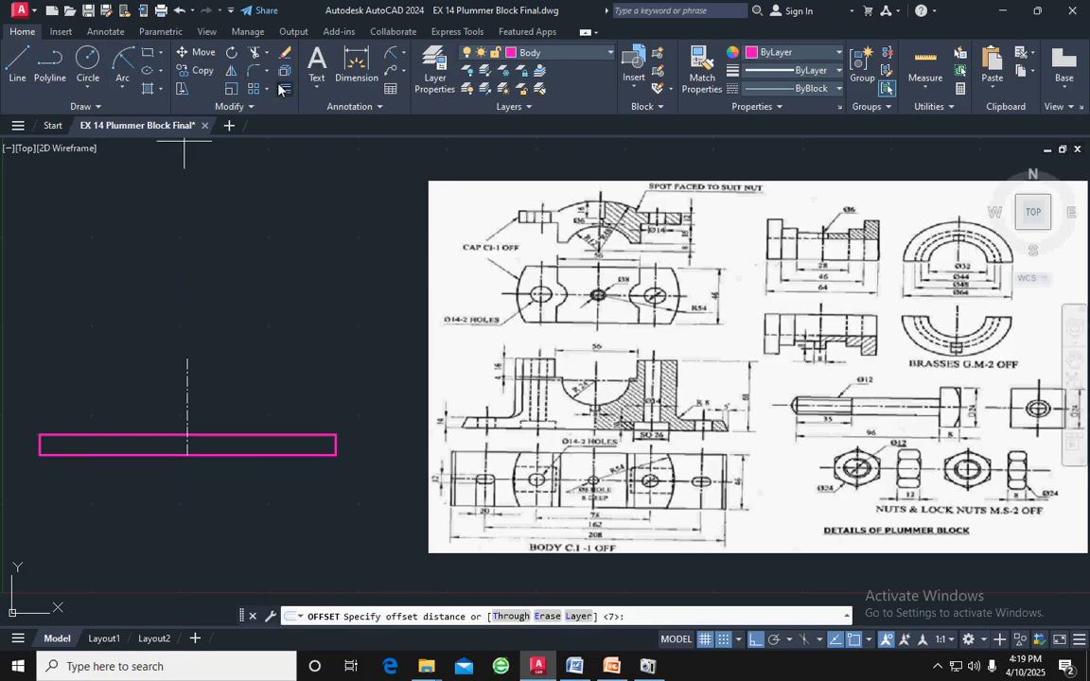
key(Return)
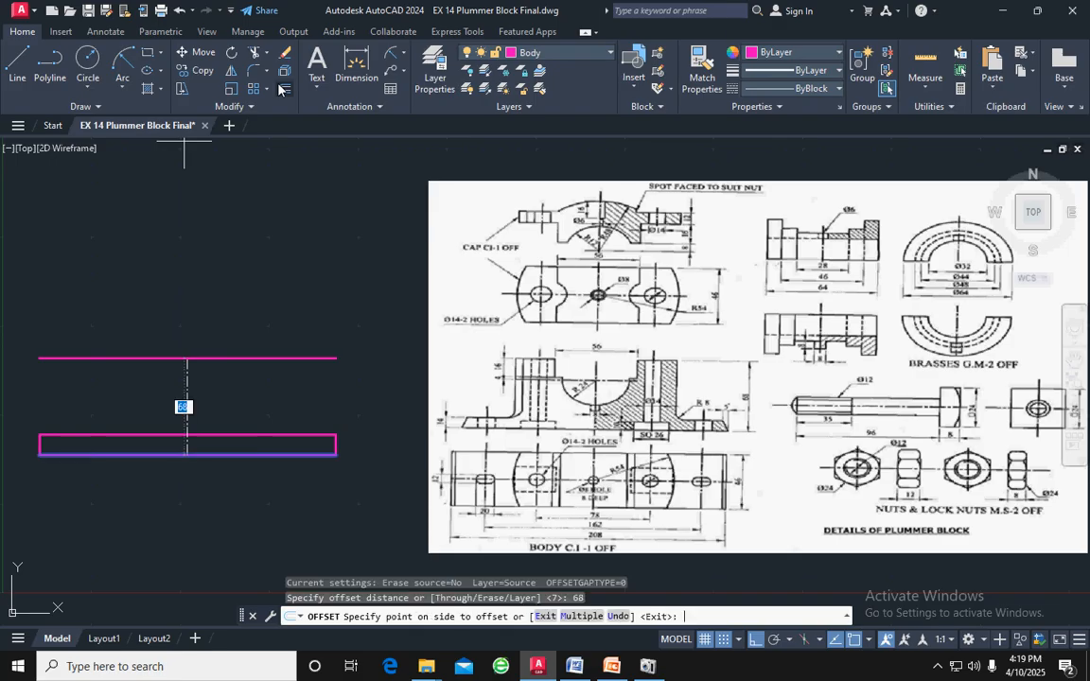
click(230, 248)
key(Escape)
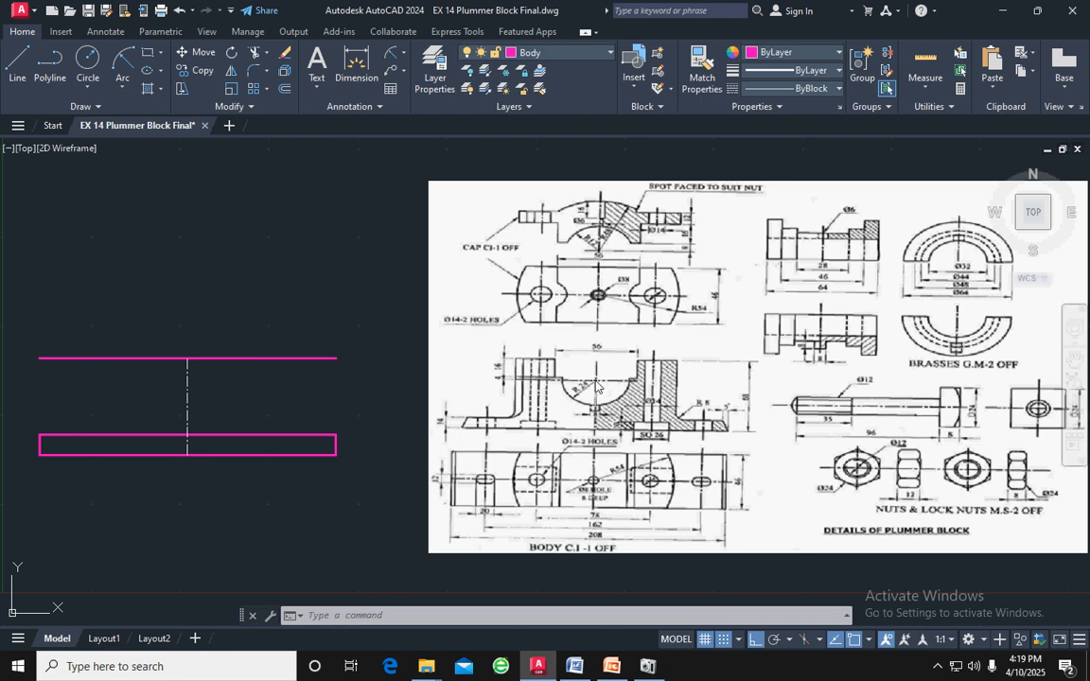
Offset the top horizontal line 20 downward to locate the bore's axis
click(237, 364)
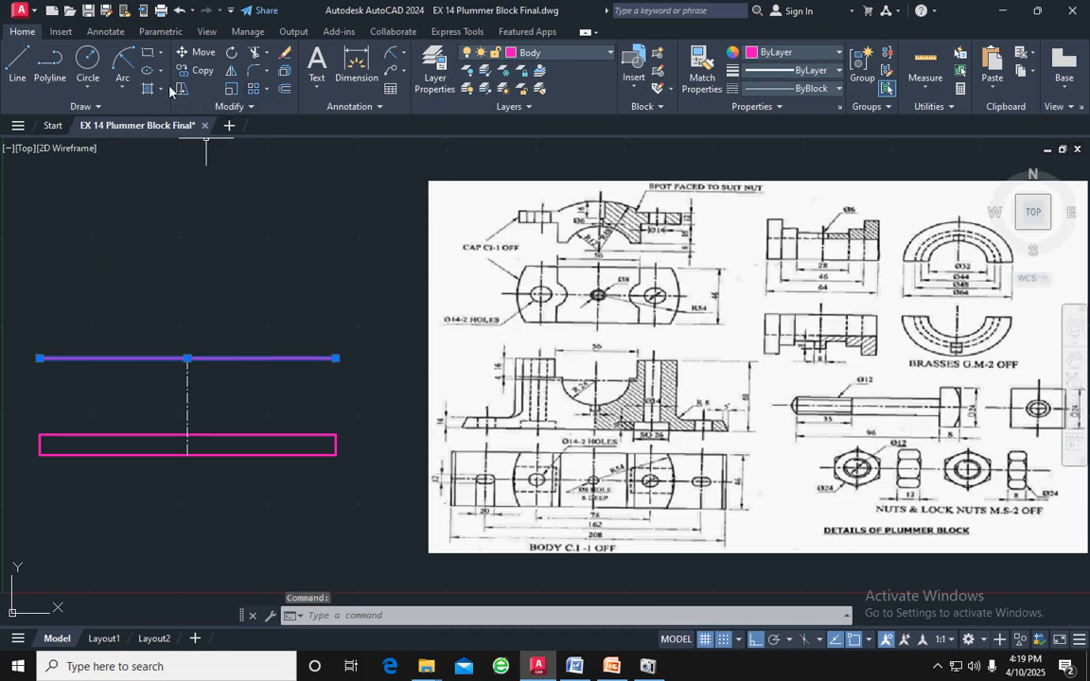
click(285, 87)
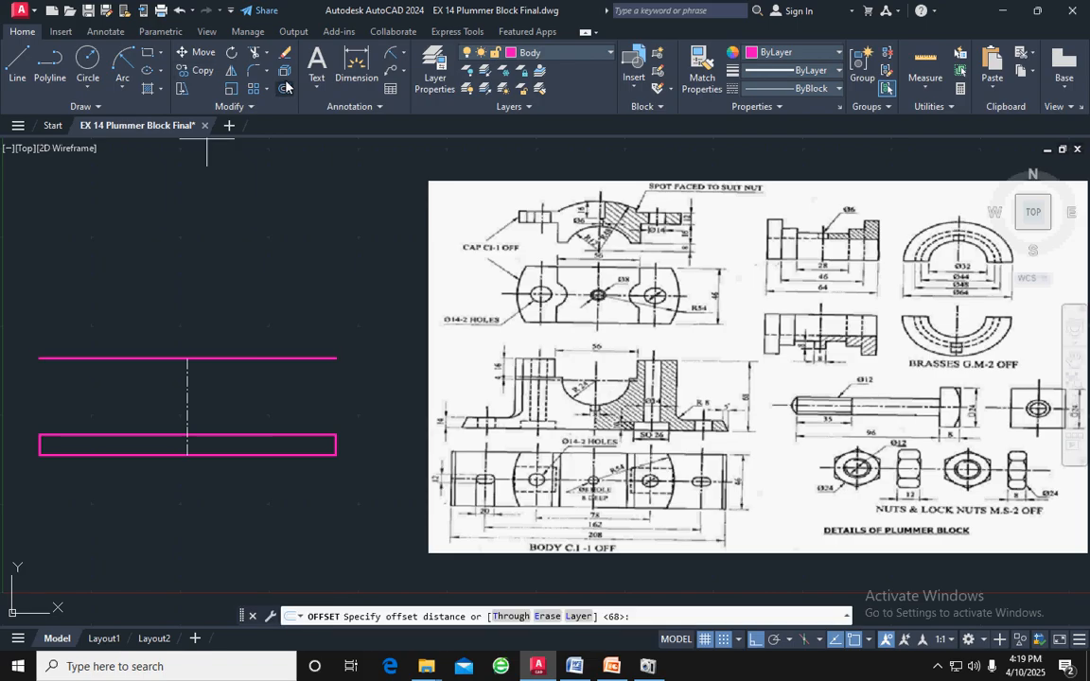
text(20)
key(Return)
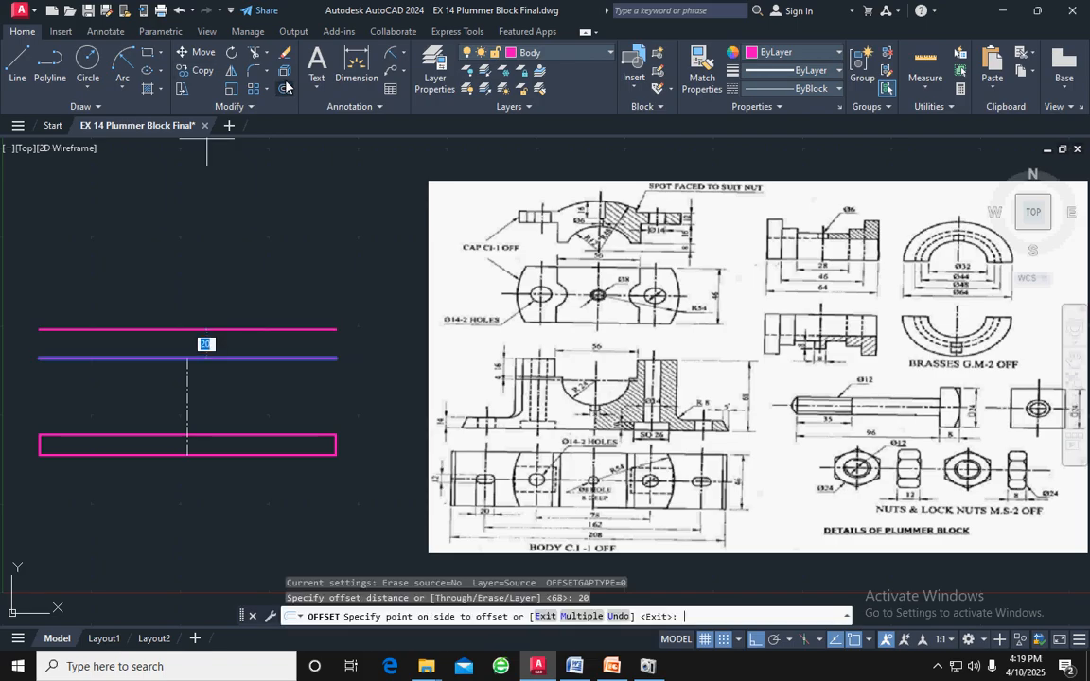
click(272, 431)
key(Escape)
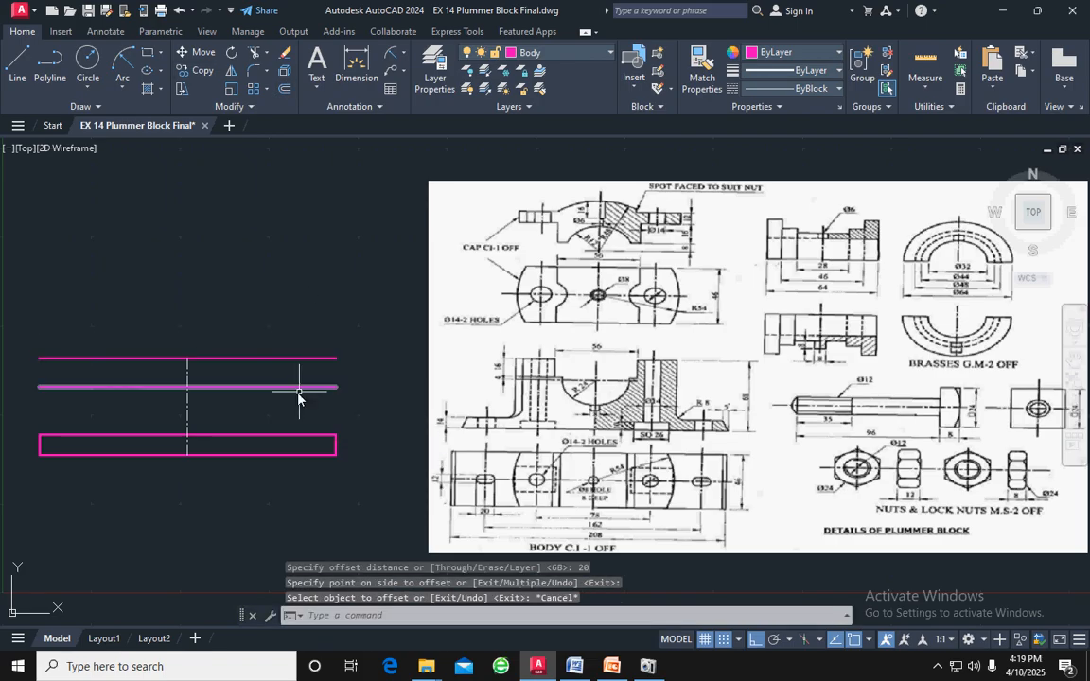
Match the vertical centreline's properties onto the horizontal line 20 below the top line
click(187, 401)
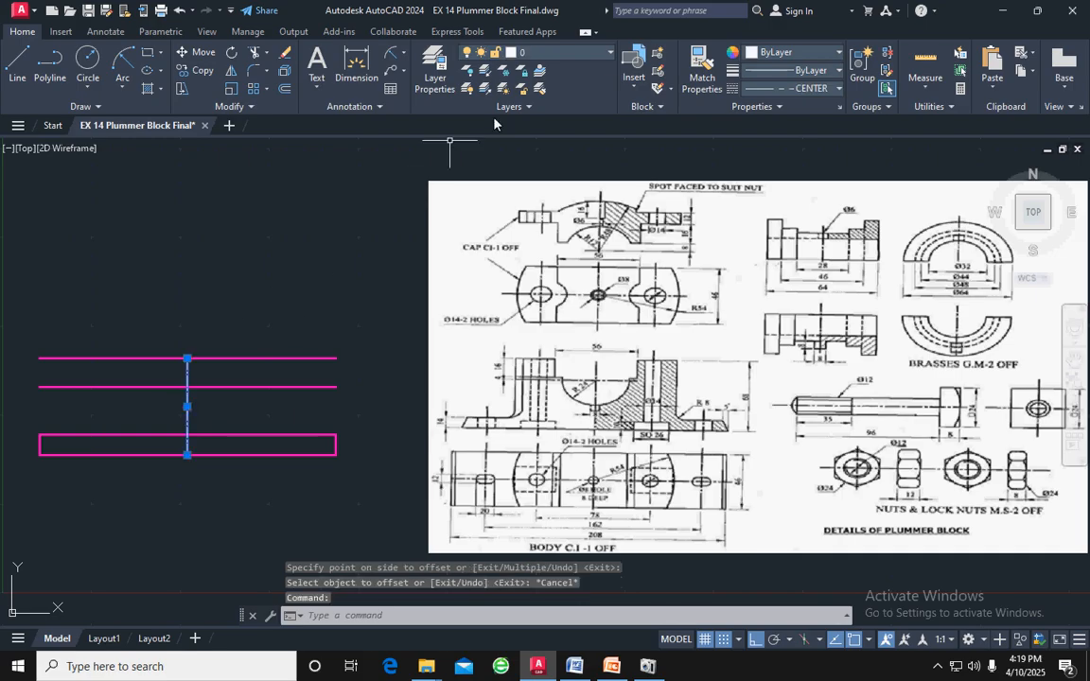
click(701, 68)
click(231, 386)
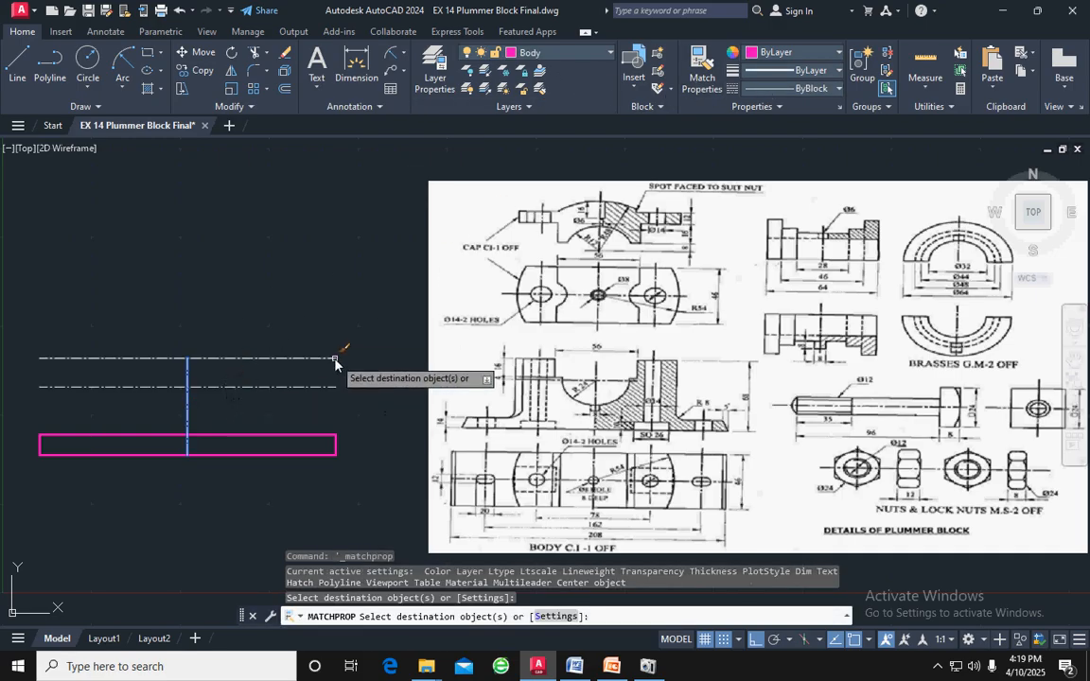
key(Escape)
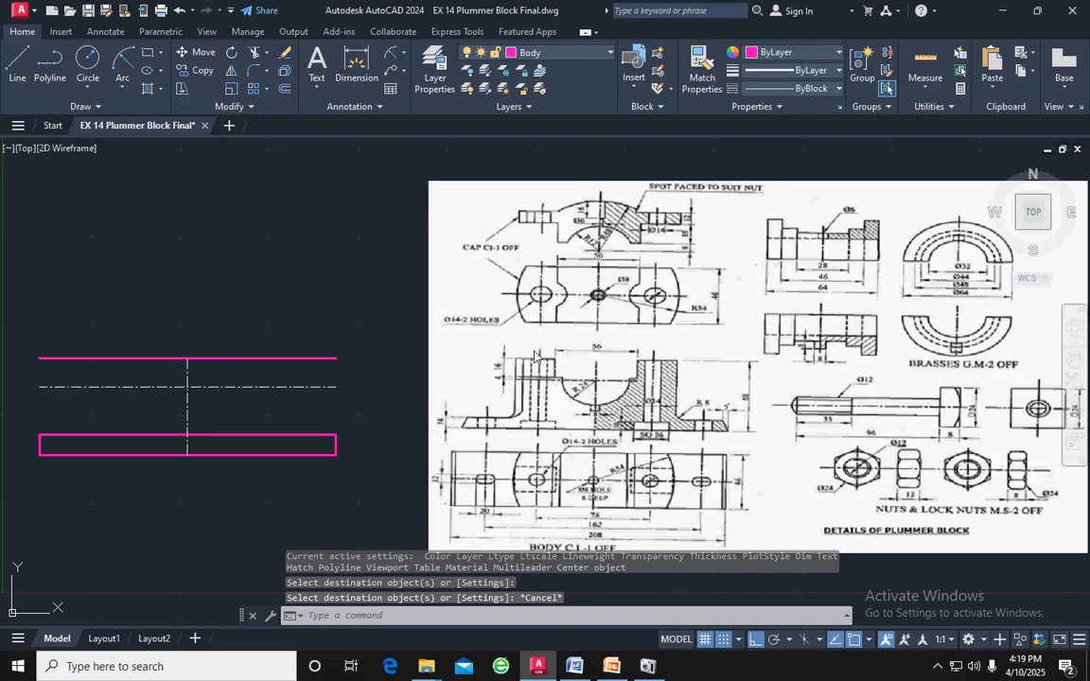
Draw a circle of radius 24 centred on the intersection of the horizontal and vertical centrelines
click(88, 59)
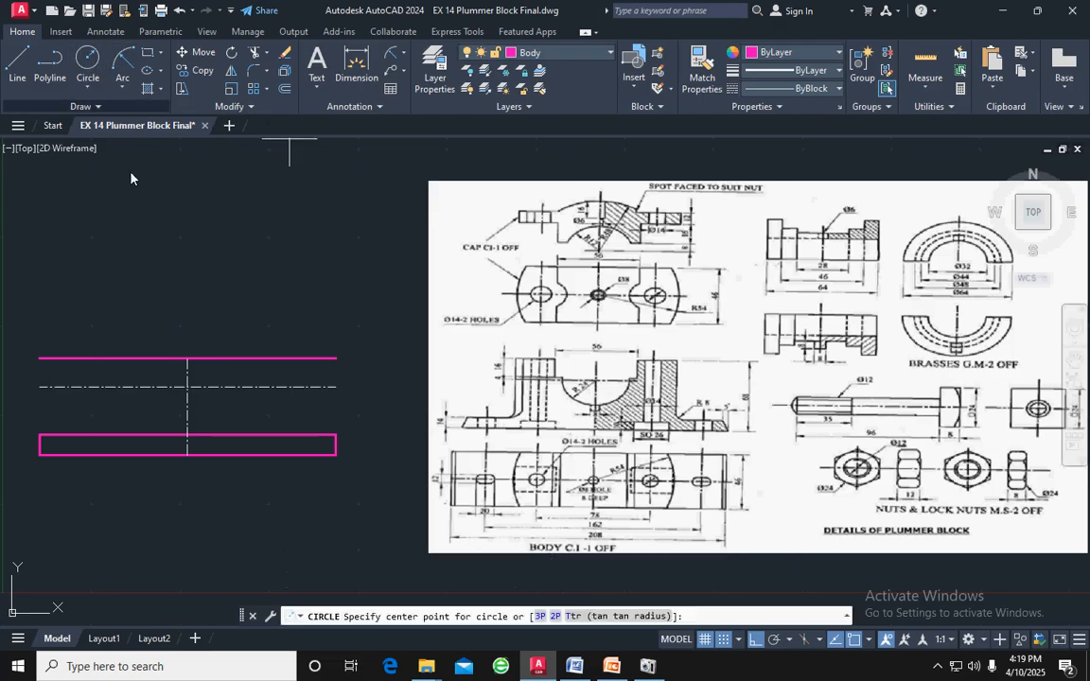
click(188, 386)
key(BackSpace)
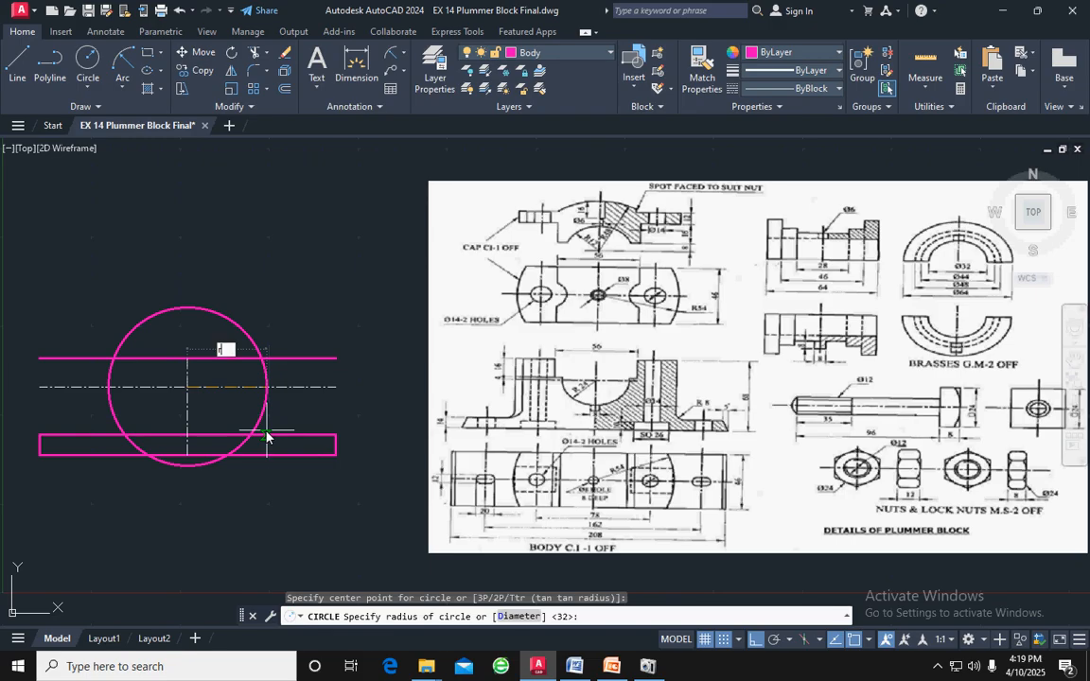
text(24)
key(Return)
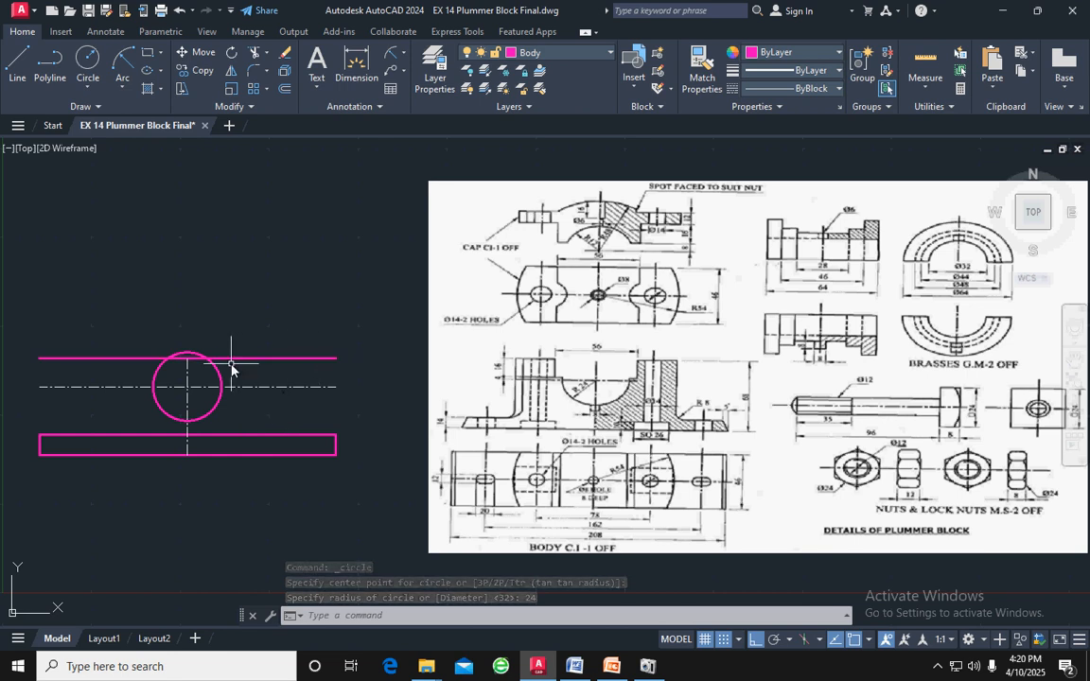
Trim away the part of the circle above the horizontal centreline, leaving the lower semicircle
scroll(231, 367, up, 2)
key(Escape)
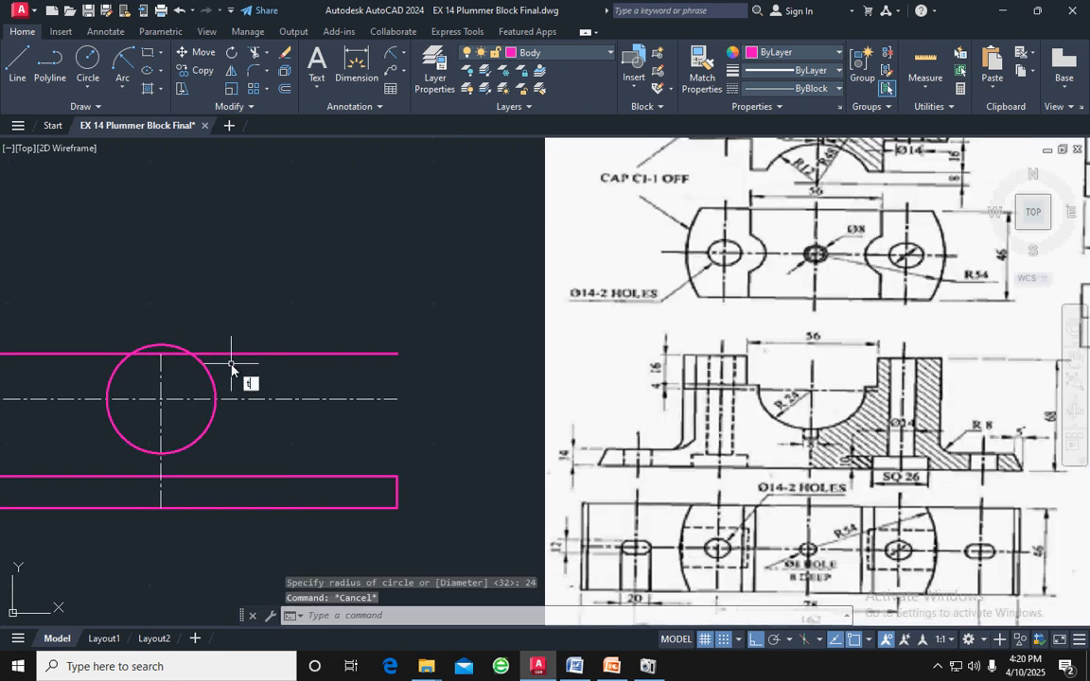
key(Return)
click(159, 347)
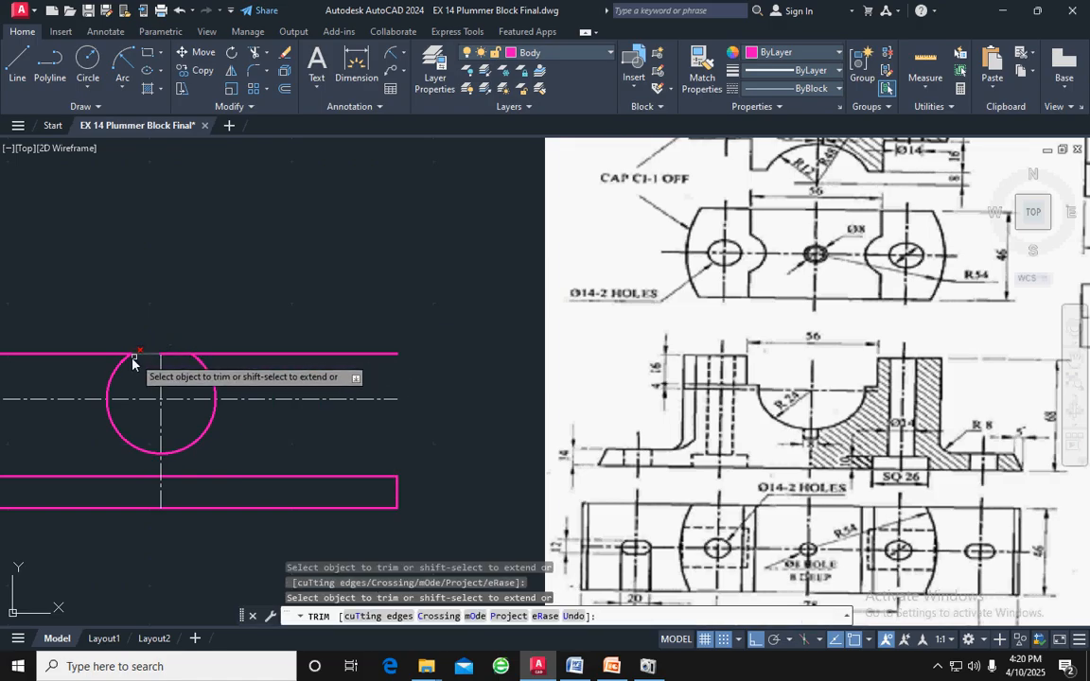
click(110, 397)
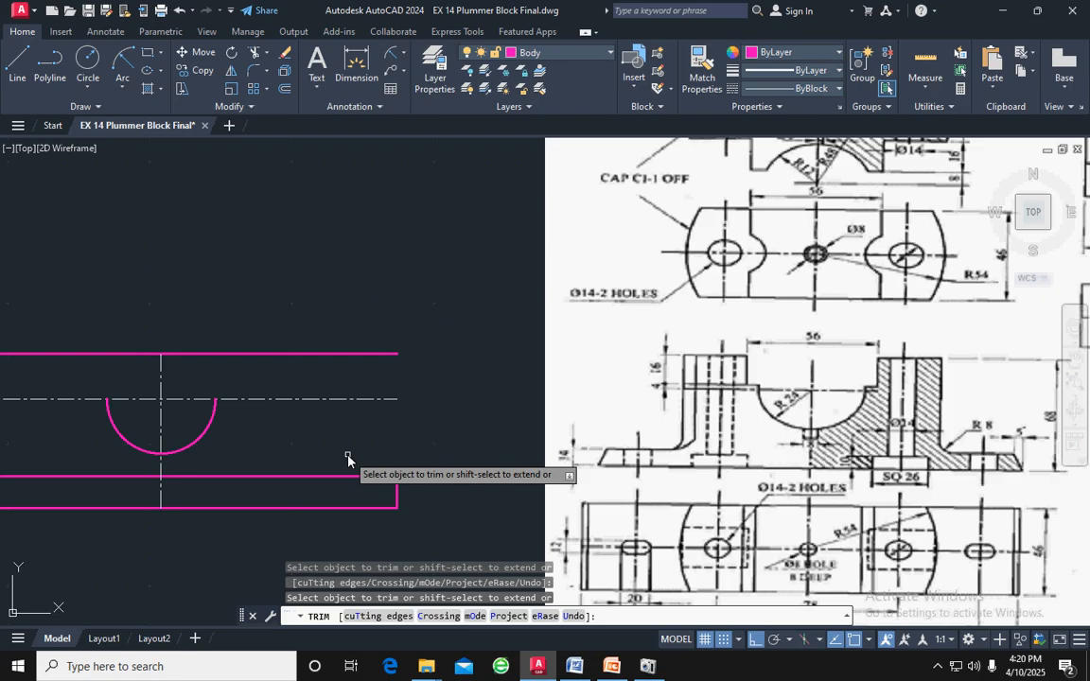
key(Escape)
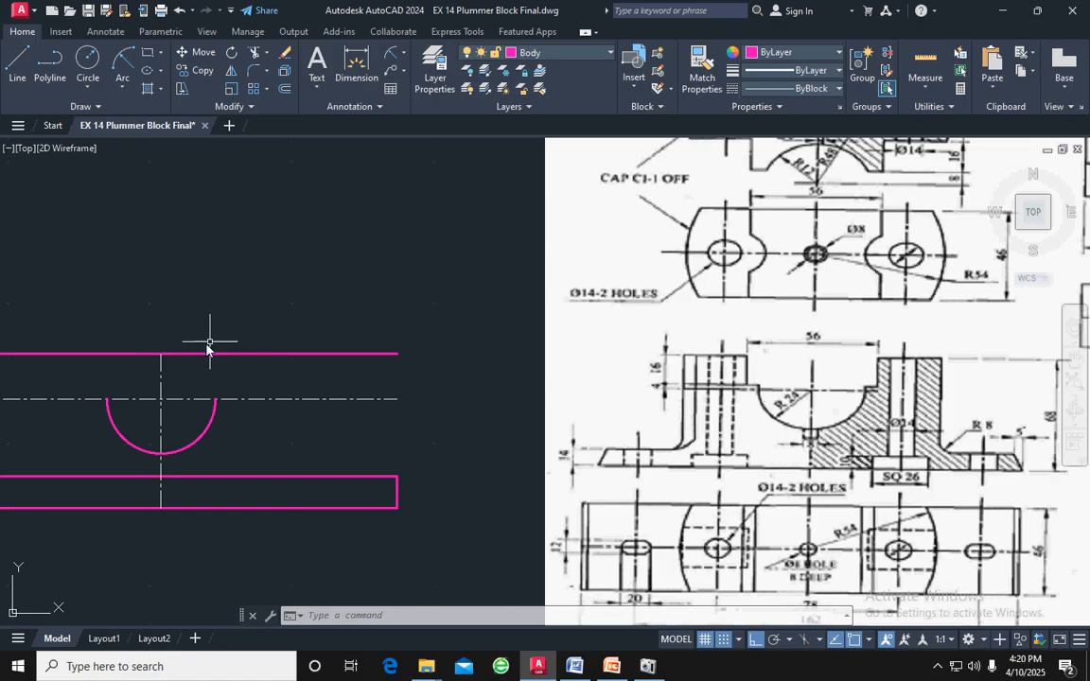
Draw a stepped line from the semicircle's left end: 4 up, 4 to the left, and up to the top line
click(15, 66)
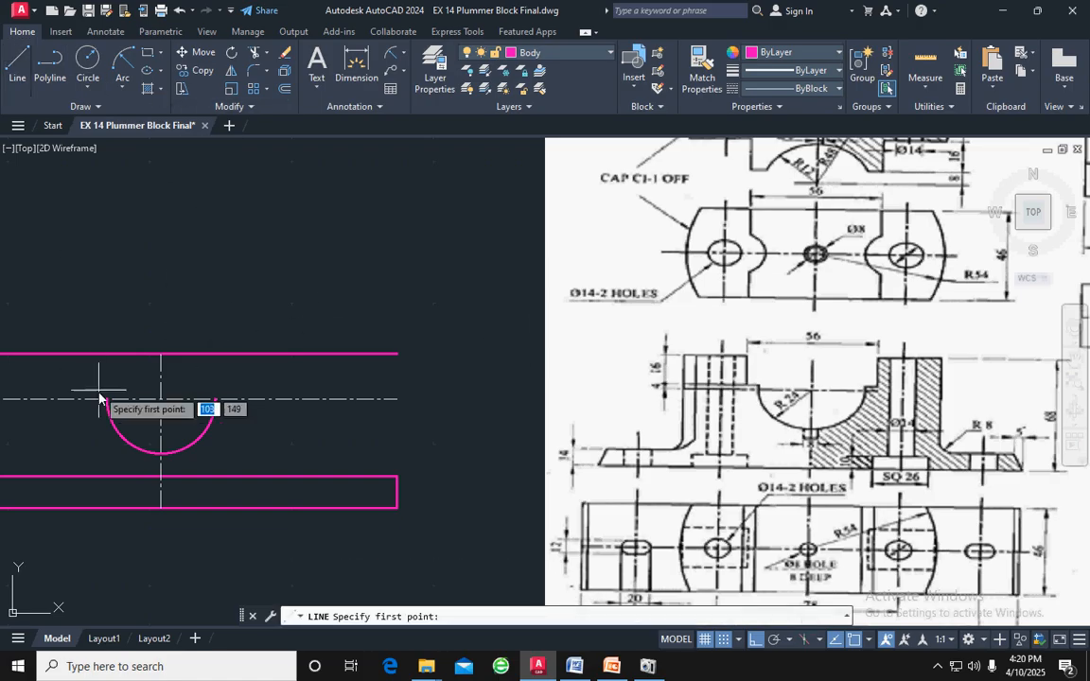
click(108, 397)
text(4)
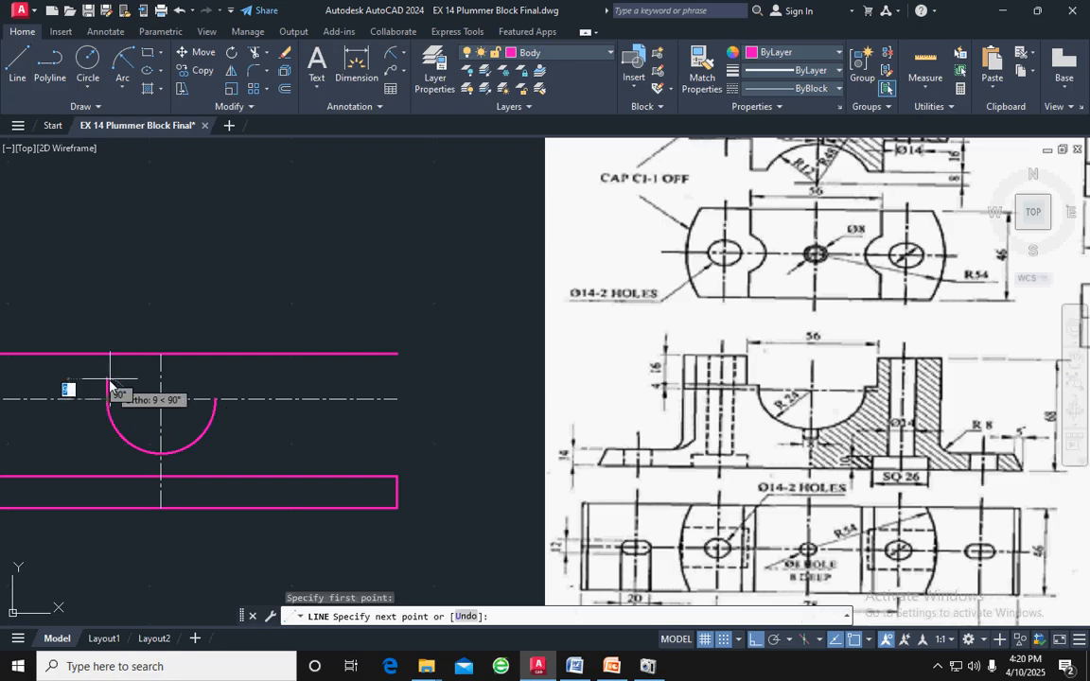
key(Return)
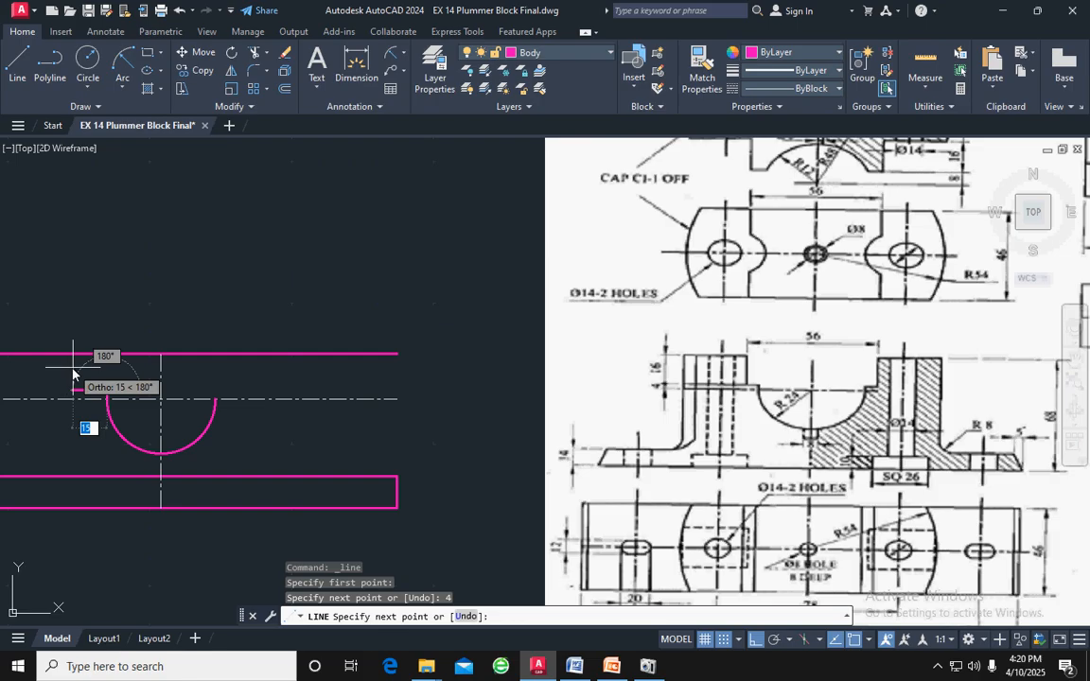
text(4)
key(Return)
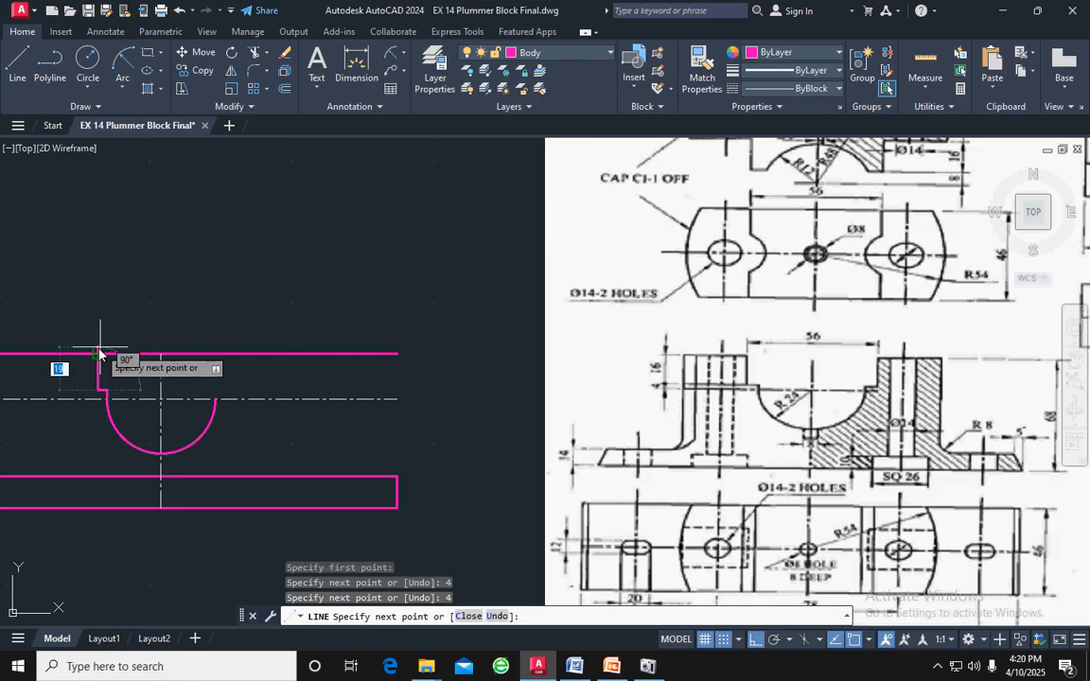
click(98, 355)
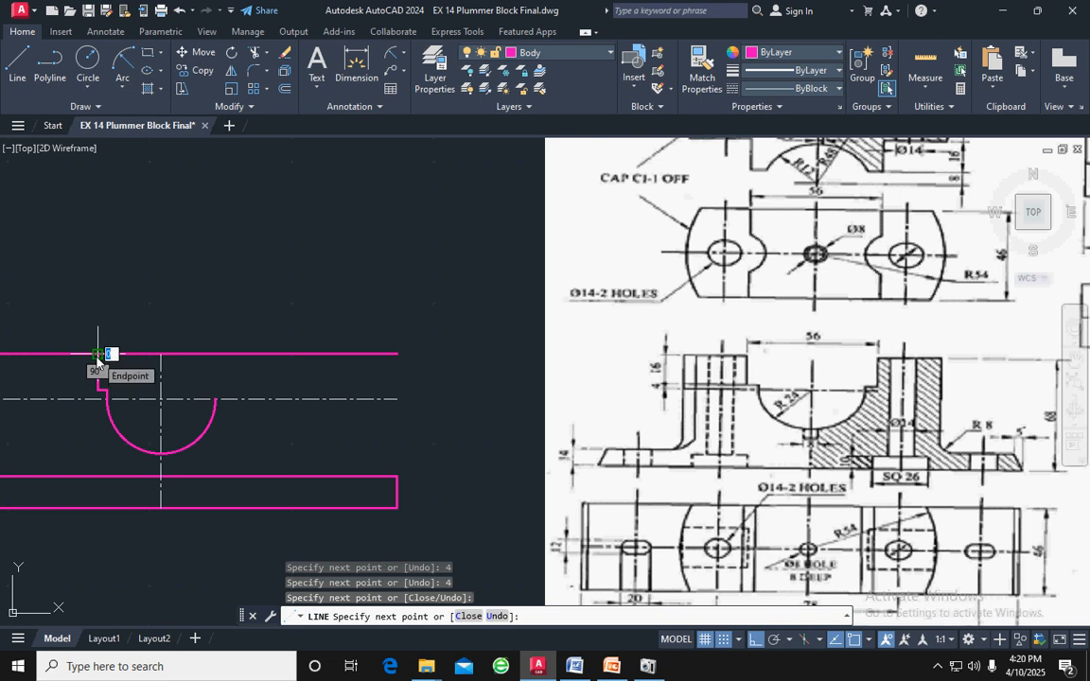
key(Return)
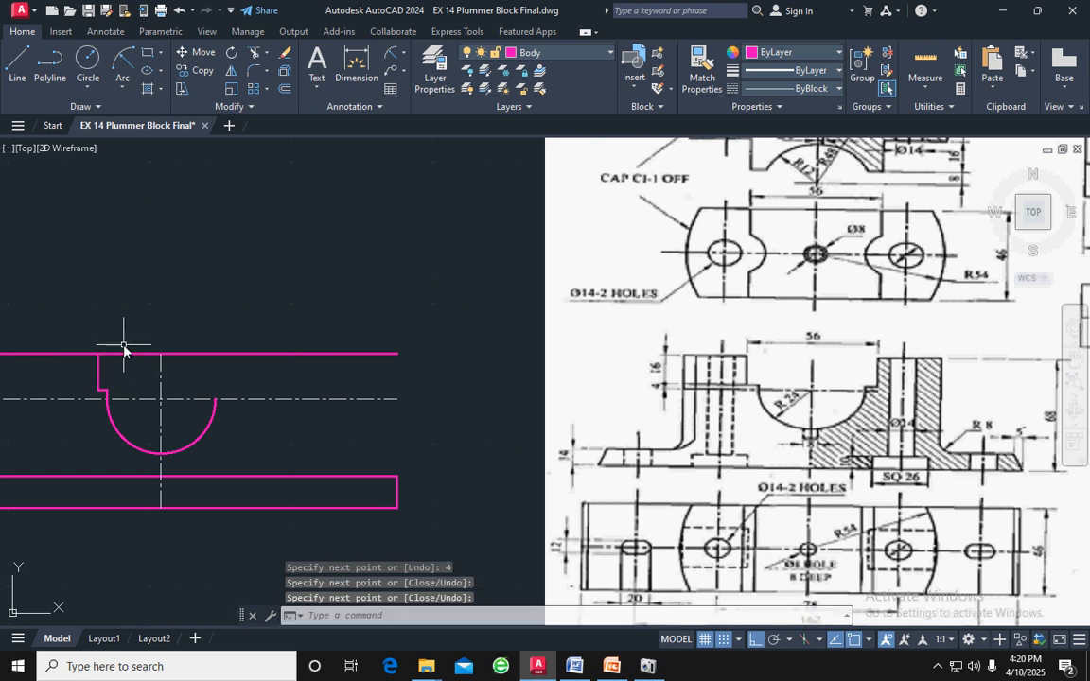
Mirror the three stepped line segments about the vertical centreline, keeping the originals
scroll(123, 347, down, 2)
scroll(109, 364, up, 2)
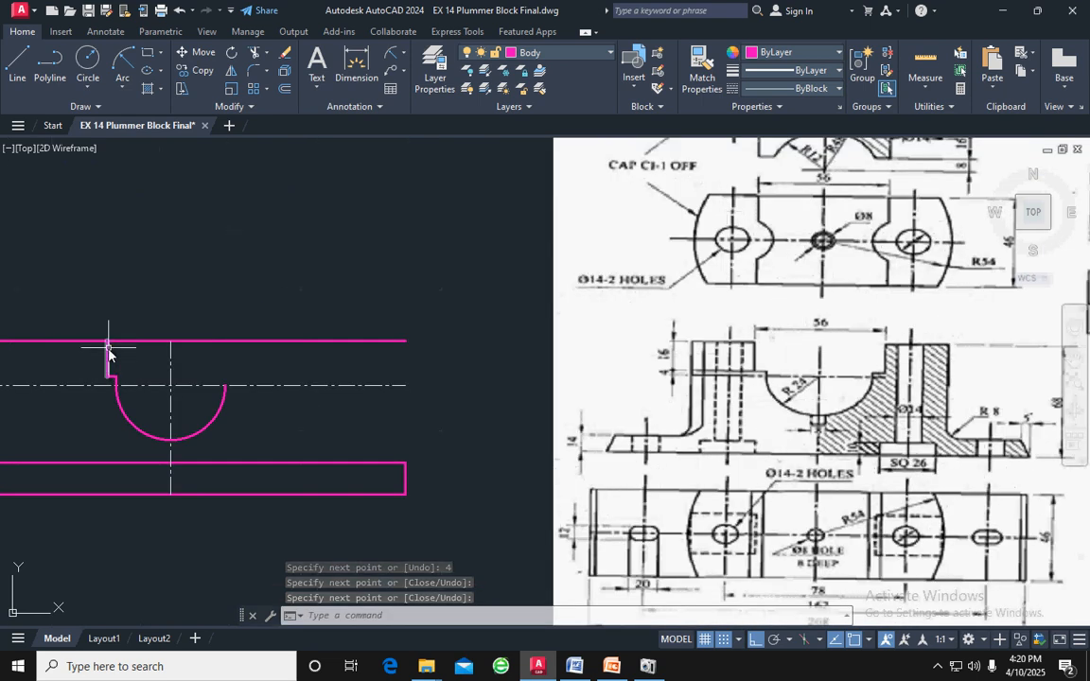
click(107, 350)
scroll(111, 373, up, 6)
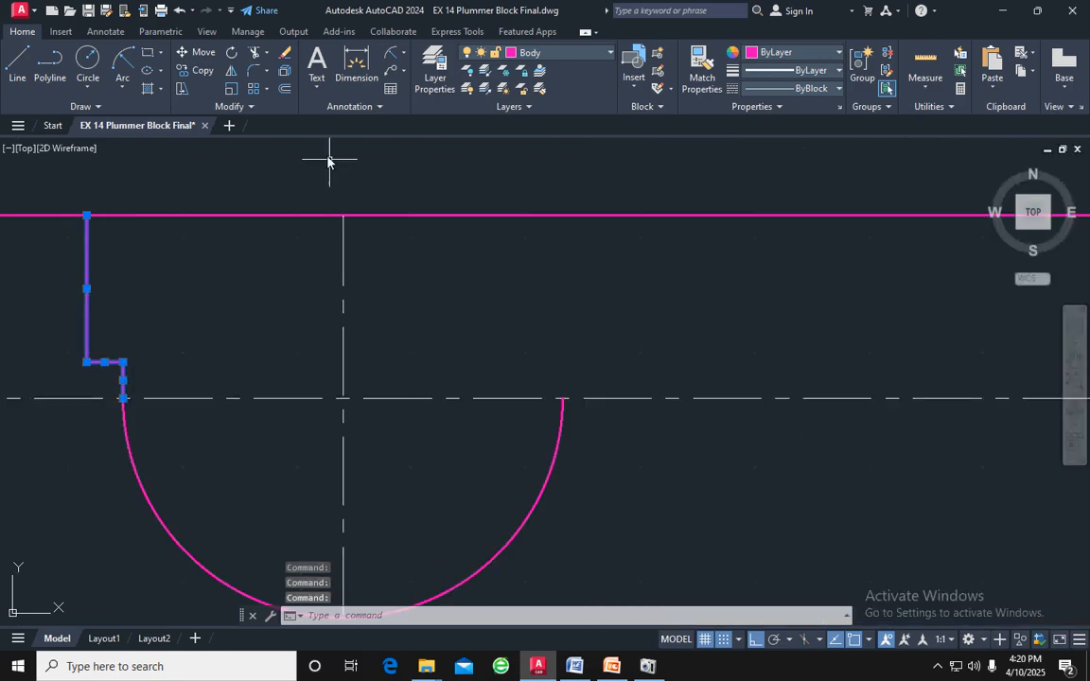
click(231, 70)
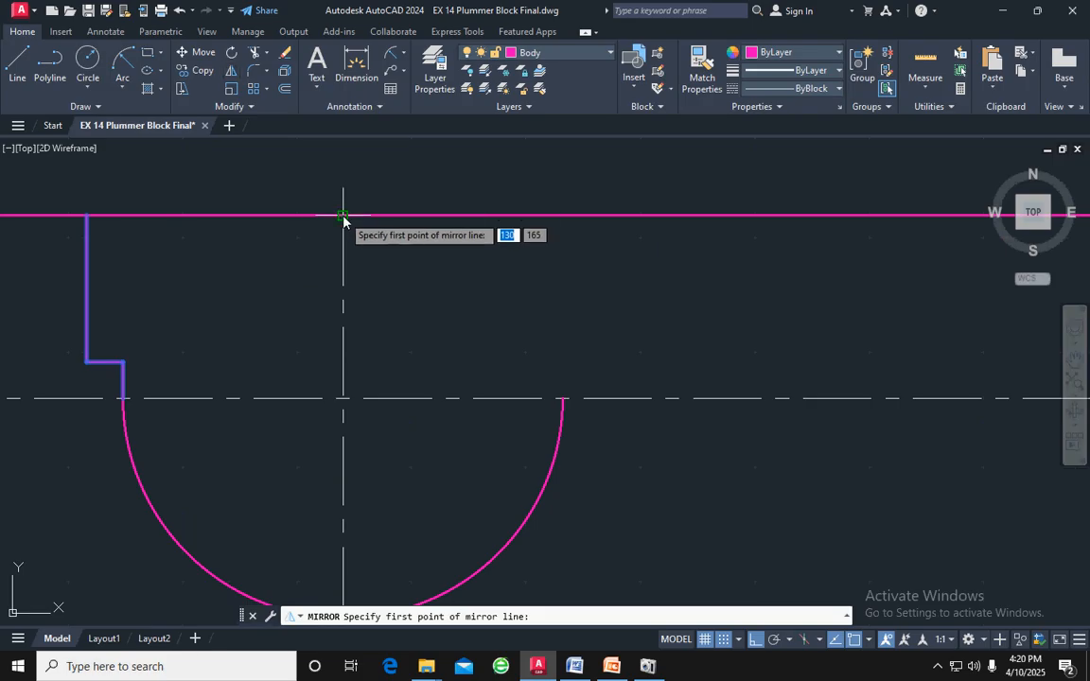
click(342, 215)
click(342, 398)
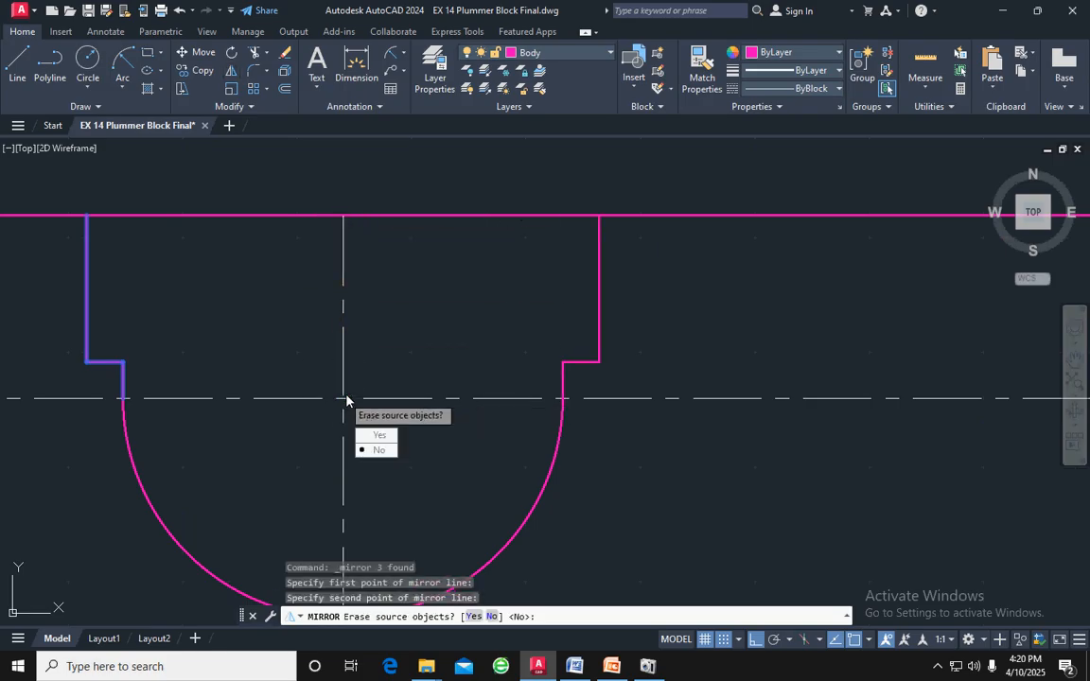
key(Return)
scroll(327, 391, down, 4)
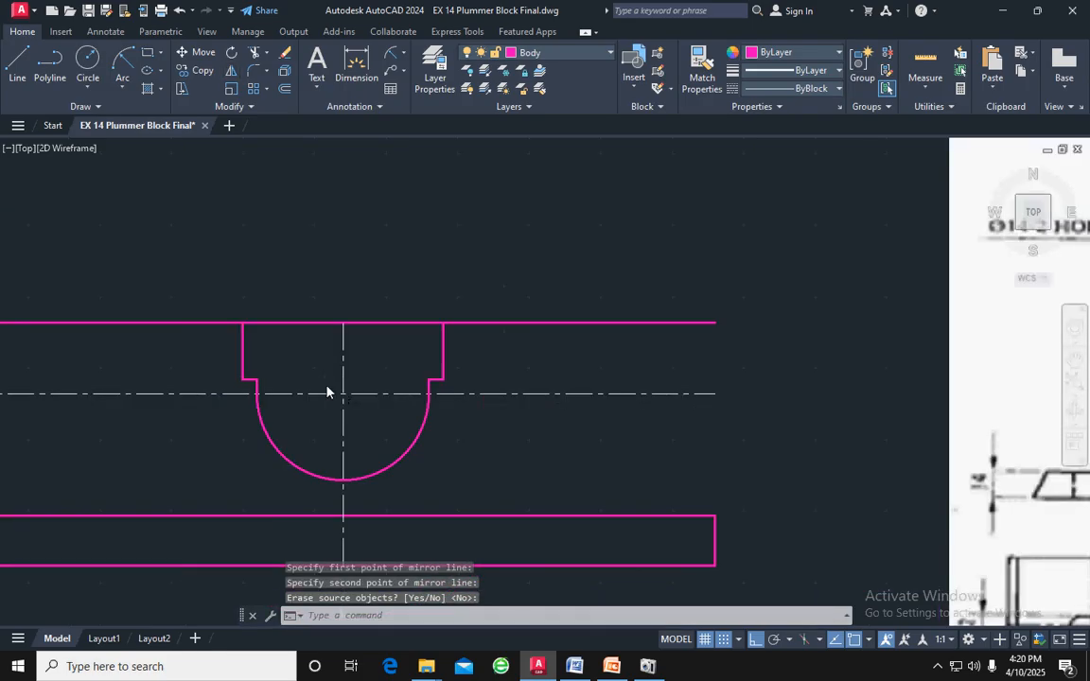
Offset the vertical centreline 54 to both the left and the right
scroll(326, 391, down, 4)
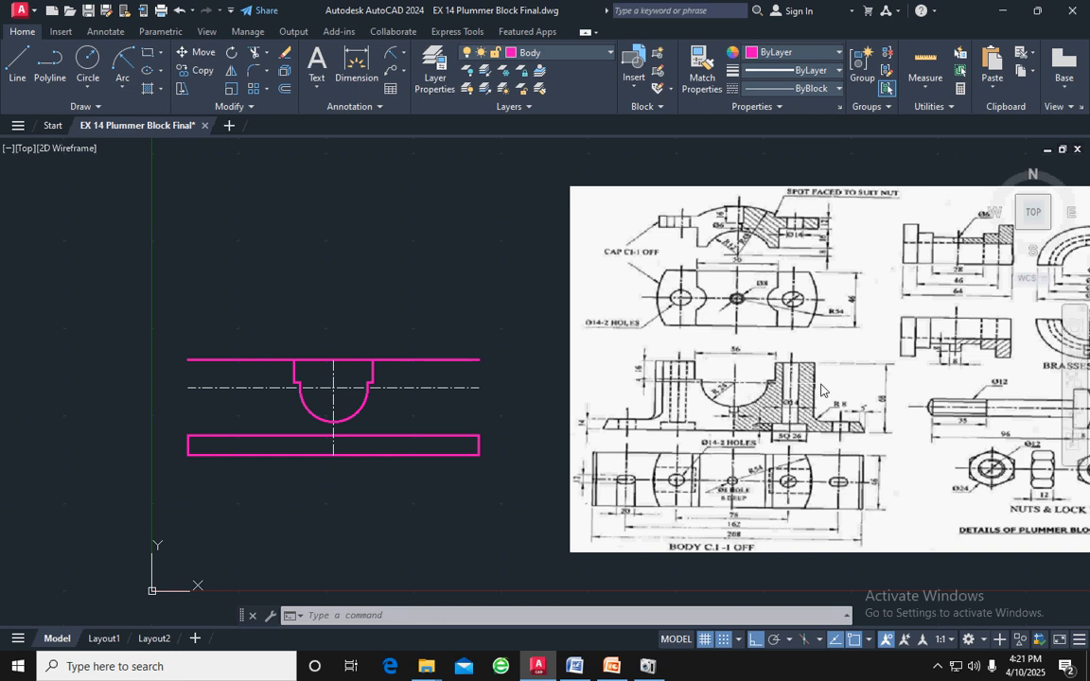
key(Escape)
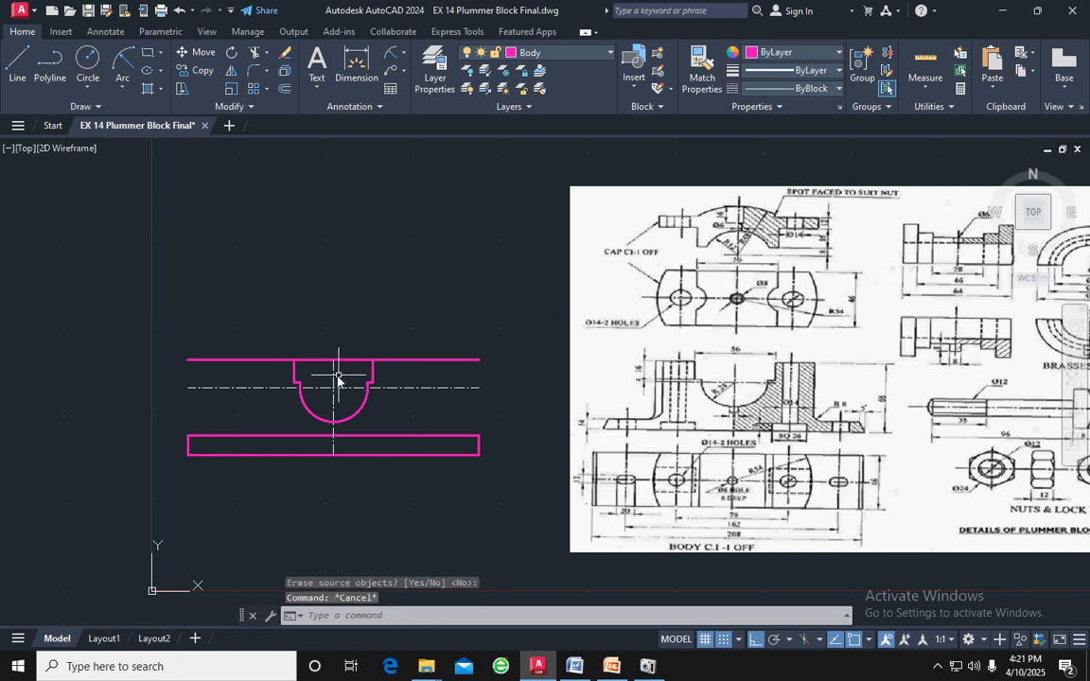
click(333, 378)
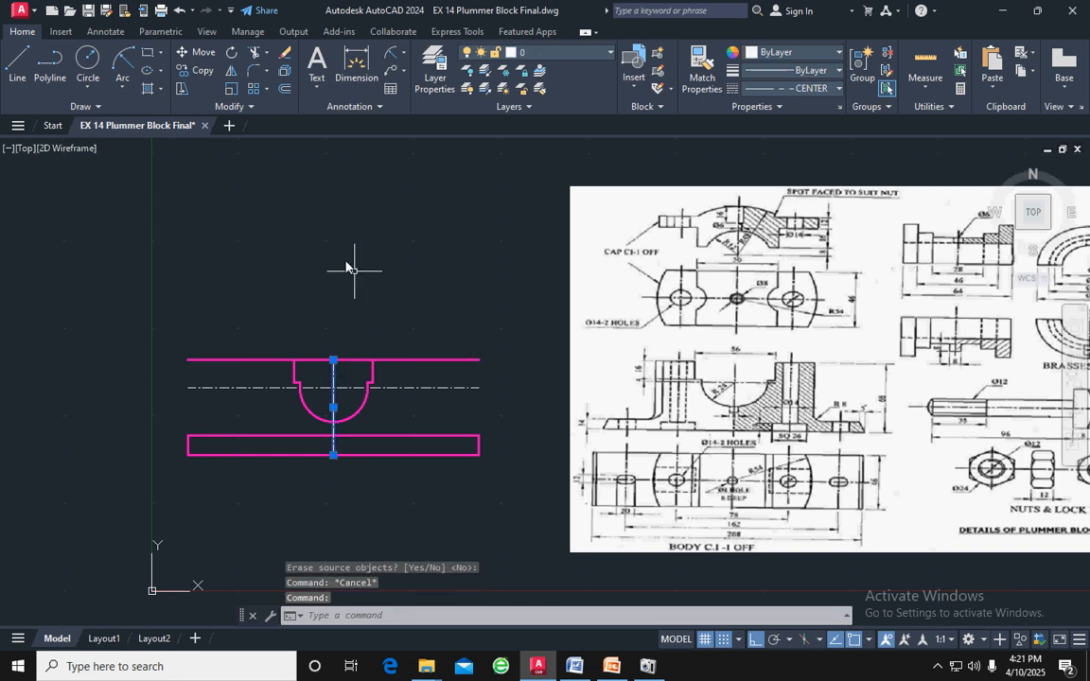
click(282, 87)
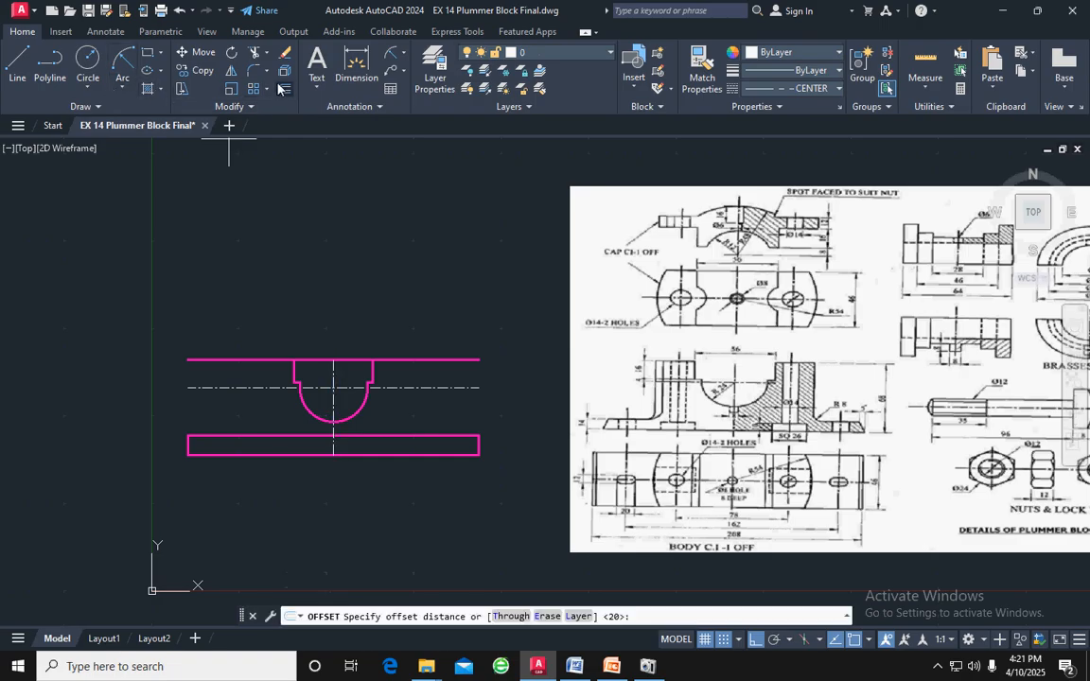
key(Return)
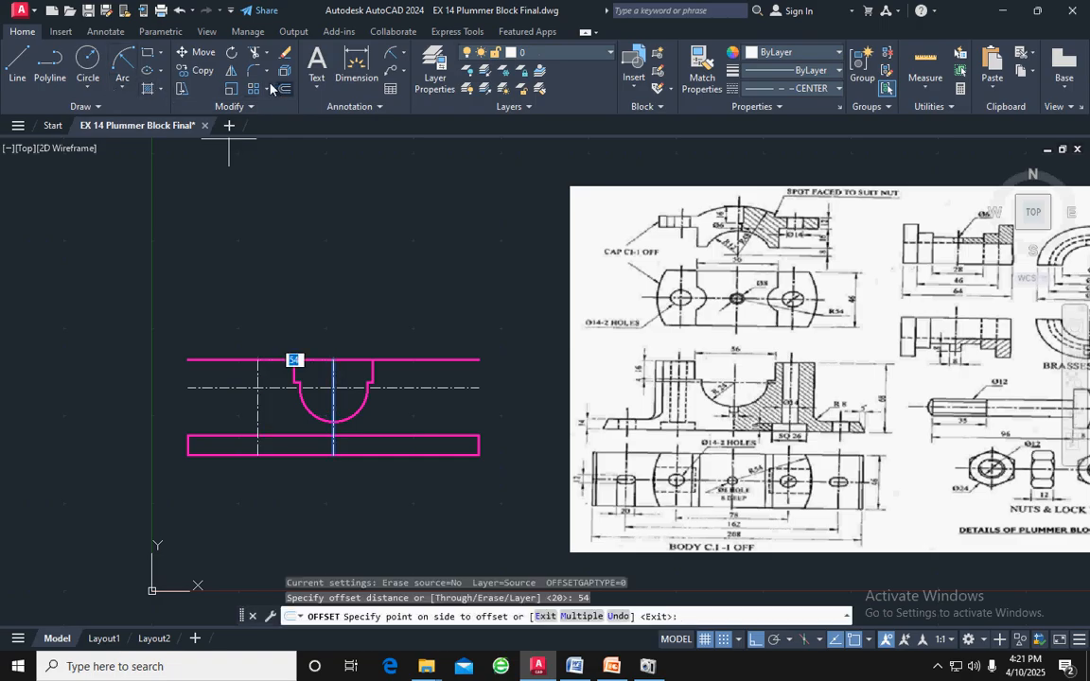
click(184, 285)
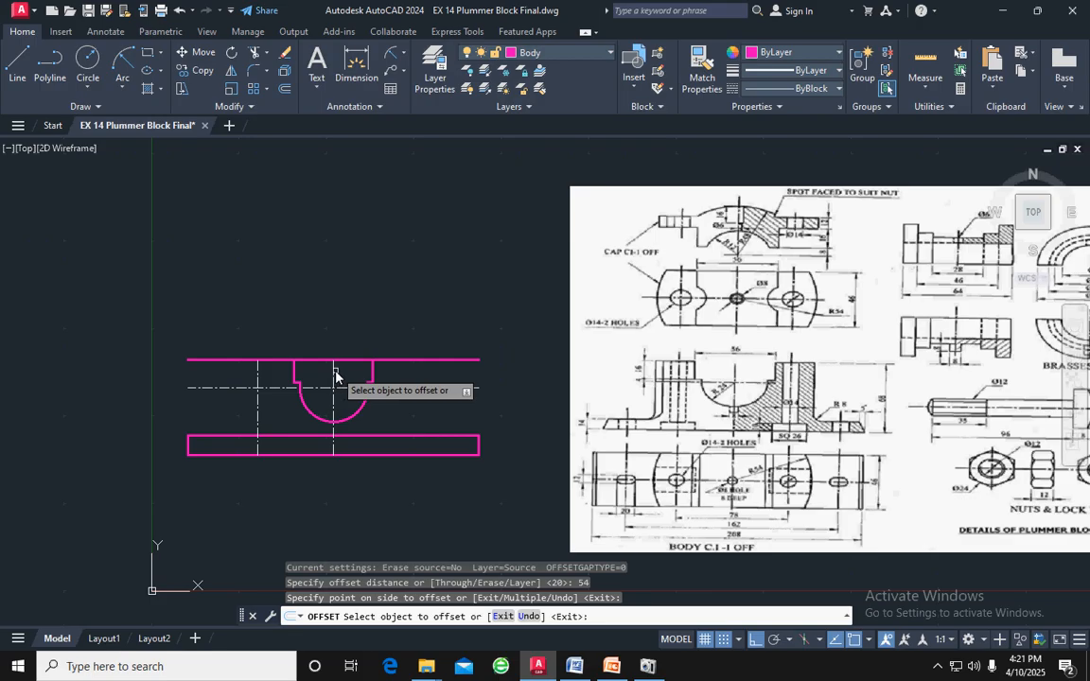
click(334, 377)
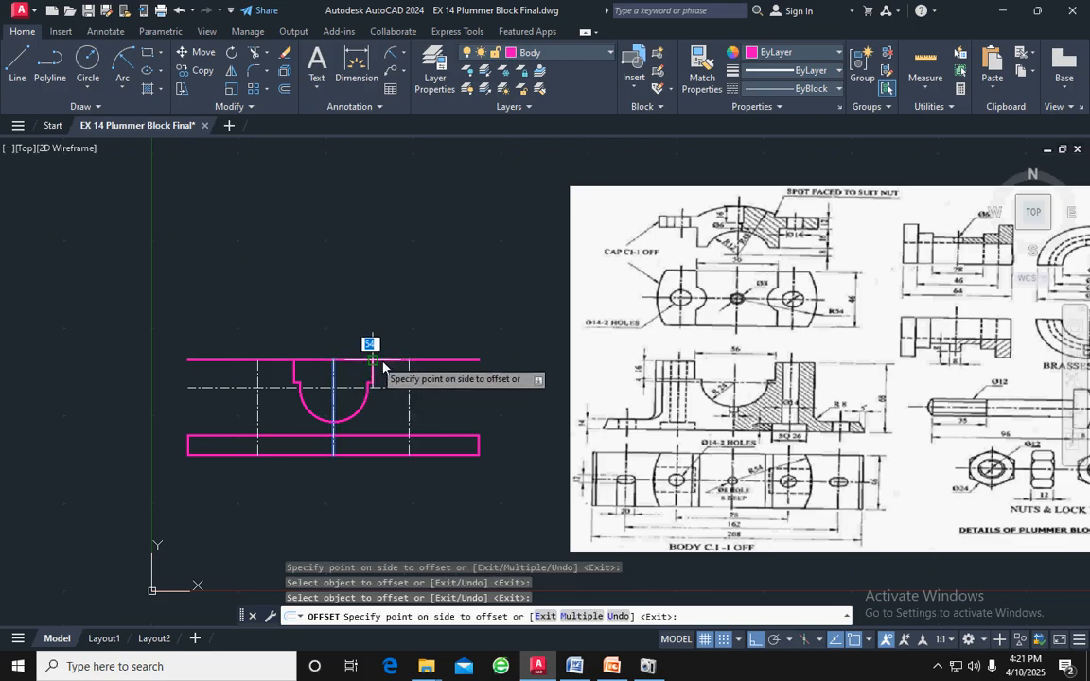
click(419, 337)
key(Escape)
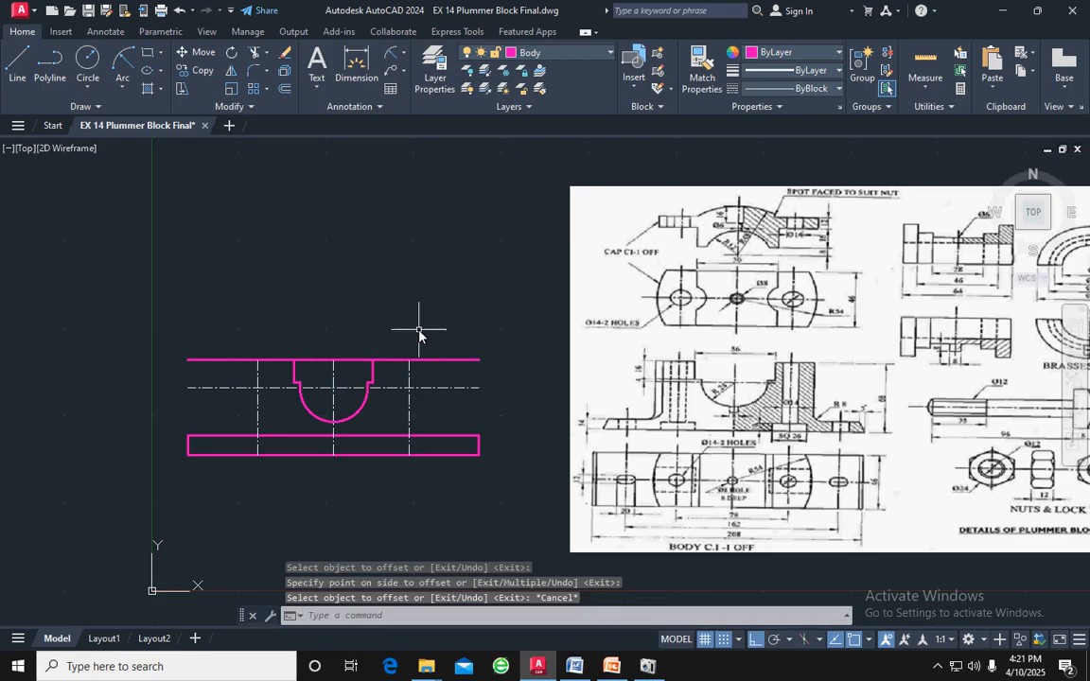
Match the two offset side lines' properties to the magenta top line
click(438, 360)
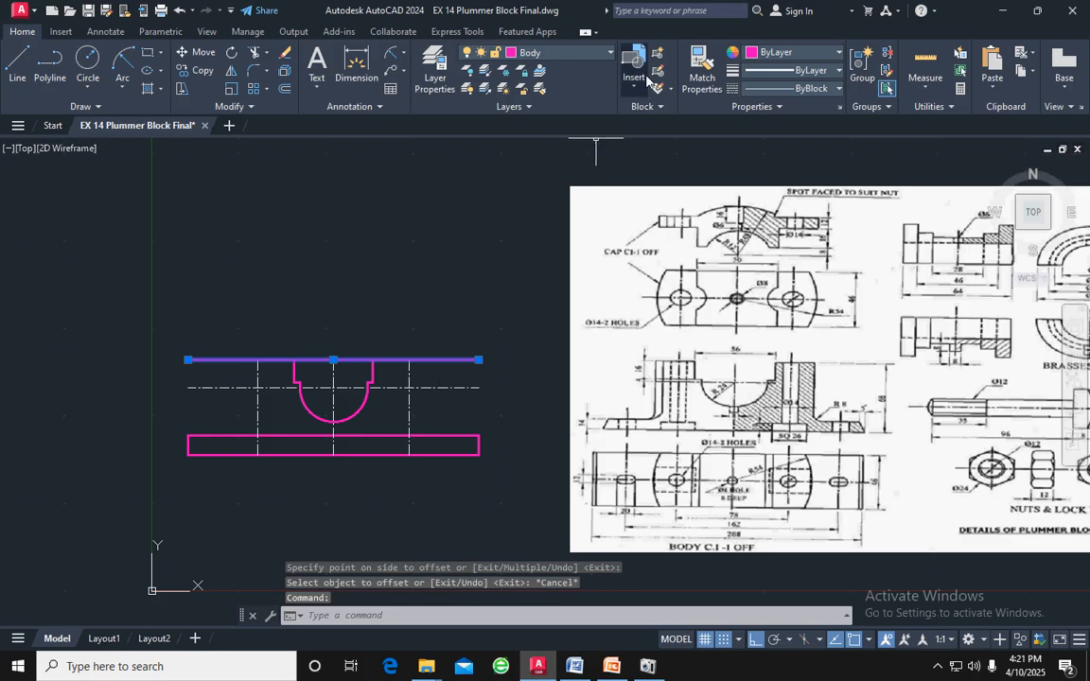
click(701, 65)
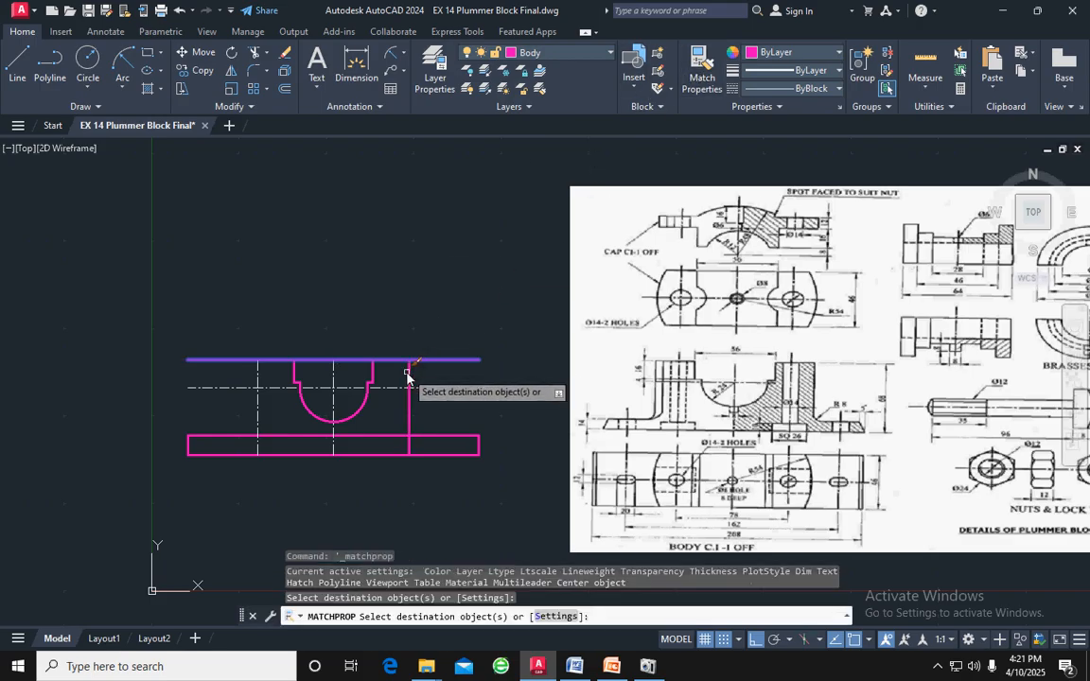
click(258, 375)
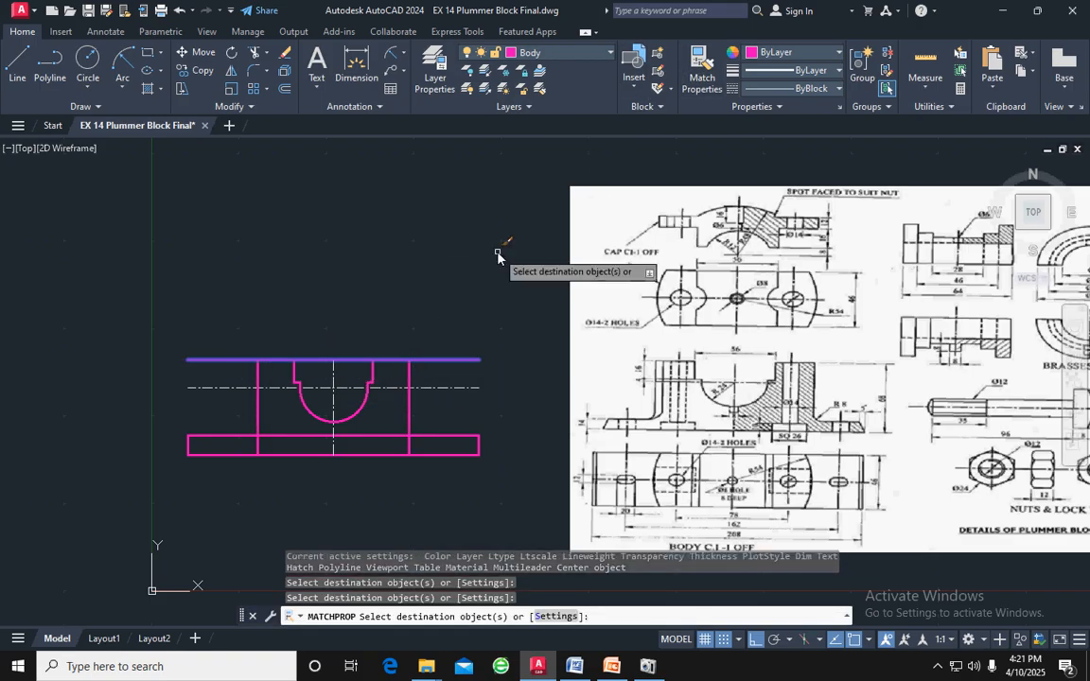
key(Escape)
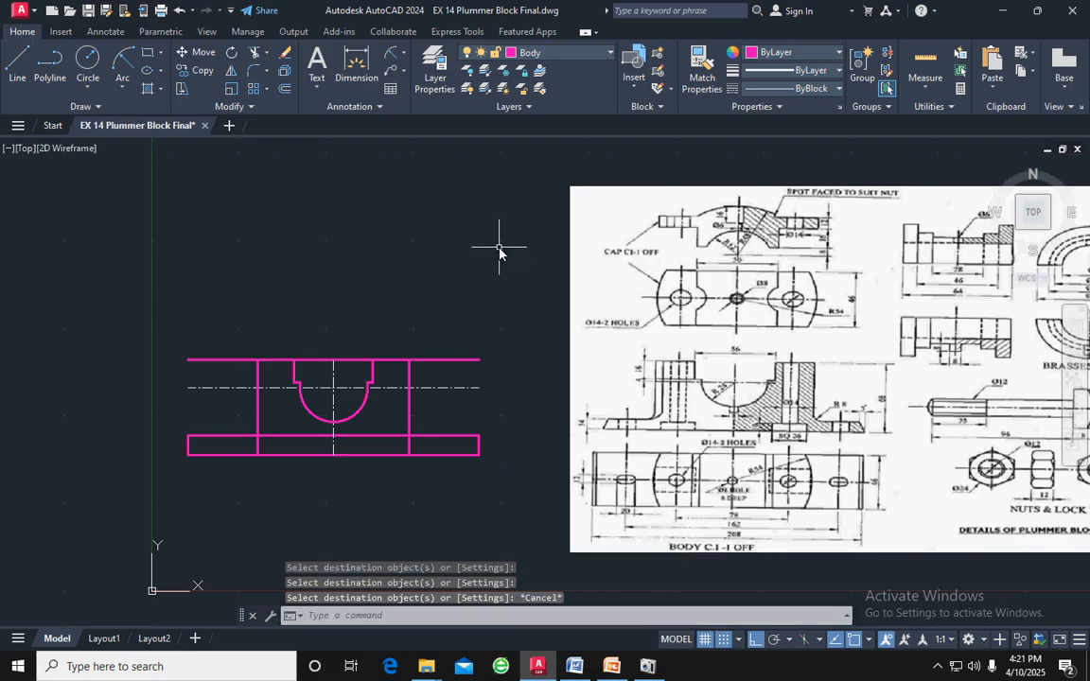
Trim the top line outside both side walls and across the bearing seat opening
key(Return)
click(444, 360)
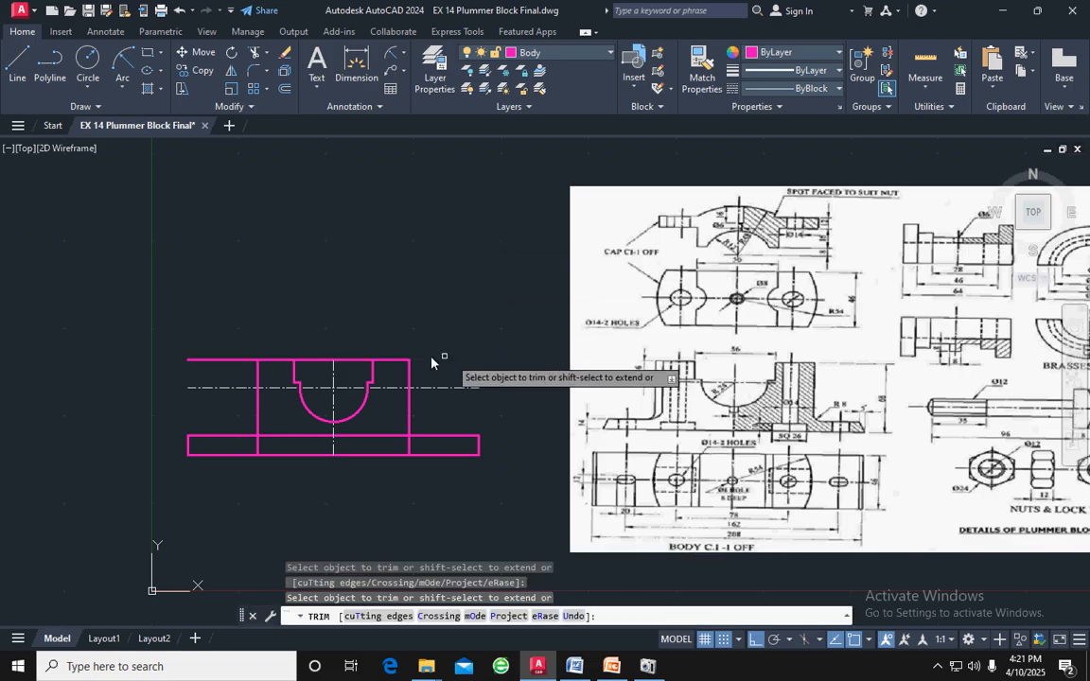
click(223, 359)
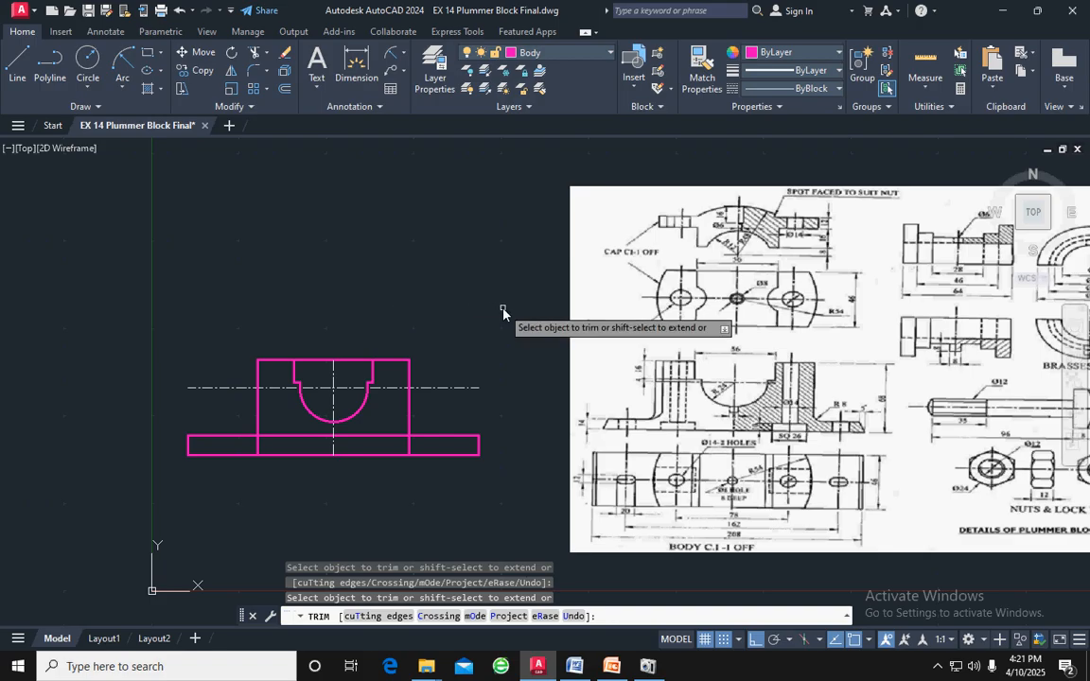
key(Escape)
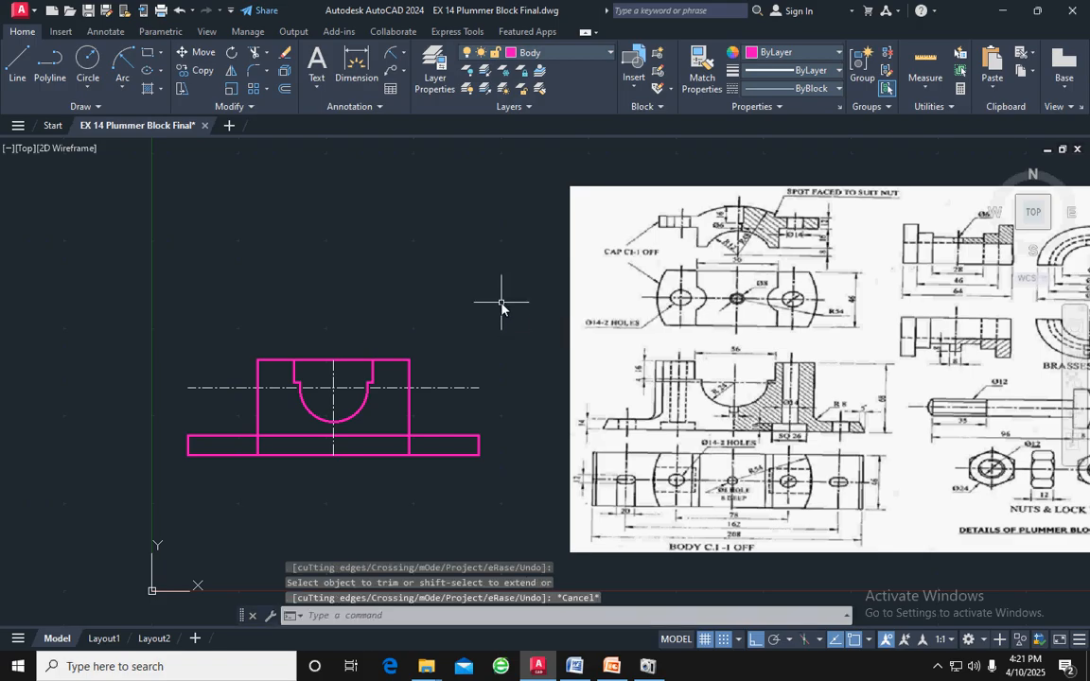
key(Return)
click(358, 360)
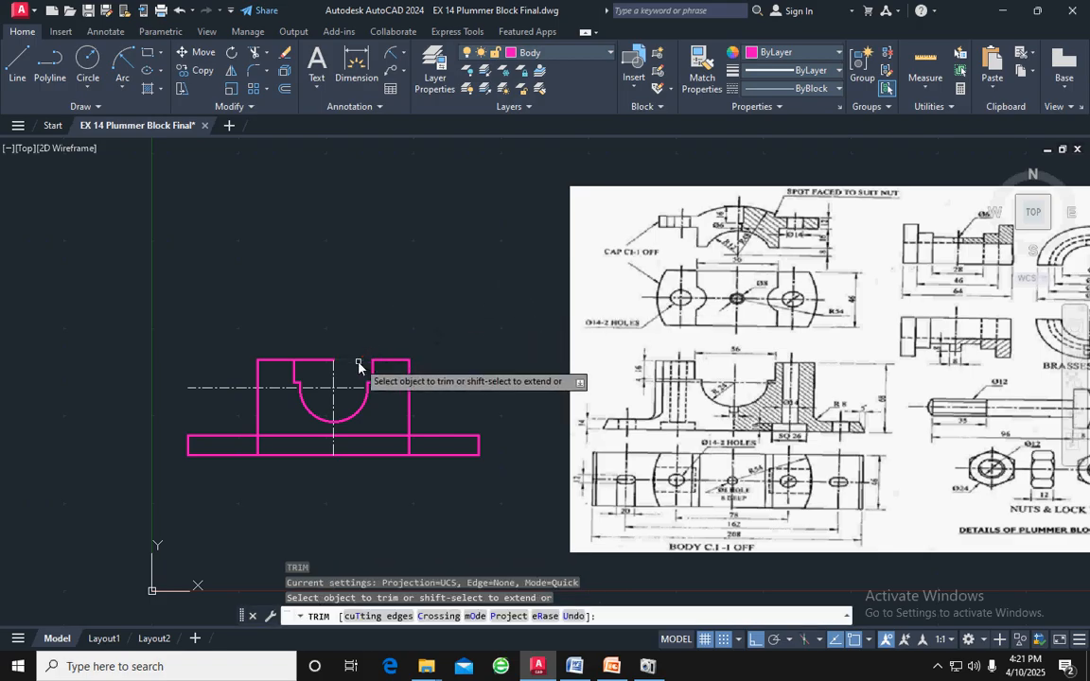
click(322, 360)
key(Escape)
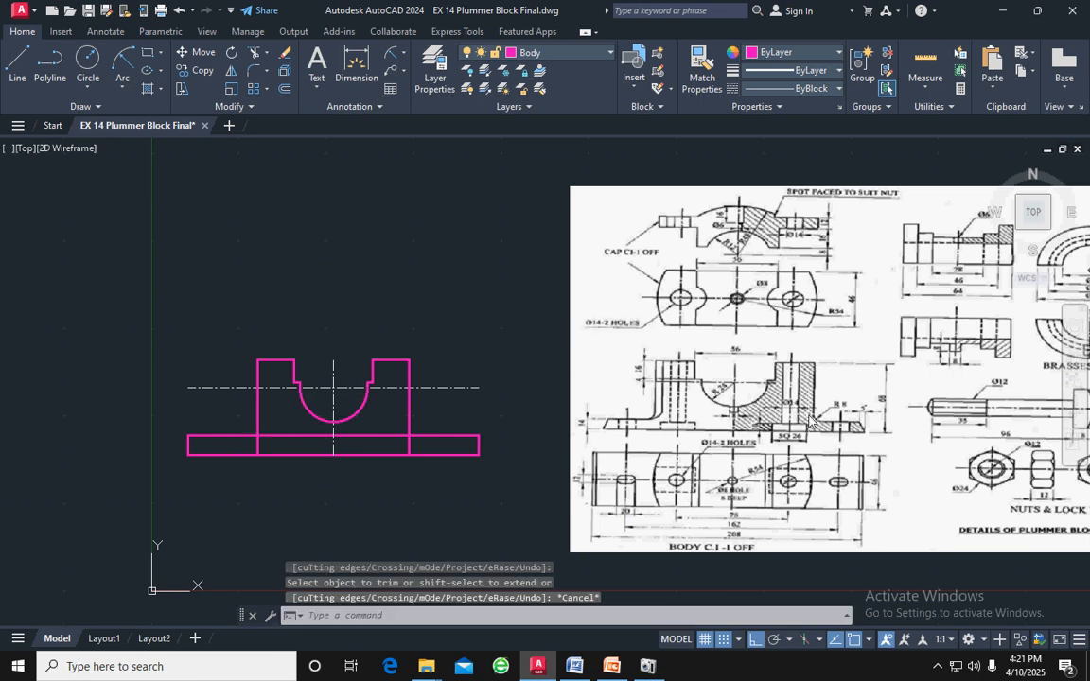
Fillet the corner between the right side wall and the base's top edge with radius 8
click(254, 71)
text(r)
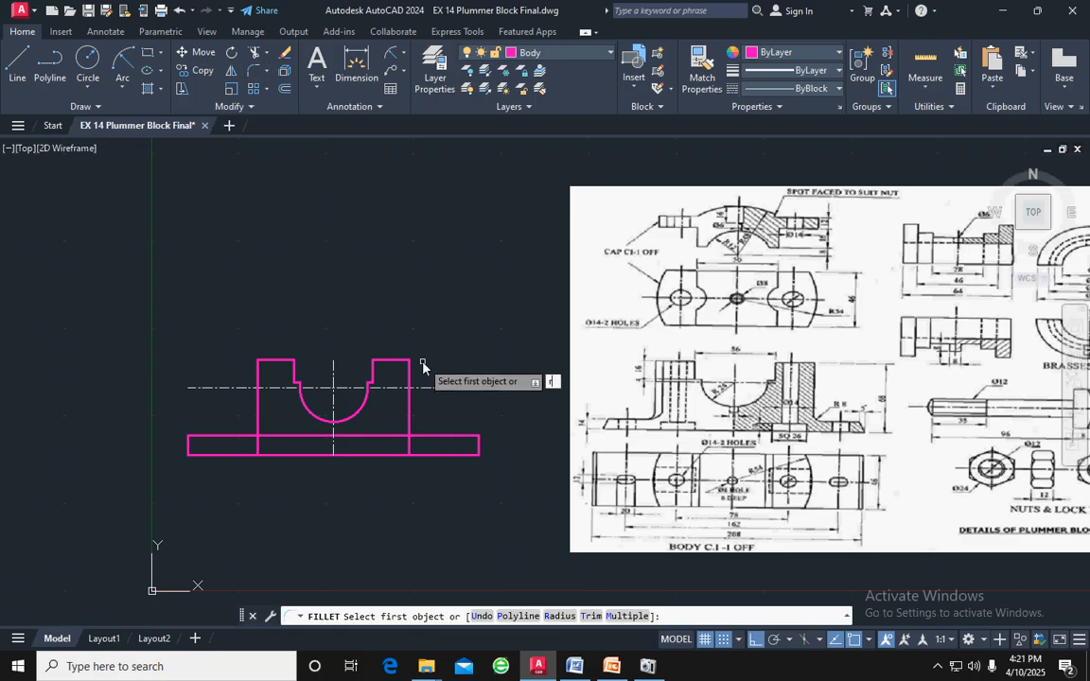
key(Return)
text(8)
key(Return)
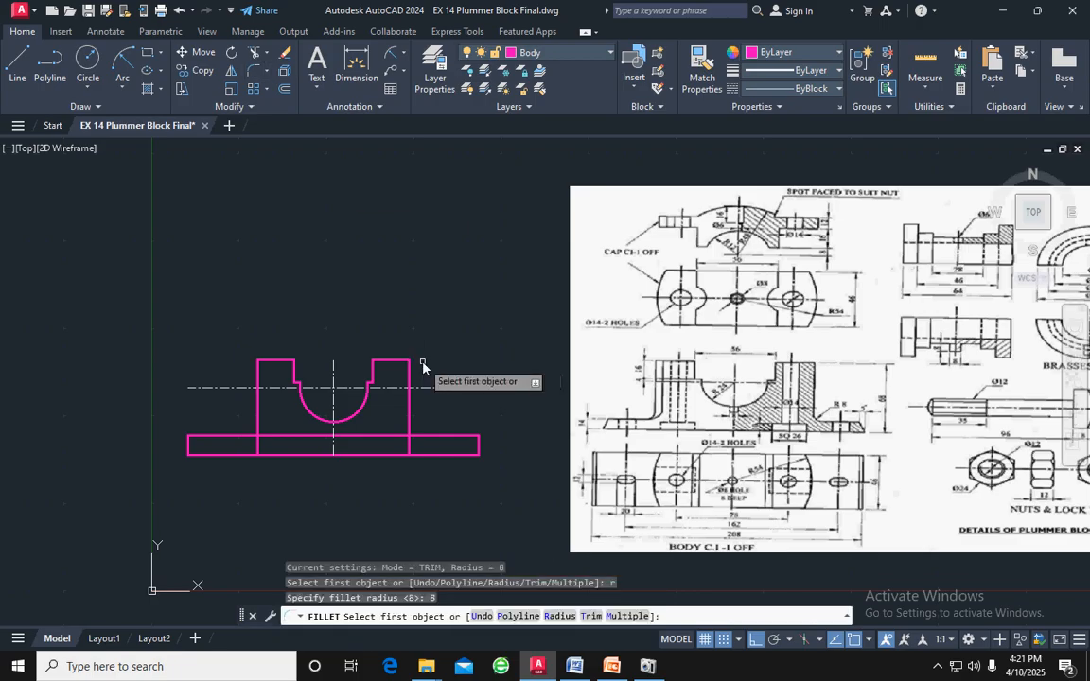
click(410, 427)
click(426, 436)
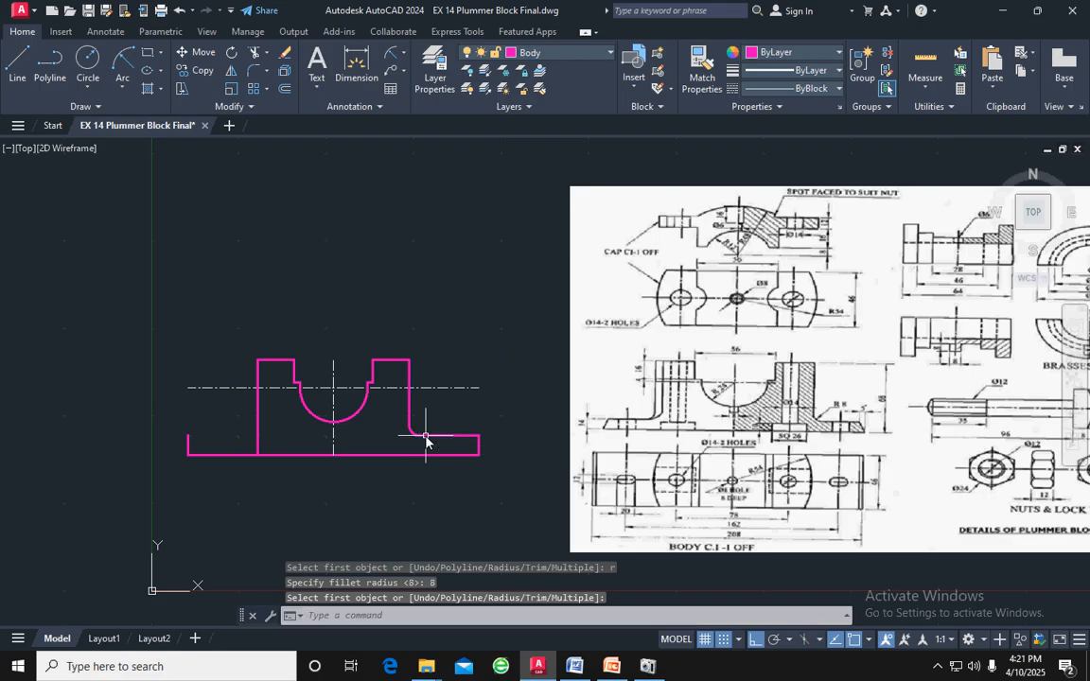
click(426, 438)
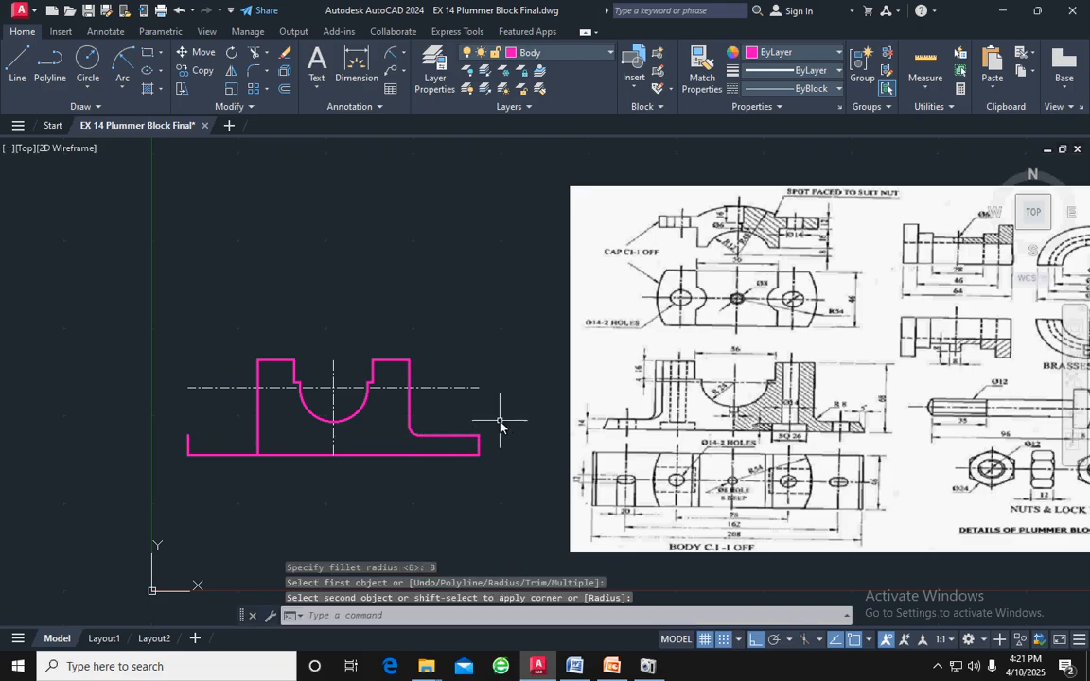
click(304, 403)
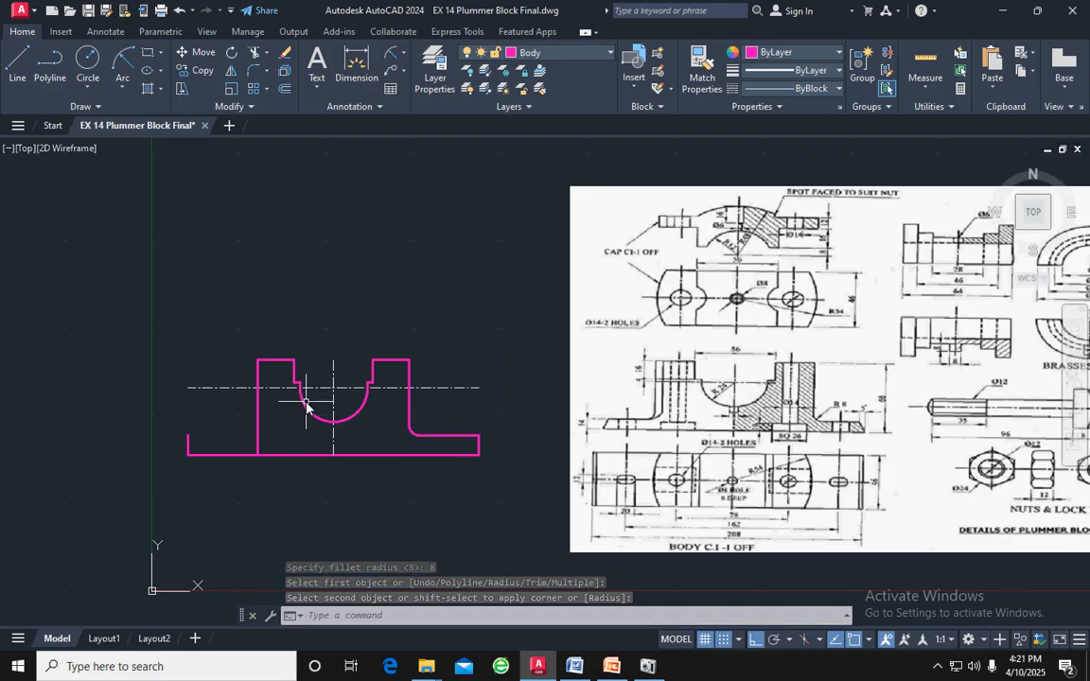
Draw a horizontal line from the upper end of the base's left edge to the left side wall
click(17, 64)
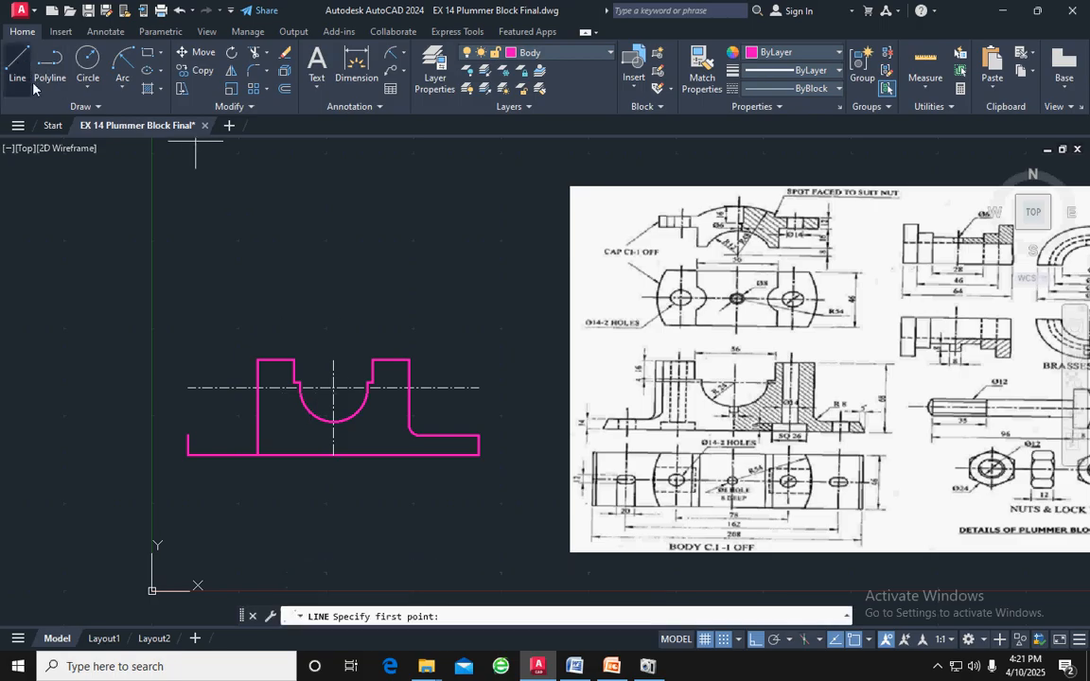
click(188, 436)
click(258, 436)
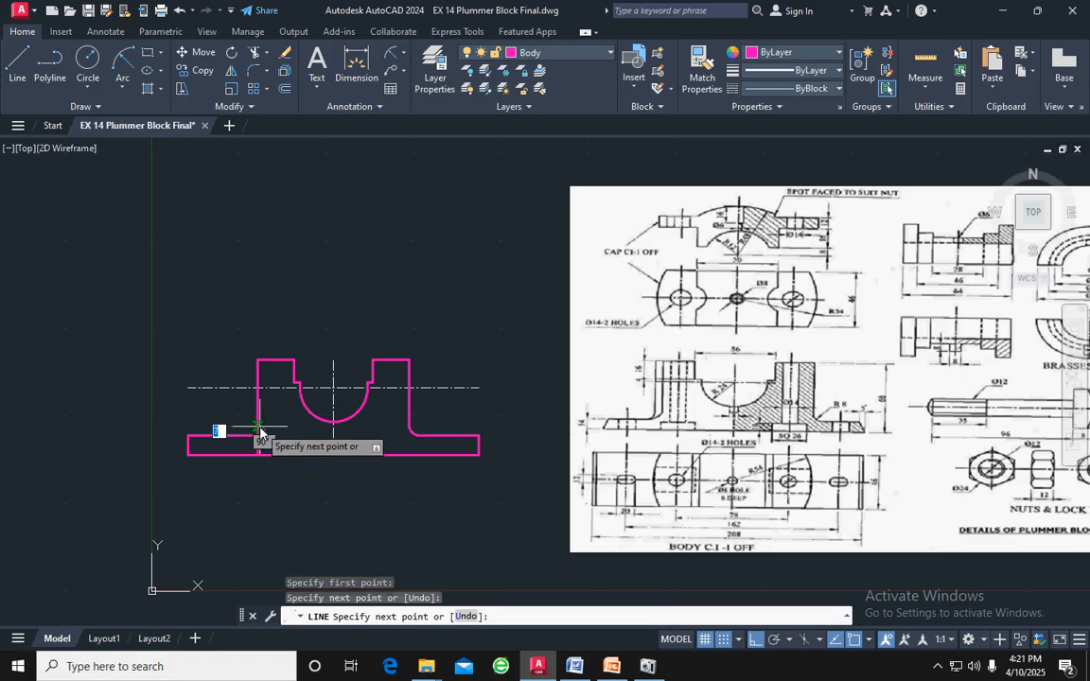
key(Return)
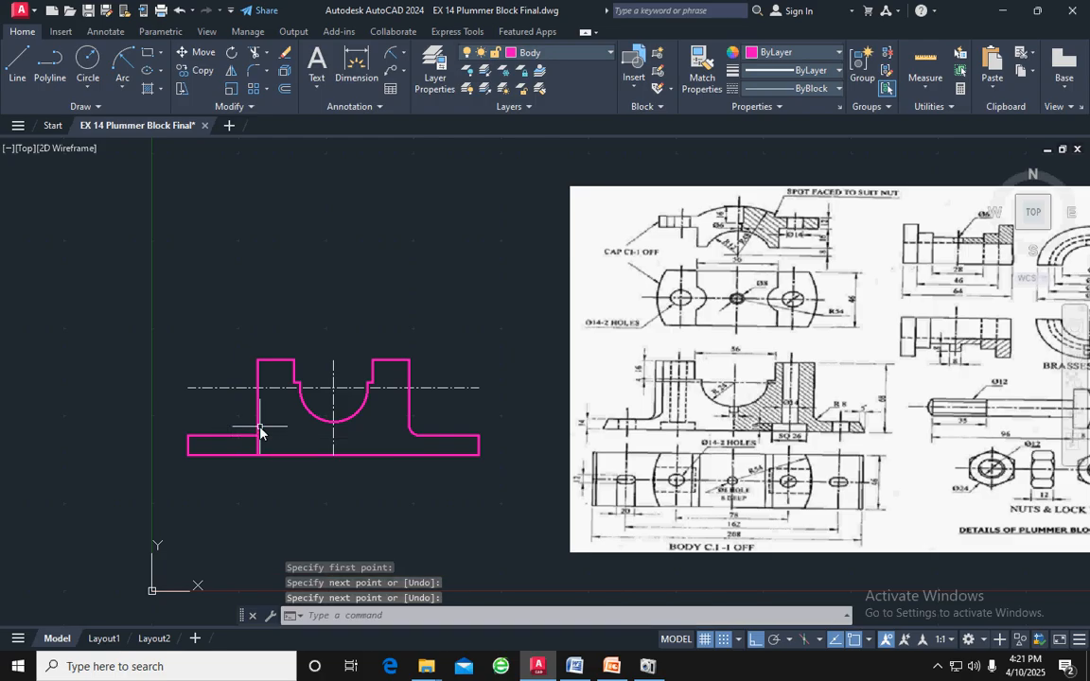
Fillet the corner between the left side wall and the base's top edge with radius 8
click(251, 73)
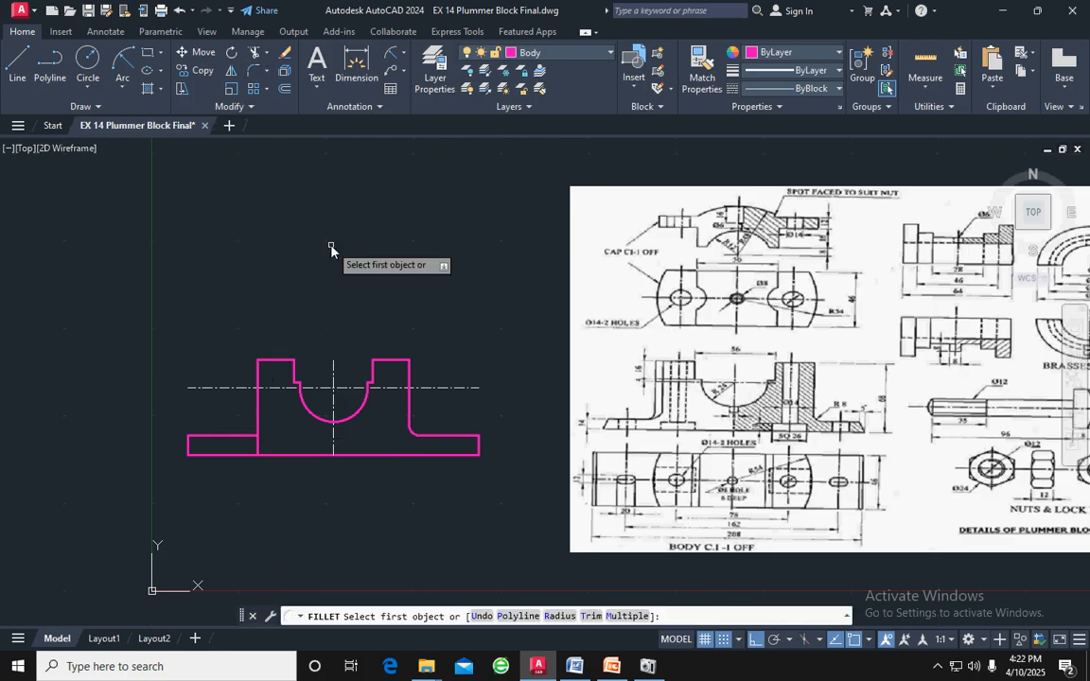
text(r)
key(Return)
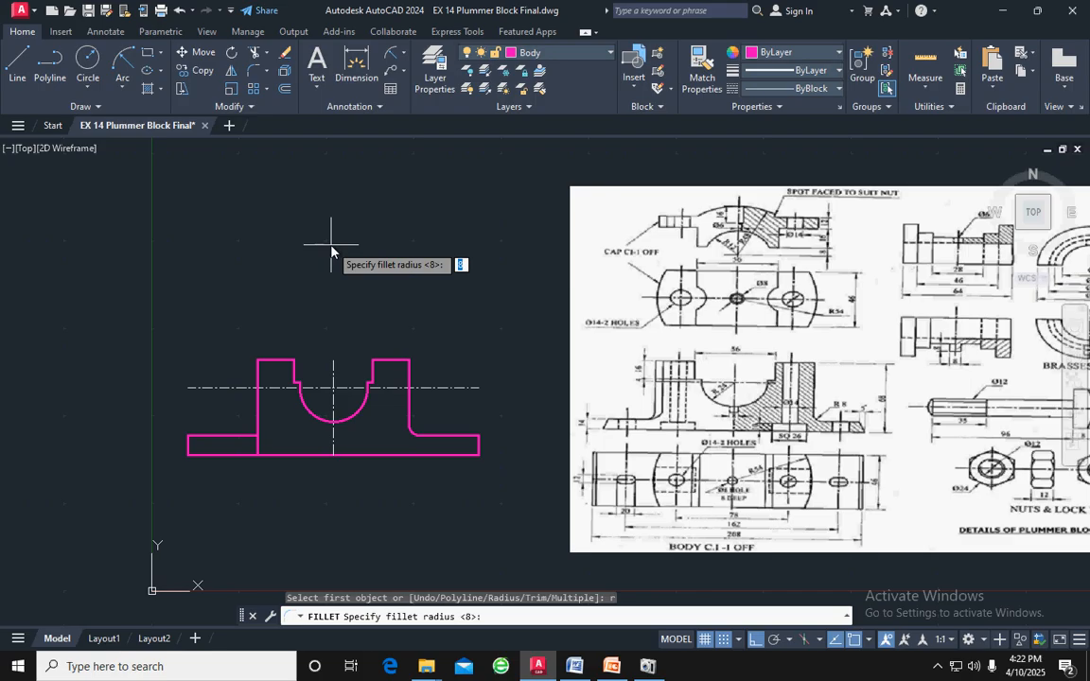
key(Return)
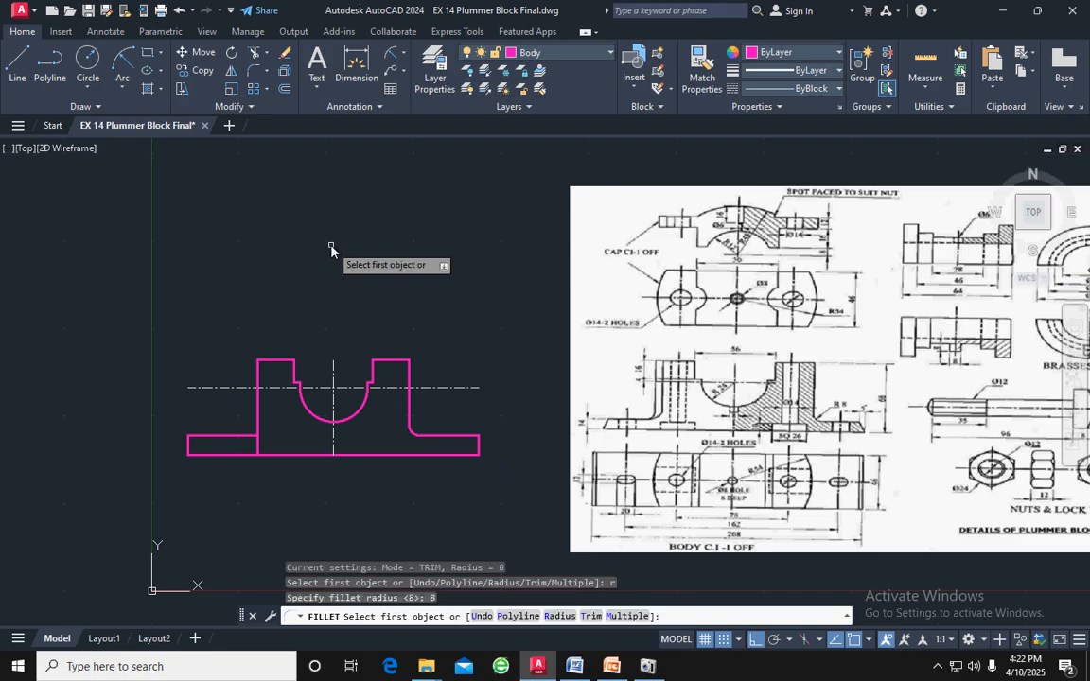
click(259, 423)
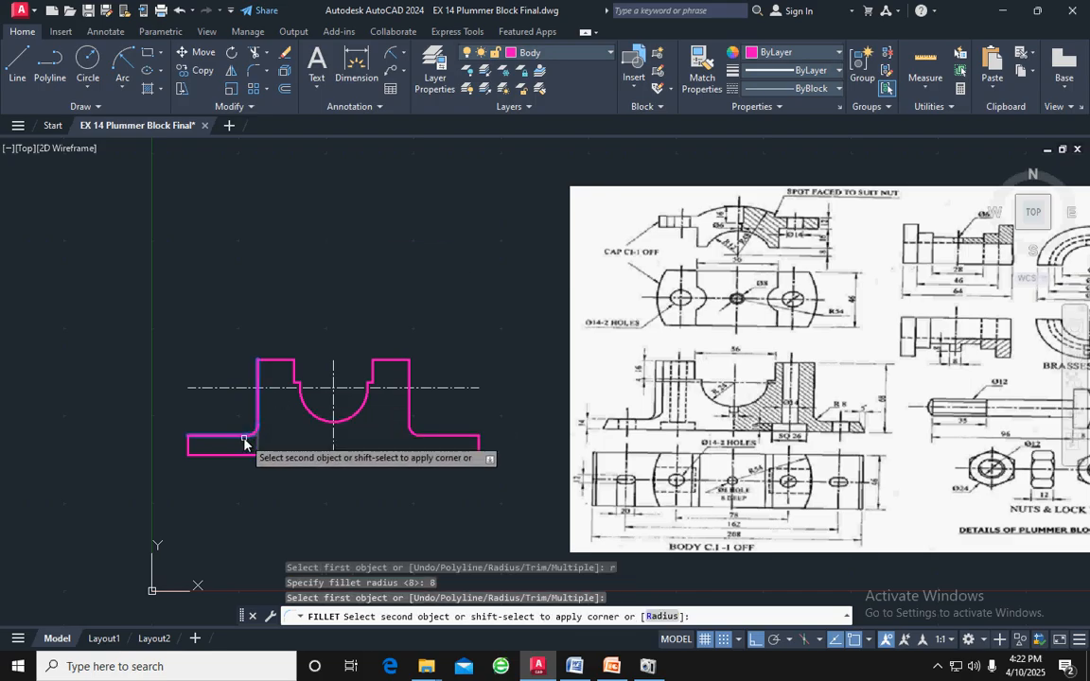
click(244, 438)
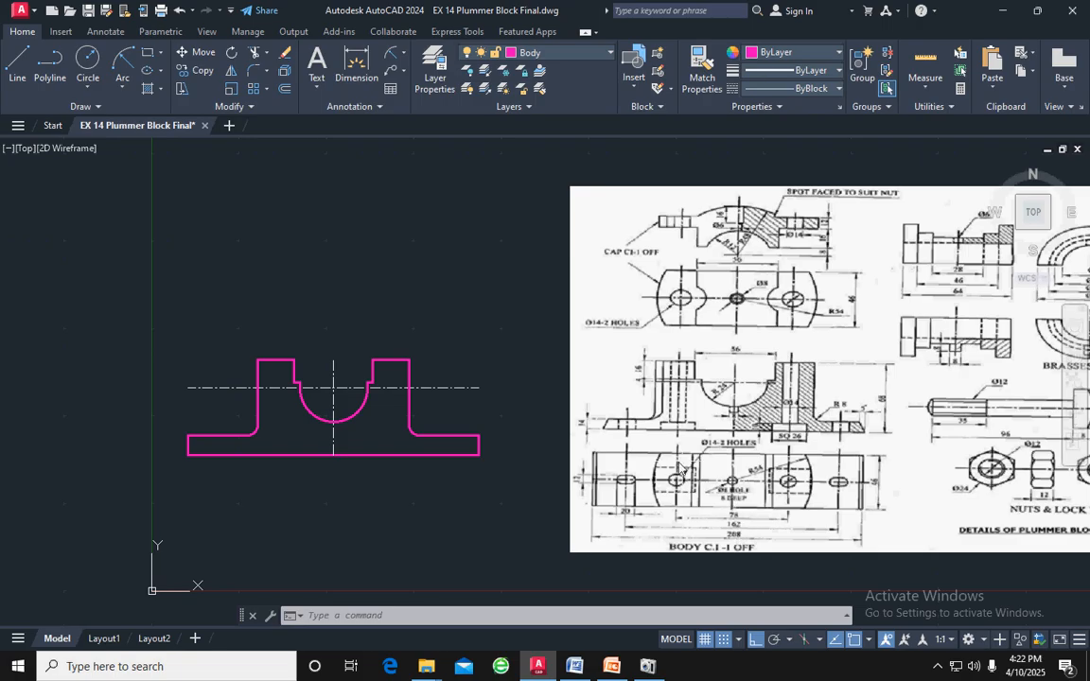
Offset the middle vertical centreline 39 to both sides for the bolt hole centrelines
click(339, 398)
click(331, 409)
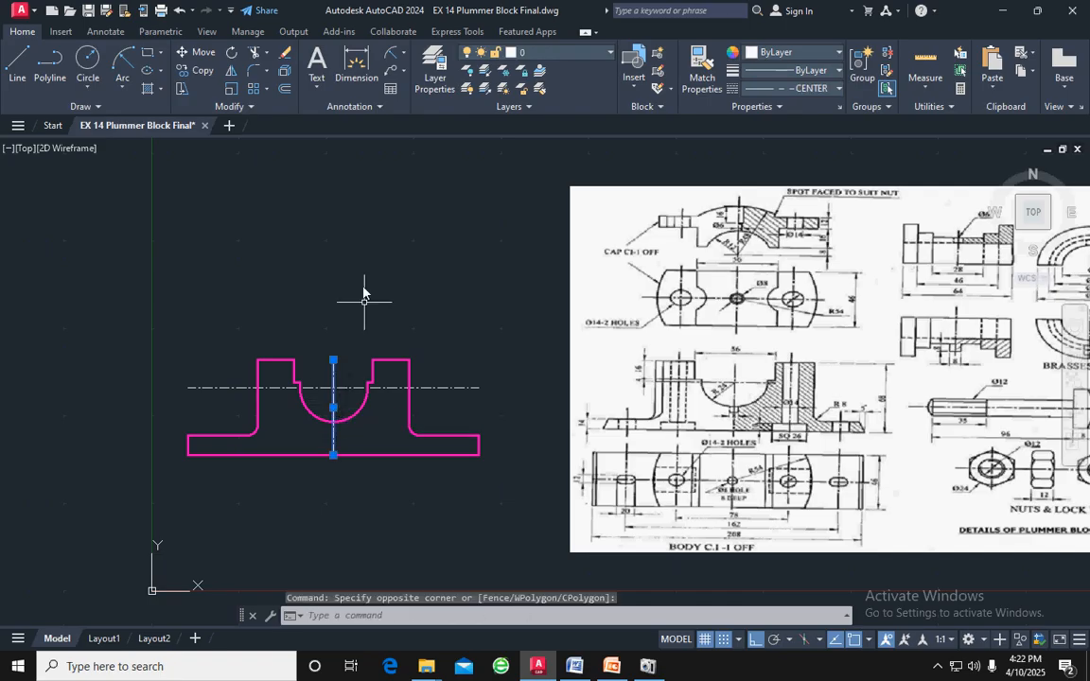
click(285, 88)
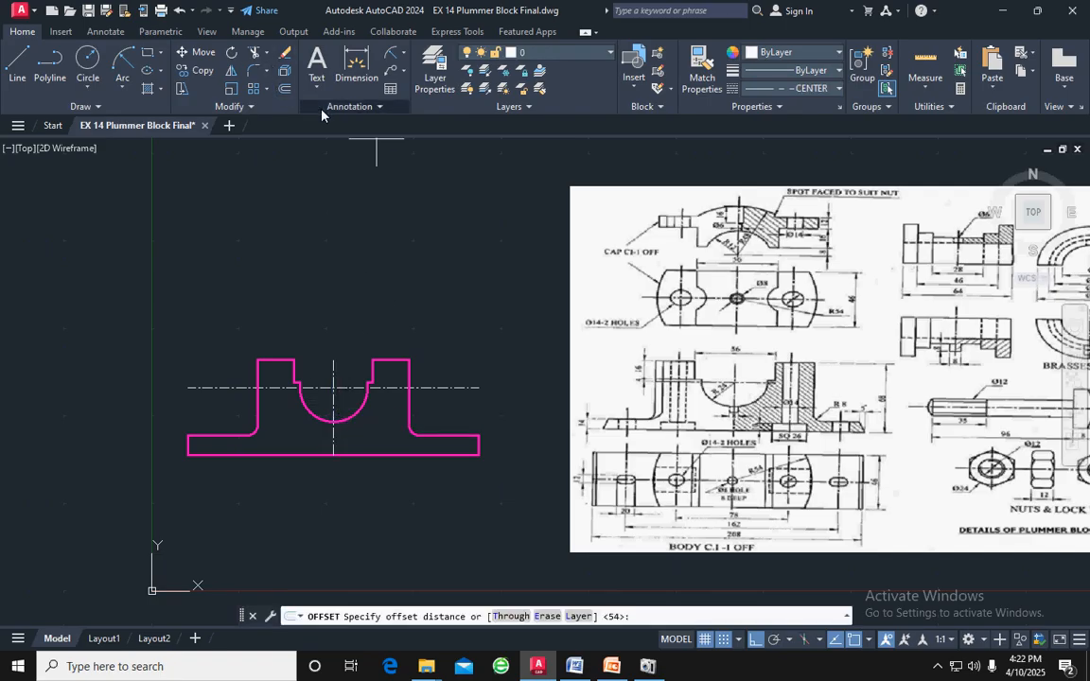
text(39)
key(Return)
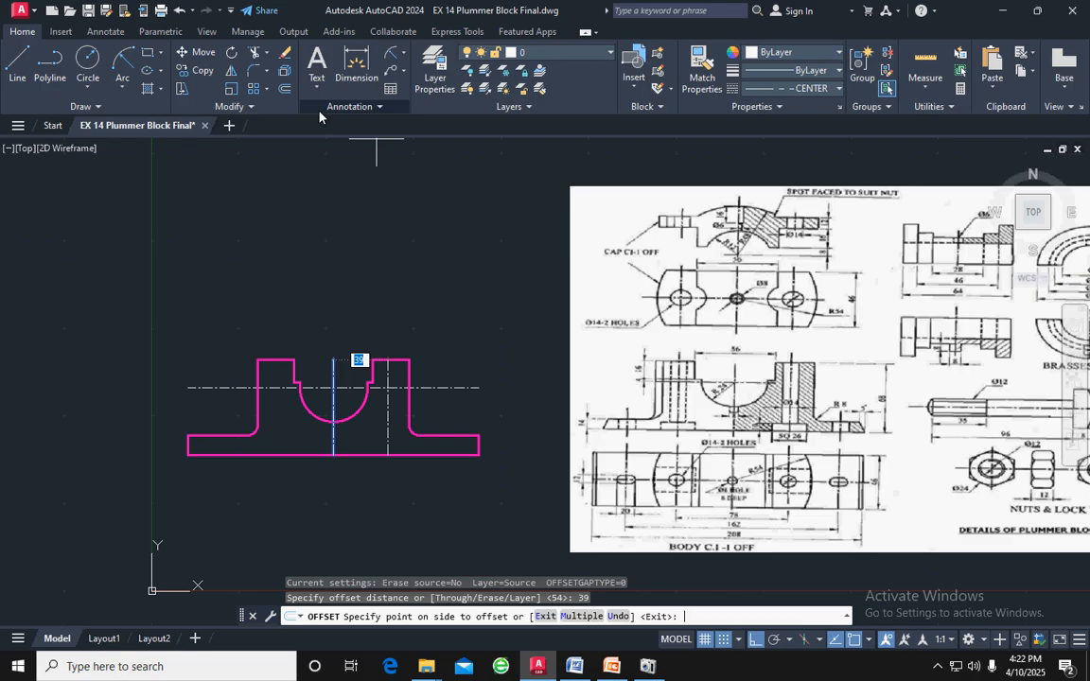
click(404, 211)
click(334, 367)
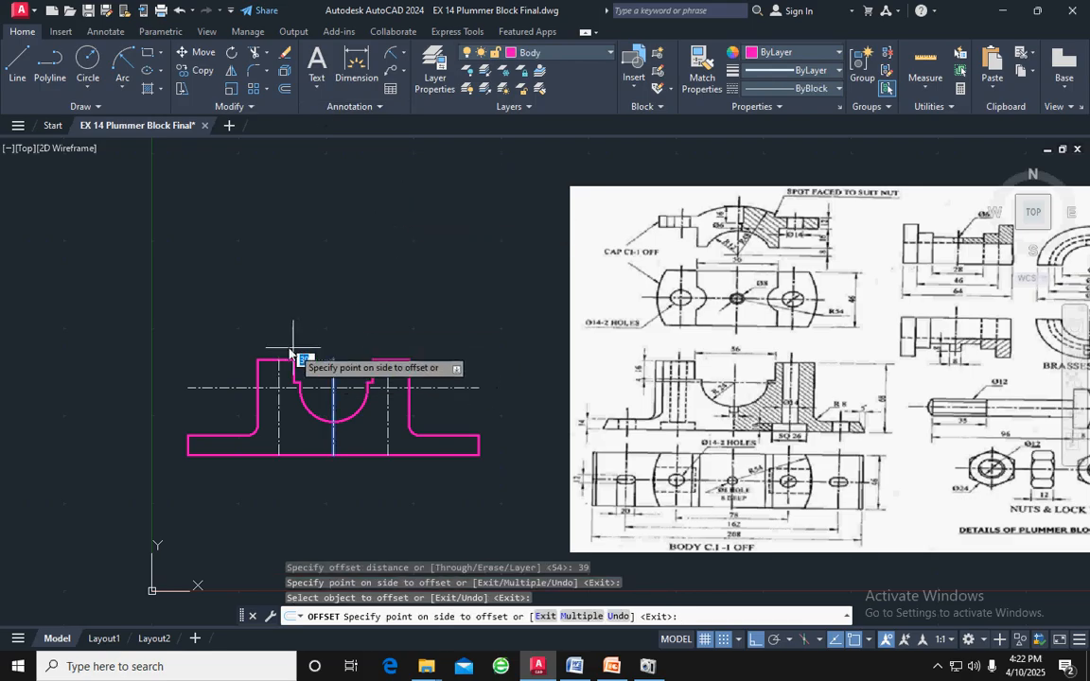
click(290, 350)
key(Escape)
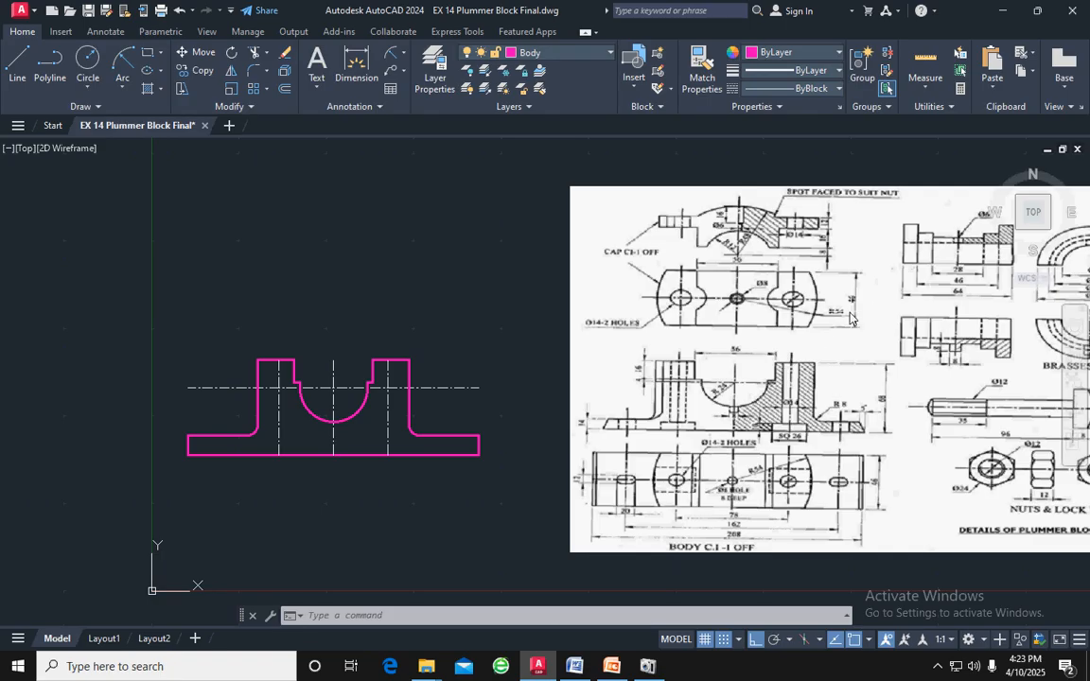
Offset the right bolt hole's centreline 7 to both sides for the hole edges
middle_drag(819, 336, 703, 313)
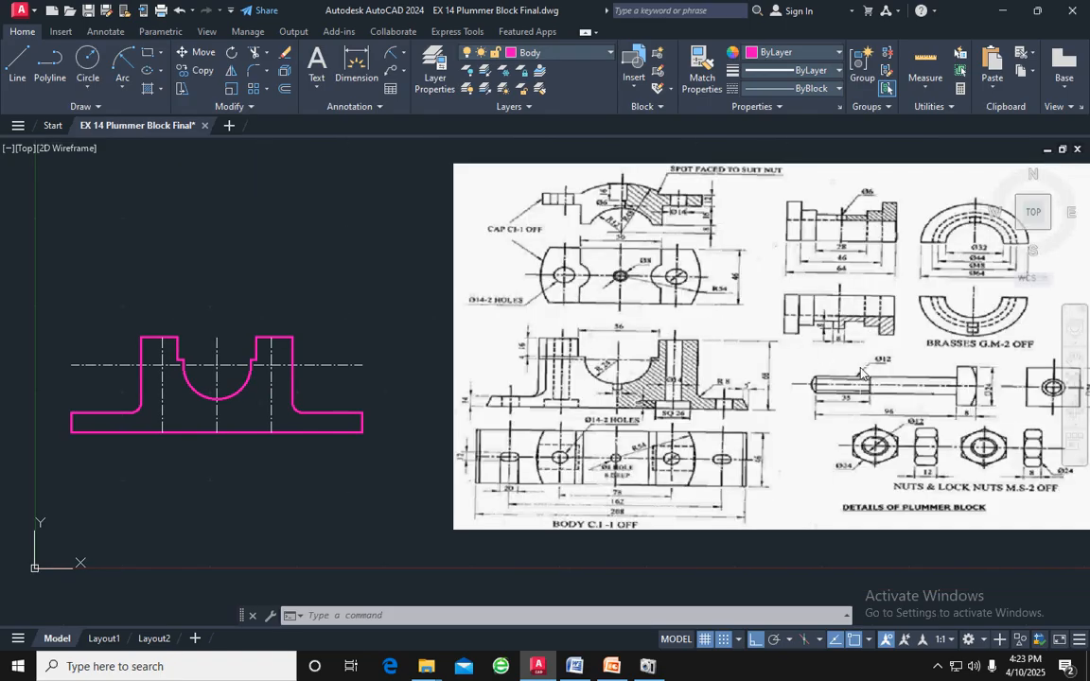
middle_drag(654, 235, 817, 253)
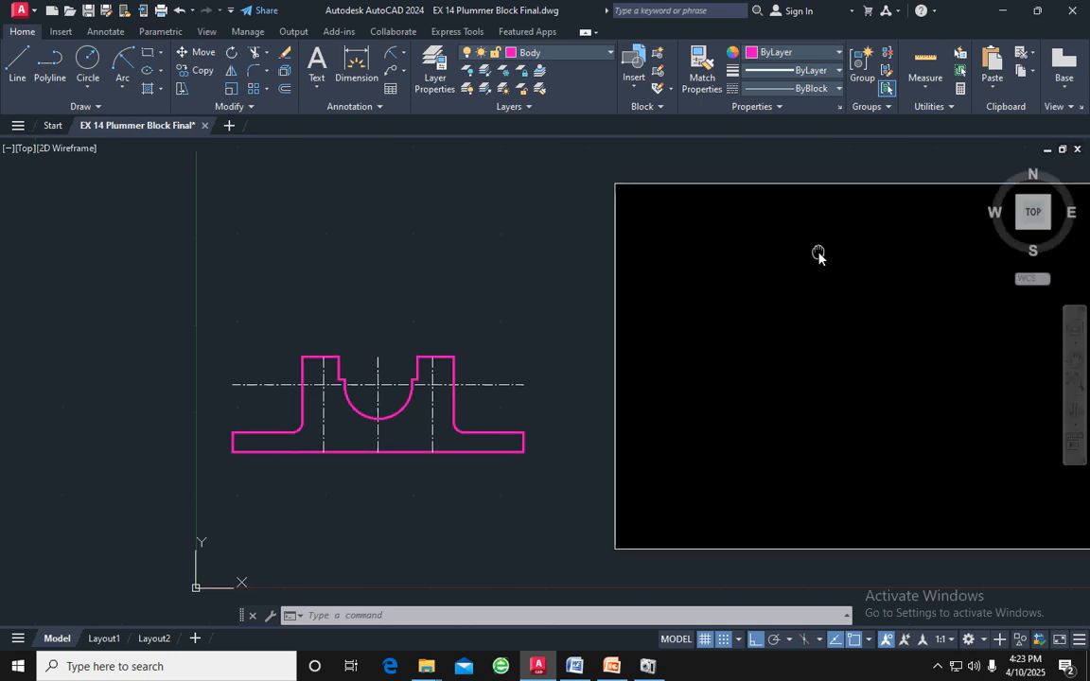
scroll(456, 389, up, 2)
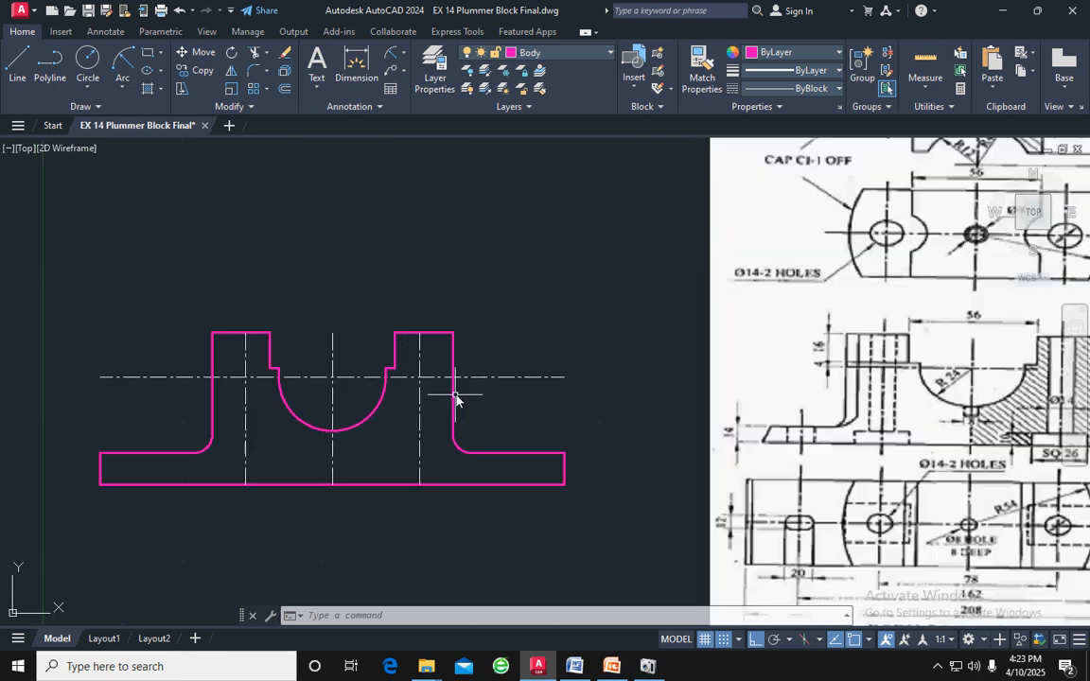
click(419, 362)
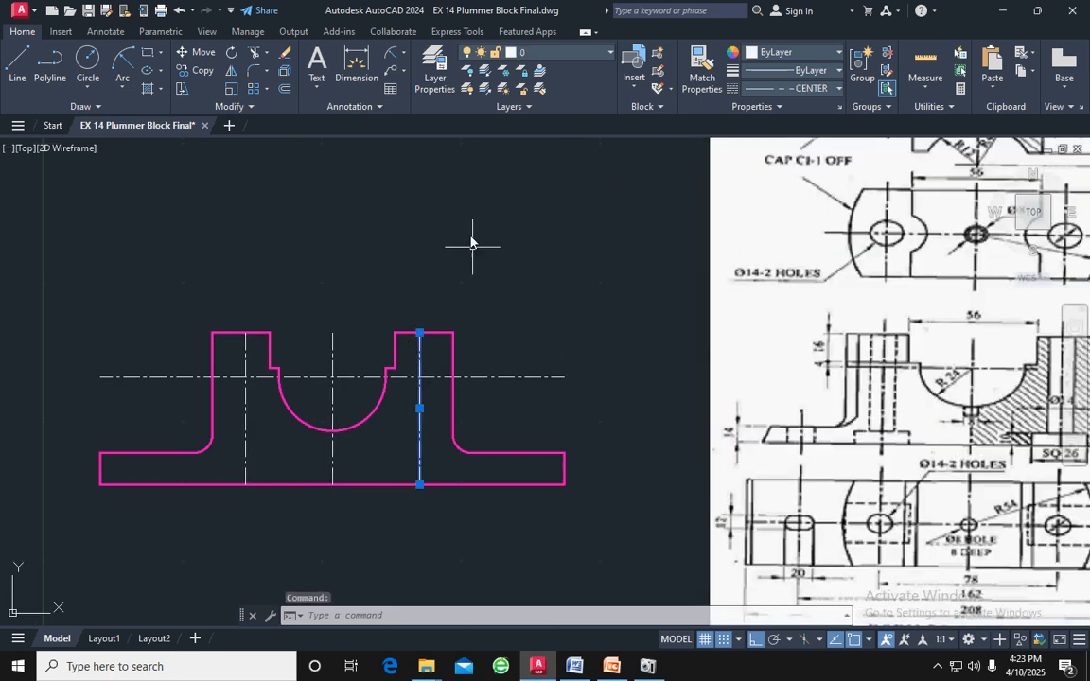
click(282, 91)
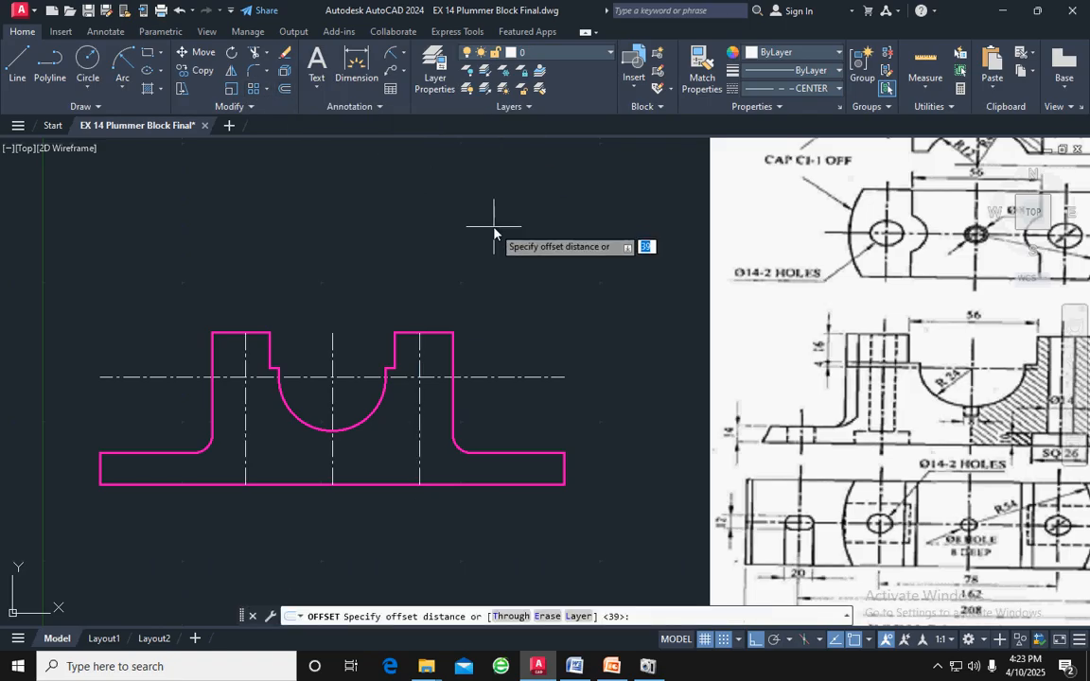
key(Return)
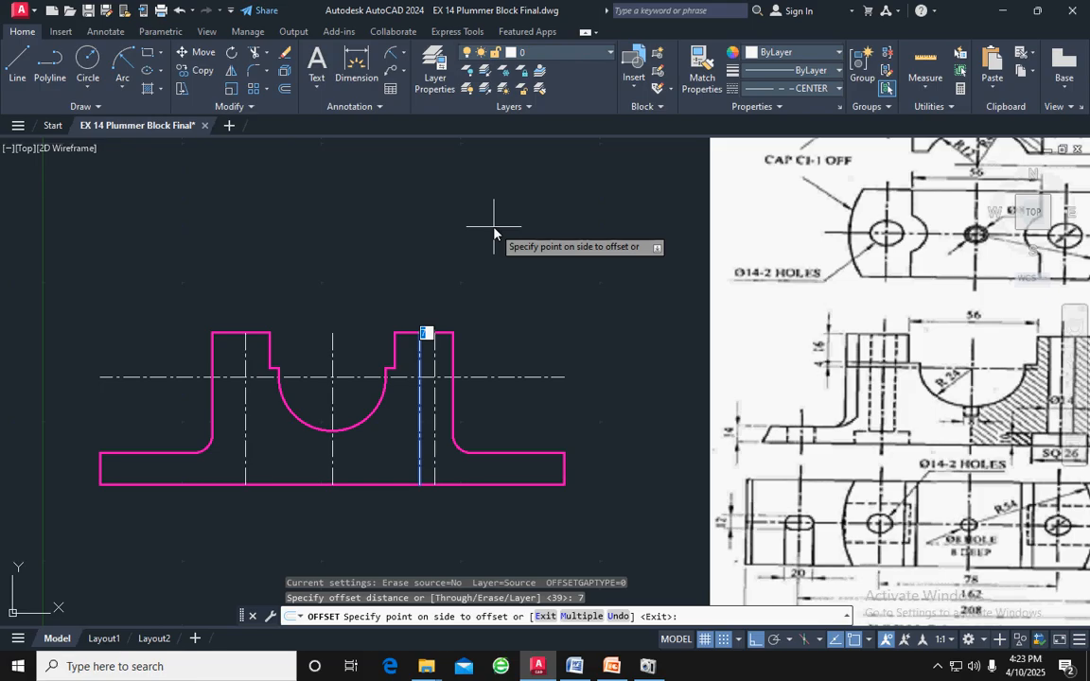
click(493, 231)
click(421, 361)
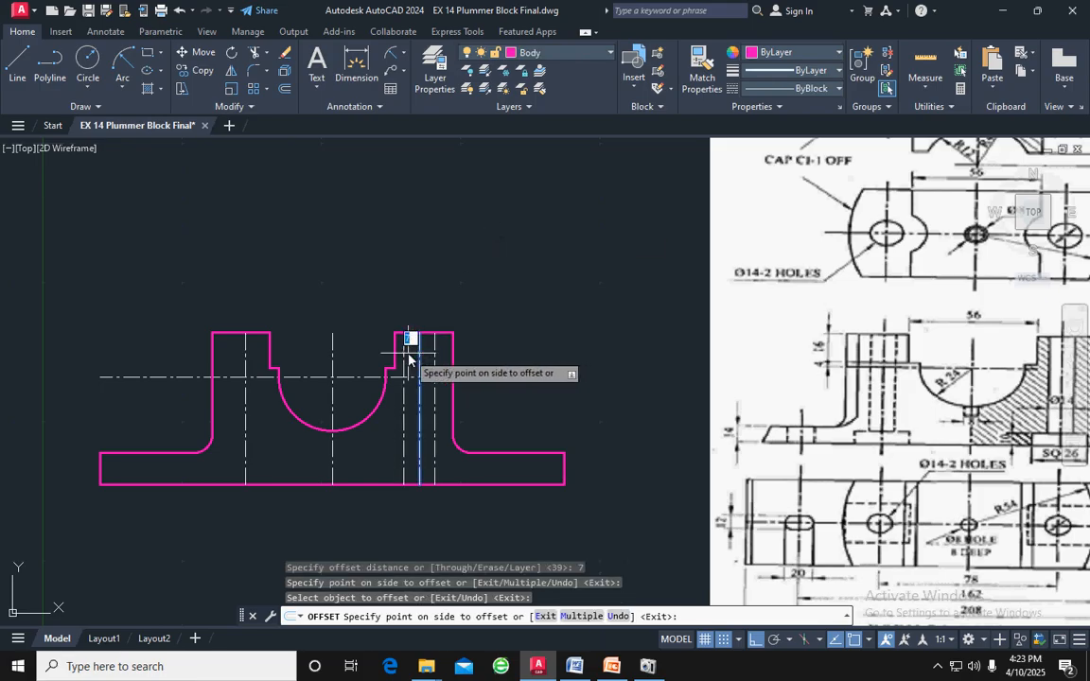
click(408, 358)
key(Escape)
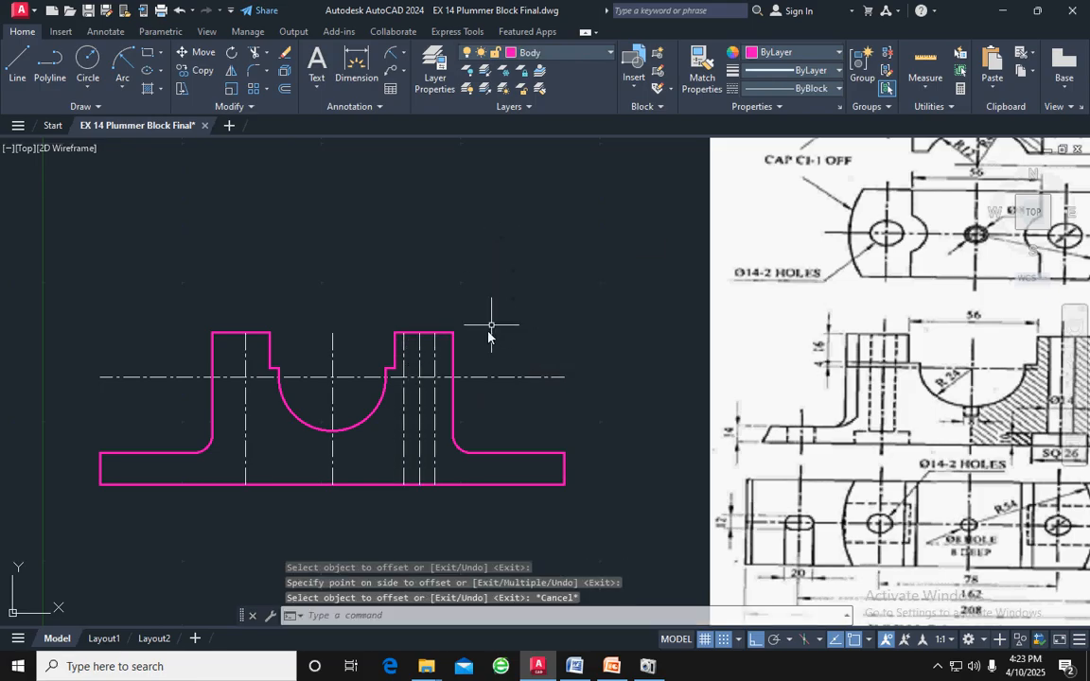
Match the properties of the right side wall onto both edge lines of the right bolt hole
click(453, 366)
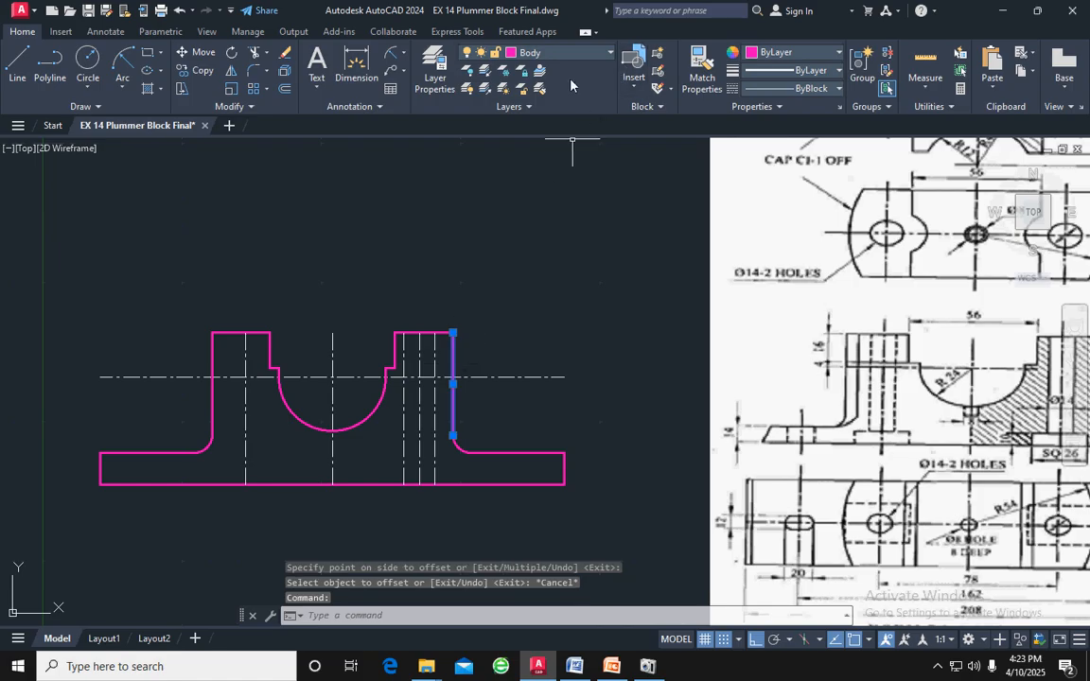
click(702, 72)
click(434, 355)
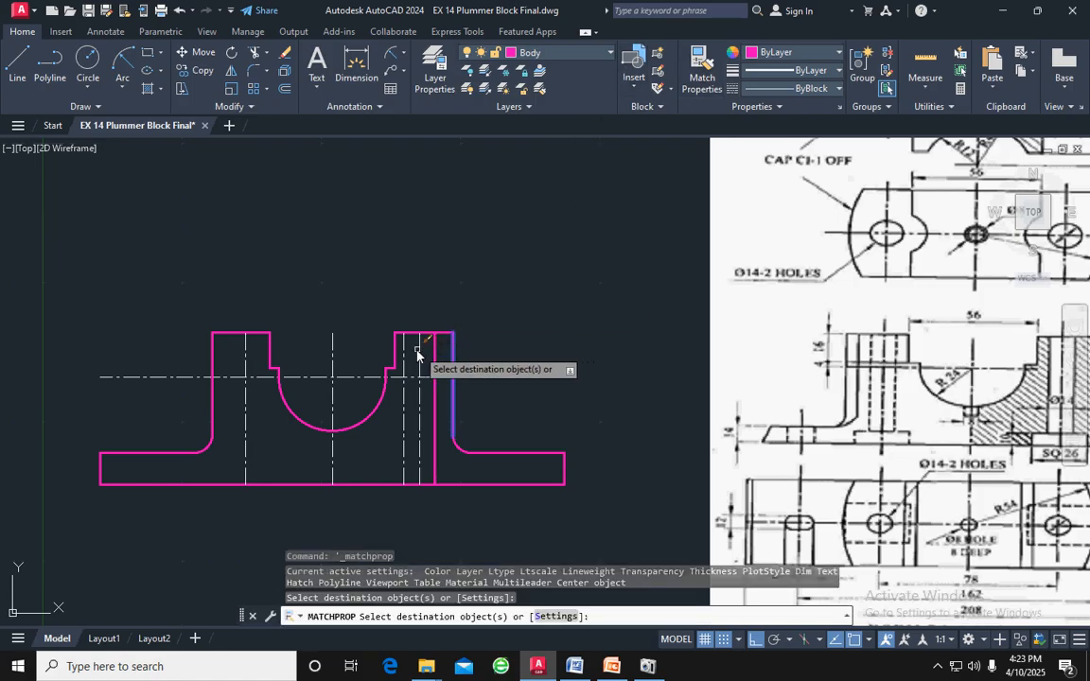
click(405, 359)
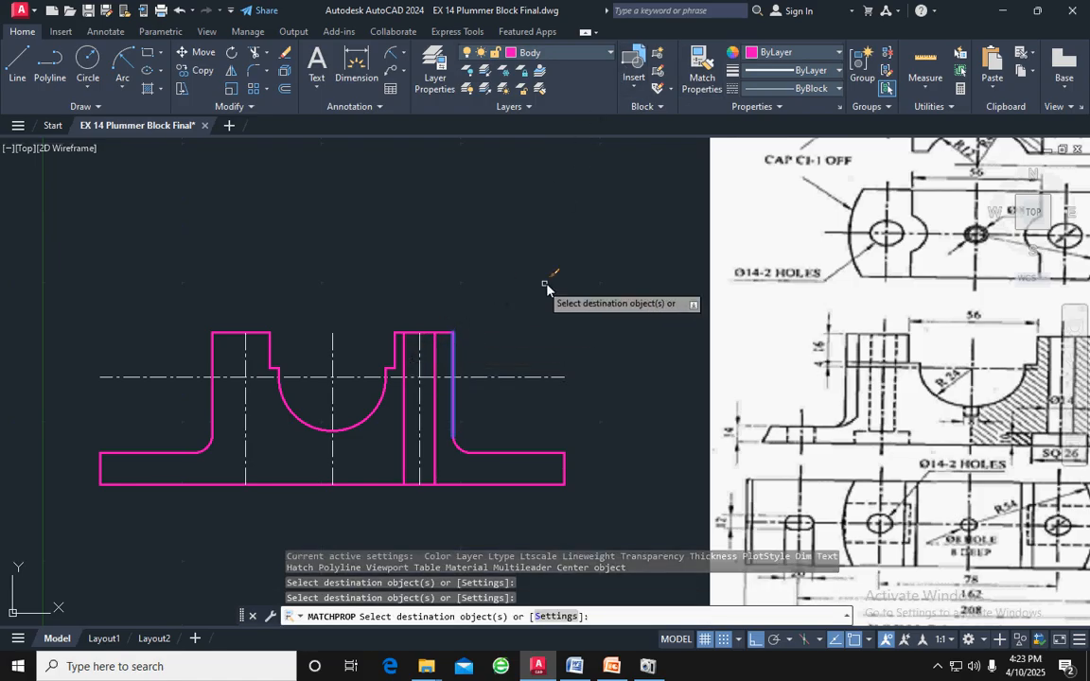
key(Escape)
Stretch the right bolt hole's centreline past the wall's top edge and below the base's bottom edge
click(420, 343)
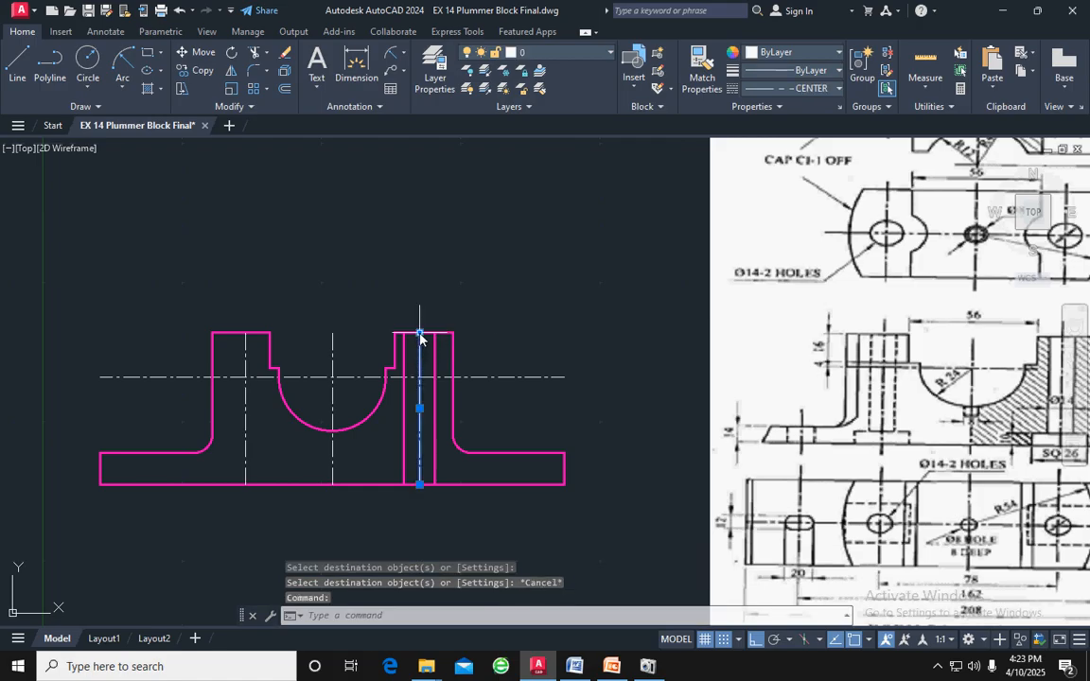
click(420, 333)
click(420, 311)
click(420, 484)
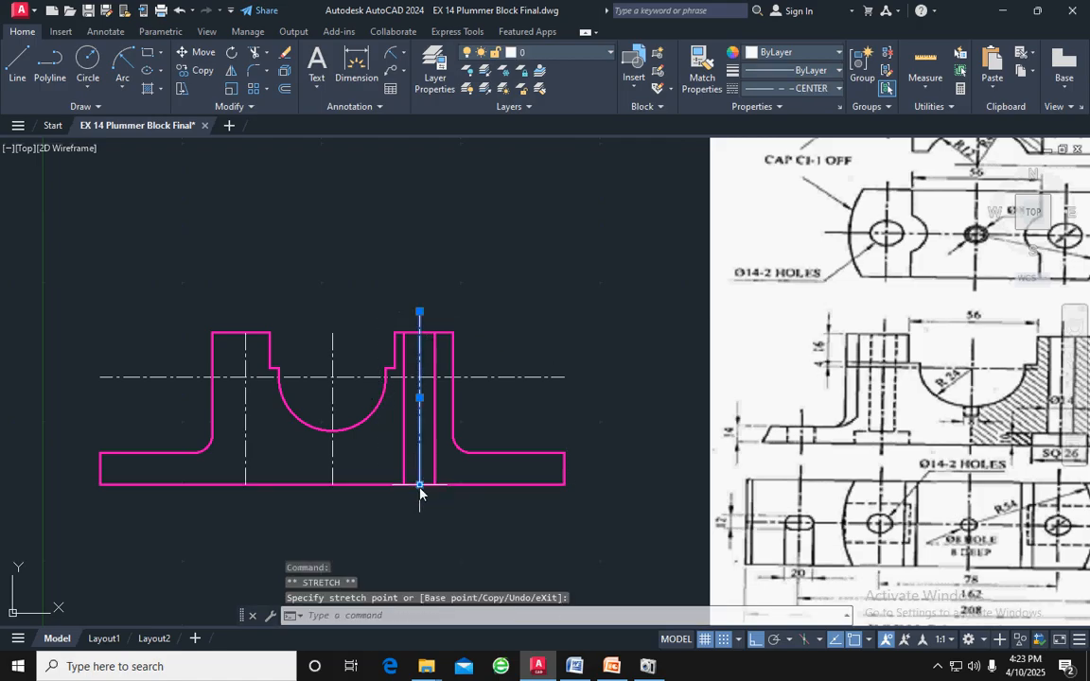
key(Escape)
key(Escape)
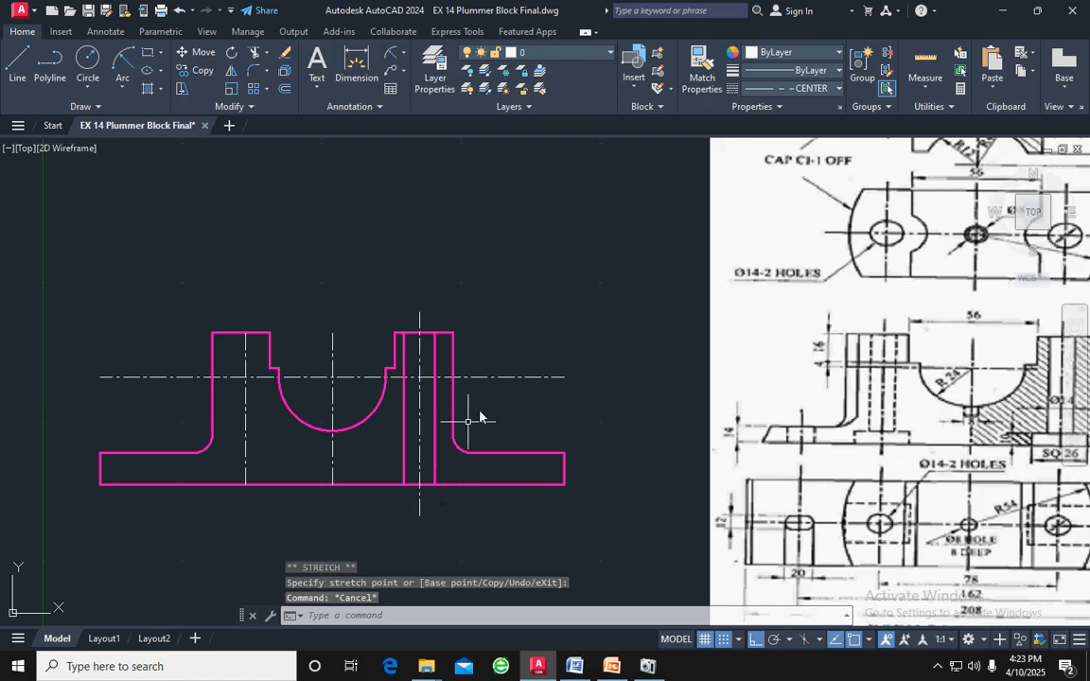
Replace the left hole's centreline by mirroring the right hole's edges and centreline about the middle vertical centreline, keeping the originals
click(245, 359)
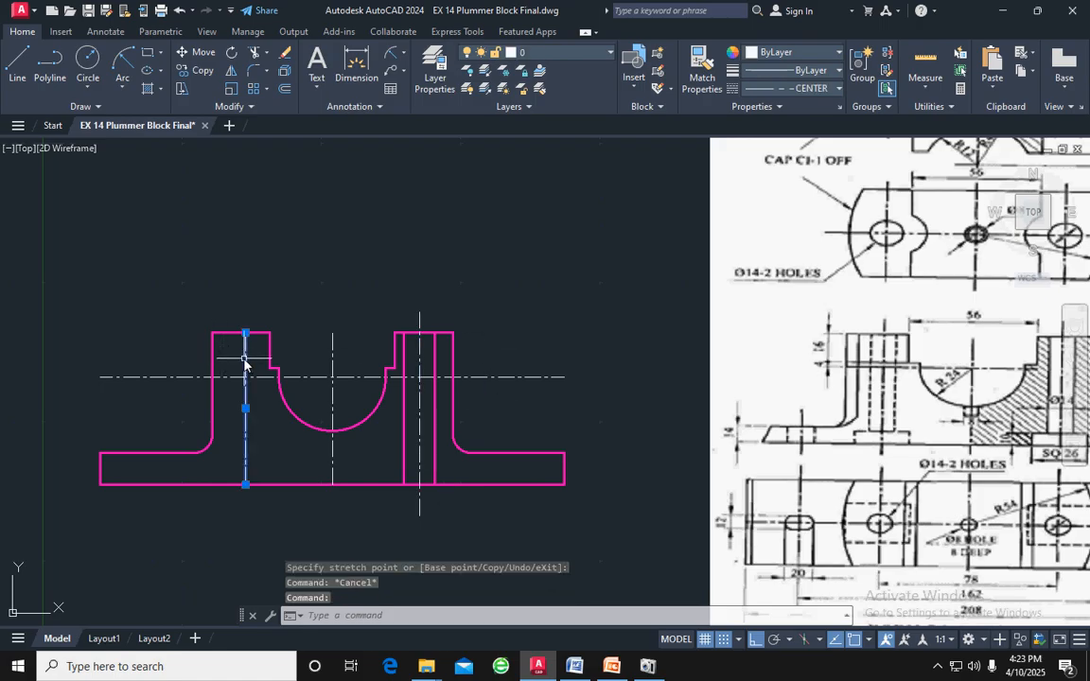
key(Delete)
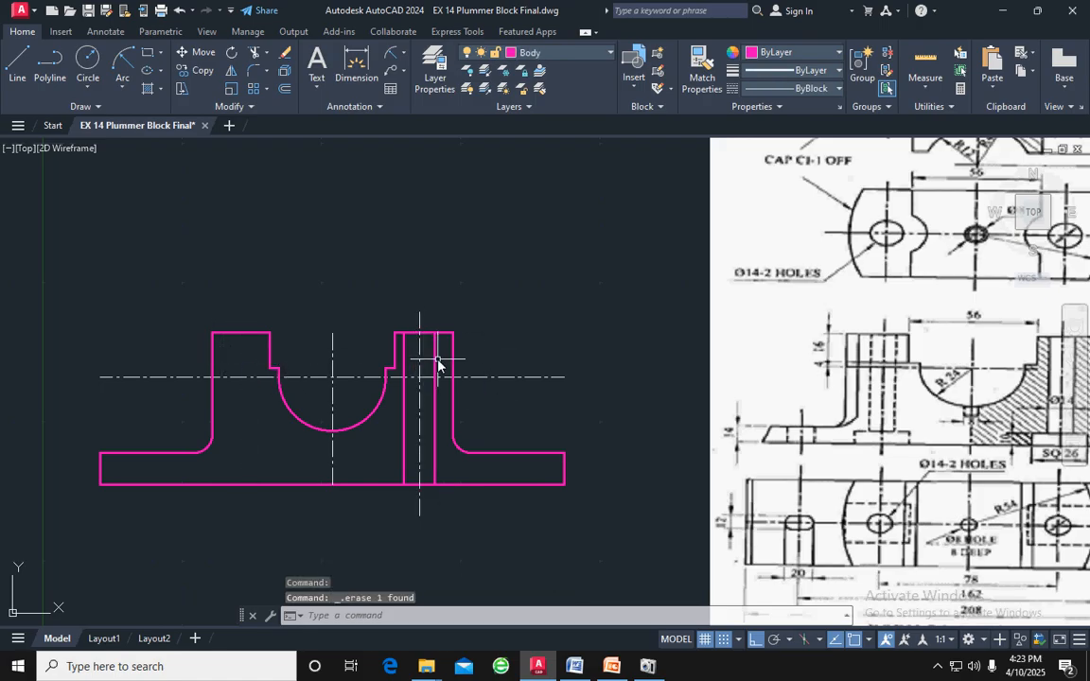
drag(438, 359, 406, 355)
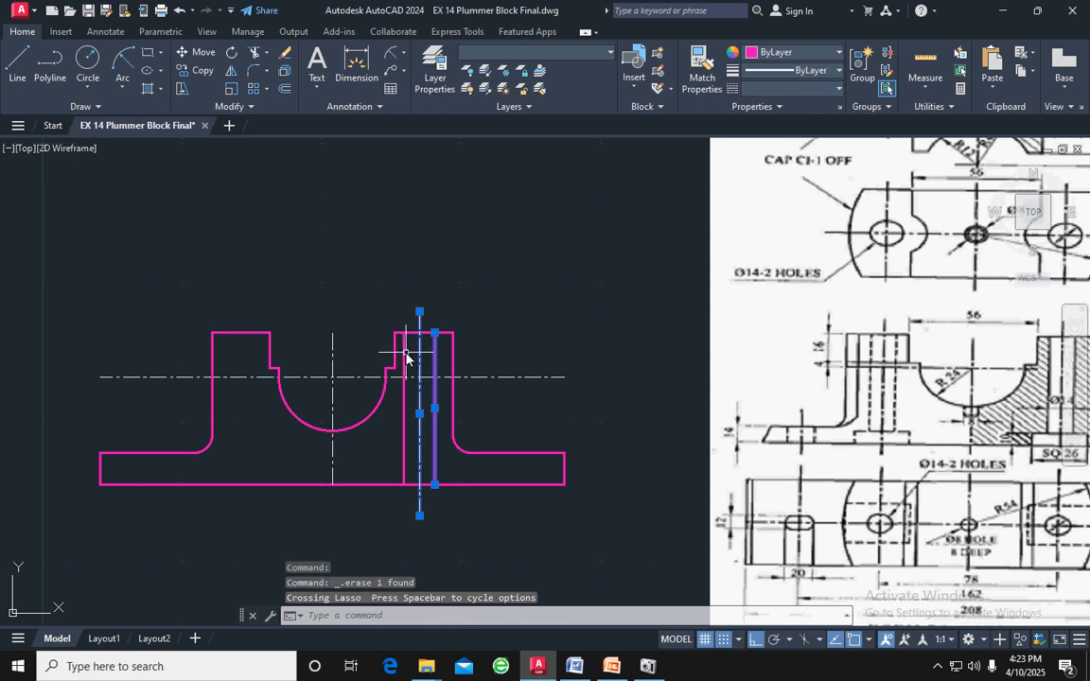
click(405, 352)
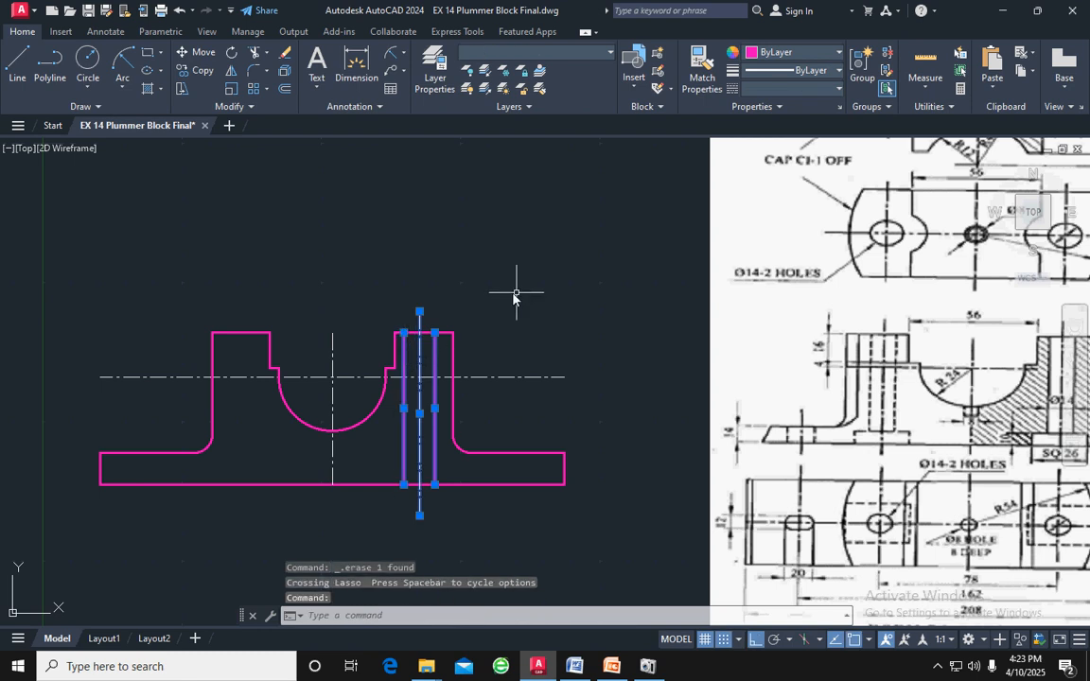
click(231, 71)
click(332, 392)
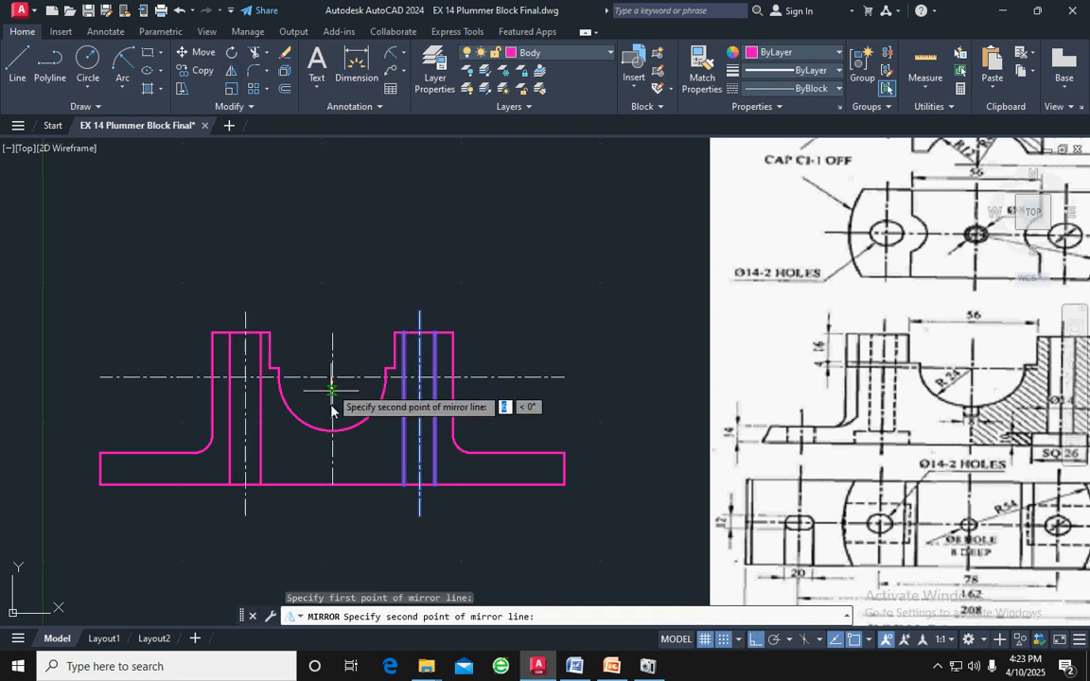
click(333, 485)
key(Return)
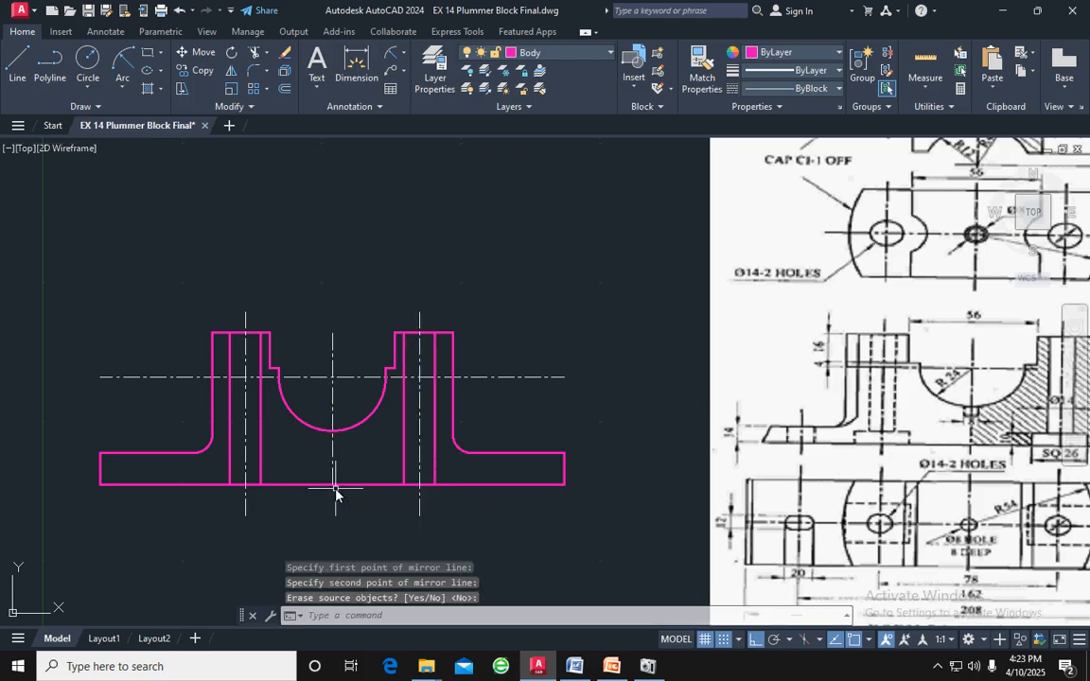
key(Return)
Set the linetype of the left bolt hole's two edge lines to DASHED
click(260, 403)
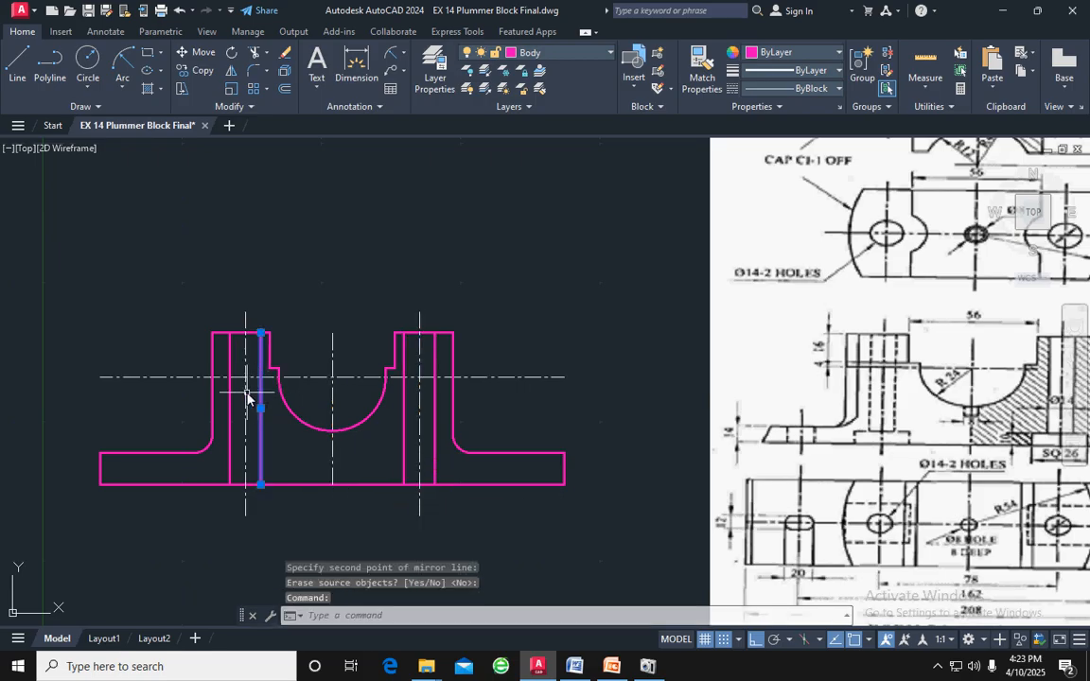
click(230, 402)
click(794, 88)
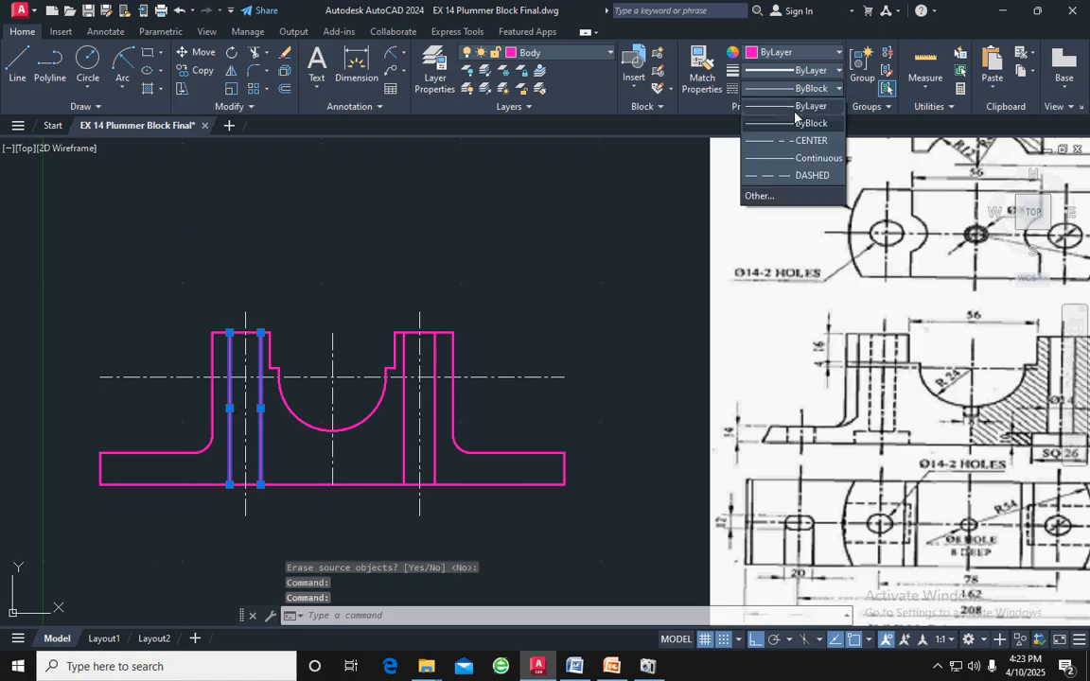
click(796, 176)
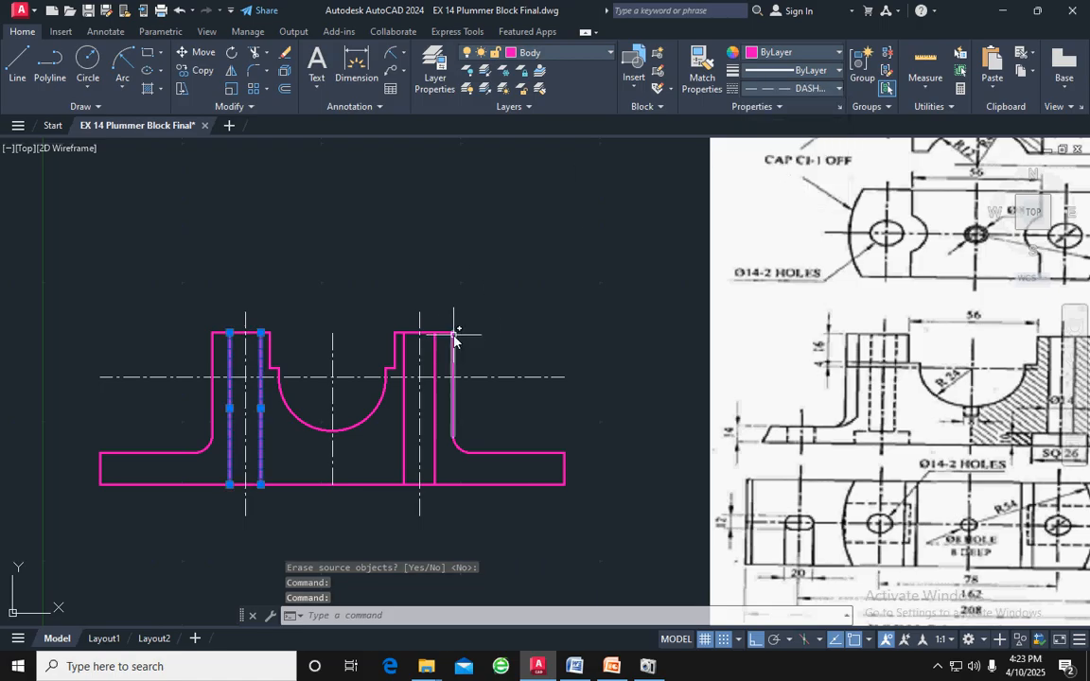
key(Escape)
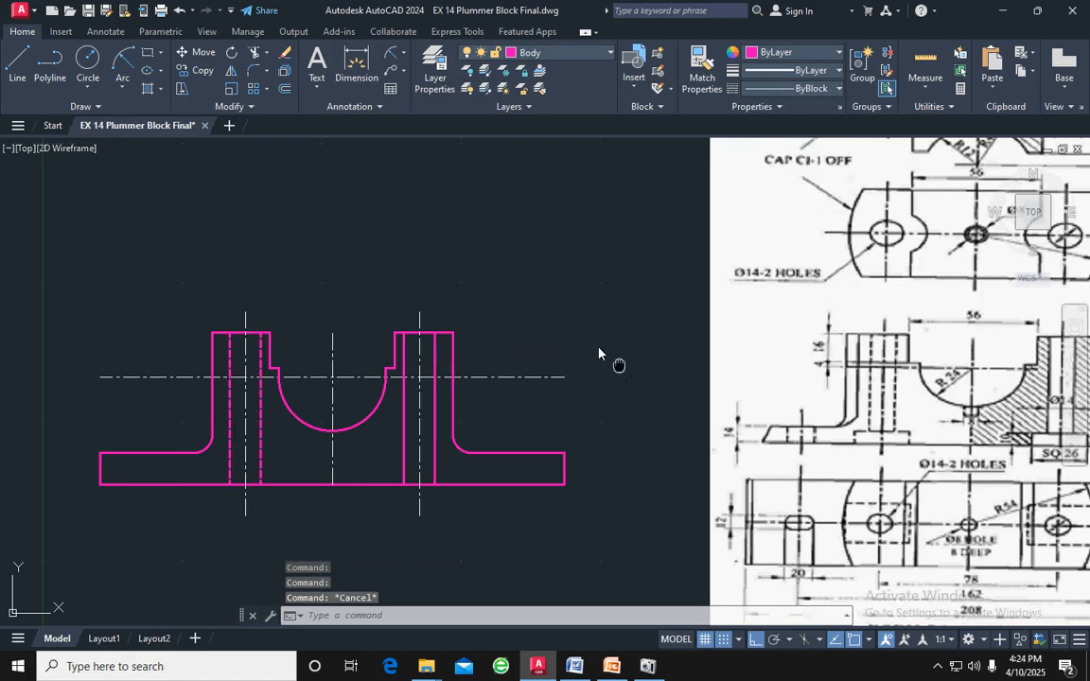
Draw a rectangle from lines, 26 wide and 10 high, in the empty space below the base
middle_drag(619, 369, 515, 301)
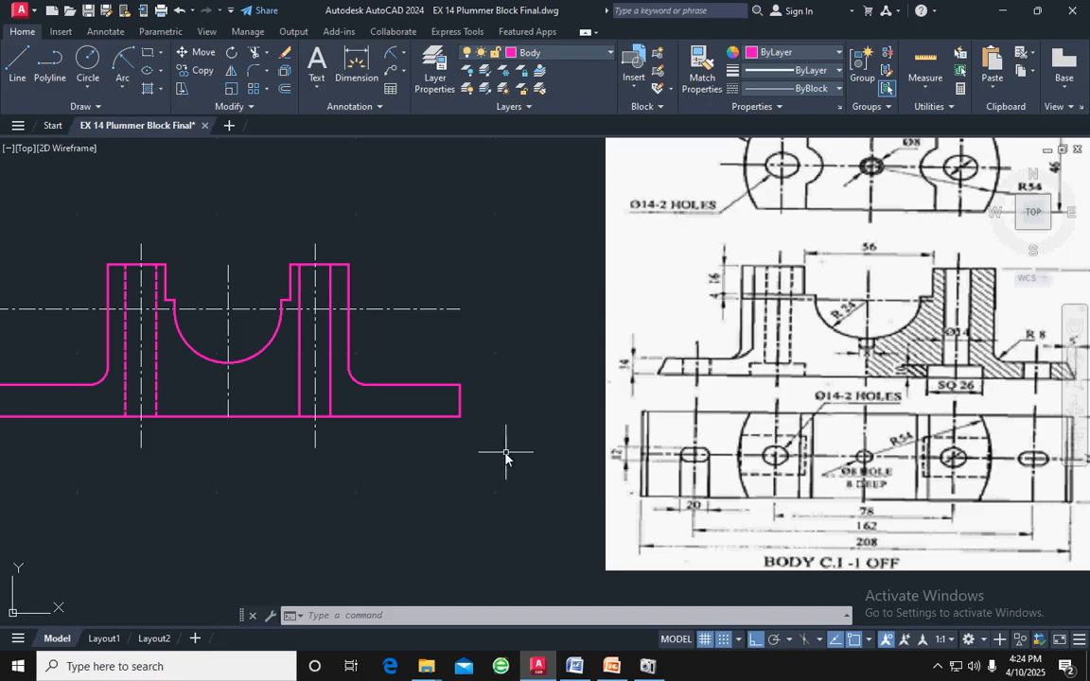
middle_drag(506, 457, 638, 401)
click(19, 68)
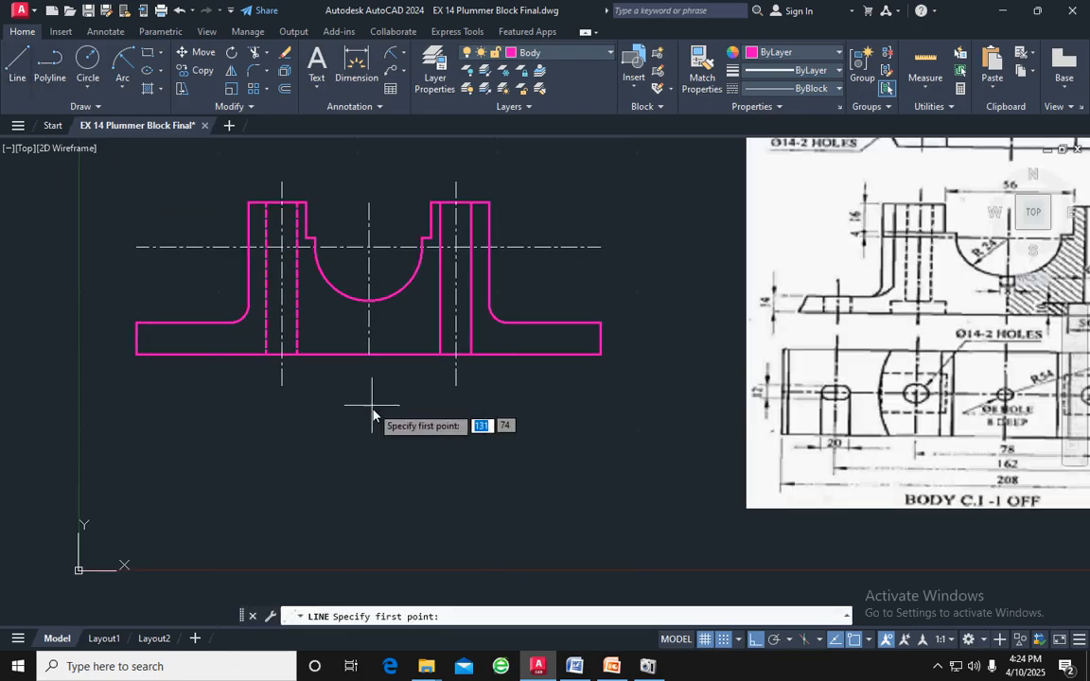
click(338, 447)
text(26)
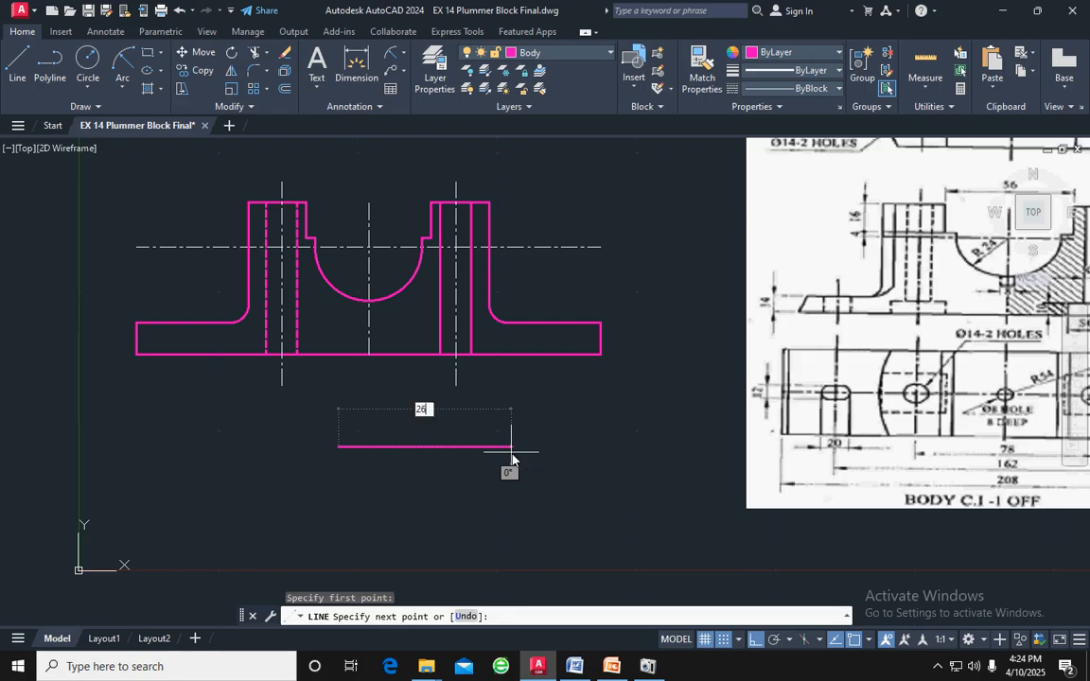
key(Return)
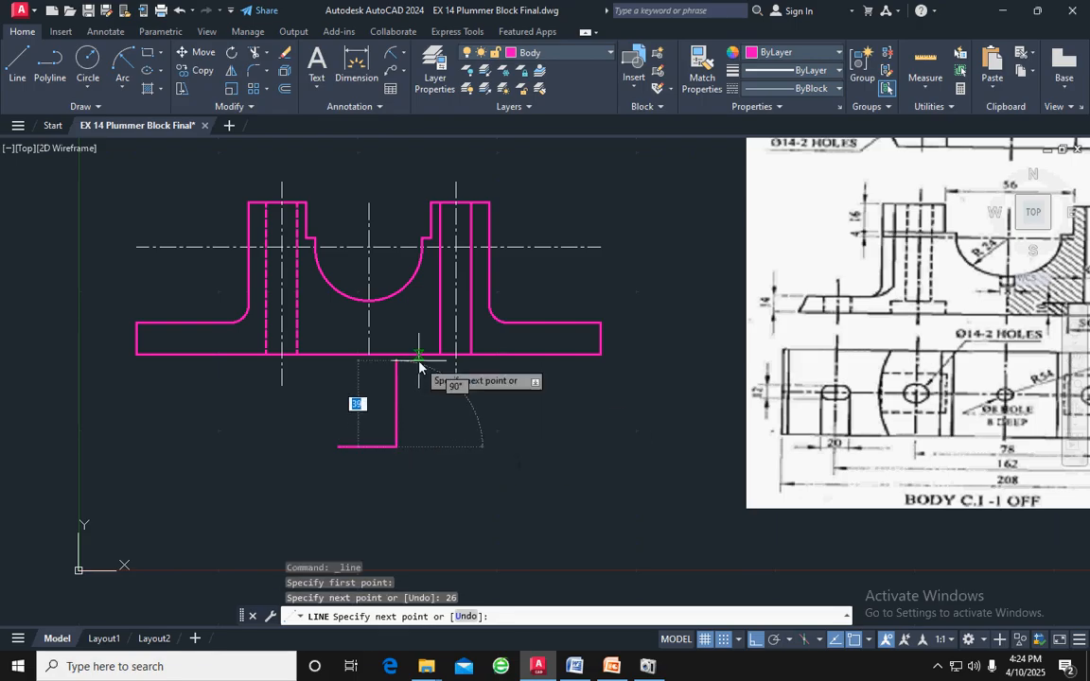
text(10)
key(Return)
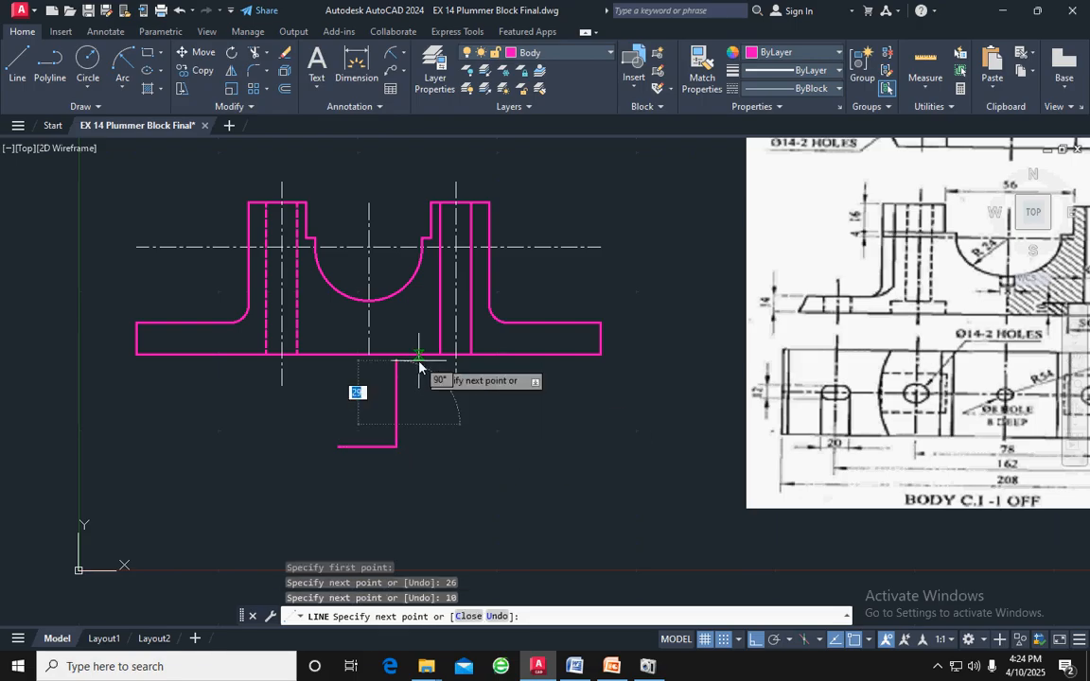
text(26)
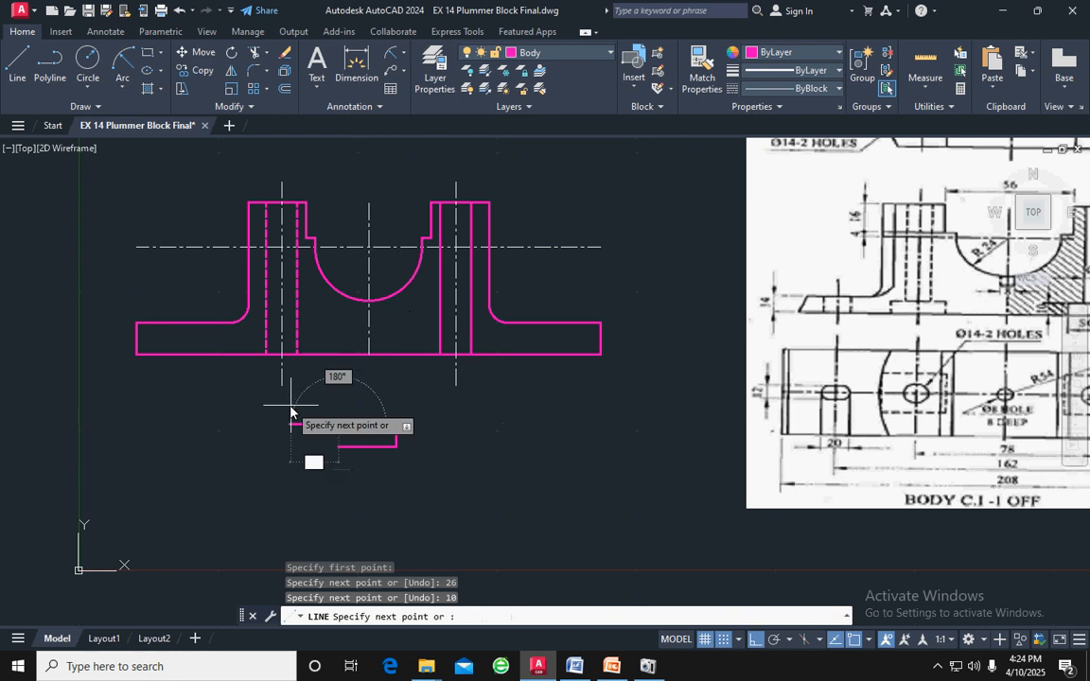
key(Return)
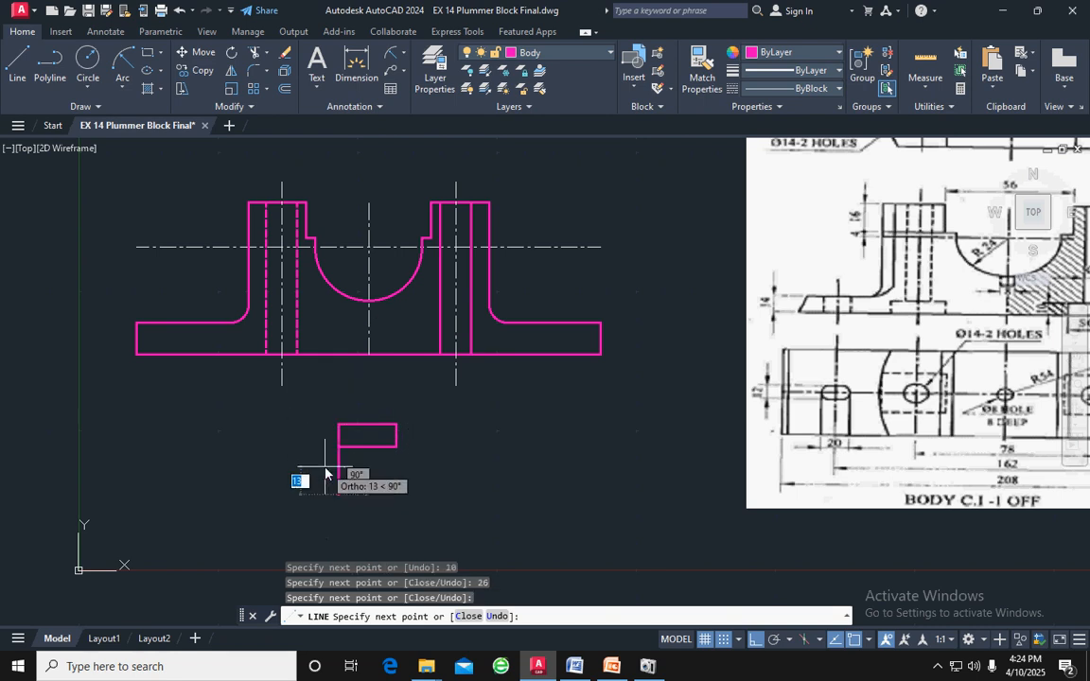
key(Escape)
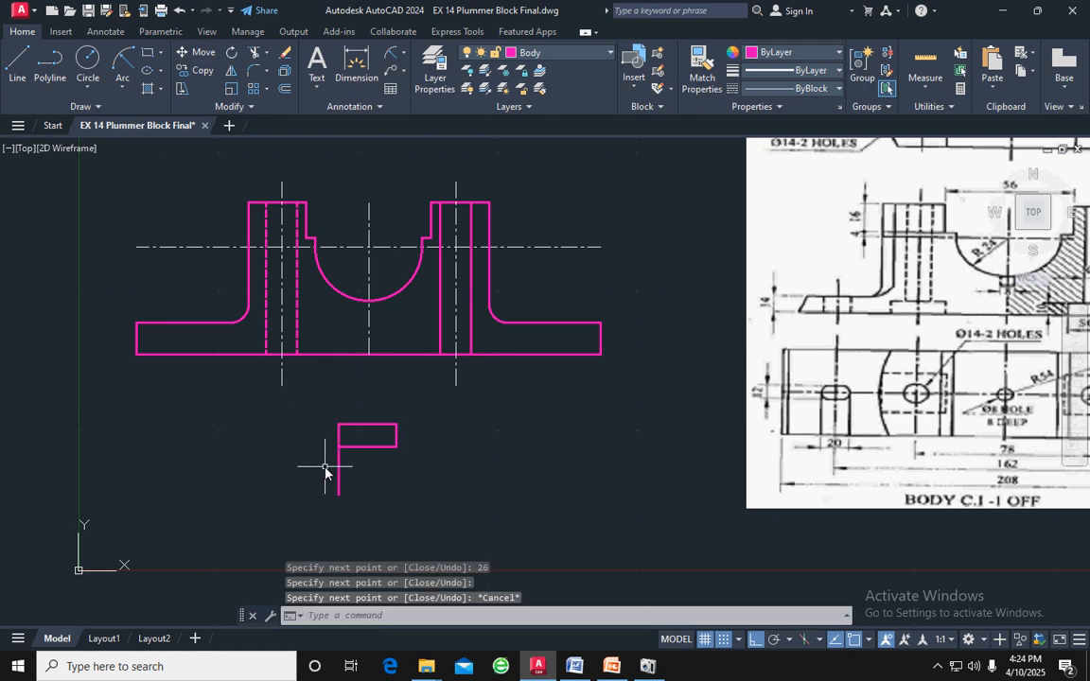
key(Escape)
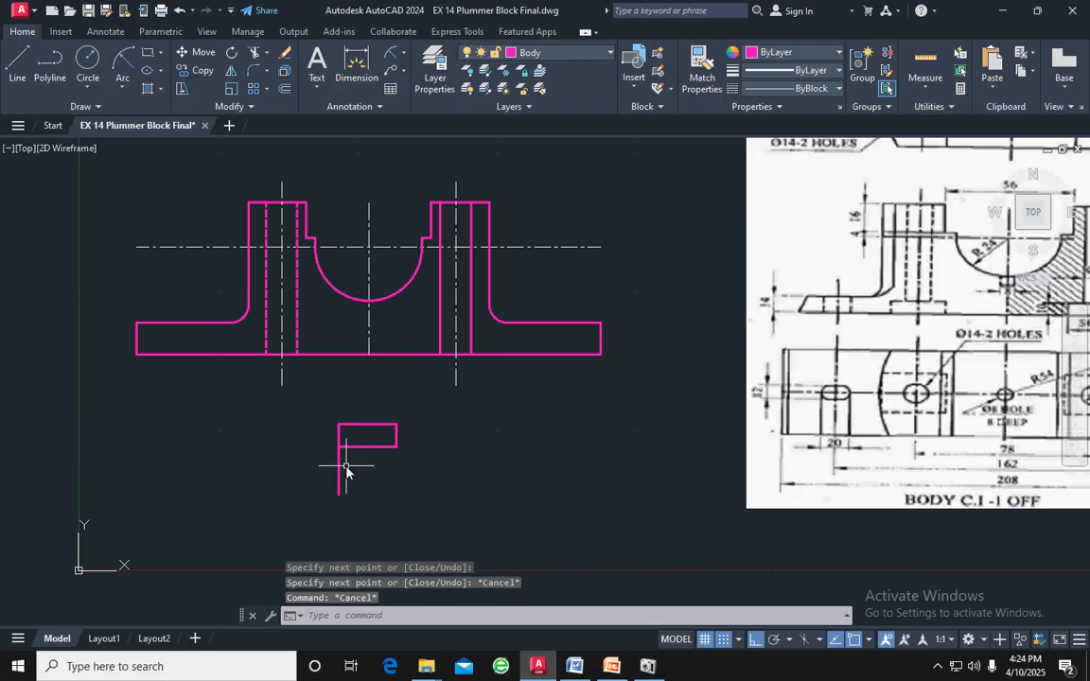
Trim away the stray vertical line hanging below the small rectangle
text(tr)
key(Return)
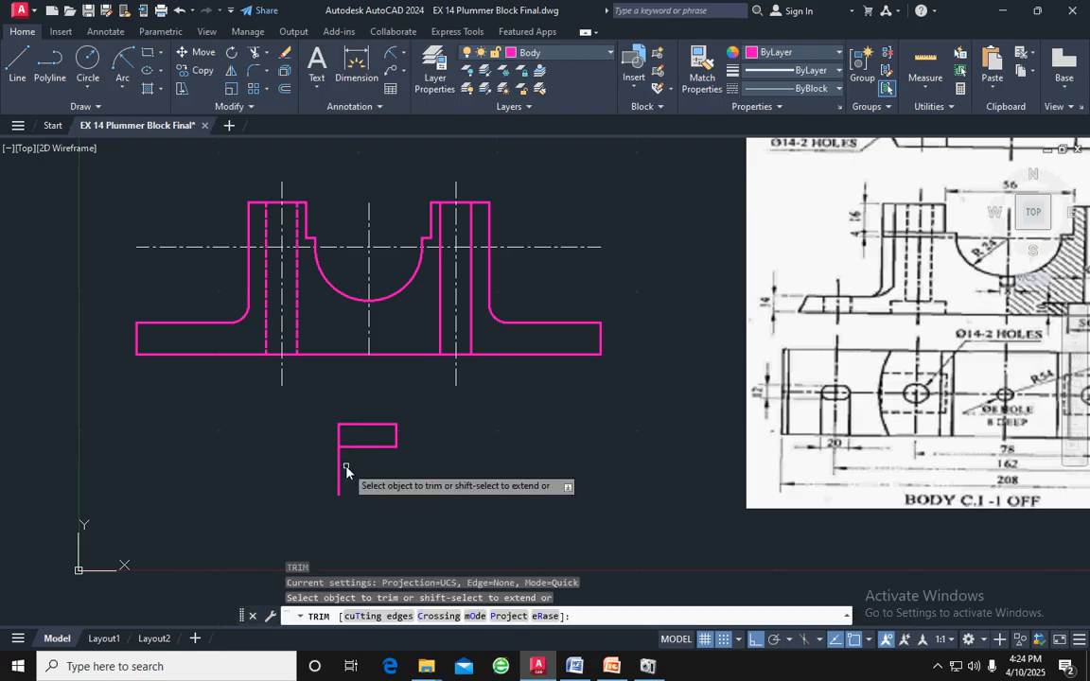
drag(346, 470, 305, 467)
key(Return)
key(Escape)
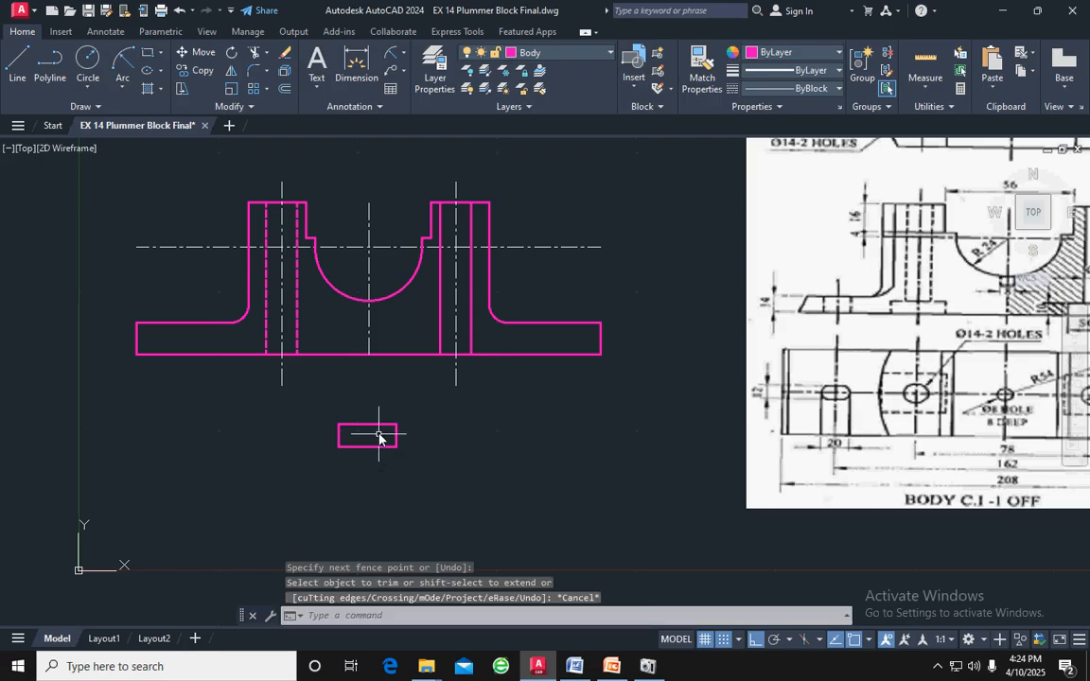
scroll(375, 439, up, 2)
scroll(375, 439, up, 1)
mouse_move(473, 472)
mouse_down()
mouse_move(382, 382)
mouse_move(175, 479)
mouse_move(277, 441)
mouse_up()
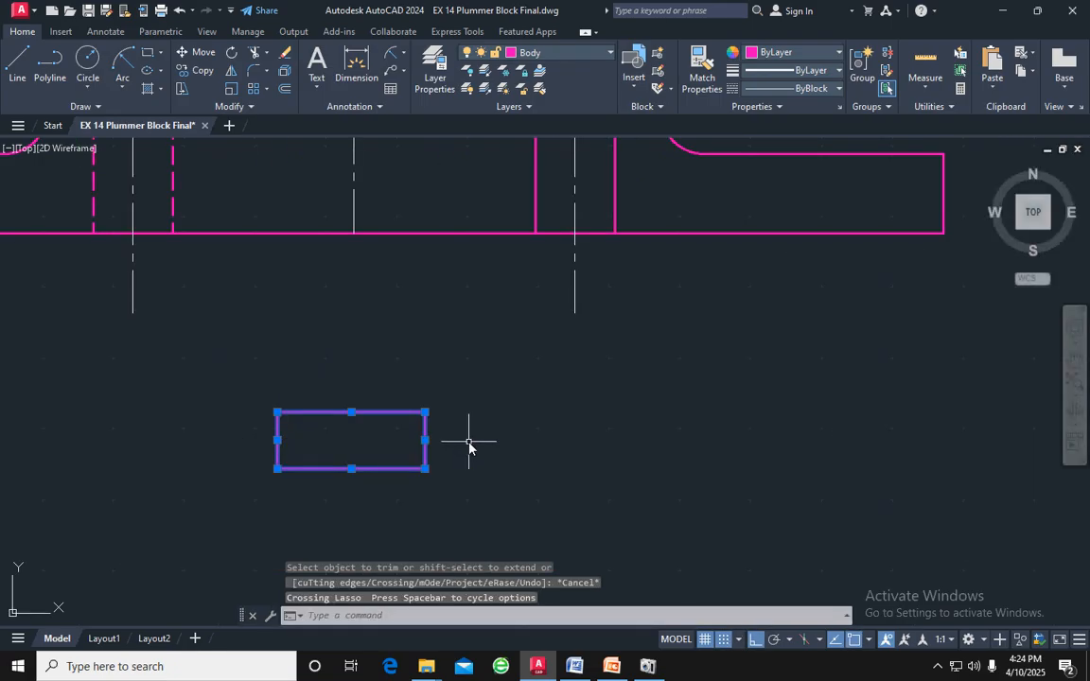
text(co)
key(Return)
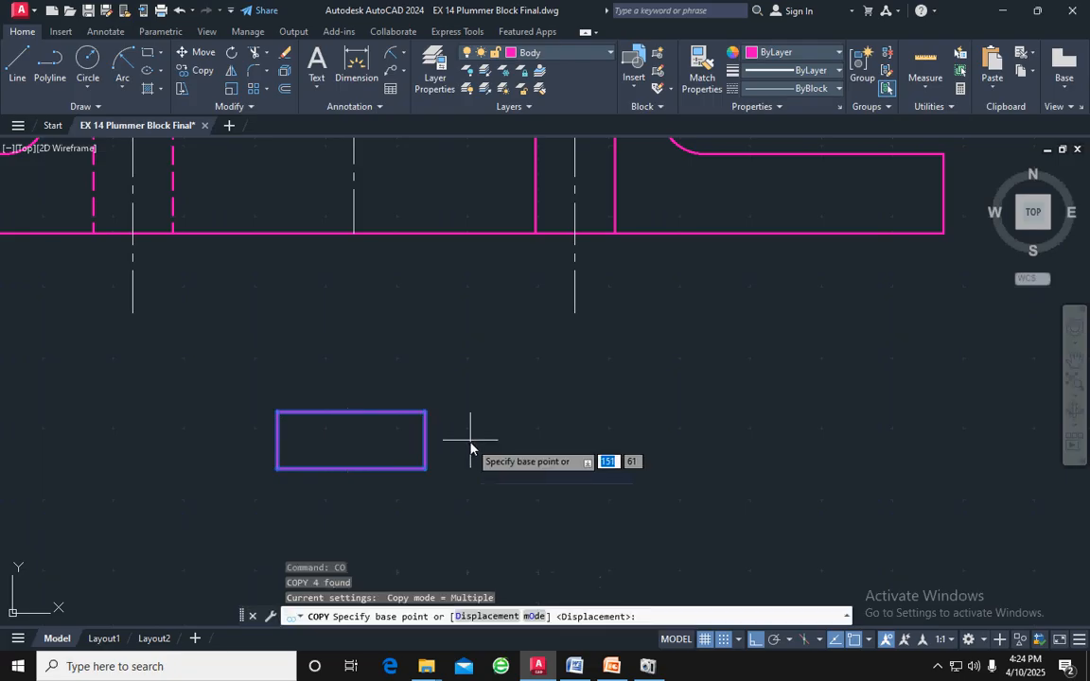
click(351, 413)
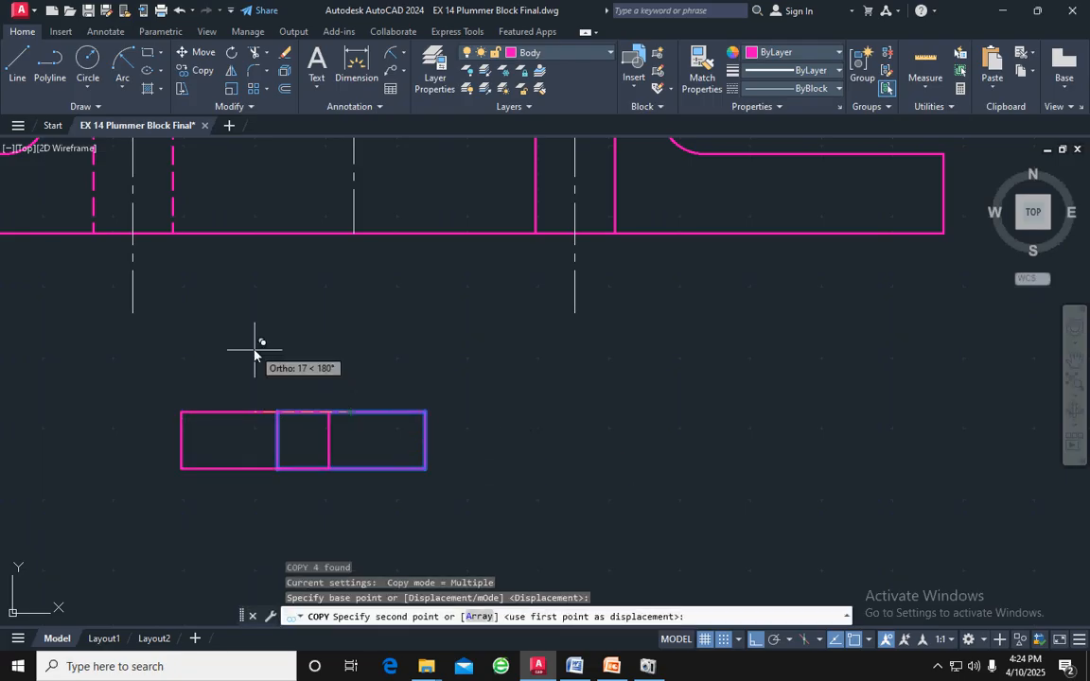
key(F8)
middle_drag(254, 336, 492, 414)
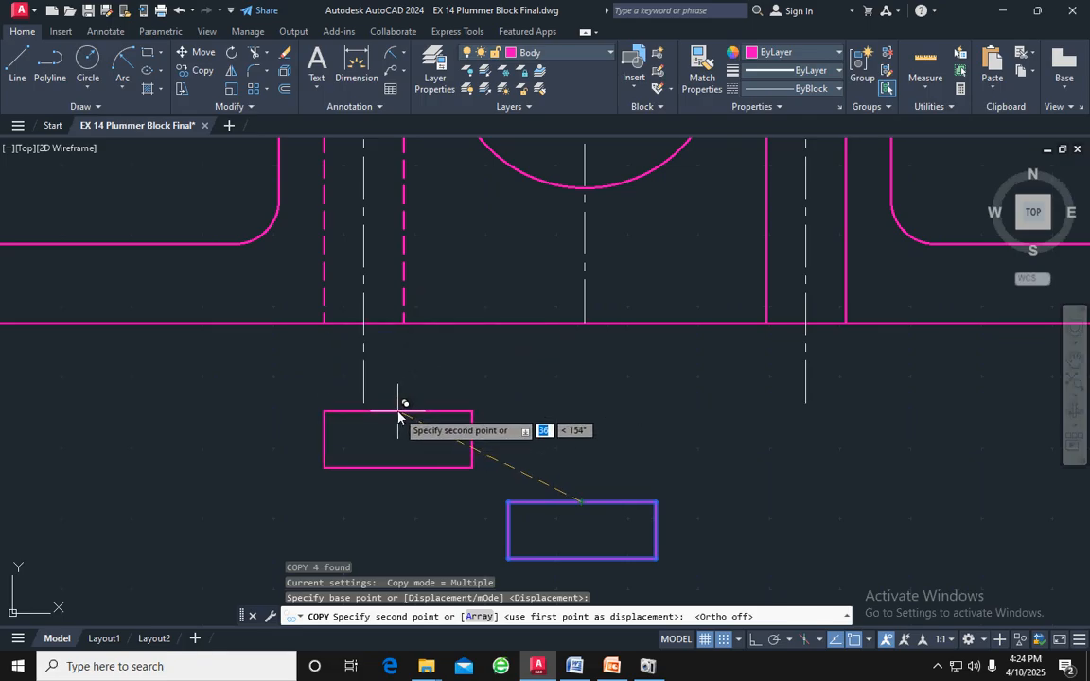
key(Escape)
Copy the small rectangle from its bottom edge's midpoint to the base line at both bolt-hole centrelines
mouse_move(703, 568)
mouse_down()
mouse_move(557, 455)
mouse_move(407, 582)
mouse_move(649, 559)
mouse_up()
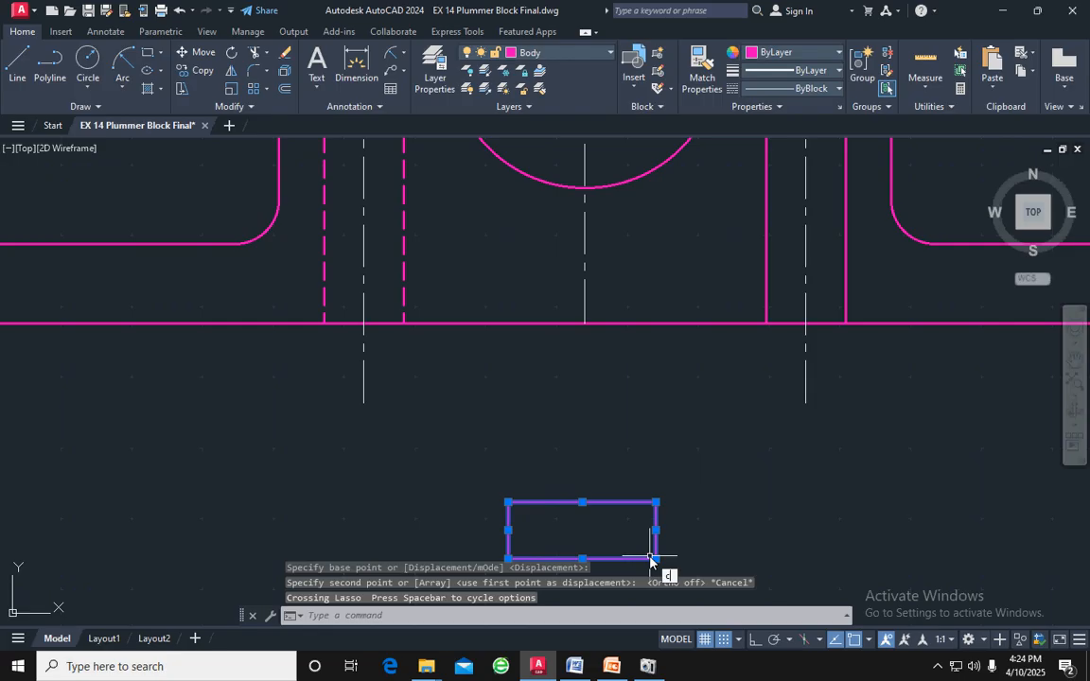
text(o)
key(Return)
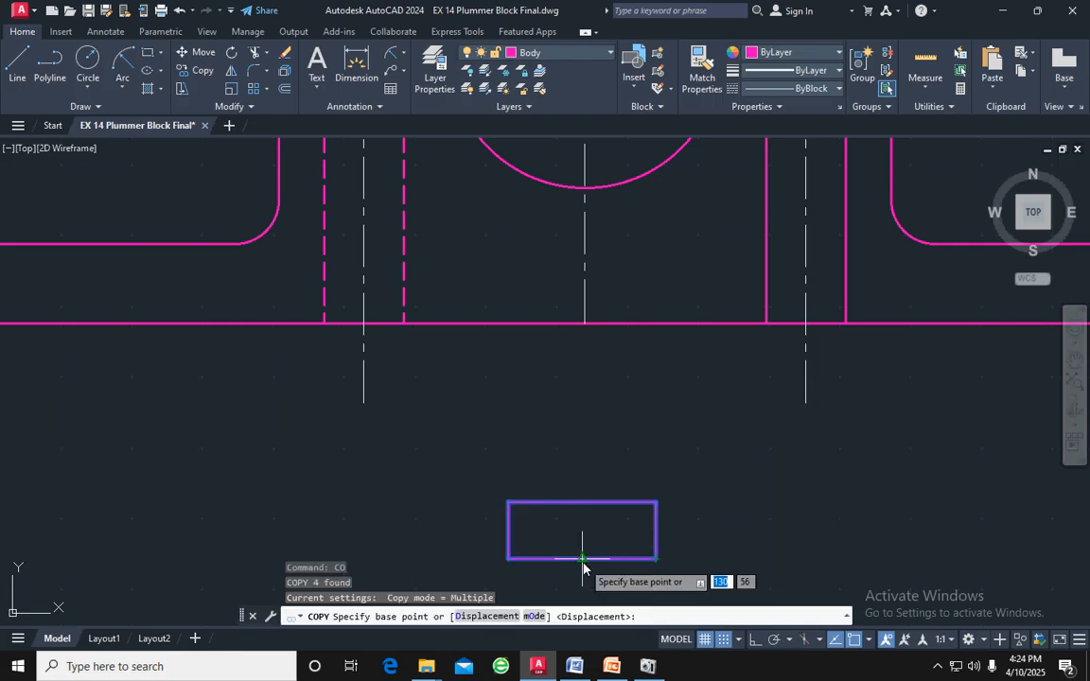
click(582, 559)
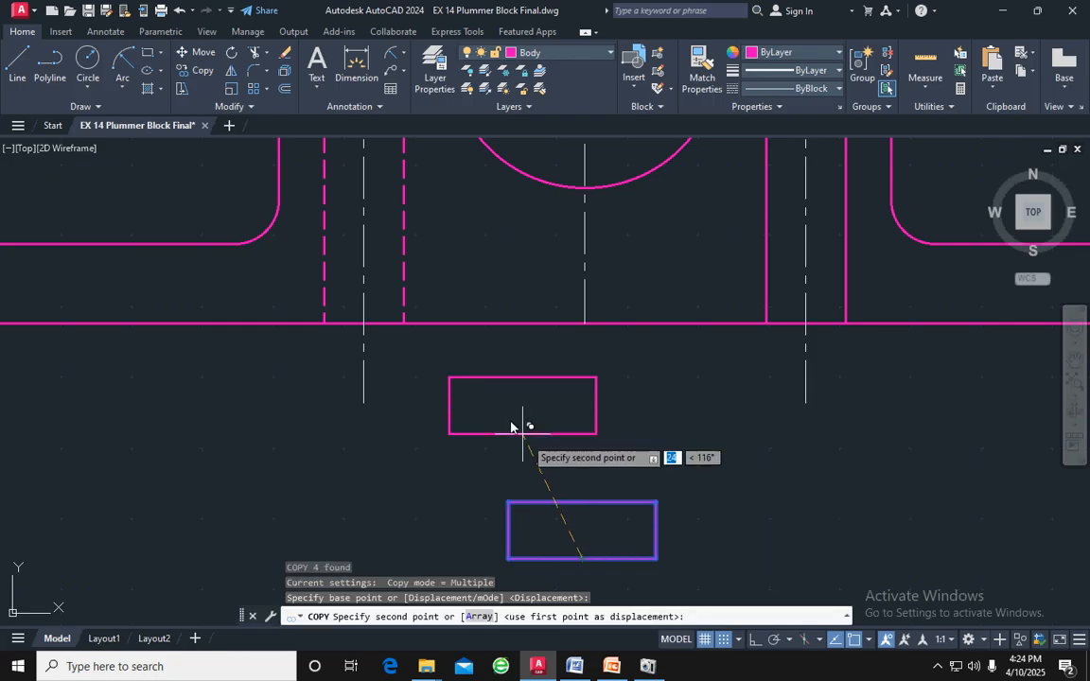
click(364, 323)
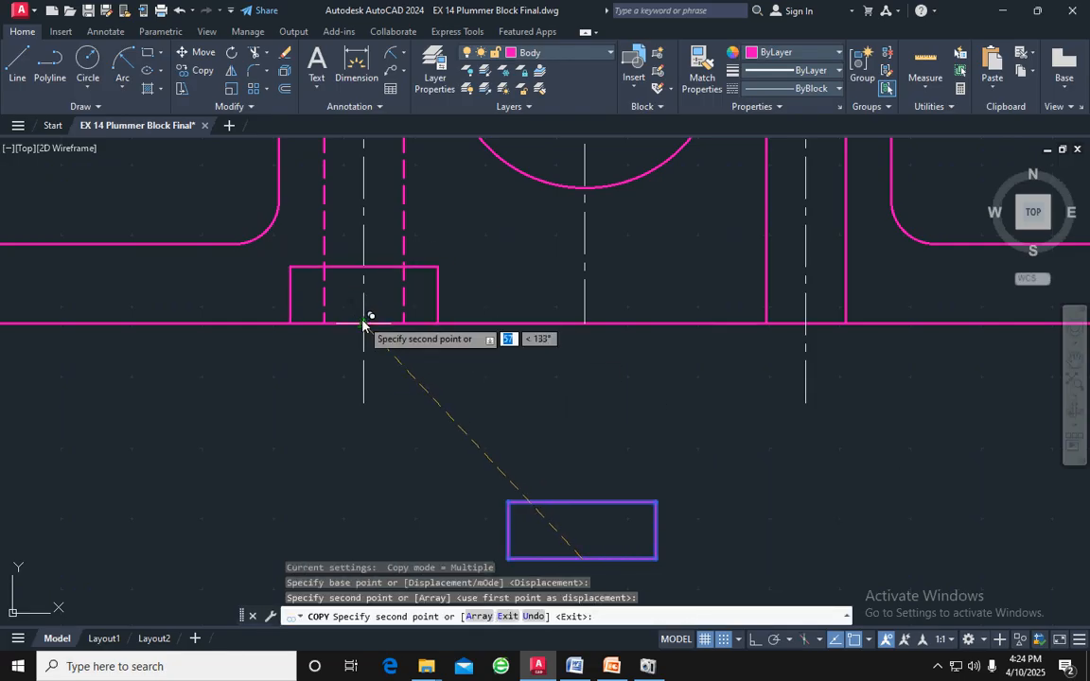
click(805, 324)
key(Escape)
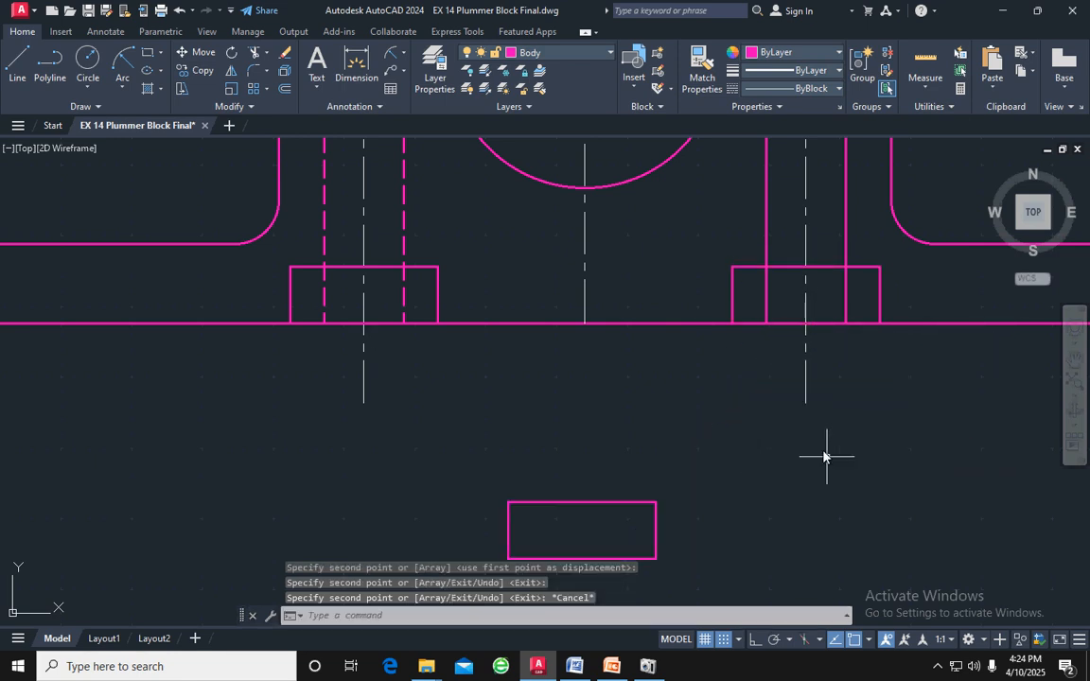
Set the linetype of the left recess's top line and two side lines to DASHED
click(417, 269)
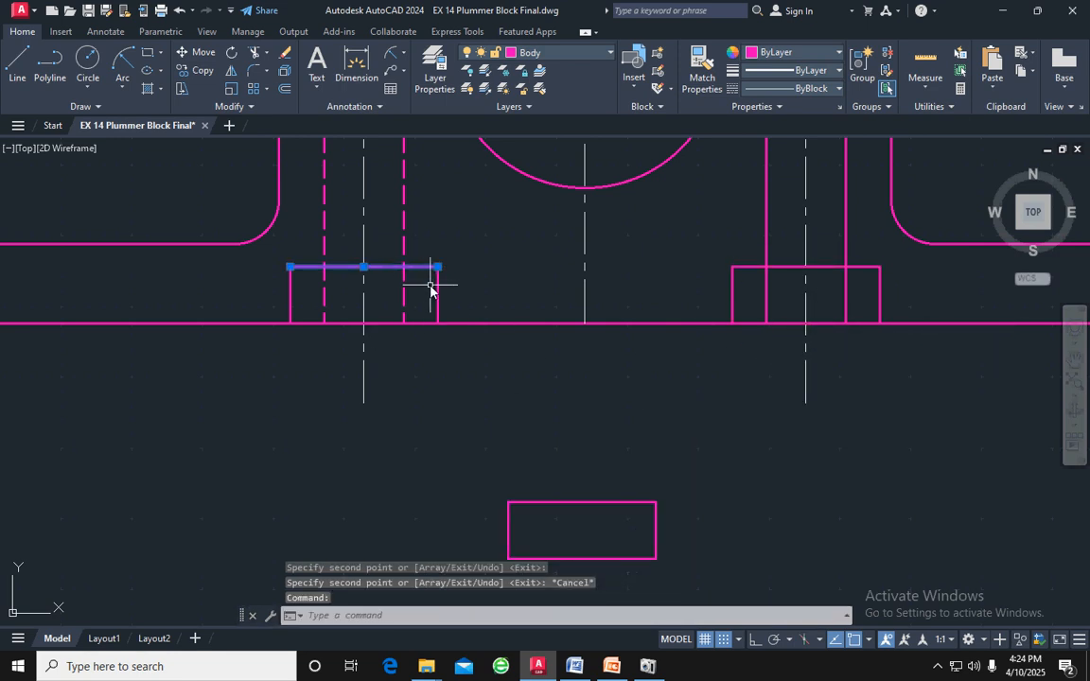
click(433, 287)
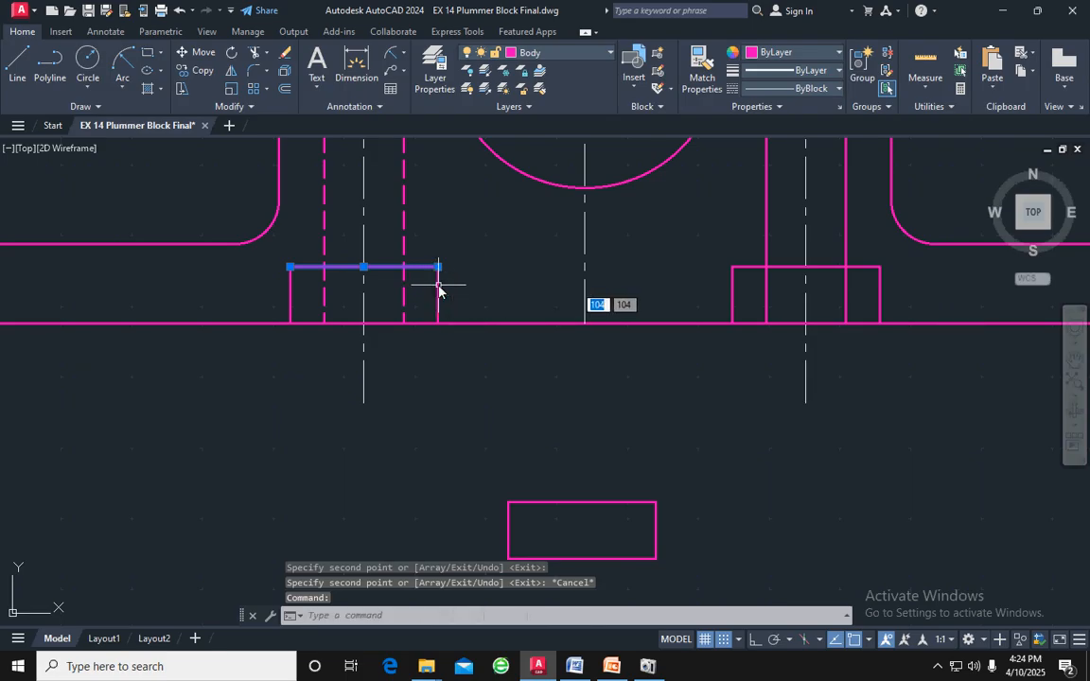
click(428, 291)
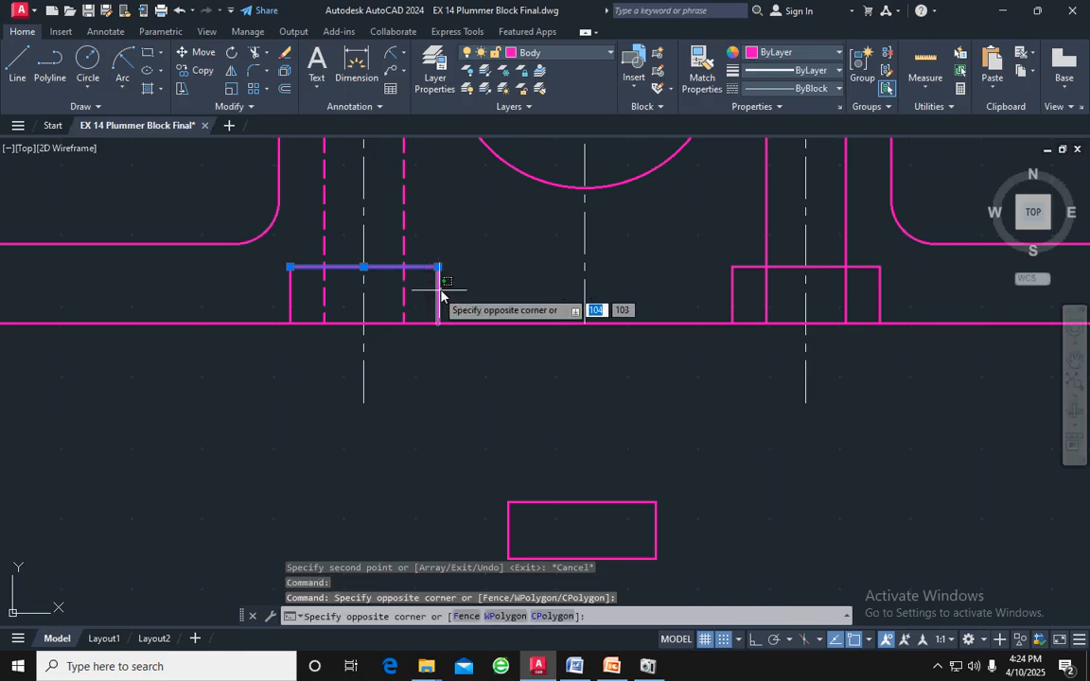
click(438, 293)
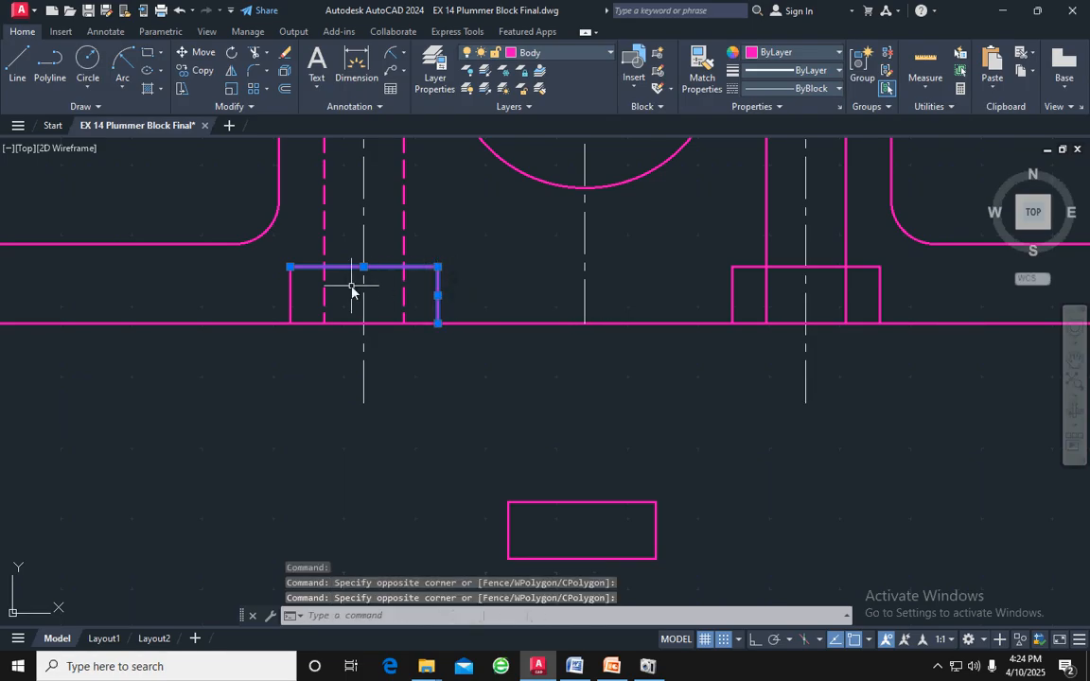
click(294, 284)
click(289, 288)
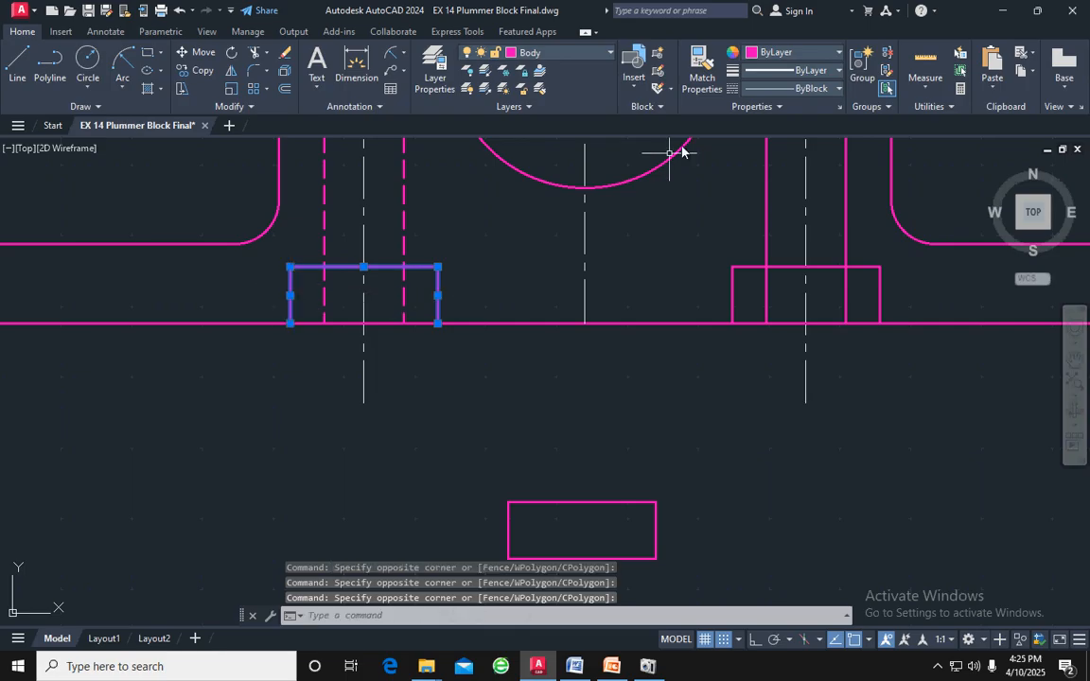
click(790, 88)
click(796, 173)
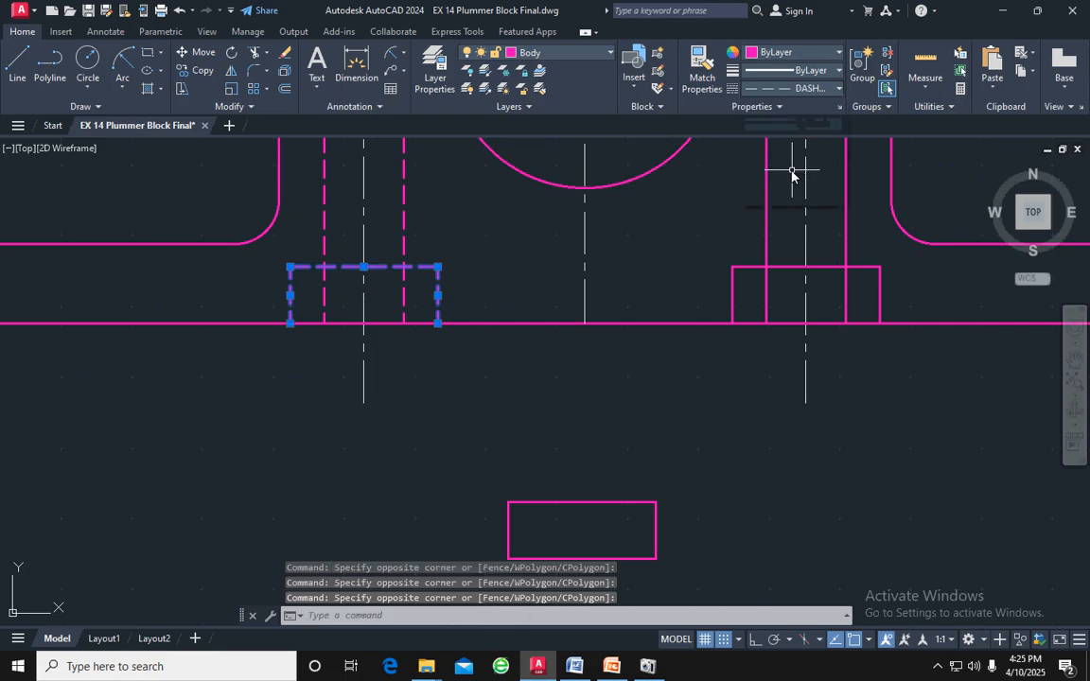
key(Escape)
key(Escape)
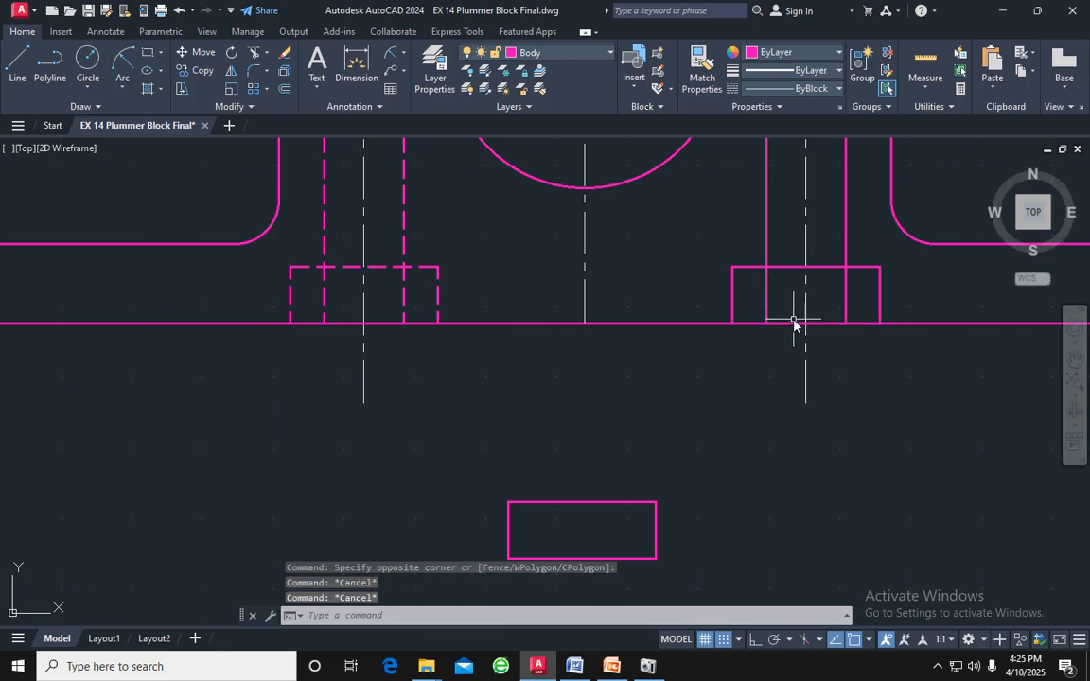
Trim away the bolt-hole edge lines inside both the left and right square recesses
scroll(793, 323, down, 2)
scroll(577, 304, up, 2)
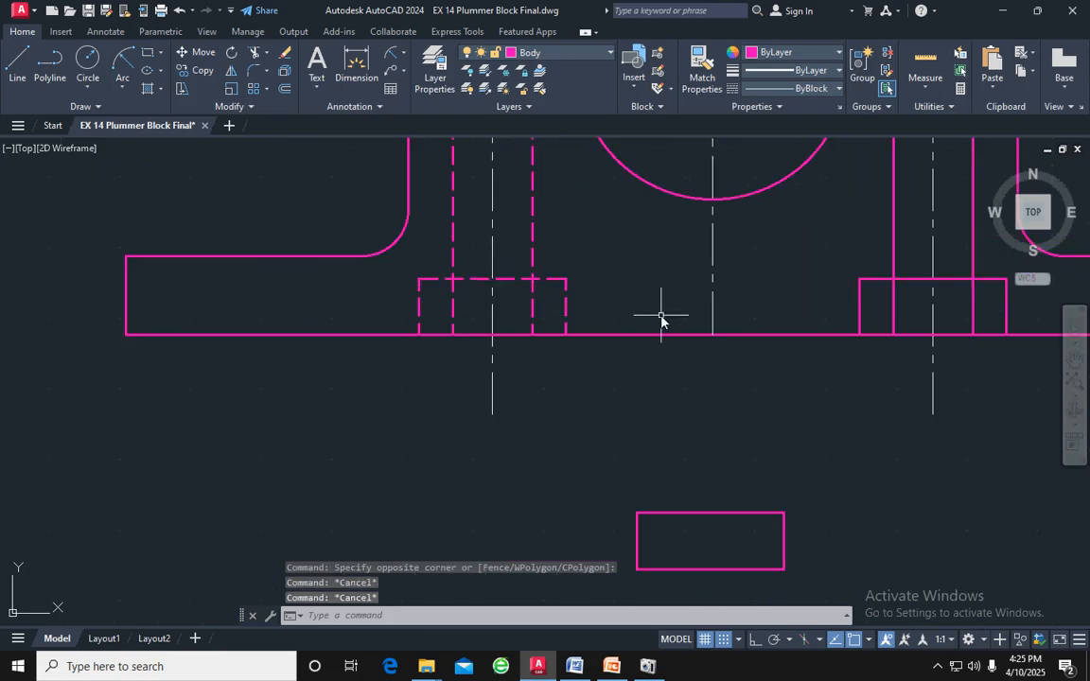
key(Return)
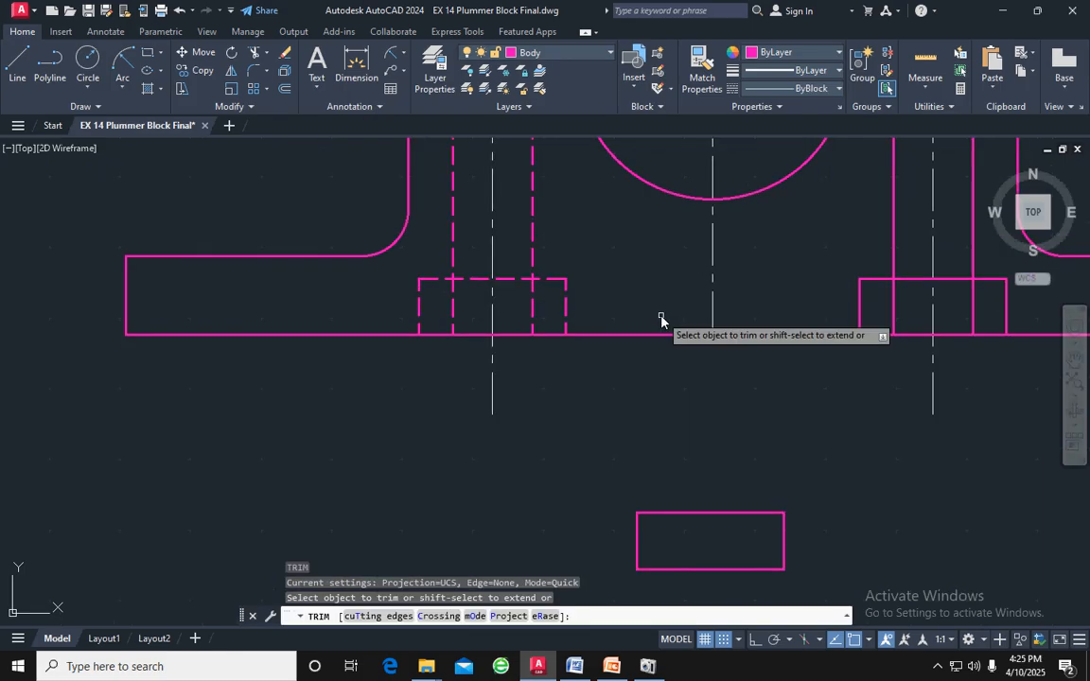
click(533, 308)
click(453, 311)
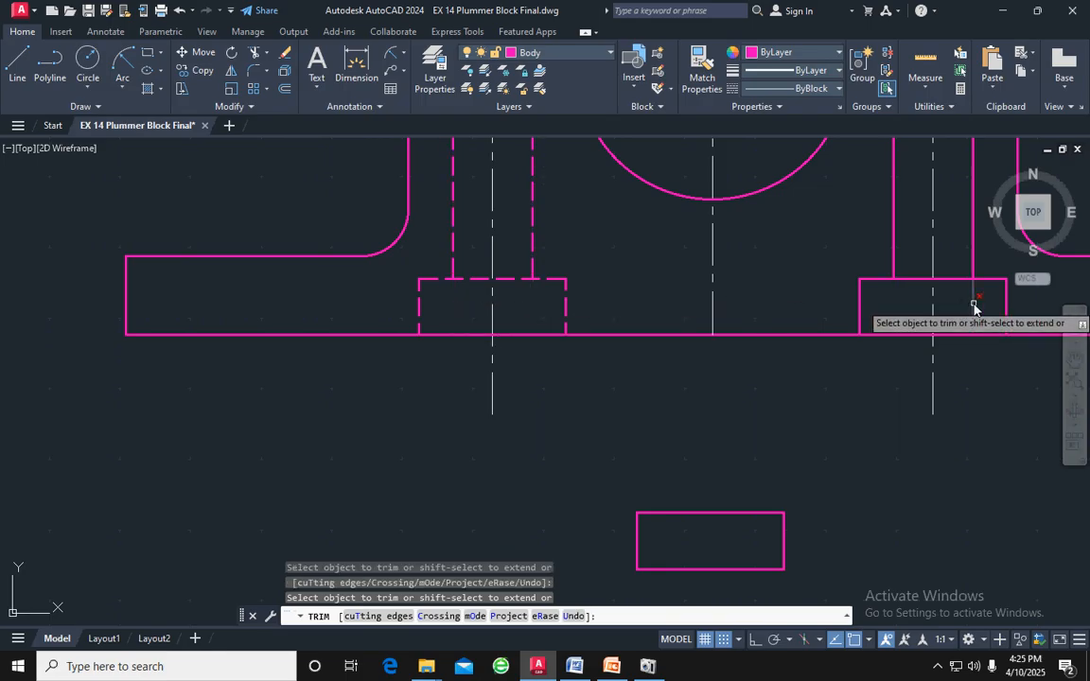
click(890, 310)
scroll(942, 352, down, 2)
scroll(880, 419, down, 2)
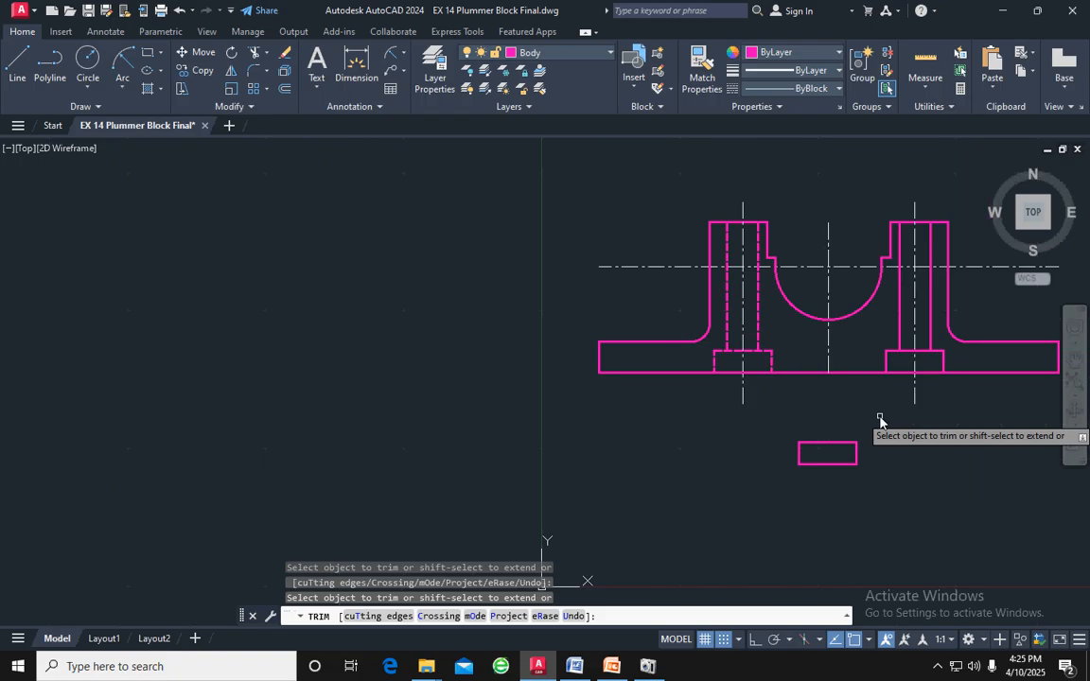
middle_drag(880, 418, 586, 403)
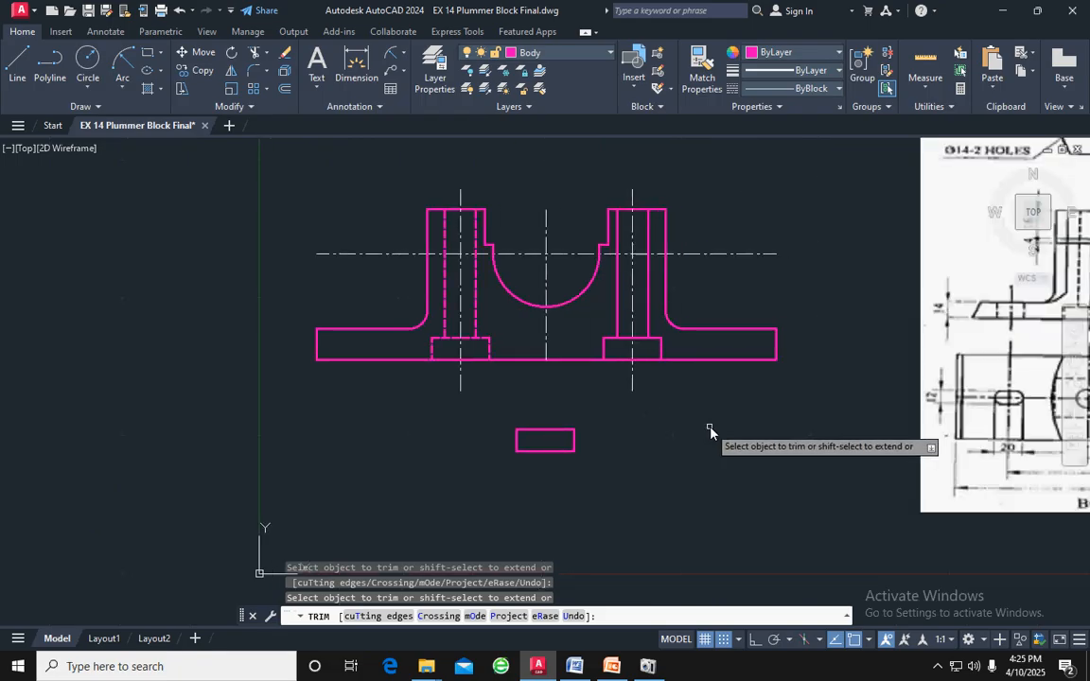
scroll(710, 429, down, 2)
middle_drag(711, 433, 525, 396)
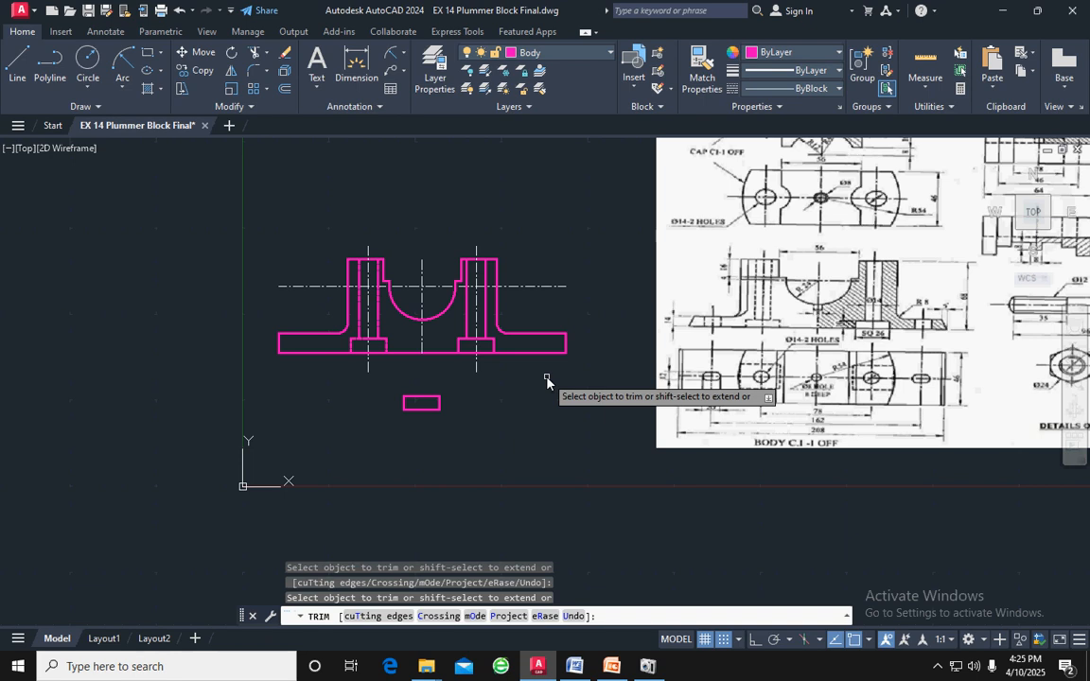
key(Escape)
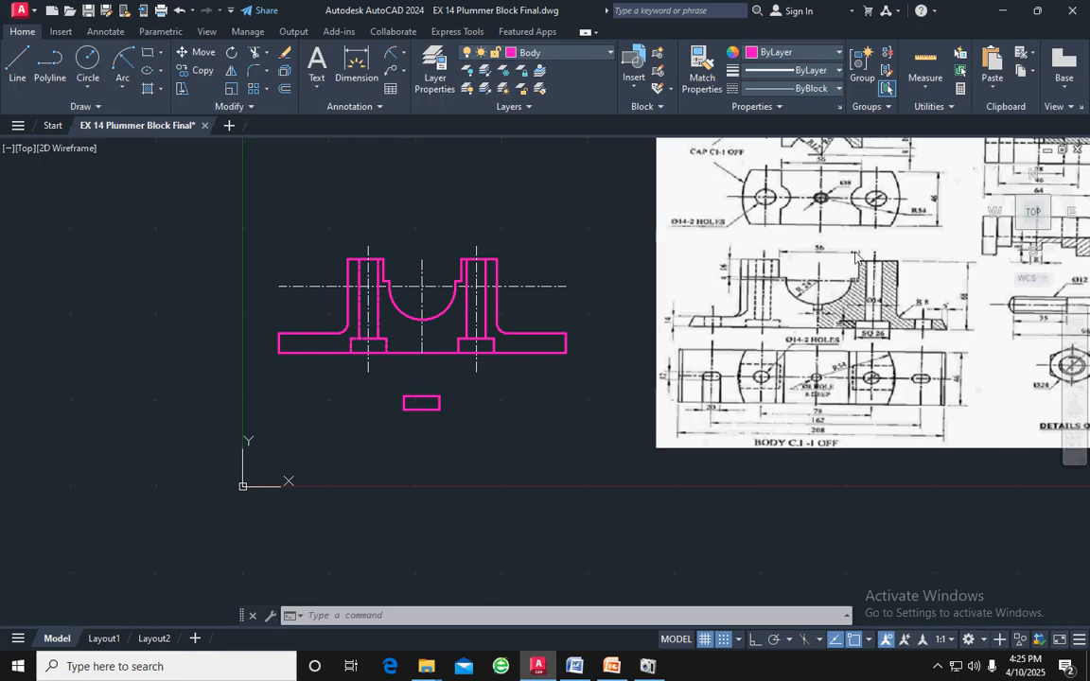
Offset the body's middle vertical centreline by 81 to both sides
click(422, 279)
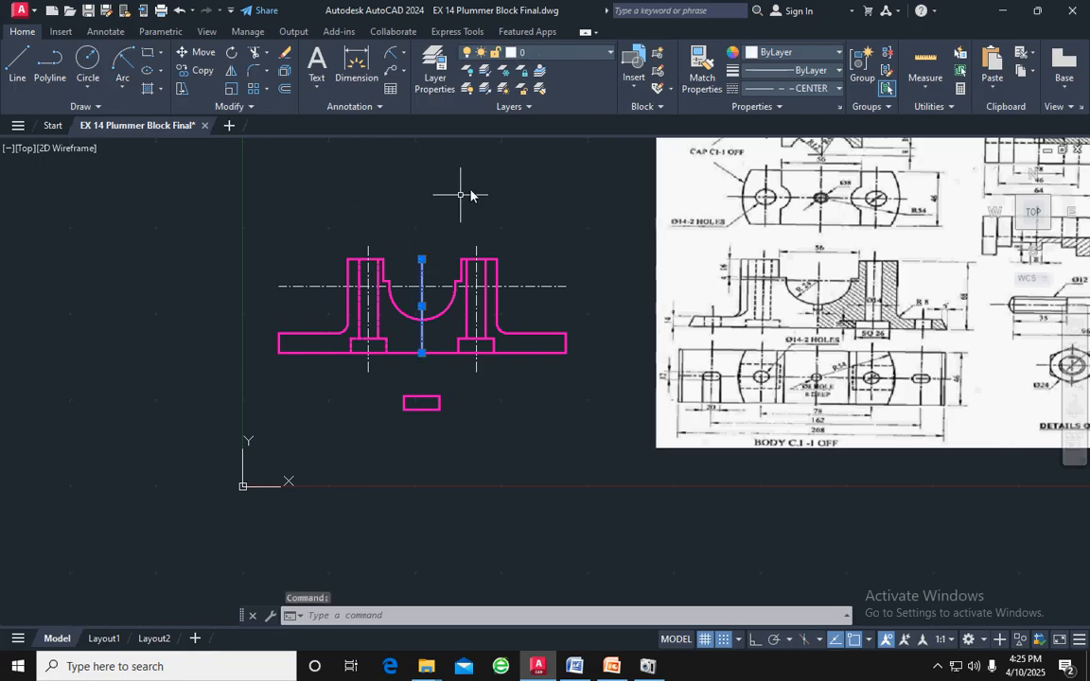
click(283, 90)
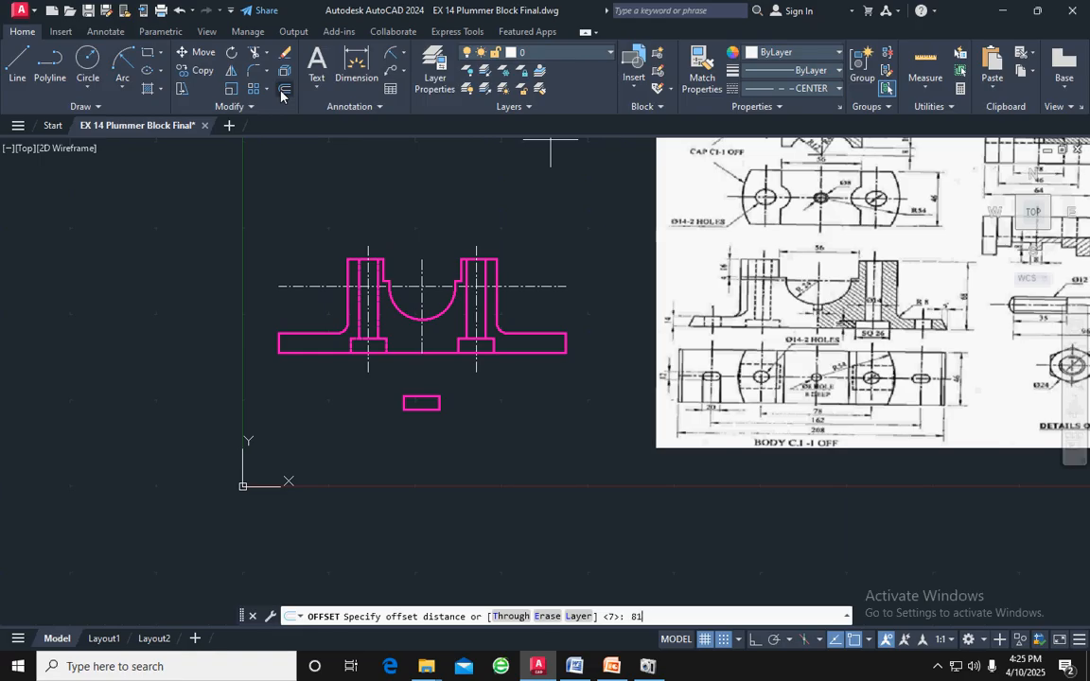
key(Return)
click(476, 253)
click(506, 202)
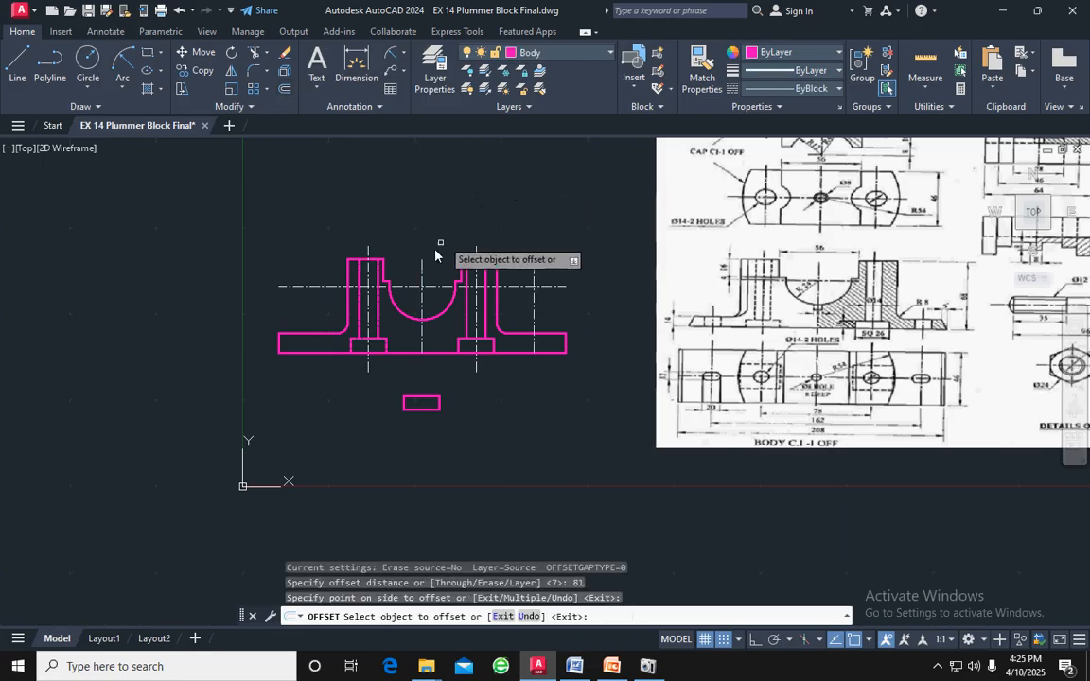
click(368, 270)
click(325, 252)
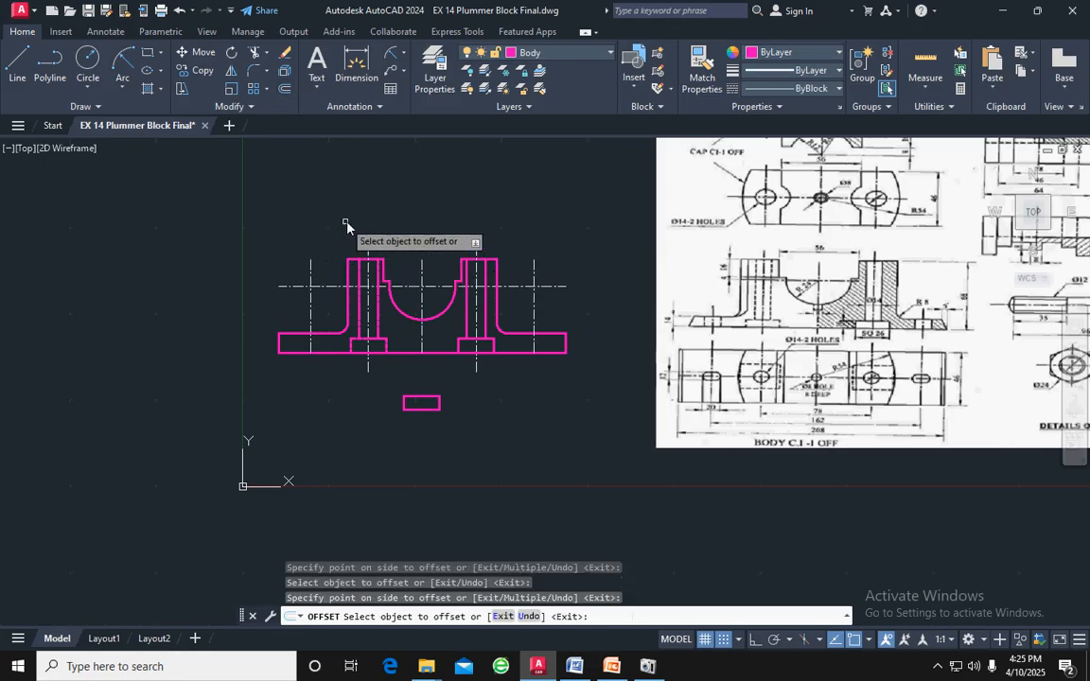
key(Escape)
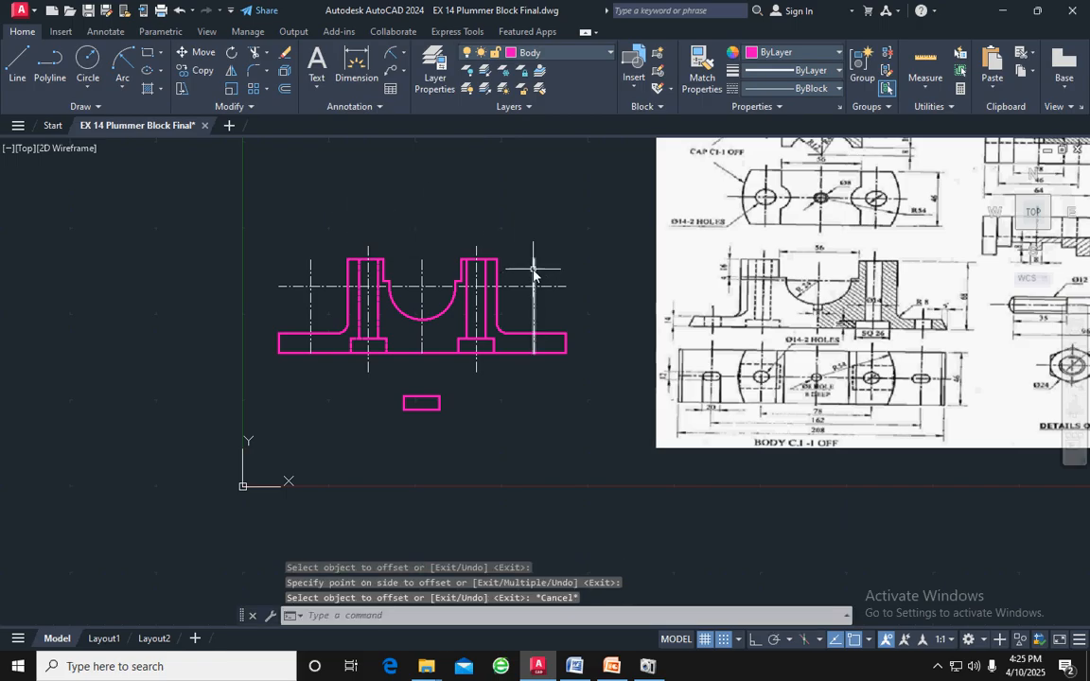
With Ortho on, shorten the right flange centreline's upper end to just above the flange and extend its lower end about 11 below the base
click(536, 272)
click(534, 260)
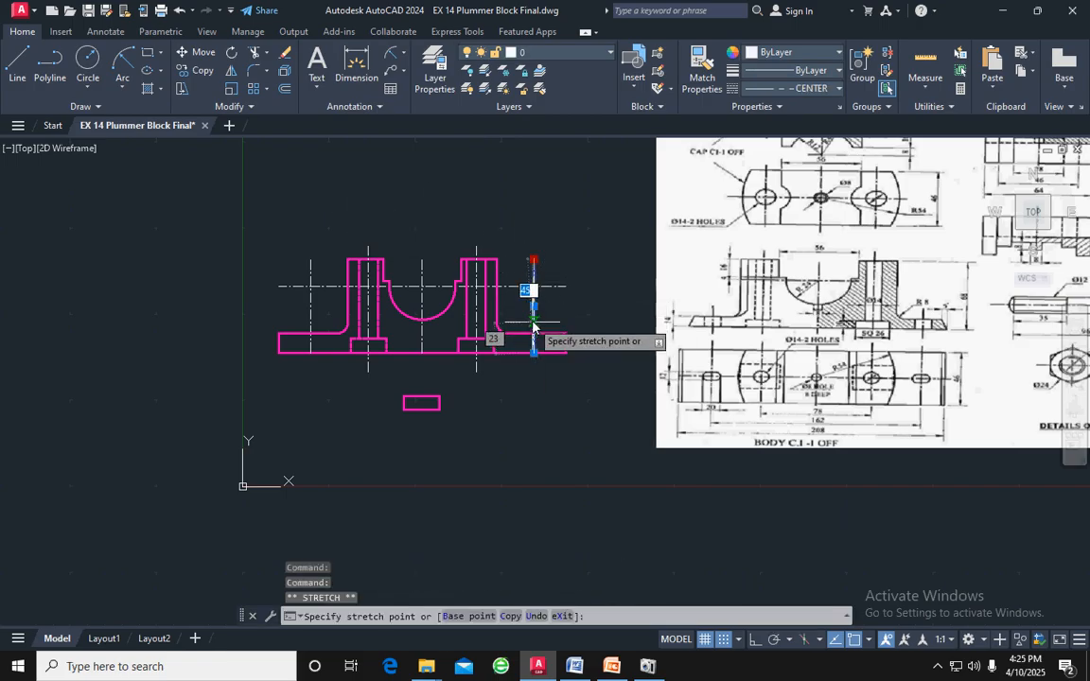
key(F8)
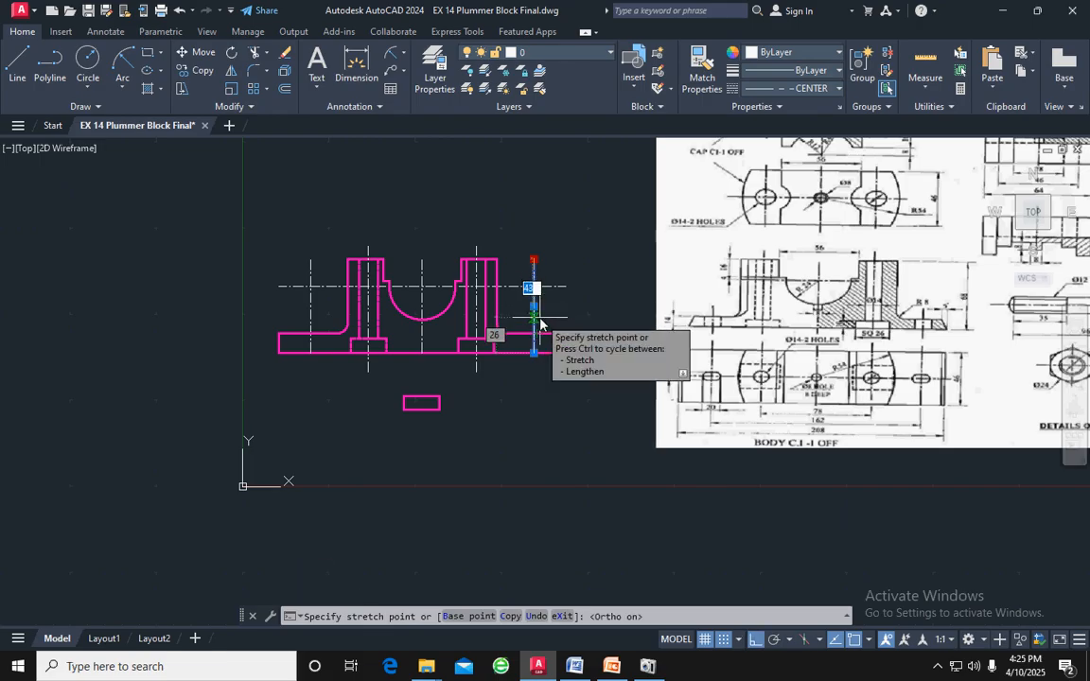
click(539, 319)
key(Escape)
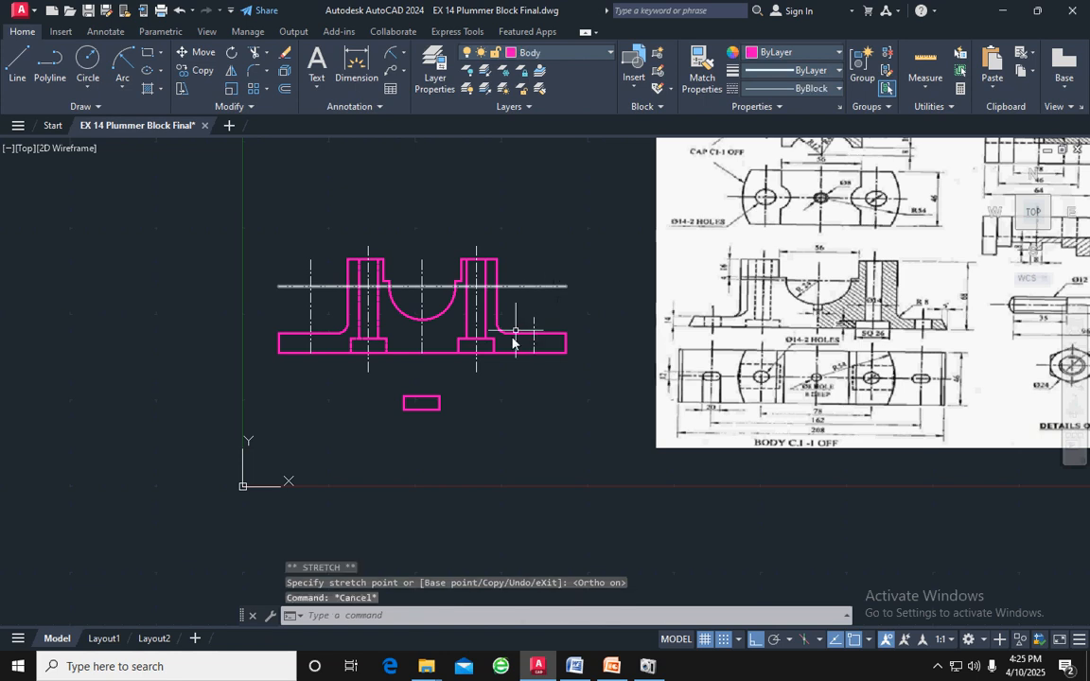
scroll(513, 341, up, 4)
click(564, 358)
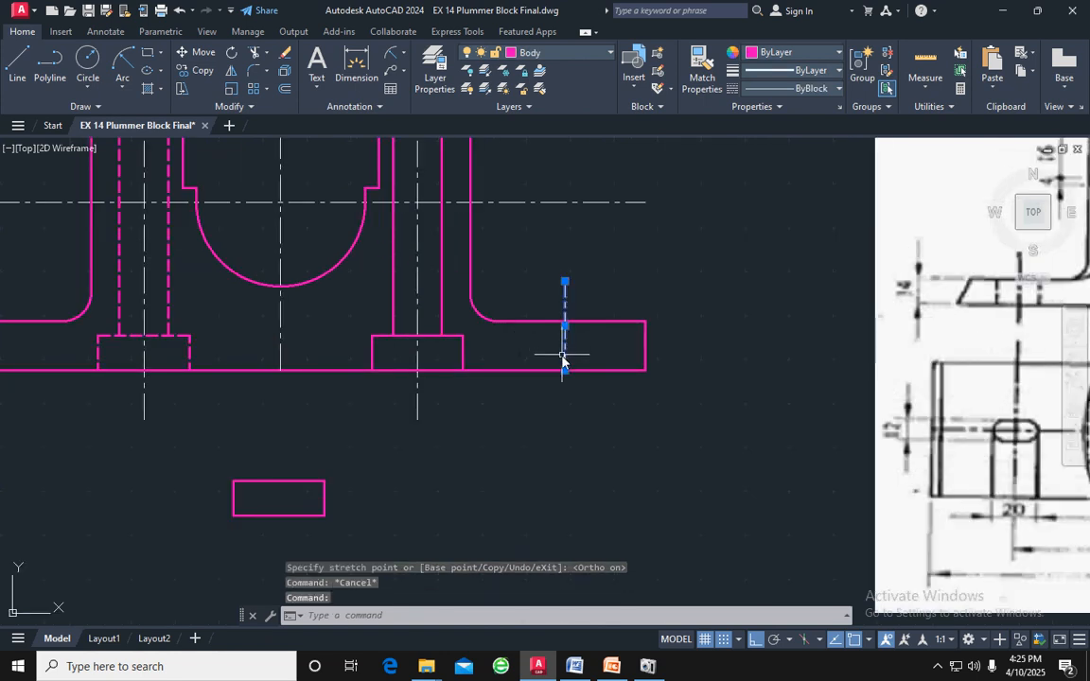
click(565, 370)
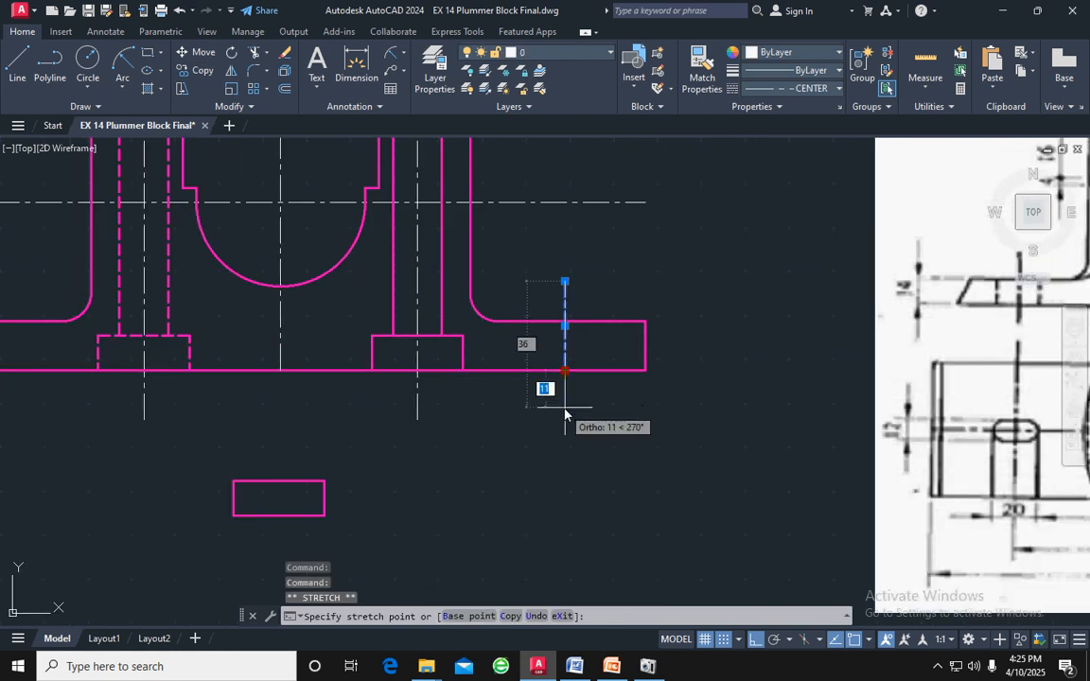
click(565, 407)
key(Escape)
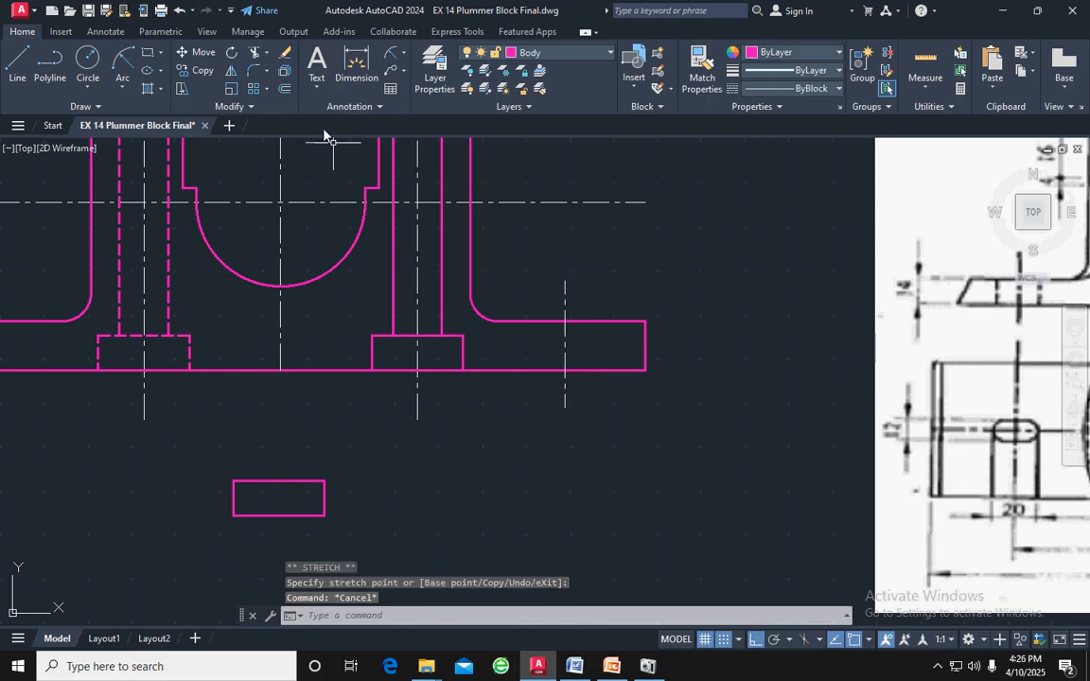
Draw a vertical line along the right flange centreline from the flange's top edge to its bottom edge
click(17, 64)
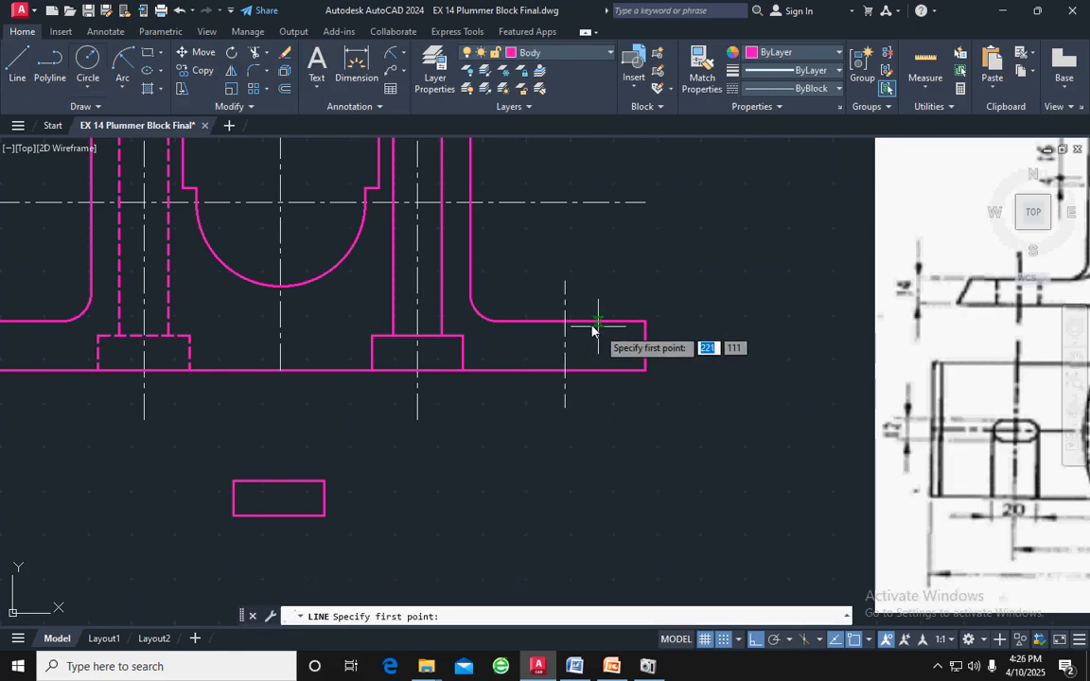
click(565, 322)
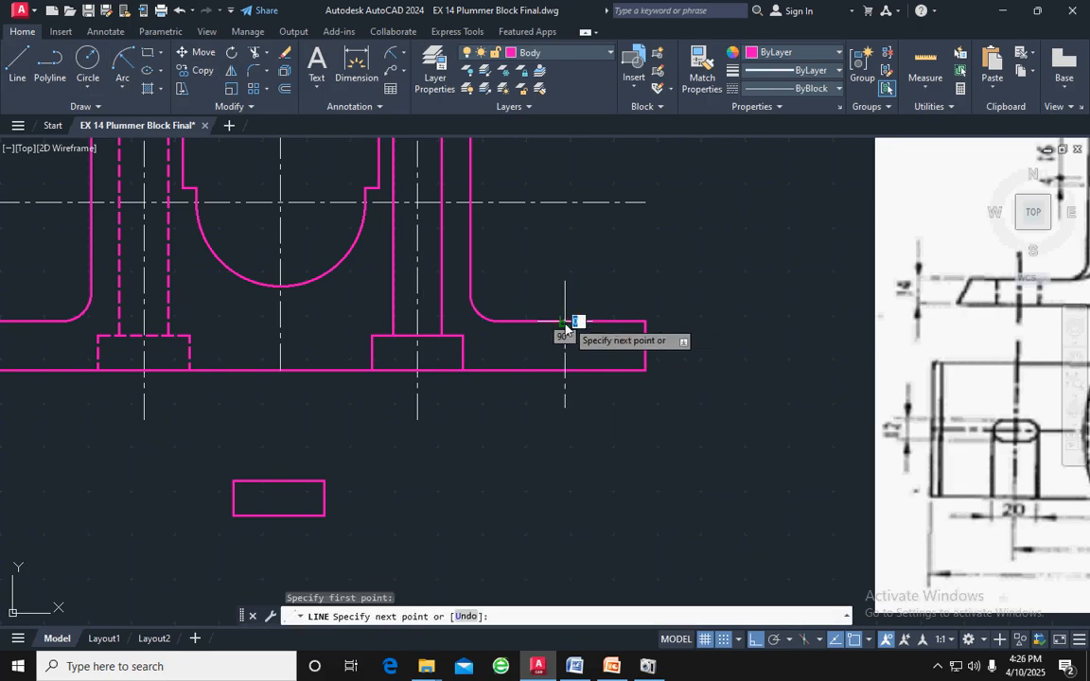
click(566, 371)
key(Escape)
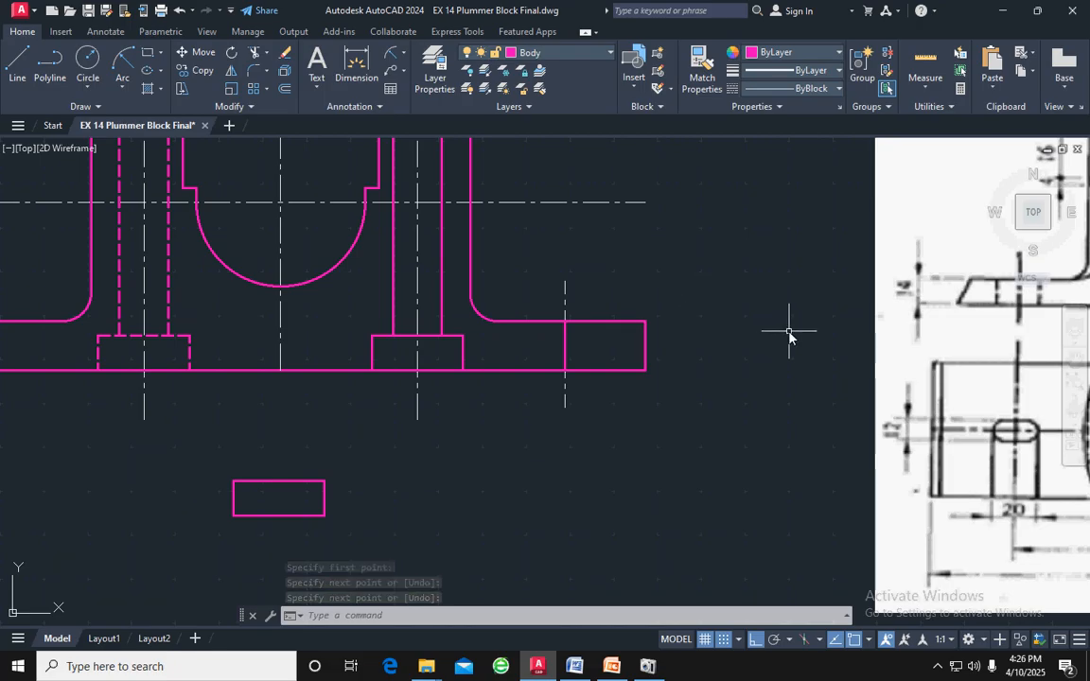
scroll(784, 336, down, 1)
scroll(783, 336, down, 1)
middle_drag(905, 261, 729, 312)
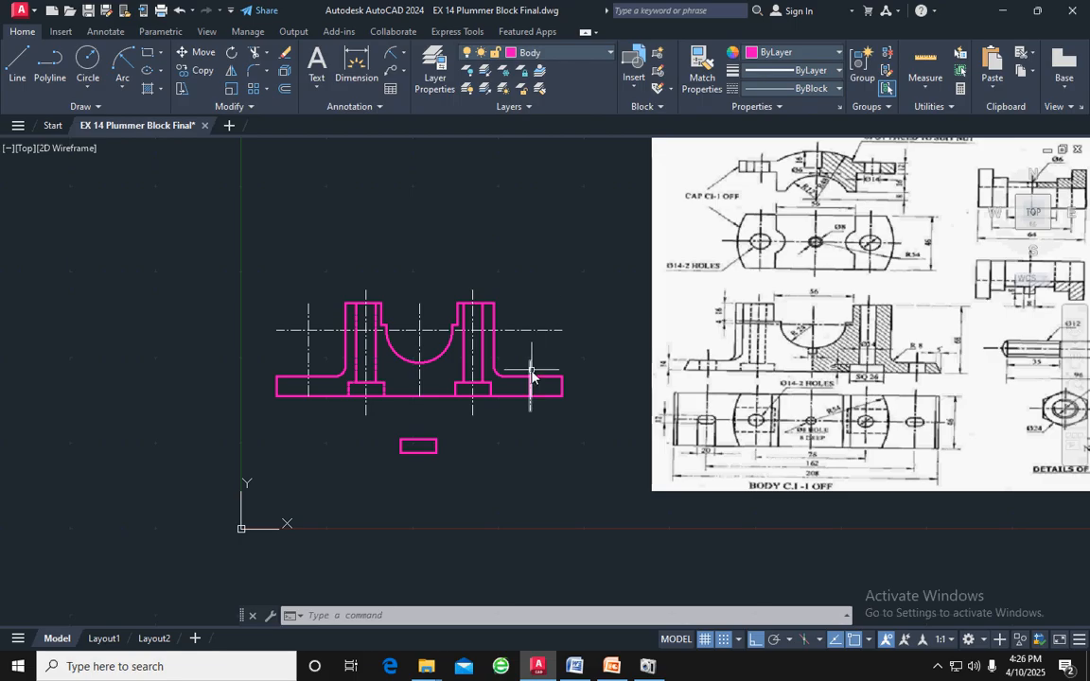
scroll(534, 380, up, 3)
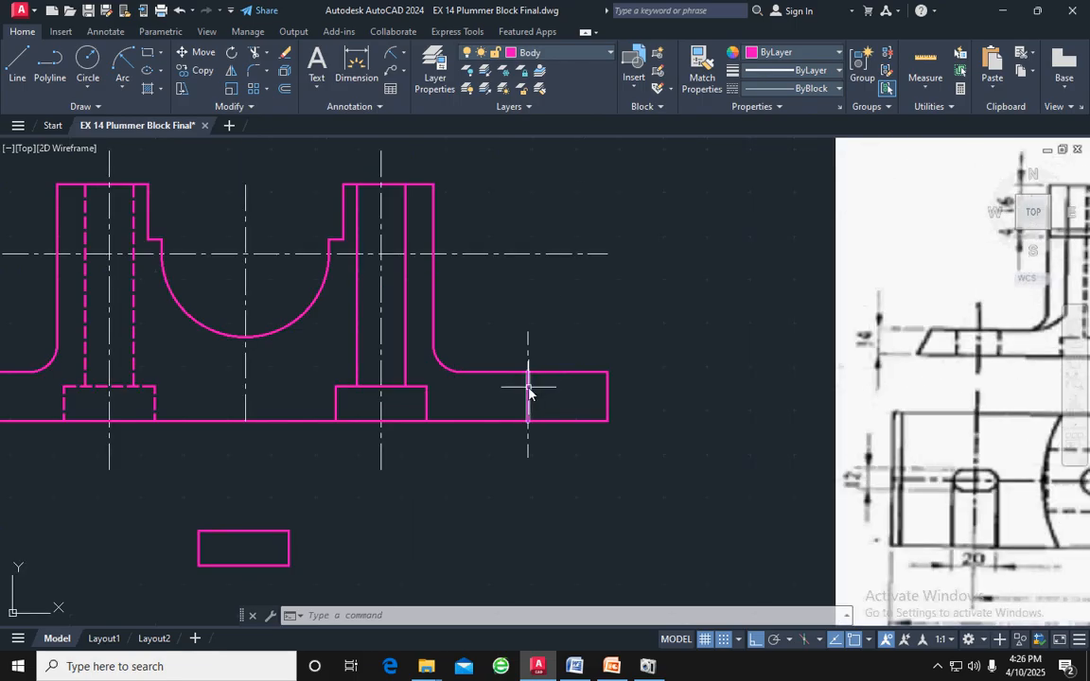
Offset the vertical line on the right flange centreline by 10 to both sides and erase the original line
click(528, 390)
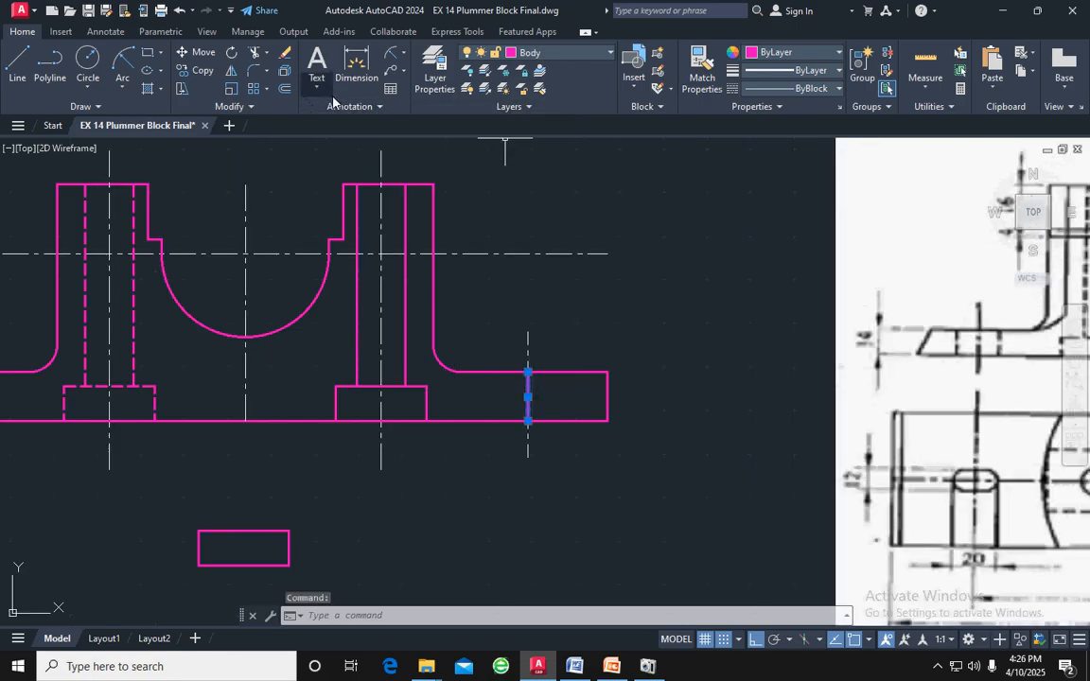
click(282, 89)
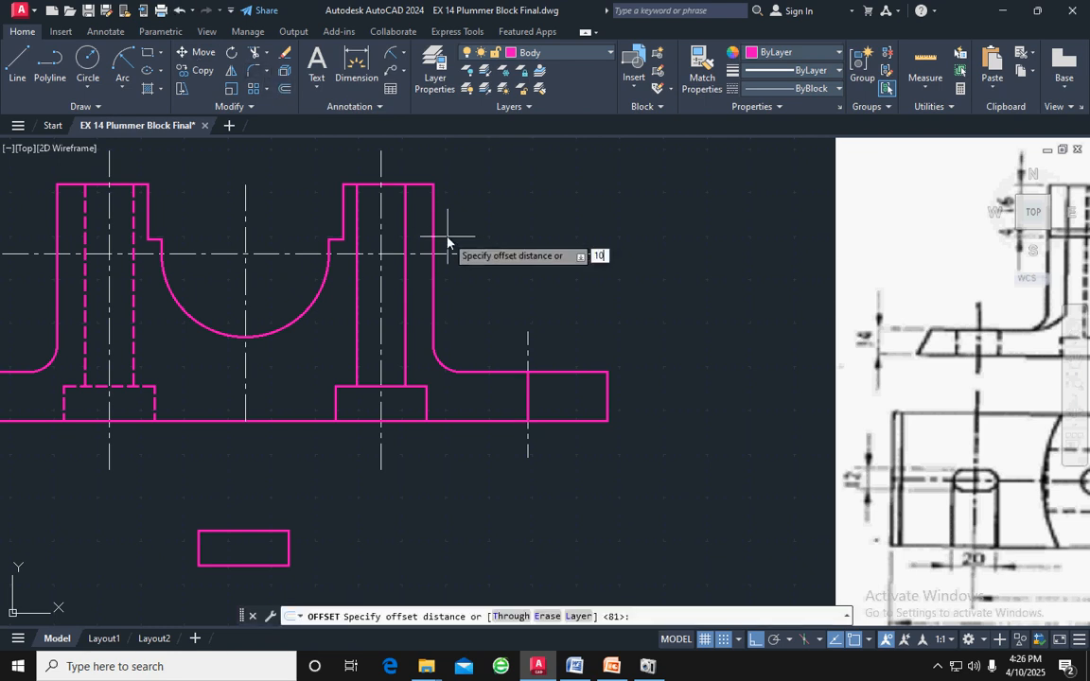
key(Return)
click(528, 390)
click(499, 359)
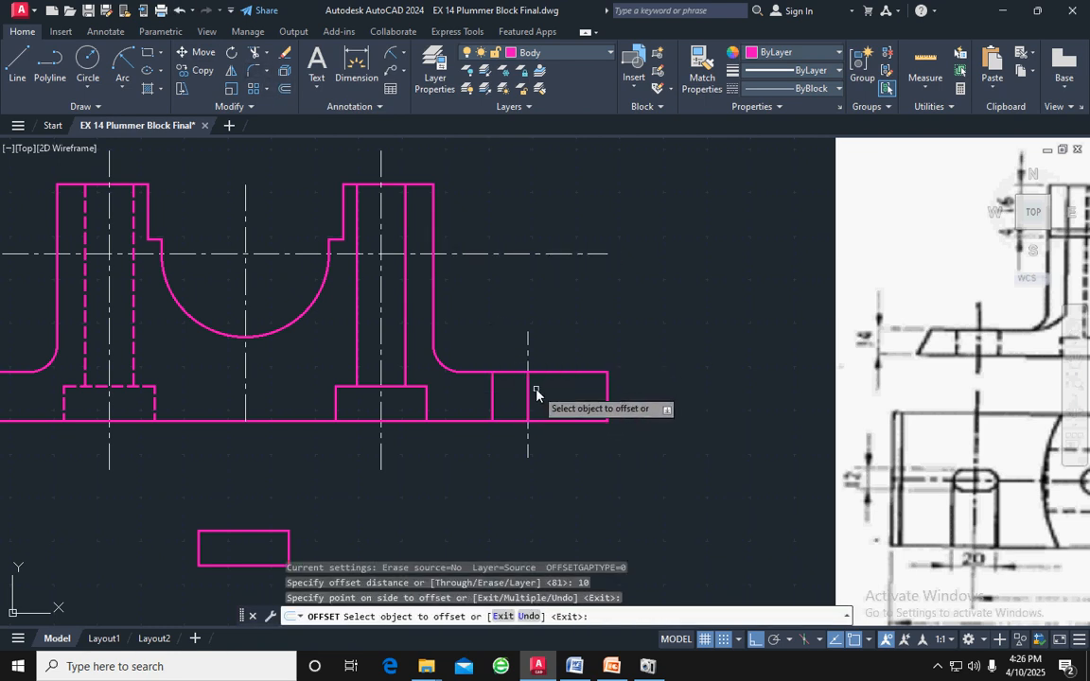
click(528, 390)
click(574, 377)
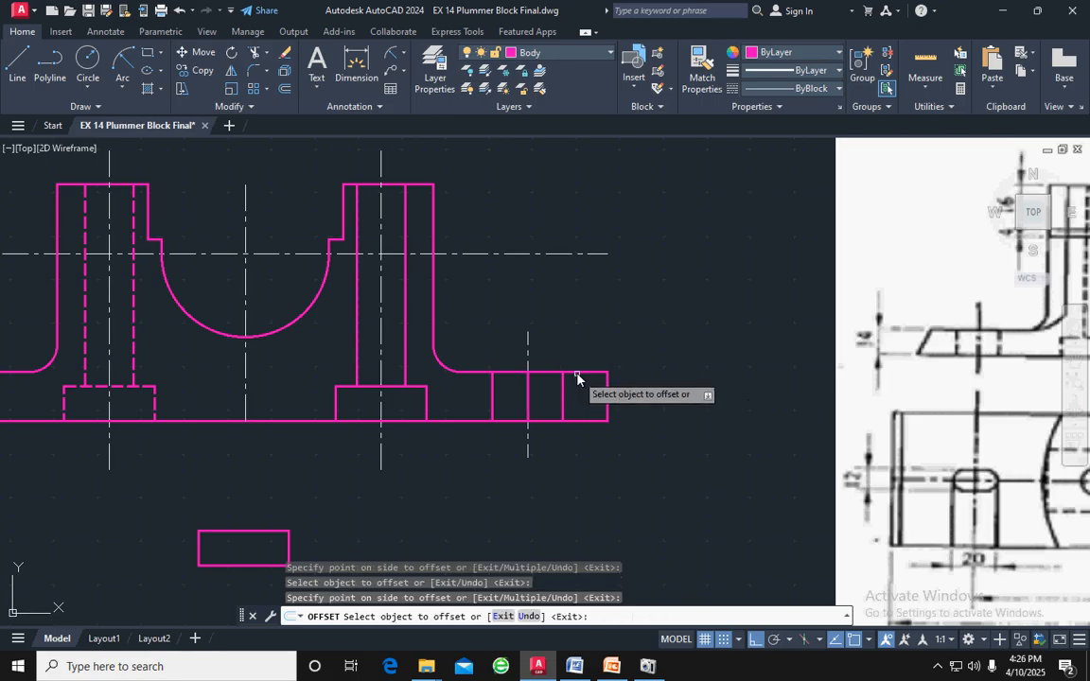
key(Escape)
click(528, 390)
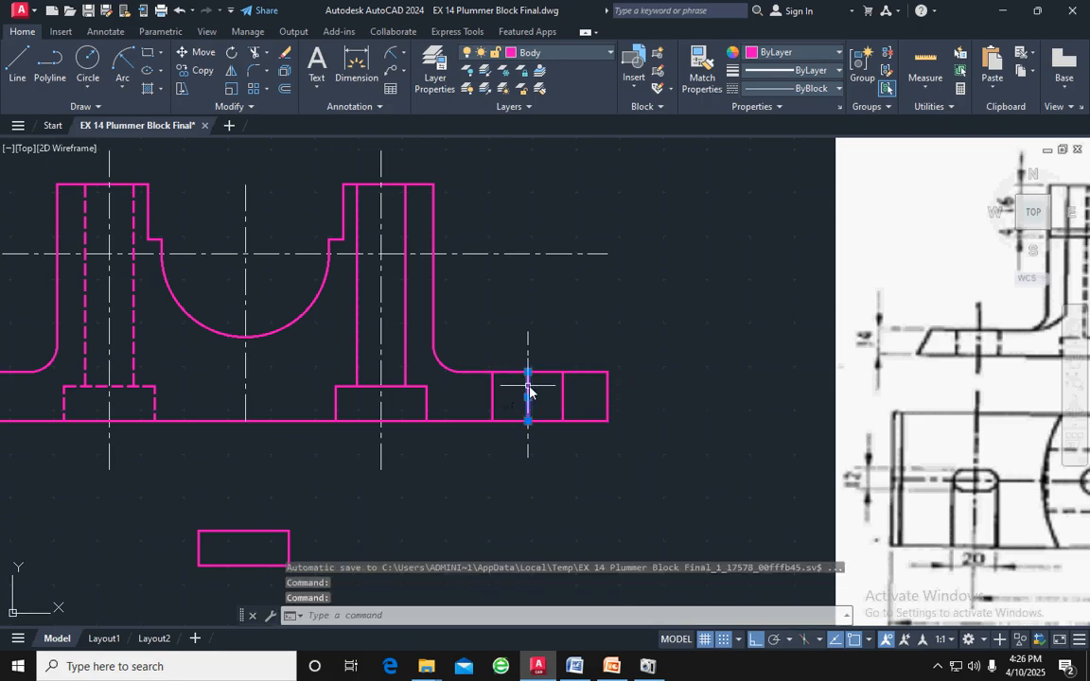
key(Delete)
Mirror the right flange's slot edges and centreline about the body's middle vertical centreline, keeping the originals
mouse_move(573, 389)
mouse_down()
mouse_move(499, 389)
mouse_move(499, 401)
mouse_move(462, 389)
mouse_up()
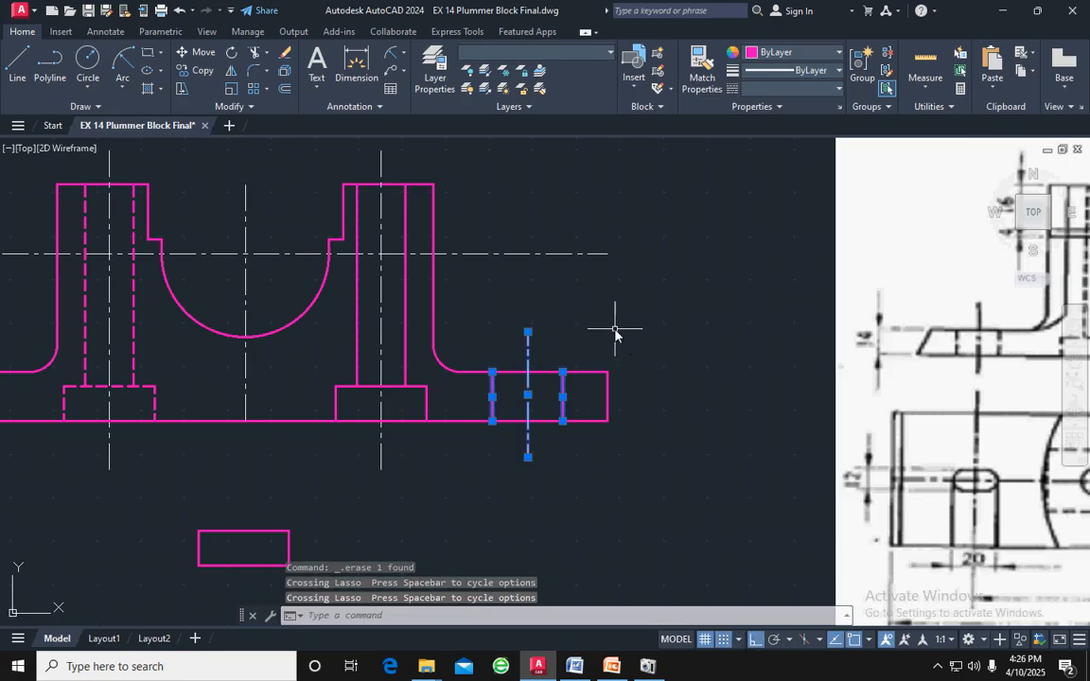
click(230, 70)
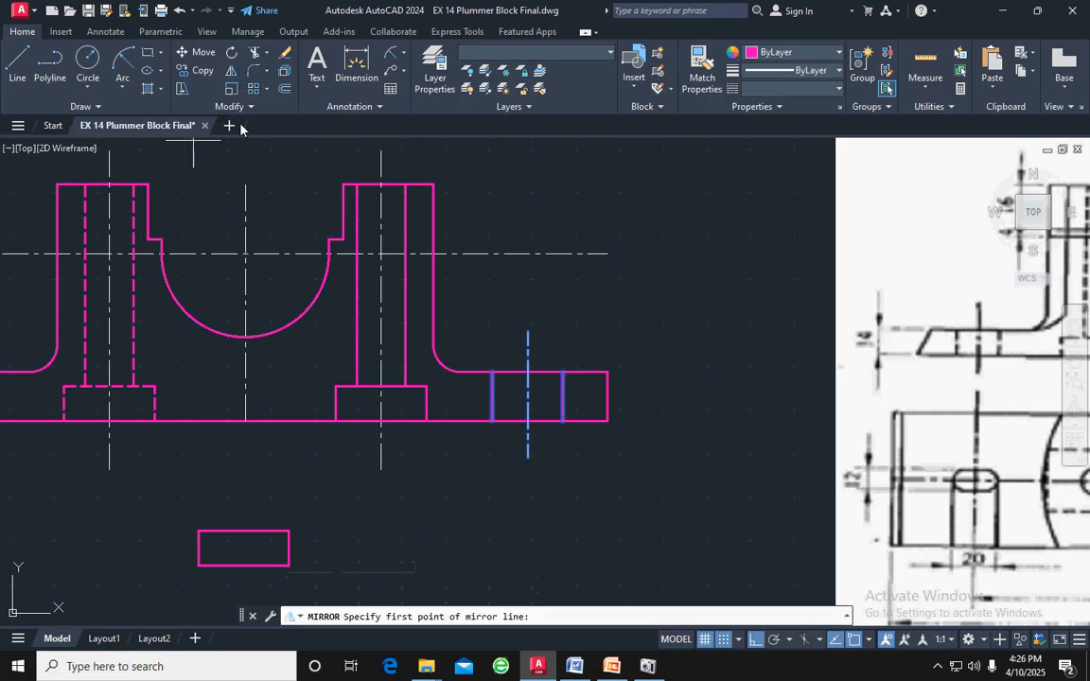
click(245, 337)
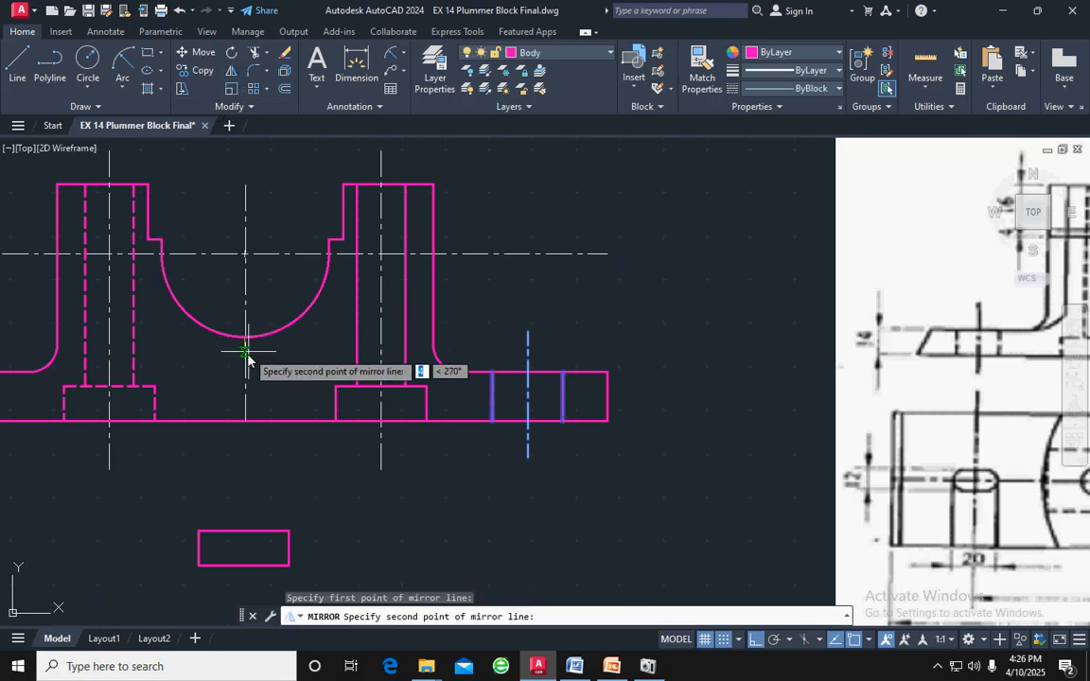
click(245, 422)
scroll(244, 422, down, 1)
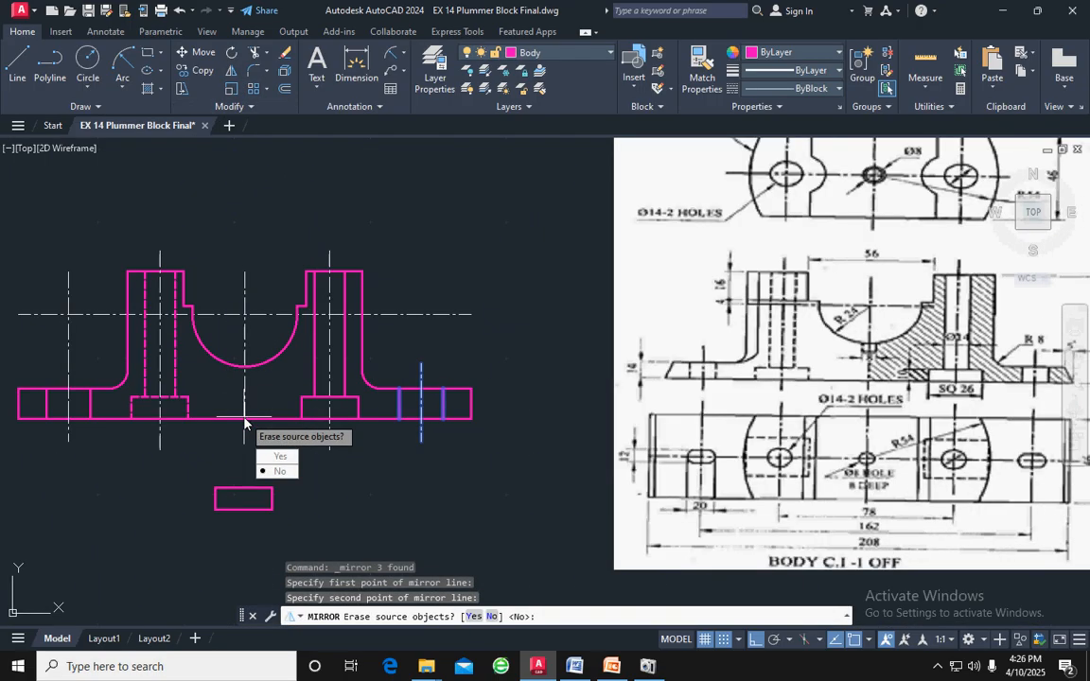
key(Return)
Erase the old full-height centreline overlapping the mirrored centreline at the left flange
scroll(54, 406, up, 2)
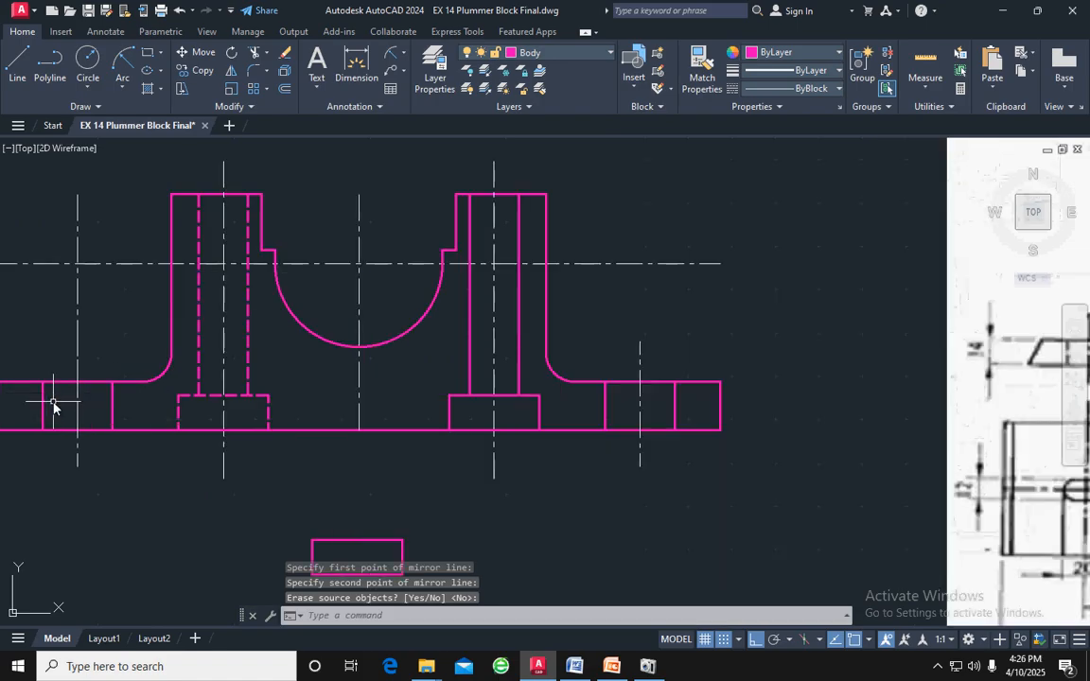
click(59, 234)
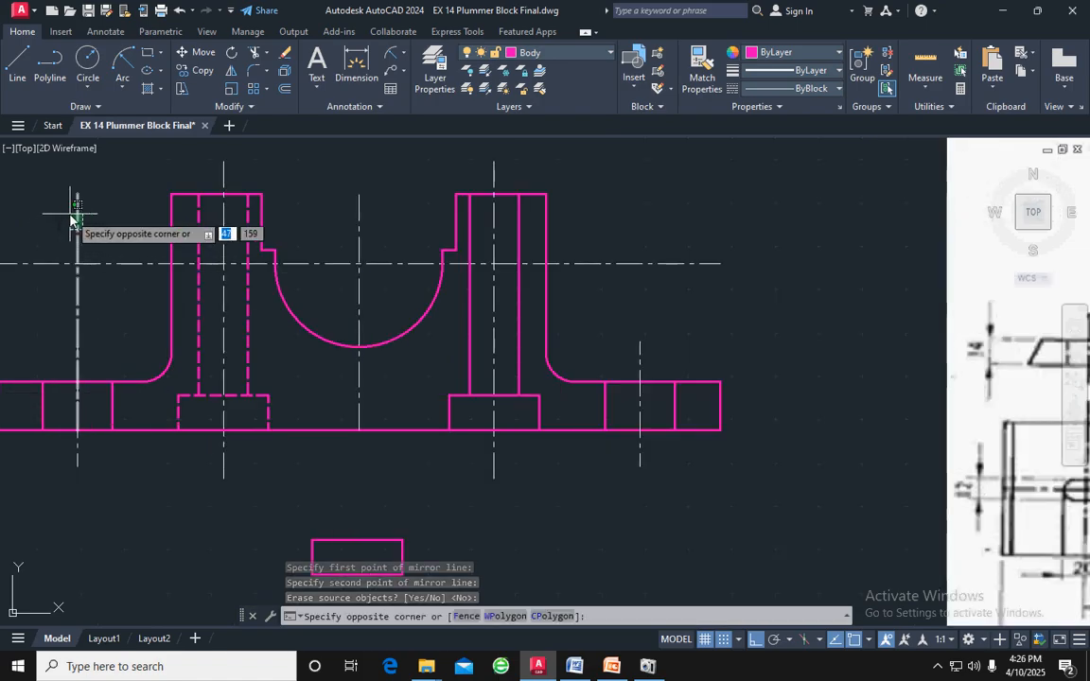
click(72, 215)
key(Delete)
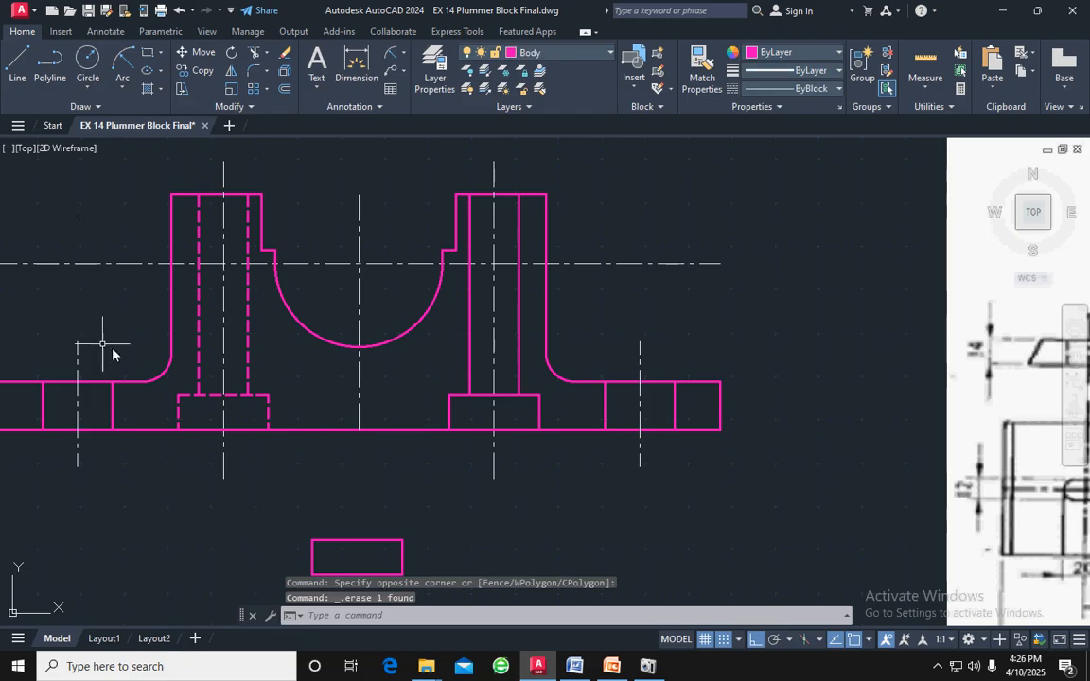
Offset the right flange's vertical end edge inward by 5
scroll(139, 353, down, 2)
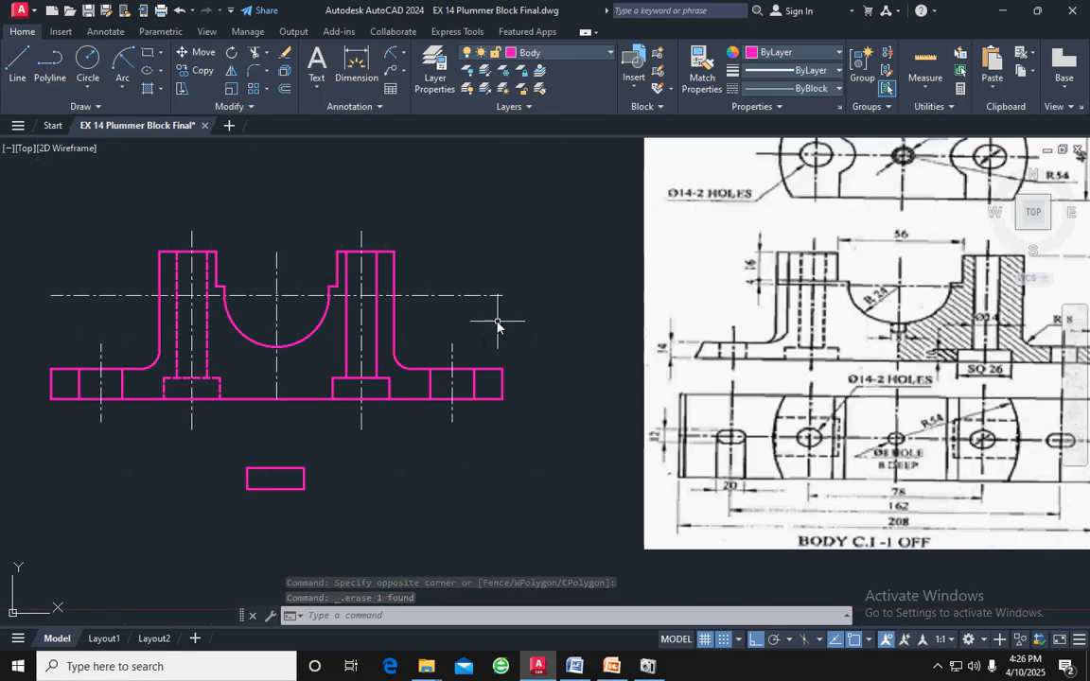
middle_drag(499, 316, 451, 326)
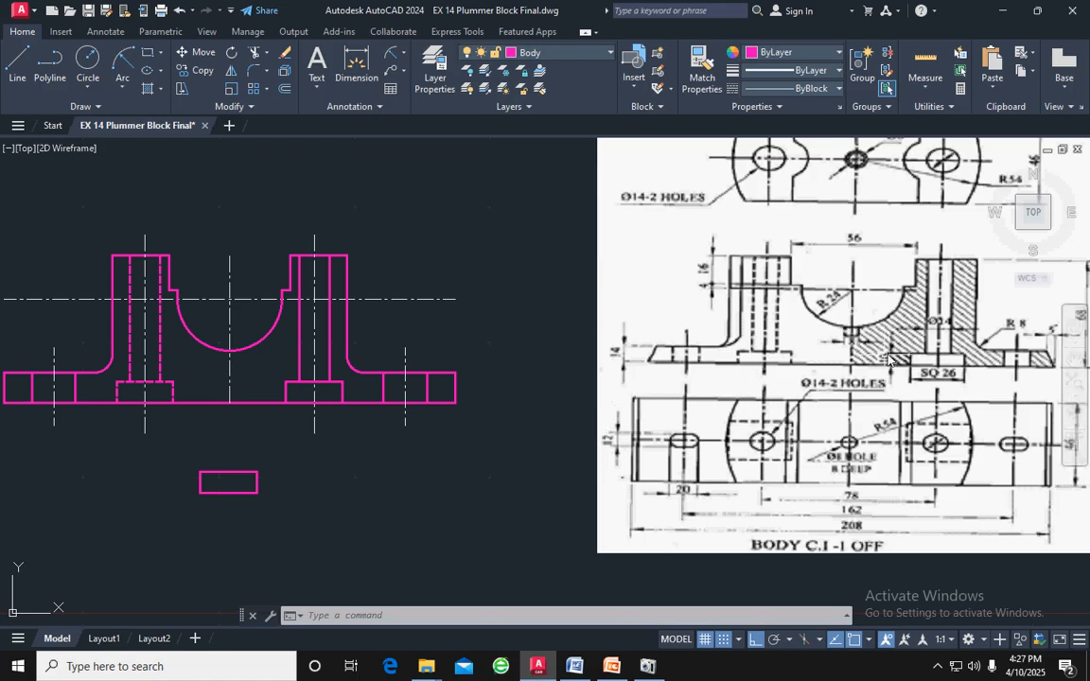
click(454, 386)
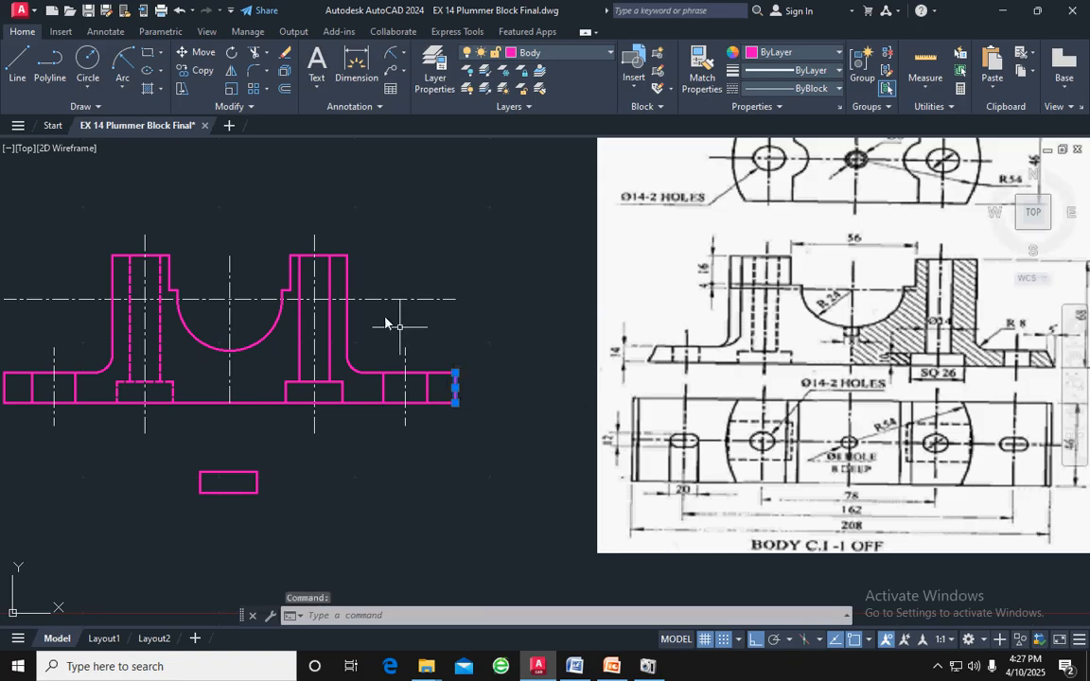
click(284, 90)
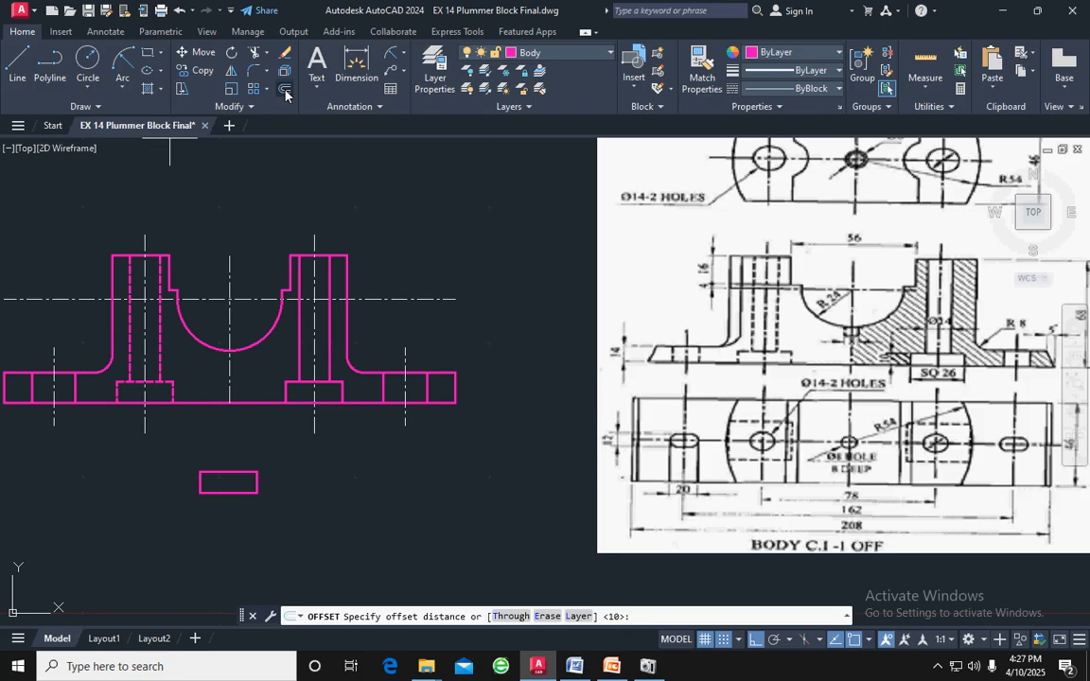
text(5)
key(Return)
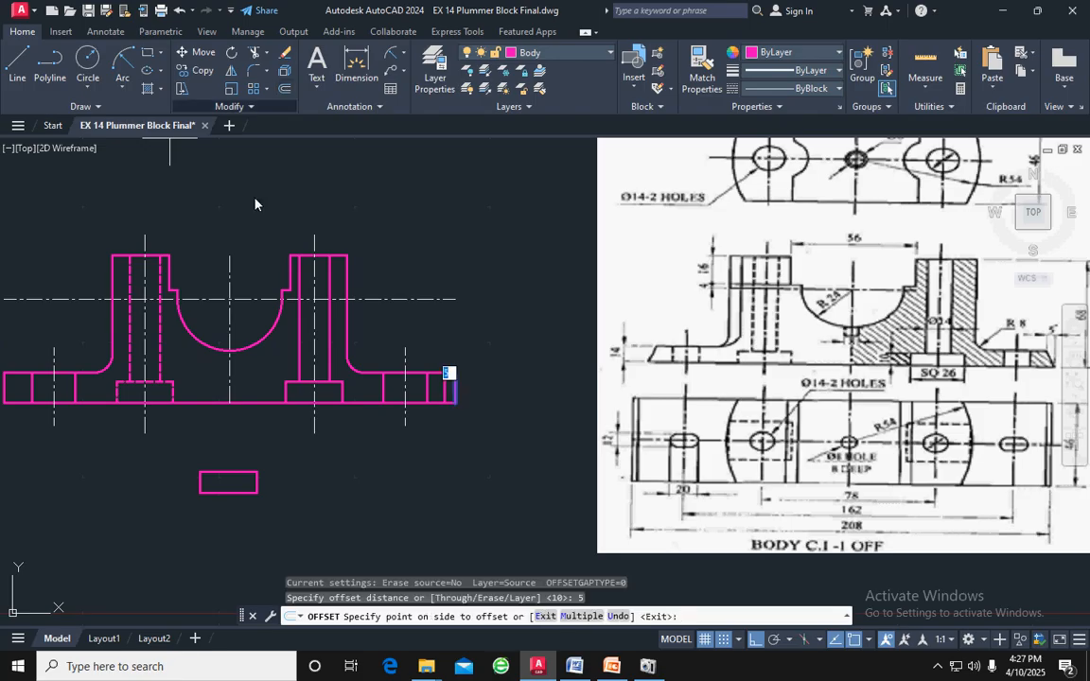
click(446, 408)
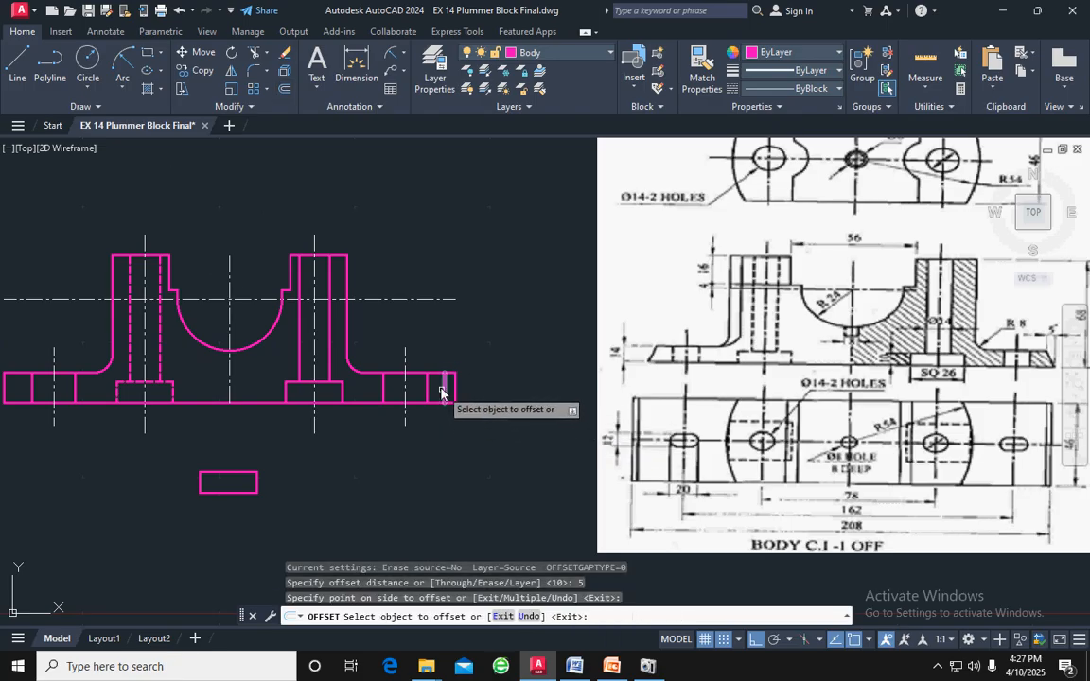
key(Return)
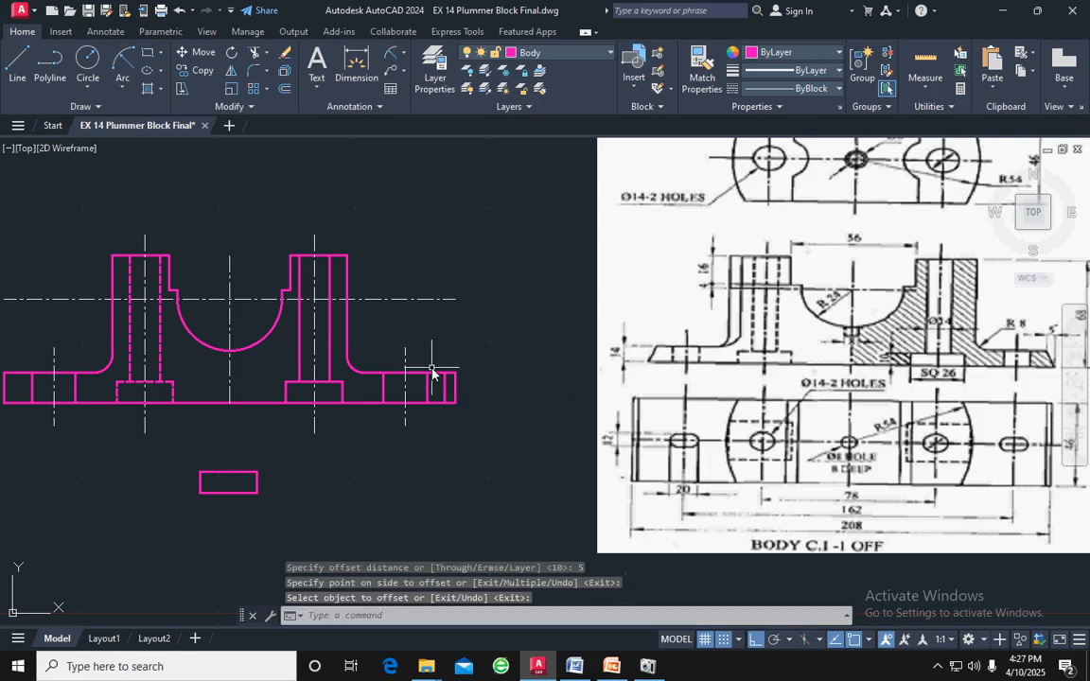
key(Escape)
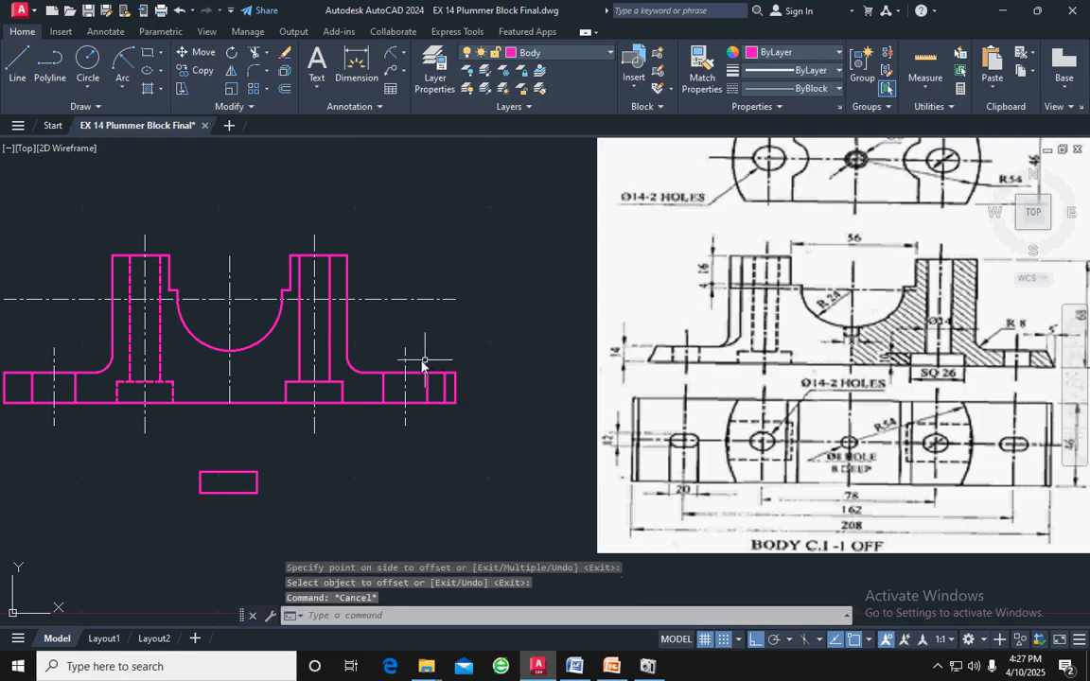
Draw a sloped line from the offset line's upper end to the lower outer corner of the right flange
click(17, 58)
scroll(353, 359, up, 5)
middle_drag(597, 393, 402, 254)
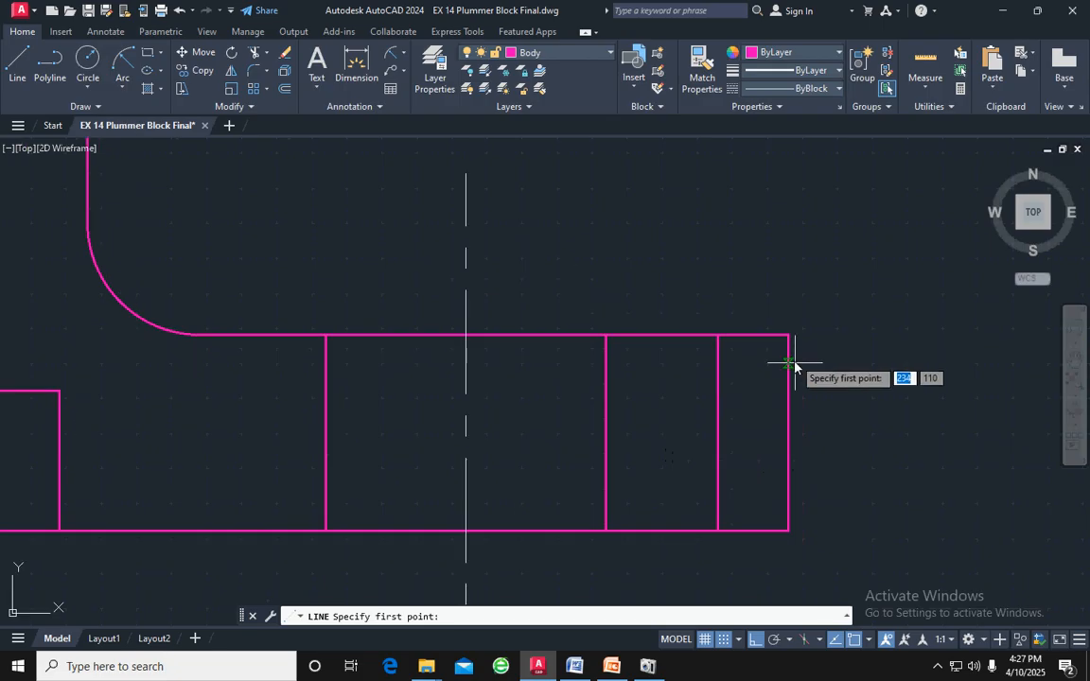
click(719, 335)
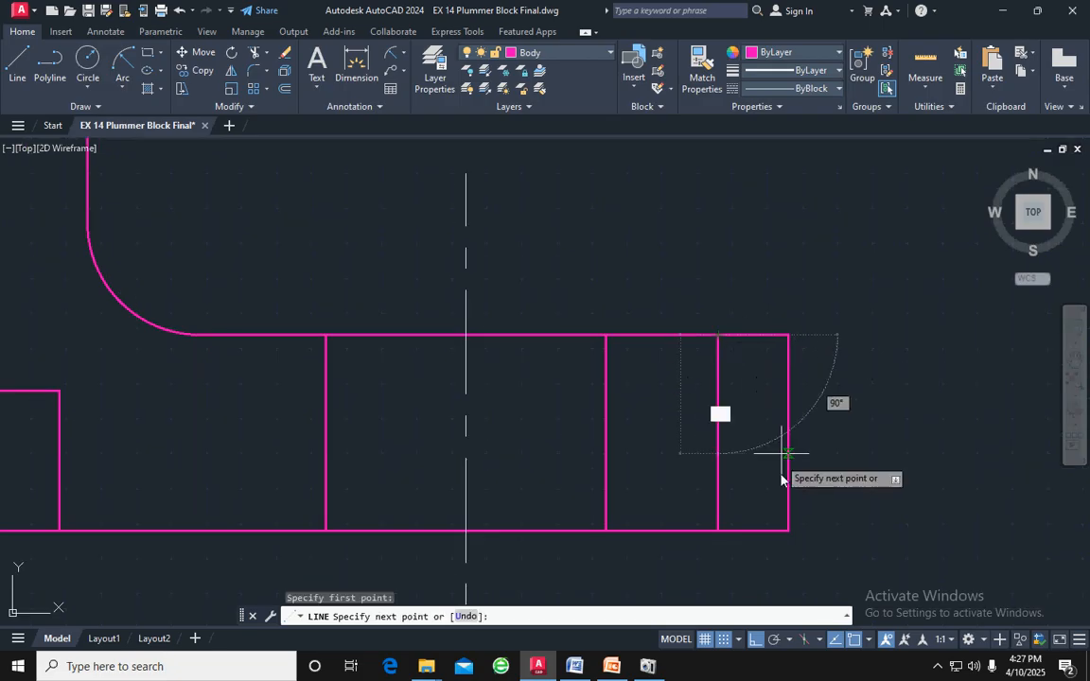
click(787, 531)
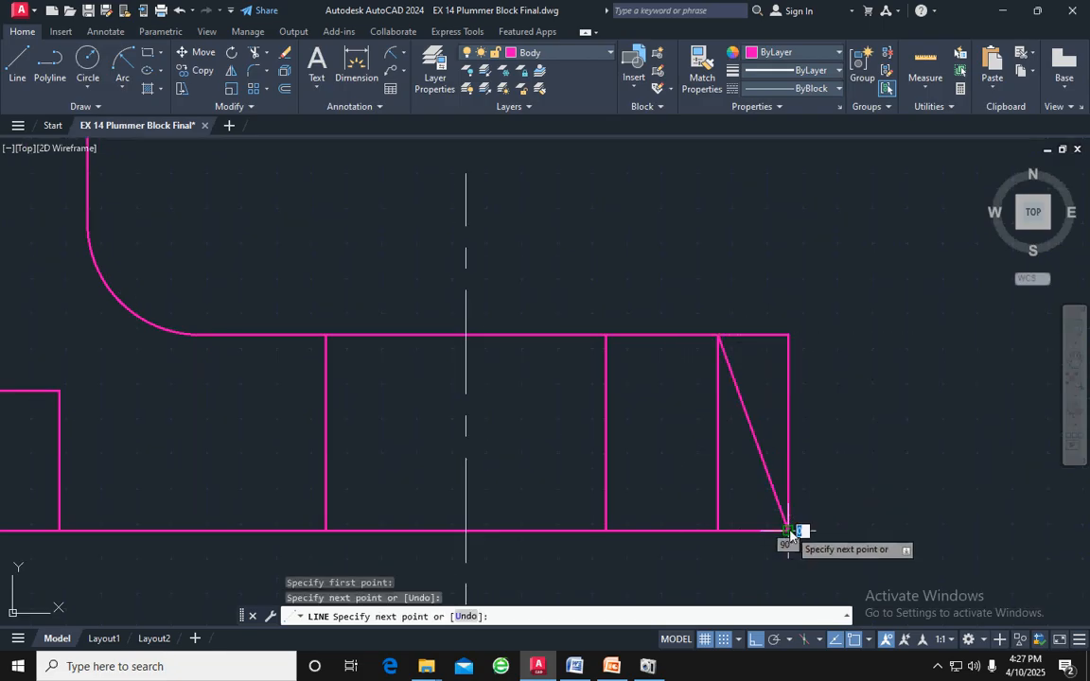
key(Return)
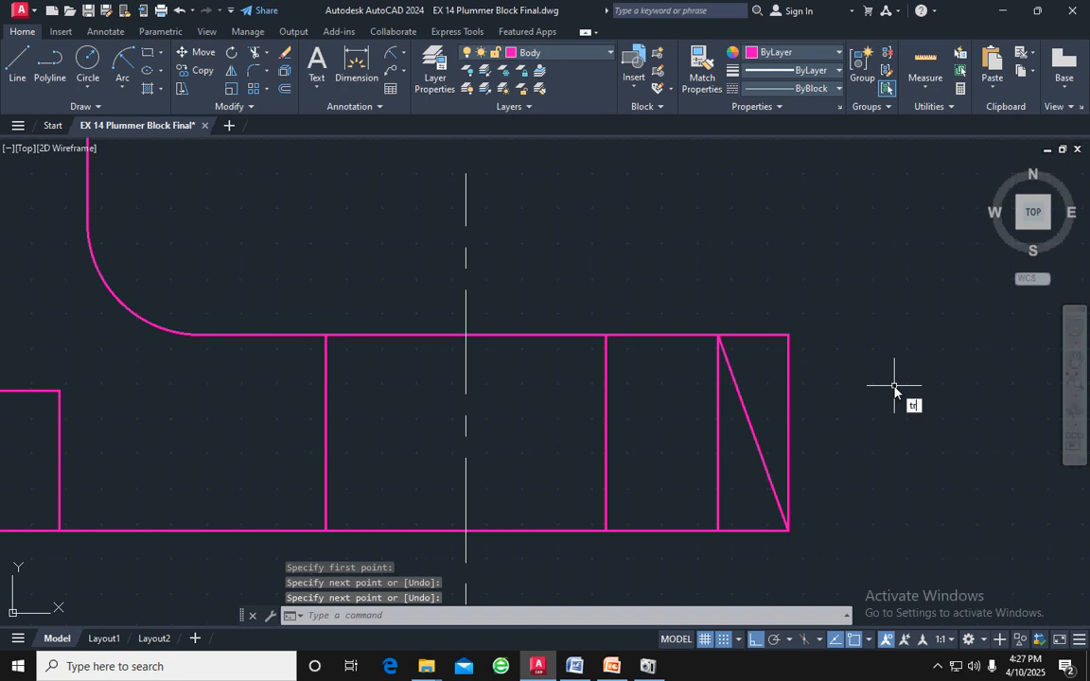
Trim the right flange's square corner outside the sloped line and remove the vertical offset line
text(tr)
key(Return)
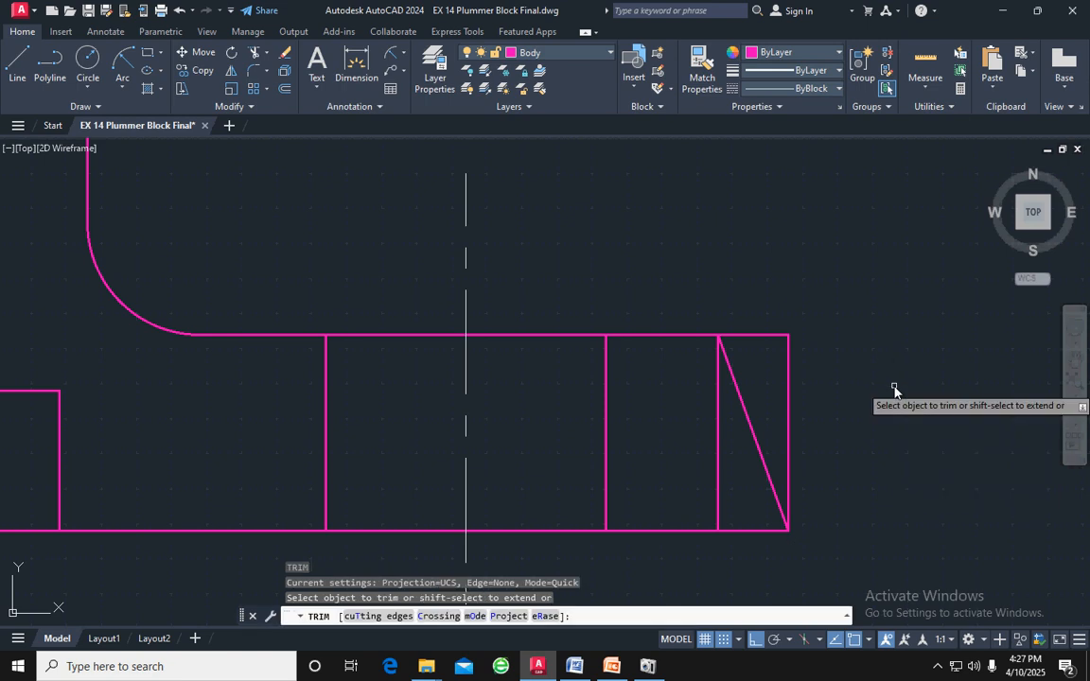
click(757, 337)
click(787, 358)
scroll(783, 348, down, 4)
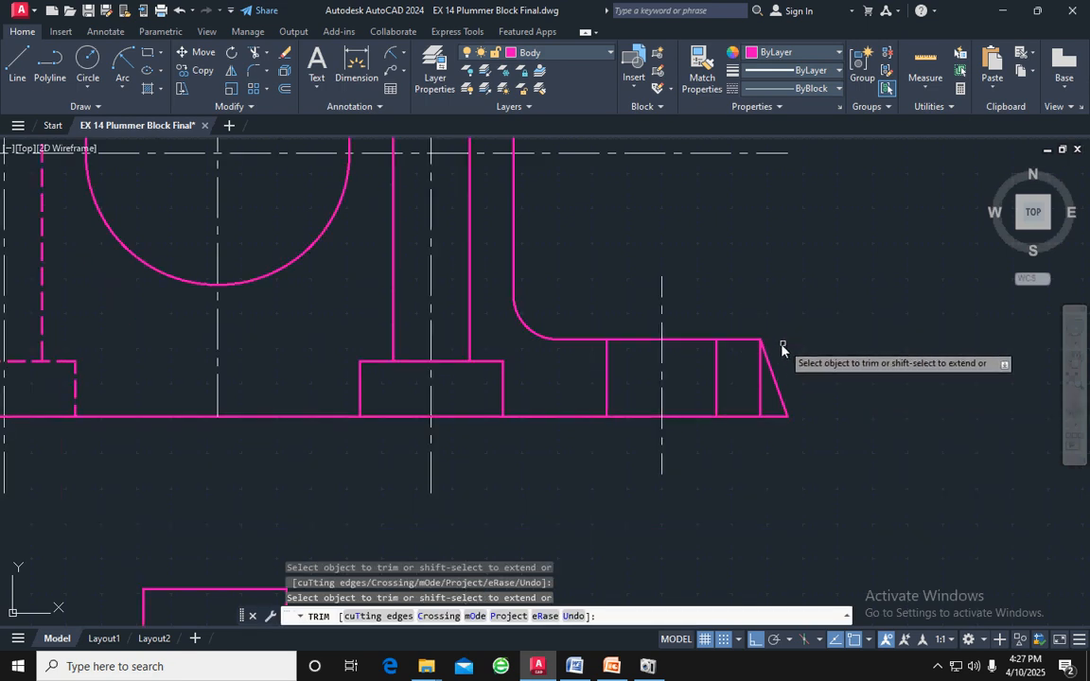
click(762, 381)
key(Escape)
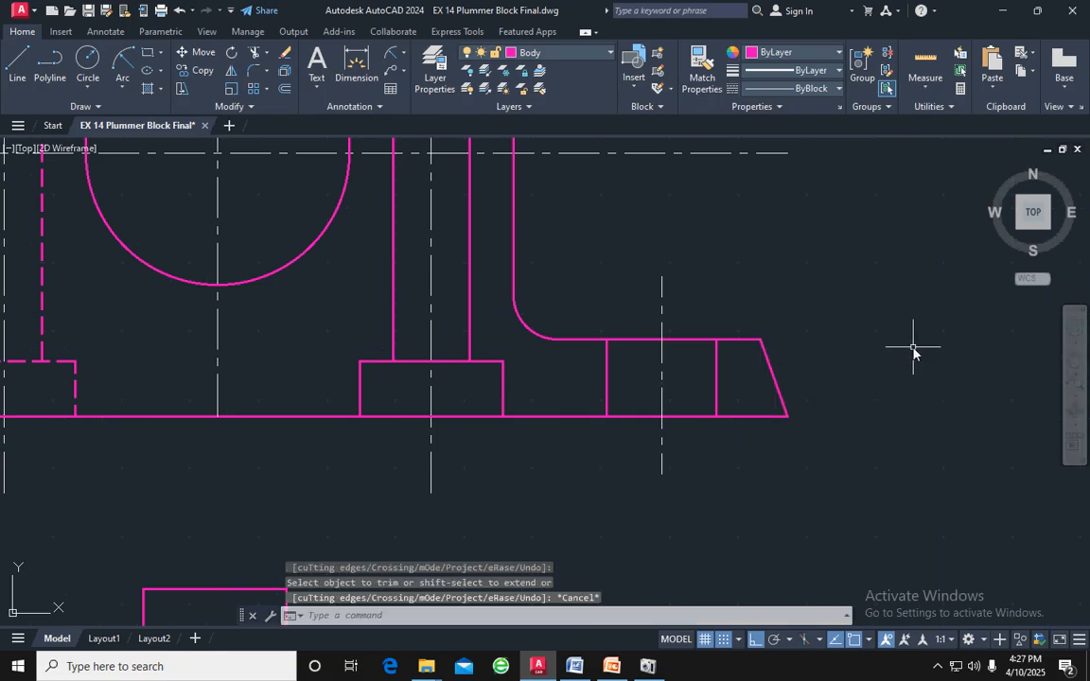
Mirror the right flange's sloped end line about the body's middle vertical centreline, keeping the original
scroll(913, 353, down, 2)
click(824, 360)
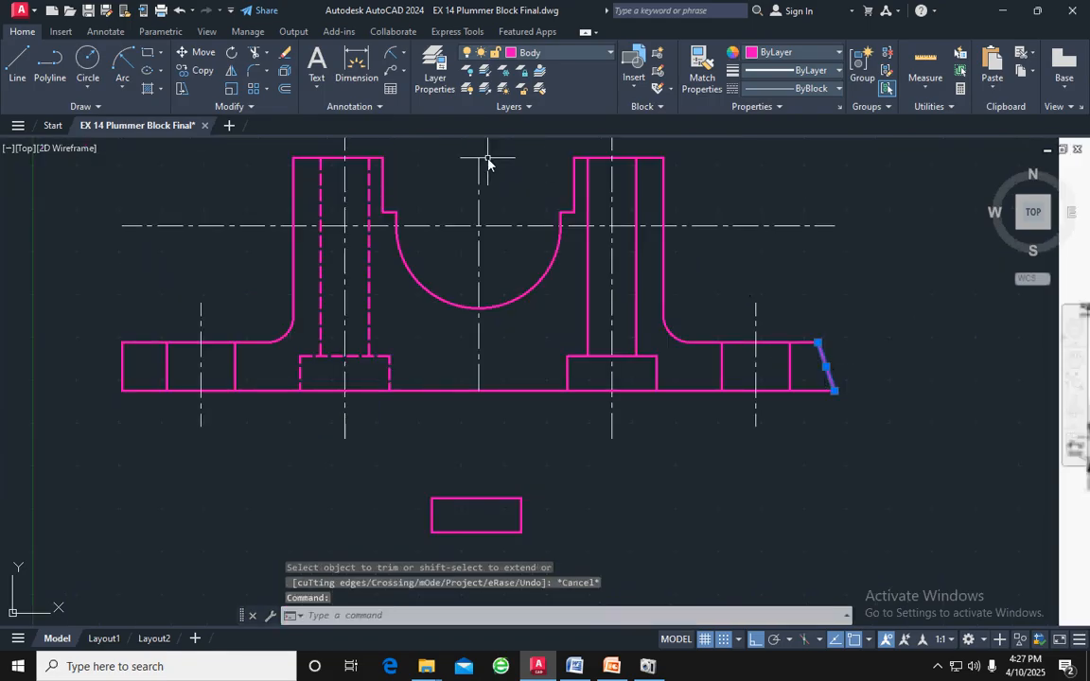
click(232, 70)
click(478, 308)
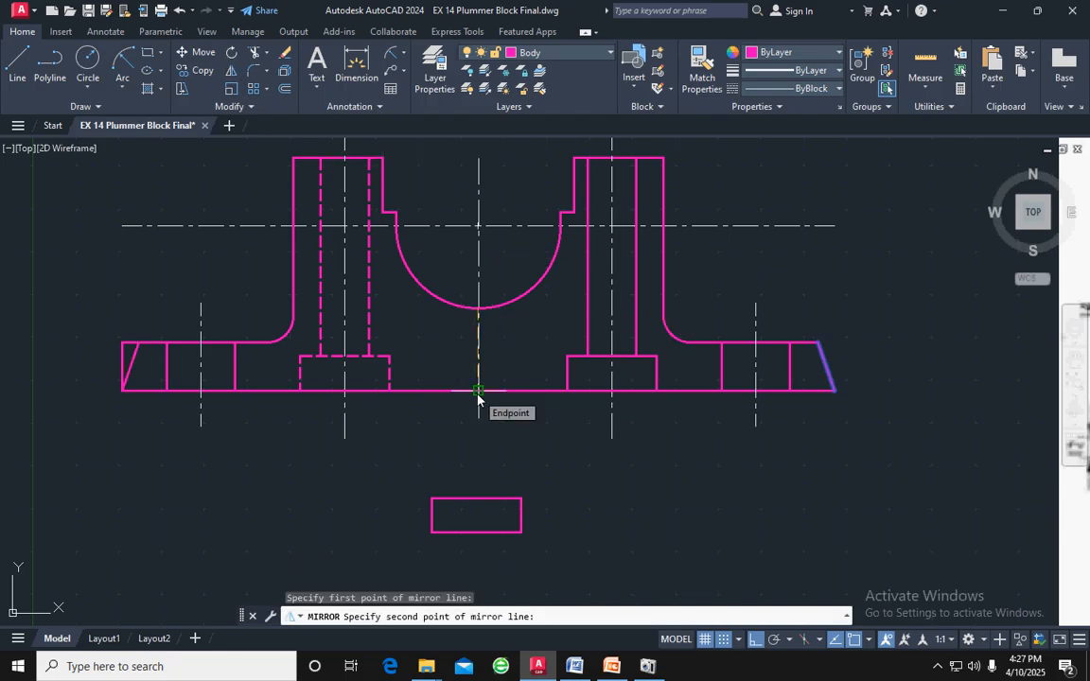
click(479, 390)
key(Return)
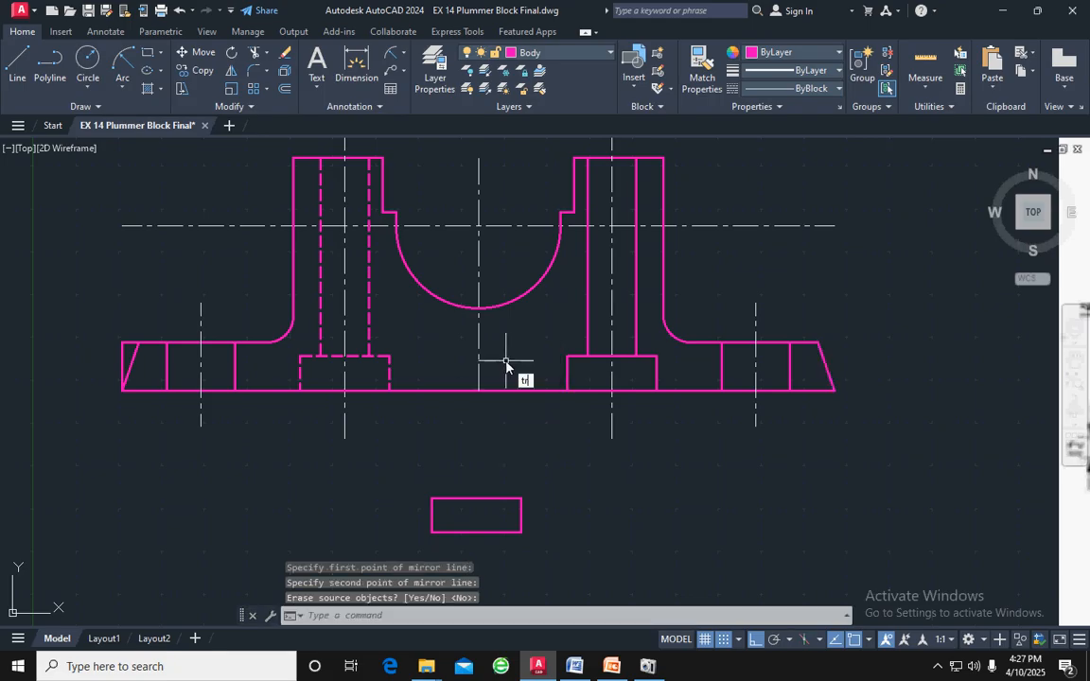
Trim the left flange's upper edge and vertical end edge outside the mirrored sloped line
text(tr)
key(Return)
scroll(120, 349, up, 6)
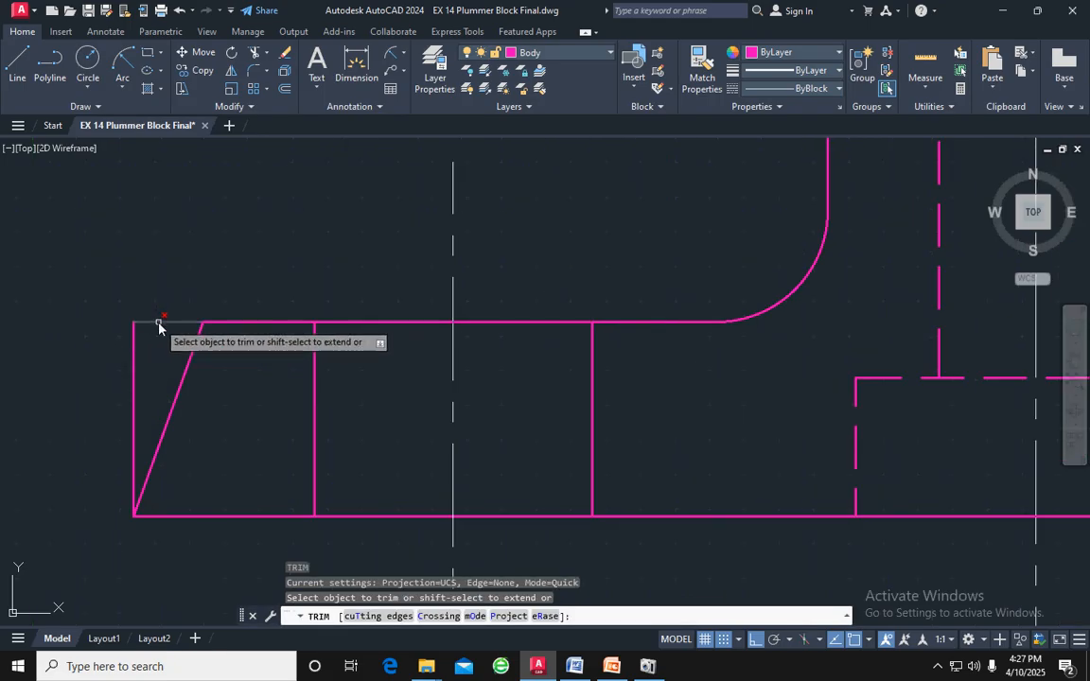
click(158, 323)
click(133, 357)
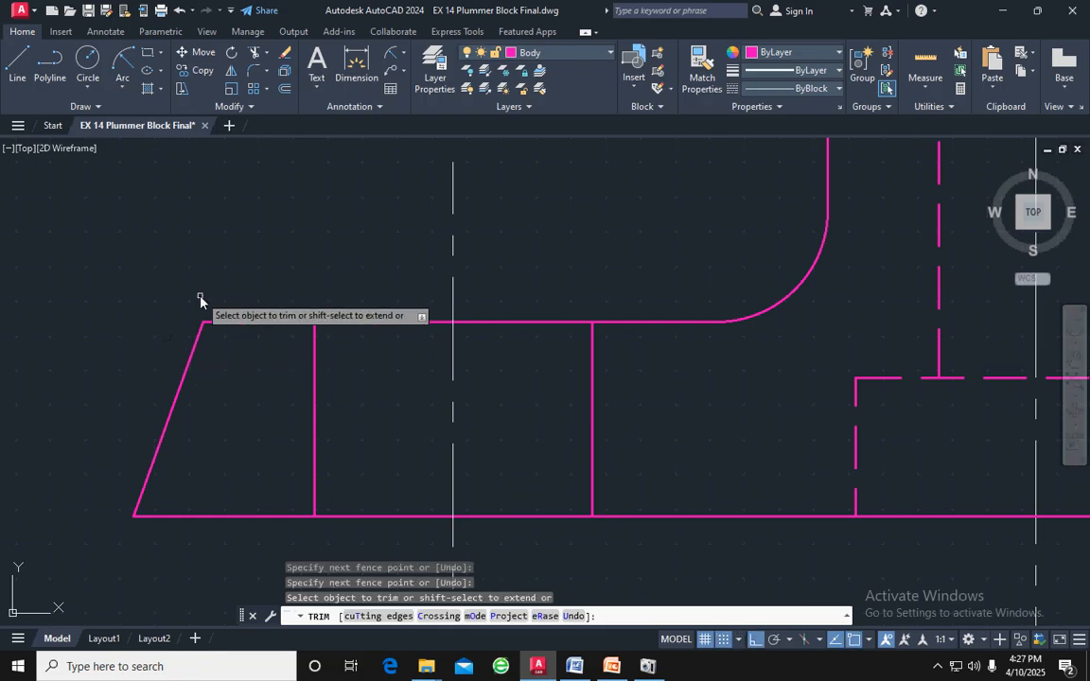
scroll(200, 301, down, 4)
key(Escape)
scroll(199, 300, down, 4)
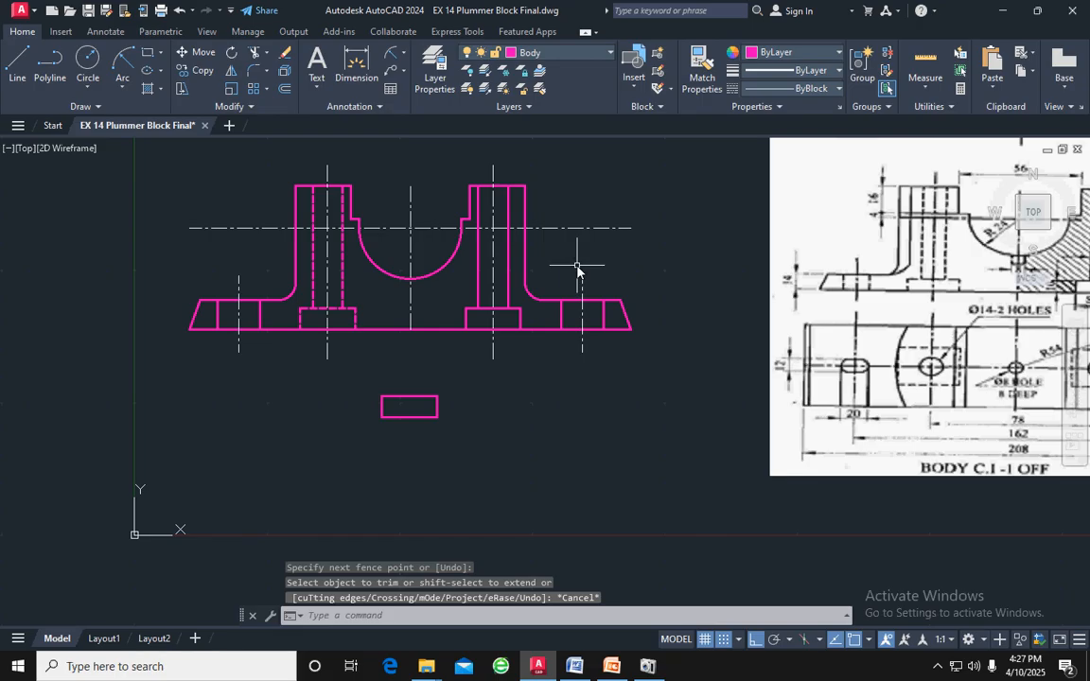
Hatch the sectioned areas of the body's right half with the ANSI31 pattern at a 90° angle
middle_drag(564, 248, 562, 294)
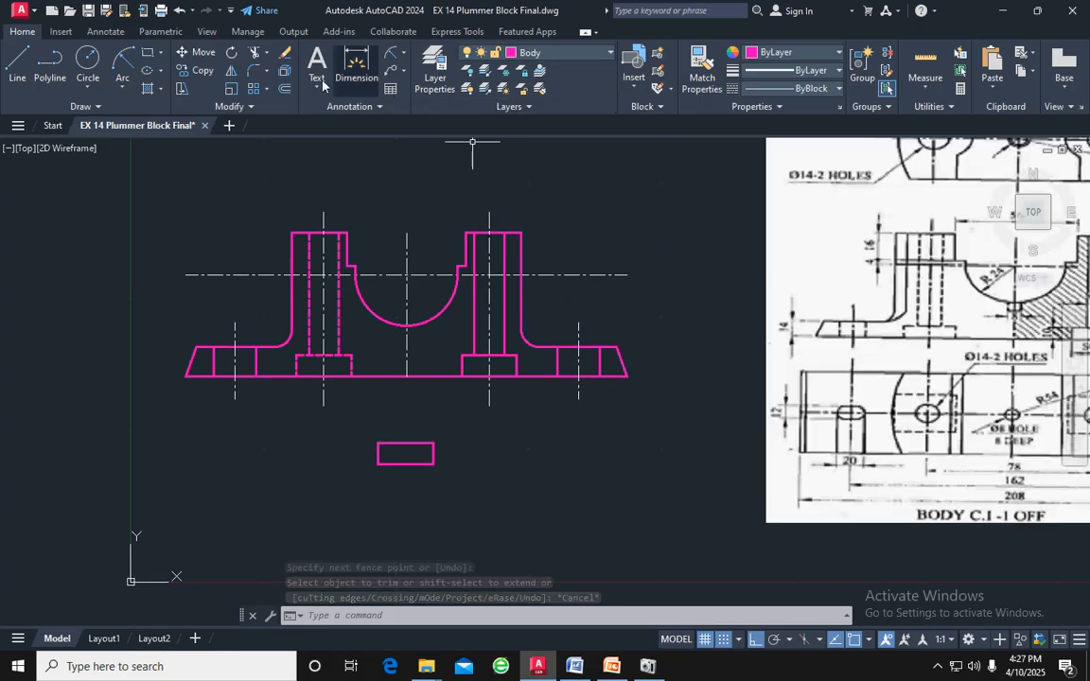
click(149, 89)
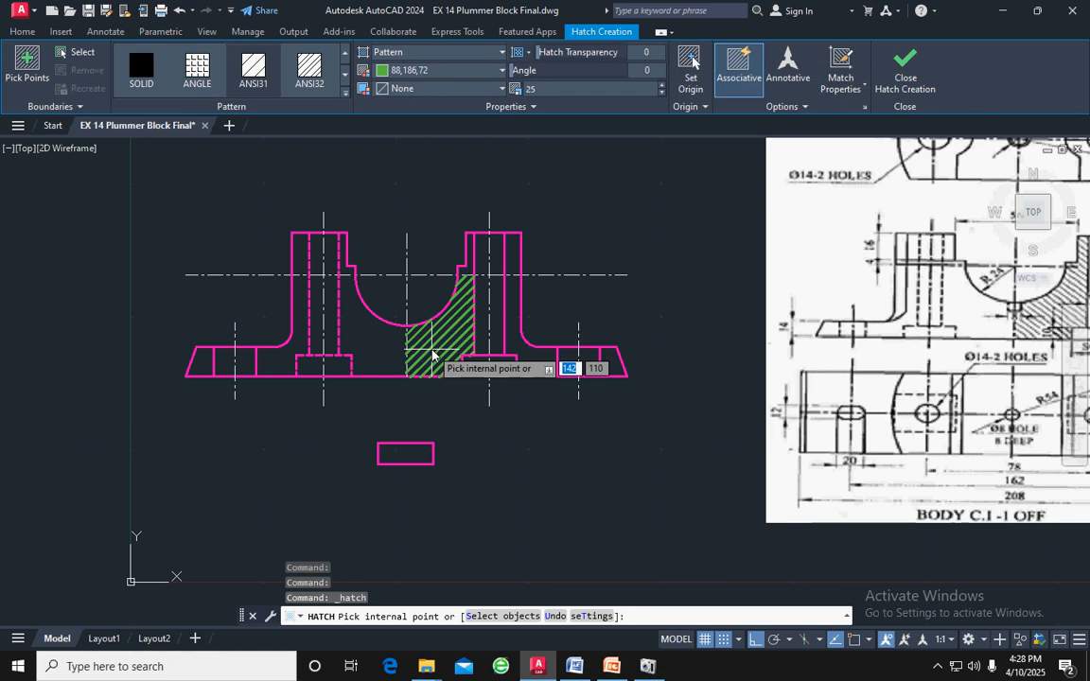
click(432, 355)
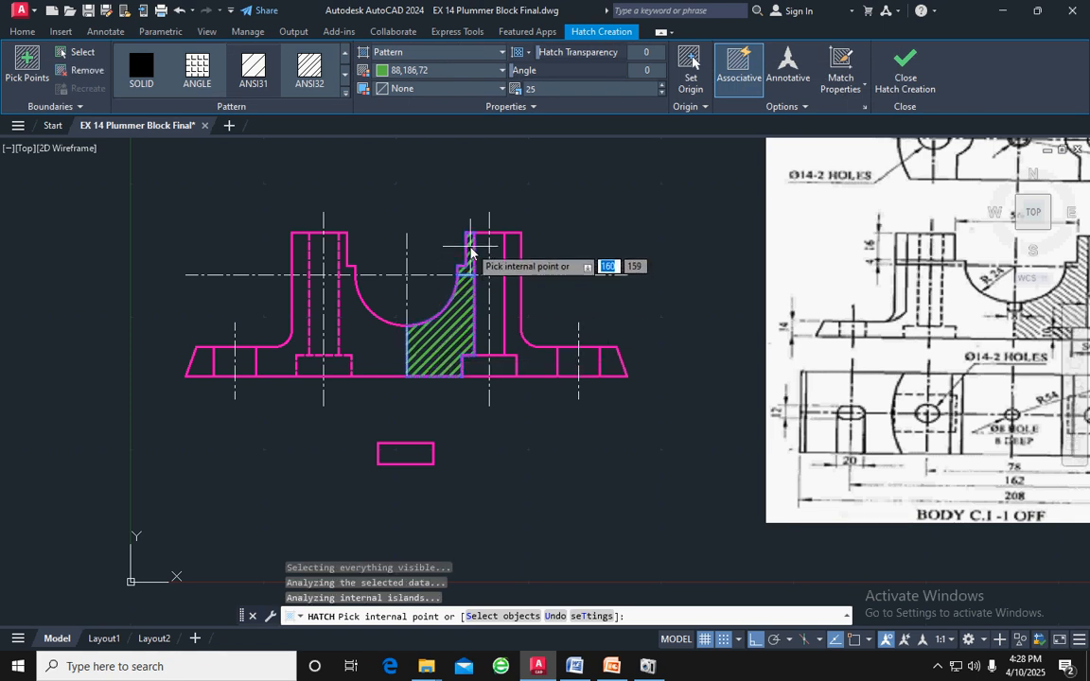
click(516, 264)
click(512, 321)
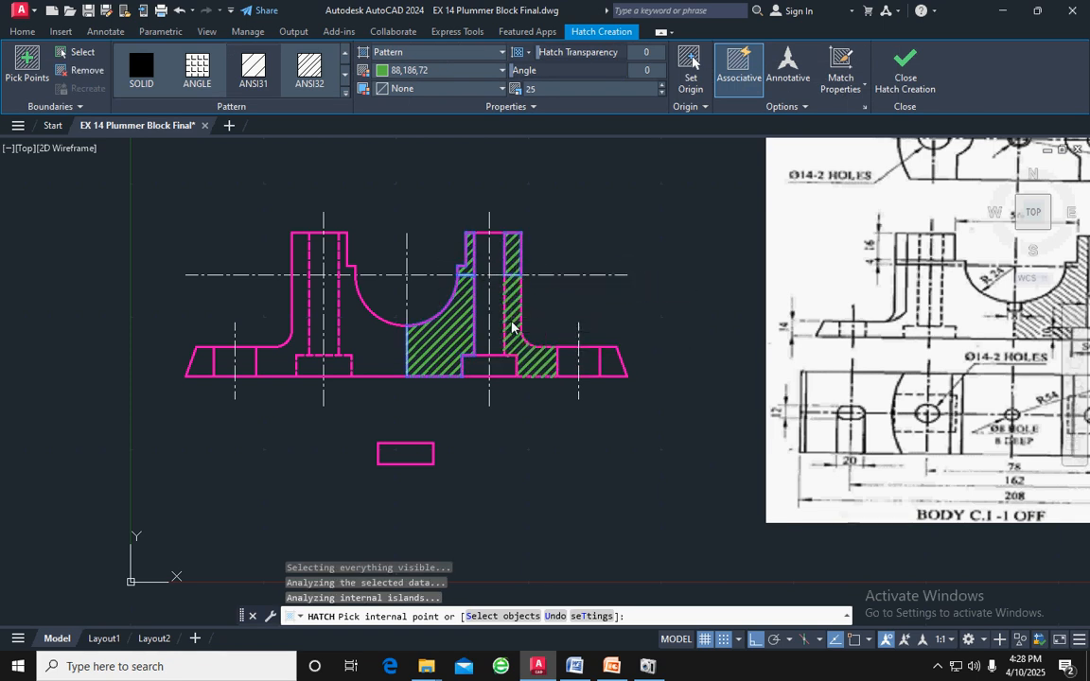
click(602, 360)
middle_drag(680, 331, 491, 369)
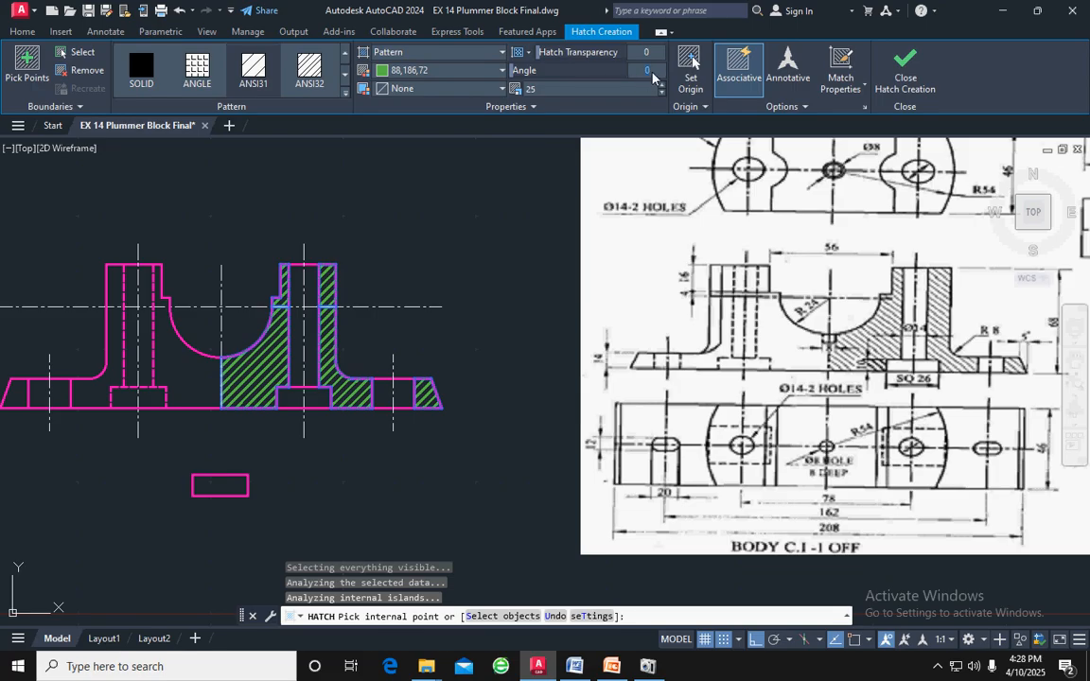
key(Return)
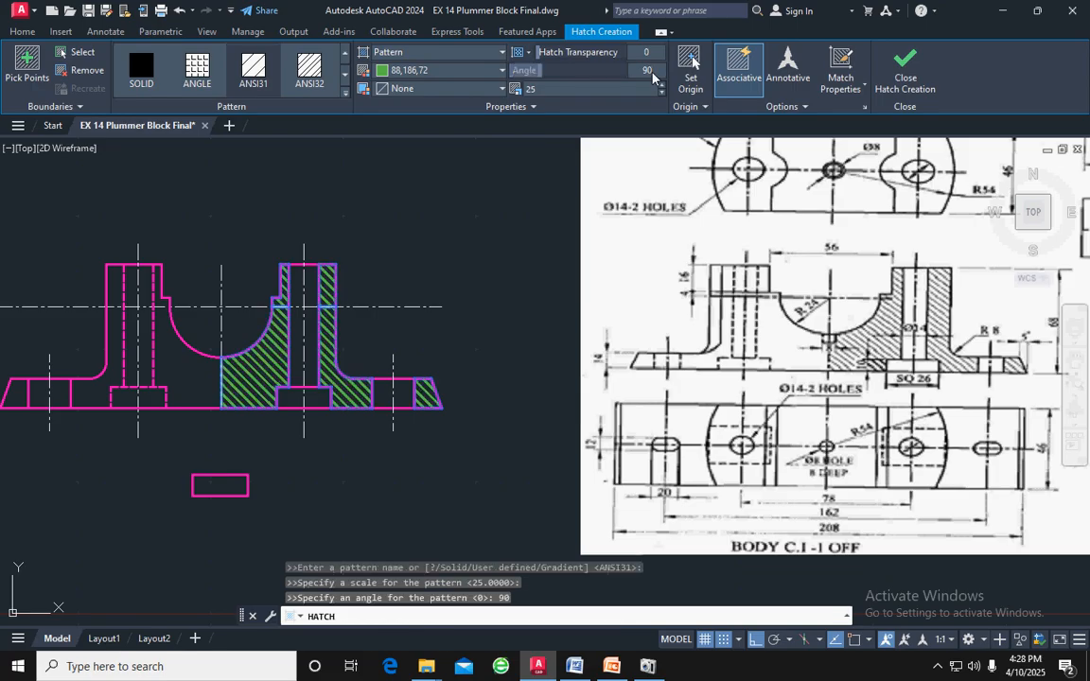
click(907, 66)
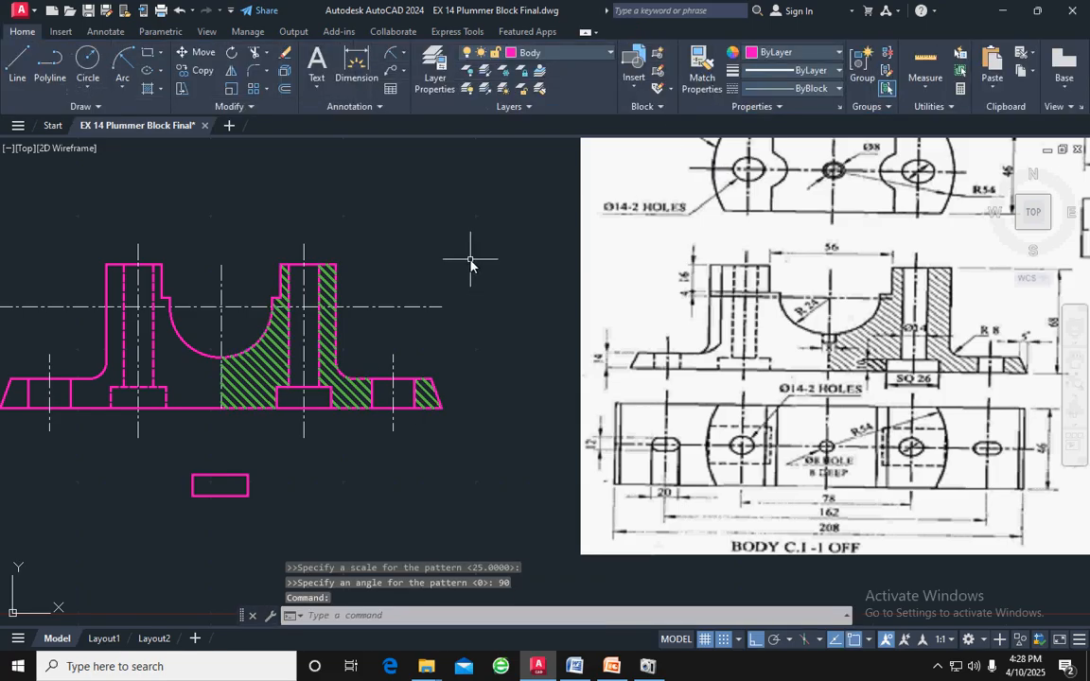
Delete the hatch from the body's sectioned right half
scroll(470, 262, down, 2)
scroll(336, 255, up, 2)
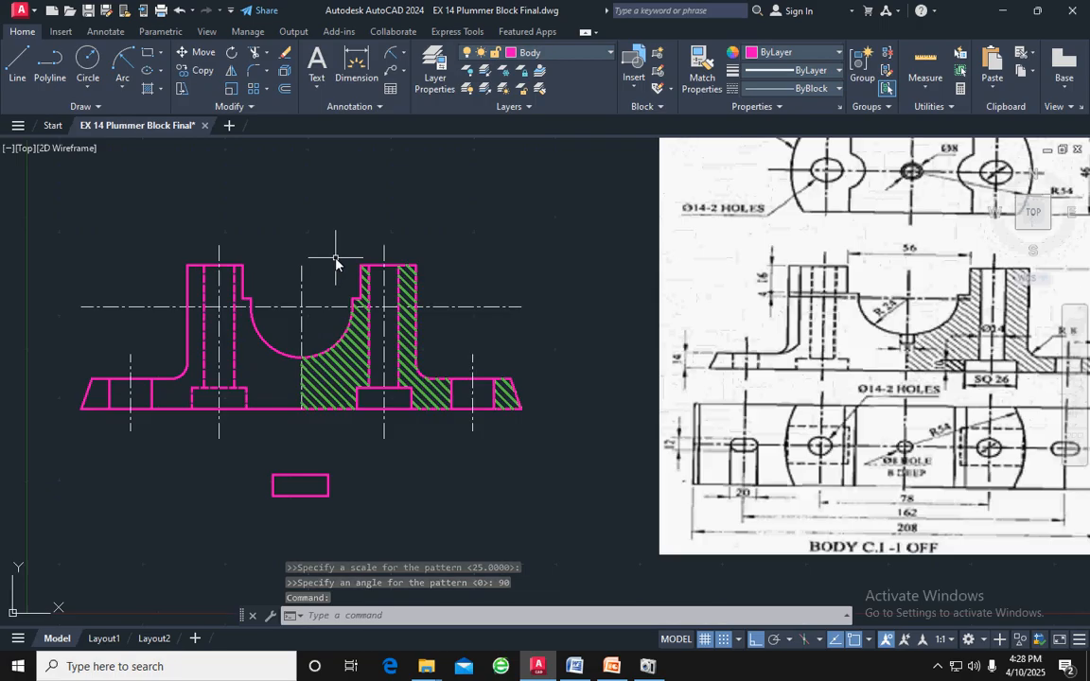
scroll(352, 279, up, 3)
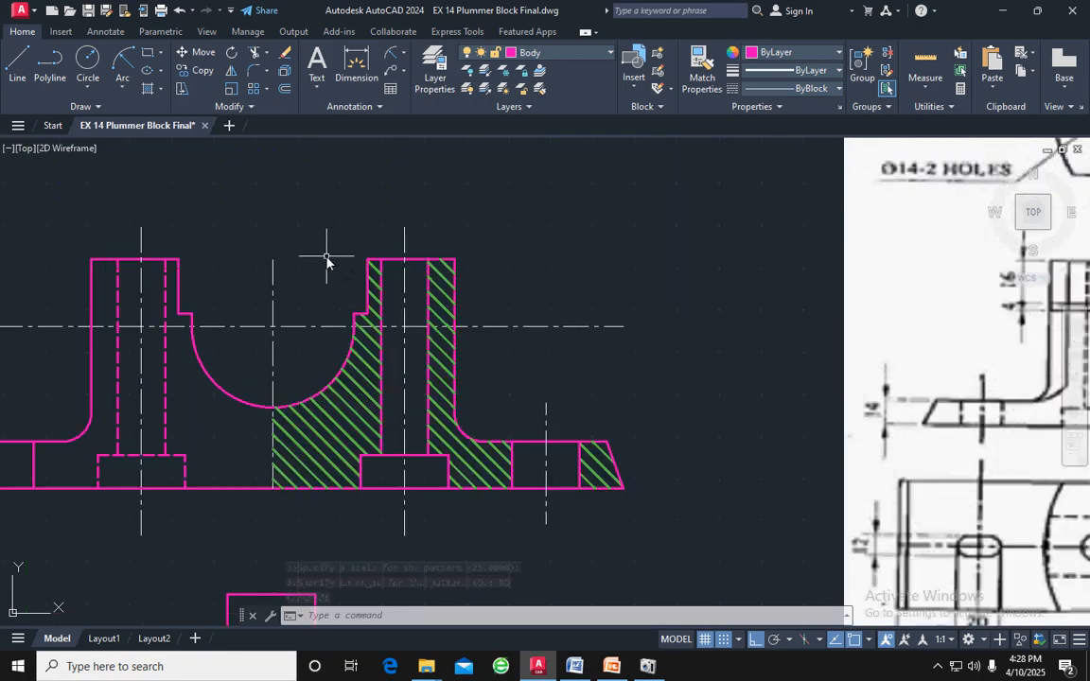
scroll(328, 258, down, 2)
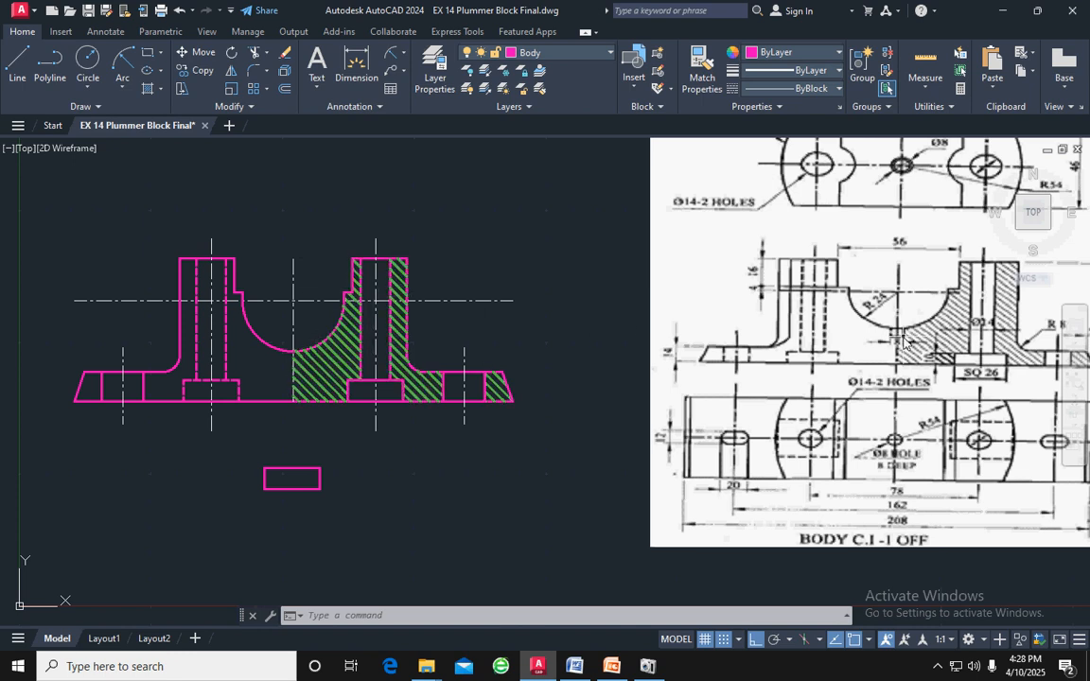
click(309, 367)
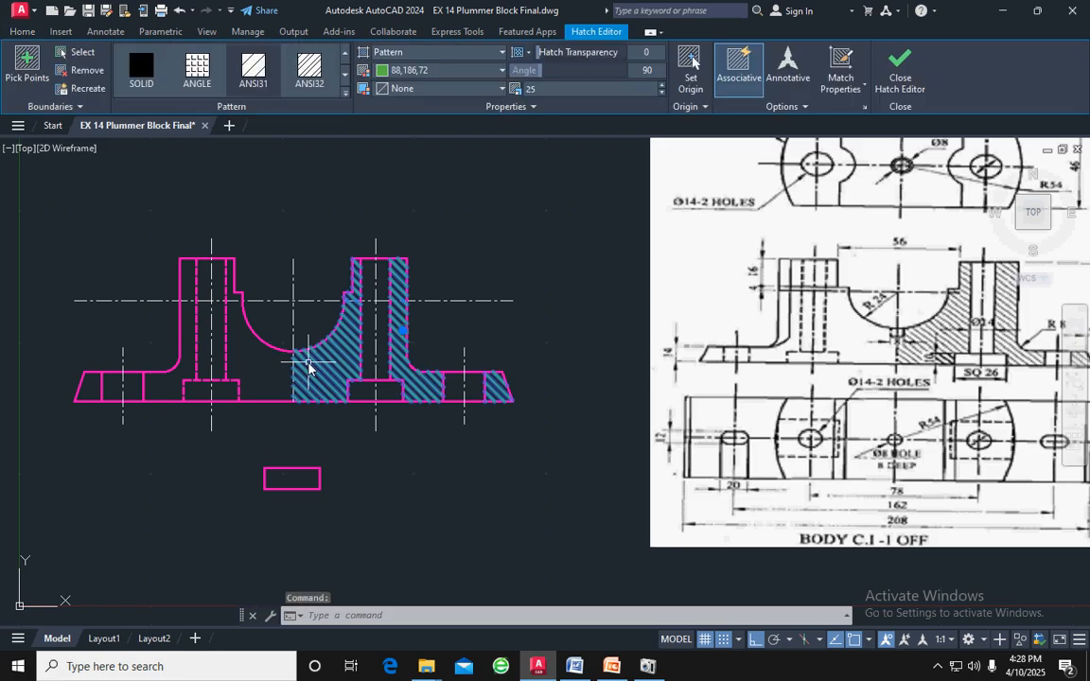
key(Delete)
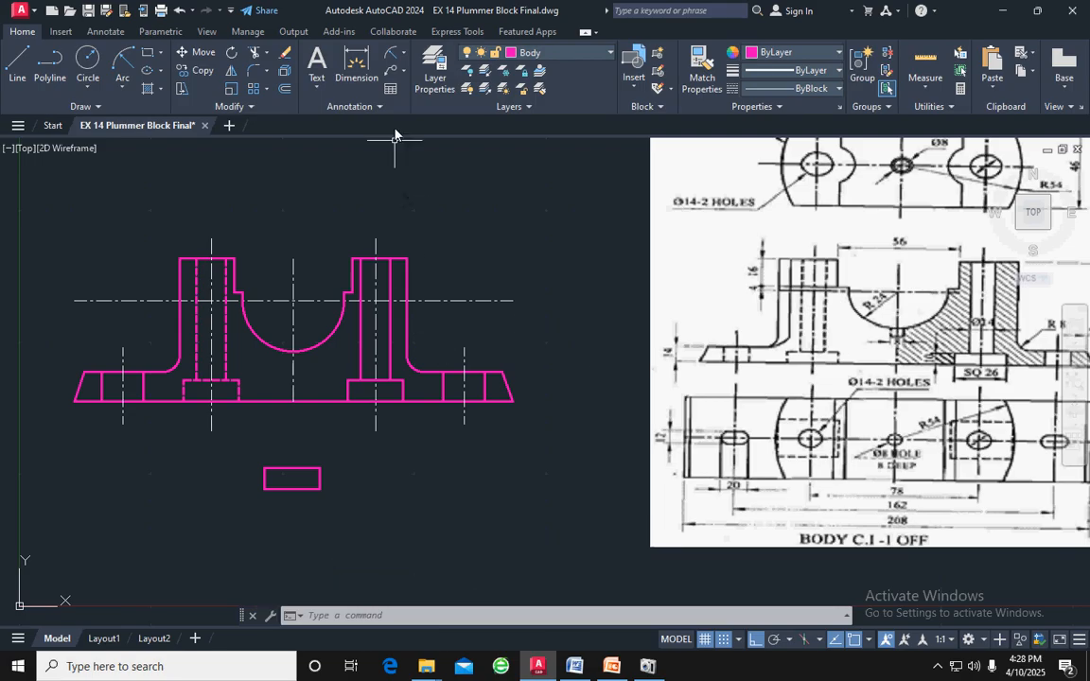
Draw an 8 by 8 square from lines in the empty space below the body's right half
click(21, 62)
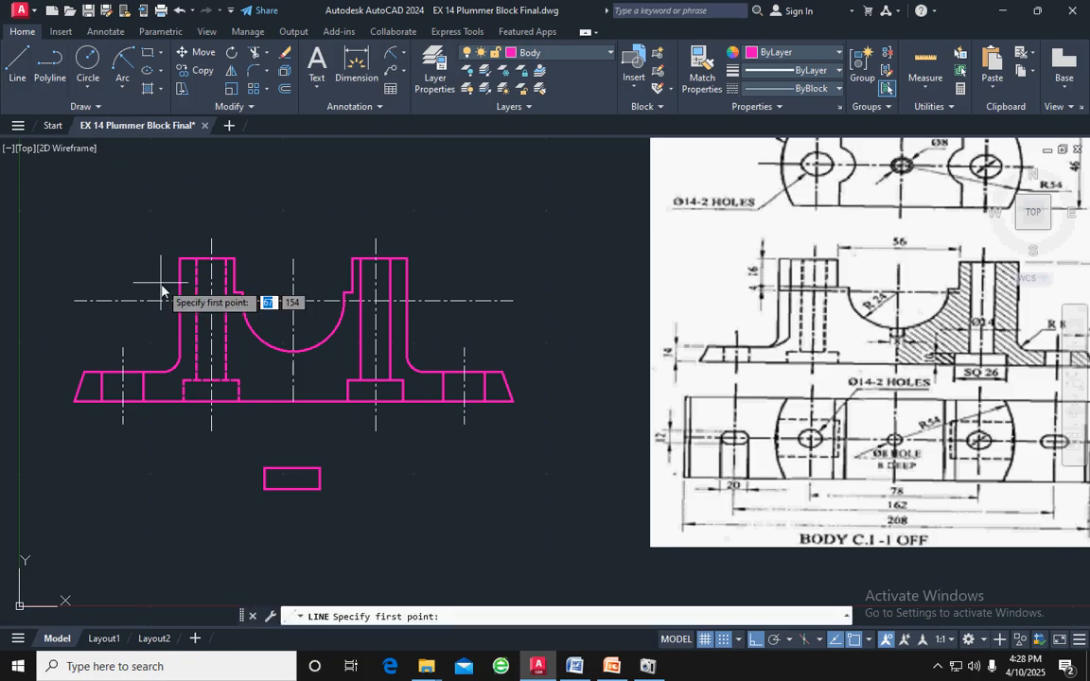
click(381, 463)
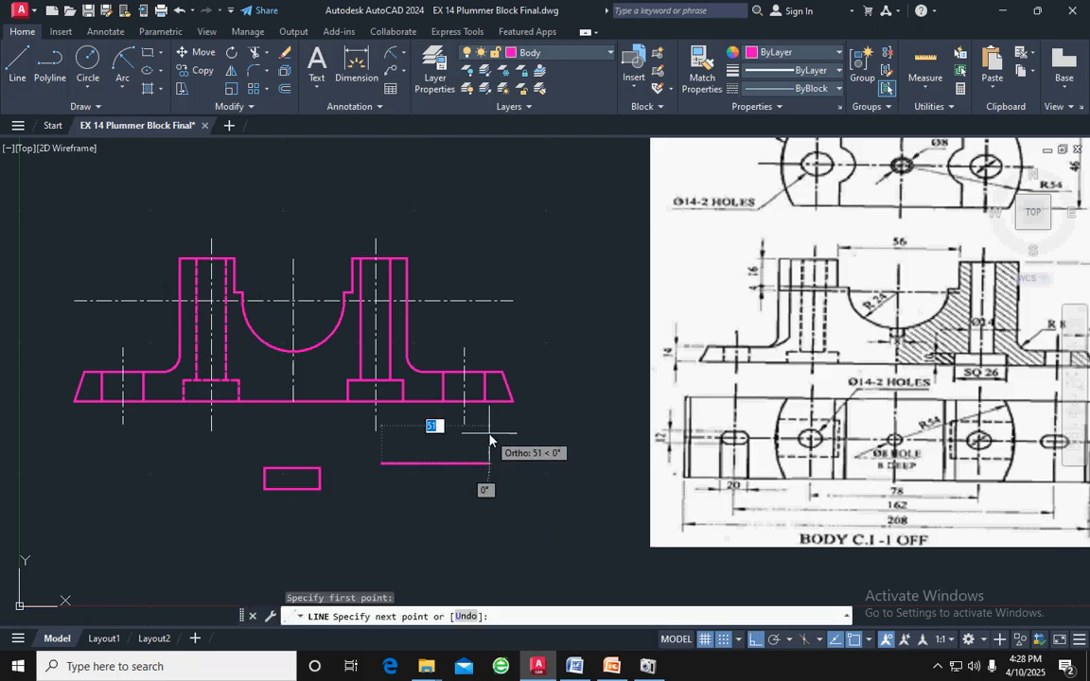
text(8)
key(Return)
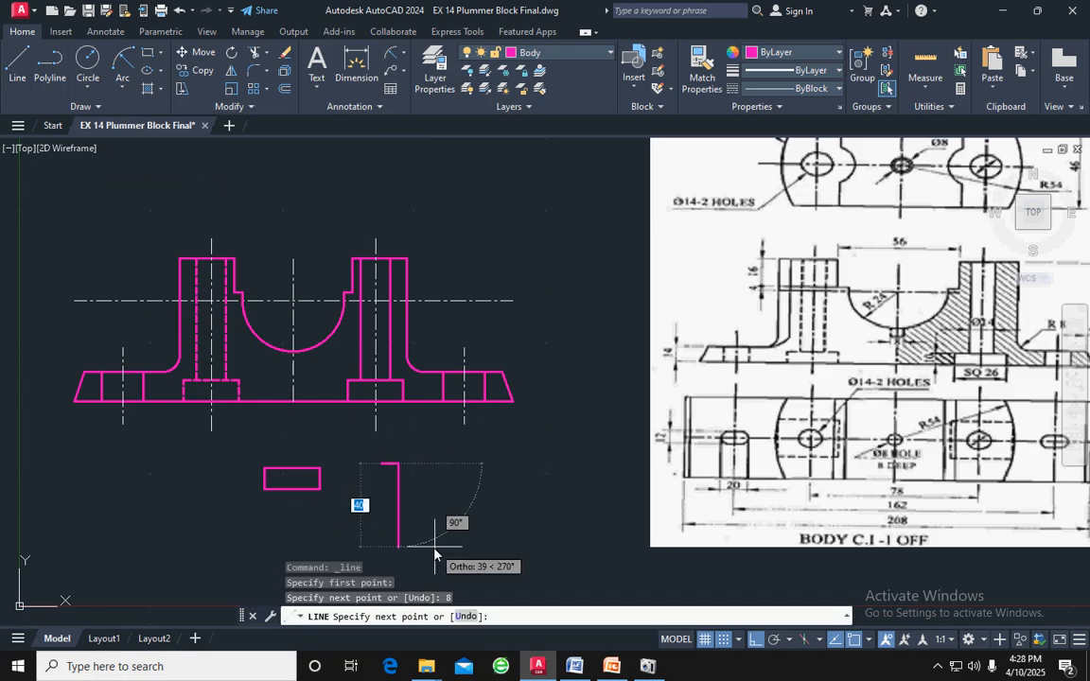
text(8)
key(Return)
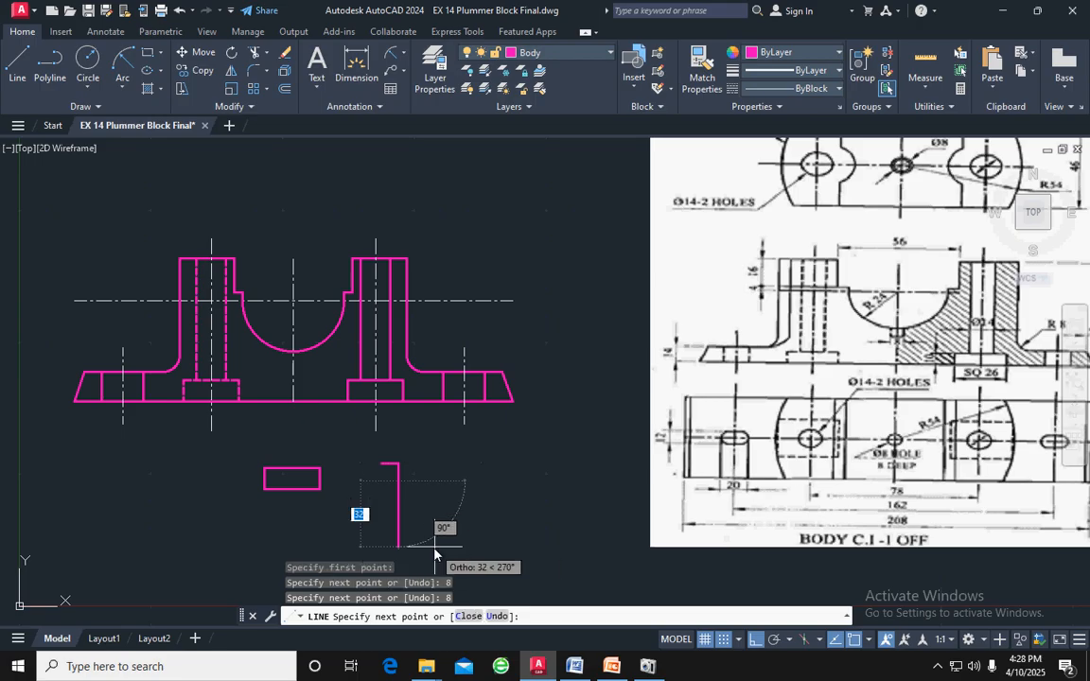
text(8)
key(Return)
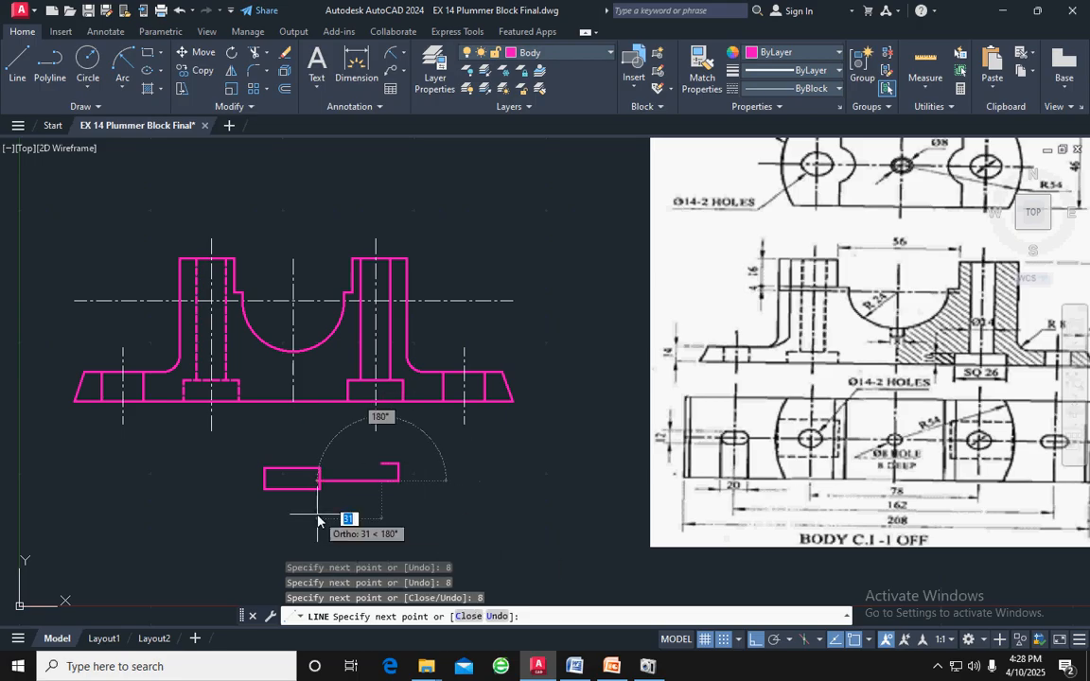
text(8)
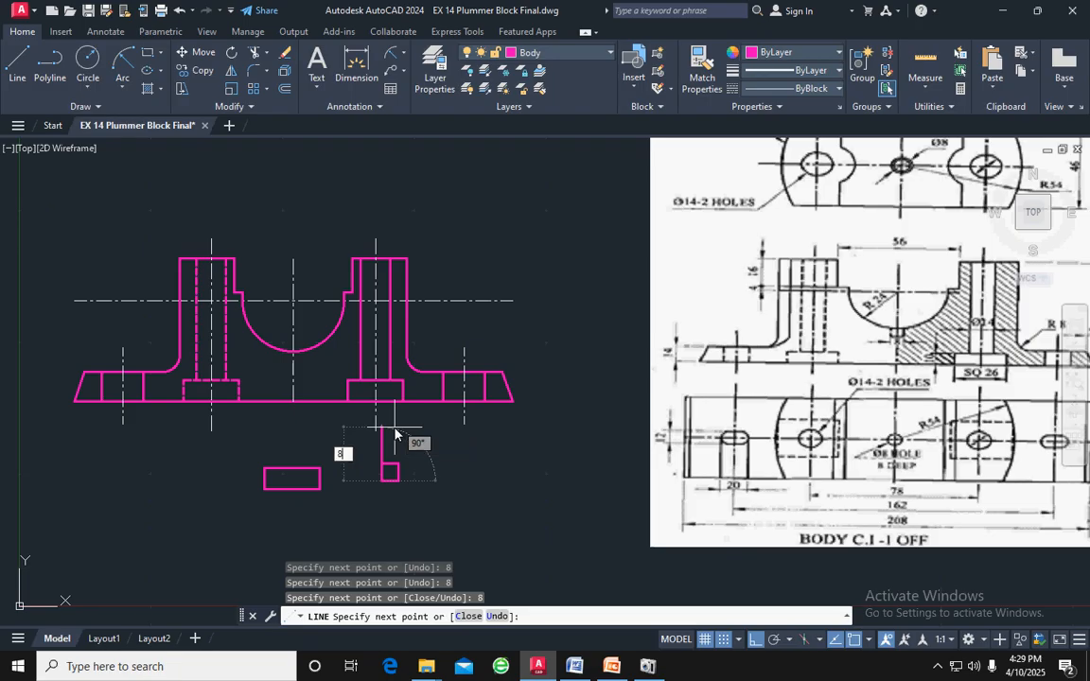
key(Return)
key(Return)
Move the 8 by 8 square by its upper edge's midpoint to the bearing arc's lowest point, with ortho off
scroll(404, 484, up, 4)
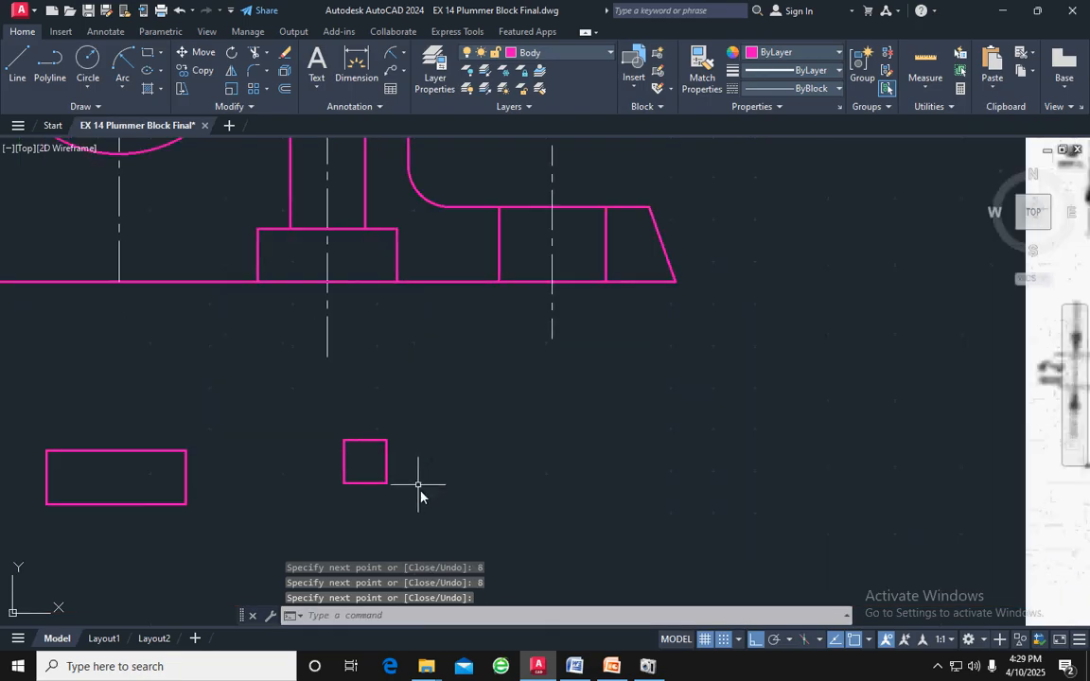
mouse_move(392, 506)
mouse_down()
mouse_move(350, 408)
mouse_move(303, 440)
mouse_up()
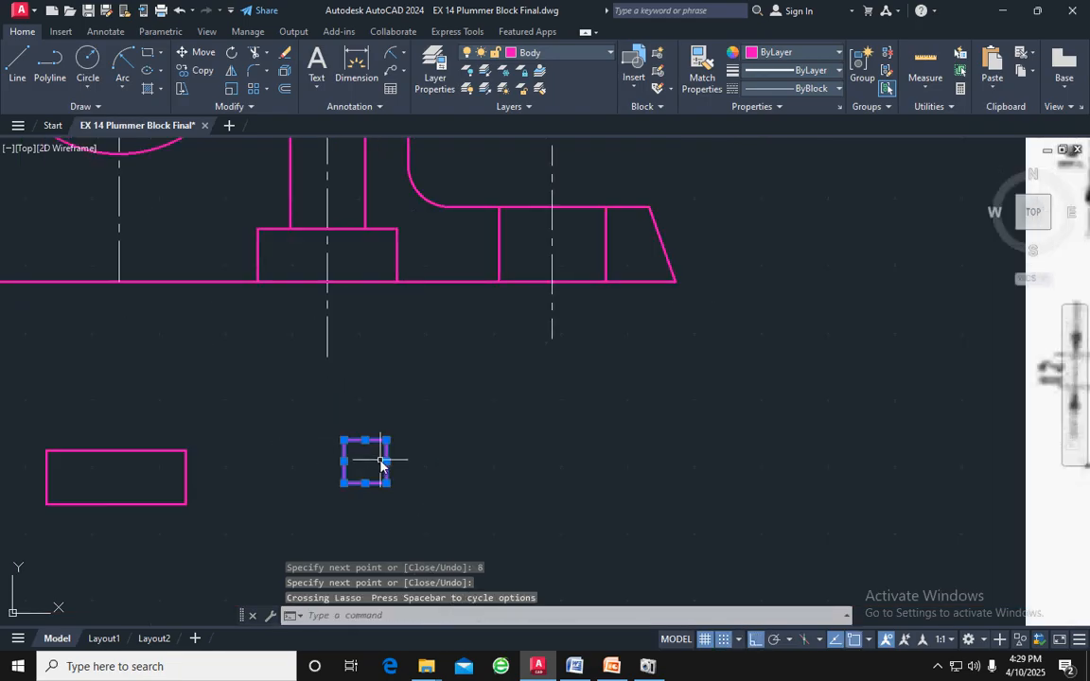
key(Return)
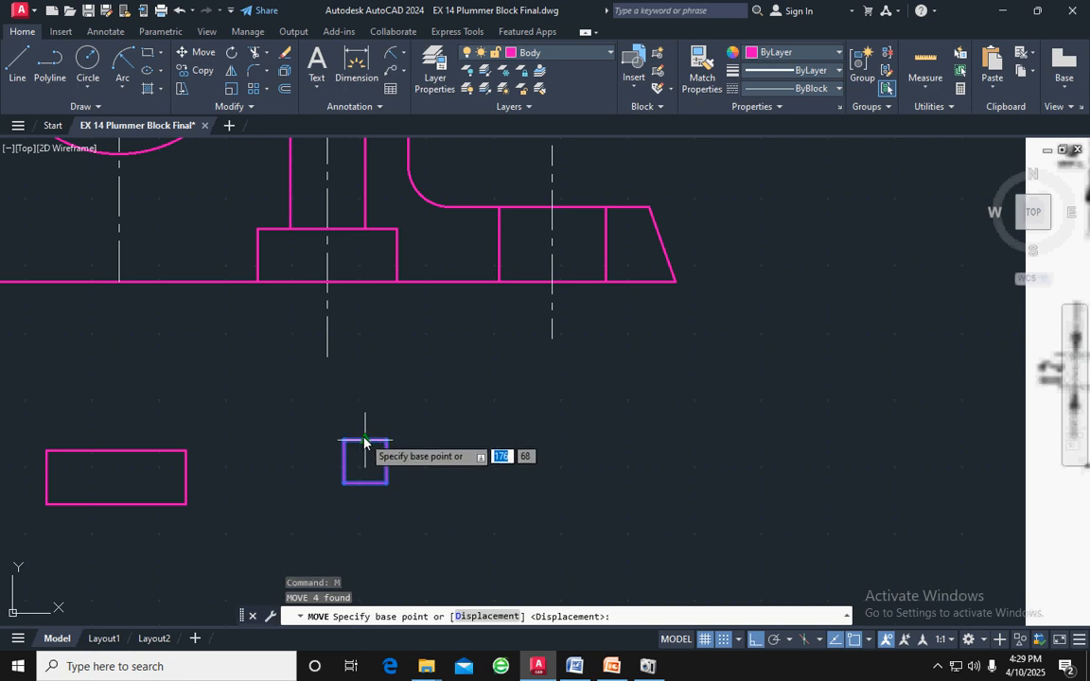
click(365, 440)
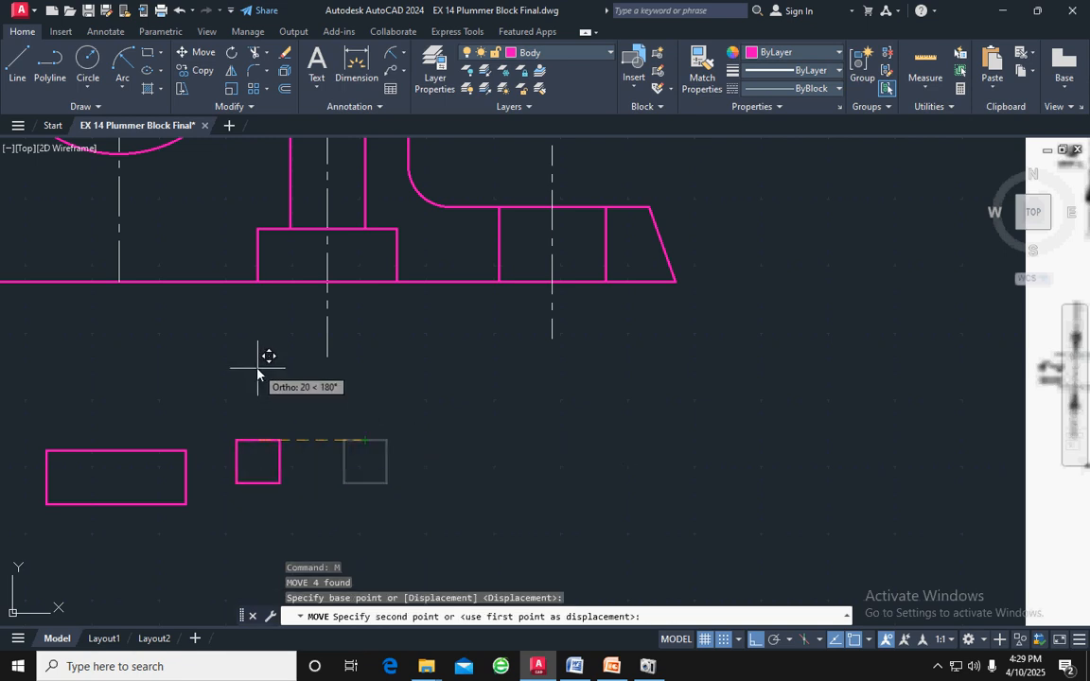
key(F8)
scroll(244, 317, down, 2)
scroll(173, 243, up, 4)
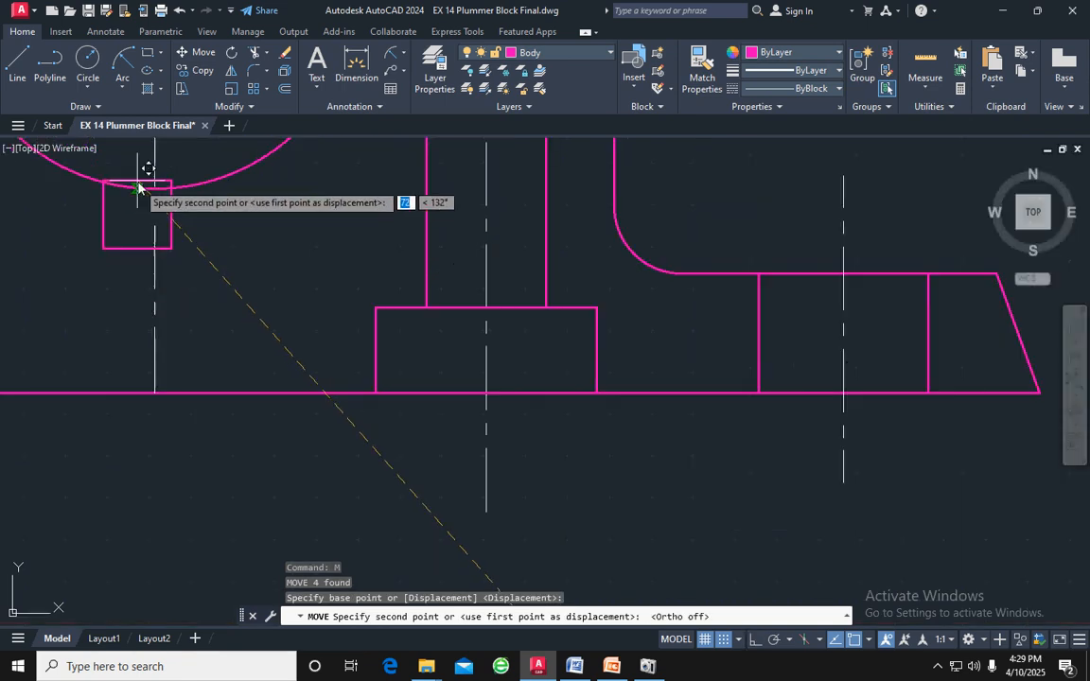
key(Escape)
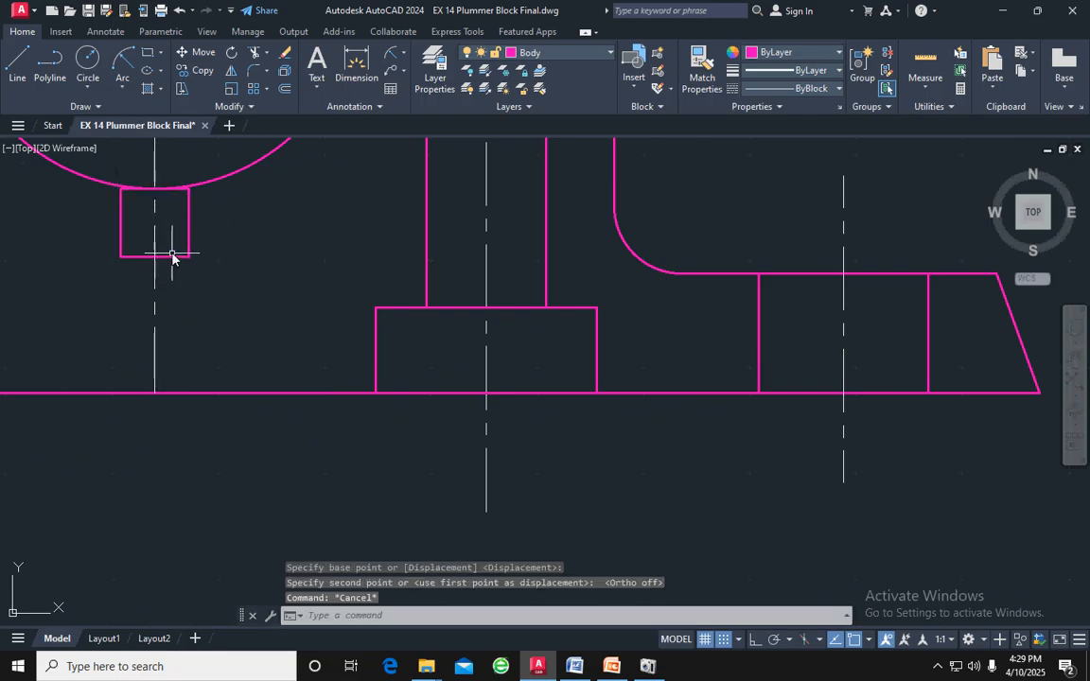
Extend both vertical sides of the small square up to the bearing arc
scroll(170, 248, up, 8)
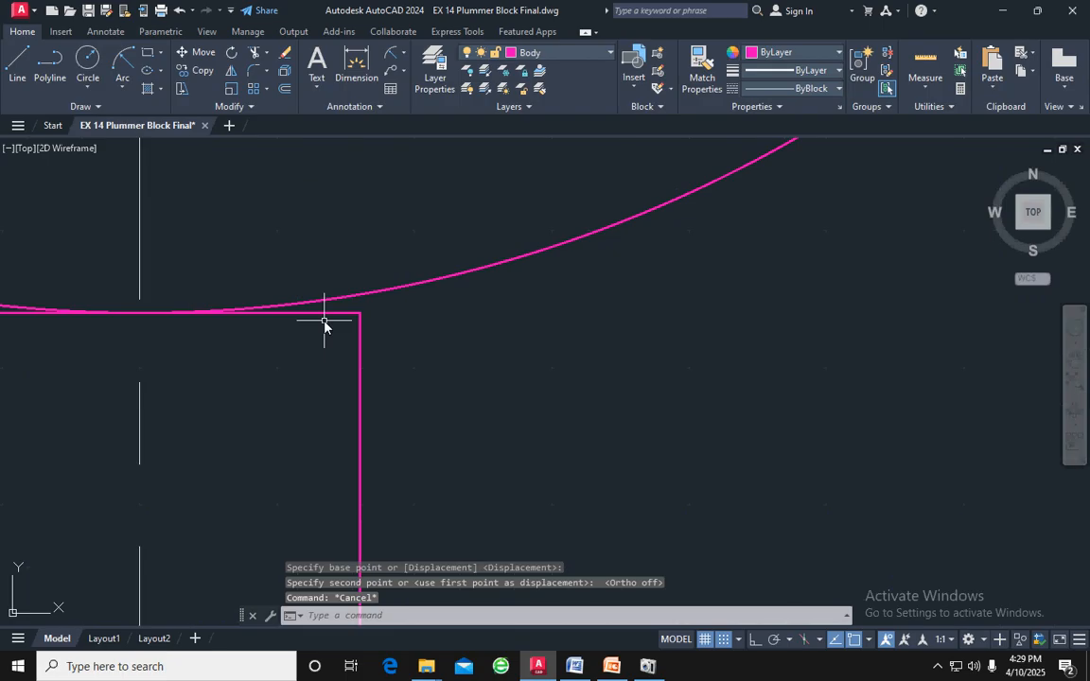
text(ex)
key(Return)
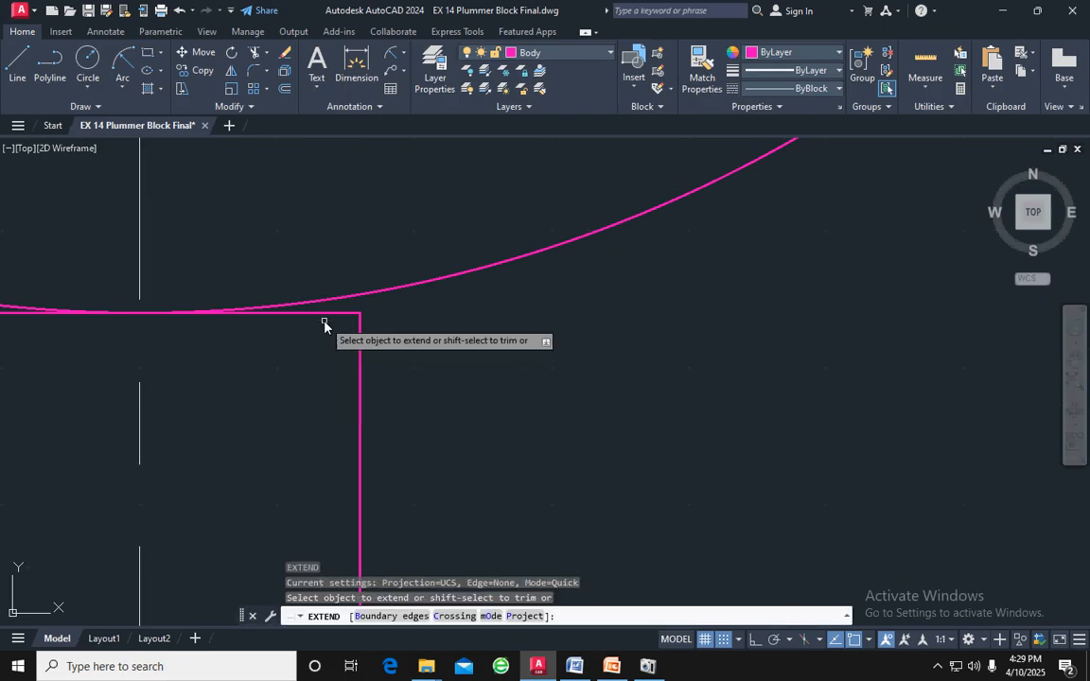
click(360, 326)
scroll(362, 330, down, 2)
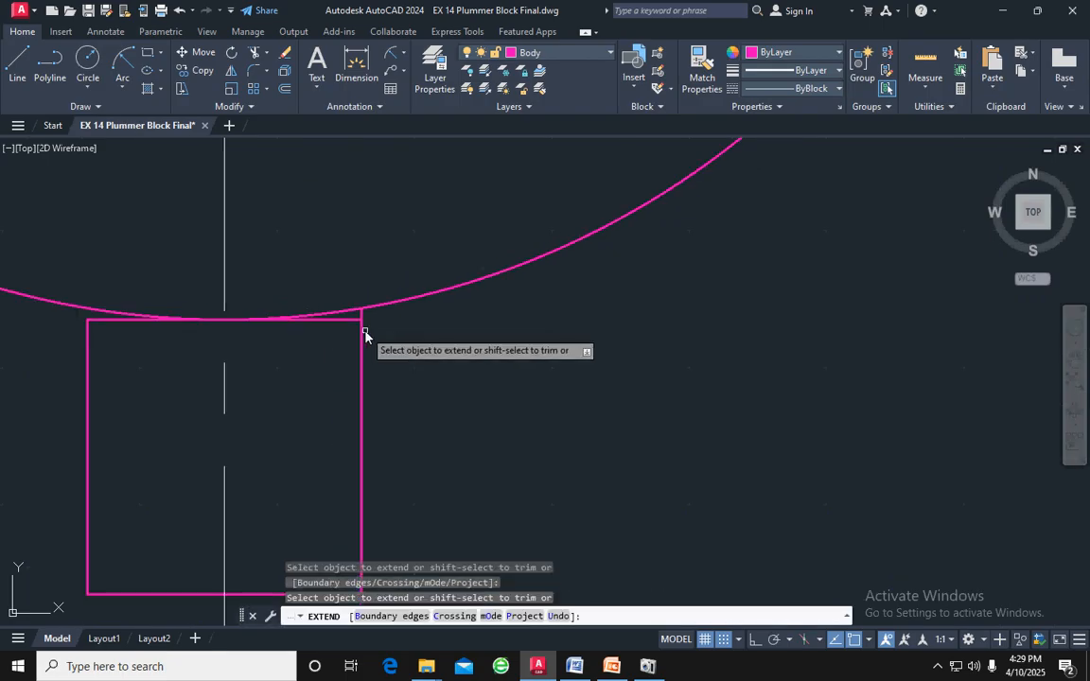
click(88, 356)
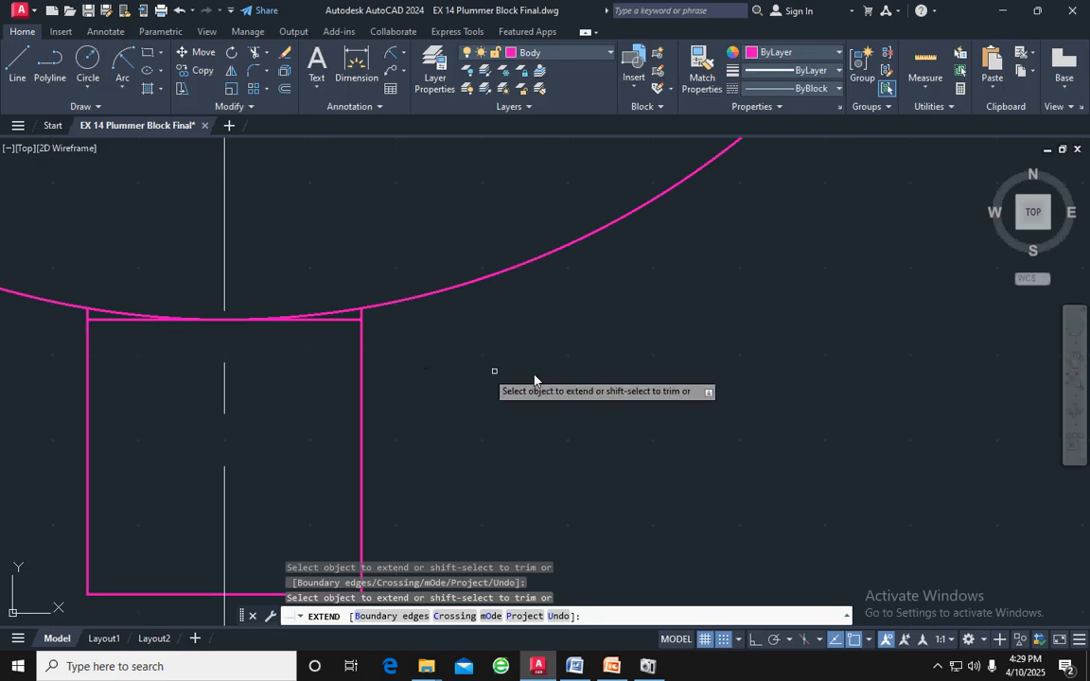
key(Escape)
scroll(584, 376, down, 3)
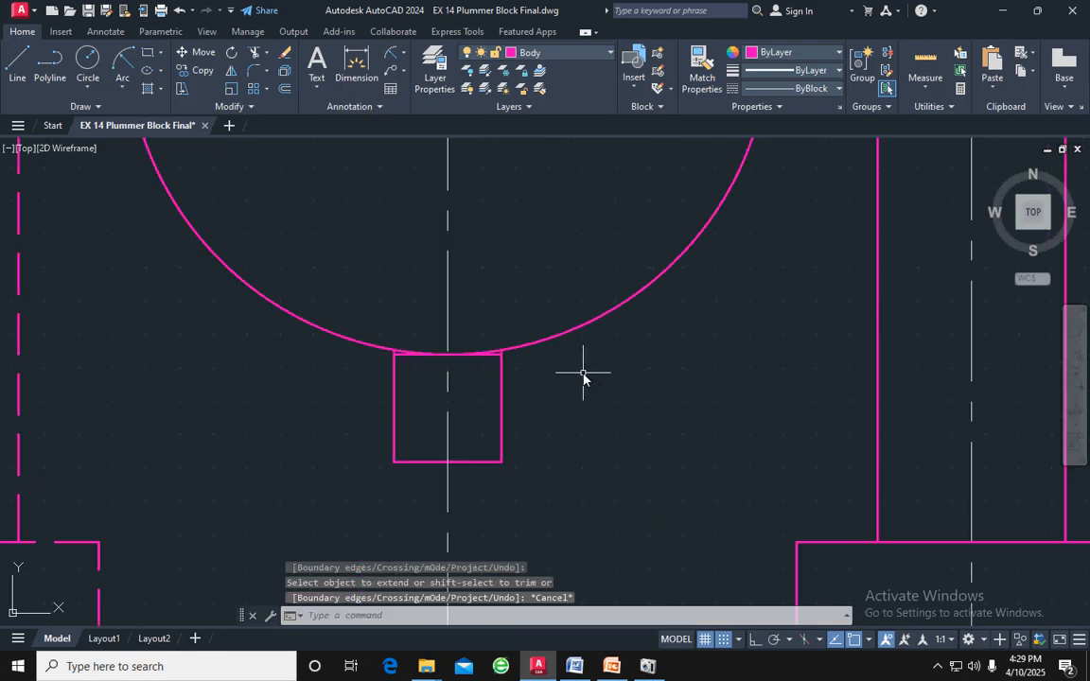
Hatch the regions of the body's sectioned right half with the ANSI31 pattern, leaving the hole areas unhatched
scroll(584, 376, down, 6)
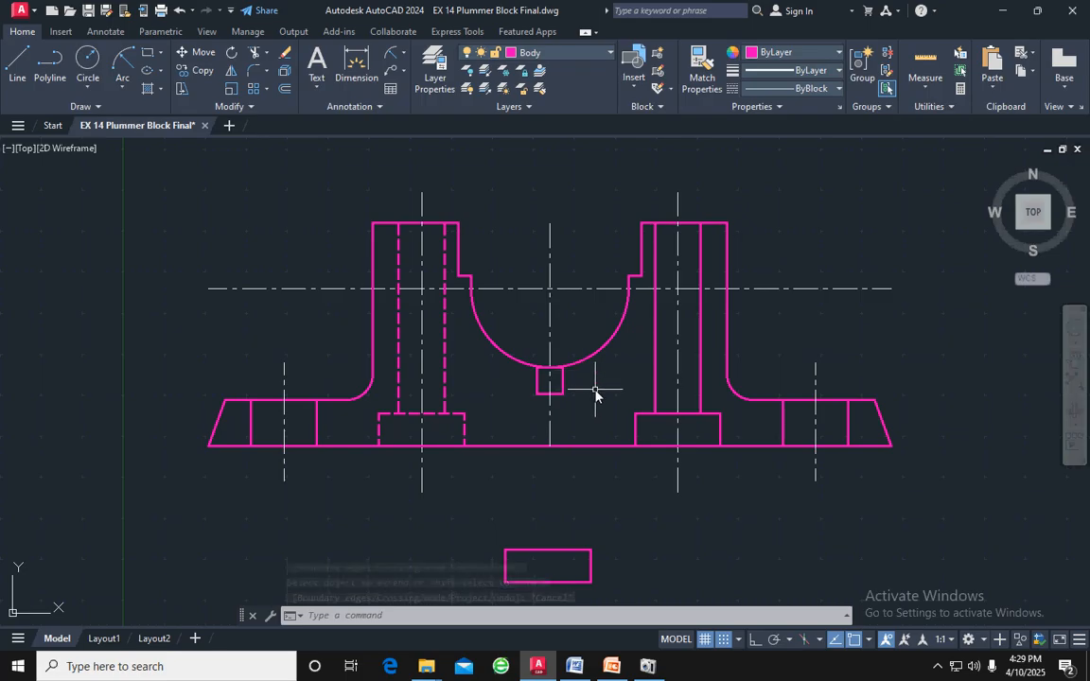
middle_drag(596, 391, 483, 407)
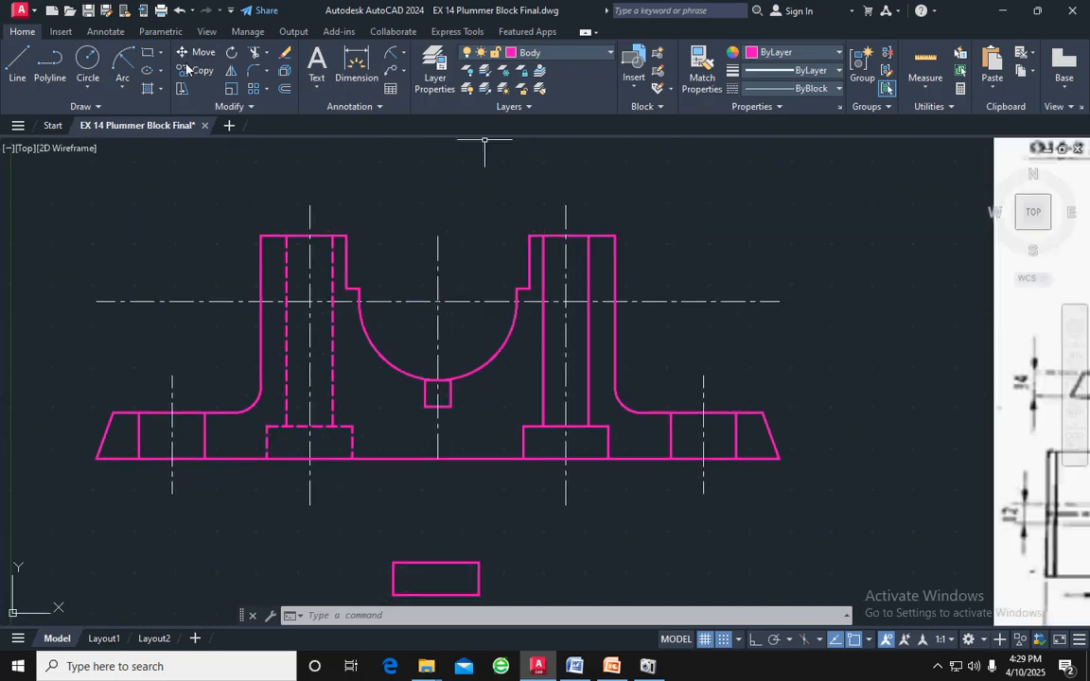
click(148, 89)
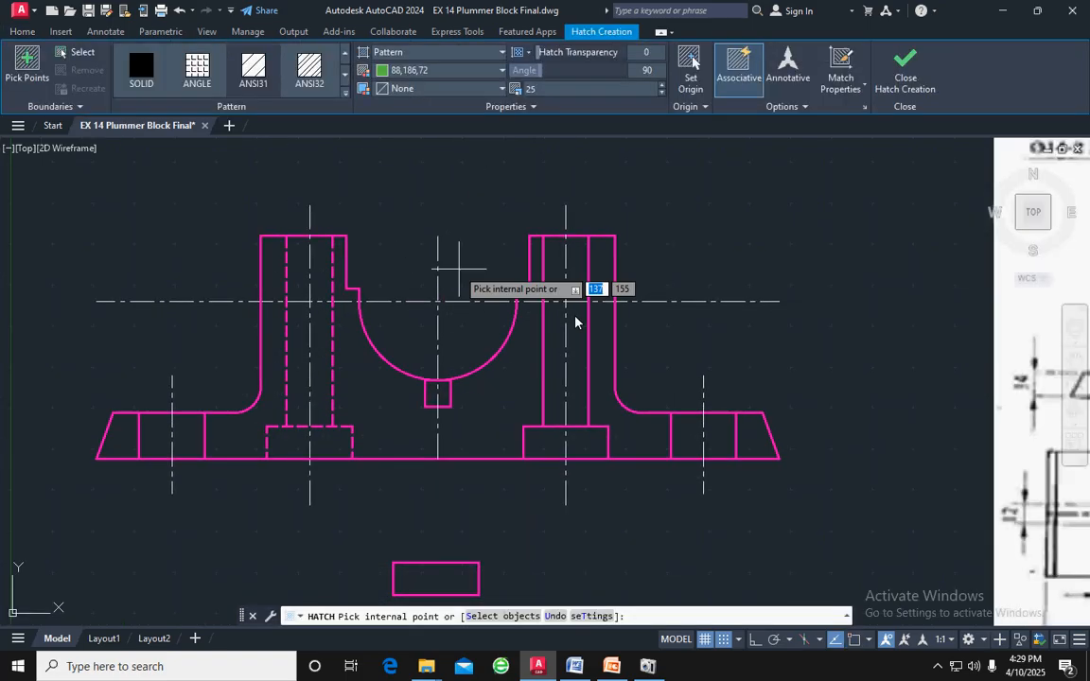
click(531, 255)
click(521, 359)
click(600, 274)
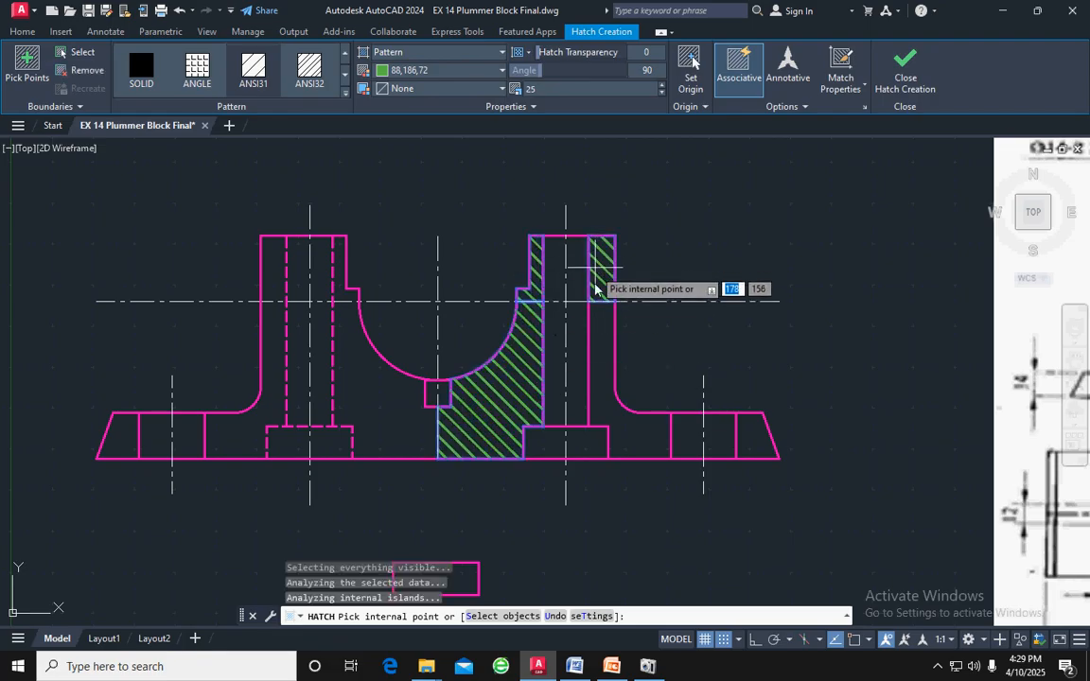
click(600, 356)
click(759, 446)
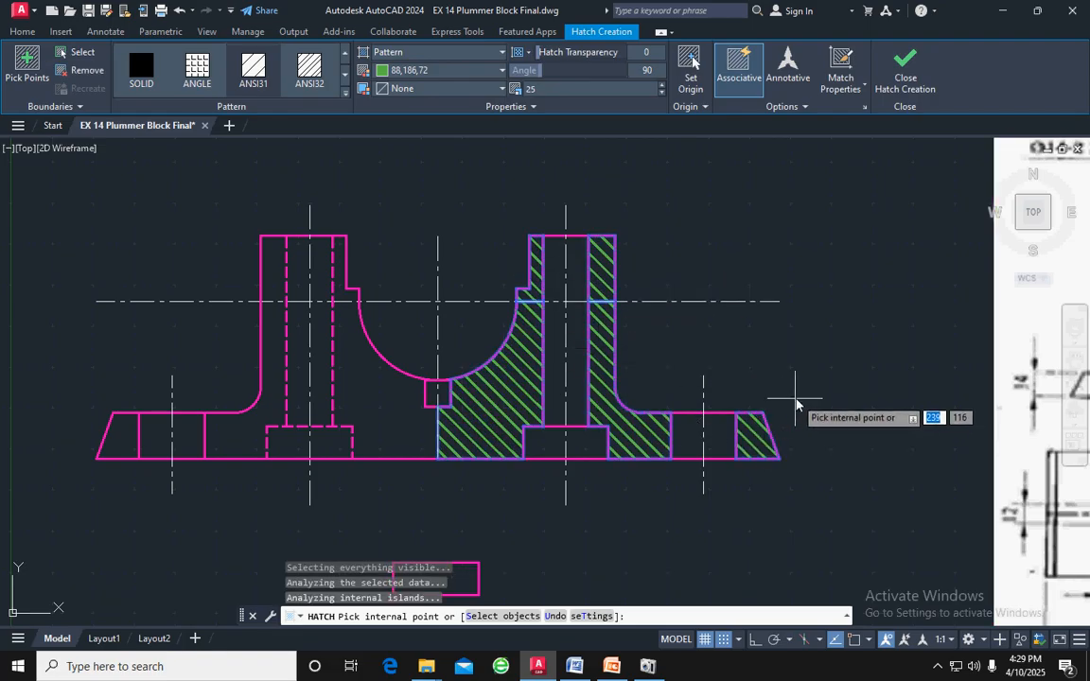
scroll(793, 400, down, 2)
middle_drag(836, 420, 441, 367)
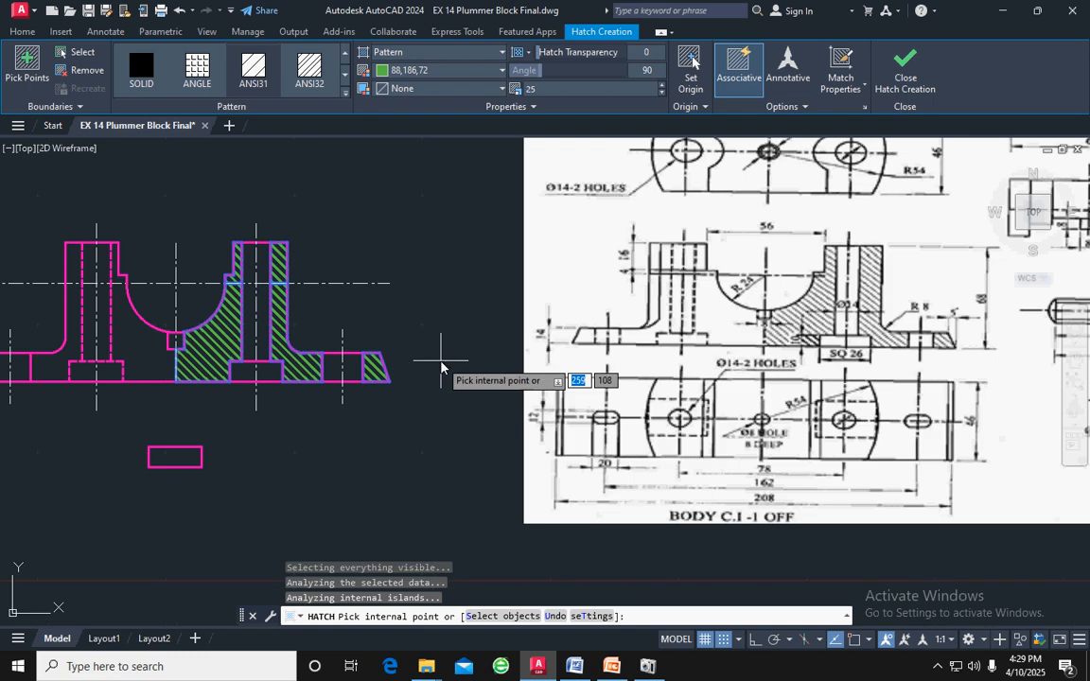
click(906, 64)
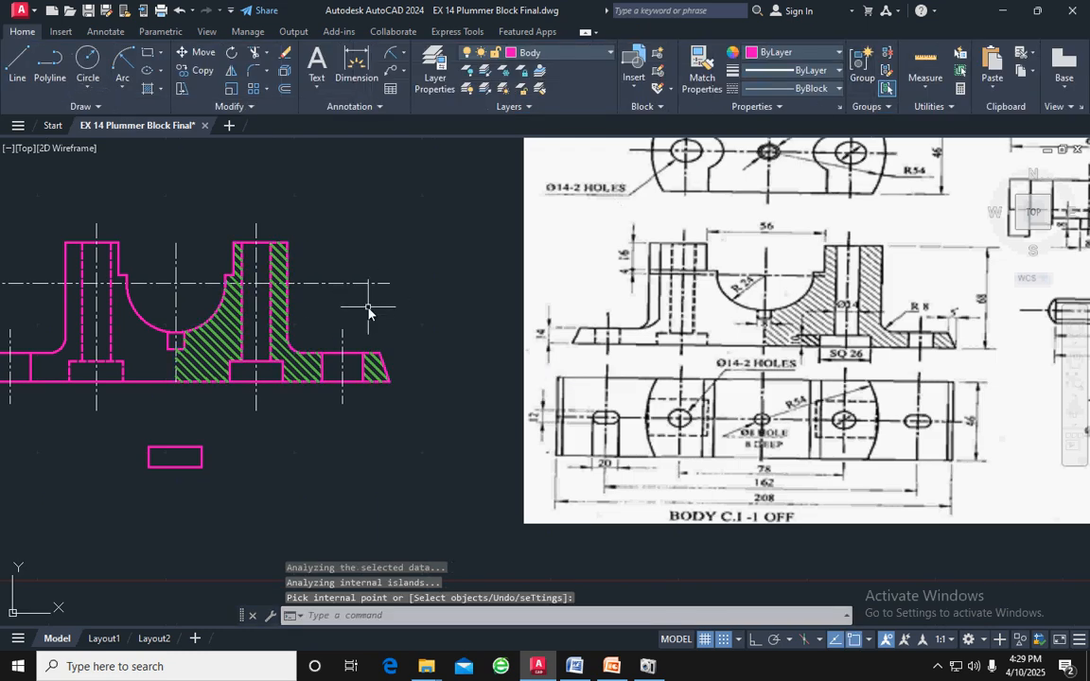
Copy the body's horizontal and middle vertical centre lines straight up into the empty space above the body, with ortho on
scroll(368, 311, down, 2)
middle_drag(368, 307, 474, 336)
scroll(419, 316, up, 2)
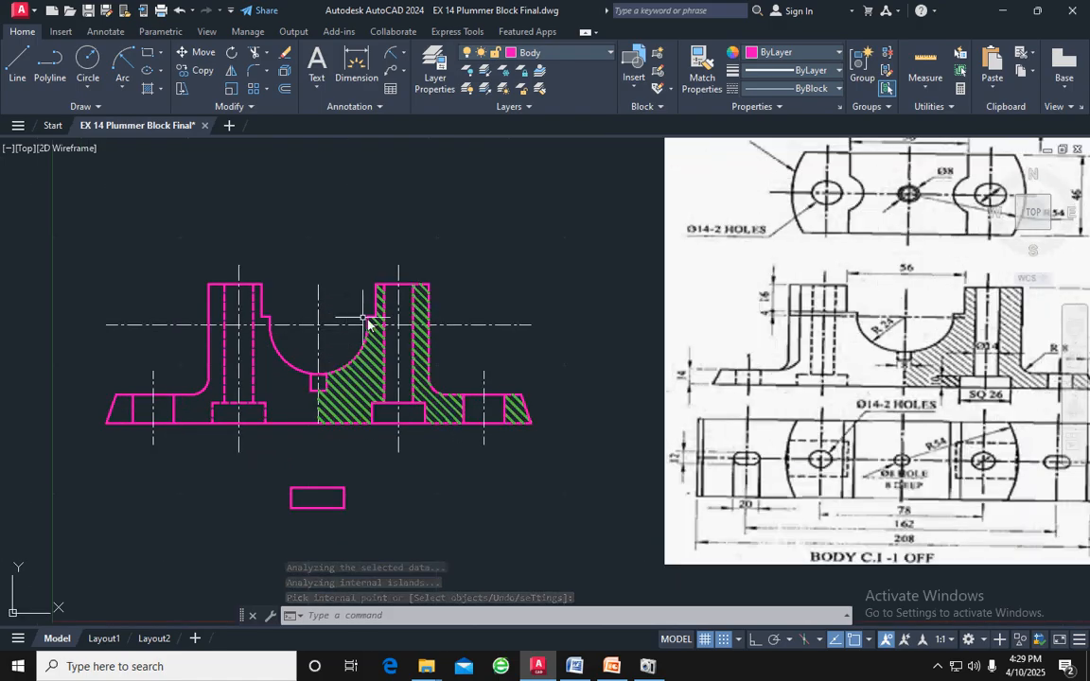
middle_drag(500, 358, 430, 356)
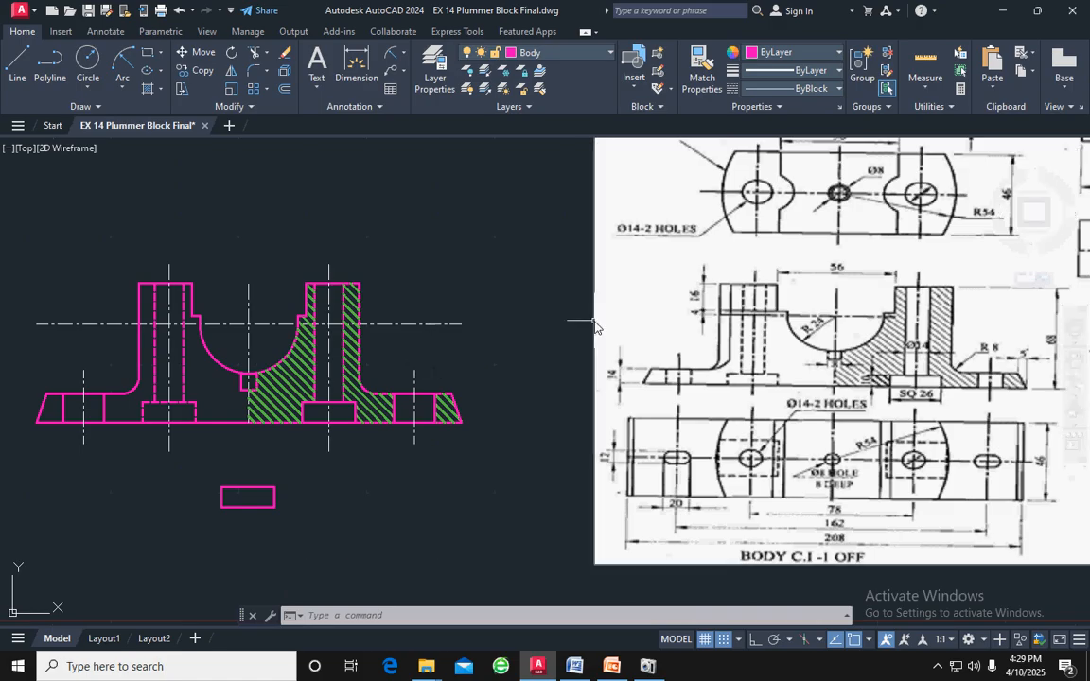
middle_drag(589, 334, 535, 471)
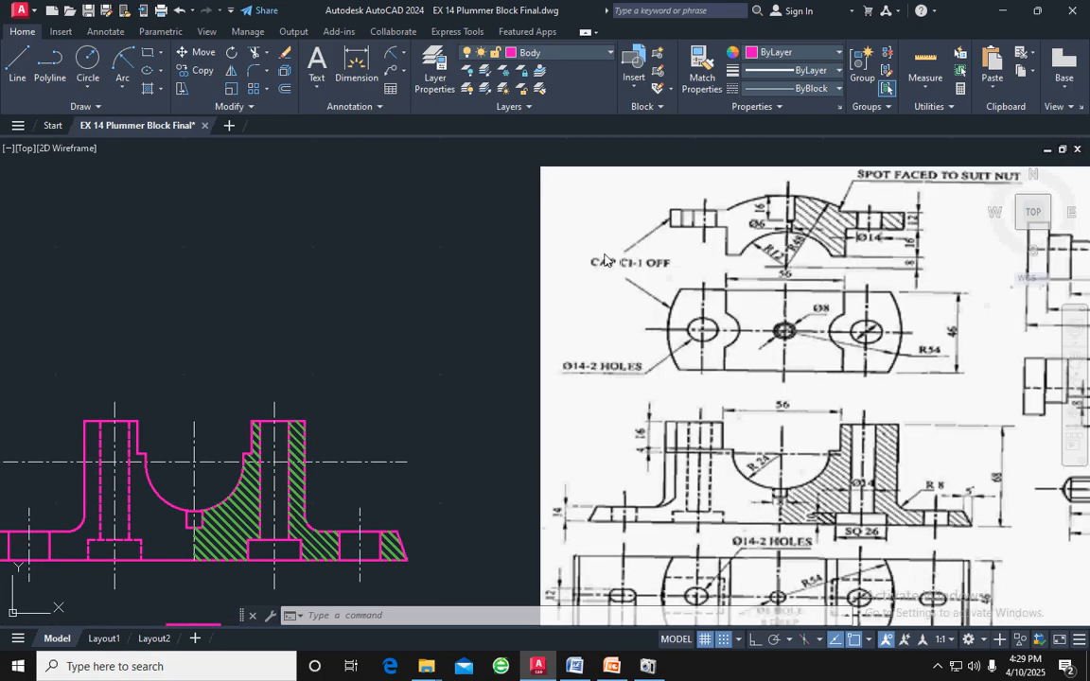
middle_drag(408, 313, 668, 270)
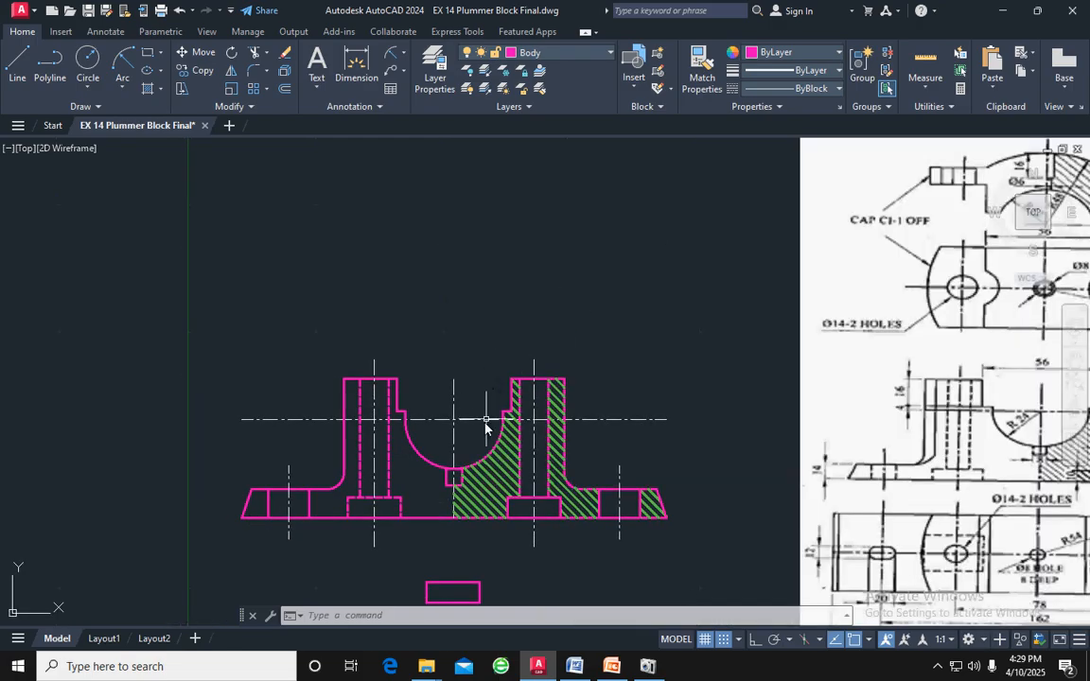
mouse_move(484, 427)
mouse_down()
mouse_move(453, 406)
mouse_move(420, 428)
mouse_move(437, 417)
mouse_up()
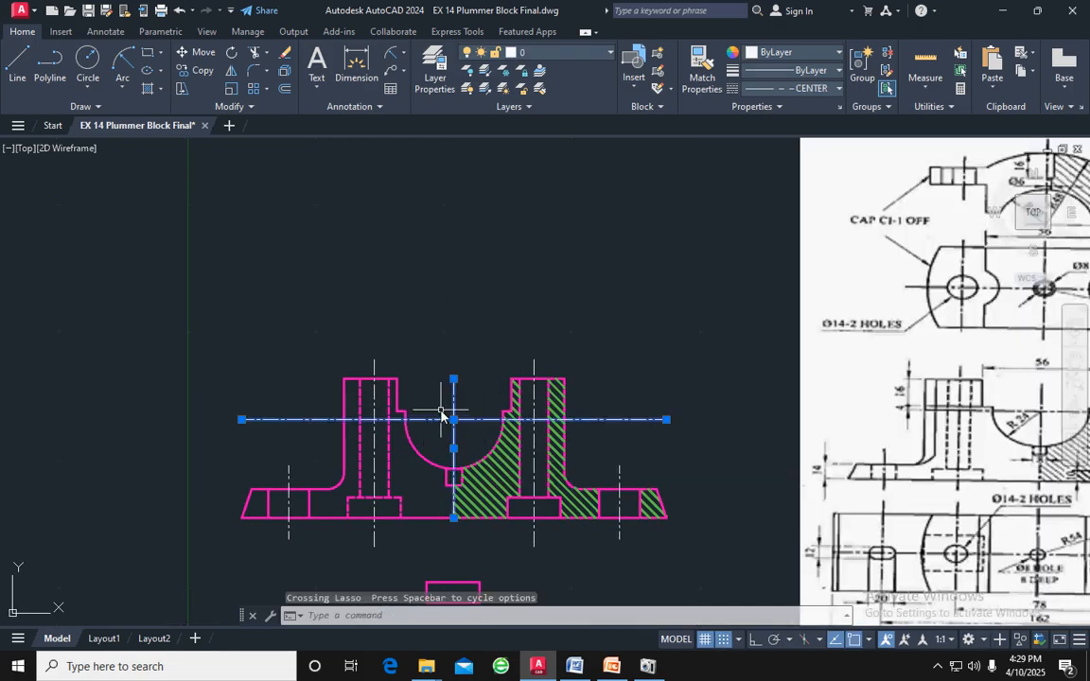
text(o)
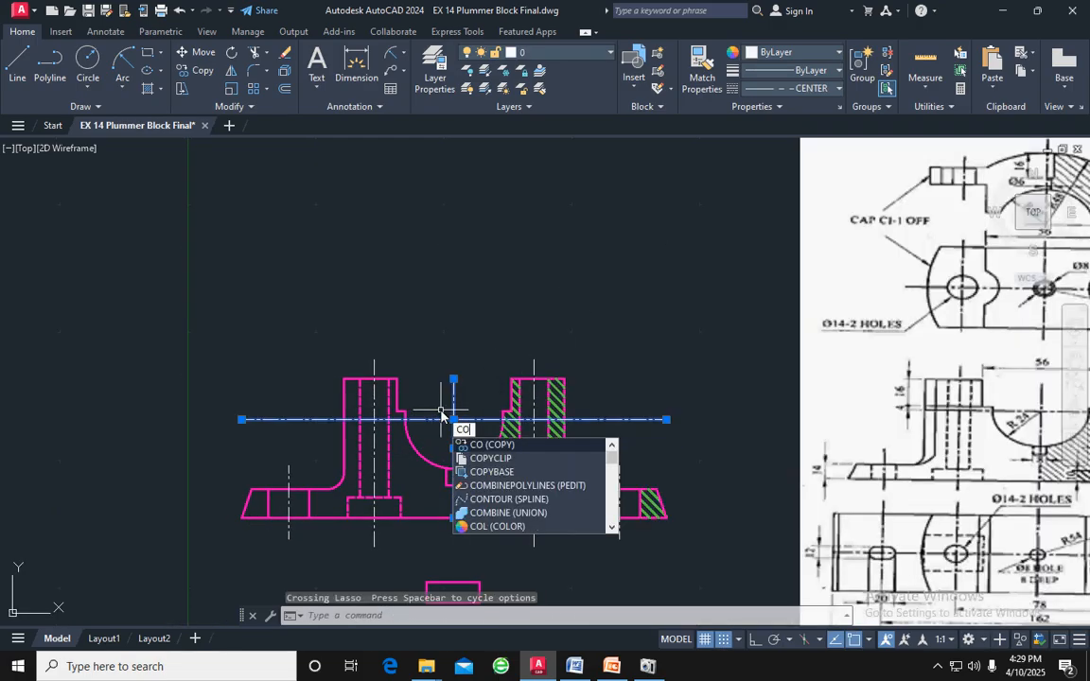
key(Return)
click(454, 379)
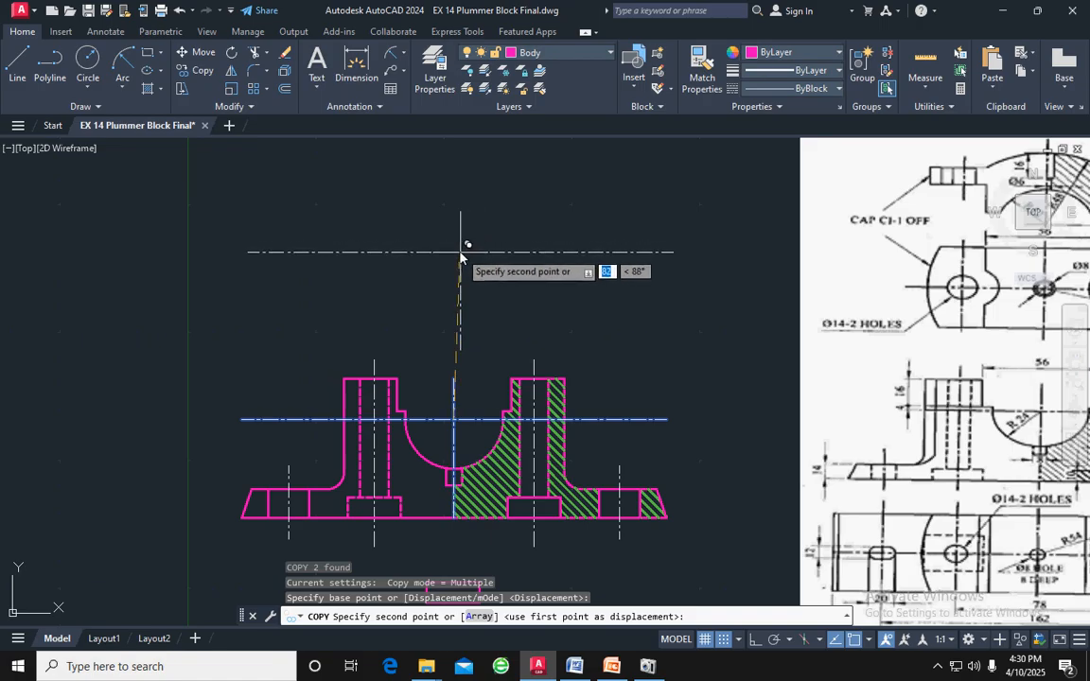
key(F8)
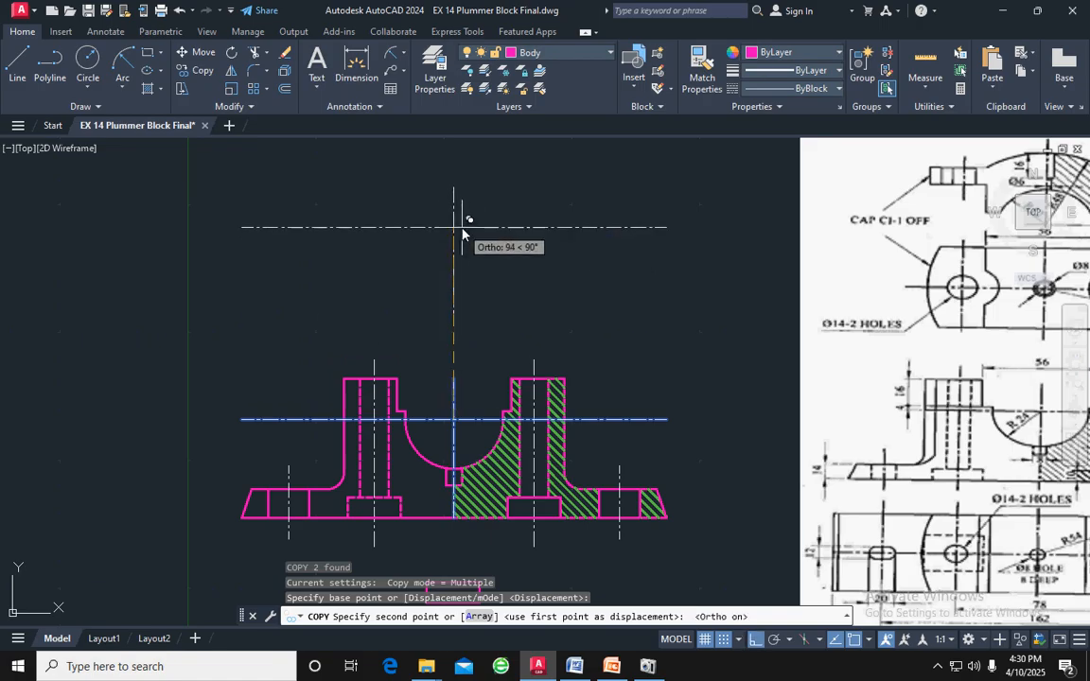
click(463, 251)
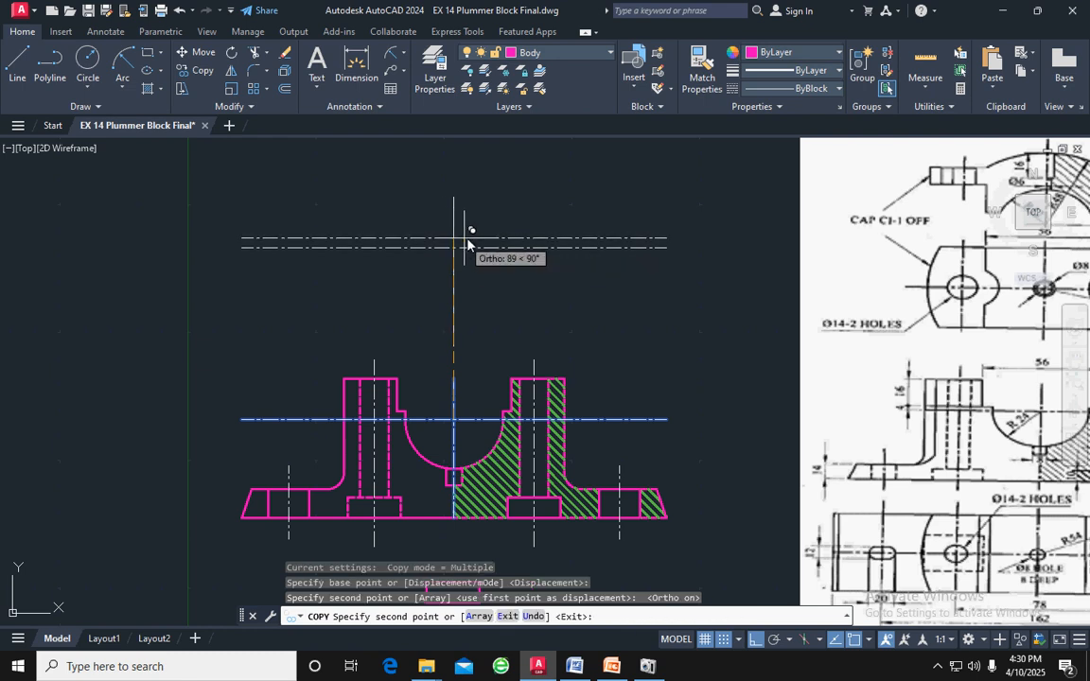
key(Escape)
Stretch the copied vertical centre line's upper end upward so it extends well above the copied horizontal centre line
middle_drag(529, 253, 519, 368)
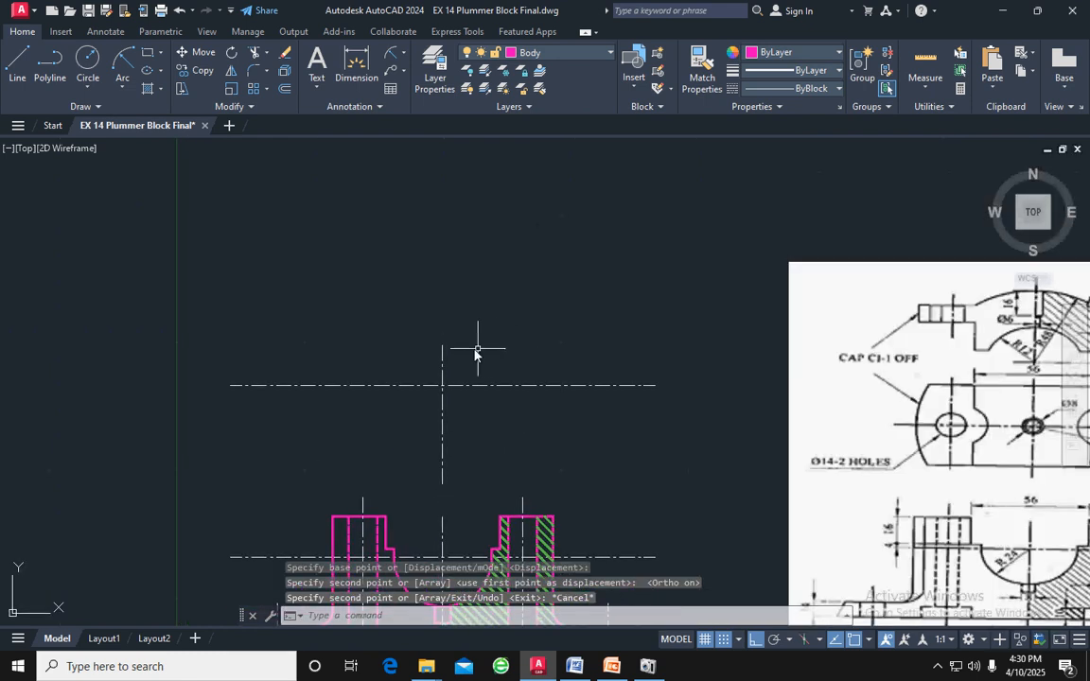
click(443, 355)
click(442, 344)
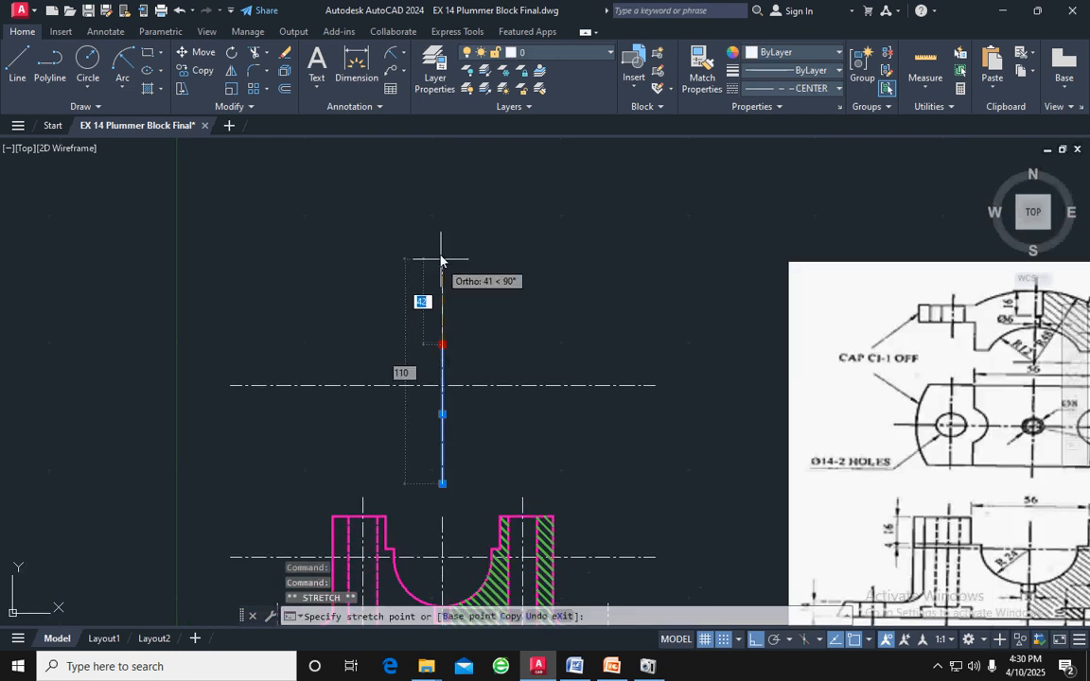
click(446, 224)
key(Escape)
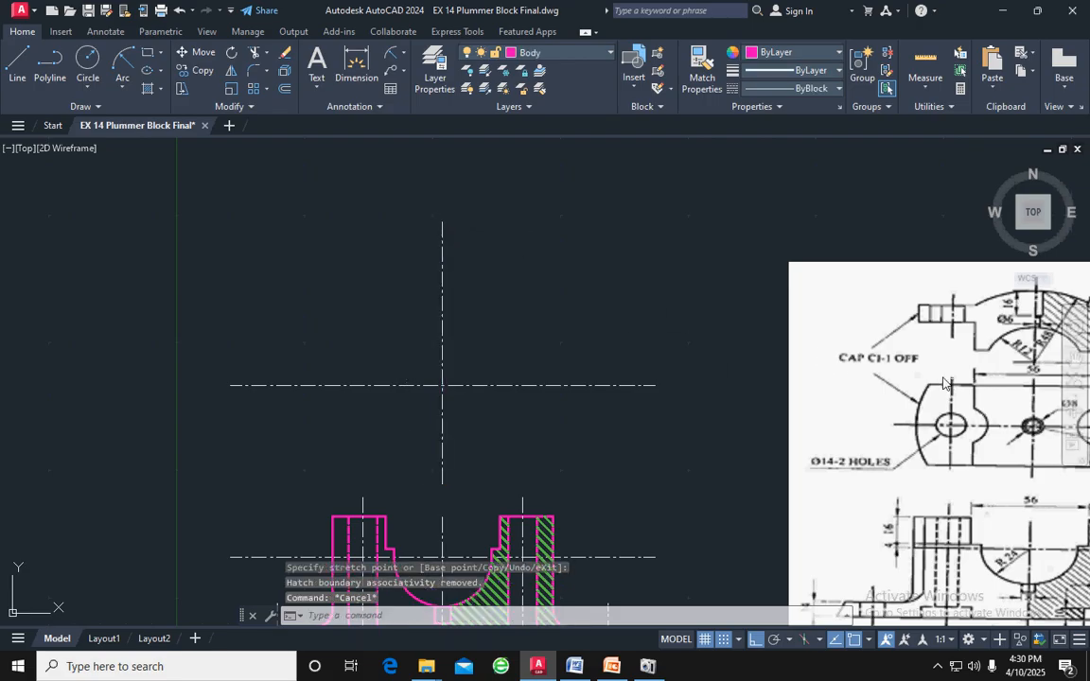
Make the Cap layer current and draw a circle of radius 24 at the intersection of the copied centre lines
middle_drag(930, 377, 787, 337)
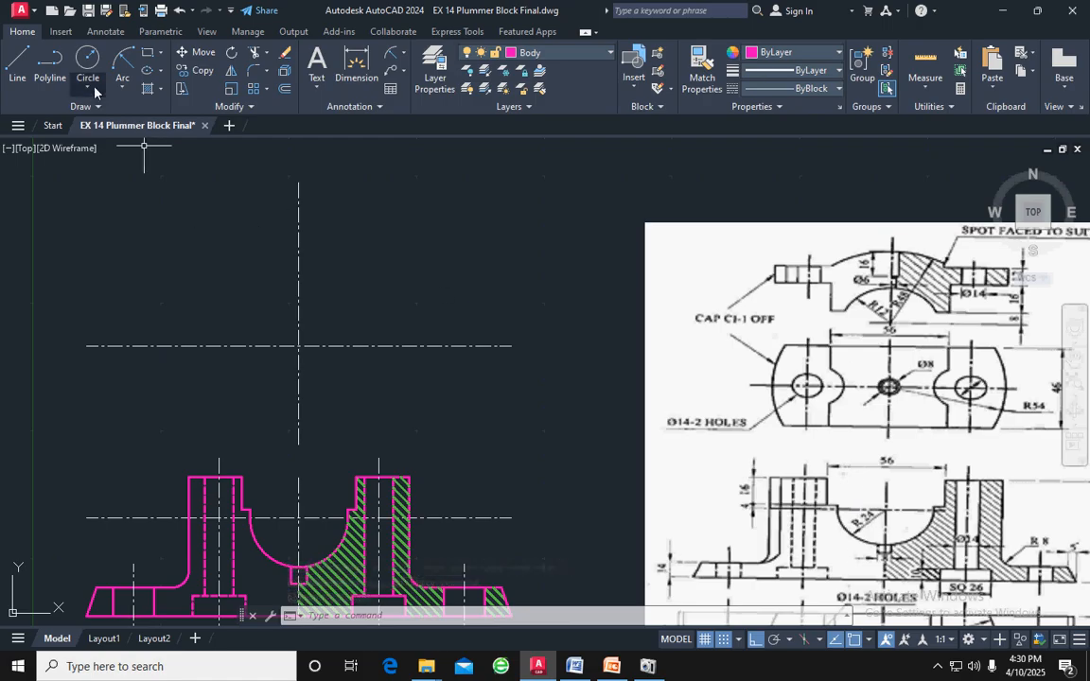
click(604, 54)
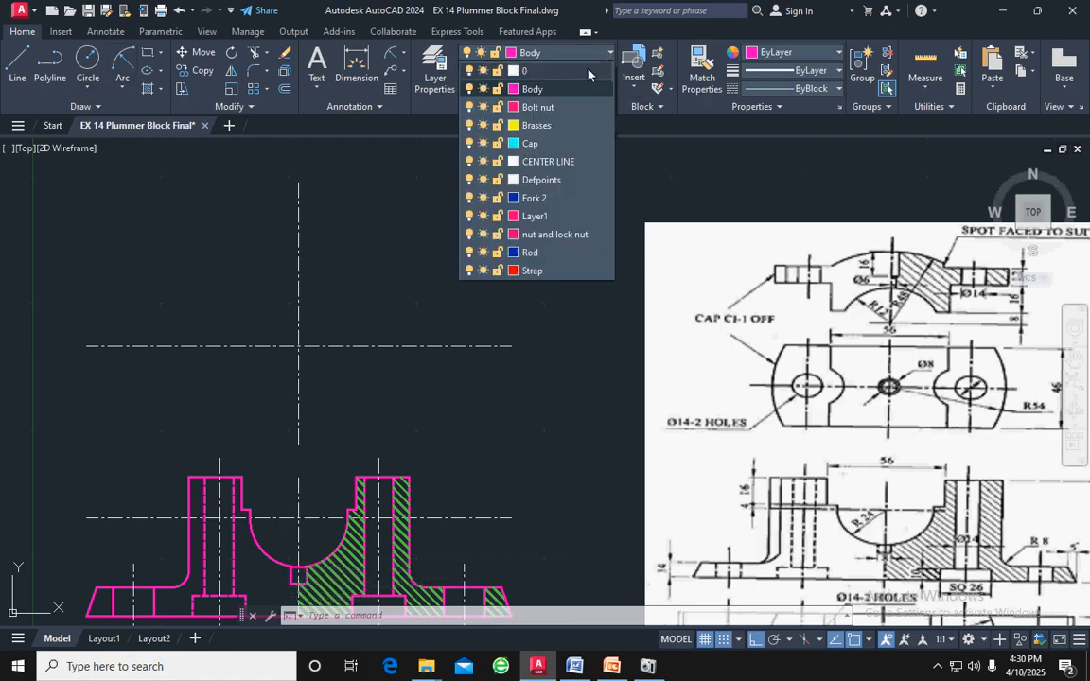
click(536, 144)
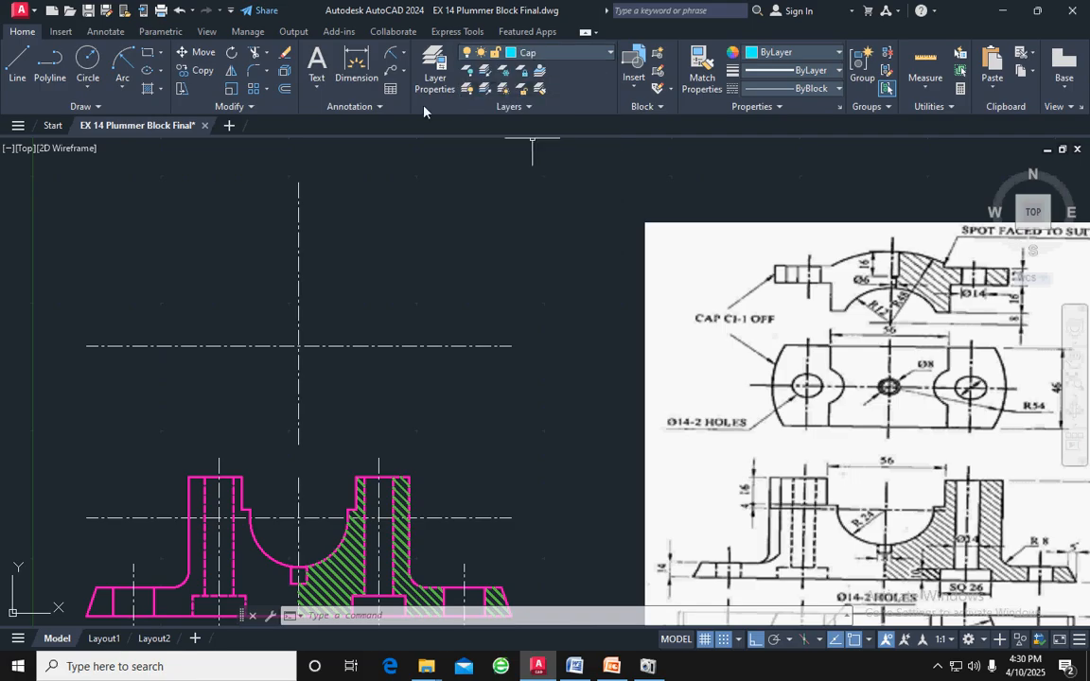
click(95, 64)
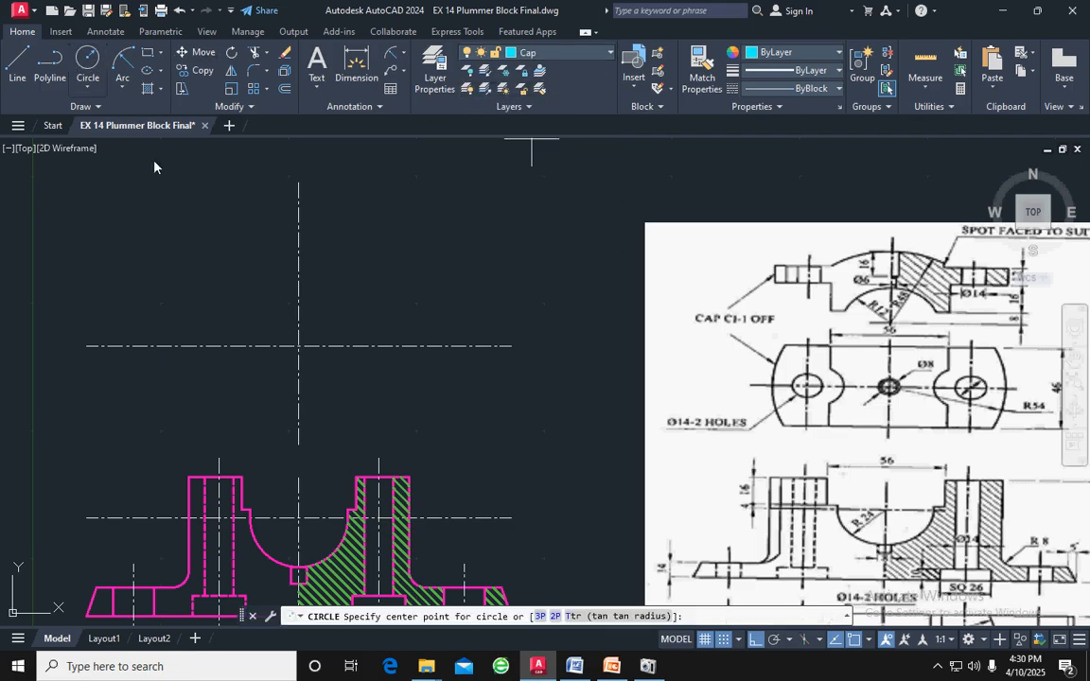
click(299, 346)
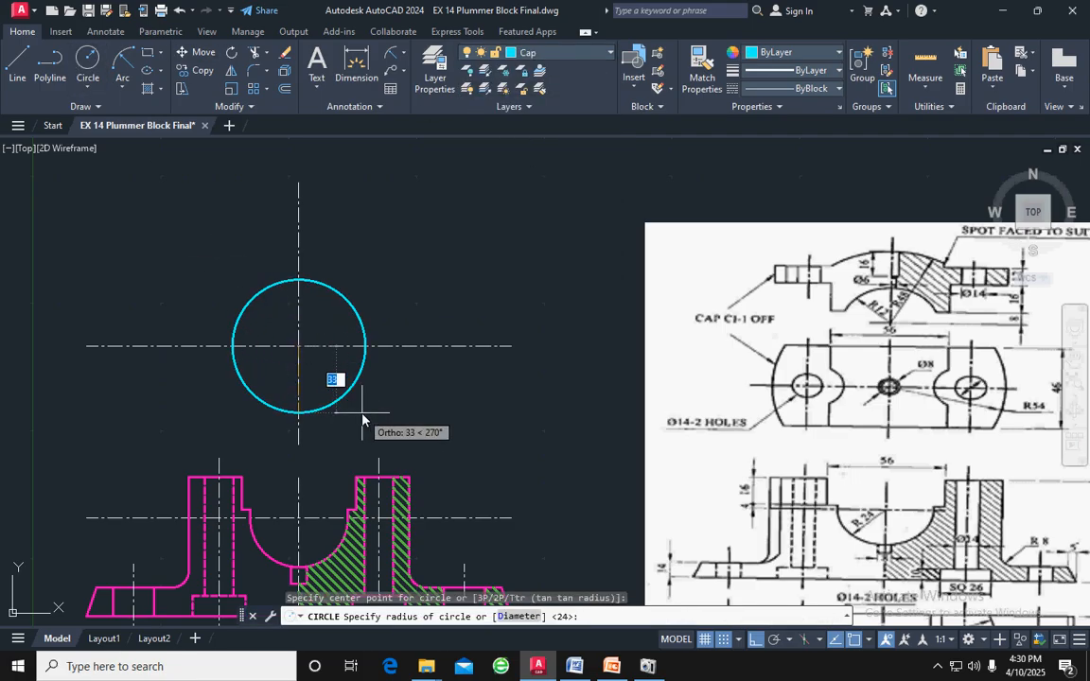
text(24)
key(Return)
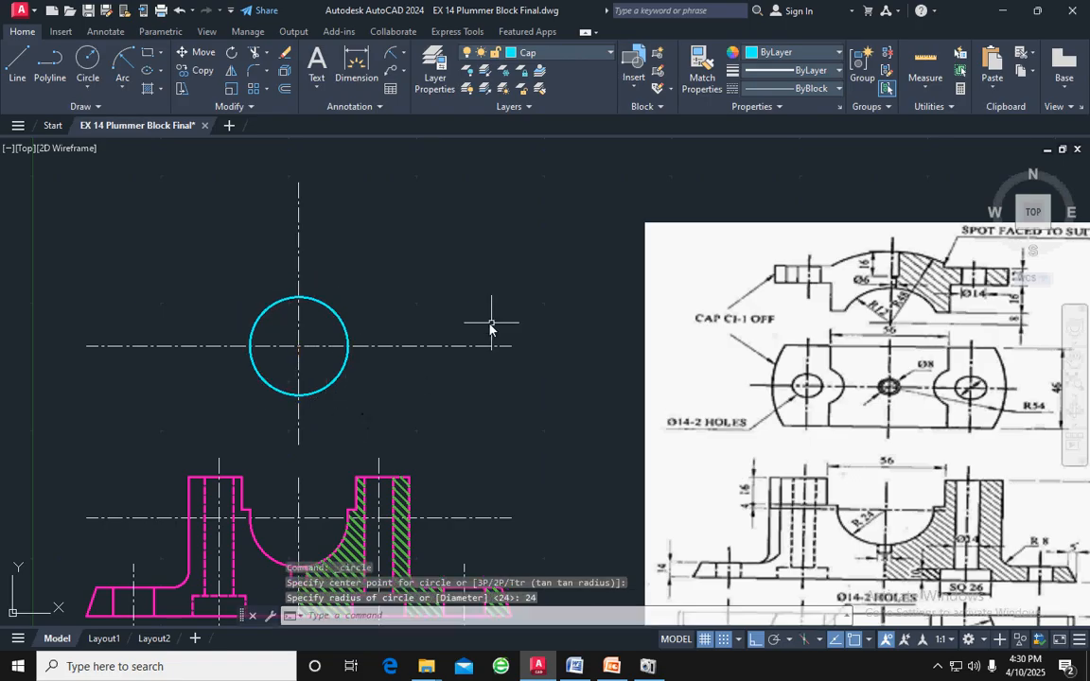
key(Escape)
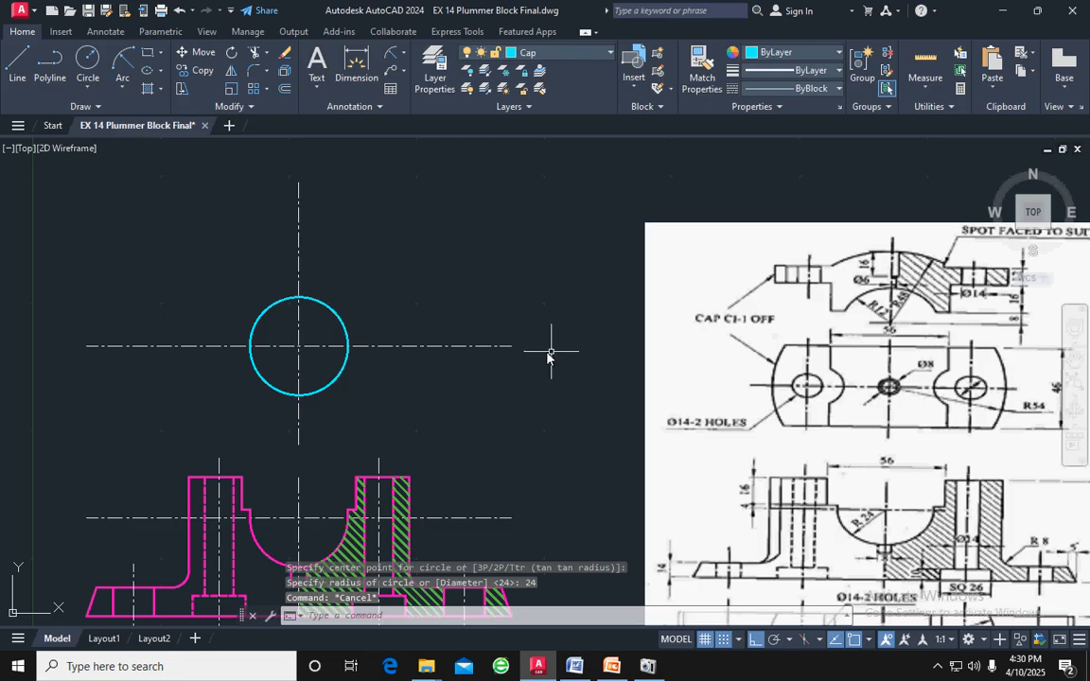
Offset the copied horizontal centre line upward by 8
click(457, 347)
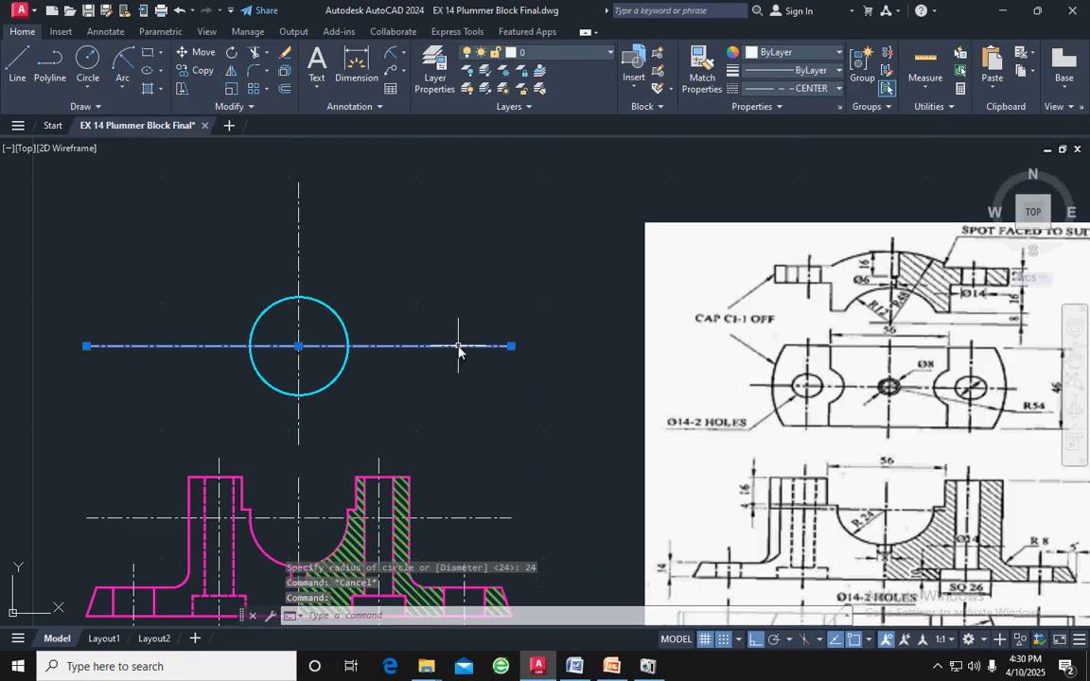
click(283, 90)
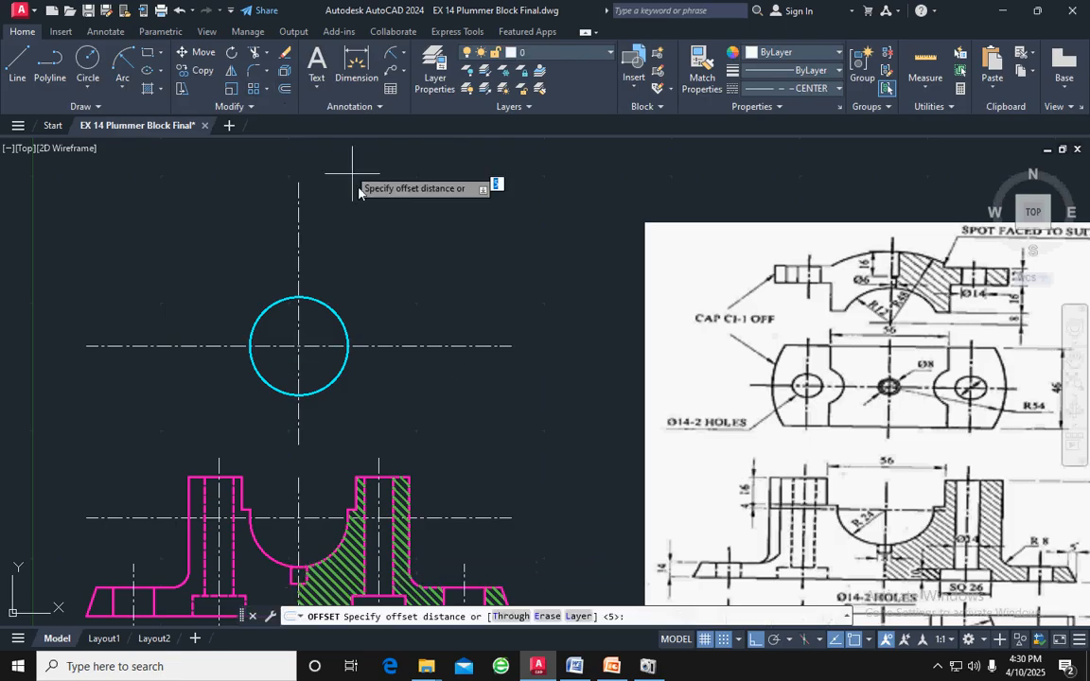
key(Return)
click(426, 346)
click(389, 243)
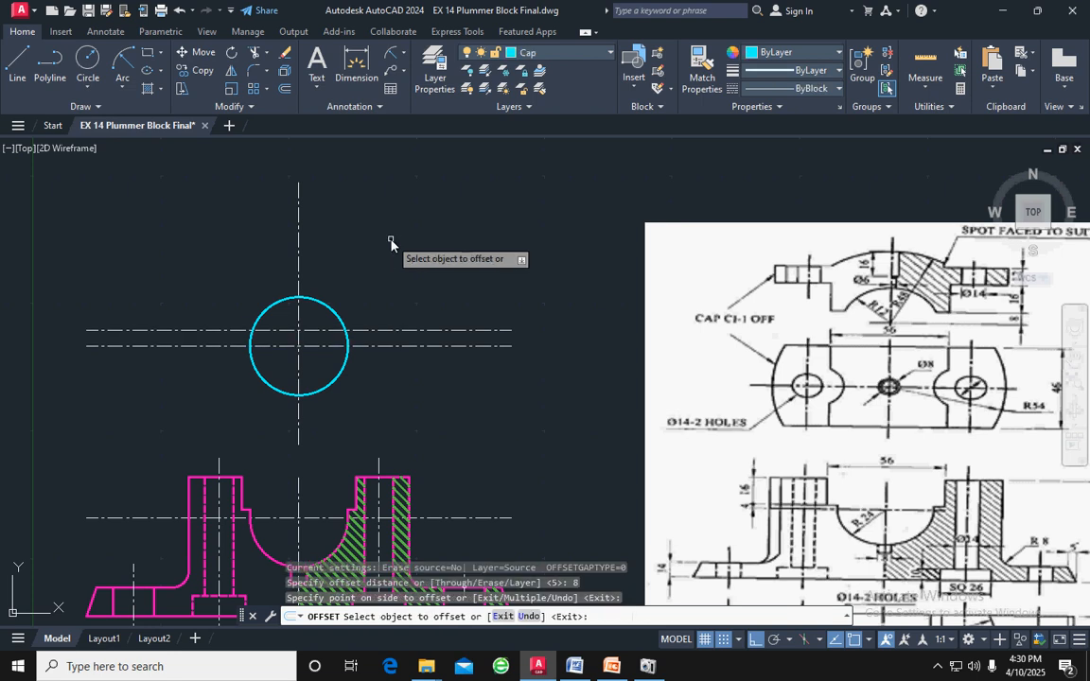
key(Escape)
Match the properties of the radius 24 circle onto the offset line just above the horizontal centre line
click(333, 311)
click(702, 71)
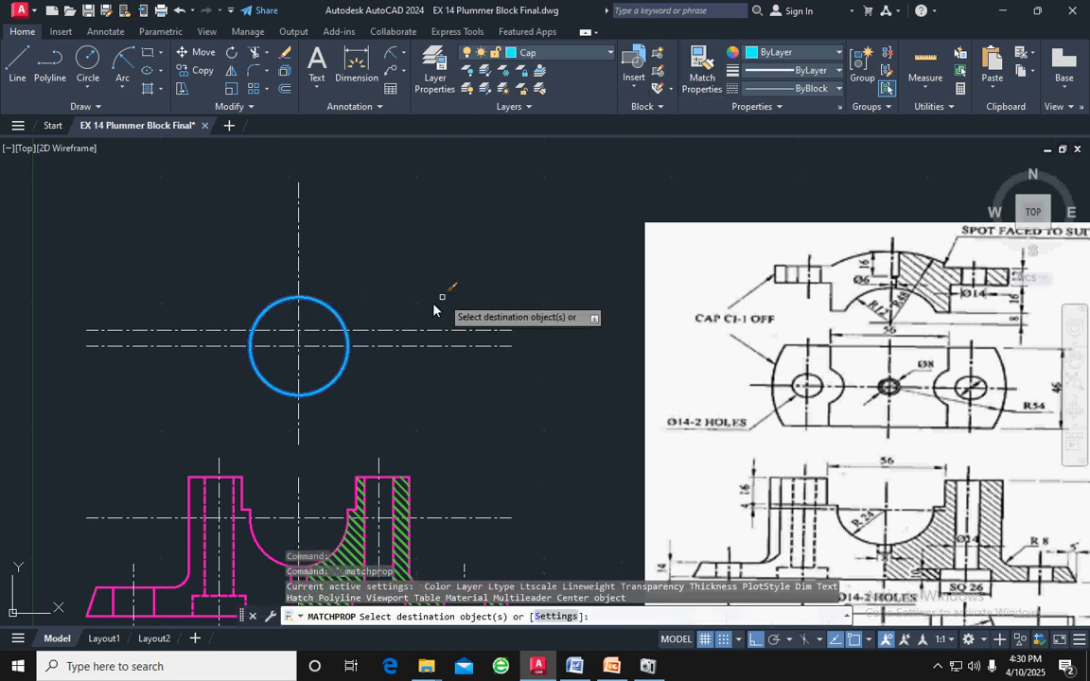
click(406, 331)
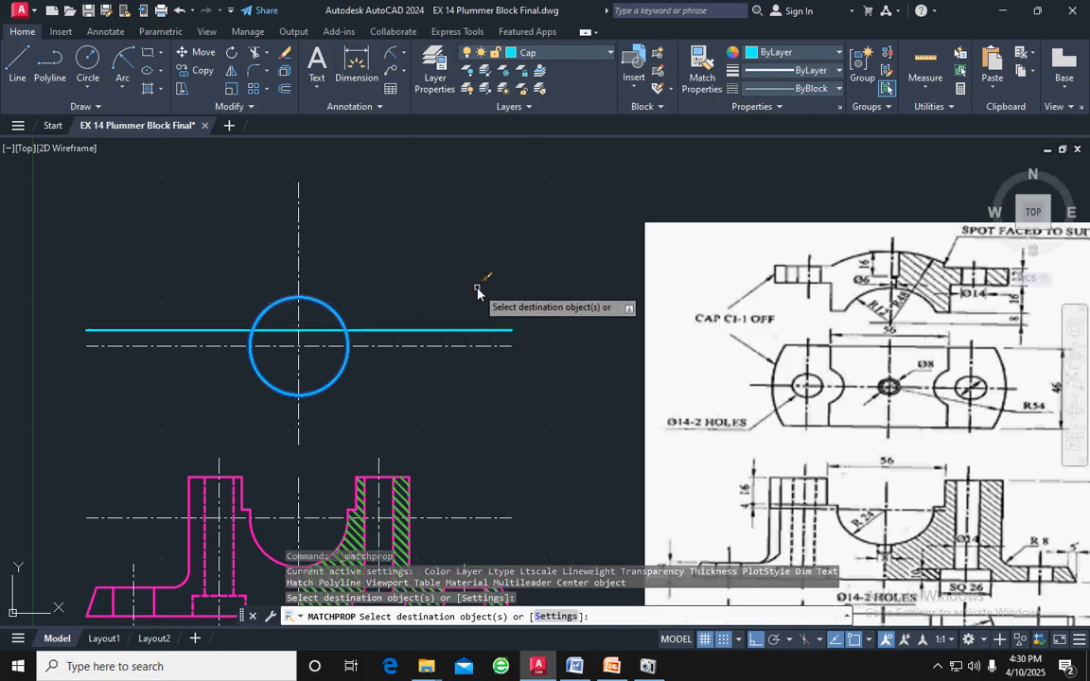
key(Escape)
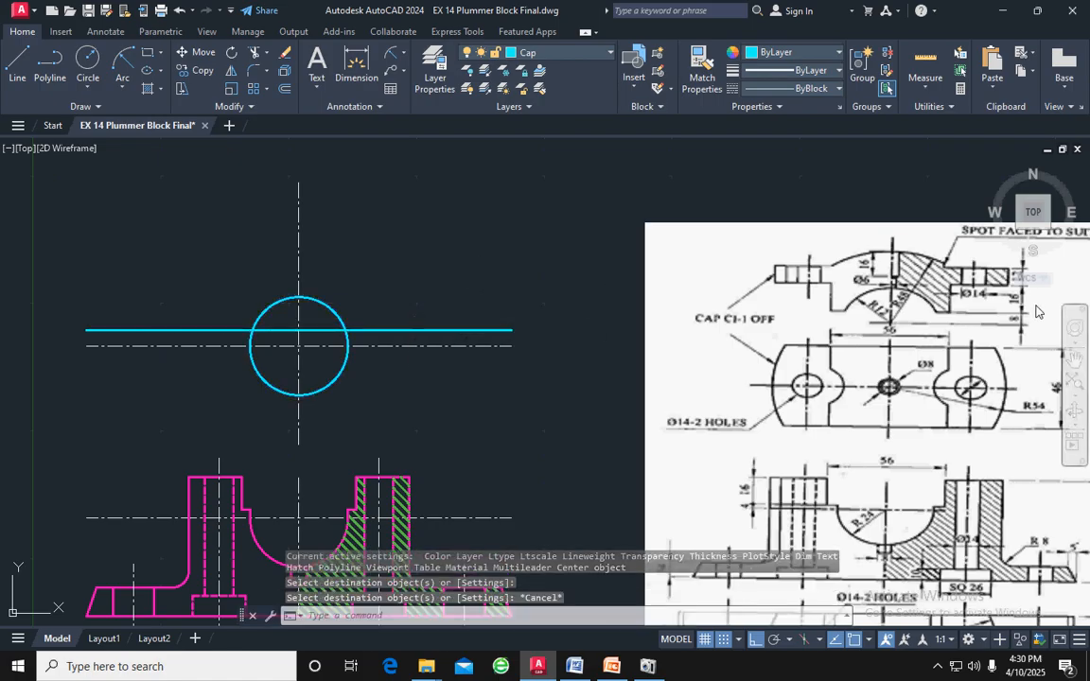
click(502, 330)
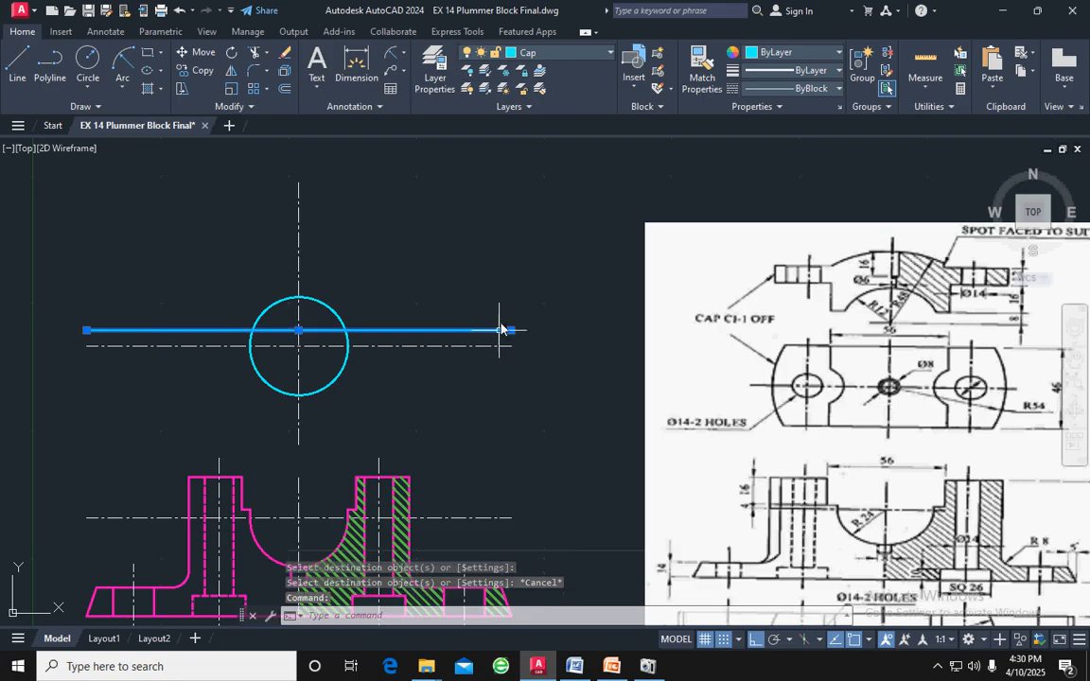
click(283, 90)
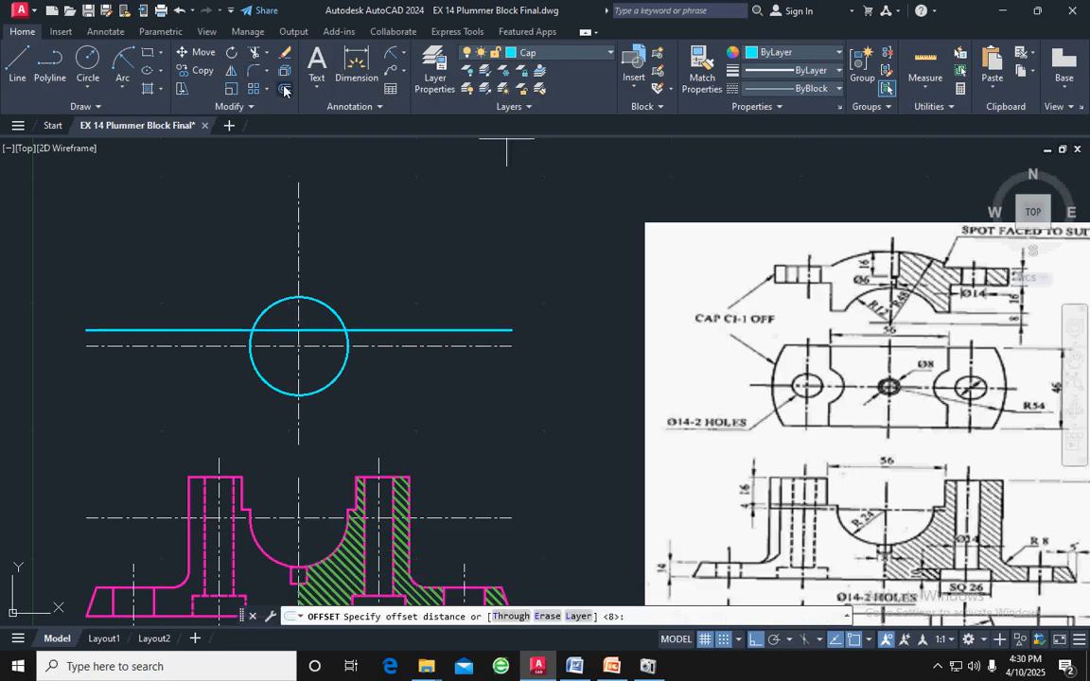
key(Return)
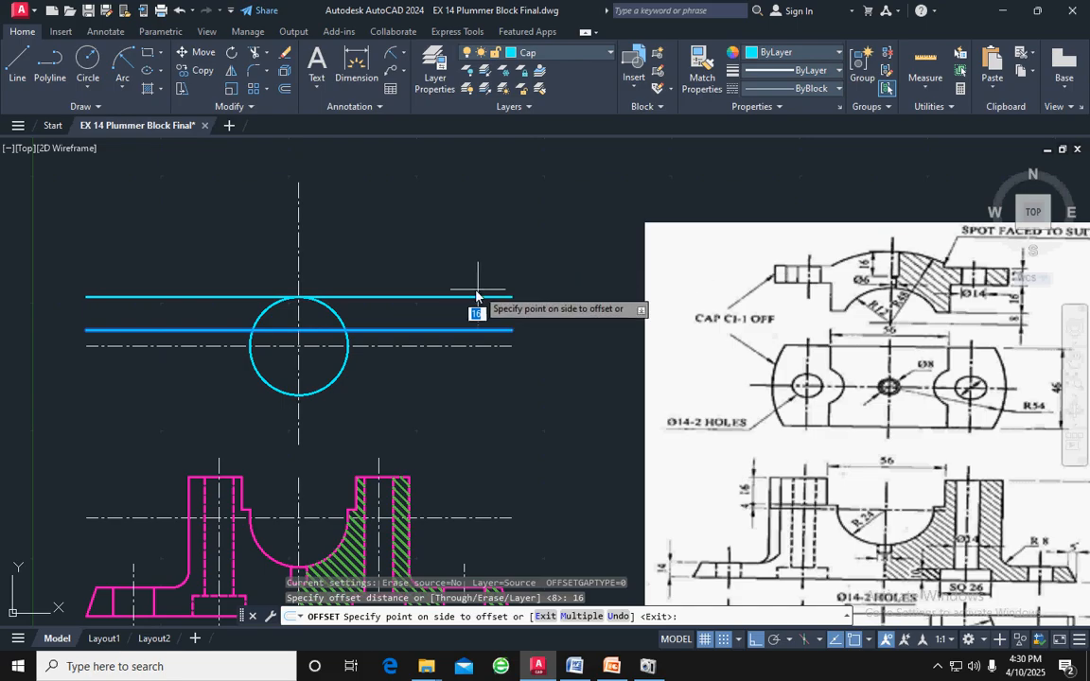
key(Escape)
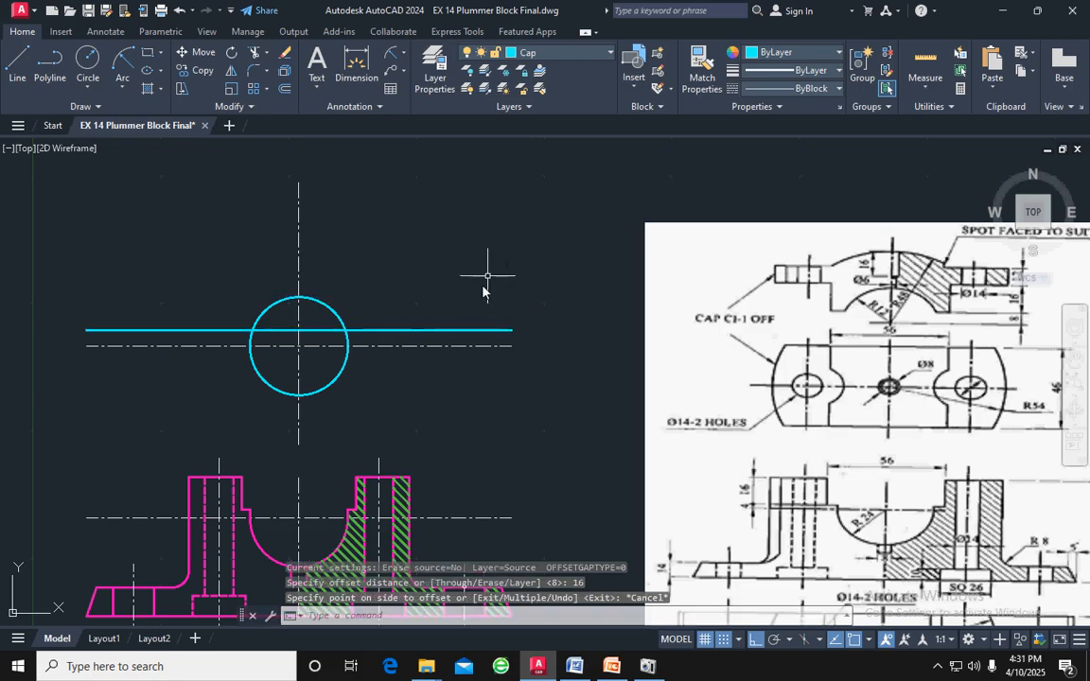
Offset the cap's lowest horizontal line upward by 16
click(440, 332)
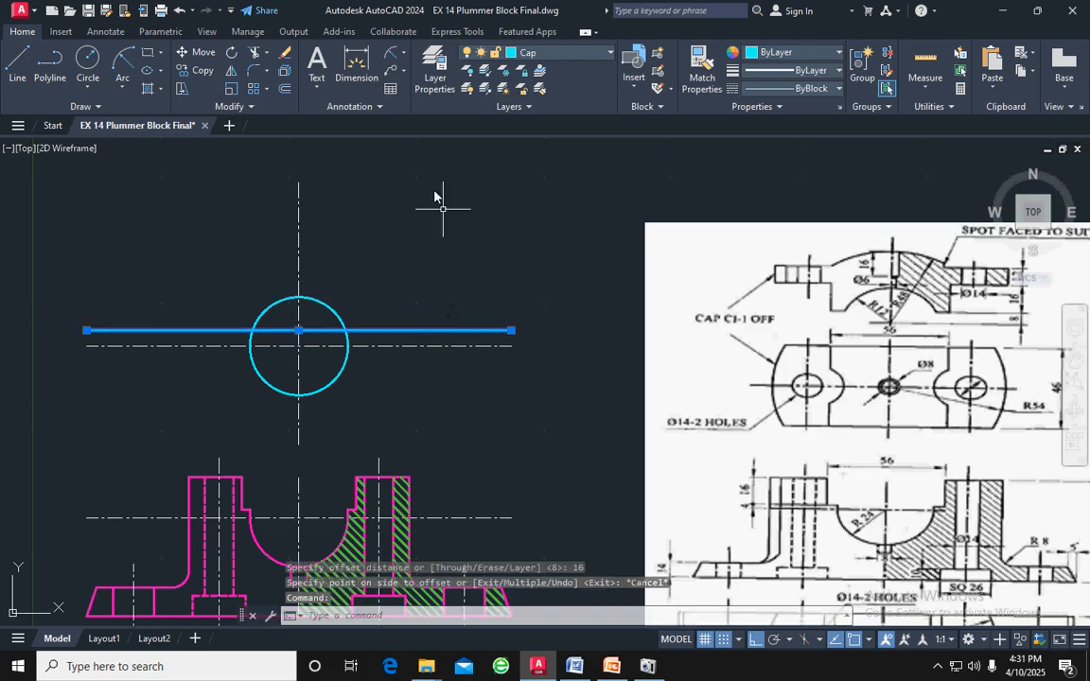
click(283, 92)
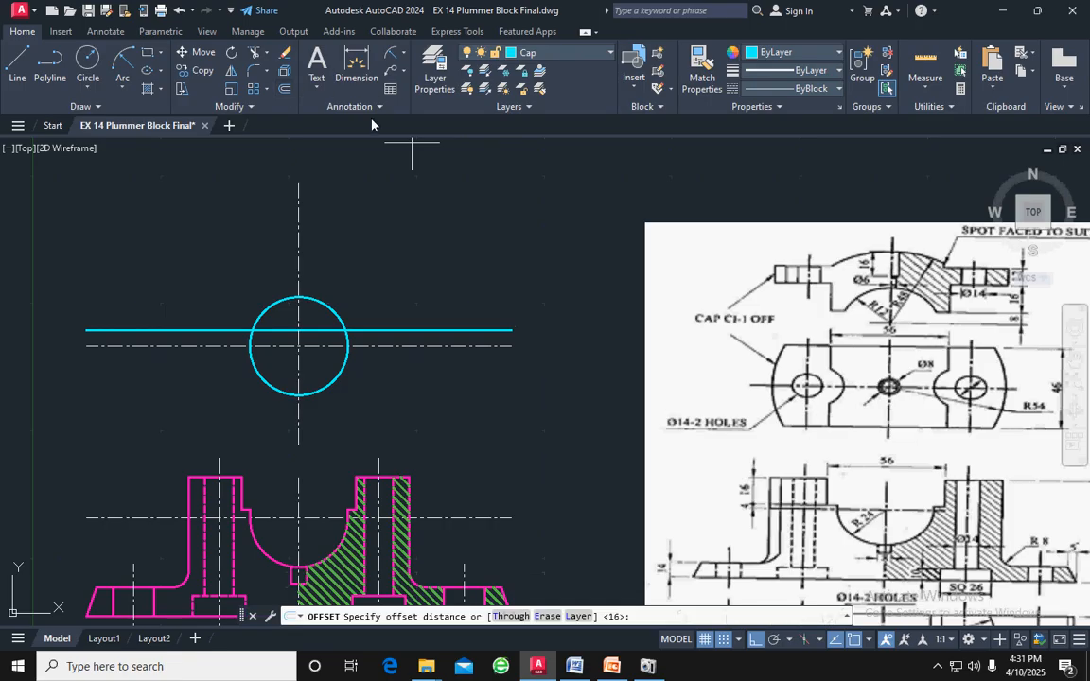
key(Return)
click(398, 161)
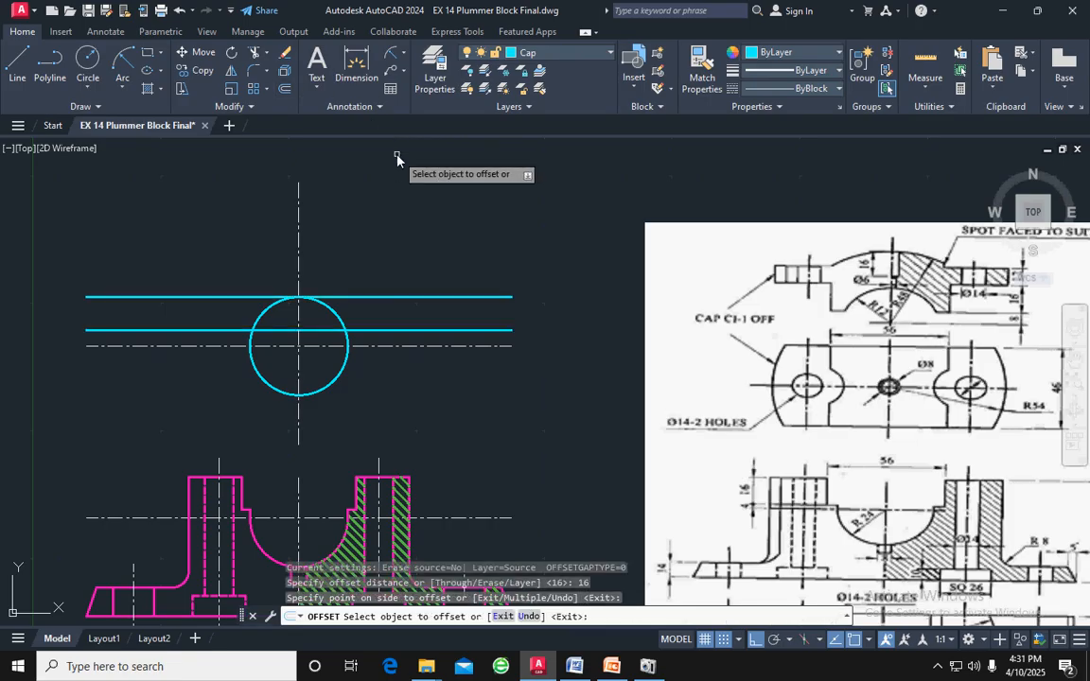
Offset the new horizontal line at the top of the radius 24 circle upward by 12
click(481, 298)
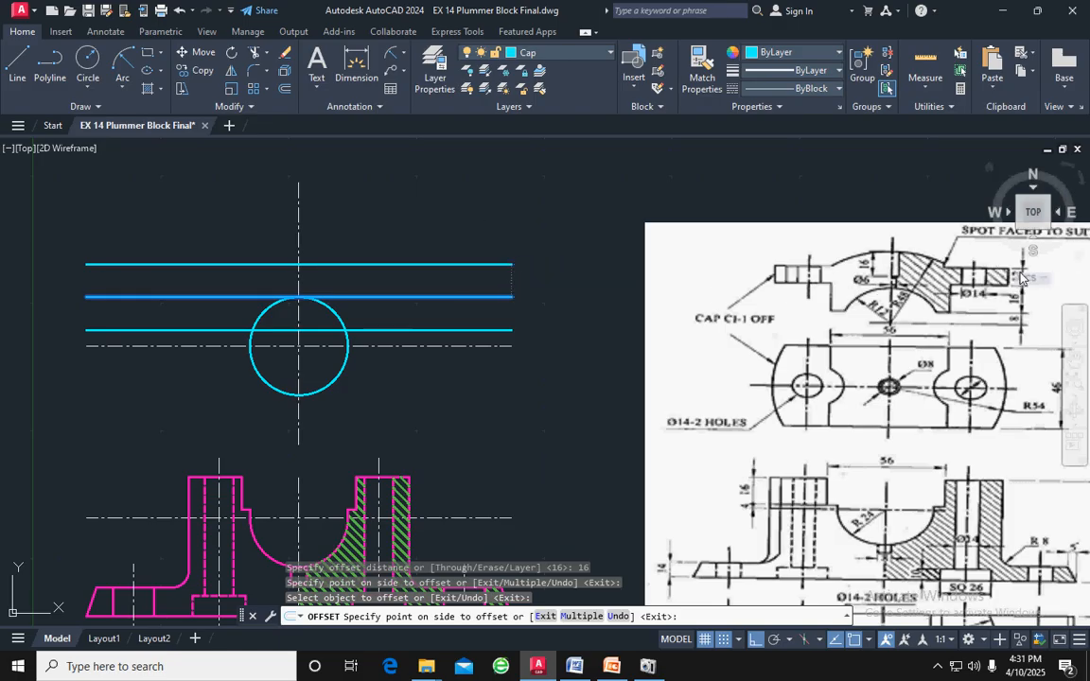
middle_drag(1020, 274, 905, 270)
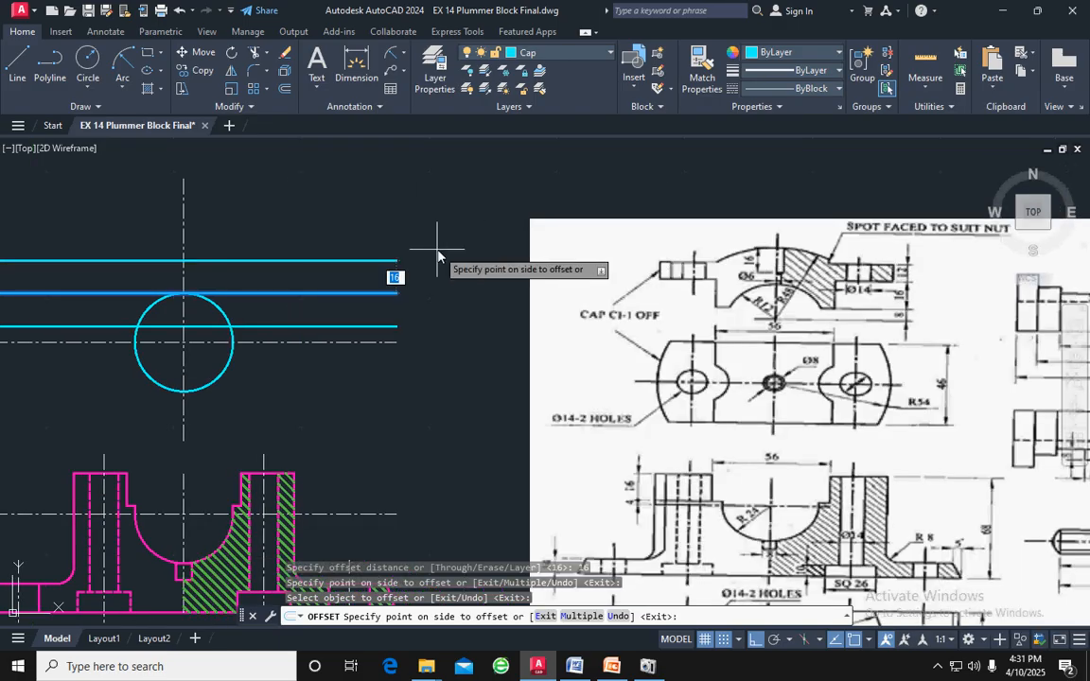
text(12)
key(Return)
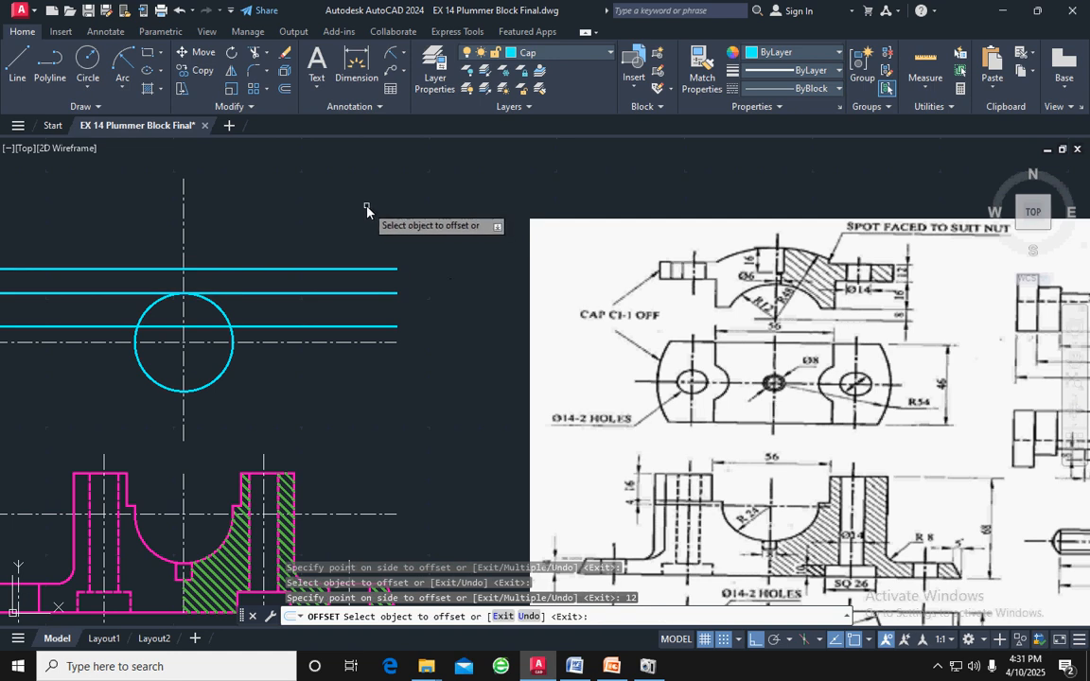
key(Escape)
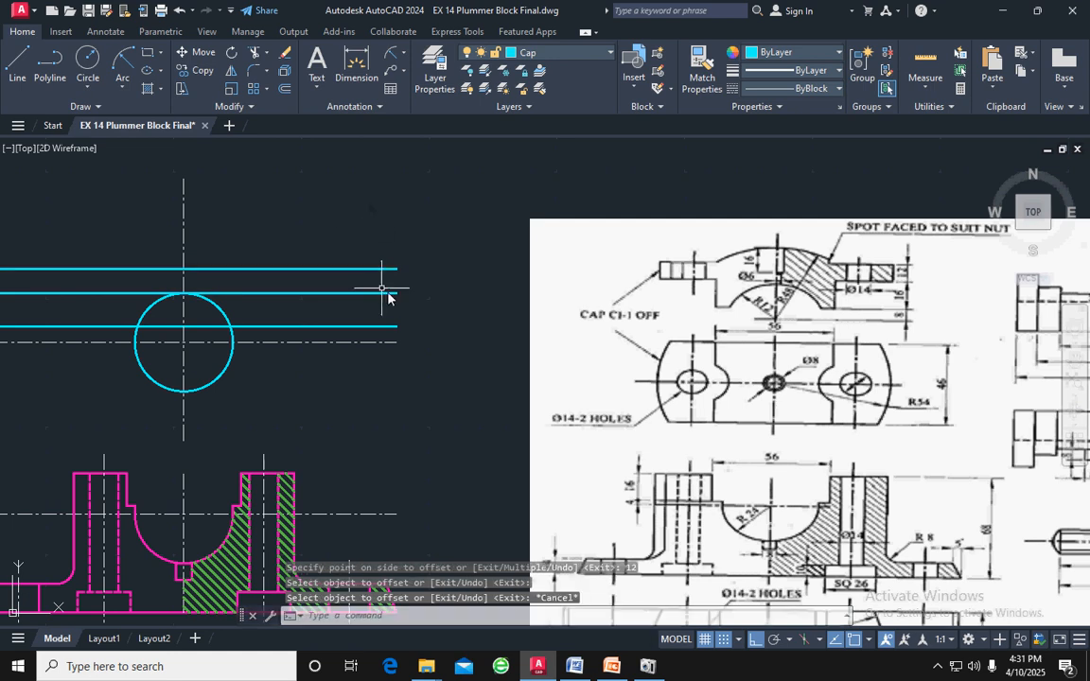
Trim away the circle below the cap's lowest horizontal line and the part of that line inside the arc
middle_drag(389, 293, 499, 268)
key(Escape)
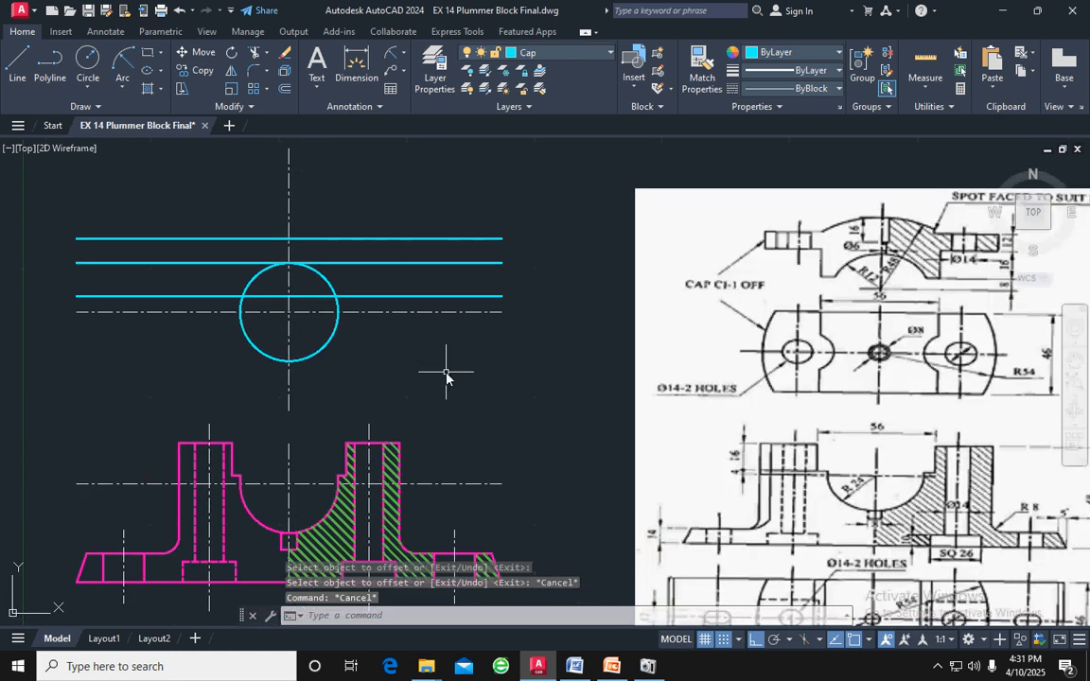
text(tr)
key(Return)
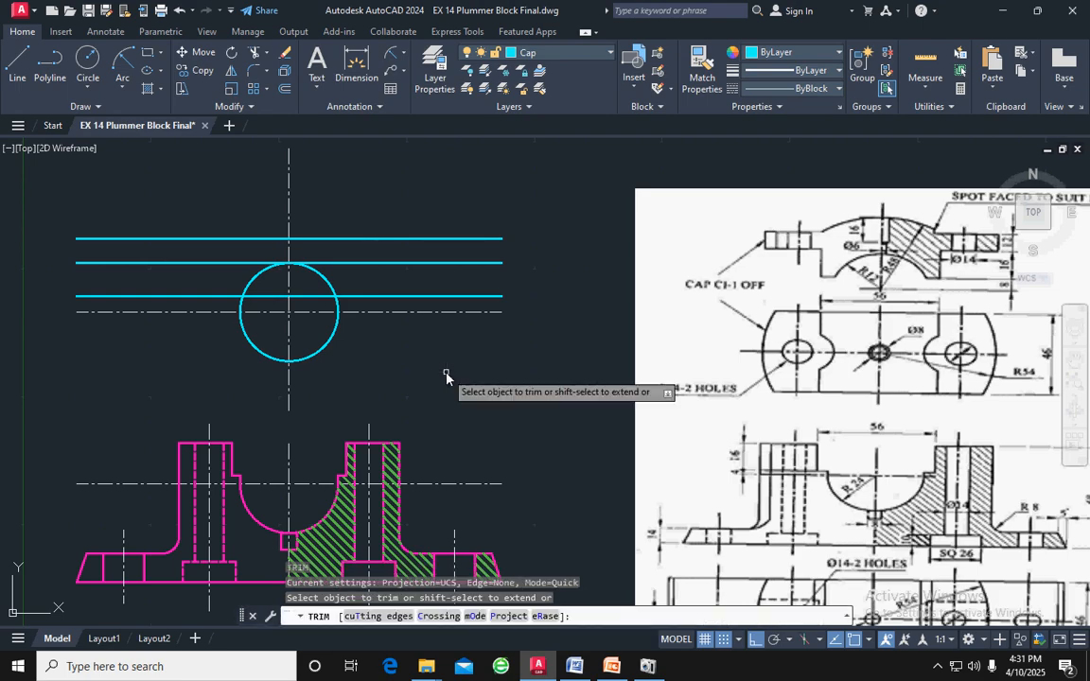
click(337, 309)
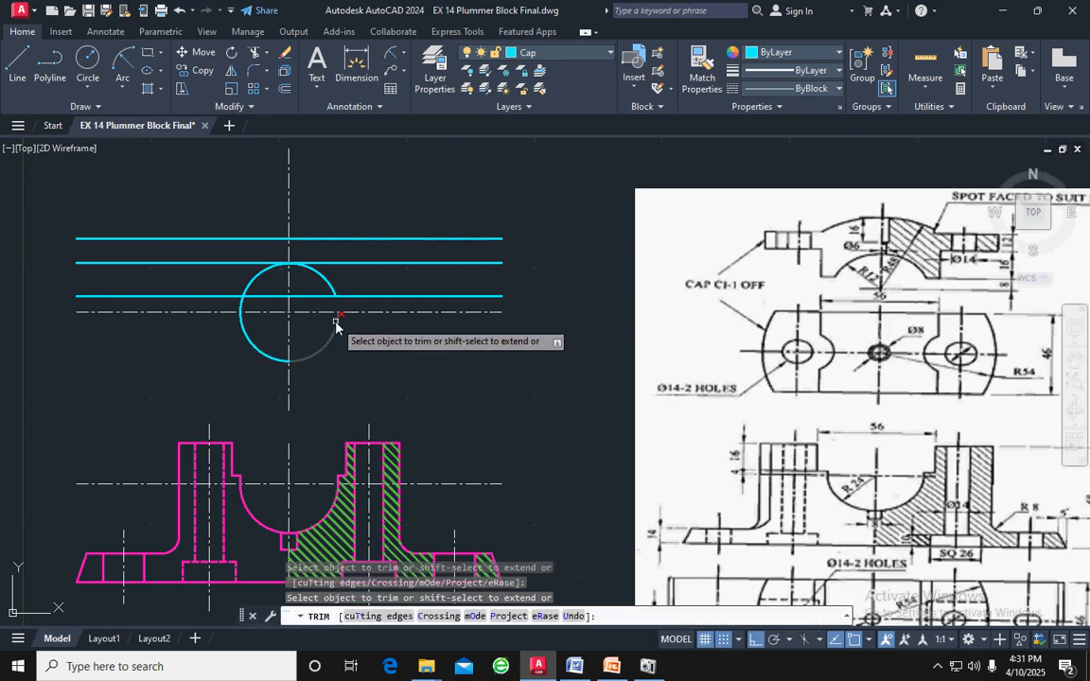
click(276, 358)
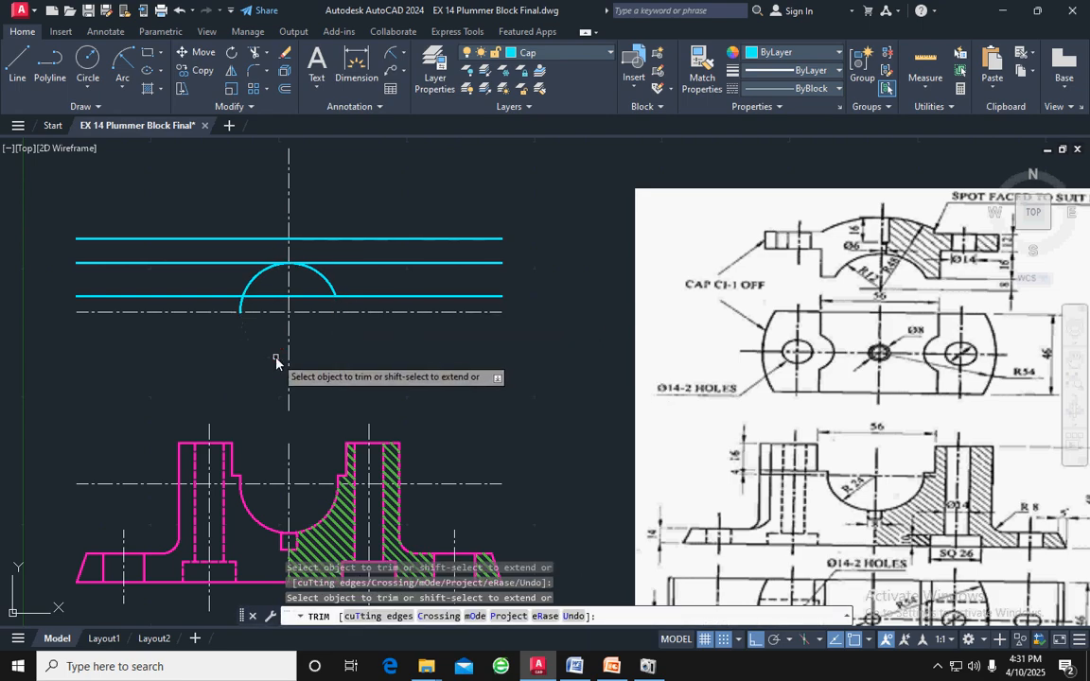
click(241, 308)
click(257, 297)
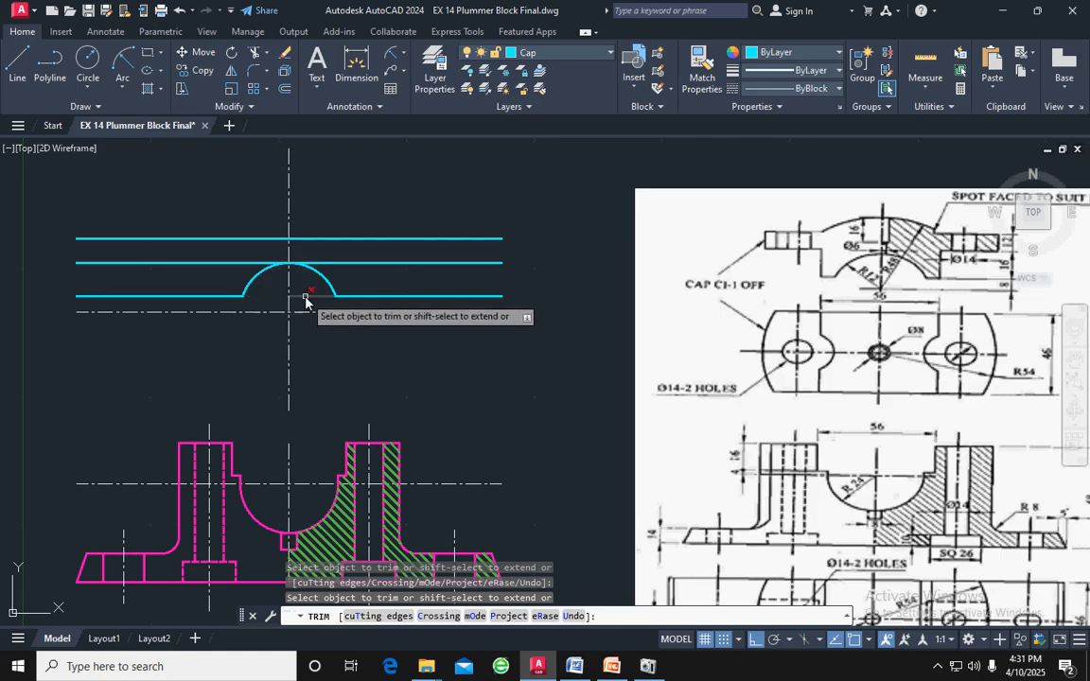
key(Escape)
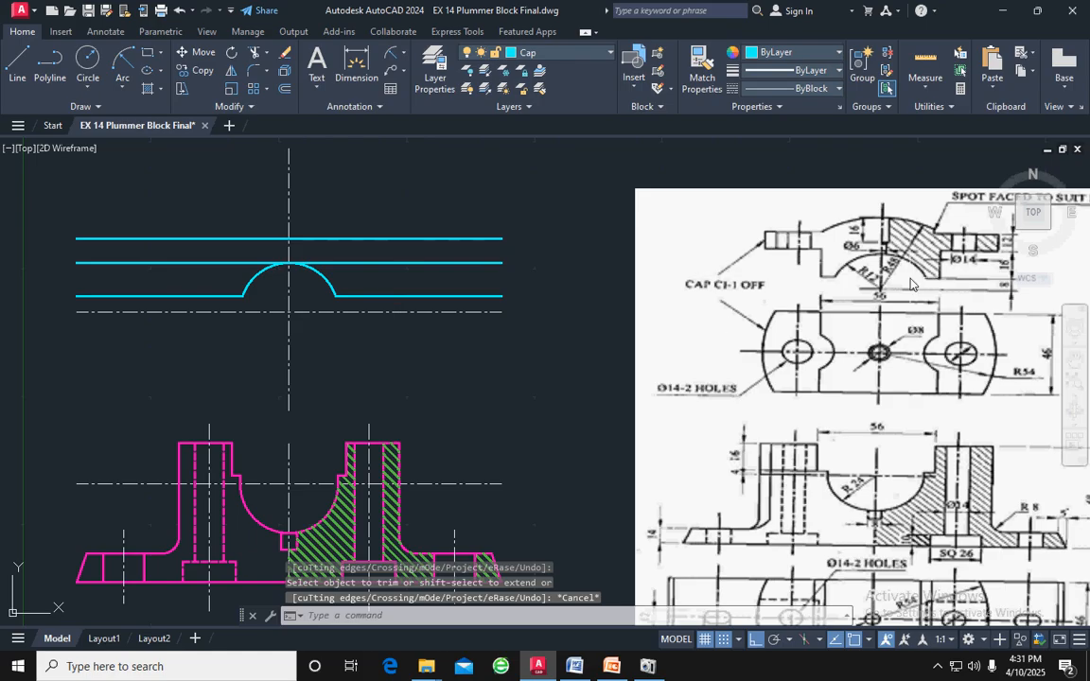
middle_drag(910, 283, 847, 282)
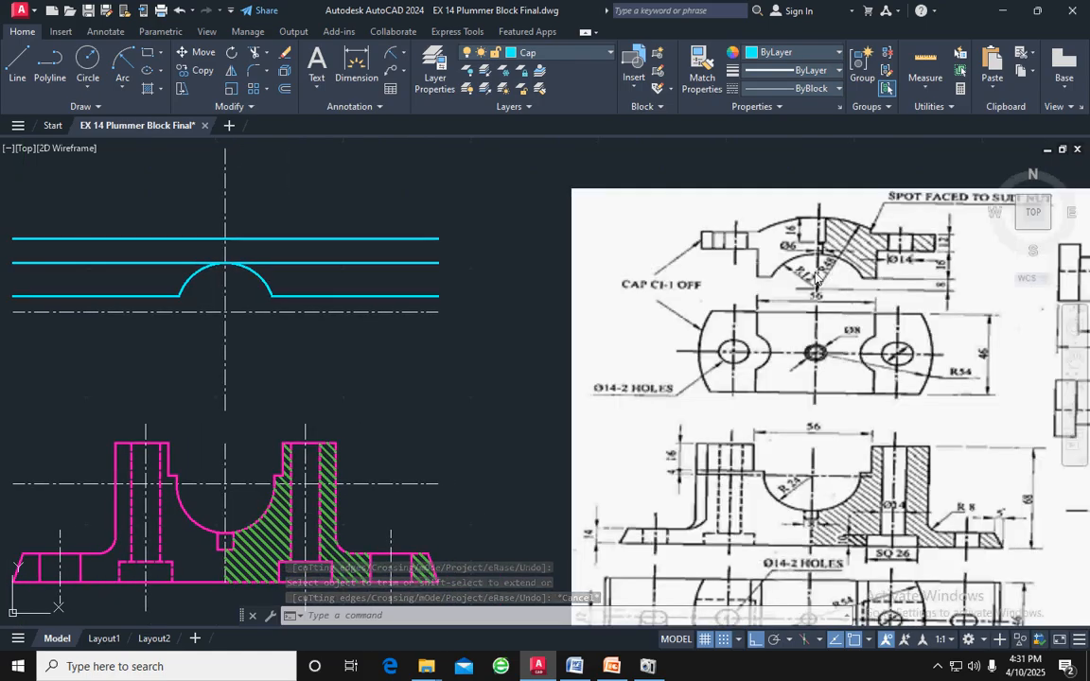
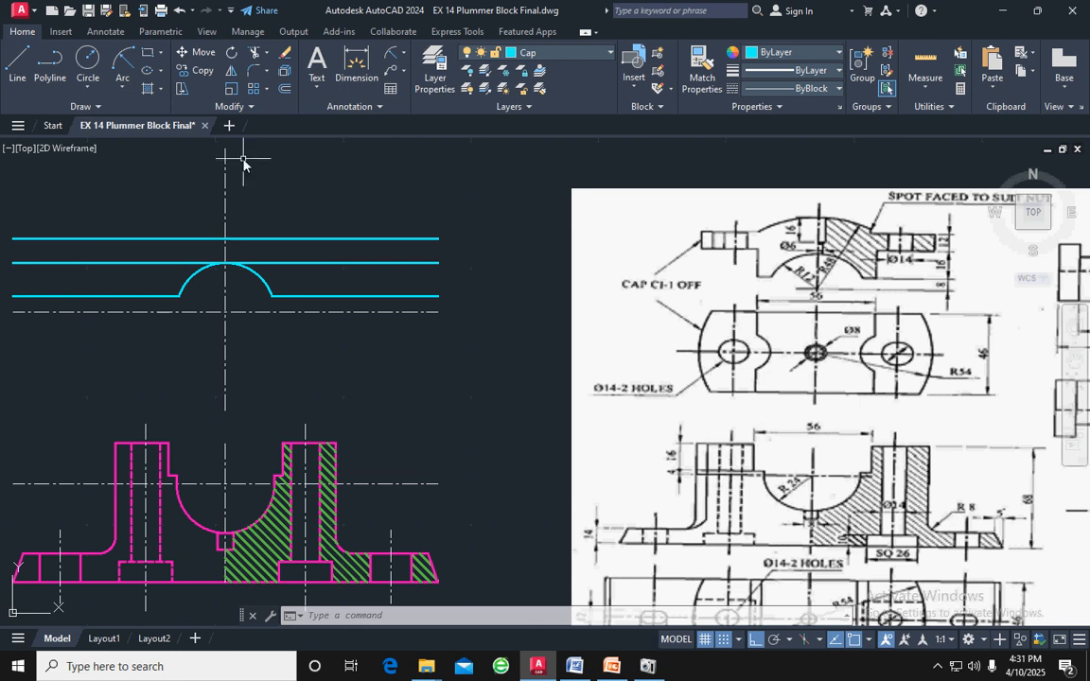
Offset the cap's vertical centre line by 28 to both sides
click(224, 178)
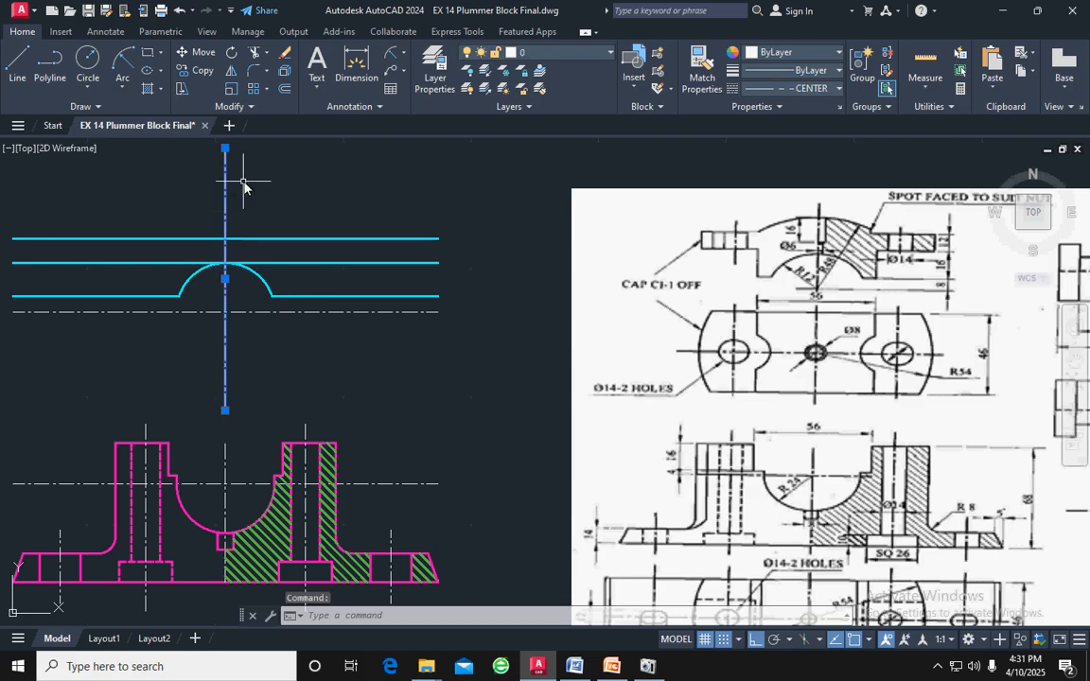
click(284, 89)
text(28)
key(Return)
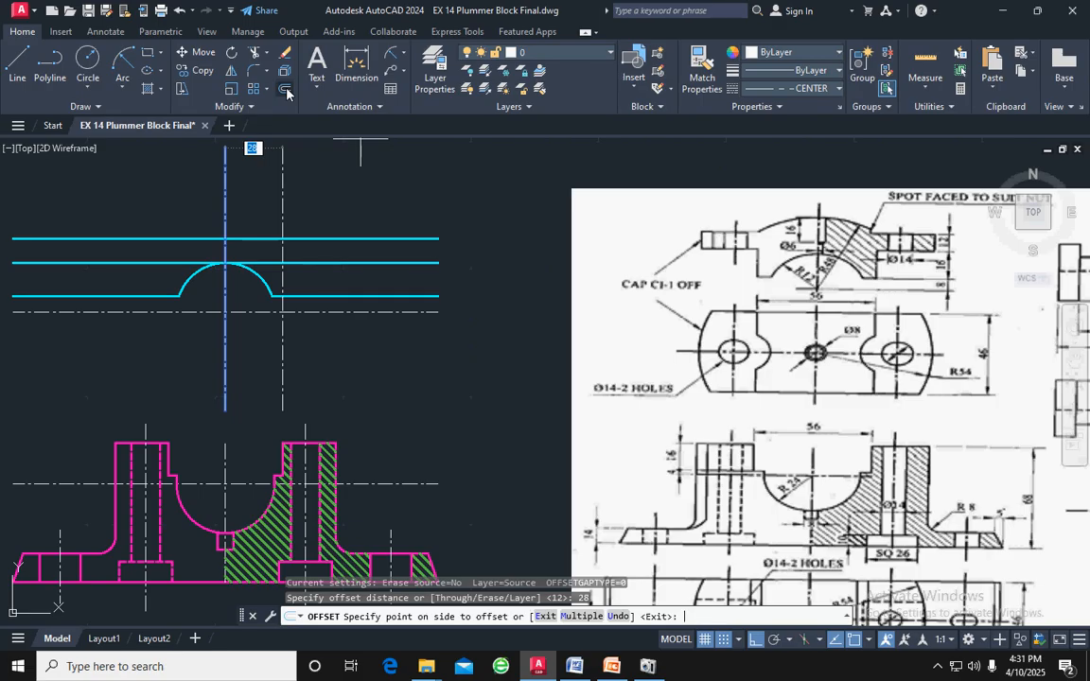
click(231, 182)
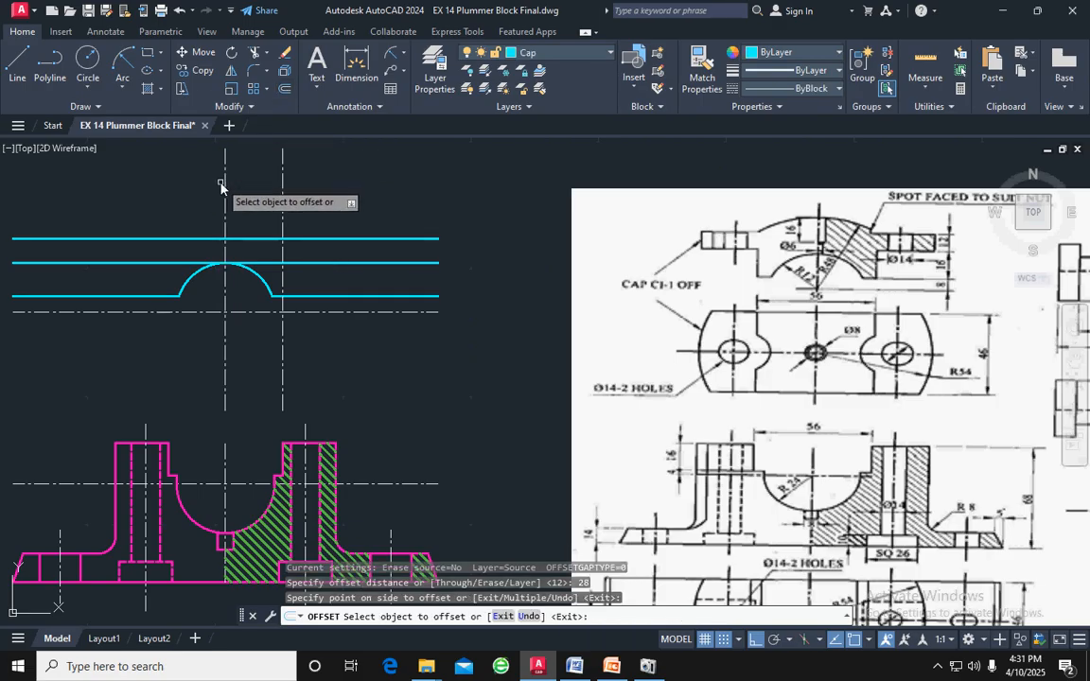
click(225, 179)
click(191, 186)
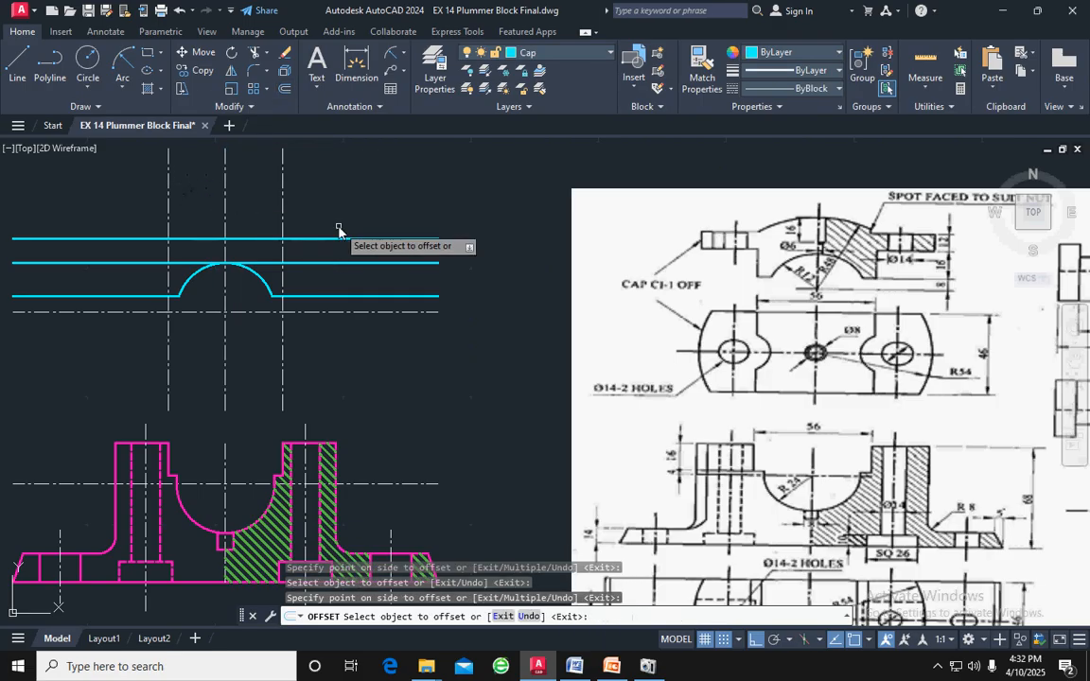
key(Escape)
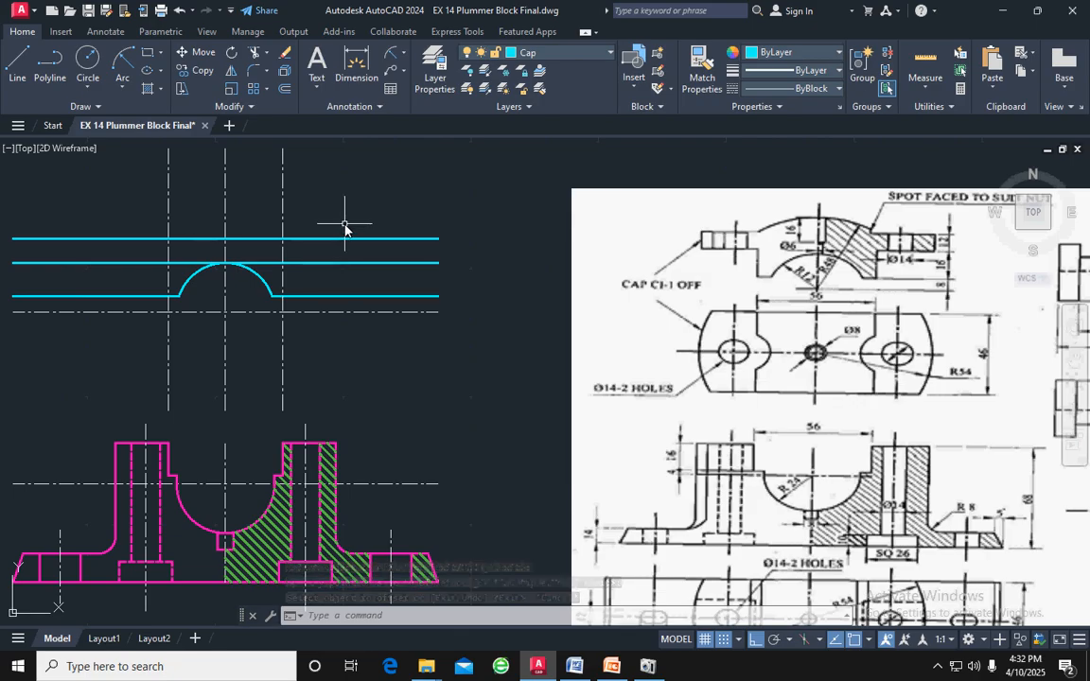
Match the properties of the cap's uppermost horizontal line onto the two vertical lines offset from the centre line
click(345, 238)
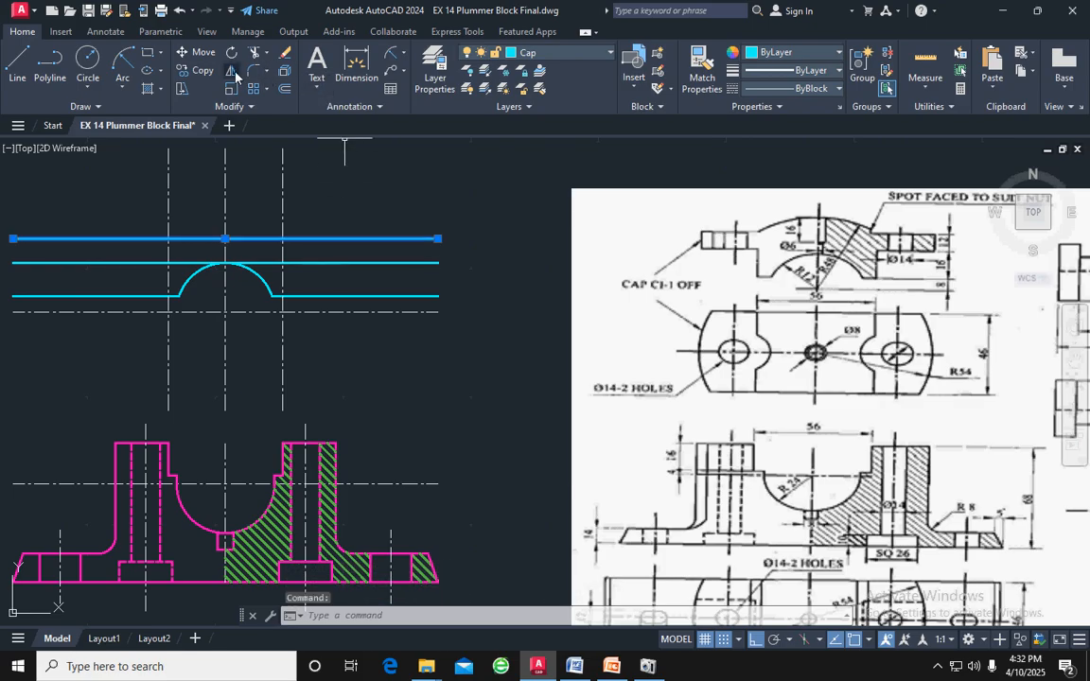
click(705, 71)
click(281, 208)
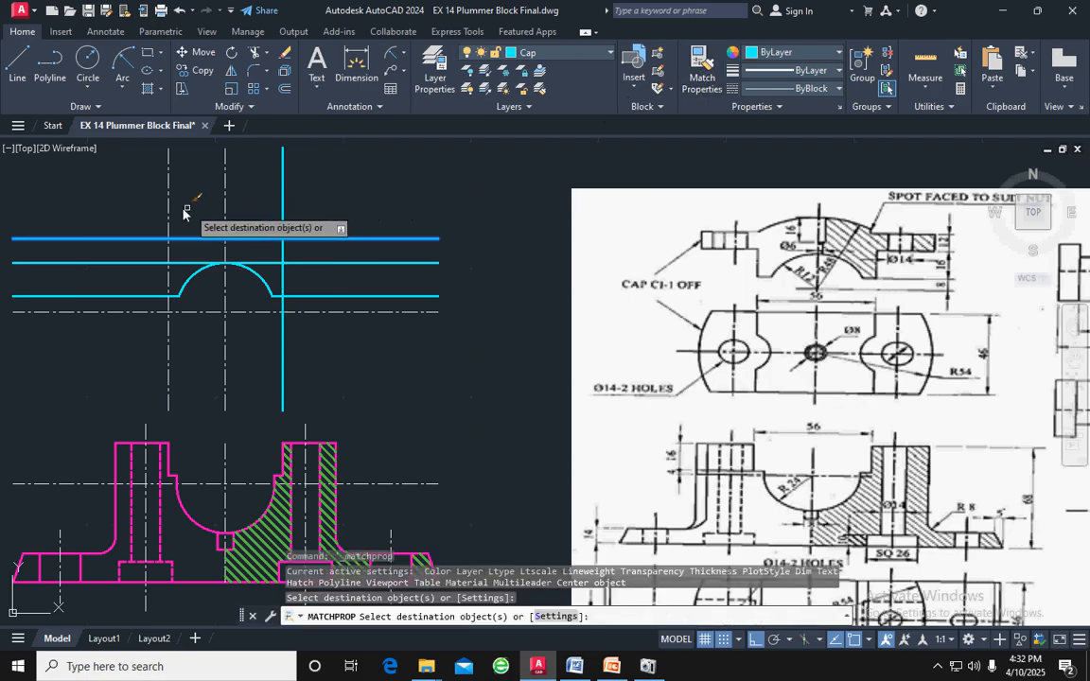
click(169, 216)
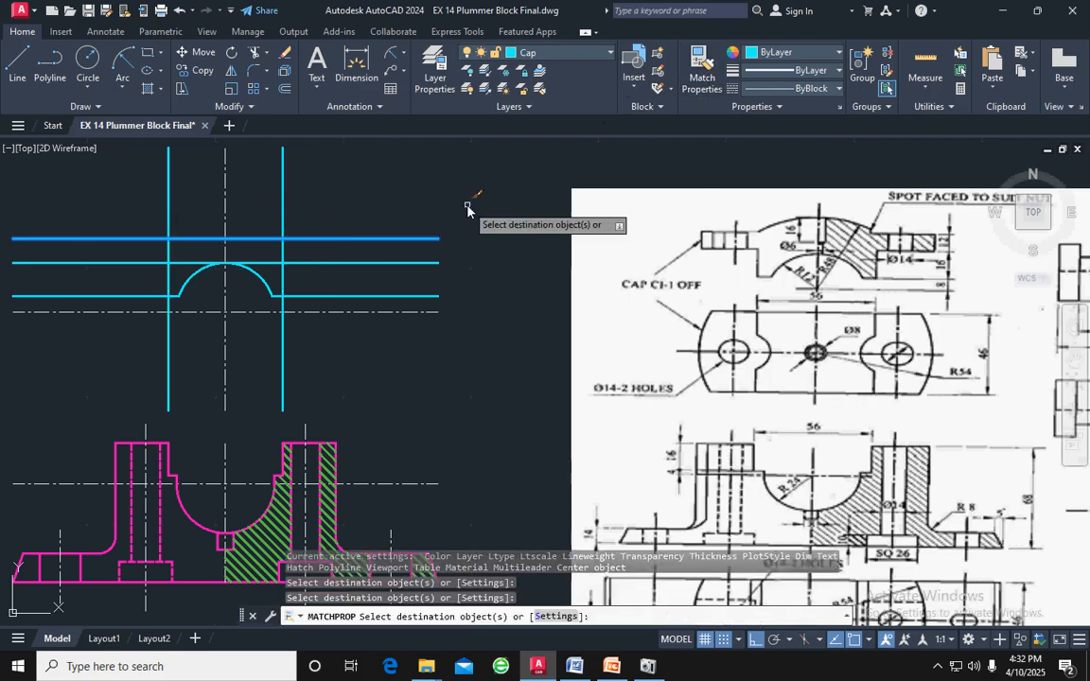
key(Escape)
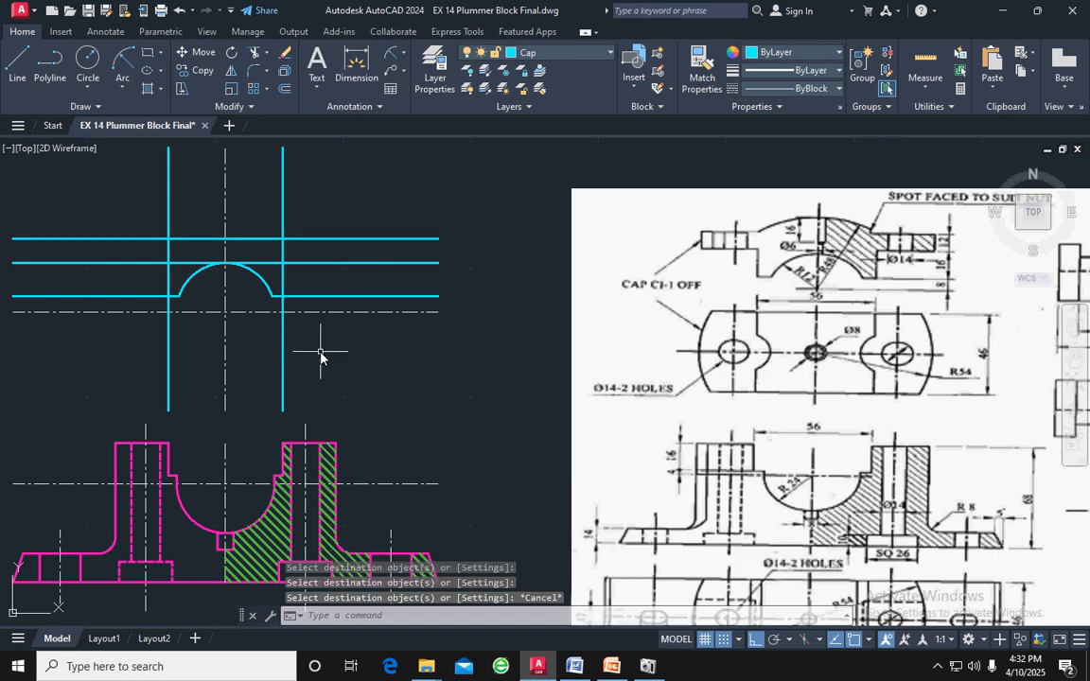
Trim the parts of the two cyan vertical lines that extend below the cap's horizontal centre line
text(tr)
key(Return)
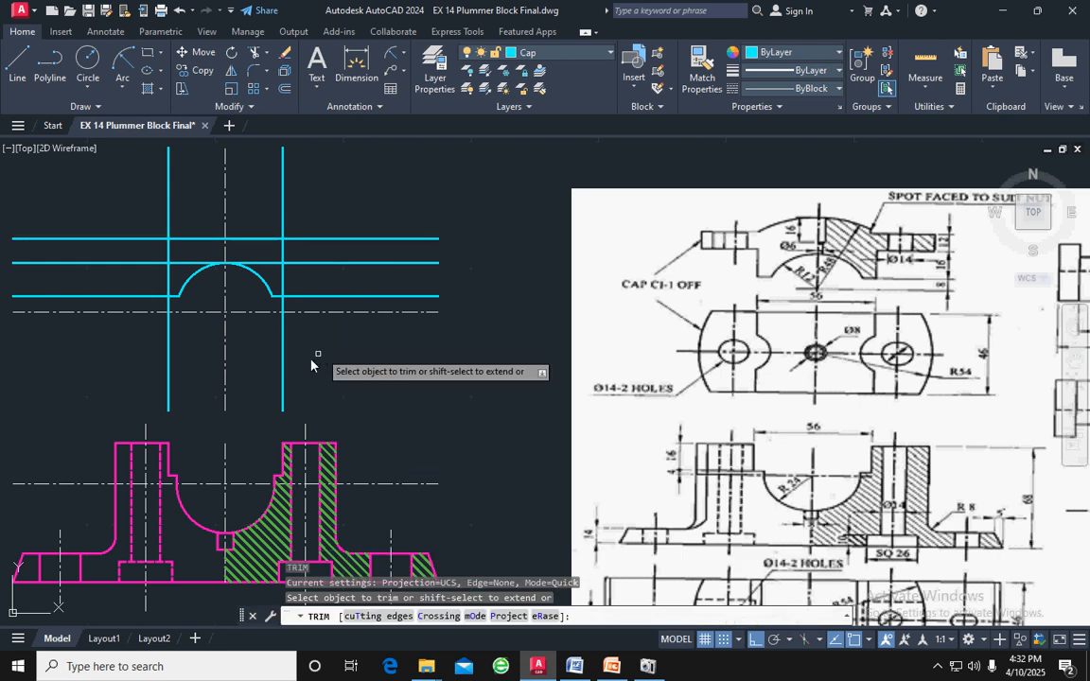
click(282, 373)
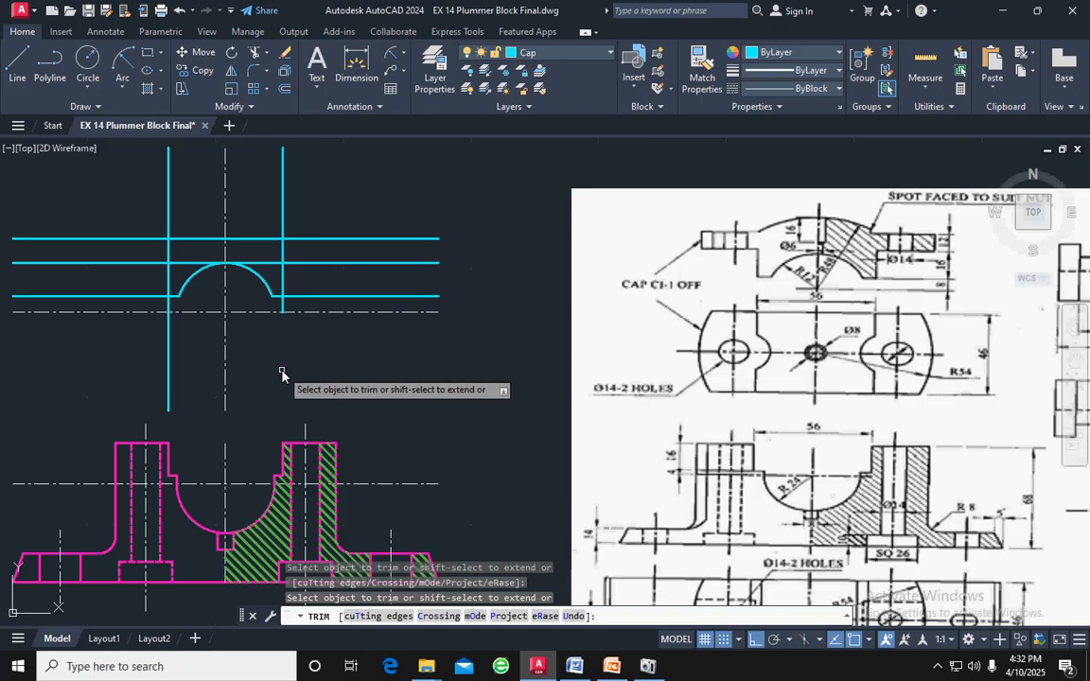
click(165, 353)
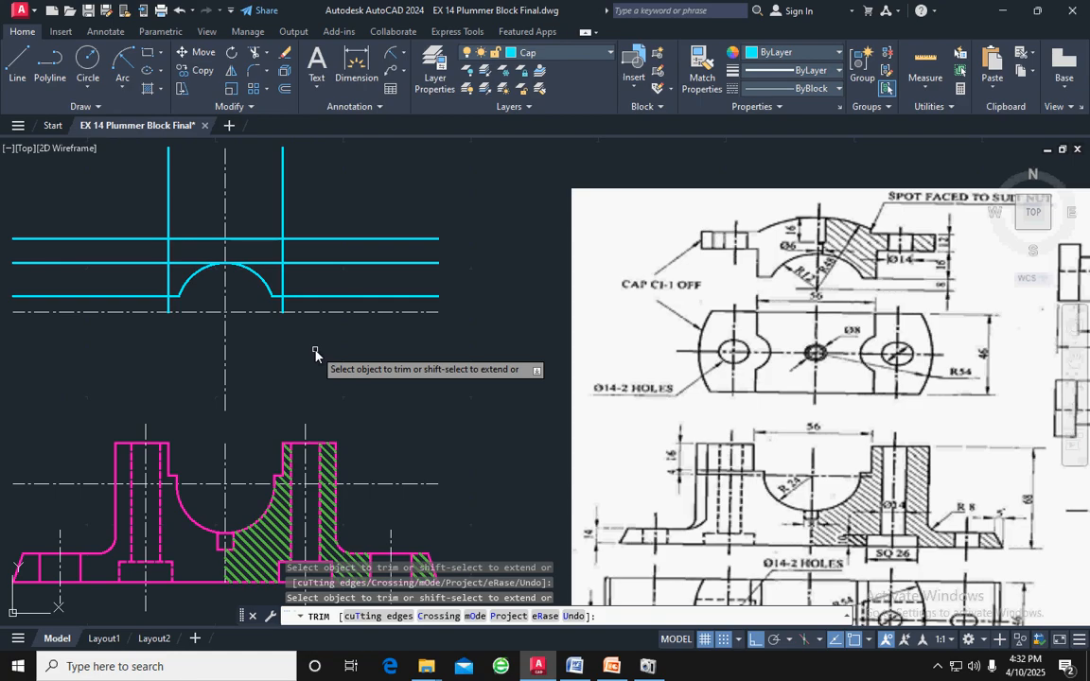
key(Escape)
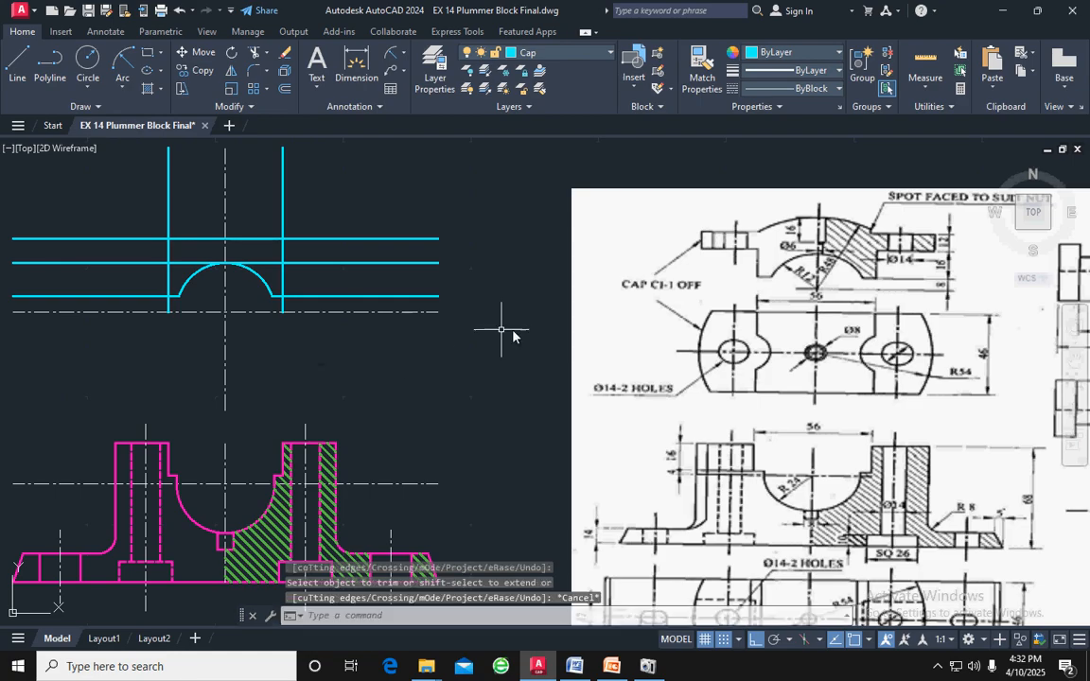
Draw a circle of radius 48 centred on the intersection of the cap's centre lines
scroll(378, 388, down, 2)
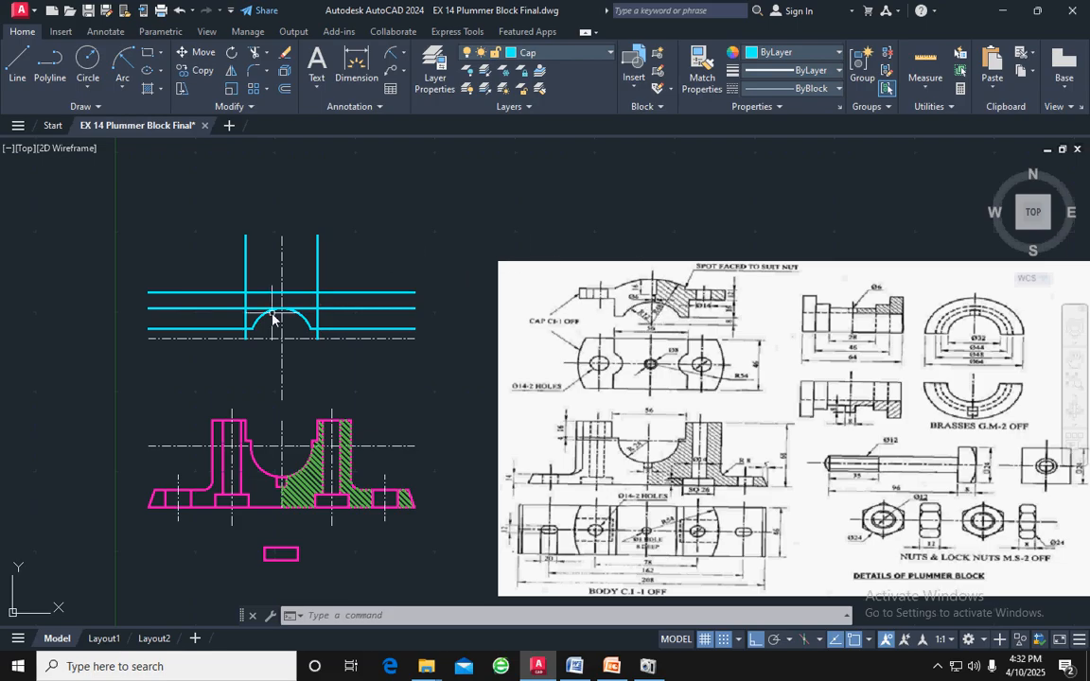
scroll(270, 314, up, 4)
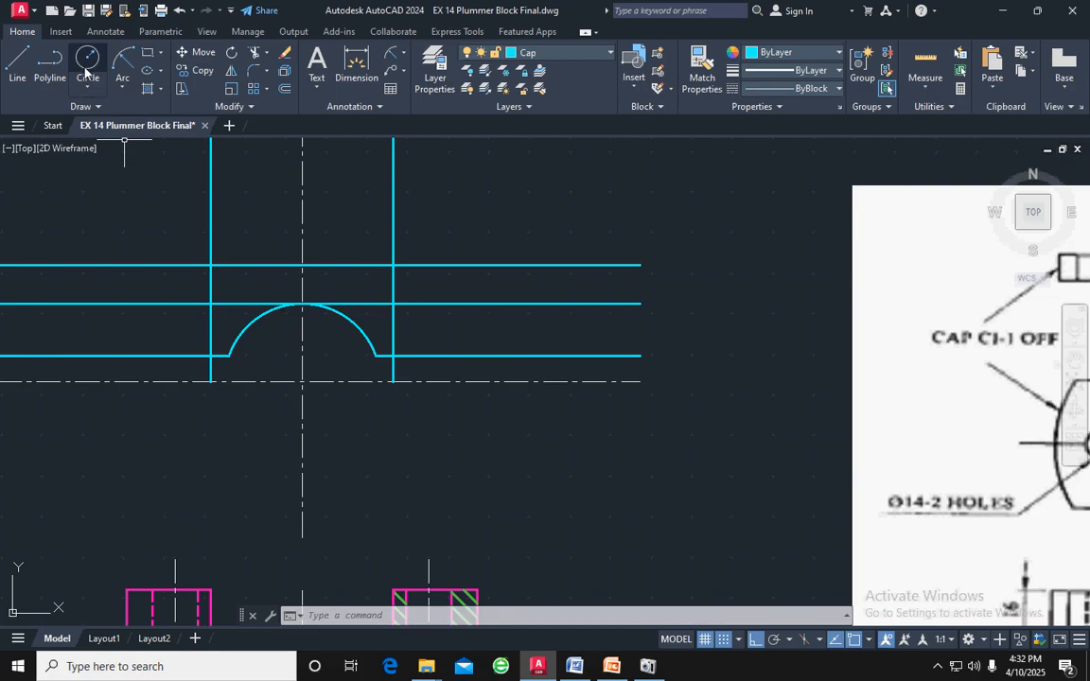
click(85, 68)
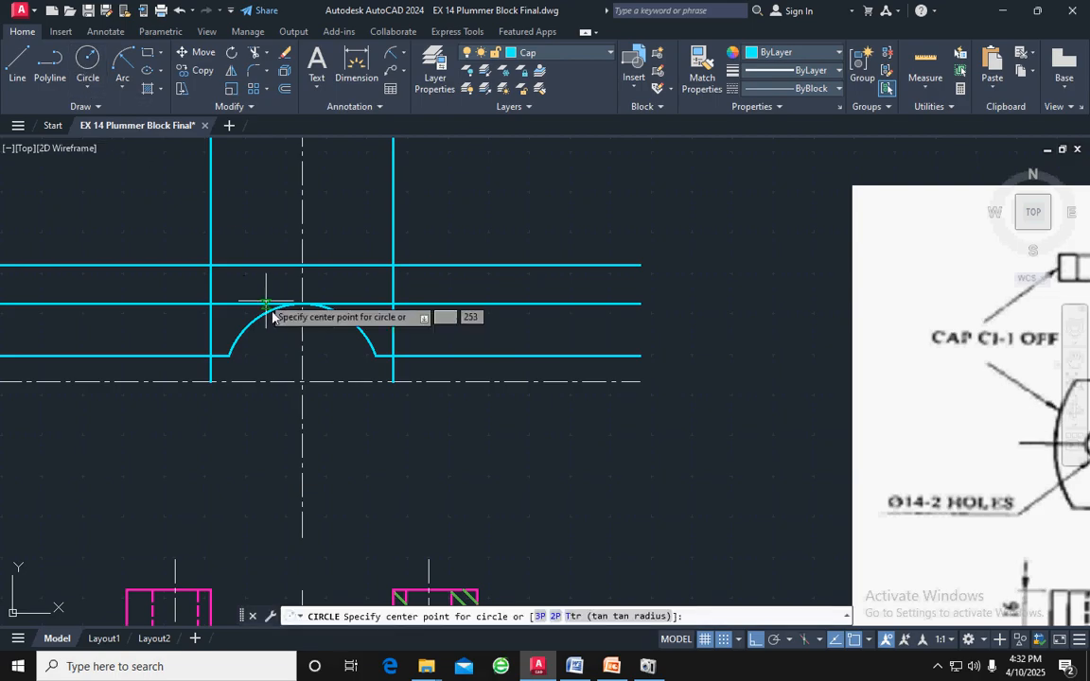
click(303, 382)
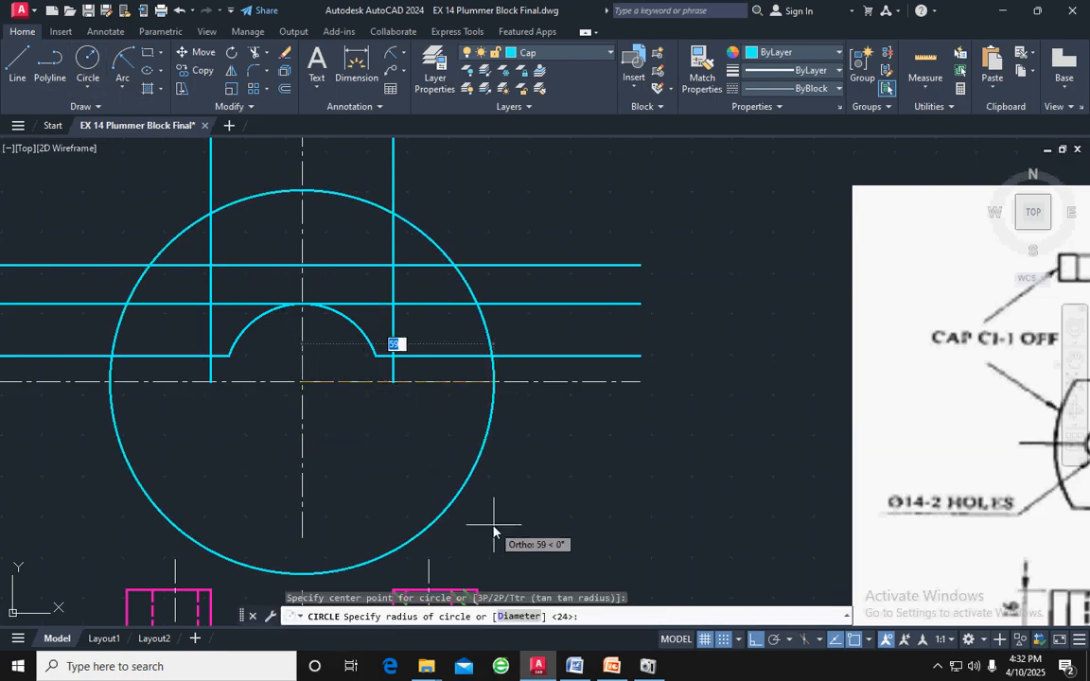
text(48)
key(Return)
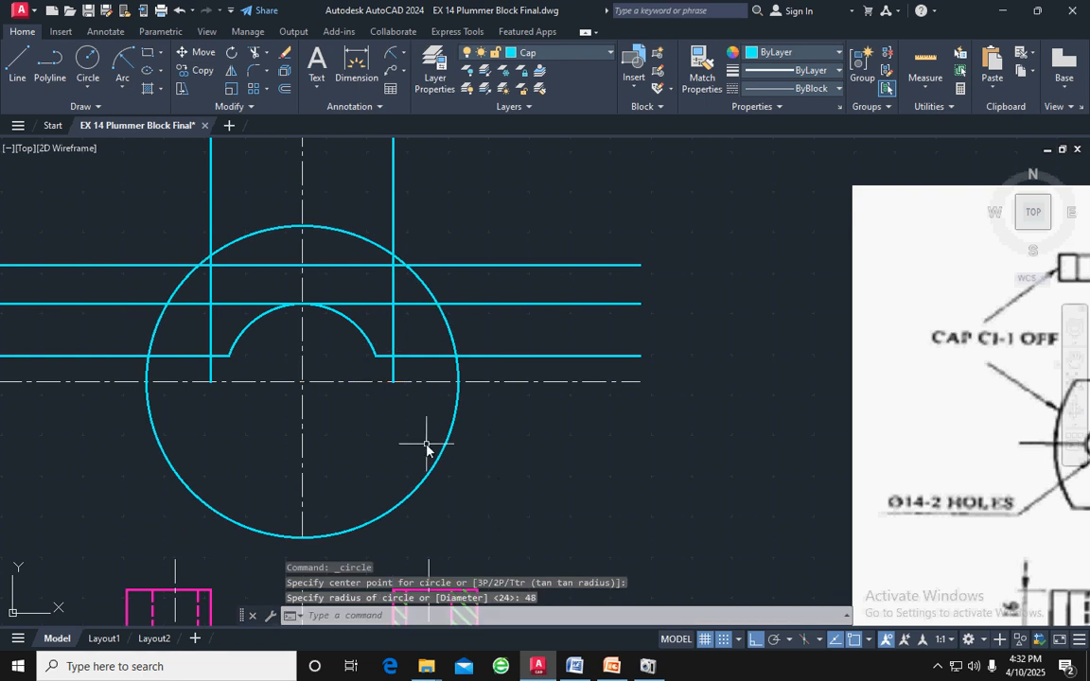
key(Return)
key(Escape)
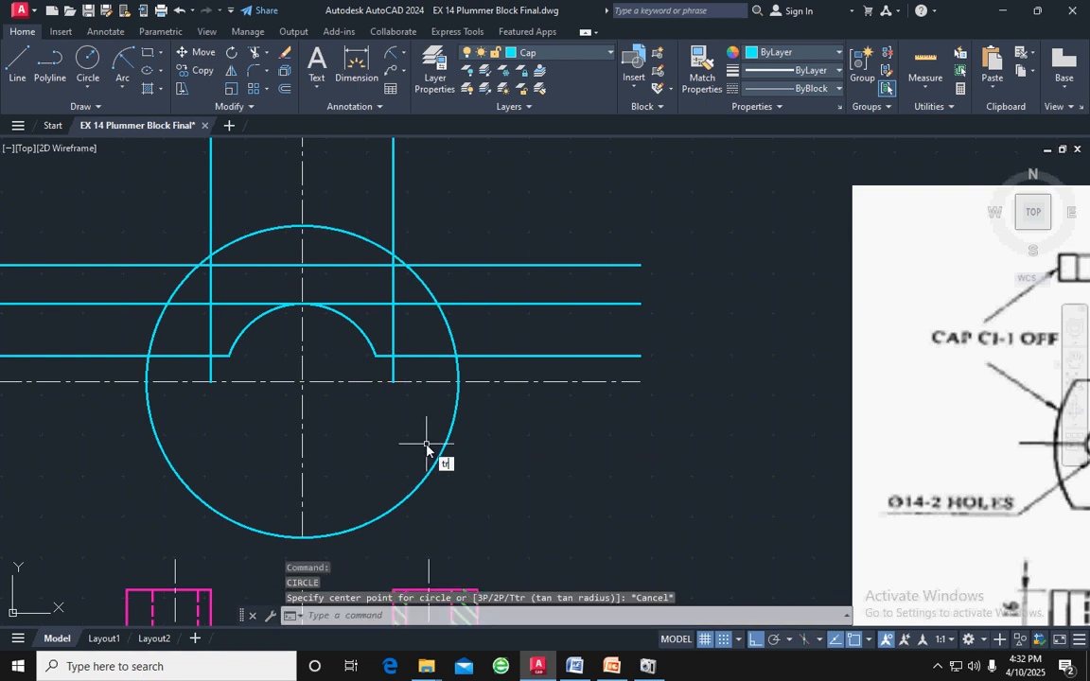
Trim the radius 48 circle between the cap's upper two horizontal lines on both sides and erase its remaining lower arc
text(tr)
key(Return)
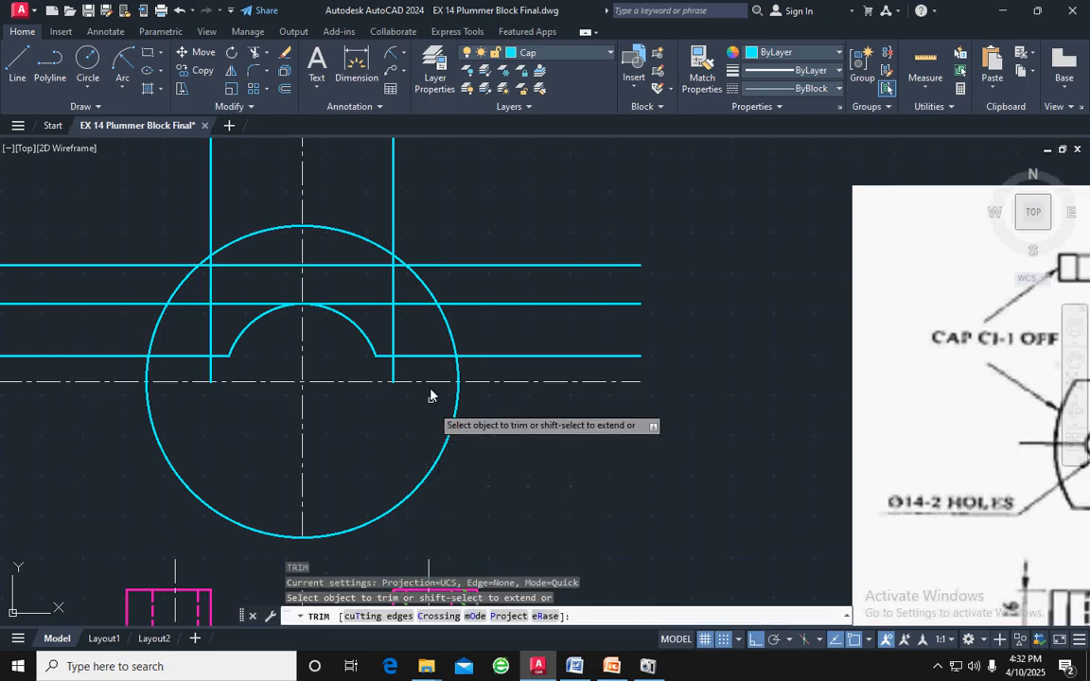
click(418, 280)
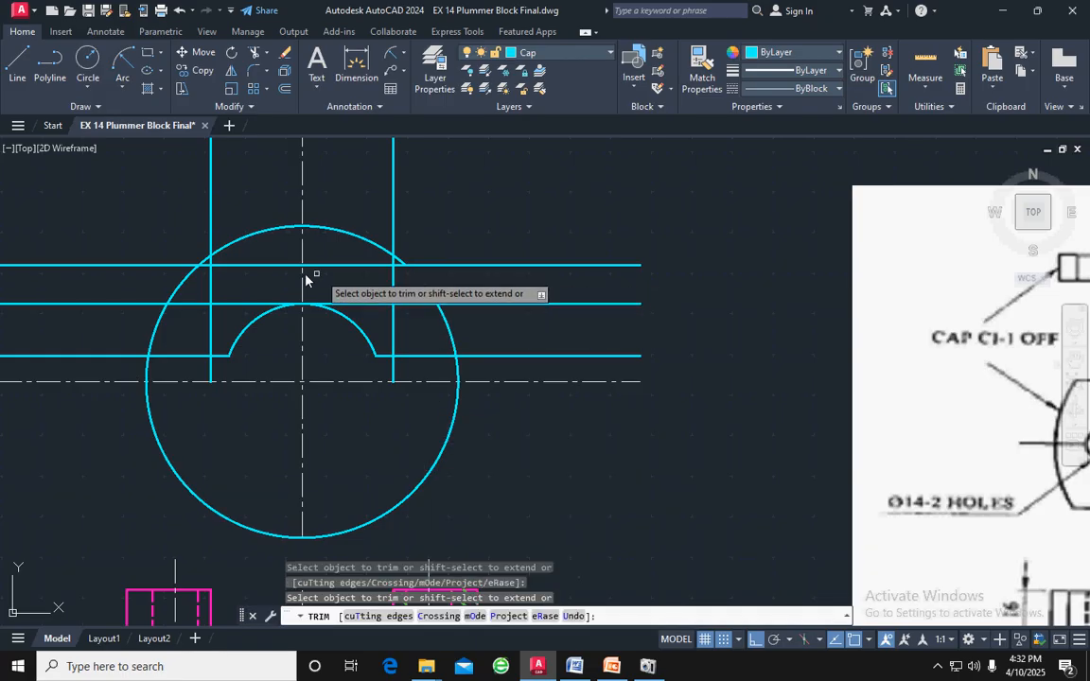
click(188, 281)
key(Escape)
click(449, 329)
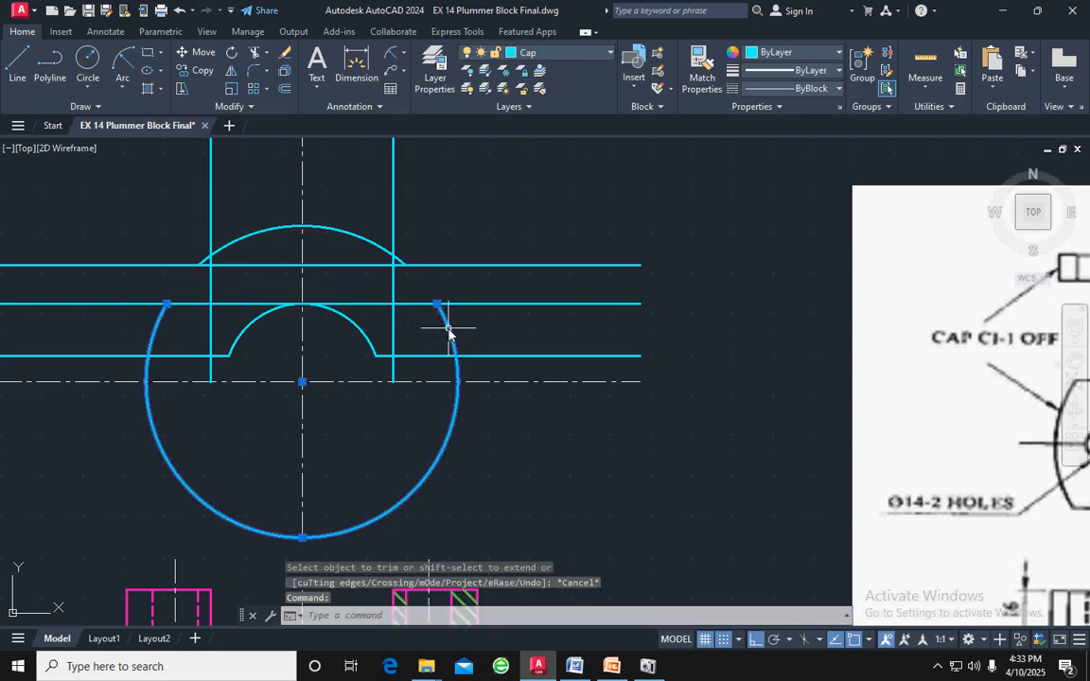
key(Delete)
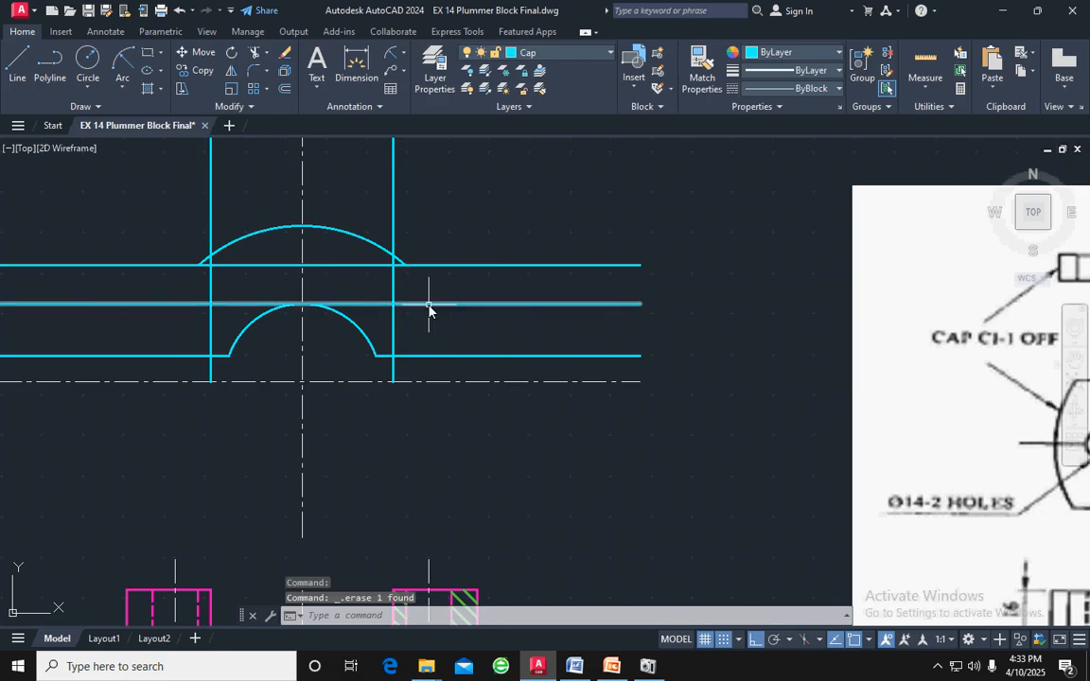
Trim the short ends of both cyan vertical lines below the cap's lowest horizontal line
scroll(555, 338, down, 2)
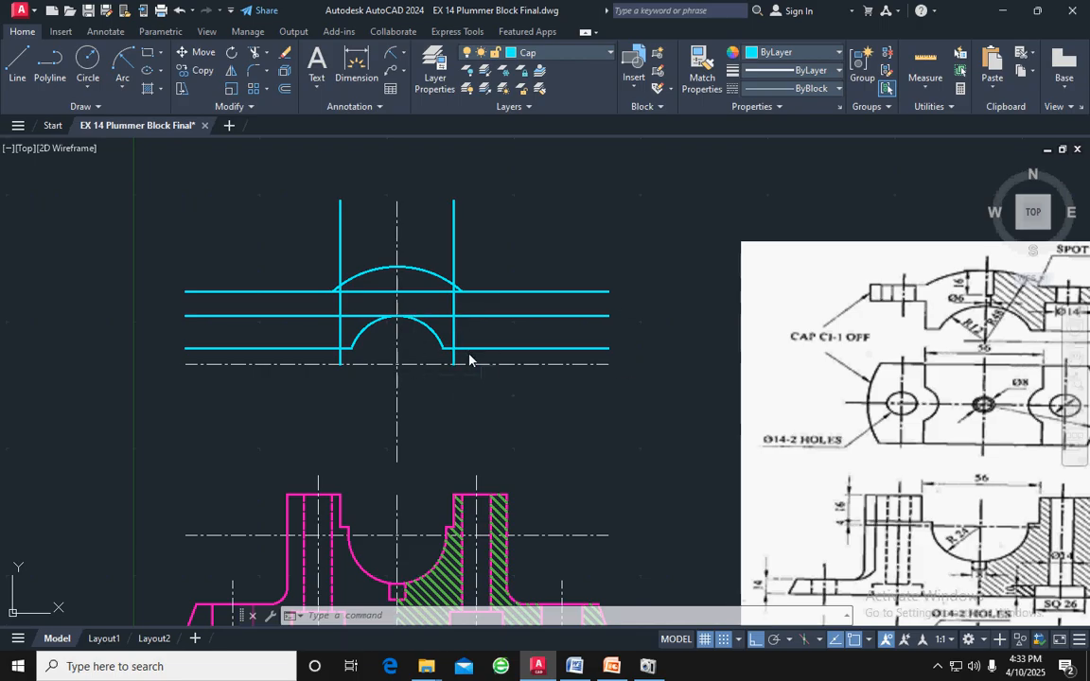
key(Return)
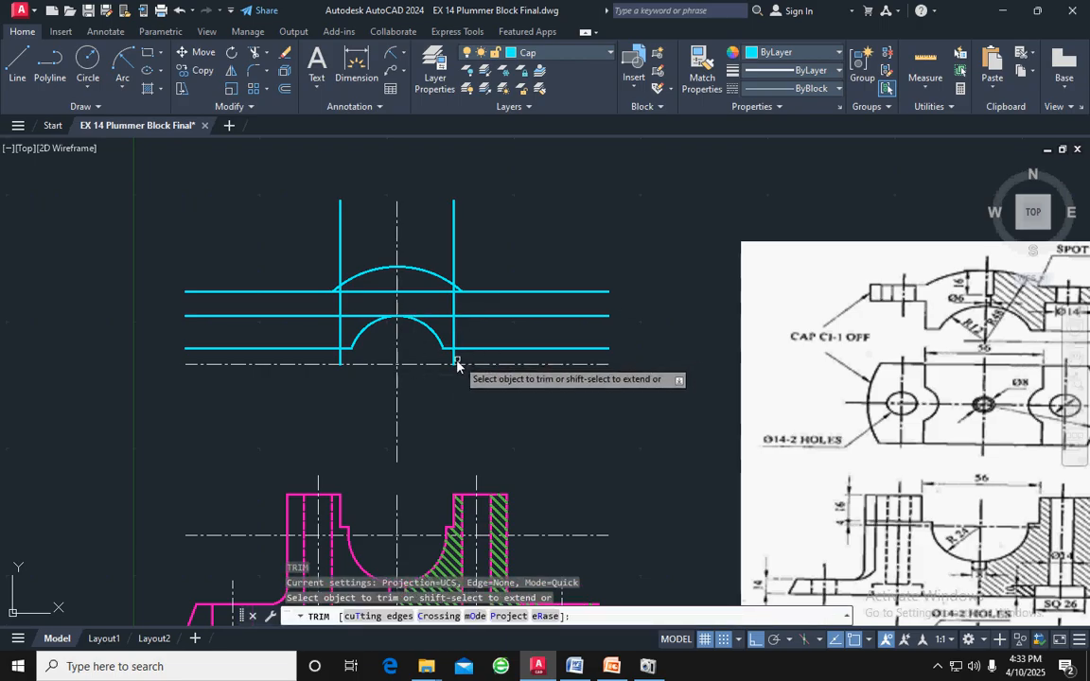
click(455, 360)
click(340, 360)
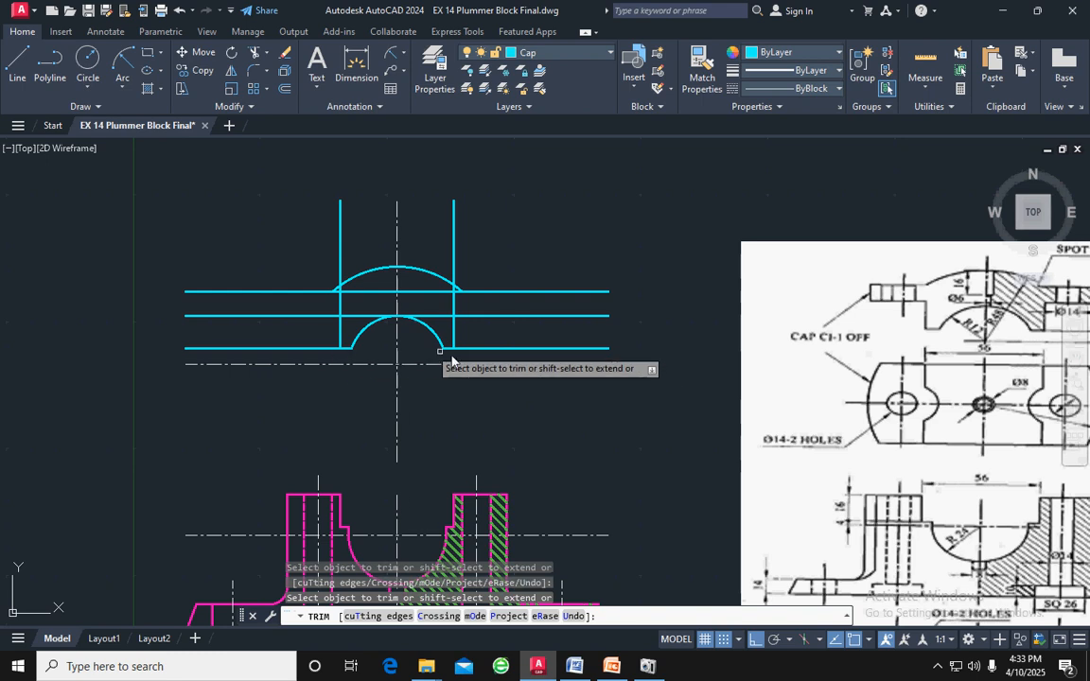
key(Escape)
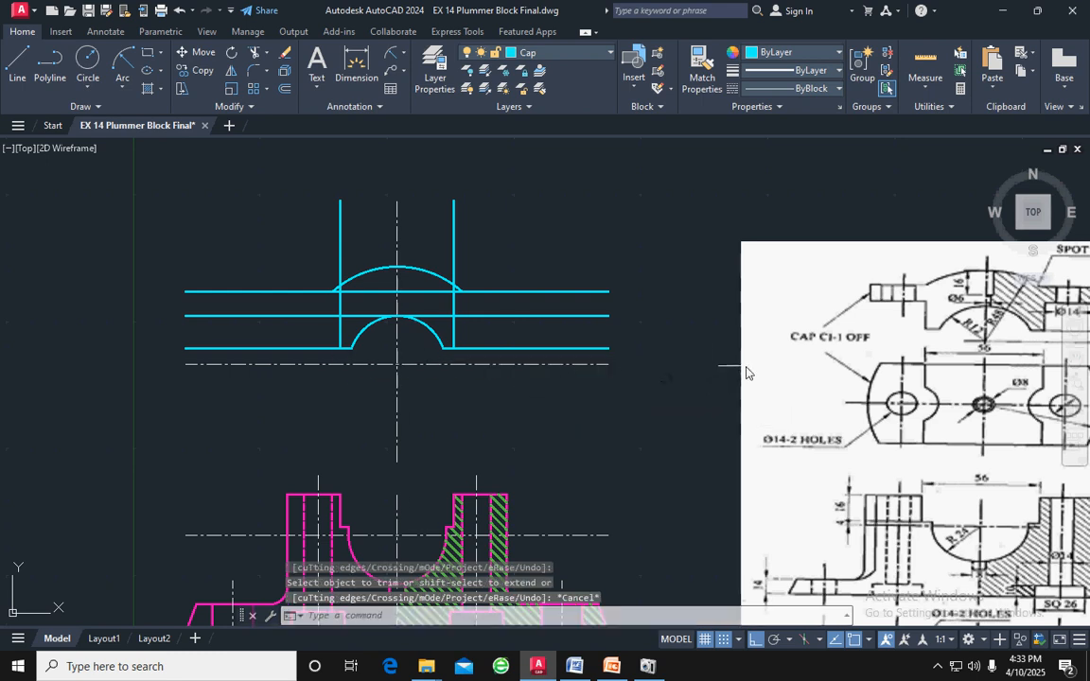
Offset the cap's vertical centre line by 54 to both sides
scroll(746, 372, down, 3)
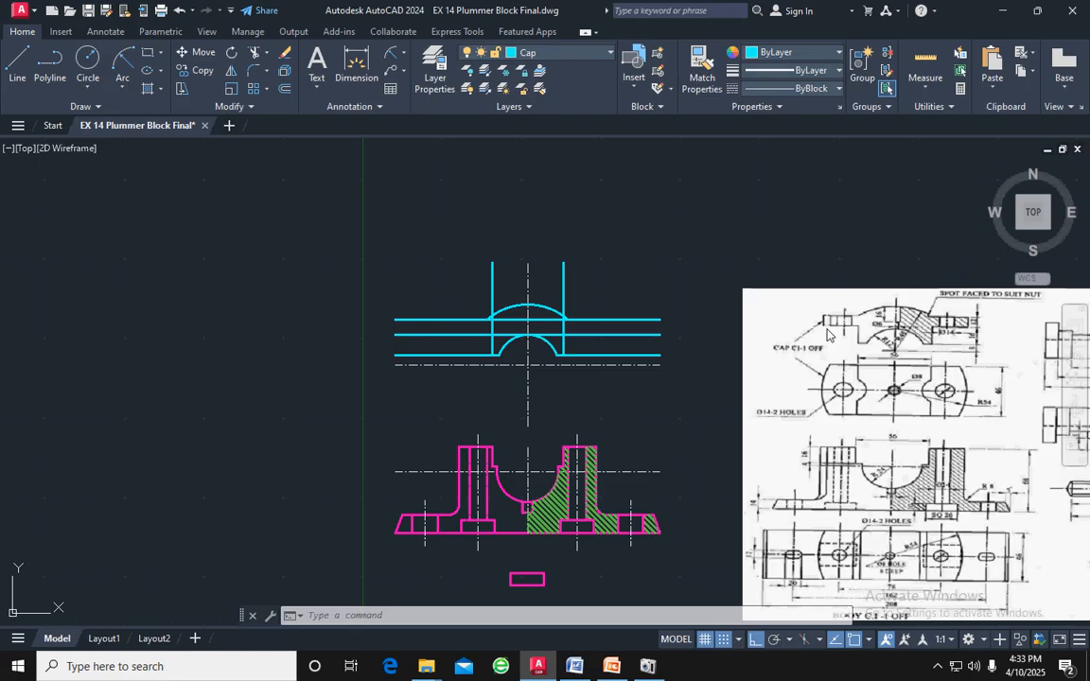
click(528, 288)
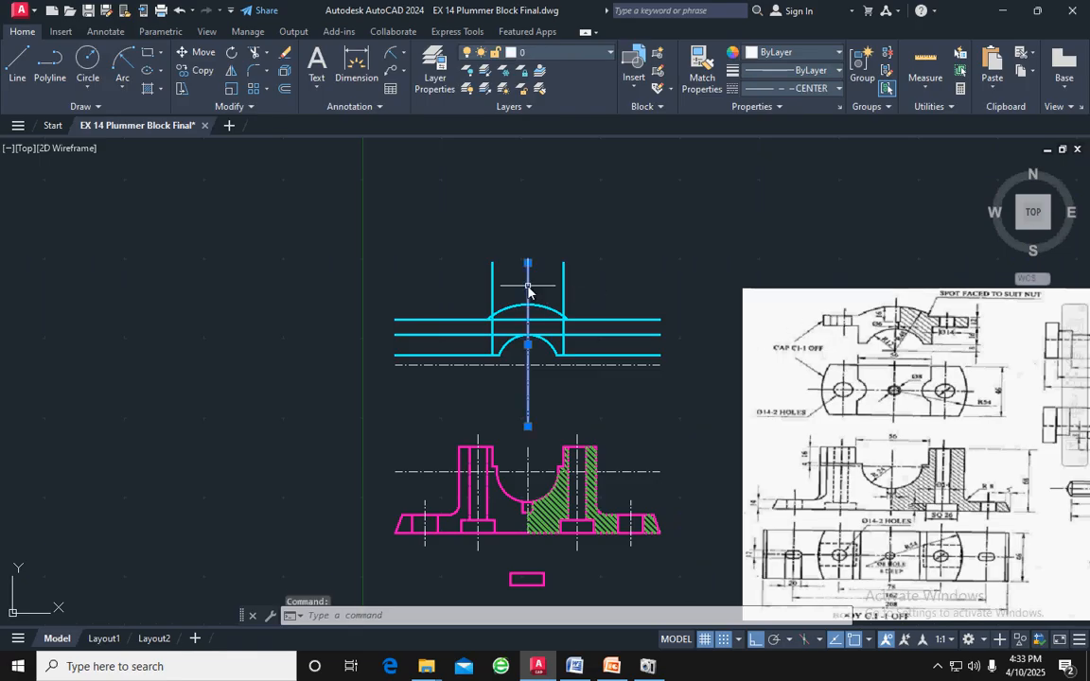
click(283, 89)
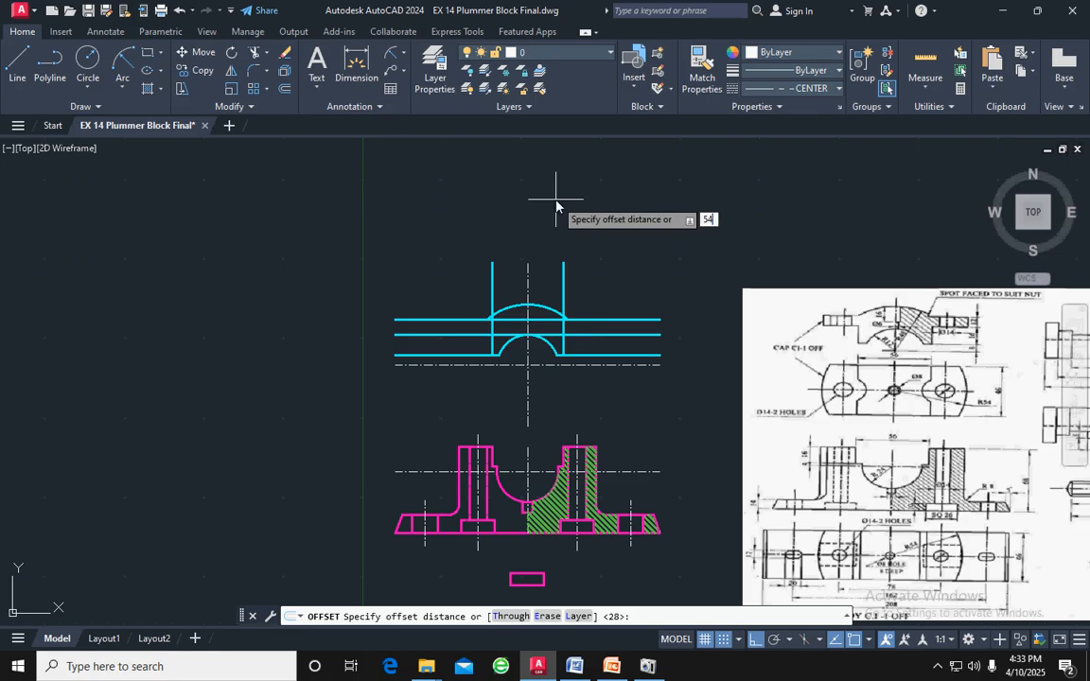
text(54)
key(Return)
click(682, 256)
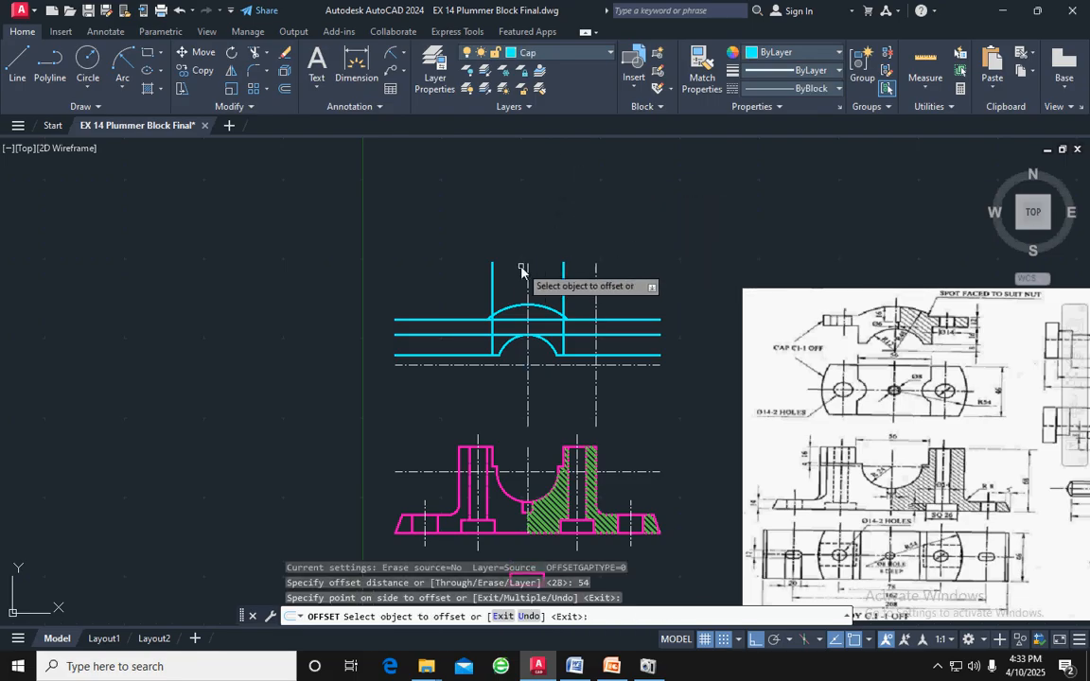
click(527, 270)
click(416, 262)
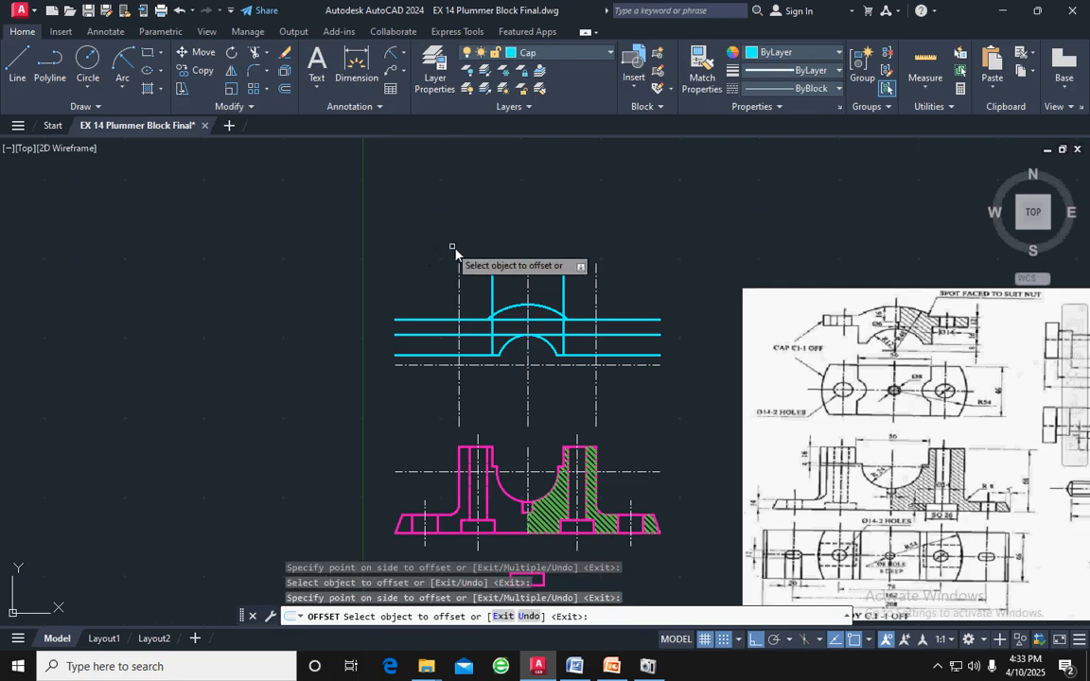
key(Escape)
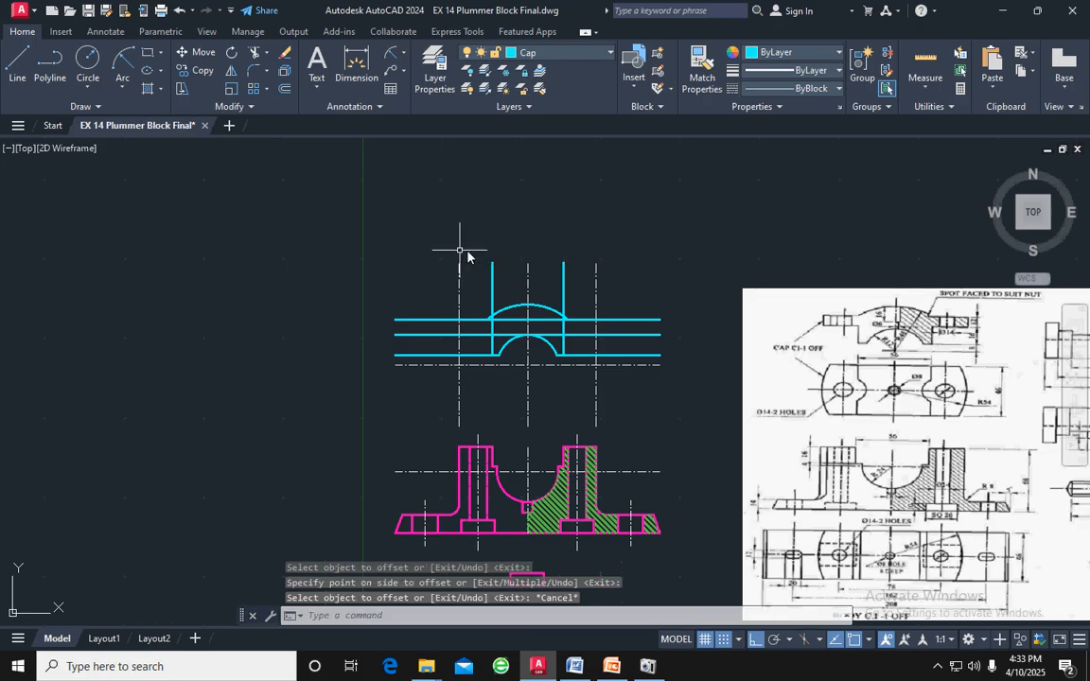
Match the two outer offset centre lines to the properties of the cap's solid cyan vertical line
click(562, 280)
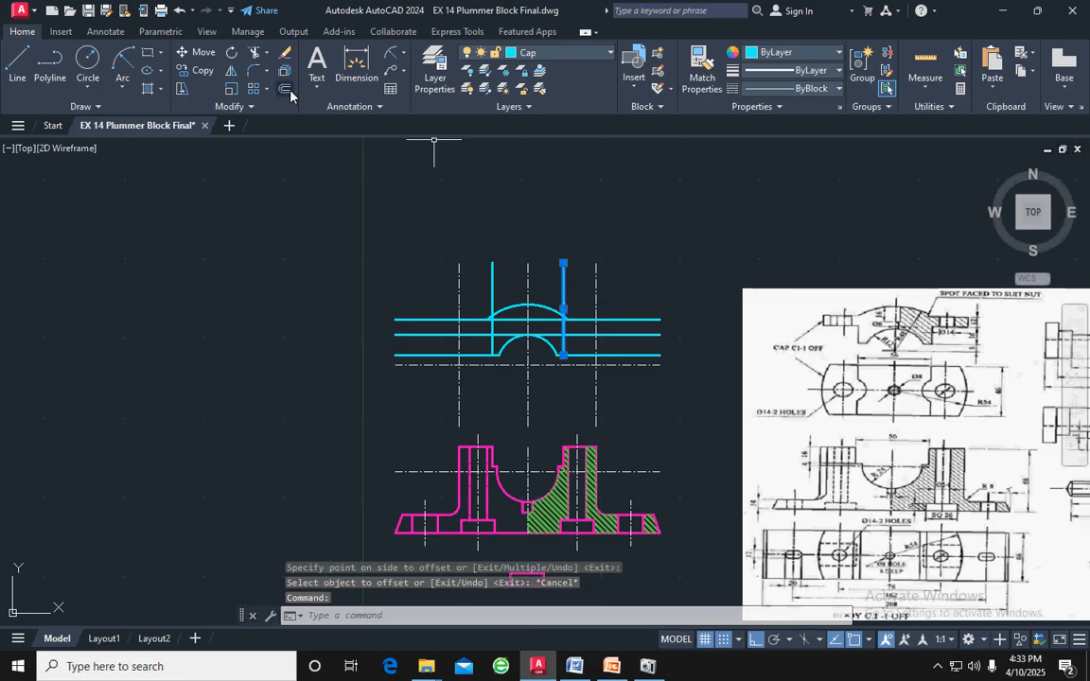
click(702, 71)
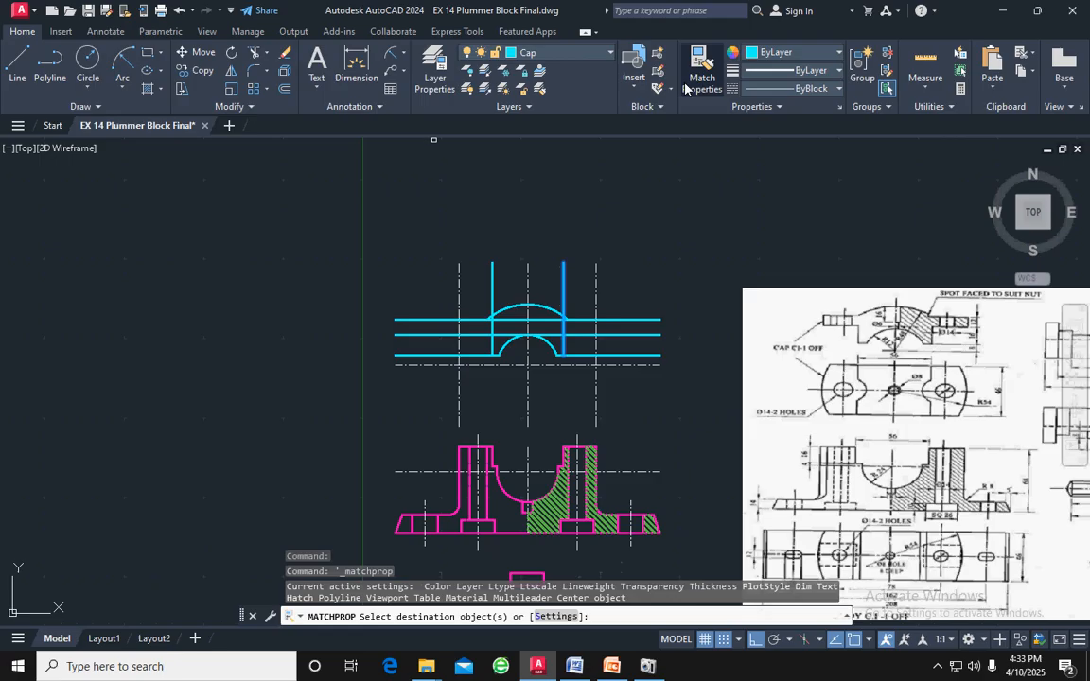
click(597, 276)
click(460, 283)
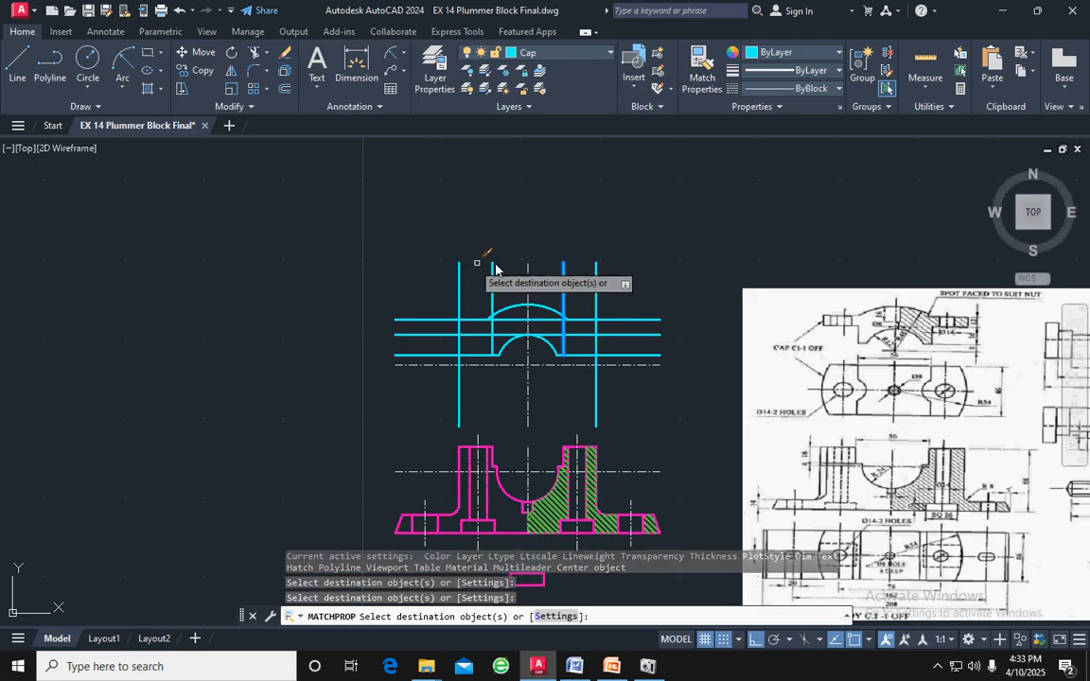
key(Escape)
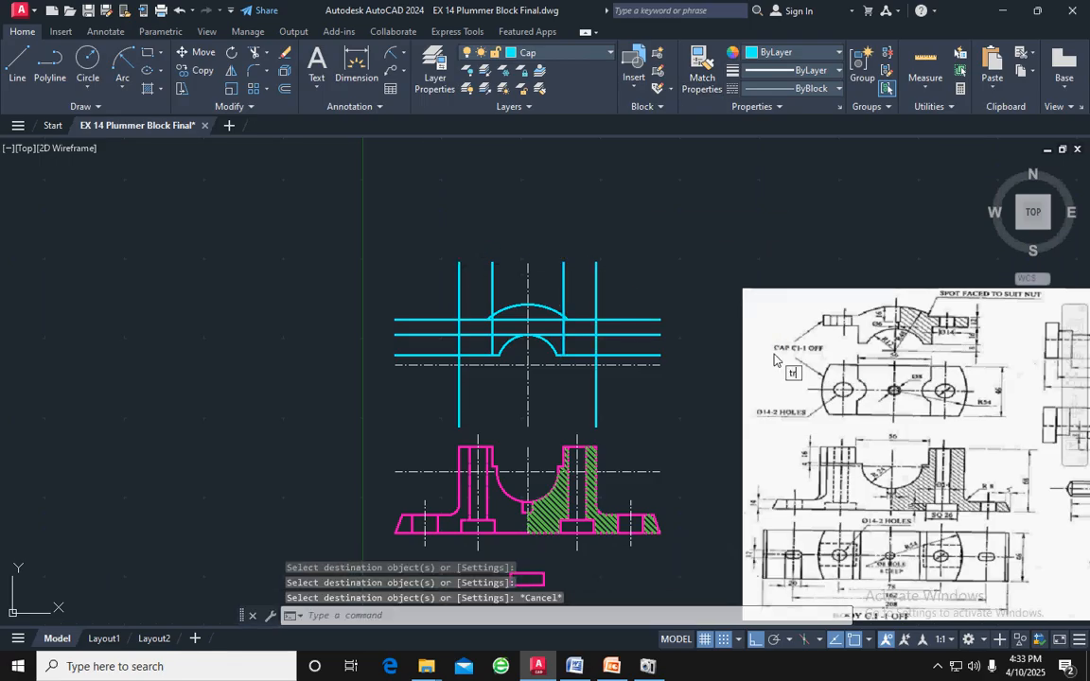
Trim the outer vertical lines above and below the cap's horizontal lines, and the inner verticals above the radius 48 arc
text(tr)
key(Return)
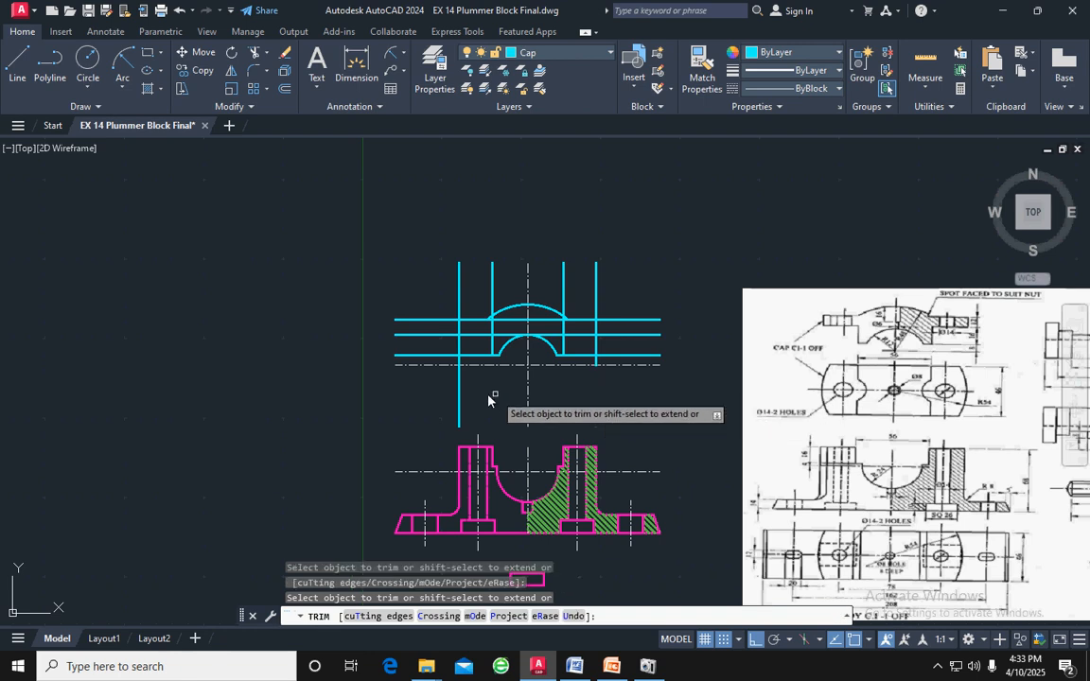
click(459, 384)
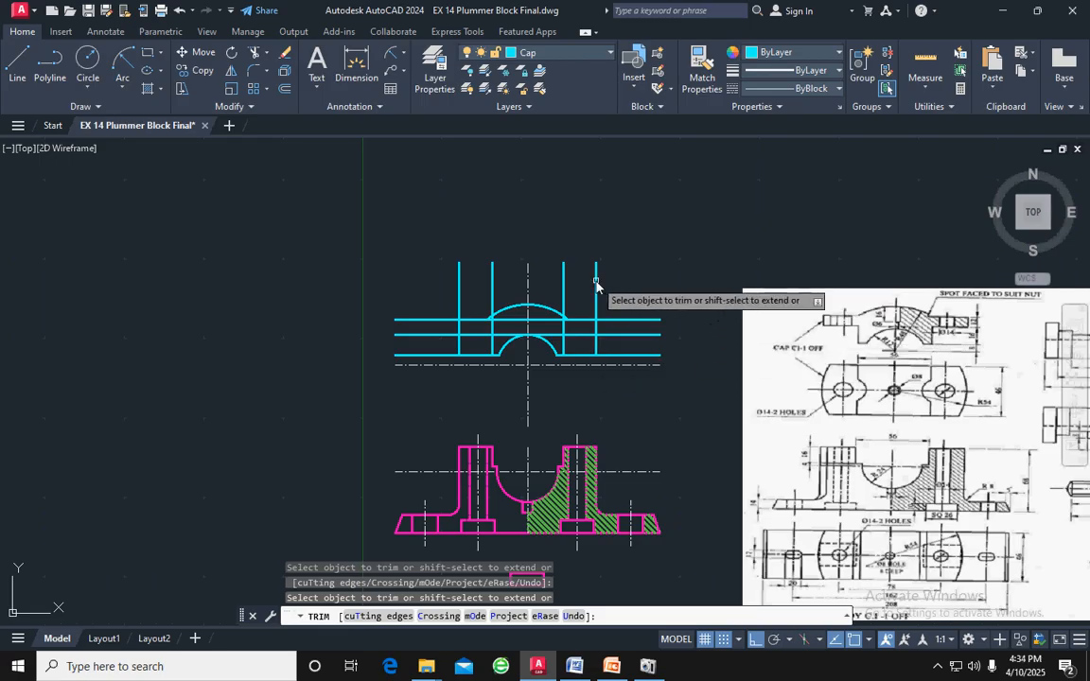
click(492, 274)
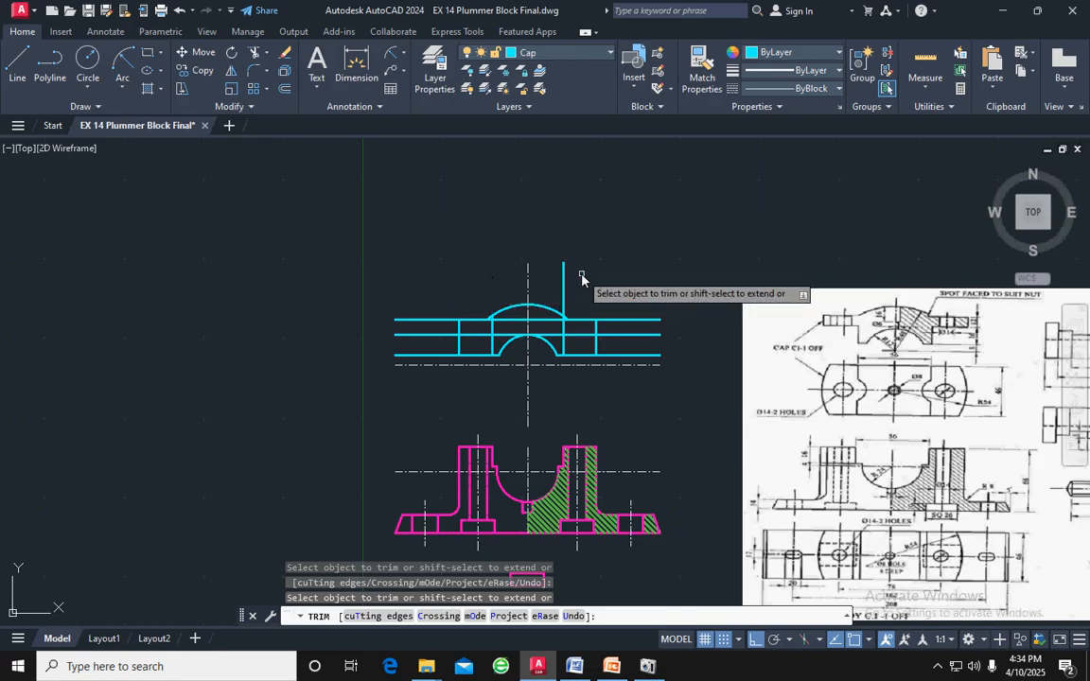
Trim the three cyan horizontal lines where they extend beyond the outer vertical lines on both sides
click(630, 306)
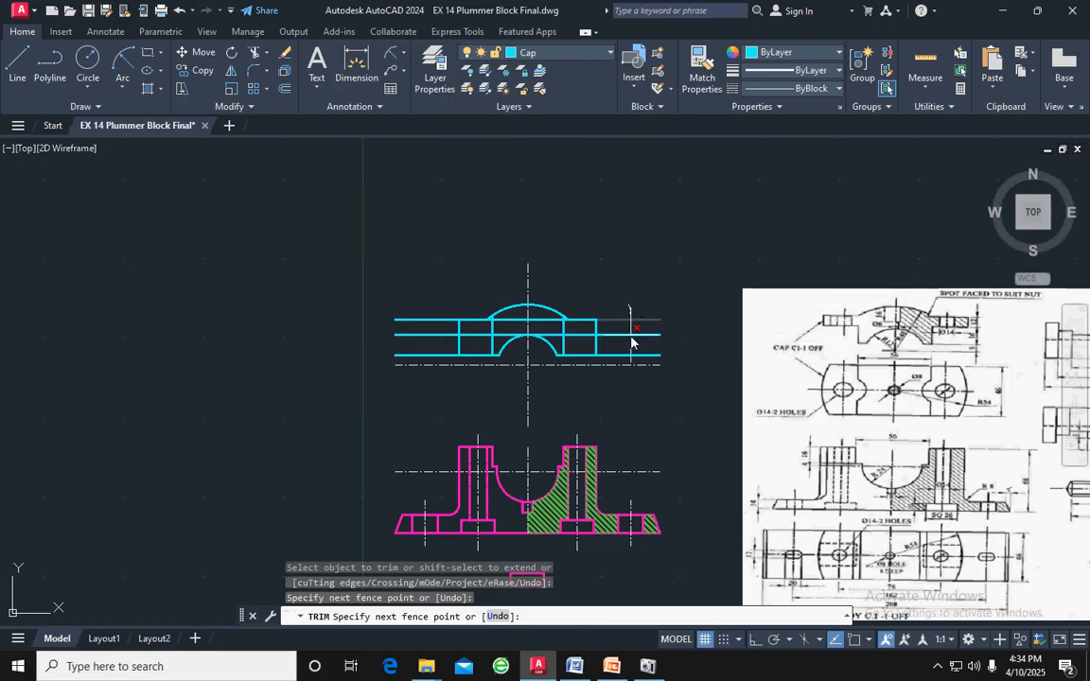
key(Return)
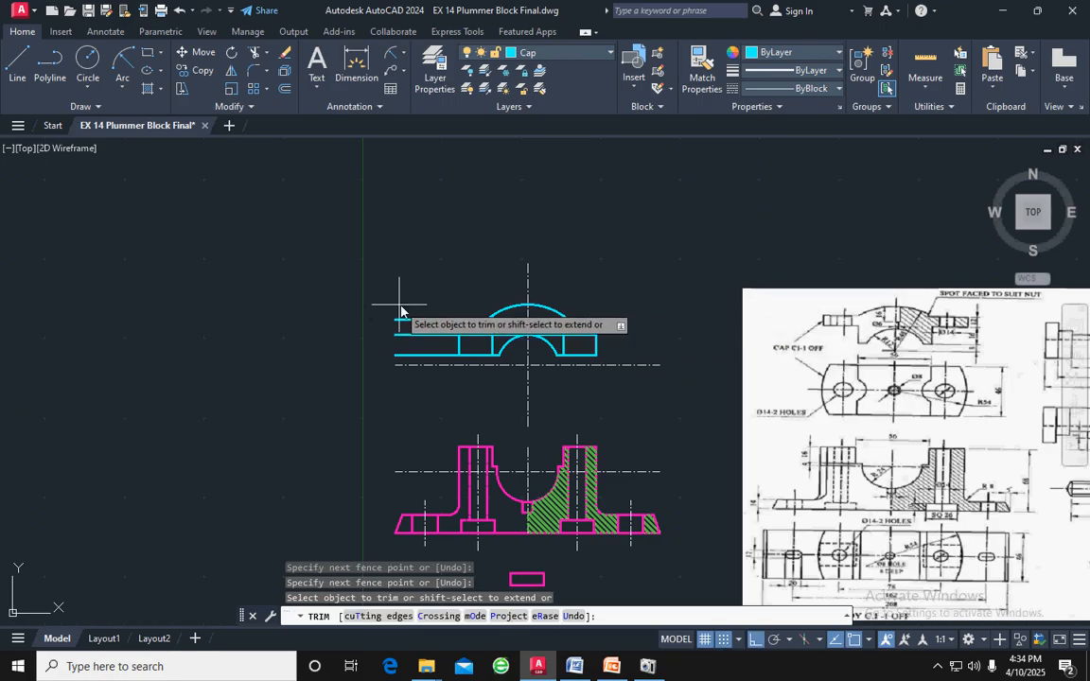
click(402, 307)
click(405, 369)
key(Return)
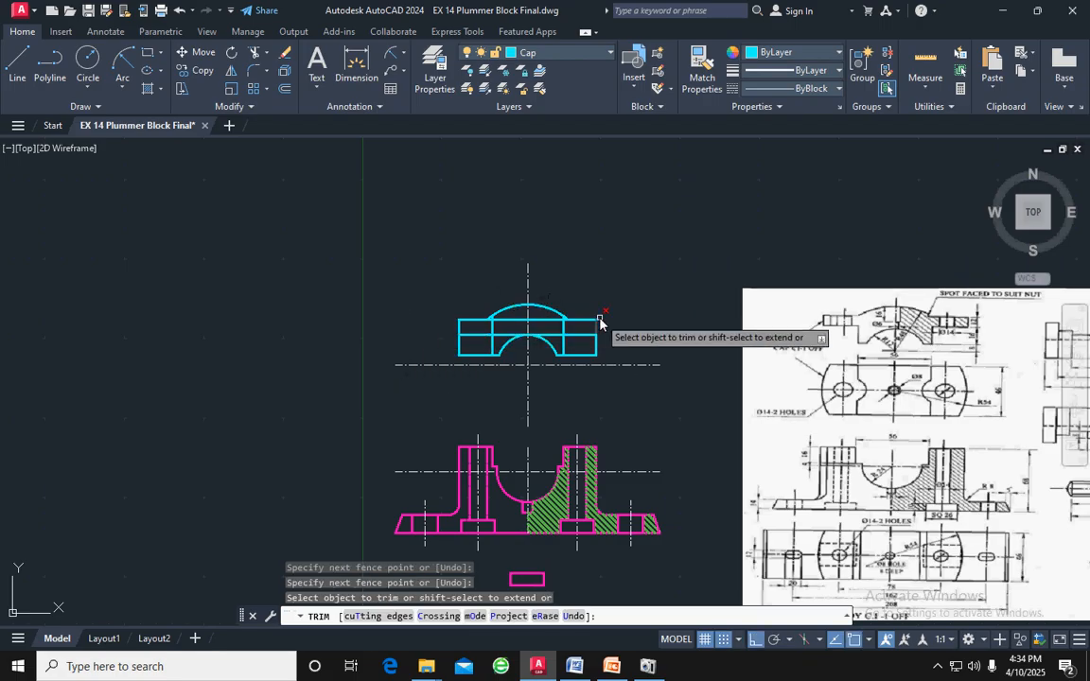
key(Escape)
Trim the cap's middle and upper horizontal lines between the two inner vertical lines
scroll(519, 350, up, 4)
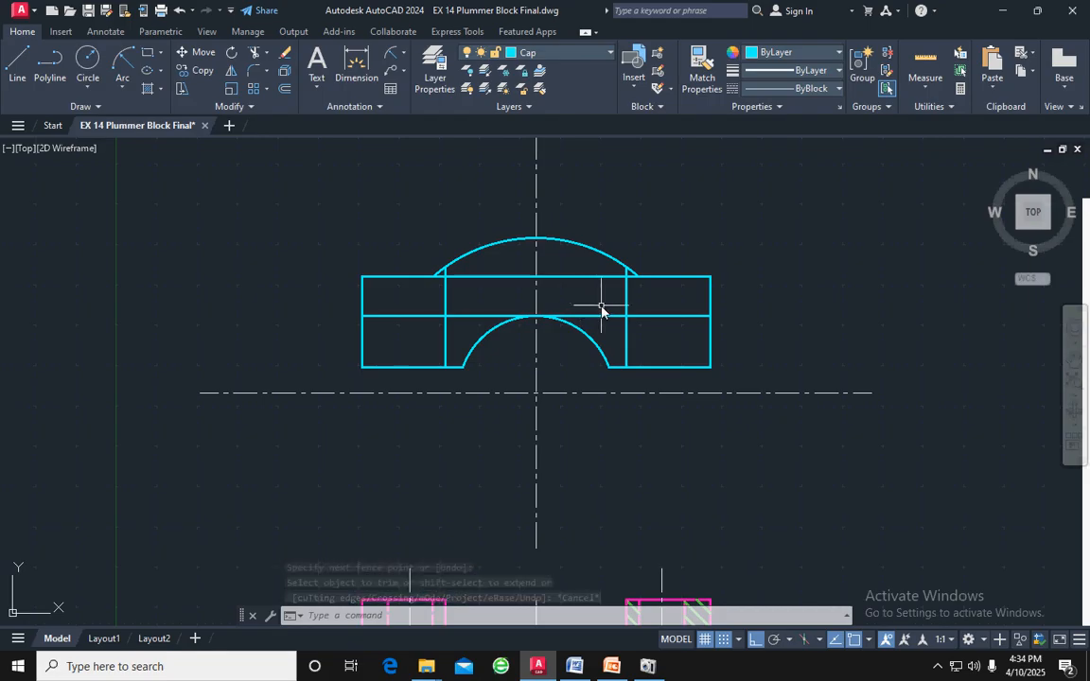
text(tr)
key(Return)
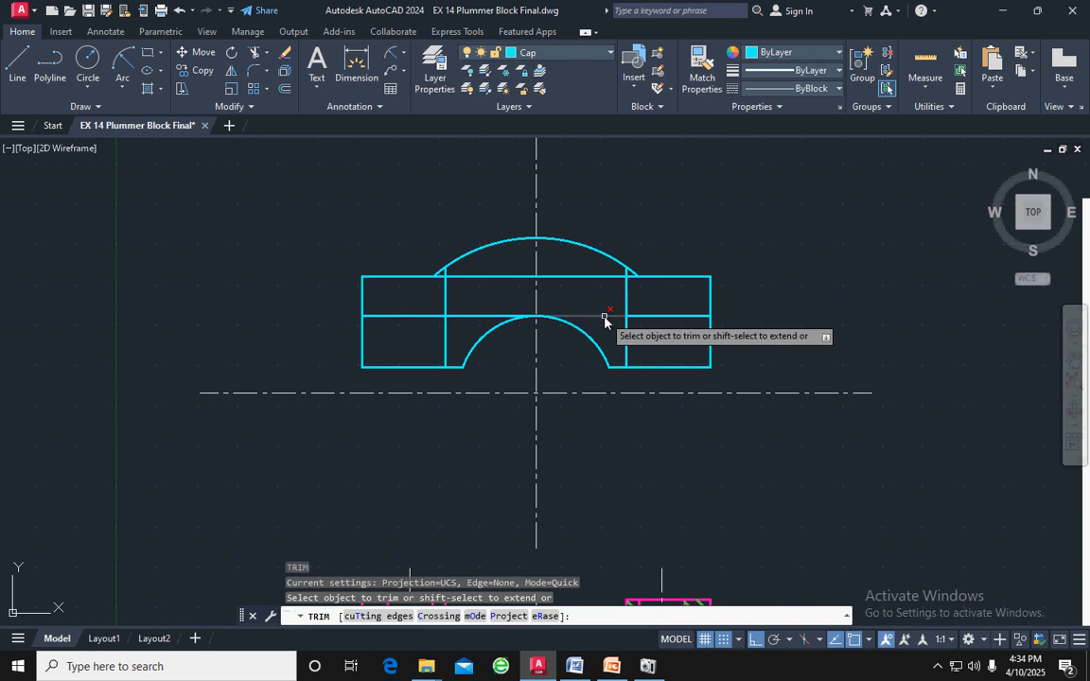
click(605, 316)
click(496, 317)
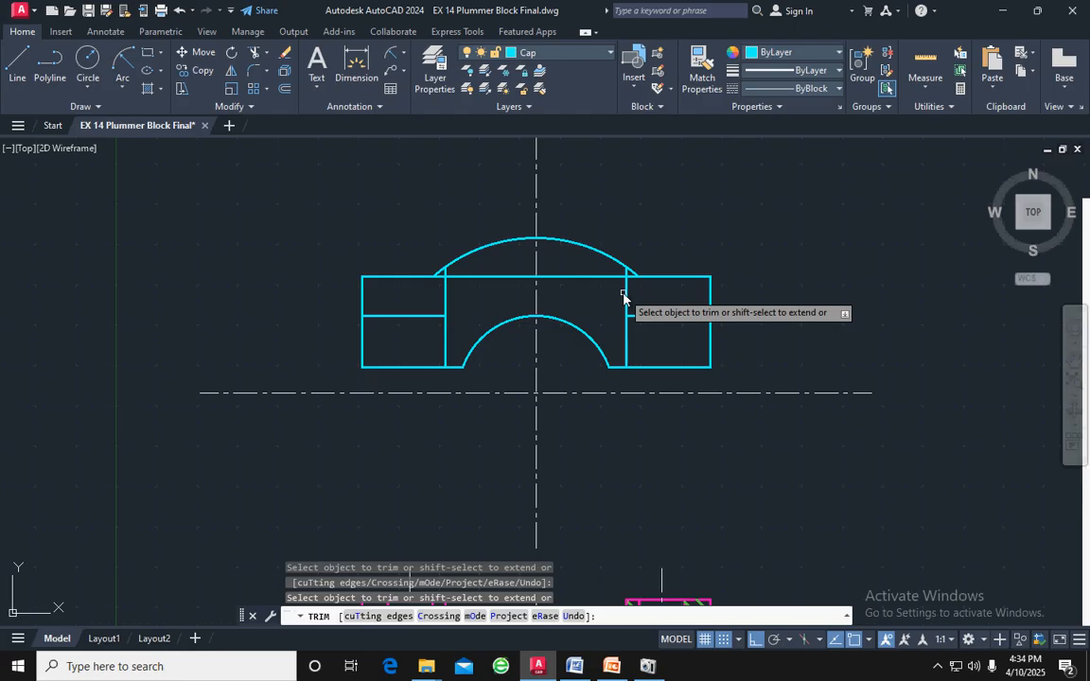
click(464, 276)
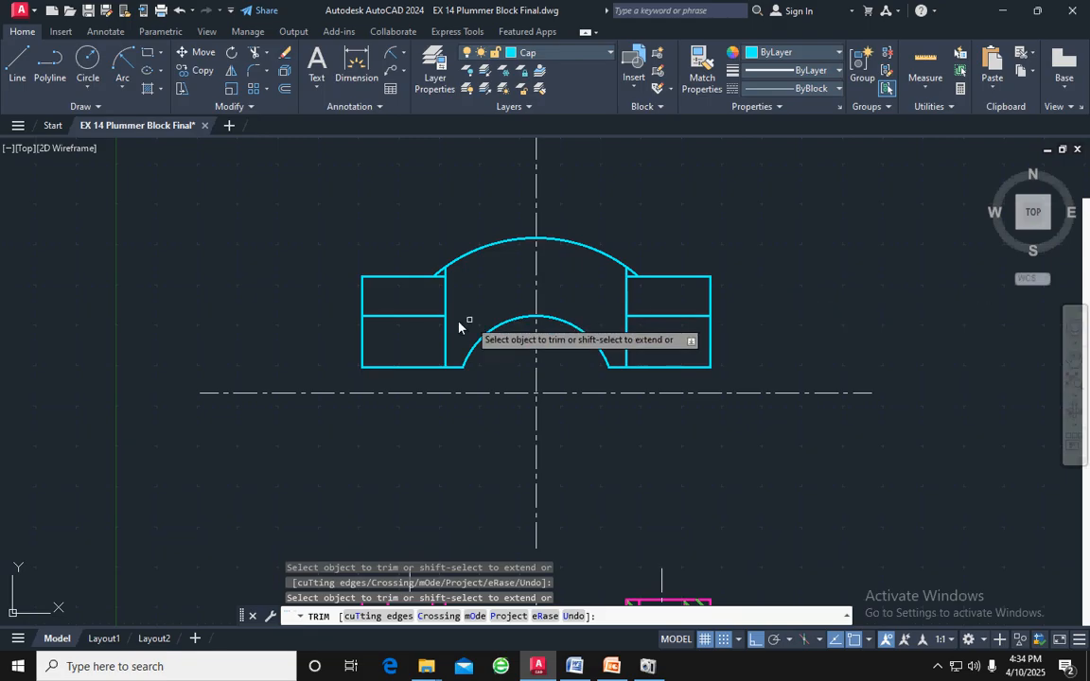
Trim the outer vertical and bottom horizontal segments below both side flanges of the cap
click(362, 333)
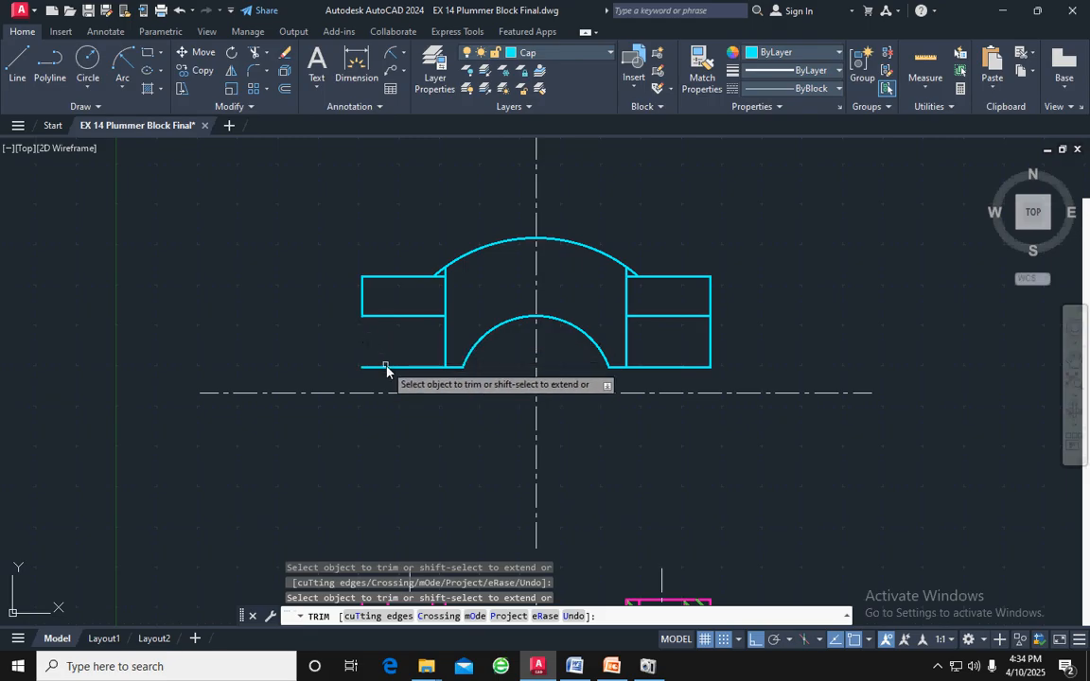
click(388, 367)
click(710, 331)
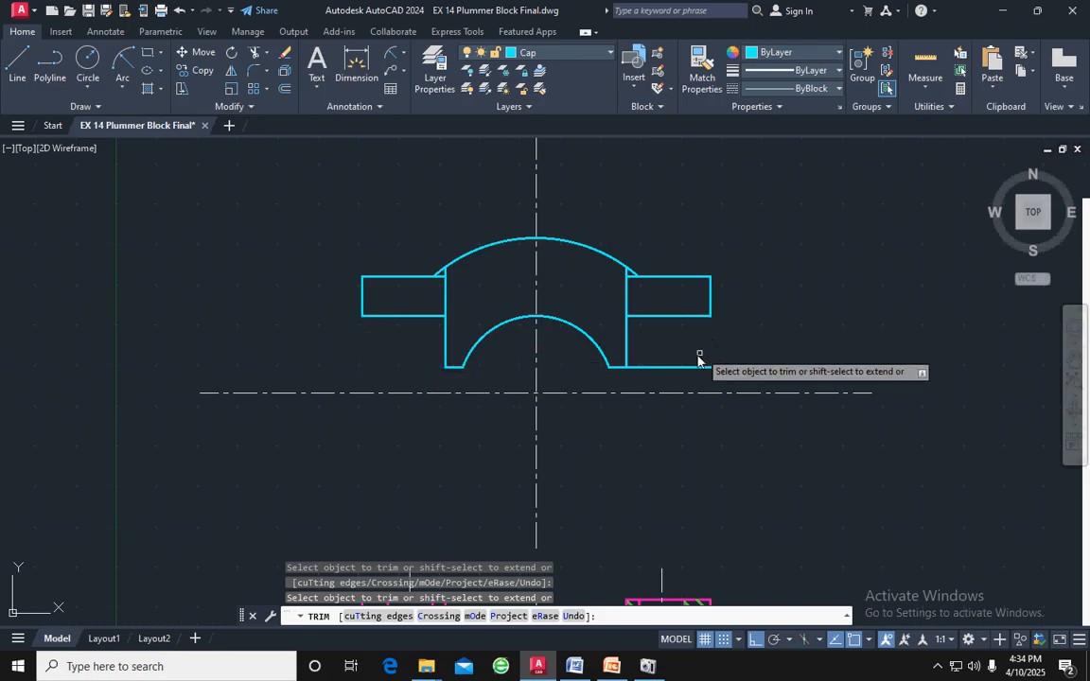
click(691, 367)
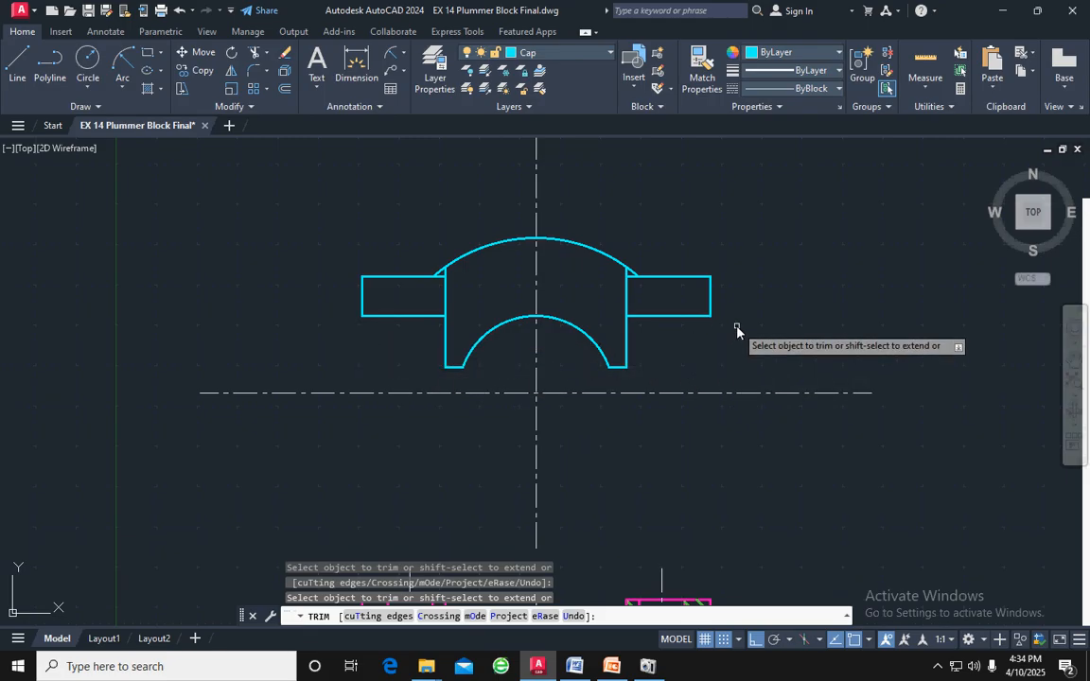
scroll(737, 331, down, 3)
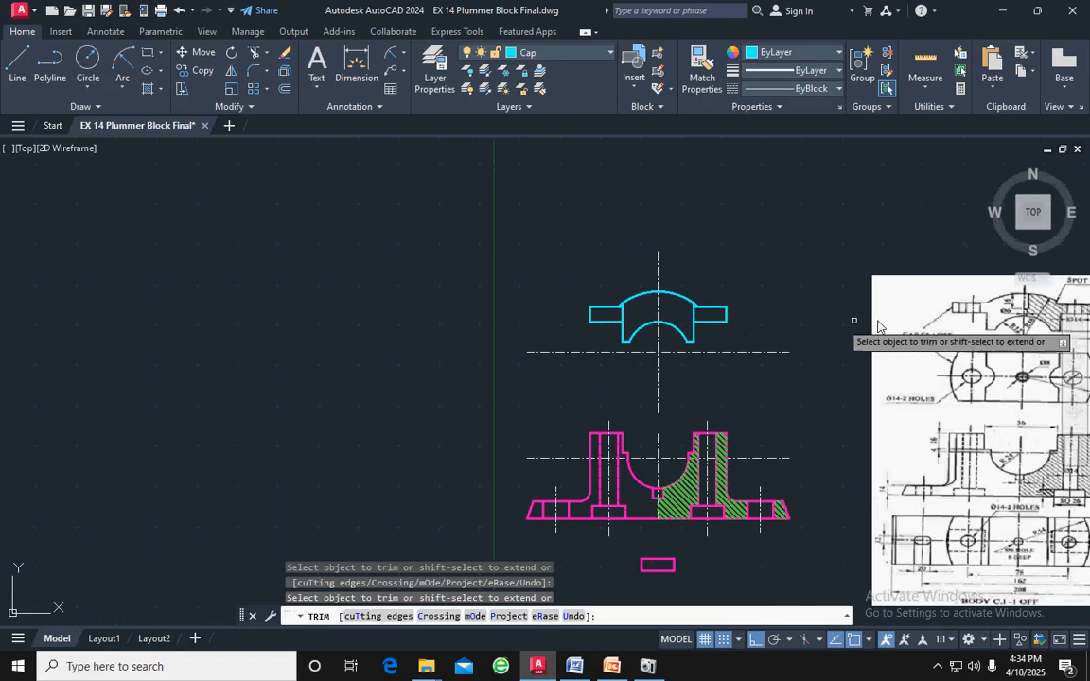
key(Escape)
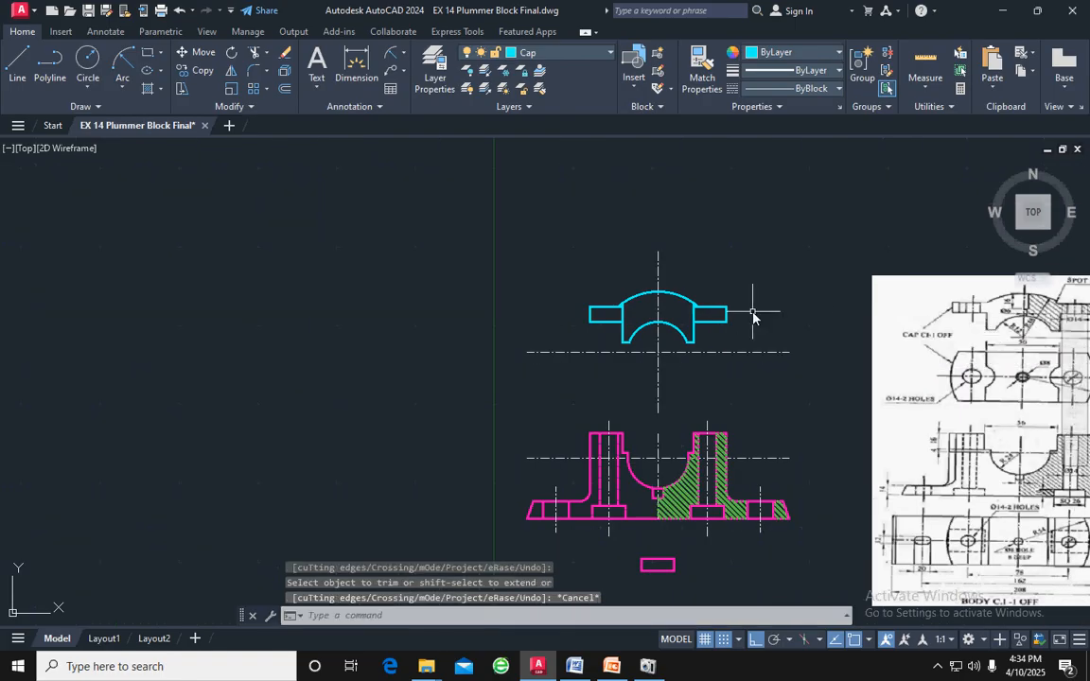
Offset the cap's vertical centre line by 39 to both sides for the bolt hole centre lines
middle_drag(757, 348, 508, 331)
scroll(820, 315, up, 2)
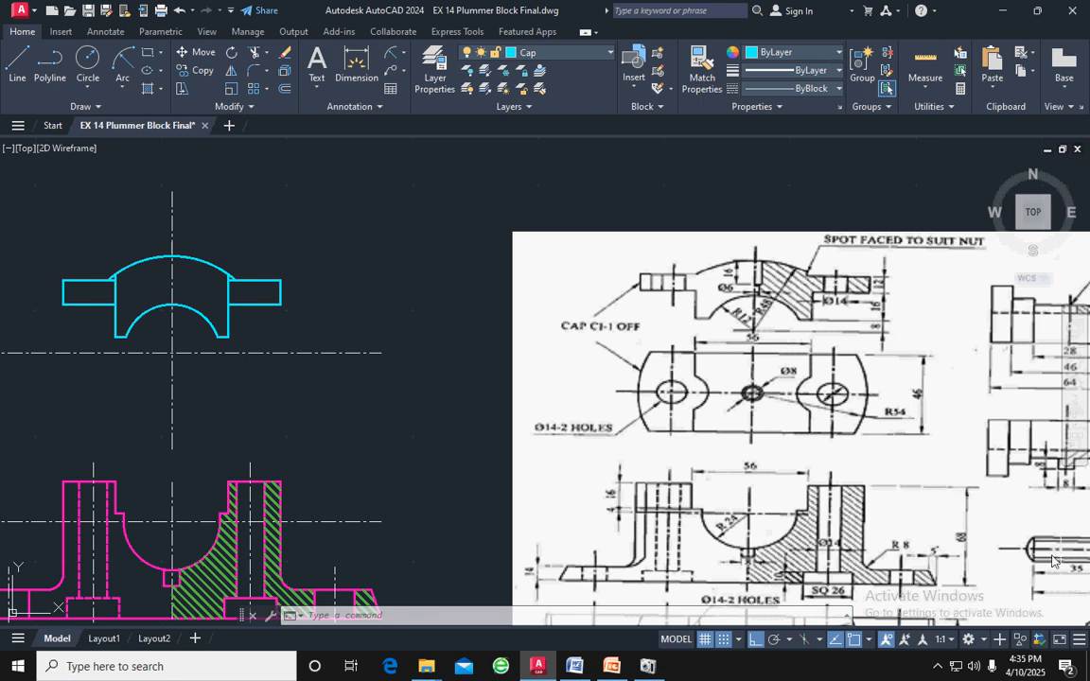
scroll(904, 490, down, 3)
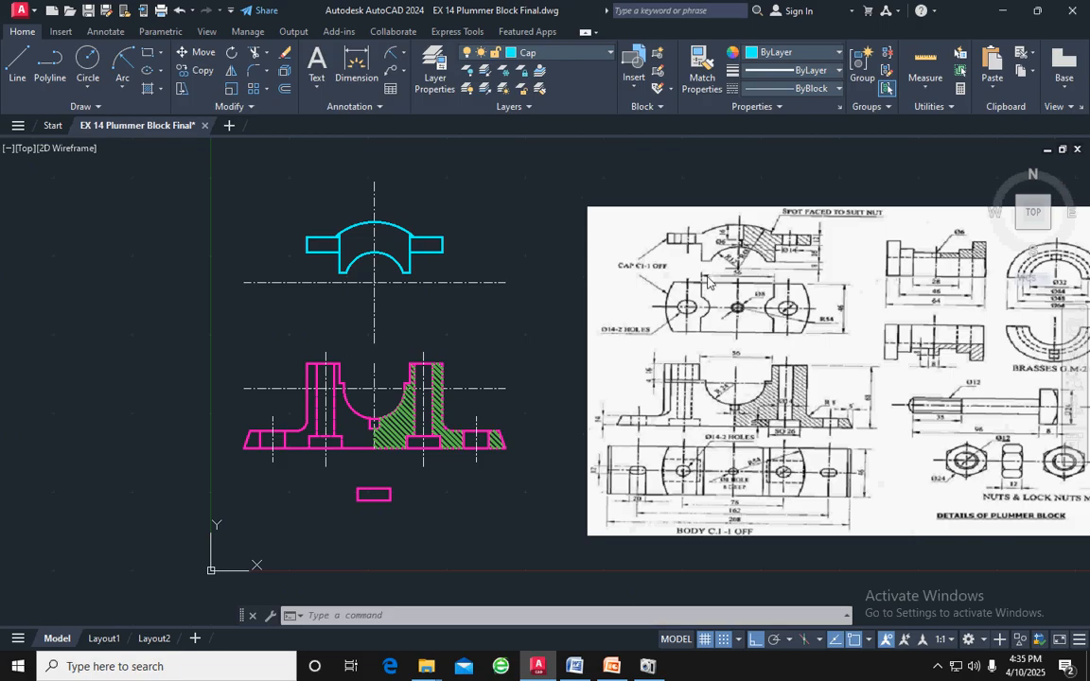
scroll(435, 307, up, 4)
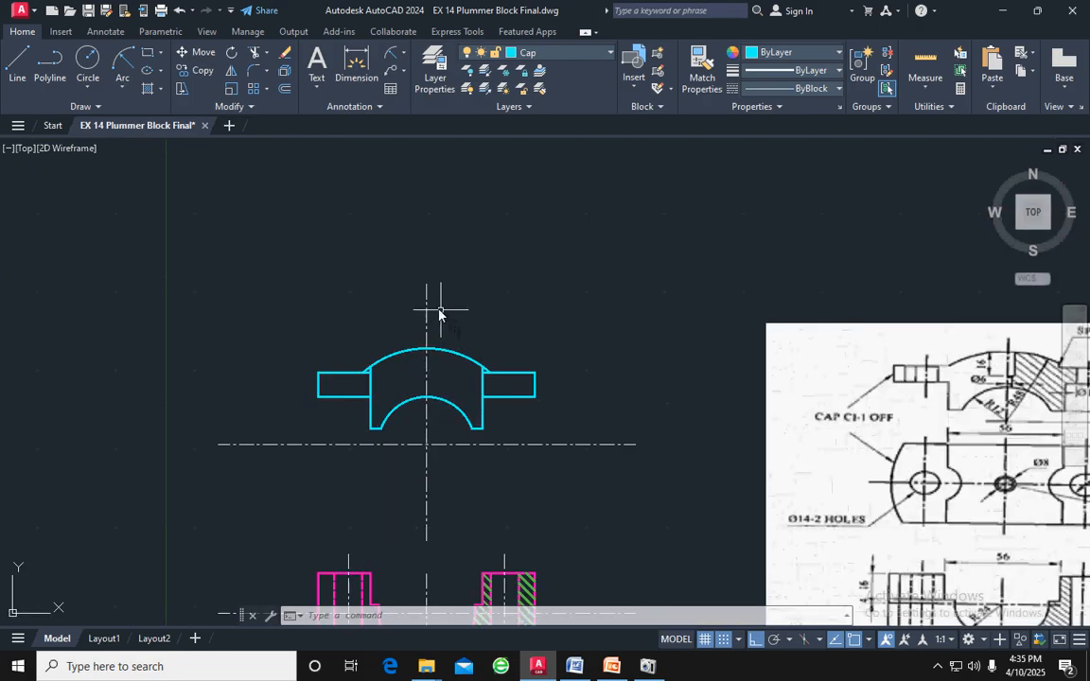
click(426, 310)
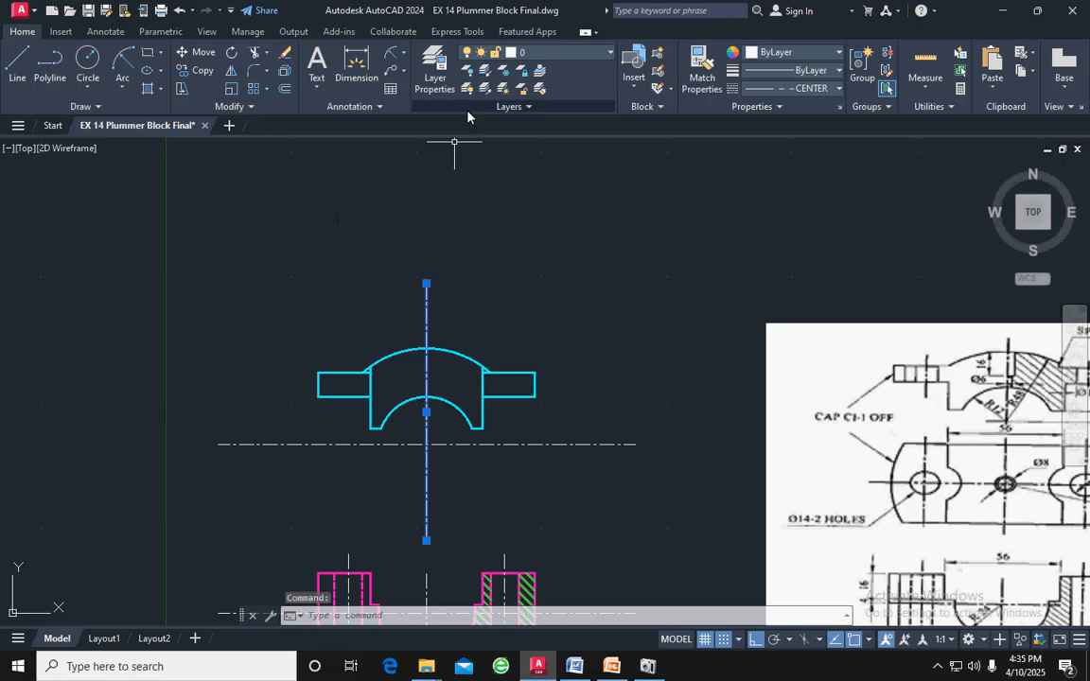
click(286, 89)
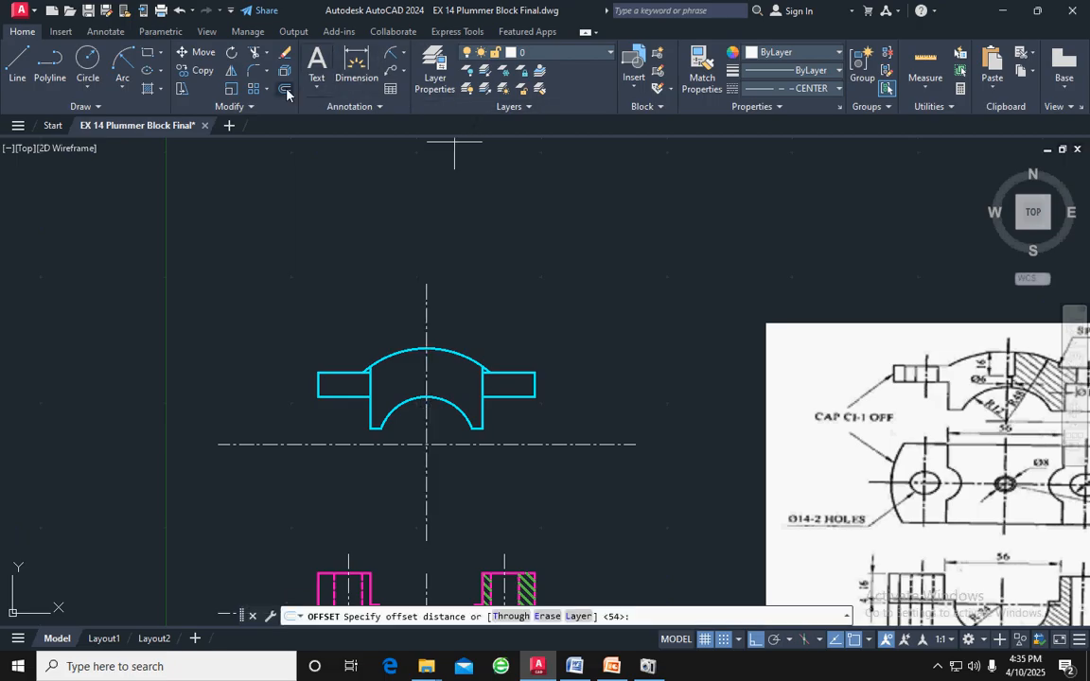
key(Return)
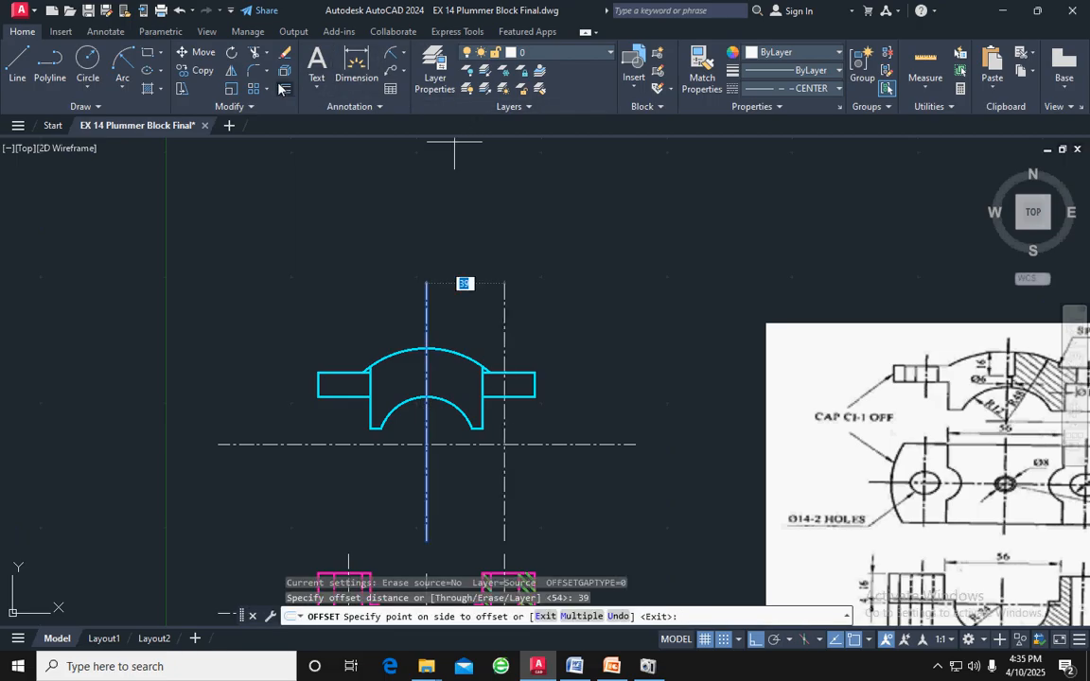
click(522, 263)
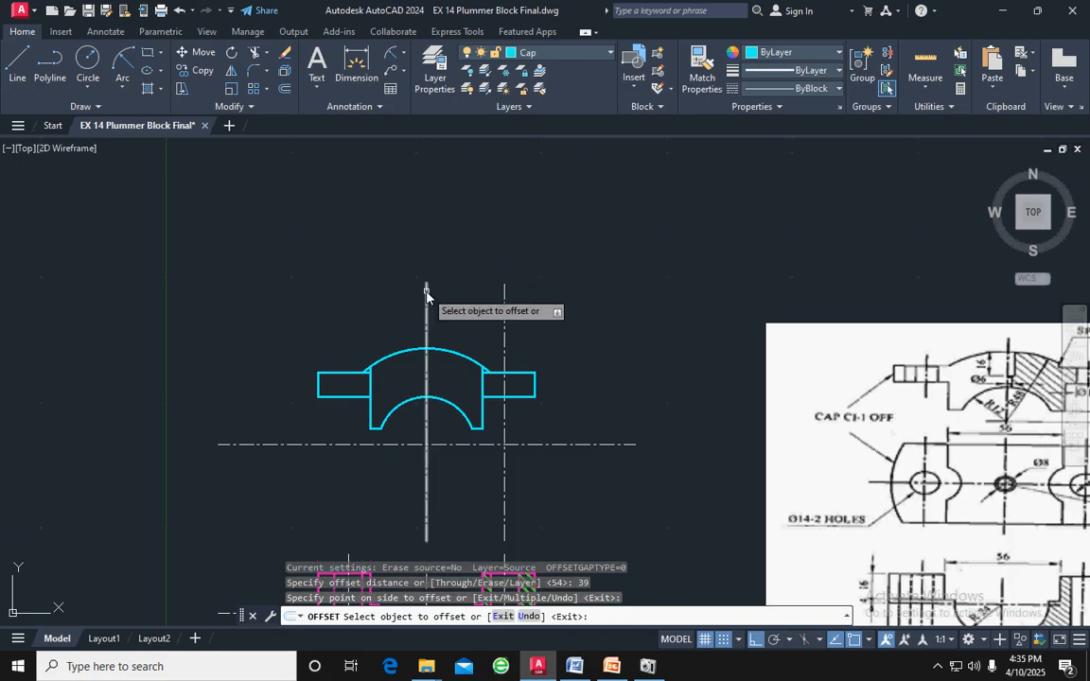
click(426, 290)
click(338, 281)
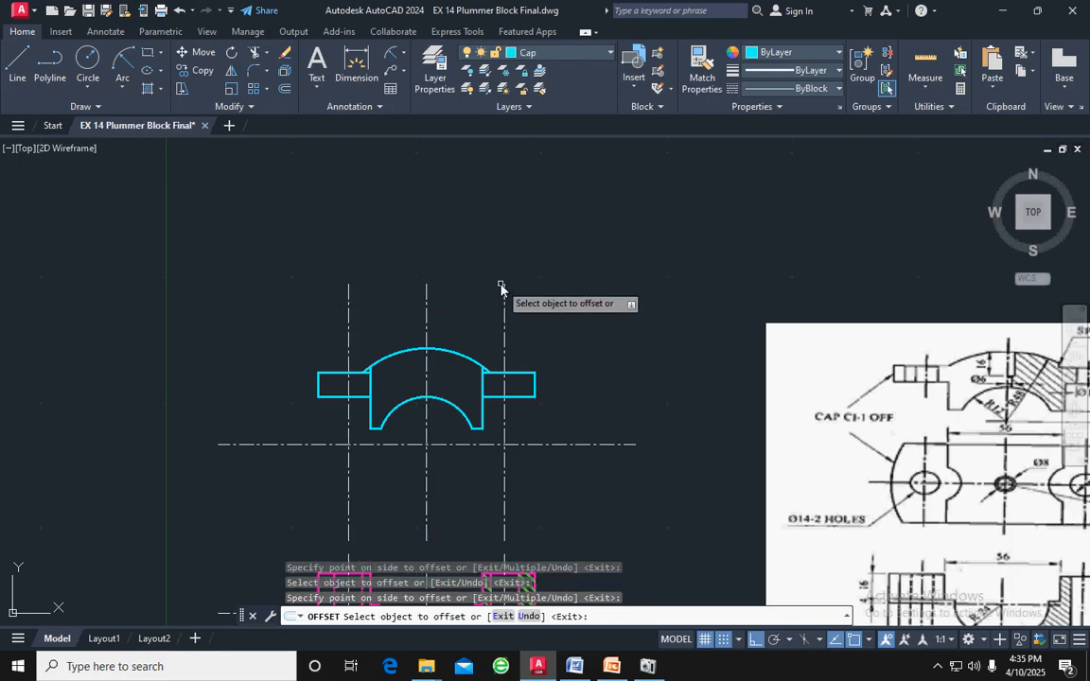
key(Escape)
Shorten the right bolt hole centre line at both ends so it extends only slightly beyond the cap's flange
click(505, 329)
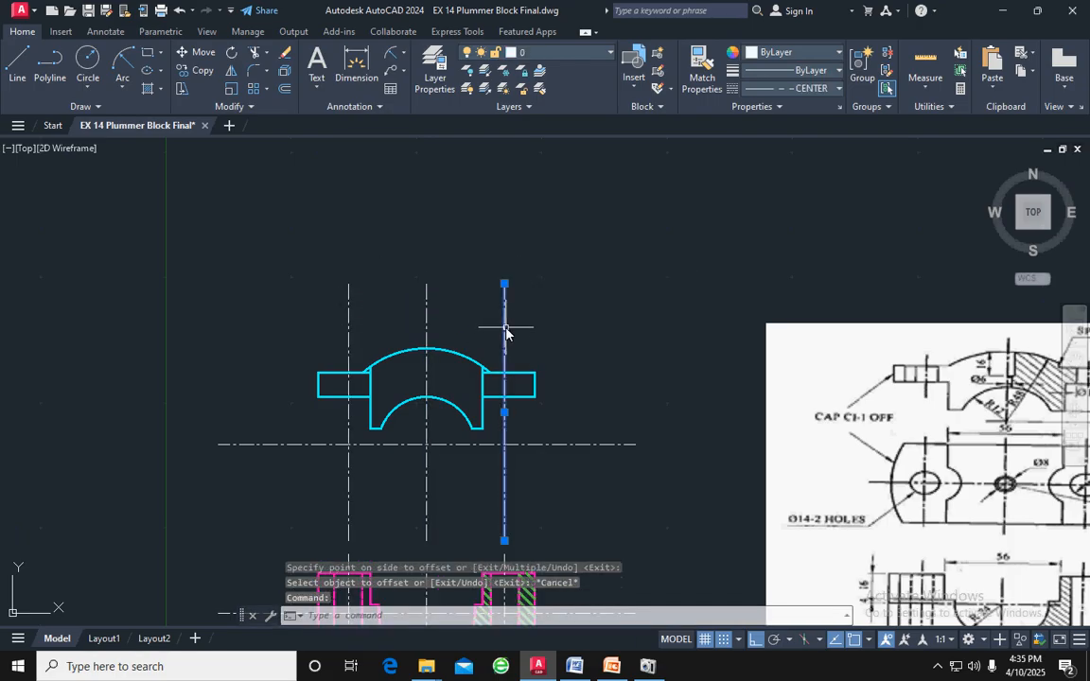
click(504, 283)
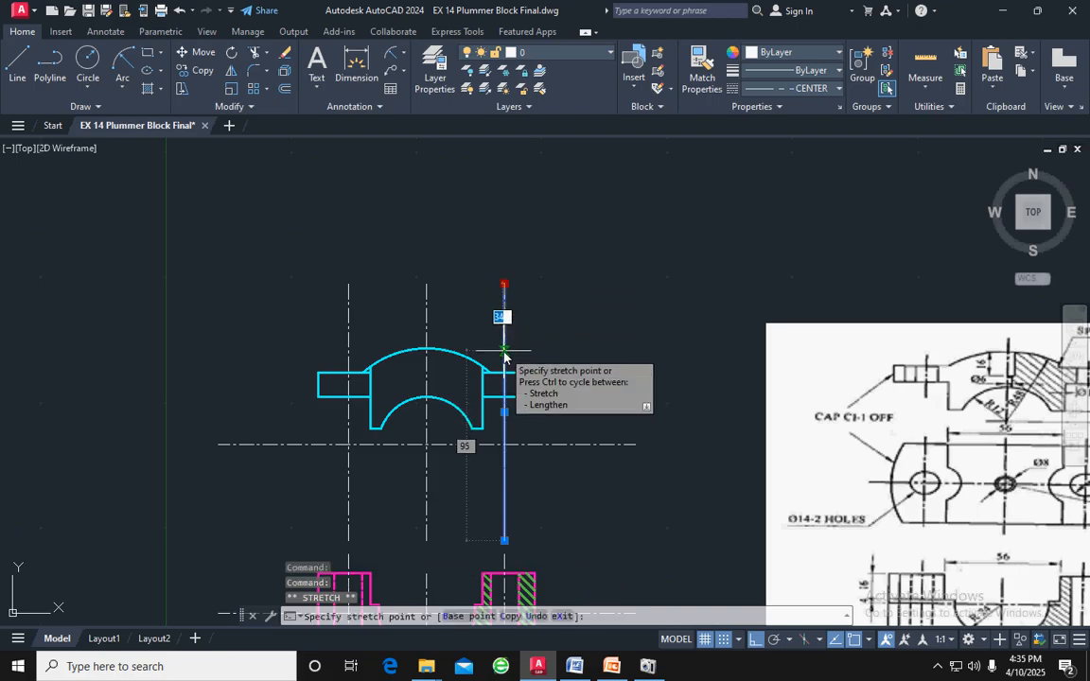
click(505, 351)
click(504, 540)
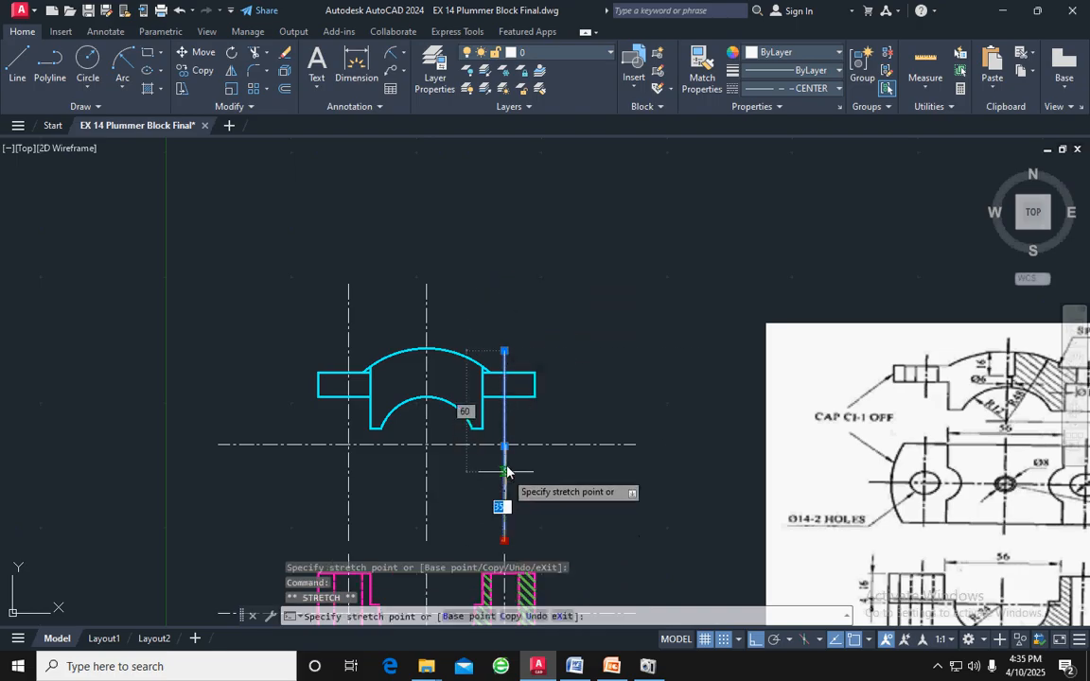
click(506, 407)
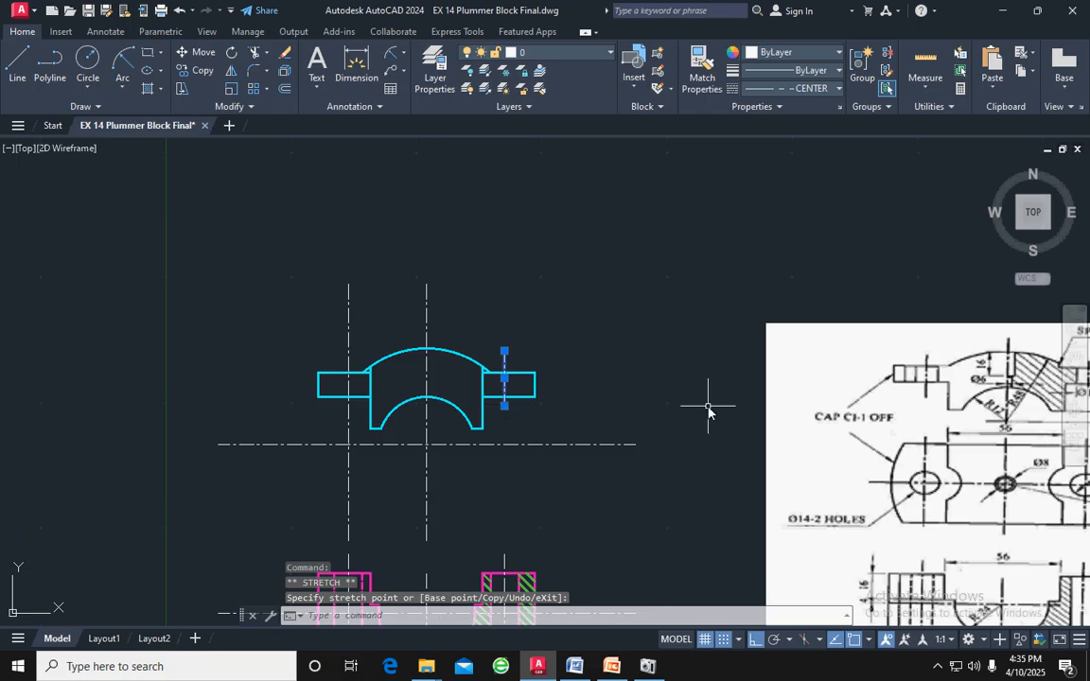
key(Escape)
Examine the cap's hole and section details in the reference drawing
middle_drag(881, 401, 625, 397)
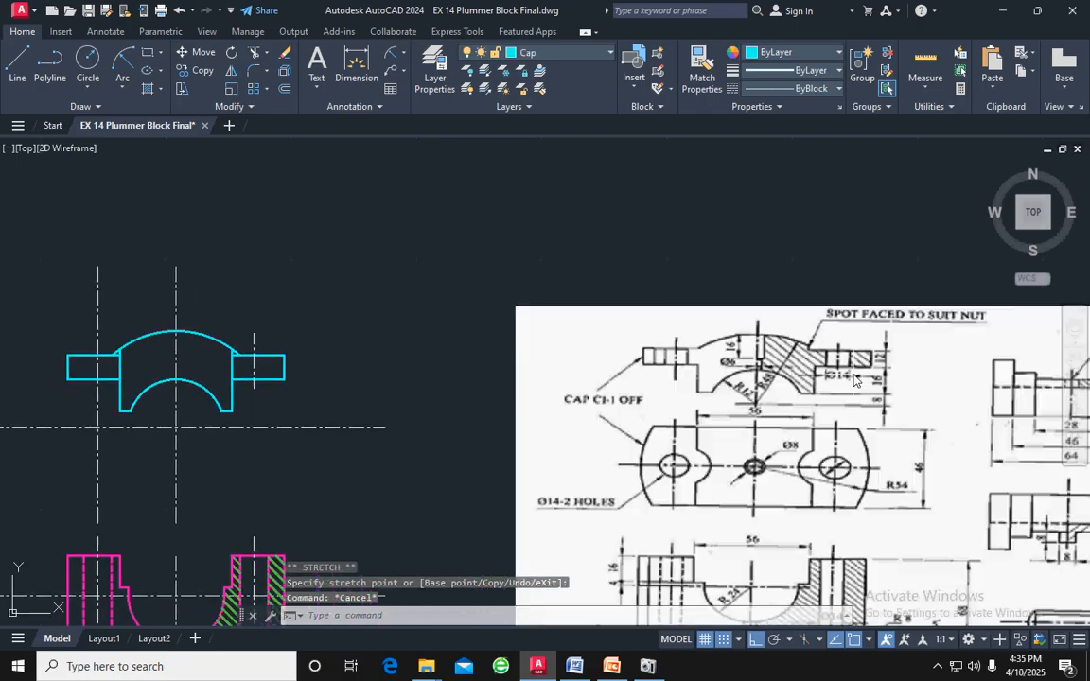
scroll(853, 380, up, 2)
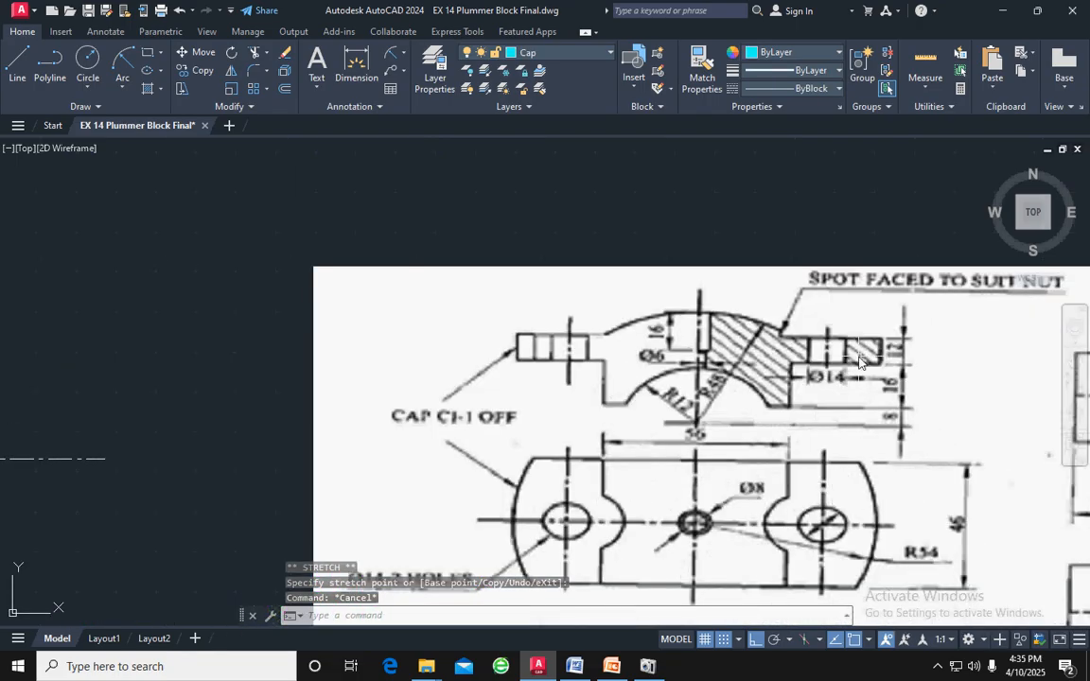
scroll(859, 361, down, 2)
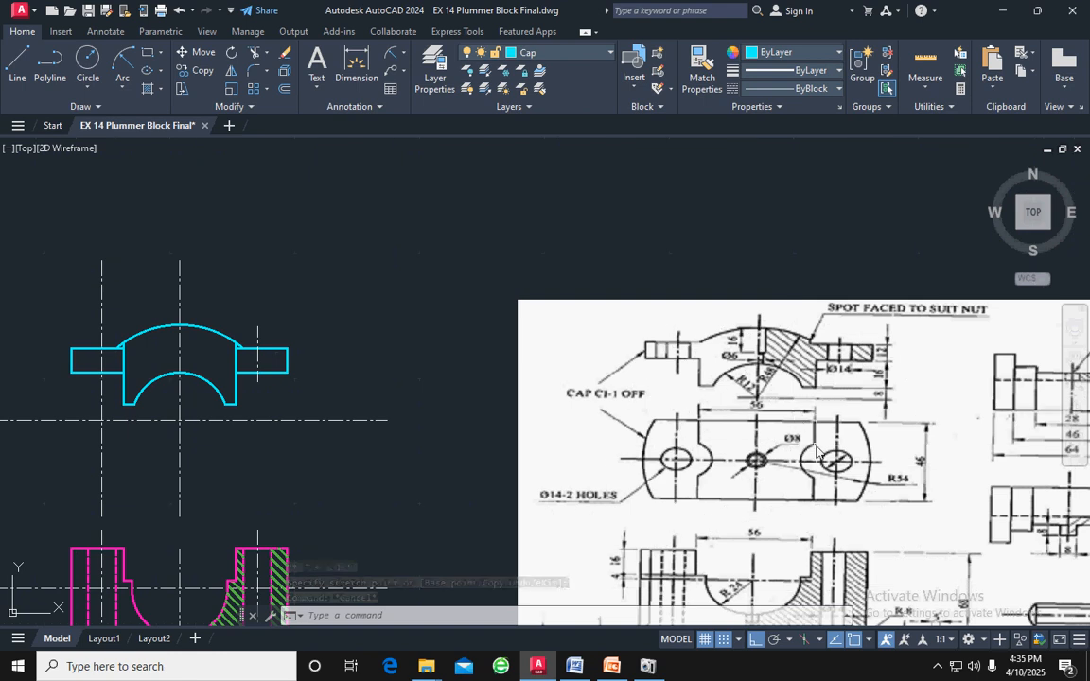
middle_drag(809, 481, 810, 409)
scroll(813, 409, down, 1)
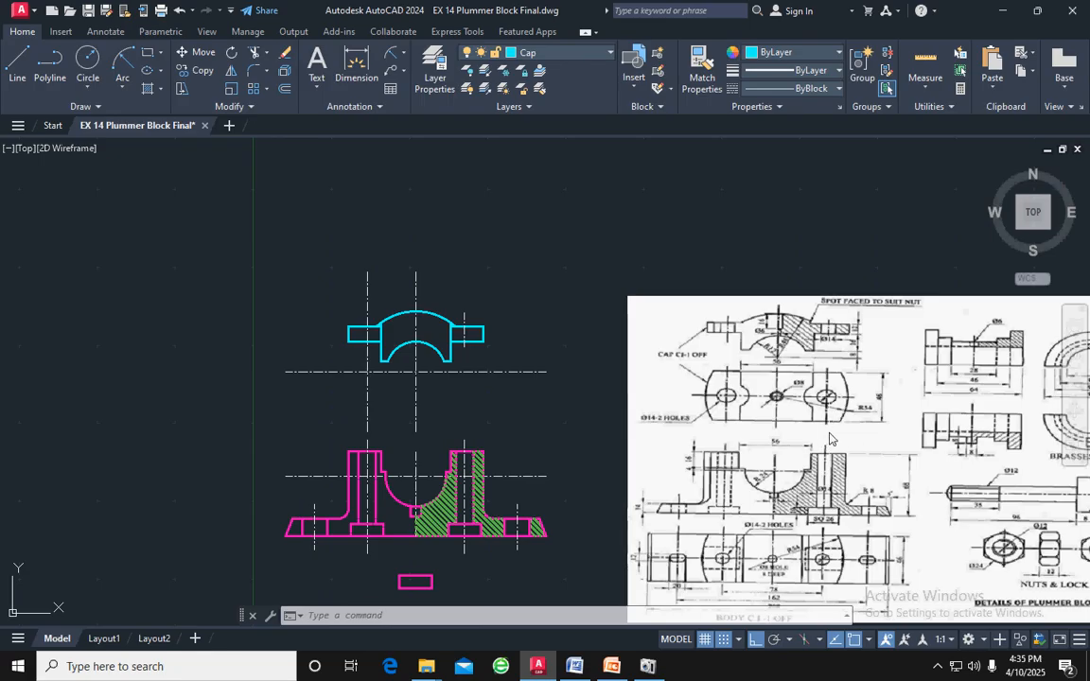
Draw a vertical line across the cap's right flange, from its upper edge to its lower edge along the bolt hole centre line
scroll(826, 477, up, 4)
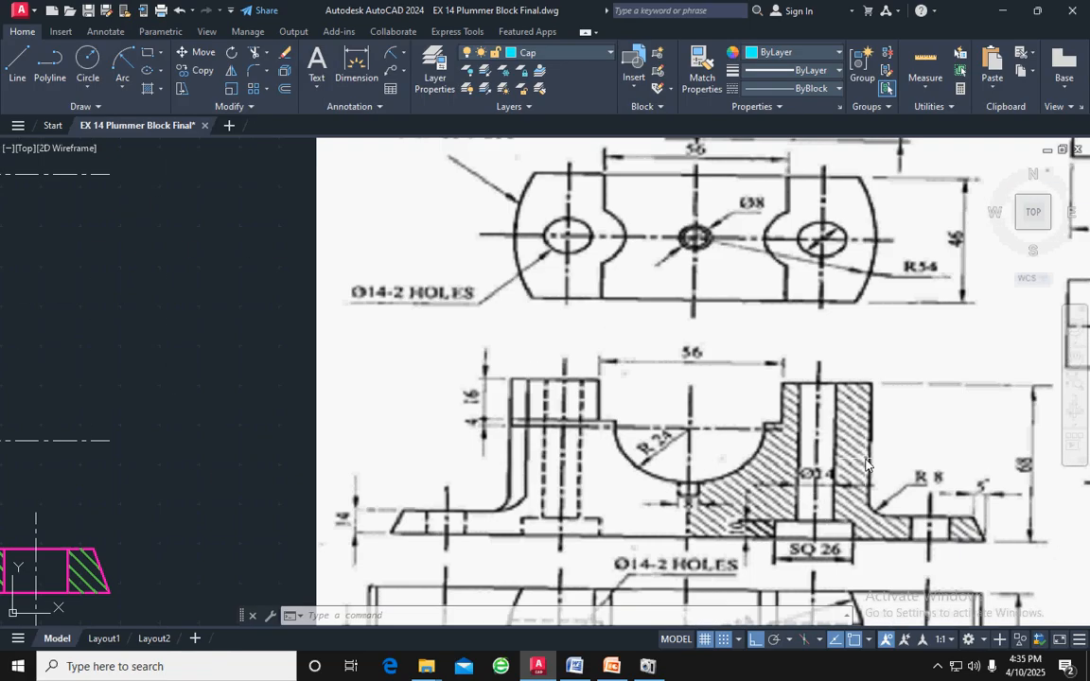
scroll(845, 476, down, 4)
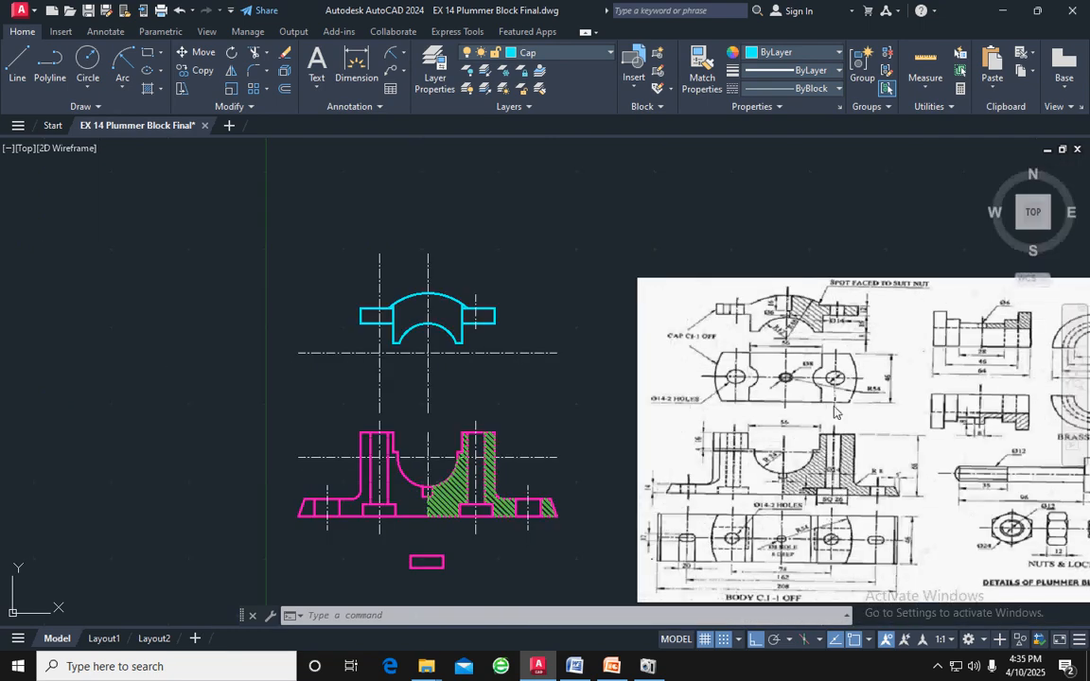
middle_drag(822, 461, 834, 407)
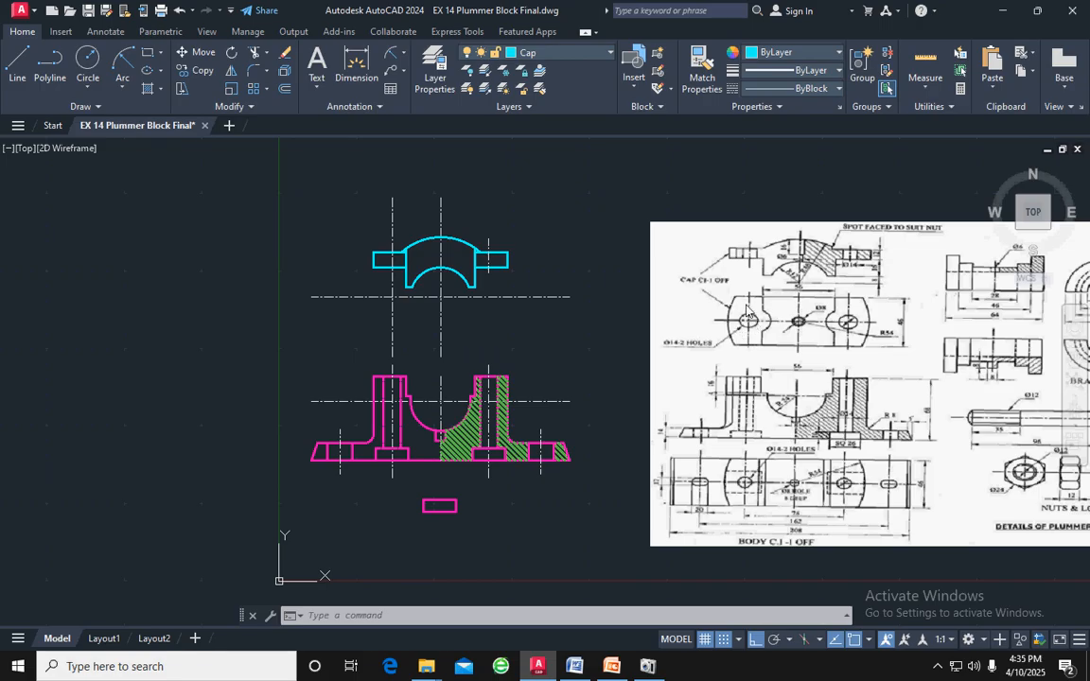
scroll(488, 252, up, 5)
click(492, 268)
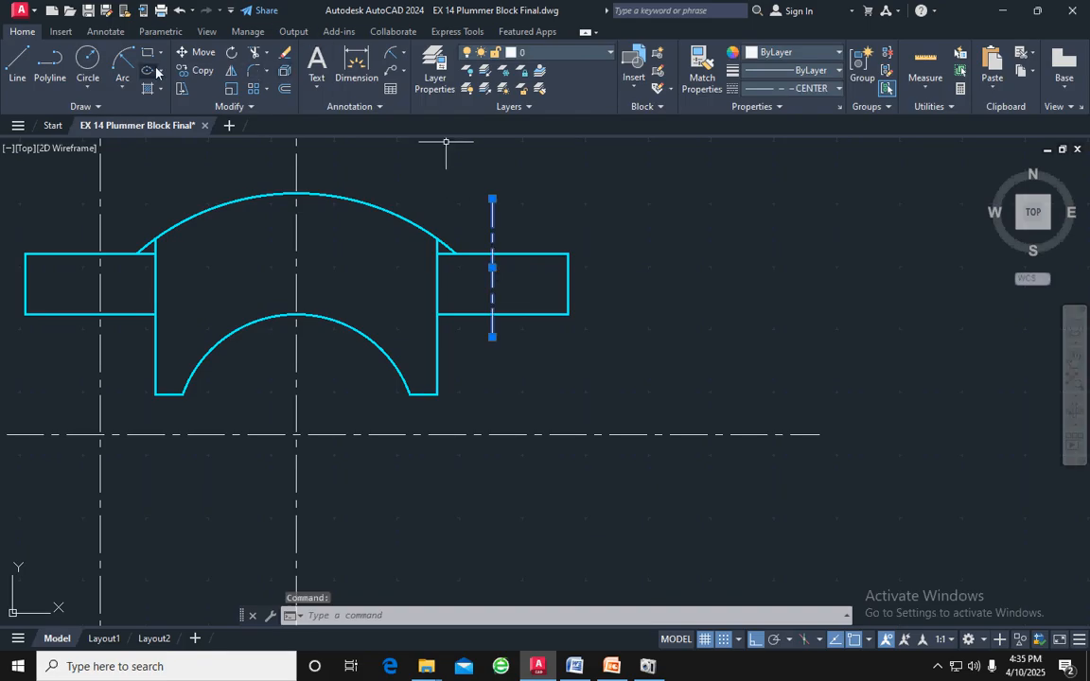
click(18, 63)
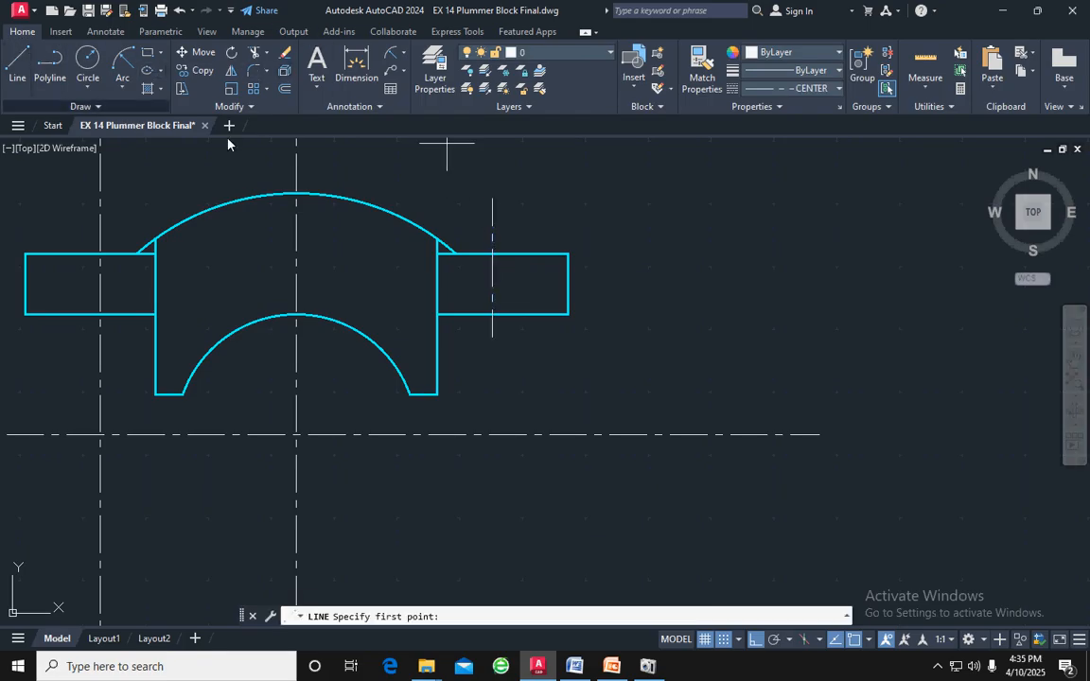
click(492, 253)
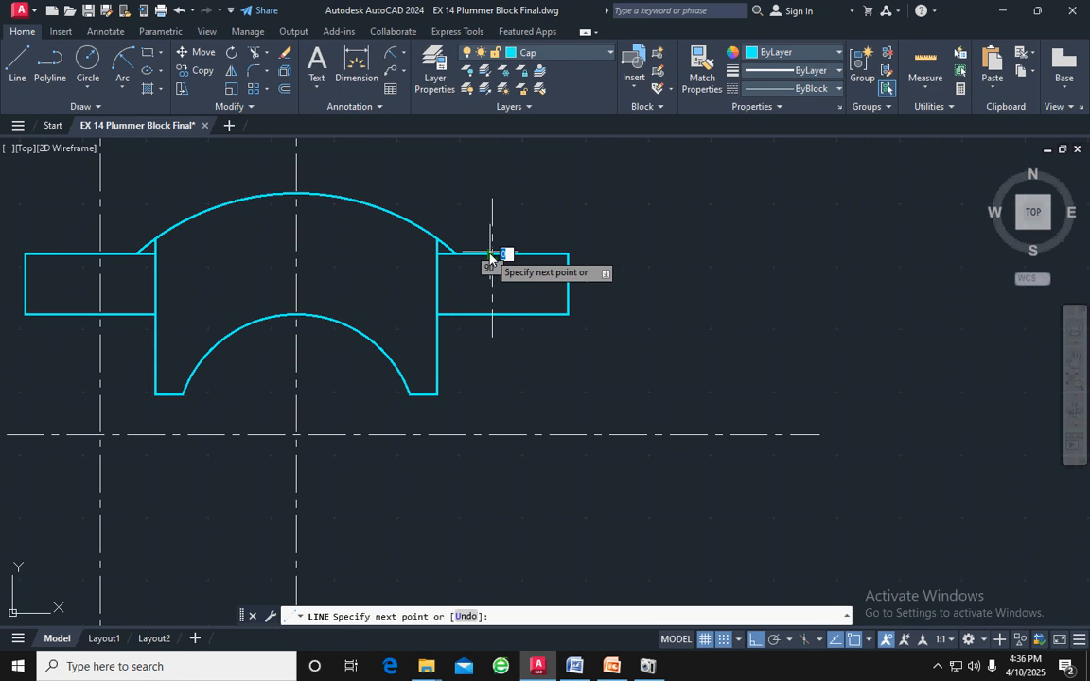
click(496, 314)
key(Return)
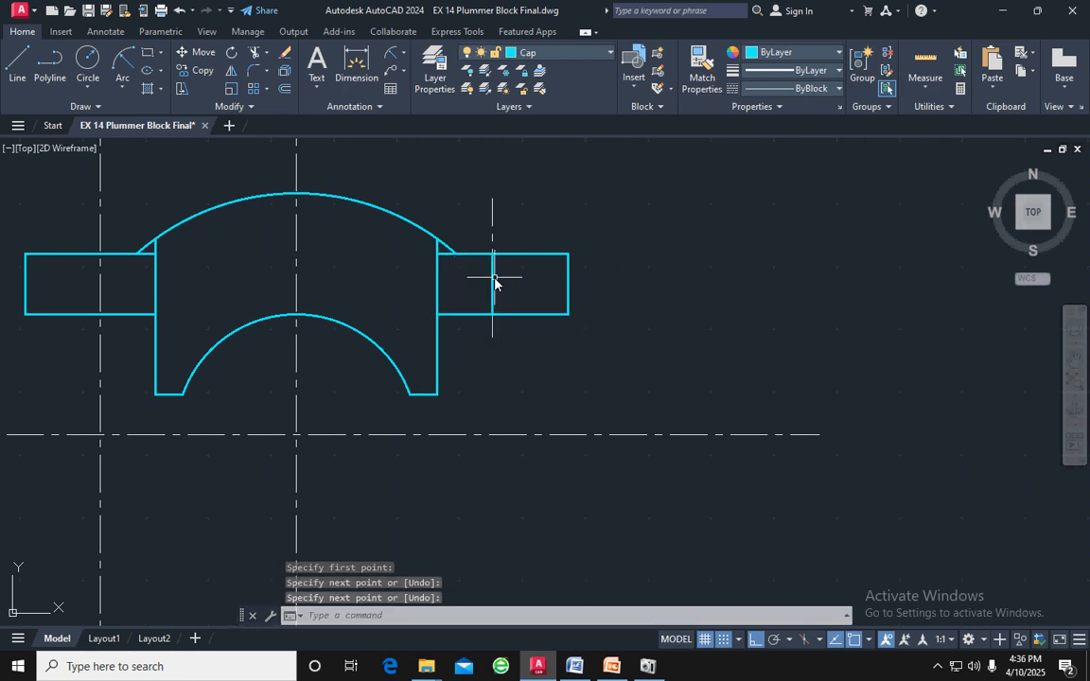
Offset the vertical line in the right flange by 7 to both sides for the hole edges and erase the original line
click(494, 281)
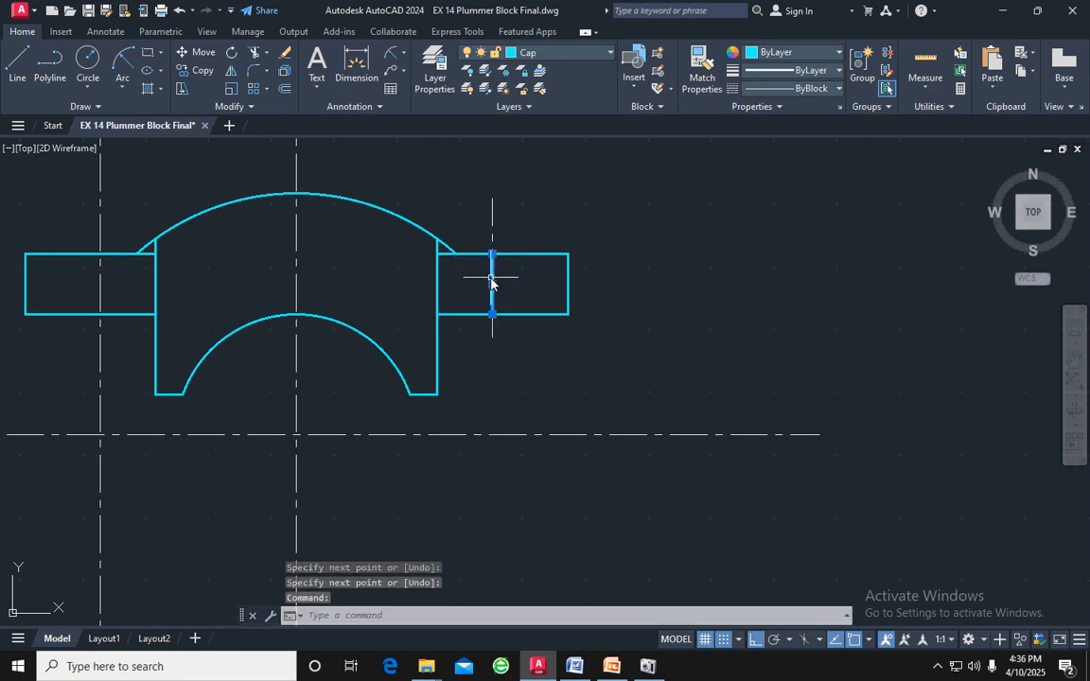
click(282, 91)
text(7)
key(Return)
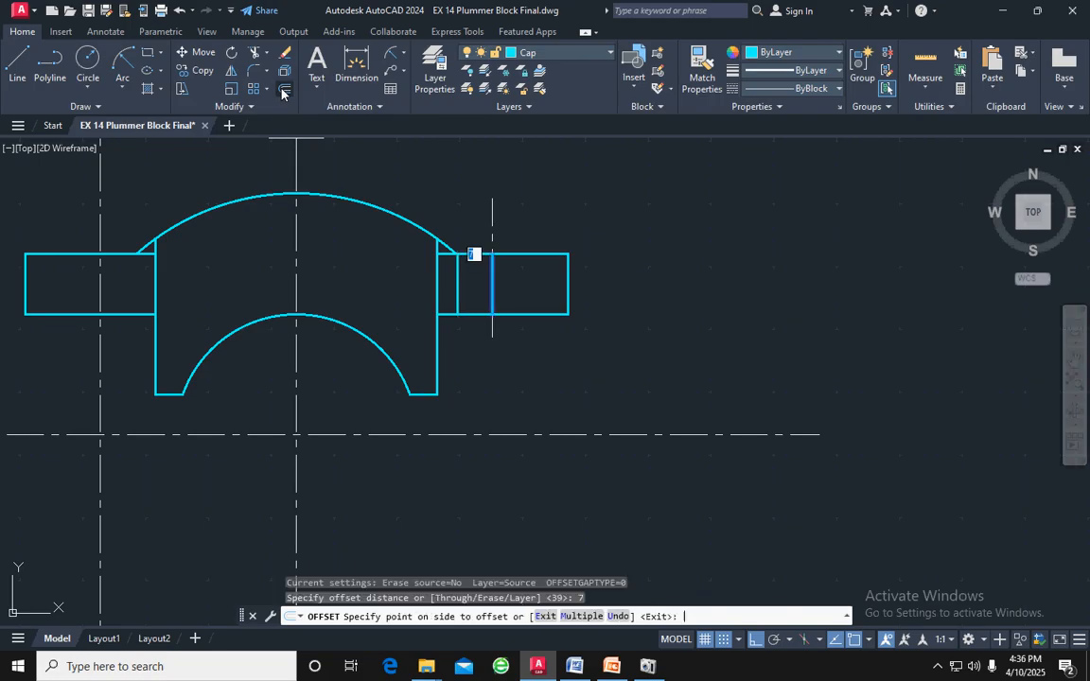
click(399, 276)
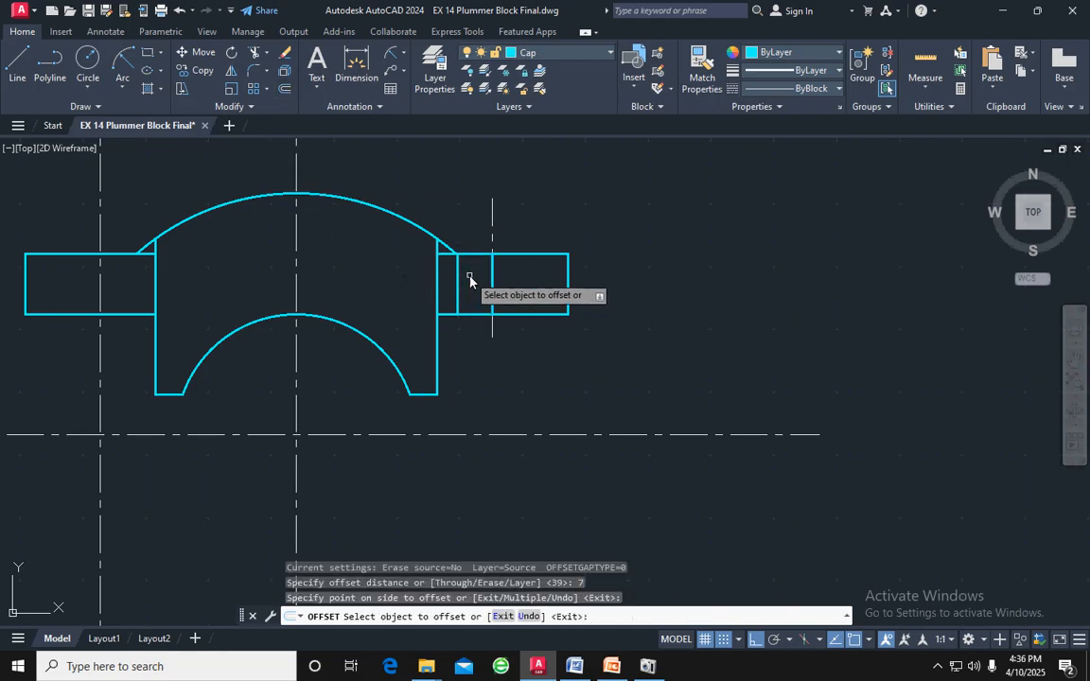
click(492, 274)
click(514, 276)
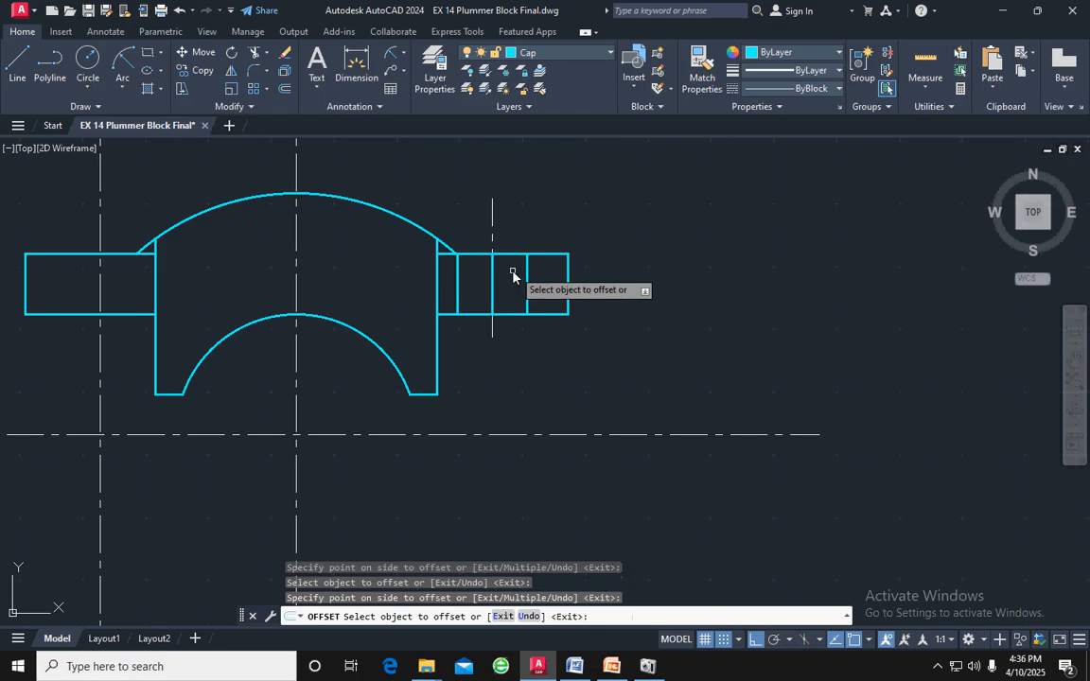
key(Escape)
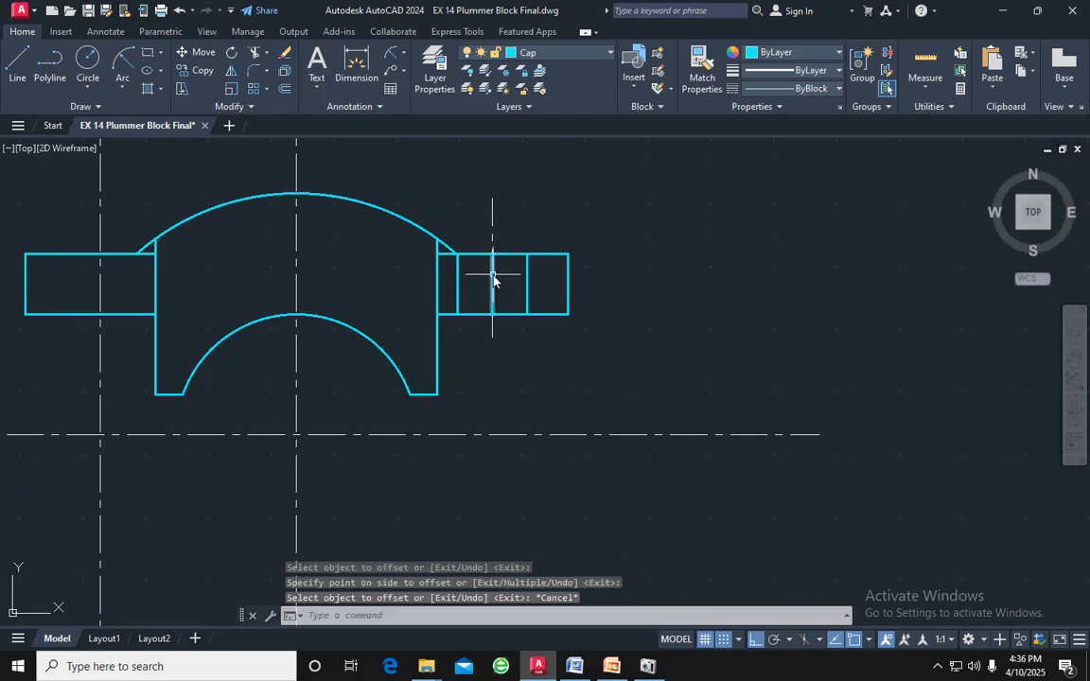
click(493, 276)
key(Delete)
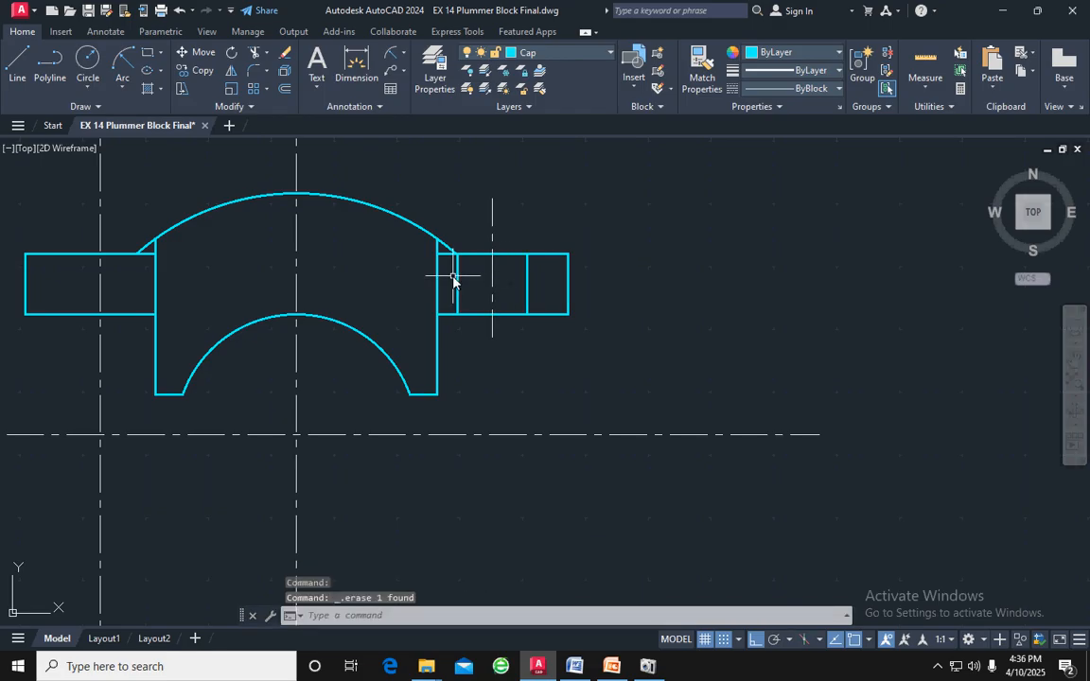
Mirror the right hole's edges and centre line about the cap's vertical centre line, keeping the originals, and erase the old long left hole centre line
click(458, 277)
click(489, 274)
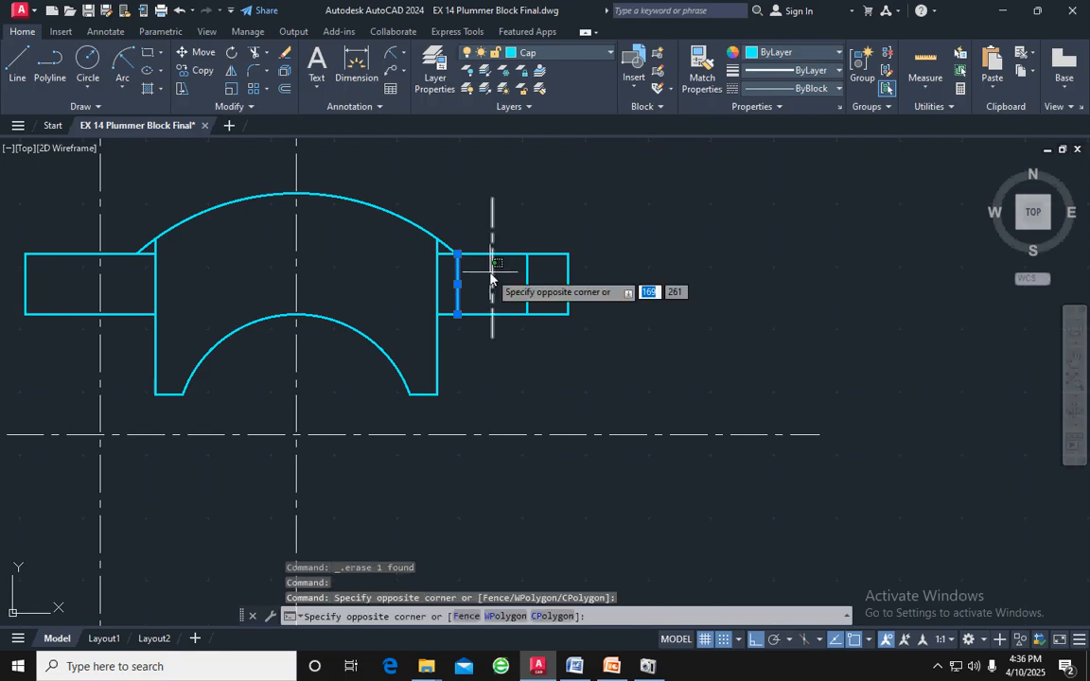
click(497, 280)
click(527, 275)
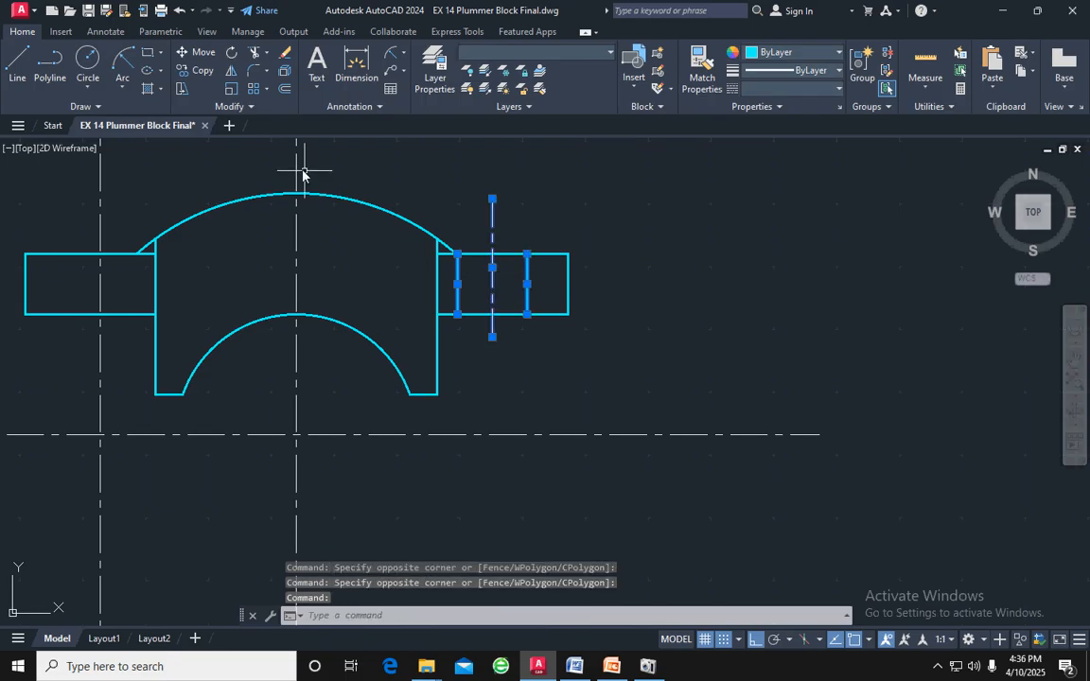
click(232, 73)
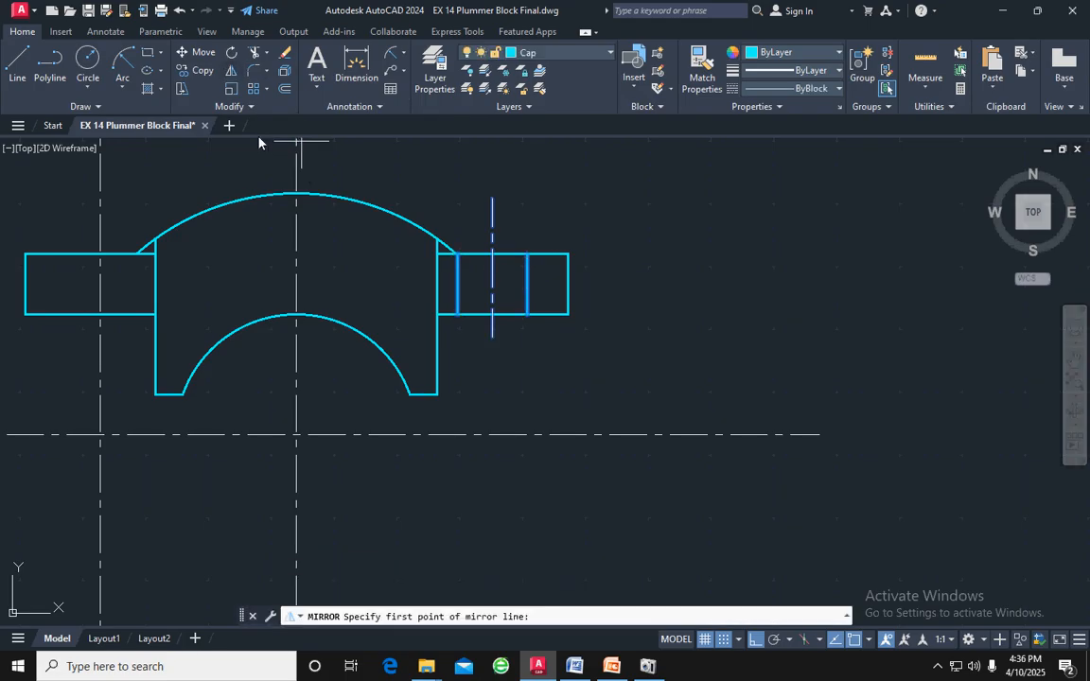
click(297, 194)
click(296, 320)
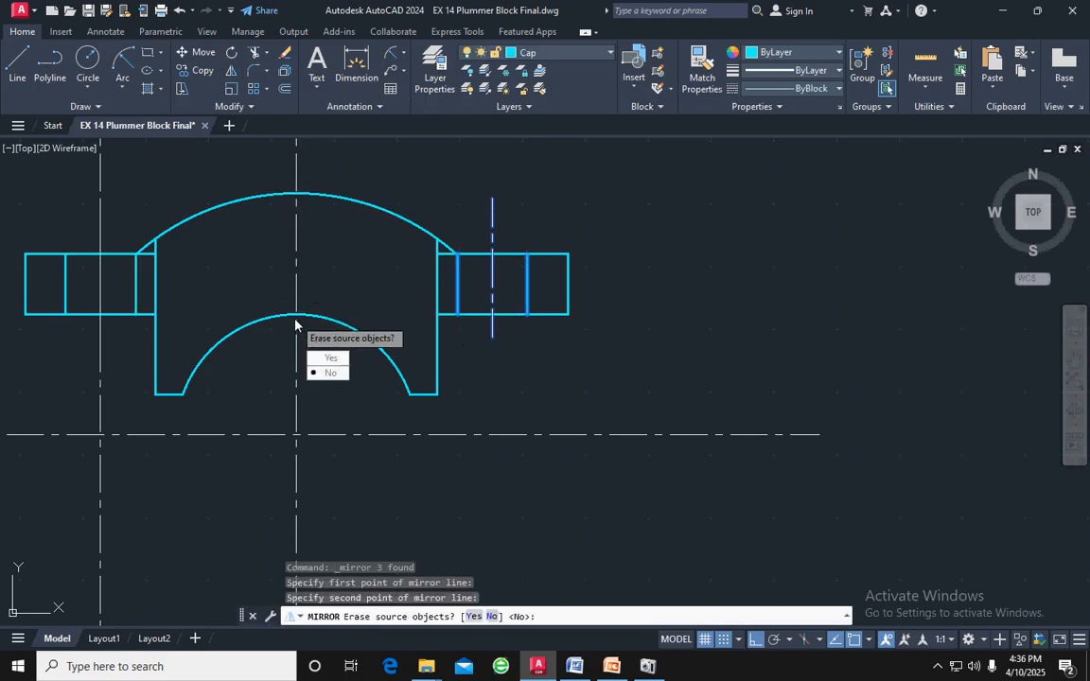
key(Return)
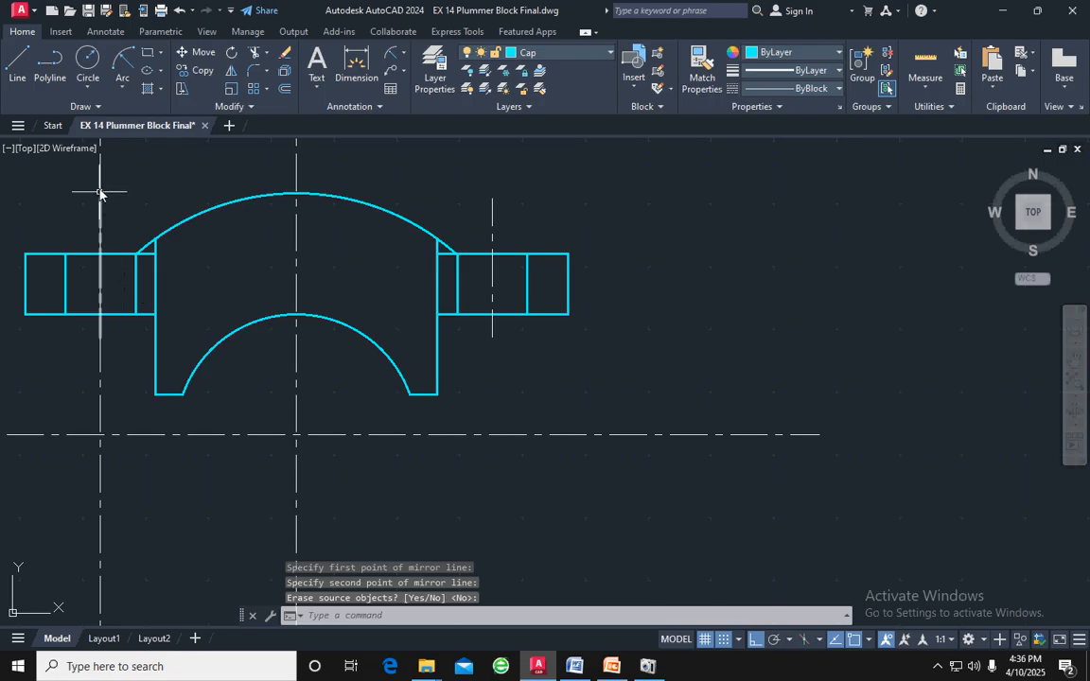
click(102, 400)
key(Delete)
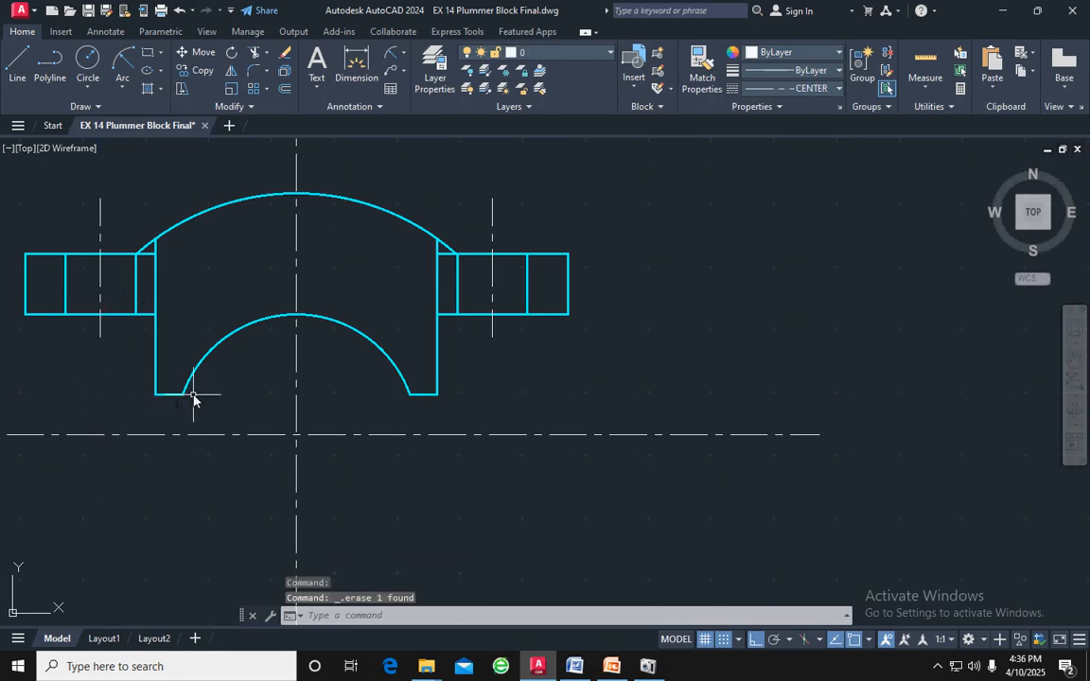
Change the linetype of the two hole edges in the cap's left flange to DASHED
click(136, 285)
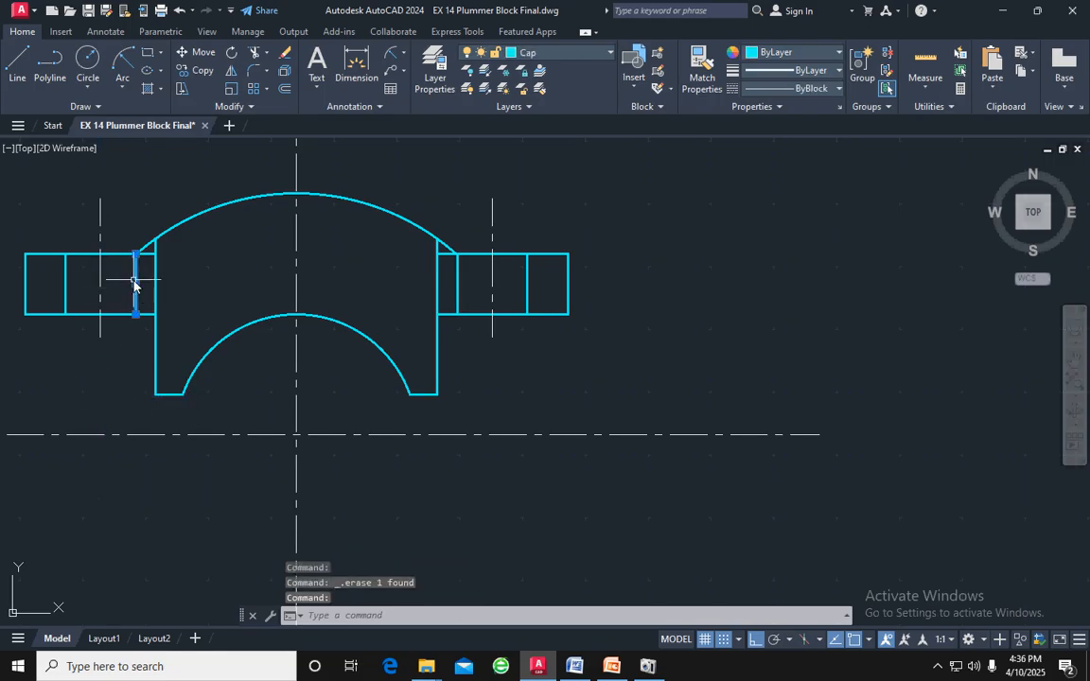
click(67, 283)
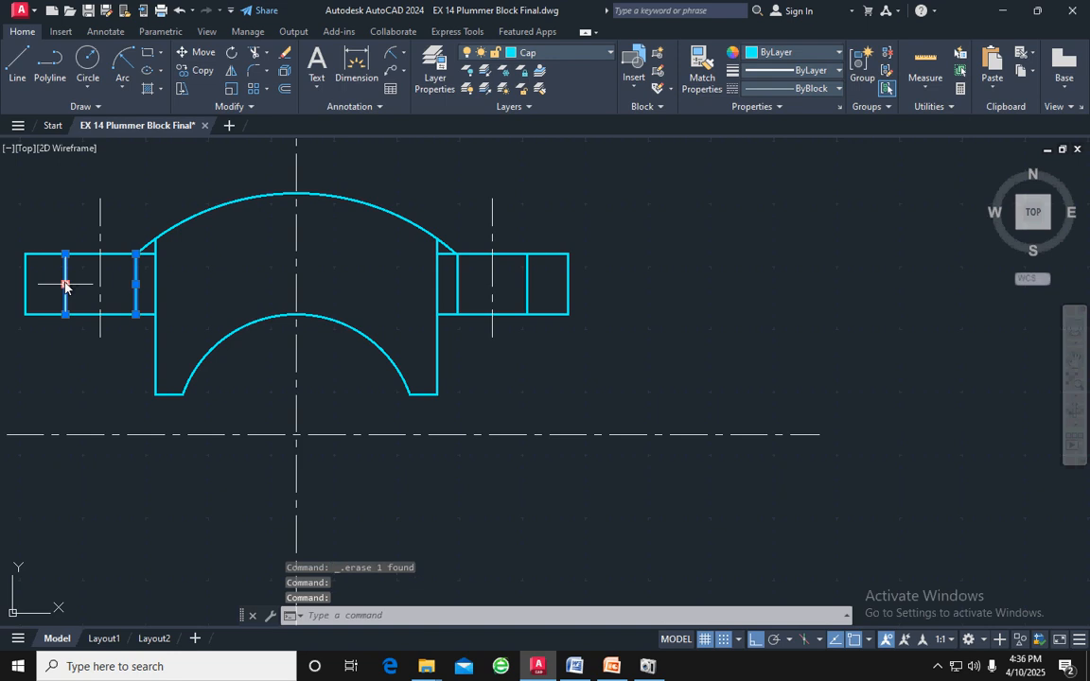
click(766, 88)
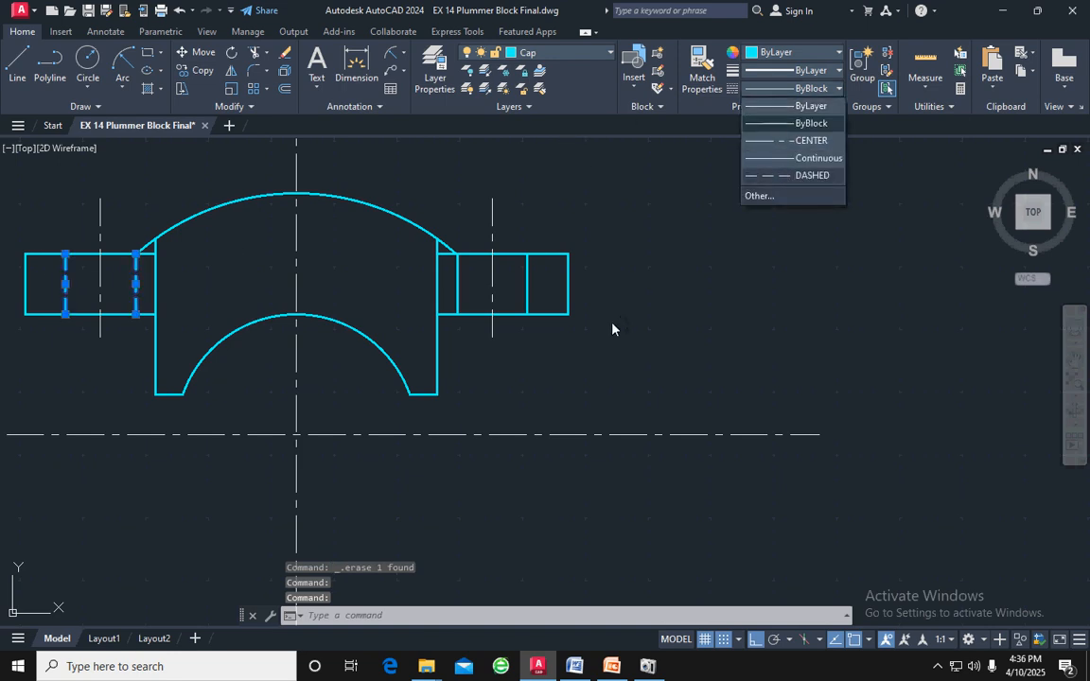
Draw a closed upright rectangle 8 wide and 16 high from lines in the empty space above the cap
scroll(613, 324, down, 2)
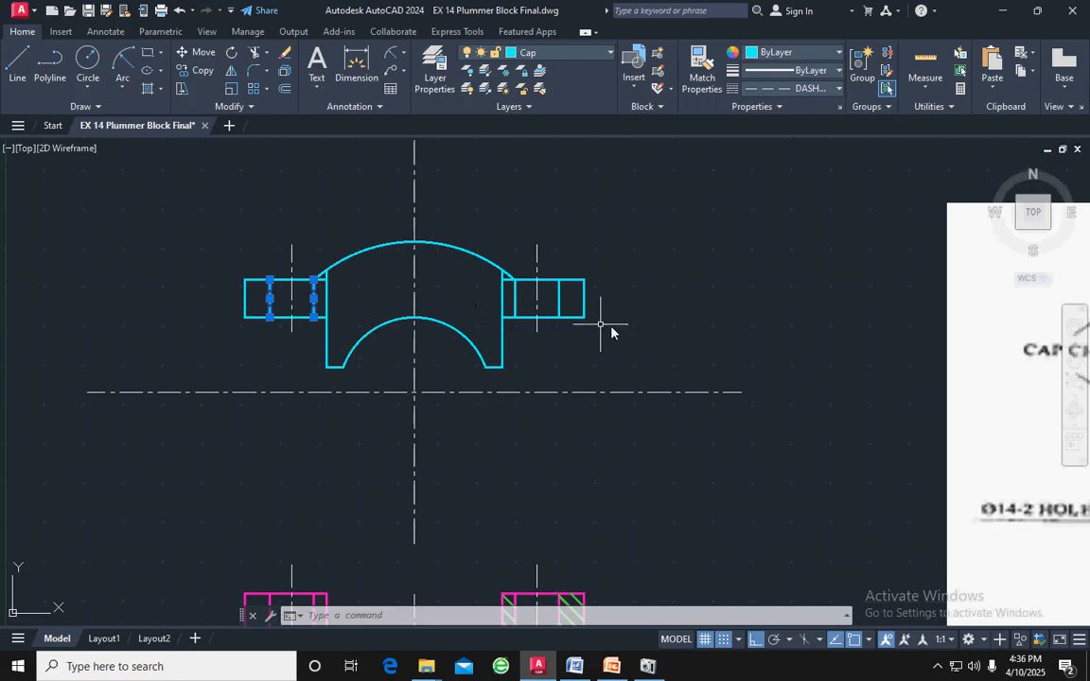
scroll(624, 342, down, 3)
scroll(935, 323, up, 4)
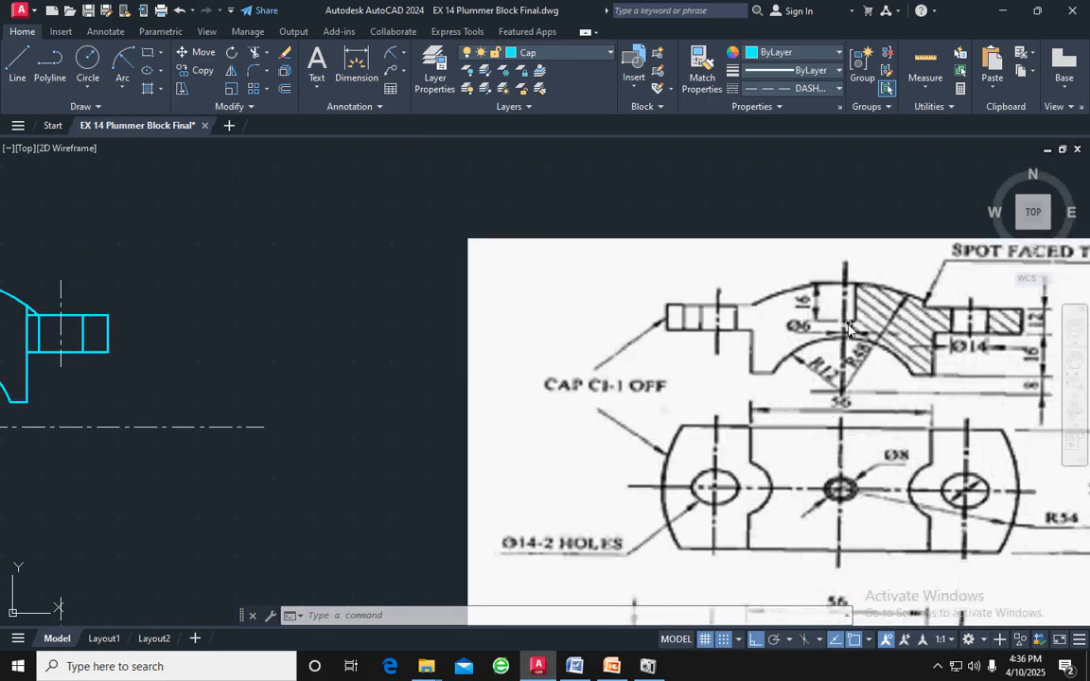
scroll(272, 300, down, 2)
middle_drag(269, 295, 471, 359)
click(17, 62)
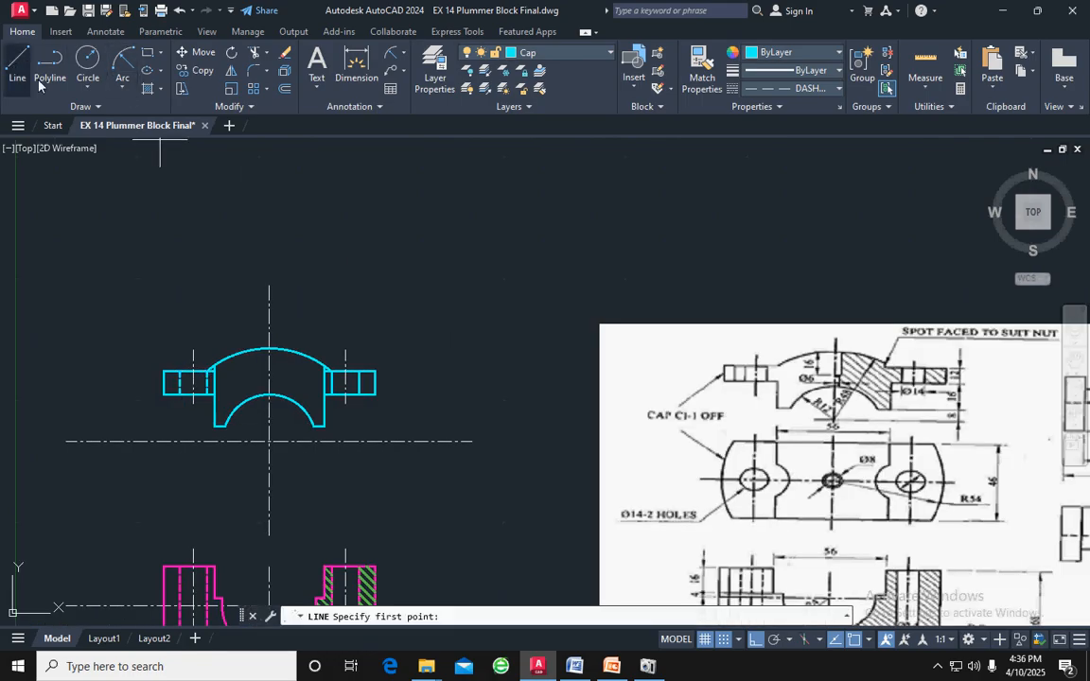
click(408, 225)
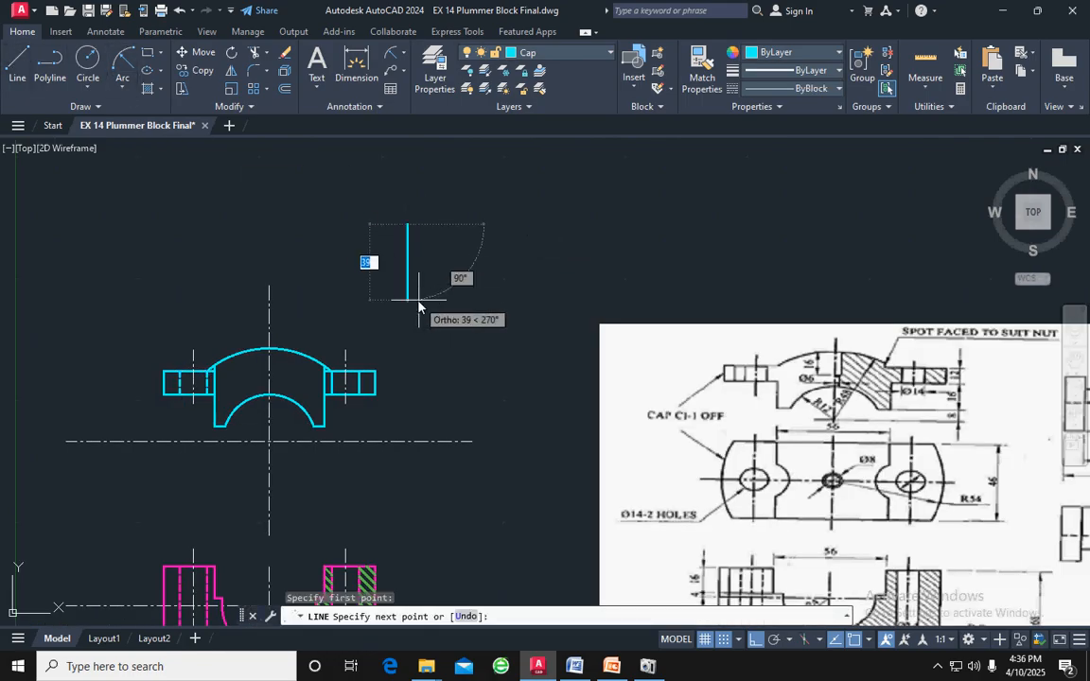
text(16)
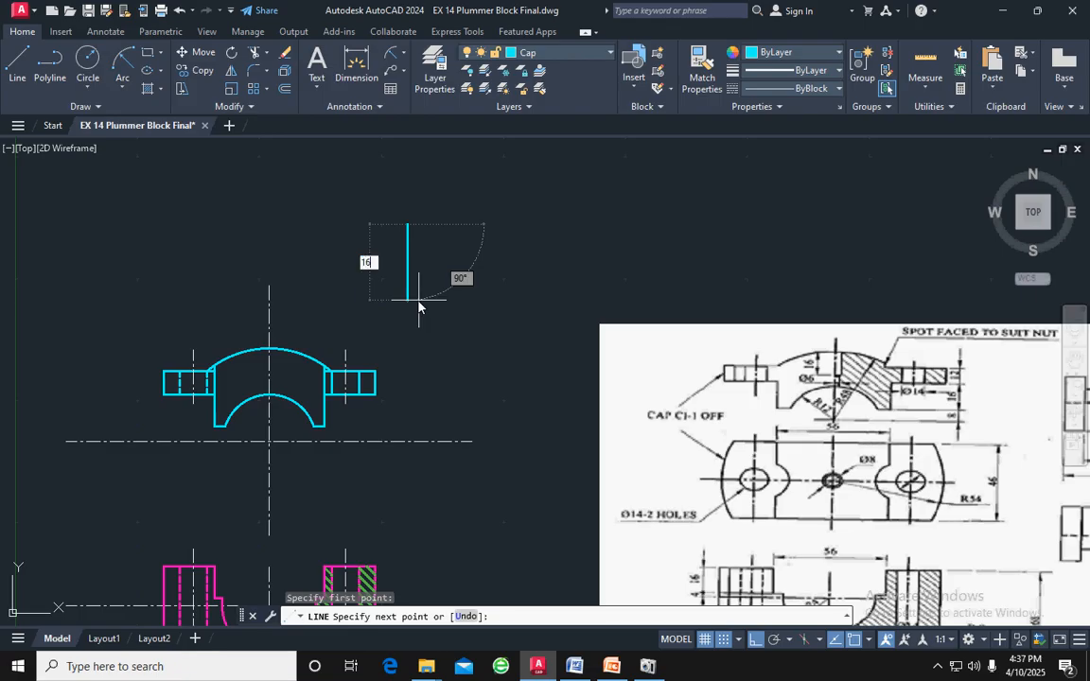
key(Return)
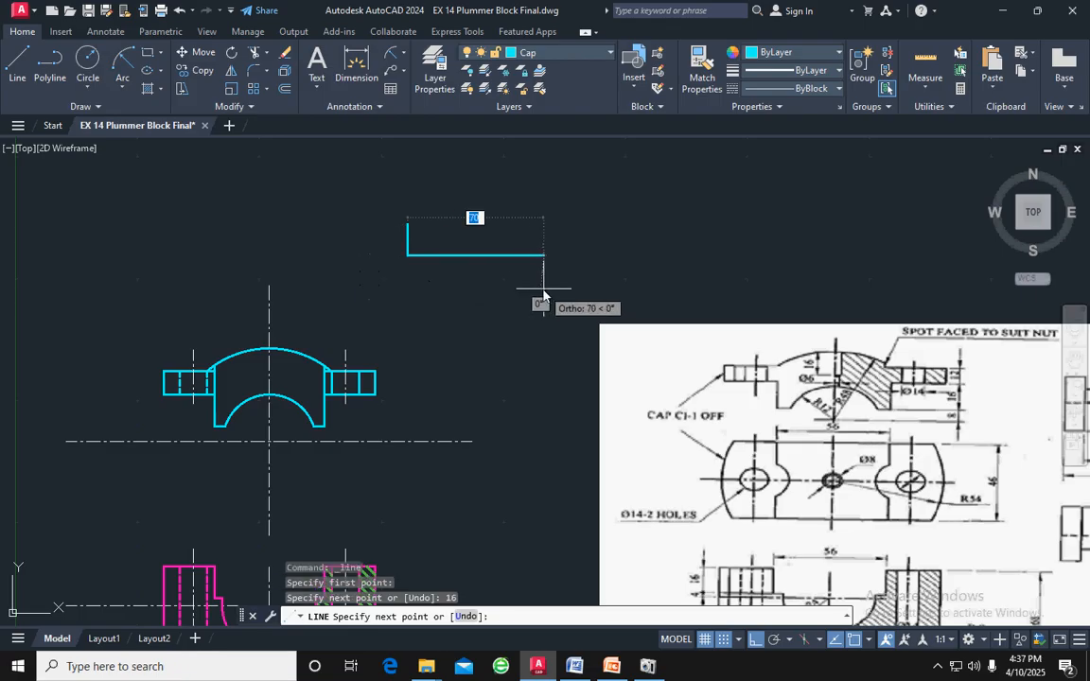
text(8)
key(Return)
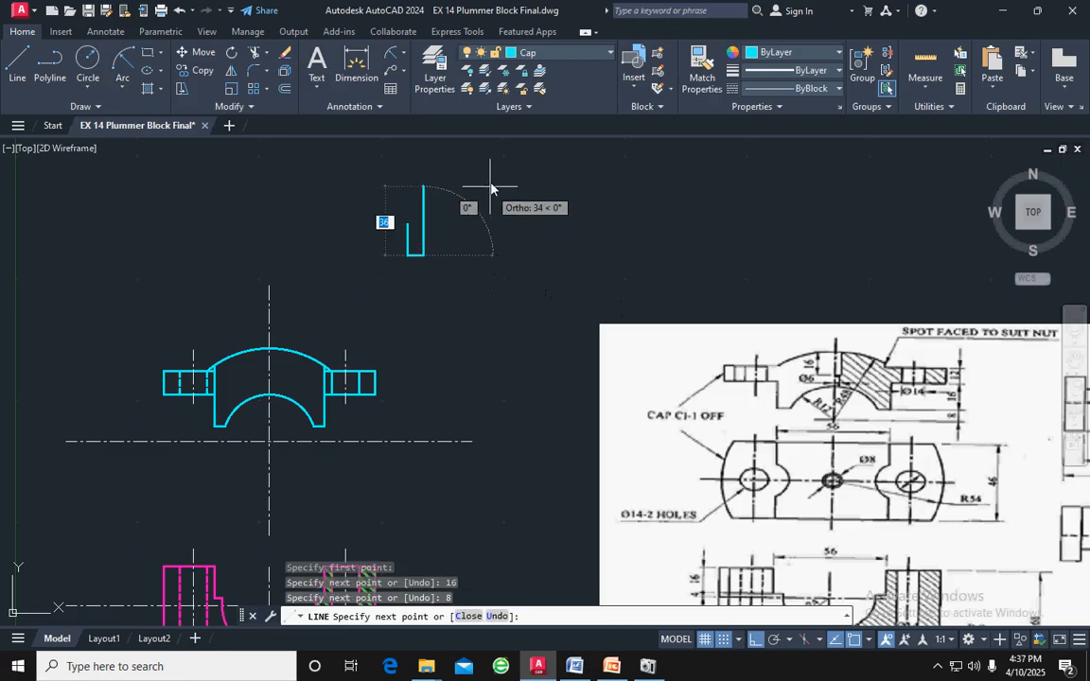
text(16)
key(Return)
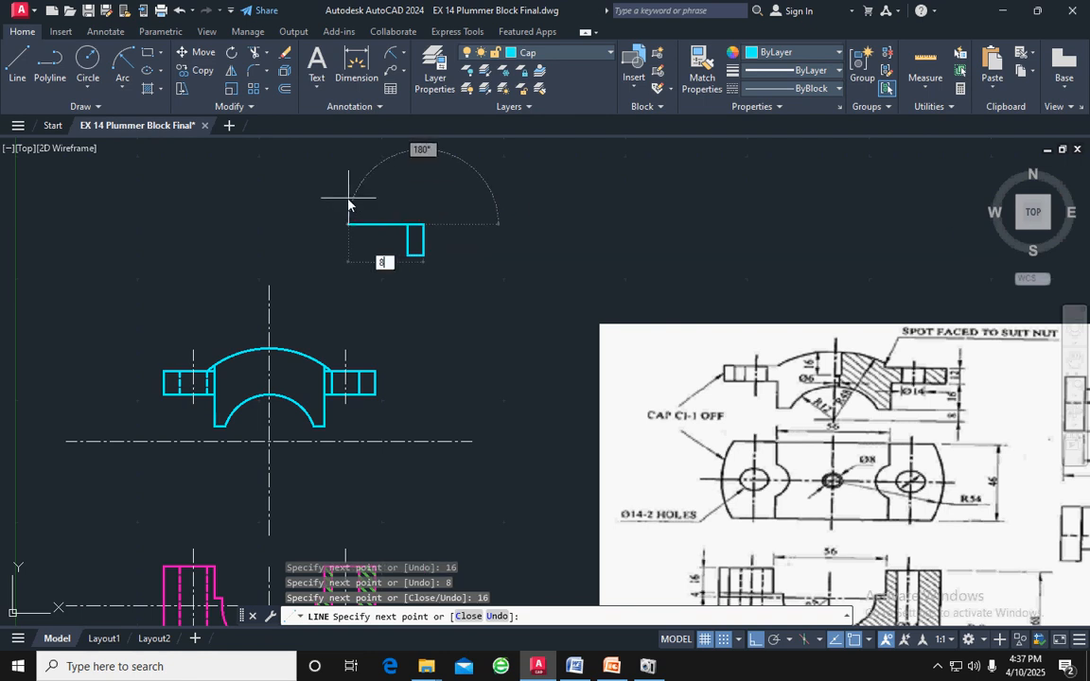
key(Return)
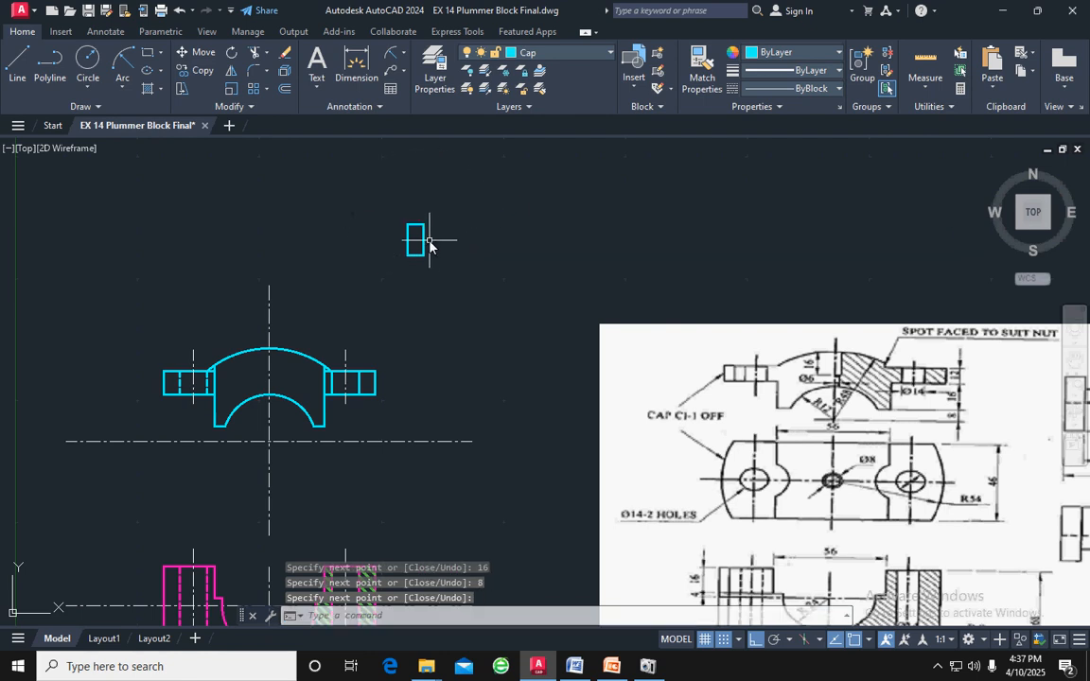
Move the 8 by 16 rectangle by its top edge's midpoint to where the cap's outer arc meets the vertical centre line
scroll(436, 240, up, 3)
mouse_move(438, 321)
mouse_down()
mouse_move(307, 251)
mouse_move(312, 276)
mouse_up()
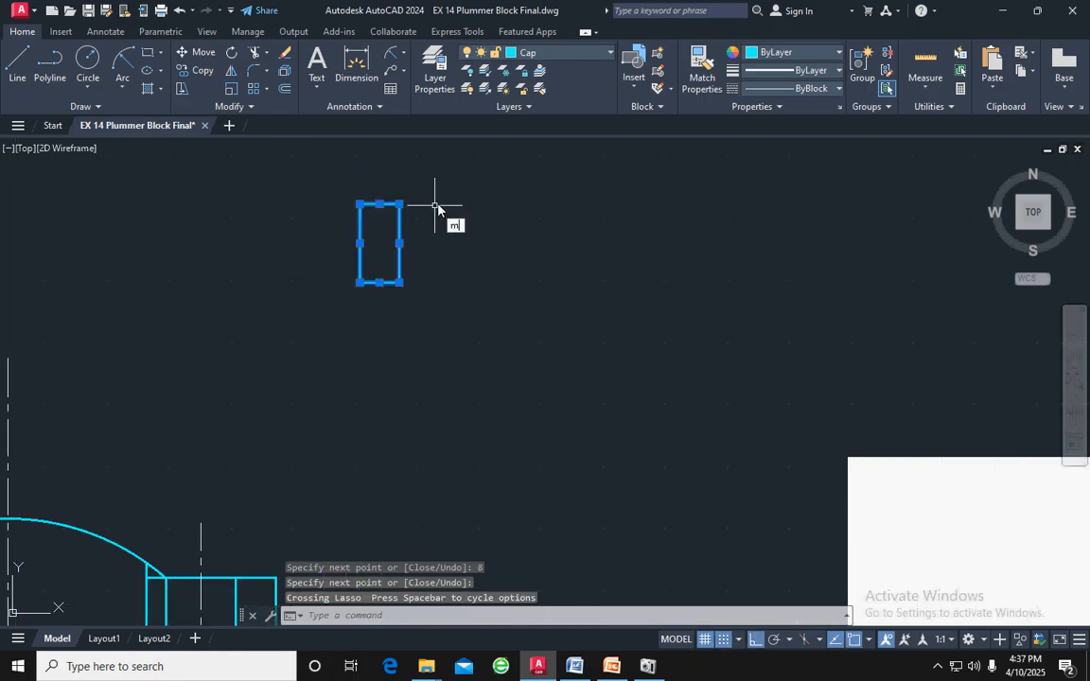
key(Return)
click(380, 203)
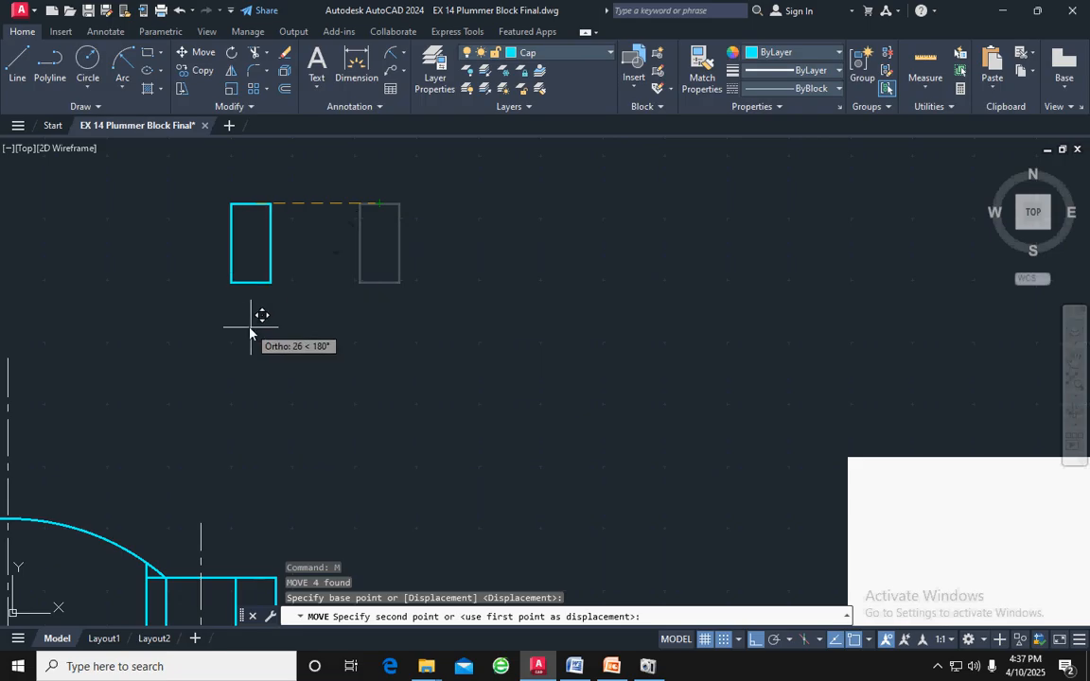
key(F8)
scroll(255, 321, down, 5)
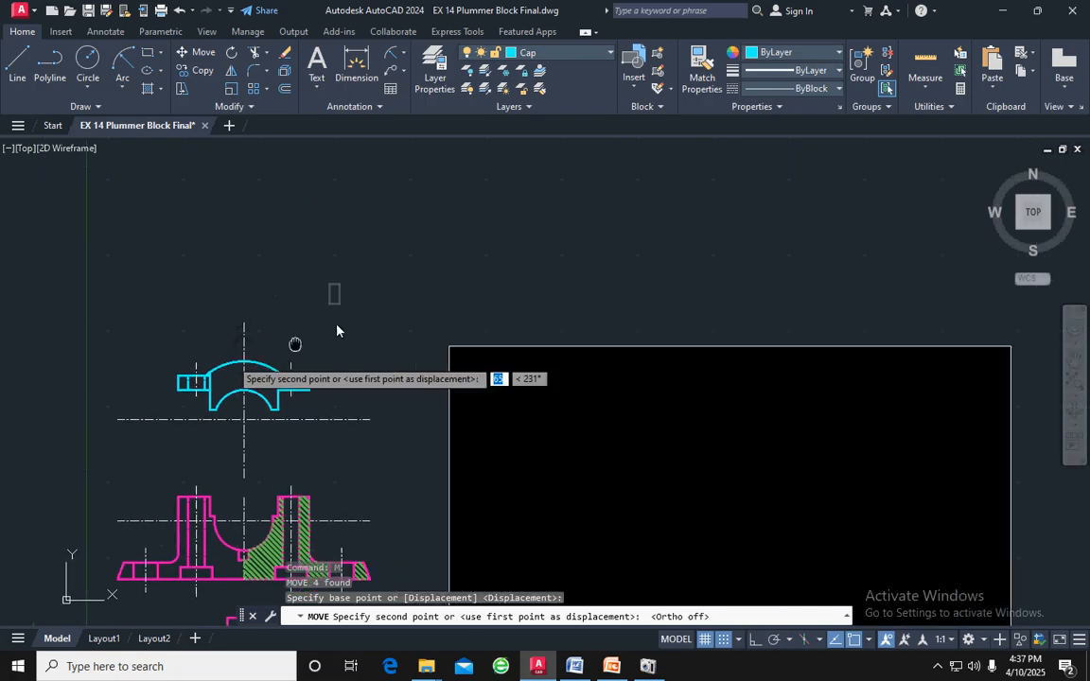
scroll(329, 318, up, 5)
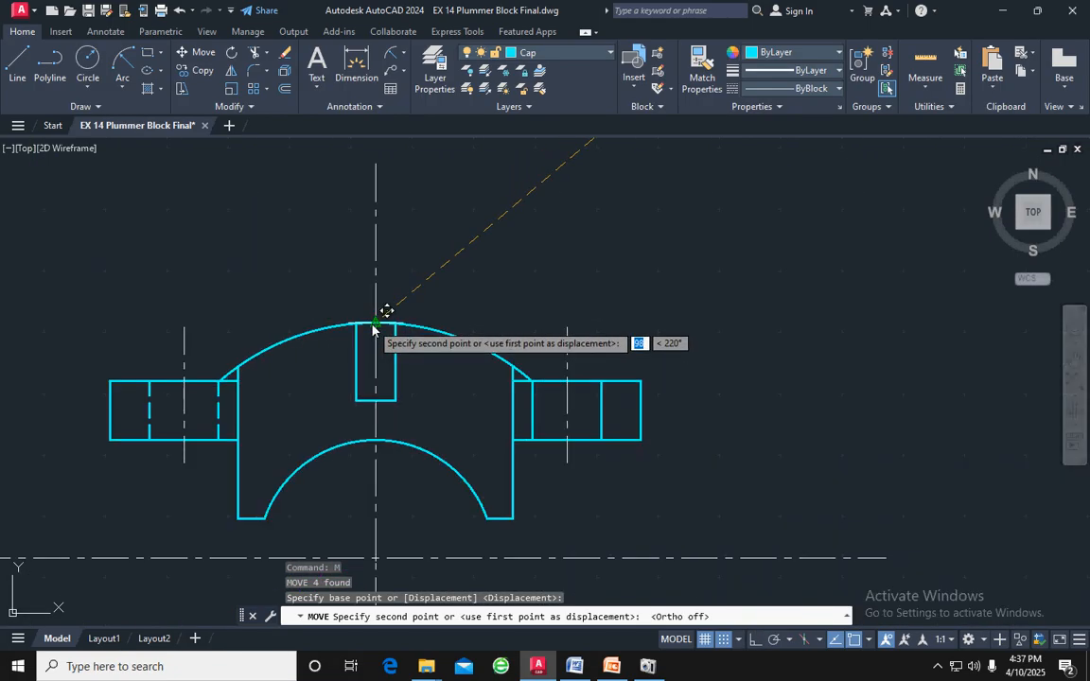
click(376, 323)
key(Escape)
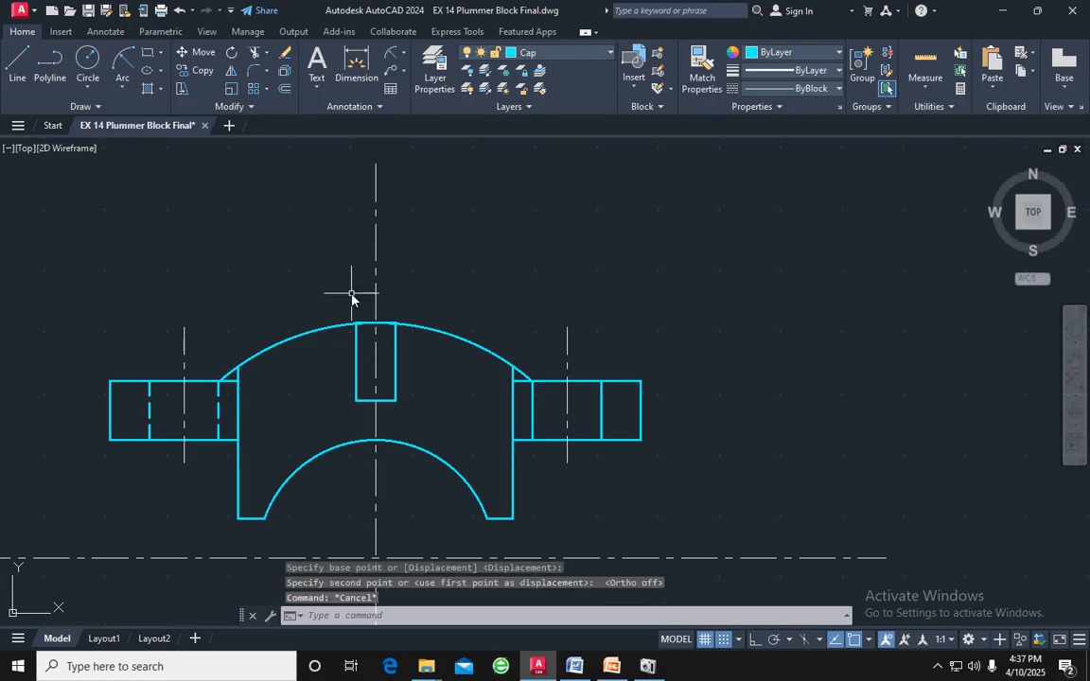
Trim away the rectangle's top edge and the short ends of its sides that project above the cap's outer arc
scroll(413, 267, up, 8)
scroll(482, 351, down, 3)
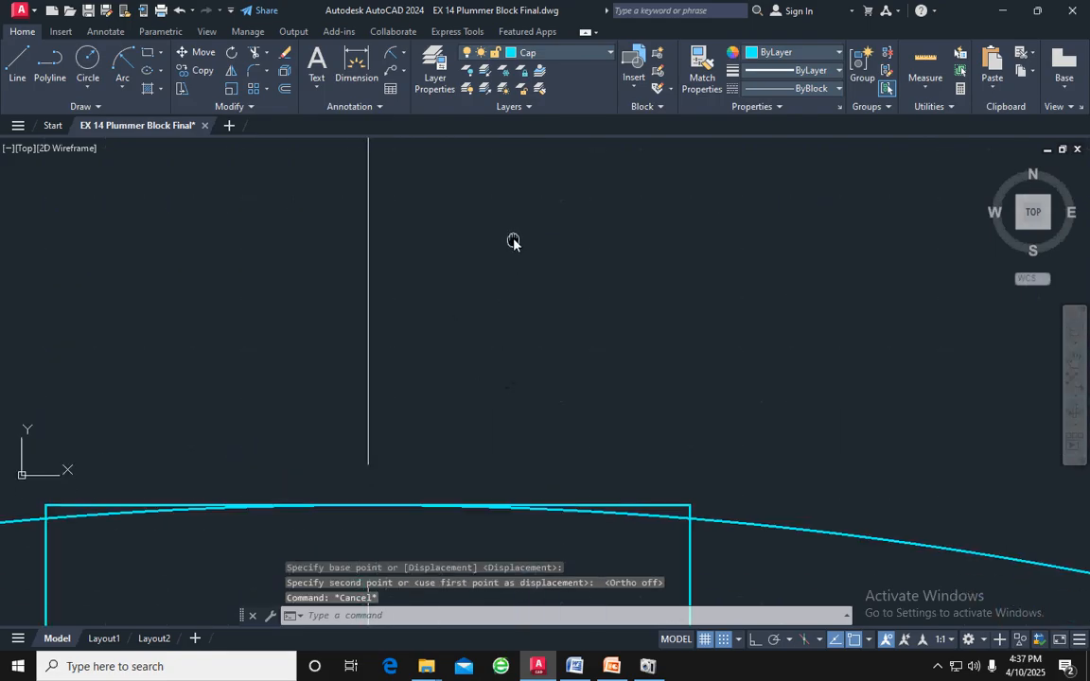
scroll(547, 251, up, 1)
scroll(547, 254, down, 1)
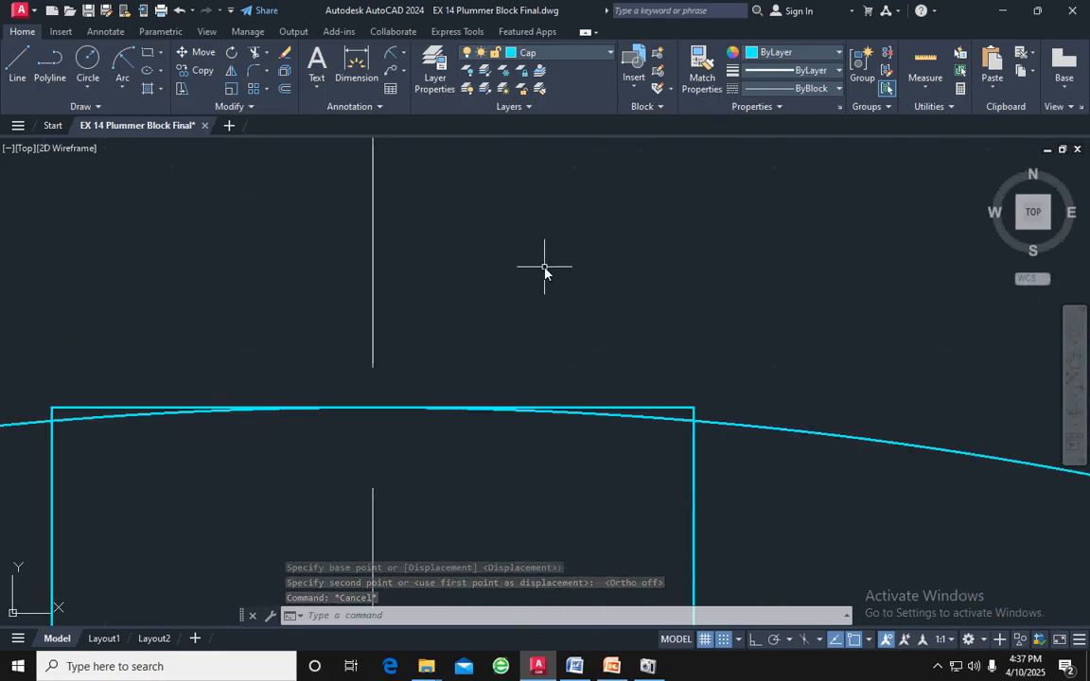
text(t o)
text(r)
key(Return)
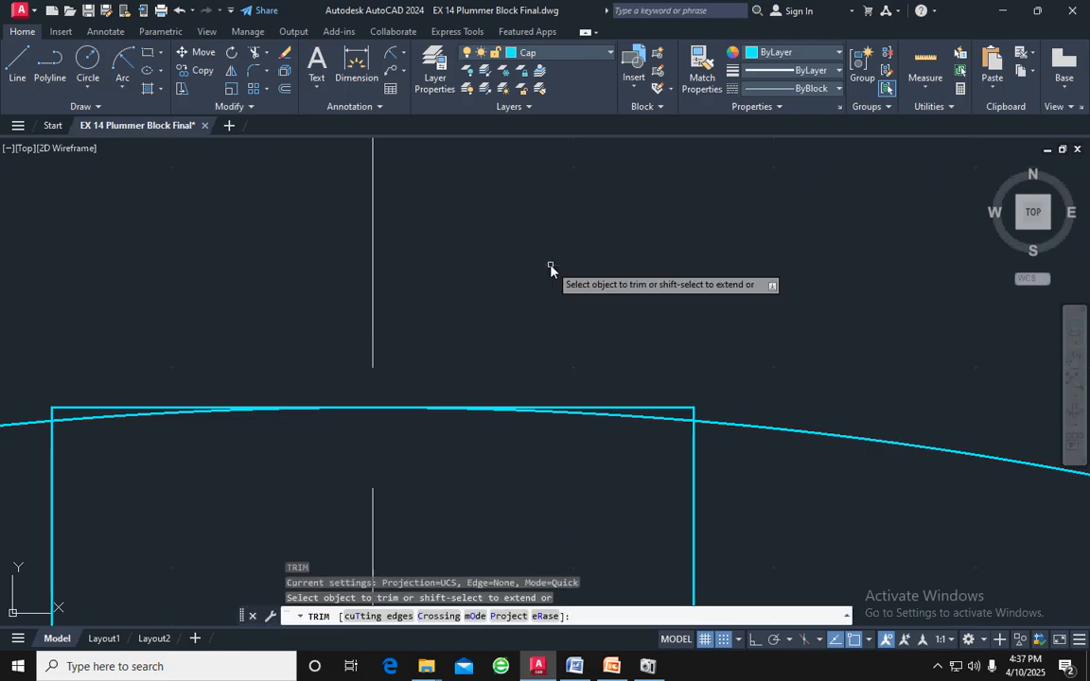
click(685, 411)
click(683, 413)
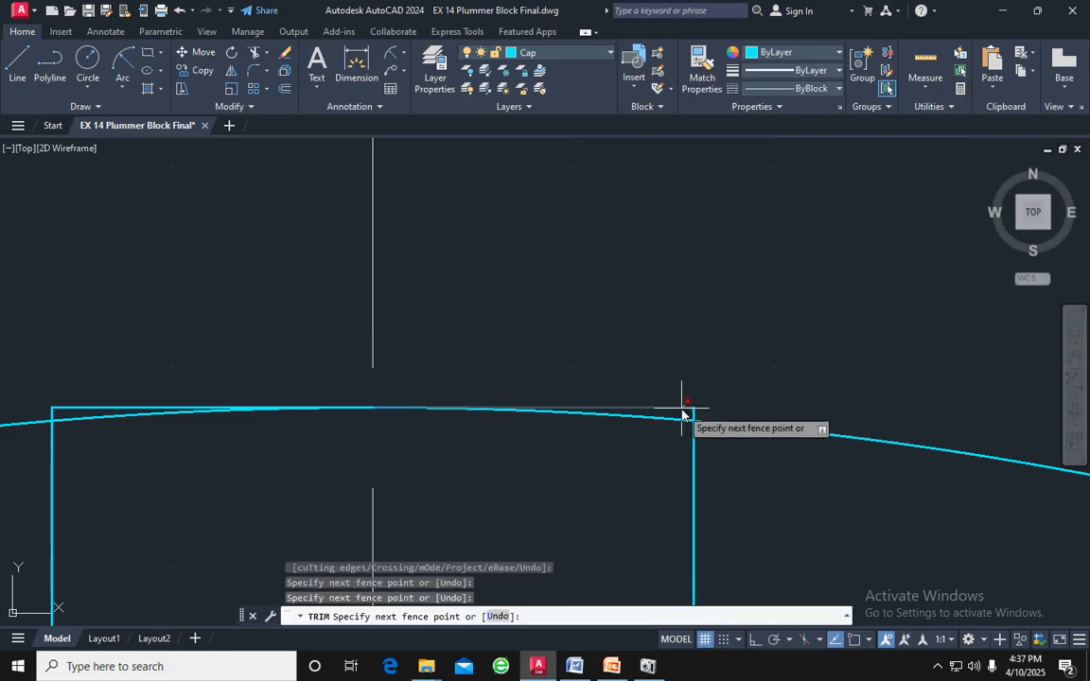
key(Return)
scroll(705, 398, down, 3)
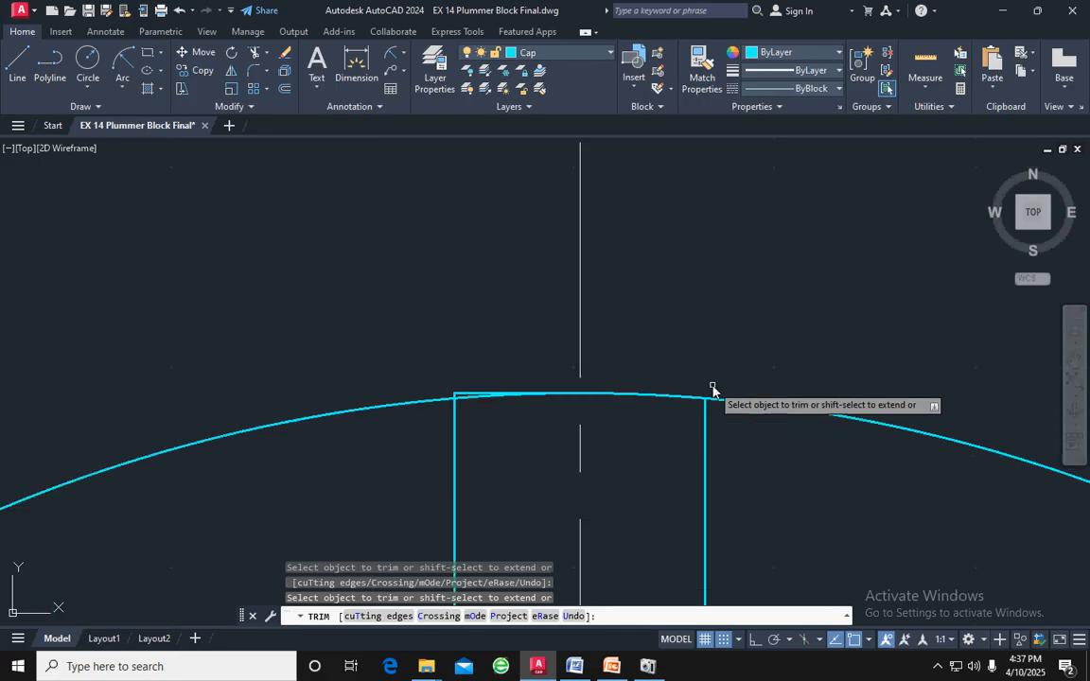
scroll(436, 397, up, 6)
click(659, 336)
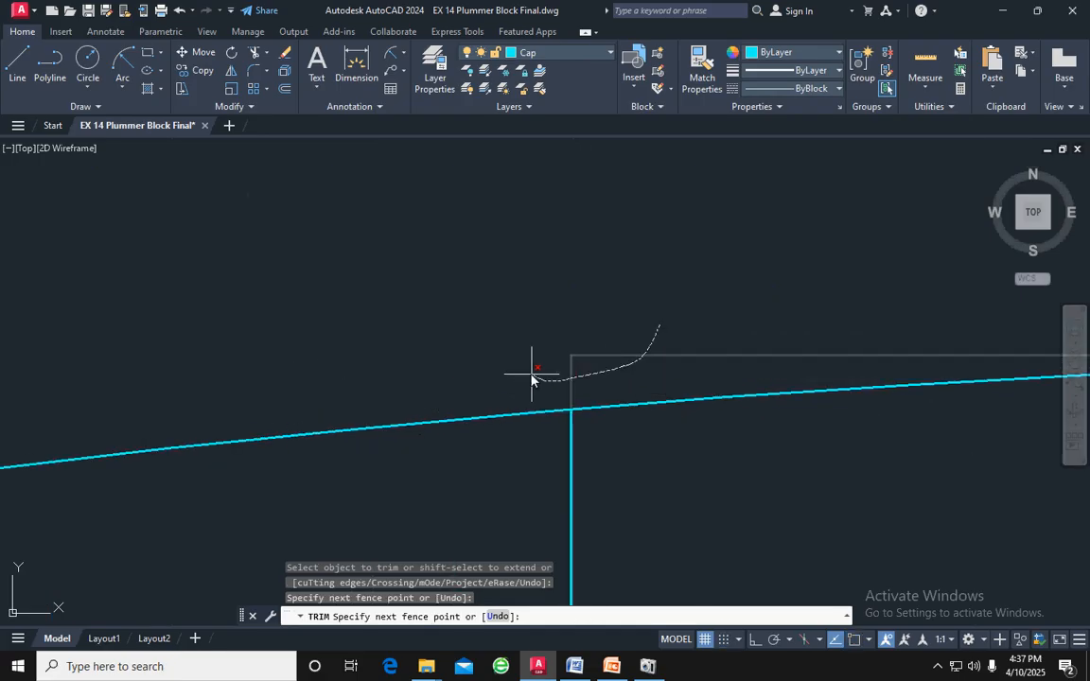
click(533, 378)
key(Return)
scroll(597, 372, up, 3)
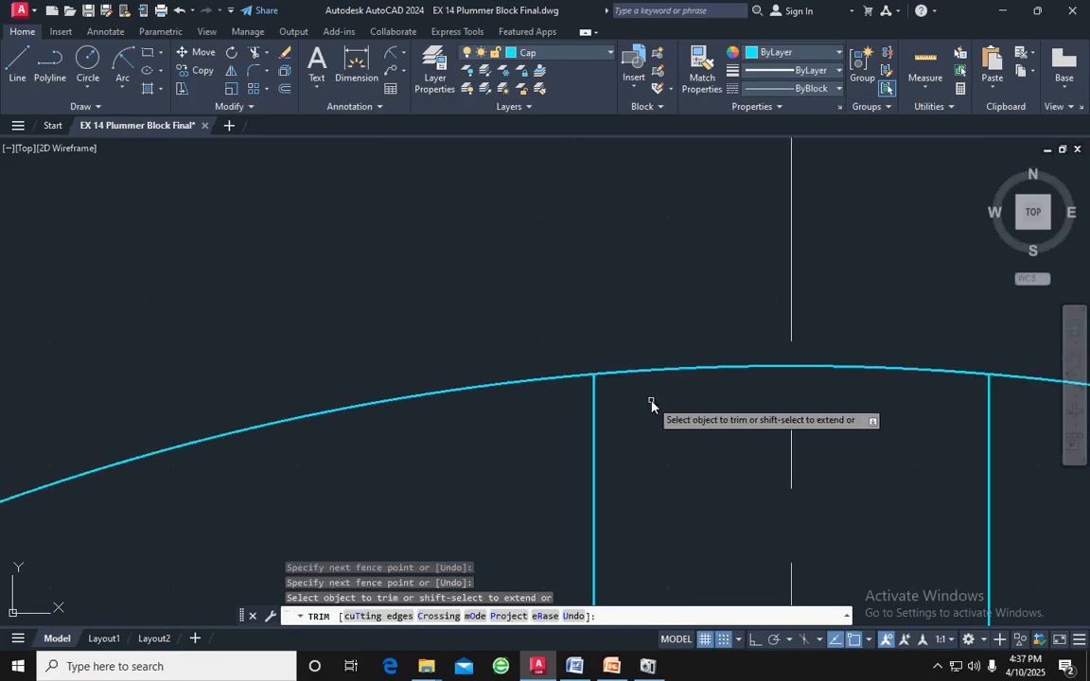
key(Escape)
Draw a line from the midpoint of the rectangle's bottom edge 3 to the right and straight down about 10, past the bore arc
scroll(655, 407, down, 2)
middle_drag(696, 469, 674, 339)
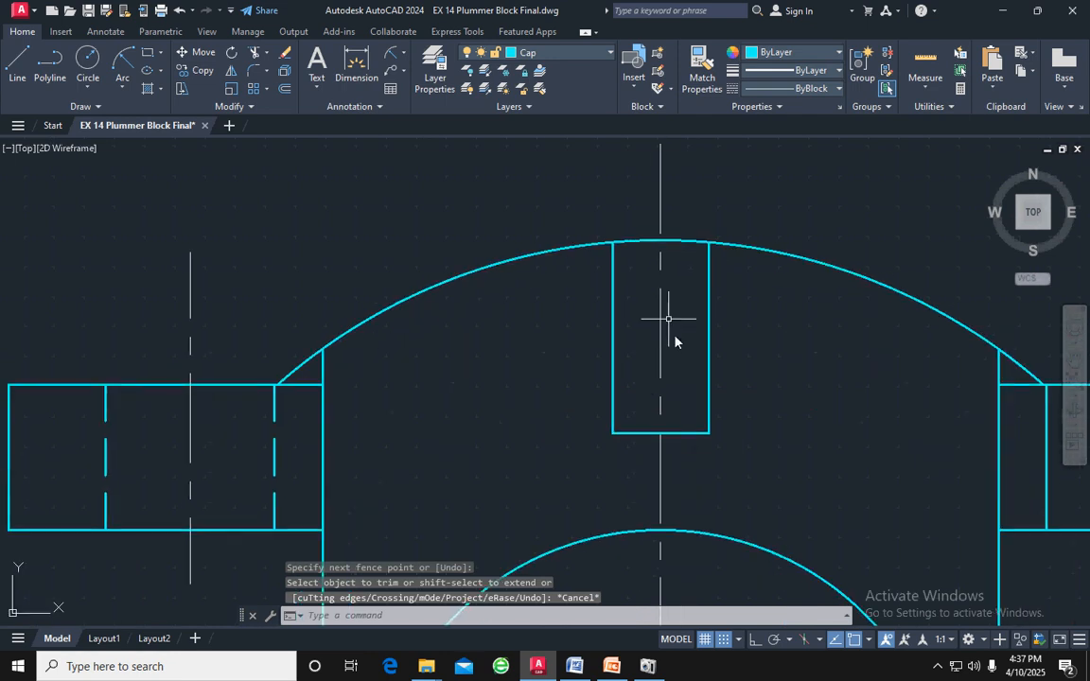
middle_drag(717, 438, 672, 370)
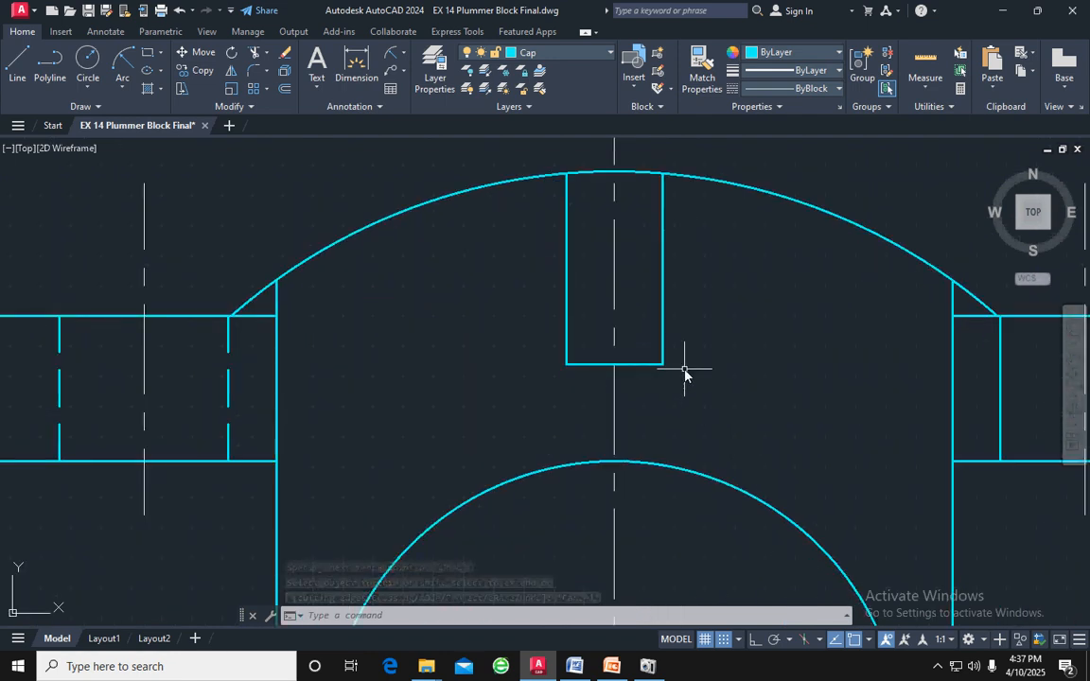
click(17, 63)
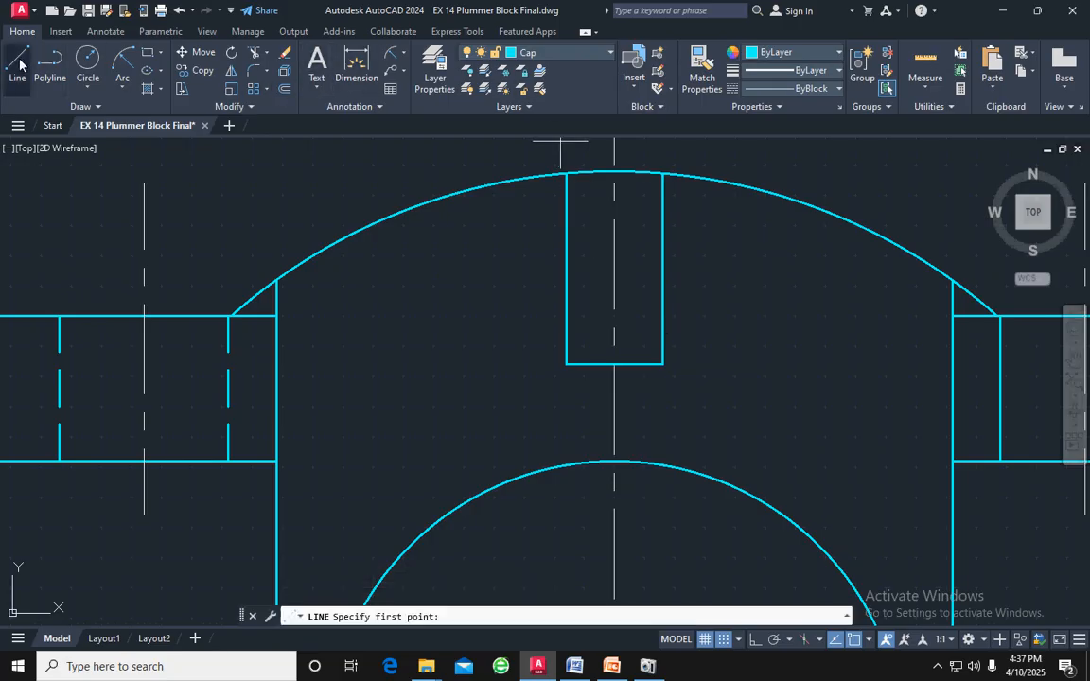
click(614, 365)
text(3)
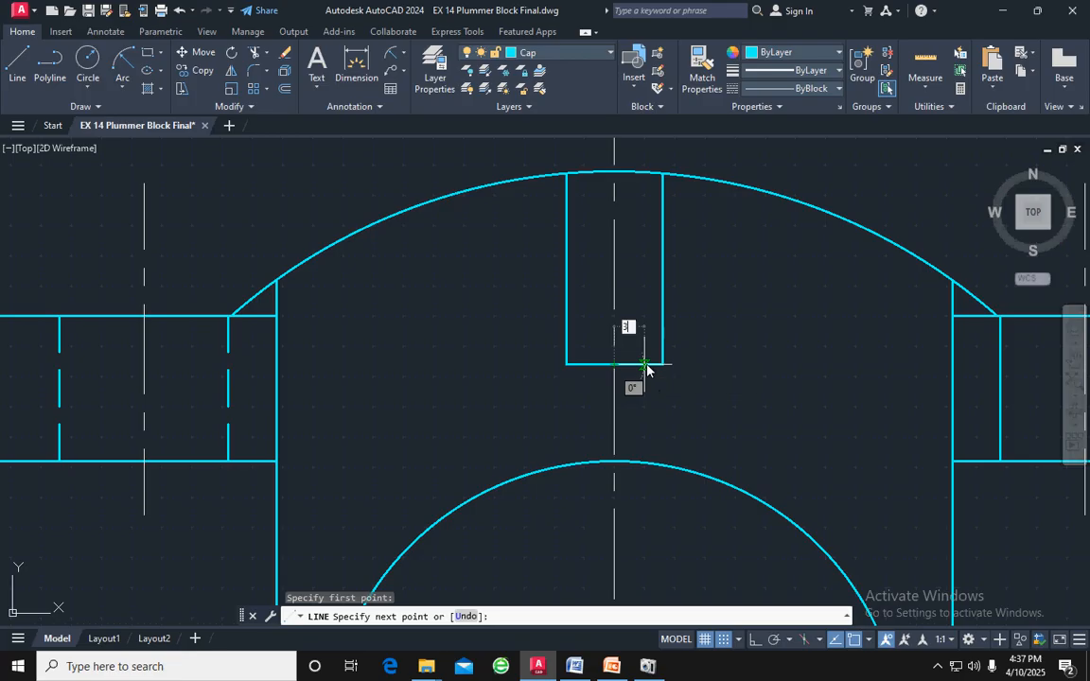
key(Return)
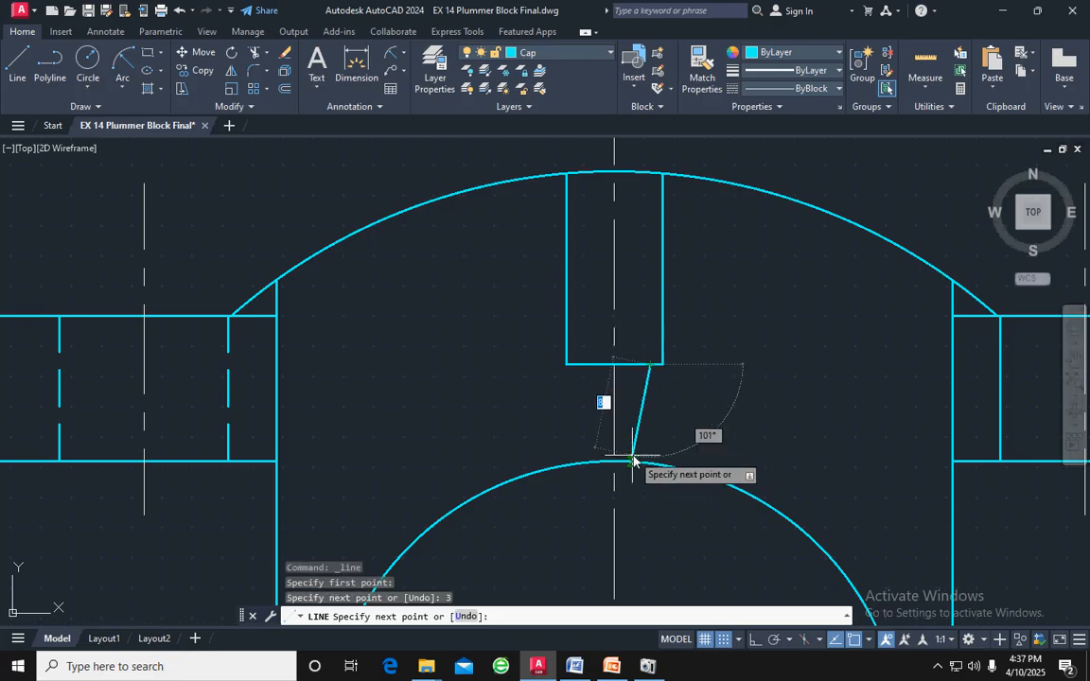
key(ctrl+z)
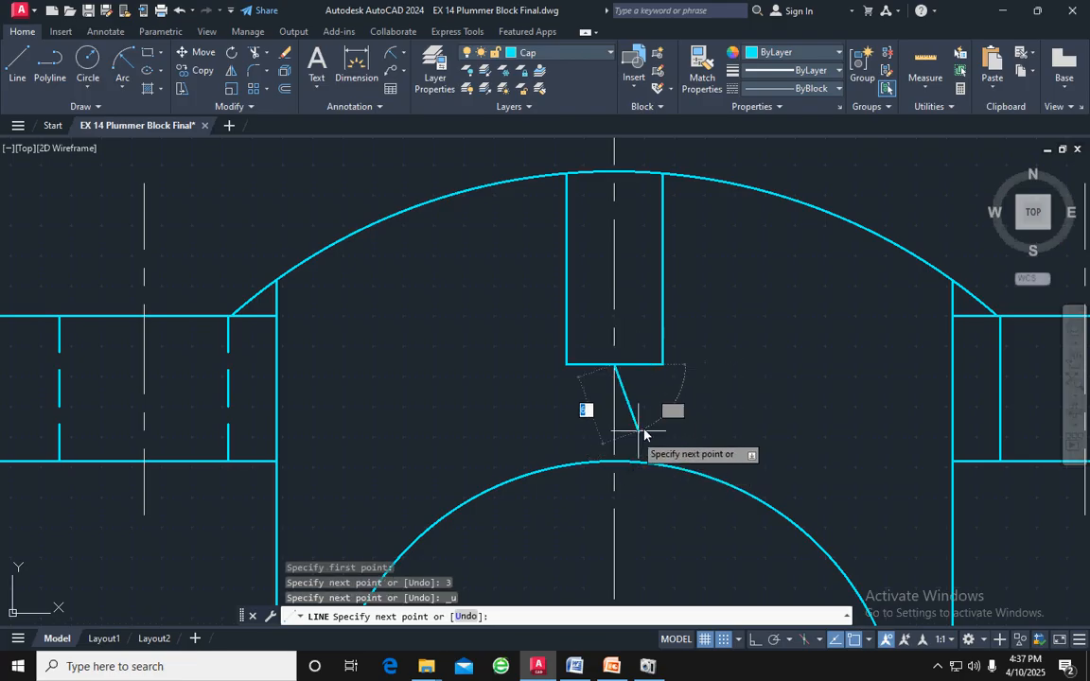
key(F8)
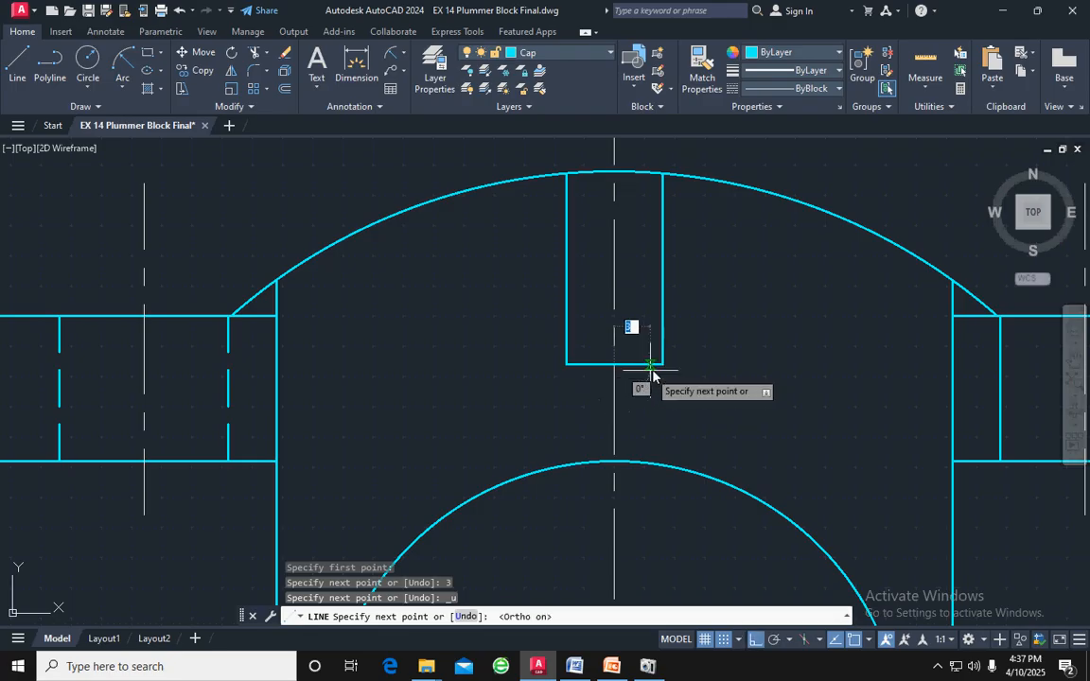
text(3)
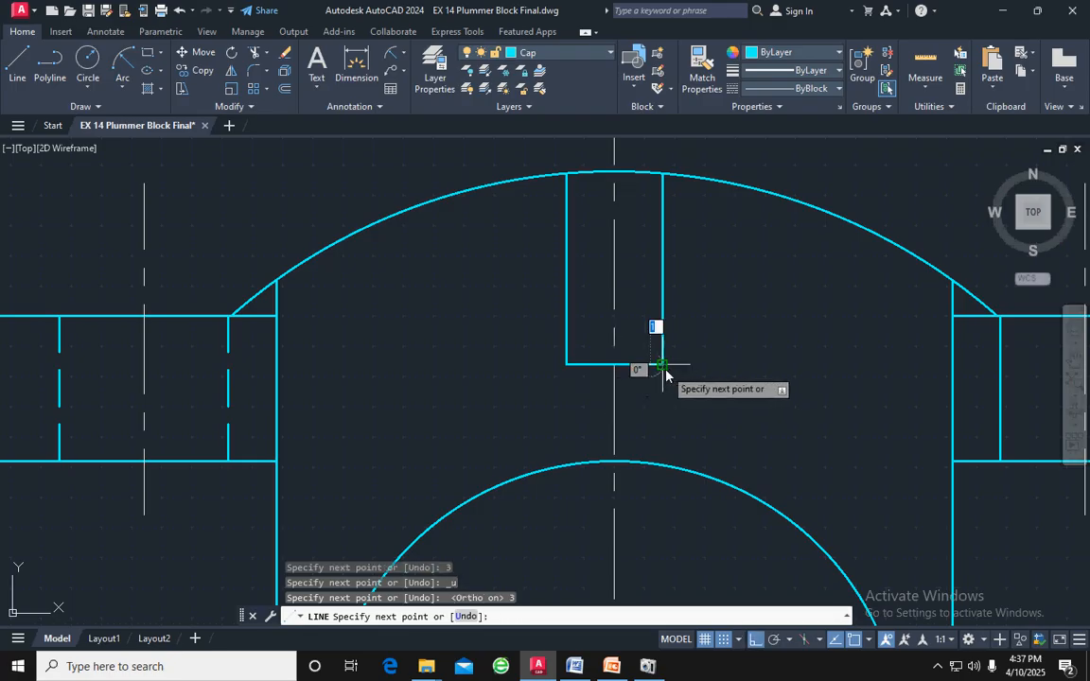
key(Return)
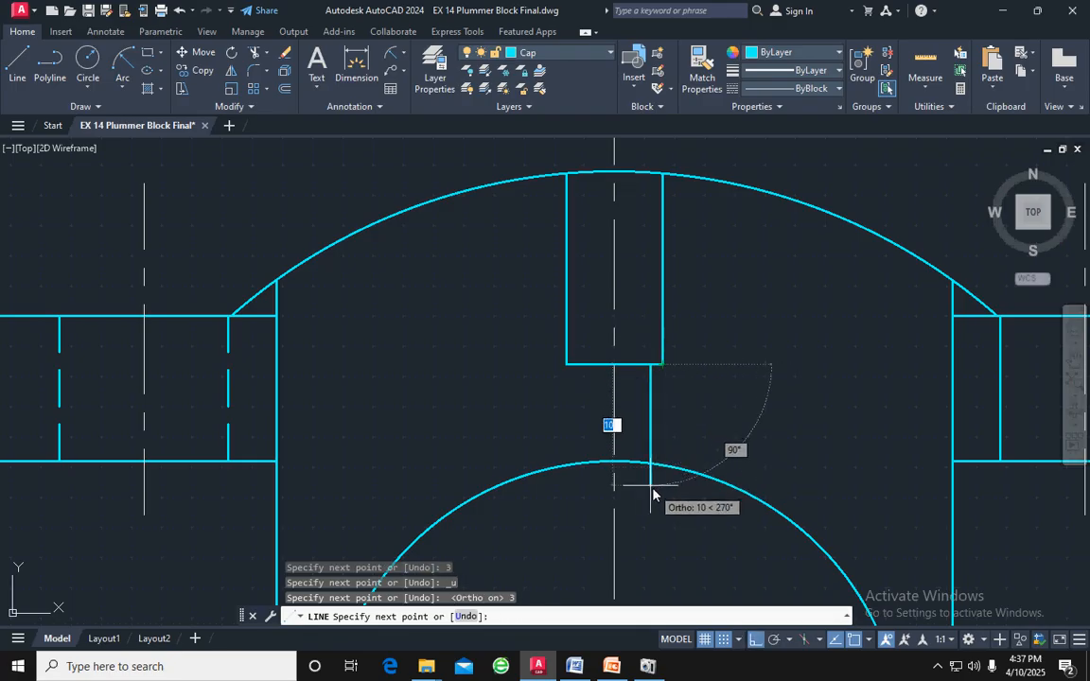
click(653, 483)
key(Return)
Trim the end of the new vertical line that extends below the bore arc
scroll(653, 484, up, 2)
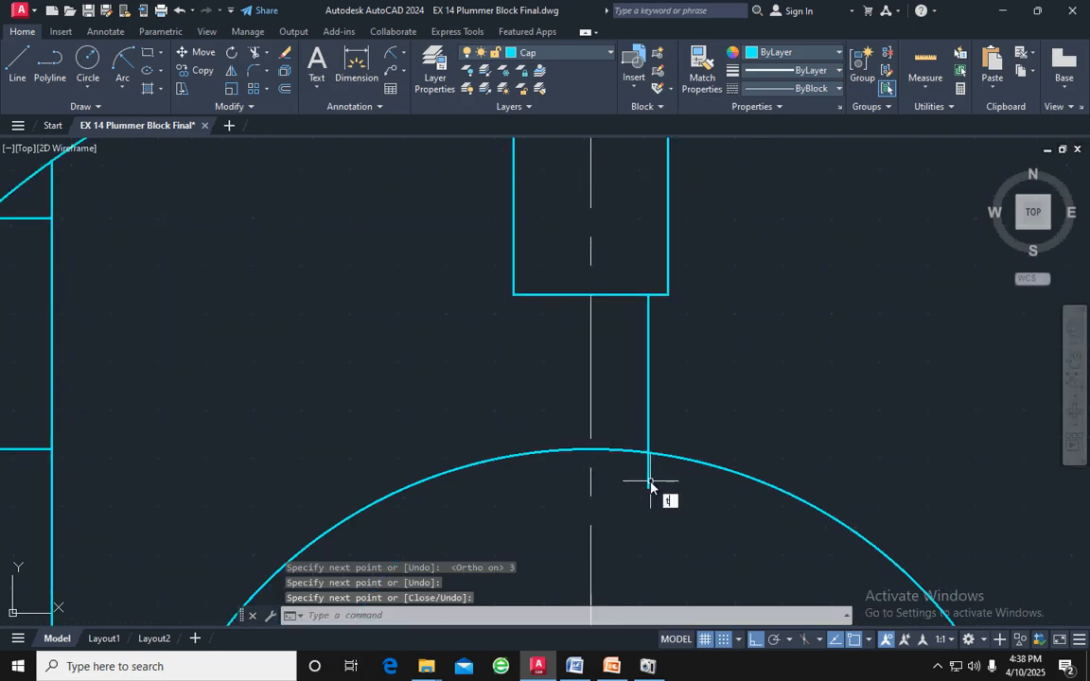
text(tr)
key(Return)
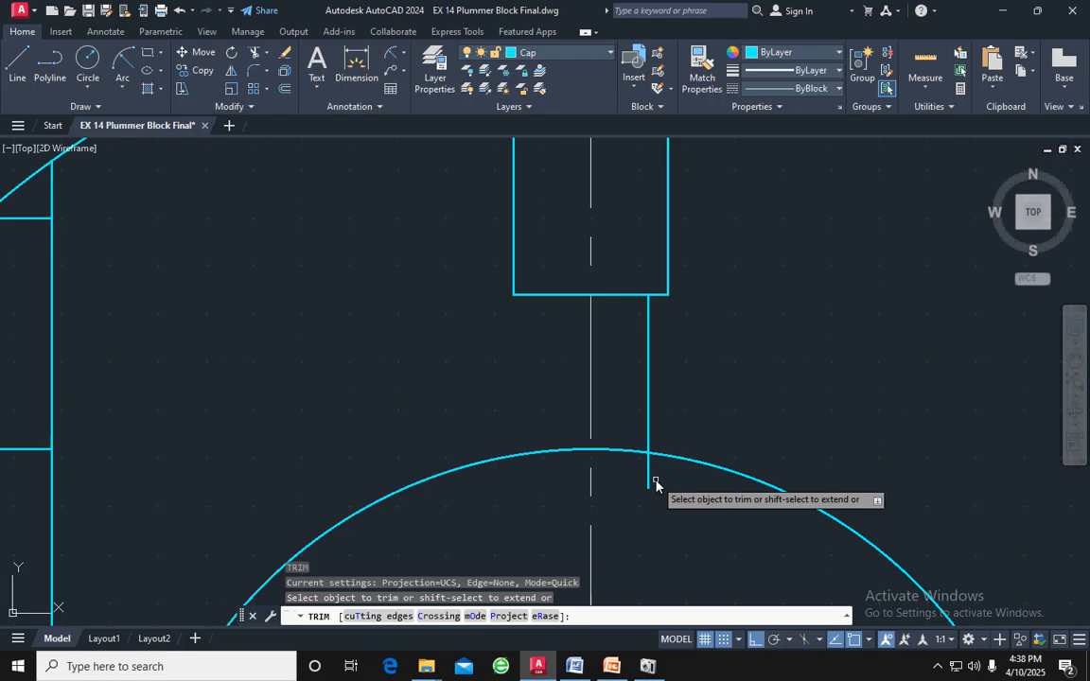
click(649, 477)
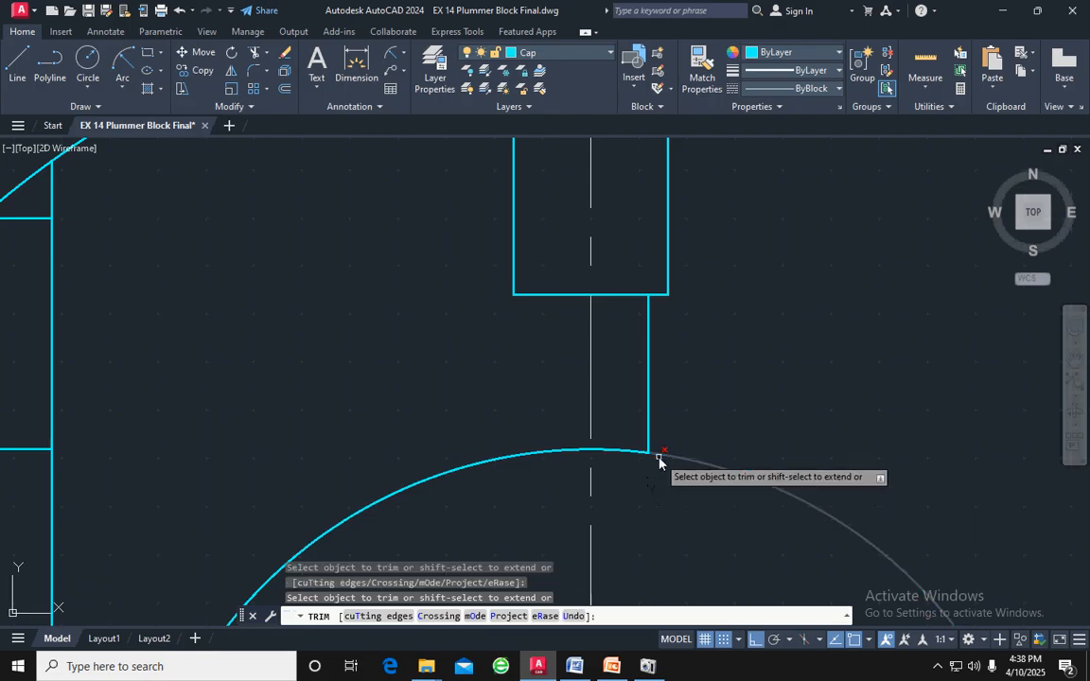
key(Return)
key(Escape)
Mirror the small hole's vertical edge and its short horizontal line about the cap's vertical centre line, keeping the originals
click(647, 336)
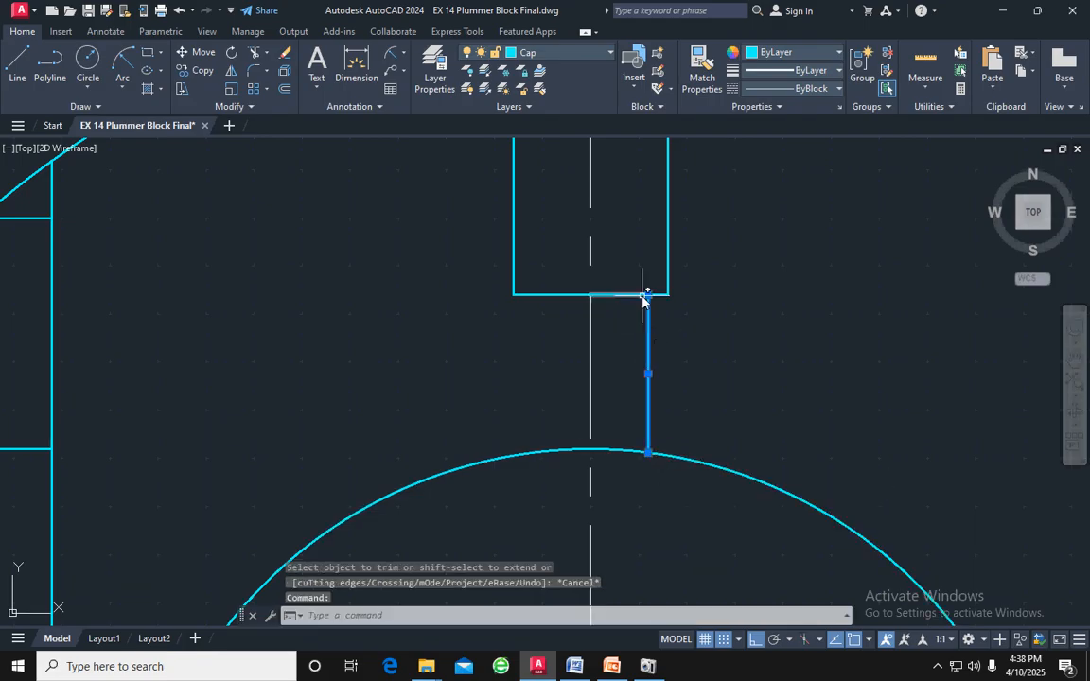
click(623, 294)
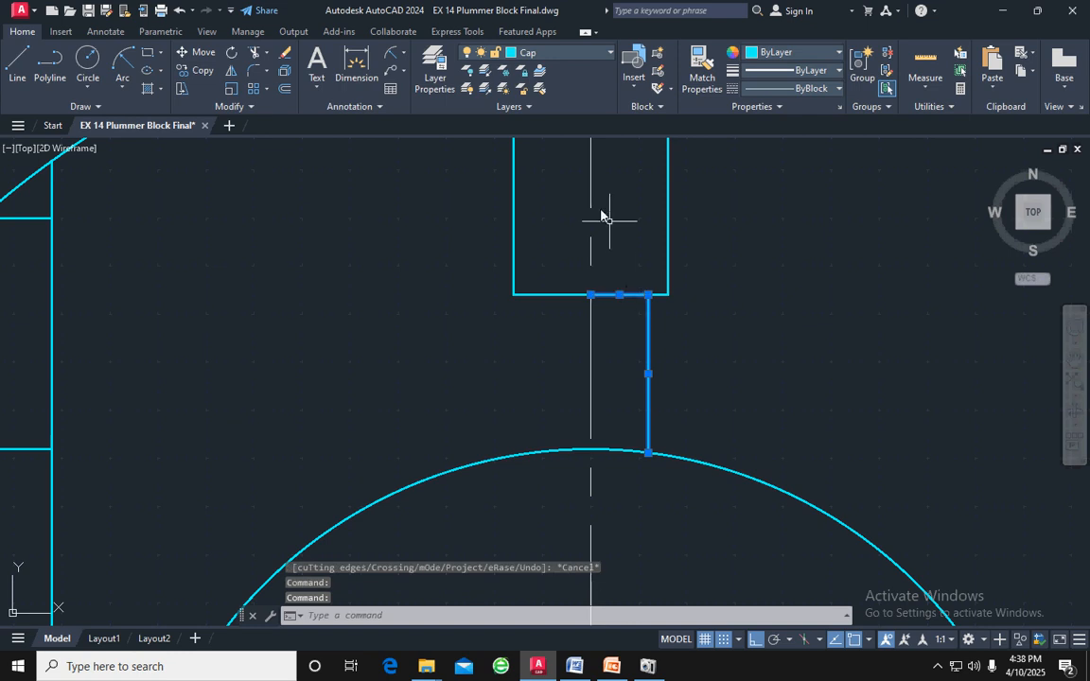
click(232, 71)
click(591, 295)
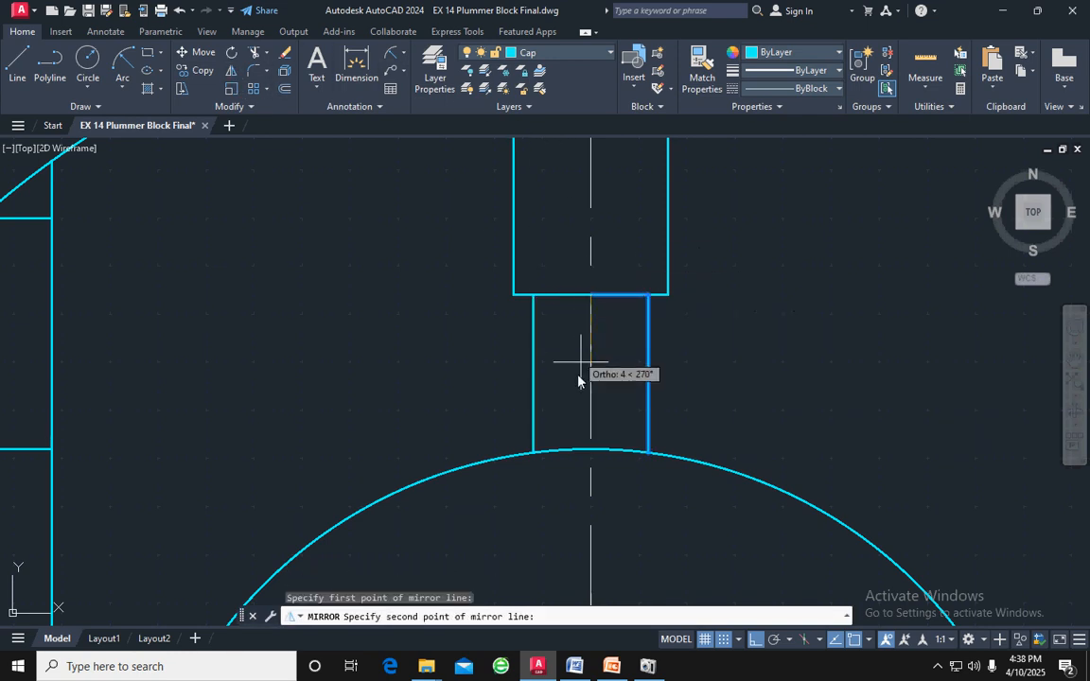
click(591, 457)
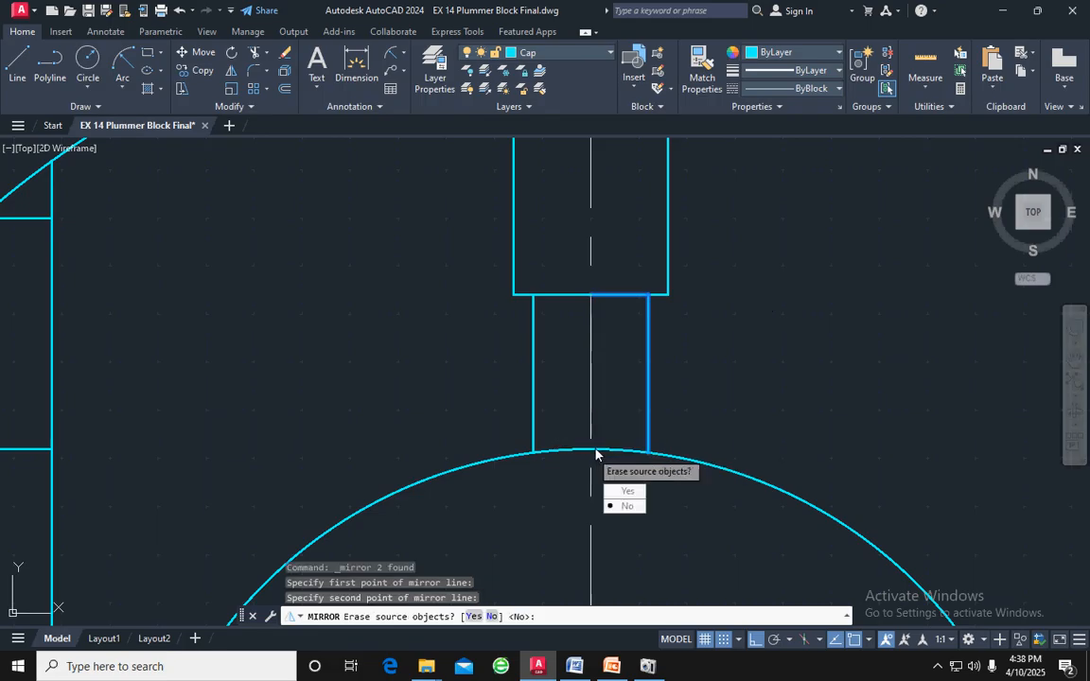
key(Return)
scroll(538, 459, up, 8)
scroll(539, 459, down, 5)
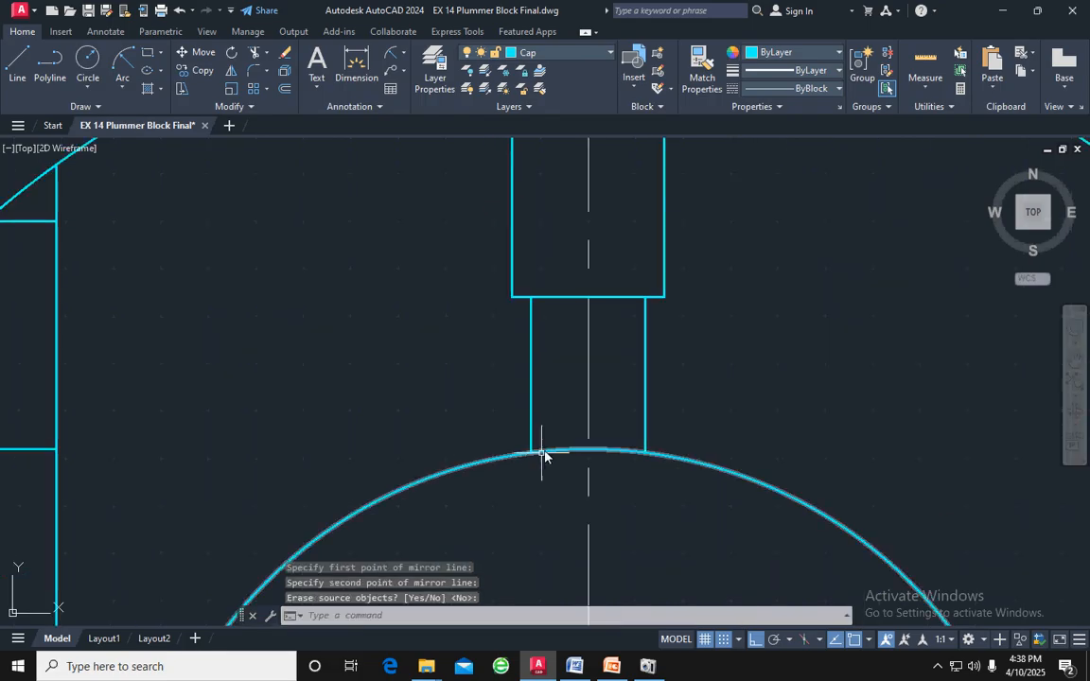
scroll(579, 362, down, 2)
scroll(509, 224, down, 3)
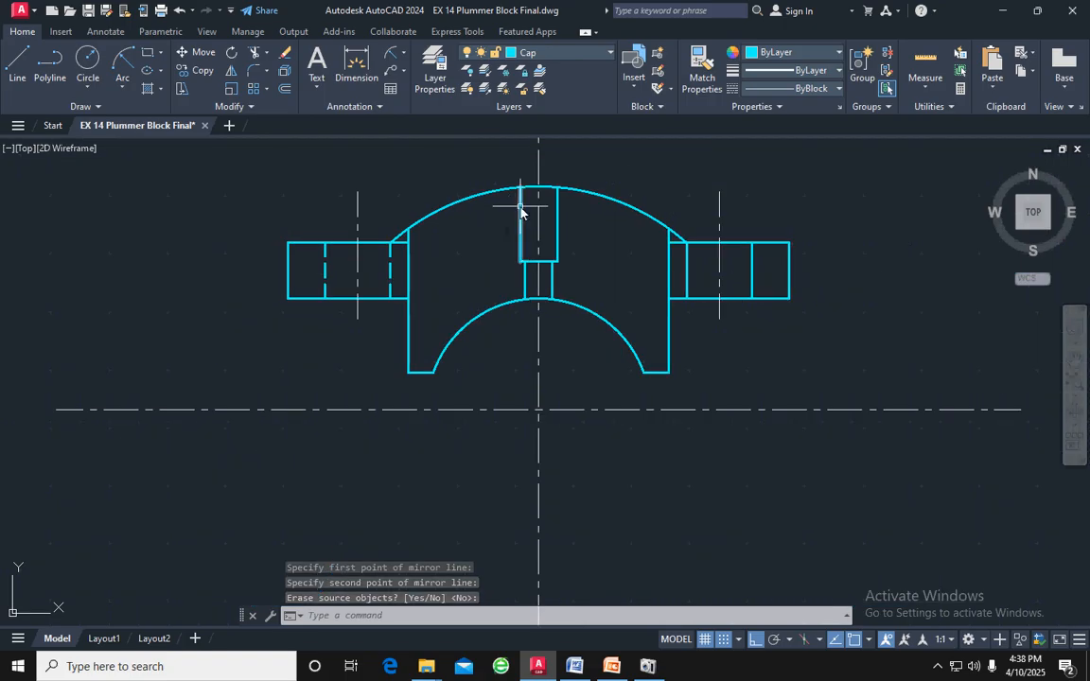
click(520, 216)
scroll(526, 290, up, 8)
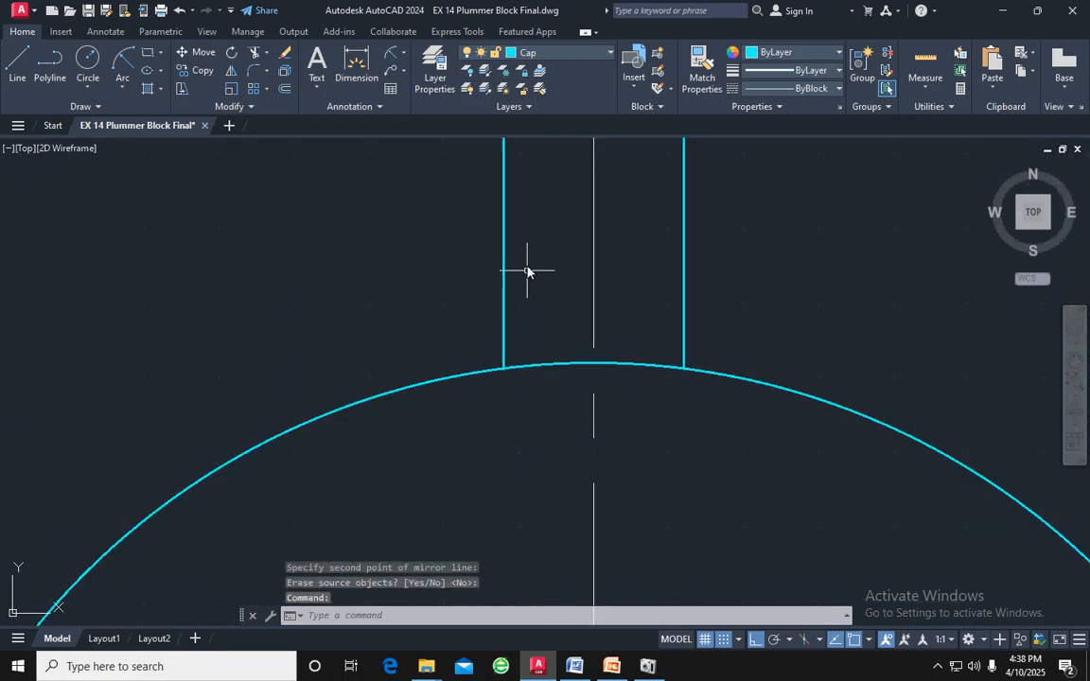
click(511, 246)
click(501, 251)
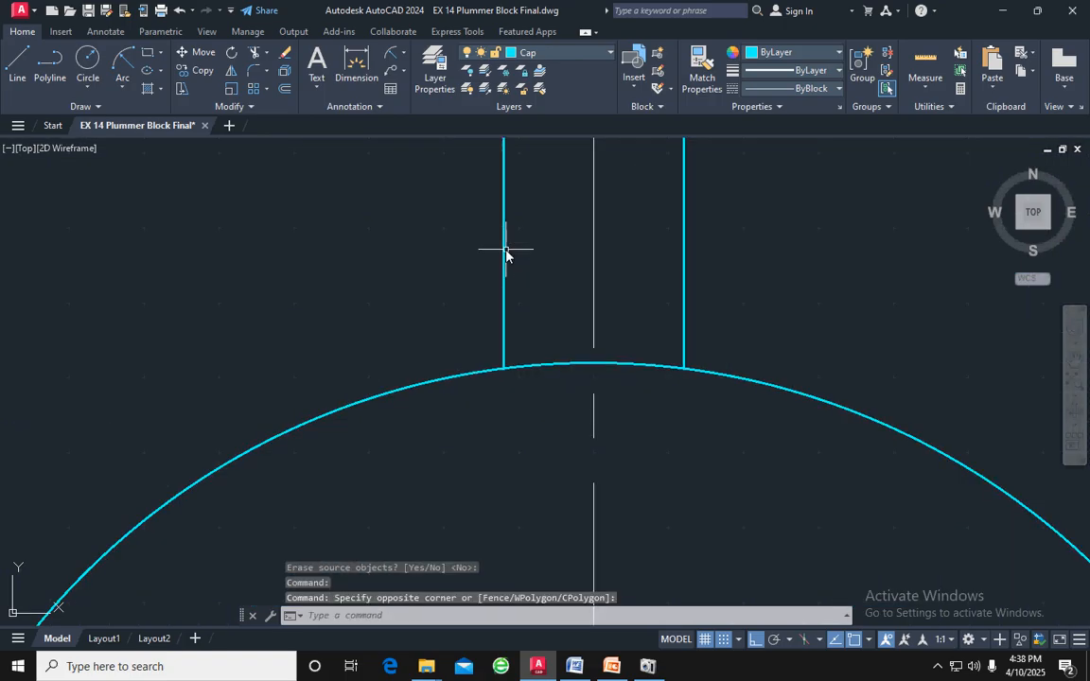
scroll(527, 256, up, 2)
scroll(536, 248, down, 3)
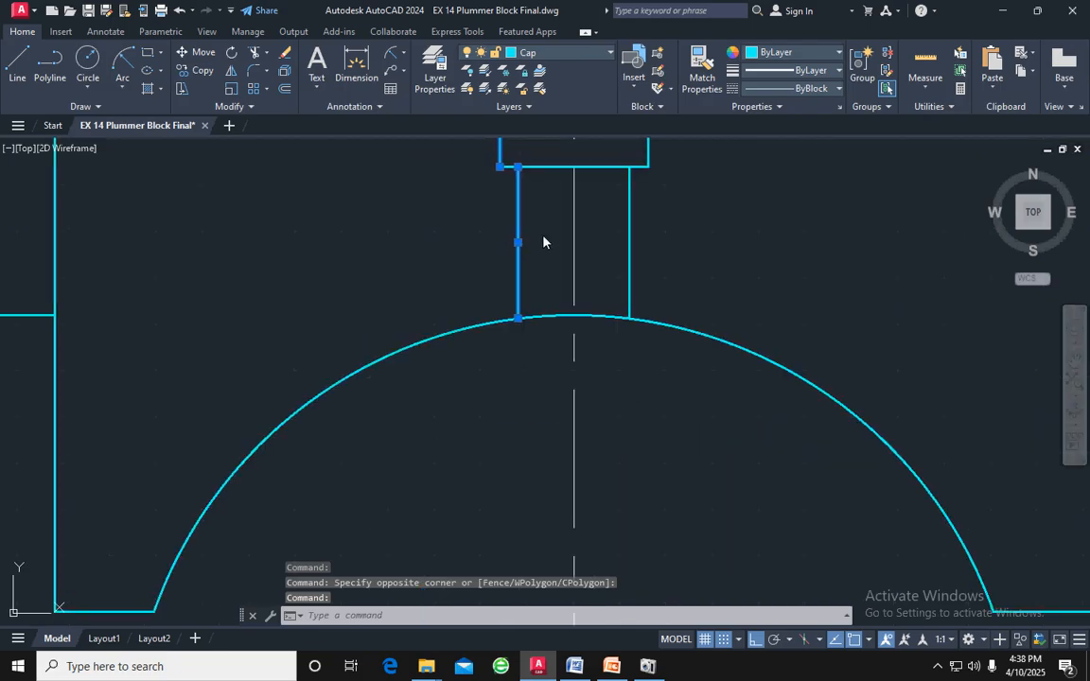
middle_drag(542, 242, 537, 348)
scroll(550, 295, up, 3)
click(539, 293)
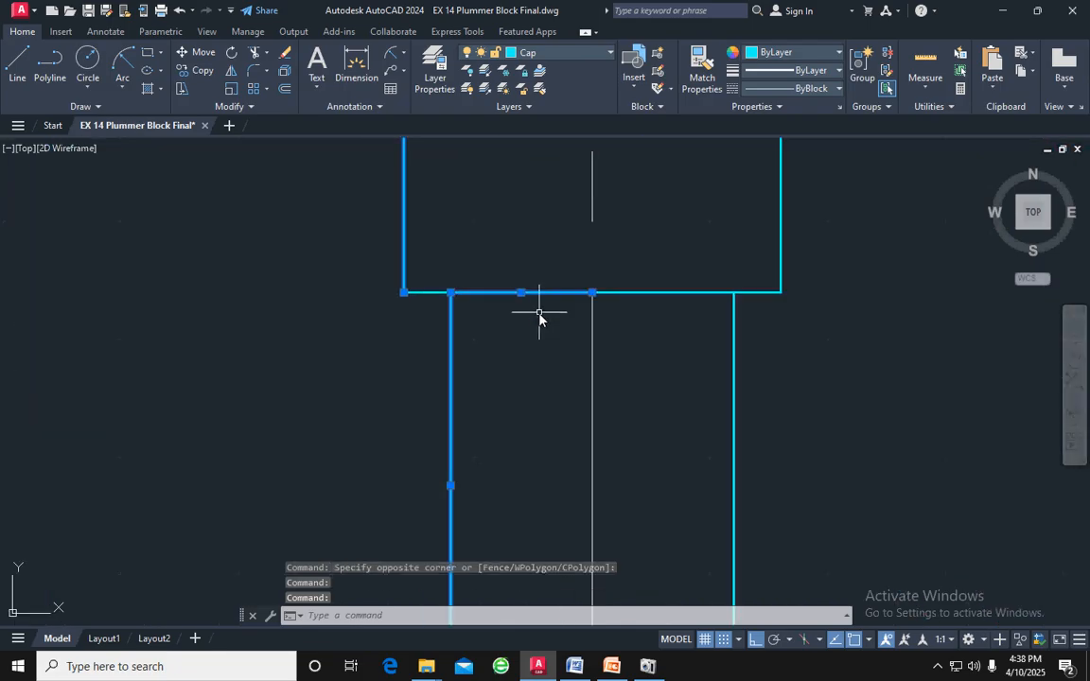
key(Escape)
Trim away the left half of the stepped hole's horizontal shoulder line, from its left corner to the centre line
click(438, 293)
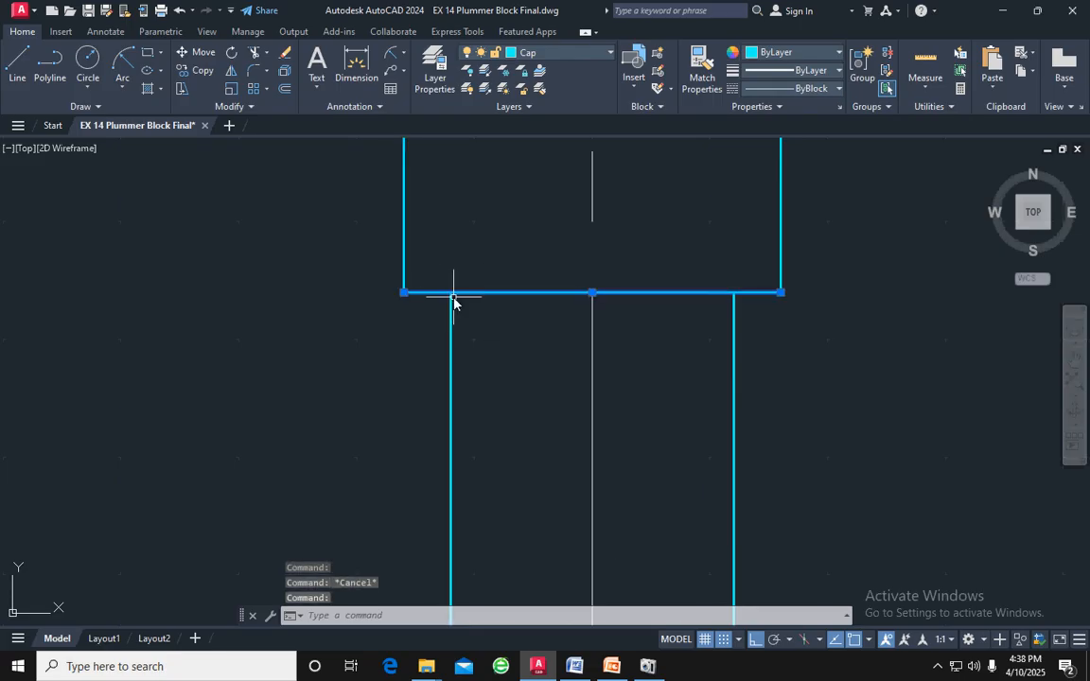
key(Escape)
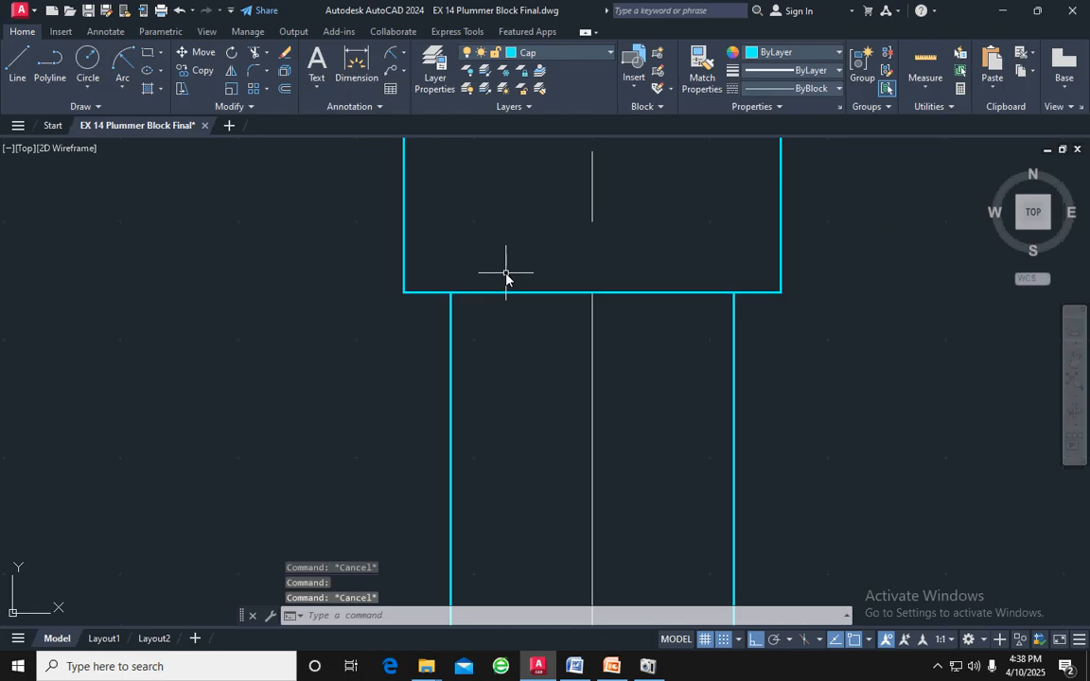
text(tr)
key(Return)
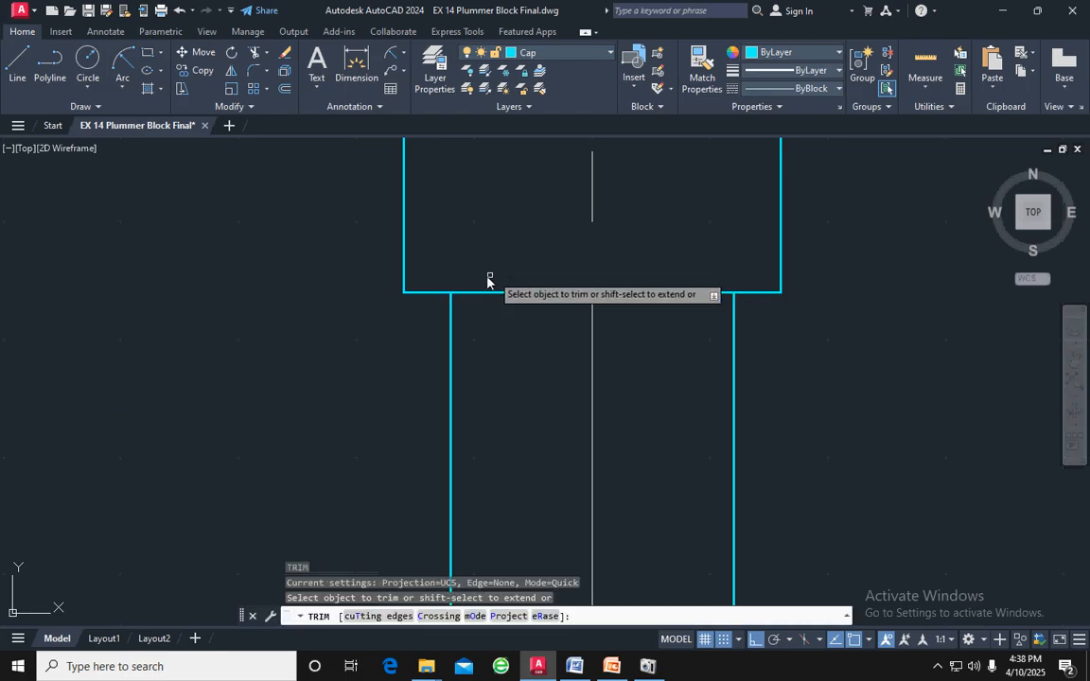
click(424, 294)
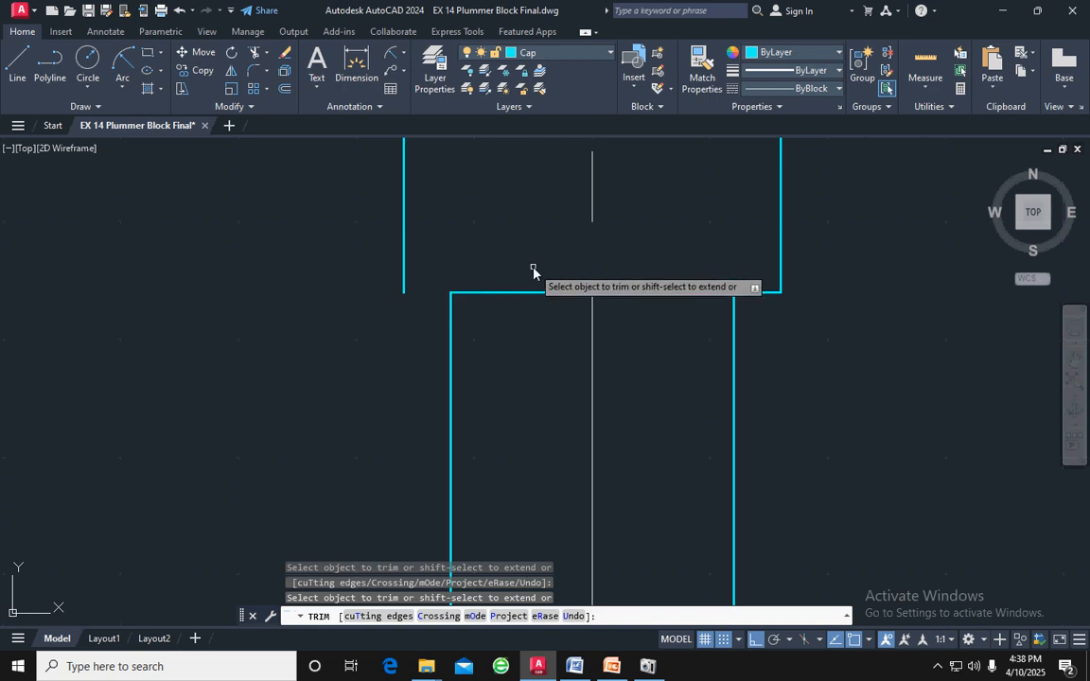
key(Escape)
key(Escape)
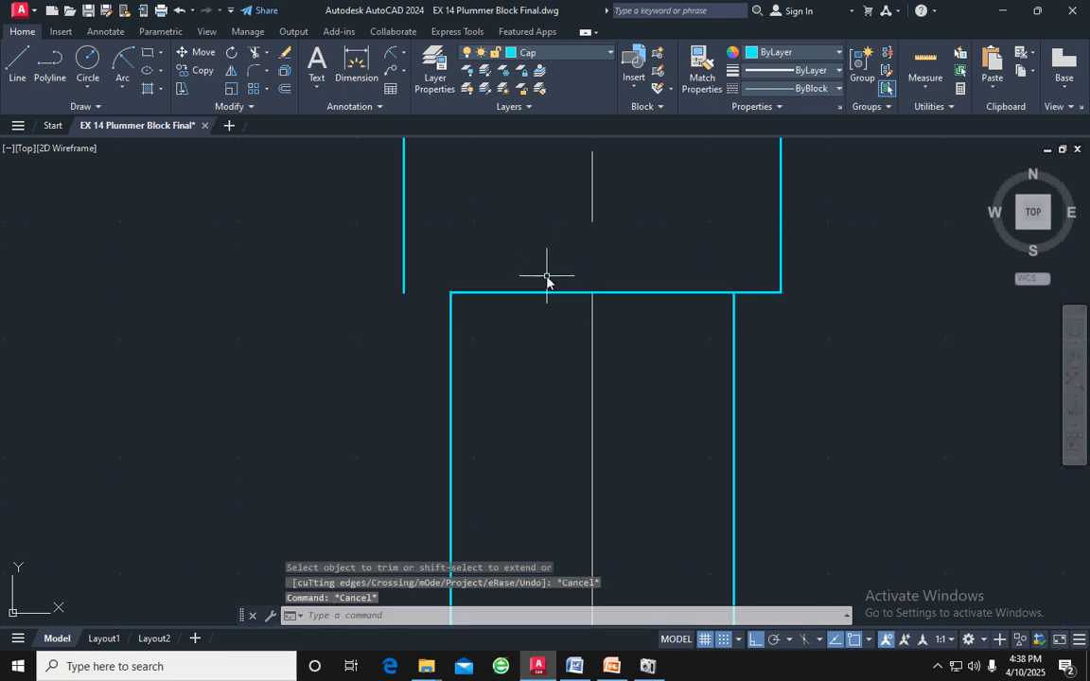
text(tr)
key(Return)
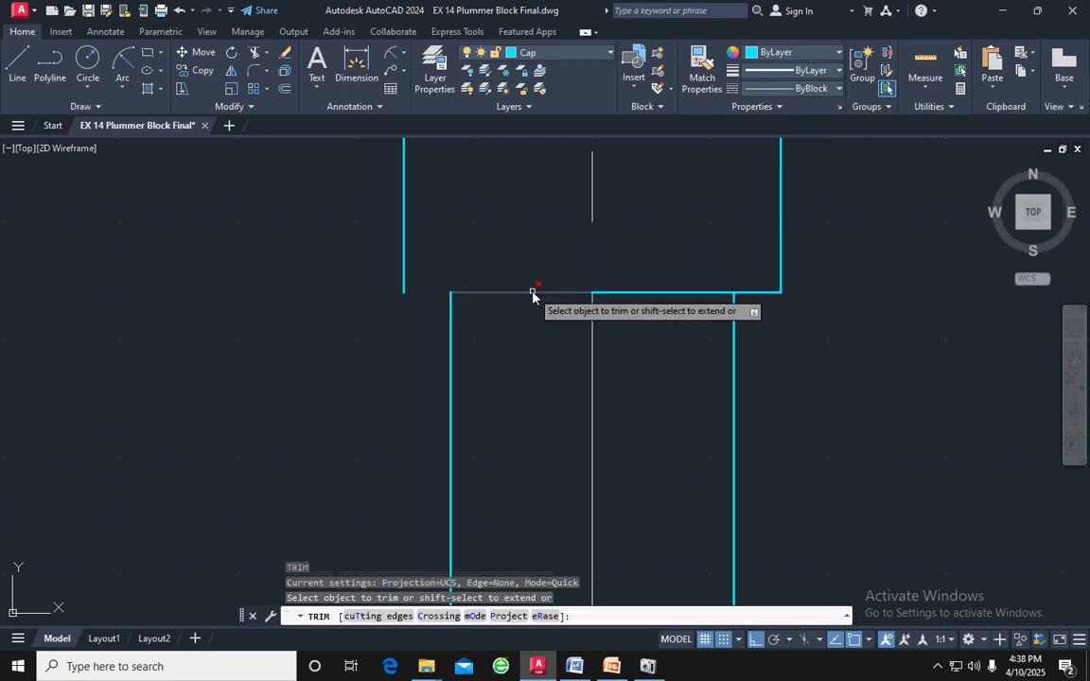
click(533, 293)
key(Escape)
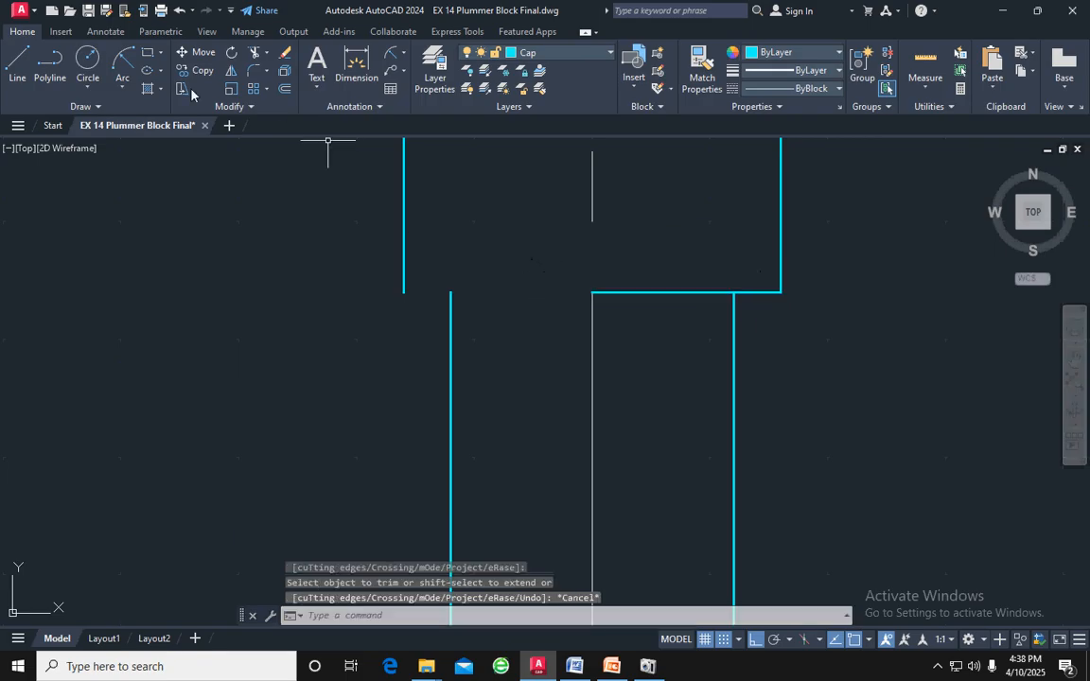
Draw a line from the lower end of the large hole's left edge to the vertical centre line
click(19, 62)
click(404, 292)
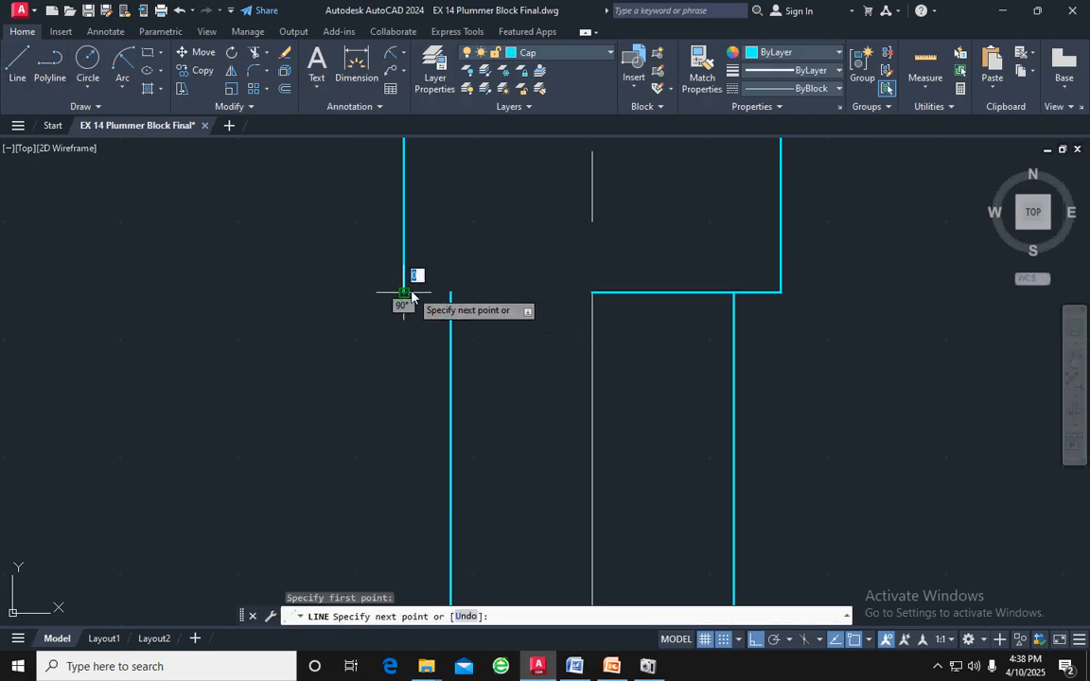
click(592, 292)
key(Return)
Change the linetype of the stepped hole's left-half edges and shoulder line to dashed
scroll(499, 360, down, 2)
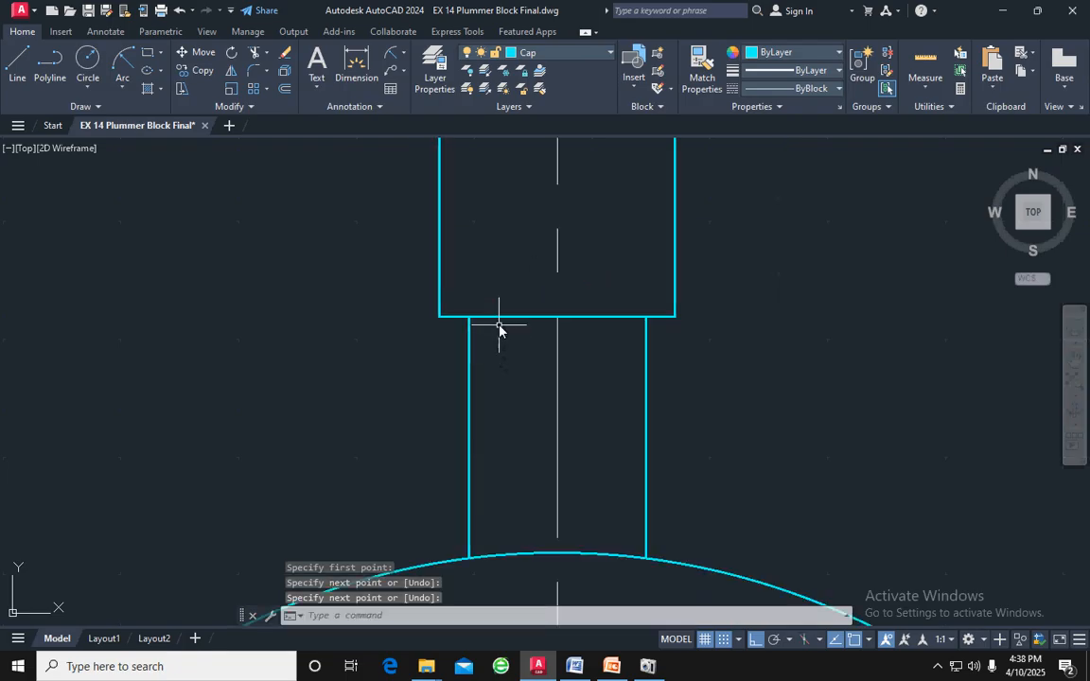
click(499, 317)
drag(473, 342, 413, 335)
click(467, 241)
click(399, 228)
scroll(511, 282, down, 3)
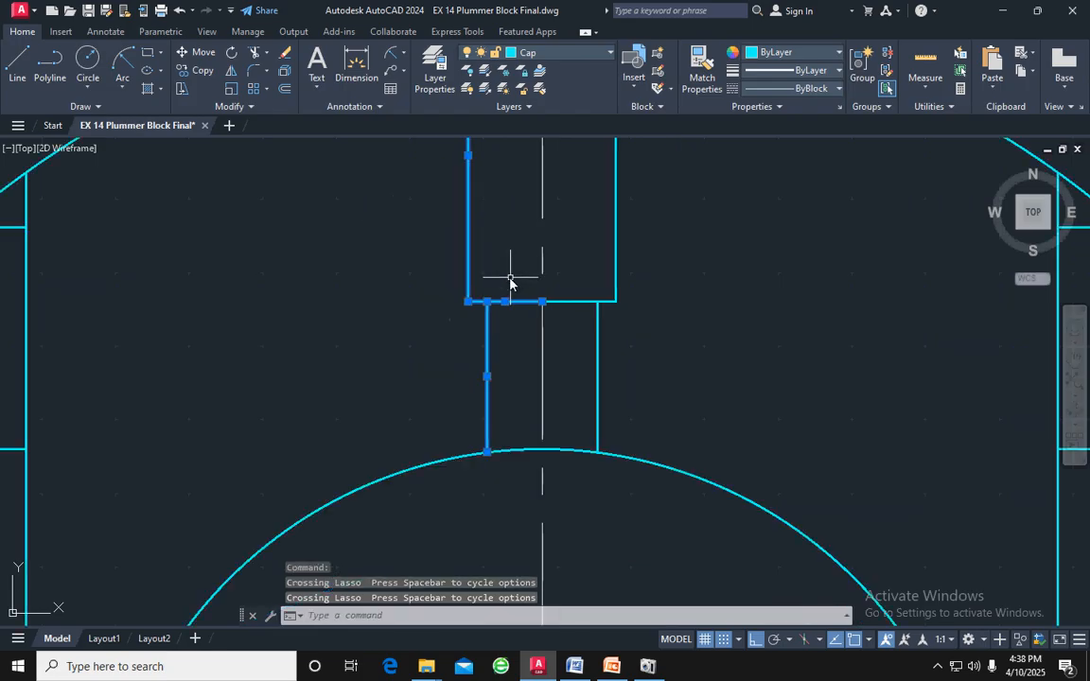
middle_drag(508, 260, 503, 359)
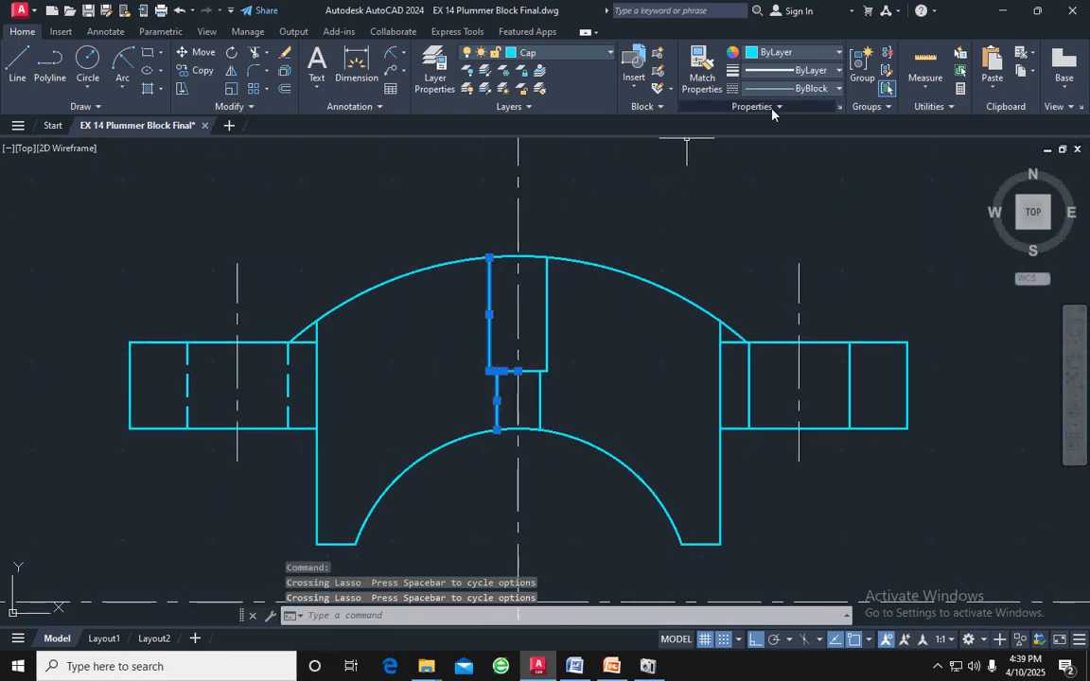
click(793, 88)
click(812, 175)
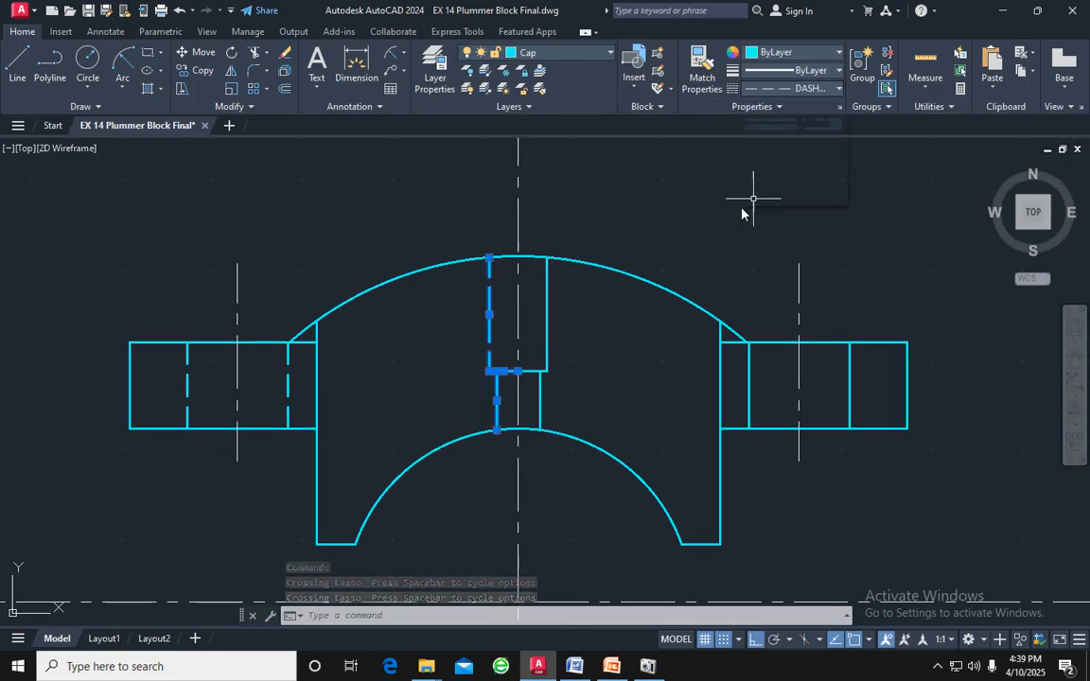
scroll(593, 352, down, 2)
scroll(583, 358, up, 2)
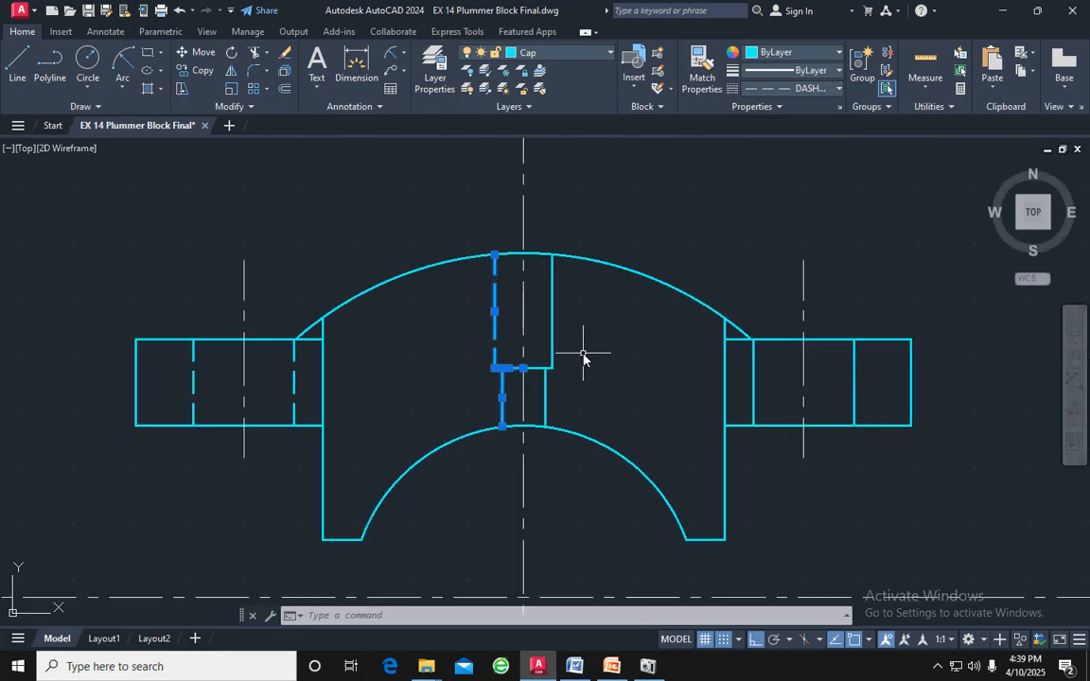
key(Escape)
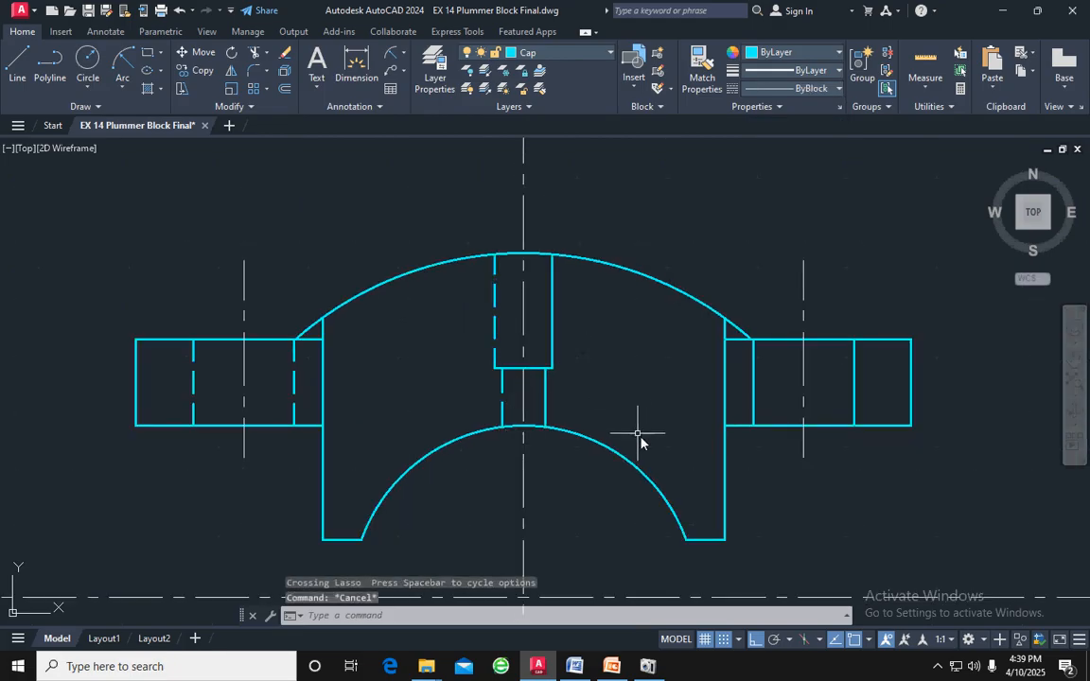
Try to hatch the cap's right half and the outer end of its right flange, and undo the hatch
middle_drag(646, 428, 640, 370)
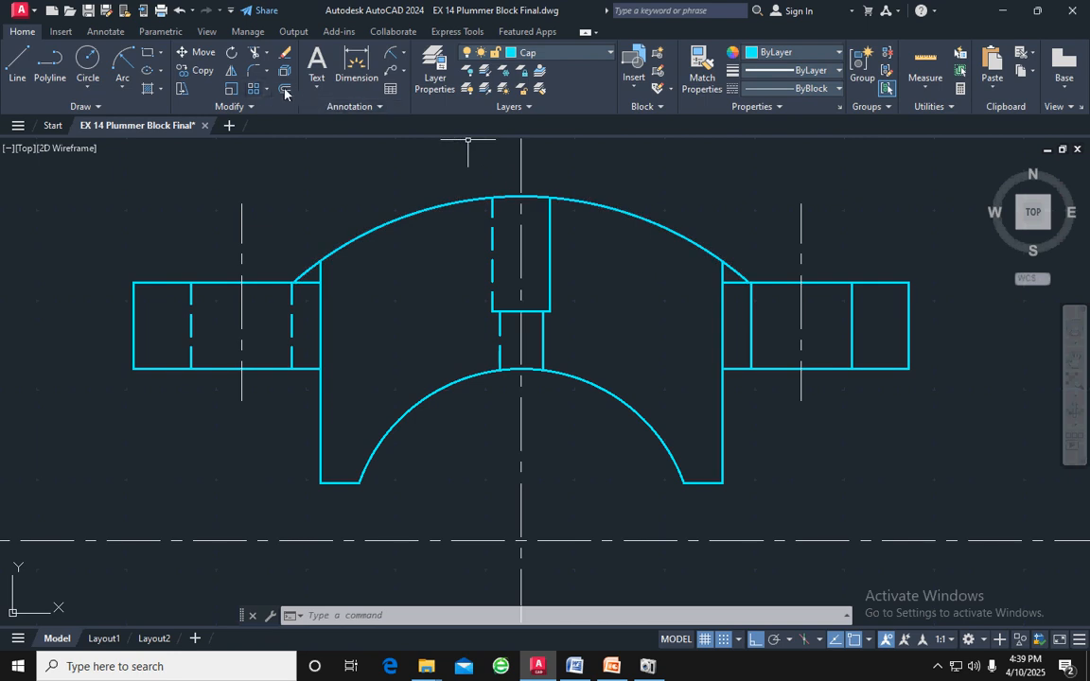
click(148, 90)
click(644, 329)
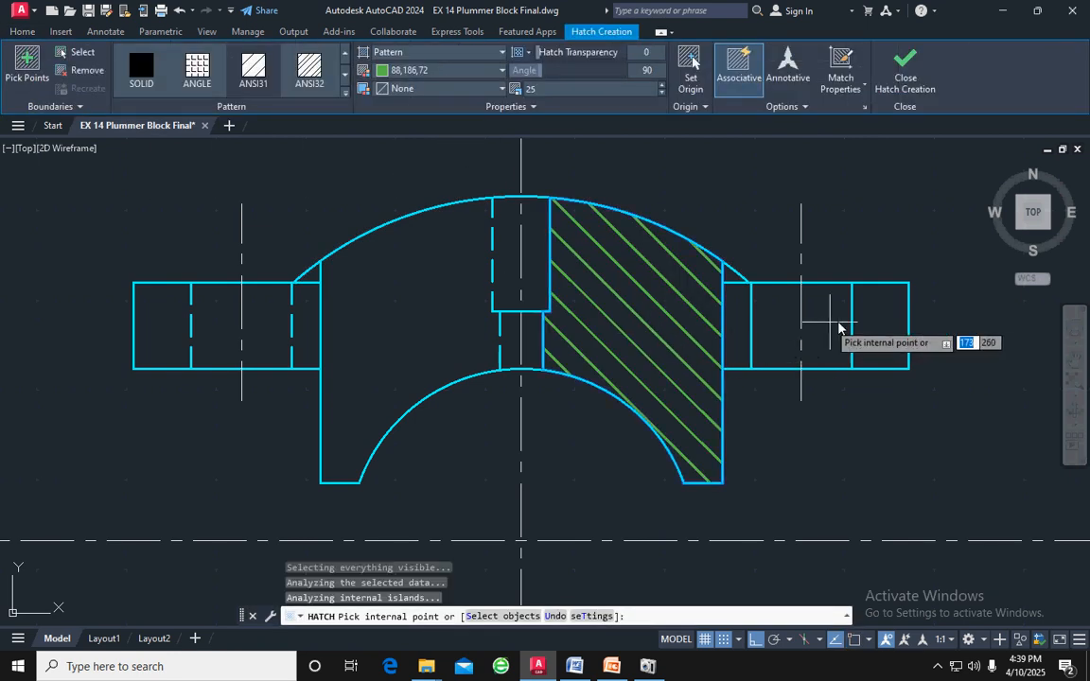
click(880, 331)
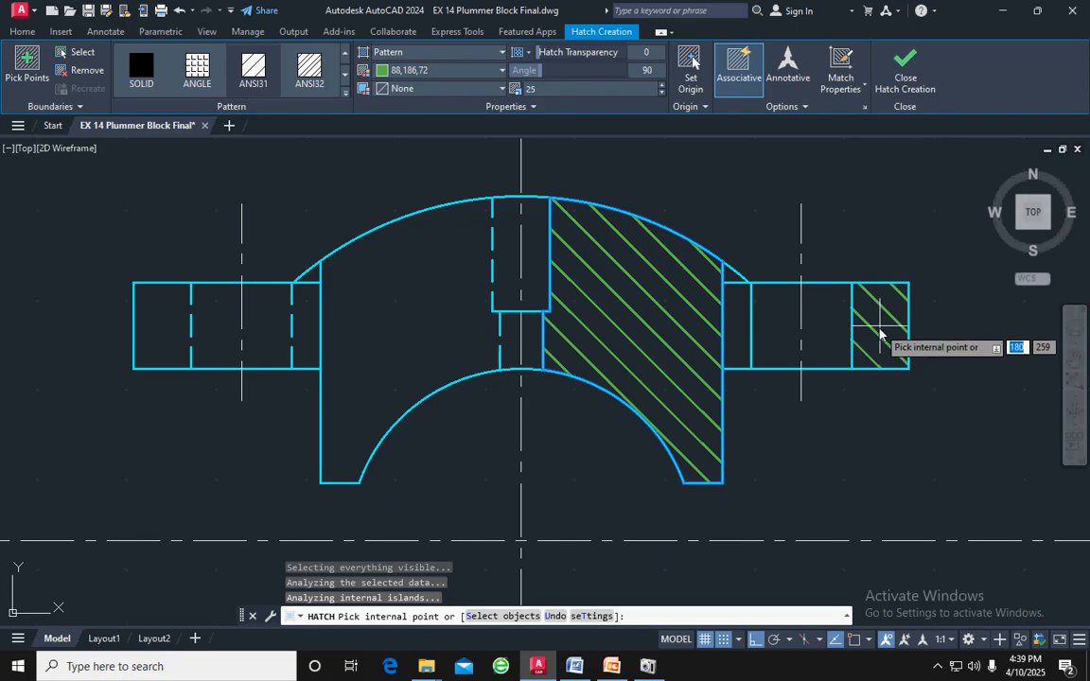
key(Escape)
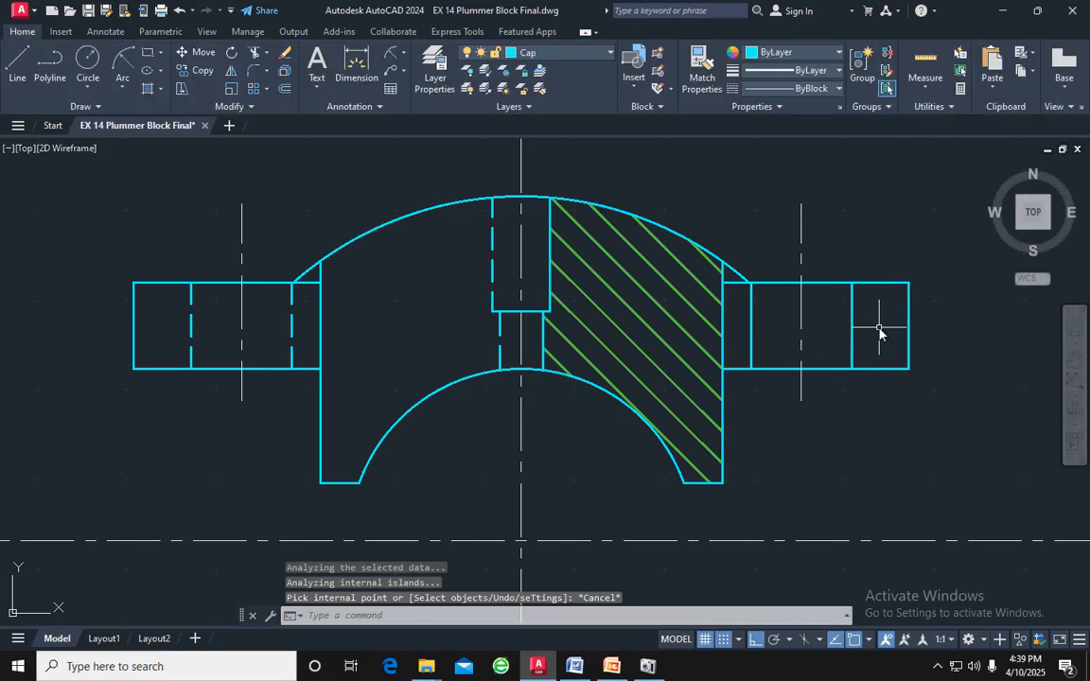
key(ctrl+z)
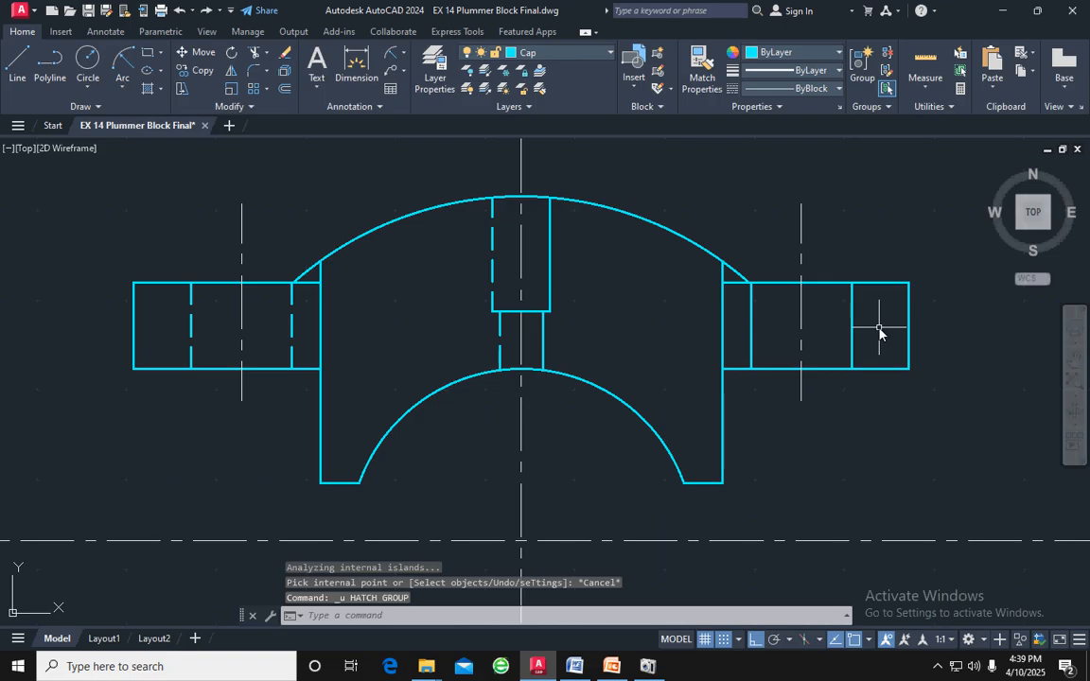
Trim the cap's left and right vertical sides where they cross between the flanges' top and bottom edges
text(tr)
key(Return)
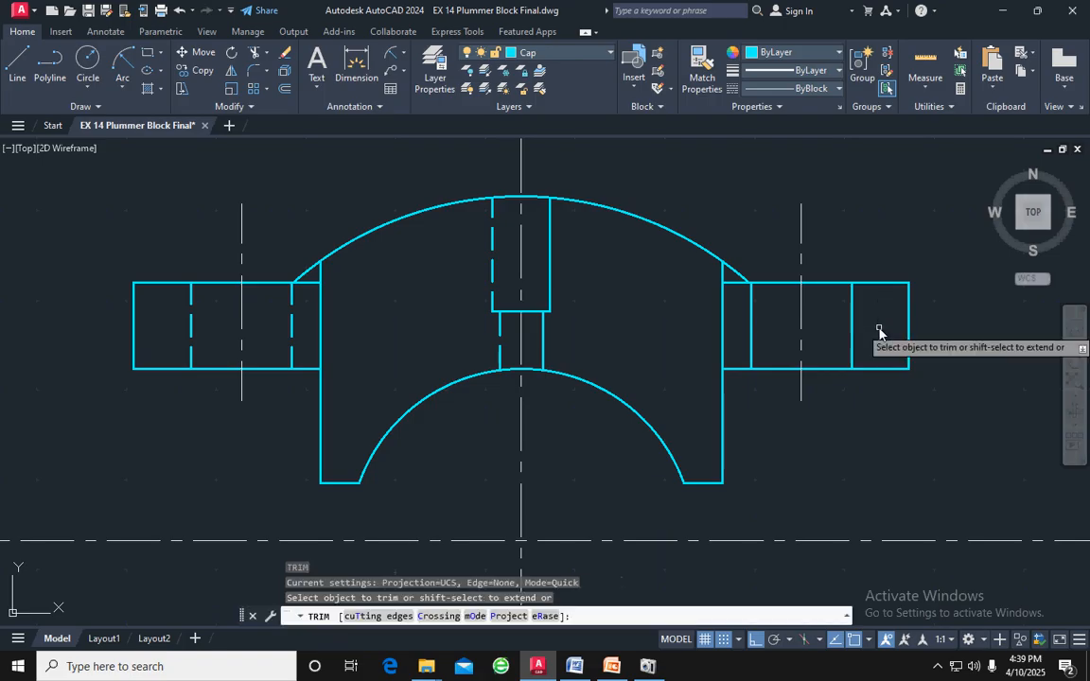
click(723, 331)
click(321, 308)
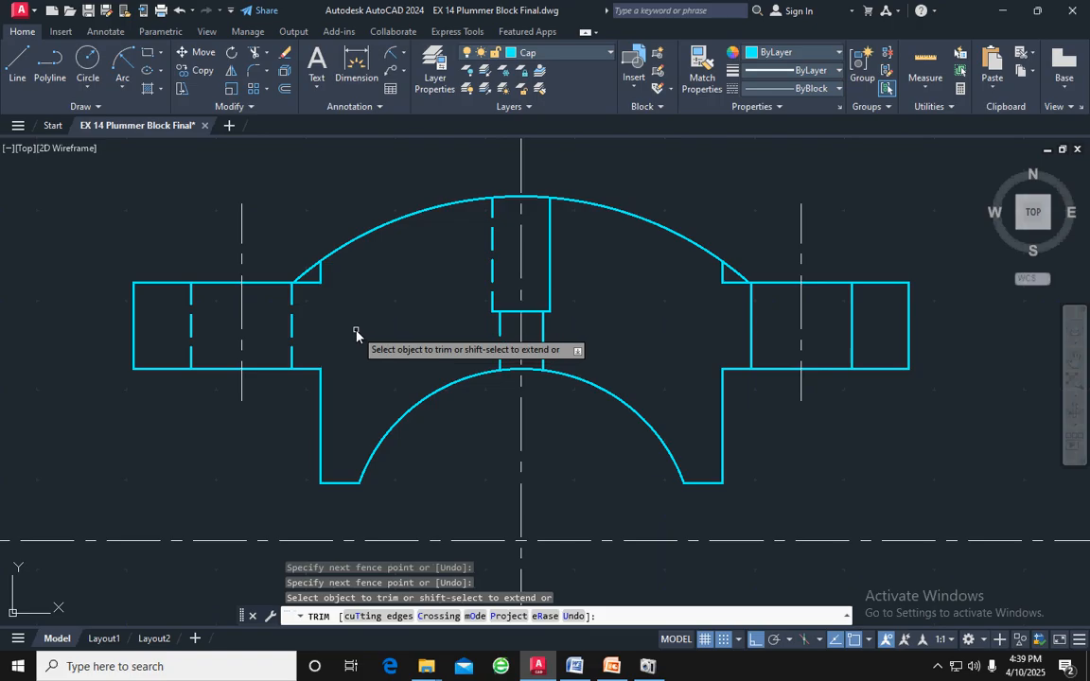
key(Escape)
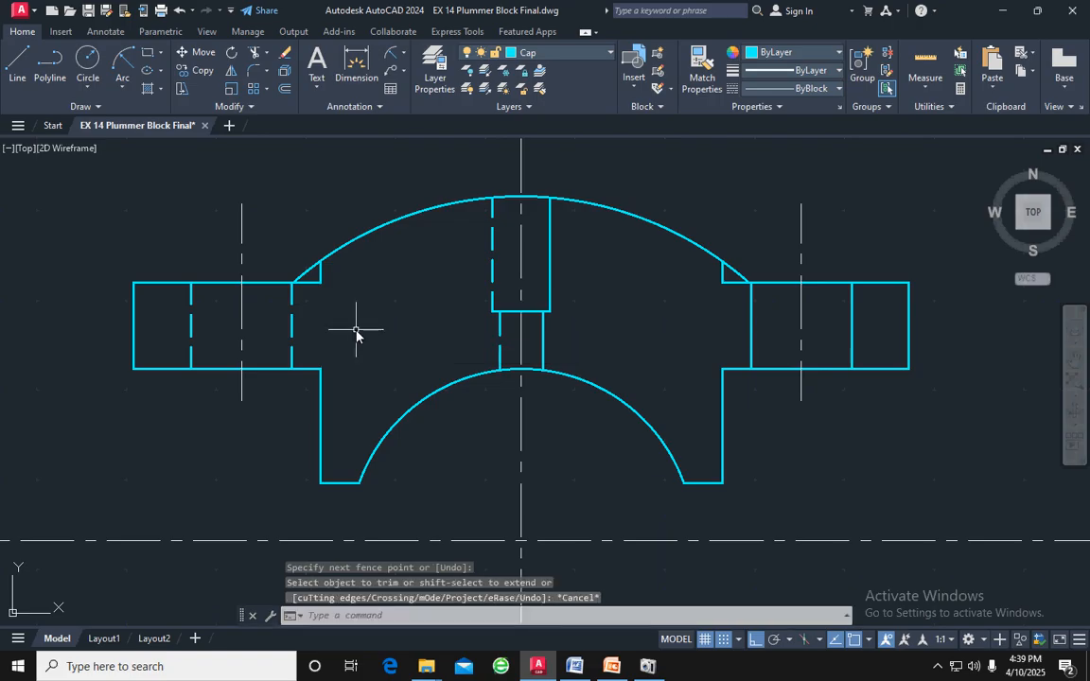
Hatch the cap's right half and the outer end of its right flange with ANSI31 at scale 25
click(148, 89)
click(602, 305)
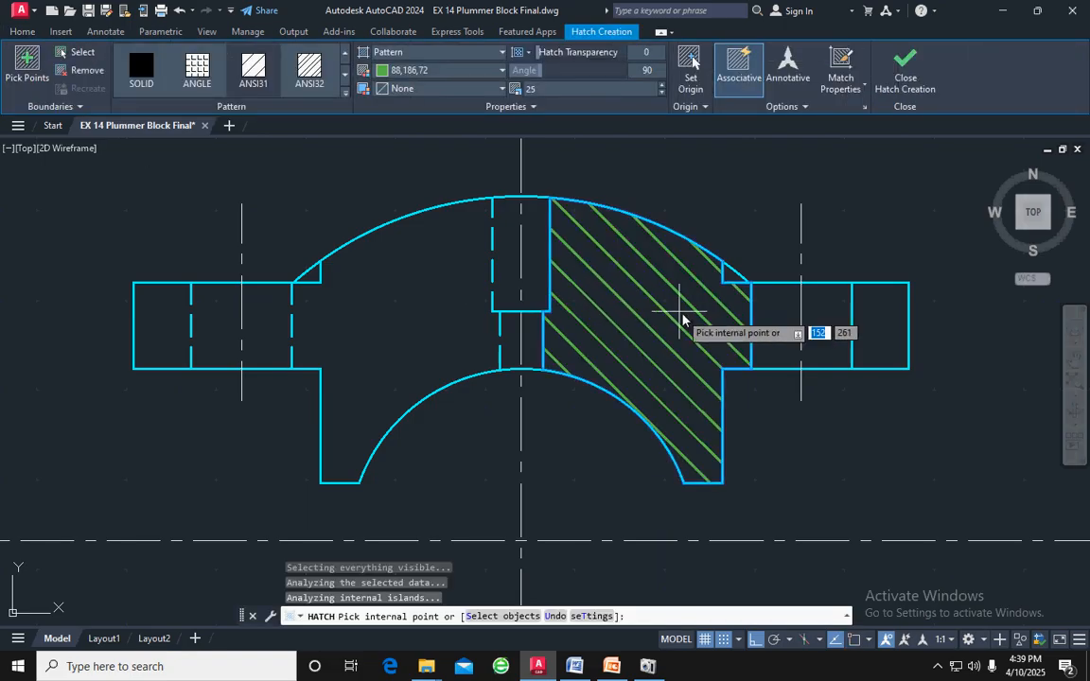
click(883, 329)
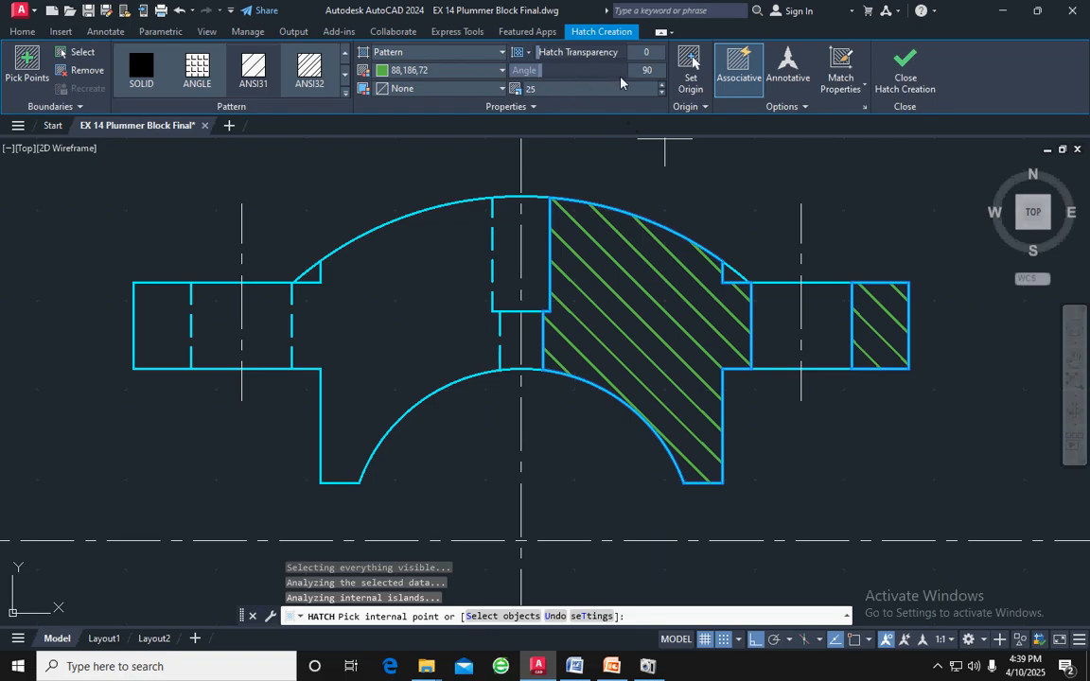
Set the cap's hatch angle to 0 and compare its direction with the hatch on the body below
drag(652, 75, 645, 78)
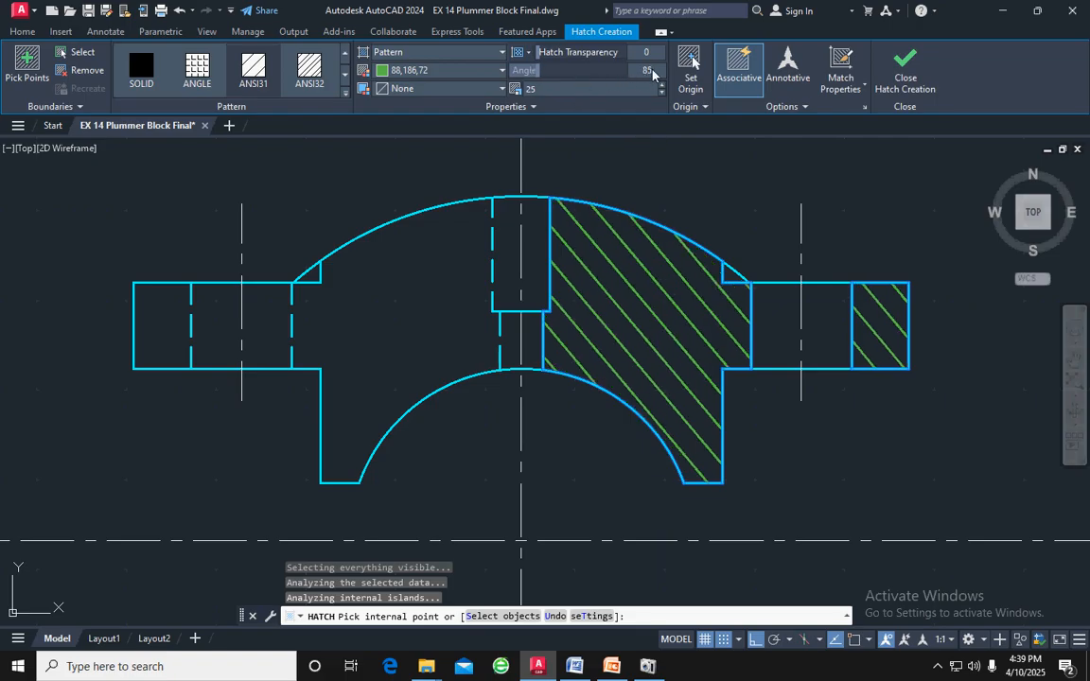
key(Return)
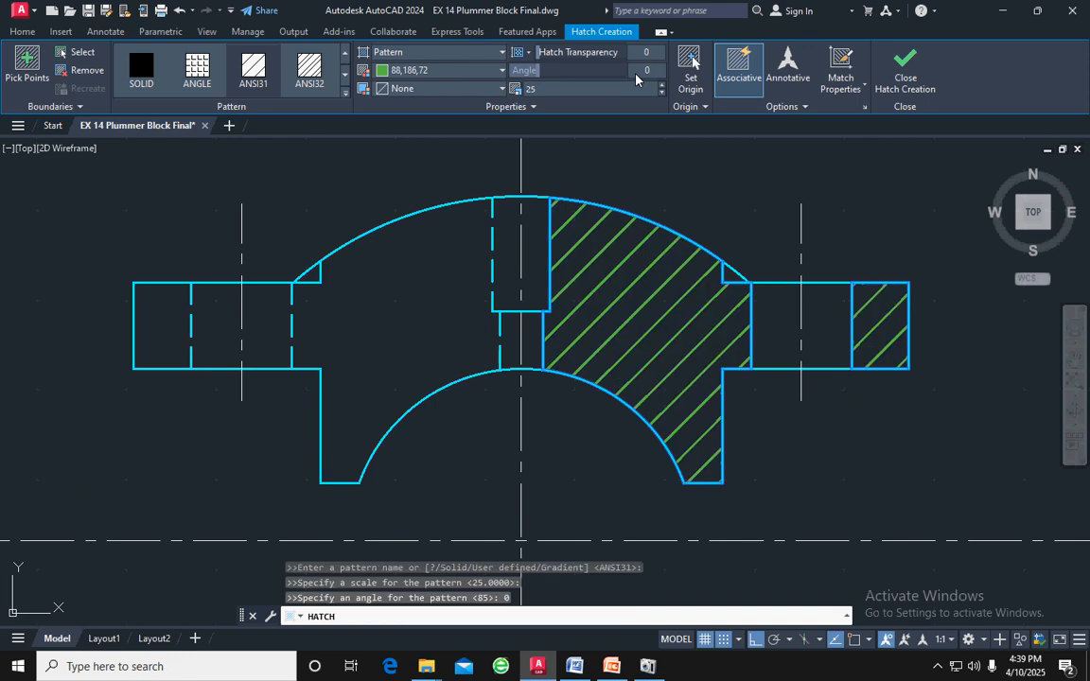
scroll(757, 322, down, 4)
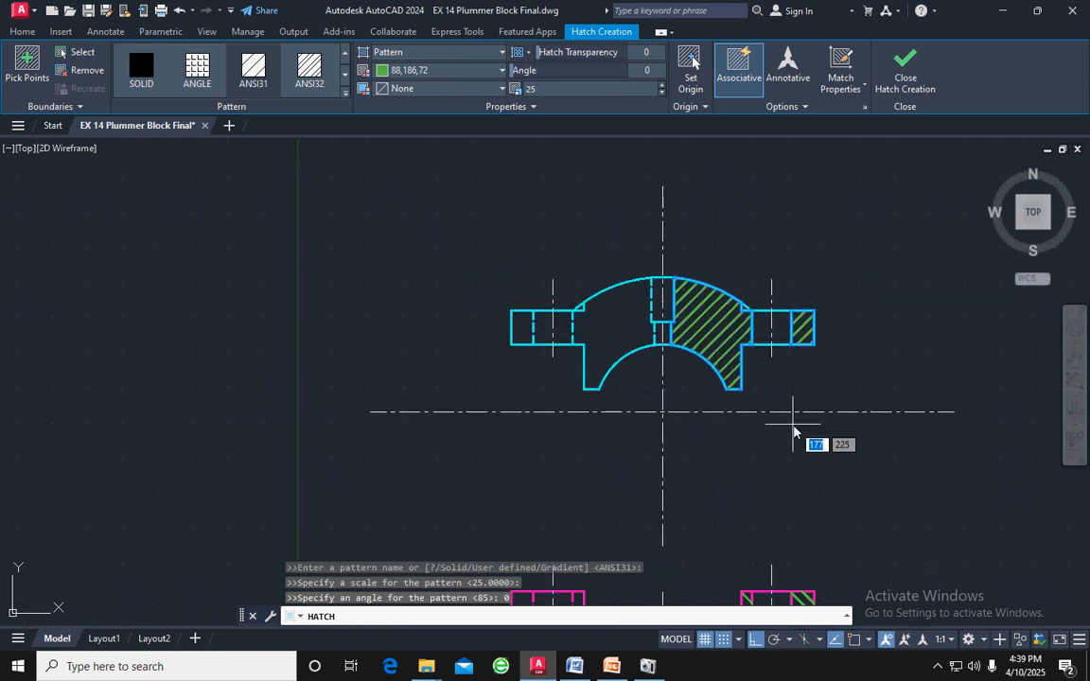
scroll(793, 450, down, 2)
scroll(780, 549, up, 4)
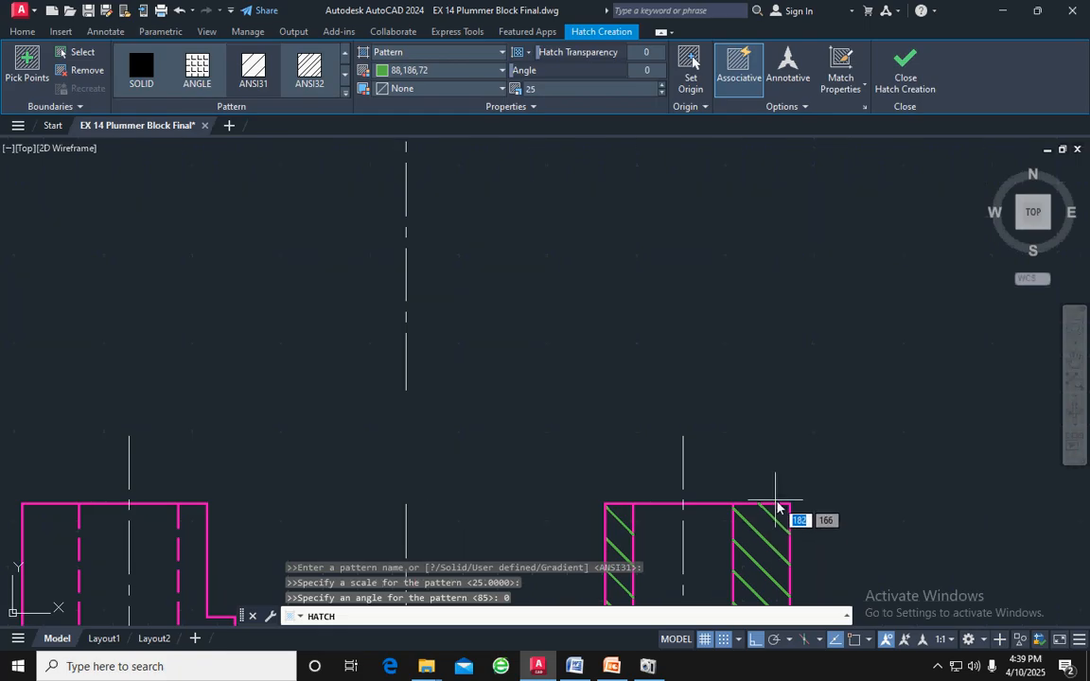
scroll(768, 505, down, 3)
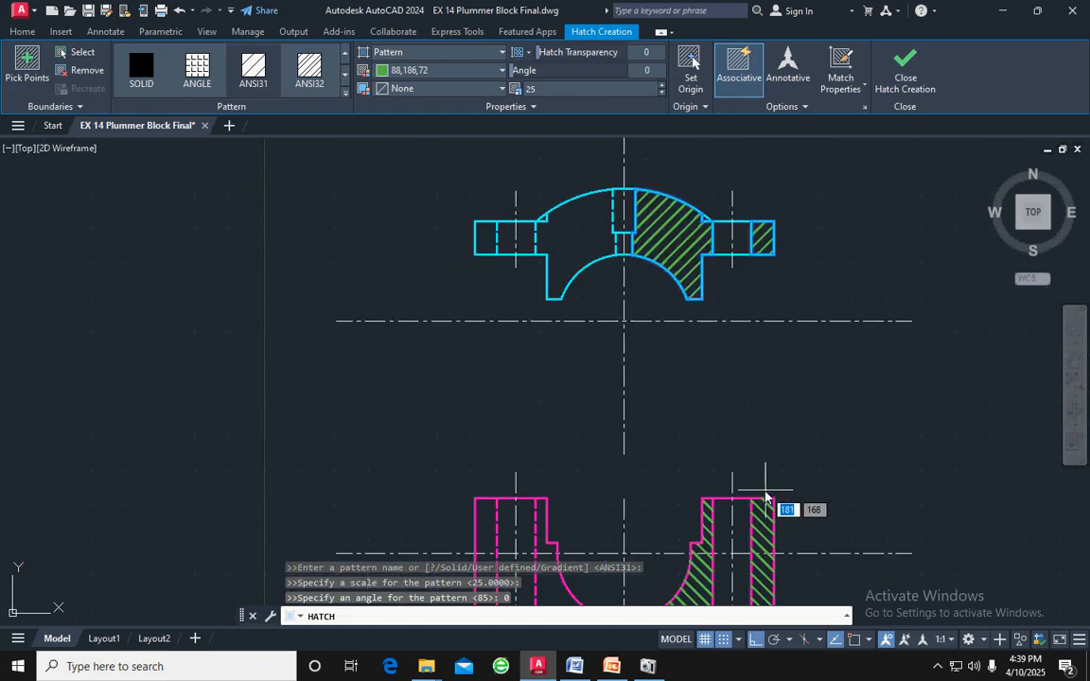
Set the cap's hatch angle to 90, compare it with the reference drawing and finish the hatch
click(657, 216)
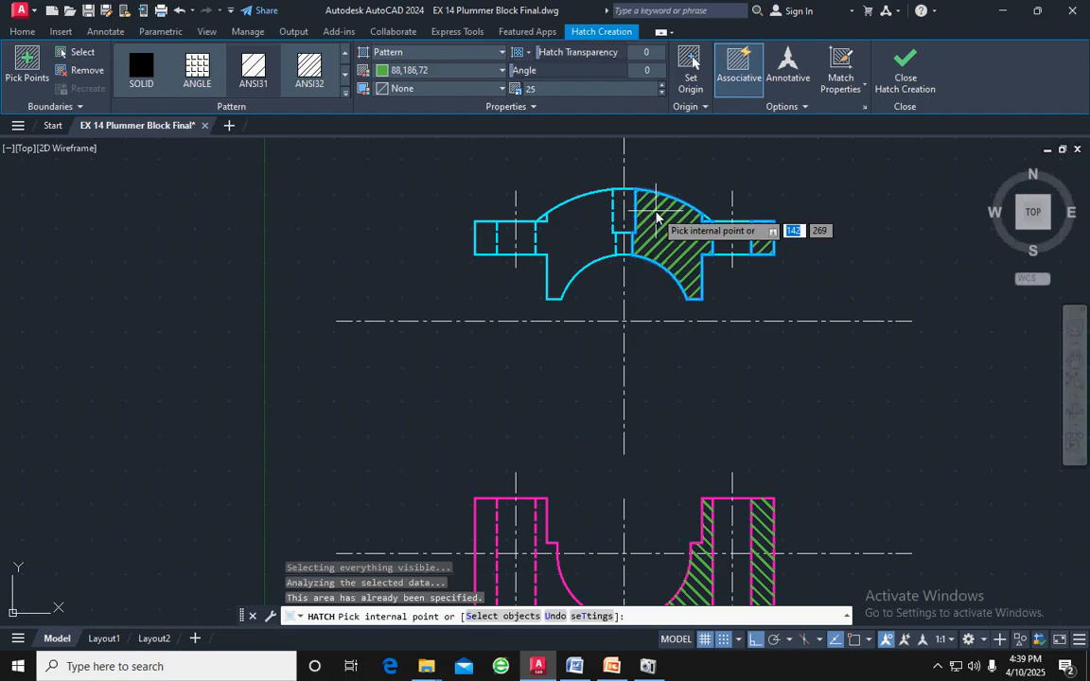
click(657, 214)
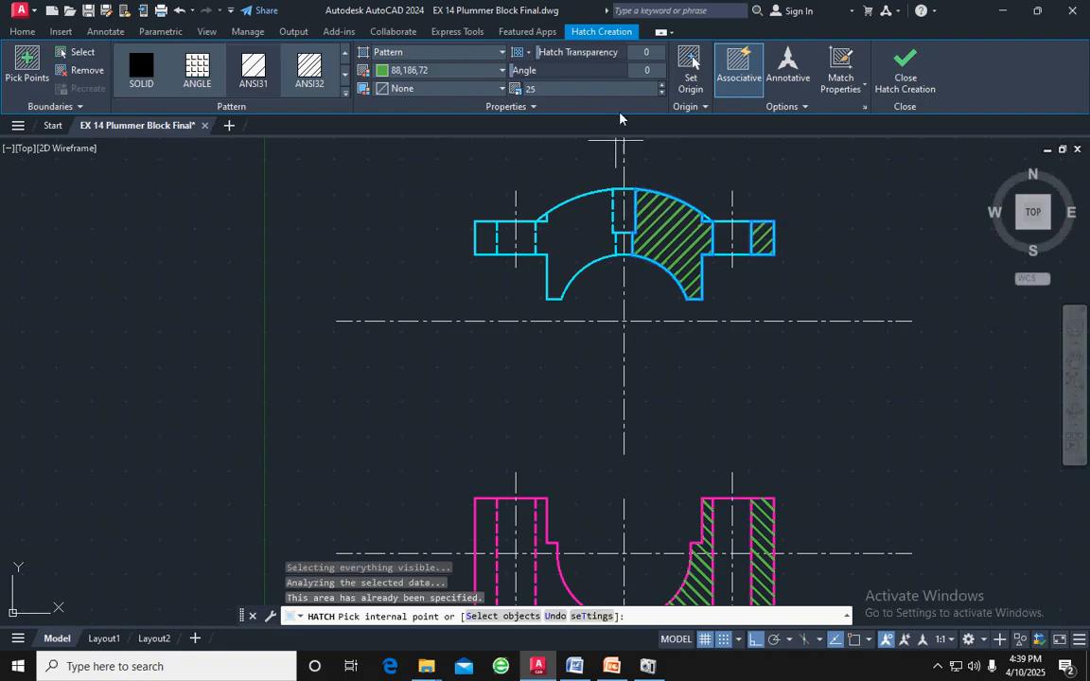
click(651, 74)
text(90)
key(Return)
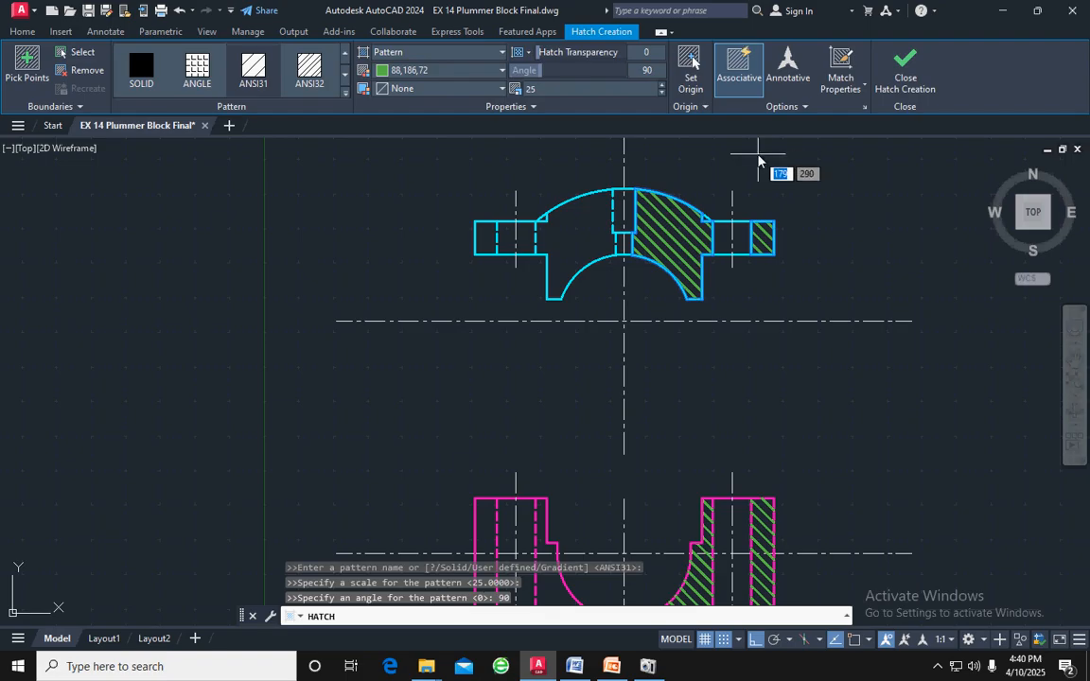
scroll(819, 378, down, 2)
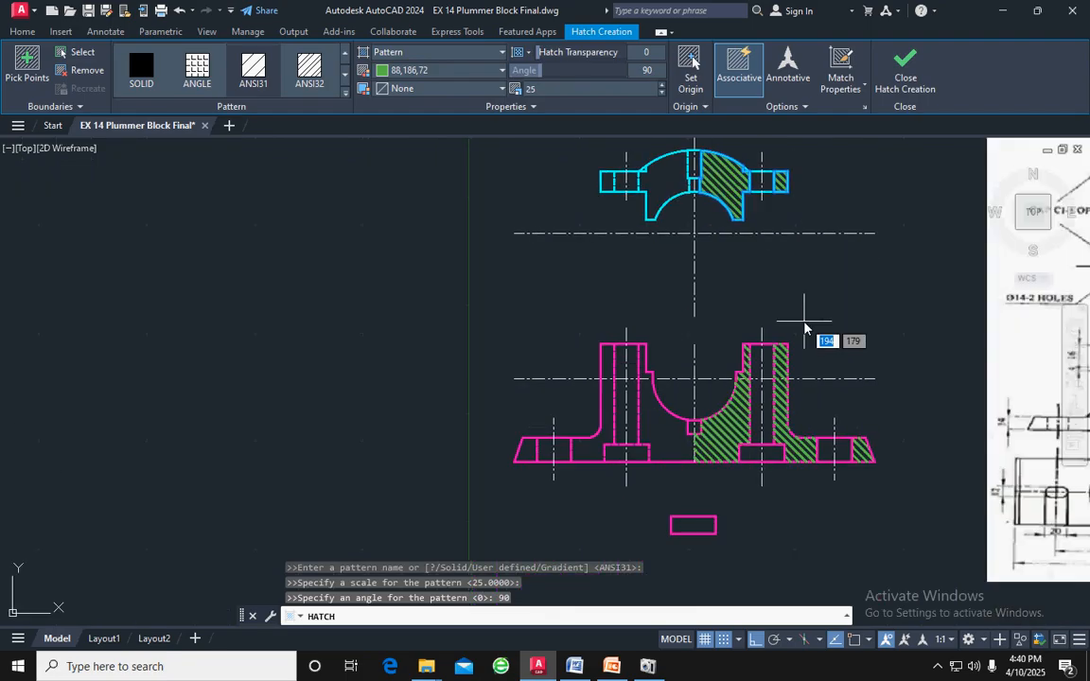
middle_drag(886, 343, 652, 372)
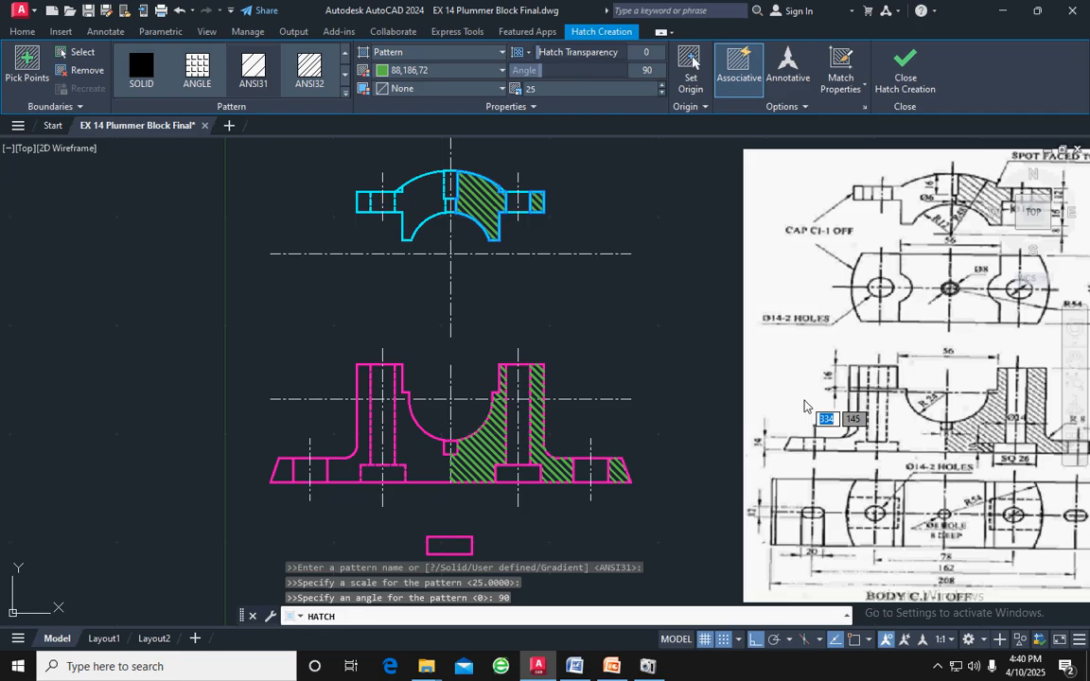
key(Escape)
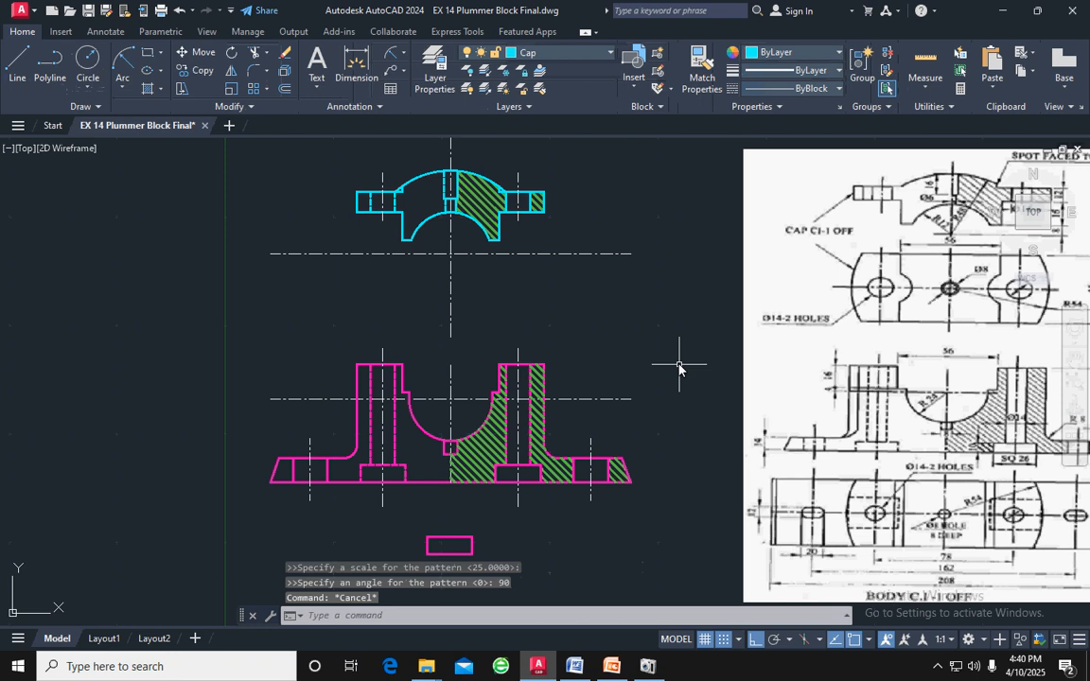
Select the cap's hatch to check its settings and compare its direction with the reference drawing
click(606, 325)
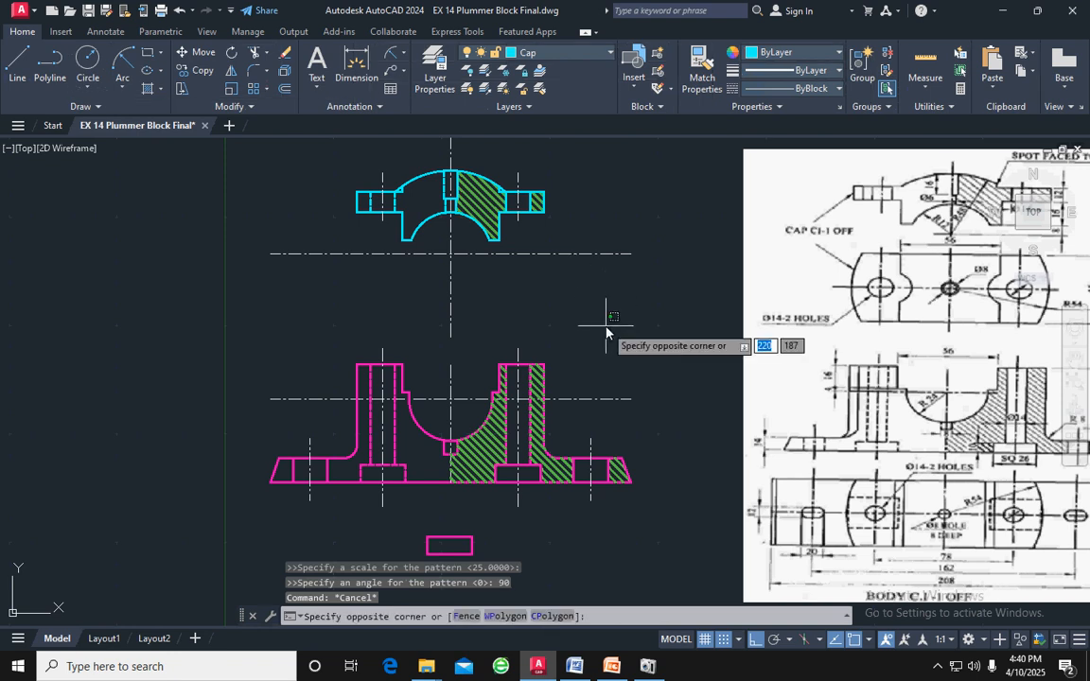
click(484, 199)
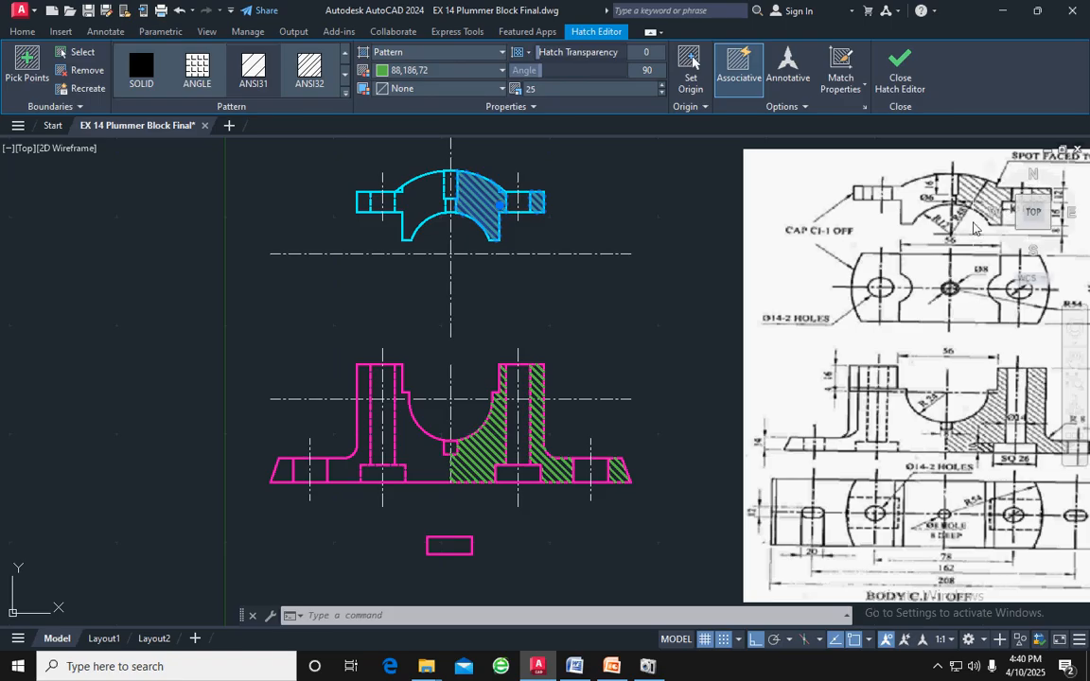
scroll(887, 371, down, 2)
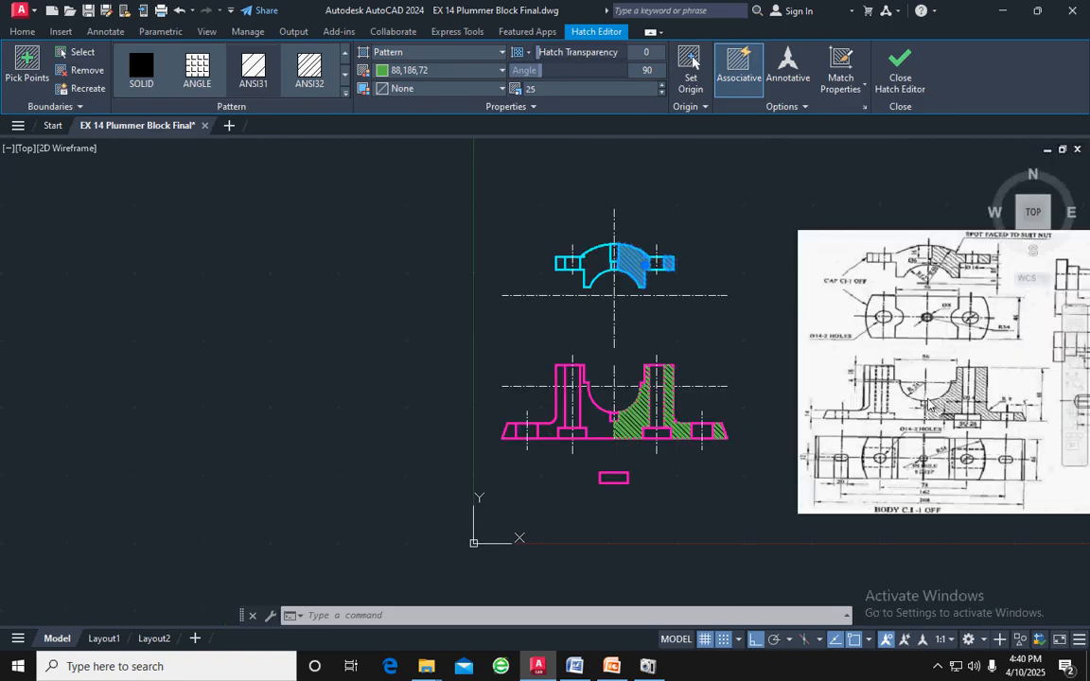
middle_drag(928, 403, 813, 392)
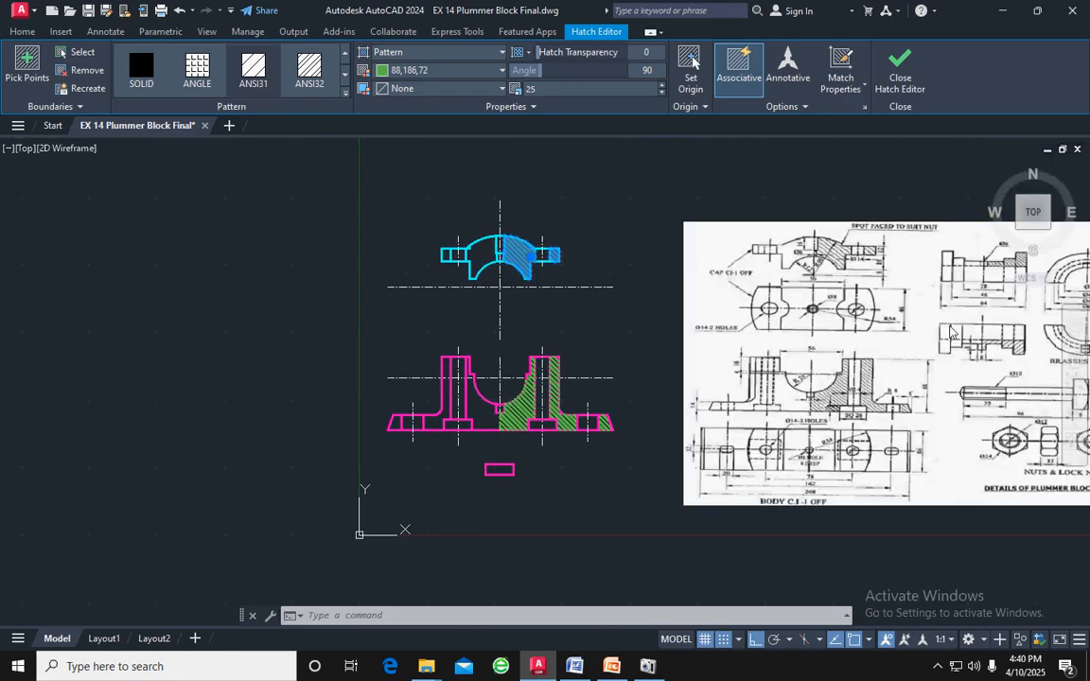
key(Escape)
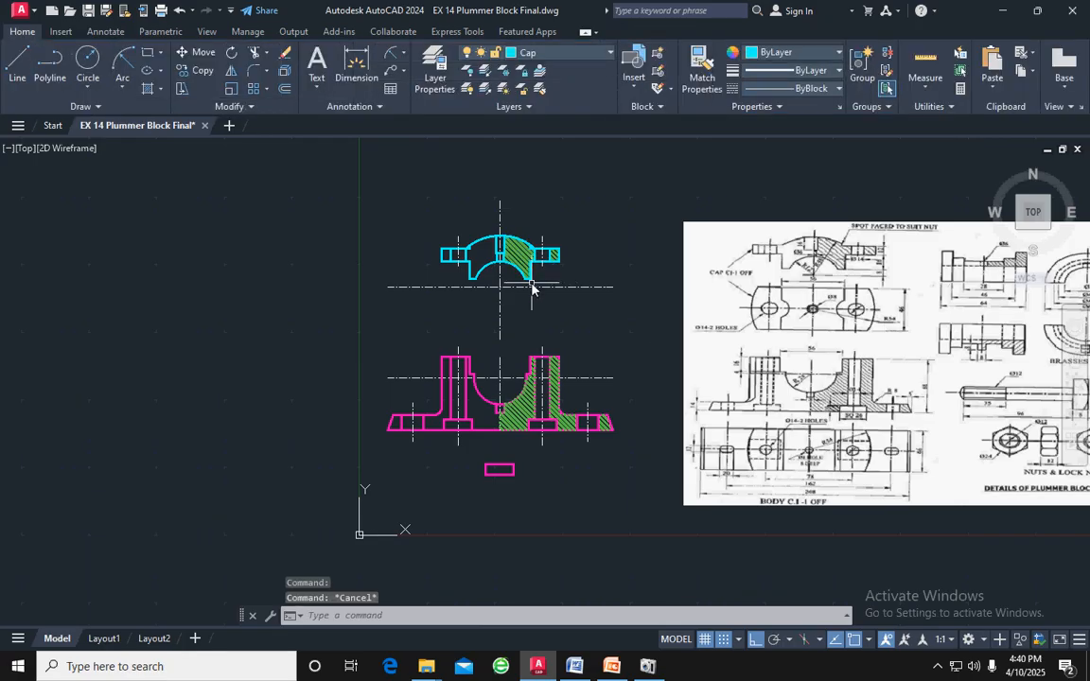
Copy the cap's horizontal and vertical centre lines from their intersection to about 200 mm left of the cap
scroll(531, 281, up, 2)
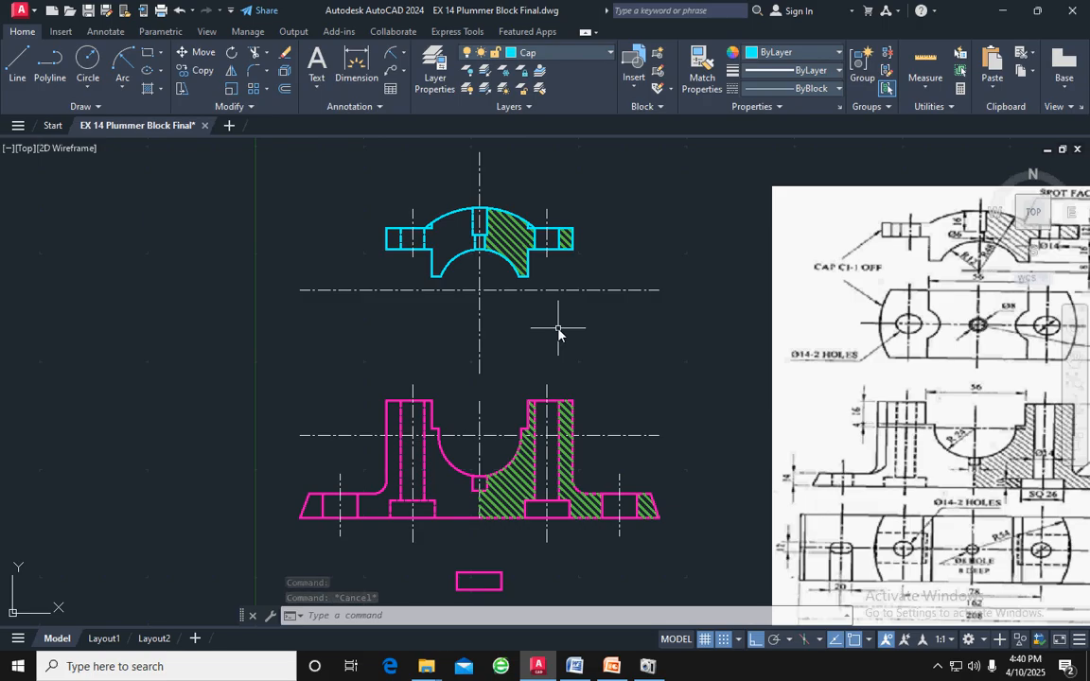
middle_drag(533, 333, 608, 336)
mouse_move(613, 315)
mouse_down()
mouse_move(579, 282)
mouse_move(552, 277)
mouse_move(548, 295)
mouse_up()
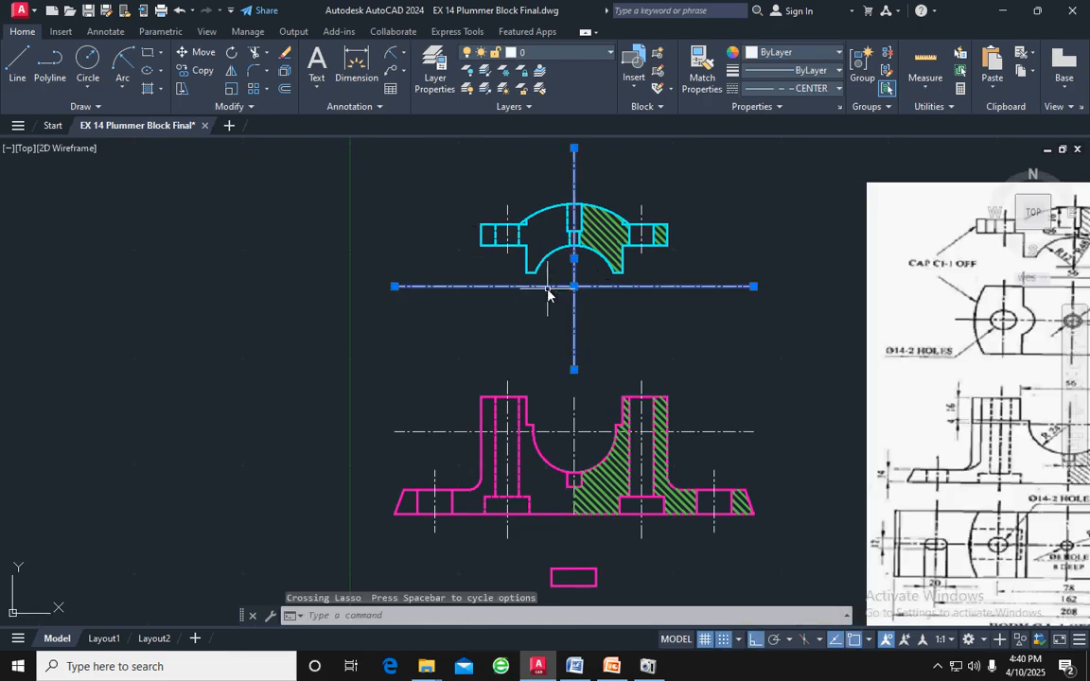
text(o)
key(Return)
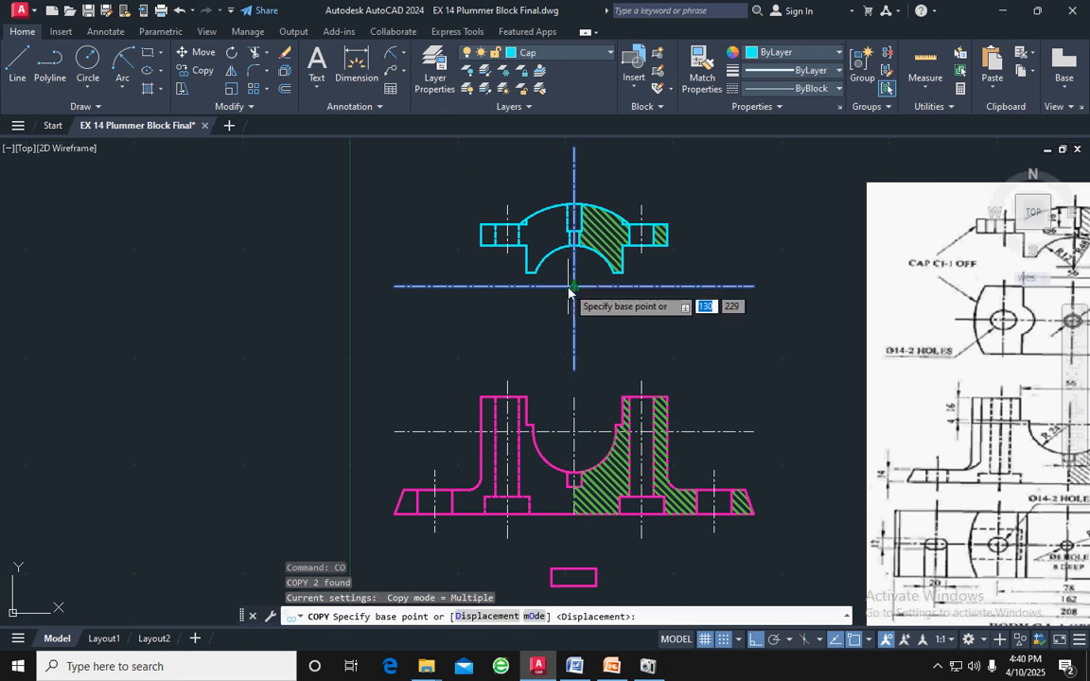
click(573, 287)
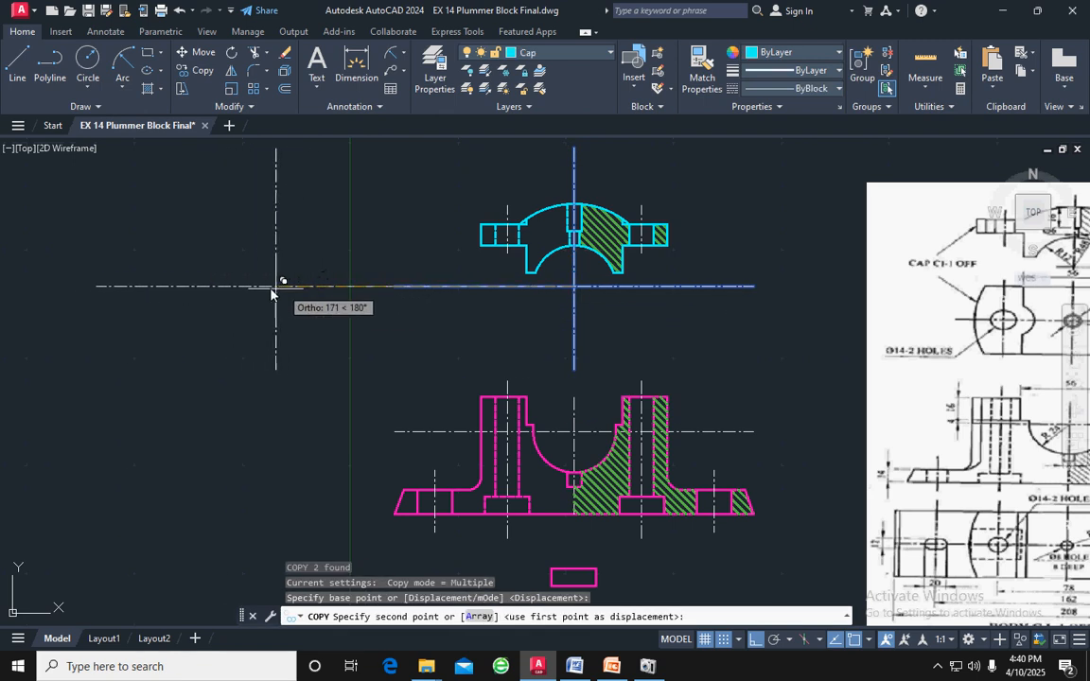
click(232, 286)
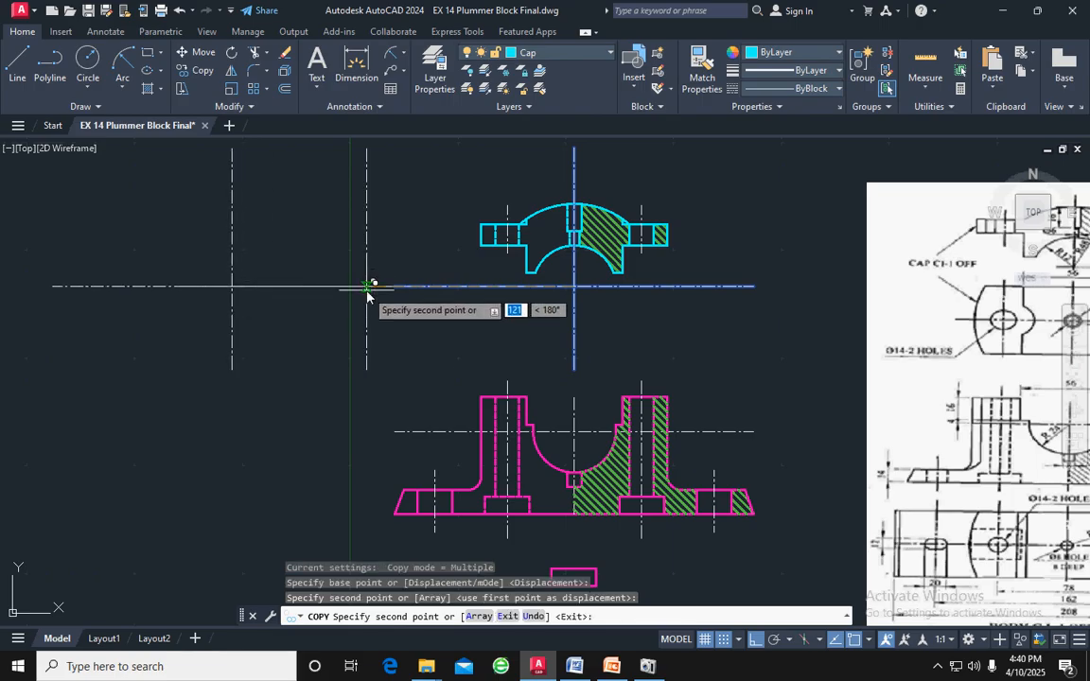
key(Escape)
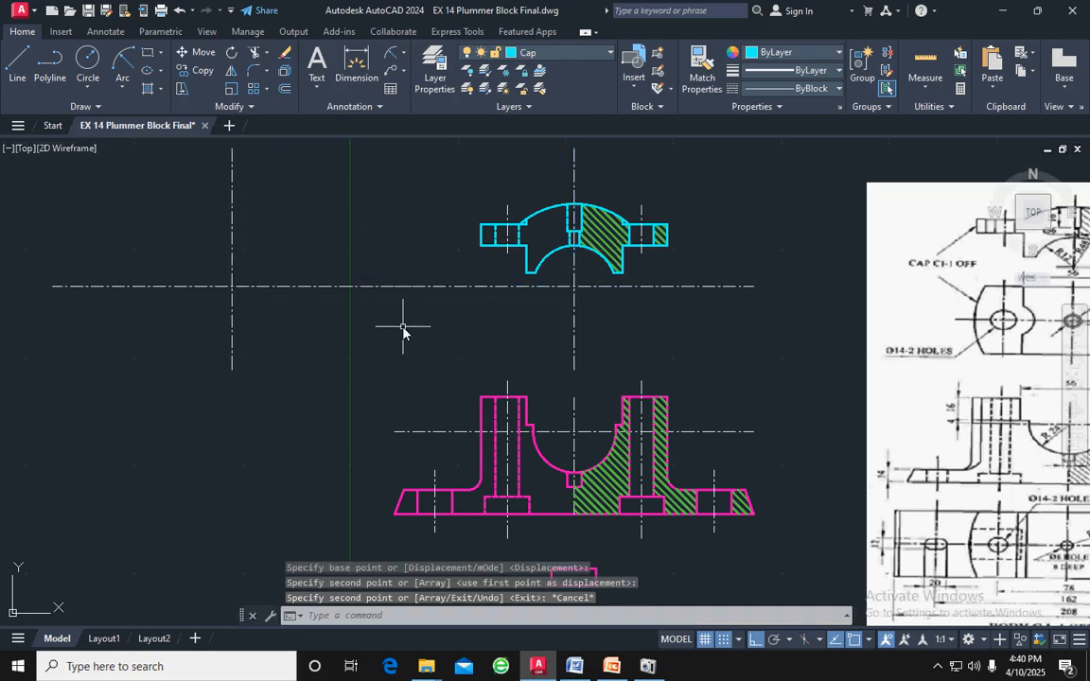
Look up the brasses' diameters in the reference drawing and draw a circle of radius 16 centred on the copied centre lines' intersection
scroll(913, 337, down, 6)
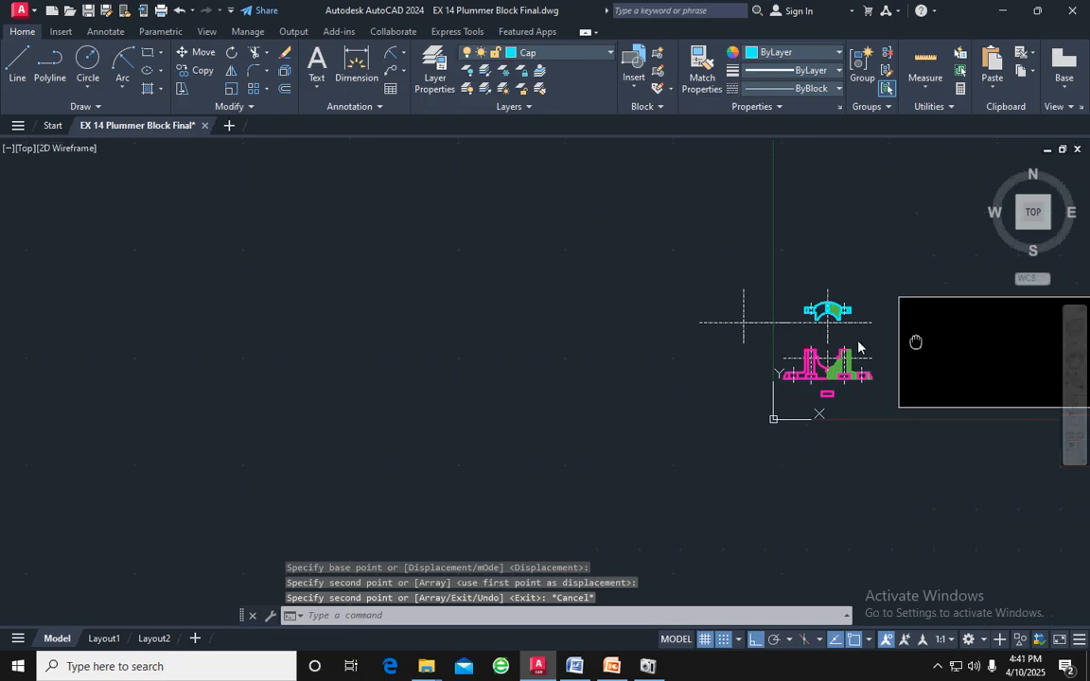
middle_drag(916, 342, 722, 339)
scroll(767, 339, up, 6)
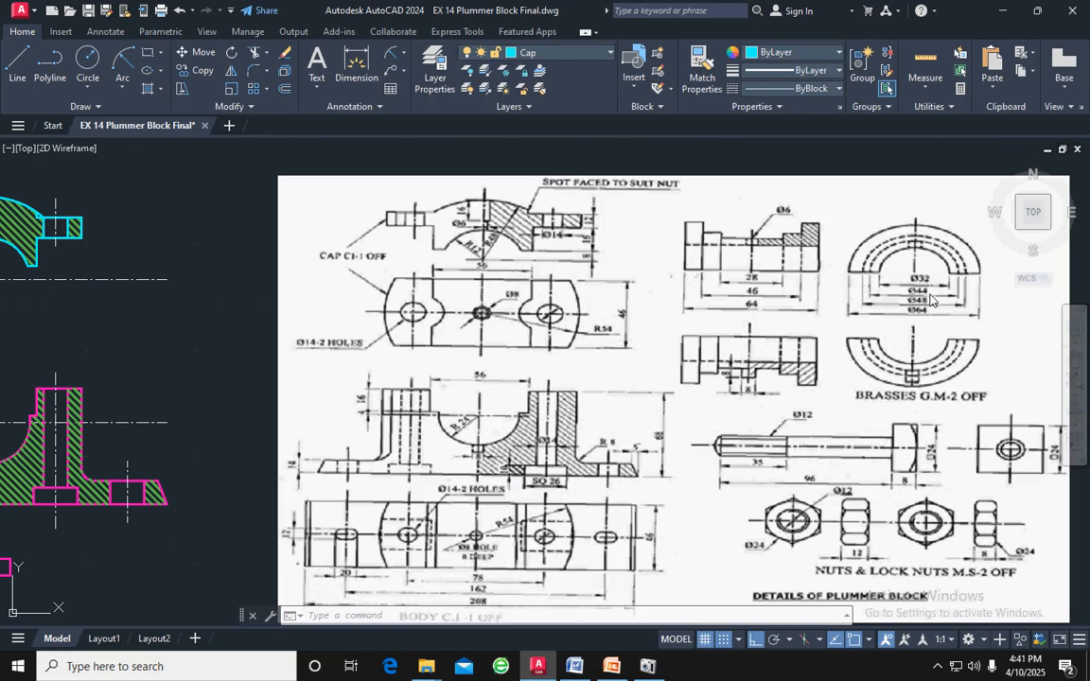
scroll(662, 321, down, 2)
middle_drag(340, 260, 586, 279)
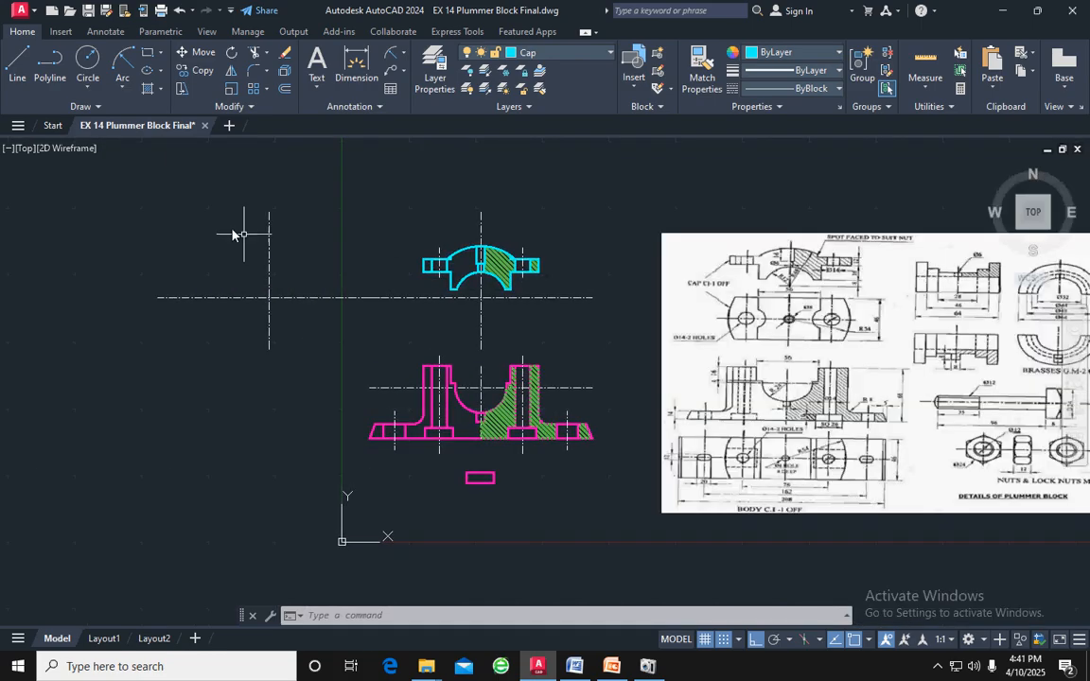
click(85, 60)
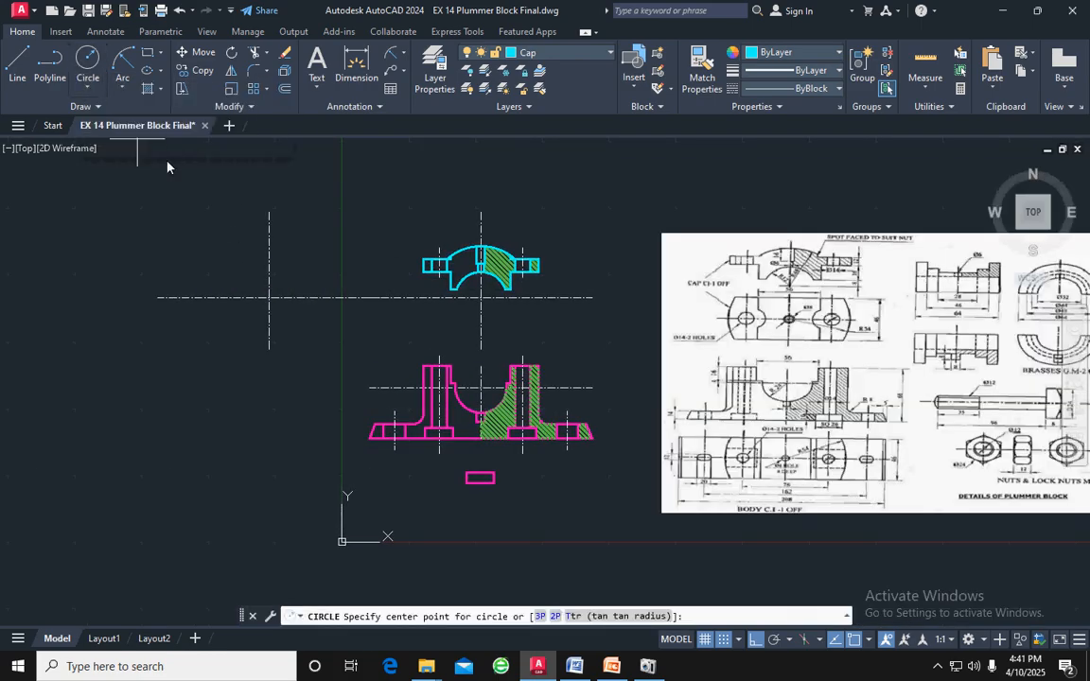
click(269, 298)
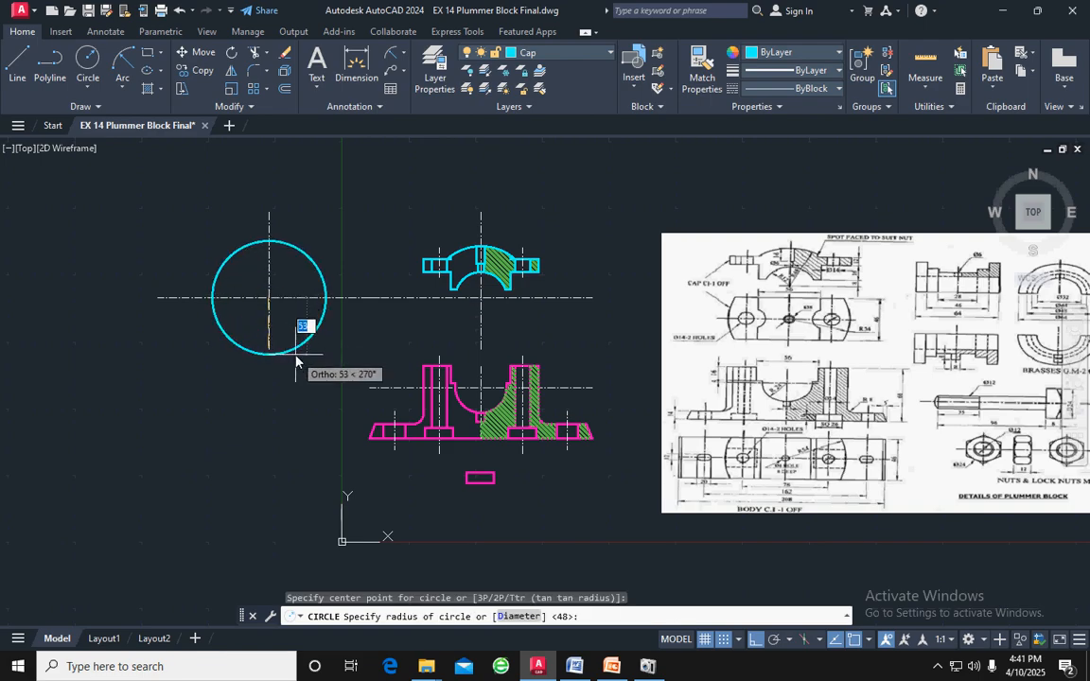
text(16)
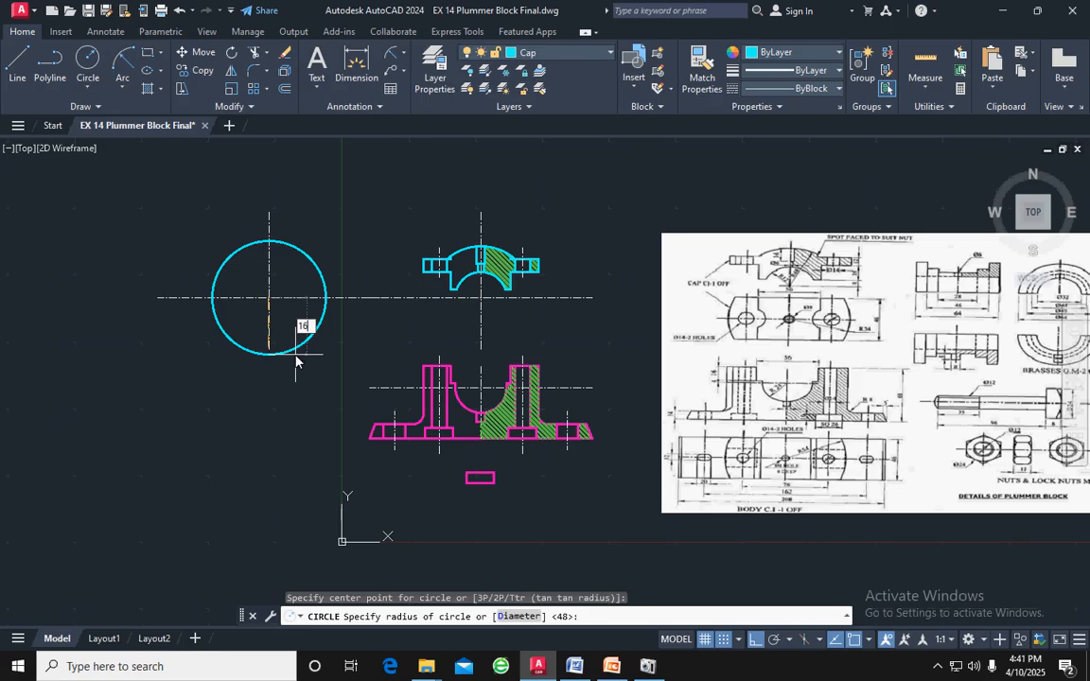
key(Return)
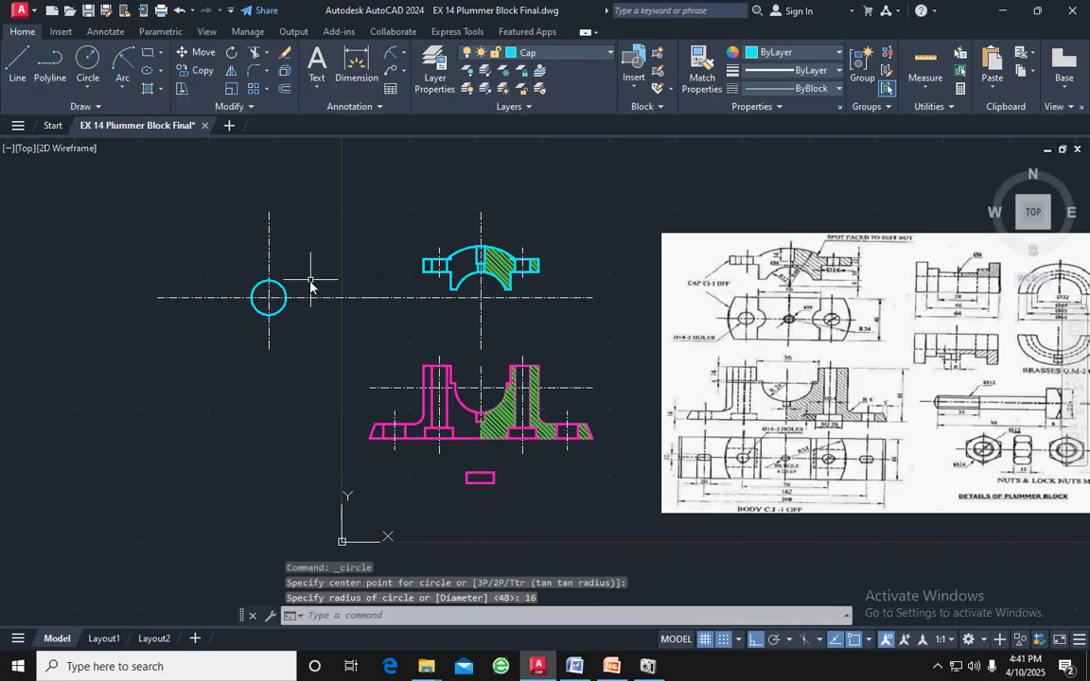
Move the 16 mm radius circle to the Brasses layer
click(280, 290)
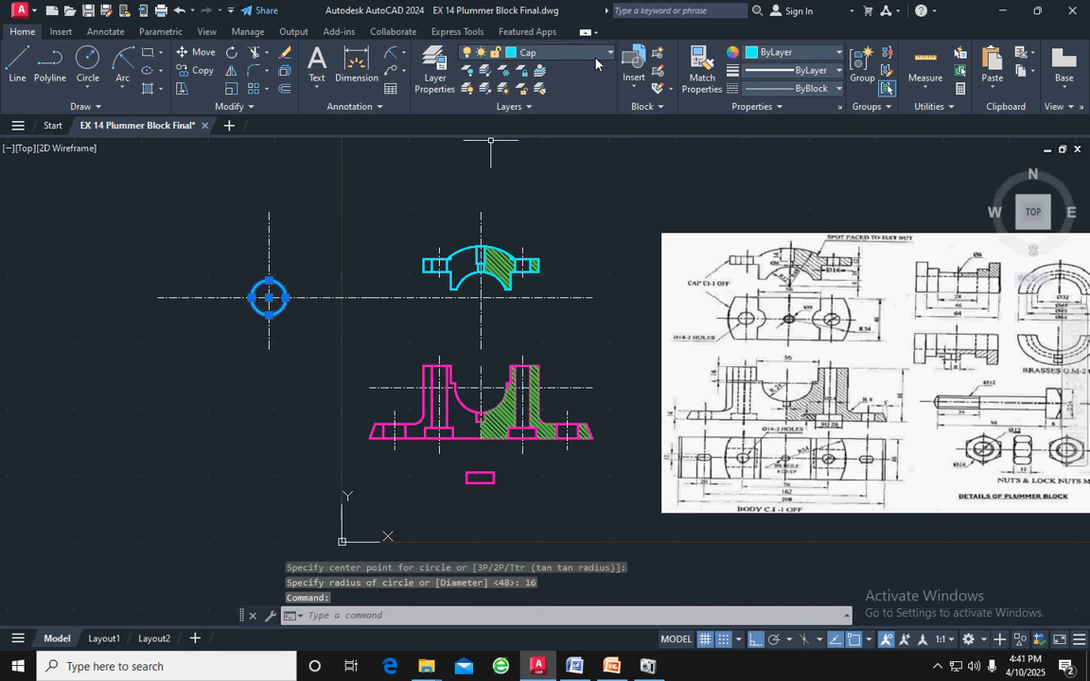
click(568, 53)
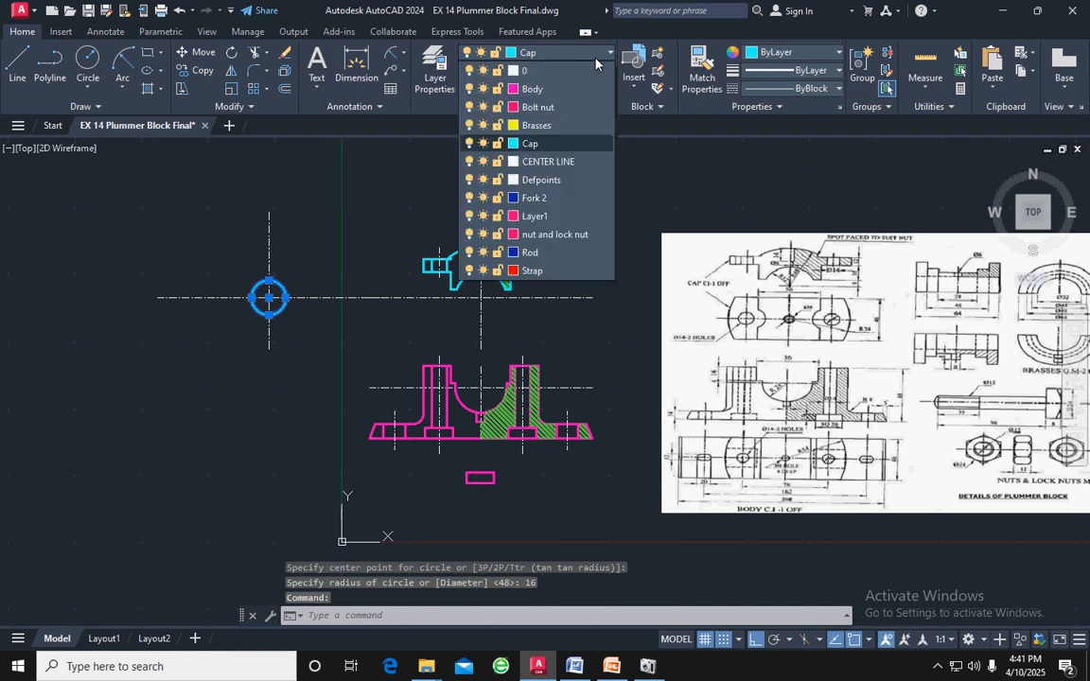
click(535, 125)
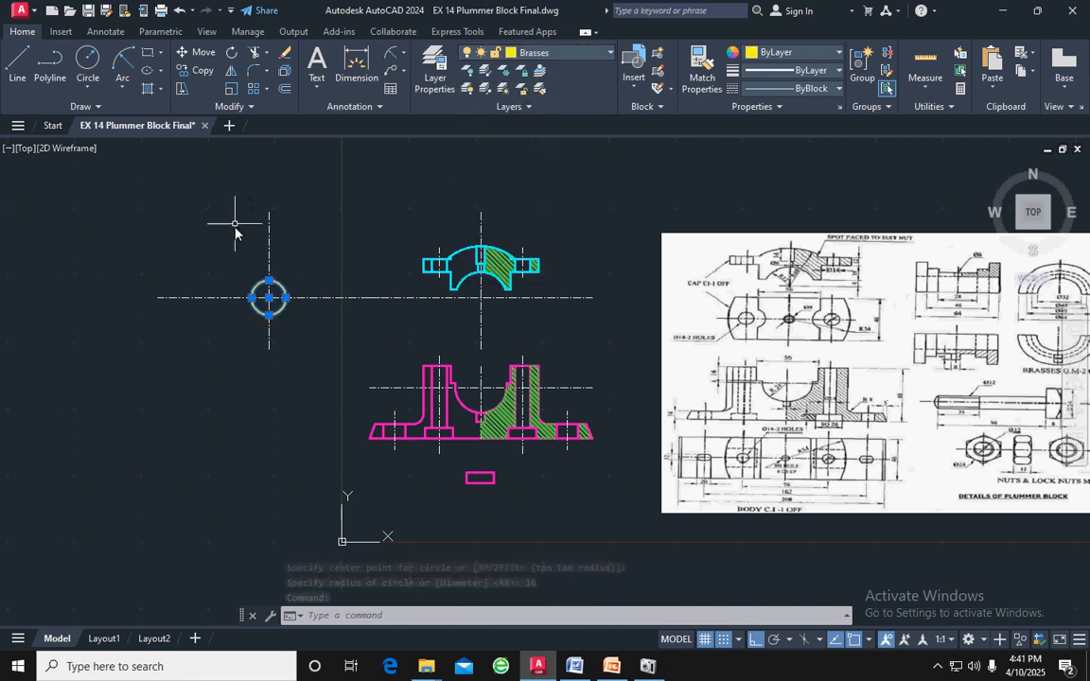
scroll(233, 236, up, 2)
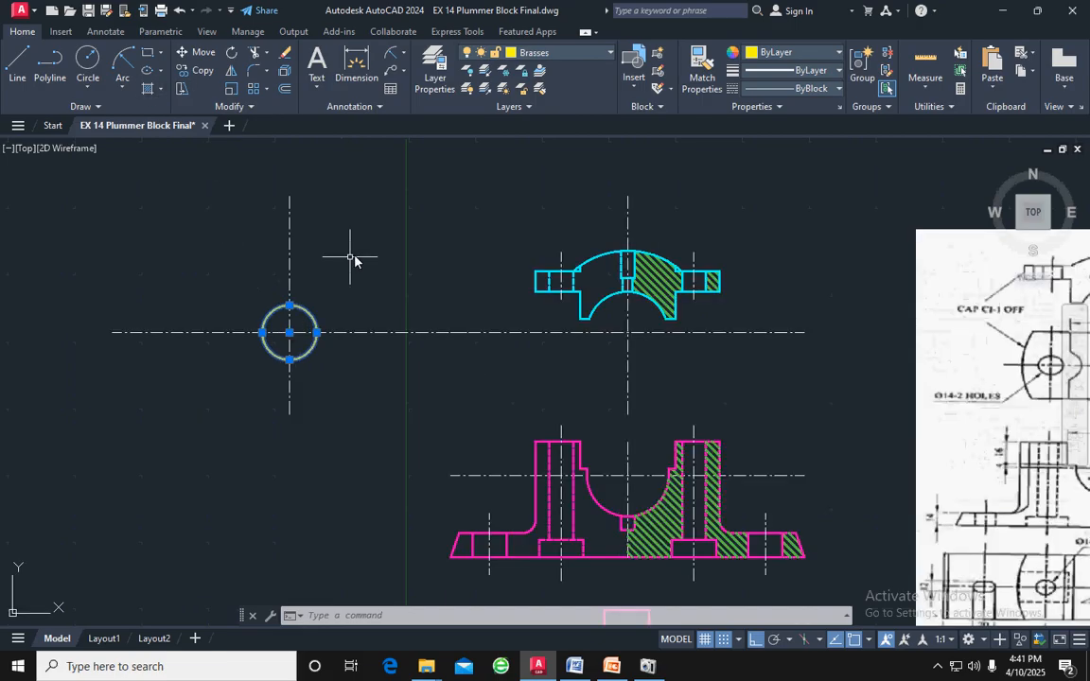
click(87, 62)
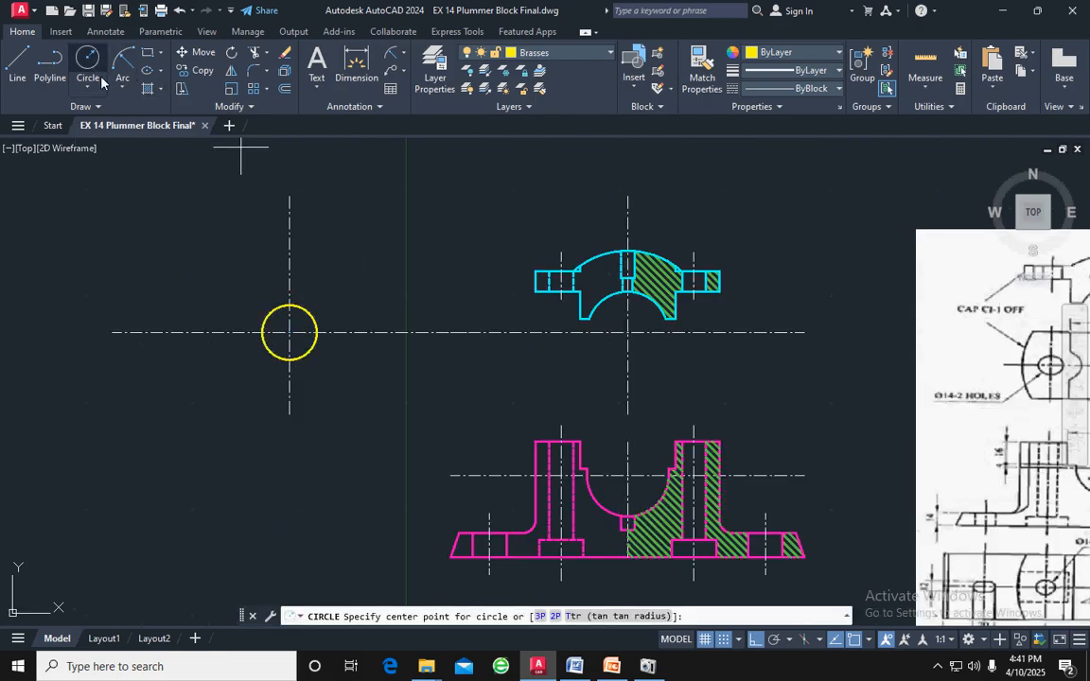
click(288, 333)
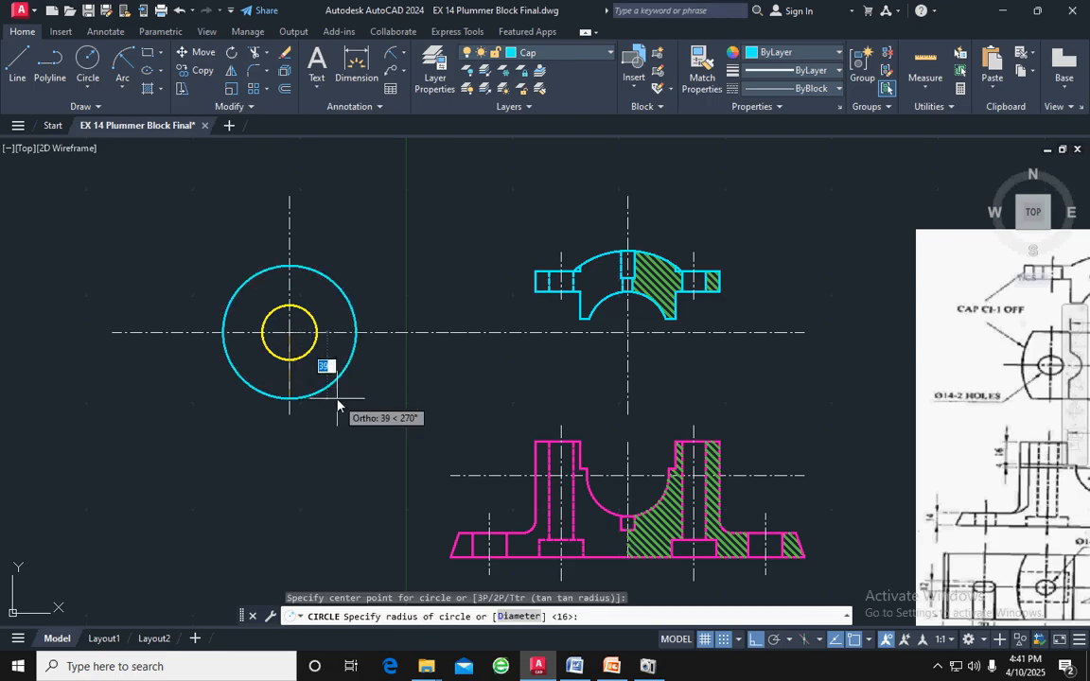
key(Escape)
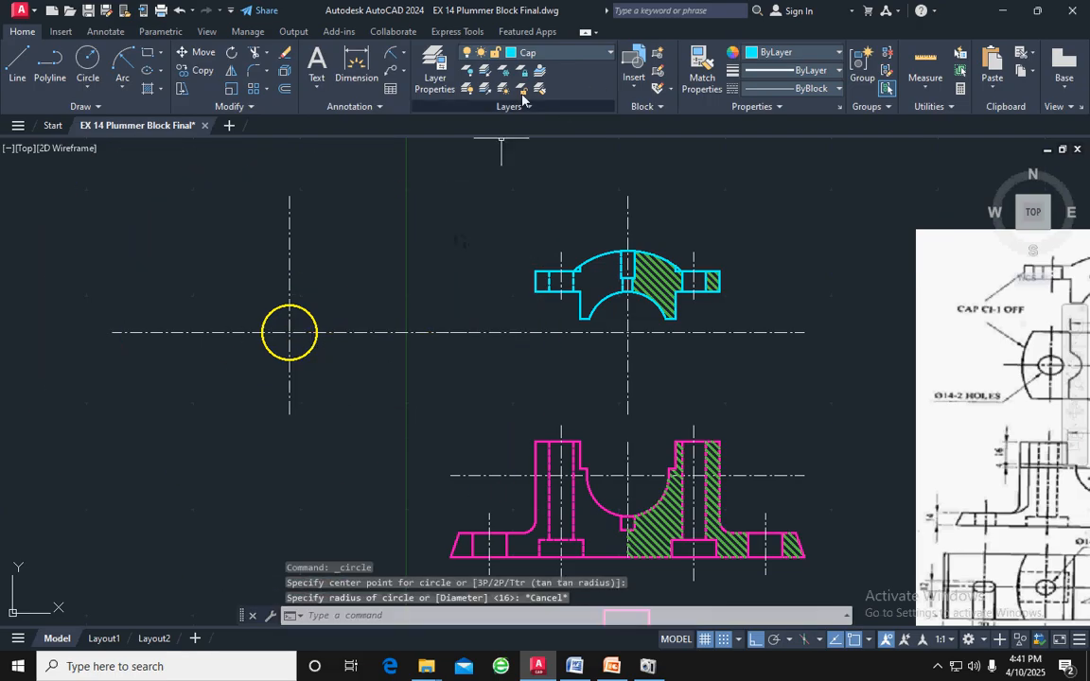
Make Brasses the current layer and draw a circle of radius 22 concentric with the first circle
click(525, 53)
click(532, 124)
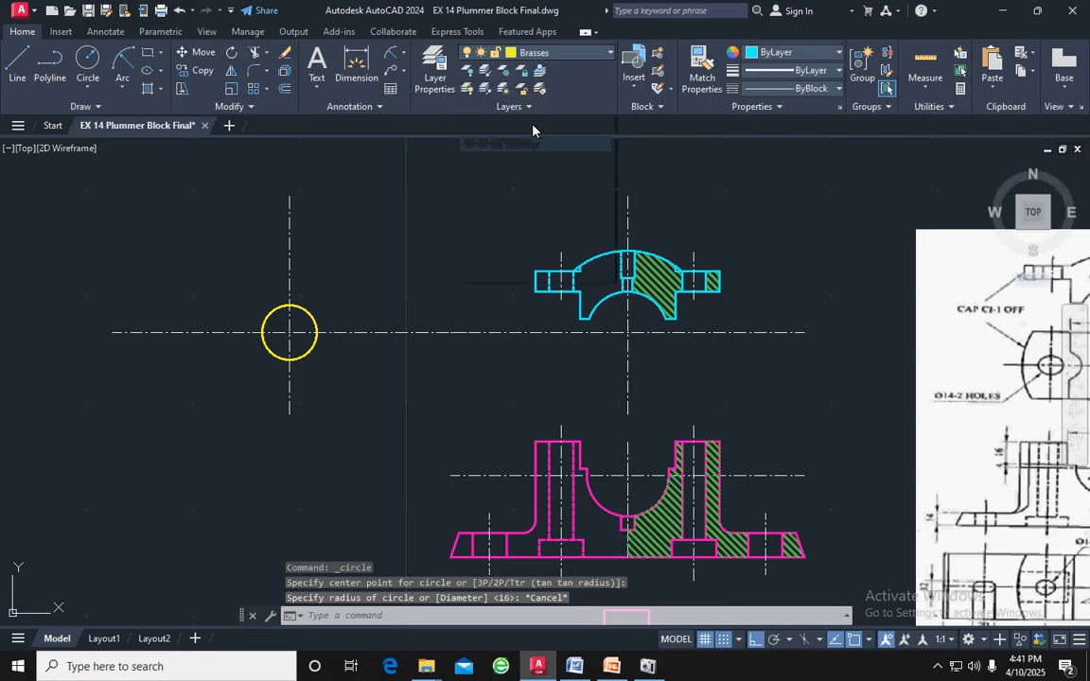
click(87, 59)
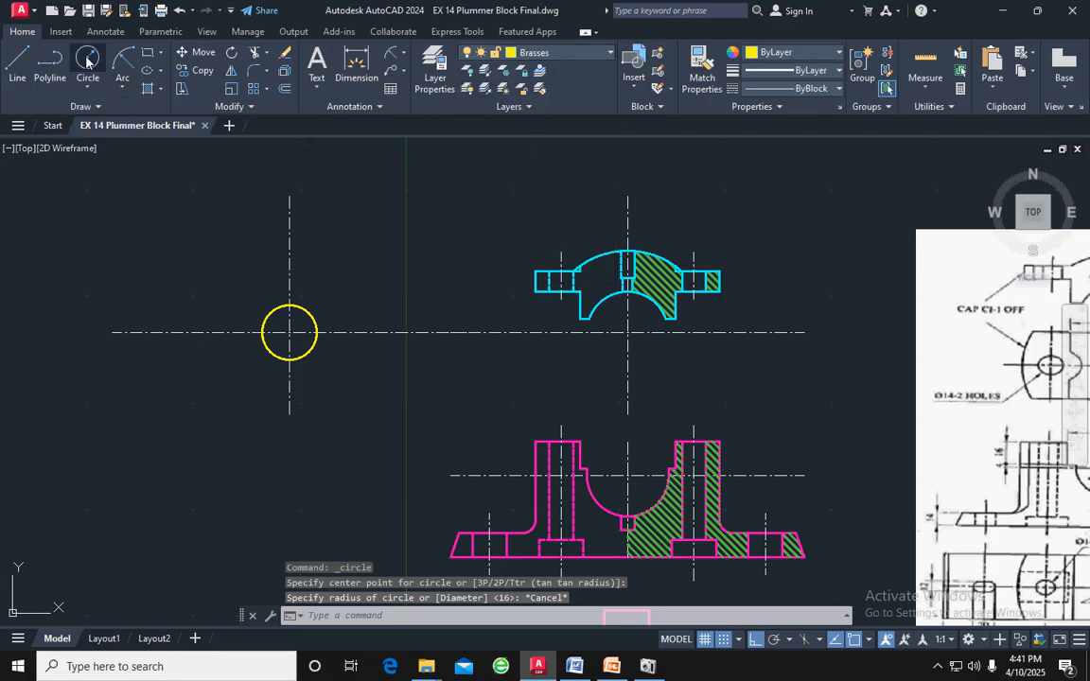
click(289, 332)
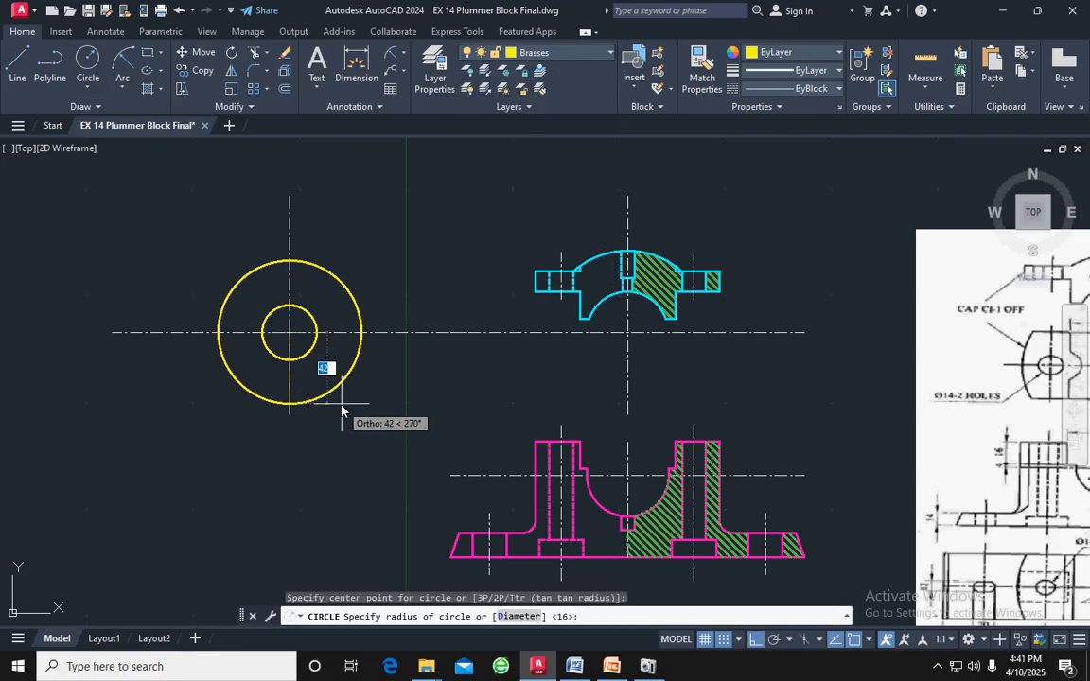
text(2)
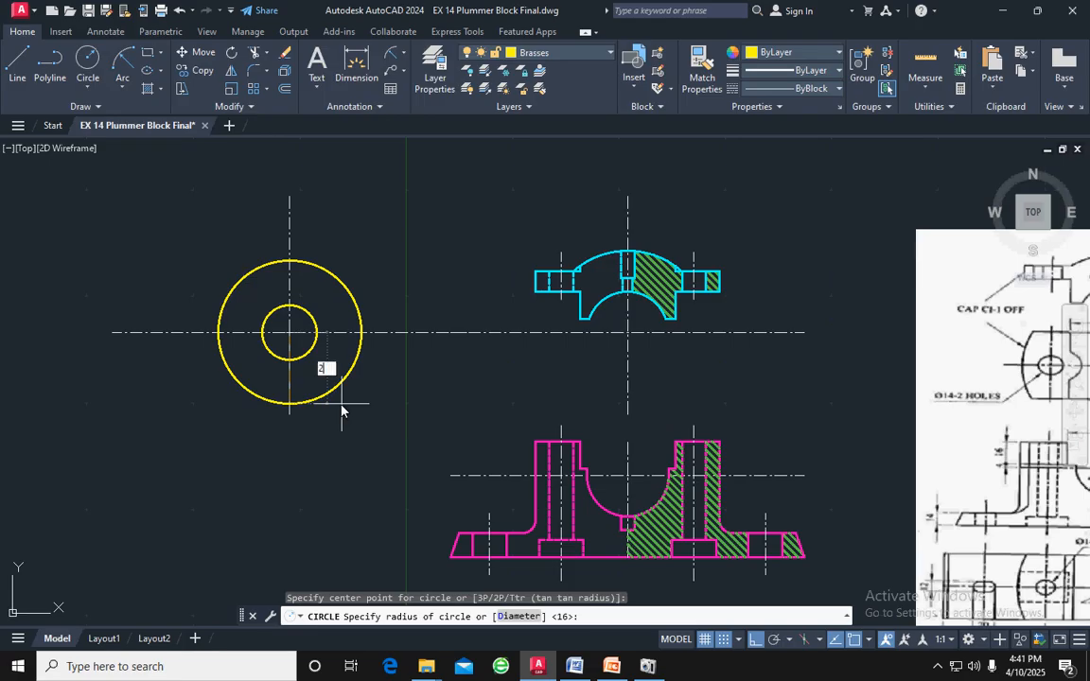
key(Return)
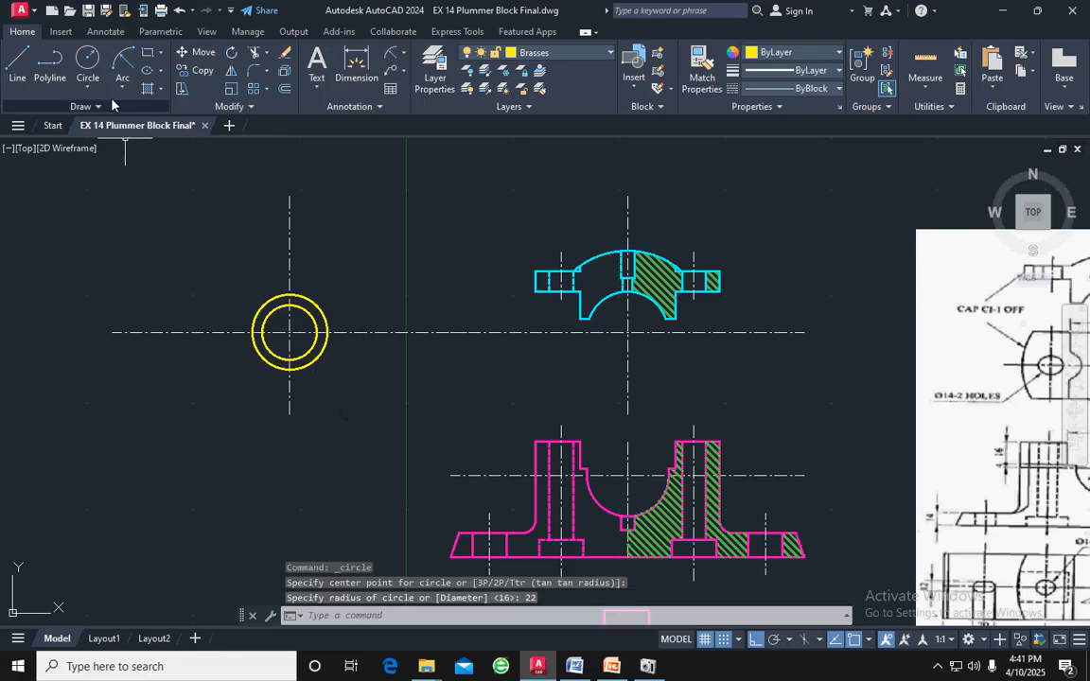
Draw an outer circle of radius 32 concentric with the brasses' two existing circles
click(87, 62)
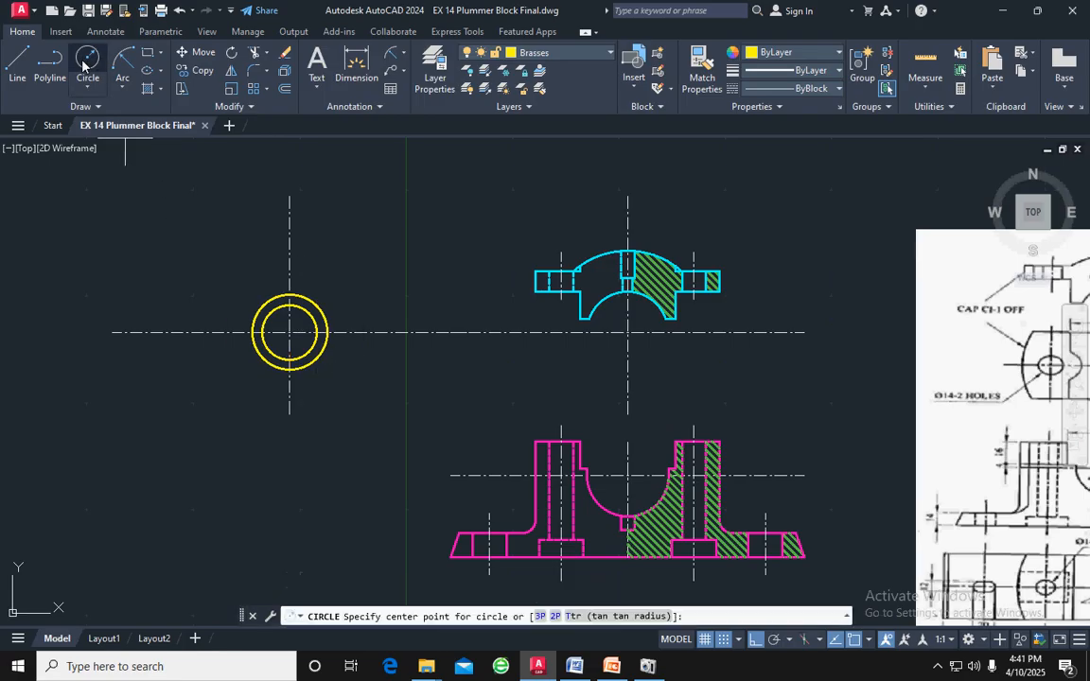
click(290, 332)
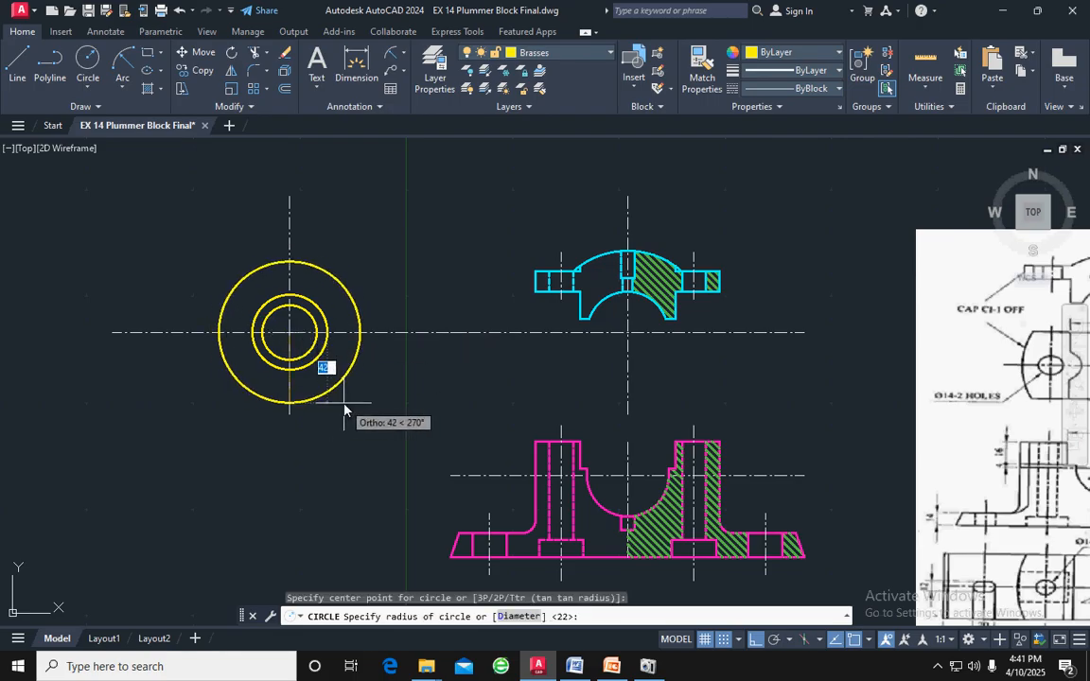
text(3)
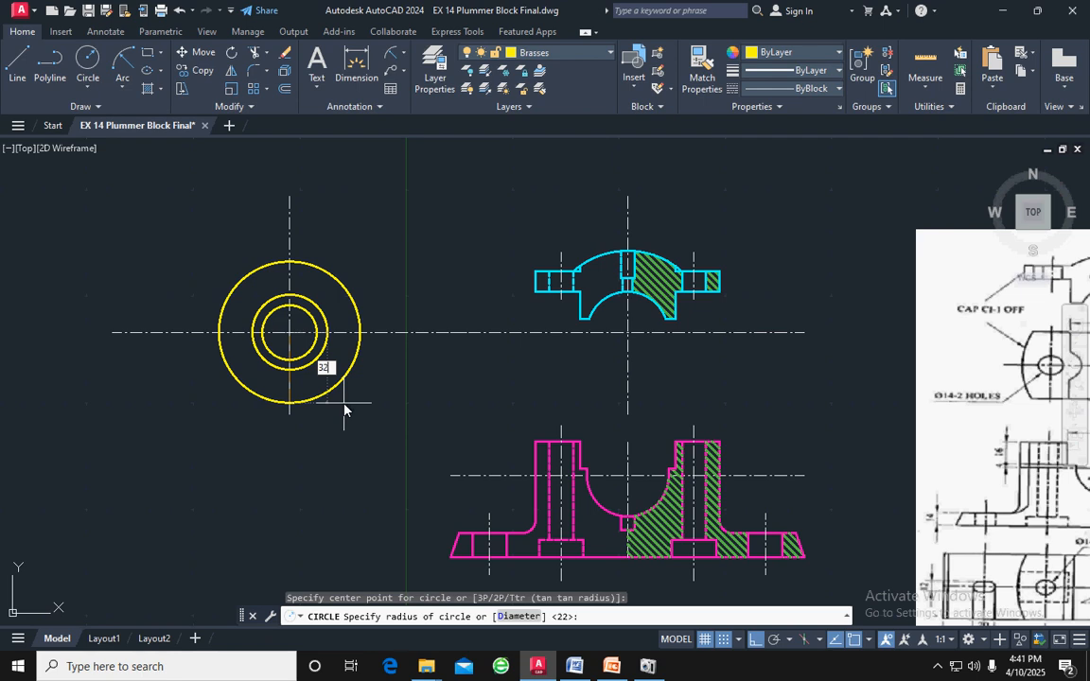
text(2)
key(Return)
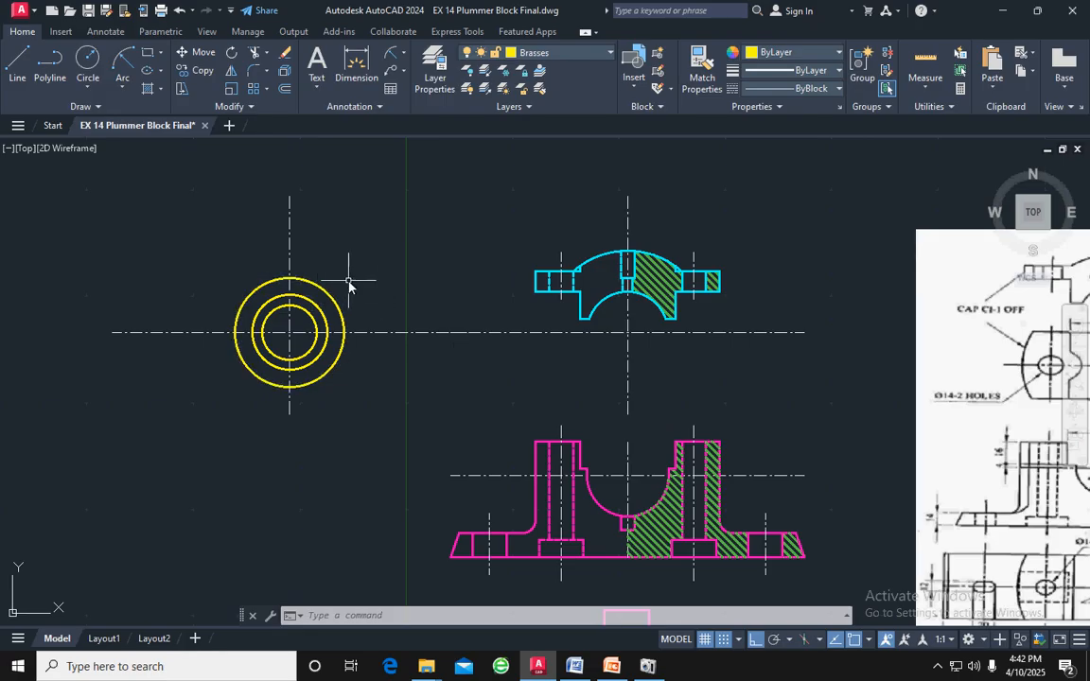
Trim away the right half of the brasses' outer 32 mm radius circle at the vertical centre line
key(Return)
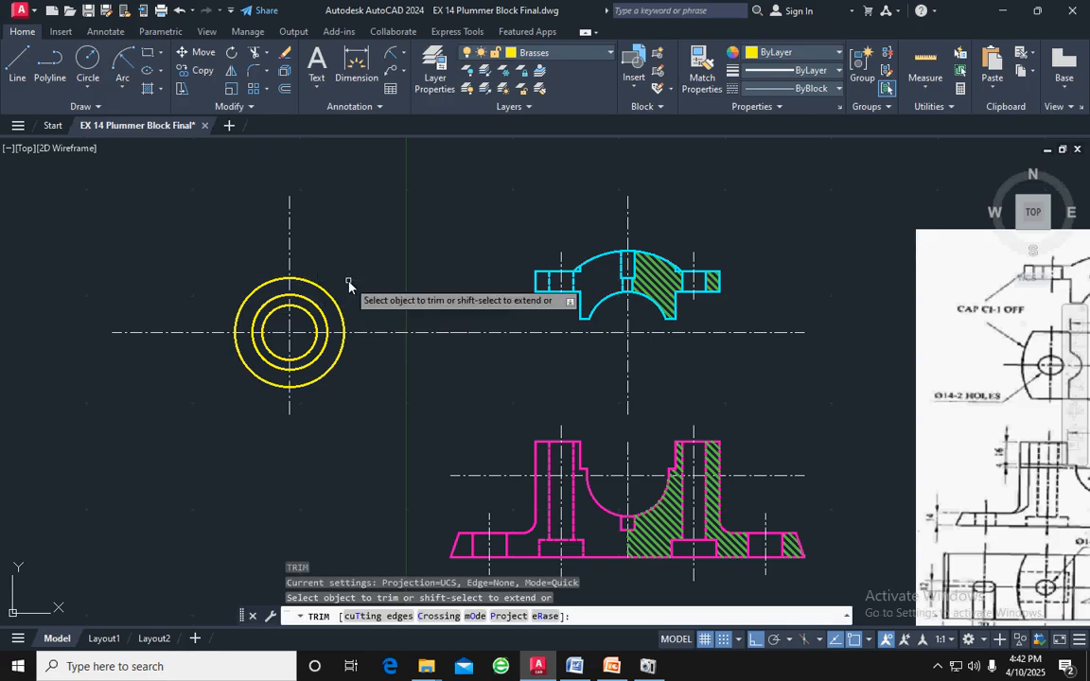
click(328, 295)
click(339, 342)
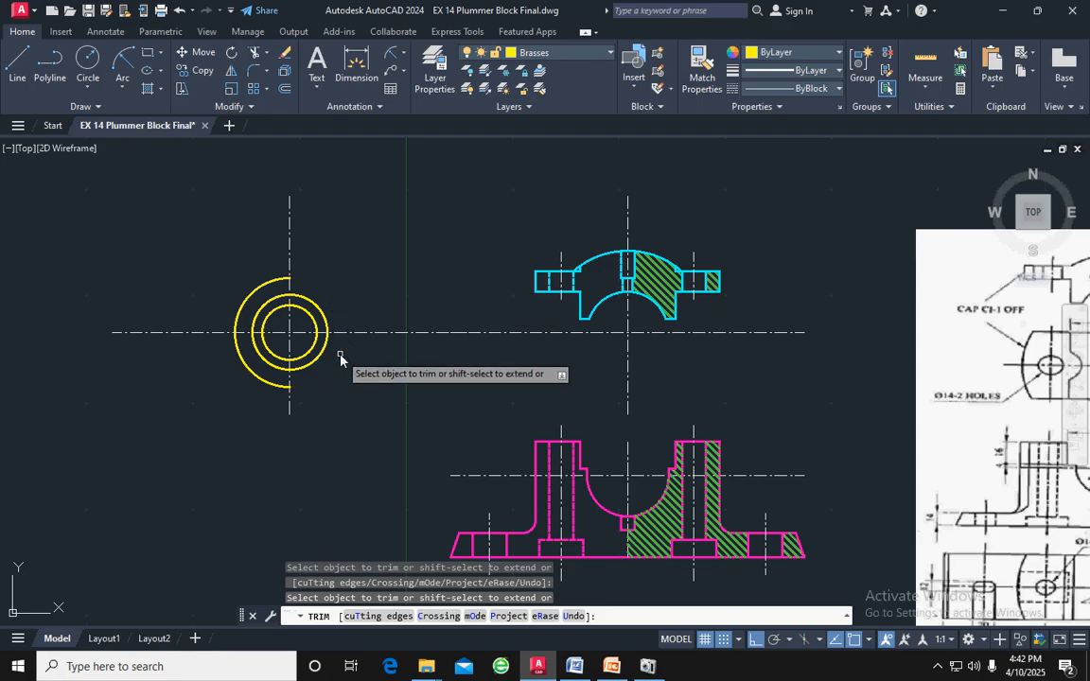
key(Escape)
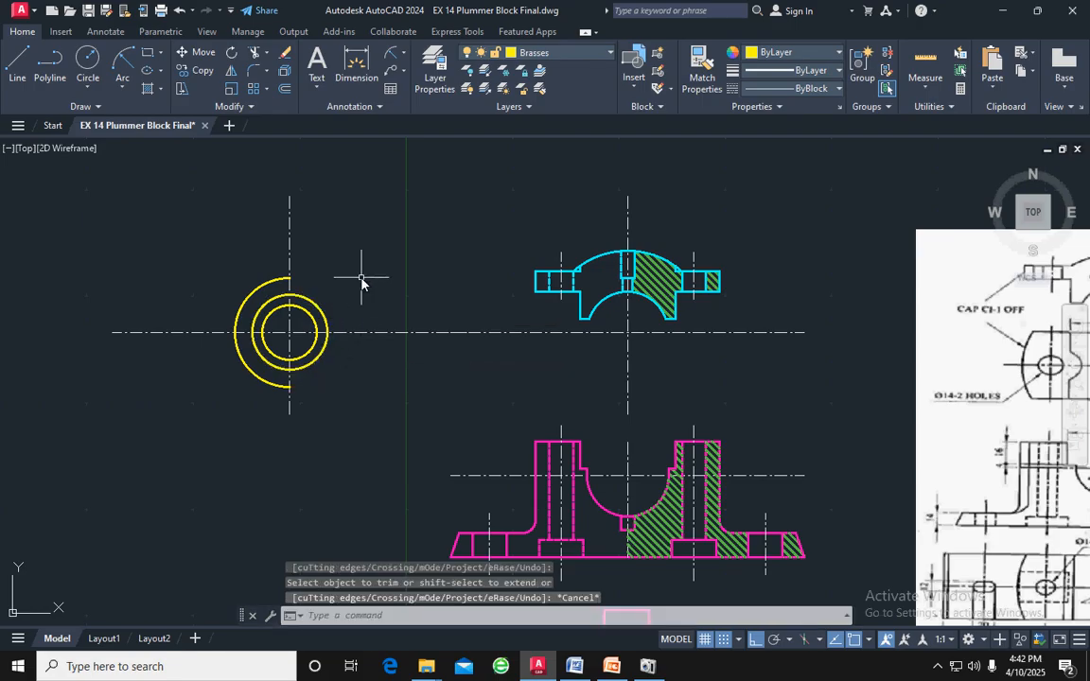
Trim away the right half of the brasses' middle 22 mm radius circle at the vertical centre line
key(Return)
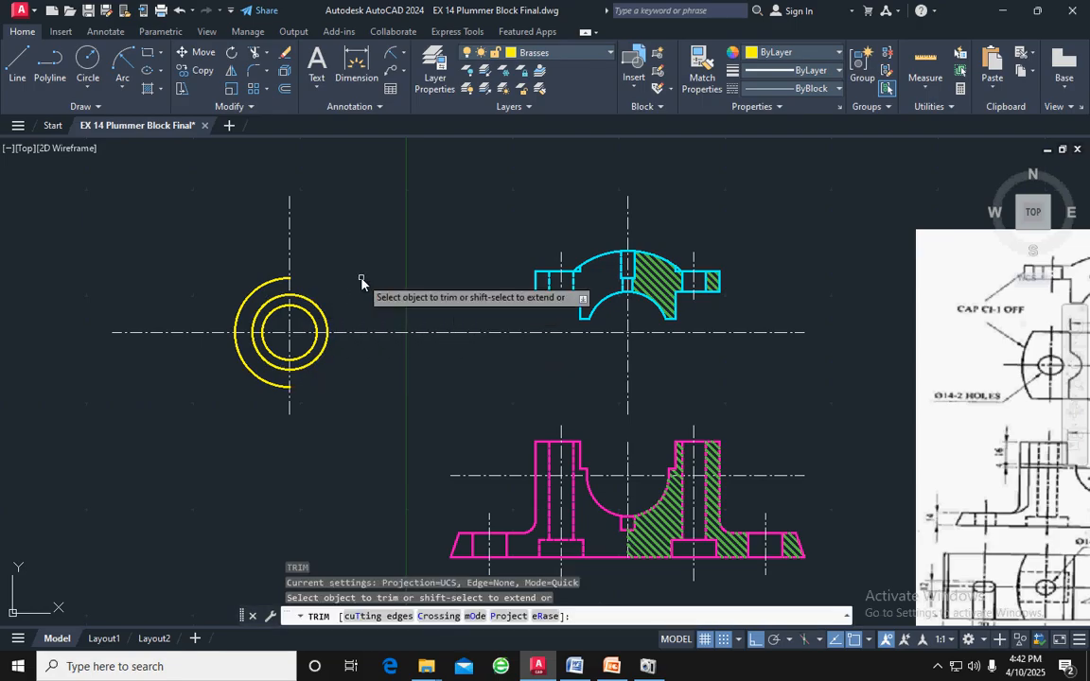
click(323, 310)
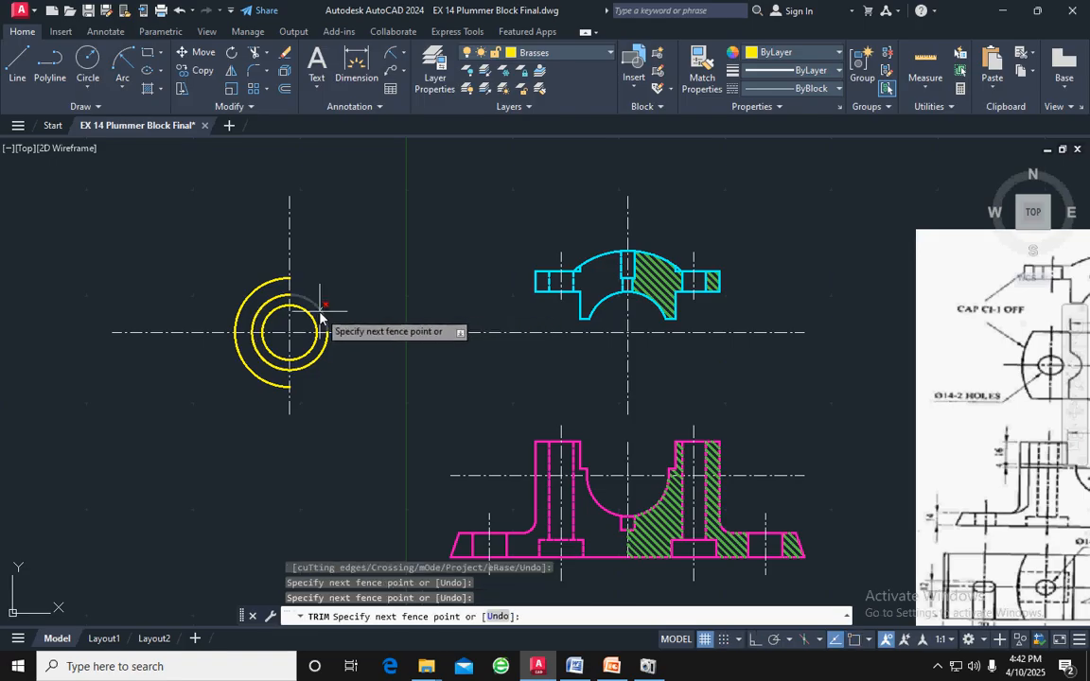
click(320, 314)
key(Return)
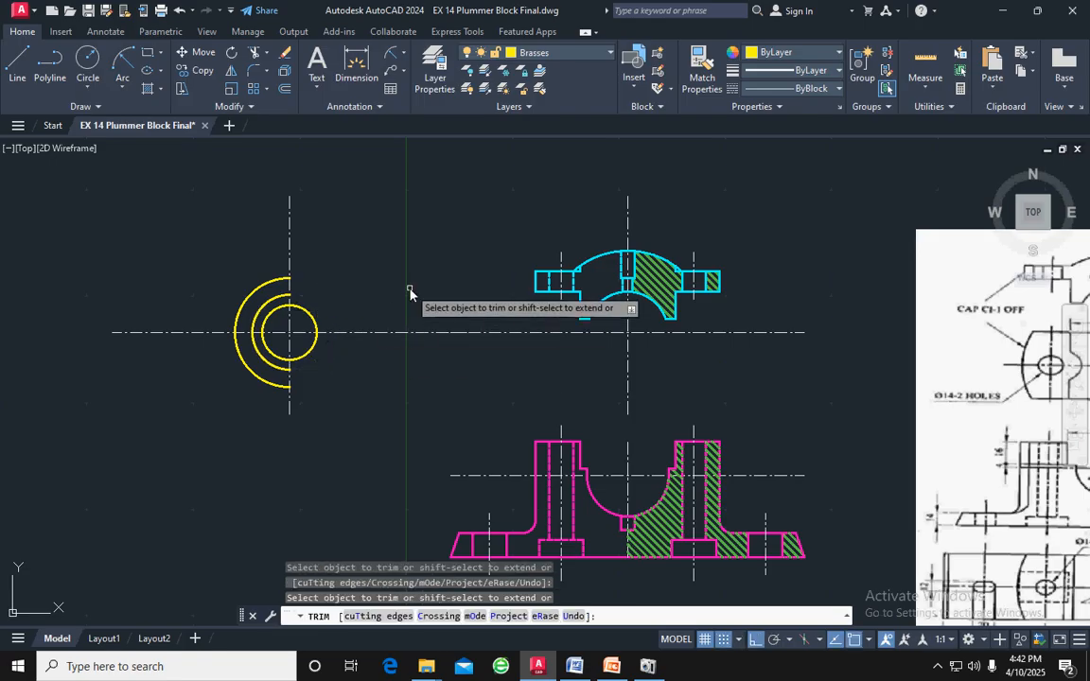
key(Escape)
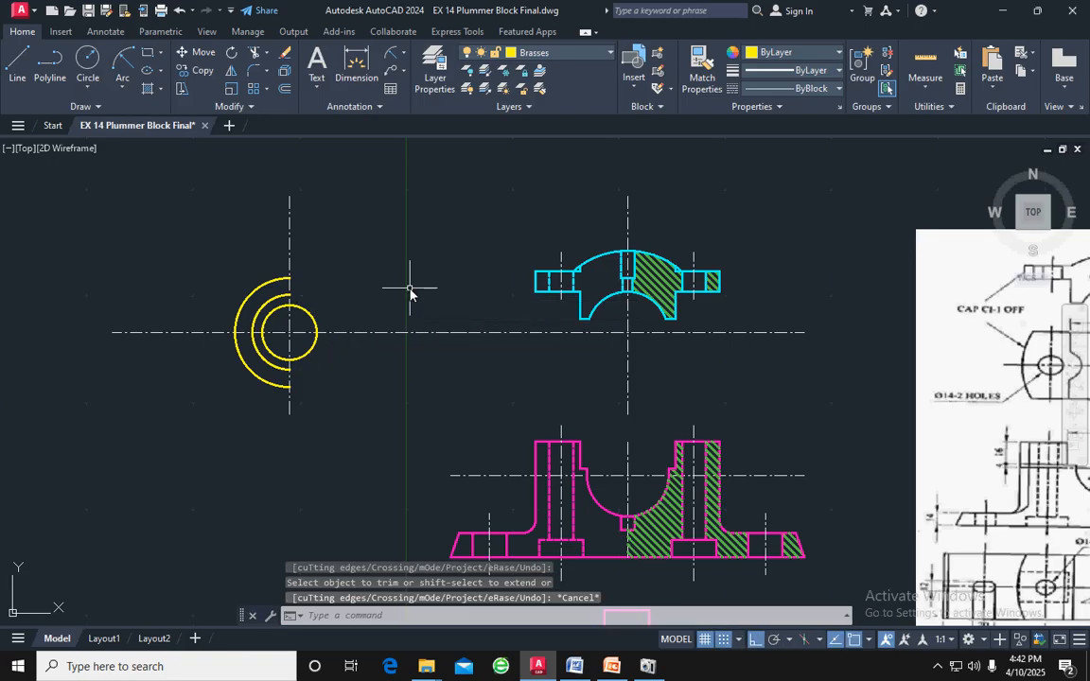
click(119, 88)
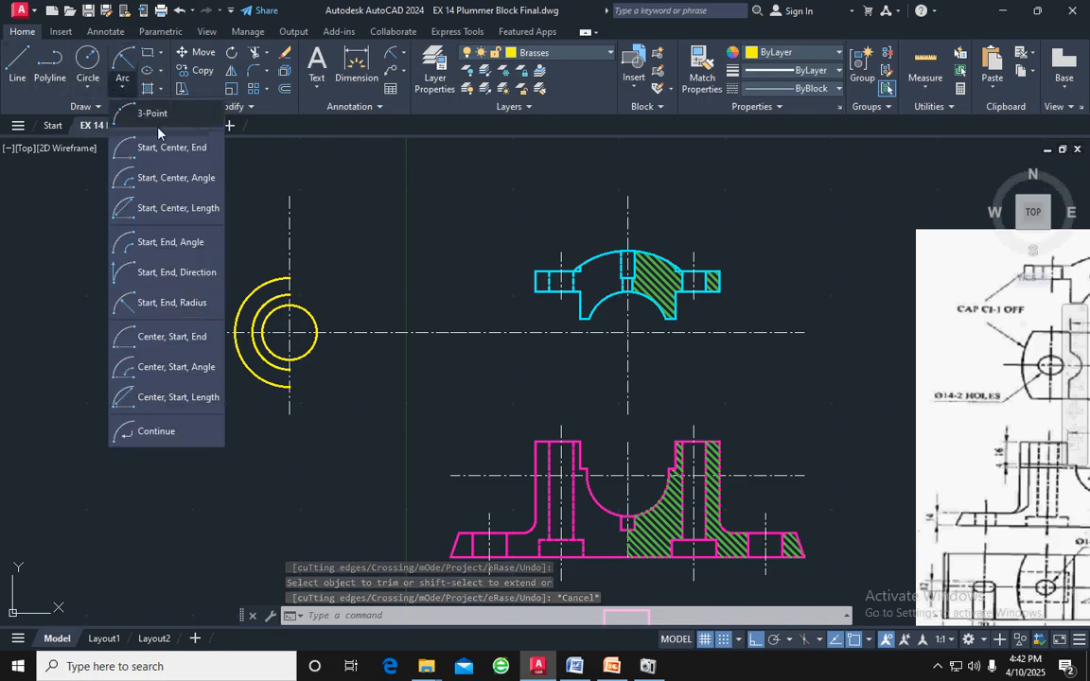
click(184, 305)
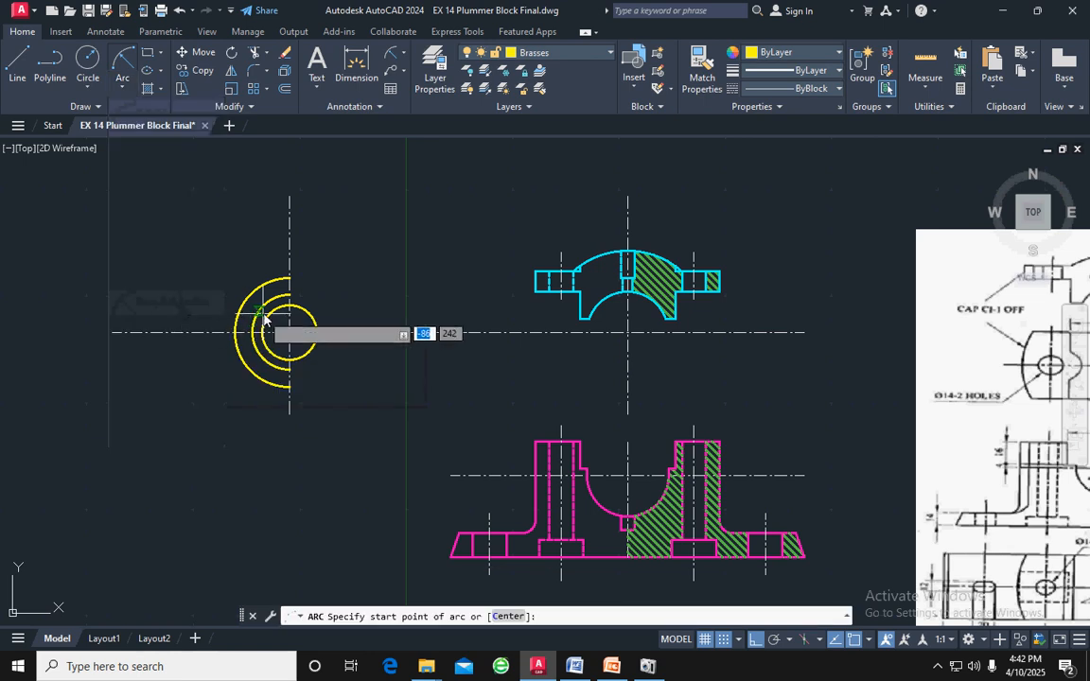
click(289, 294)
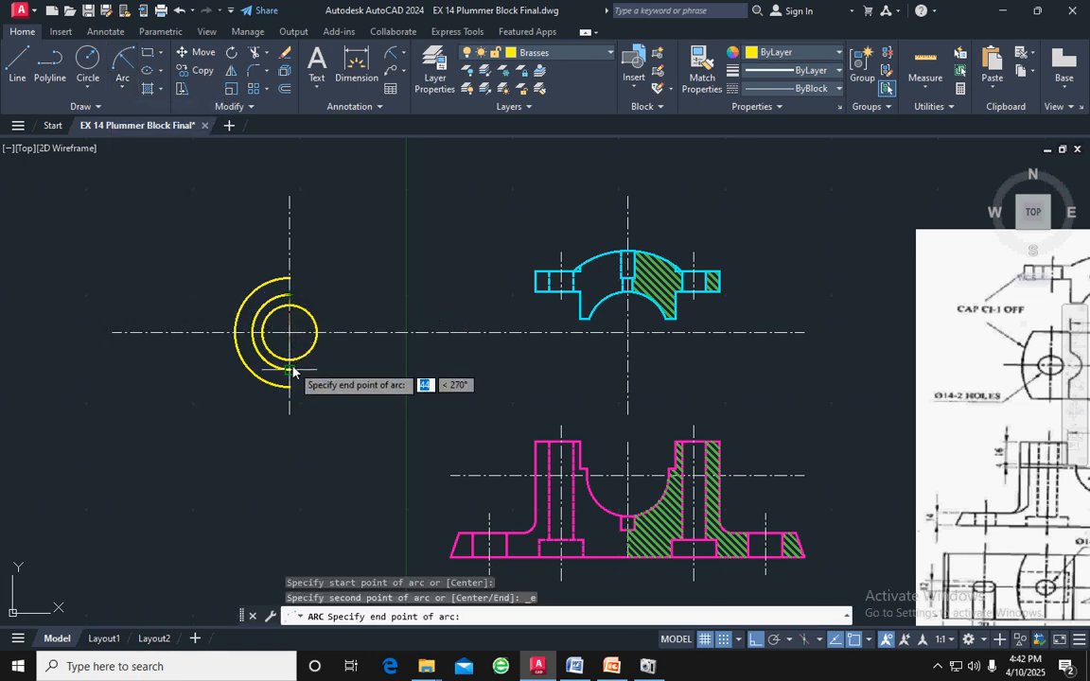
click(291, 375)
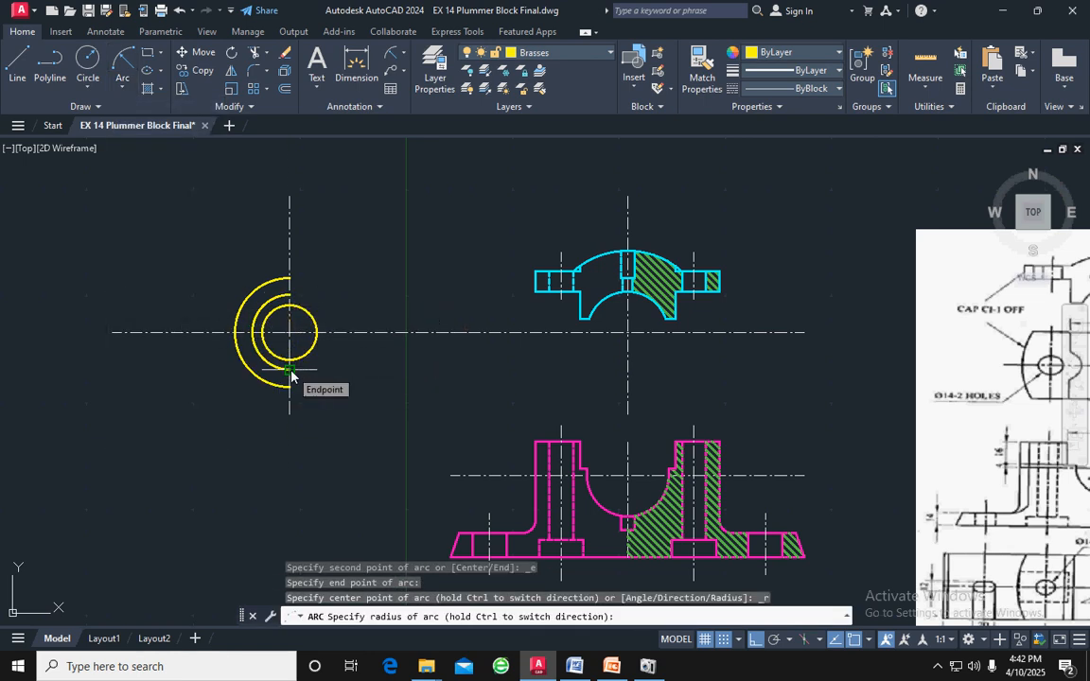
text(22)
key(Return)
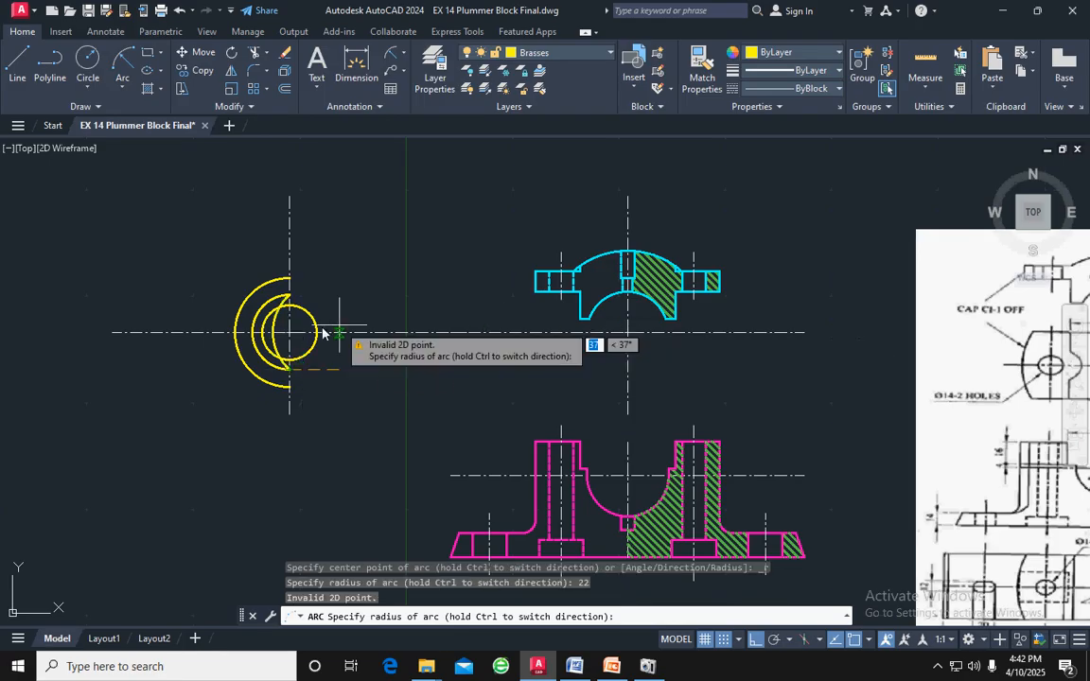
key(Escape)
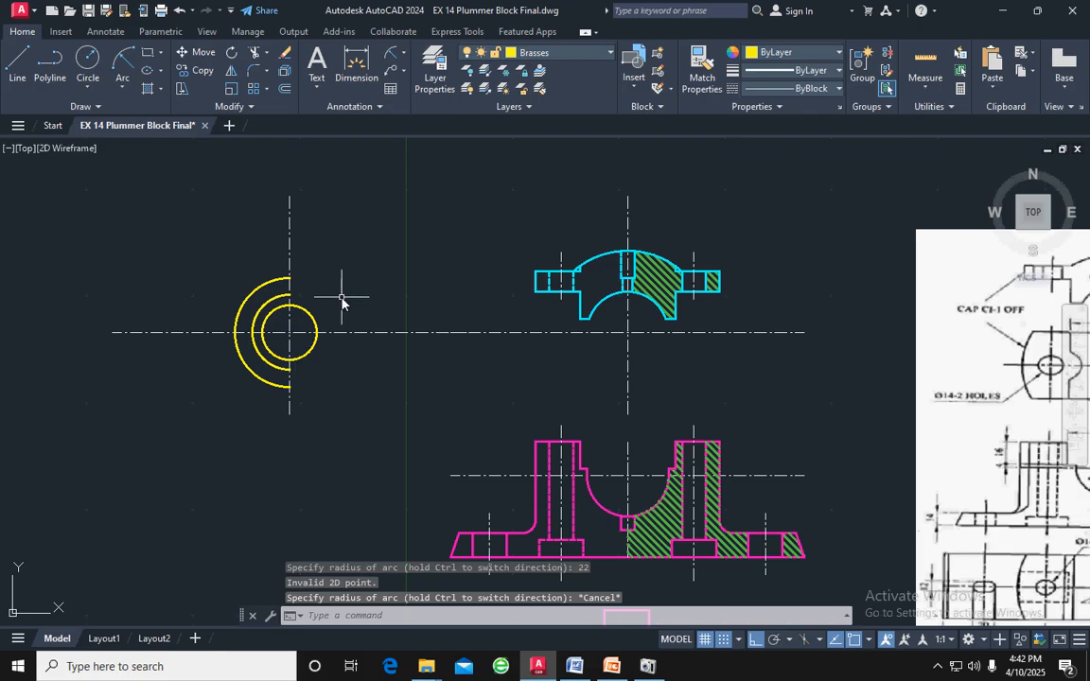
key(Escape)
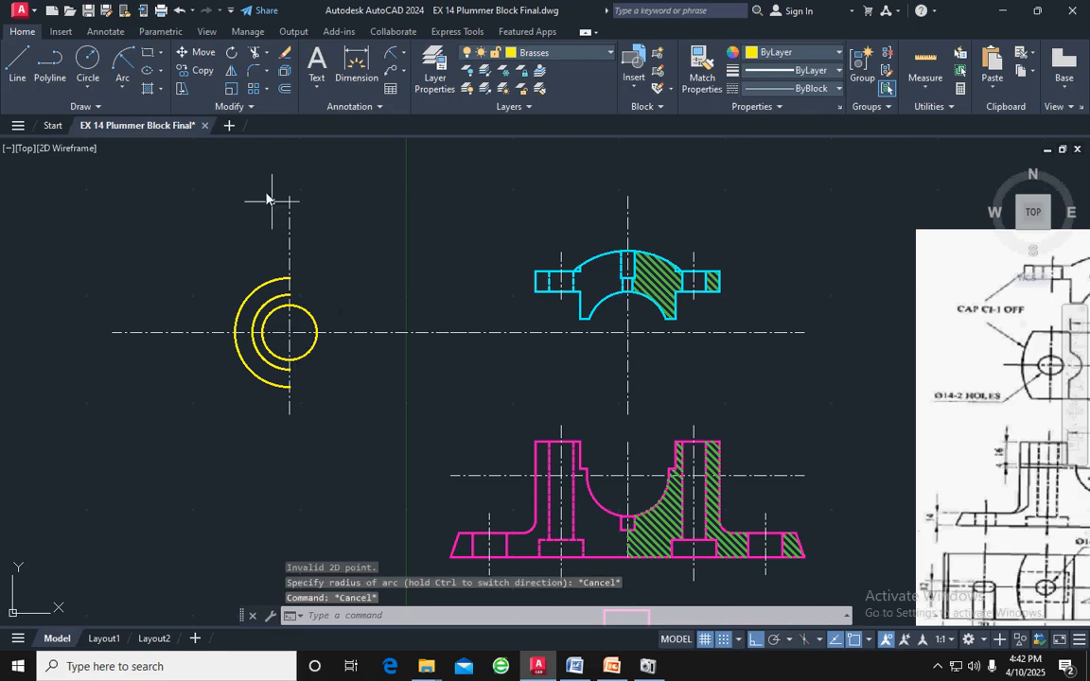
click(122, 85)
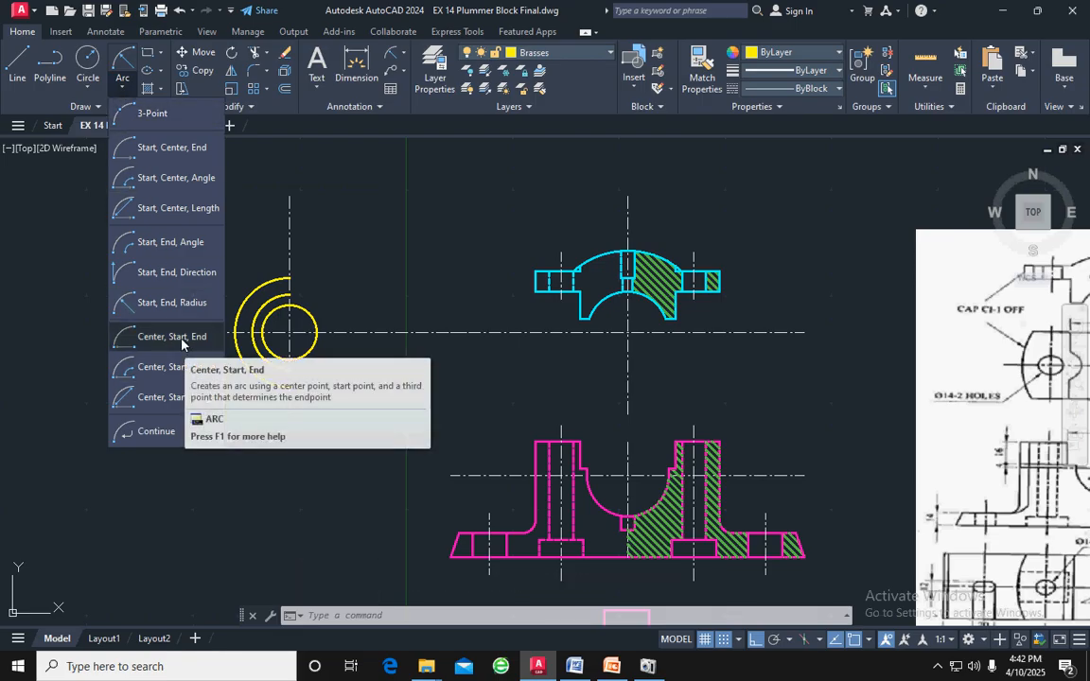
click(178, 302)
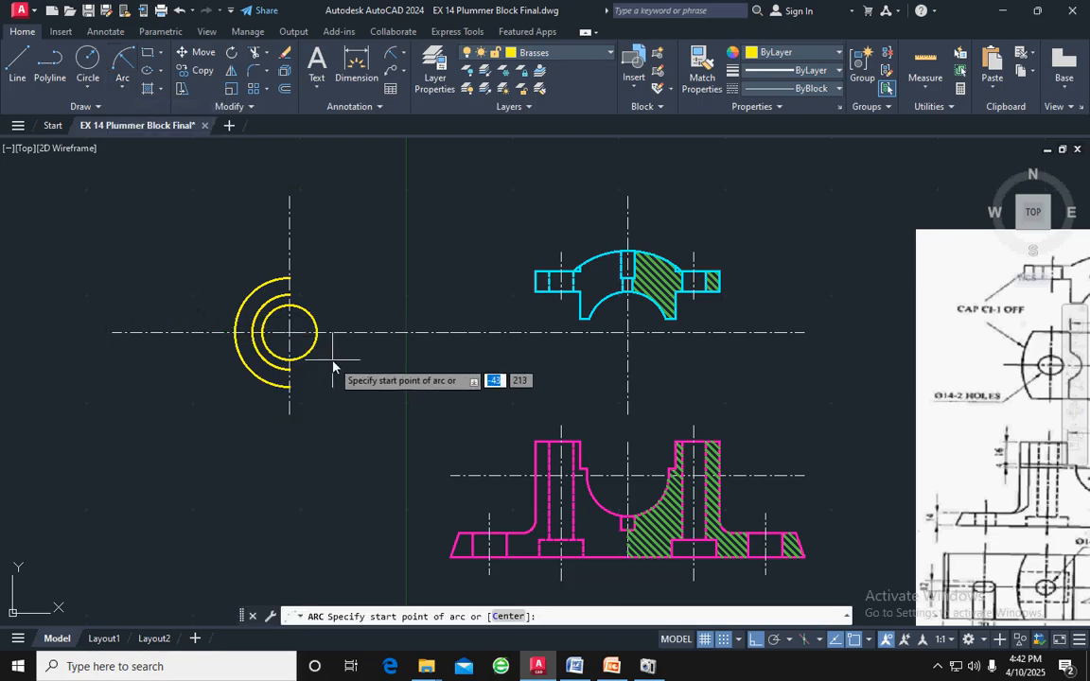
click(289, 334)
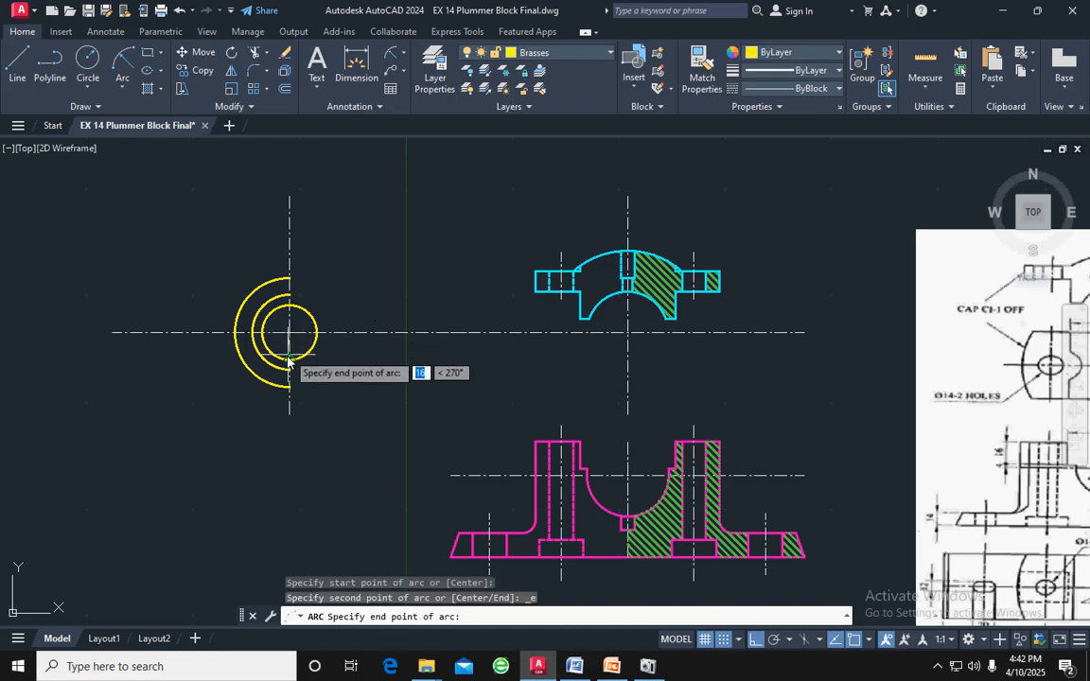
click(289, 369)
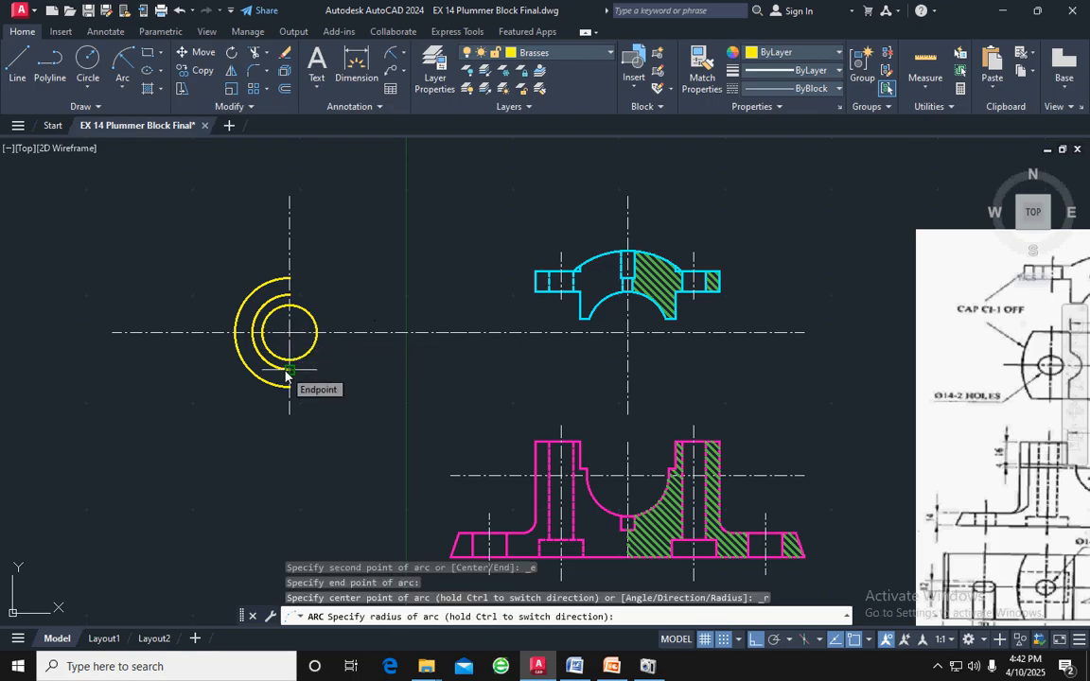
text(22)
key(Return)
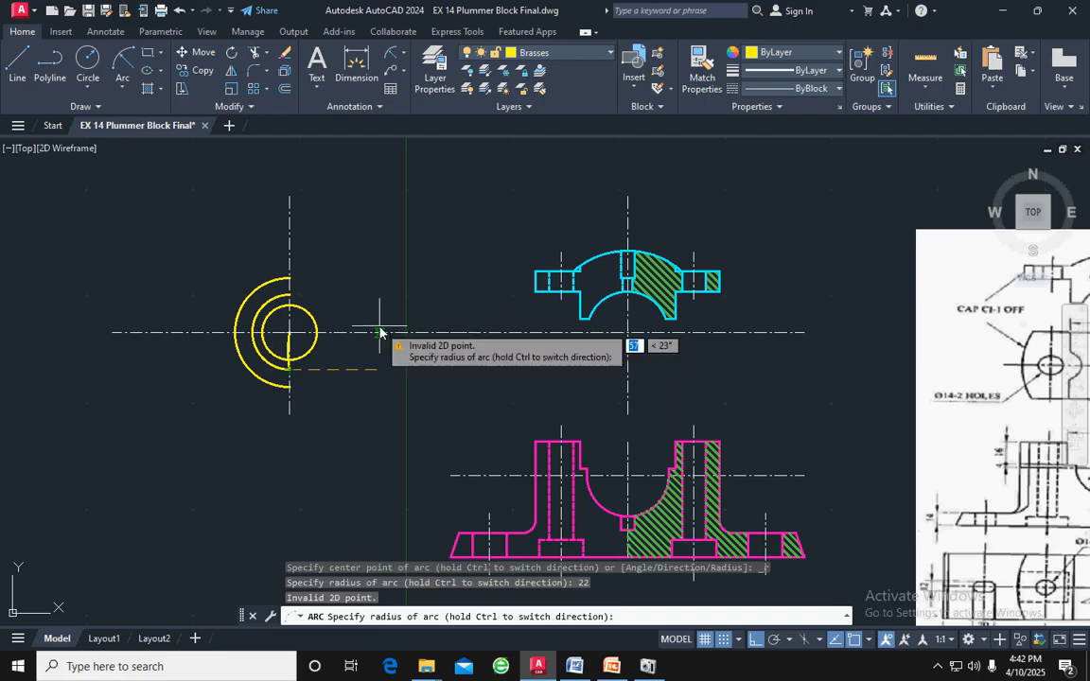
key(Escape)
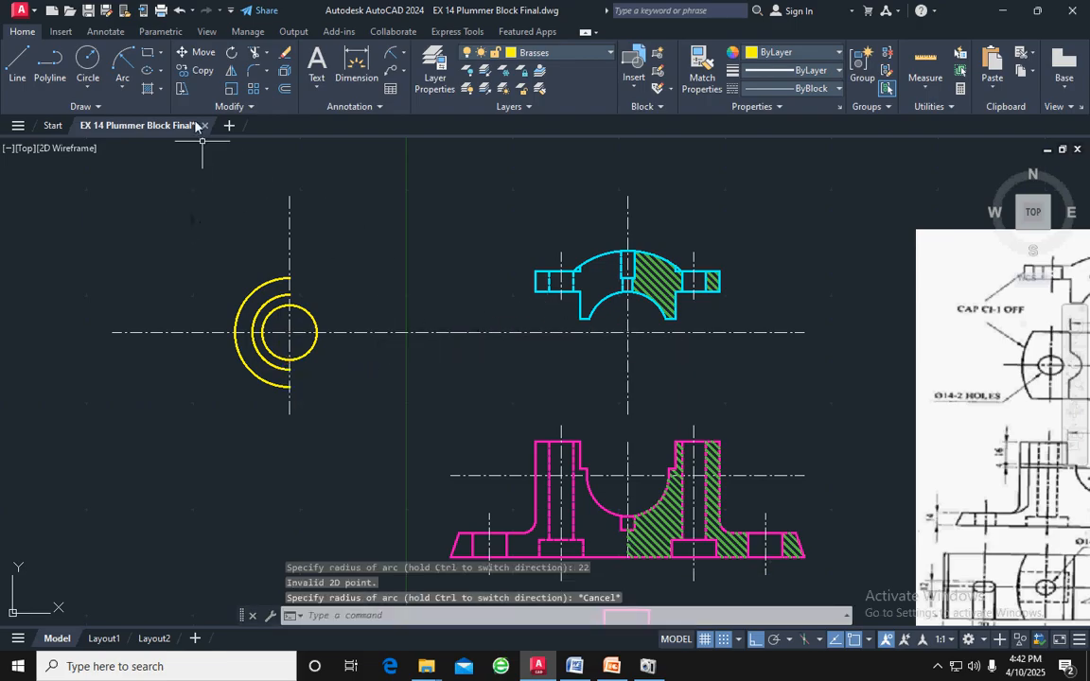
click(126, 91)
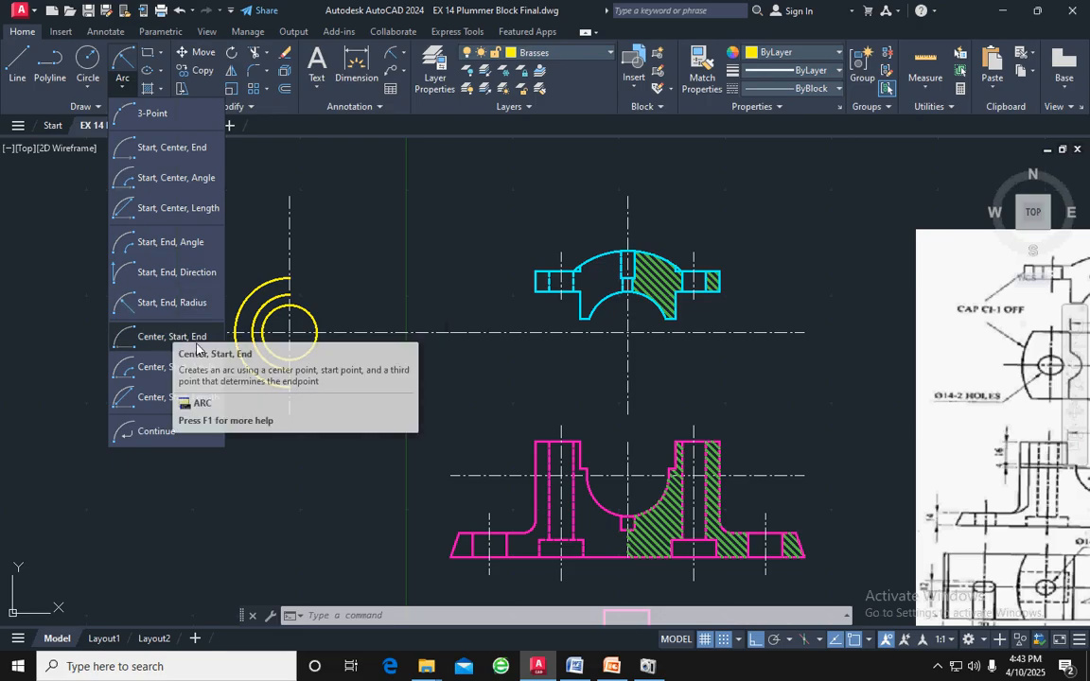
click(176, 337)
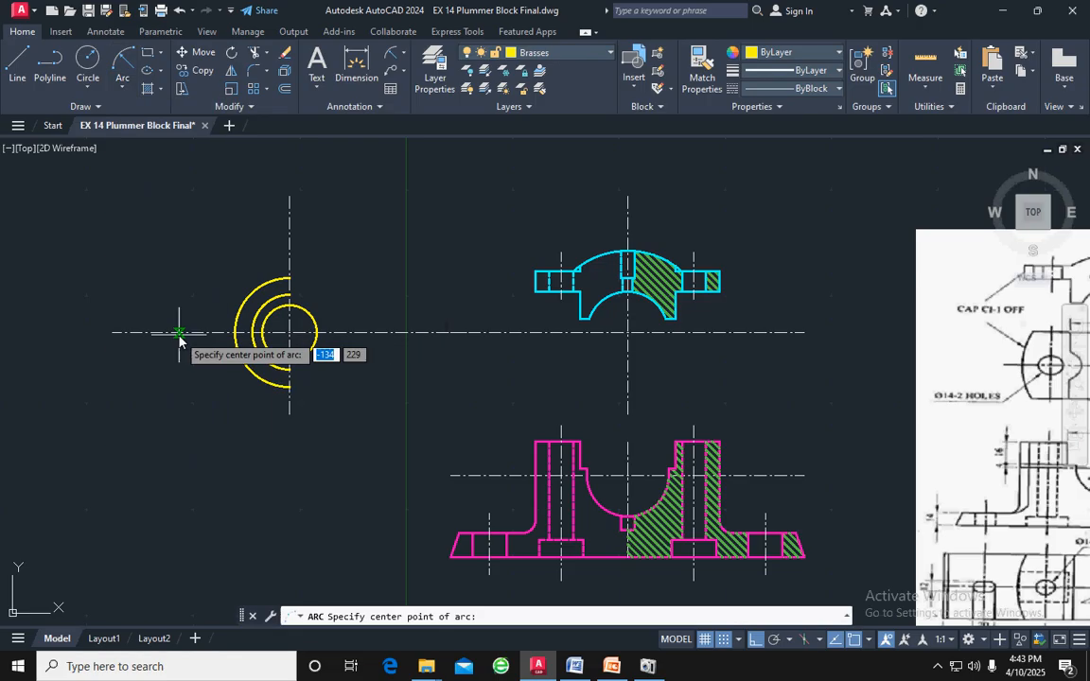
click(288, 297)
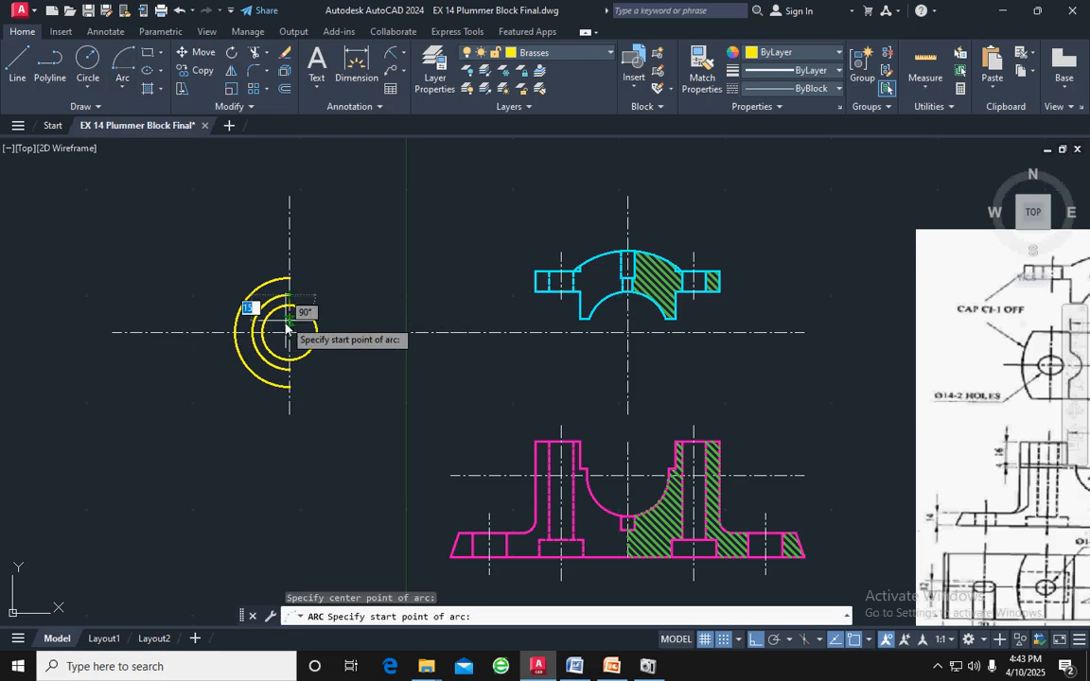
click(287, 334)
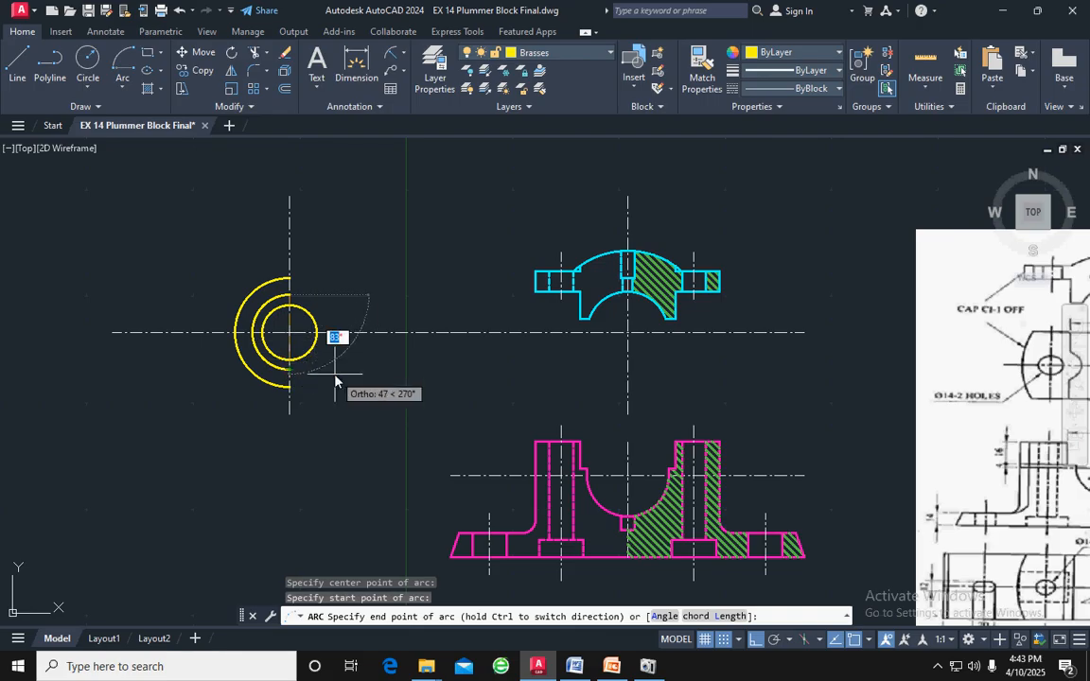
key(Escape)
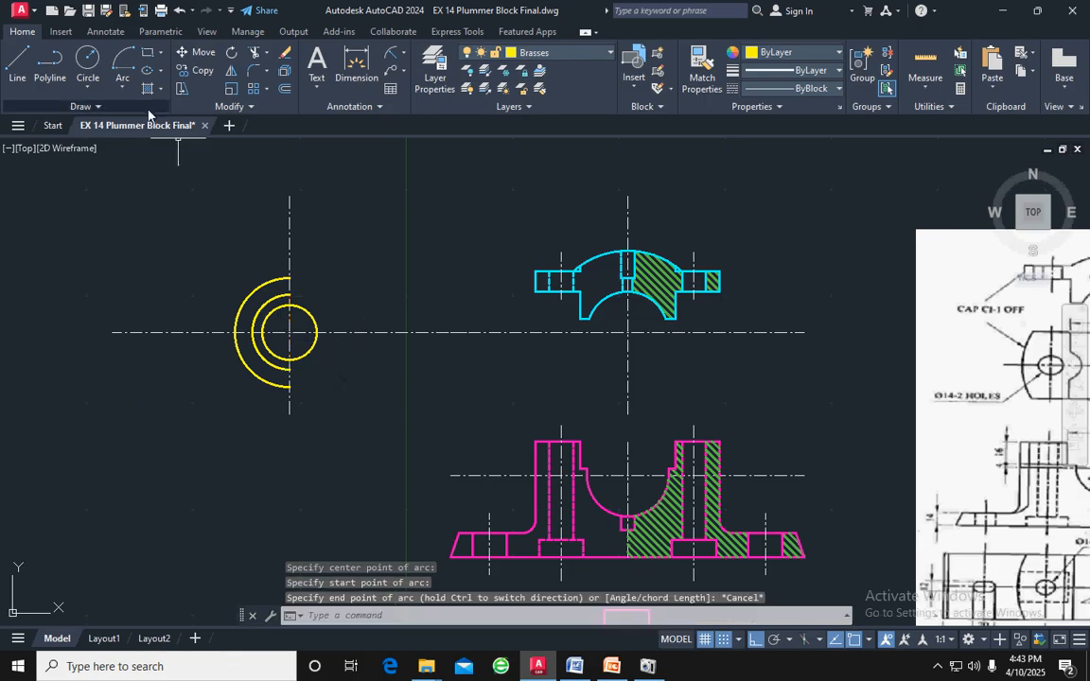
Draw a Start, End, Radius arc of radius 22 from the middle semicircle's lower endpoint to its upper endpoint, closing the right side
click(126, 86)
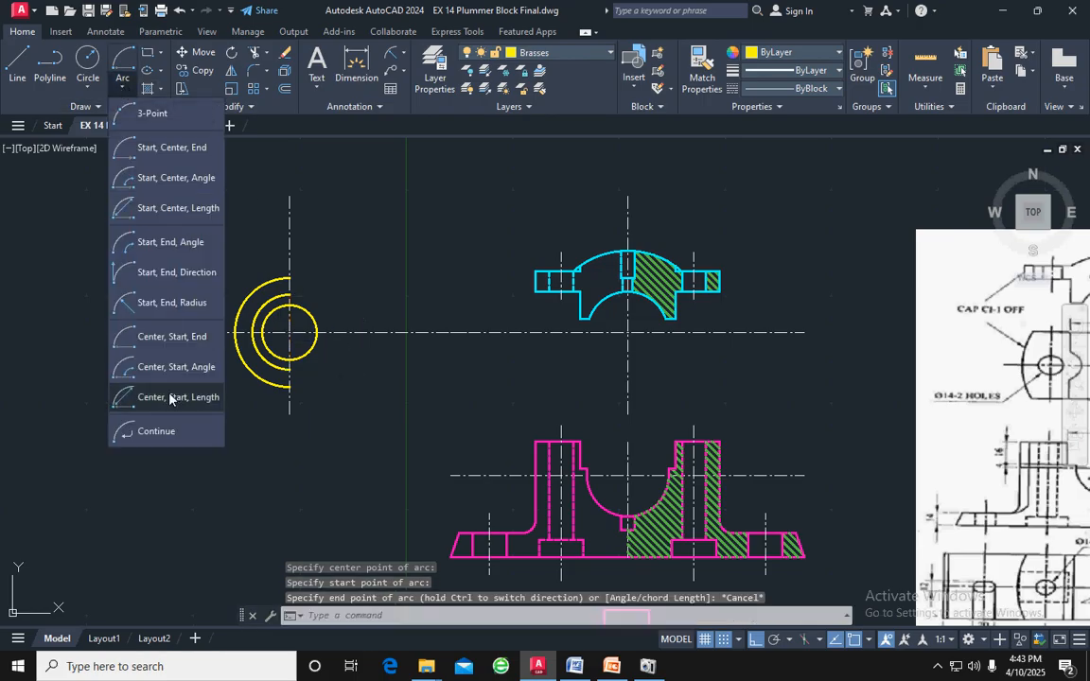
click(170, 304)
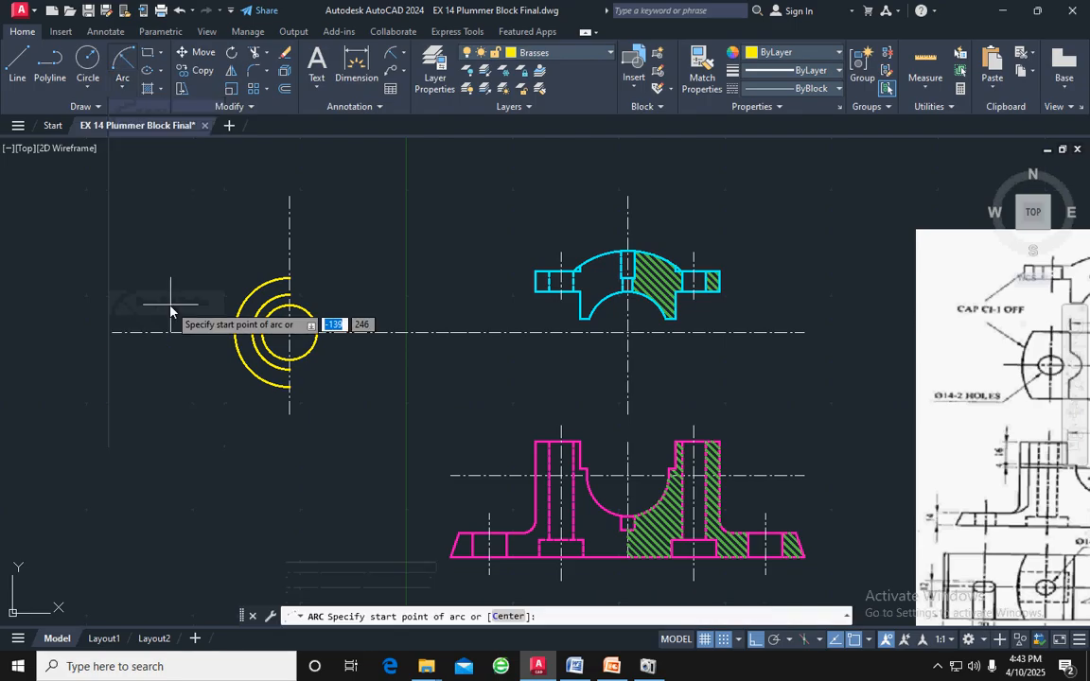
click(289, 376)
click(290, 296)
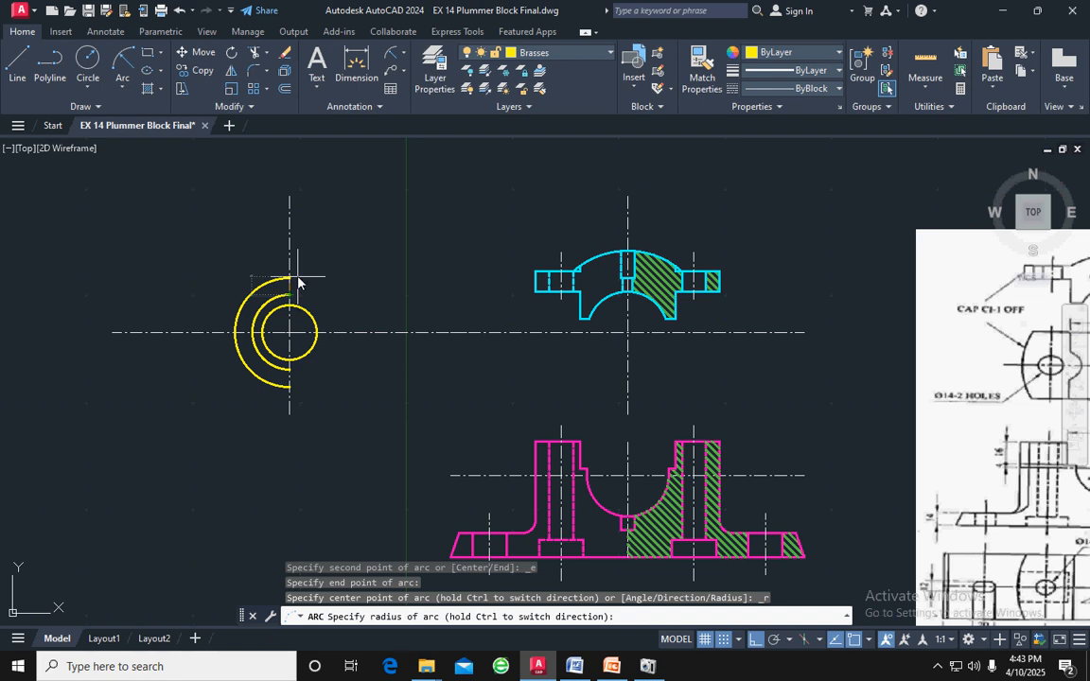
text(22)
key(Return)
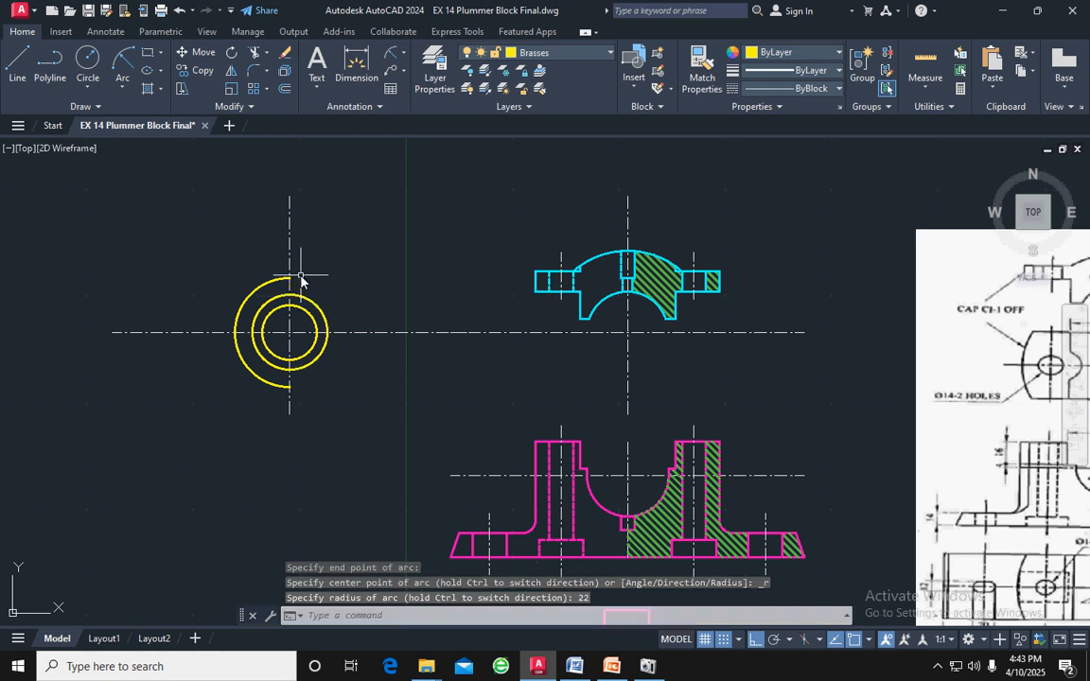
click(301, 275)
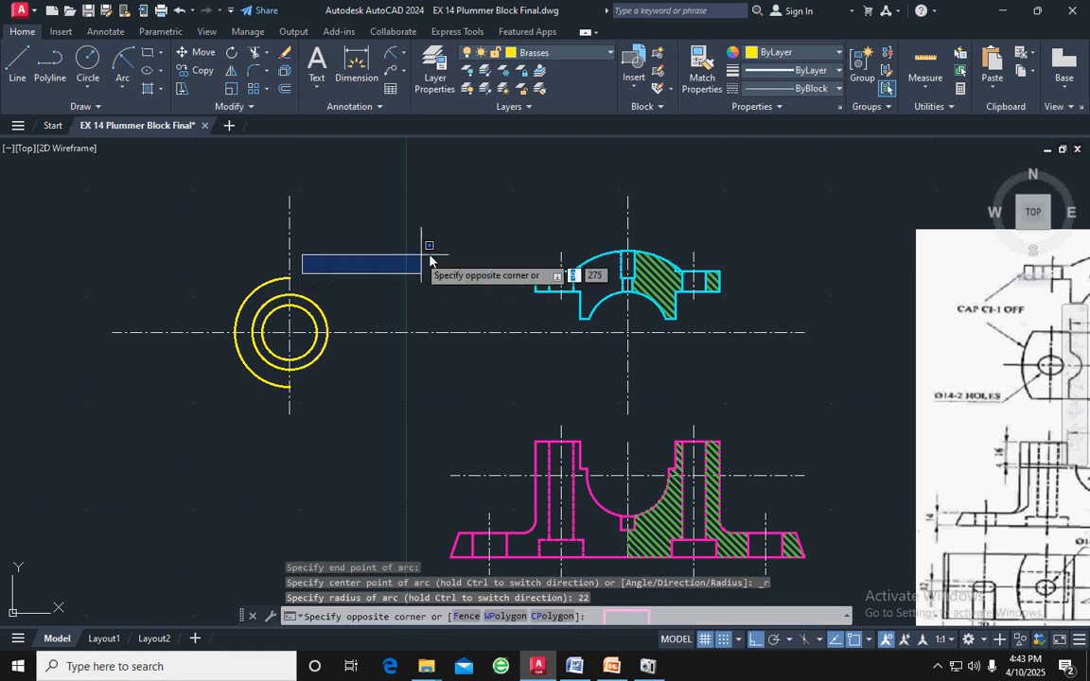
key(Escape)
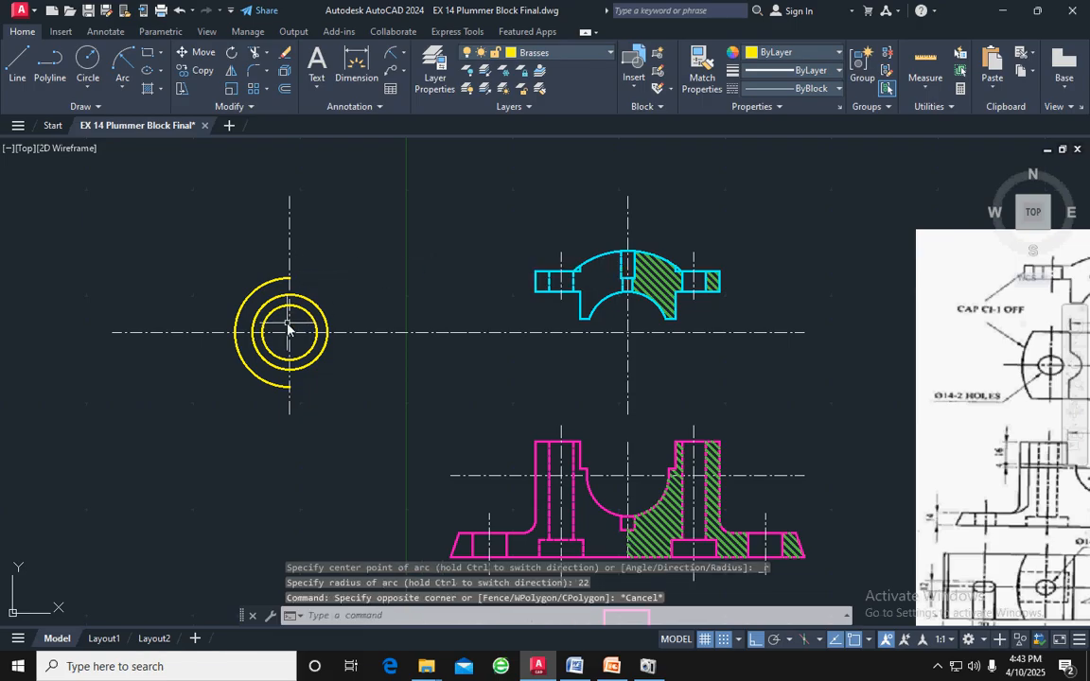
Set the linetype of the left half of the brasses' middle circle to DASHED
scroll(287, 328, up, 2)
click(255, 289)
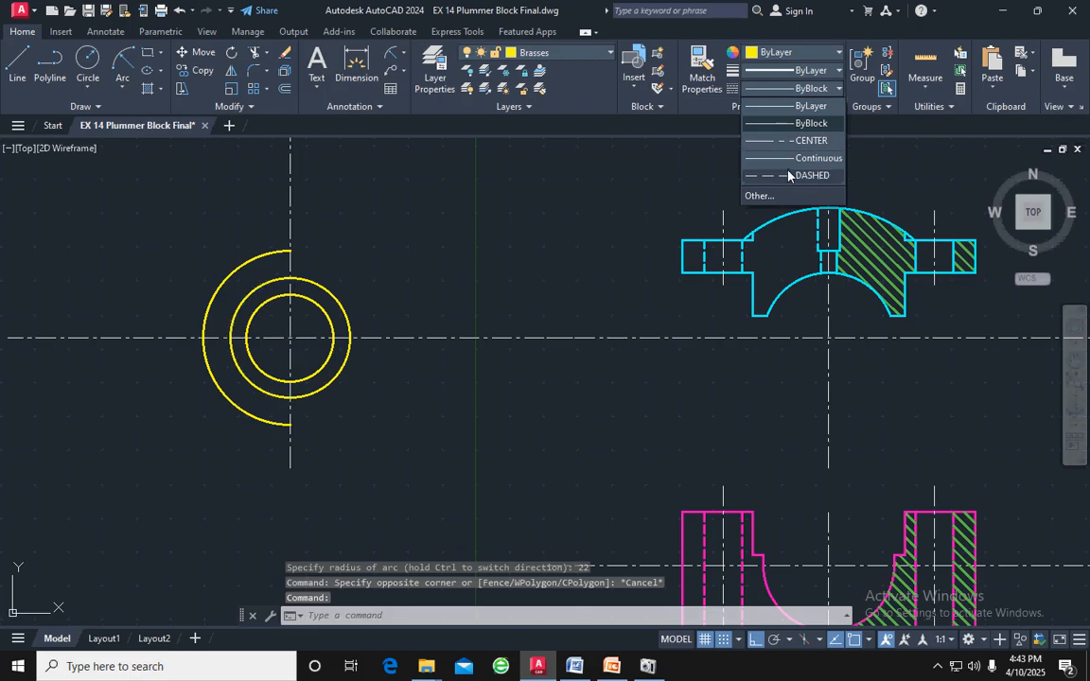
click(799, 175)
key(Escape)
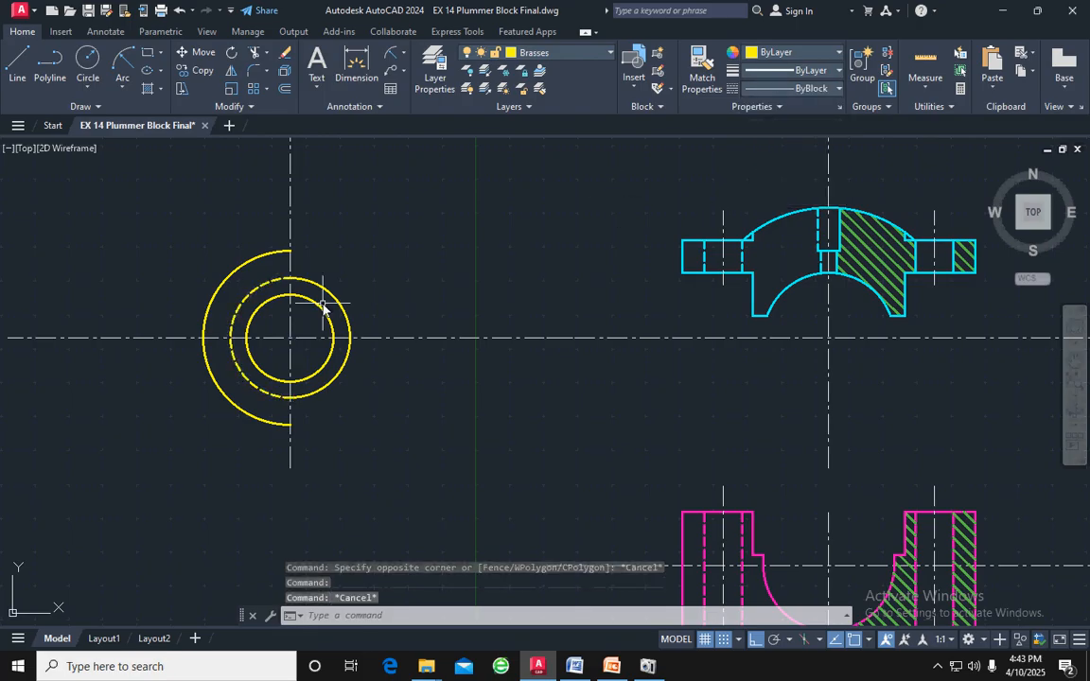
scroll(379, 346, down, 2)
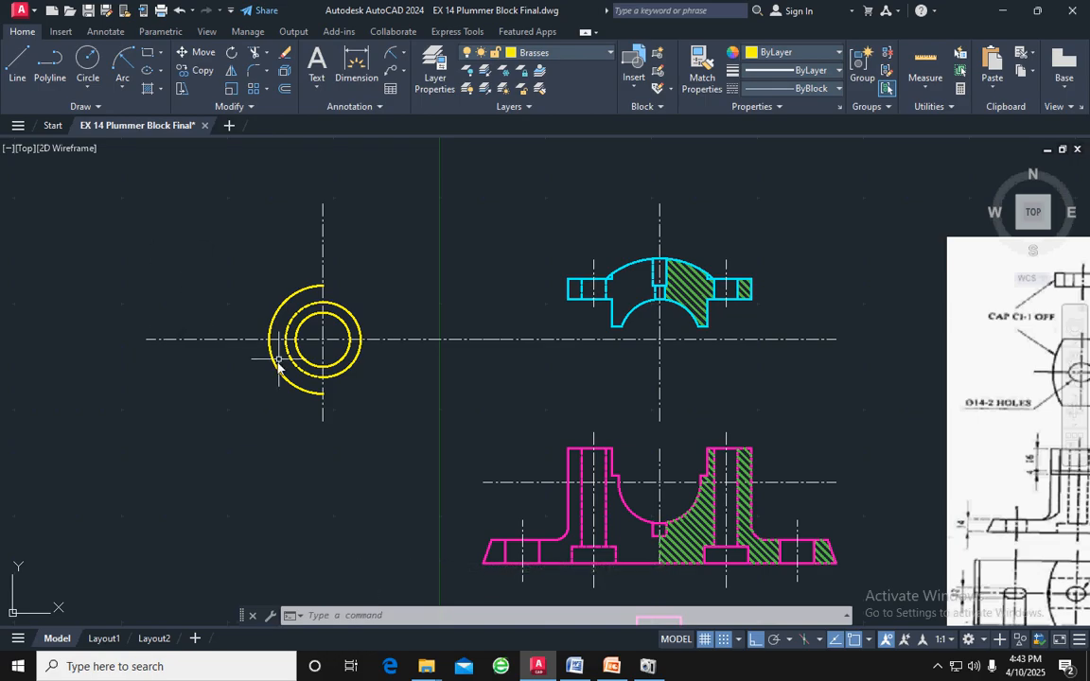
scroll(333, 404, up, 2)
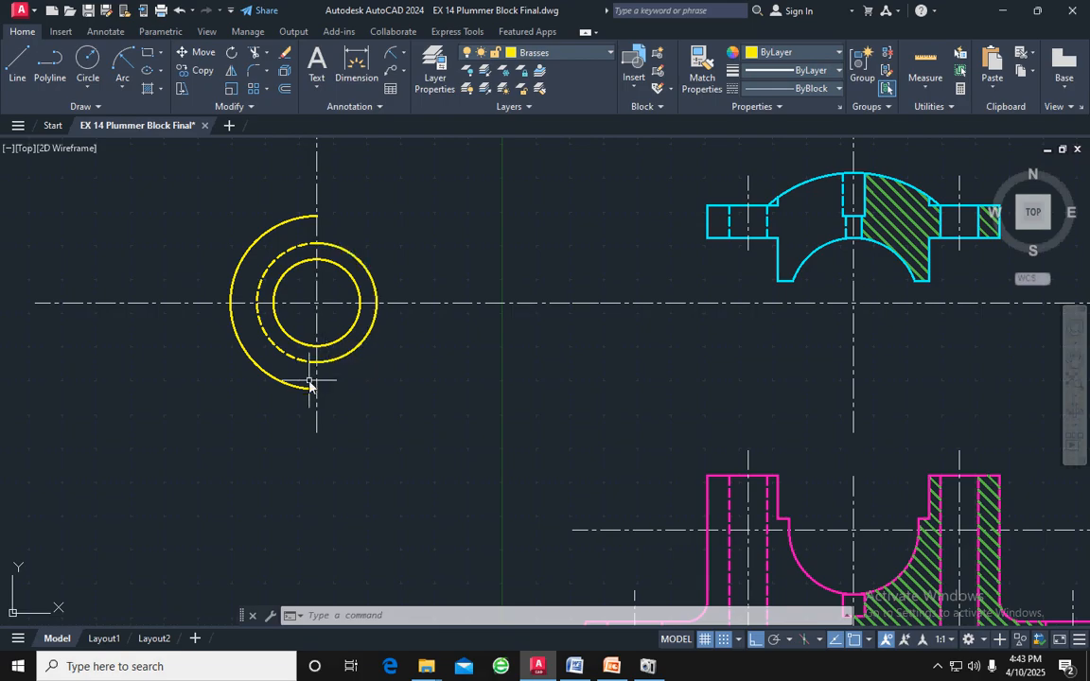
Copy the small square recess below the body's bore from its top-edge midpoint to the lowest point of the brasses' middle circle
scroll(358, 378, down, 3)
scroll(613, 524, up, 6)
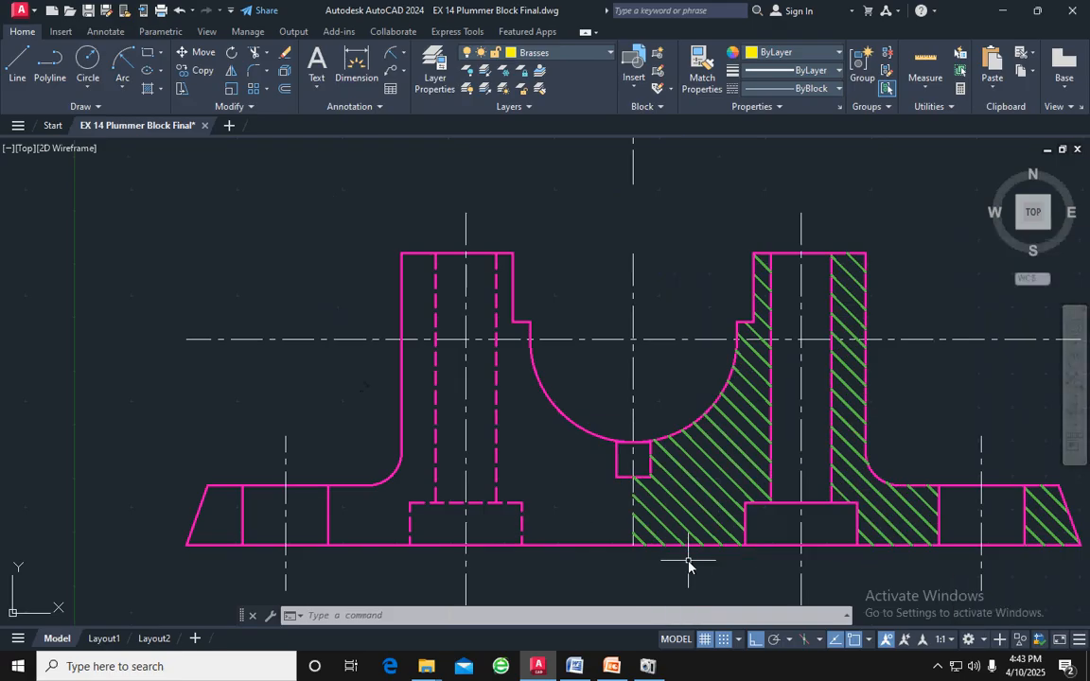
scroll(665, 466, up, 4)
click(596, 336)
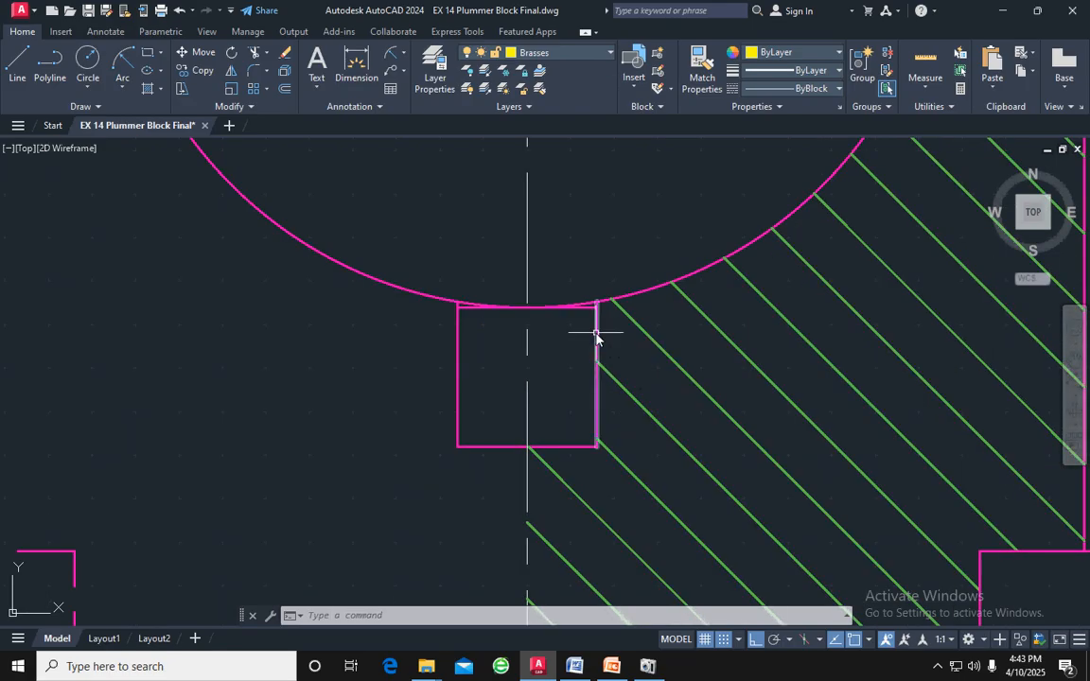
click(558, 452)
click(553, 444)
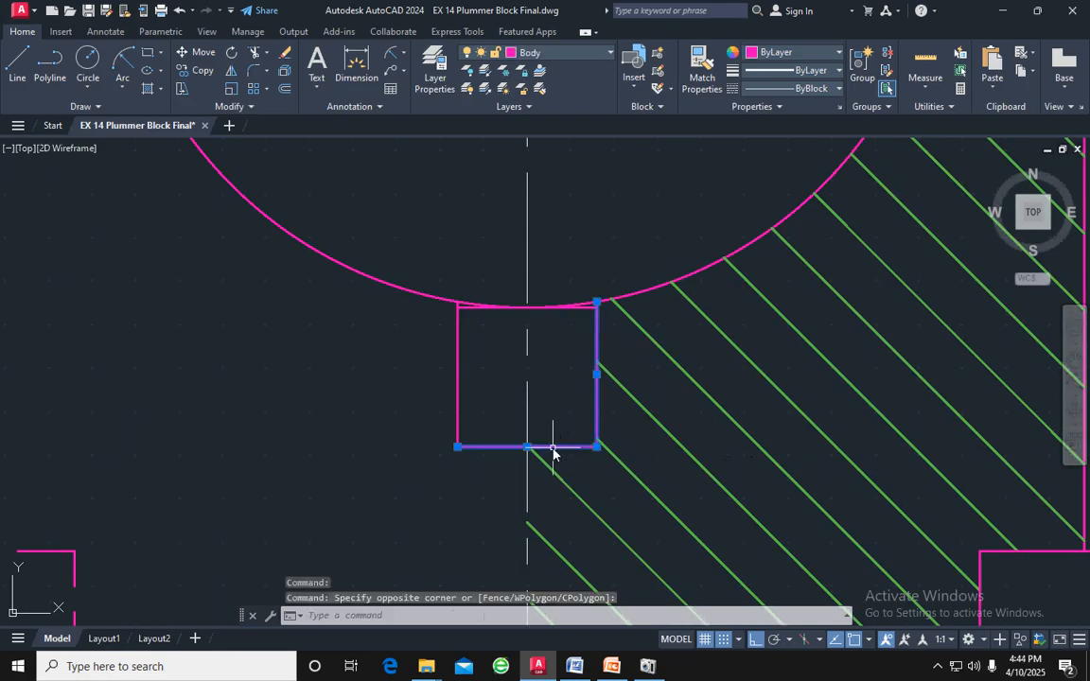
click(459, 376)
scroll(482, 312, up, 5)
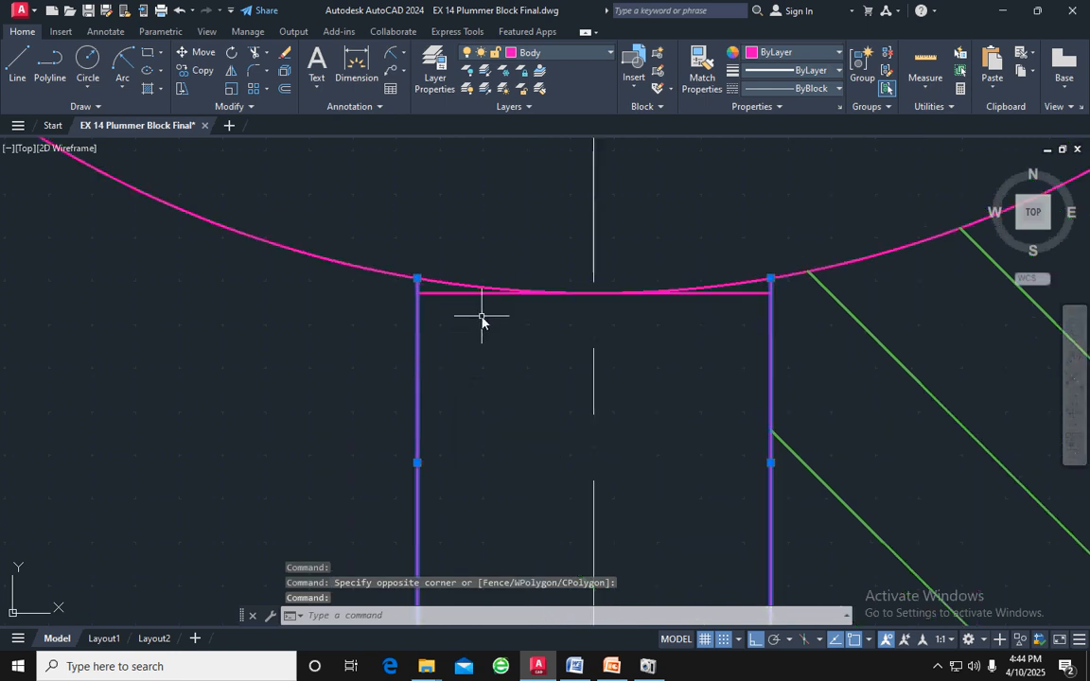
click(470, 280)
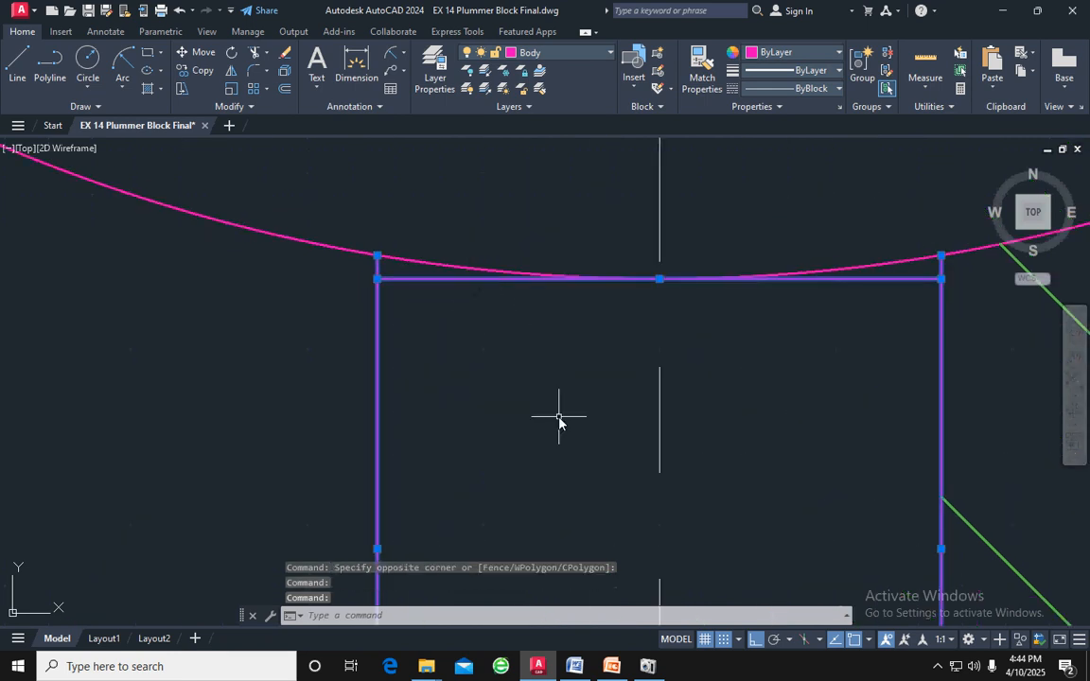
key(Return)
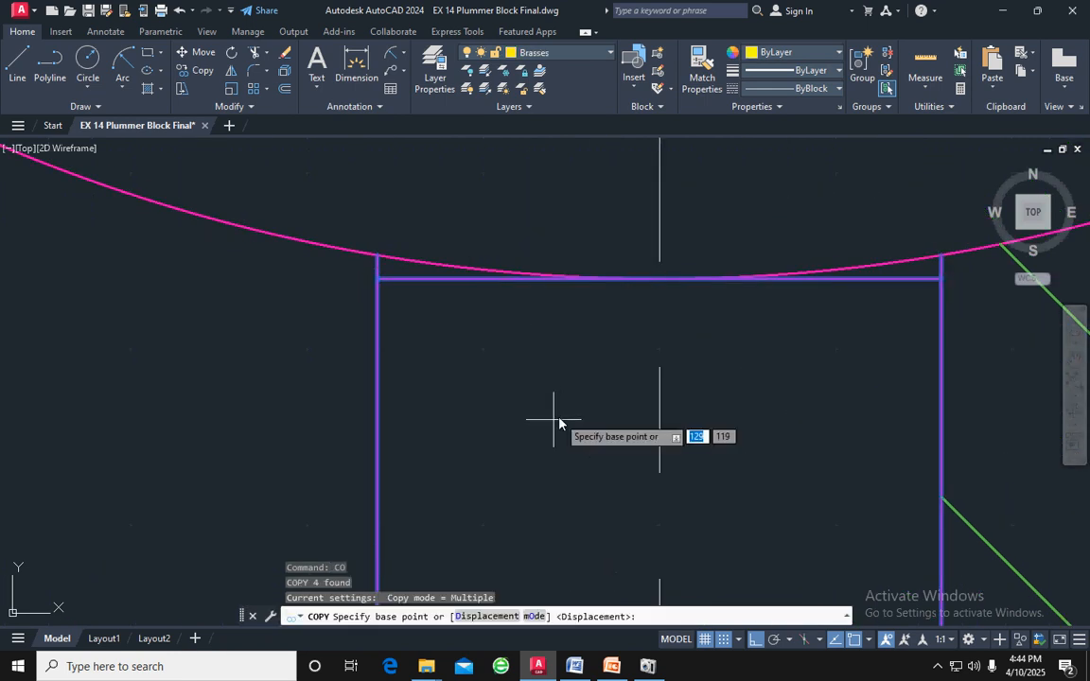
click(660, 278)
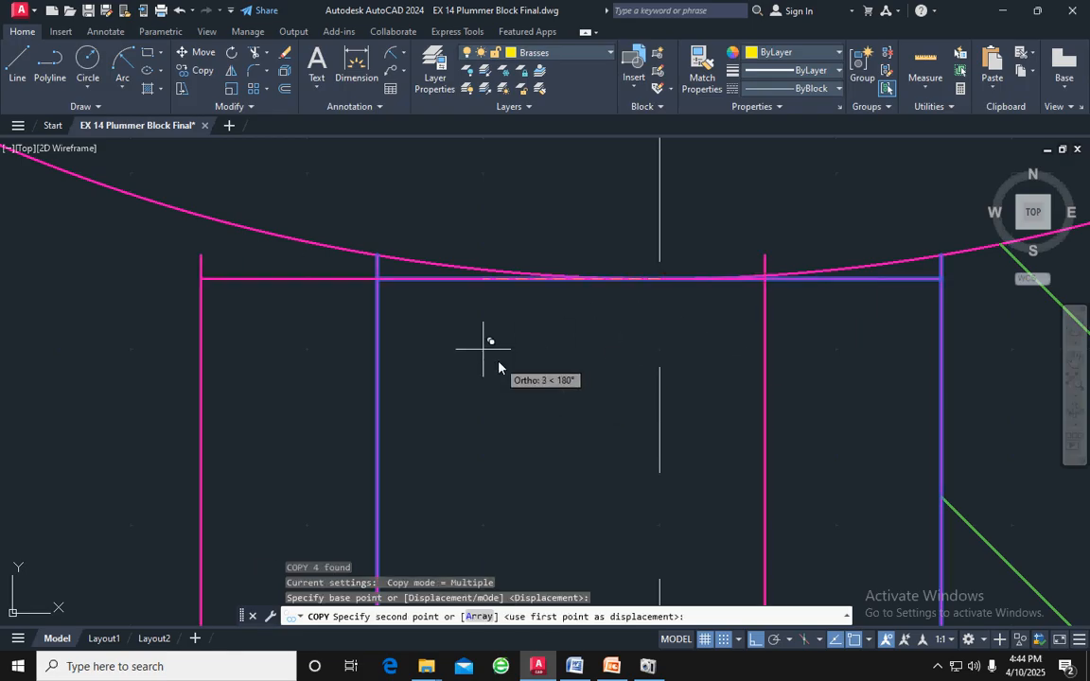
scroll(487, 350, down, 8)
key(F8)
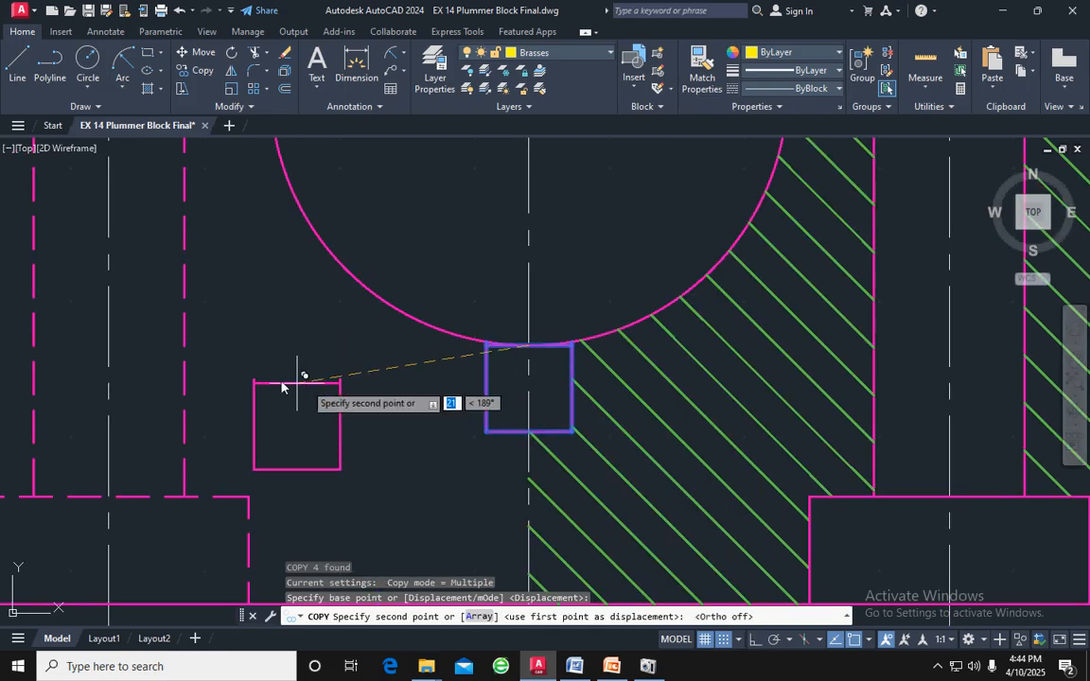
middle_drag(280, 348, 718, 436)
scroll(725, 433, down, 6)
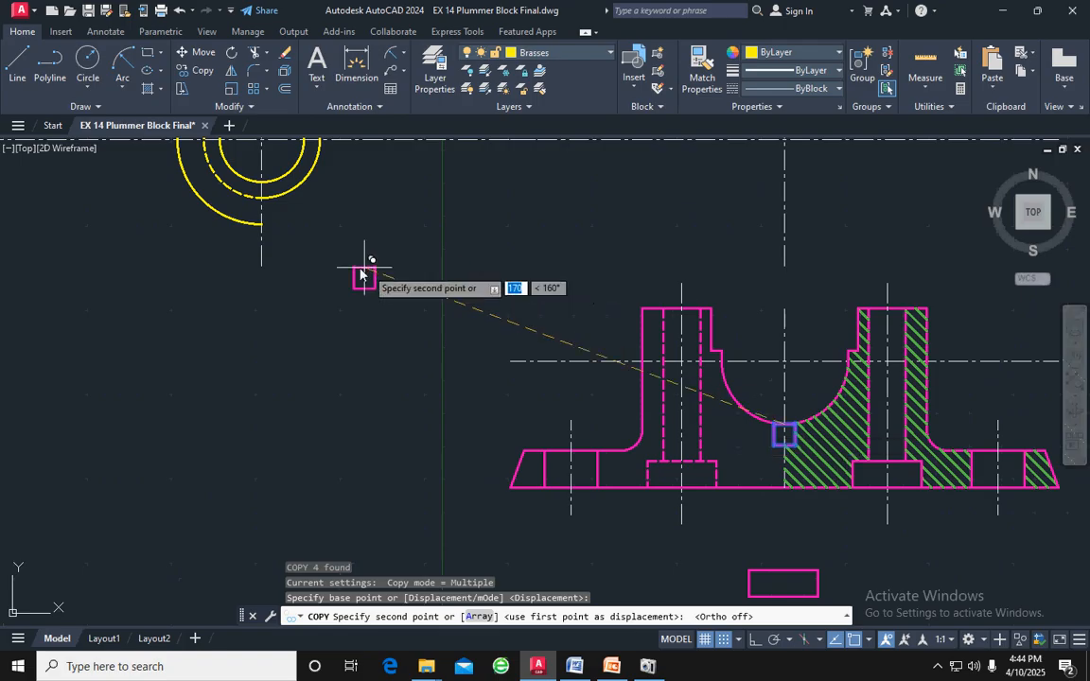
middle_drag(336, 277, 448, 396)
scroll(334, 312, up, 6)
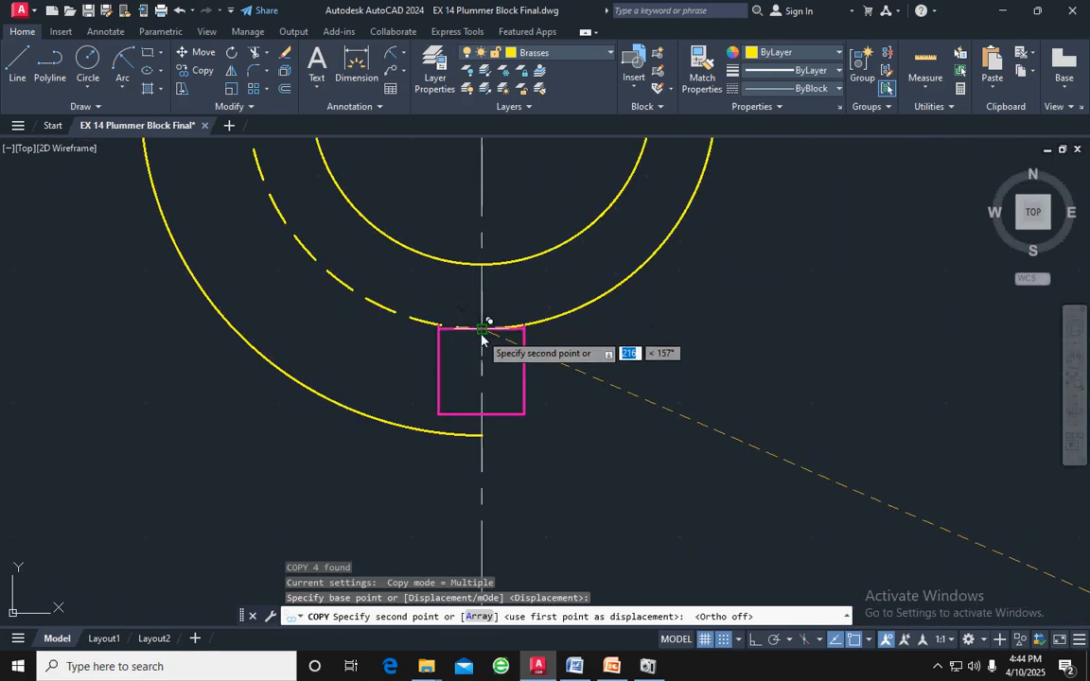
scroll(478, 325, up, 5)
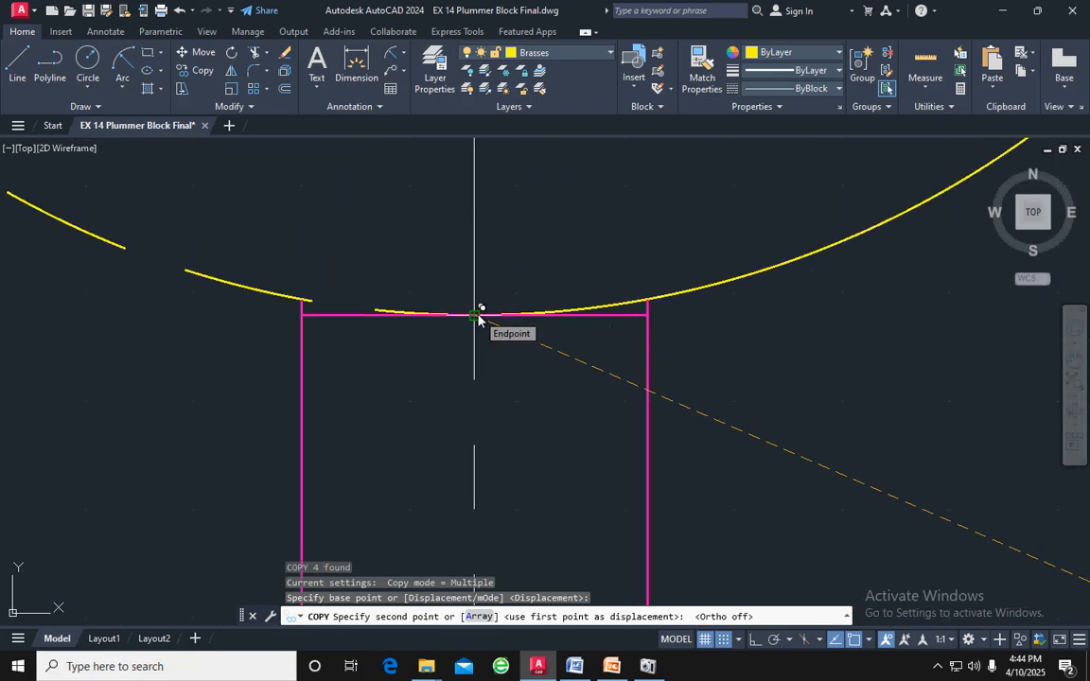
click(478, 318)
key(Escape)
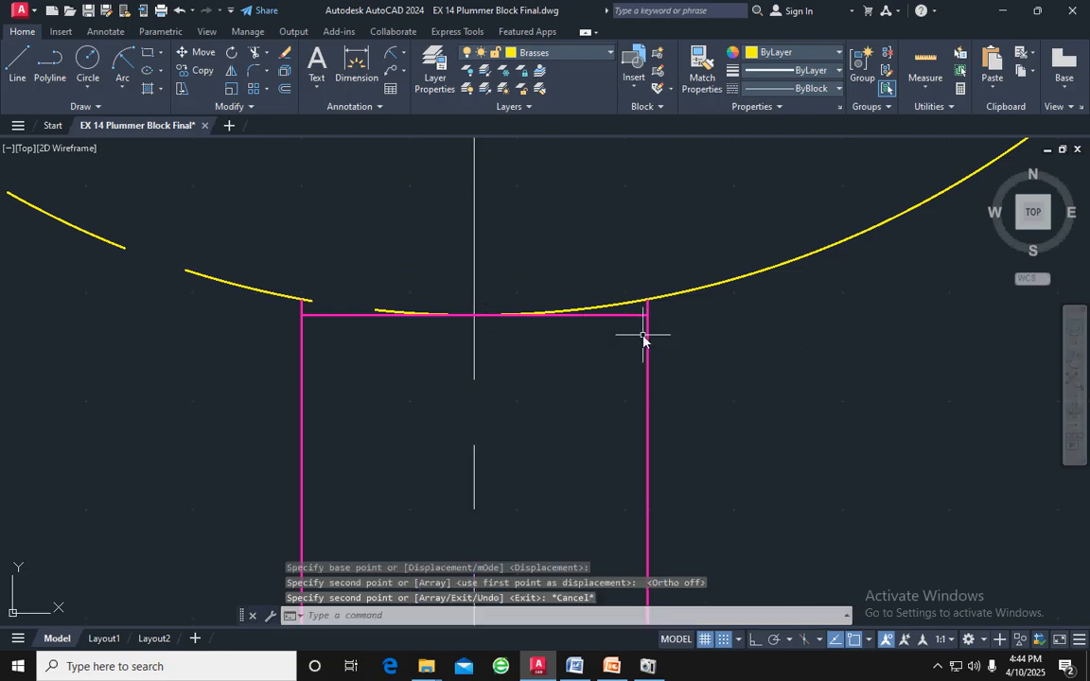
Trim away the copied square's left half at the vertical centre line and erase the leftover stub at its upper left corner
scroll(688, 346, down, 2)
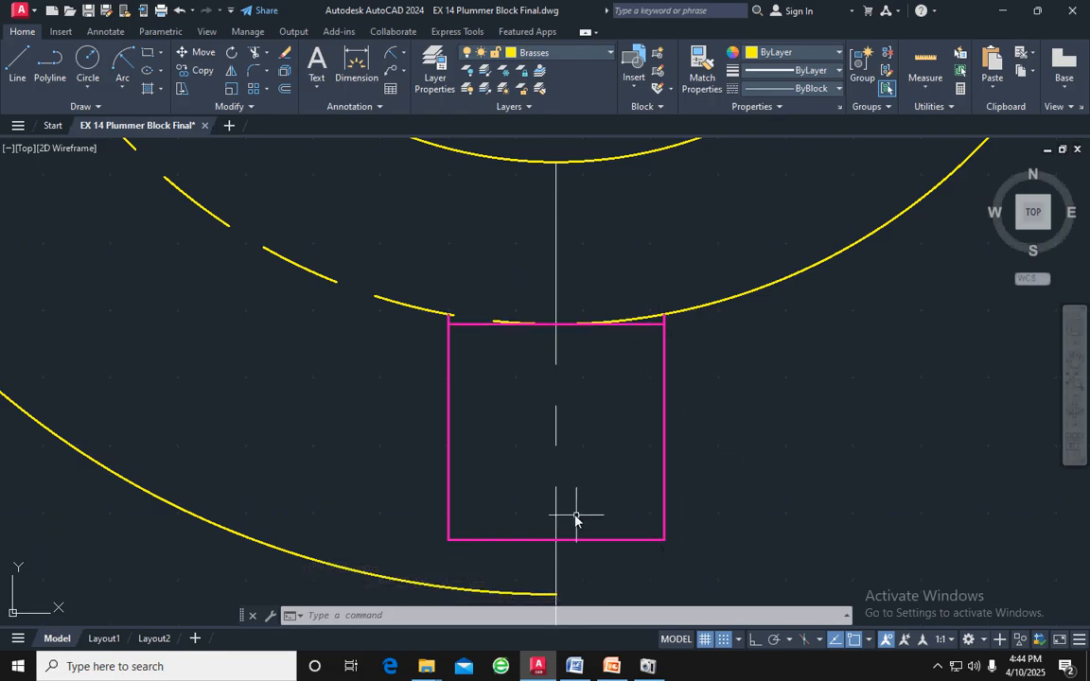
key(Escape)
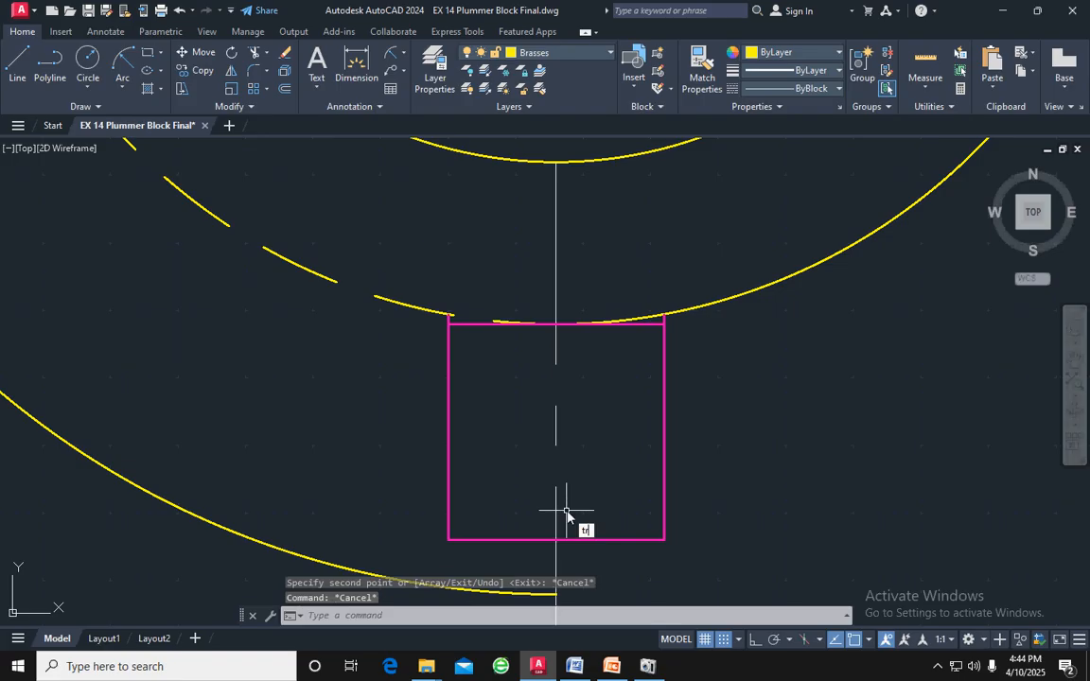
text(tr)
key(Return)
click(444, 327)
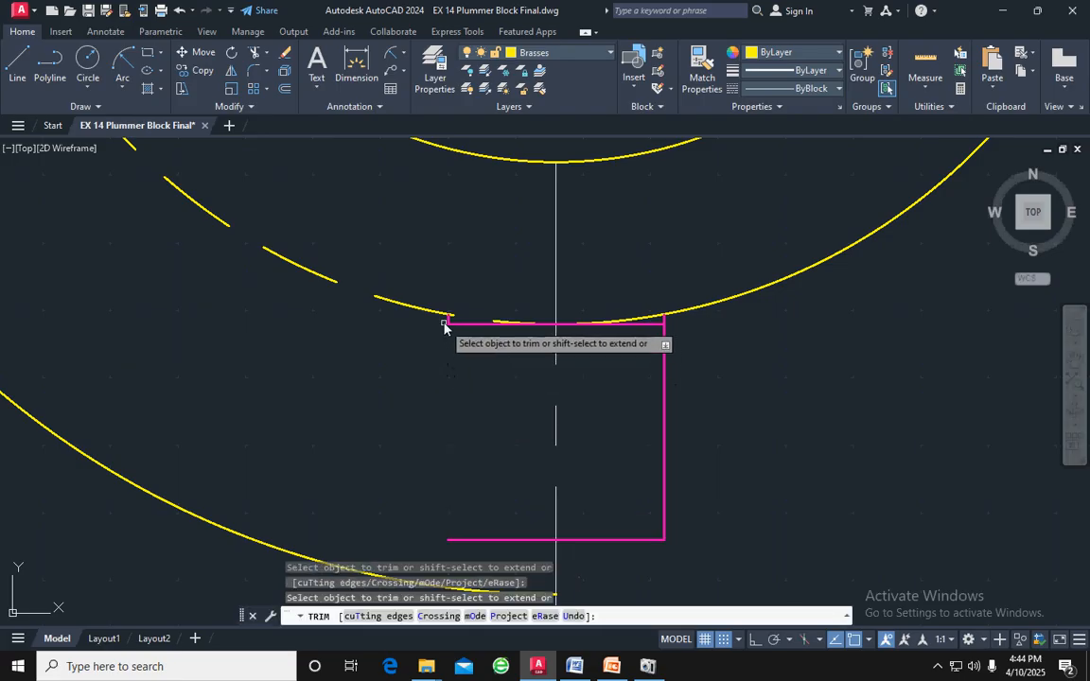
click(455, 539)
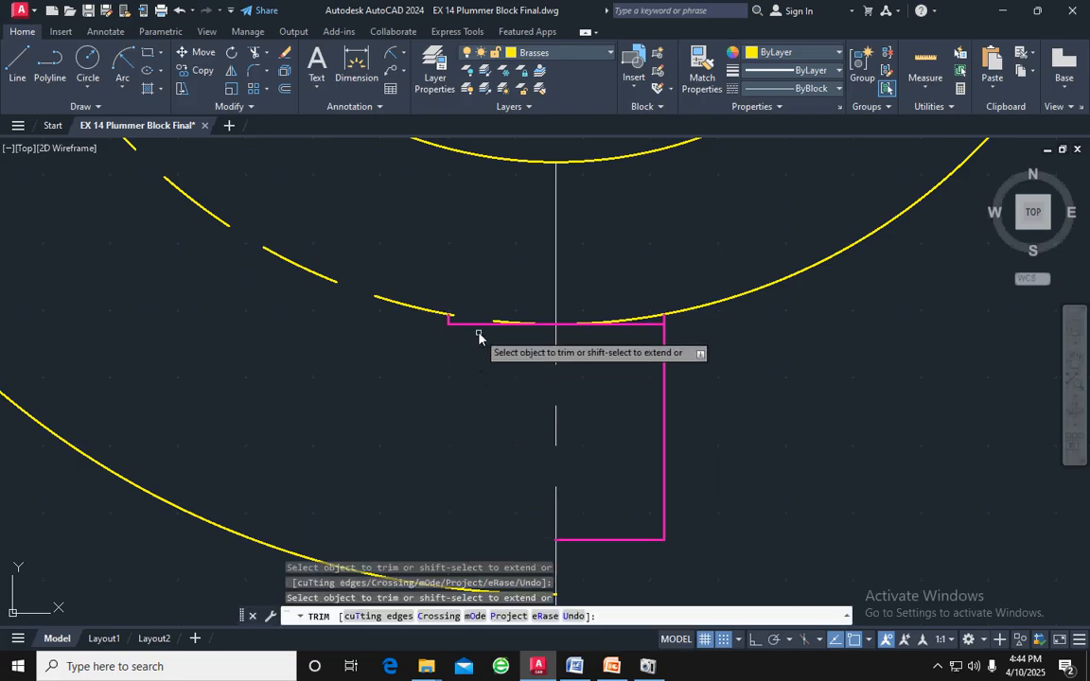
key(Escape)
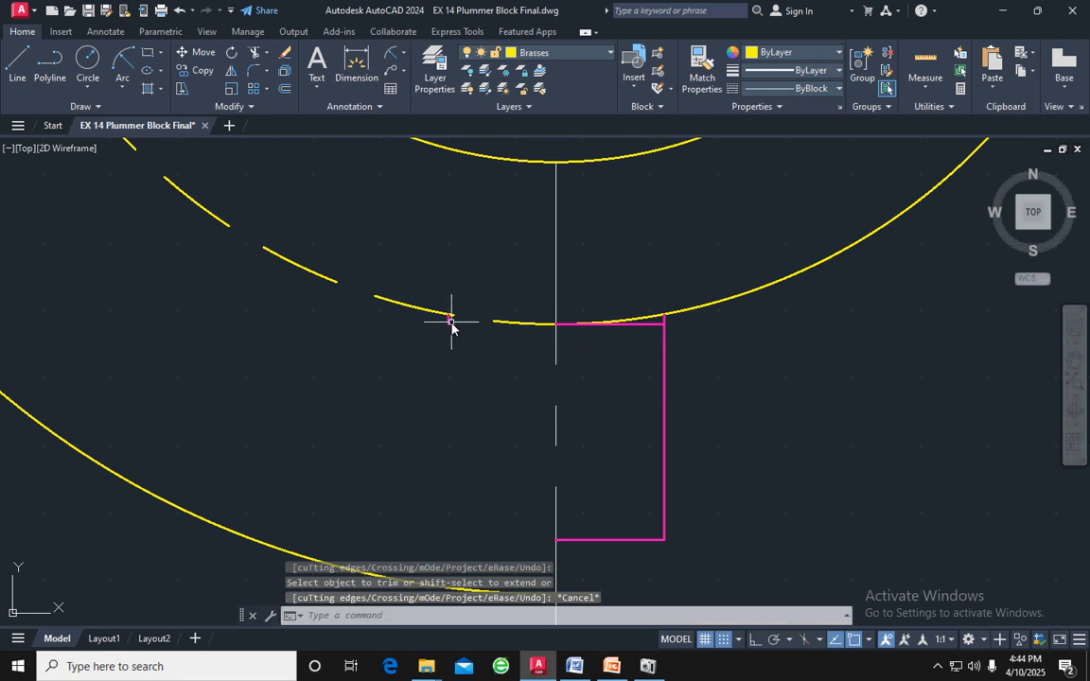
click(449, 319)
key(Delete)
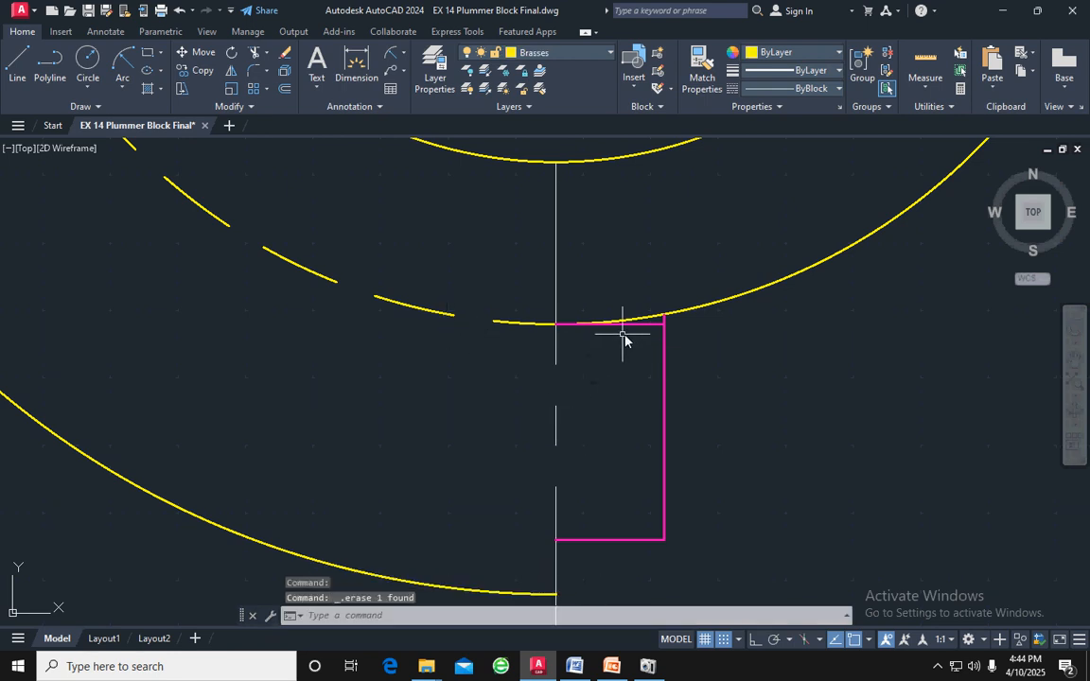
Match the properties of the brasses' right middle arc onto the three remaining lines of the half square
scroll(633, 328, up, 2)
scroll(634, 331, down, 2)
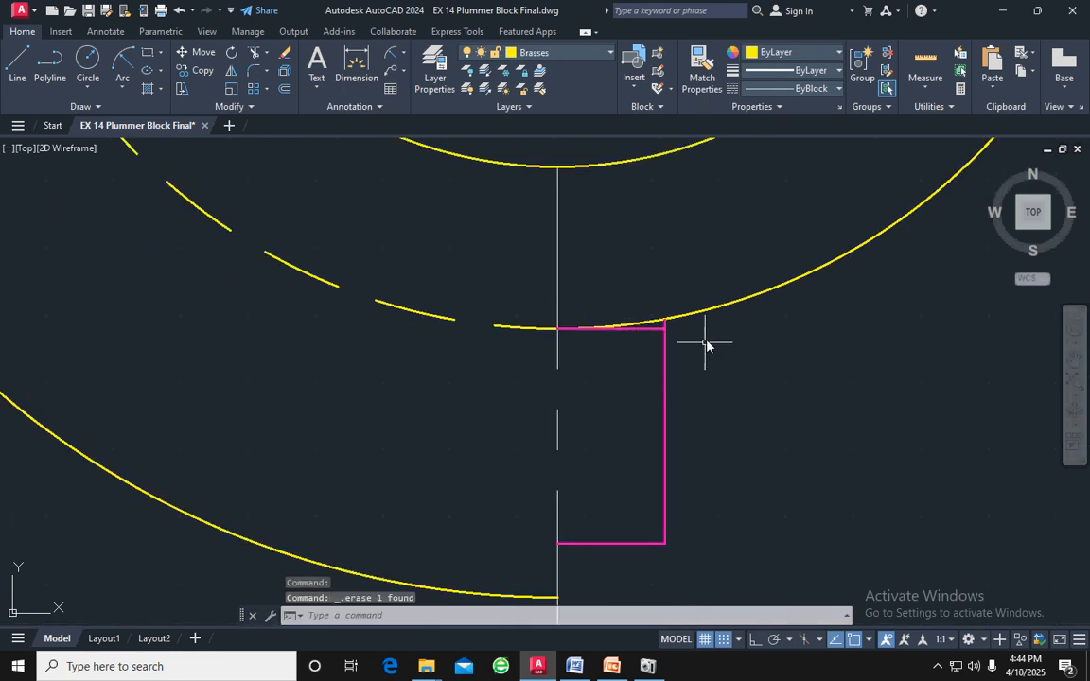
click(729, 305)
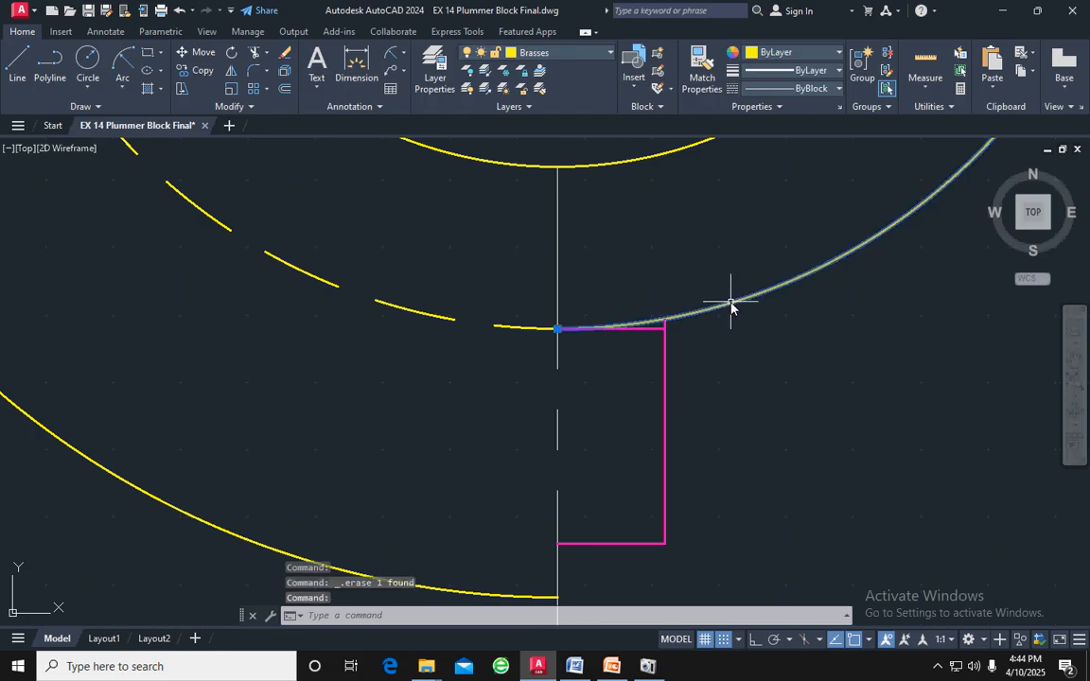
click(702, 83)
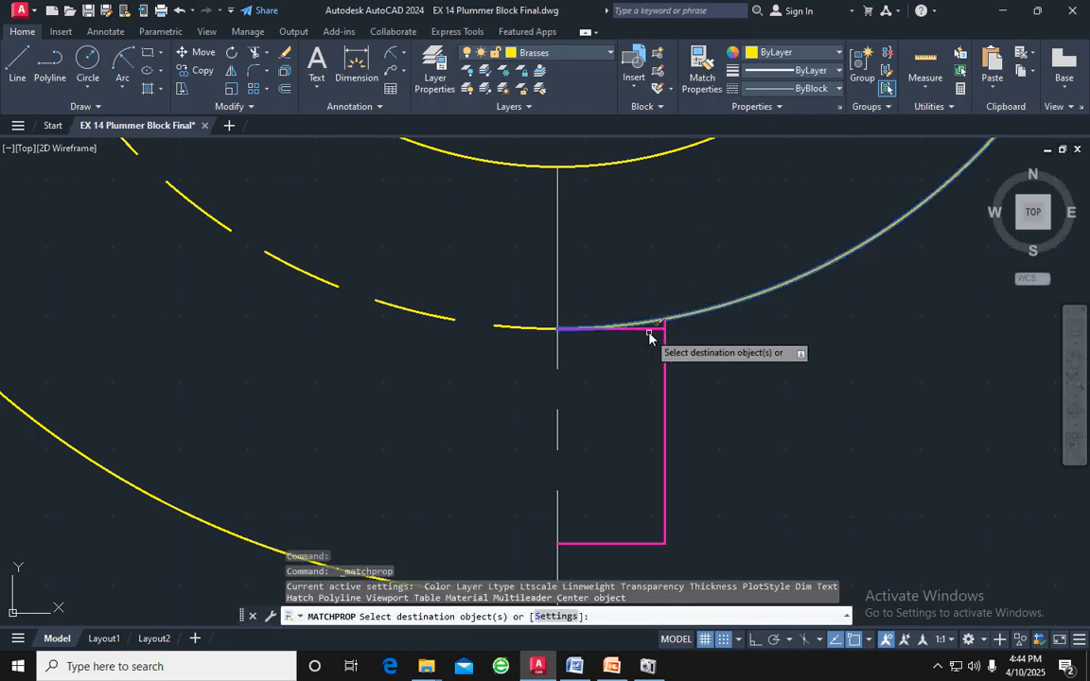
click(660, 332)
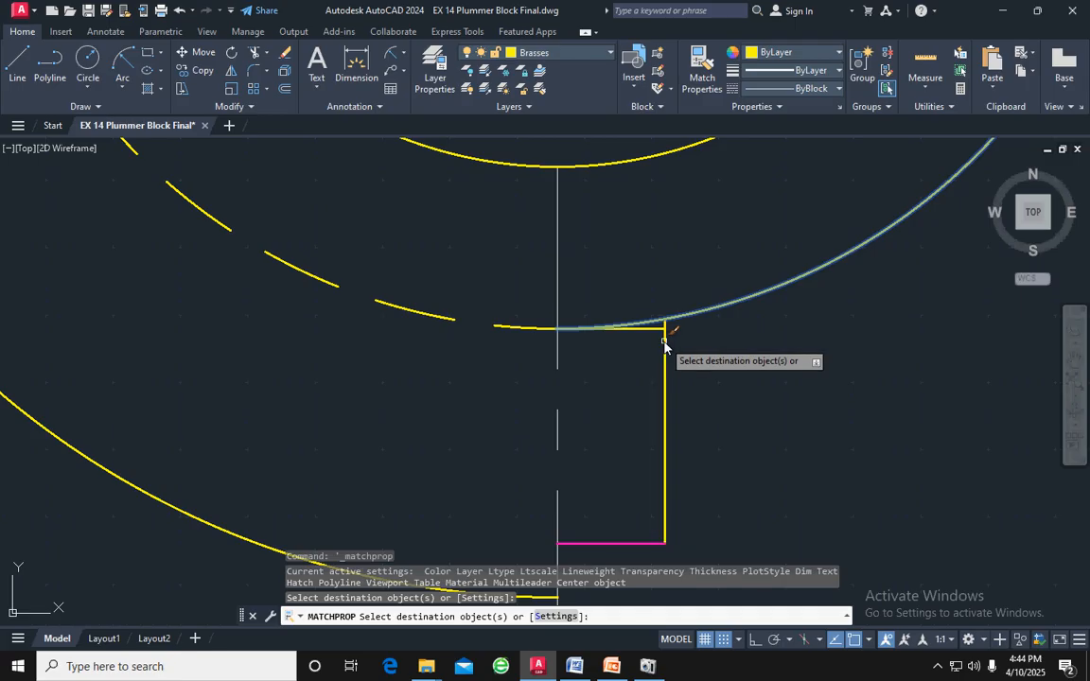
click(631, 543)
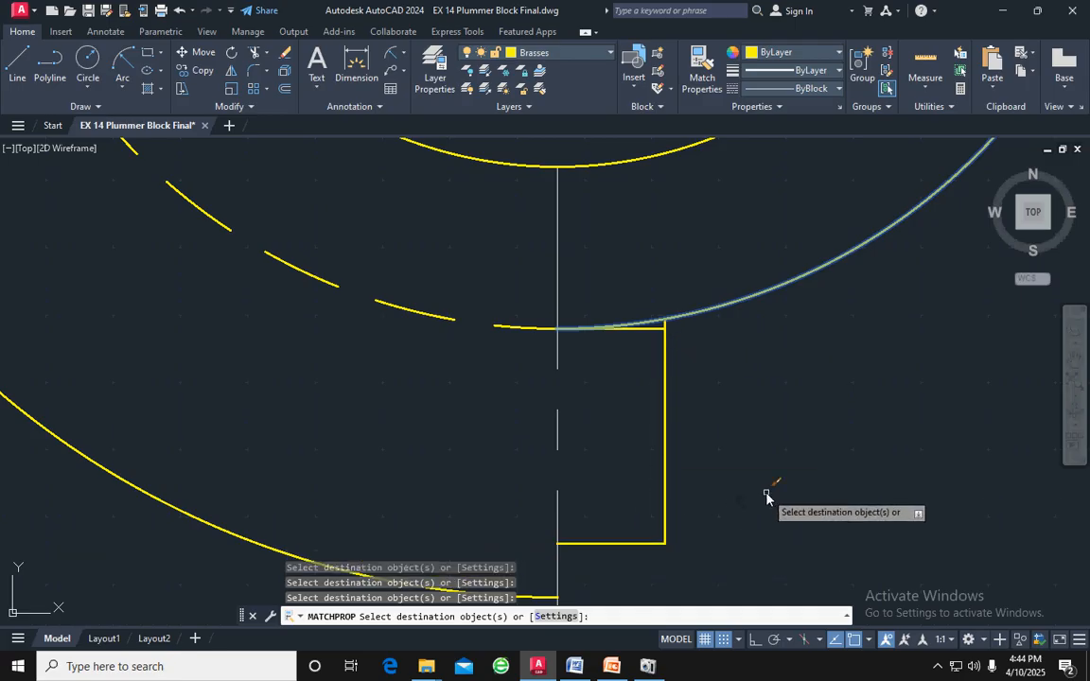
scroll(768, 494, down, 3)
scroll(764, 494, up, 4)
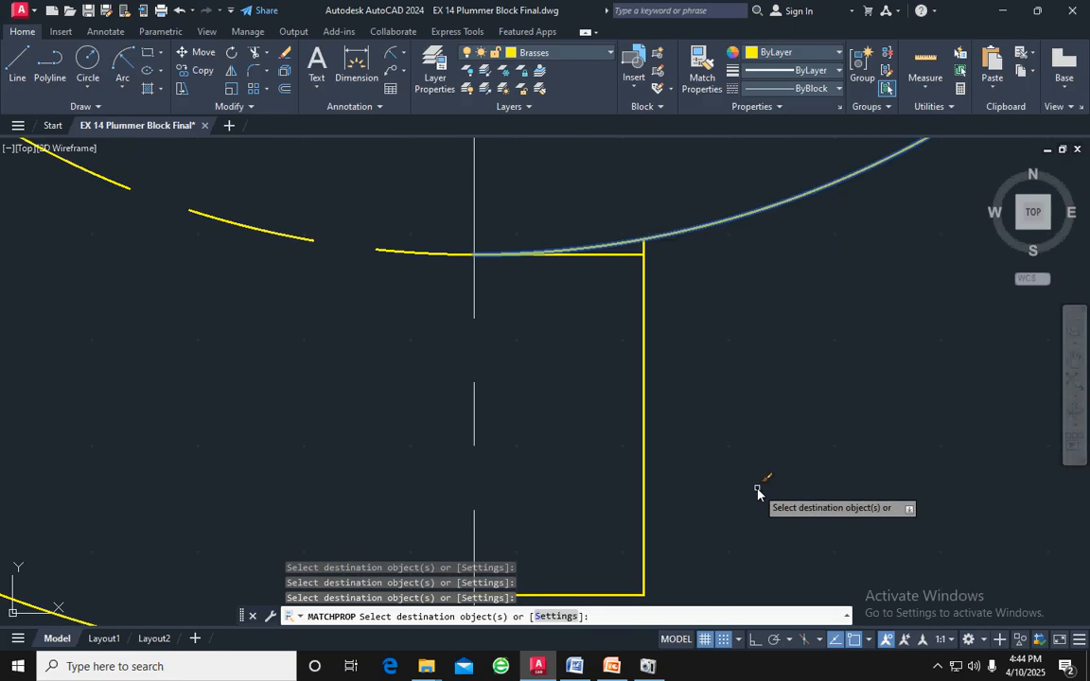
key(Escape)
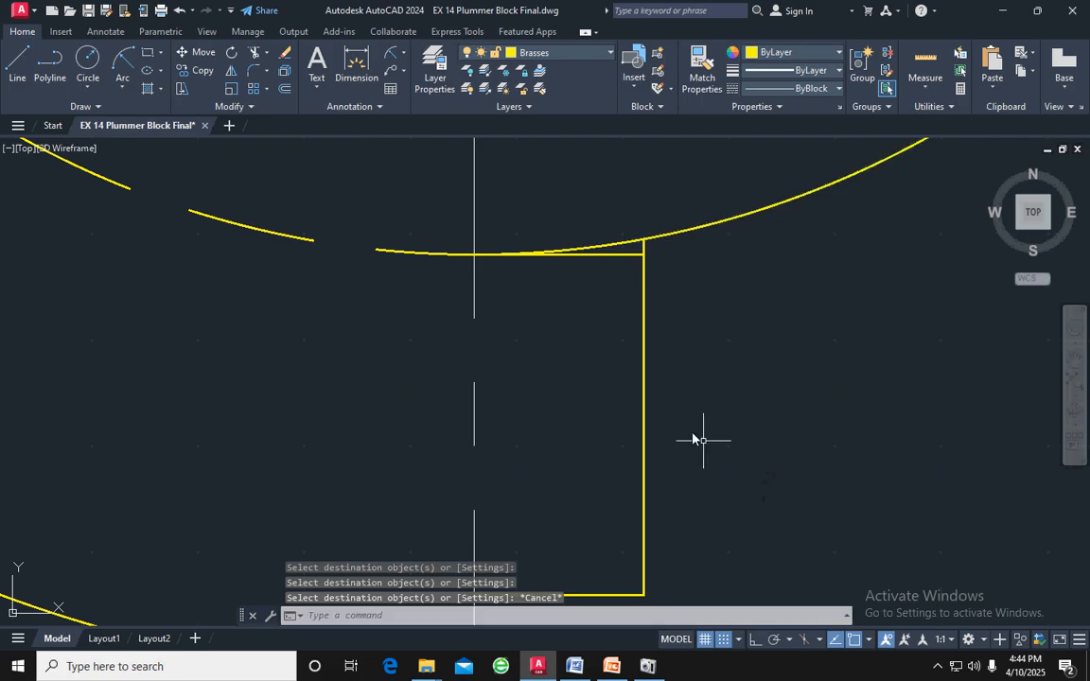
Erase the half square's horizontal top line beneath the brasses' middle arc
click(624, 255)
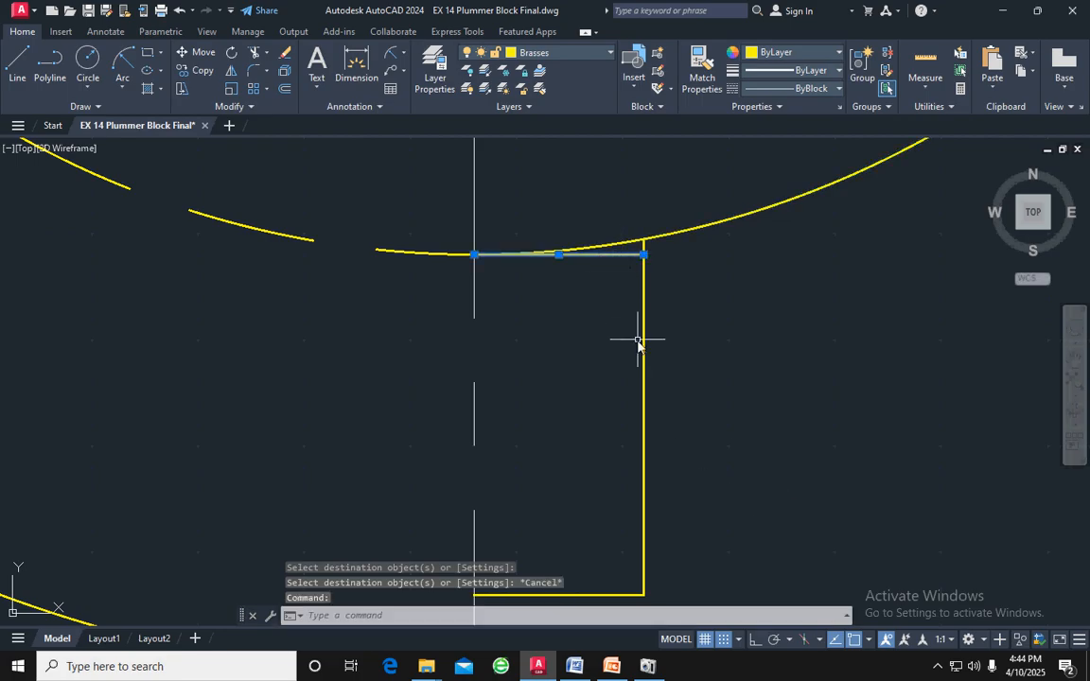
key(Delete)
scroll(657, 383, down, 2)
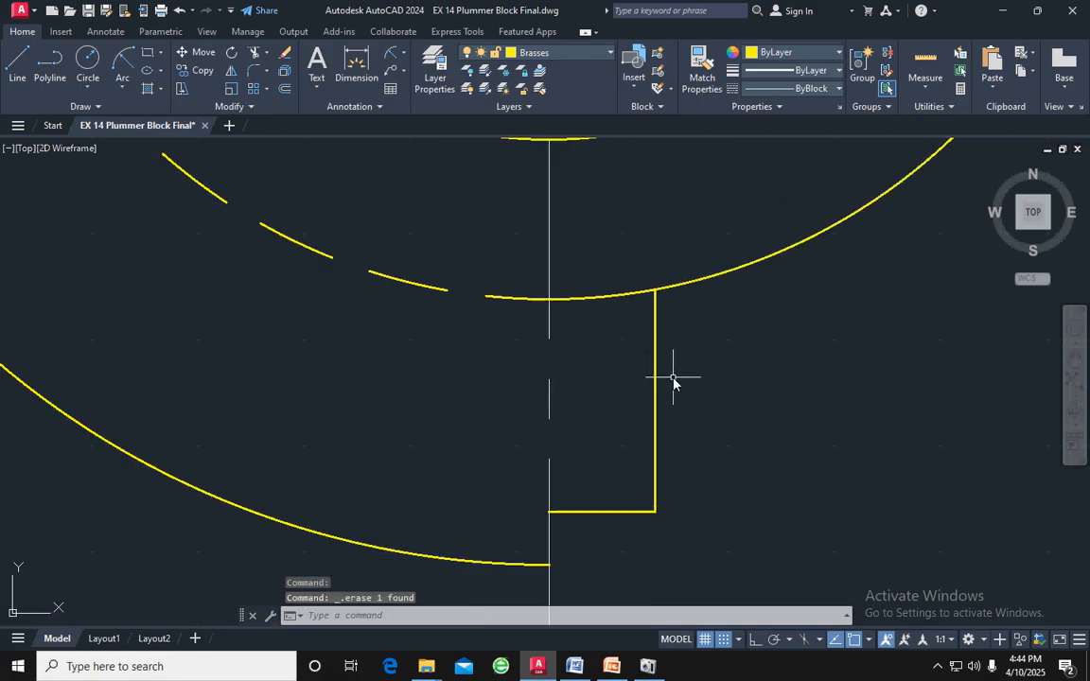
scroll(682, 401, down, 4)
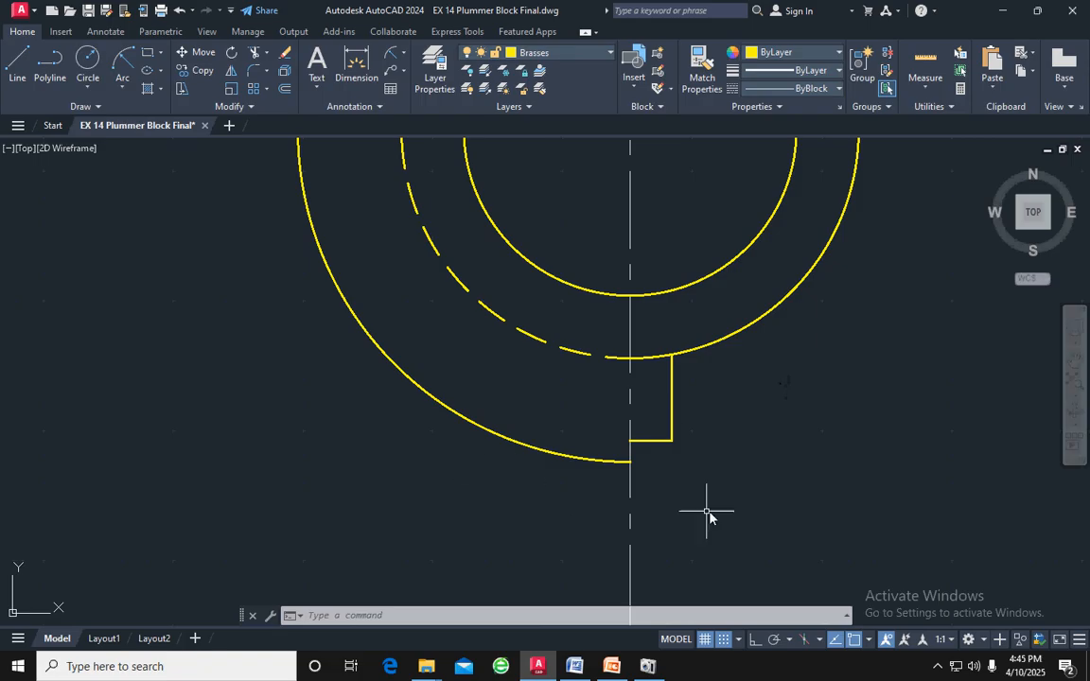
Hatch the half square and the lower right quarter of the ring between the brasses' inner and middle circles, at angle 90 and scale 25
scroll(709, 511, down, 6)
middle_drag(713, 508, 533, 457)
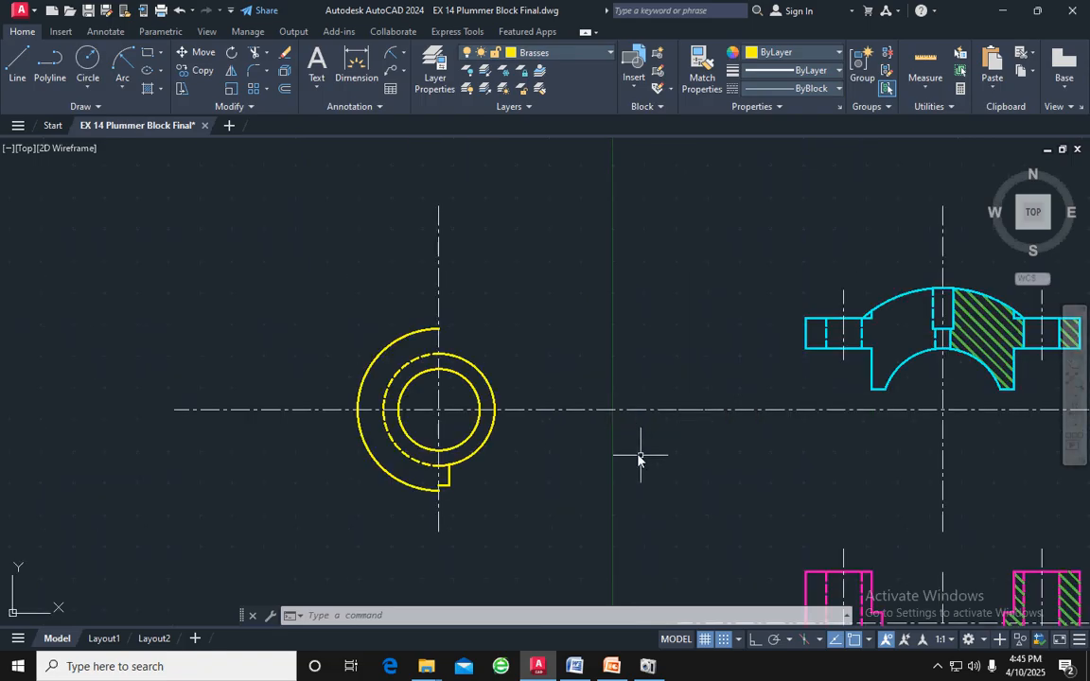
middle_drag(633, 428, 538, 379)
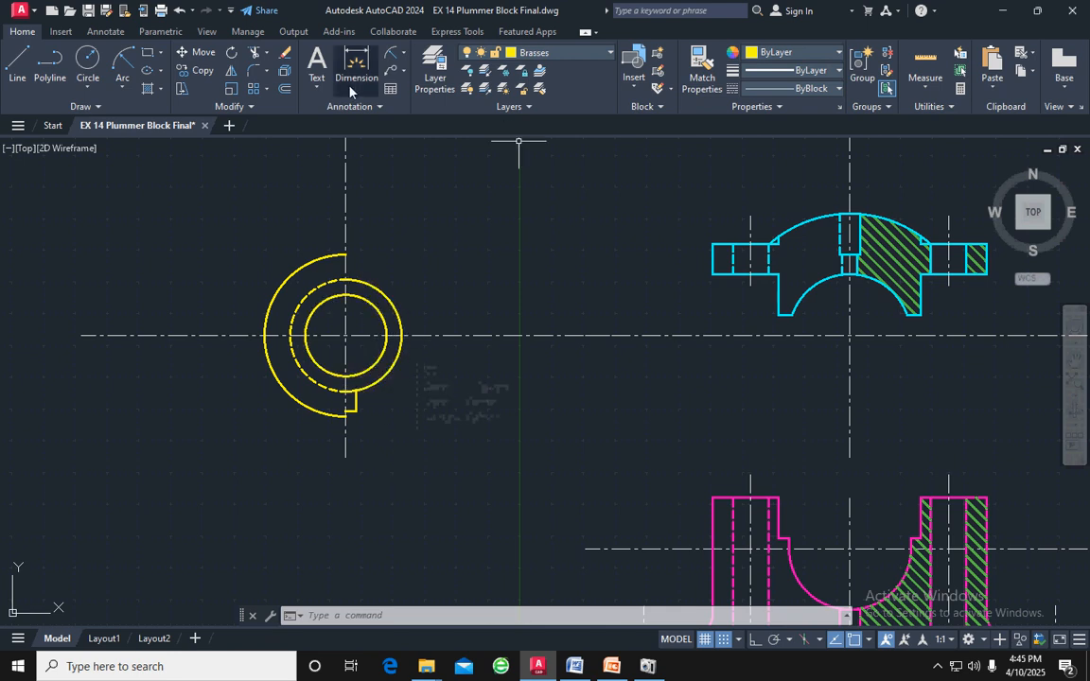
click(149, 90)
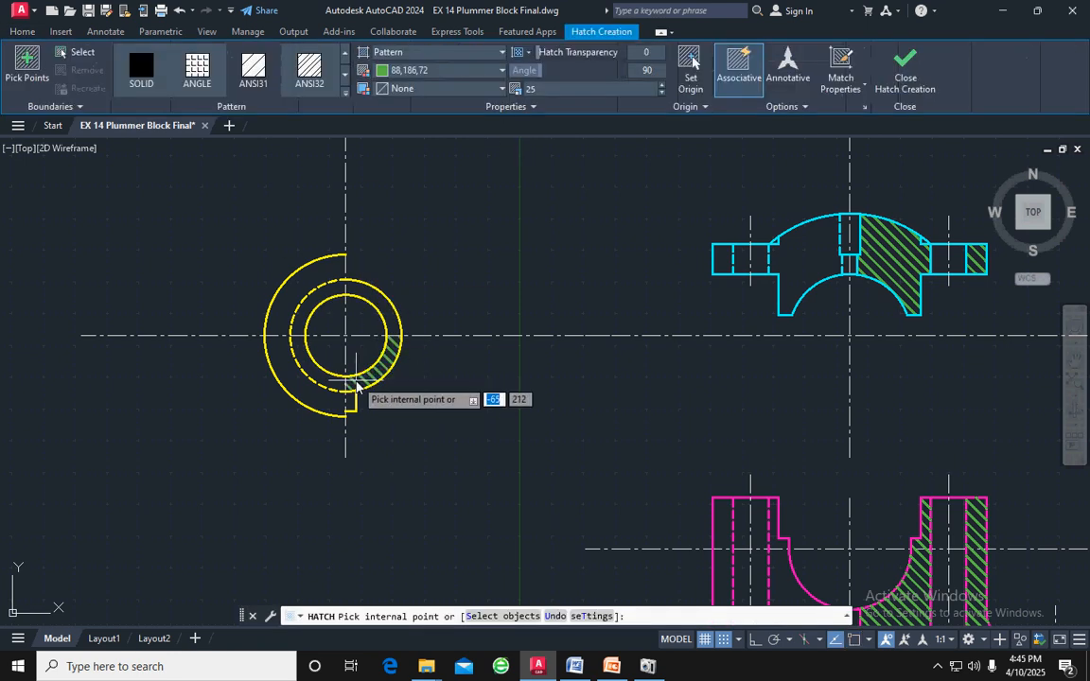
click(399, 368)
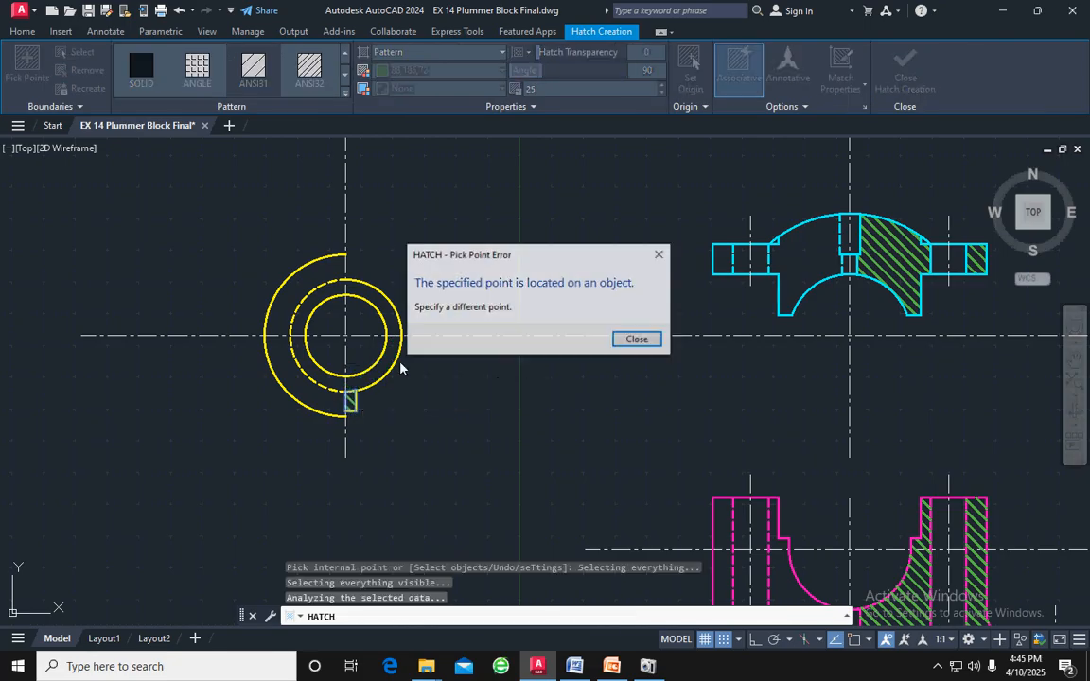
click(625, 341)
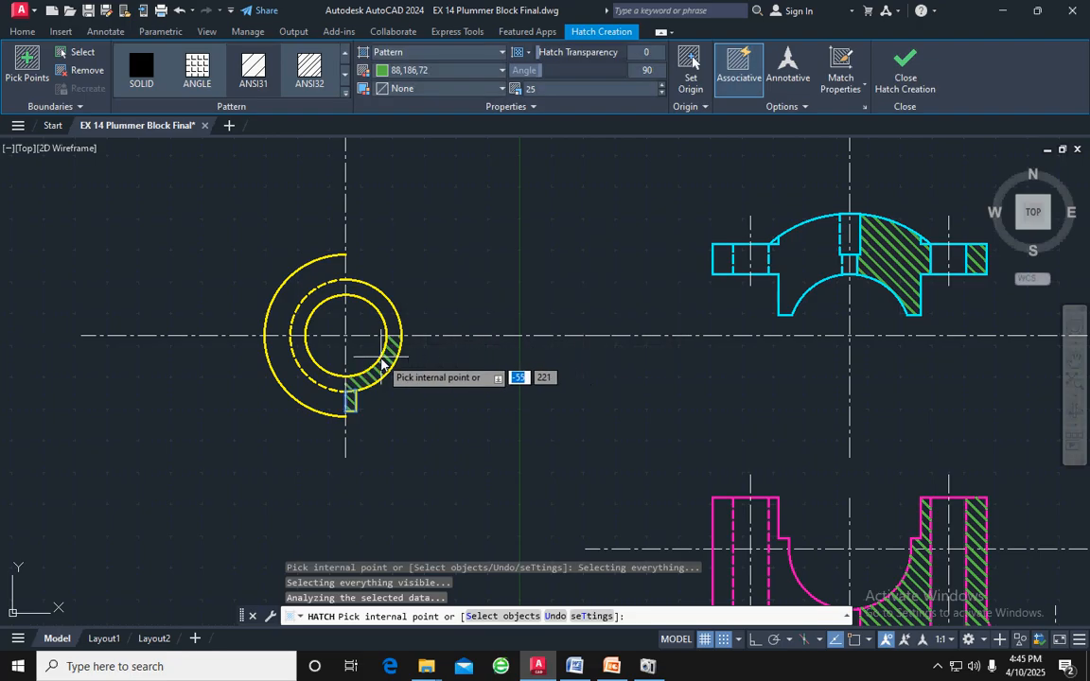
click(377, 363)
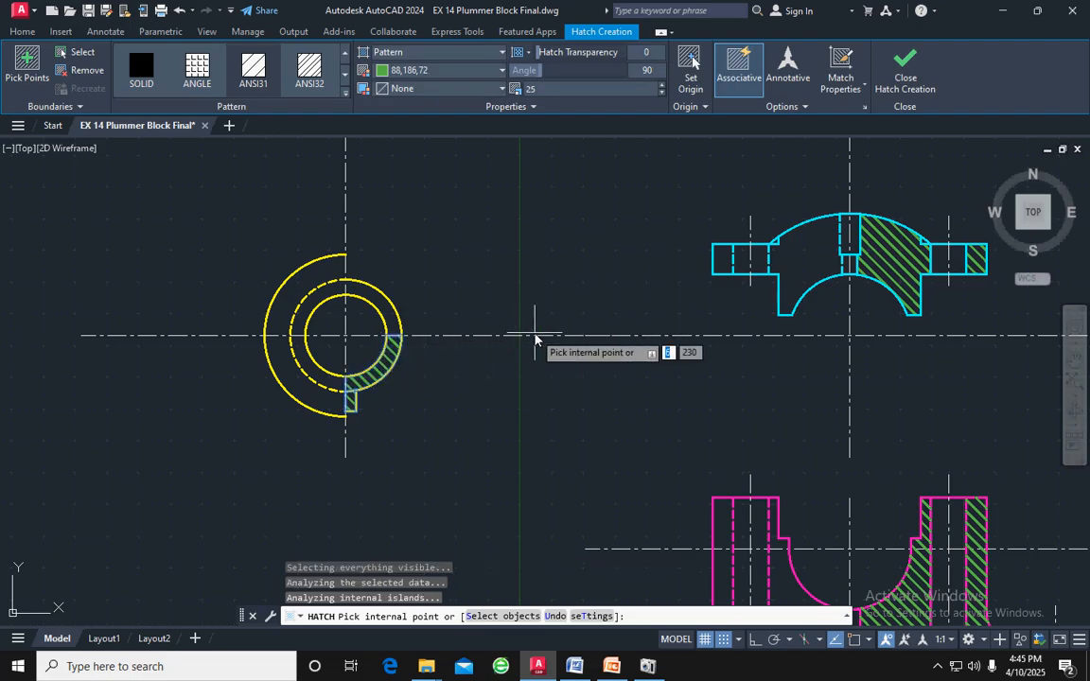
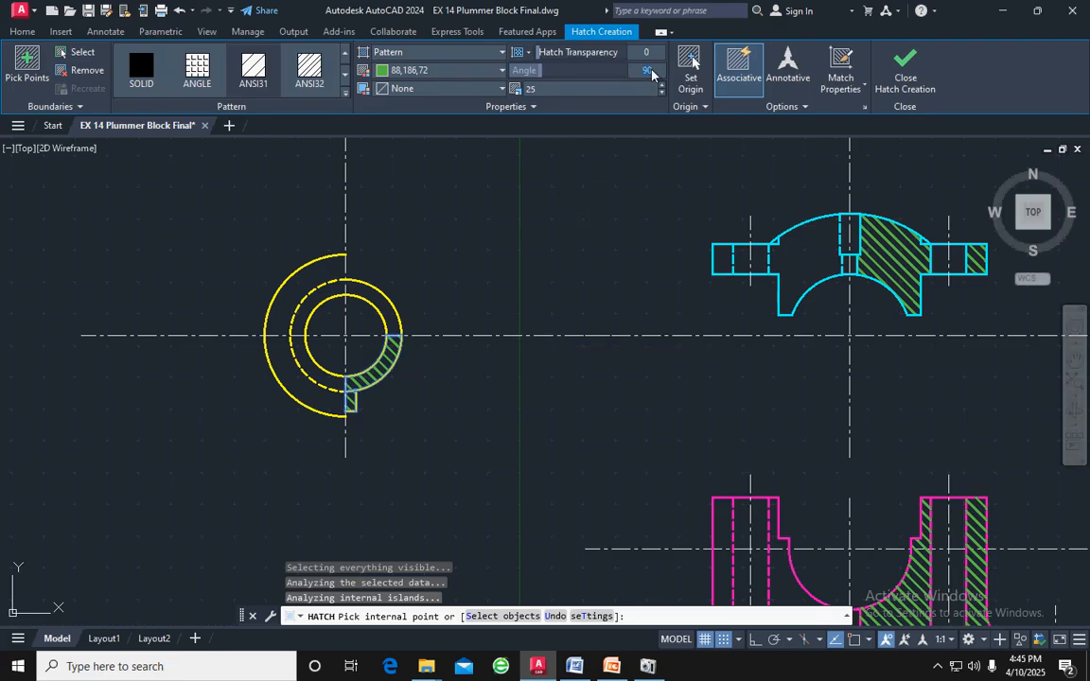
Set the hatch angle of the half square and the ring's lower right quarter to 0 and finish the hatch
key(Return)
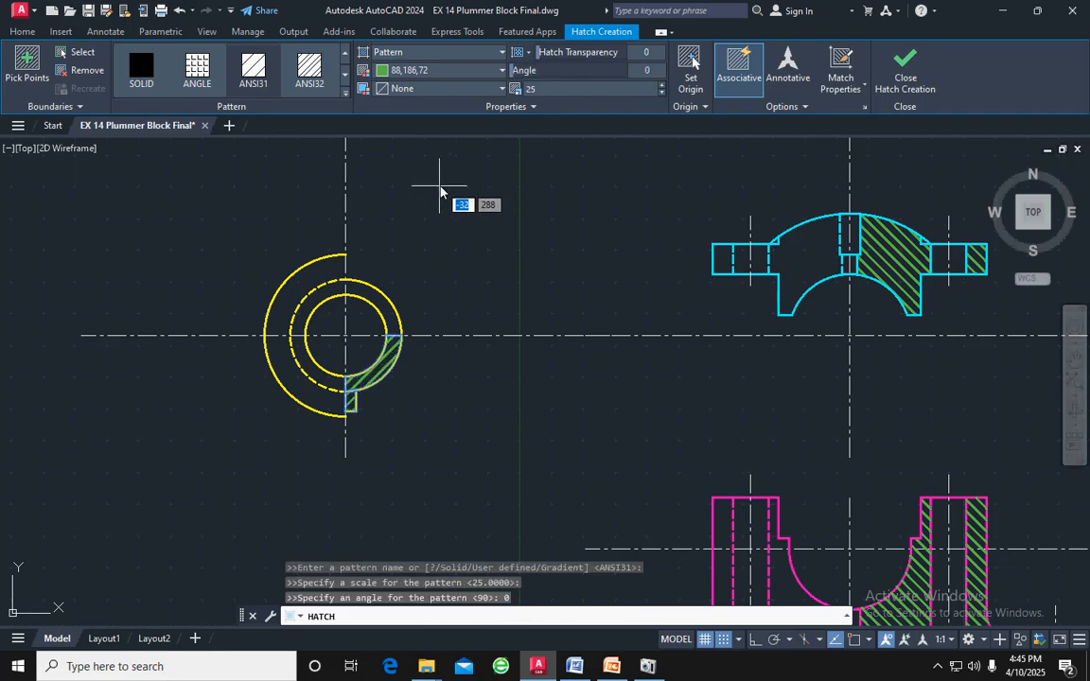
click(905, 63)
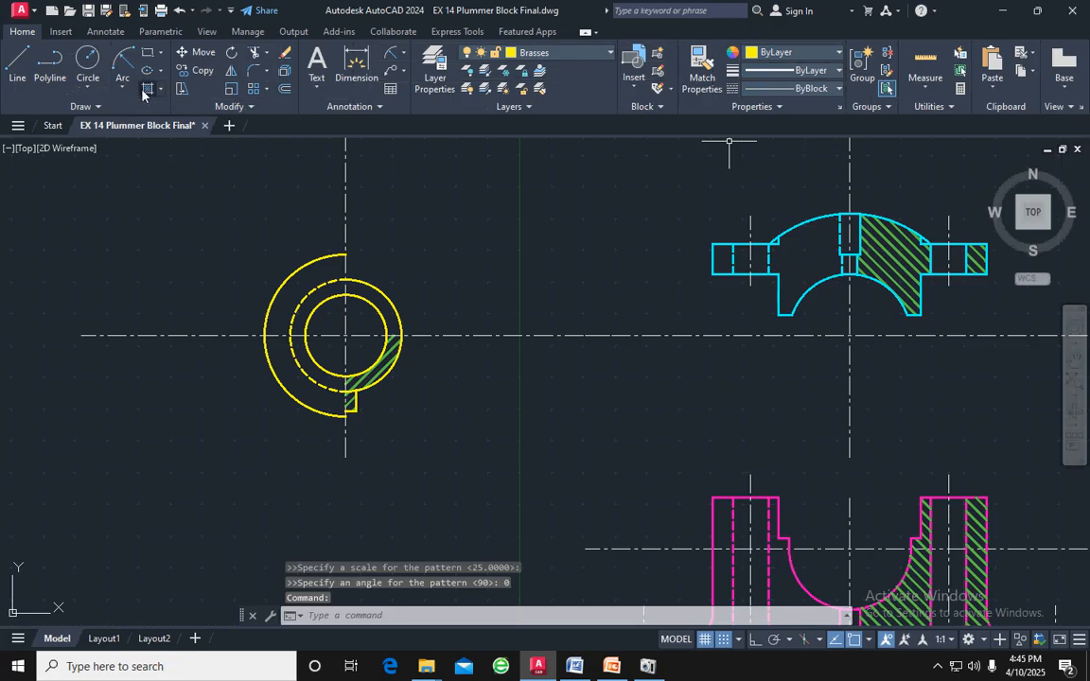
Hatch the upper right quarter of the ring between the brasses' inner and middle circles, with the angle set to 90
click(148, 89)
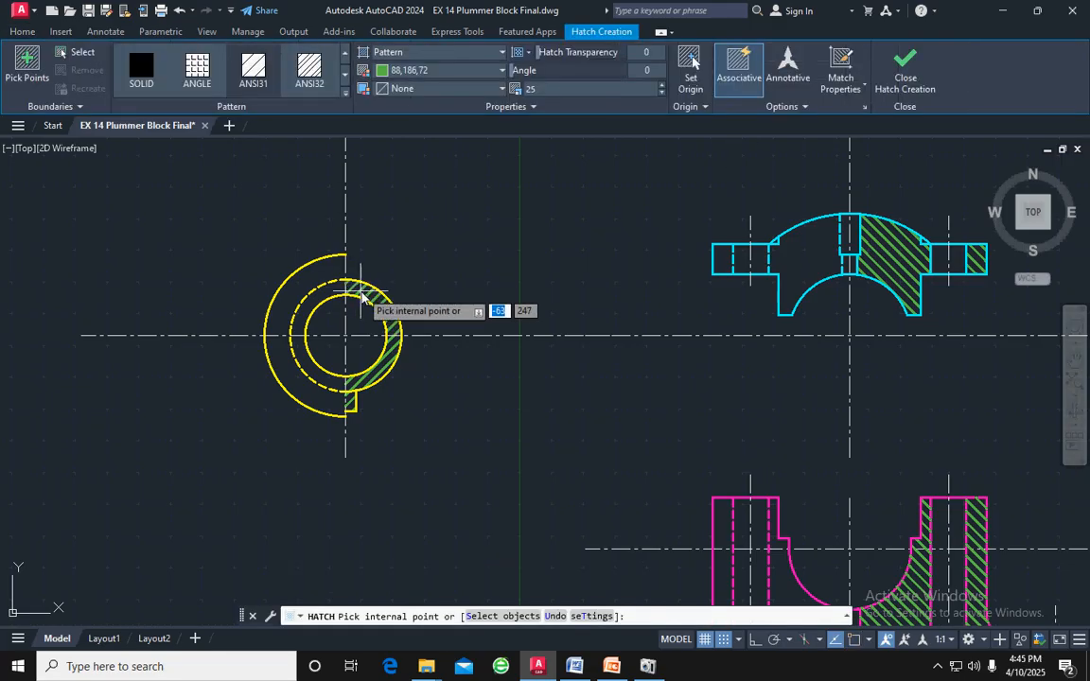
click(361, 296)
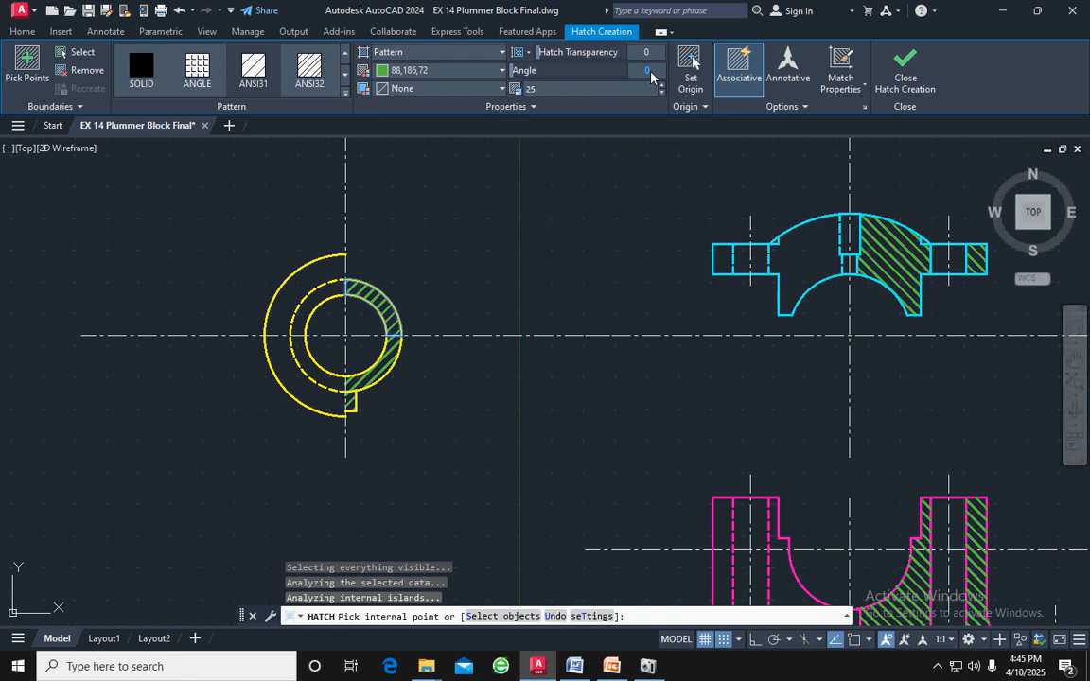
key(Return)
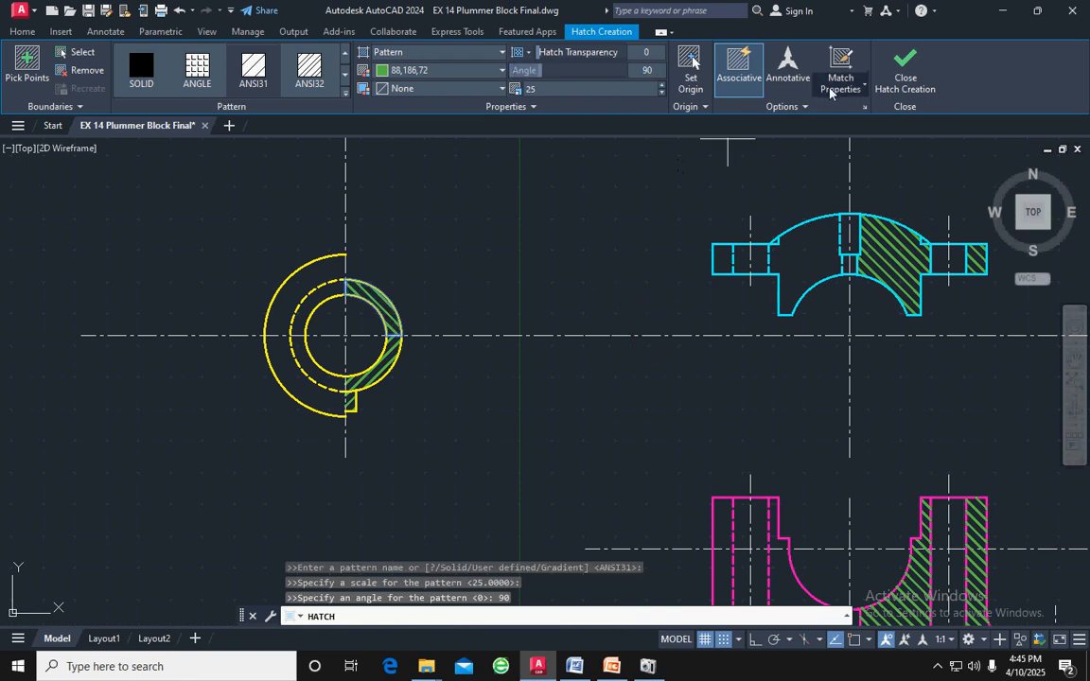
click(899, 71)
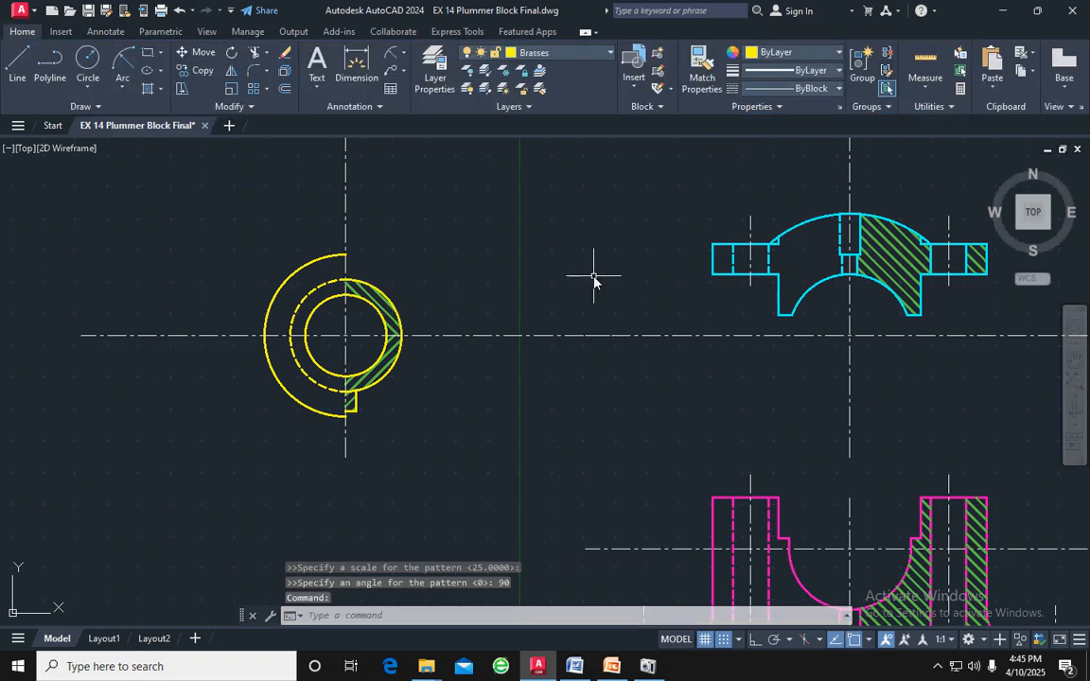
Change the angle of the cap's existing section hatch to 0 and finish editing it
middle_drag(594, 277, 562, 231)
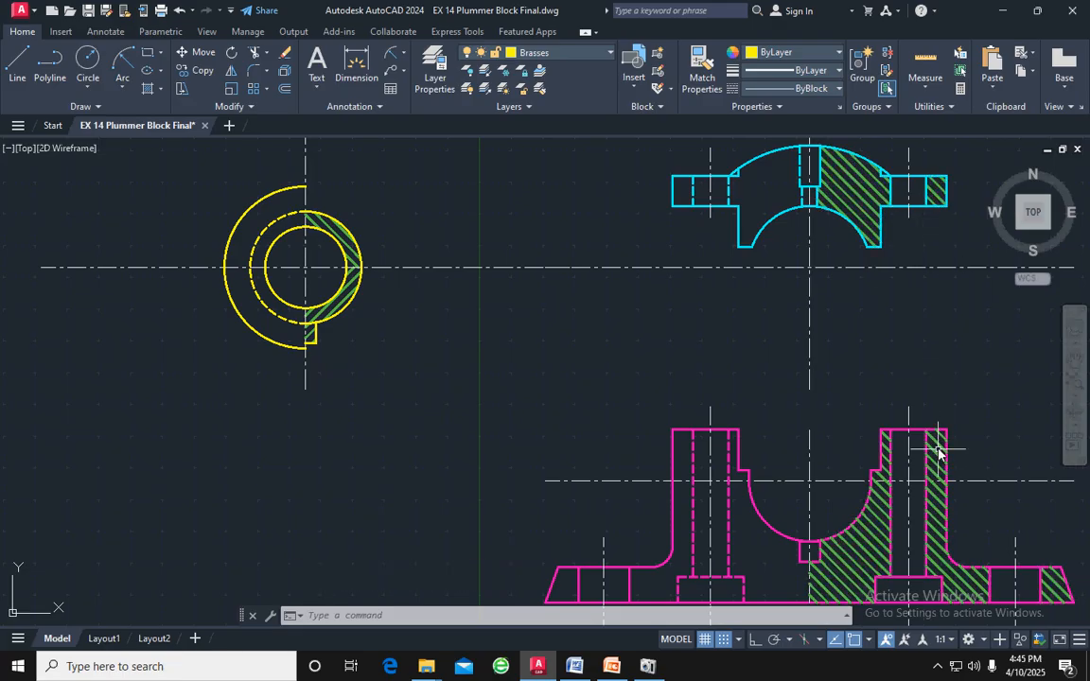
click(867, 189)
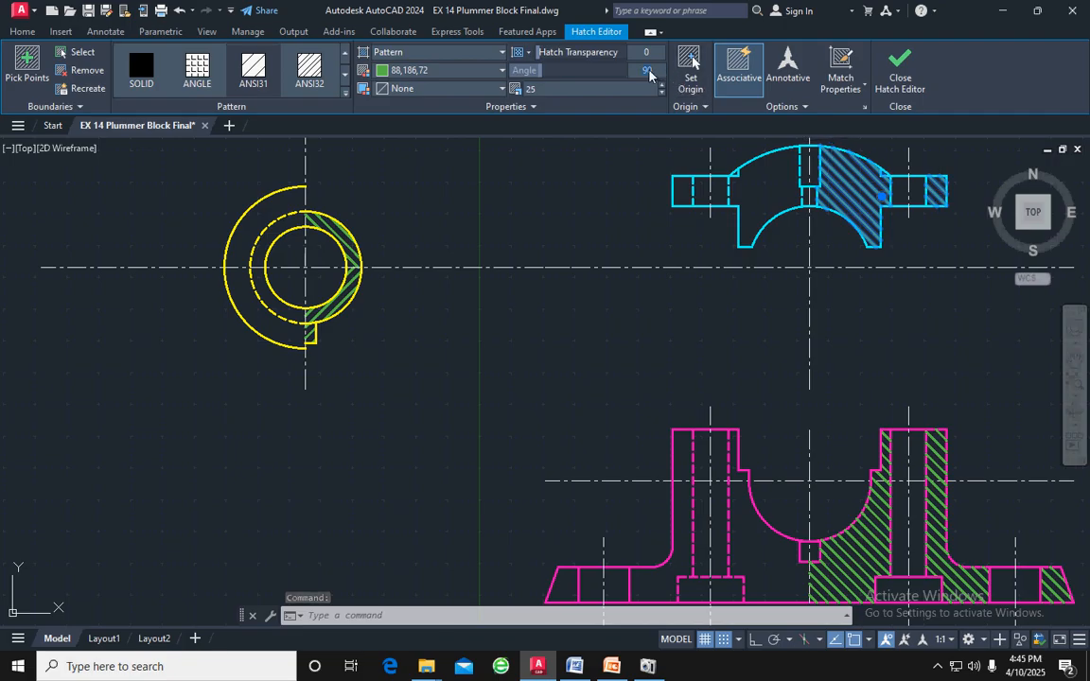
key(Return)
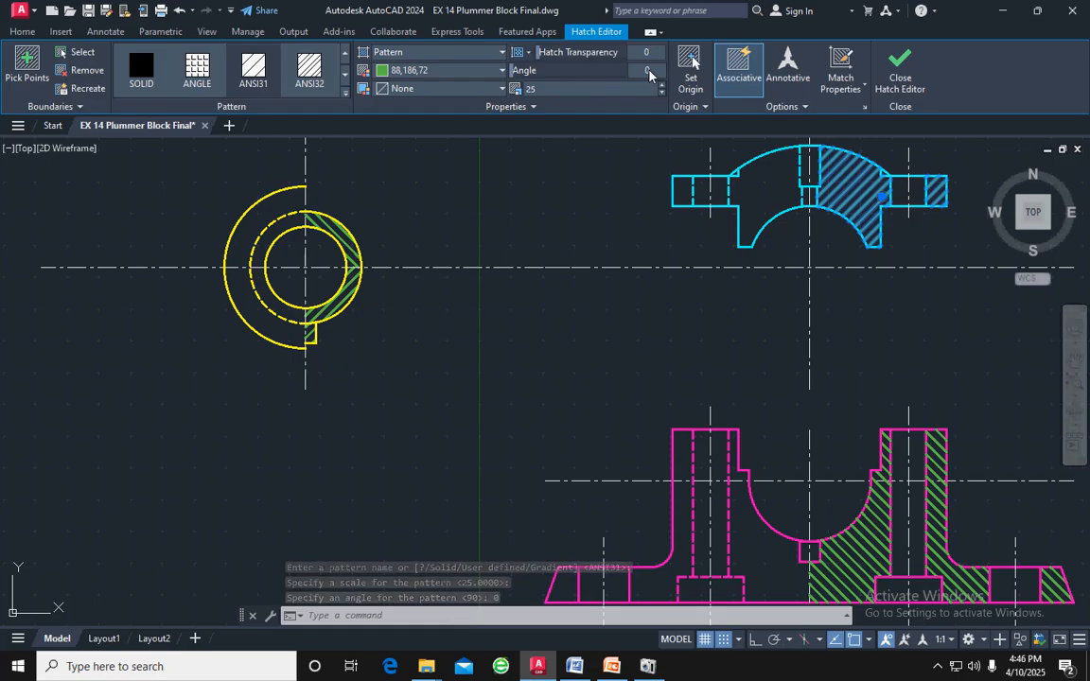
click(900, 71)
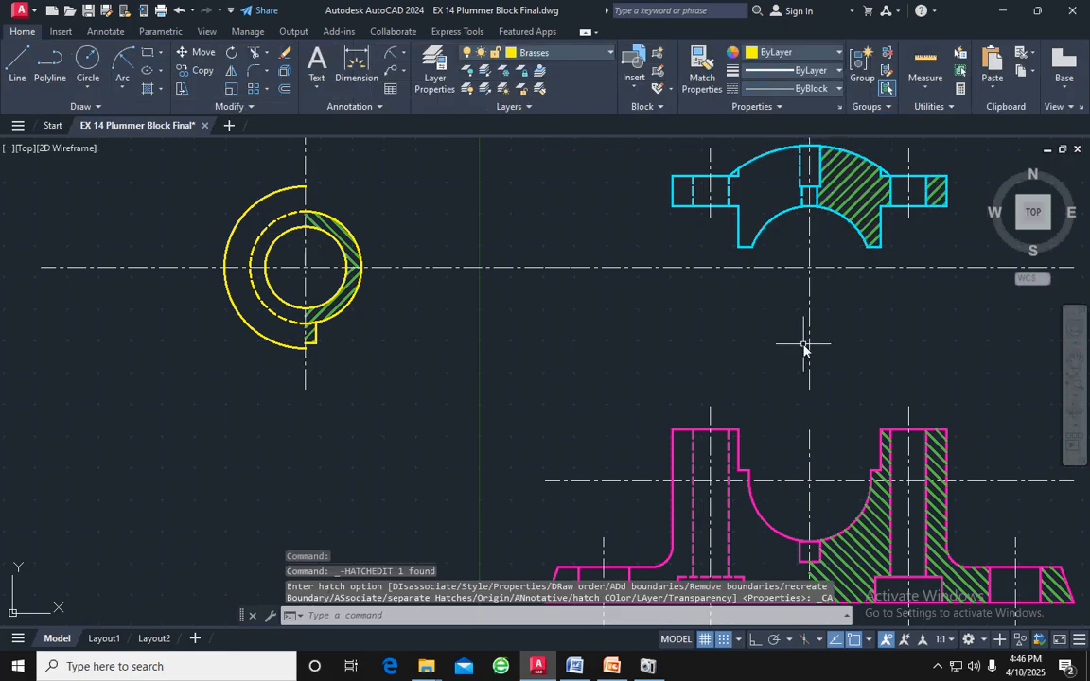
Check the bolt dimensions in the reference drawing and make Bolt nut the current layer
scroll(603, 365, down, 2)
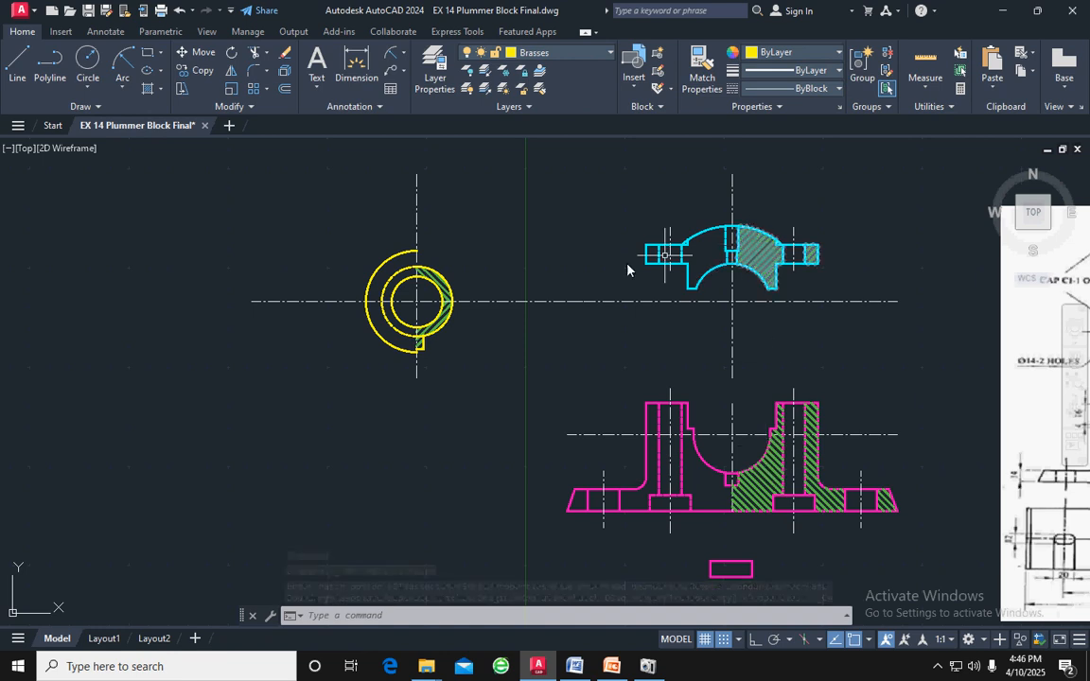
middle_drag(486, 376, 316, 396)
scroll(316, 396, down, 2)
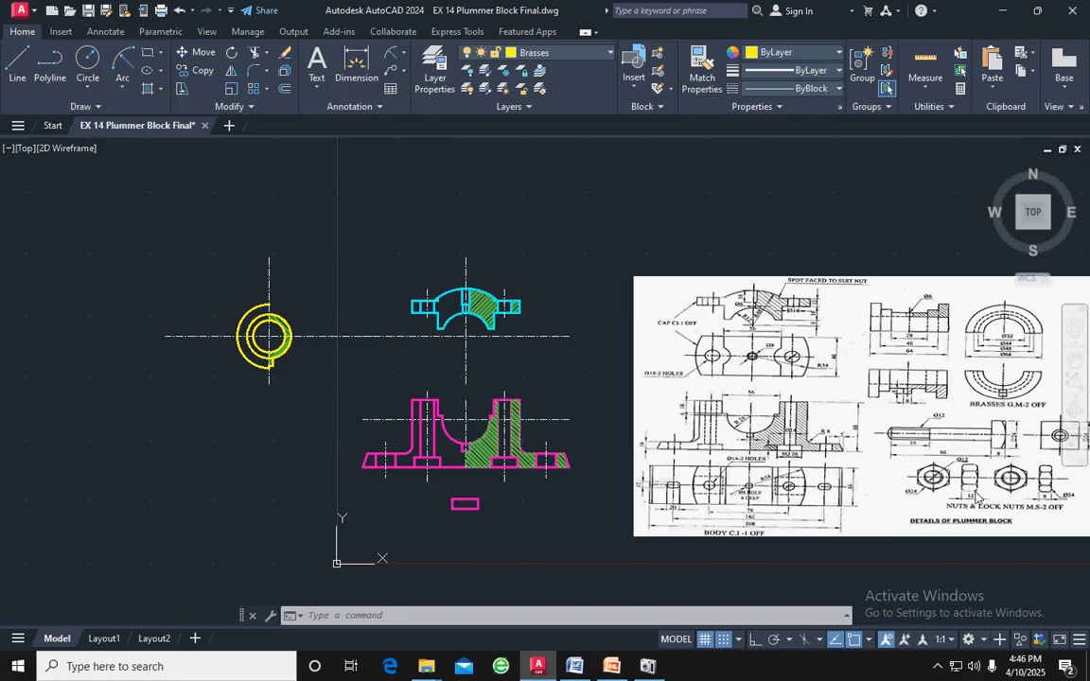
scroll(1010, 465, up, 2)
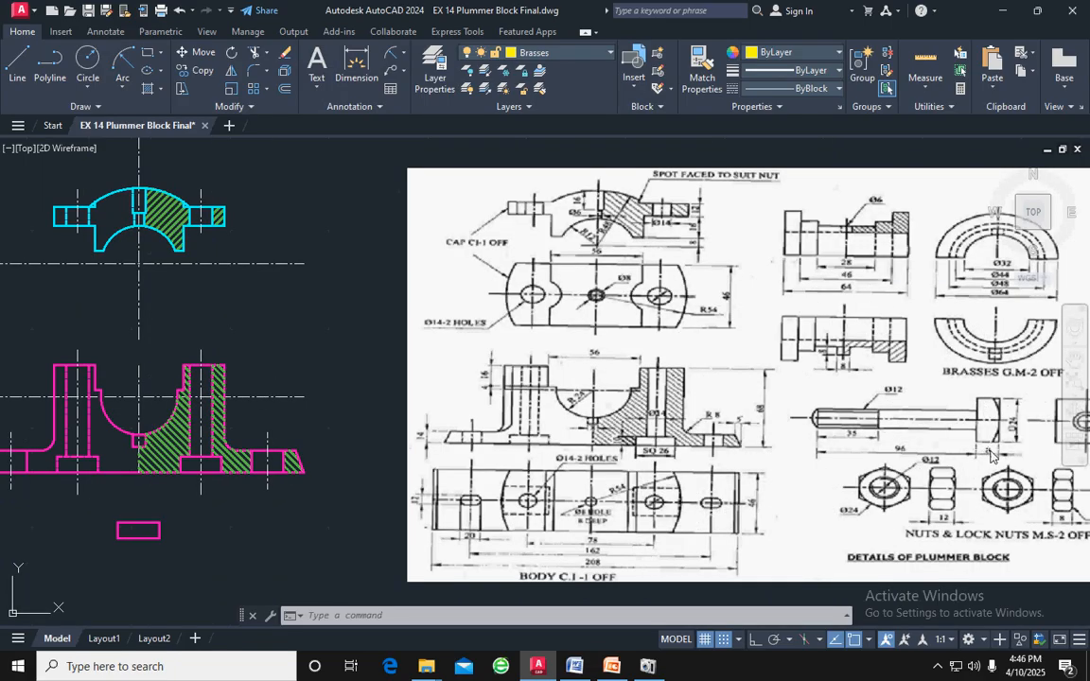
middle_drag(309, 382, 562, 367)
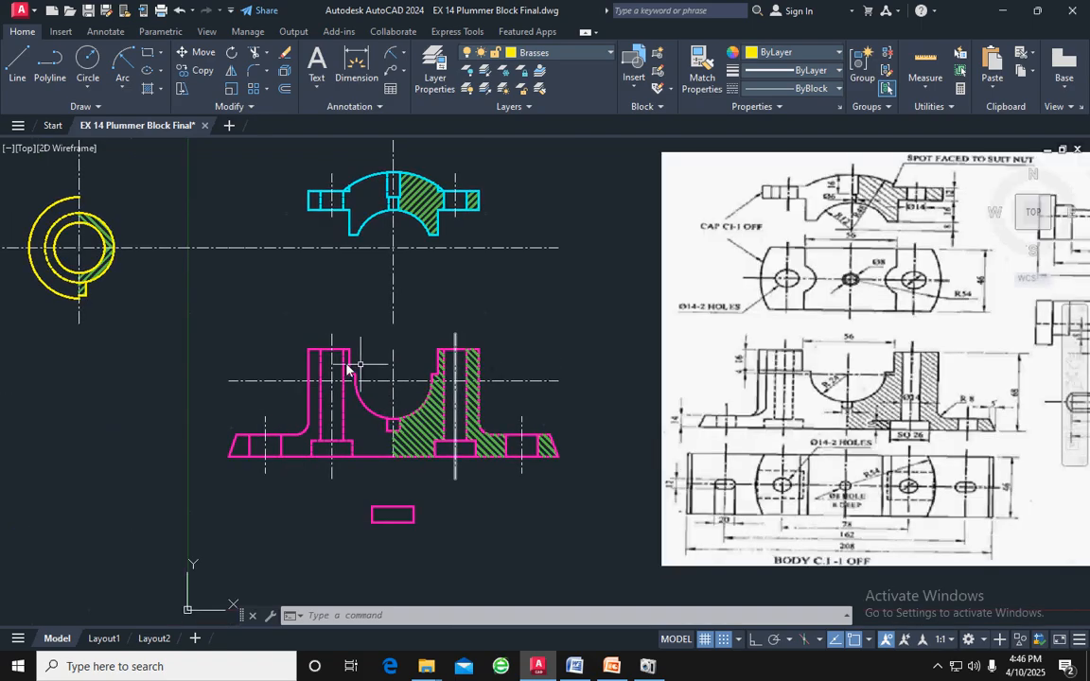
middle_drag(198, 359, 442, 344)
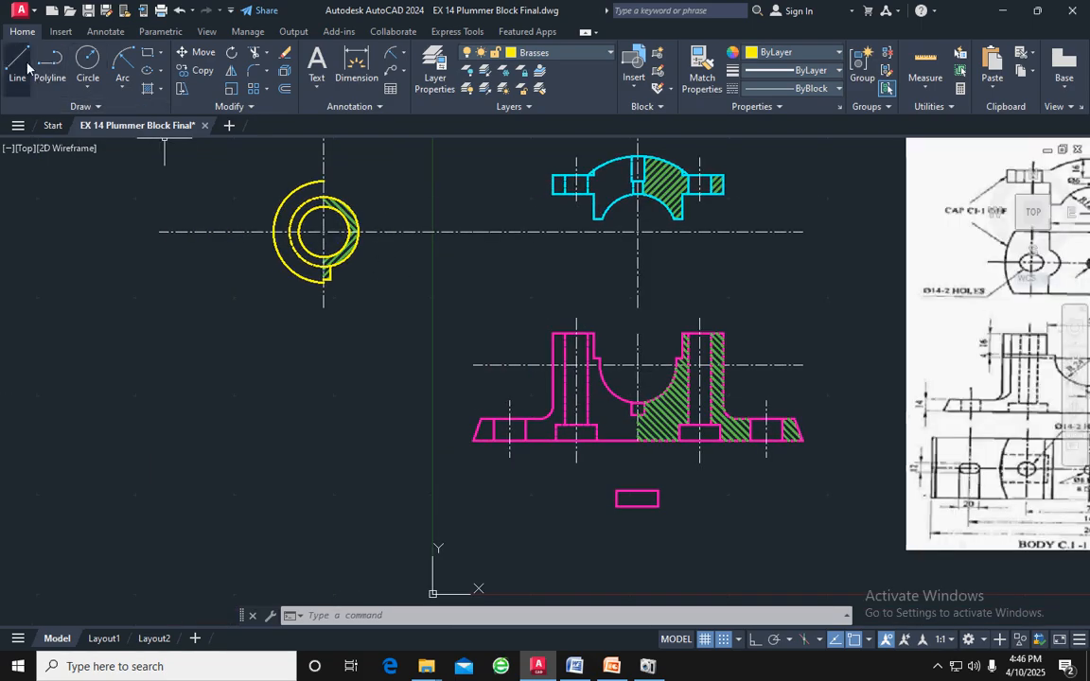
click(599, 57)
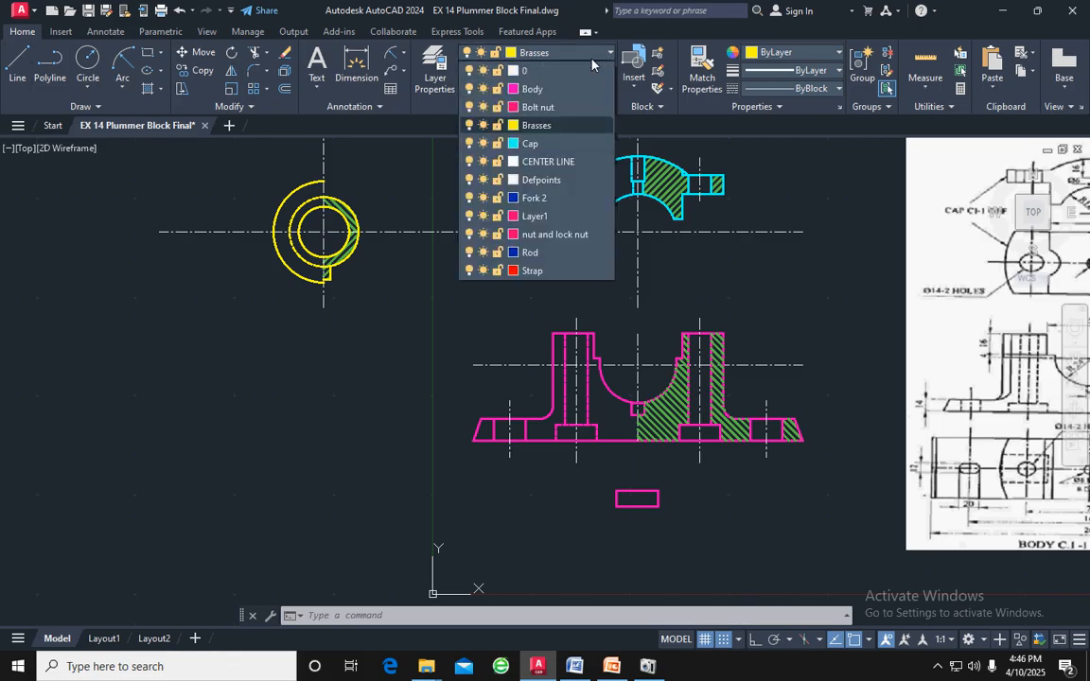
click(544, 109)
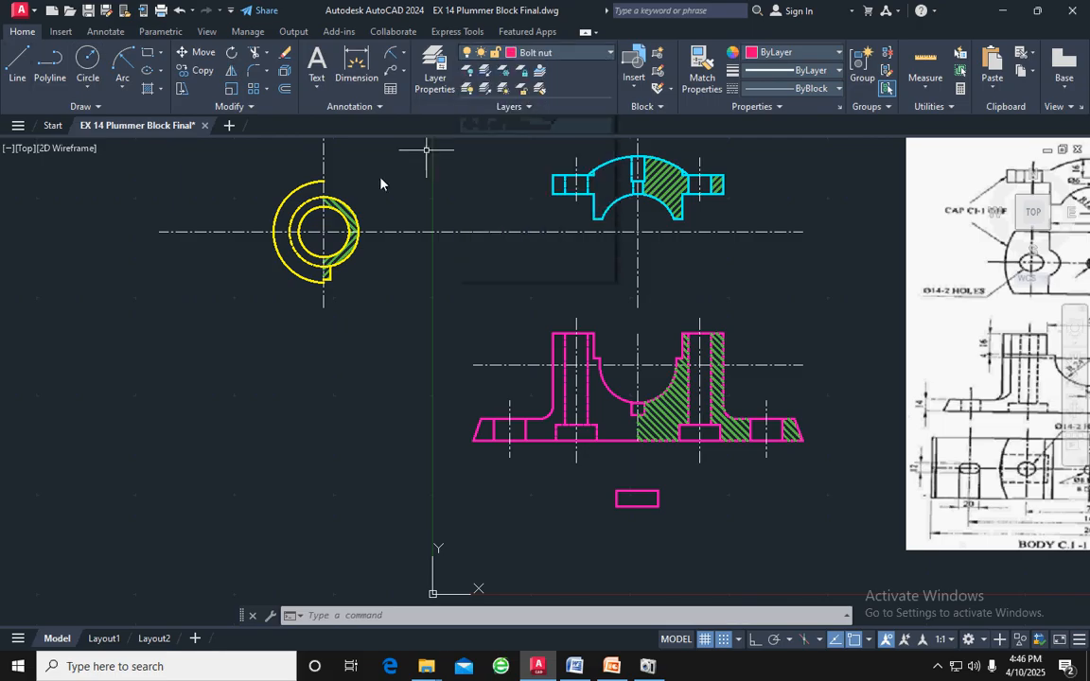
Draw a horizontal base line 24 long in the free space below and left of the brasses, with Ortho on
click(16, 62)
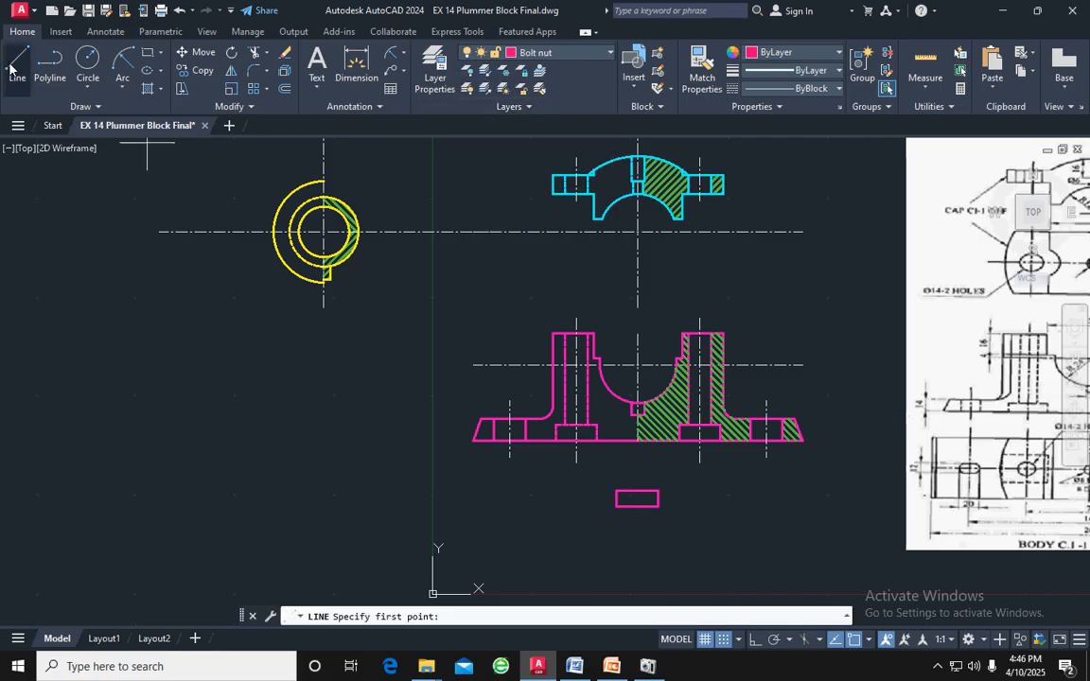
click(99, 466)
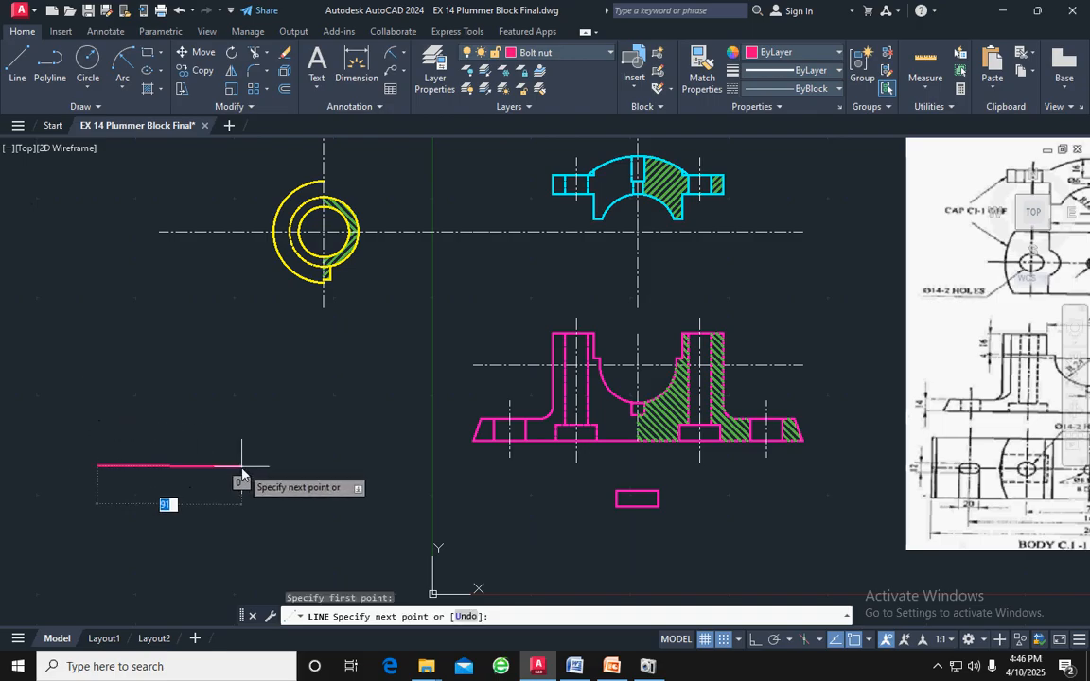
key(F8)
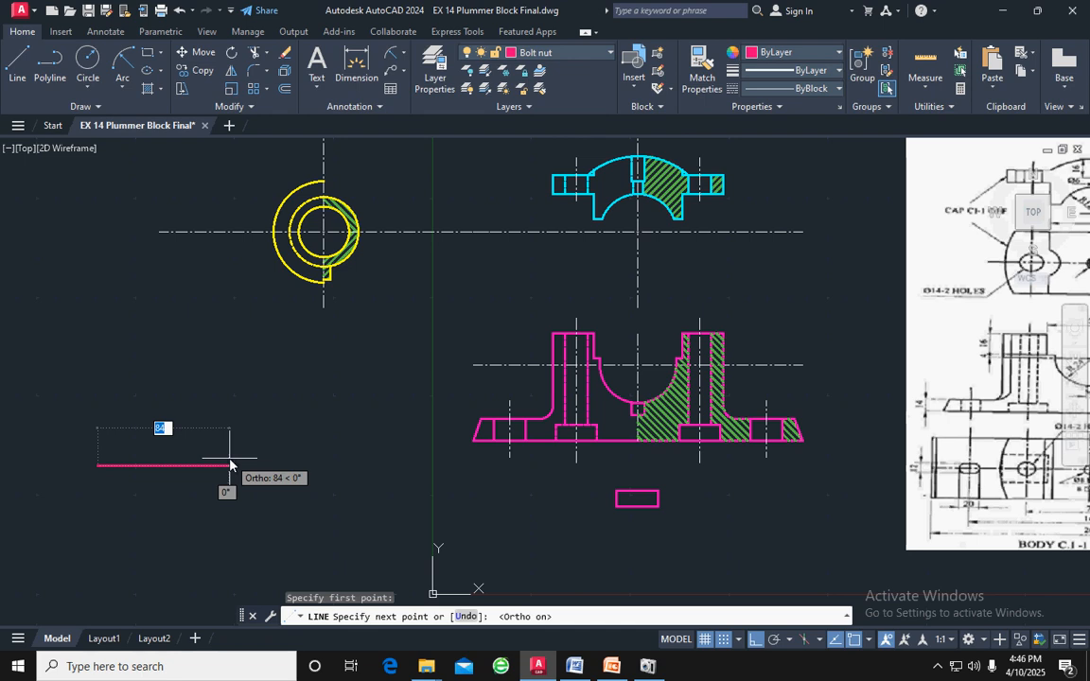
text(2)
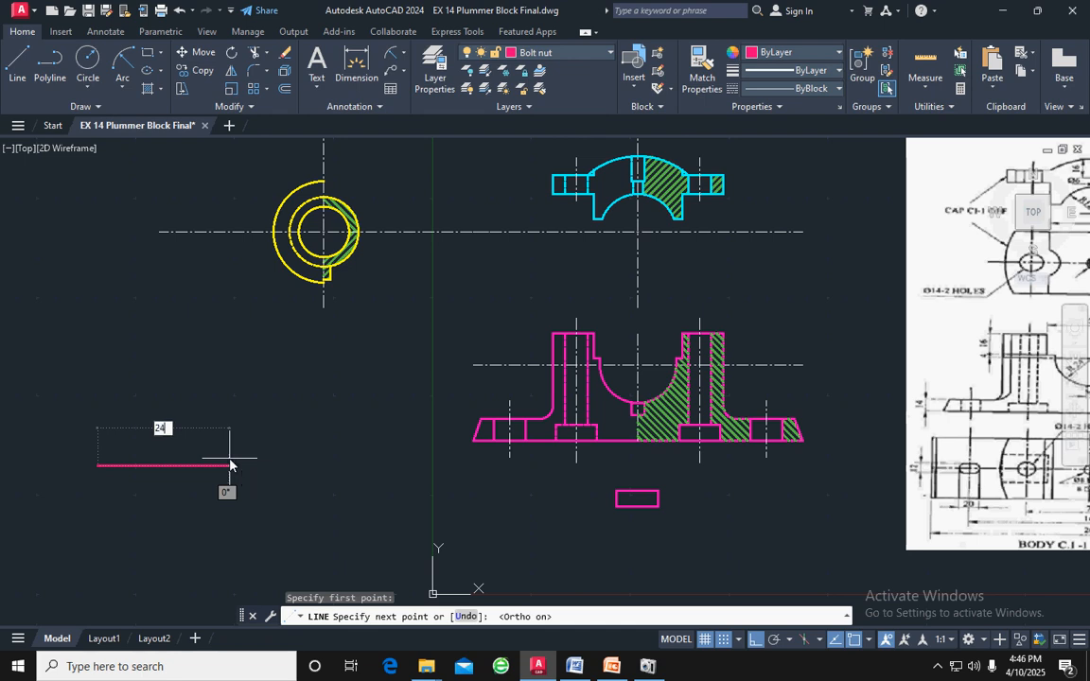
key(Return)
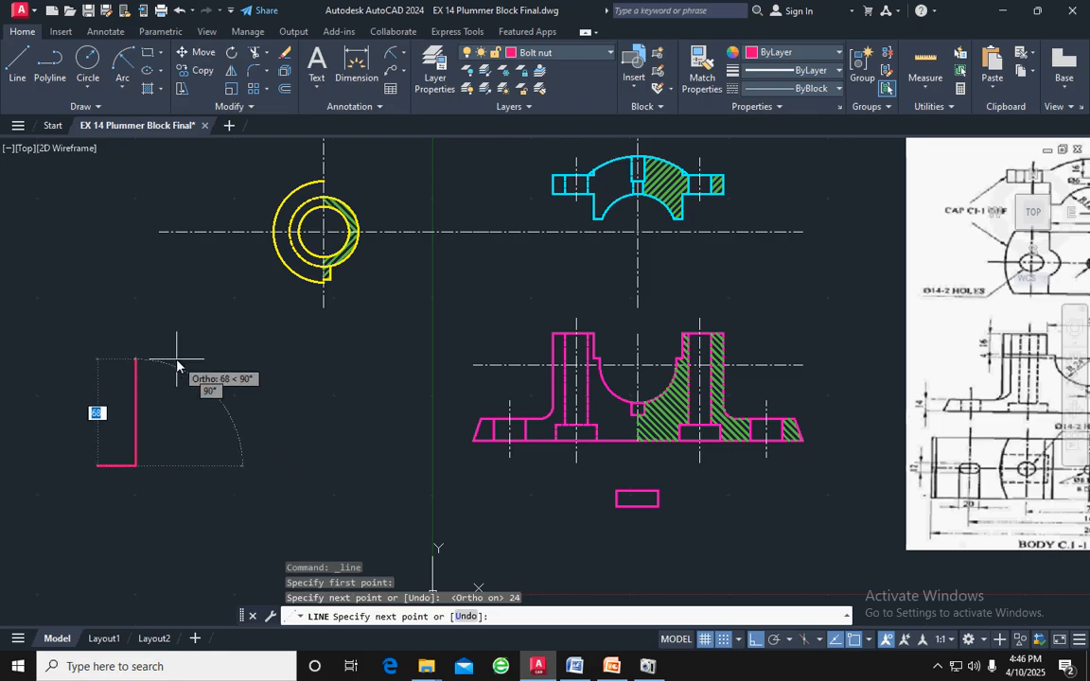
Complete the bolt head rectangle on the 24-long base with an 8-high right side, a 24-long top and an 8-high left side
scroll(701, 520, down, 2)
middle_drag(780, 535, 482, 525)
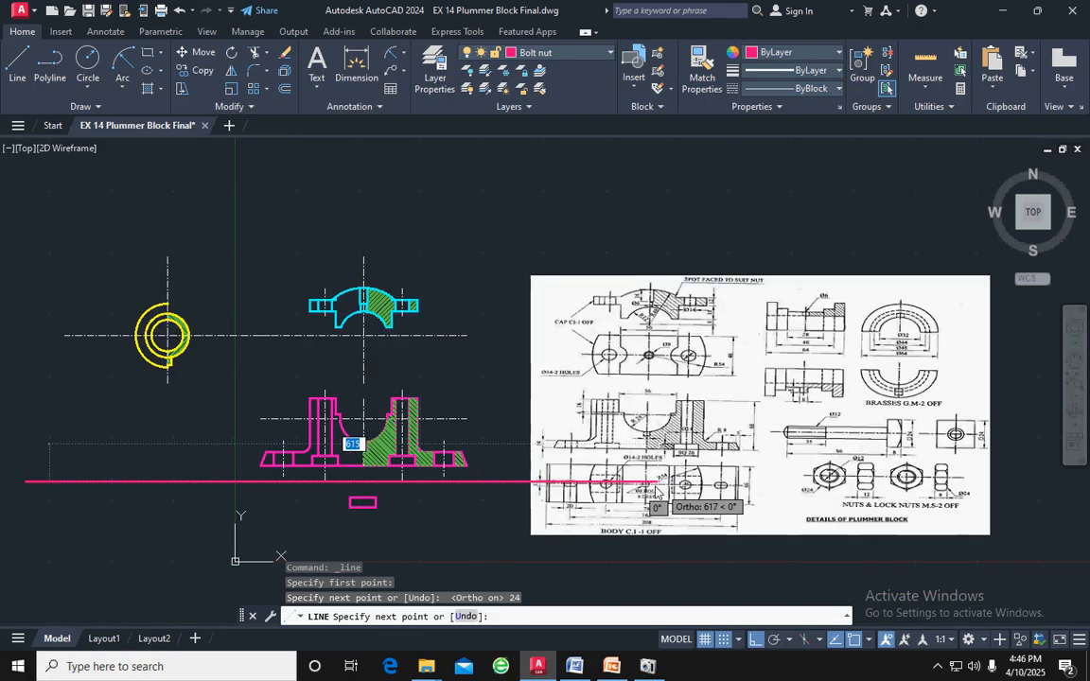
middle_drag(169, 482, 383, 484)
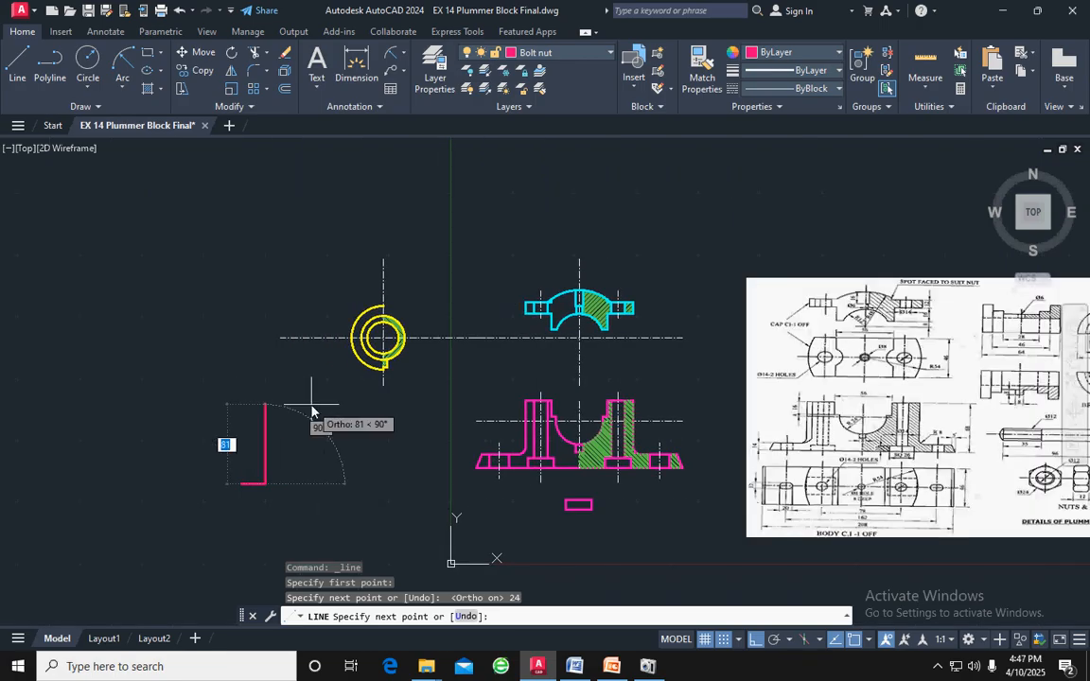
text(8)
key(Return)
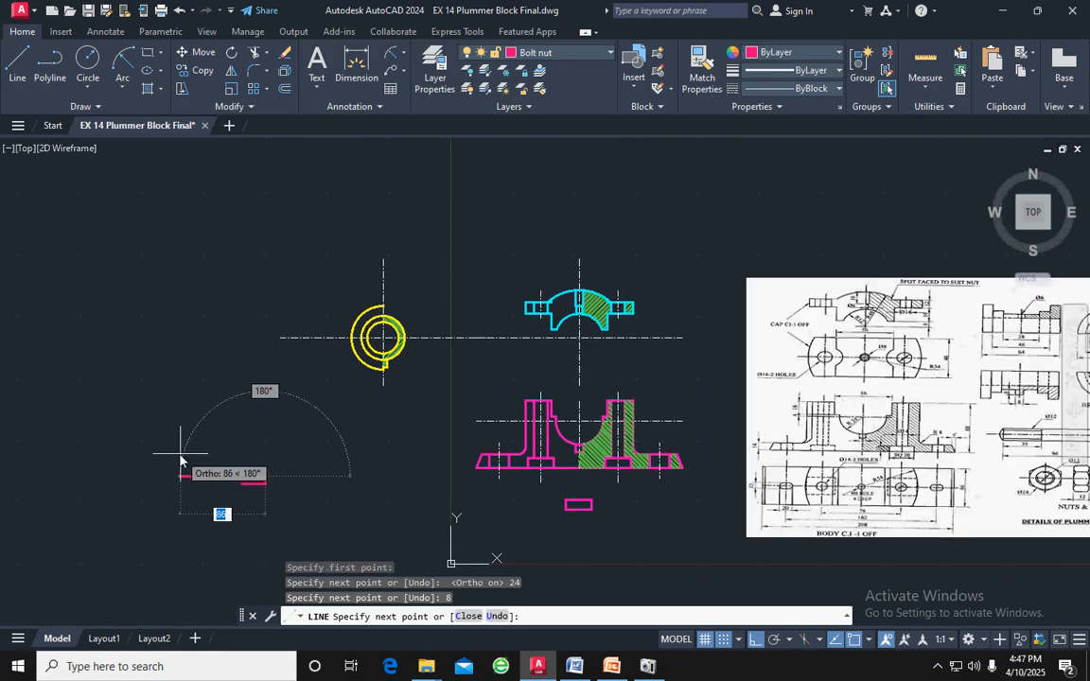
scroll(180, 461, up, 3)
text(2)
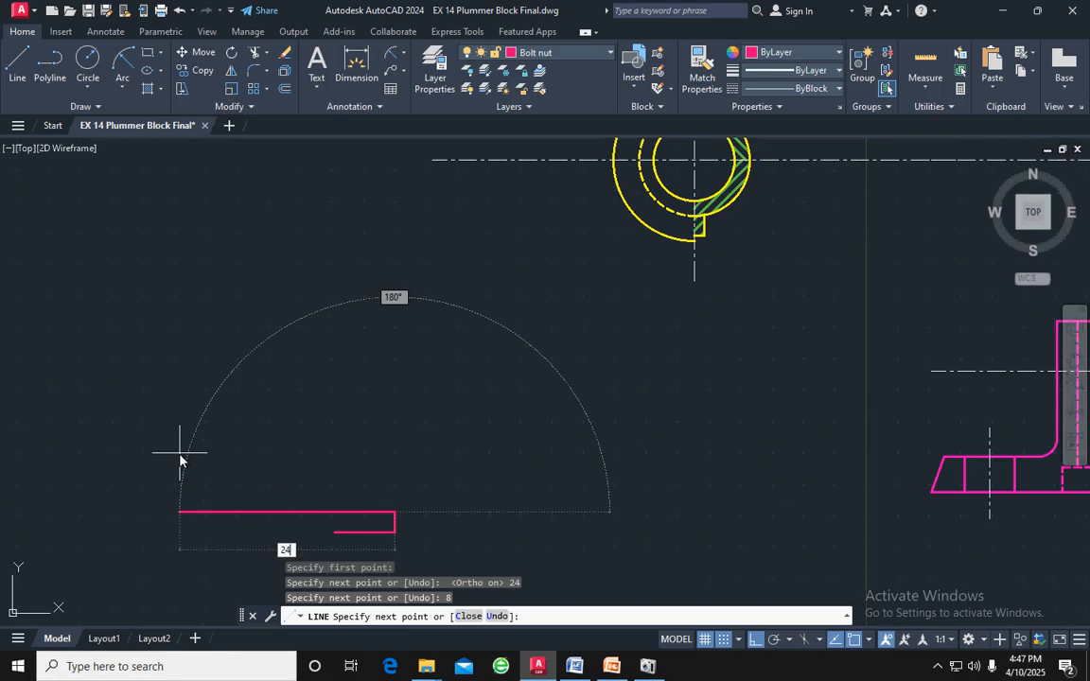
text(4)
key(Return)
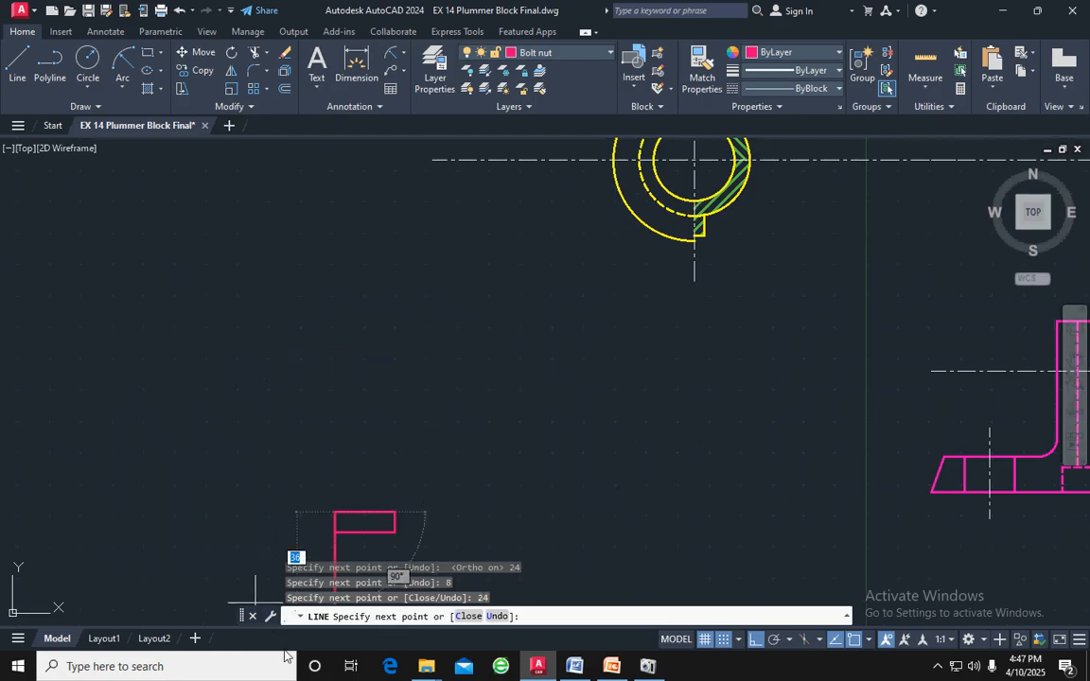
text(8)
key(Return)
key(Return)
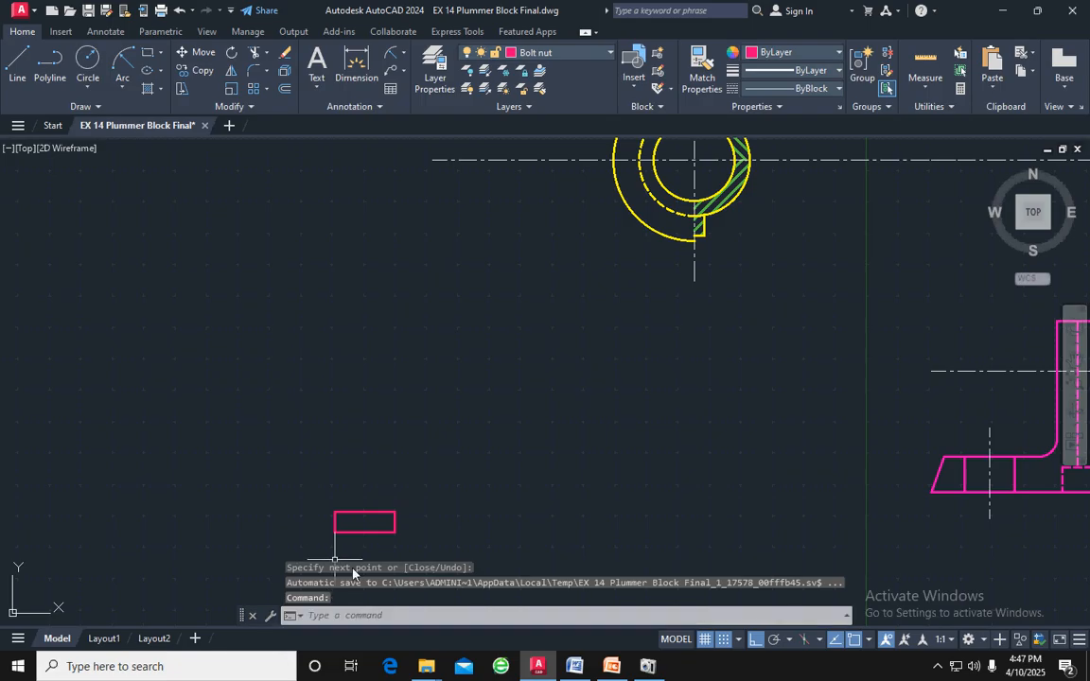
Offset the bolt head rectangle's bottom line 2 upward into the rectangle
middle_drag(485, 513, 461, 454)
scroll(457, 445, up, 4)
middle_drag(343, 461, 550, 443)
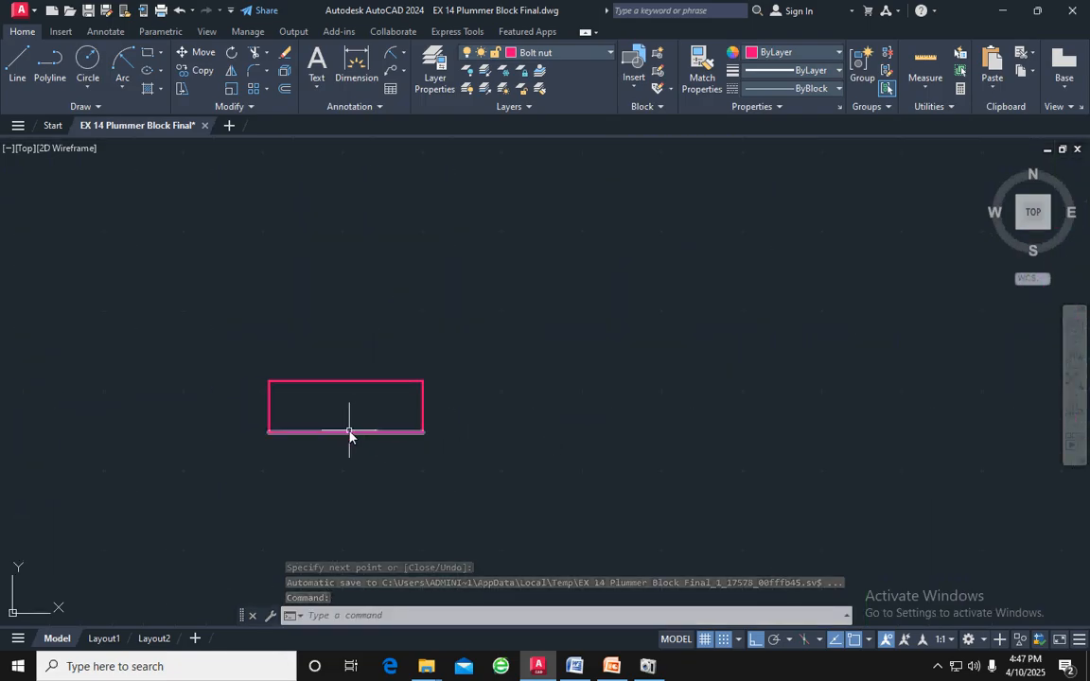
click(349, 431)
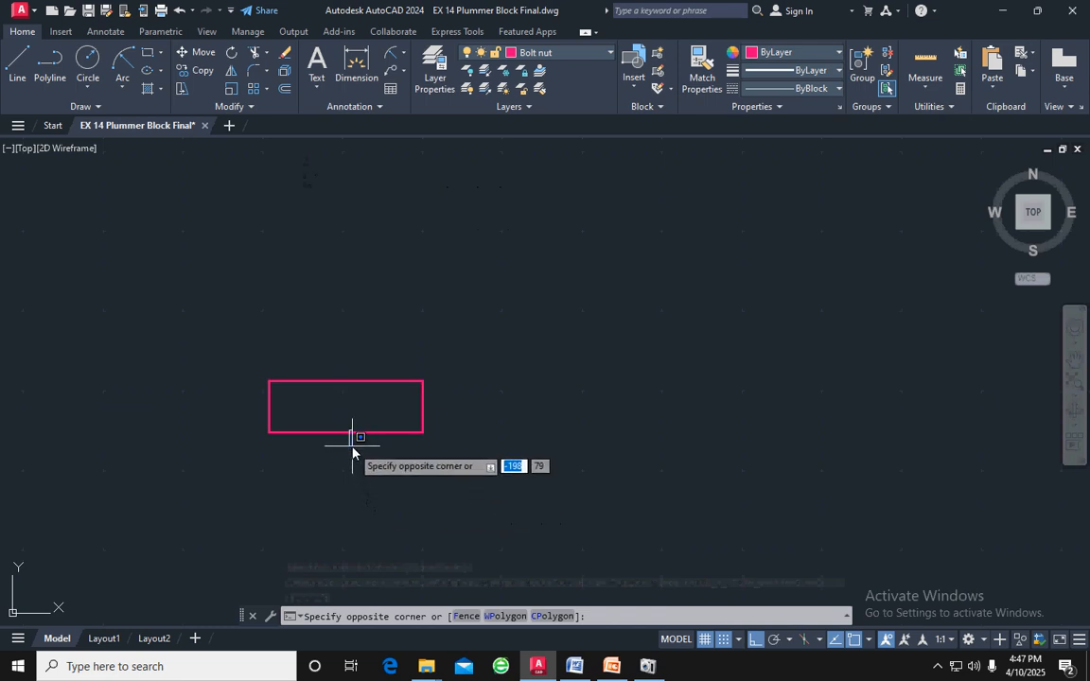
click(351, 433)
click(347, 434)
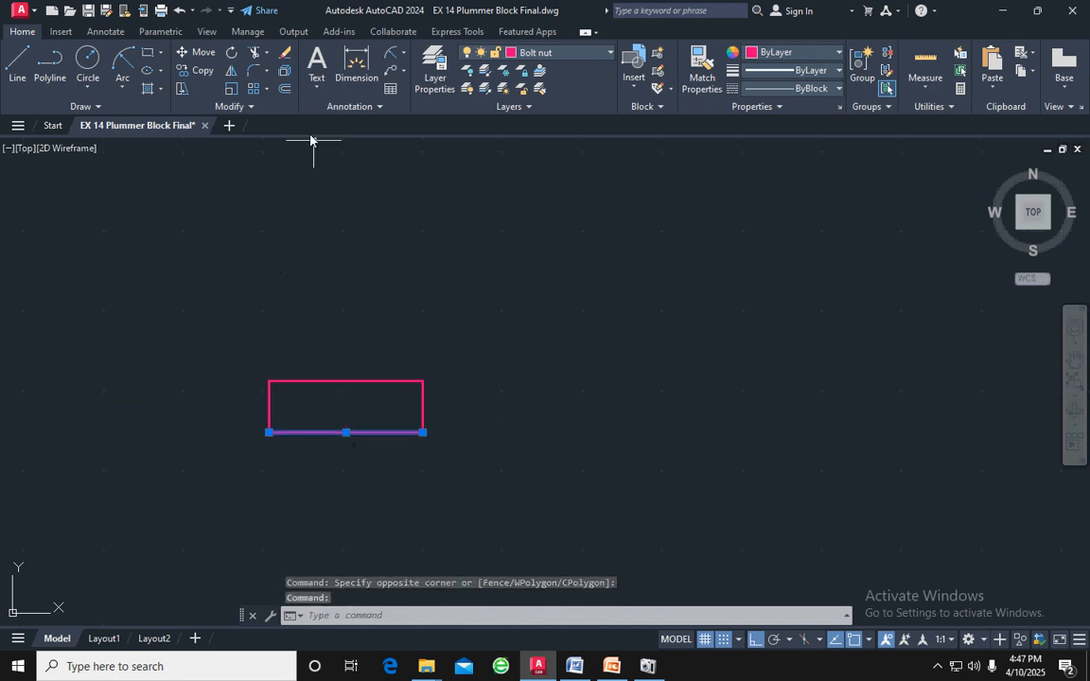
text(o)
key(Return)
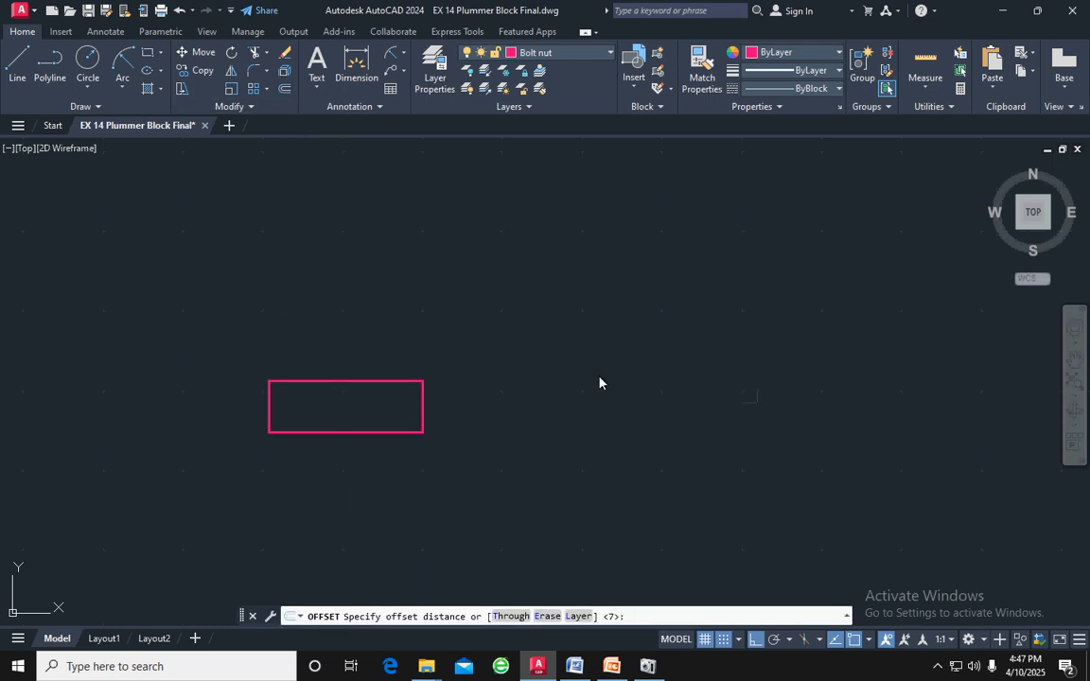
text(2)
key(Return)
click(615, 390)
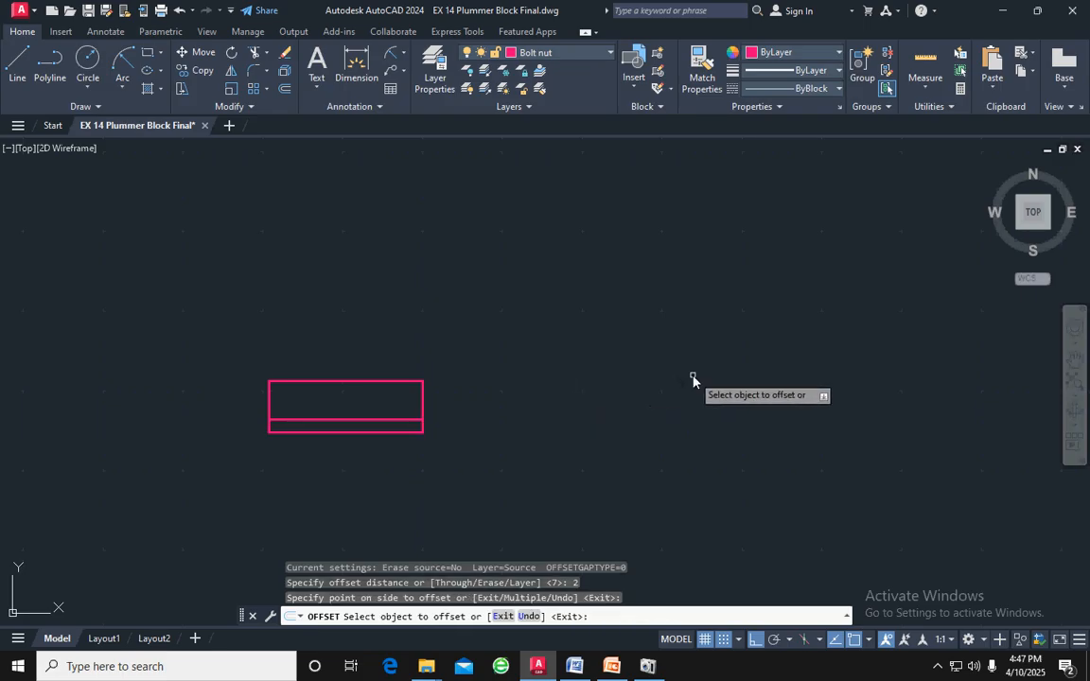
key(Escape)
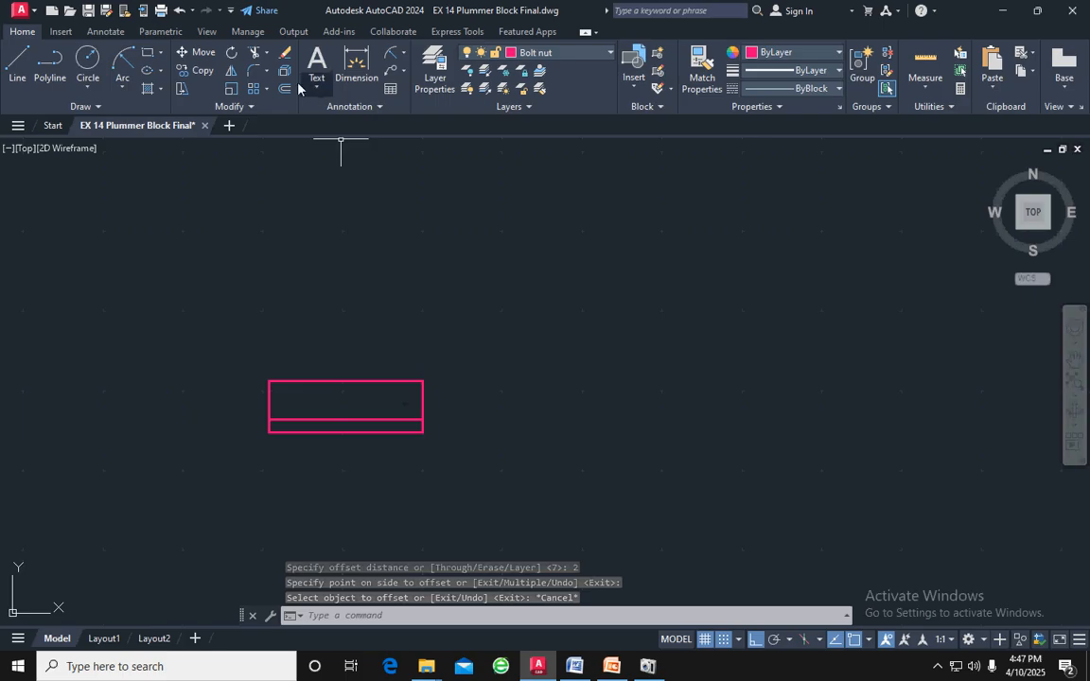
Try a start-center-end arc between the offset line's ends, centred on the bolt head's bottom midpoint, and undo it
click(122, 87)
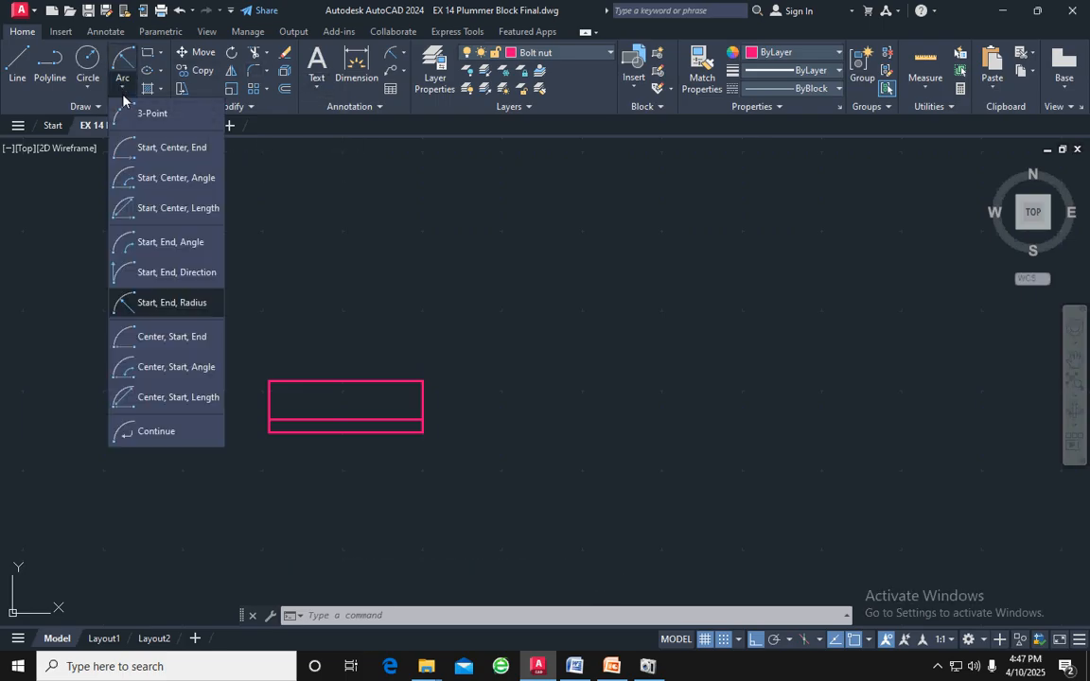
click(175, 159)
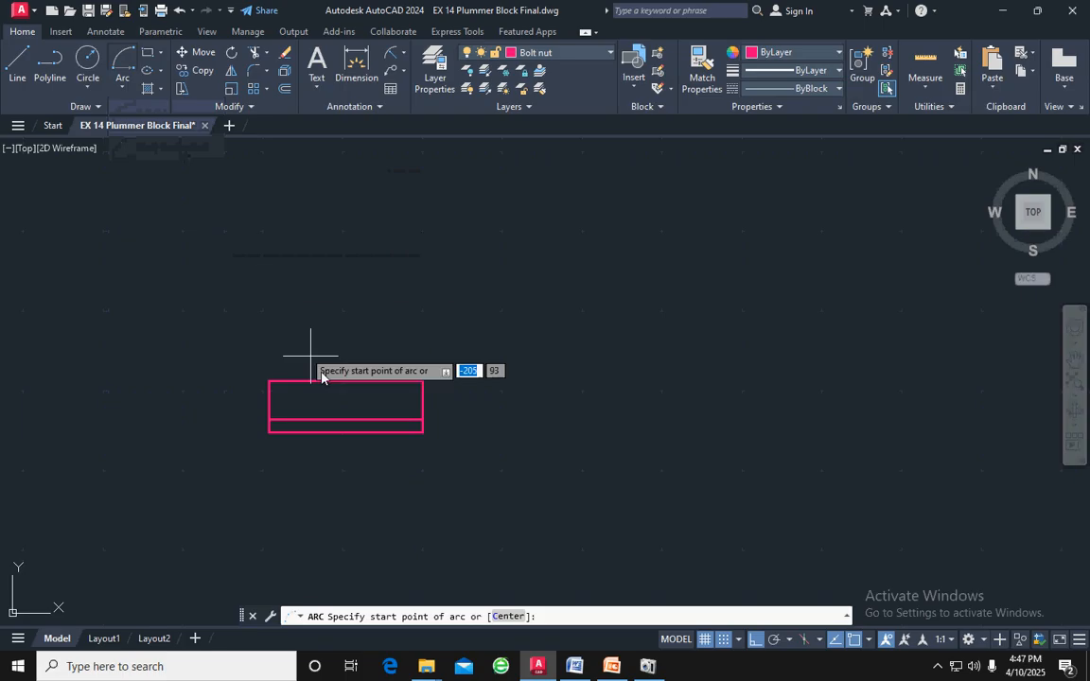
click(422, 422)
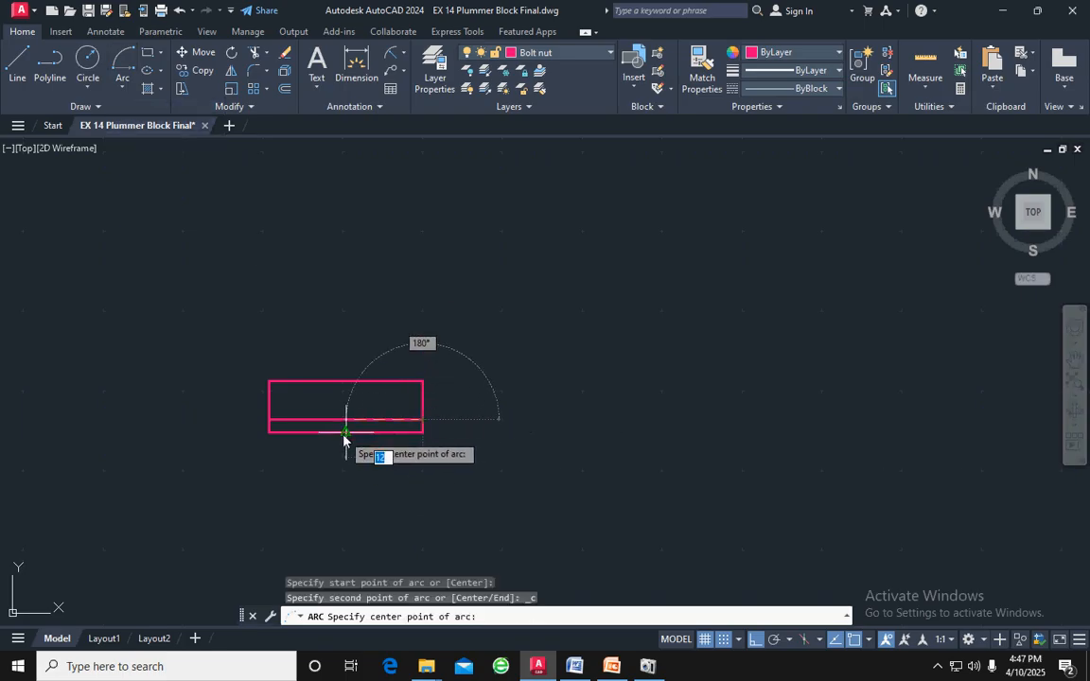
click(346, 433)
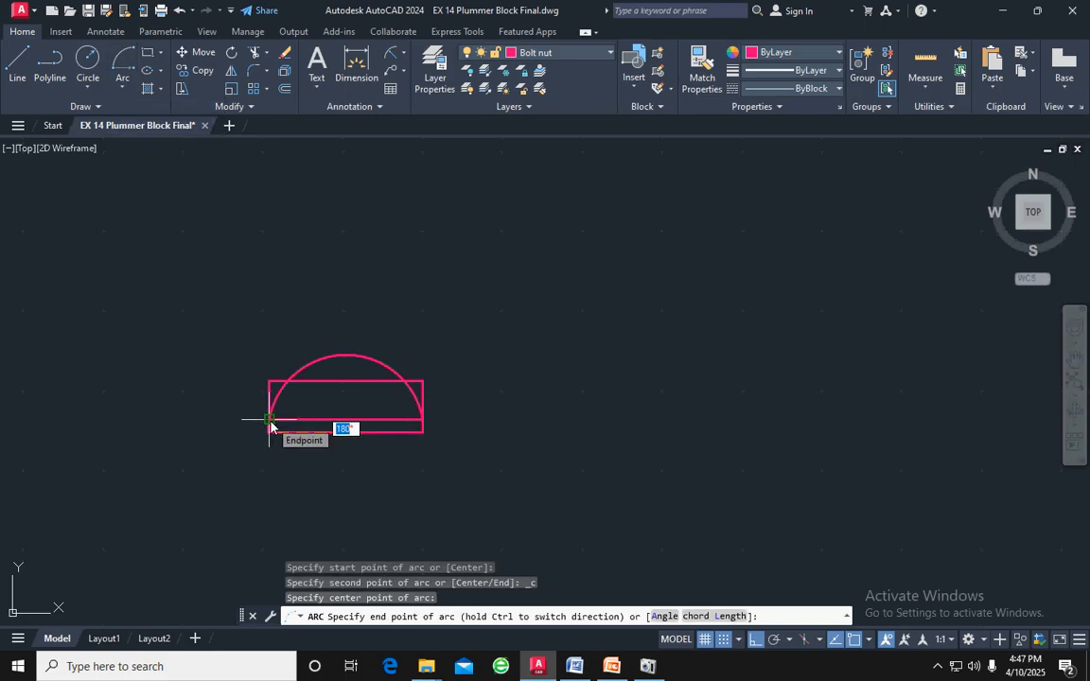
click(270, 421)
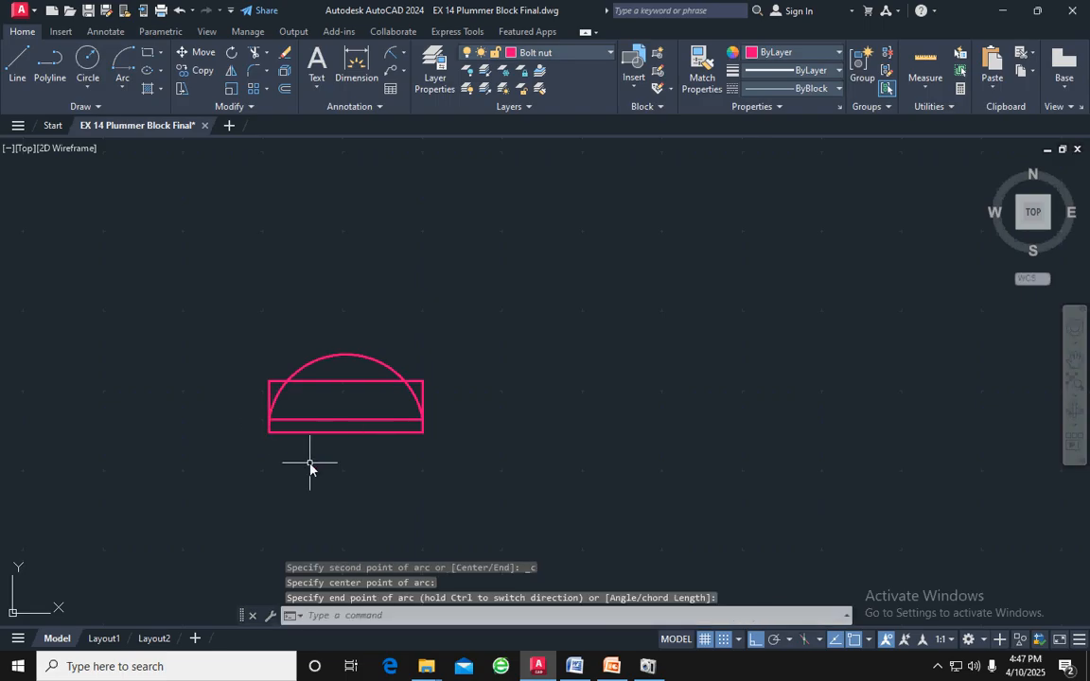
key(ctrl+z)
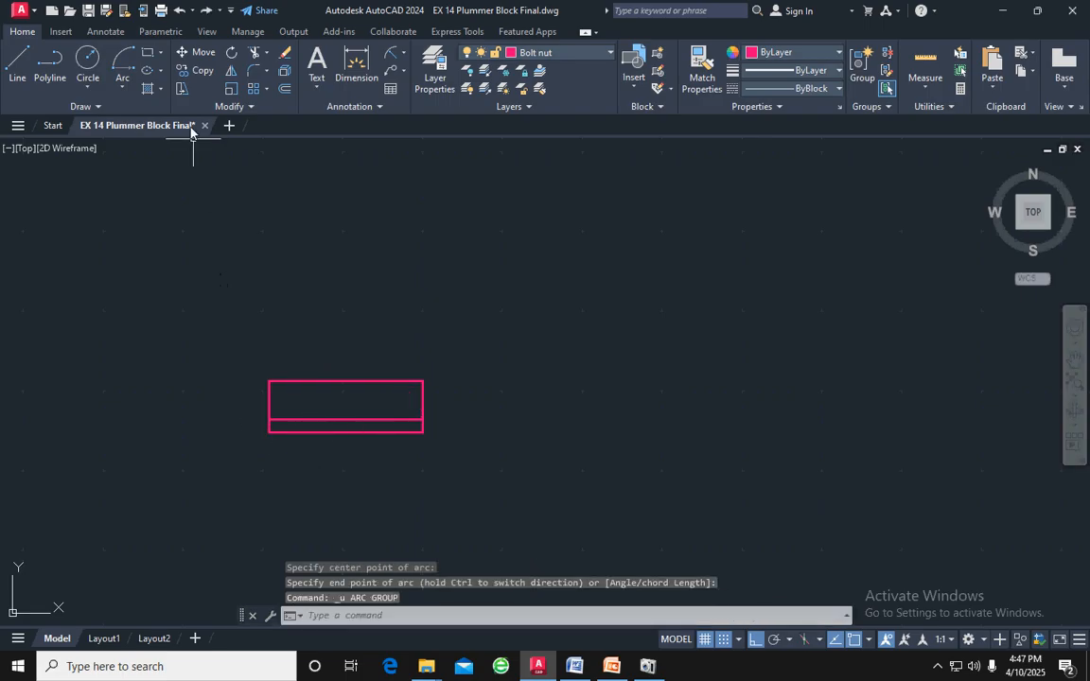
Draw a three-point arc from the offset line's right end through the bottom line's midpoint to the offset line's left end
click(124, 89)
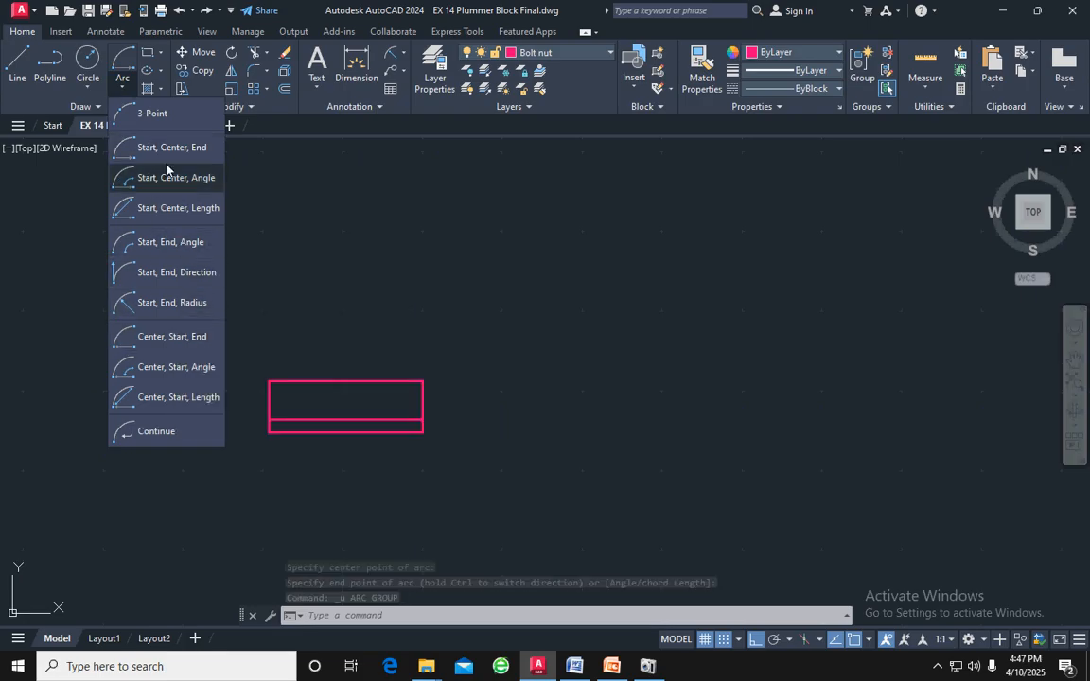
click(137, 109)
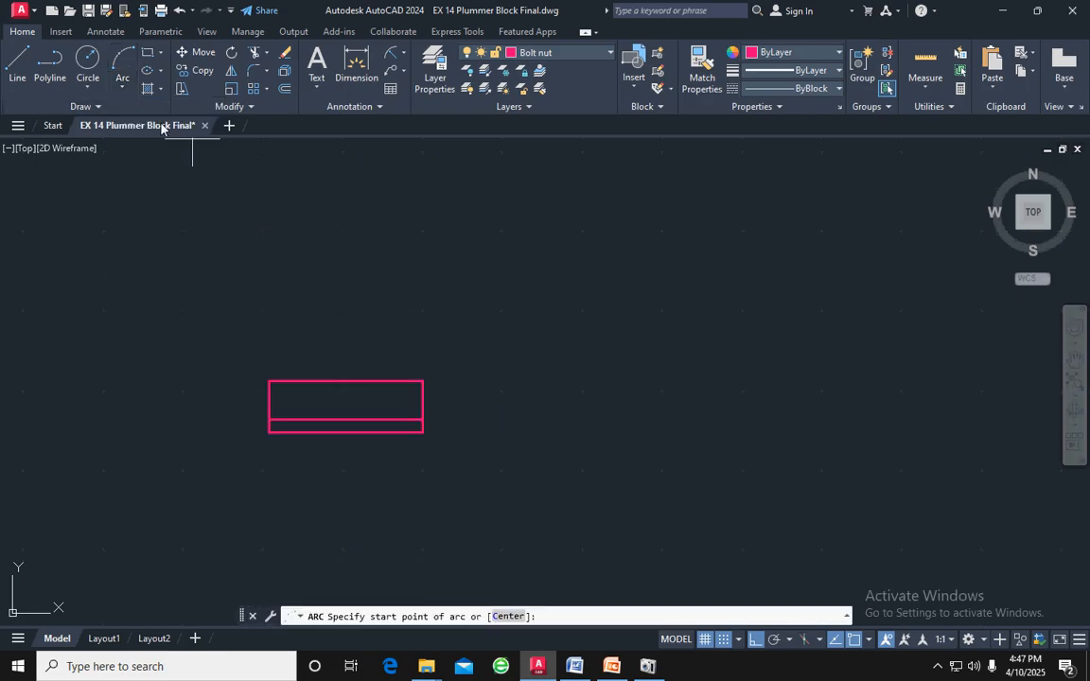
click(423, 419)
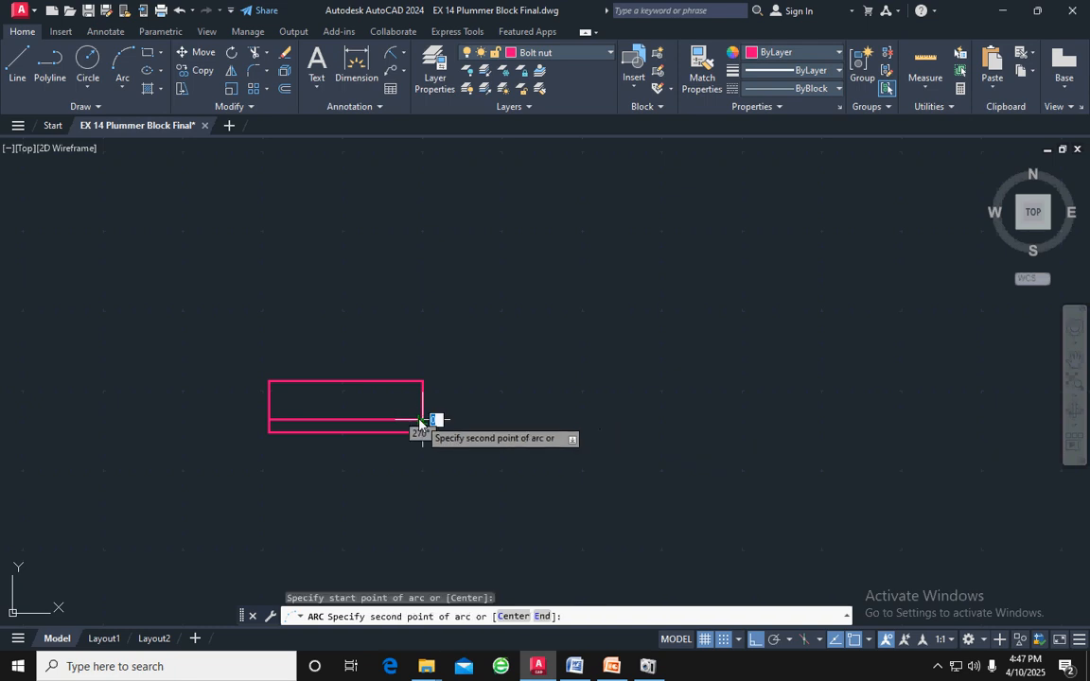
click(344, 435)
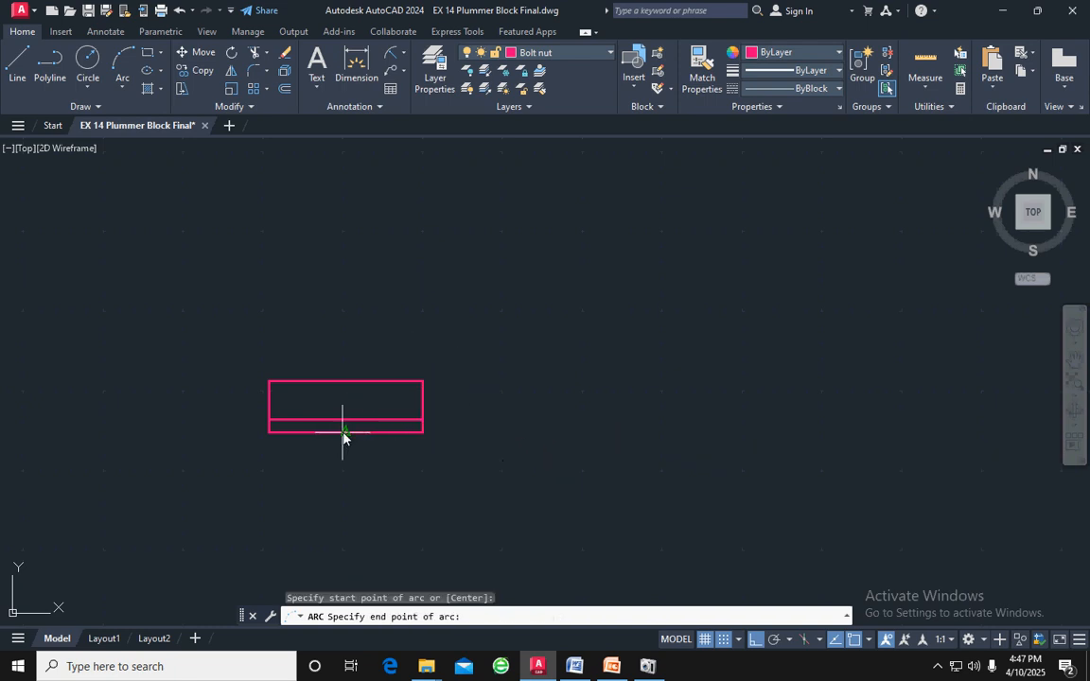
click(268, 420)
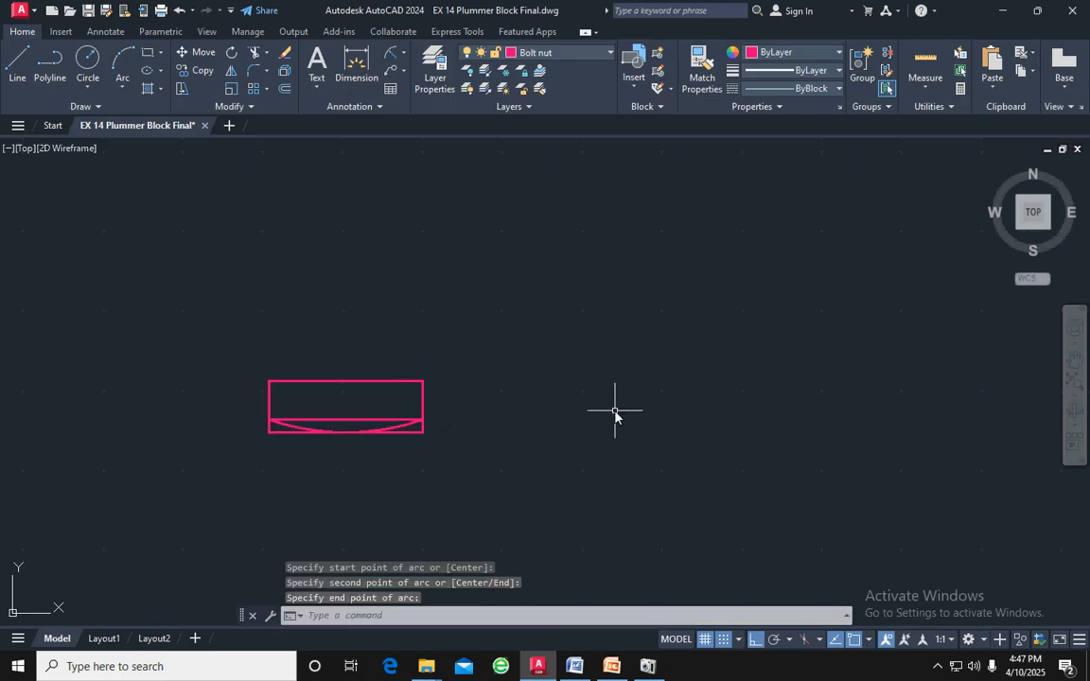
key(Escape)
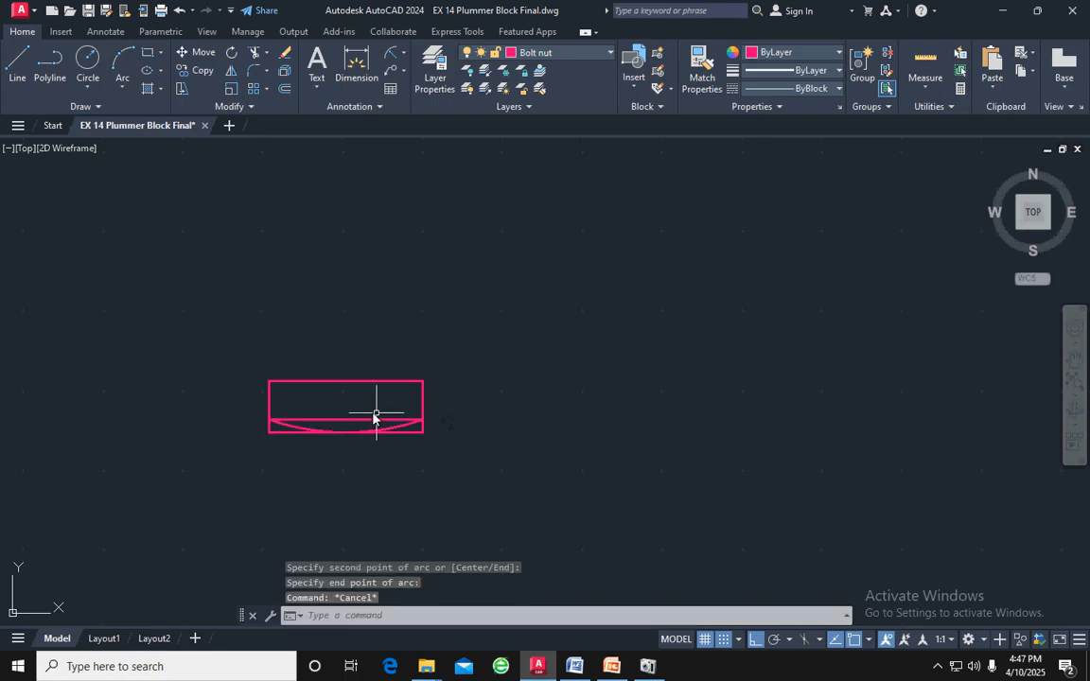
Erase the offset construction line inside the bolt head rectangle
click(360, 423)
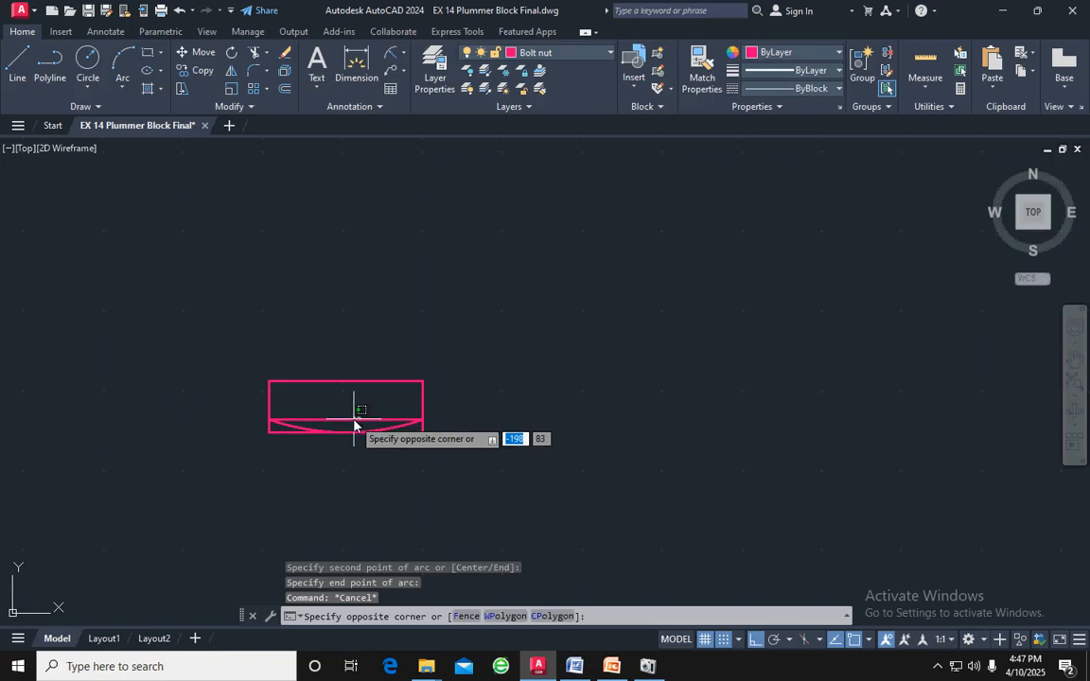
click(355, 424)
key(Delete)
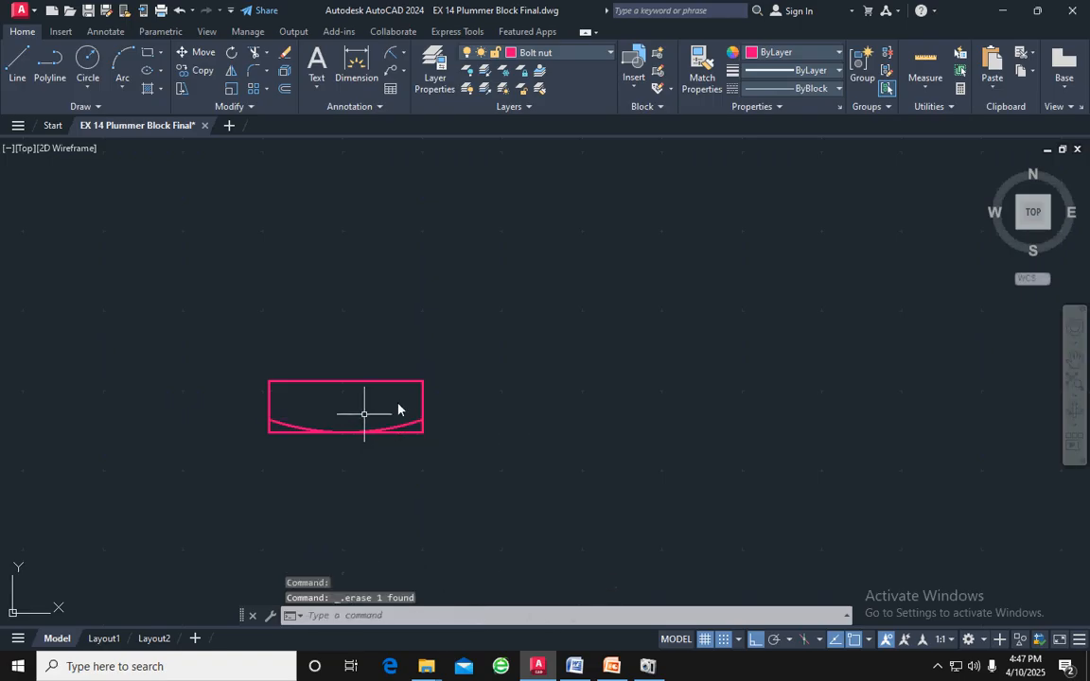
Check the bolt shank's length and diameter in the reference drawing
scroll(499, 371, down, 2)
scroll(546, 388, down, 2)
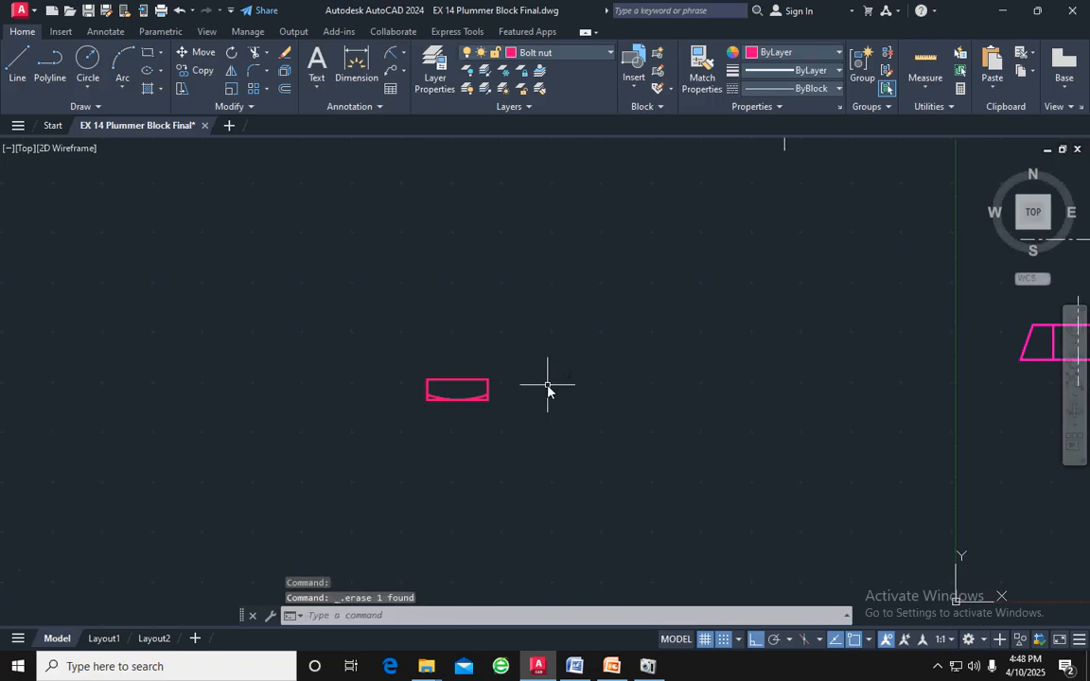
scroll(463, 383, up, 4)
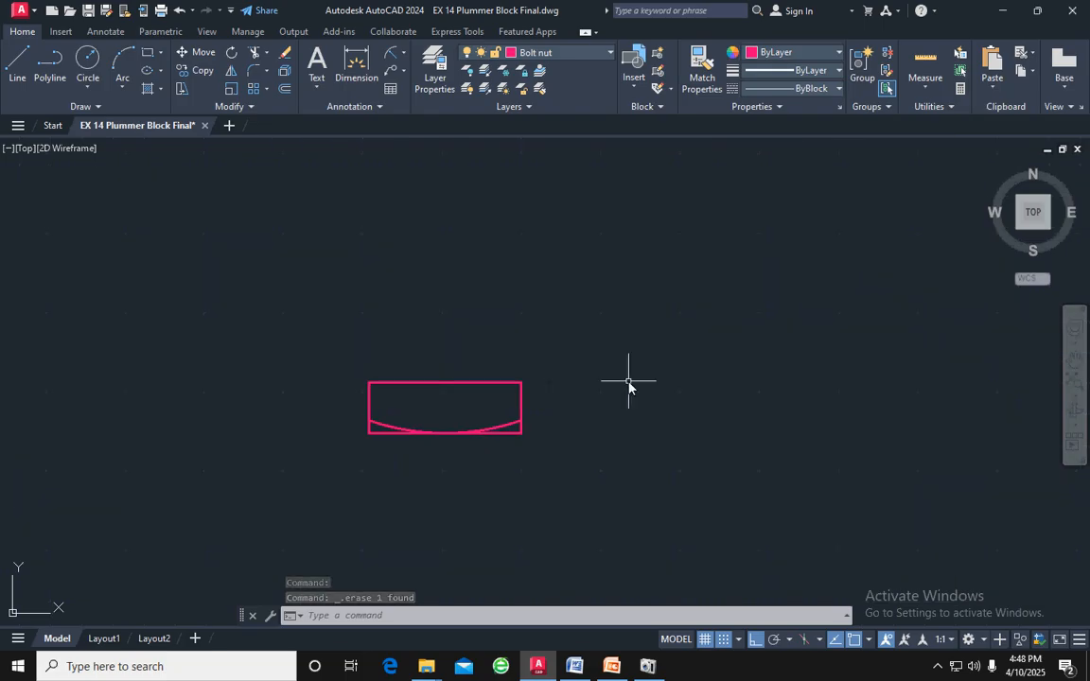
middle_drag(628, 378, 584, 455)
scroll(583, 452, down, 4)
scroll(729, 435, down, 2)
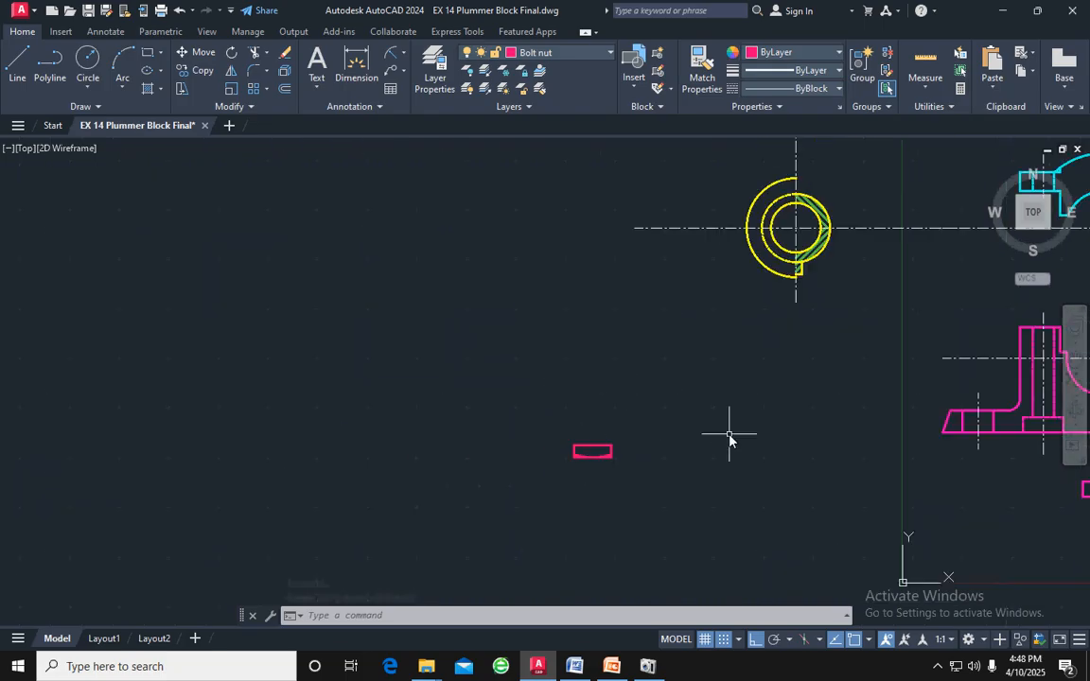
scroll(729, 435, down, 2)
scroll(817, 423, up, 2)
mouse_move(794, 422)
middle_down()
mouse_move(353, 426)
mouse_move(703, 405)
mouse_move(398, 400)
middle_up()
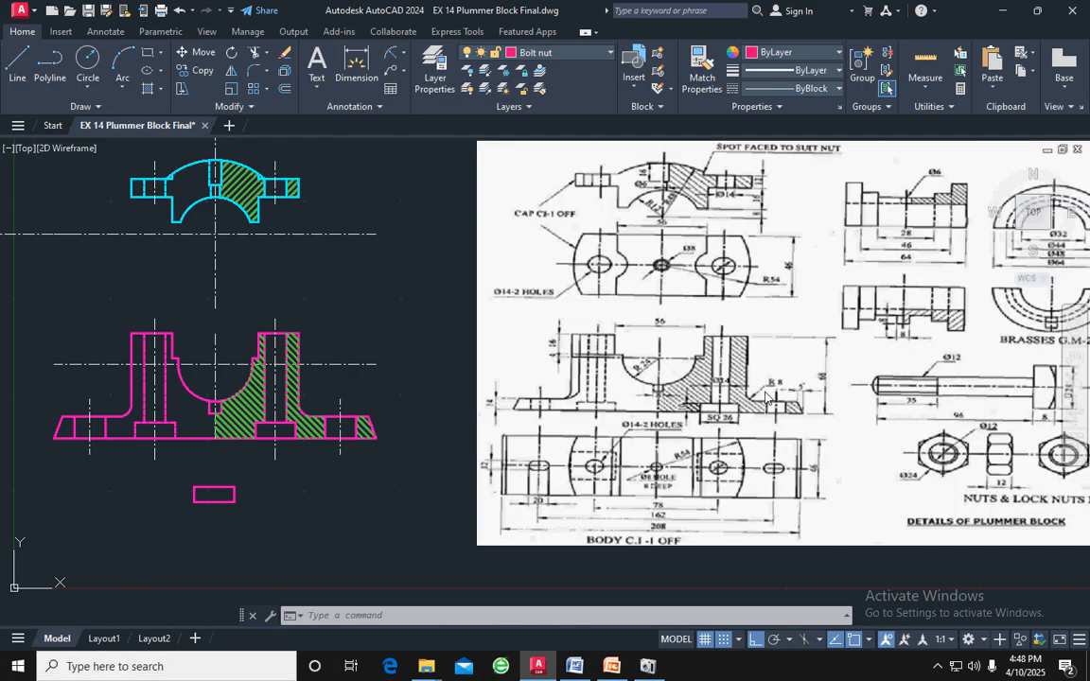
scroll(584, 382, down, 2)
middle_drag(146, 396, 552, 420)
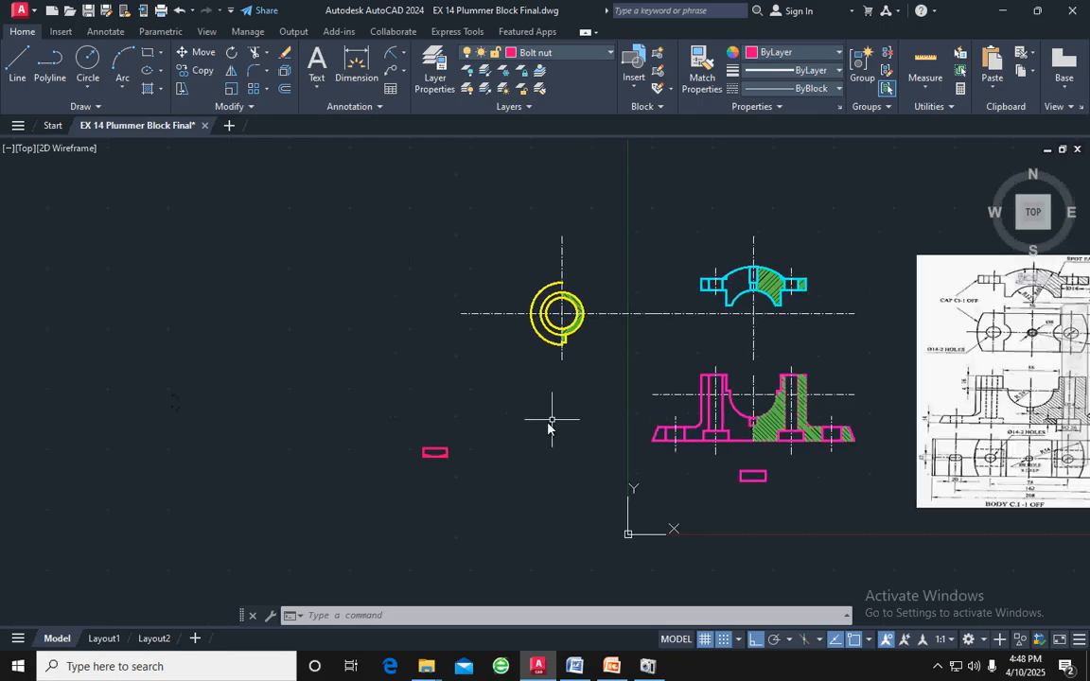
Draw the bolt shank's left side 96 long downward above the head, followed by its bottom edge 12 long to the right
scroll(487, 433, up, 4)
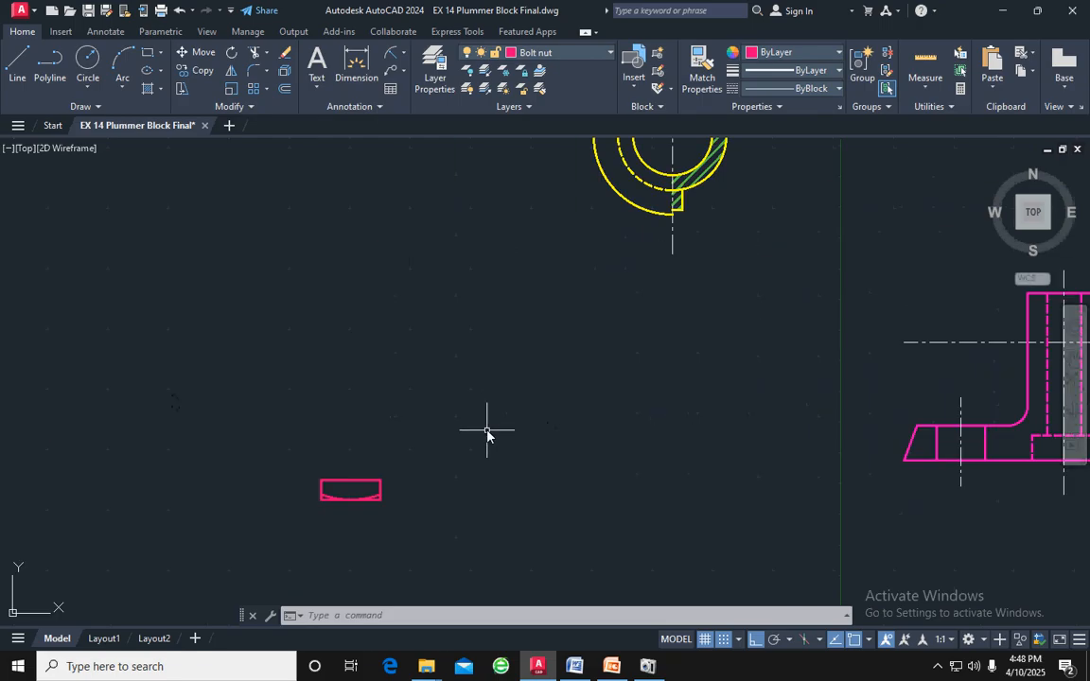
click(15, 64)
click(368, 214)
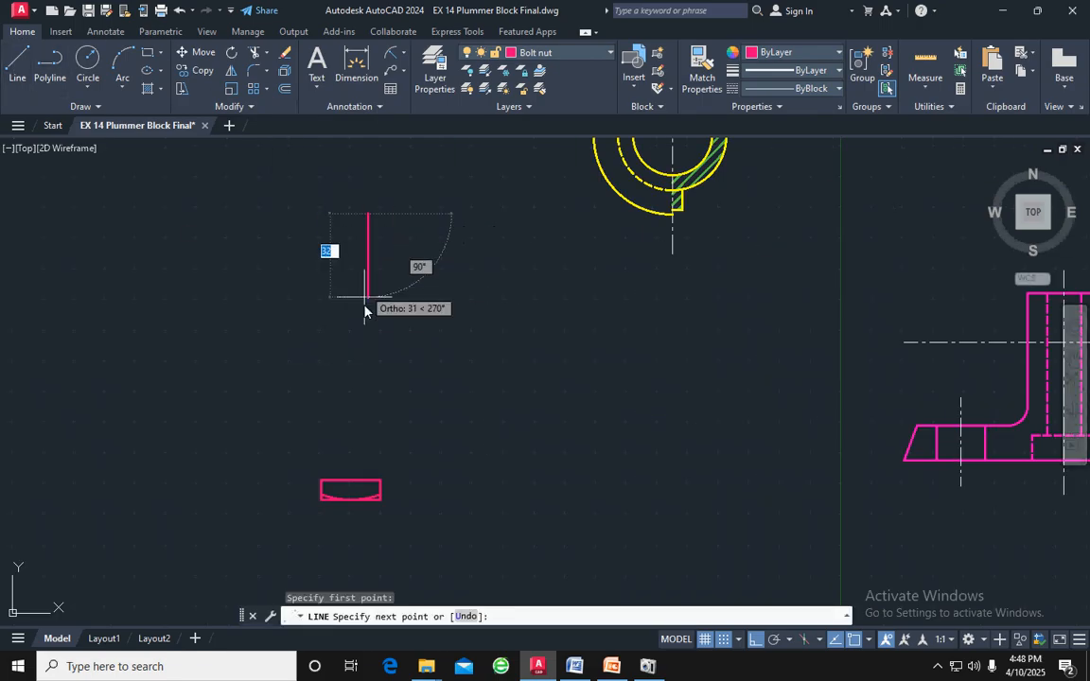
text(96)
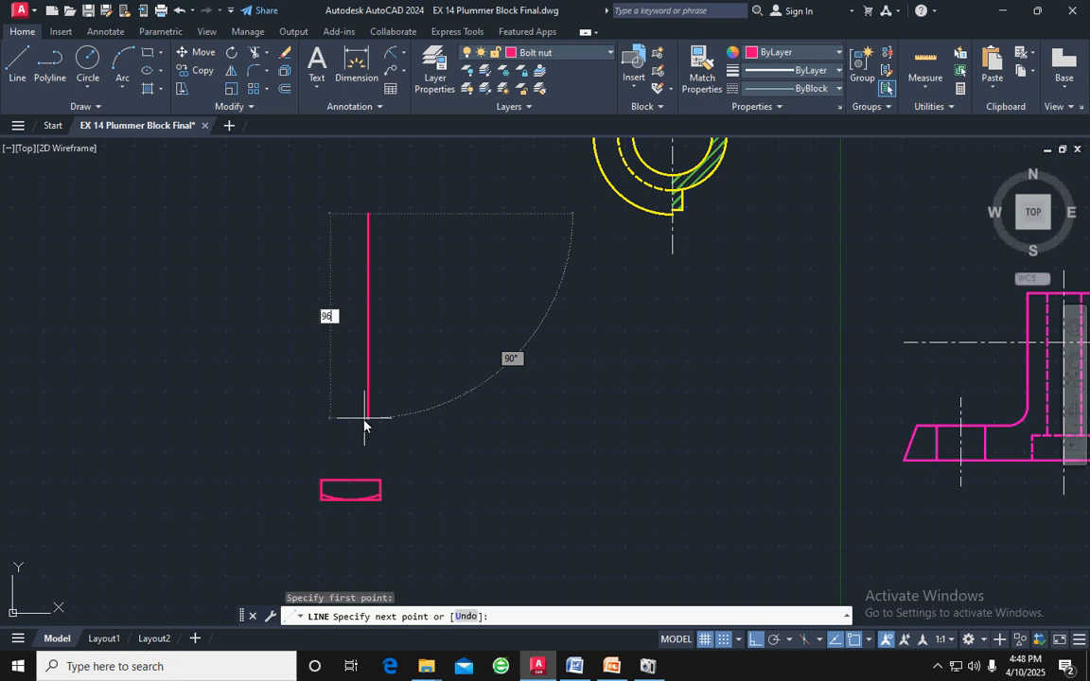
key(Return)
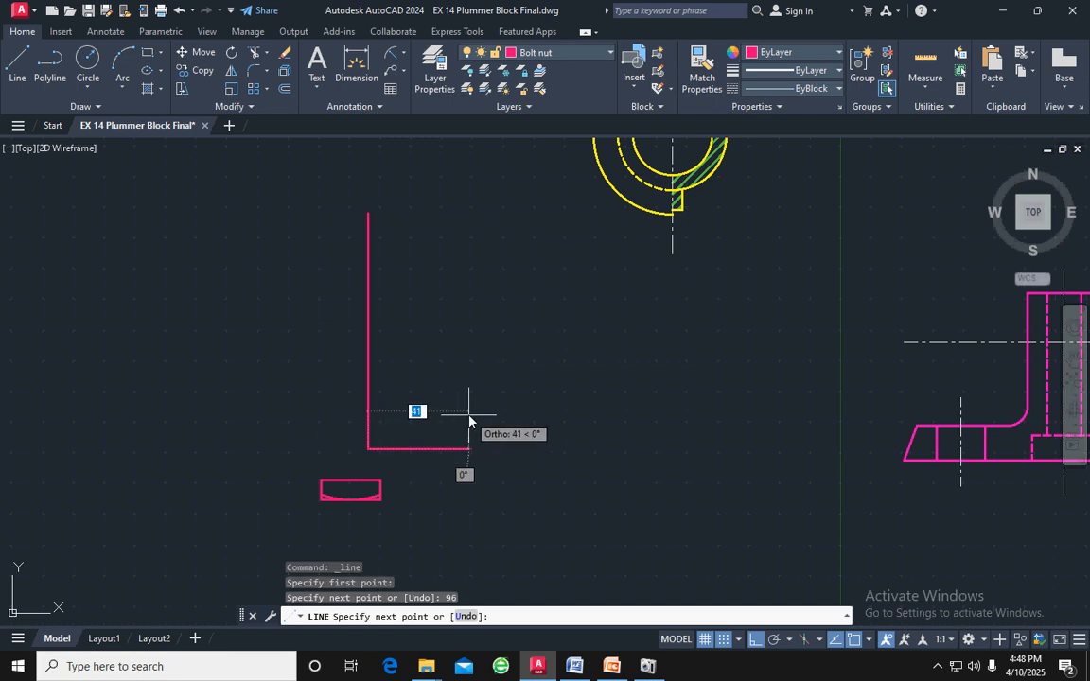
text(12)
key(Return)
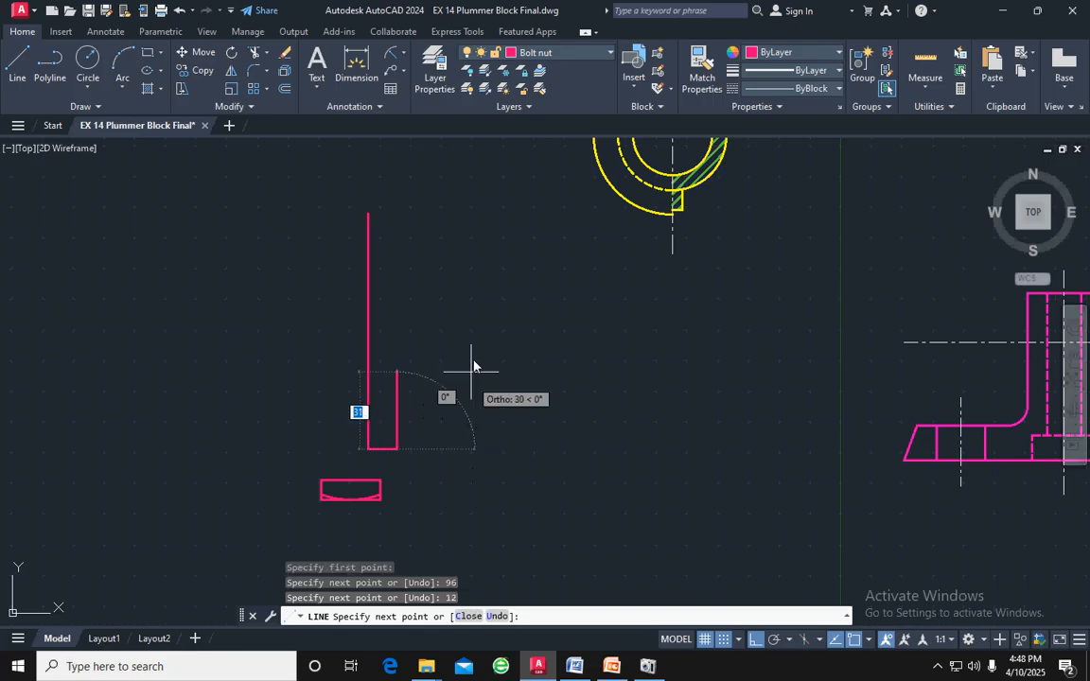
Complete the shank rectangle with a right side 96 long upward and a top edge 12 long back to the start
text(96)
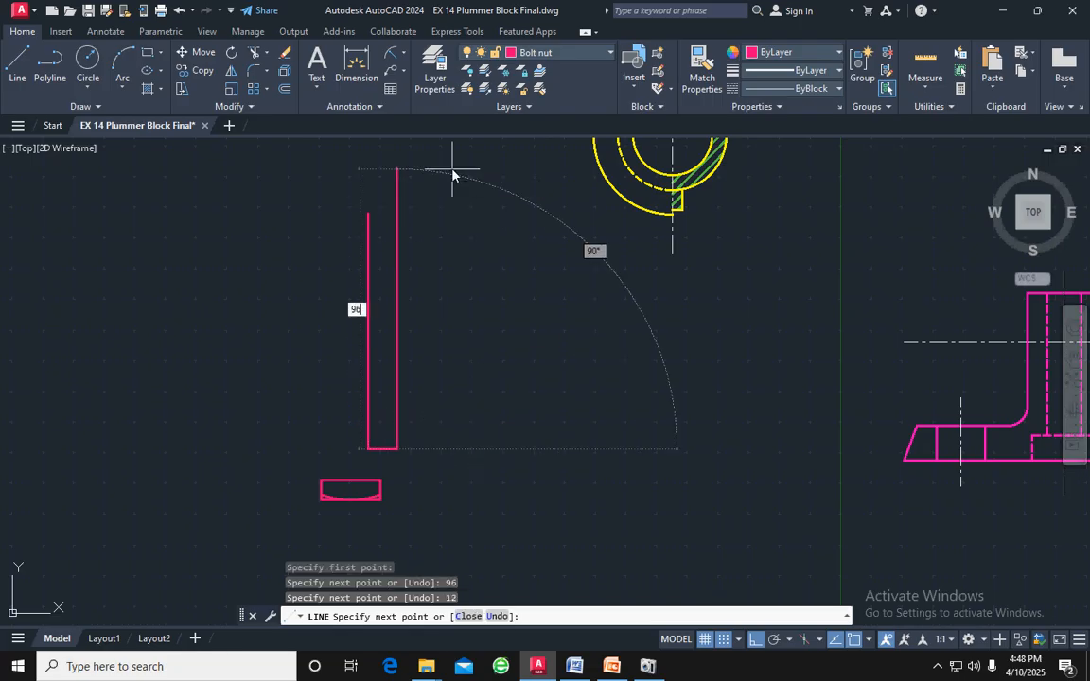
key(Return)
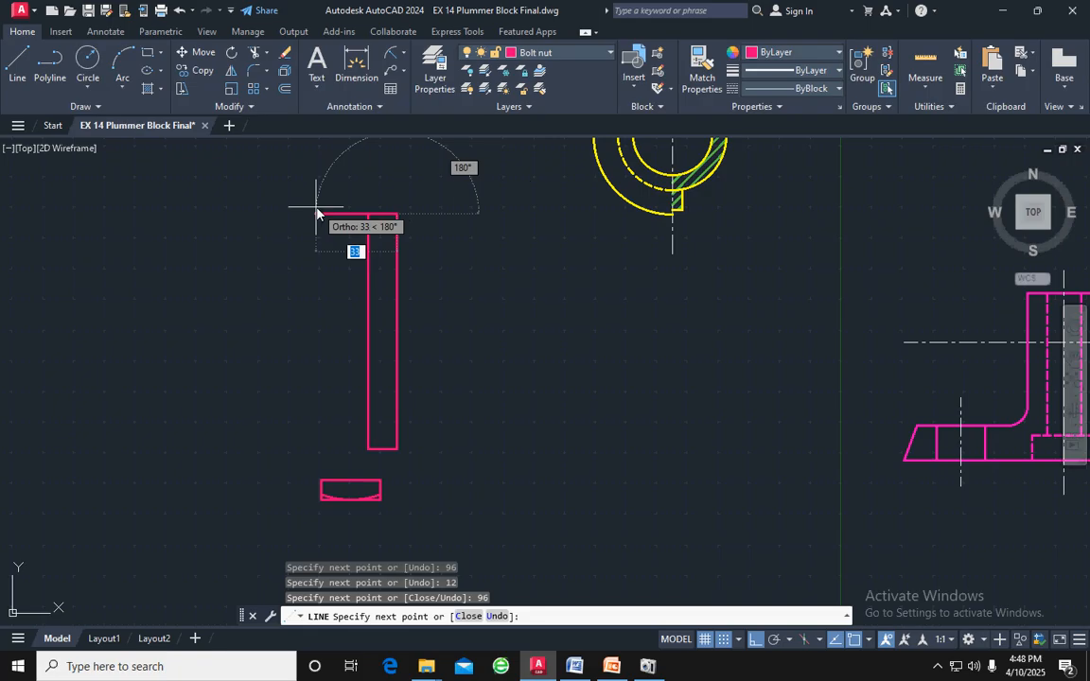
text(12)
key(Return)
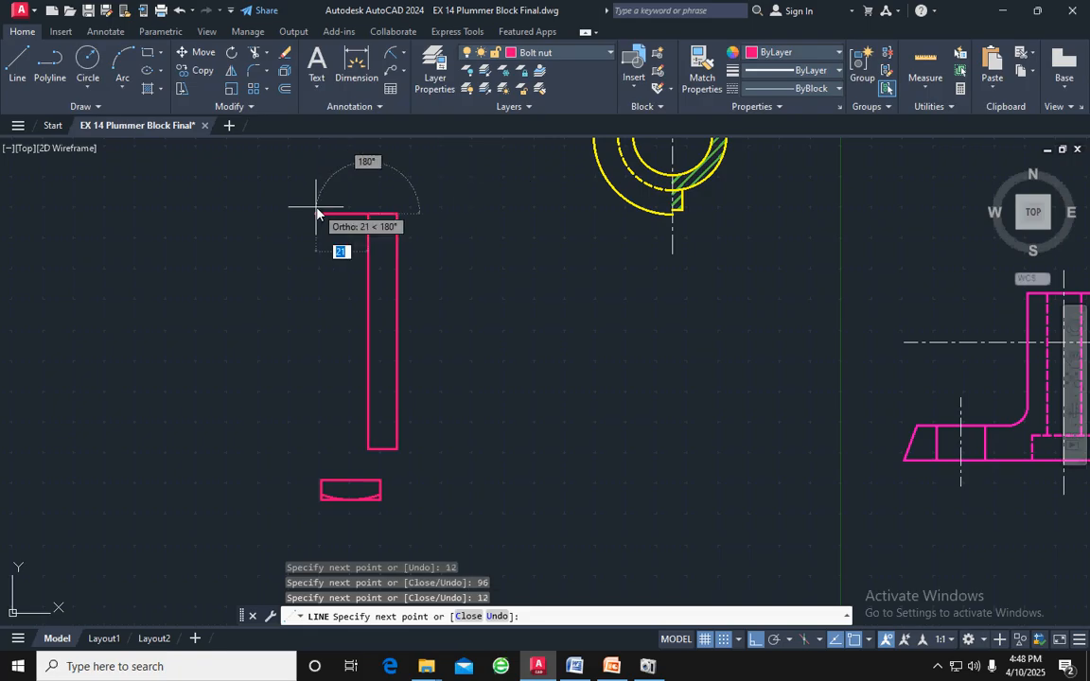
key(Return)
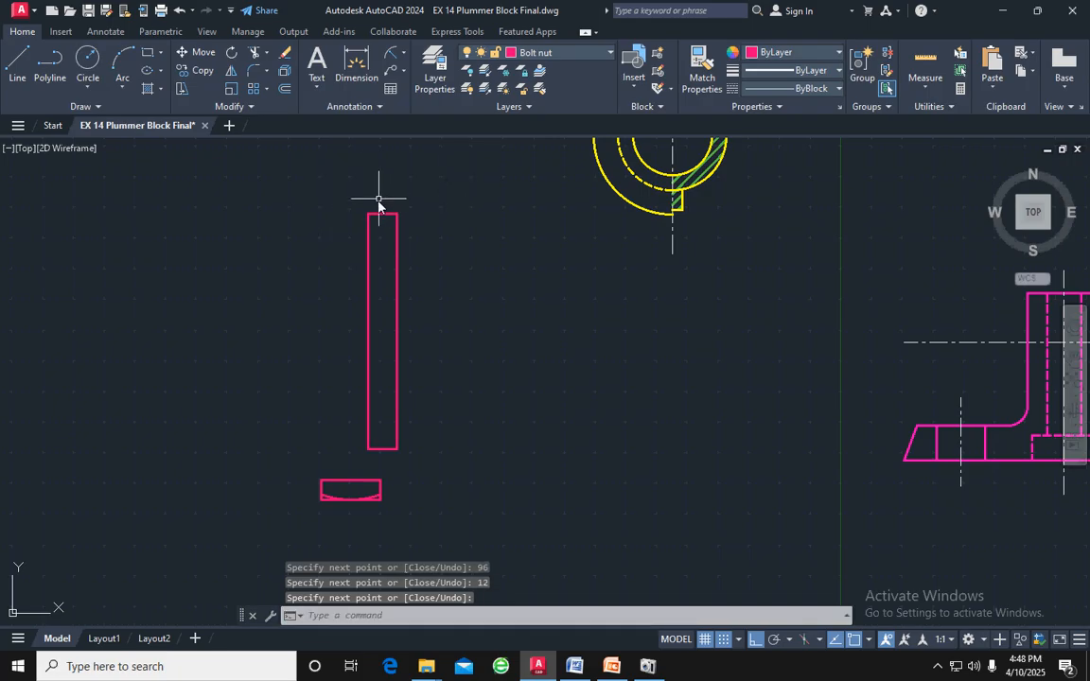
Examine the drawn shank and check the bolt's threaded length and end shape in the reference drawing
scroll(377, 204, down, 5)
scroll(367, 265, up, 5)
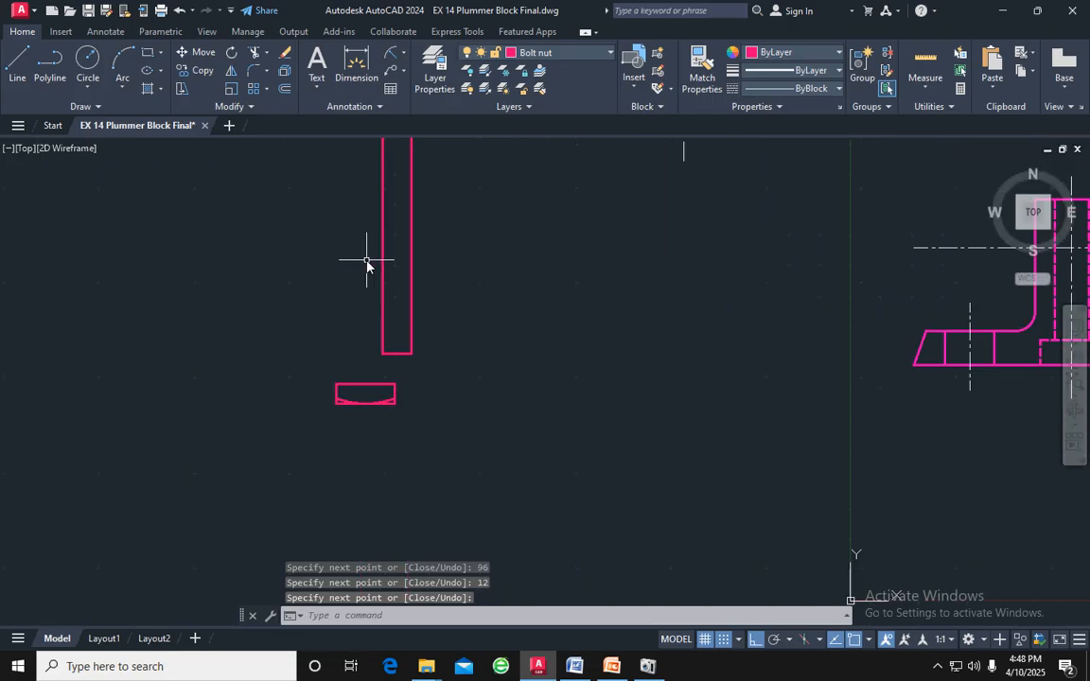
scroll(369, 255, down, 2)
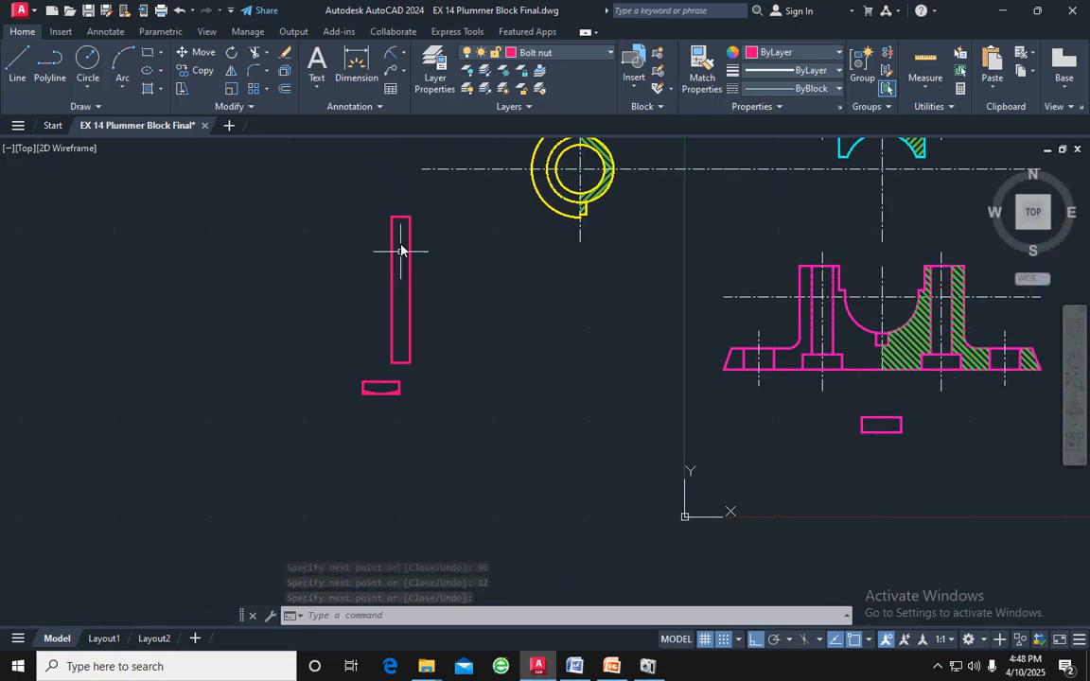
scroll(400, 248, up, 3)
scroll(401, 216, up, 3)
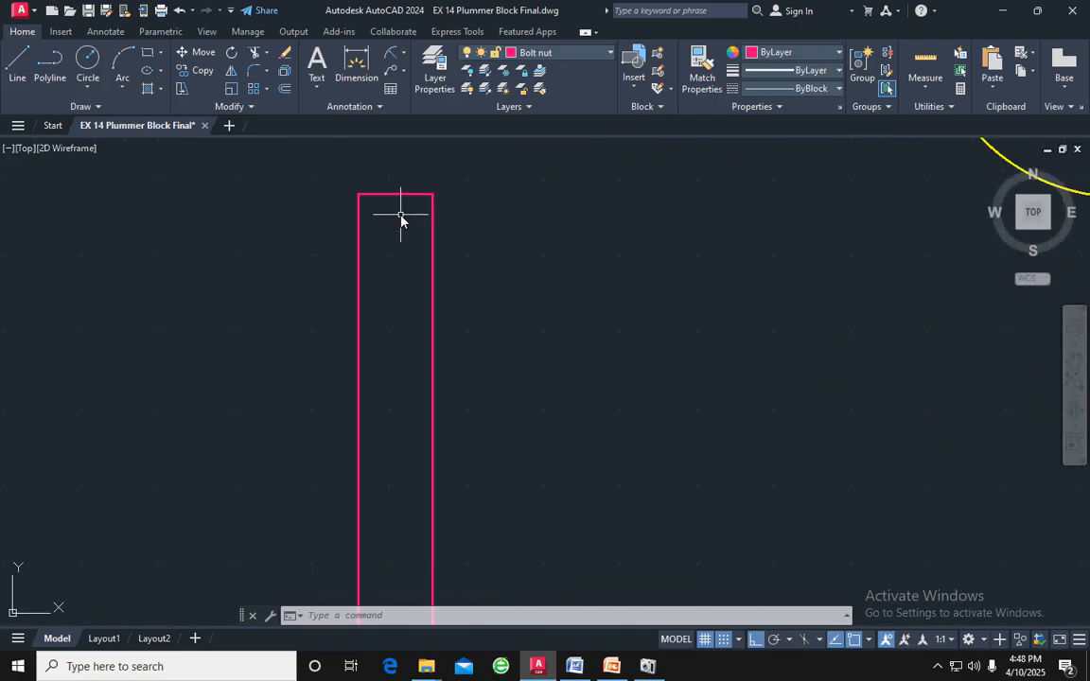
scroll(400, 216, down, 1)
scroll(664, 369, down, 3)
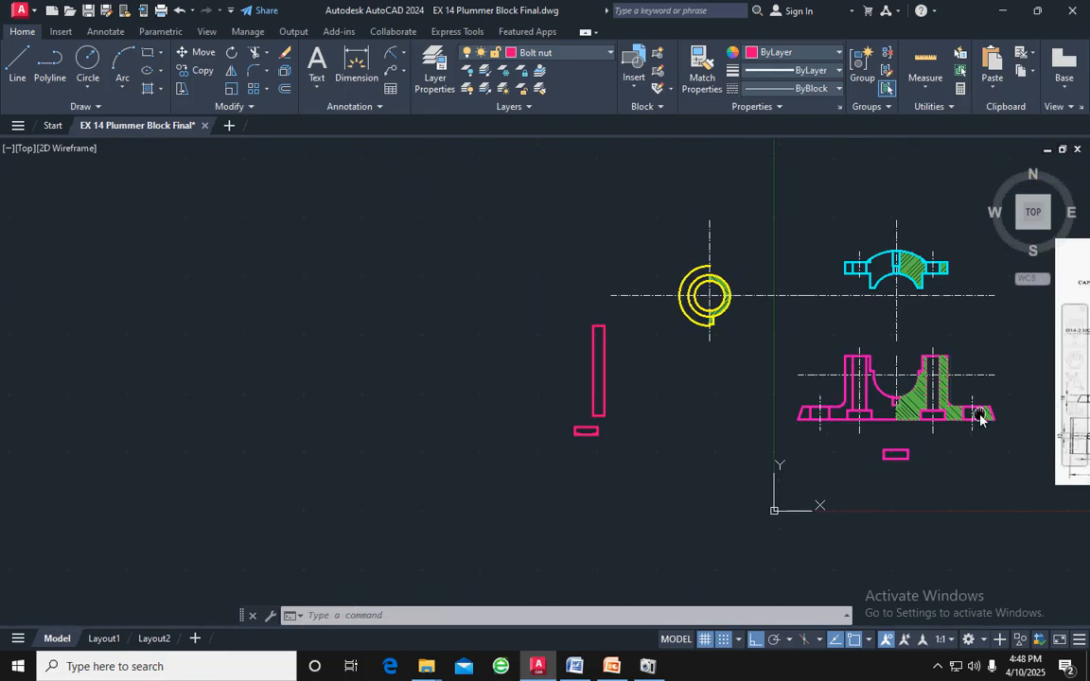
middle_drag(980, 419, 333, 413)
scroll(698, 414, up, 4)
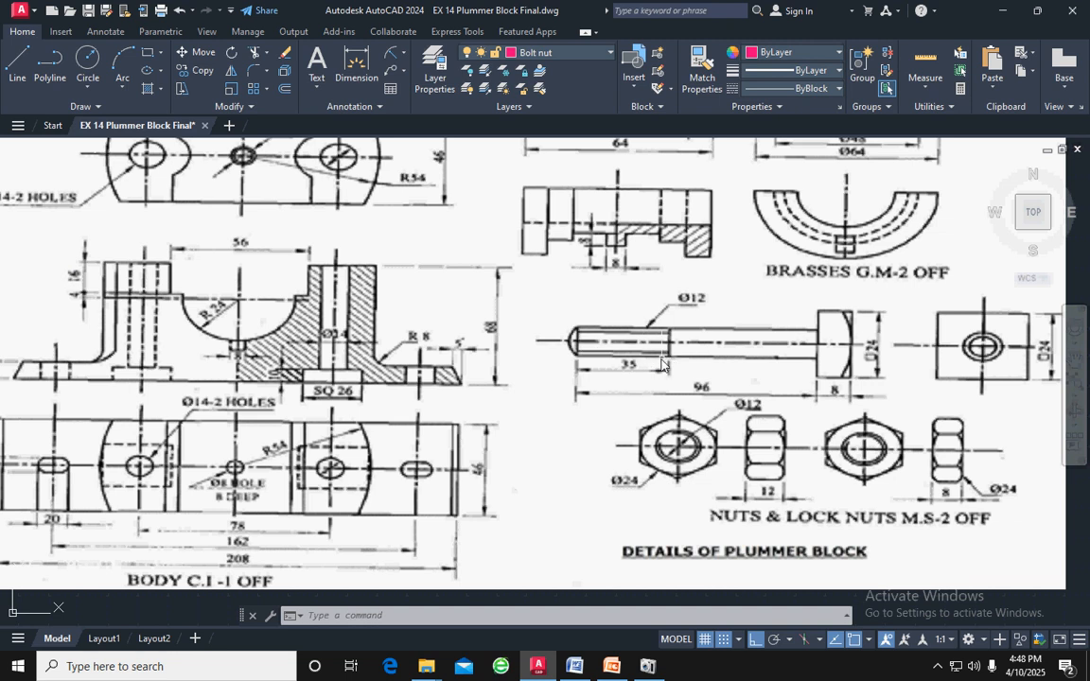
scroll(652, 370, down, 1)
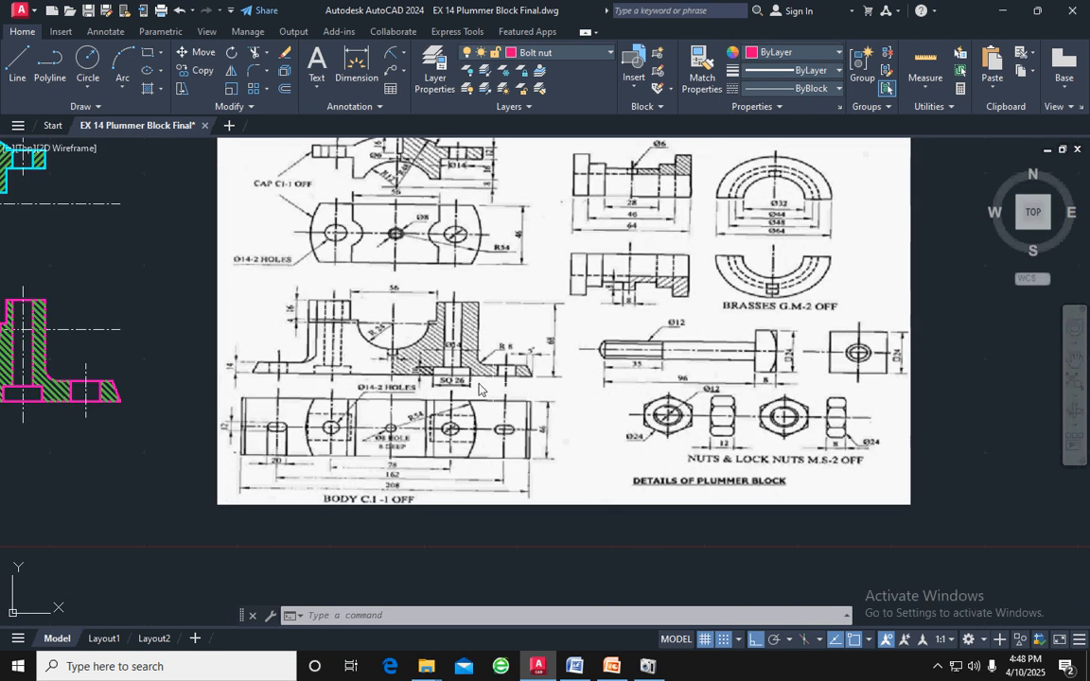
middle_drag(194, 354, 436, 376)
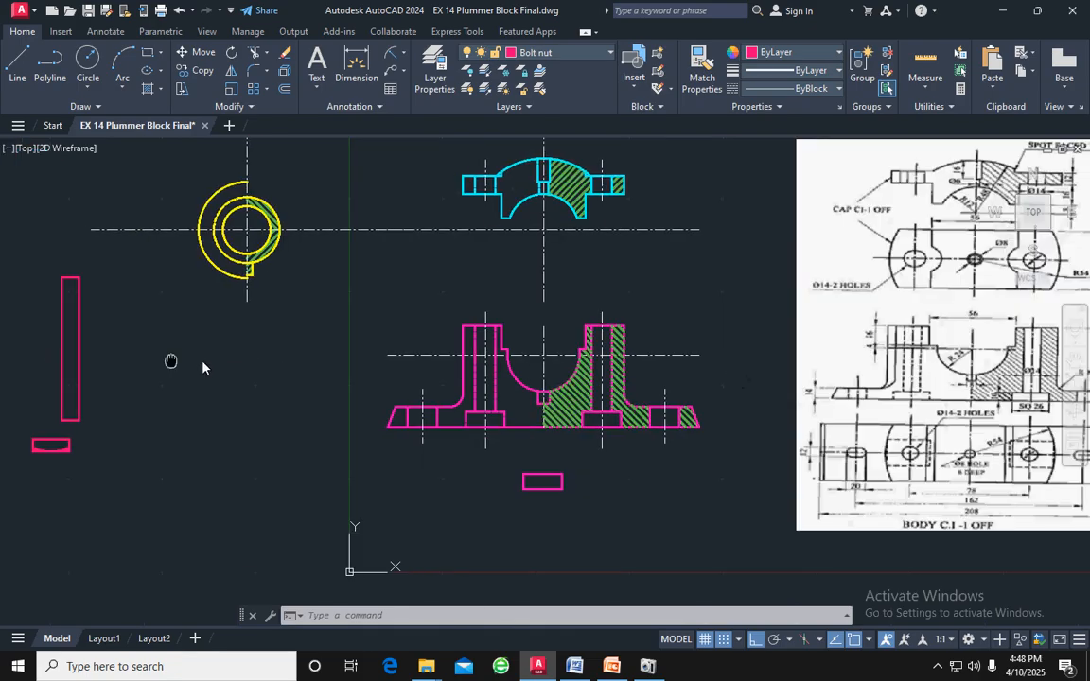
Offset the top edge of the bolt shank 35 downward to mark the end of the threaded length
middle_drag(172, 361, 369, 360)
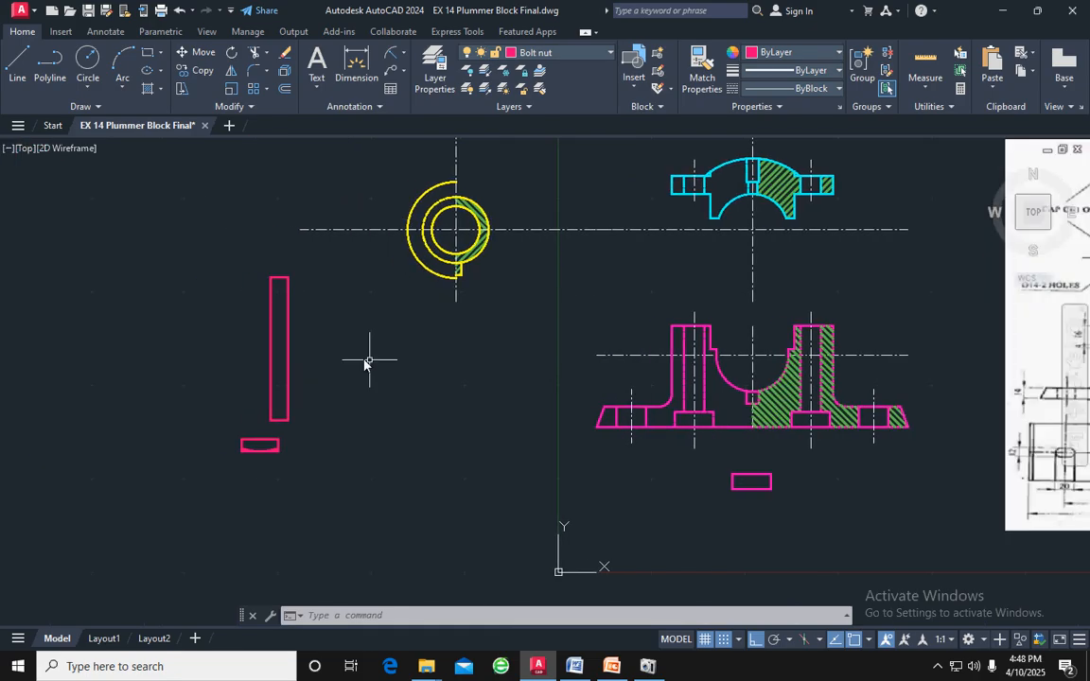
click(284, 89)
key(Return)
click(278, 277)
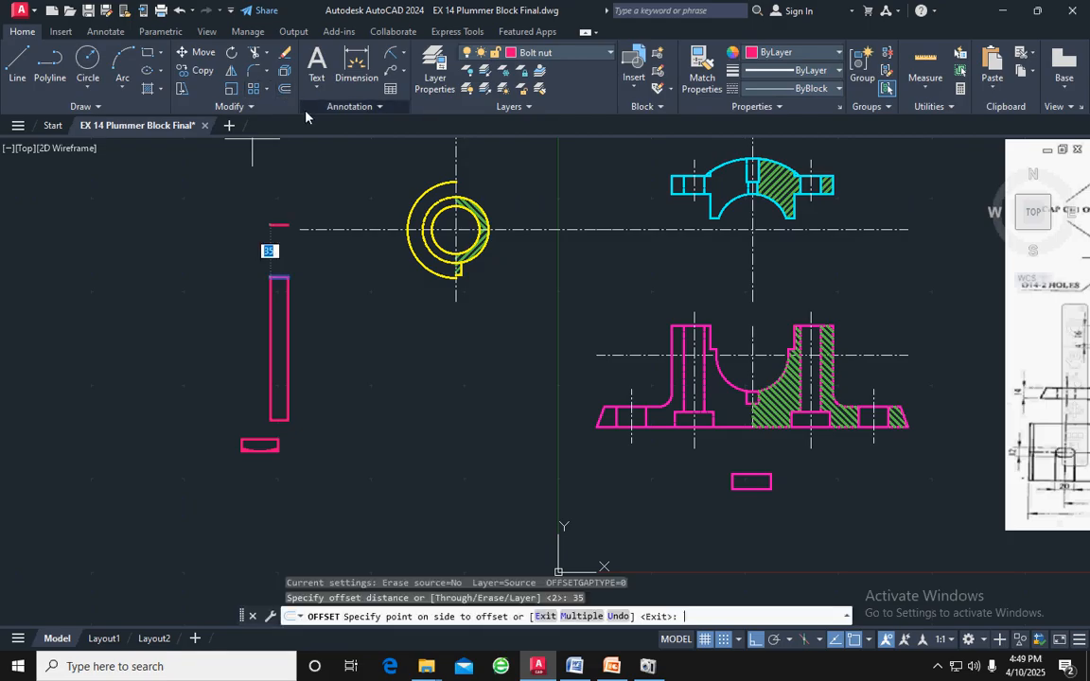
click(336, 331)
key(Escape)
scroll(311, 312, up, 4)
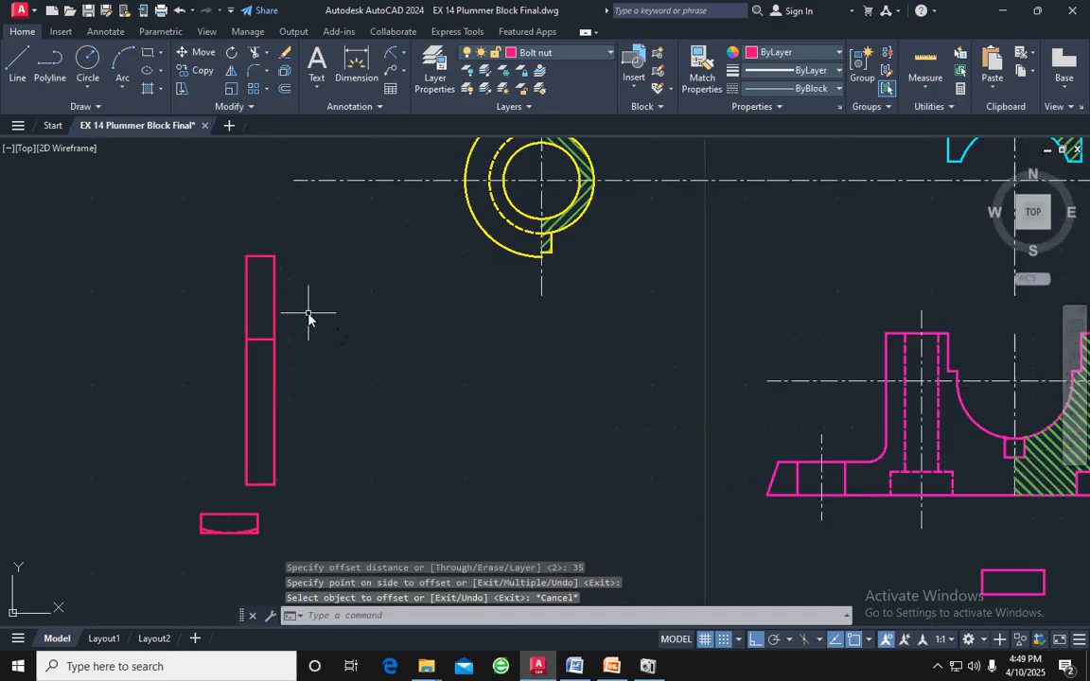
Offset both long sides of the bolt shank inward by 2 for the thread lines
click(207, 299)
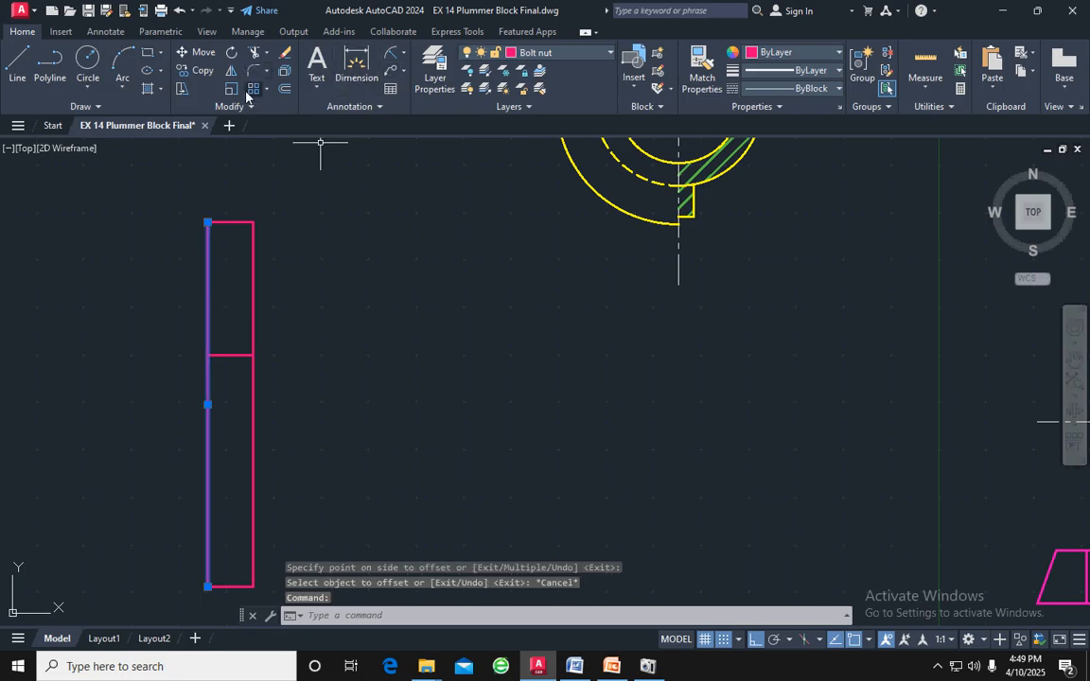
click(284, 92)
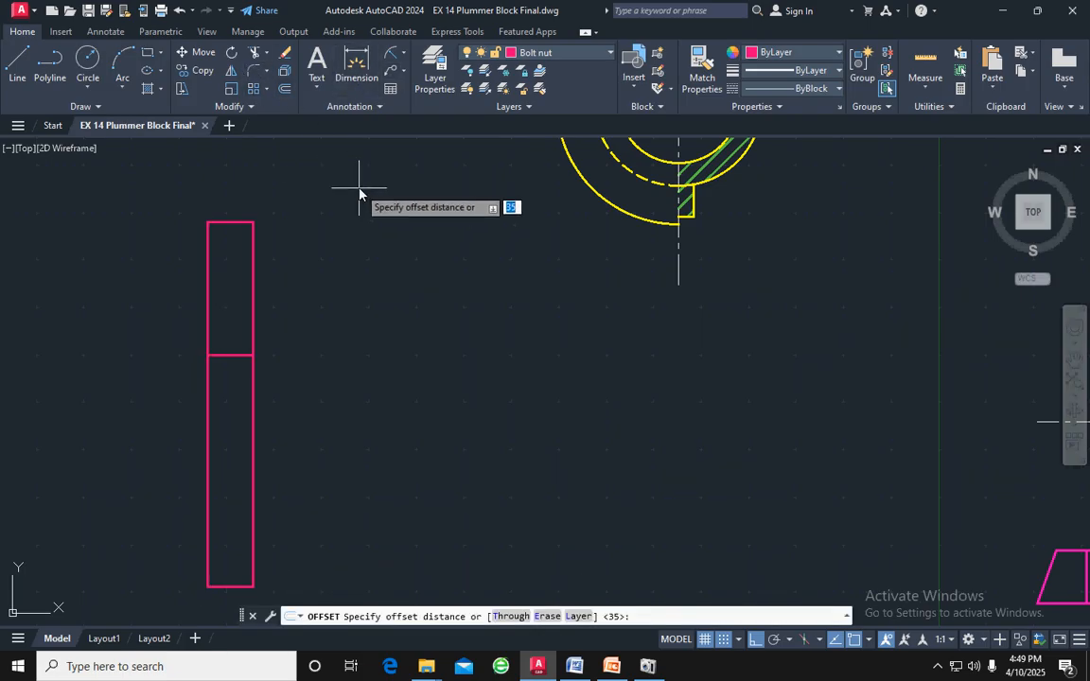
text(2)
key(Return)
click(329, 244)
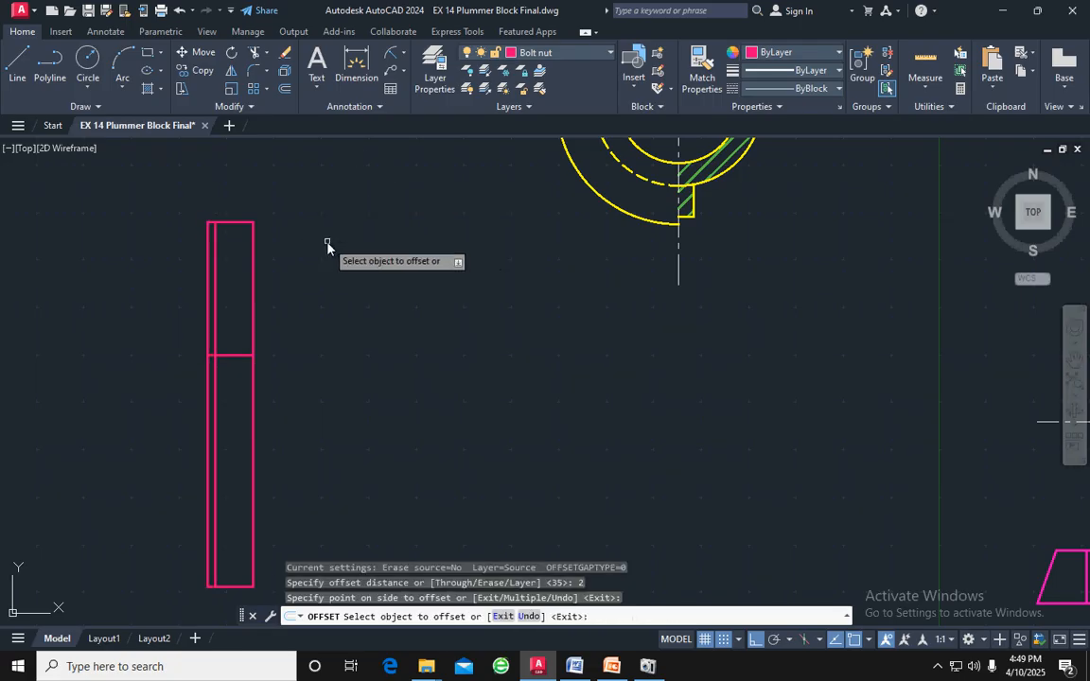
click(252, 277)
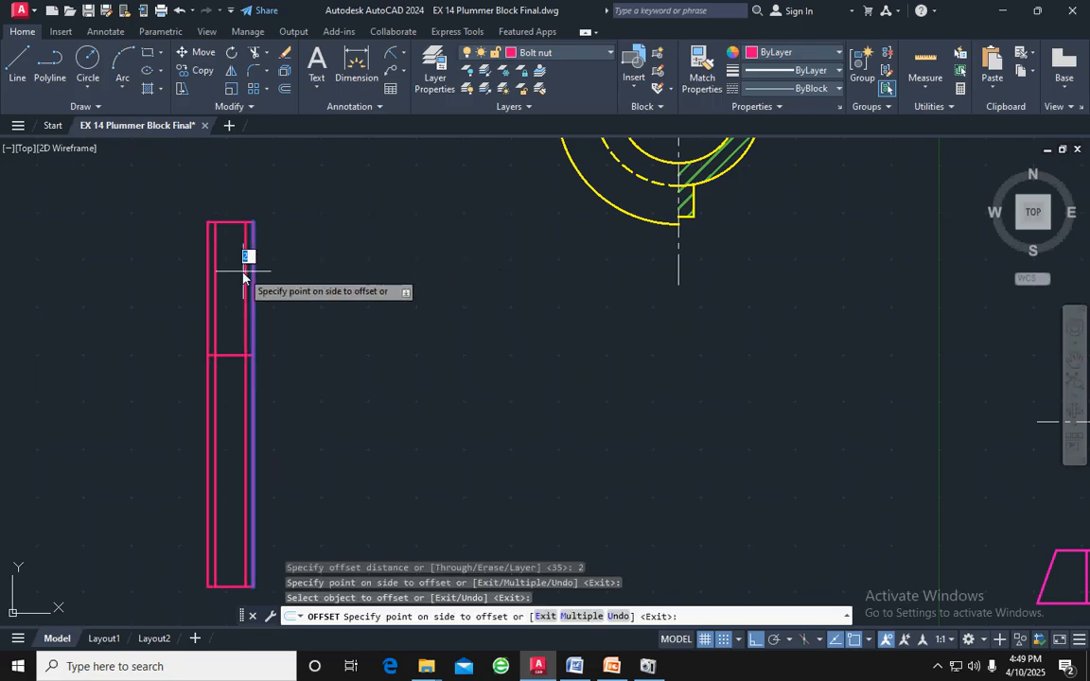
click(242, 277)
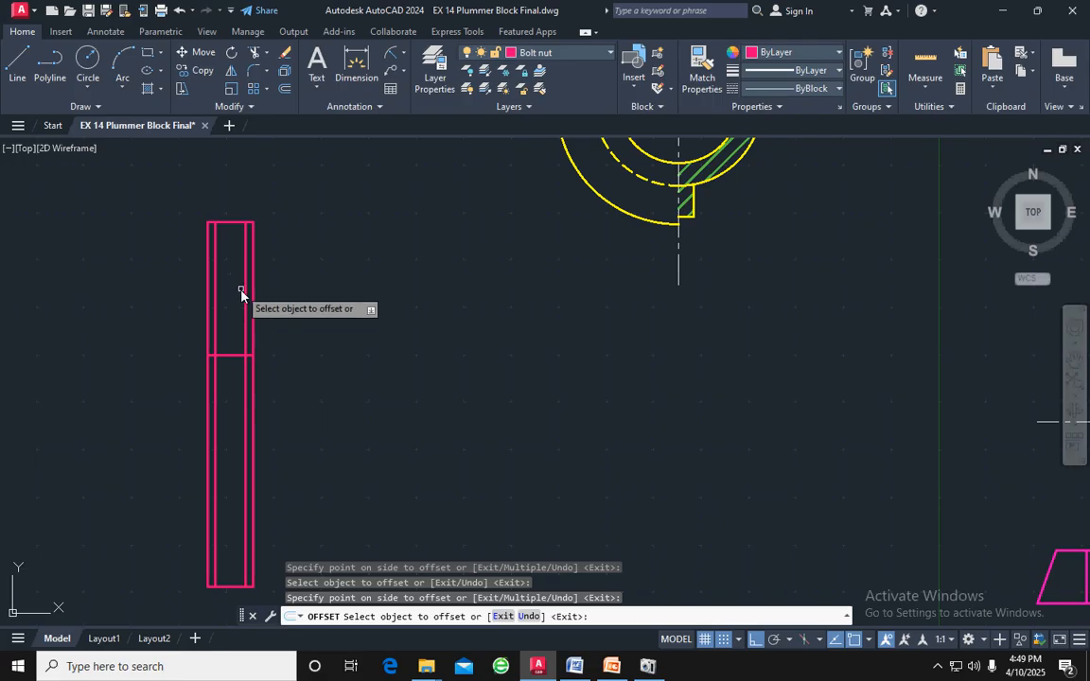
key(Escape)
Trim both inner thread lines away below the line marking the end of the threaded length
text(tr)
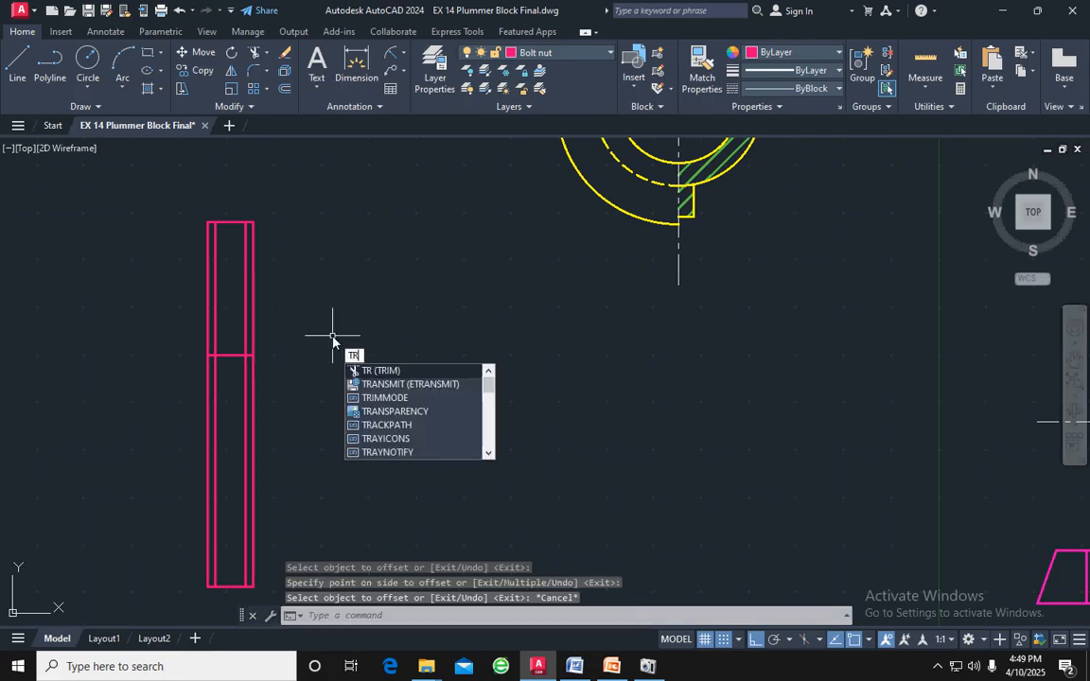
key(Return)
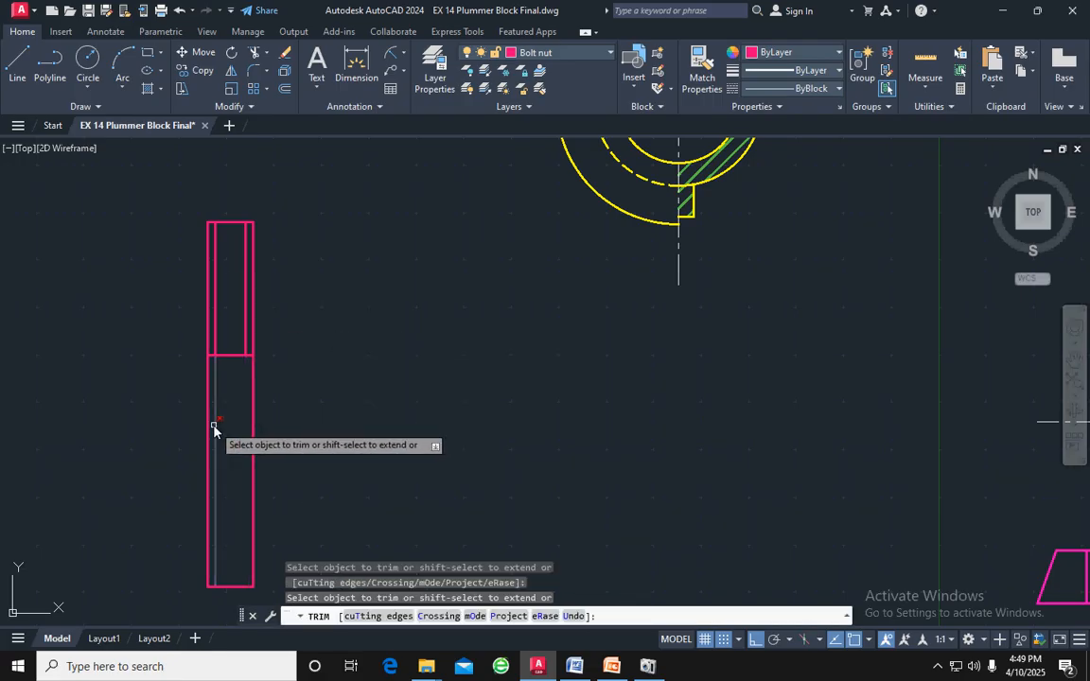
key(Escape)
key(Escape)
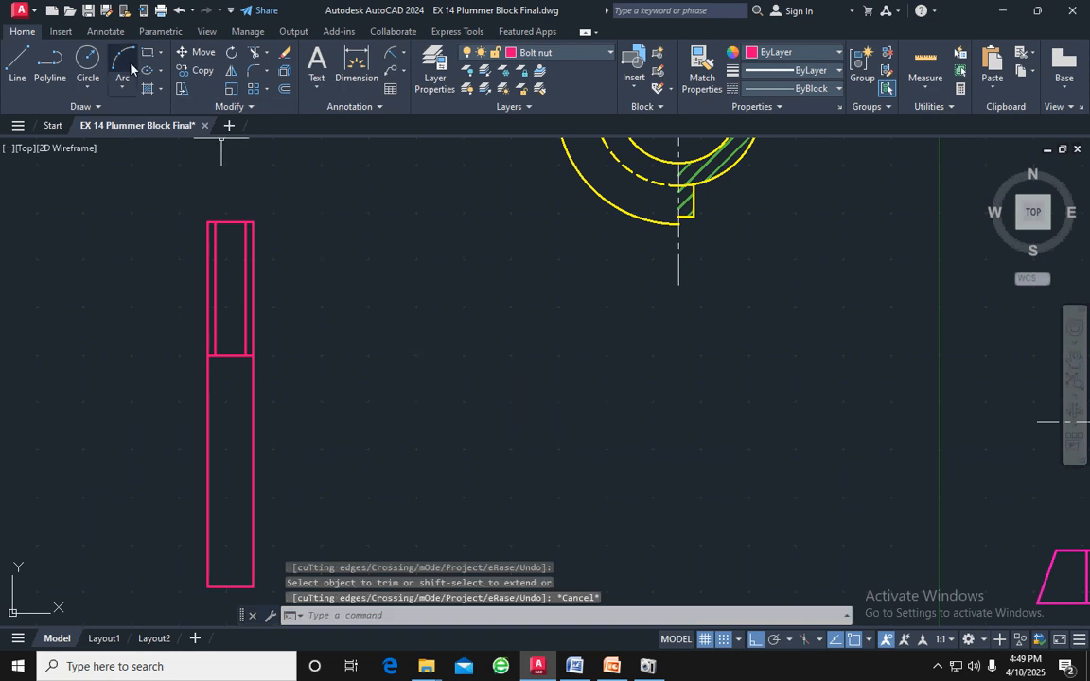
click(124, 87)
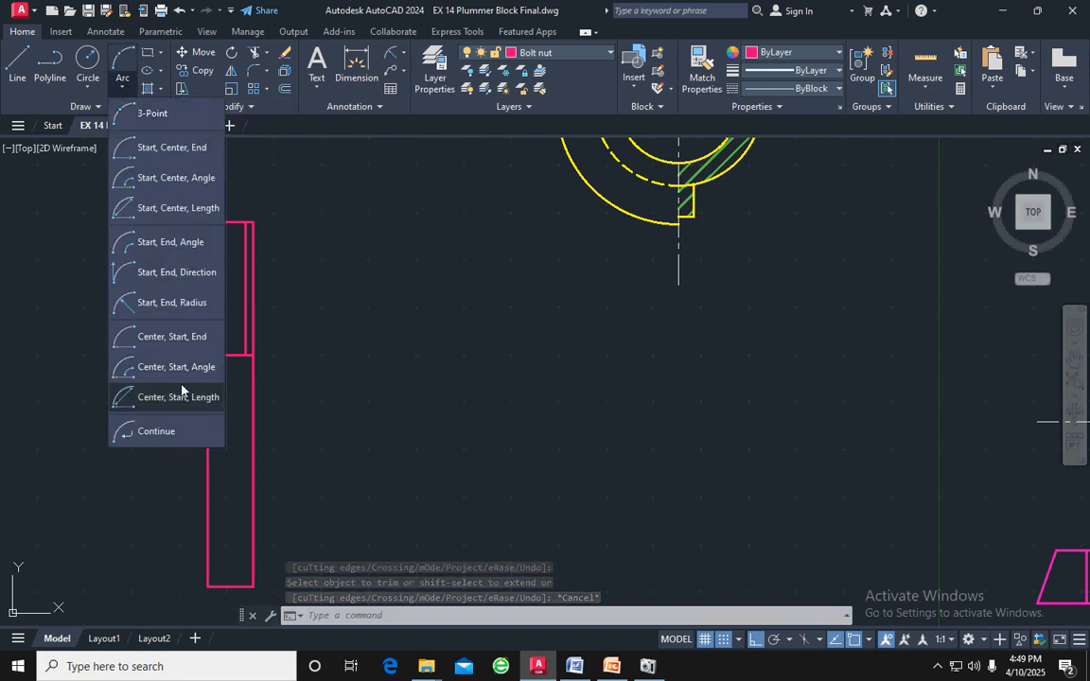
click(189, 303)
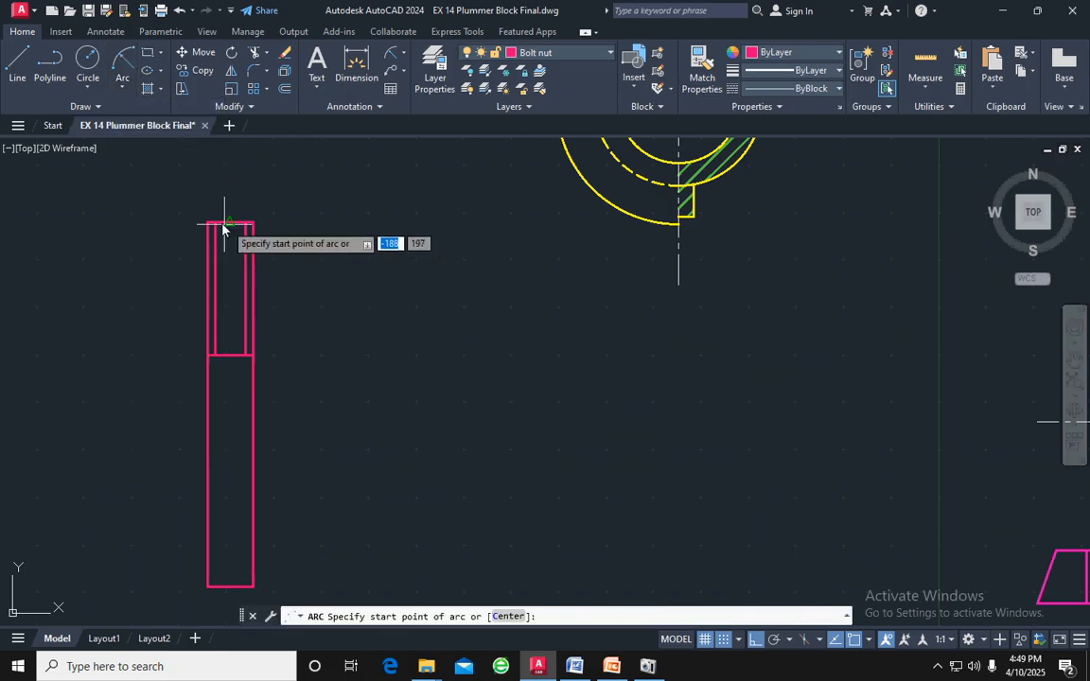
click(207, 224)
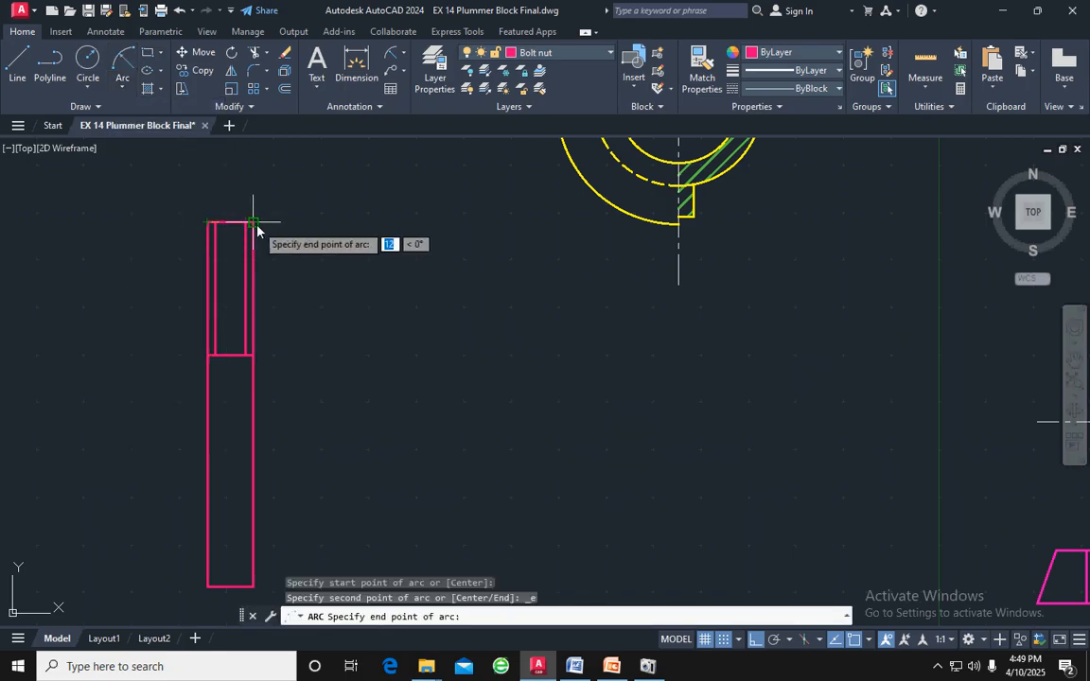
click(252, 224)
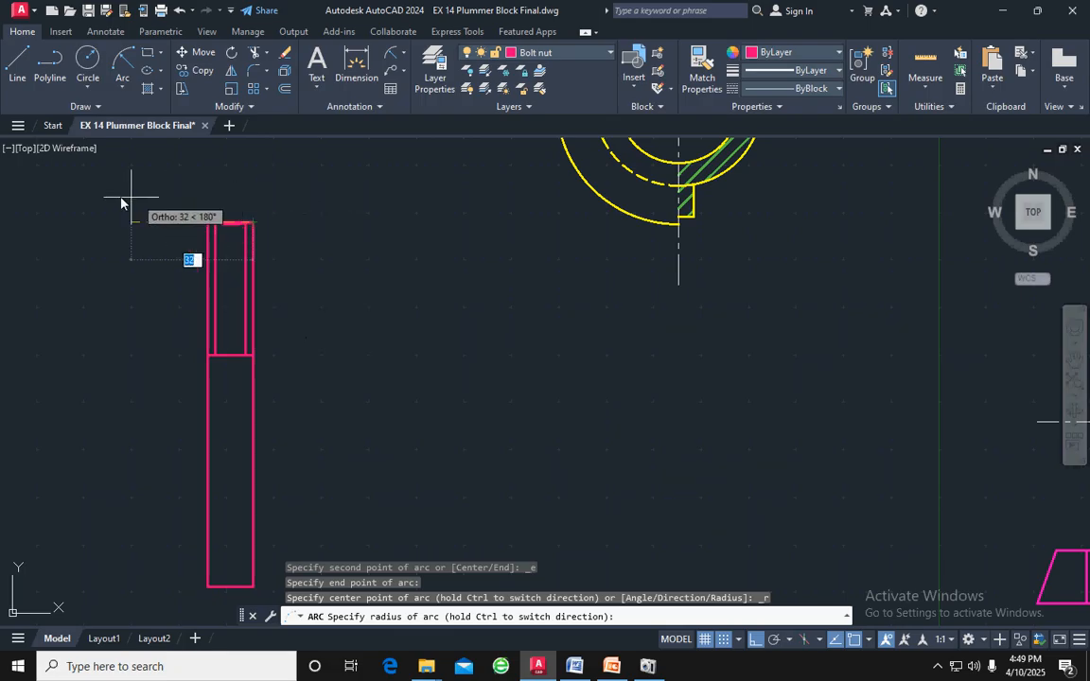
key(Escape)
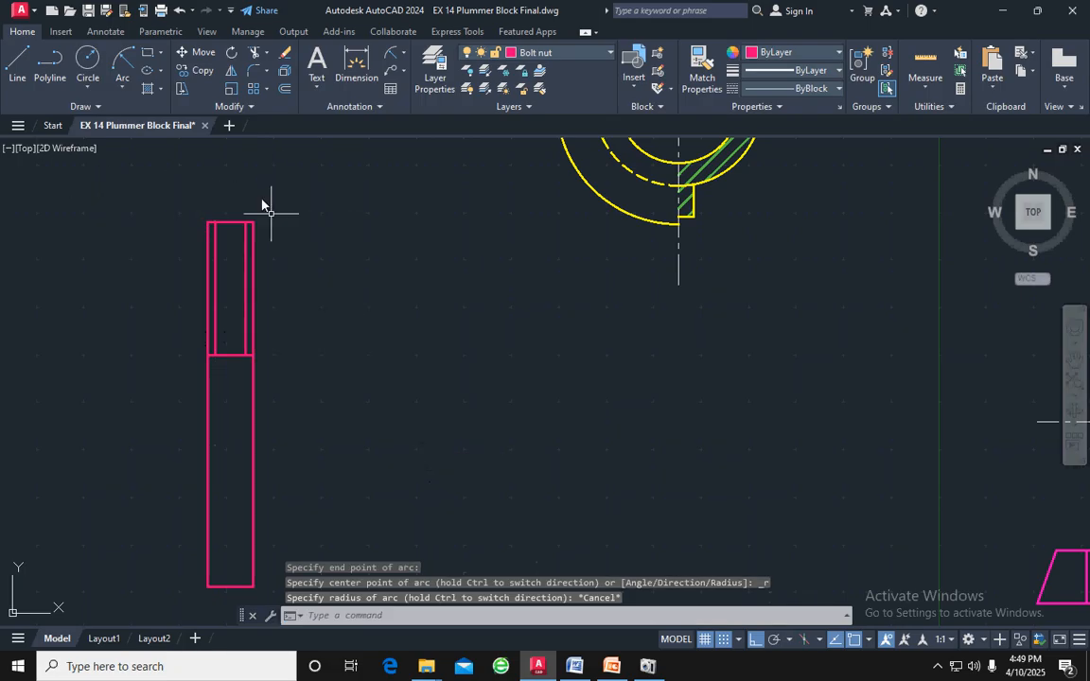
click(121, 88)
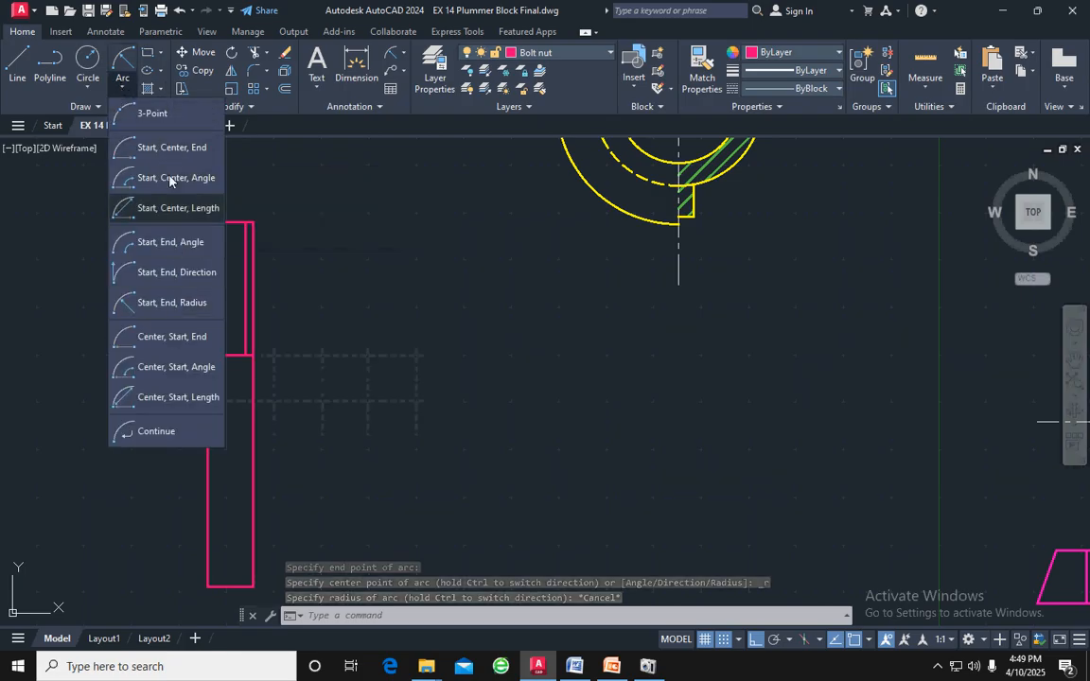
click(154, 145)
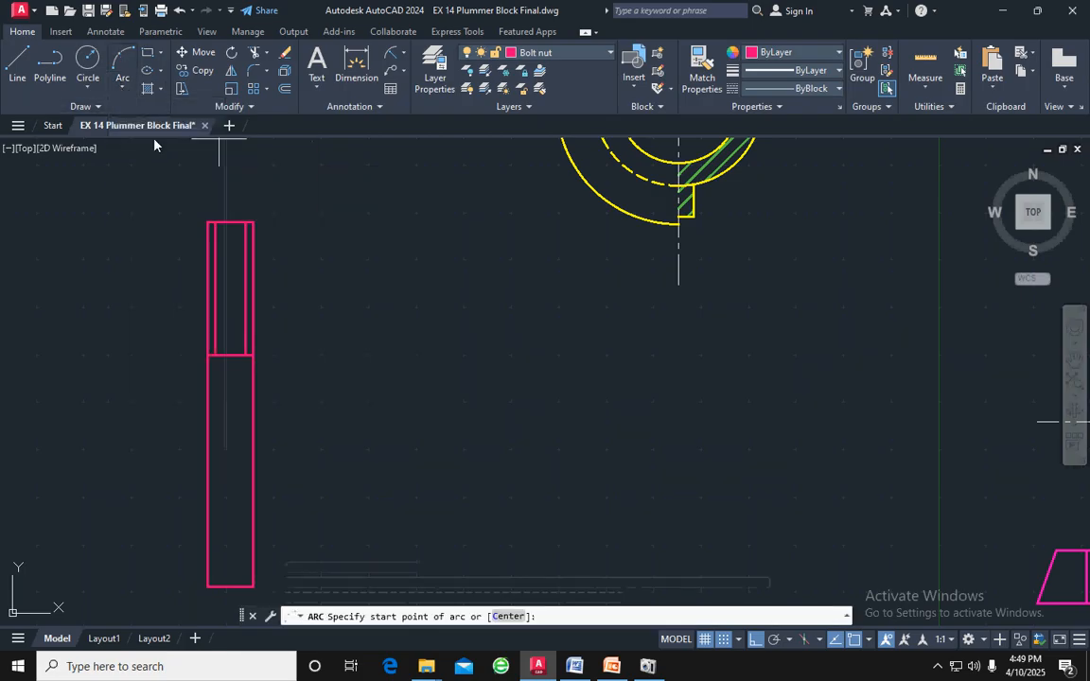
click(208, 222)
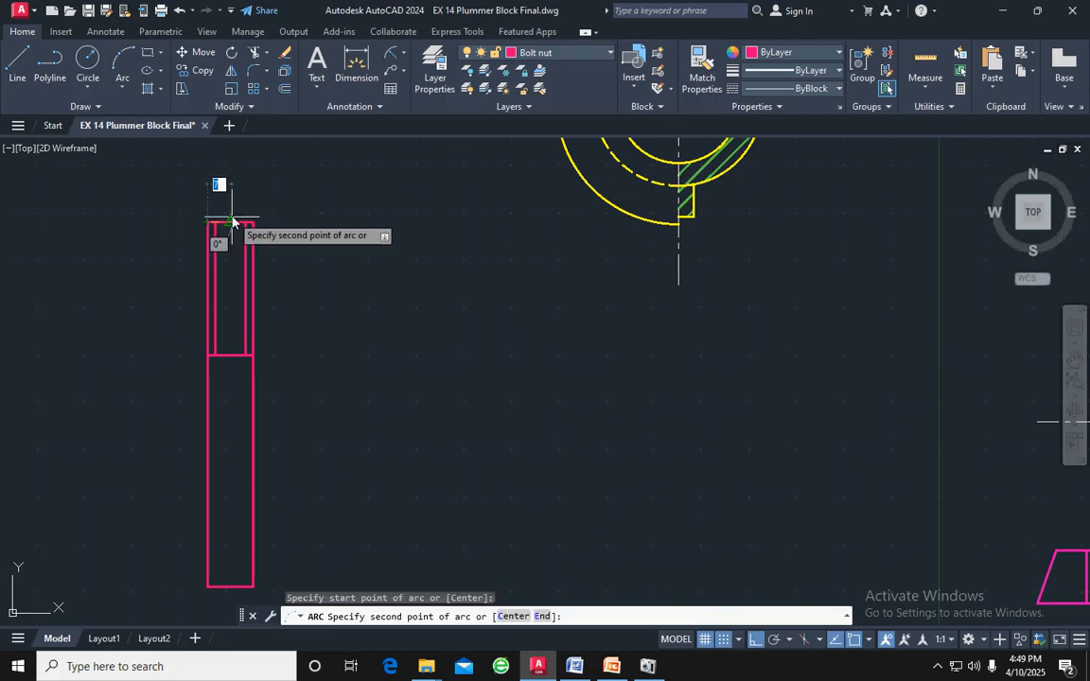
click(233, 217)
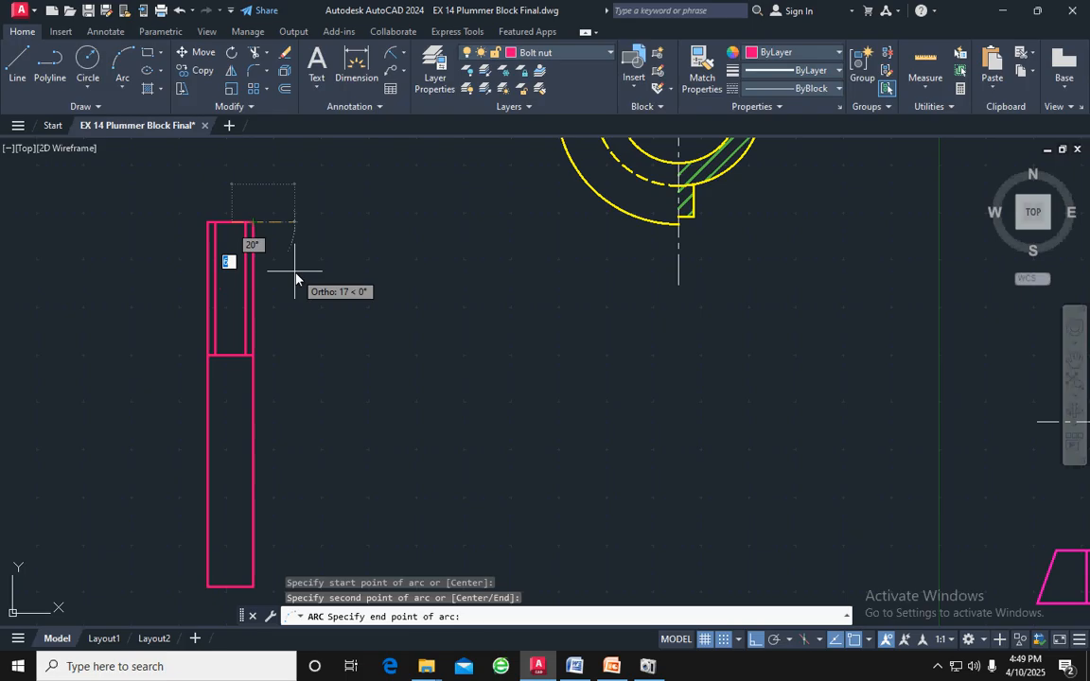
key(Escape)
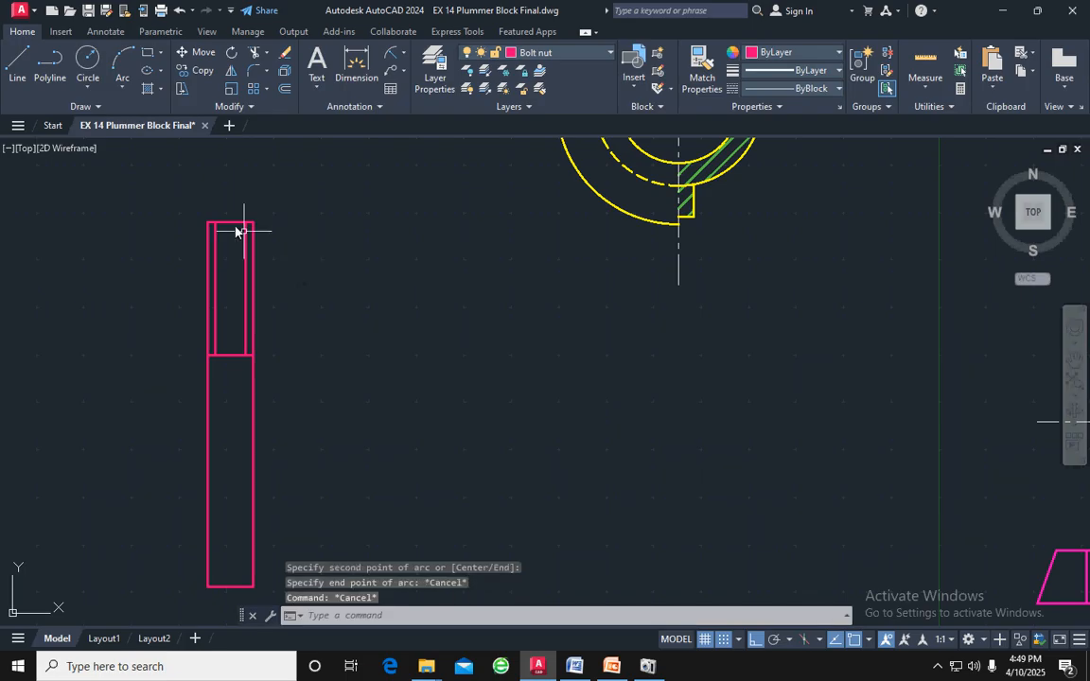
click(123, 87)
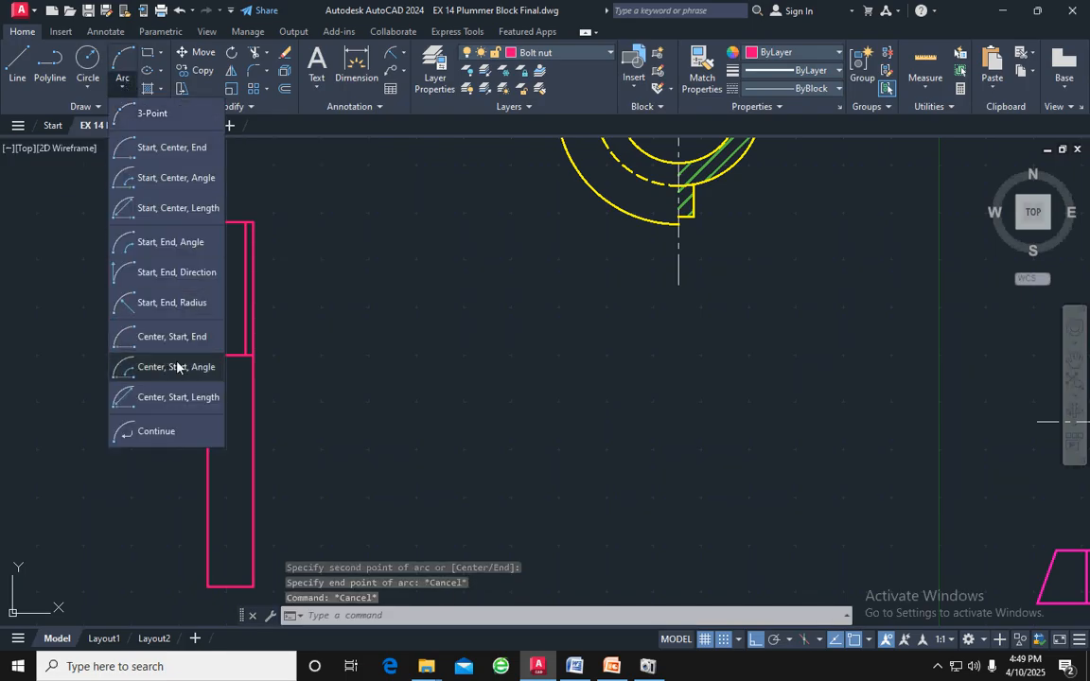
click(188, 303)
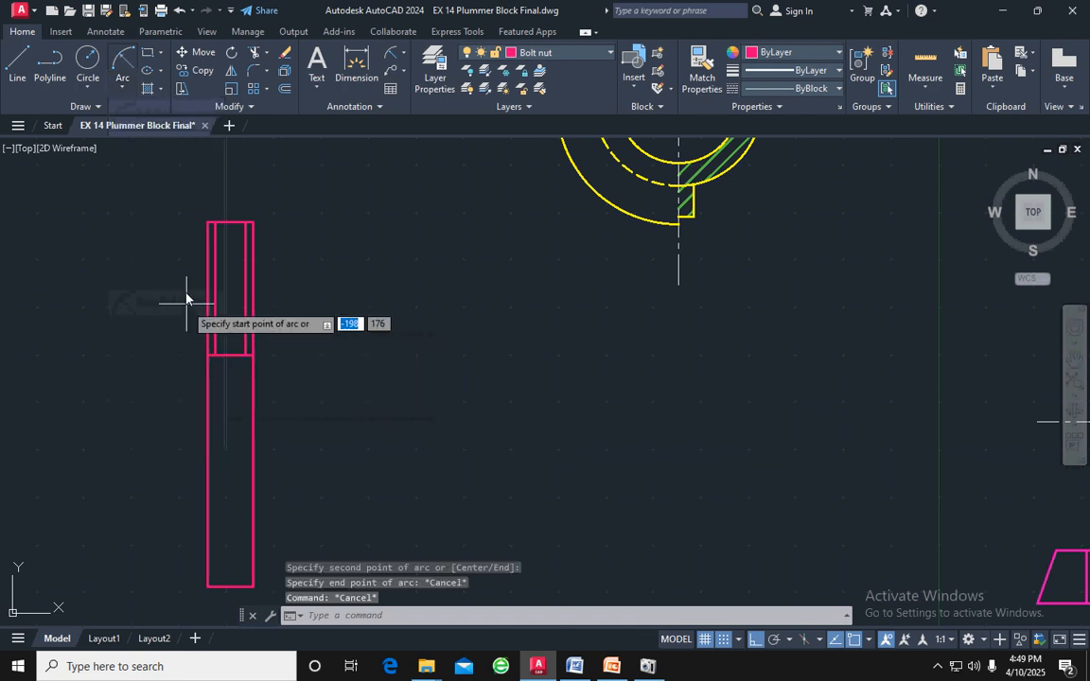
click(208, 224)
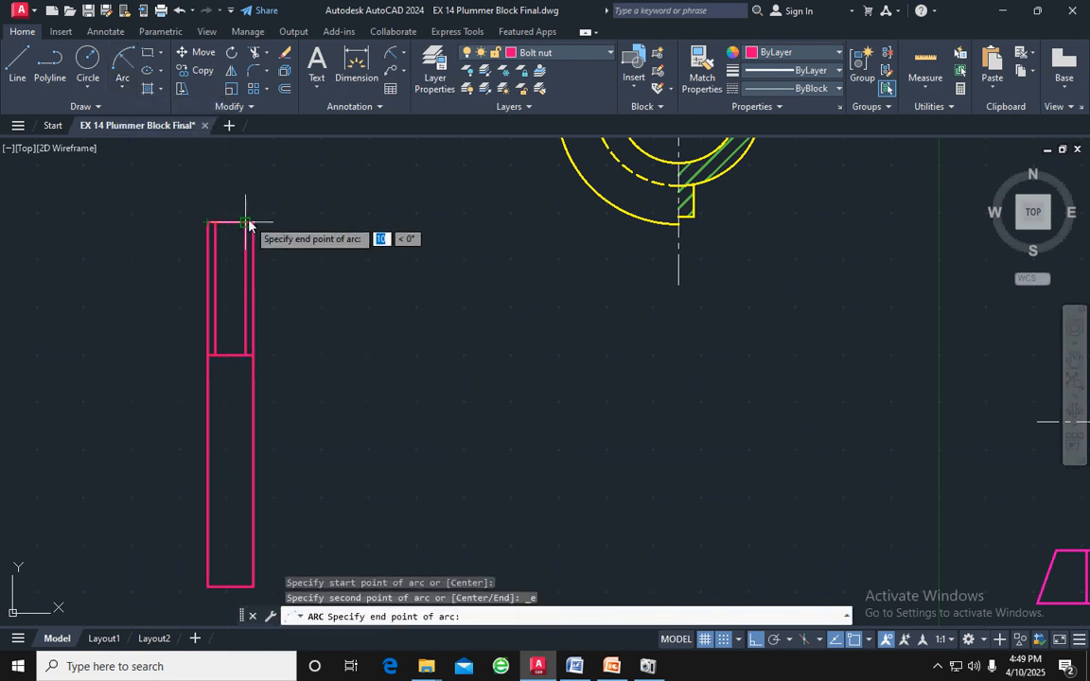
click(252, 222)
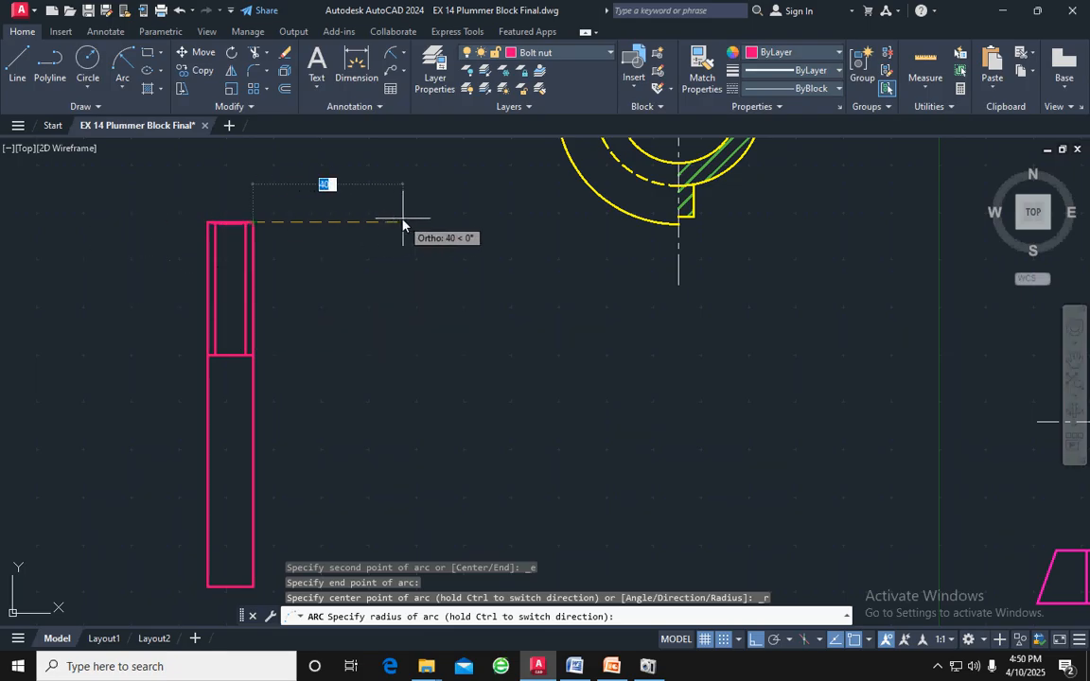
Turn ortho mode off and draw a start-end-radius arc of radius about 8 from the shank's top-right corner to its top-left corner
click(754, 642)
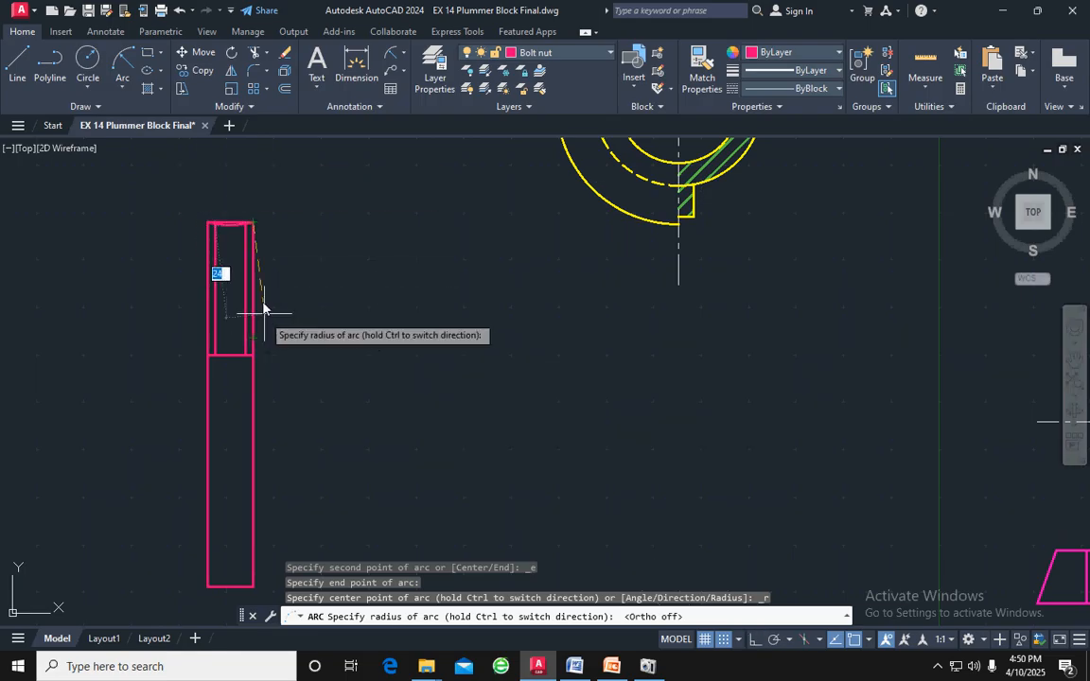
key(Escape)
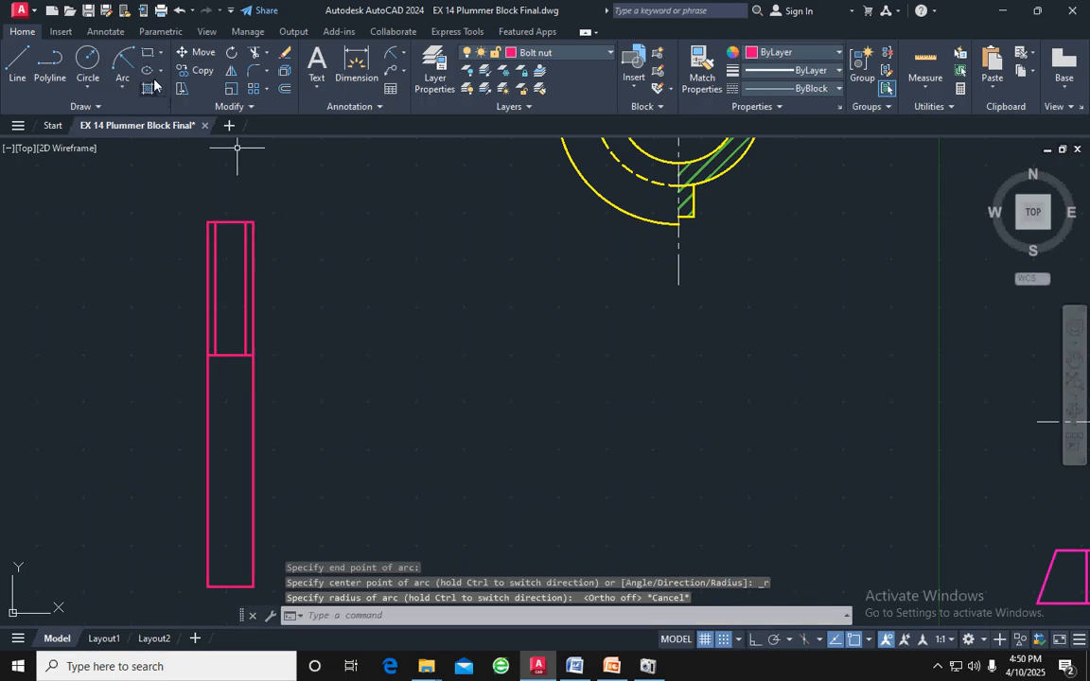
click(117, 64)
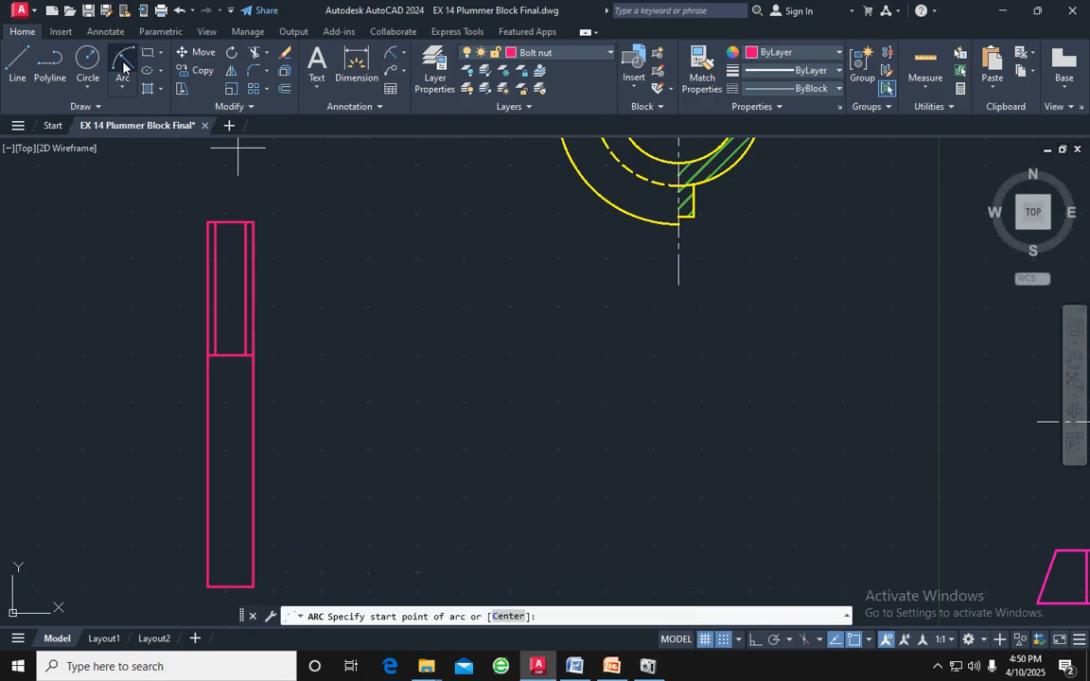
click(254, 224)
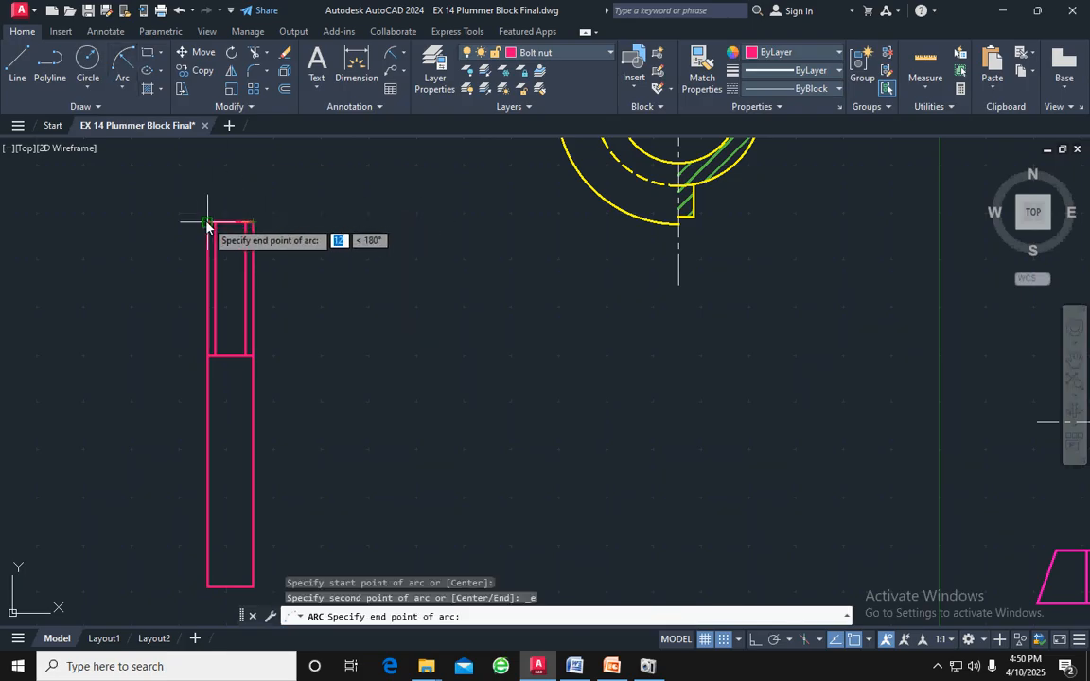
click(207, 224)
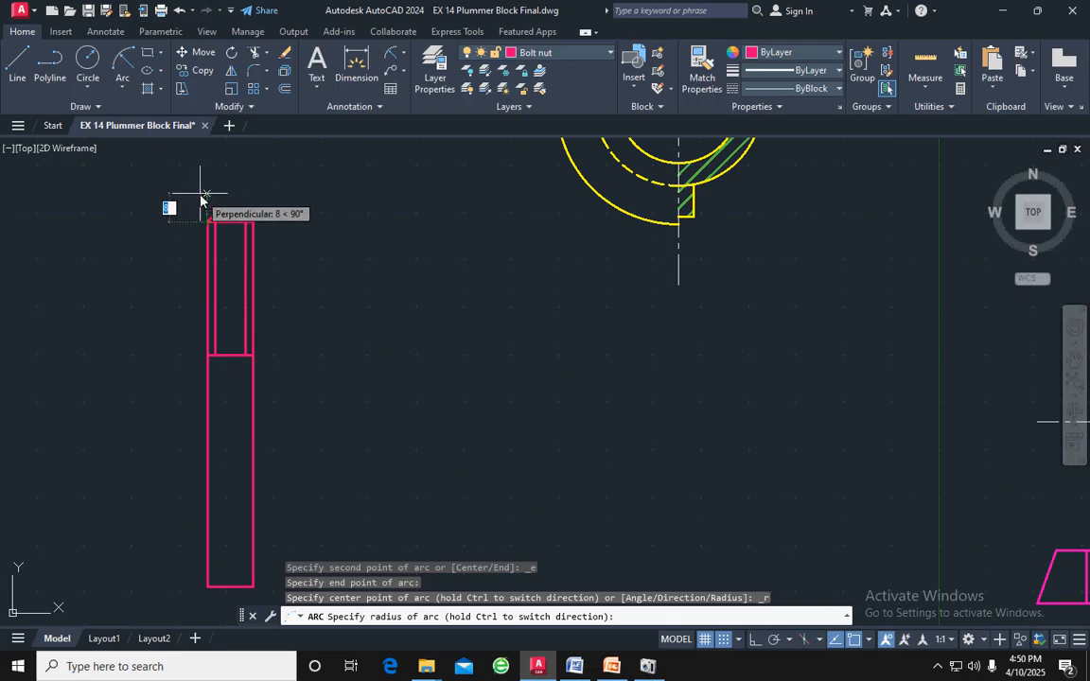
click(200, 196)
key(Escape)
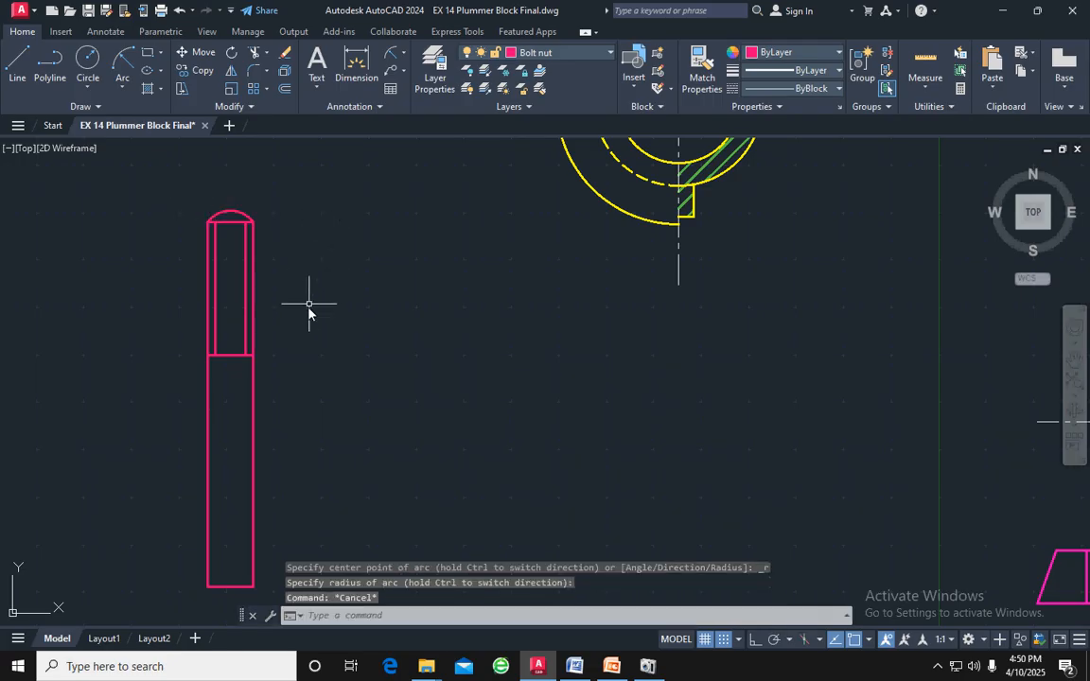
Examine the rounded bolt shank and compare it with the bolt in the reference drawing
scroll(306, 305, down, 2)
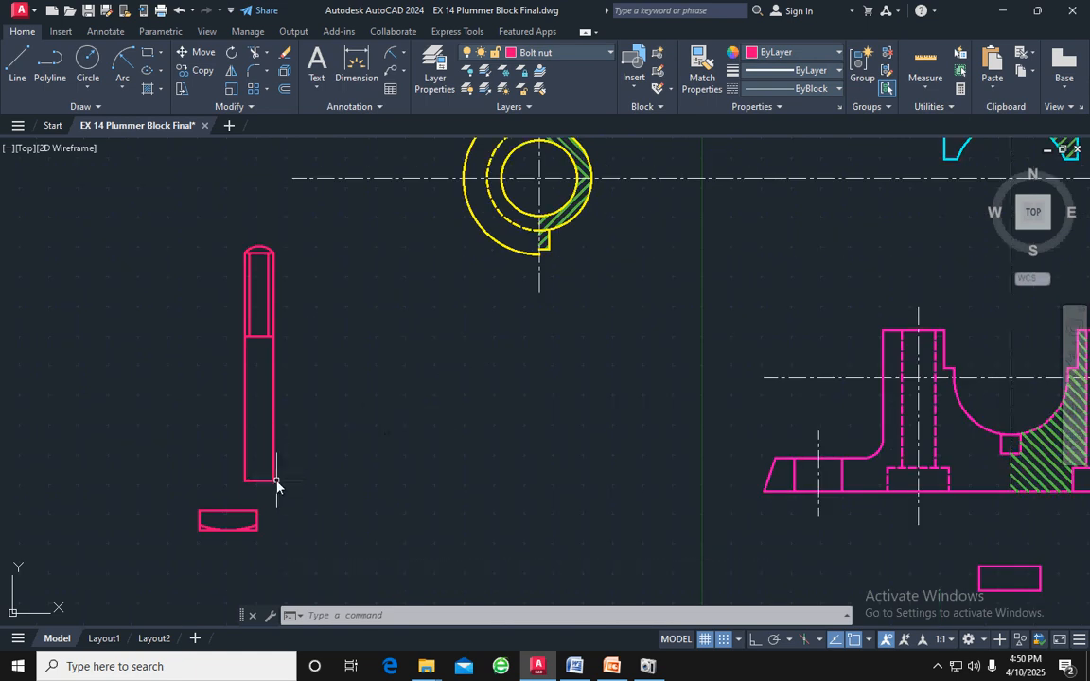
mouse_move(299, 504)
mouse_down()
mouse_move(294, 389)
mouse_move(251, 225)
mouse_move(362, 326)
mouse_up()
key(Escape)
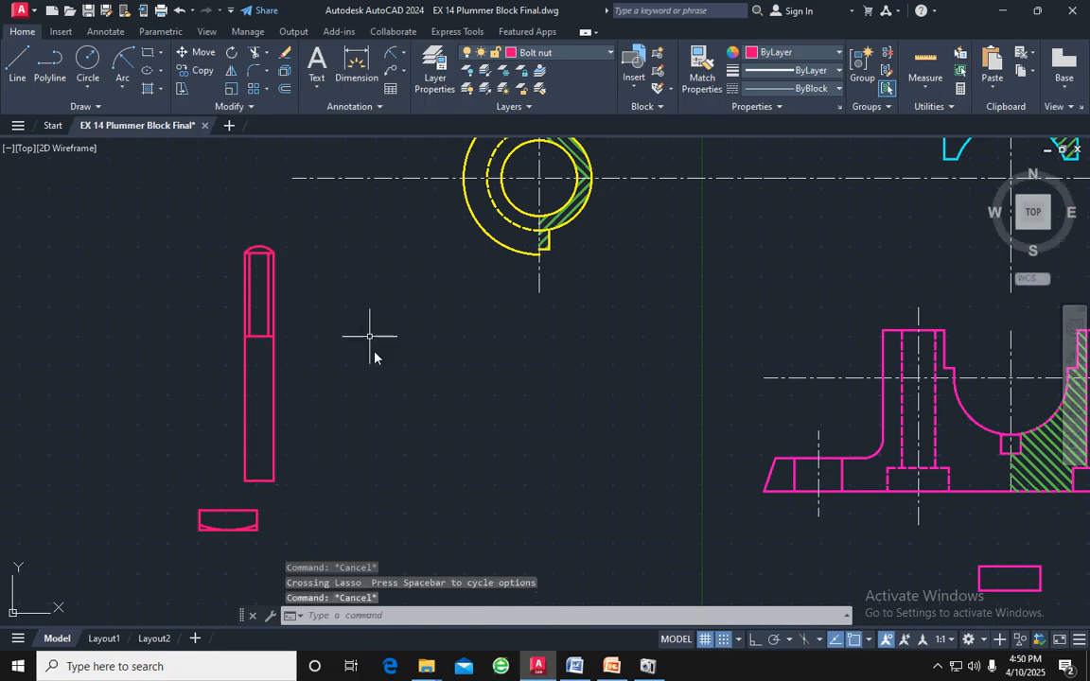
scroll(435, 398, down, 3)
middle_drag(588, 389, 206, 383)
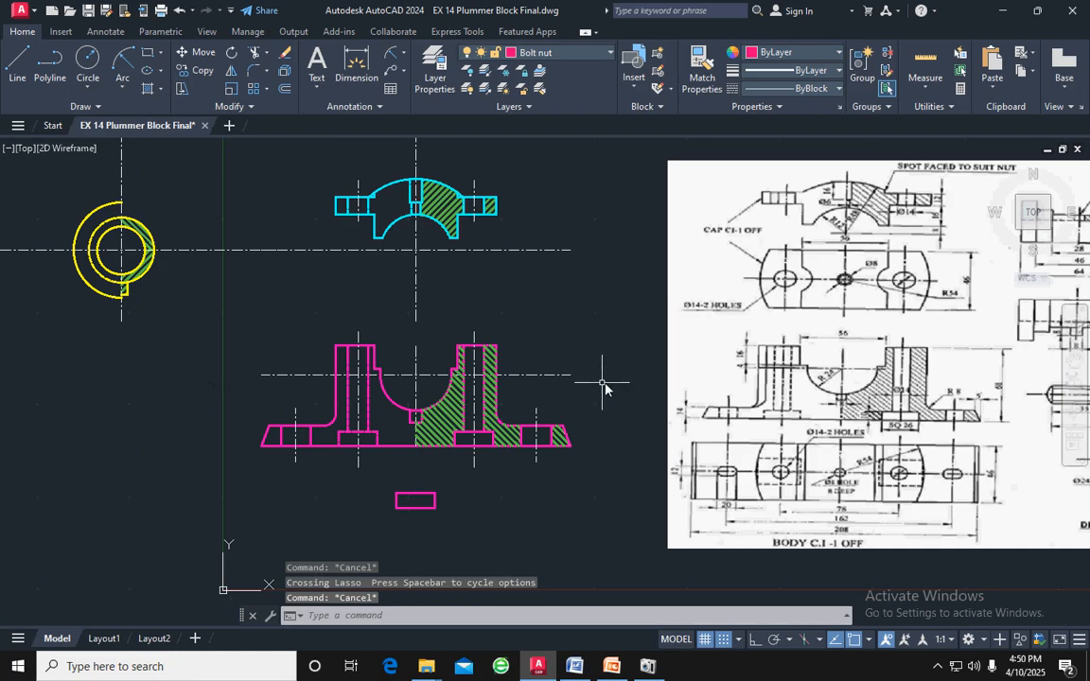
middle_drag(689, 388, 430, 390)
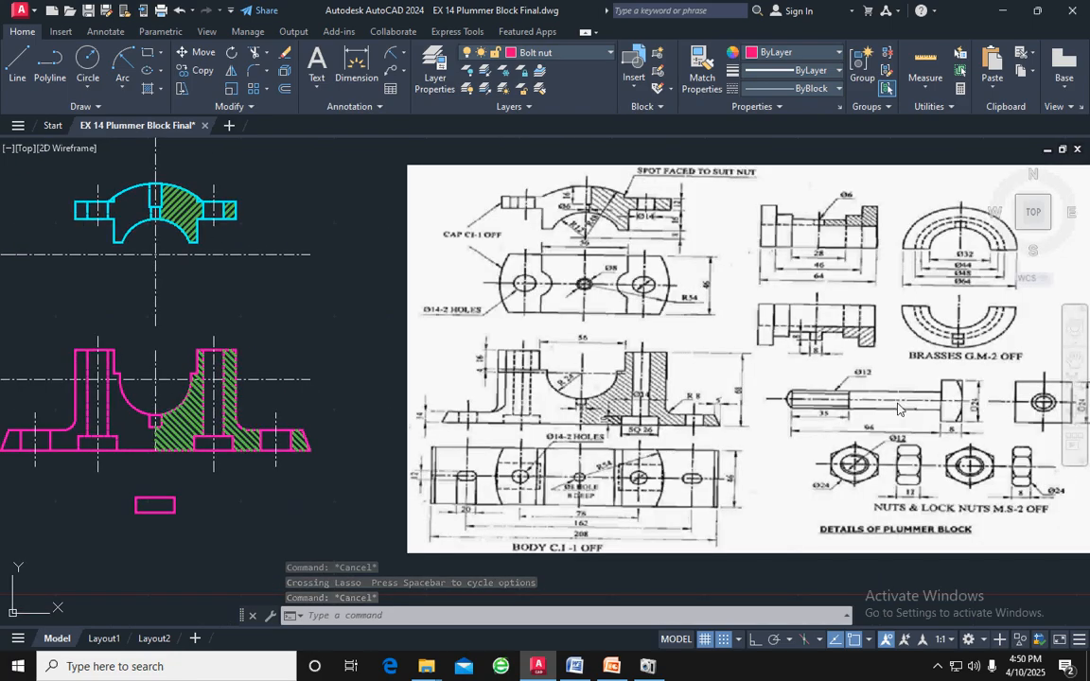
Move the bolt shank with its thread and rounded end from its bottom-edge midpoint onto the midpoint of the bolt head's top edge
middle_drag(684, 440, 869, 385)
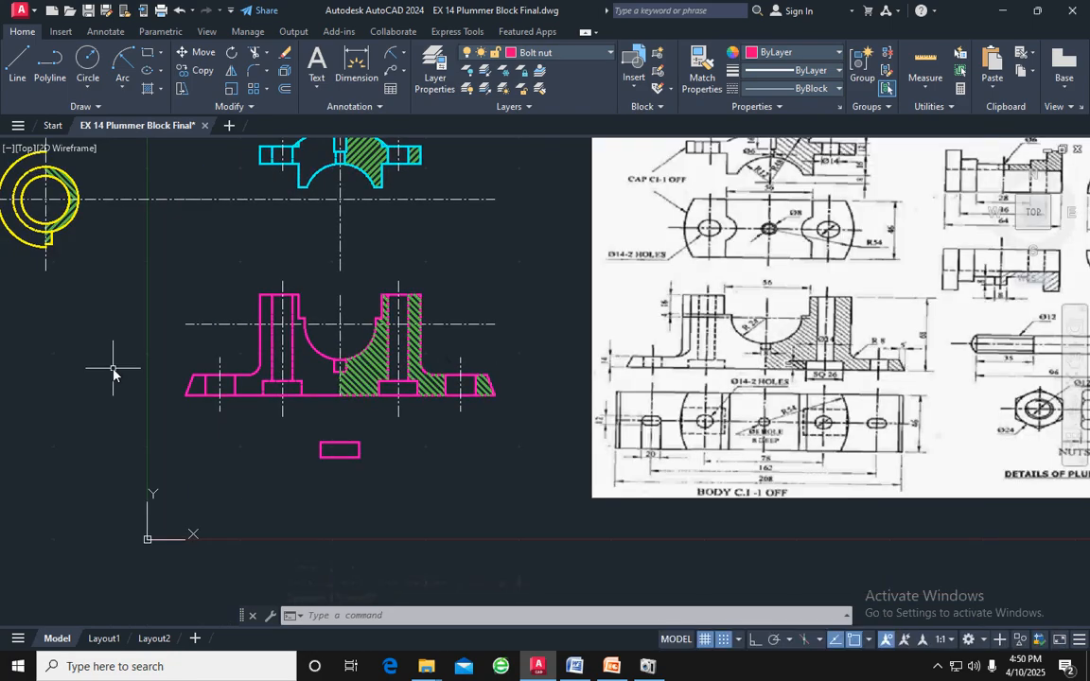
middle_drag(114, 369, 451, 348)
scroll(227, 305, up, 2)
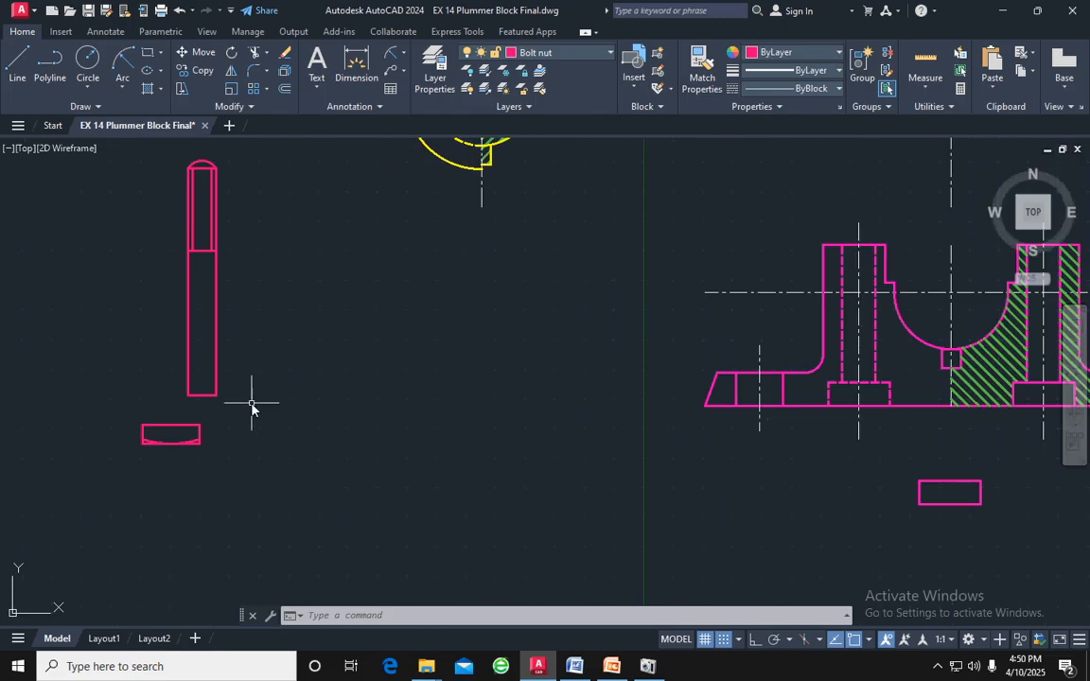
mouse_move(251, 404)
mouse_down()
mouse_move(214, 146)
mouse_move(170, 183)
mouse_move(173, 356)
mouse_up()
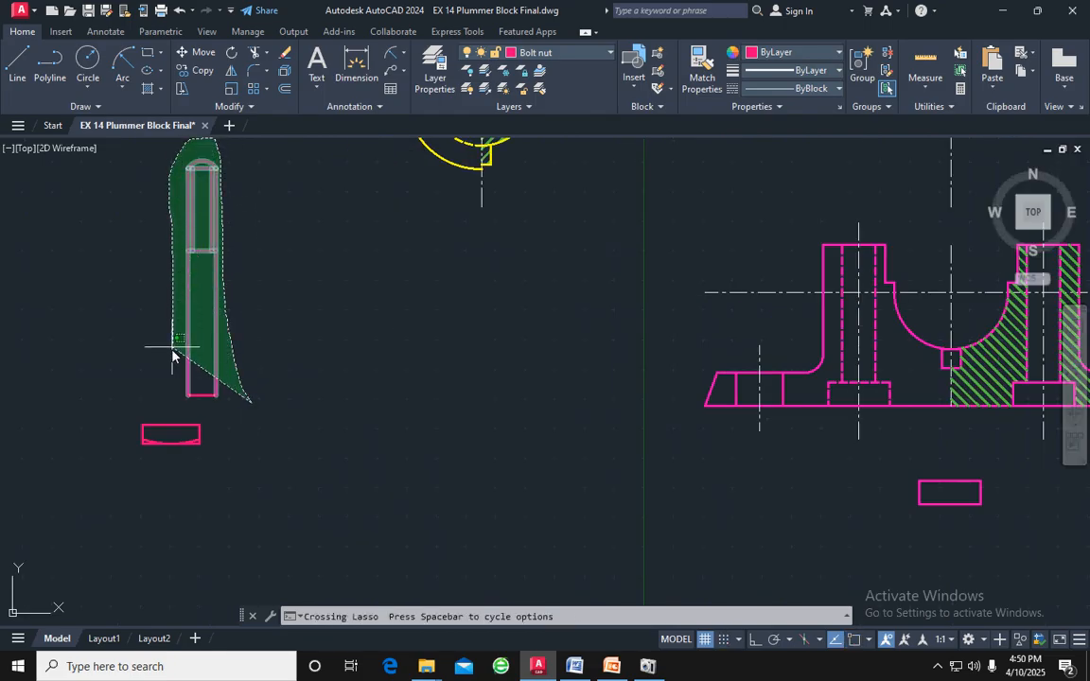
drag(171, 407, 175, 405)
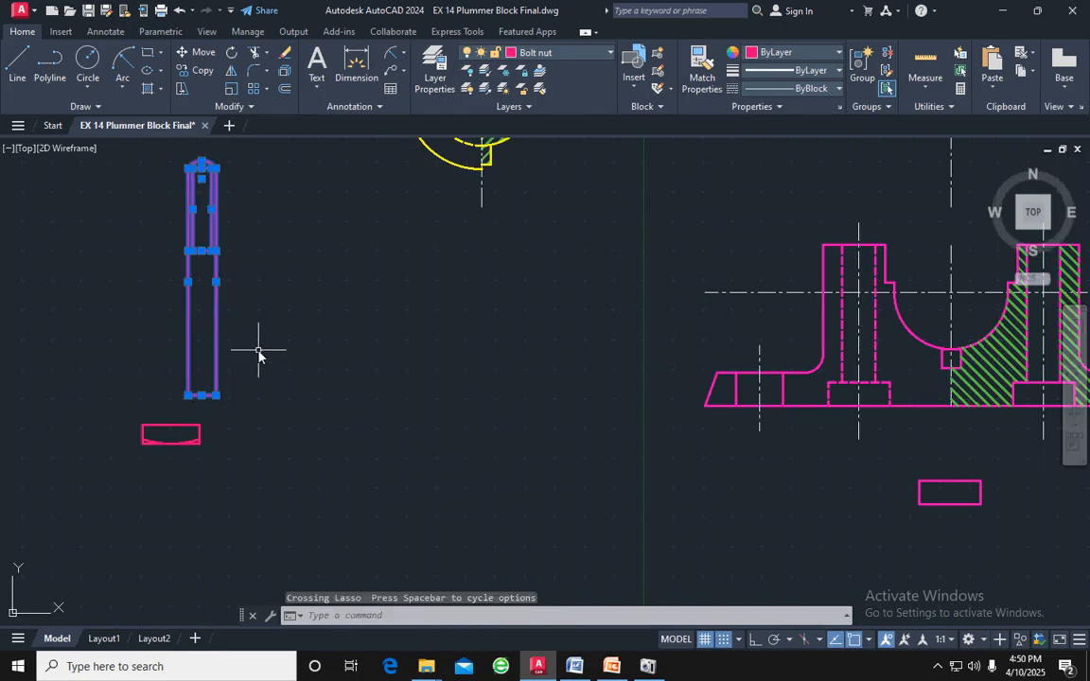
key(Return)
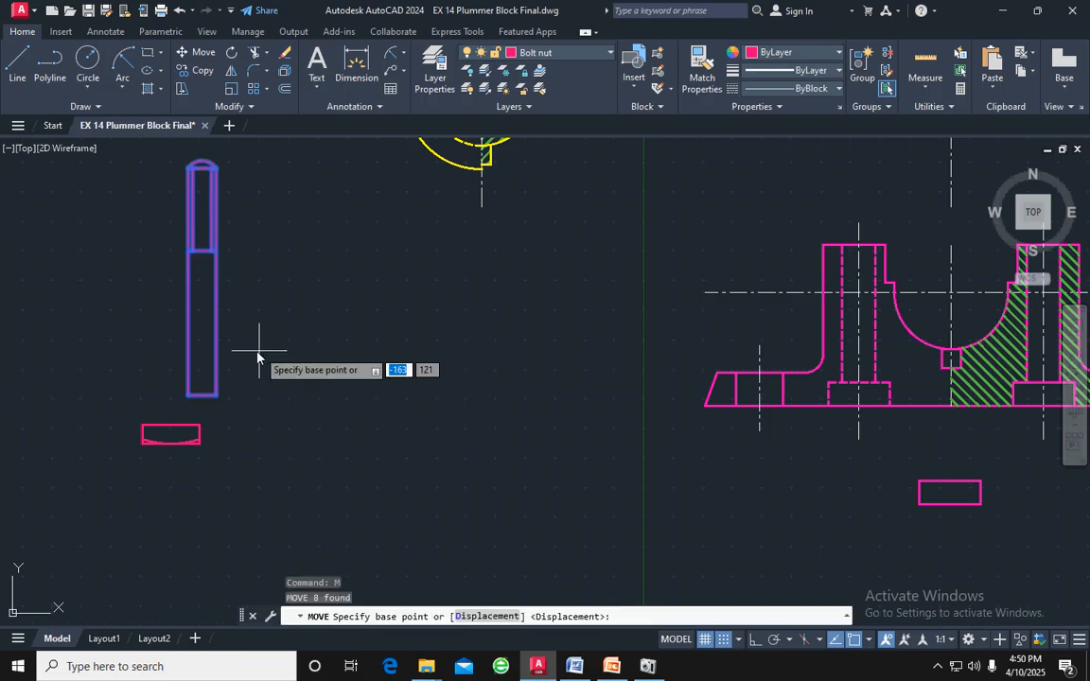
scroll(199, 401, up, 4)
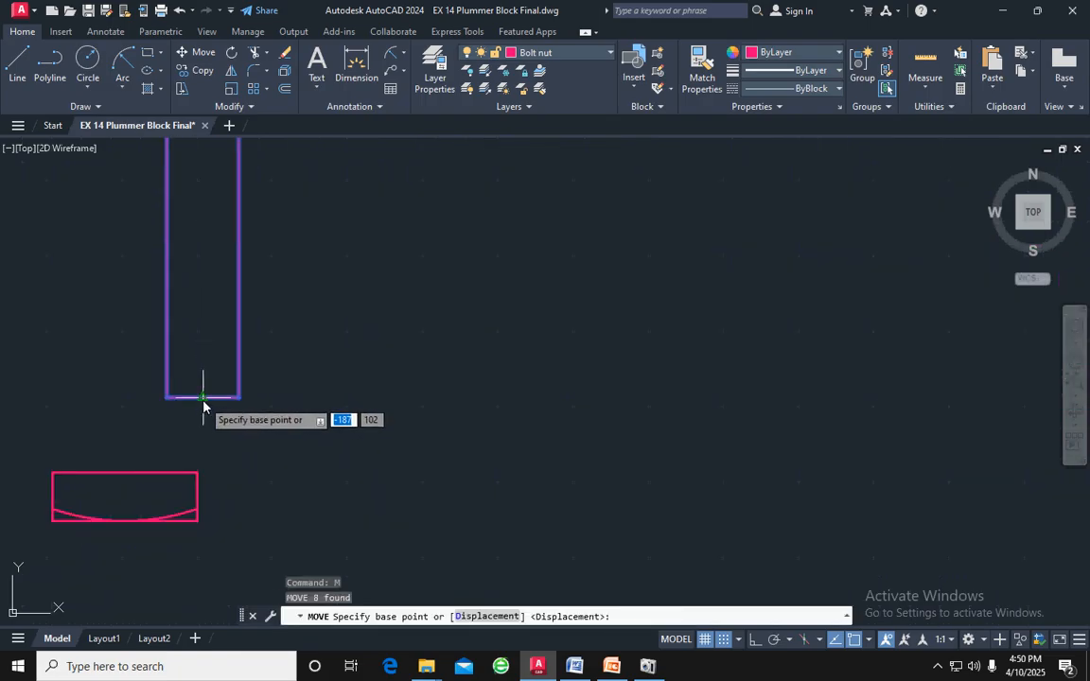
click(203, 398)
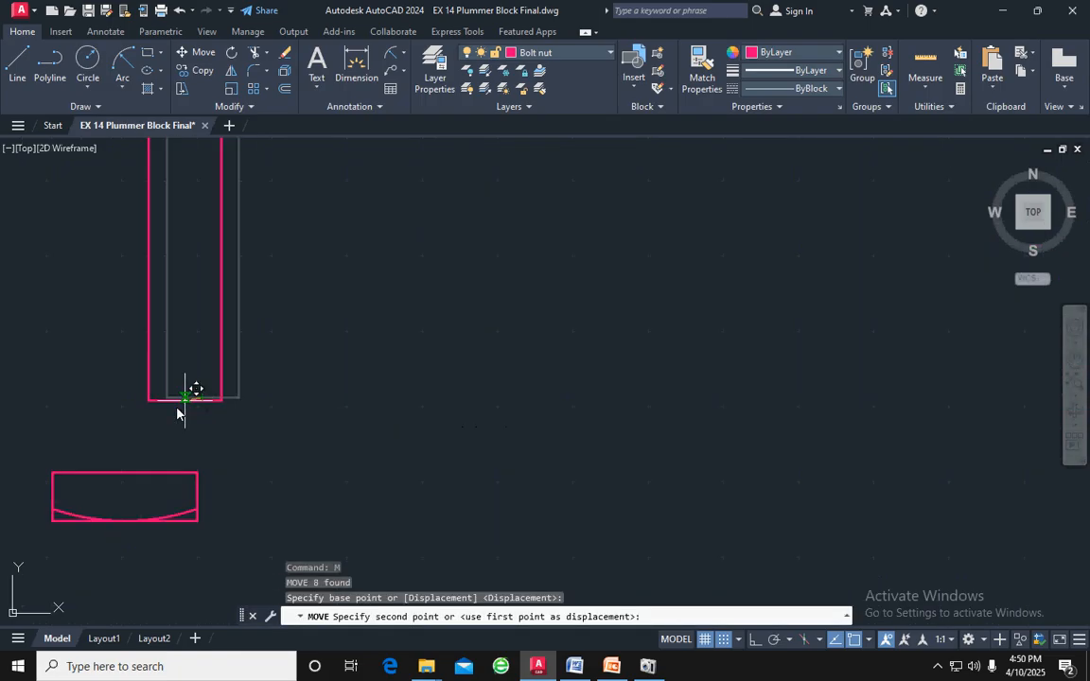
click(125, 481)
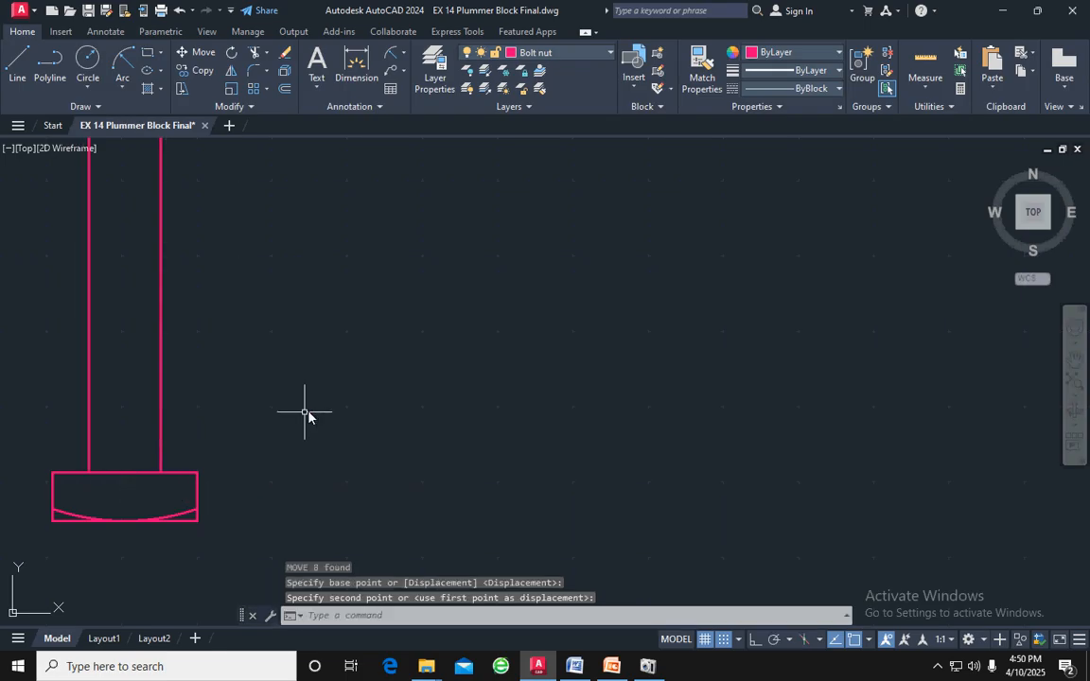
scroll(319, 406, down, 3)
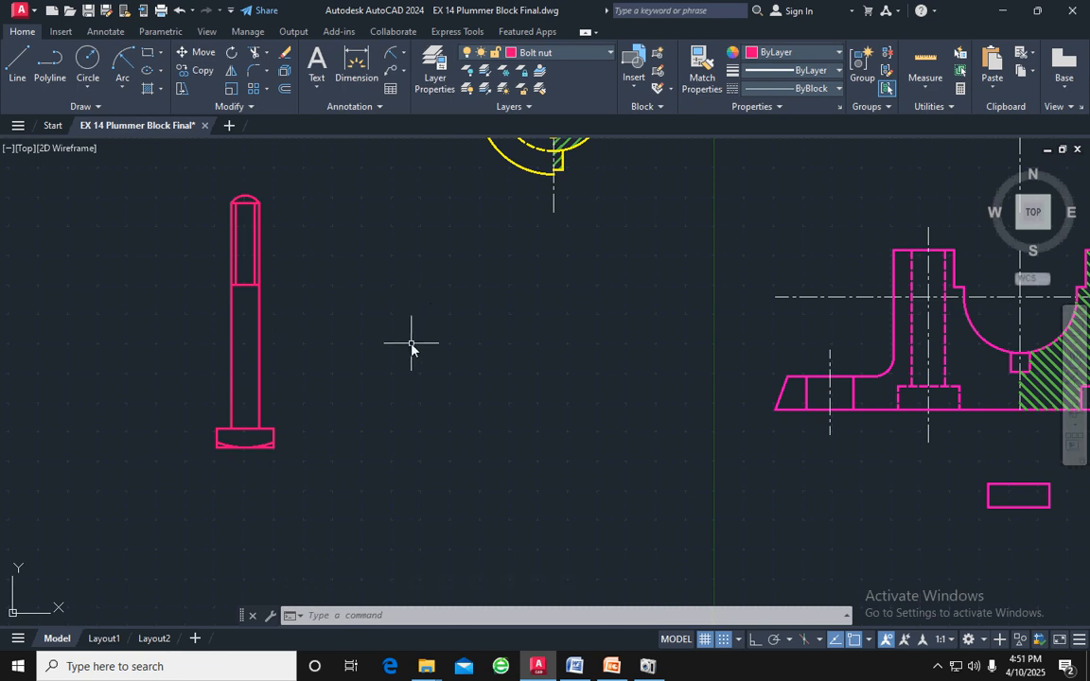
Check the nut in the reference drawing and, with ortho mode on, draw a 24 by 12 rectangle of lines beside the bolt
scroll(410, 348, down, 2)
middle_drag(962, 367, 359, 386)
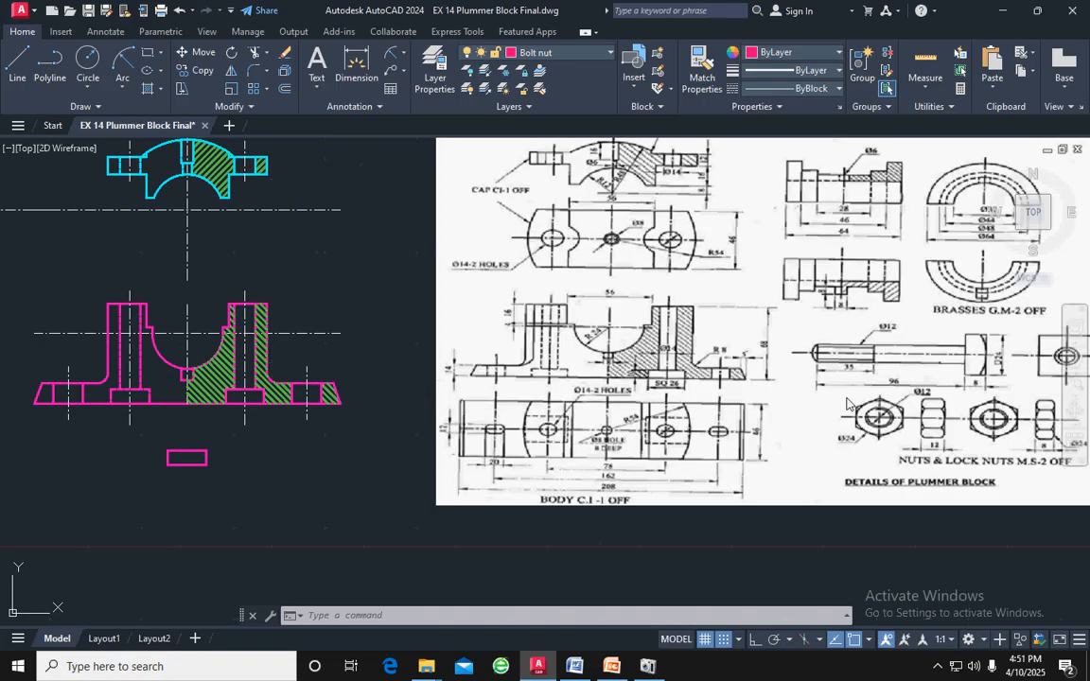
middle_drag(903, 394, 731, 379)
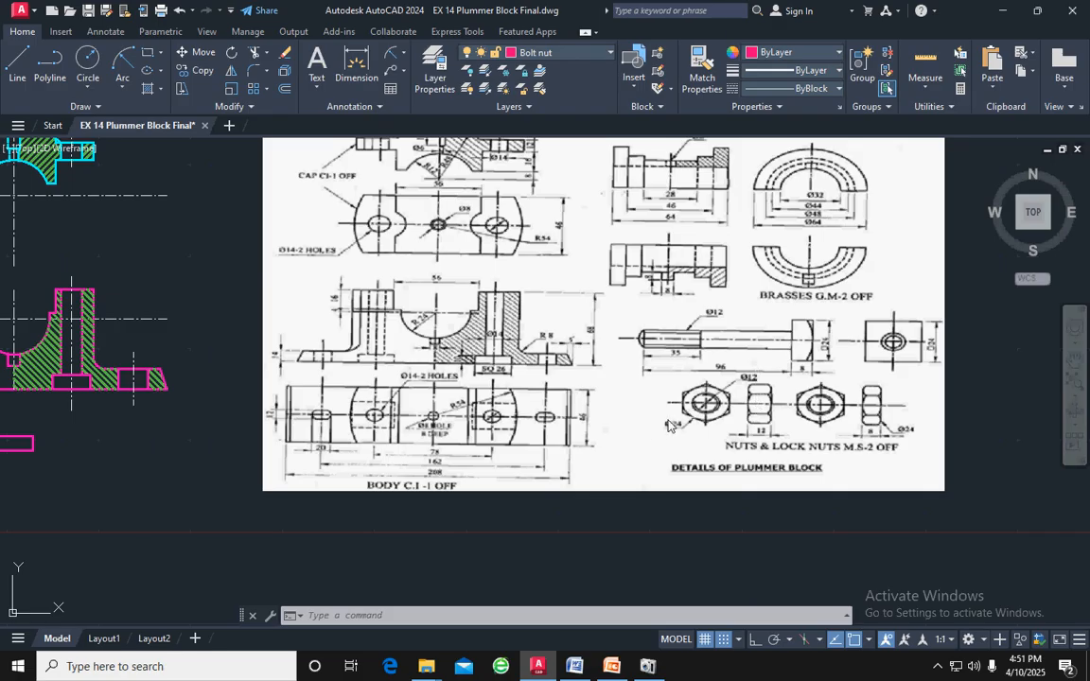
mouse_move(214, 418)
middle_down()
mouse_move(340, 438)
mouse_move(994, 455)
middle_up()
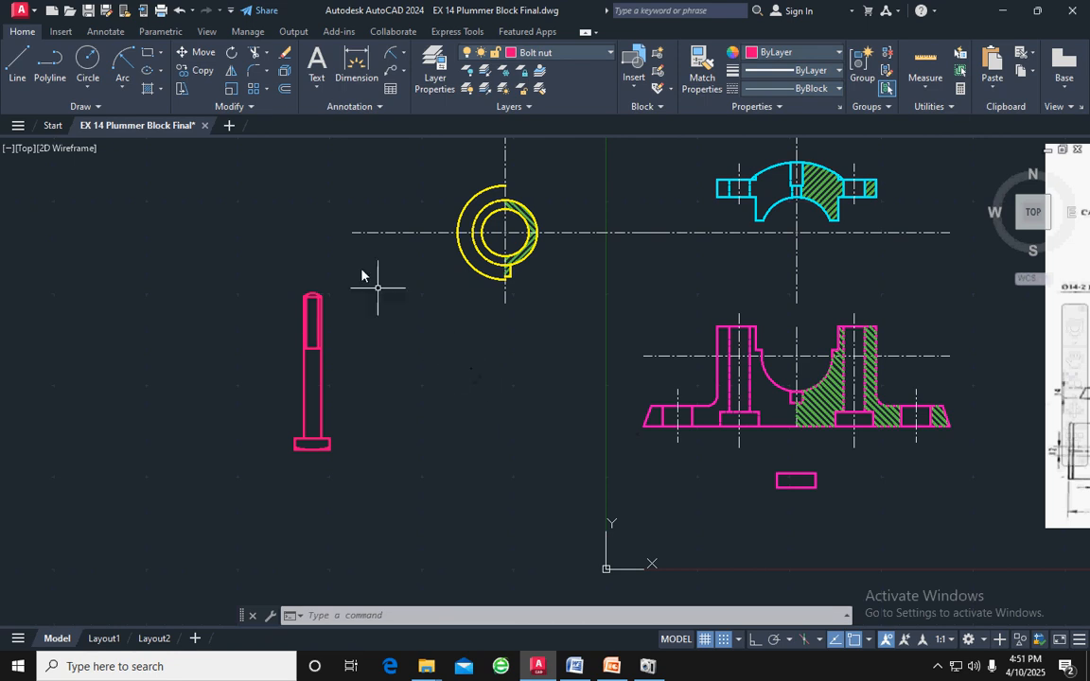
click(18, 62)
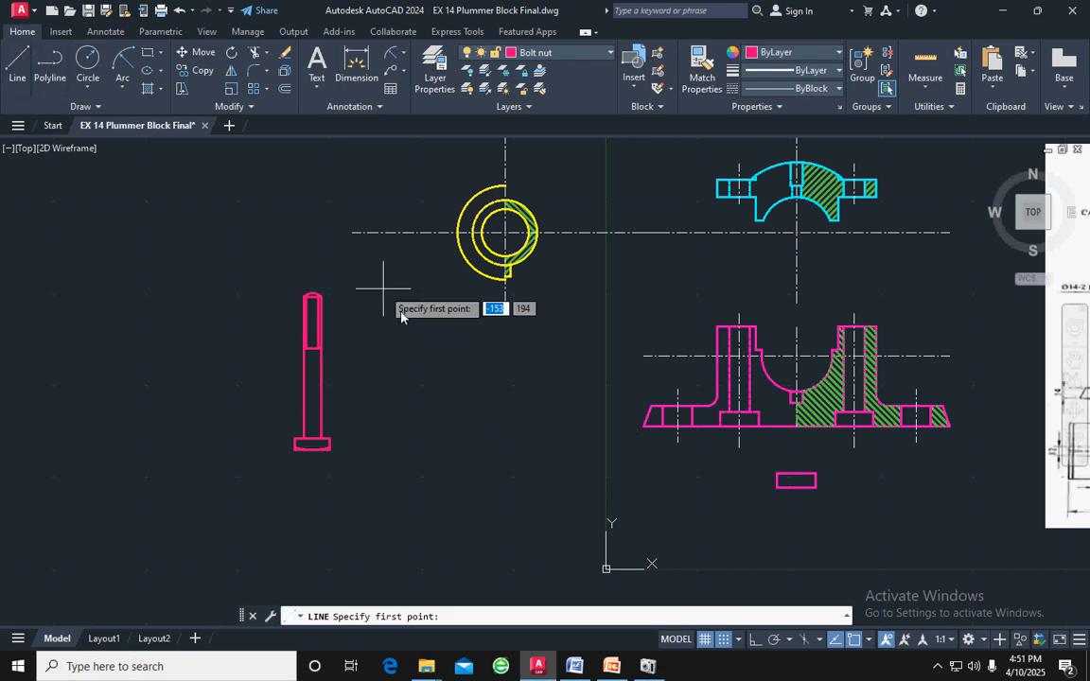
click(392, 367)
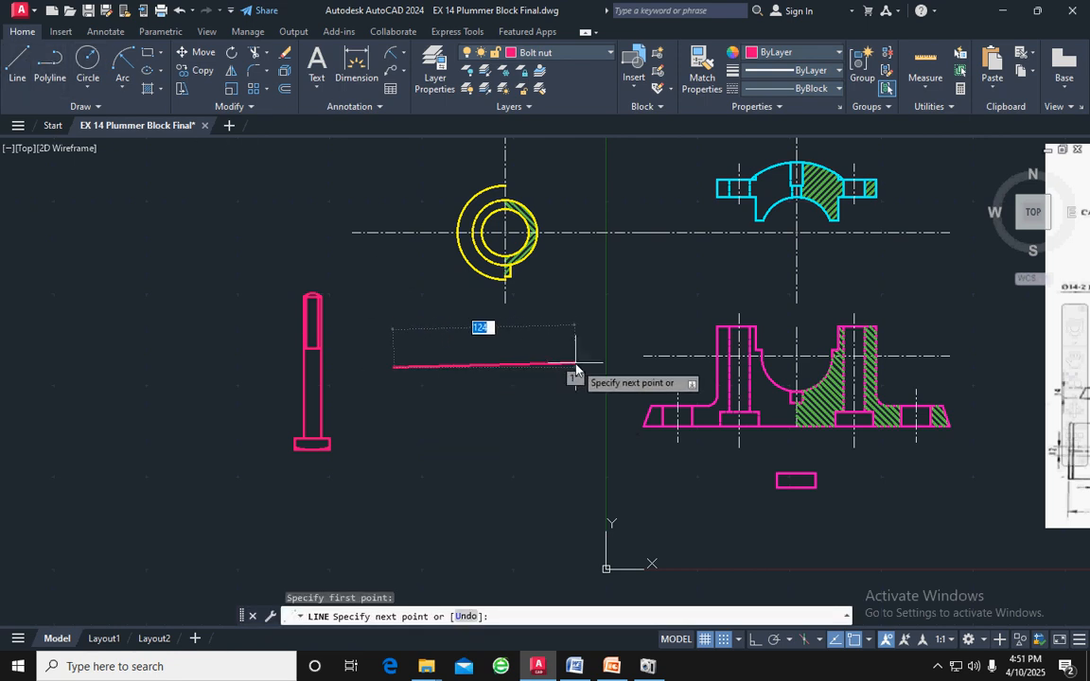
key(F8)
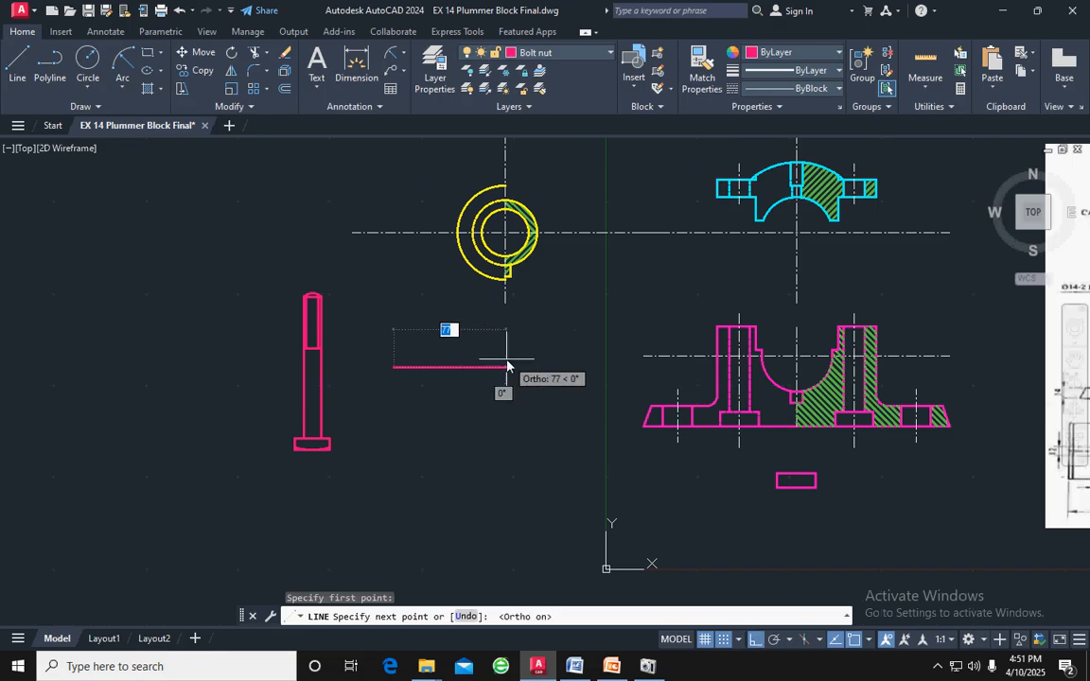
text(24)
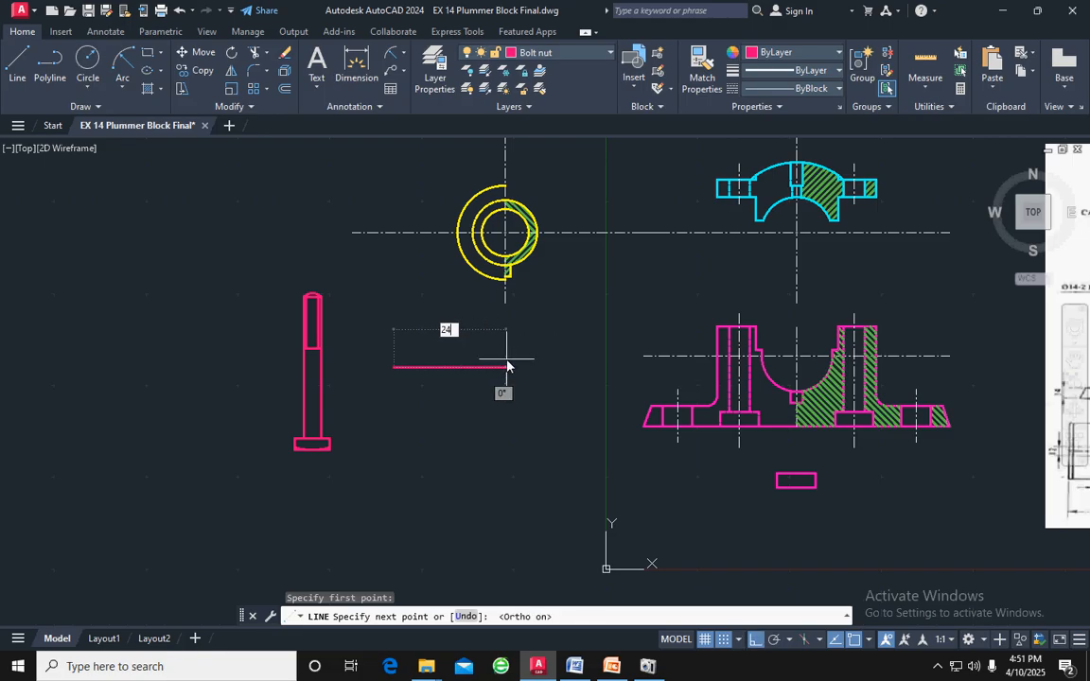
key(Return)
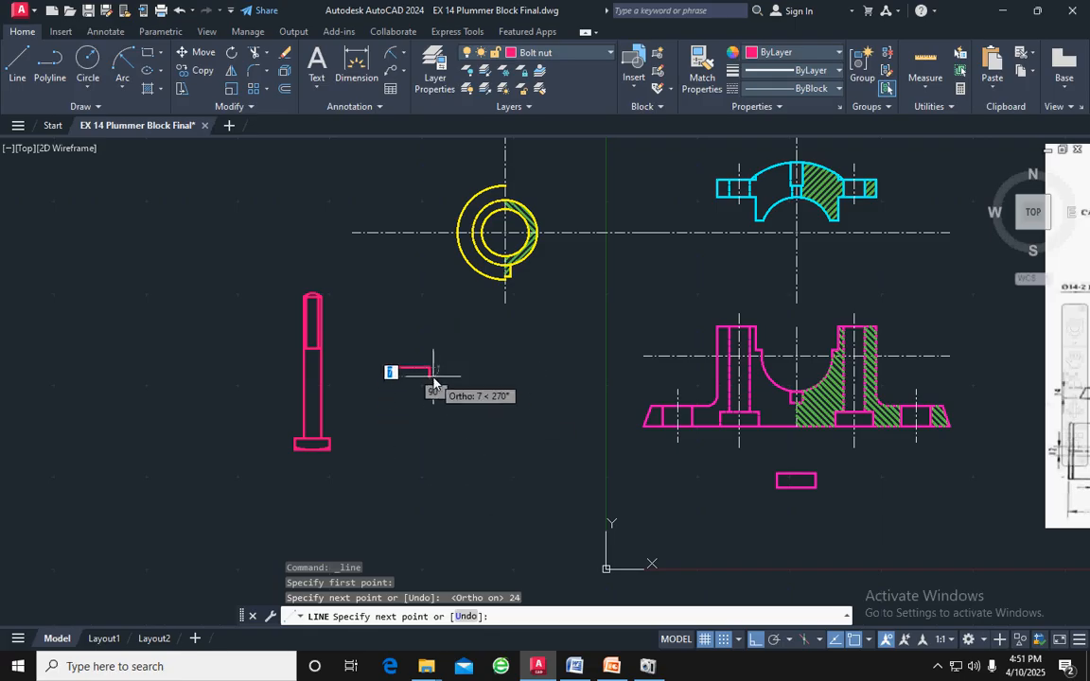
scroll(434, 383, up, 6)
scroll(435, 383, up, 2)
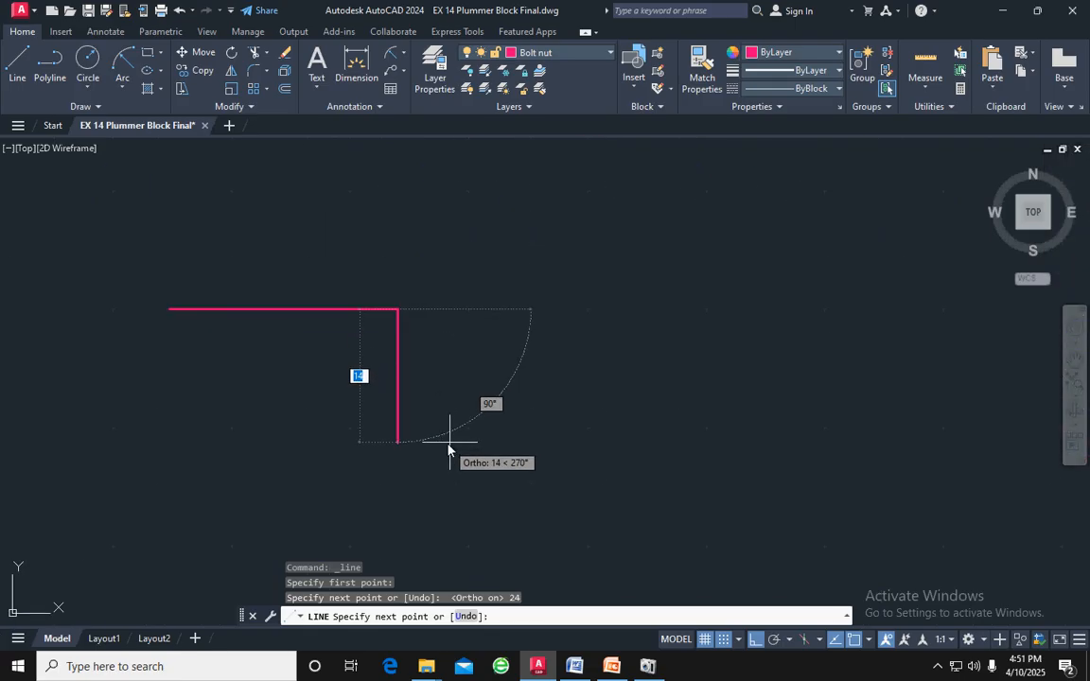
text(12)
key(Return)
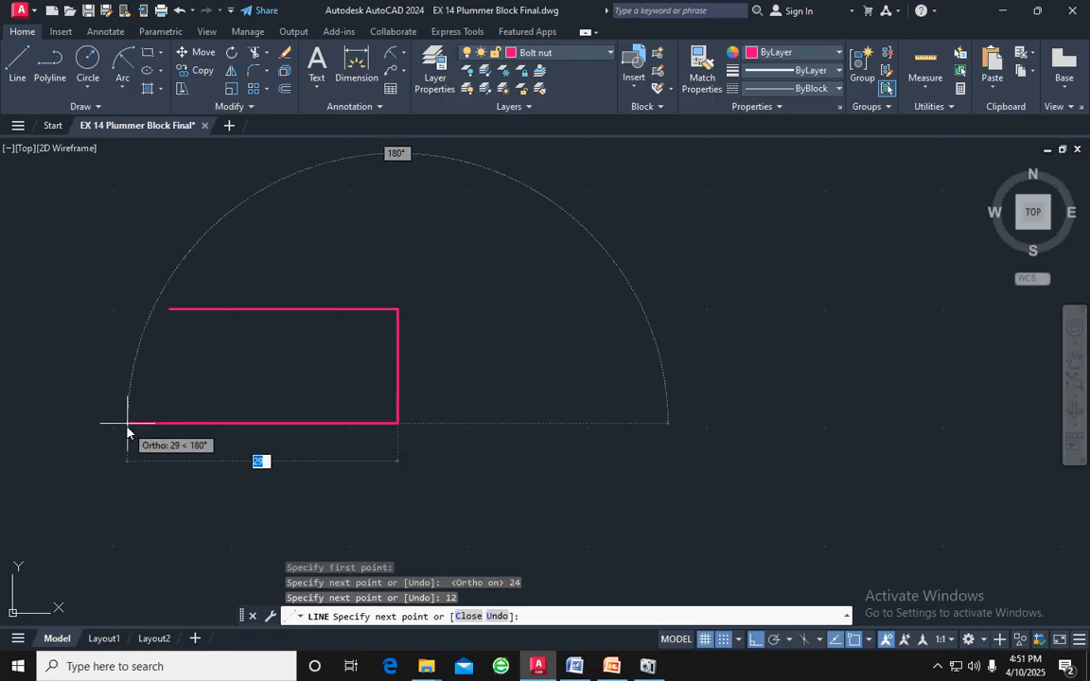
text(24)
key(Return)
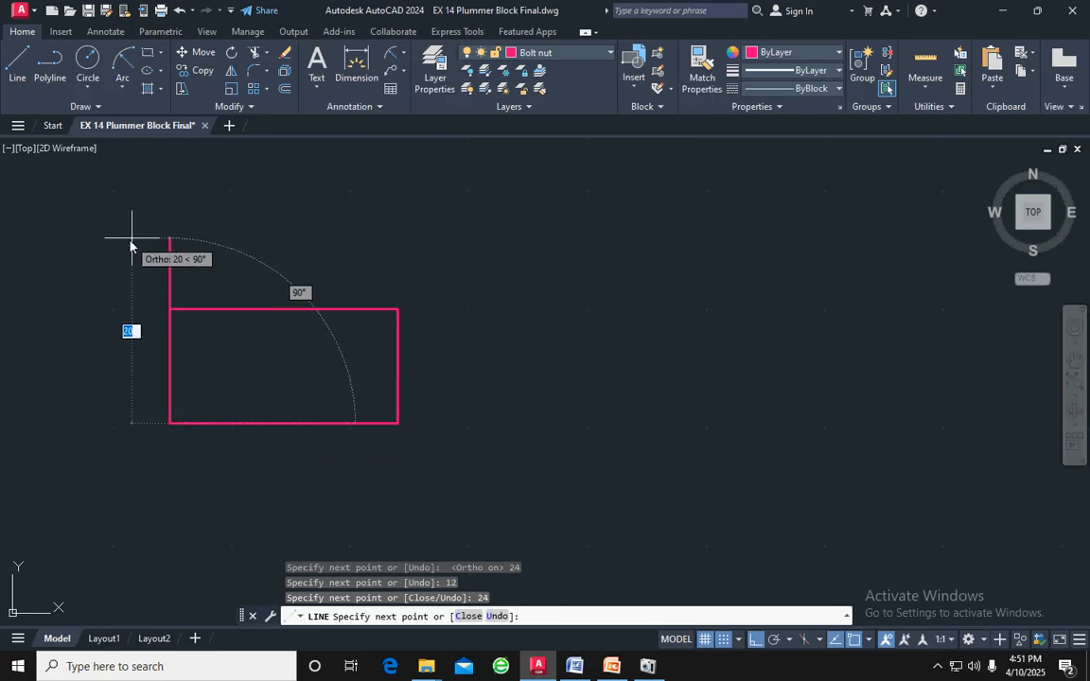
key(Return)
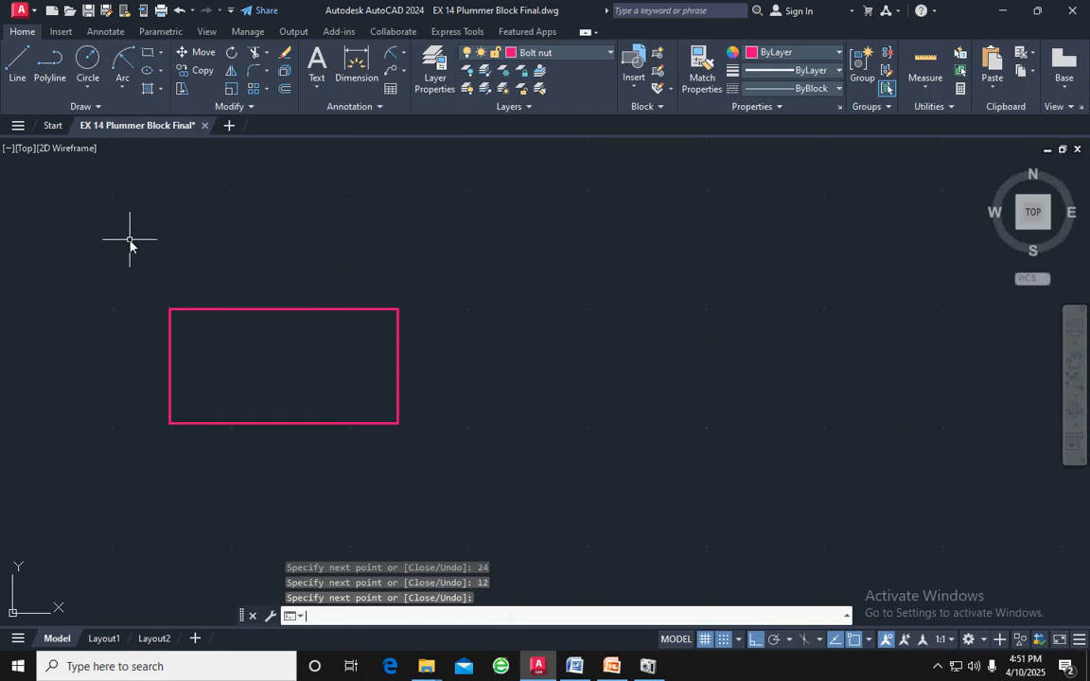
Offset the top and bottom edges of the nut rectangle inward by 2
click(307, 310)
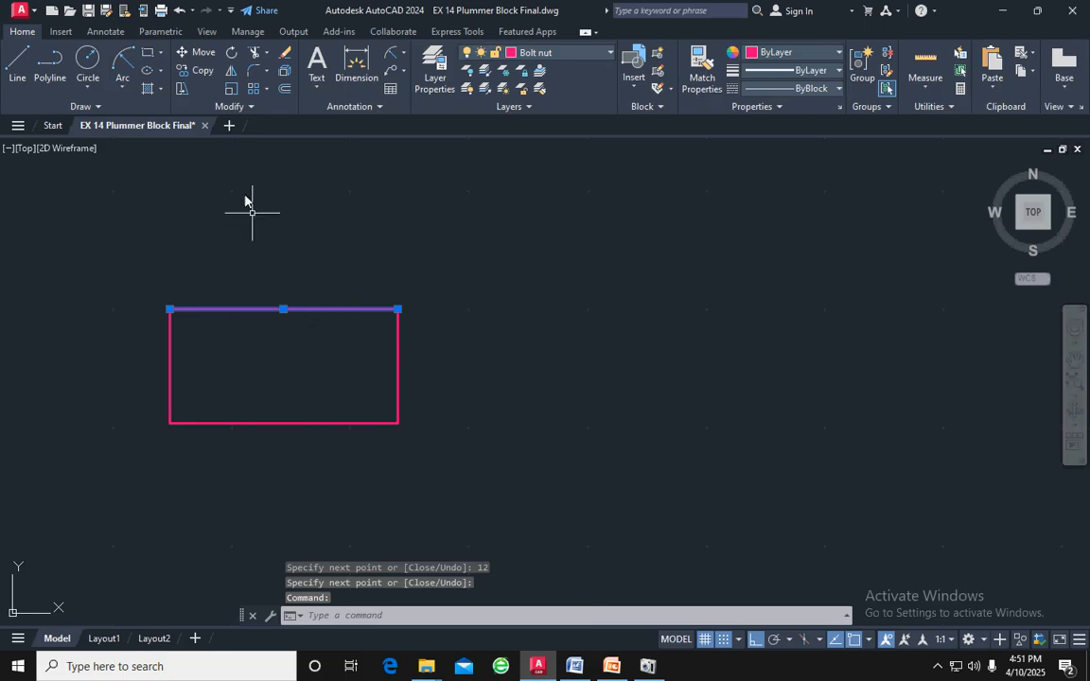
click(283, 90)
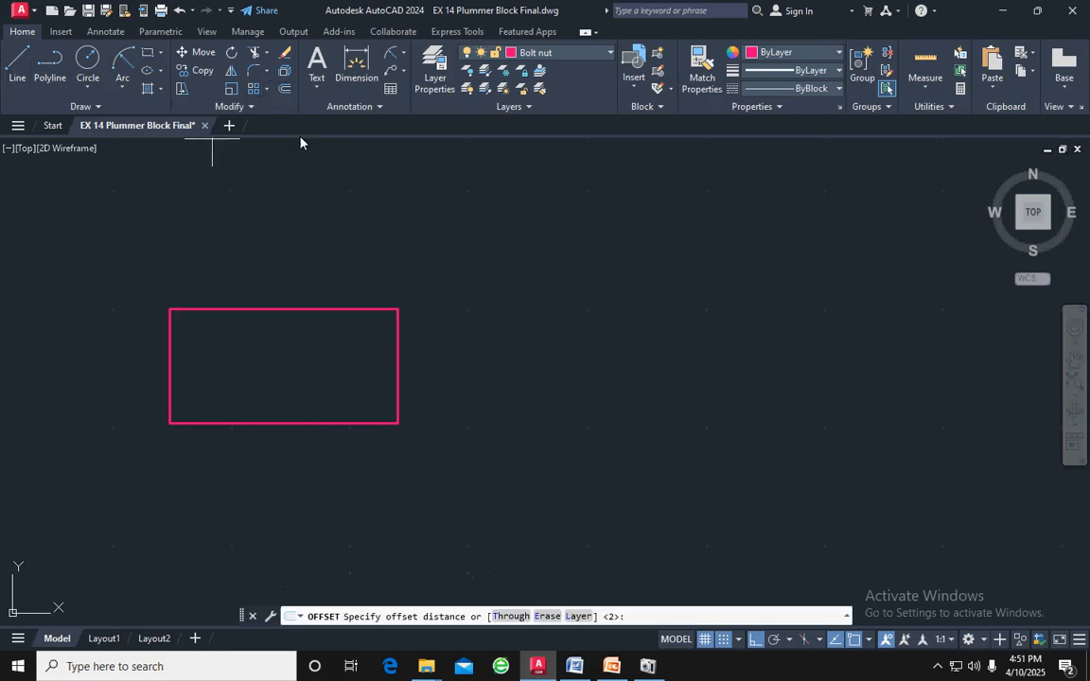
key(Return)
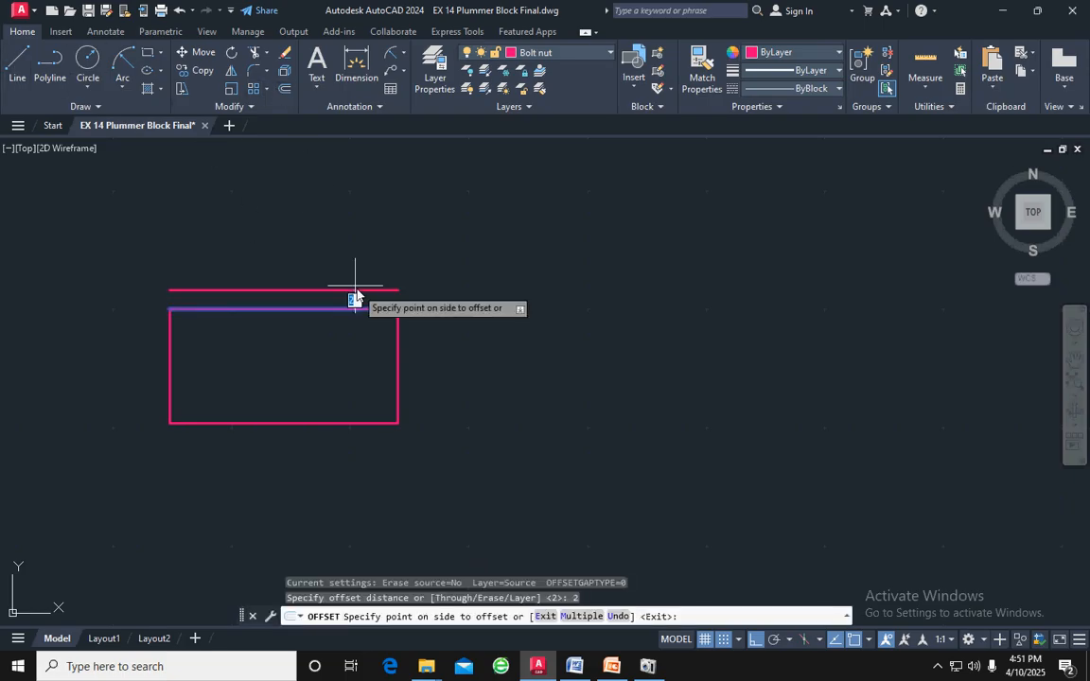
click(357, 350)
click(343, 423)
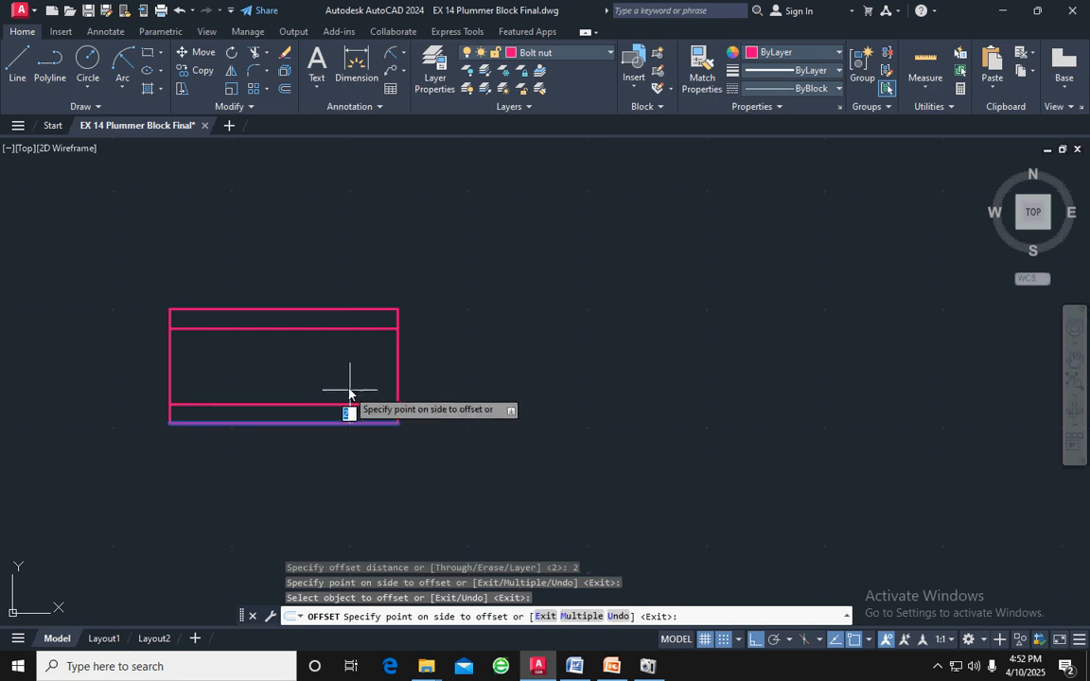
click(353, 384)
key(Escape)
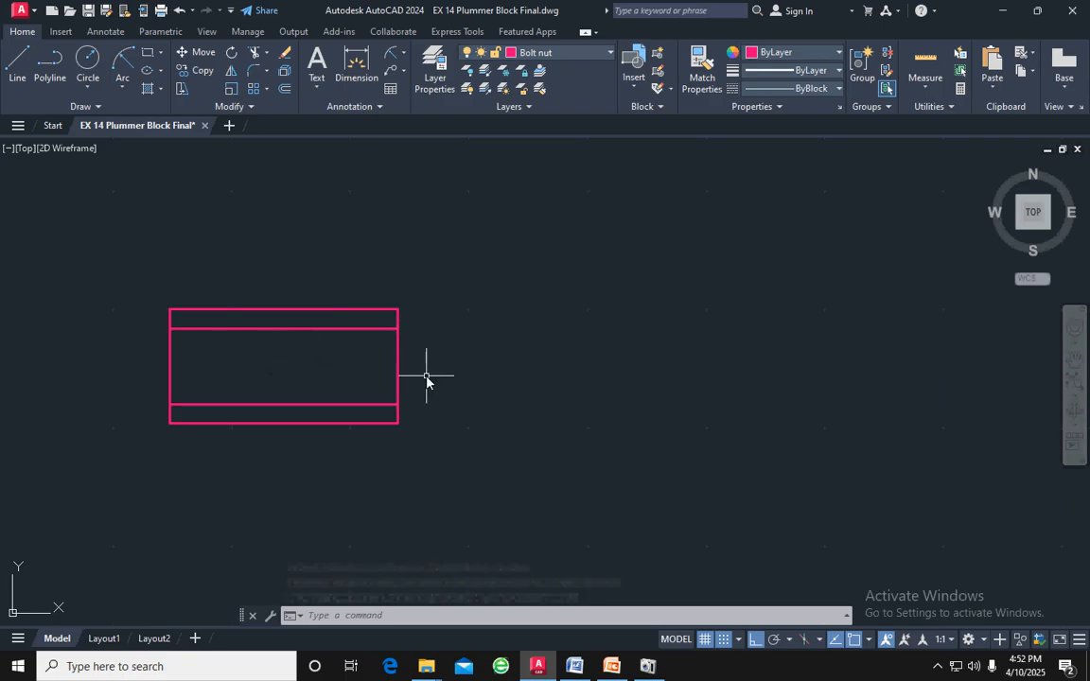
Make layer 0 current and add a linear dimension for the nut rectangle's width below its bottom edge
scroll(425, 376, down, 2)
scroll(426, 376, up, 2)
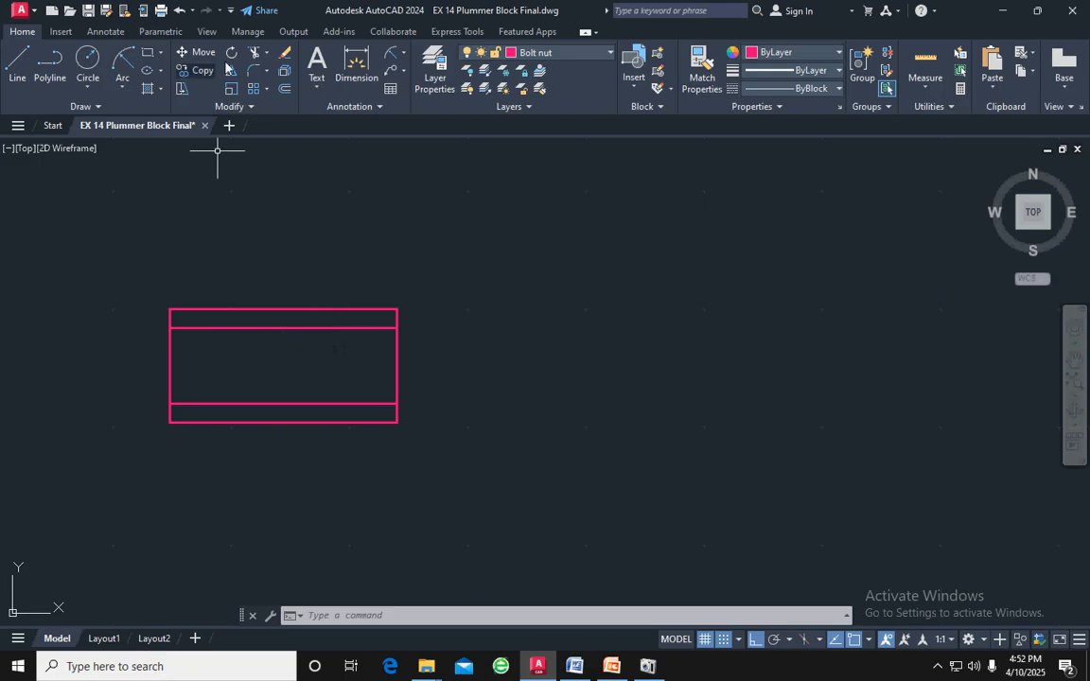
click(610, 53)
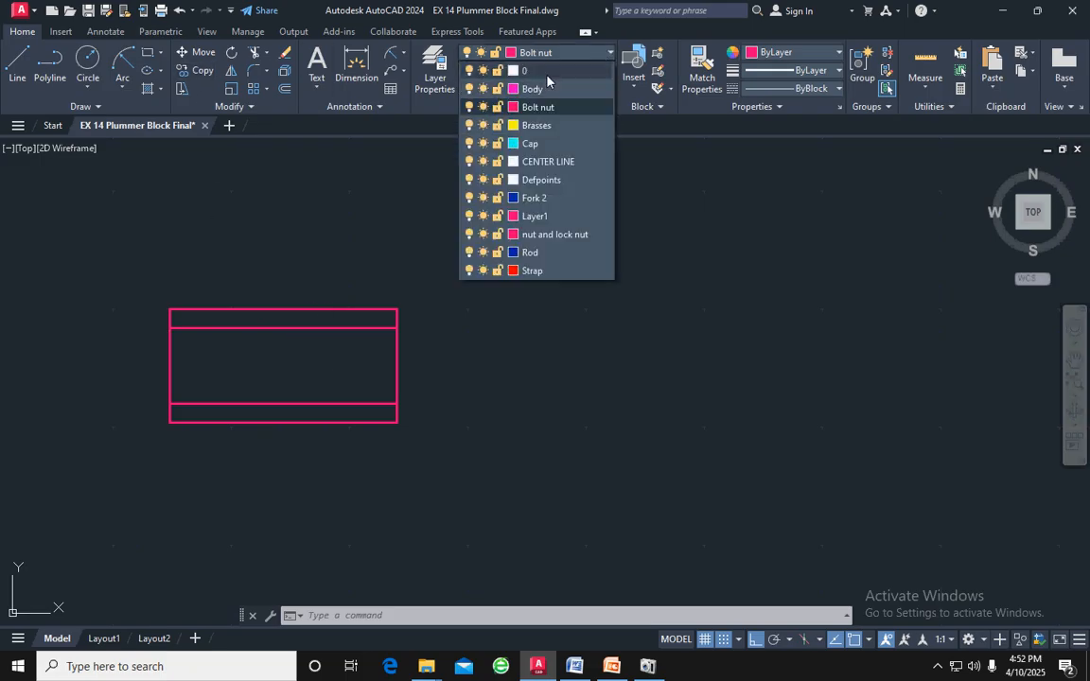
click(490, 66)
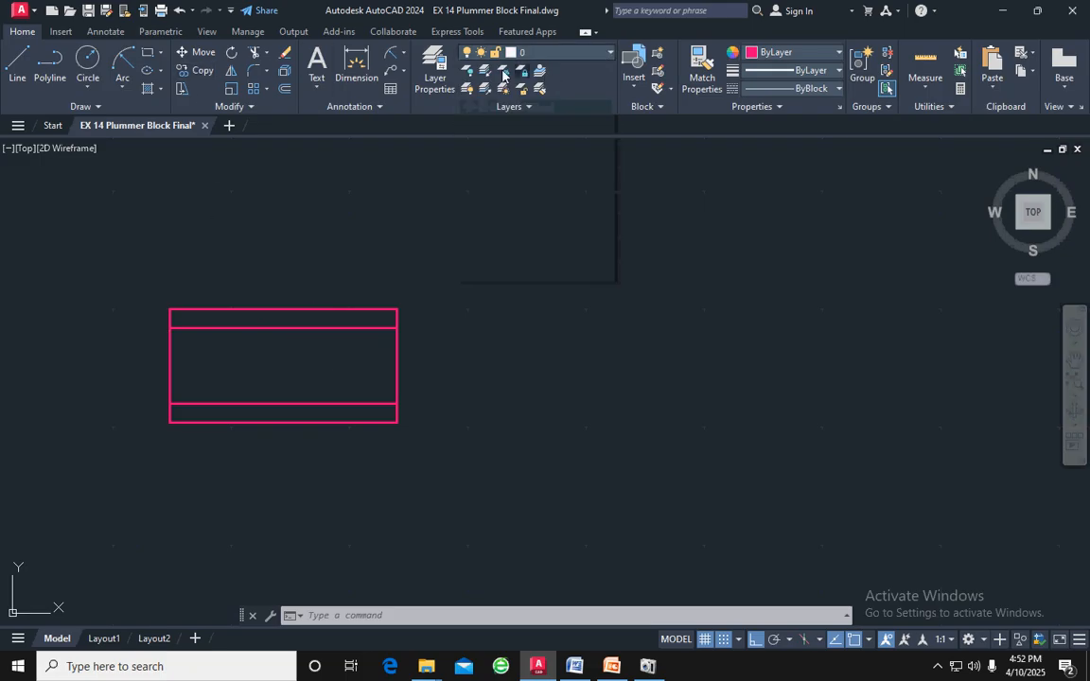
click(402, 53)
click(413, 77)
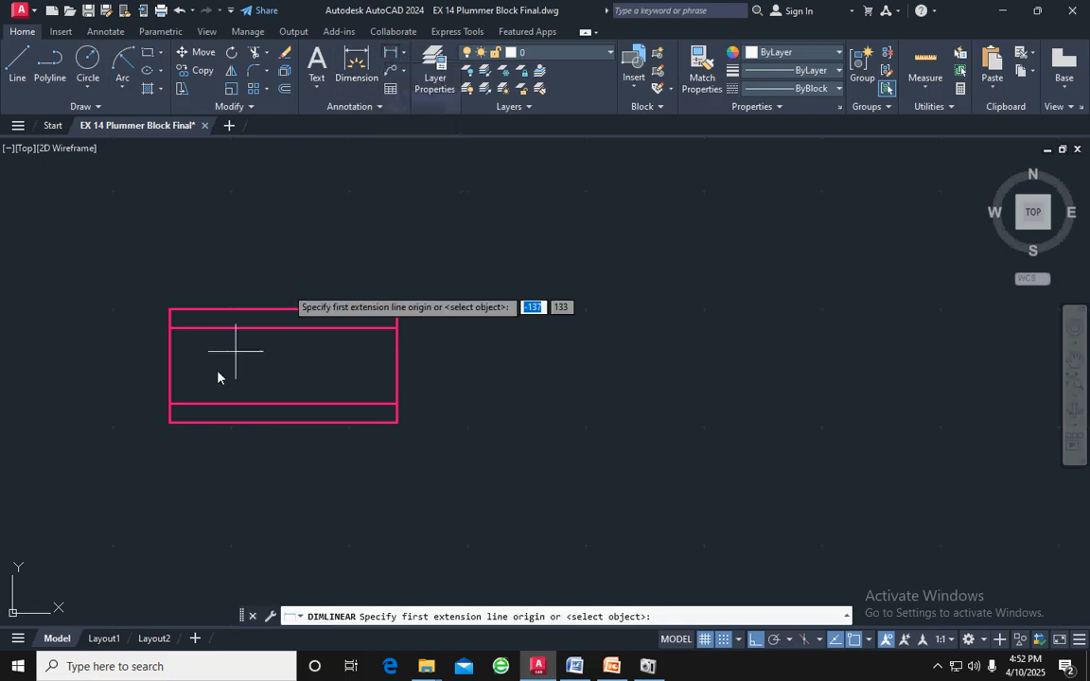
click(169, 422)
click(396, 422)
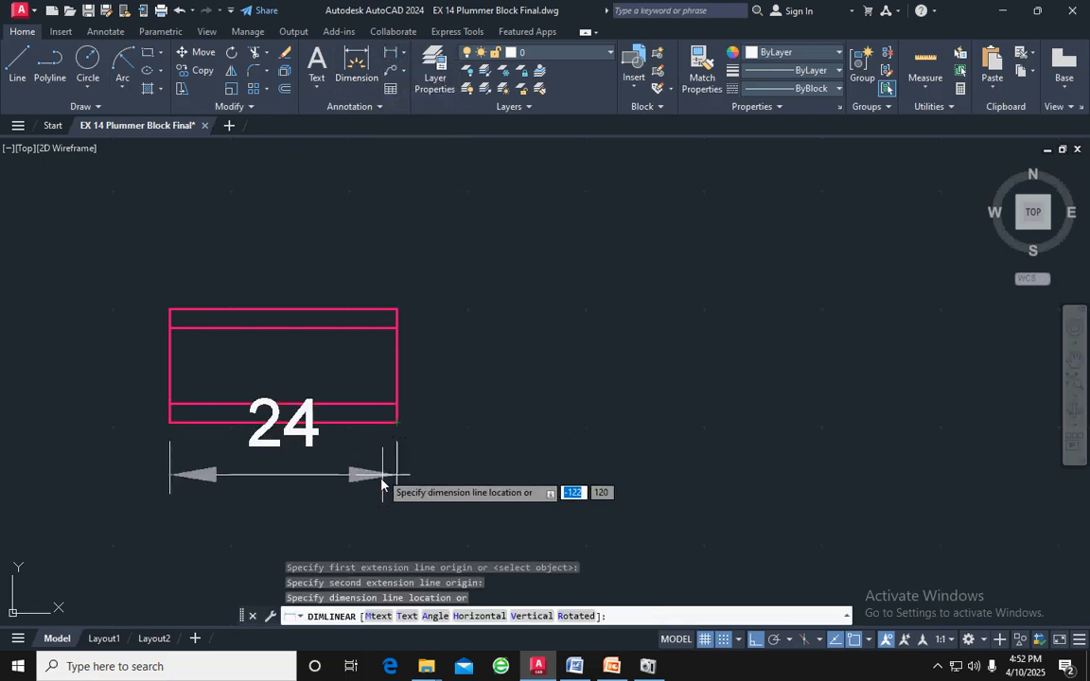
click(383, 534)
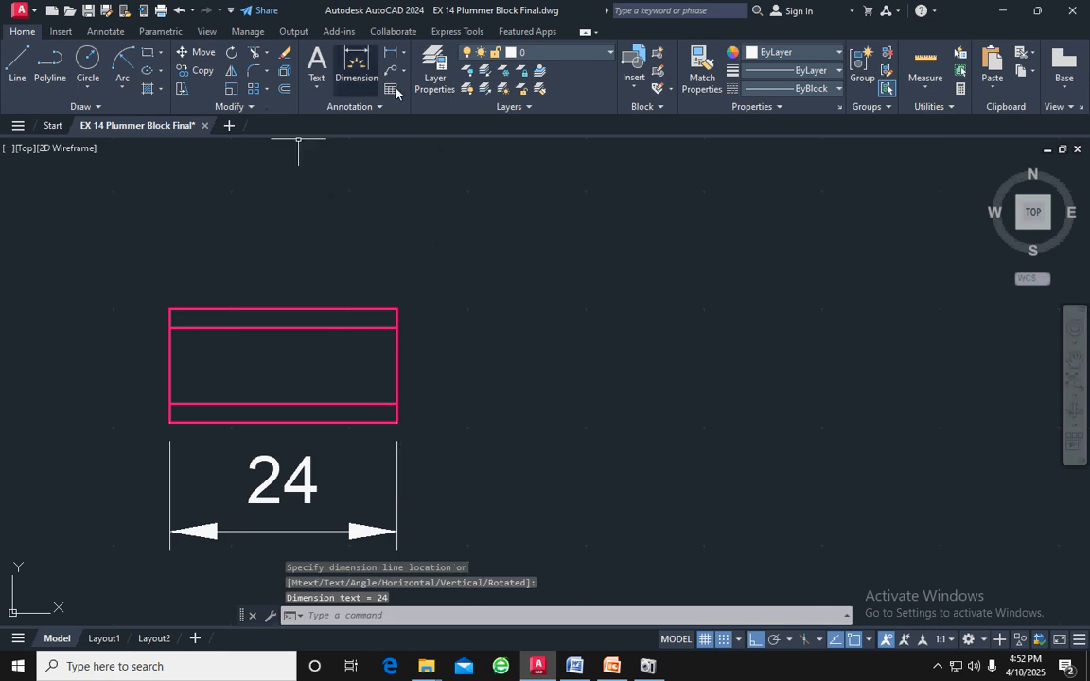
Draw a vertical line from the midpoint of the nut rectangle's top edge to the midpoint of its bottom edge
click(11, 62)
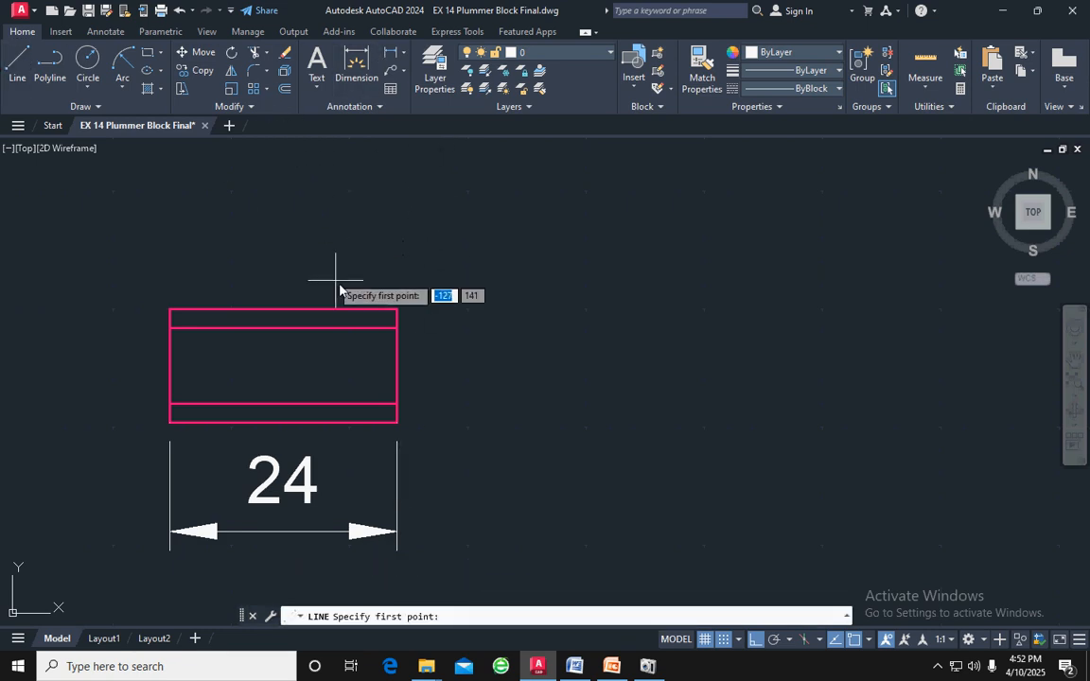
click(283, 309)
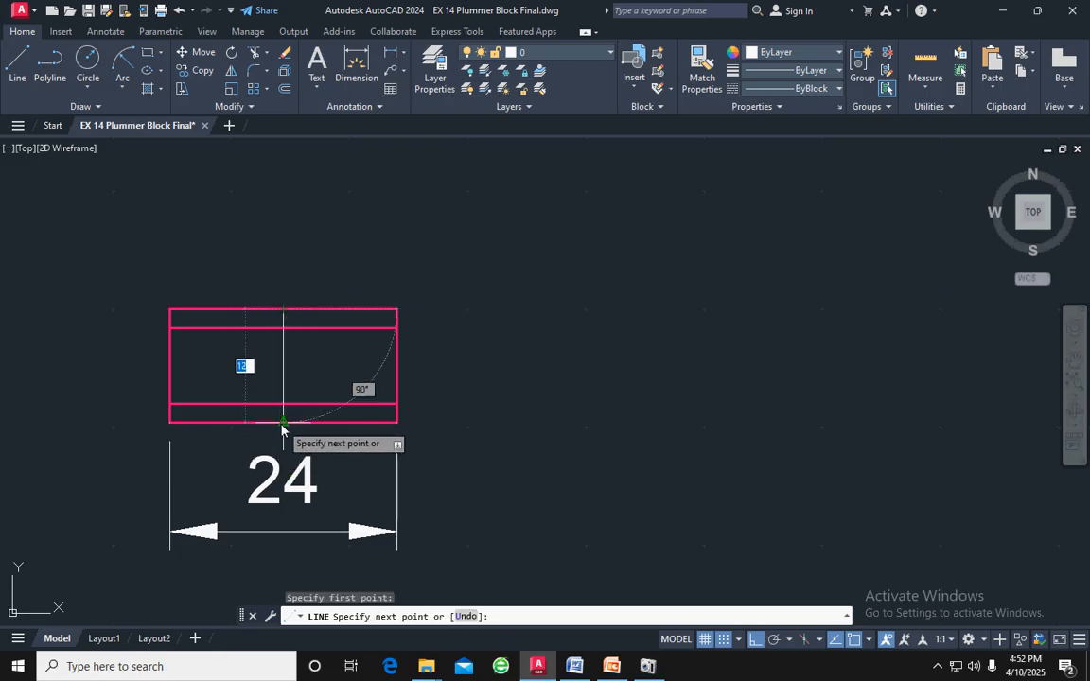
click(282, 427)
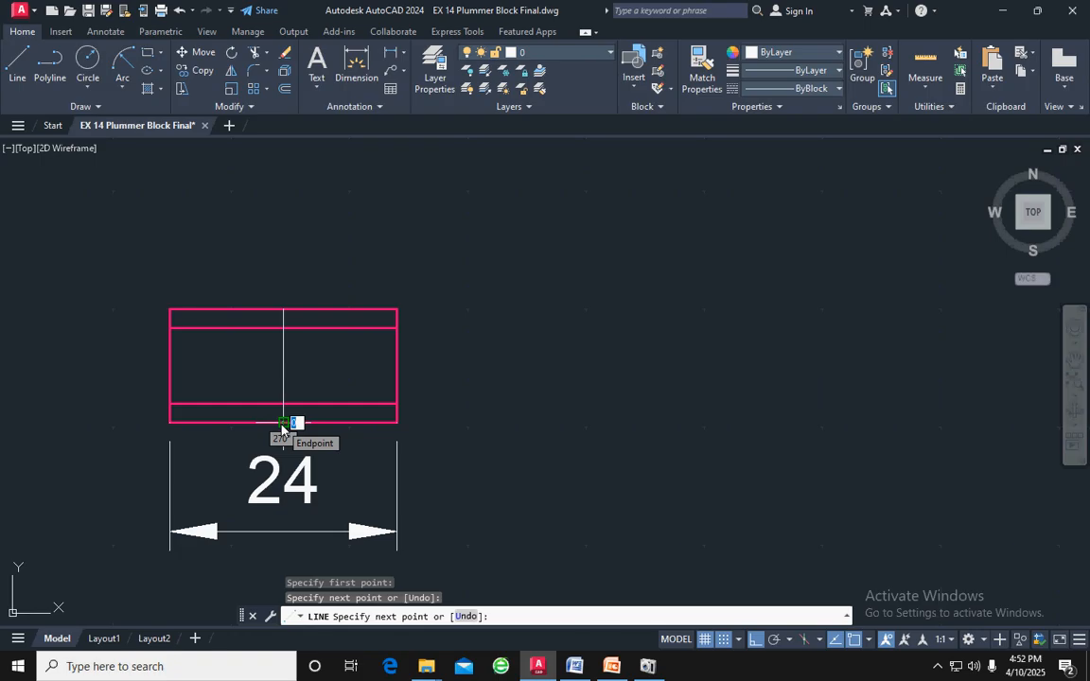
key(Return)
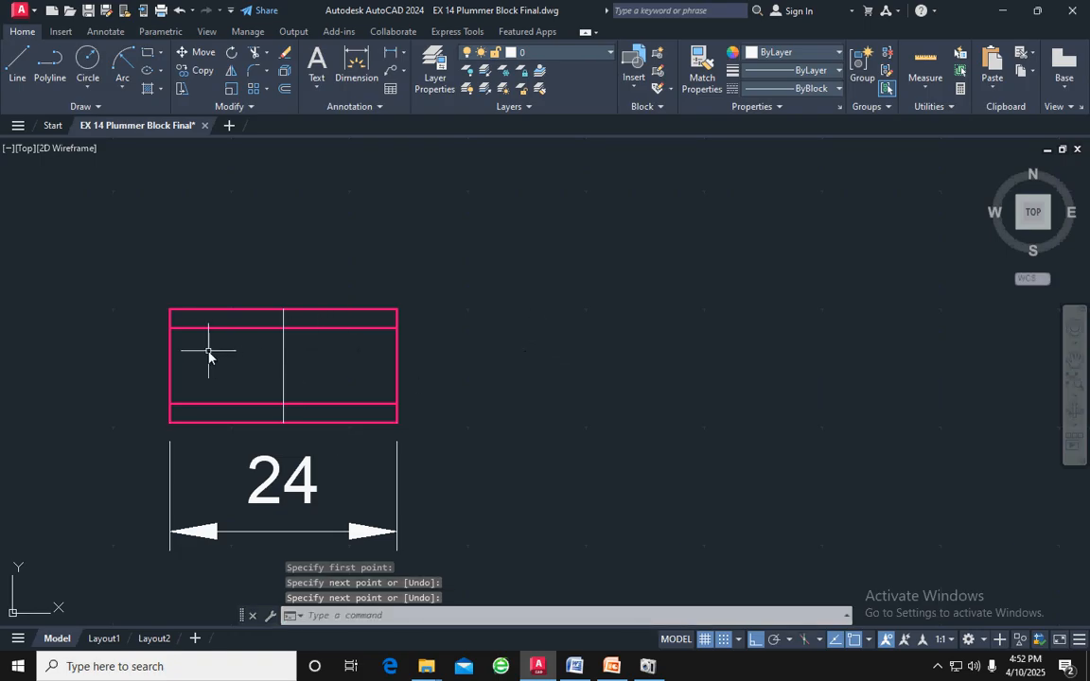
key(Escape)
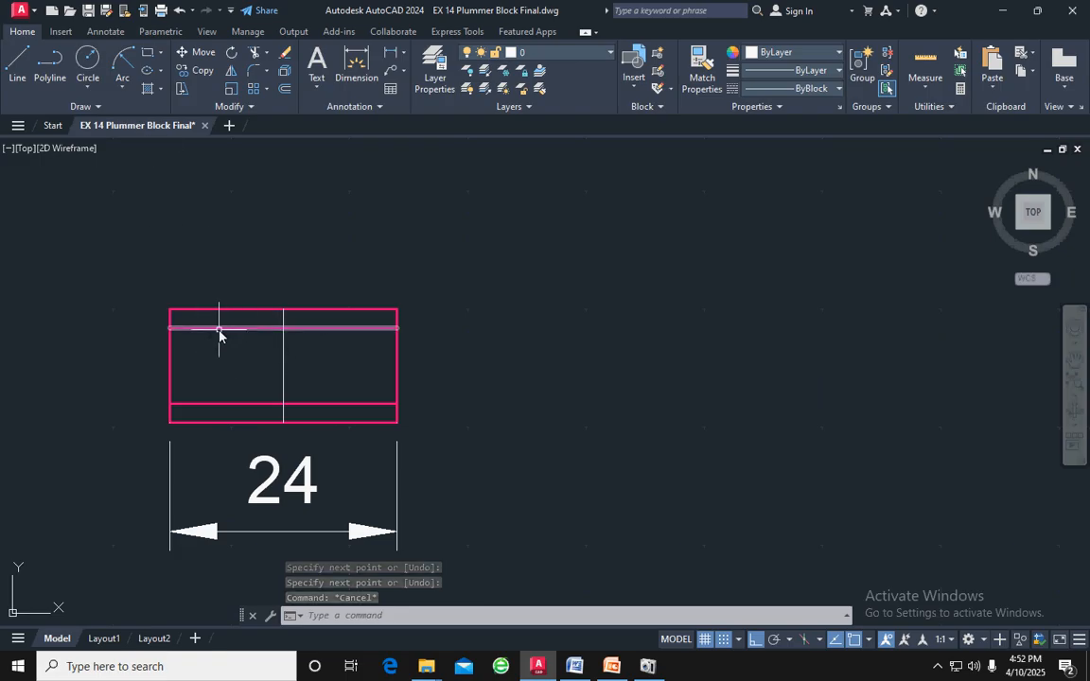
Draw two horizontal lines 3 long, running inward from the left and right ends of the nut's upper offset line
click(17, 63)
click(169, 328)
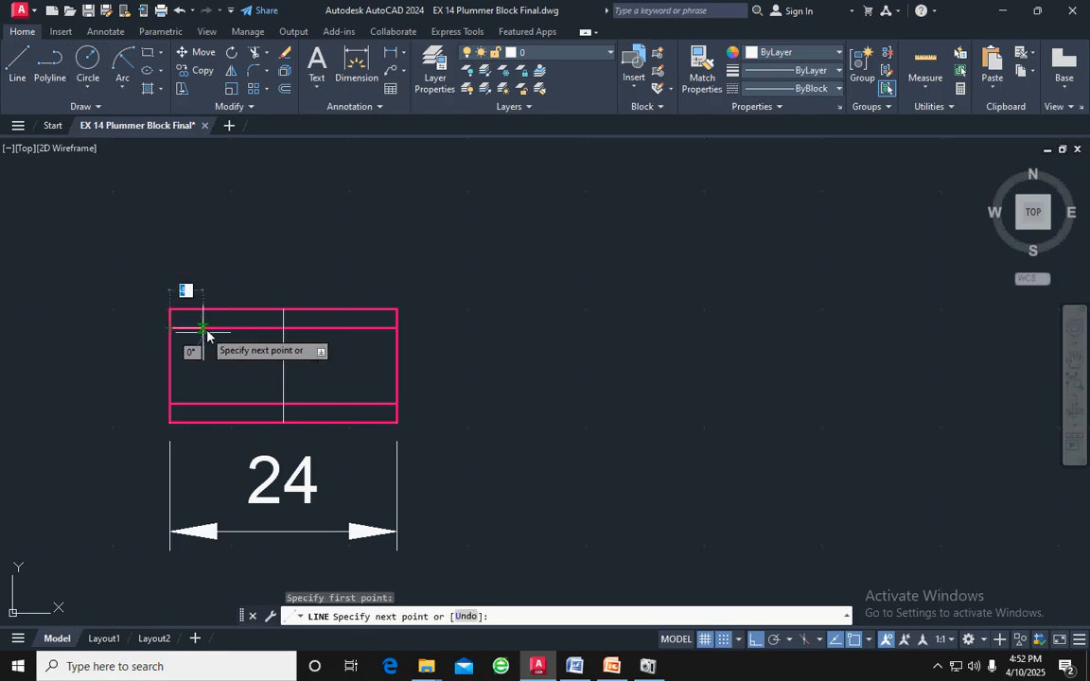
key(BackSpace)
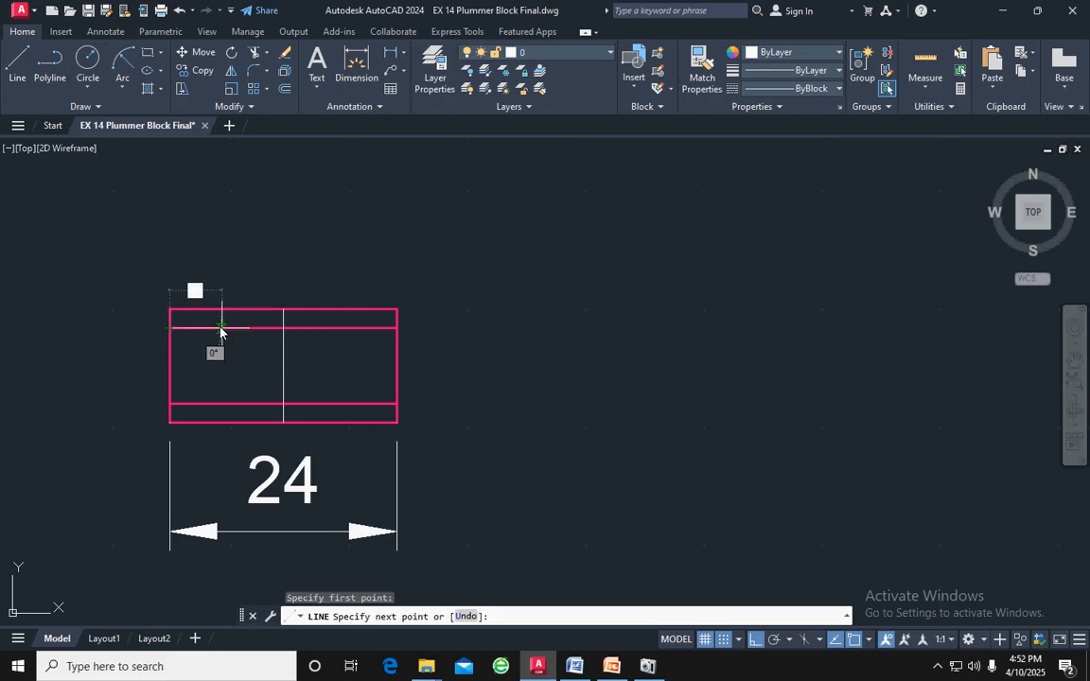
text(3)
key(Return)
key(Return)
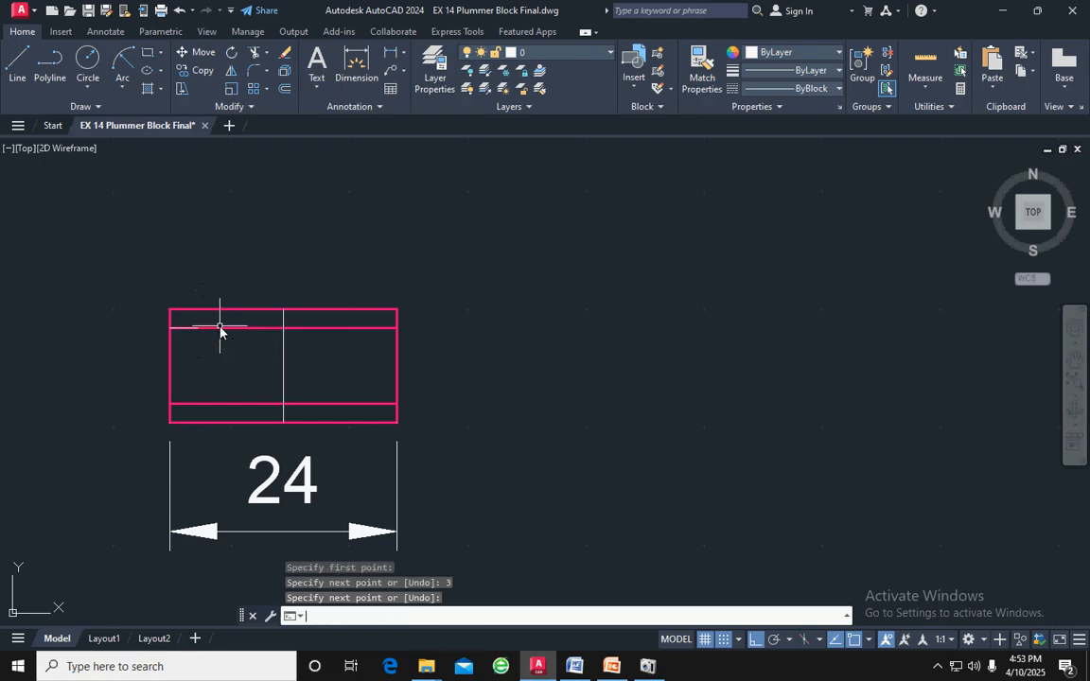
click(17, 64)
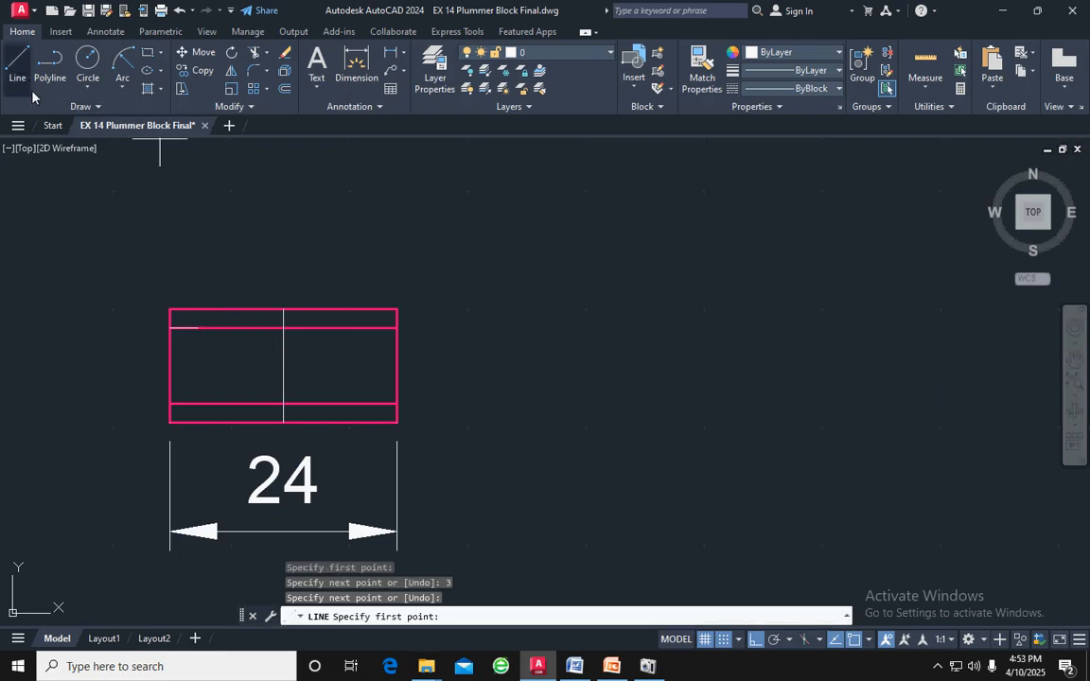
click(398, 328)
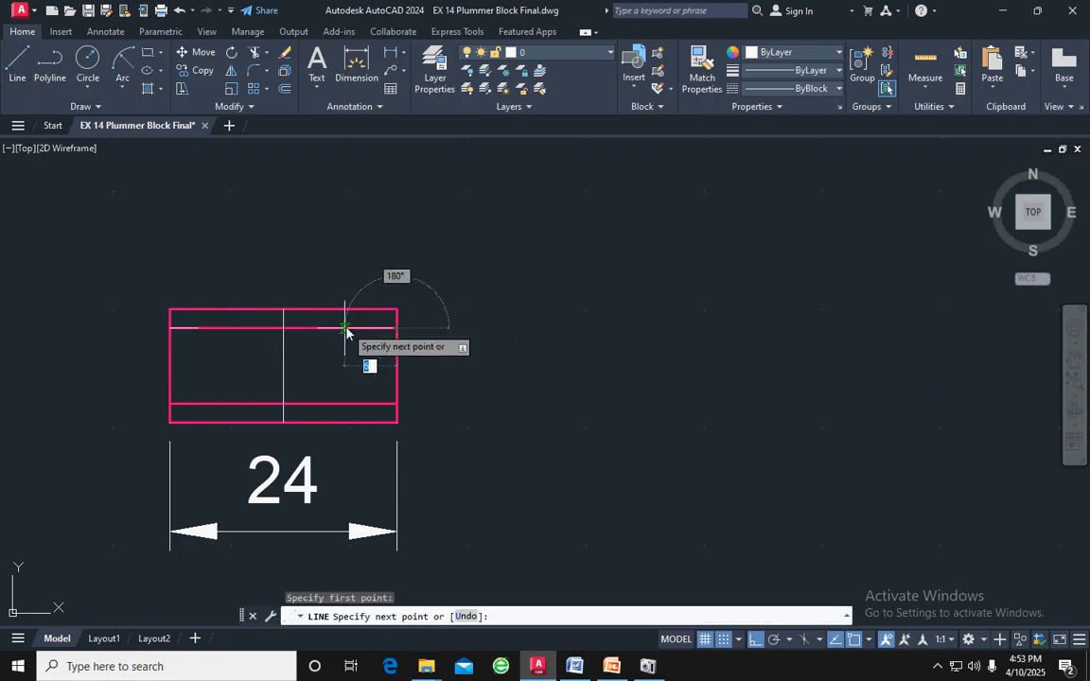
text(3)
key(Return)
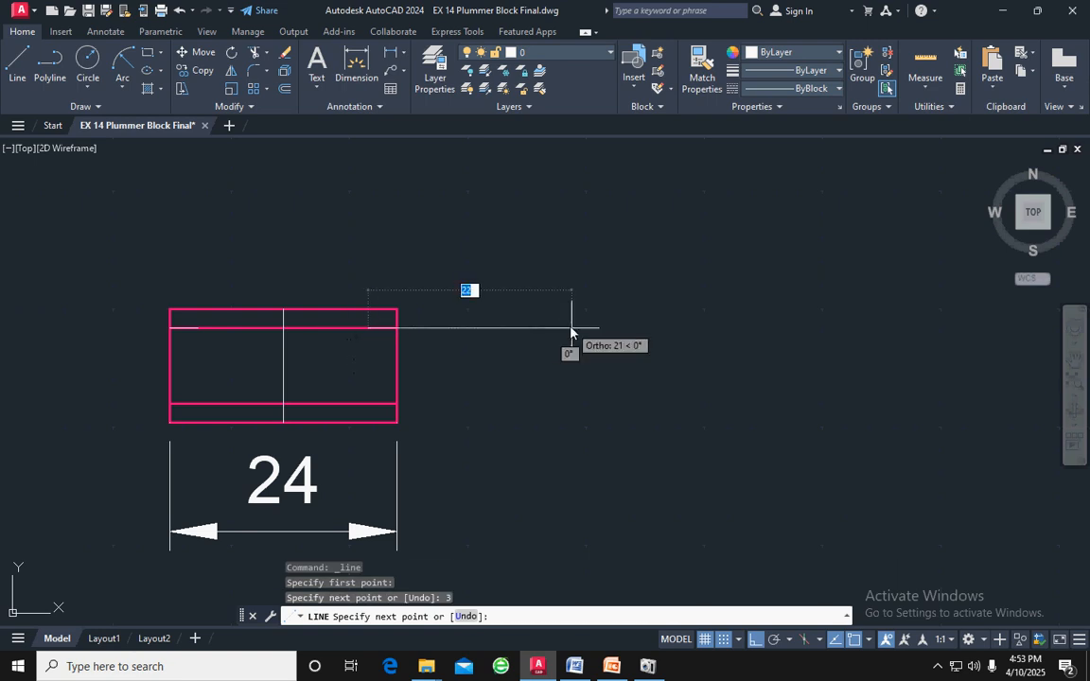
key(Return)
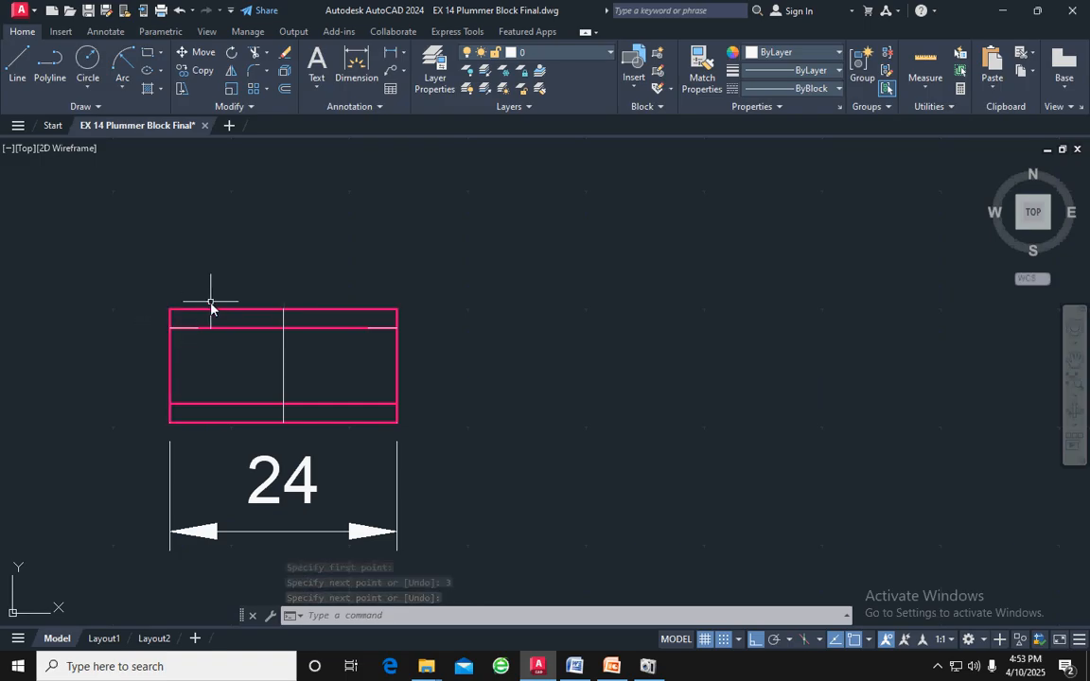
Examine the nut and lock nut views in the reference drawing
scroll(352, 377, down, 4)
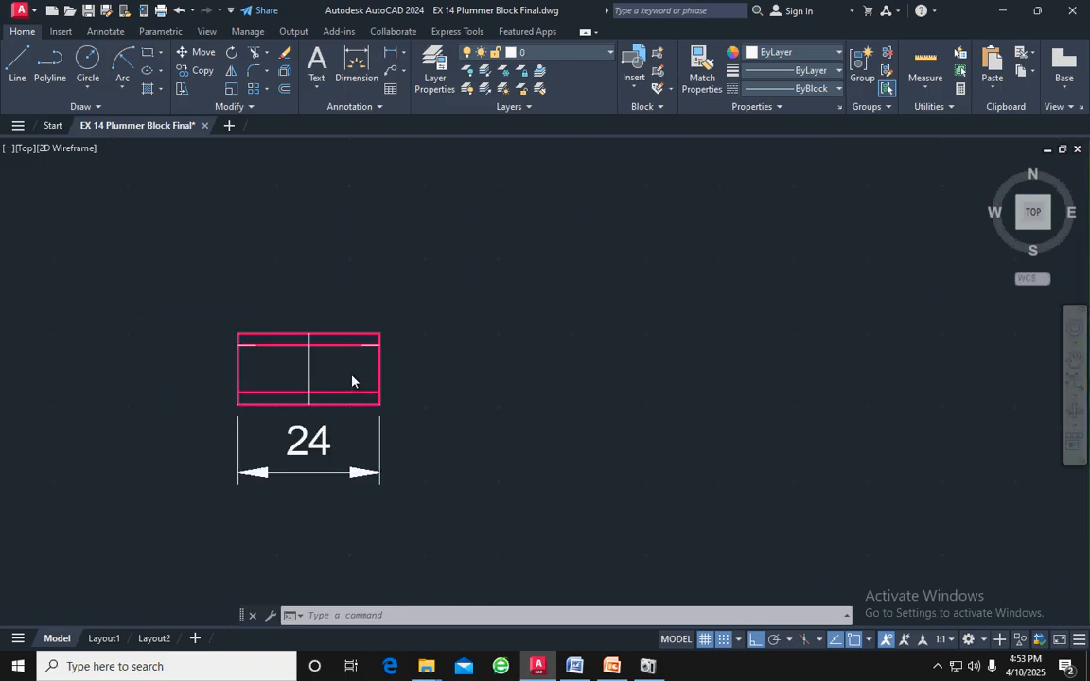
scroll(514, 390, down, 4)
middle_drag(607, 419, 258, 383)
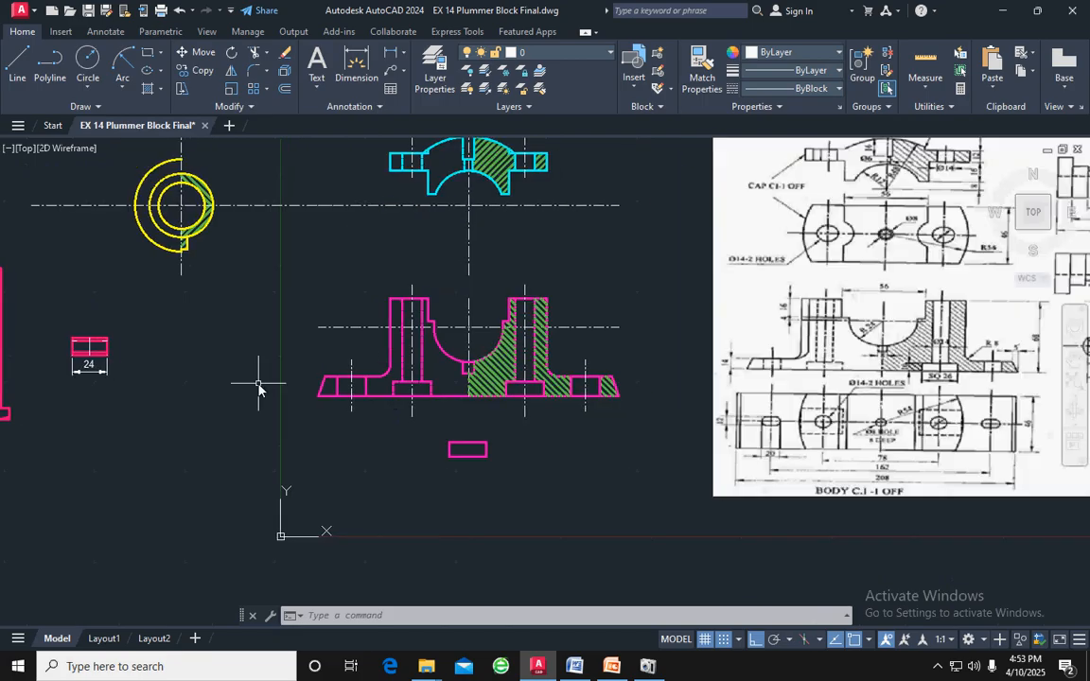
middle_drag(646, 388, 438, 383)
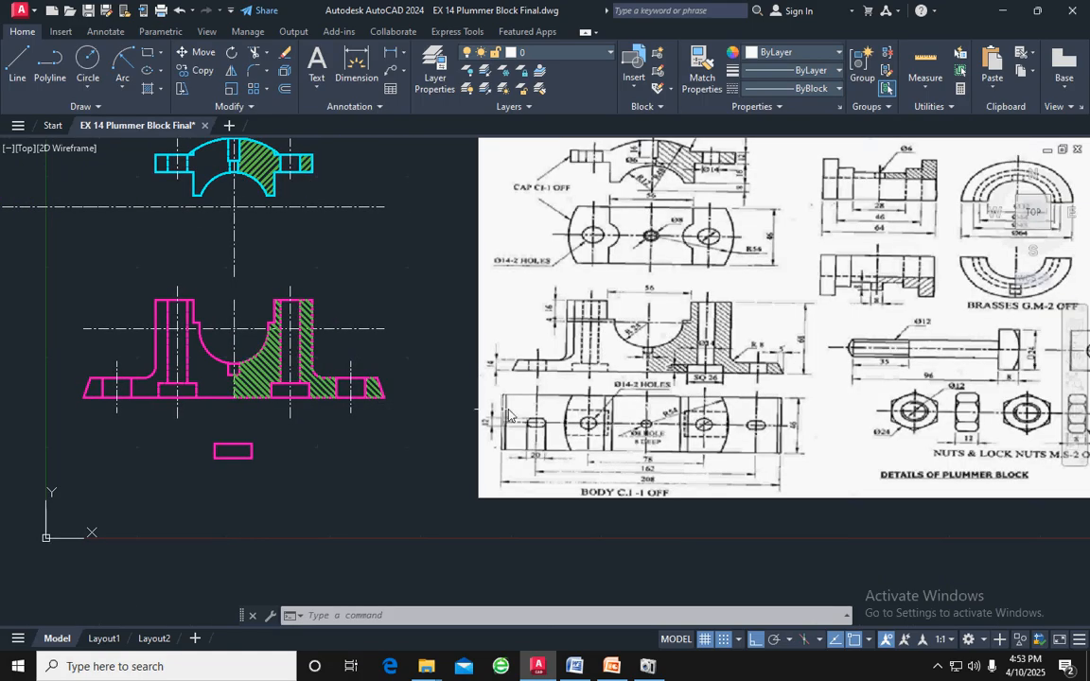
middle_drag(521, 412, 405, 402)
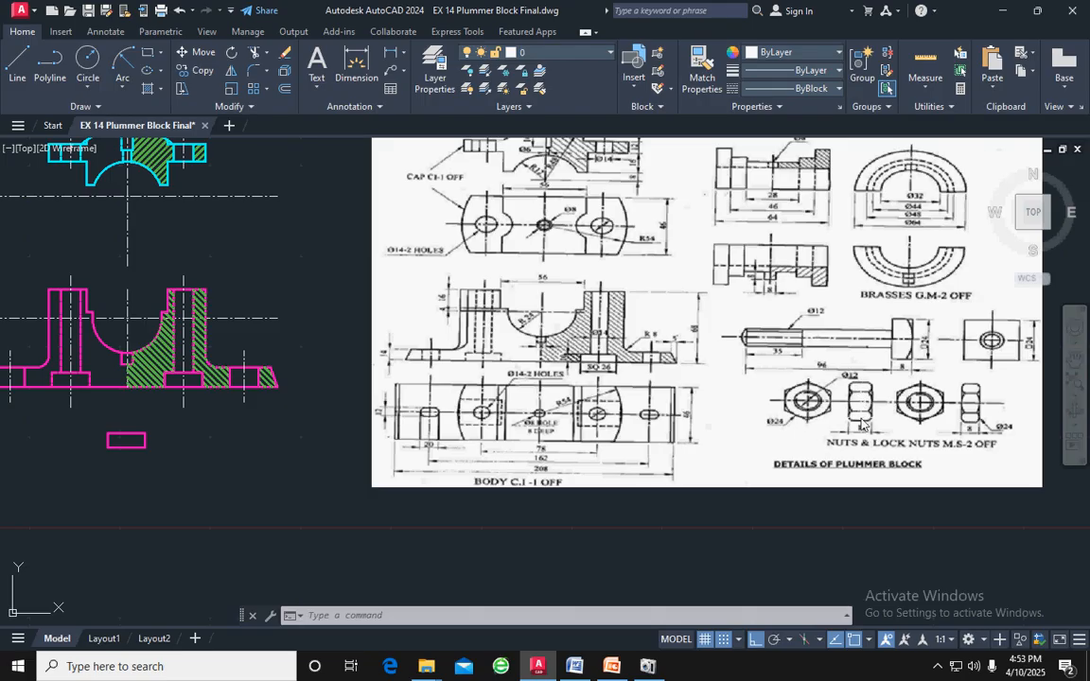
scroll(319, 402, down, 2)
middle_drag(320, 402, 598, 386)
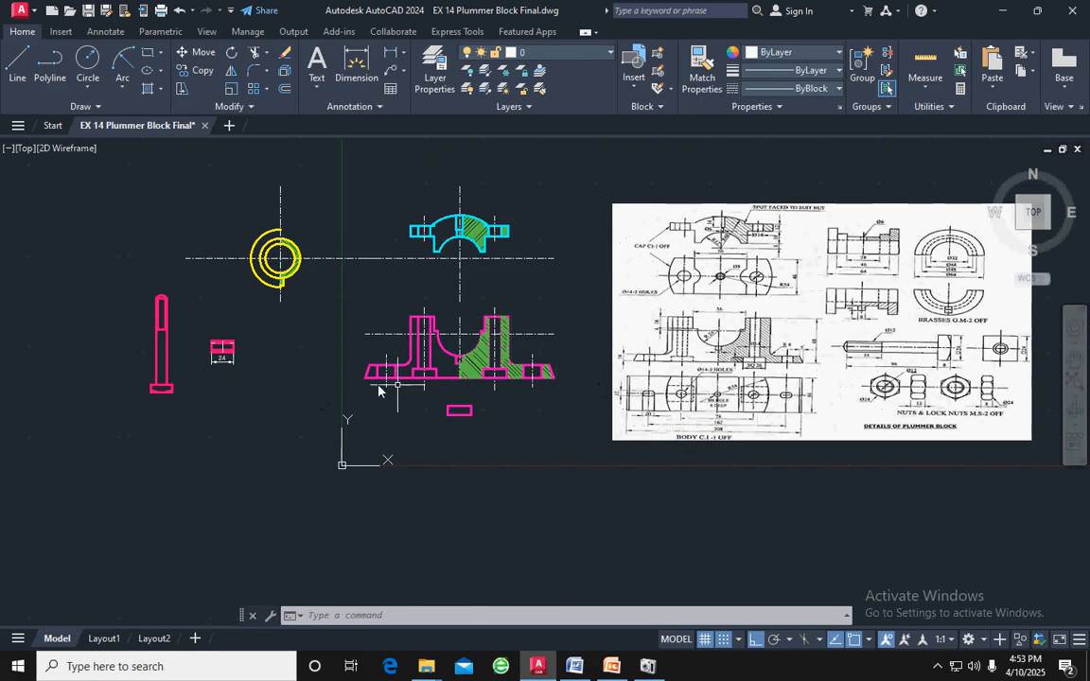
Offset the left and right edges of the nut rectangle inward by 6
scroll(223, 350, up, 5)
middle_drag(268, 324, 503, 382)
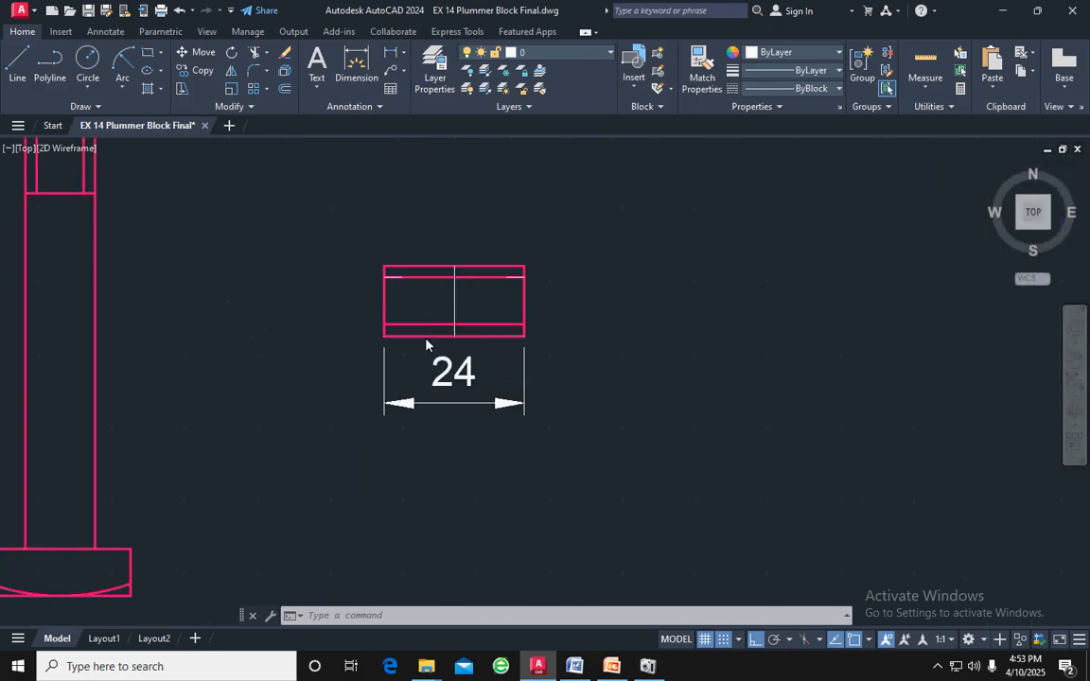
scroll(426, 343, up, 2)
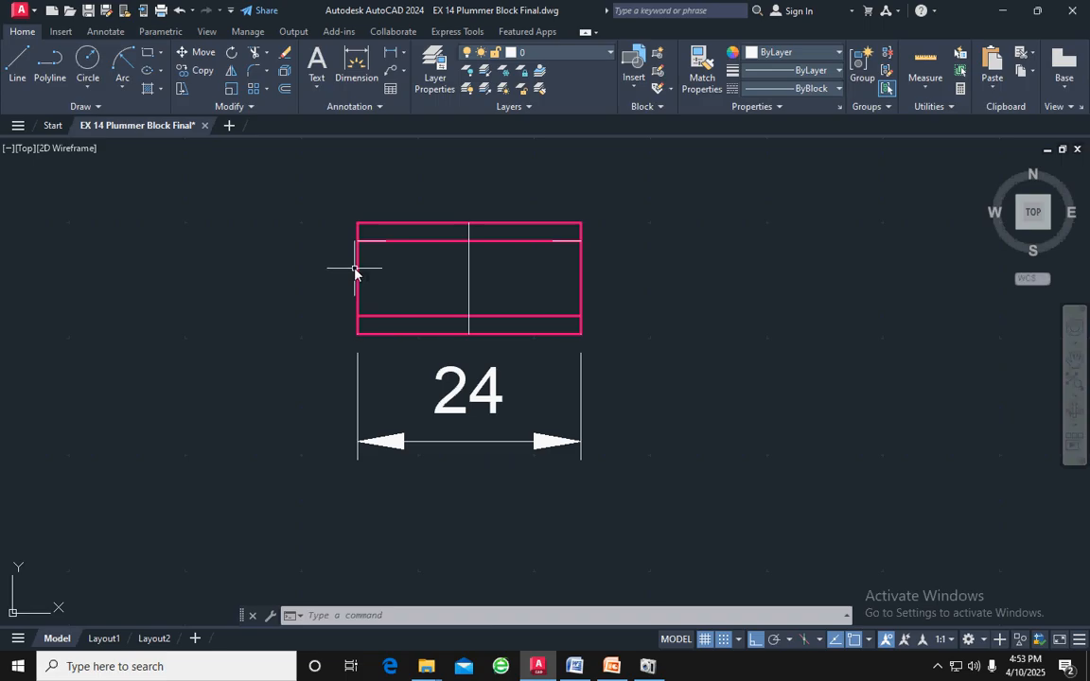
click(356, 269)
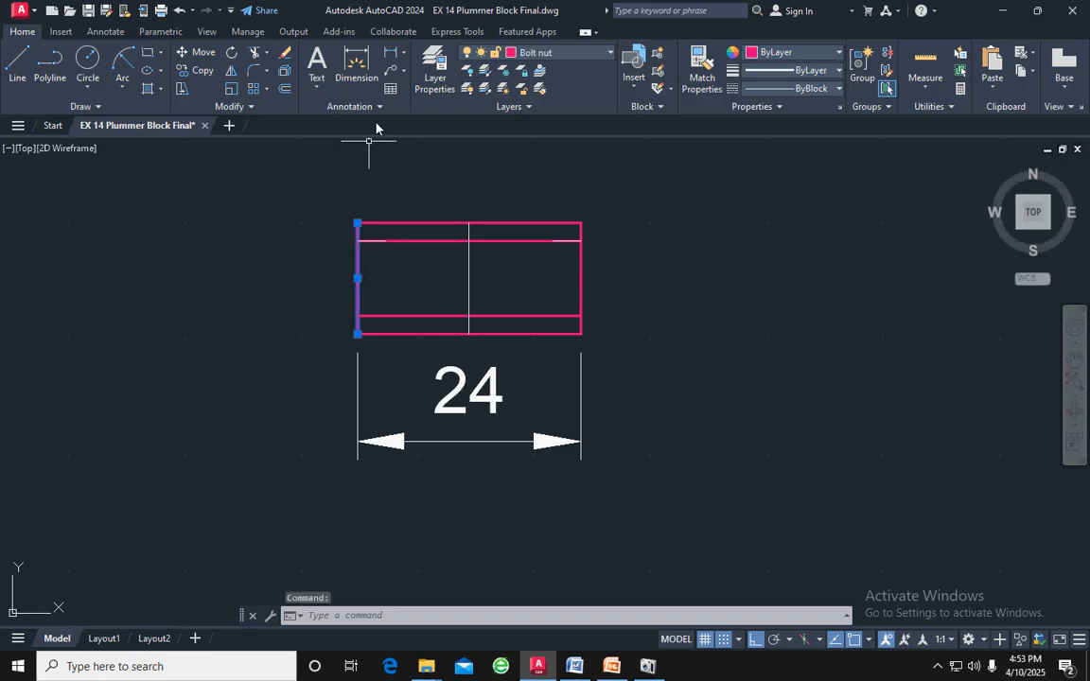
click(285, 89)
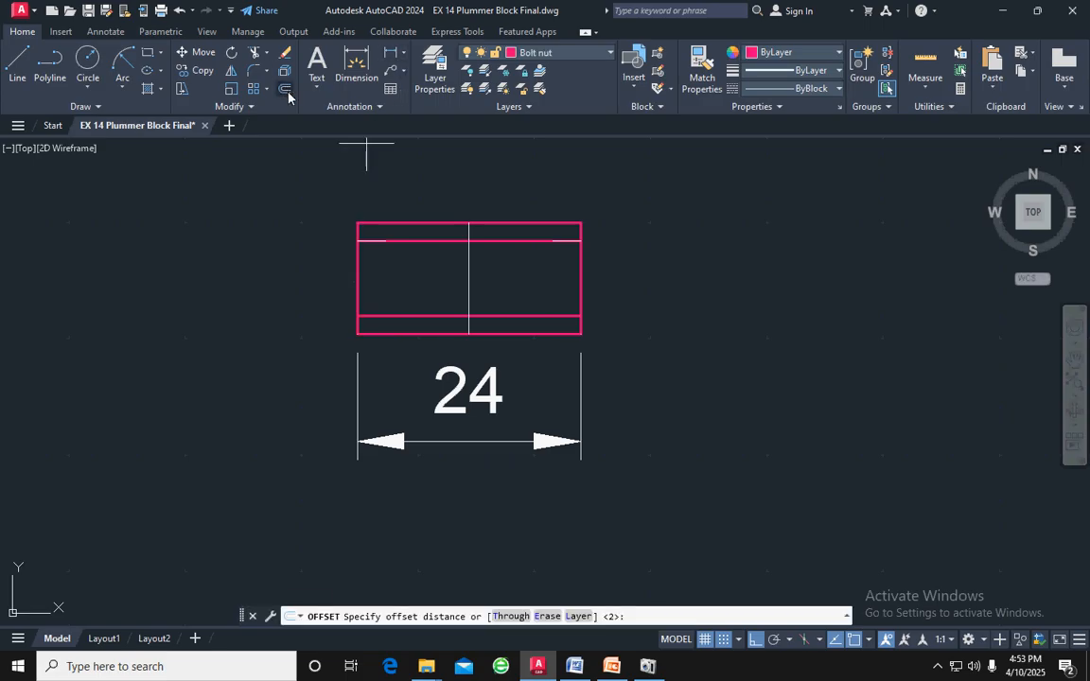
text(6)
key(Return)
click(357, 232)
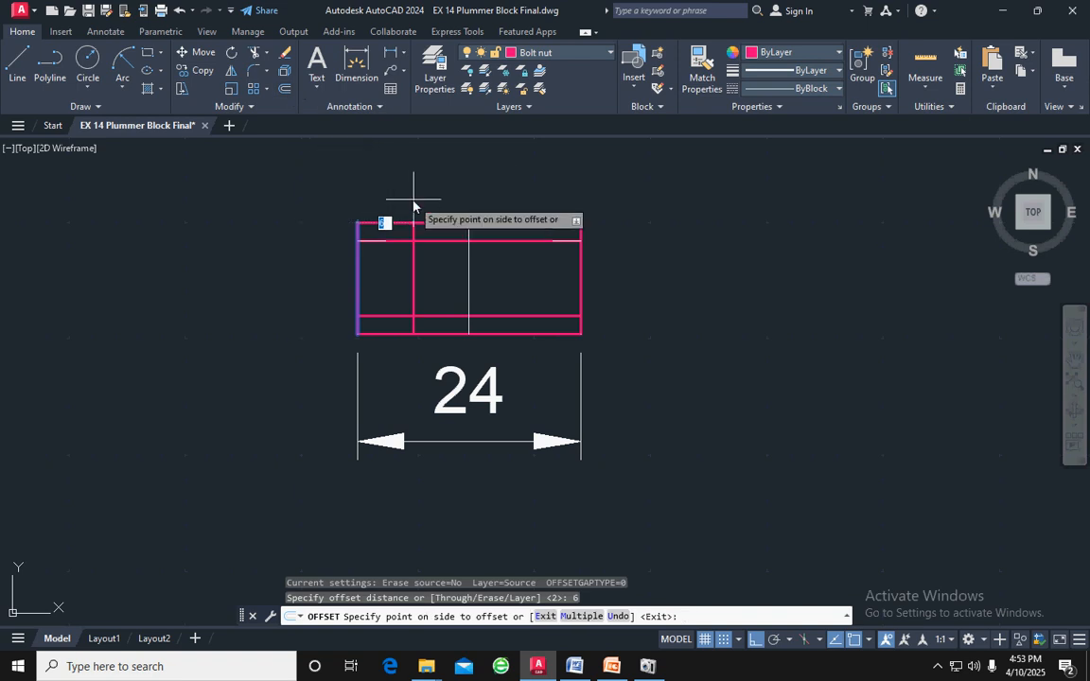
click(388, 226)
click(569, 269)
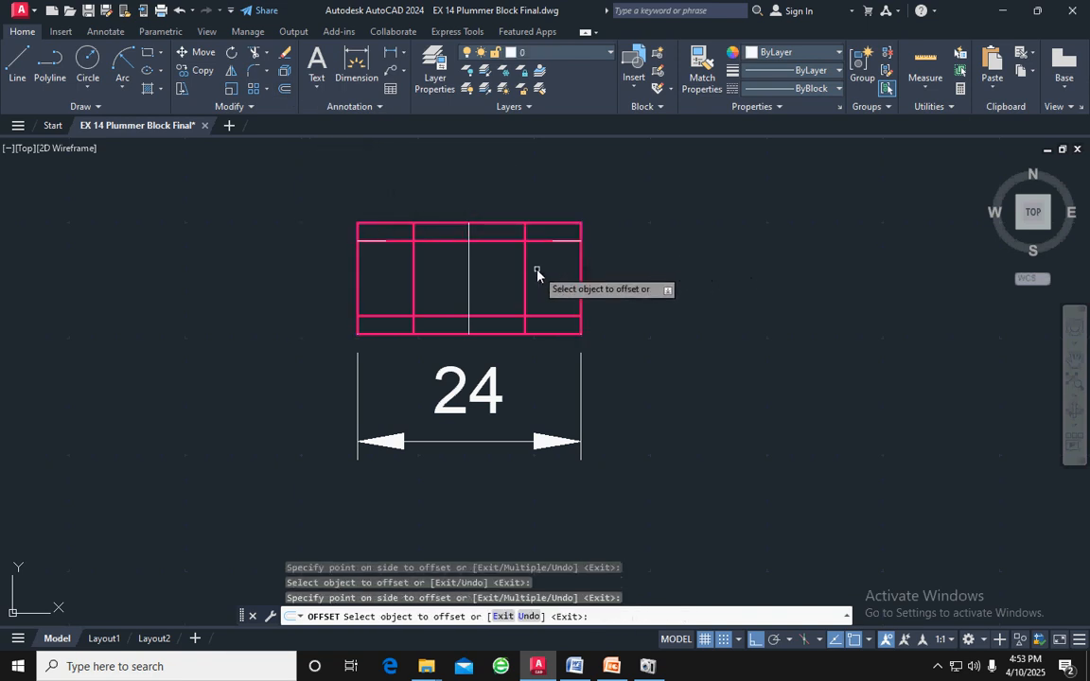
key(Escape)
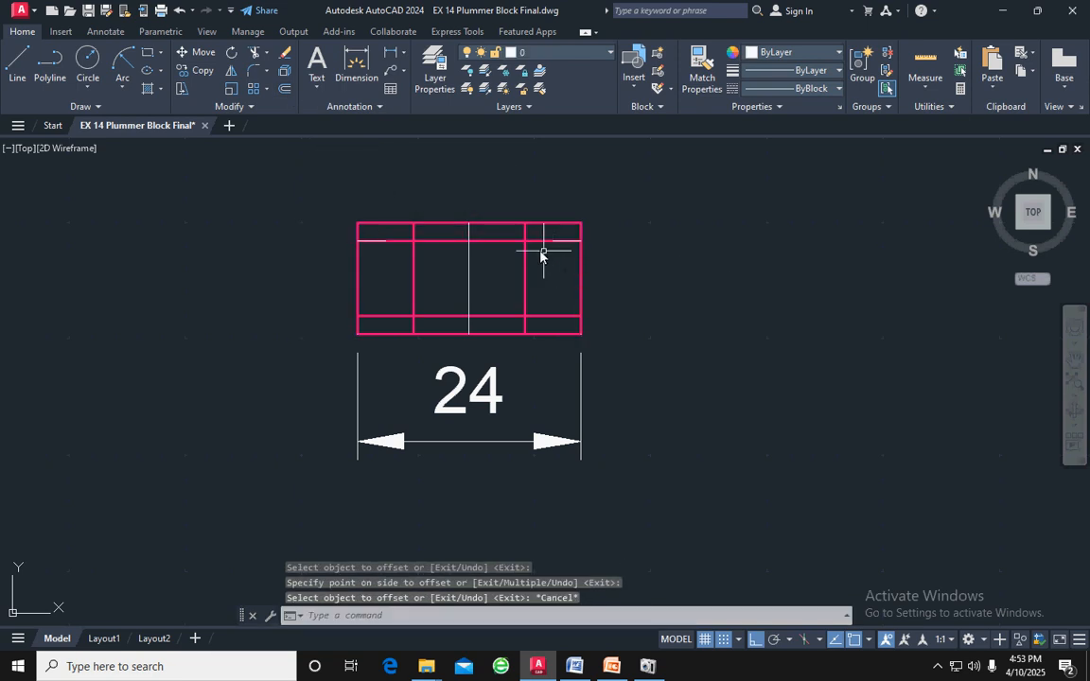
Delete the vertical centre line inside the nut rectangle
click(469, 261)
key(Delete)
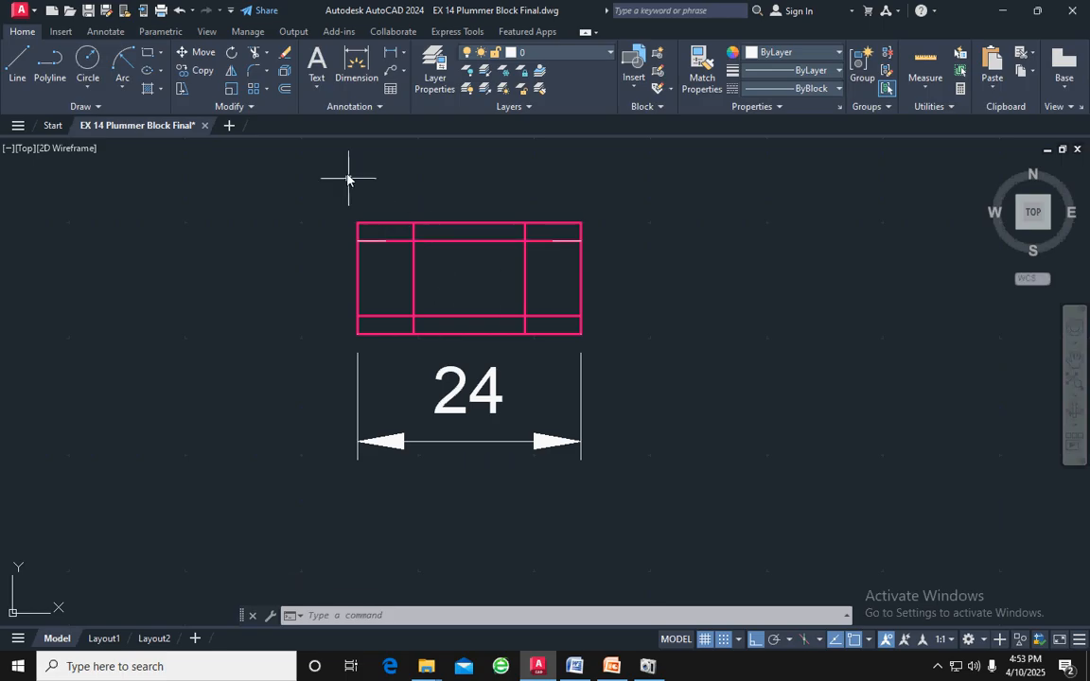
click(123, 86)
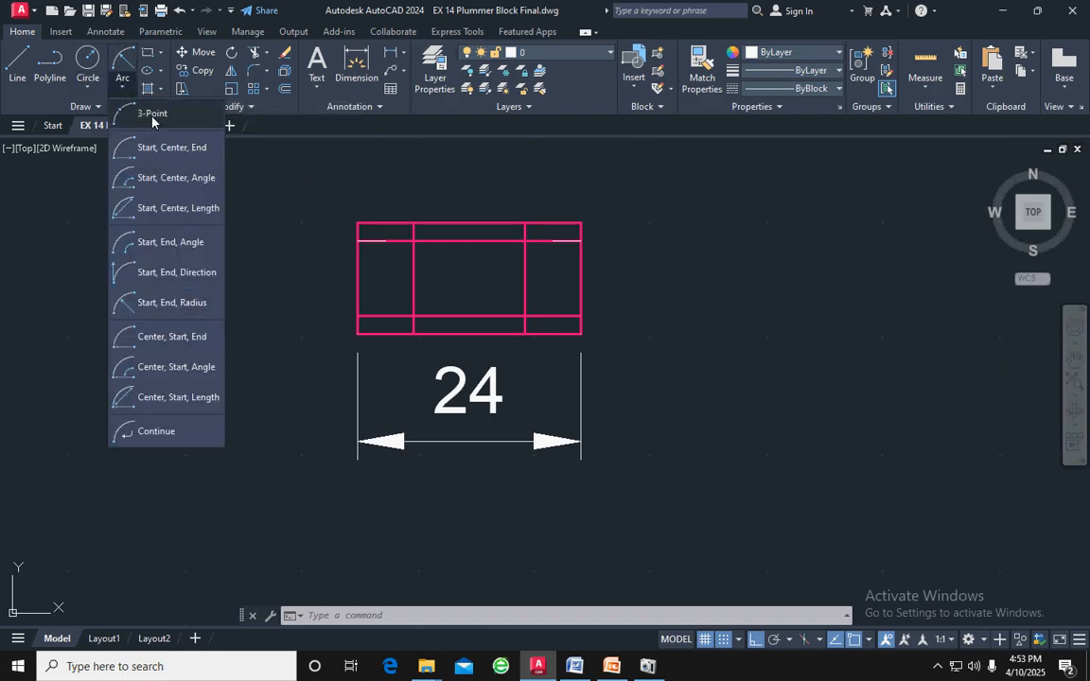
click(152, 118)
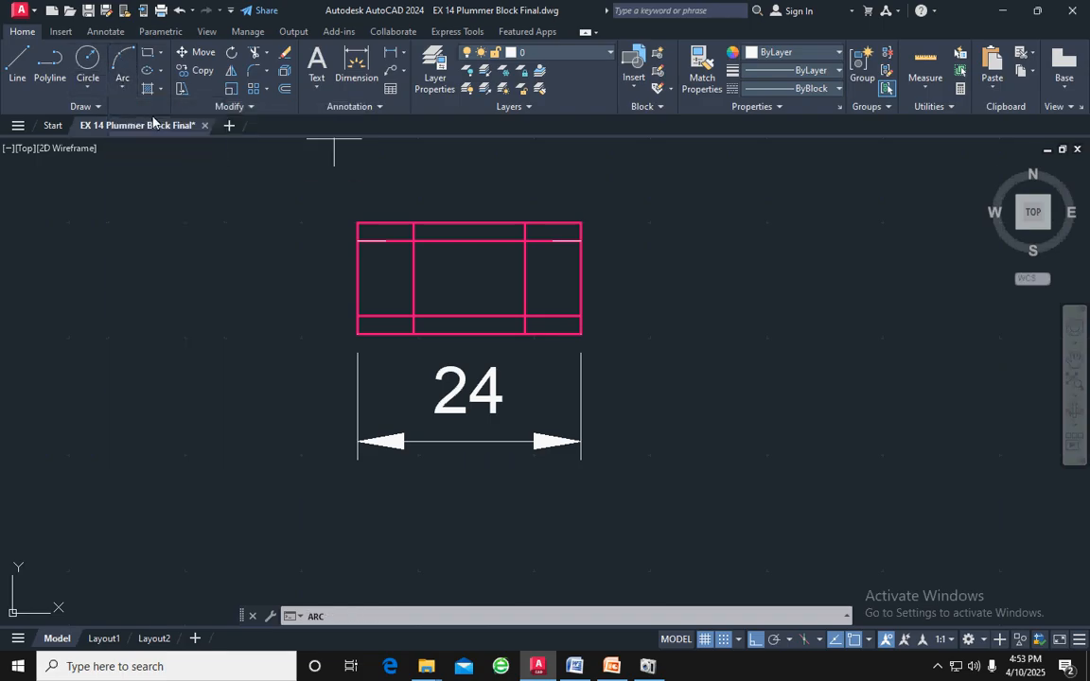
click(414, 227)
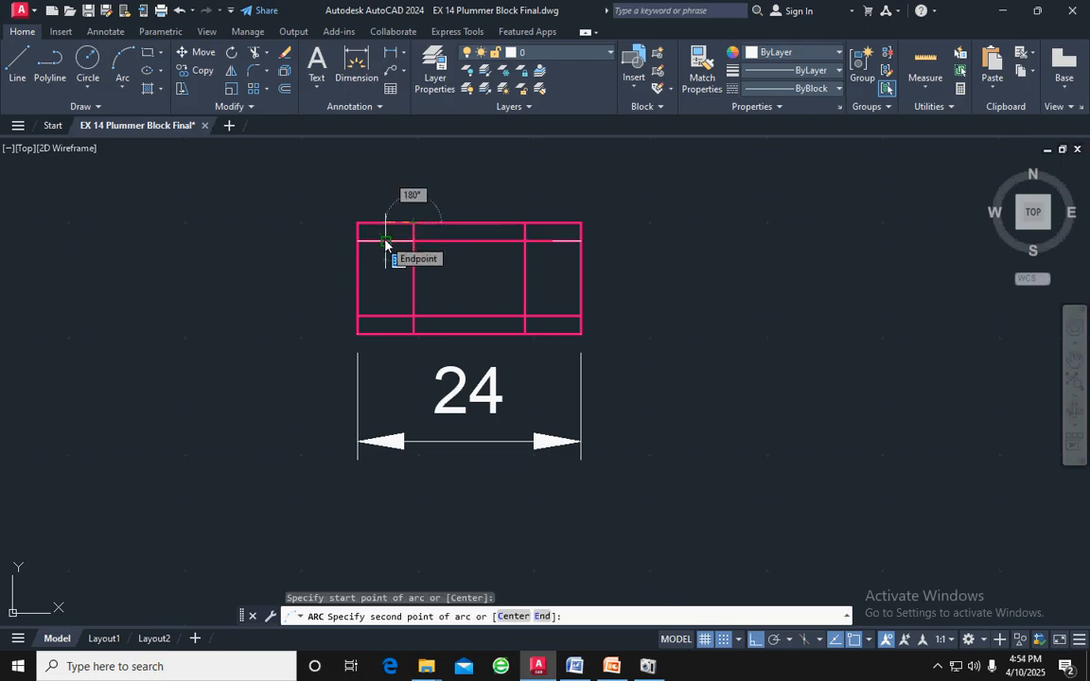
click(385, 242)
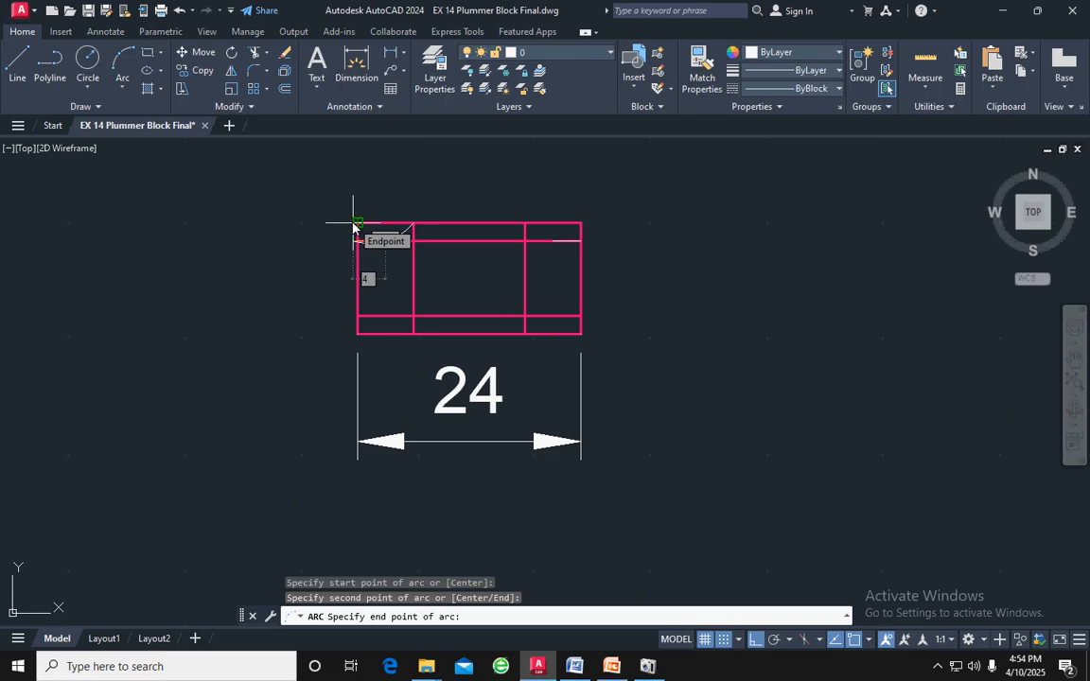
key(Escape)
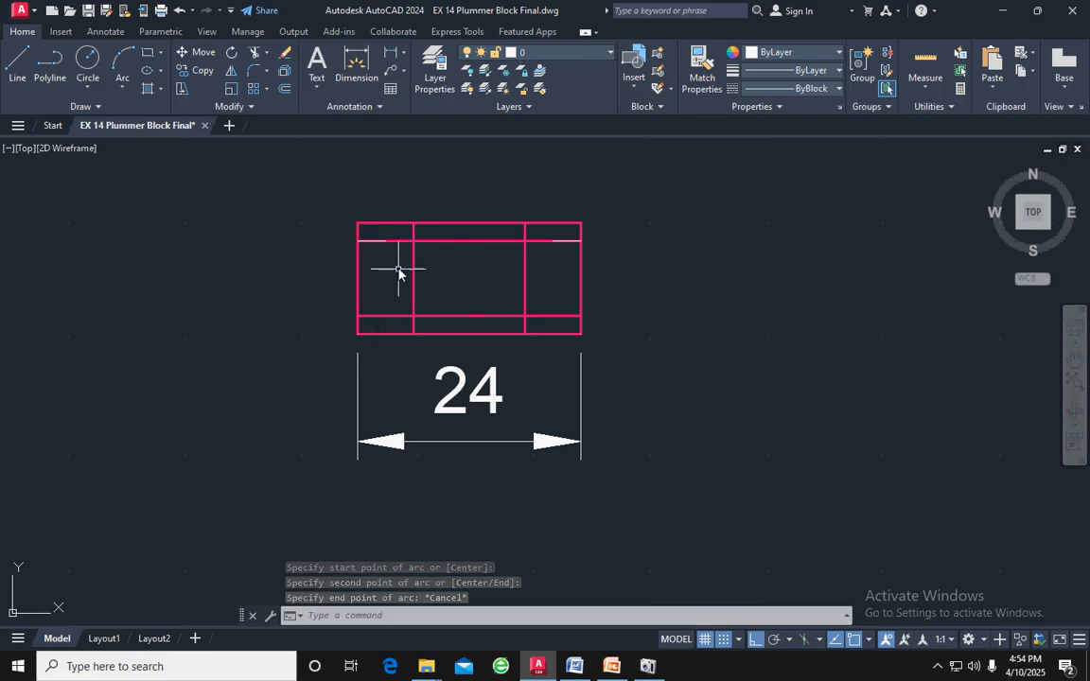
Move the two short horizontal lines straight down from the upper offset line onto the nut rectangle's bottom edge
click(364, 241)
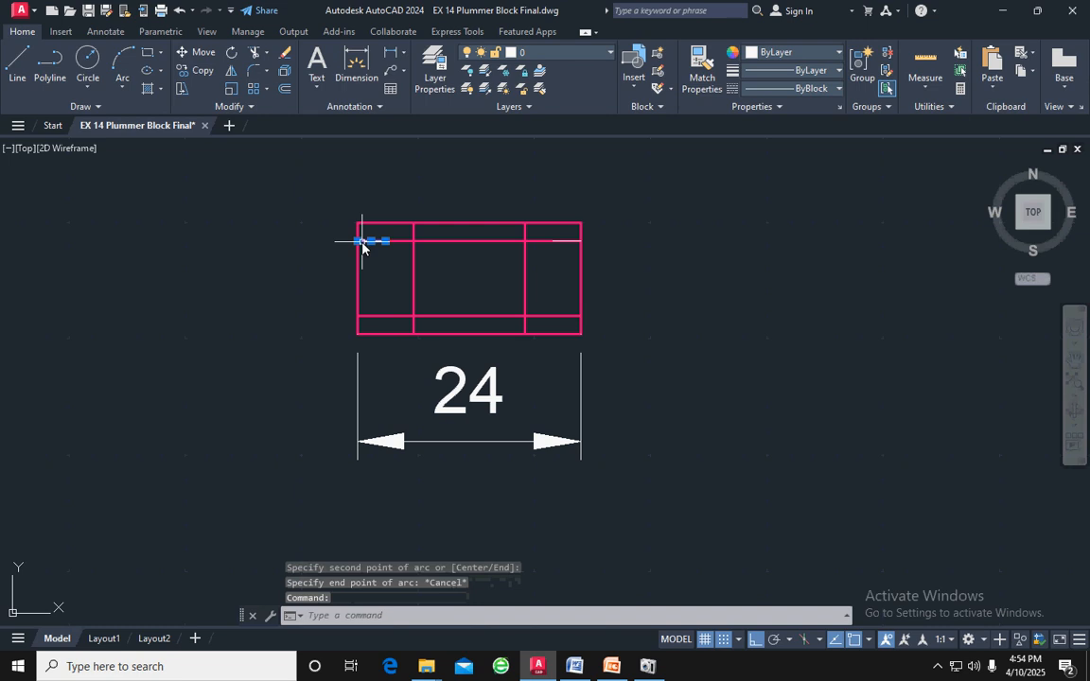
click(566, 241)
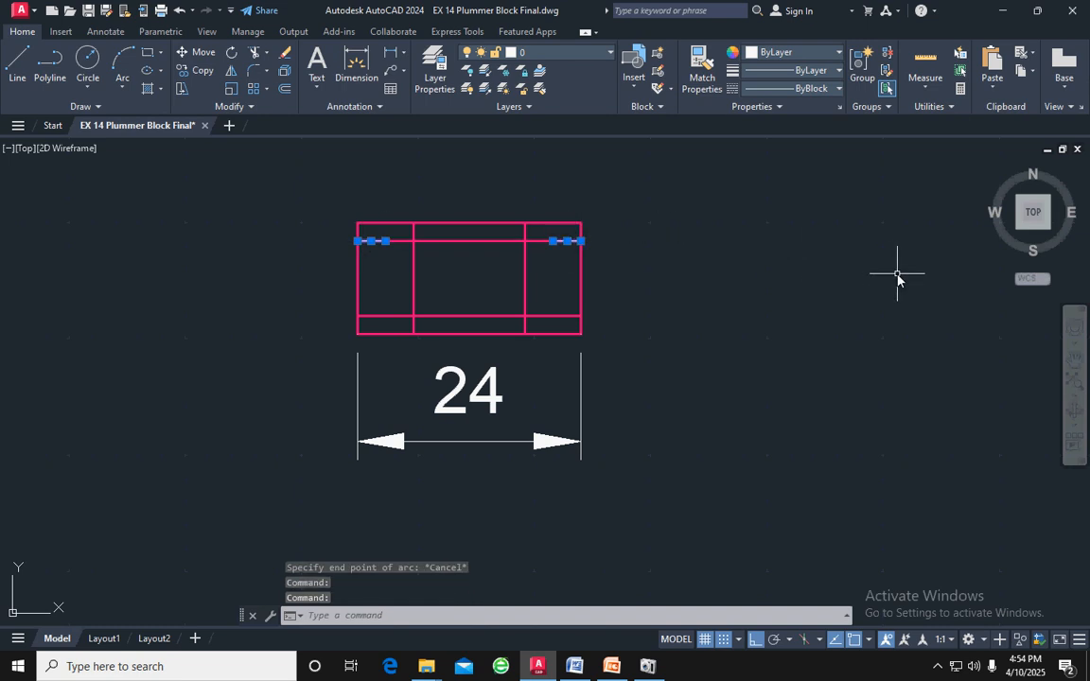
key(Return)
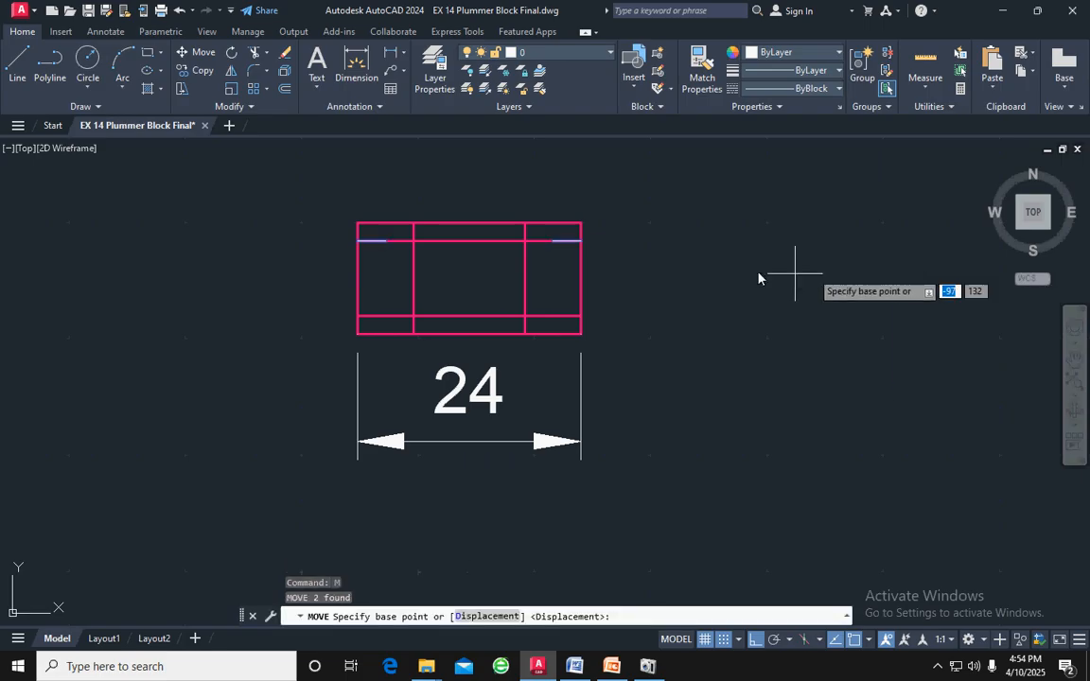
click(580, 242)
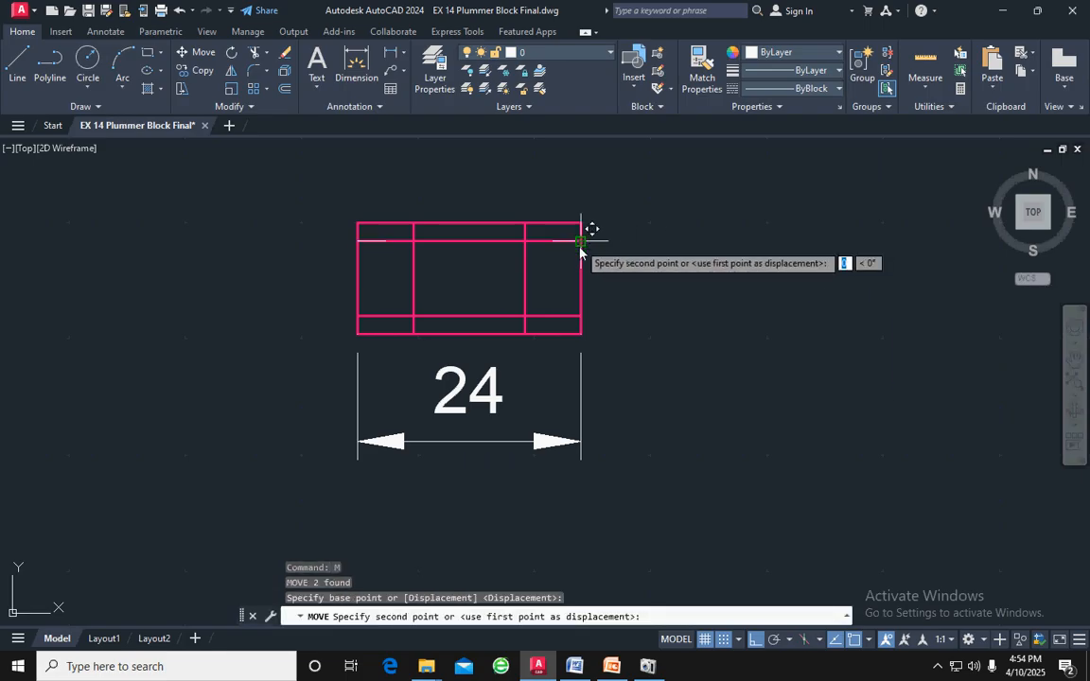
click(585, 331)
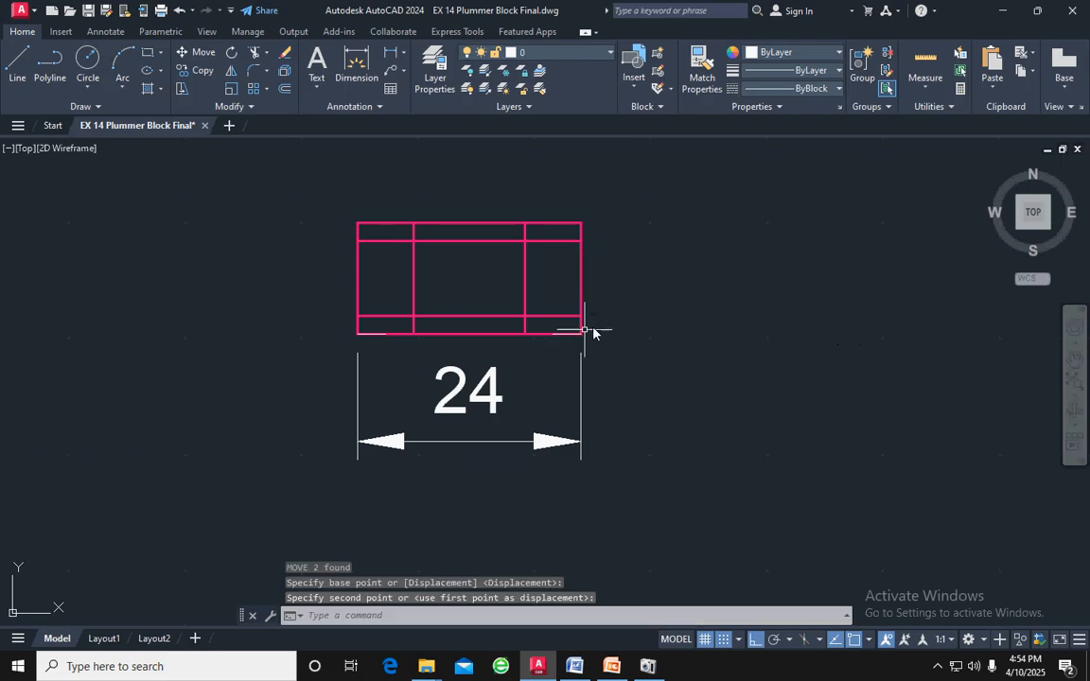
Draw a three-point arc in the nut's lower-left cell, touching the bottom edge at its midpoint and ending on the lower offset line
key(Escape)
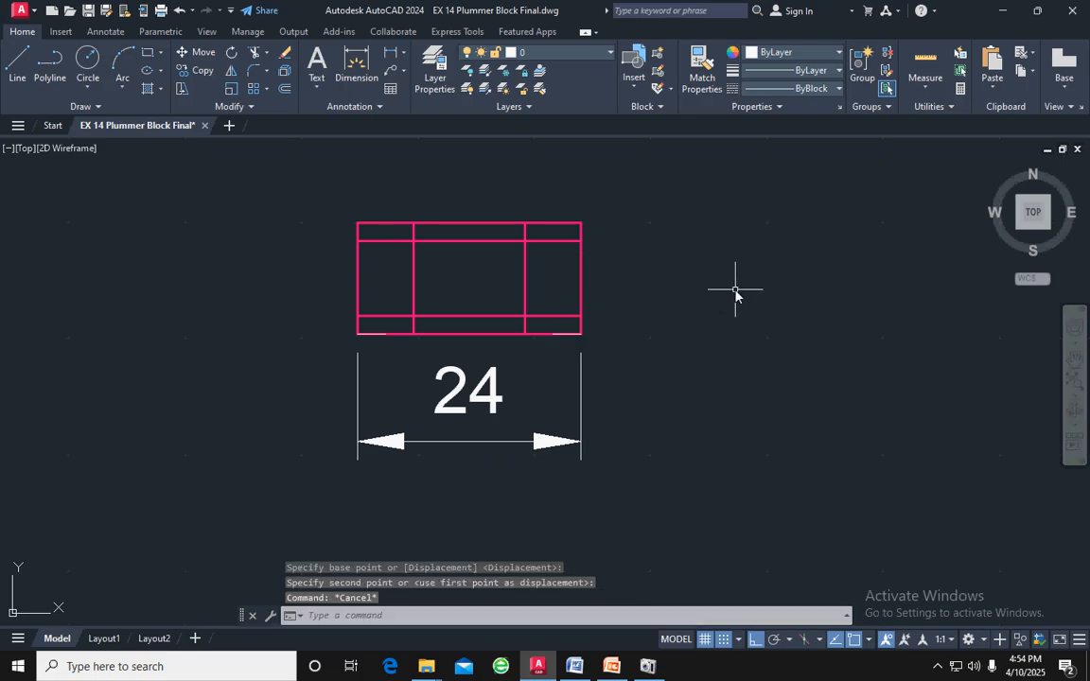
click(121, 59)
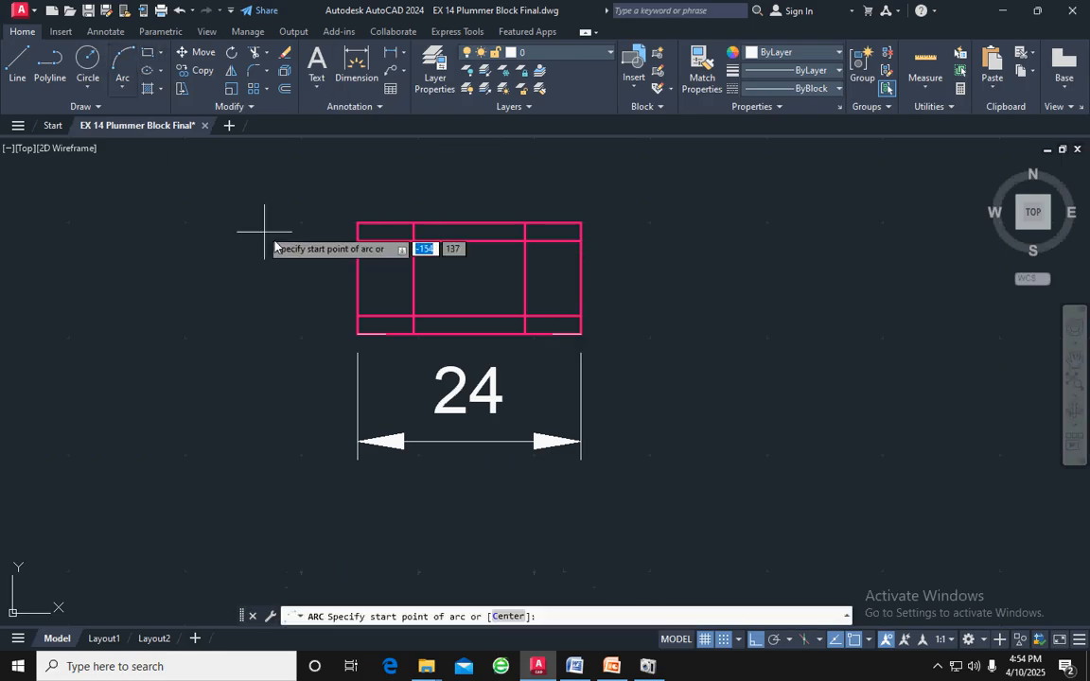
click(357, 316)
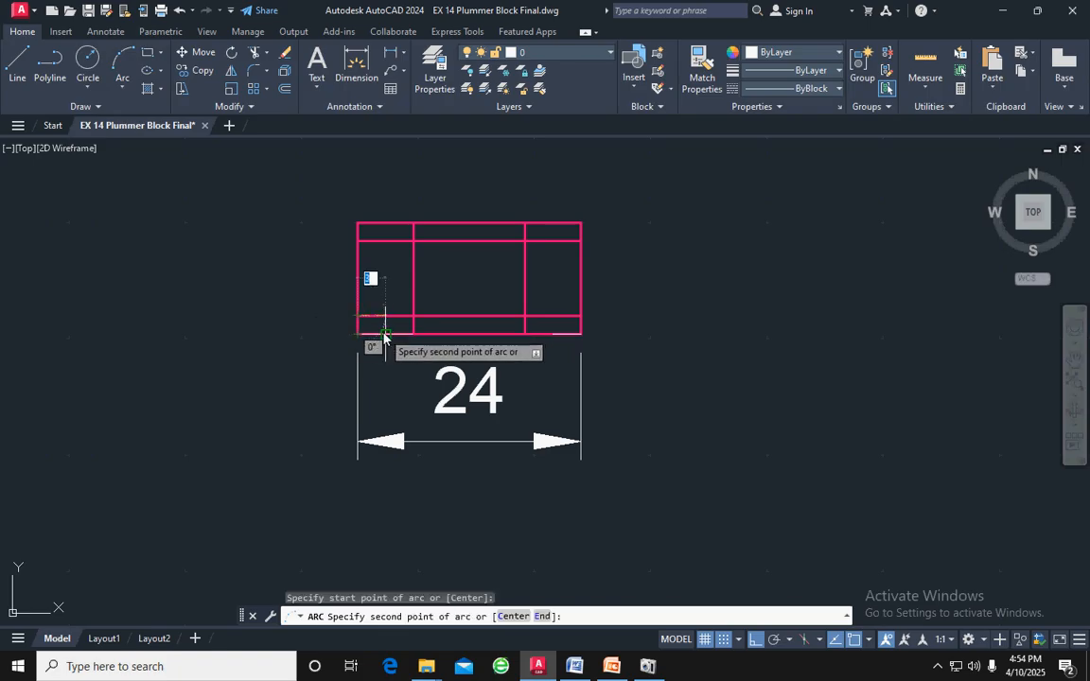
click(385, 334)
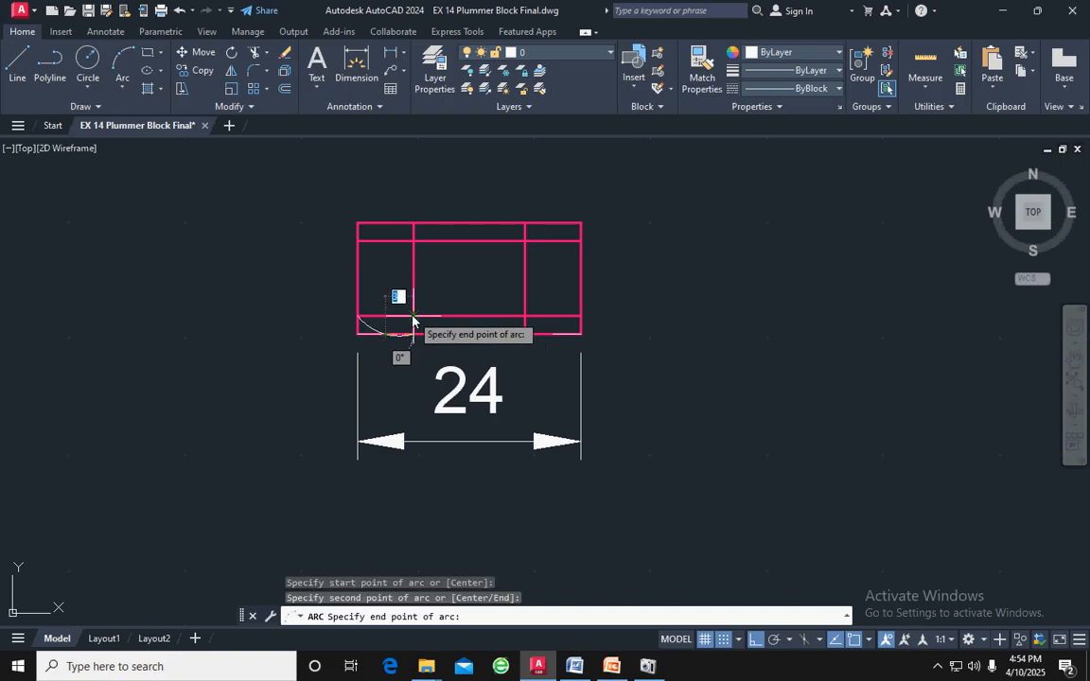
click(412, 318)
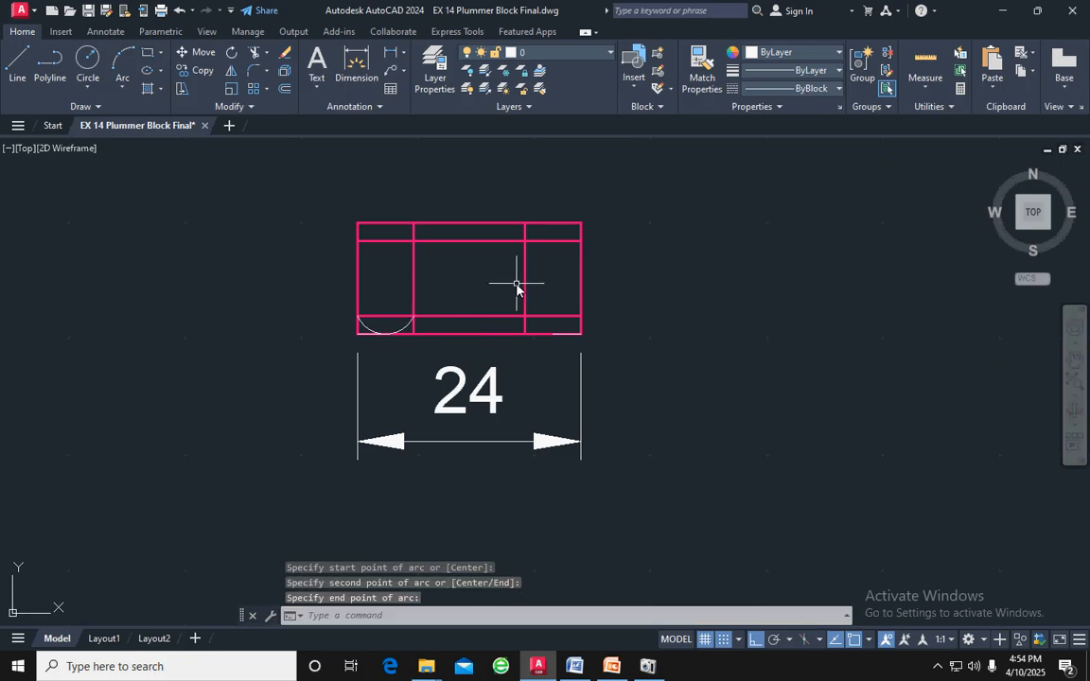
key(Escape)
Make Bolt nut the current layer and match the new arc's properties to the left inner vertical line
click(535, 52)
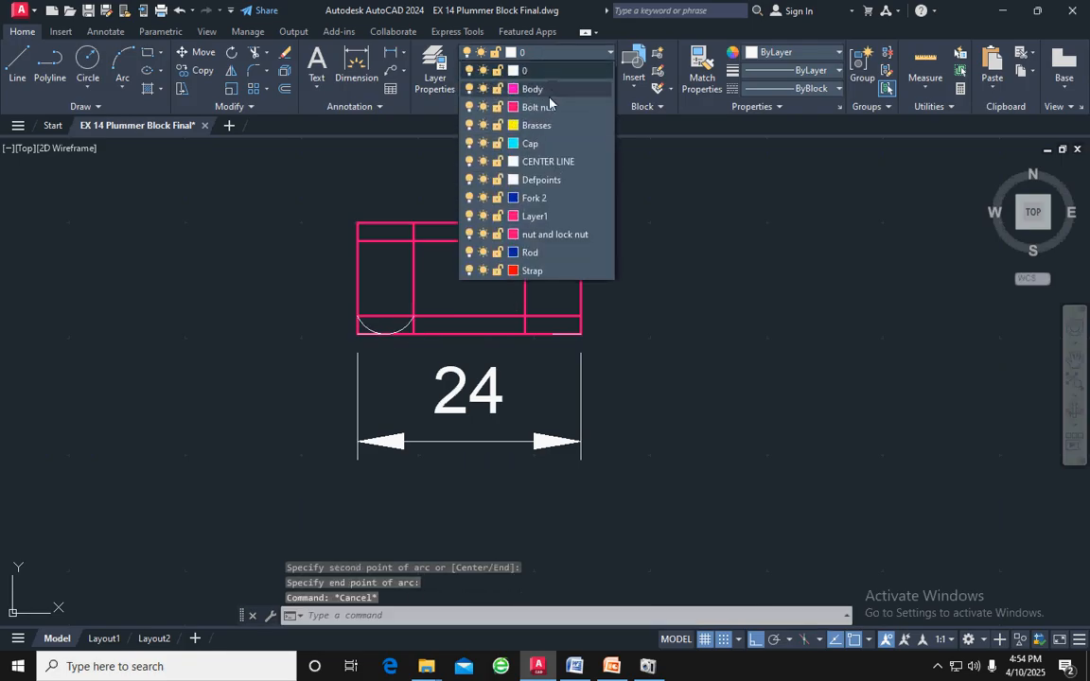
click(543, 107)
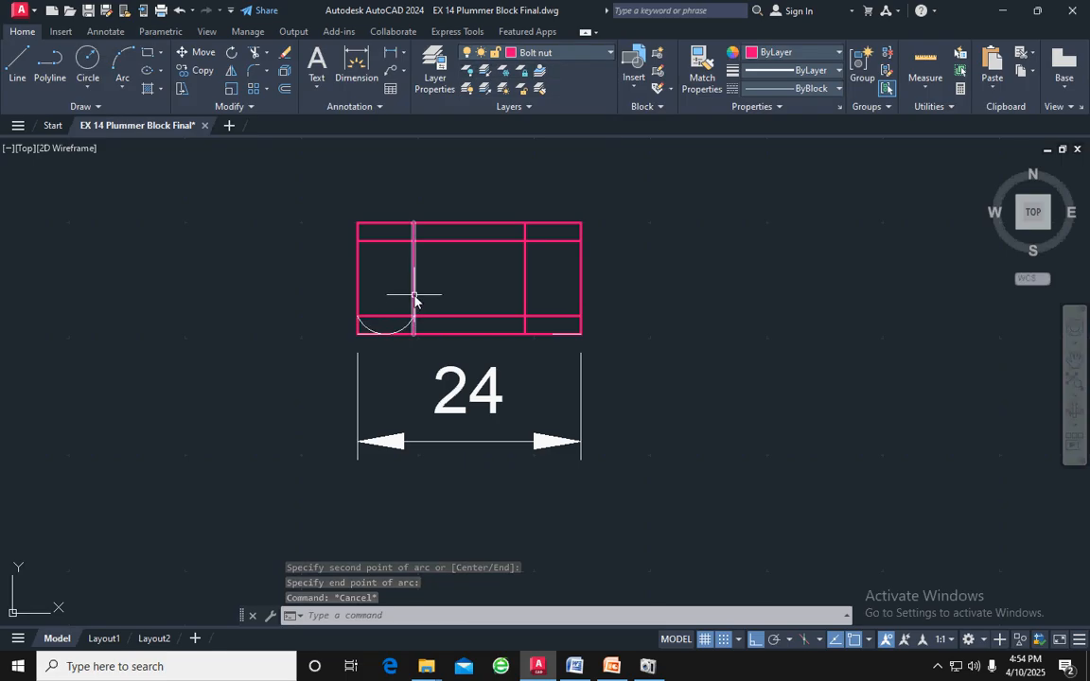
click(413, 299)
click(698, 68)
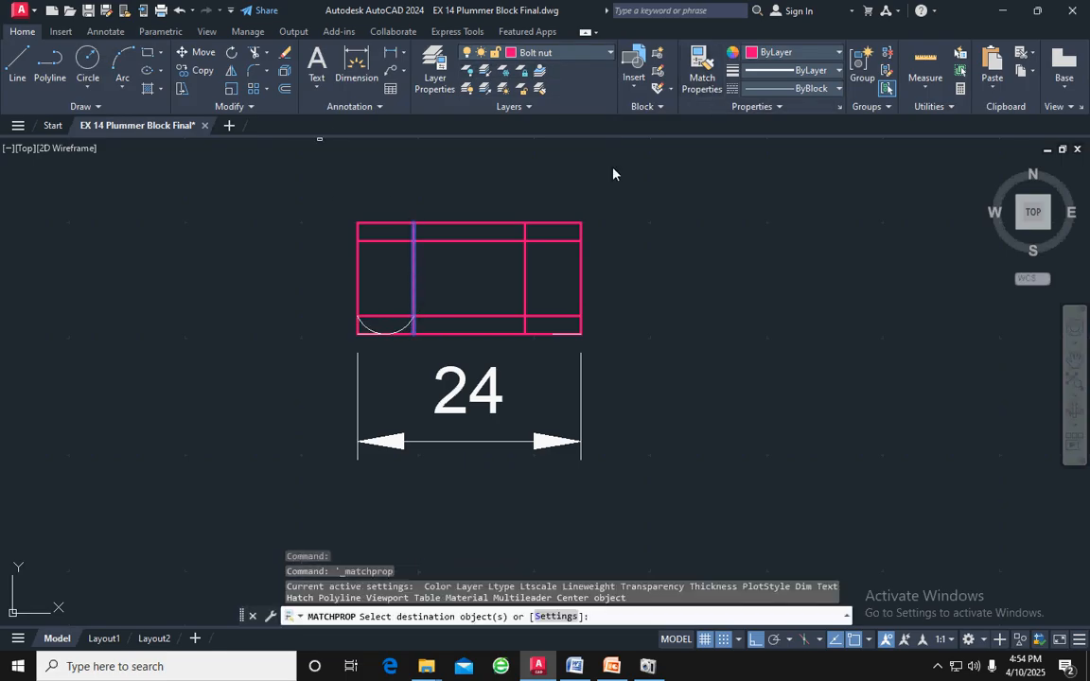
click(407, 326)
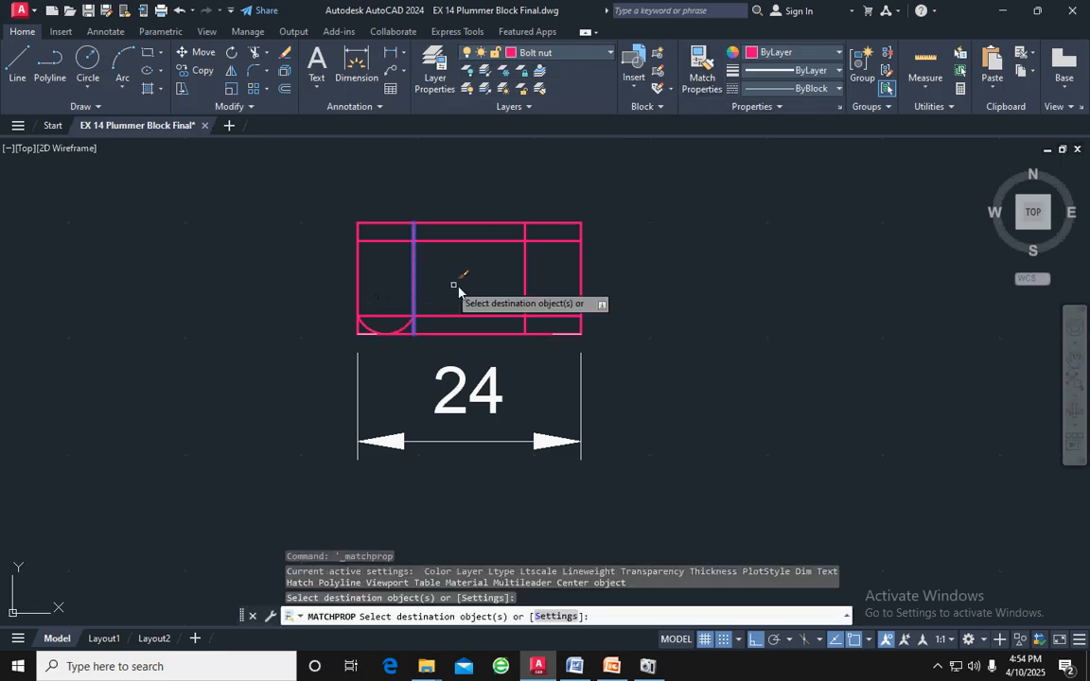
key(Escape)
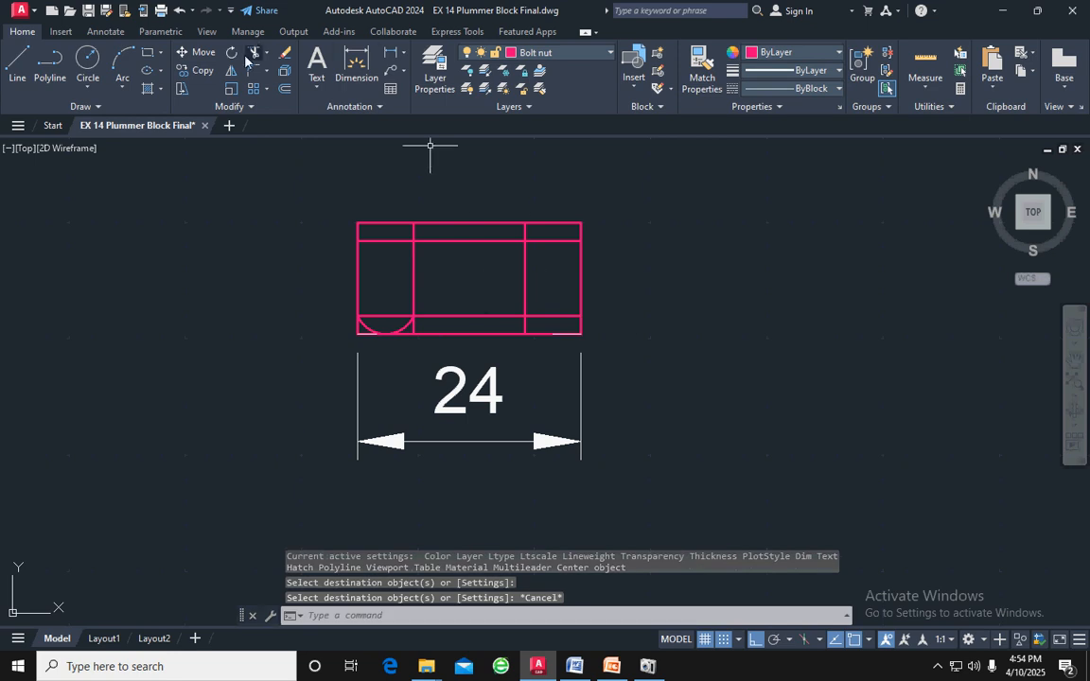
Draw a matching three-point arc in the nut's lower-right cell, from the right edge through the bottom edge to the inner vertical line
click(120, 59)
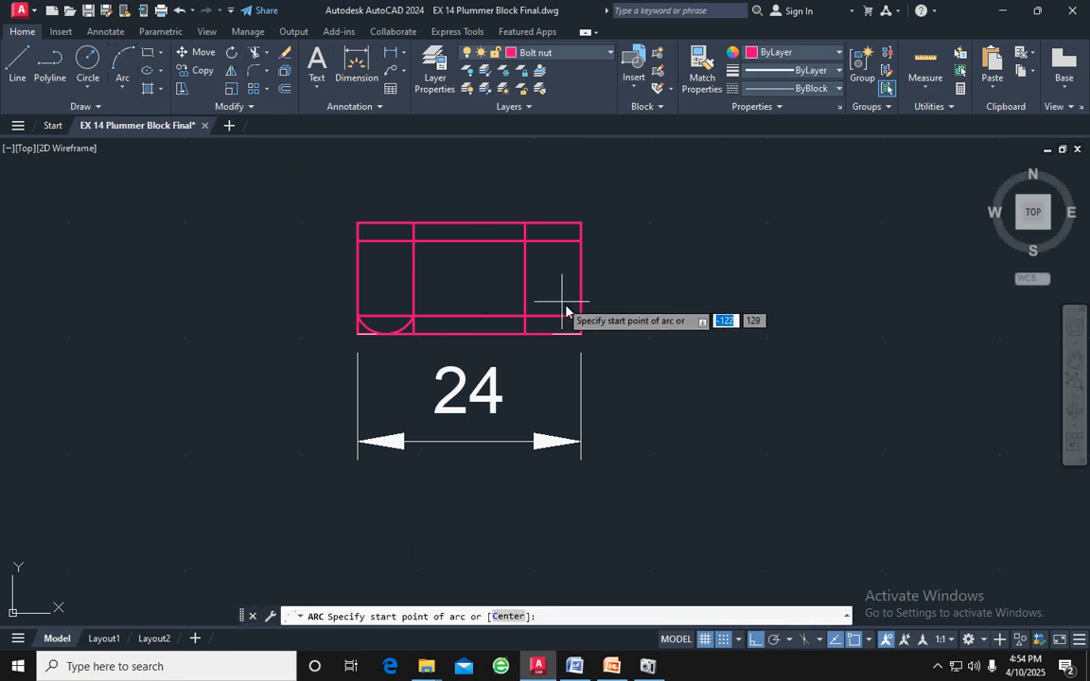
click(583, 323)
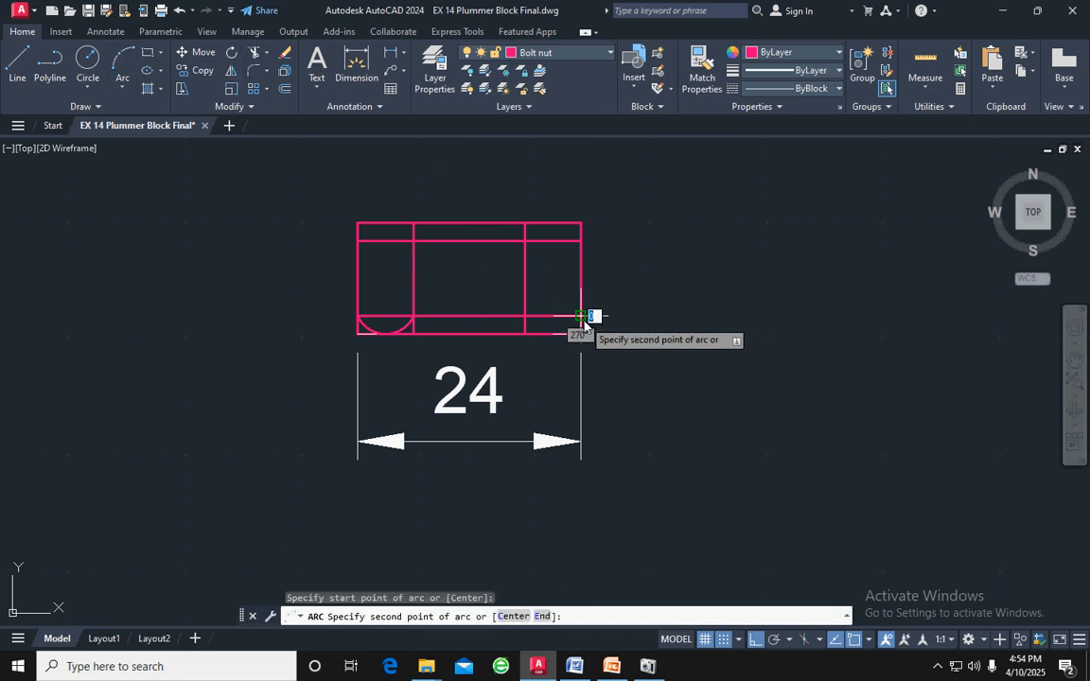
click(554, 339)
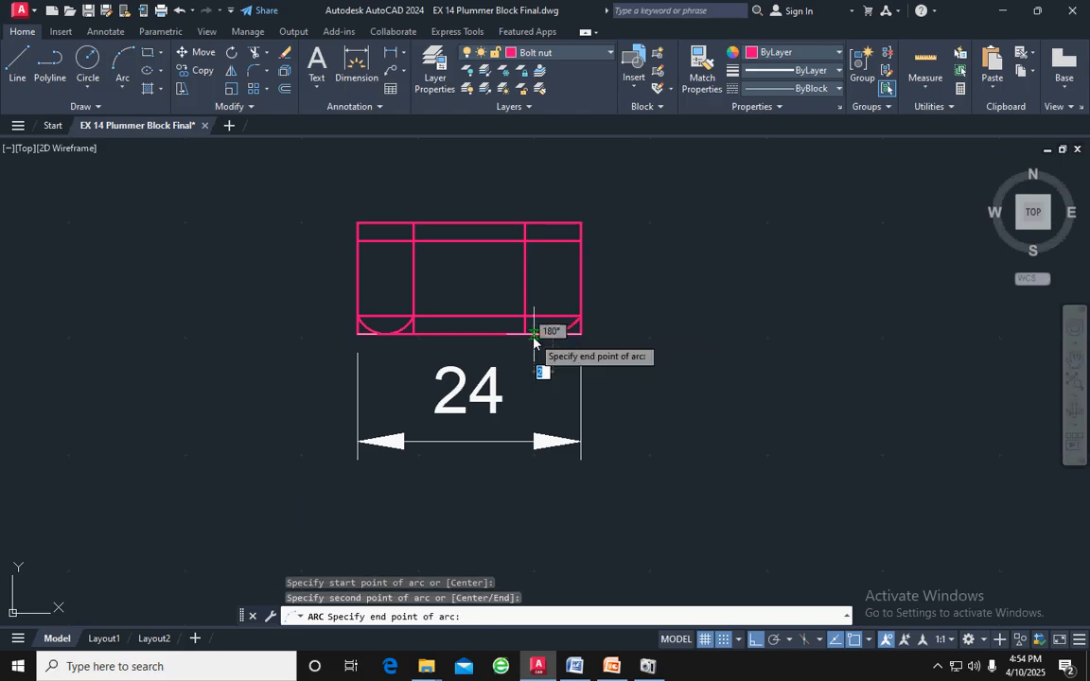
click(523, 318)
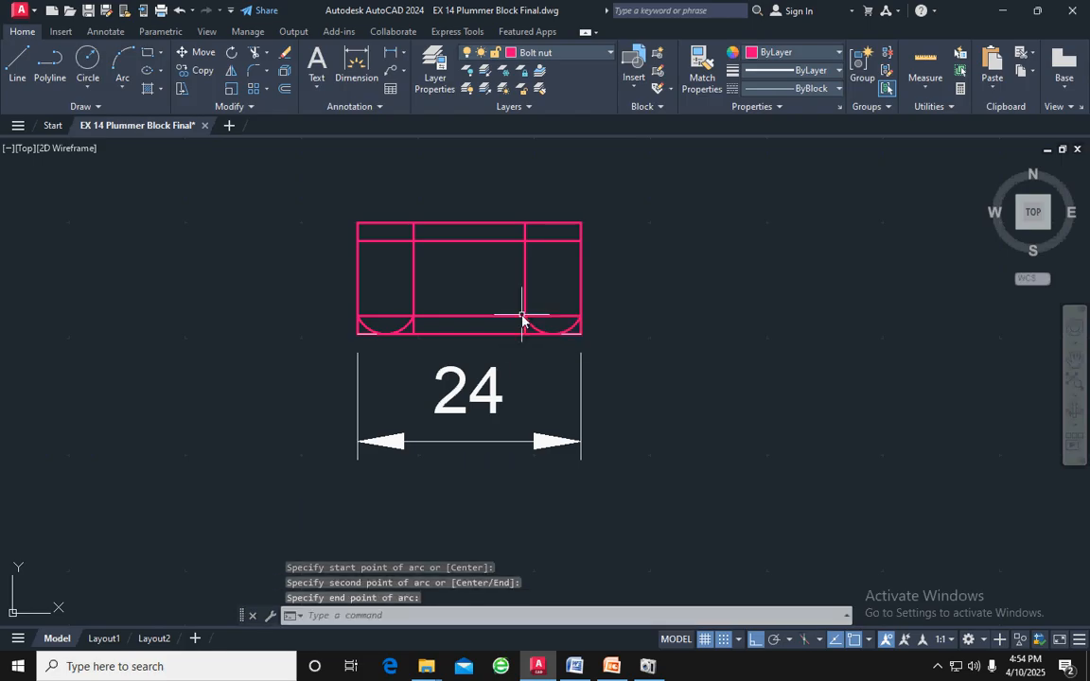
Draw a three-point arc across the nut's lower middle cell, between the two inner vertical lines and touching the bottom edge
key(Return)
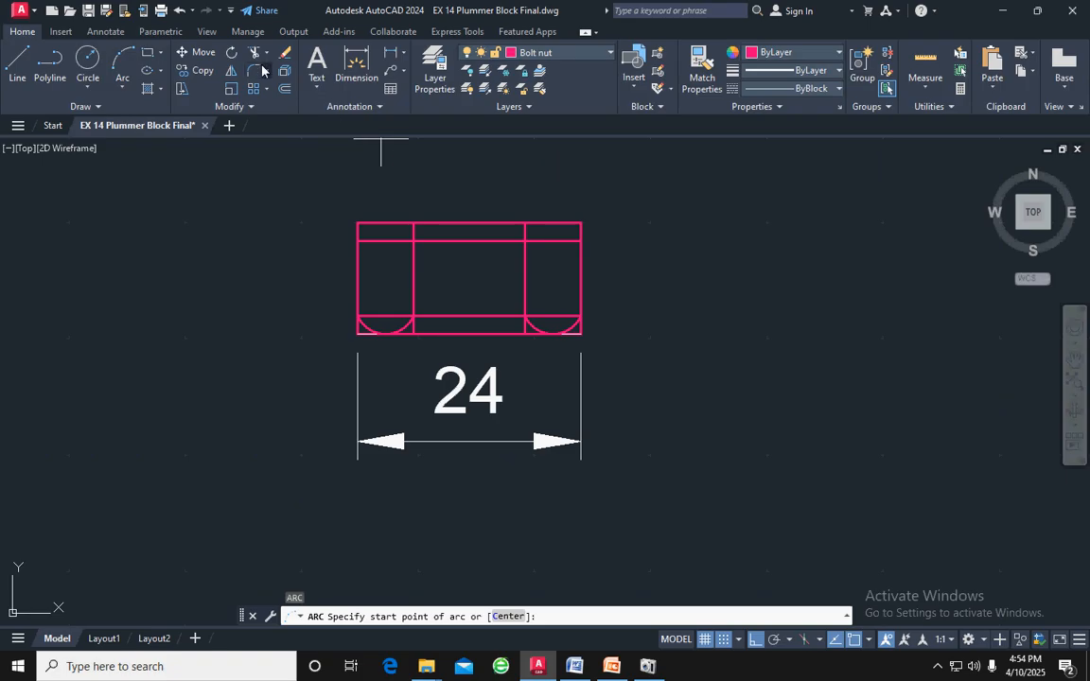
click(124, 60)
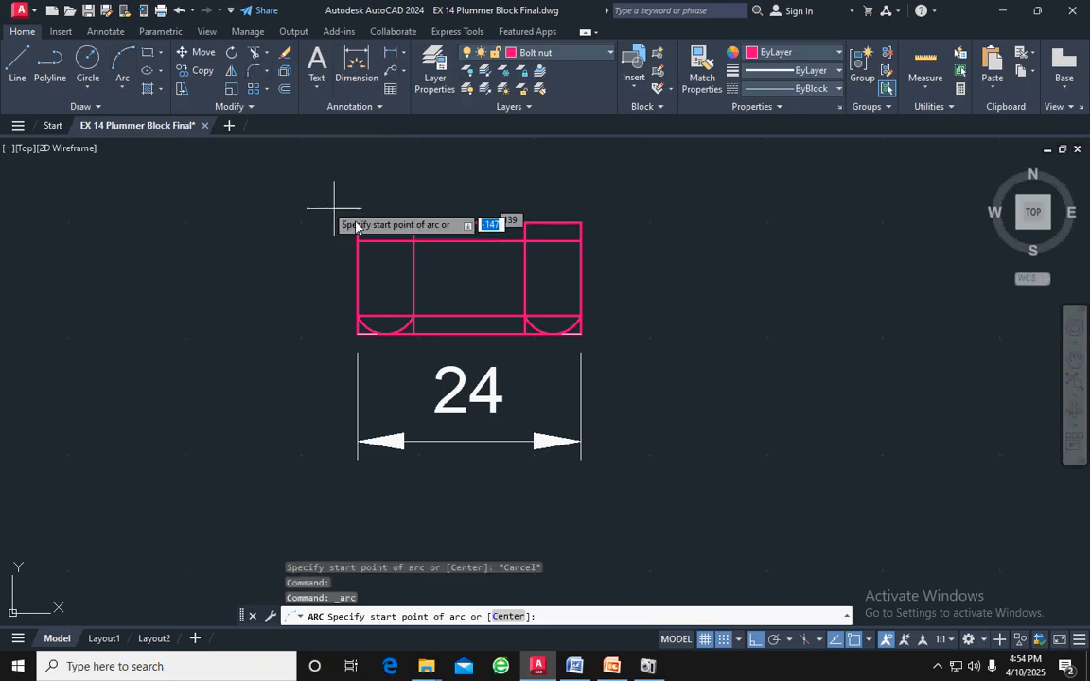
click(525, 318)
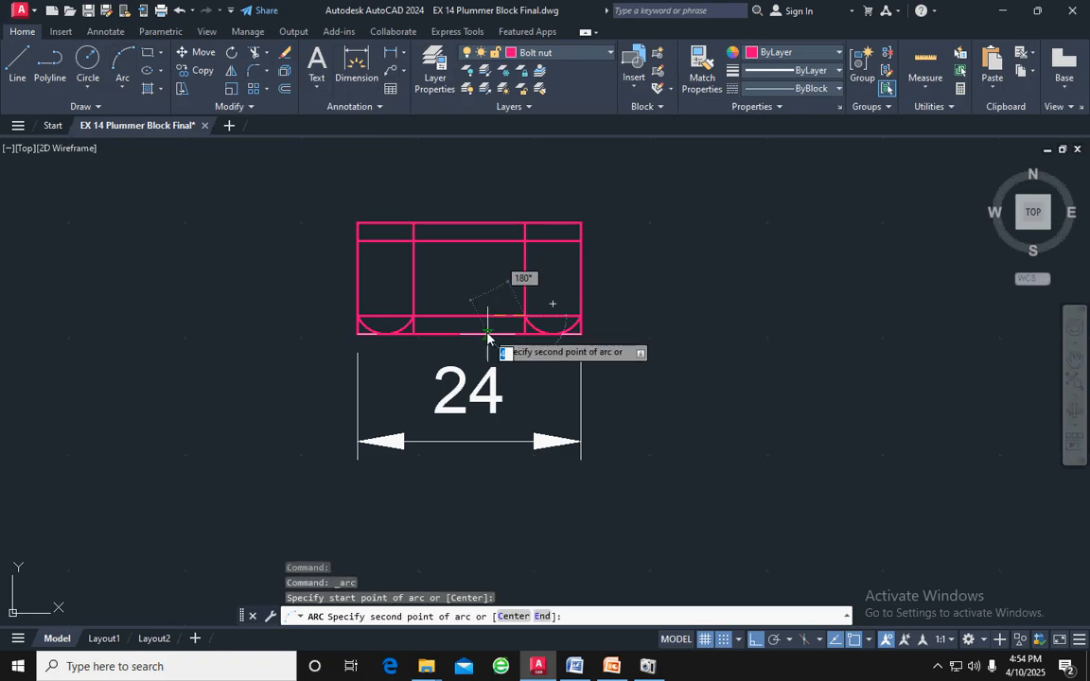
click(468, 318)
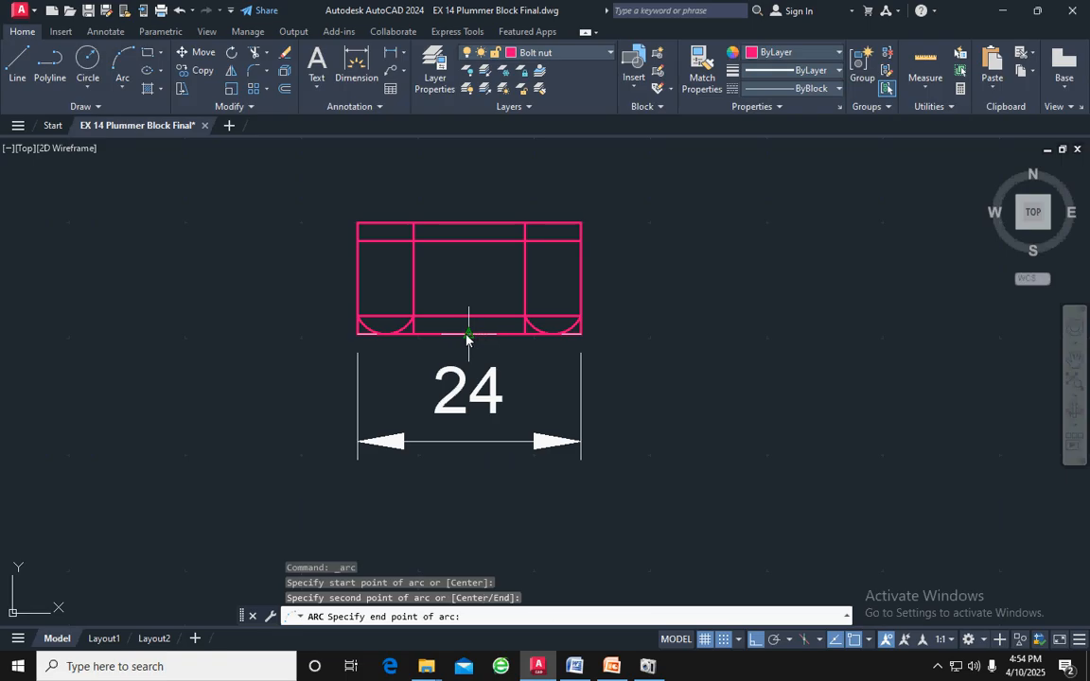
click(412, 318)
key(Return)
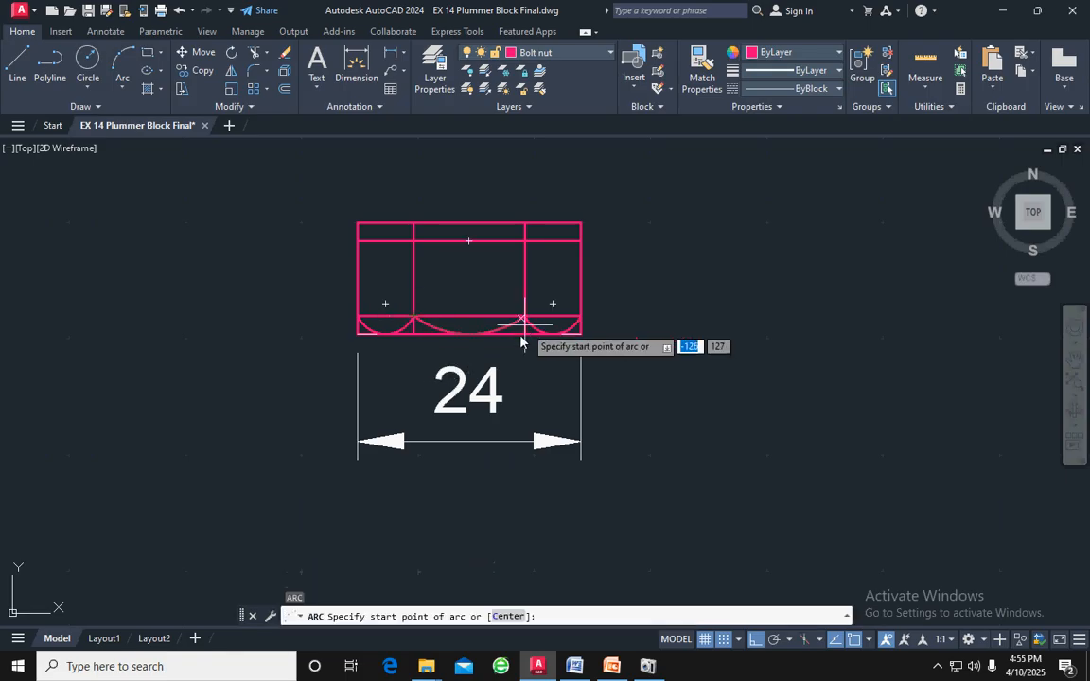
Delete the two short white construction lines lying on the nut's bottom edge
scroll(338, 342, up, 6)
click(445, 309)
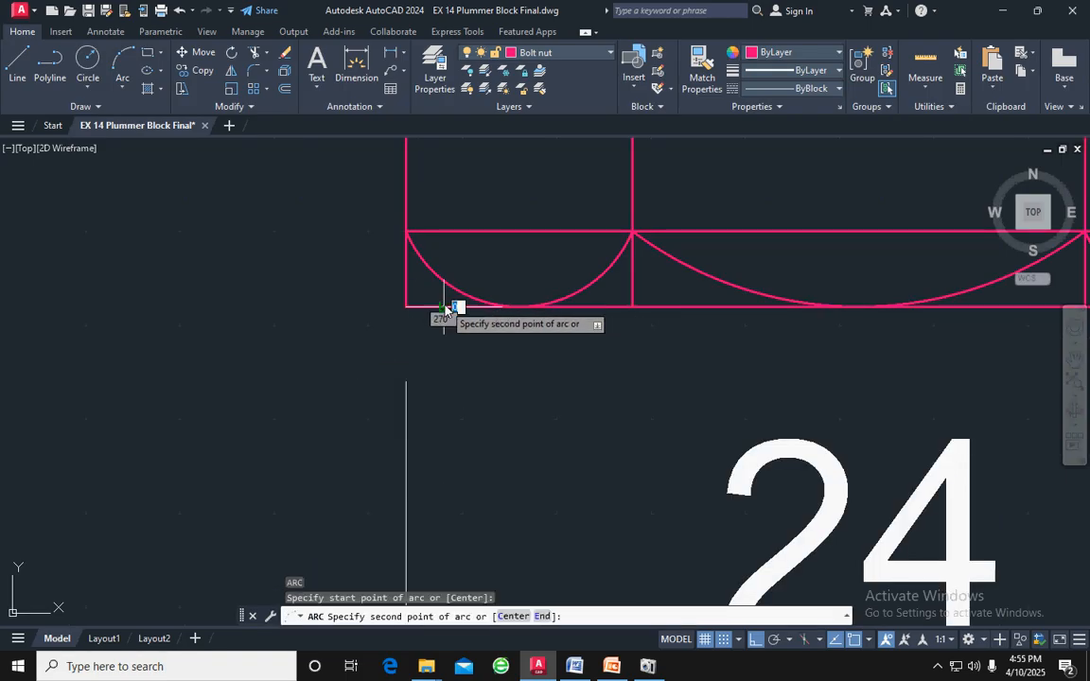
key(Escape)
click(449, 299)
click(442, 314)
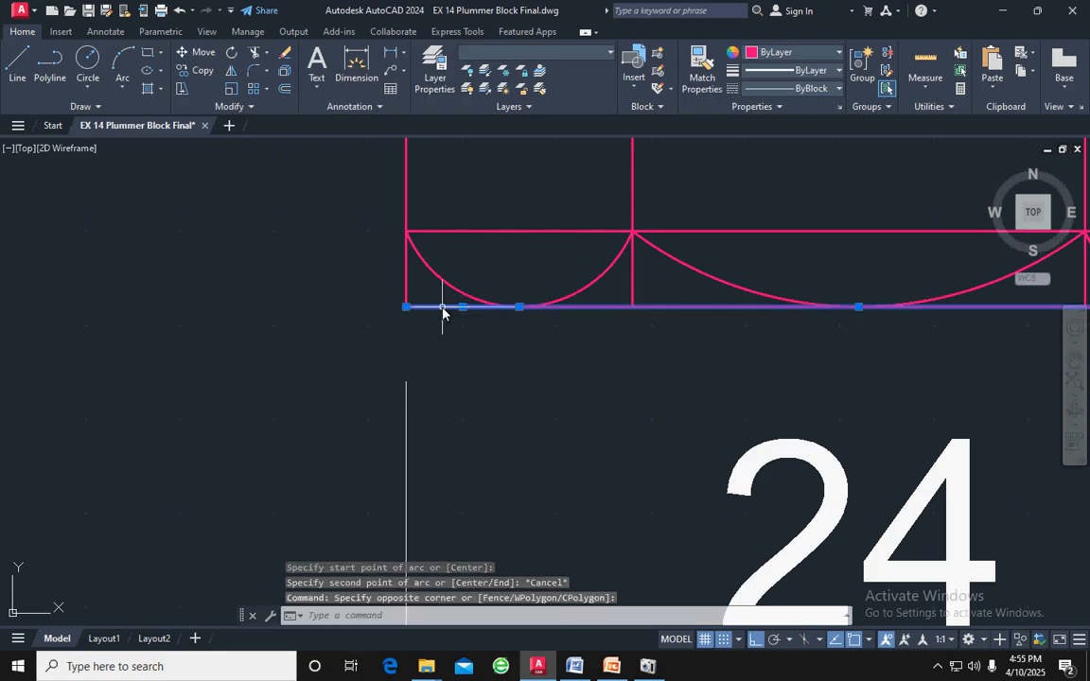
key(Escape)
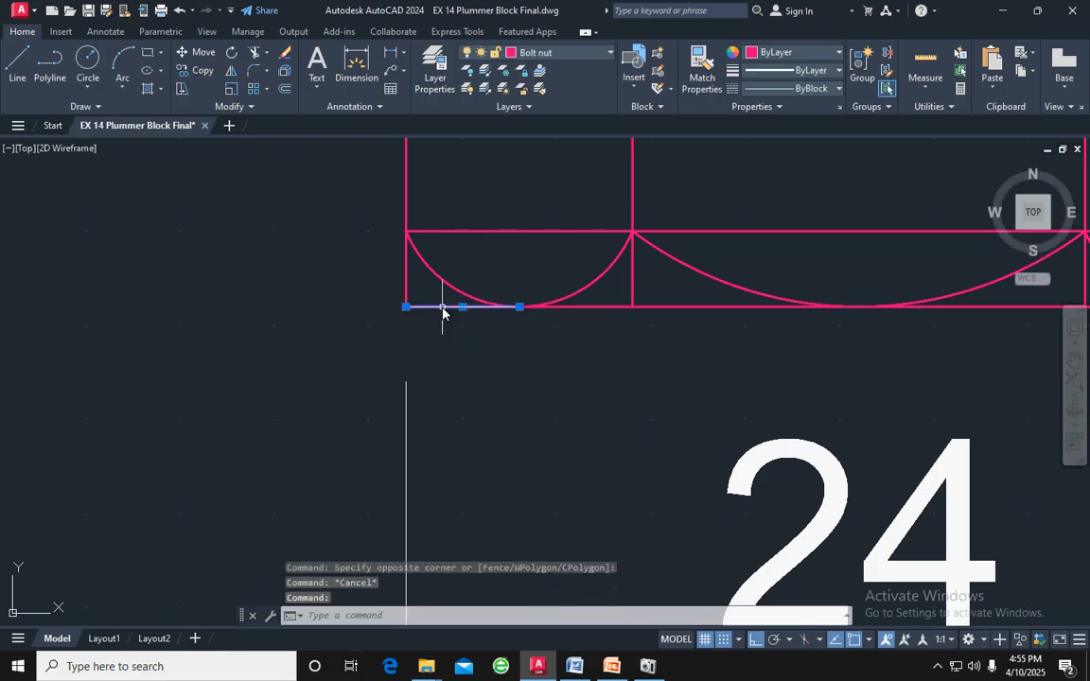
key(Delete)
scroll(700, 311, down, 4)
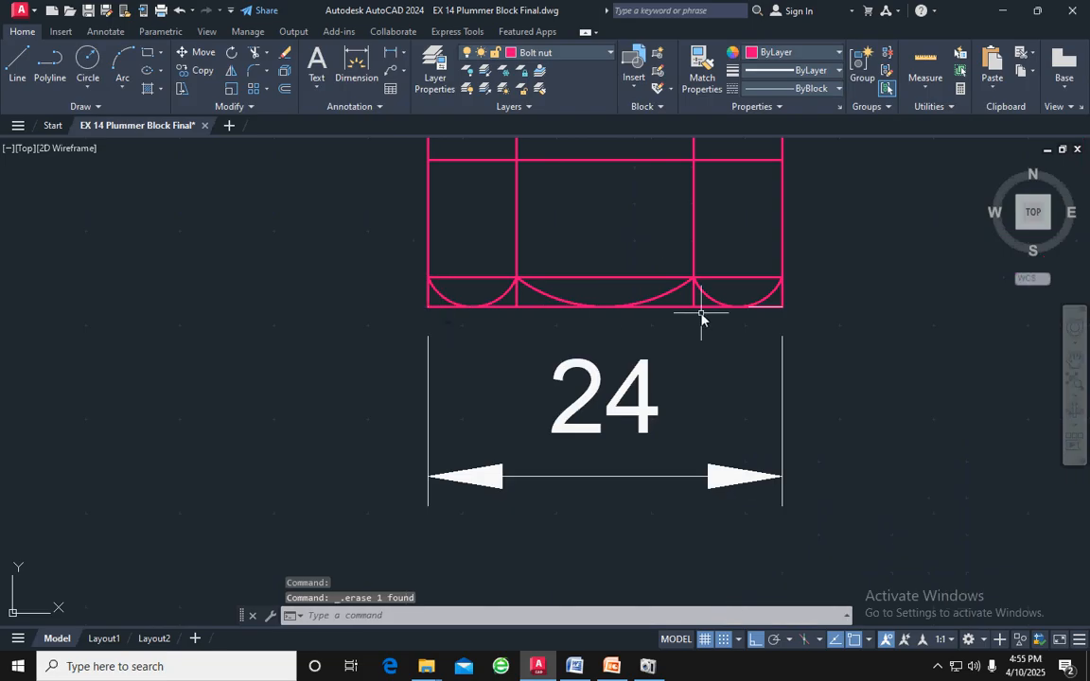
scroll(750, 311, up, 4)
click(789, 302)
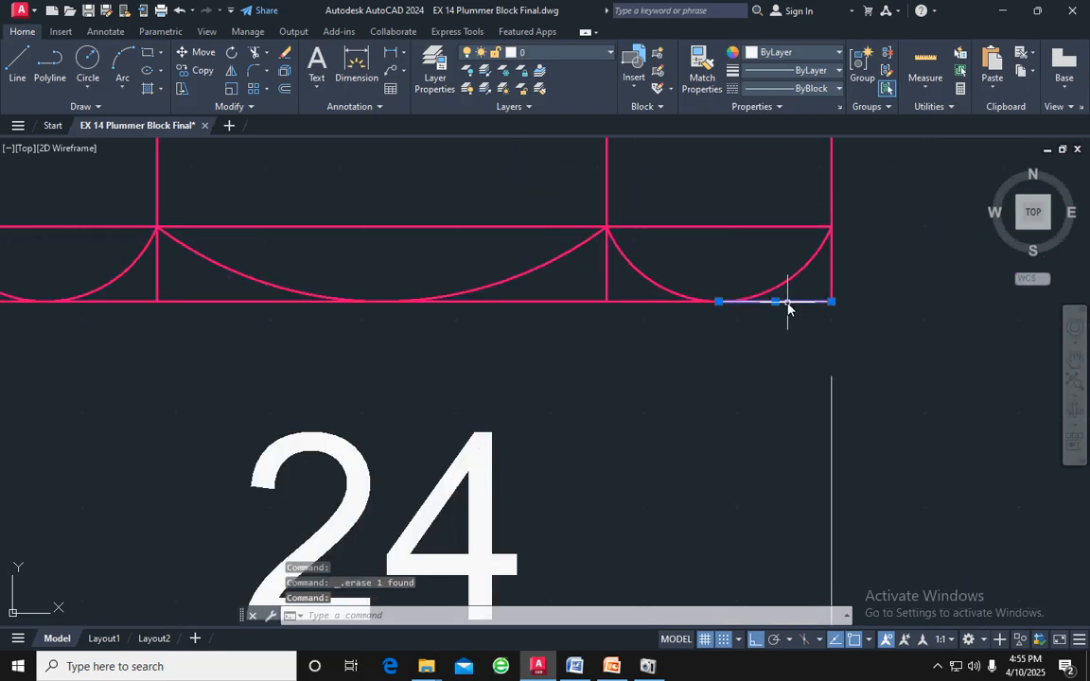
key(Delete)
scroll(788, 306, down, 3)
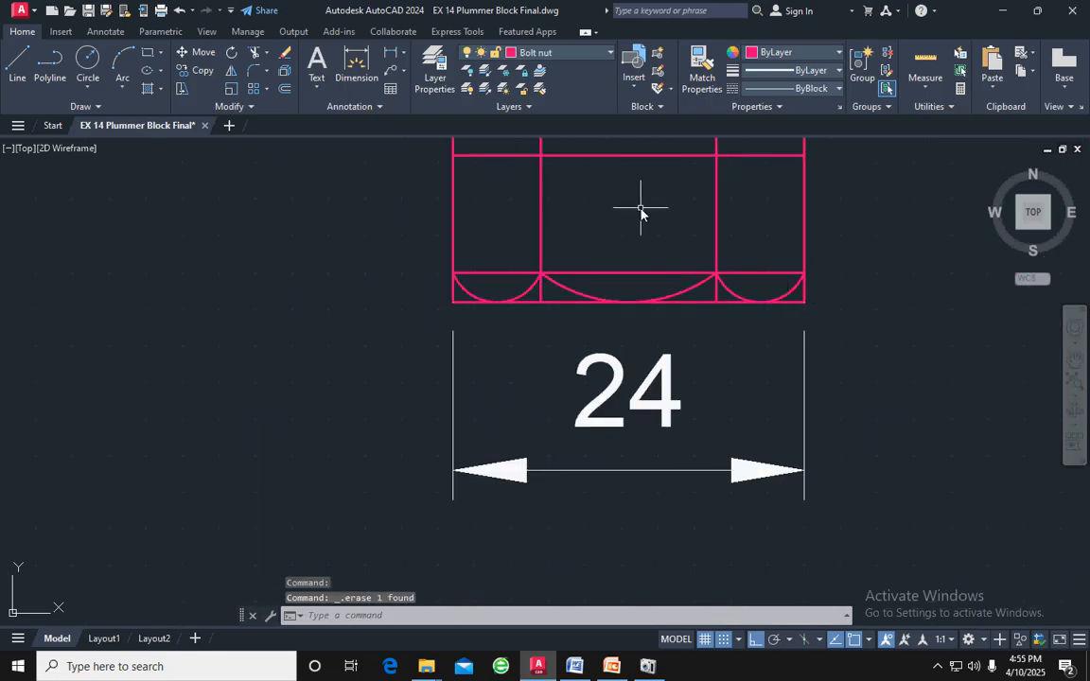
Mirror the three lower arcs to the nut's upper edge about its horizontal midline, keeping the originals
middle_drag(641, 210, 632, 293)
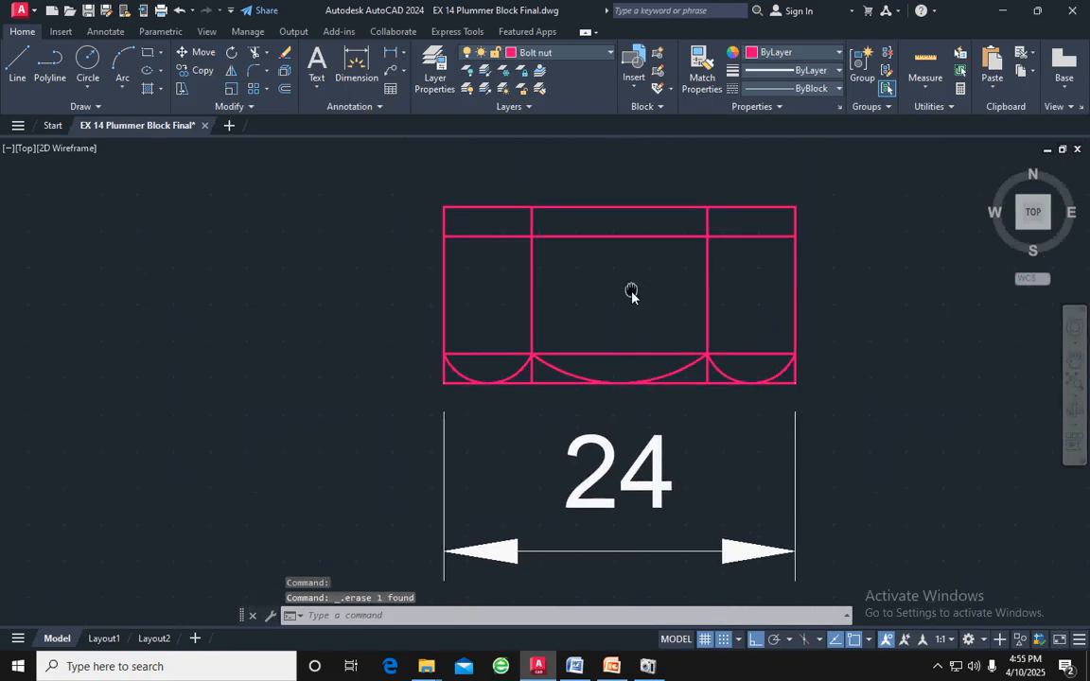
click(523, 369)
click(553, 369)
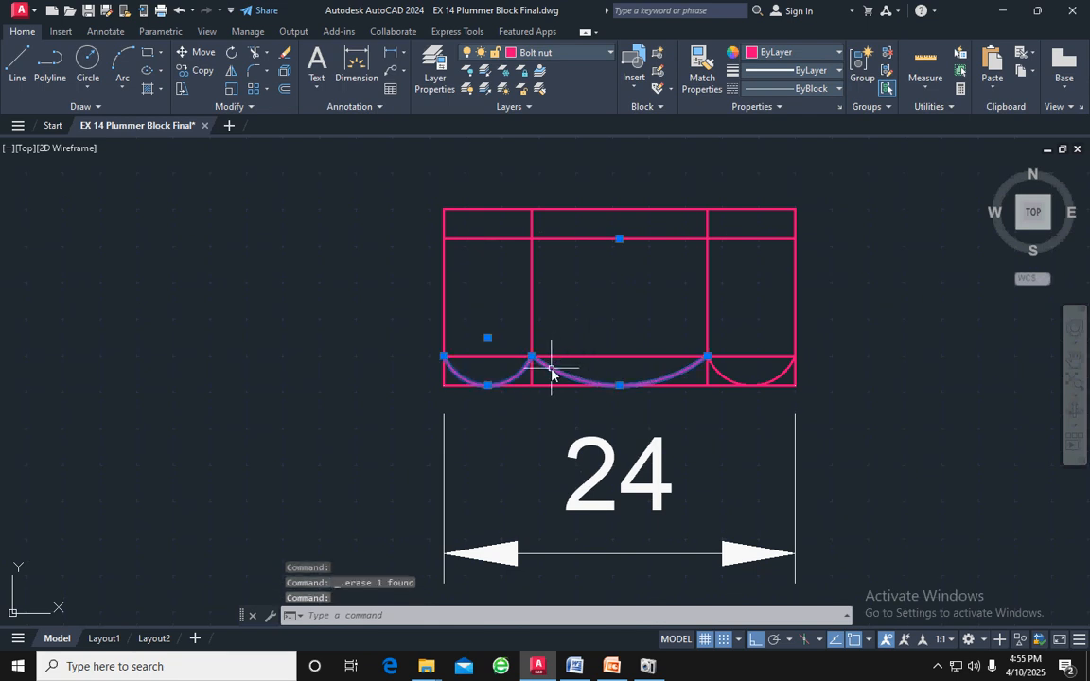
click(723, 372)
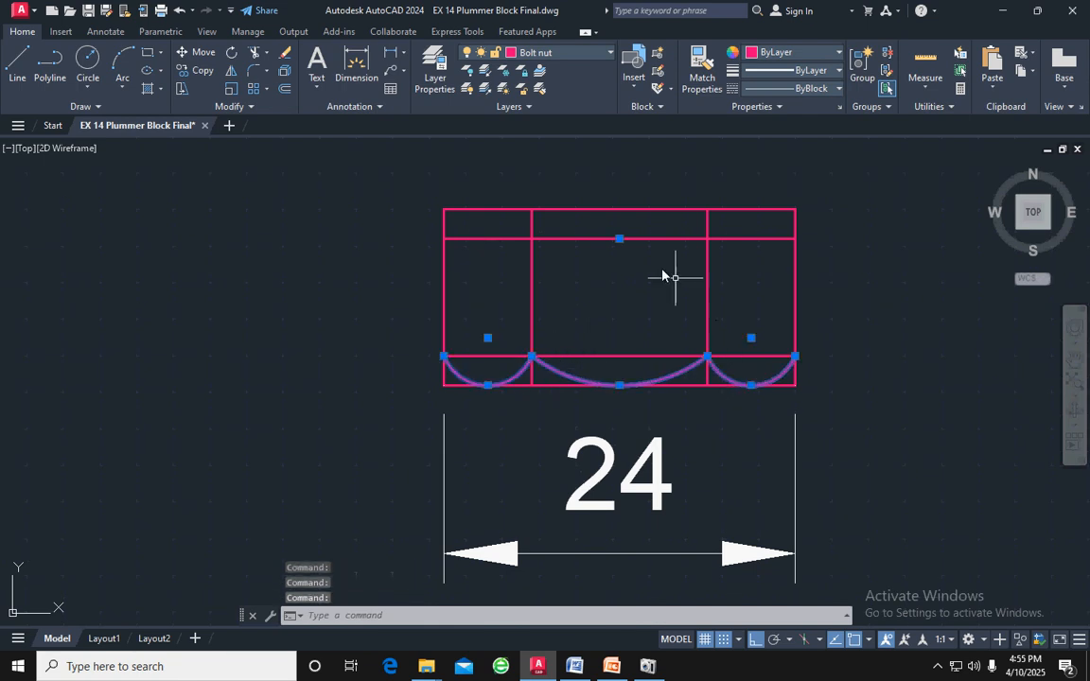
click(229, 74)
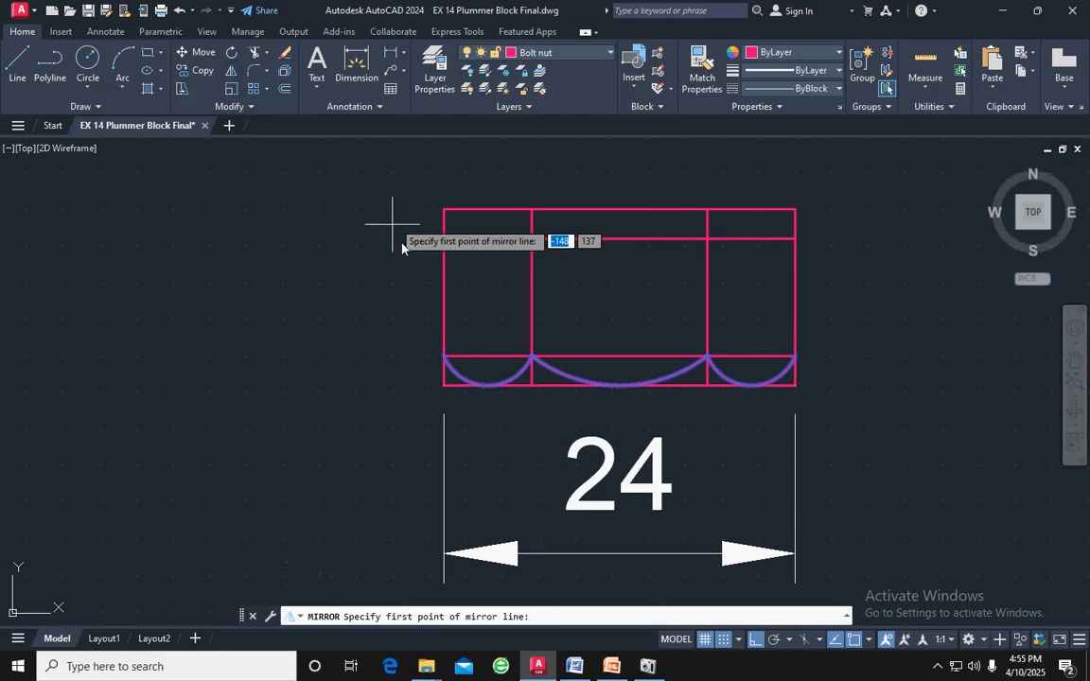
click(443, 297)
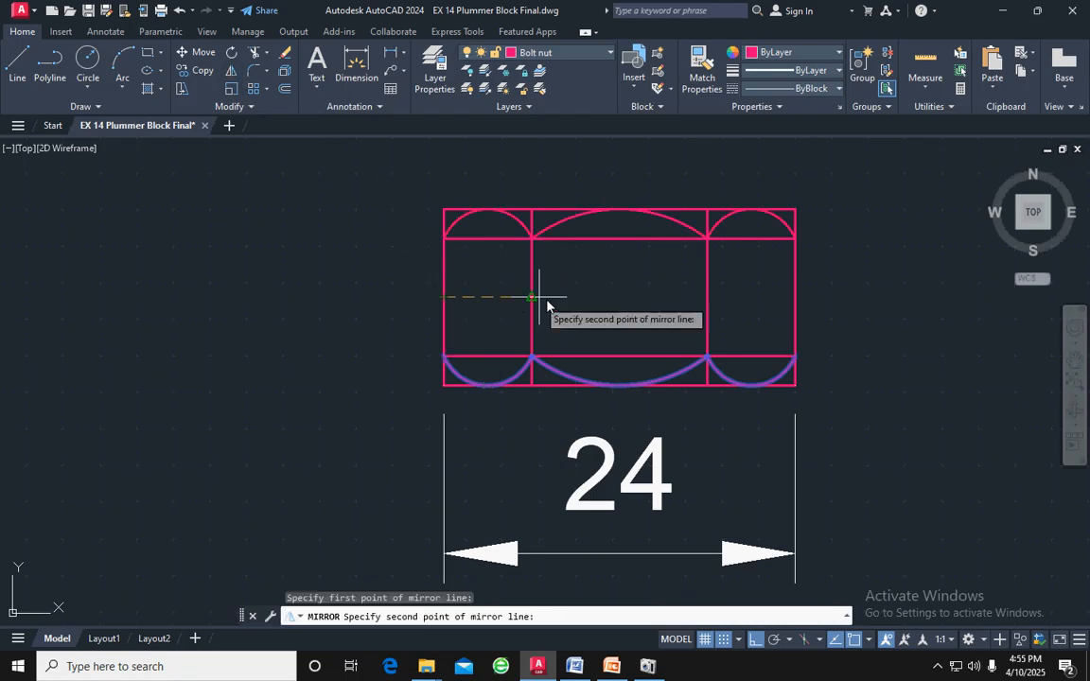
click(790, 297)
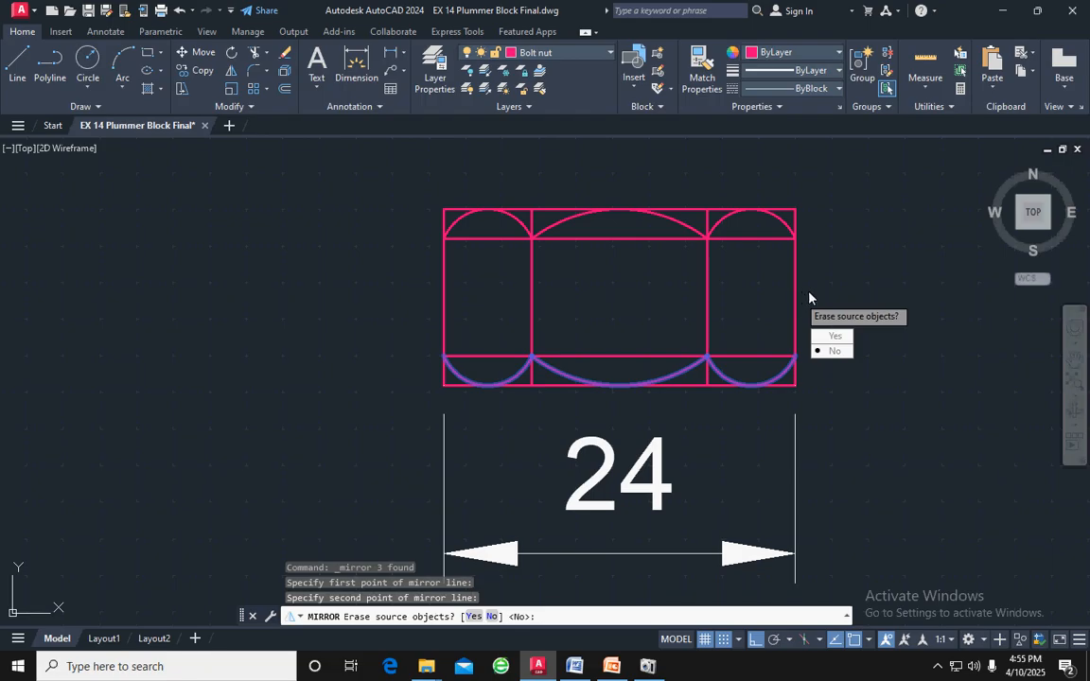
key(Return)
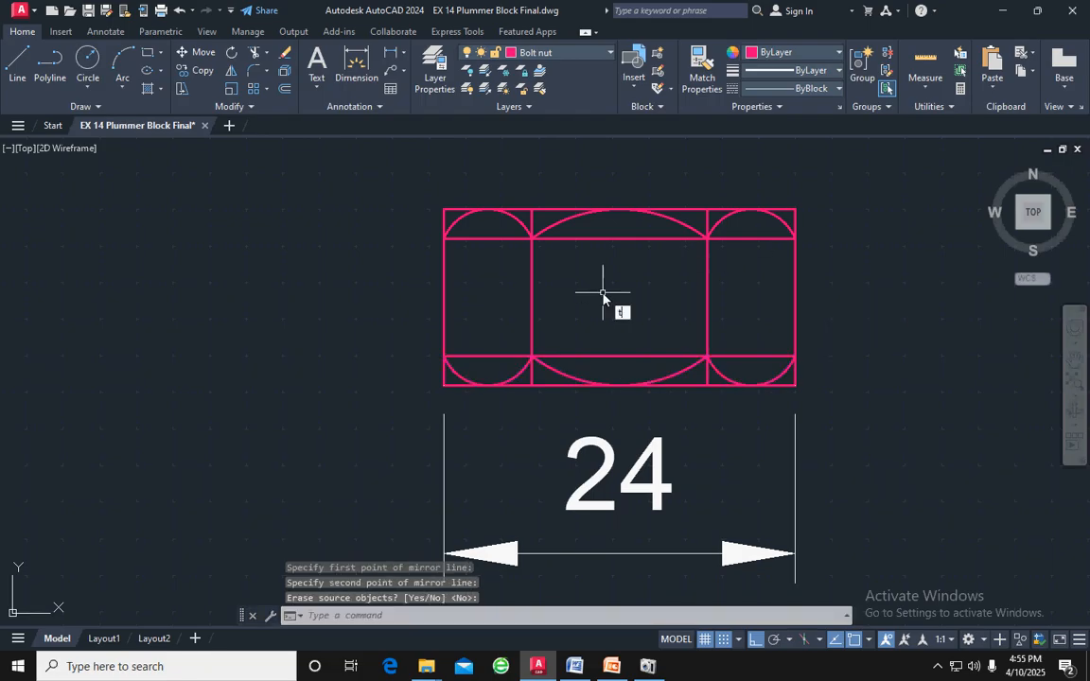
Trim the upper and lower ends of the nut's two inner vertical lines back to where the arcs meet
text(tr)
key(Return)
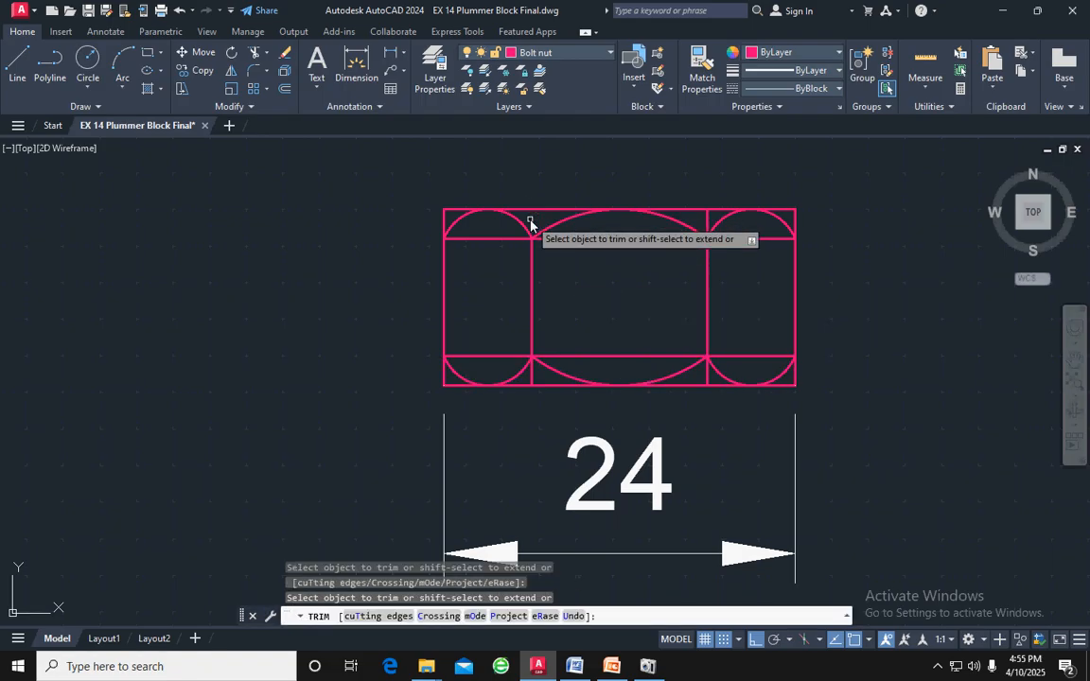
click(708, 223)
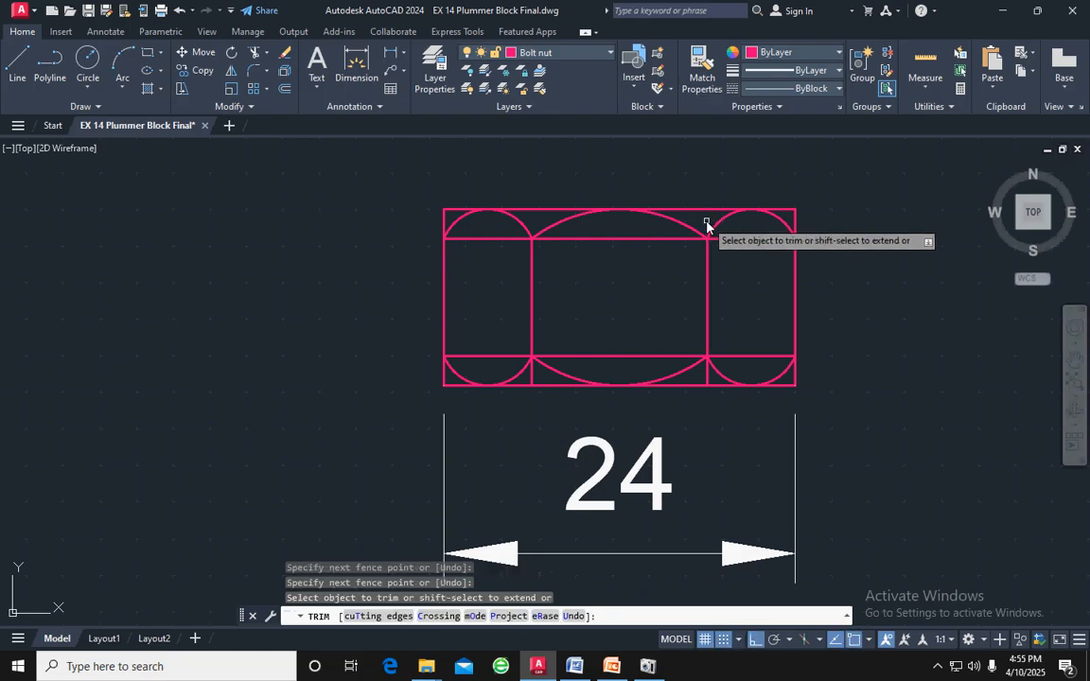
click(708, 379)
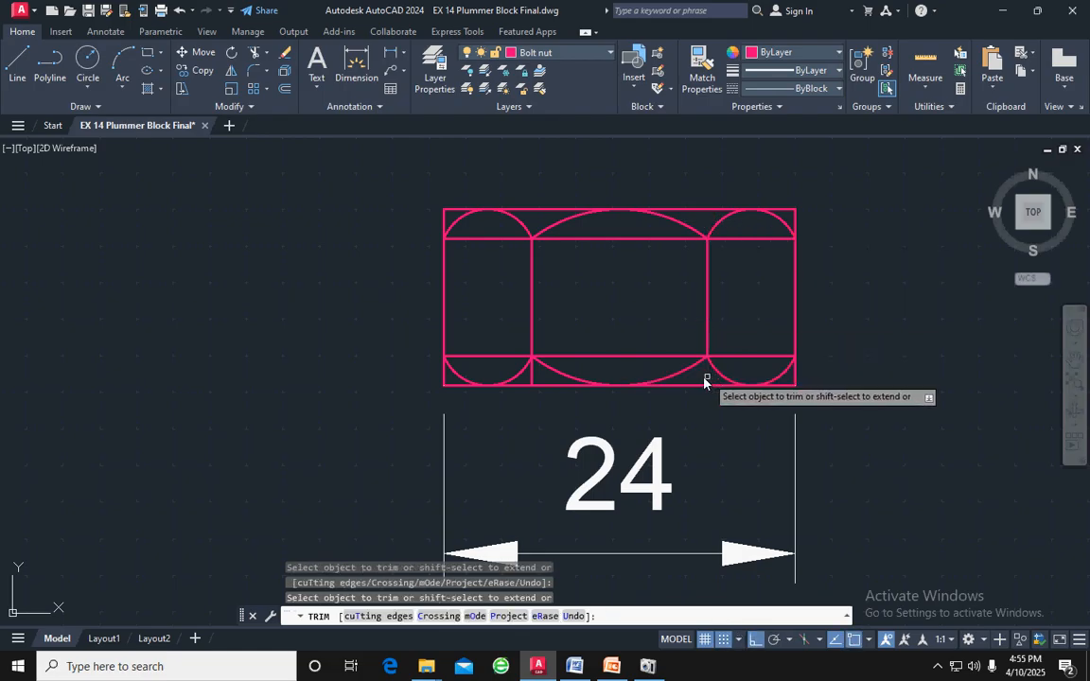
click(534, 379)
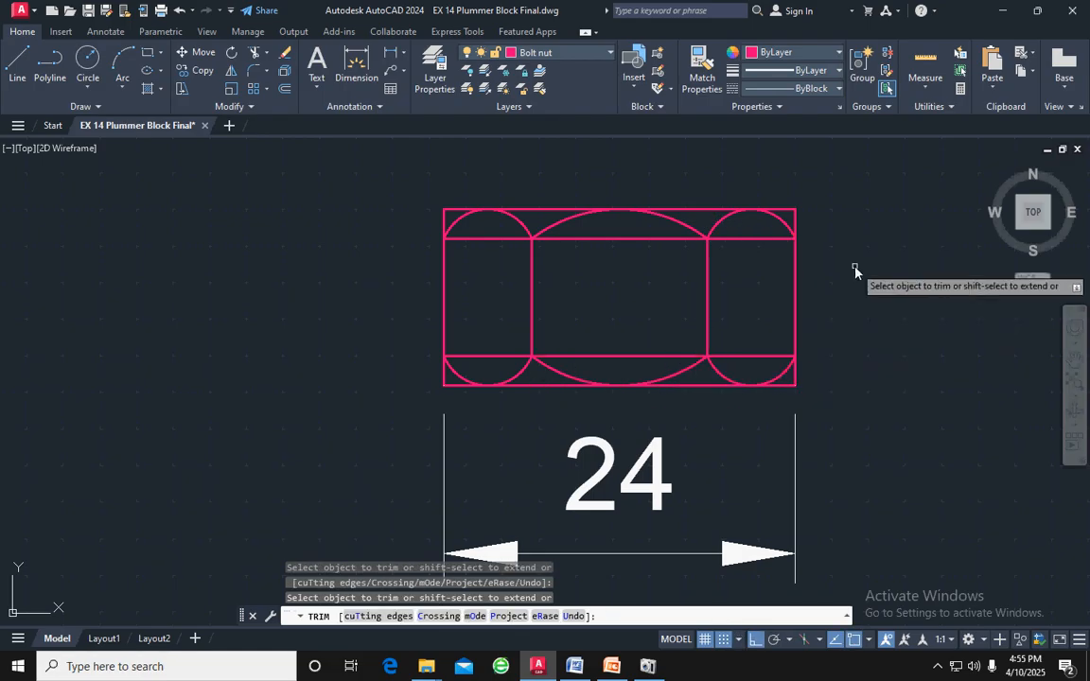
key(Escape)
scroll(791, 355, up, 4)
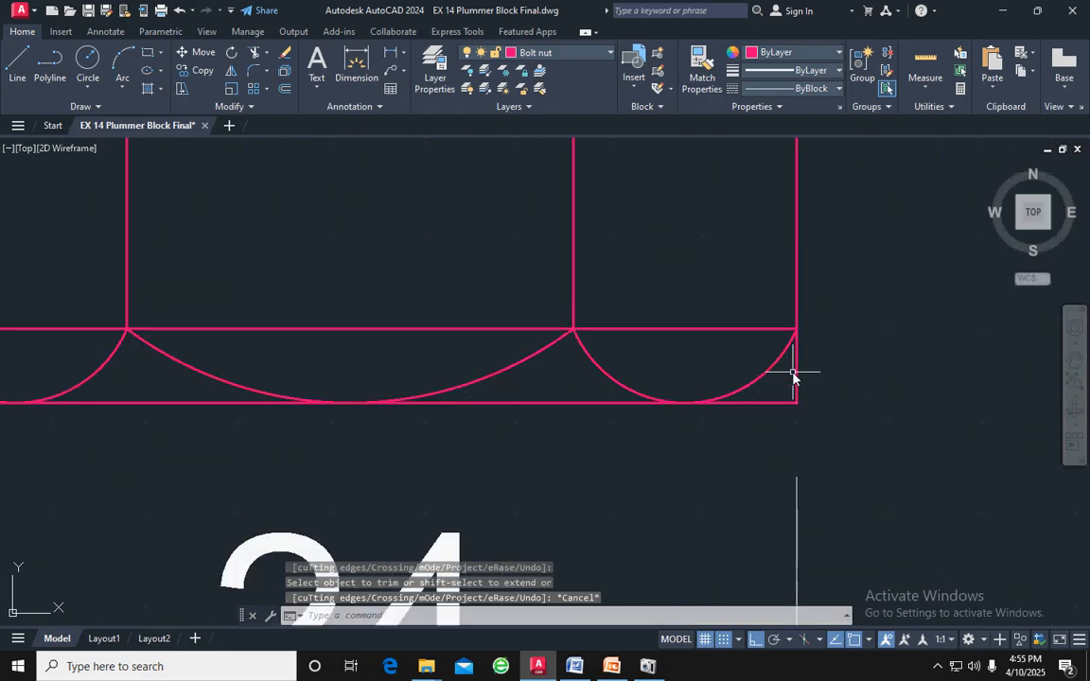
key(Escape)
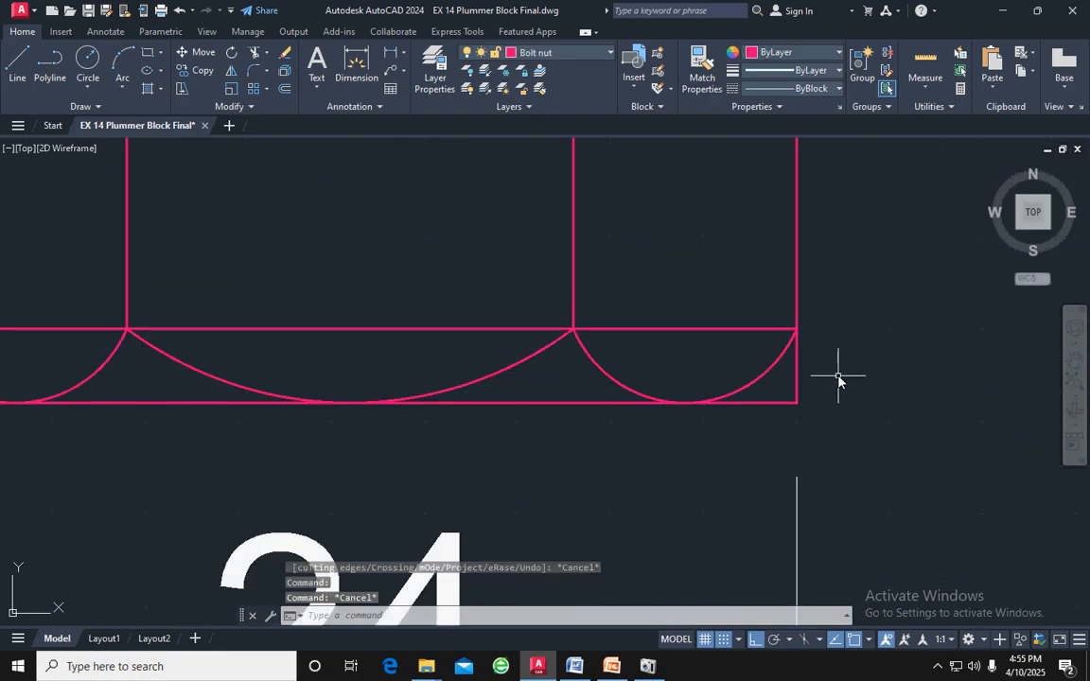
Chamfer the nut's upper-right corner with both chamfer distances set to 1.5
scroll(835, 371, down, 2)
scroll(834, 371, down, 2)
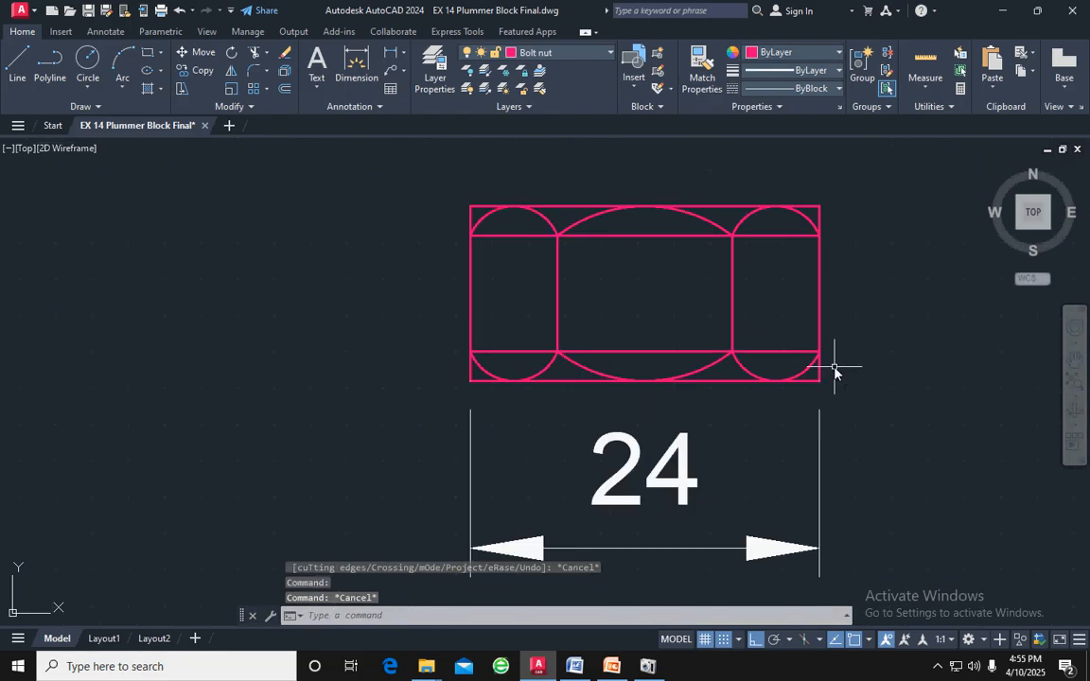
click(266, 71)
click(285, 128)
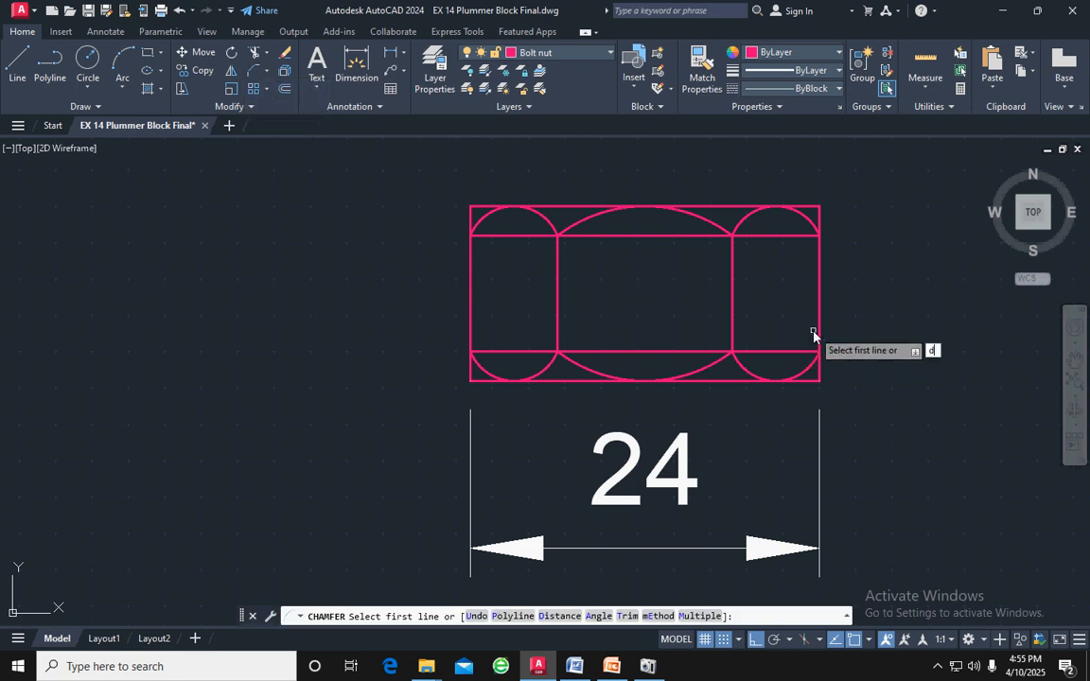
key(Return)
text(1.5)
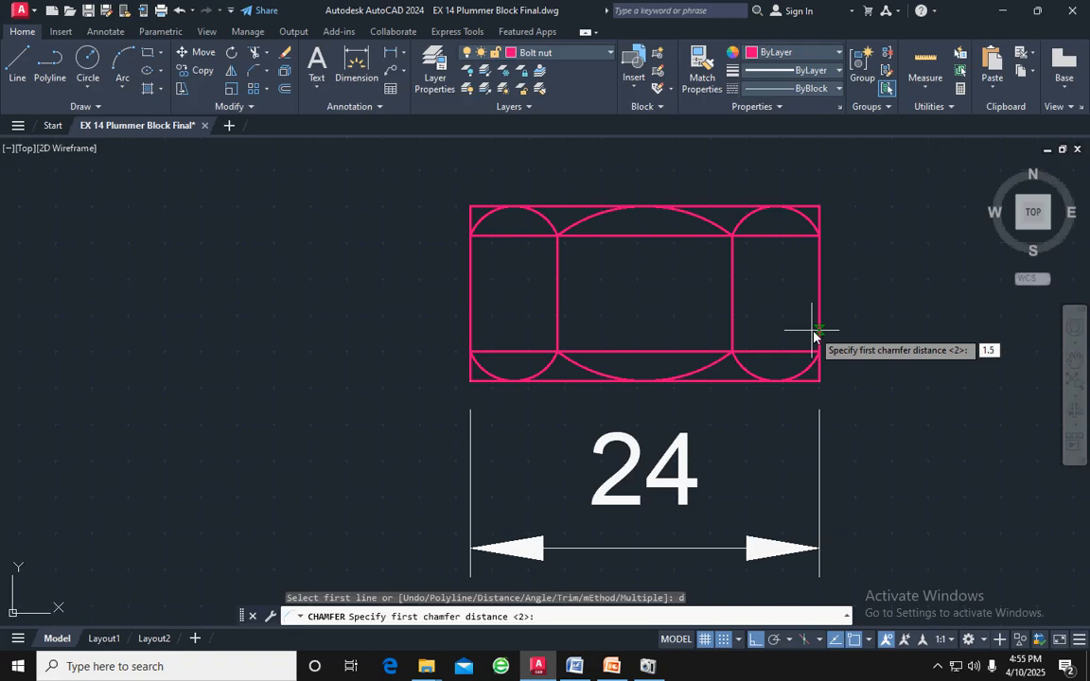
key(Return)
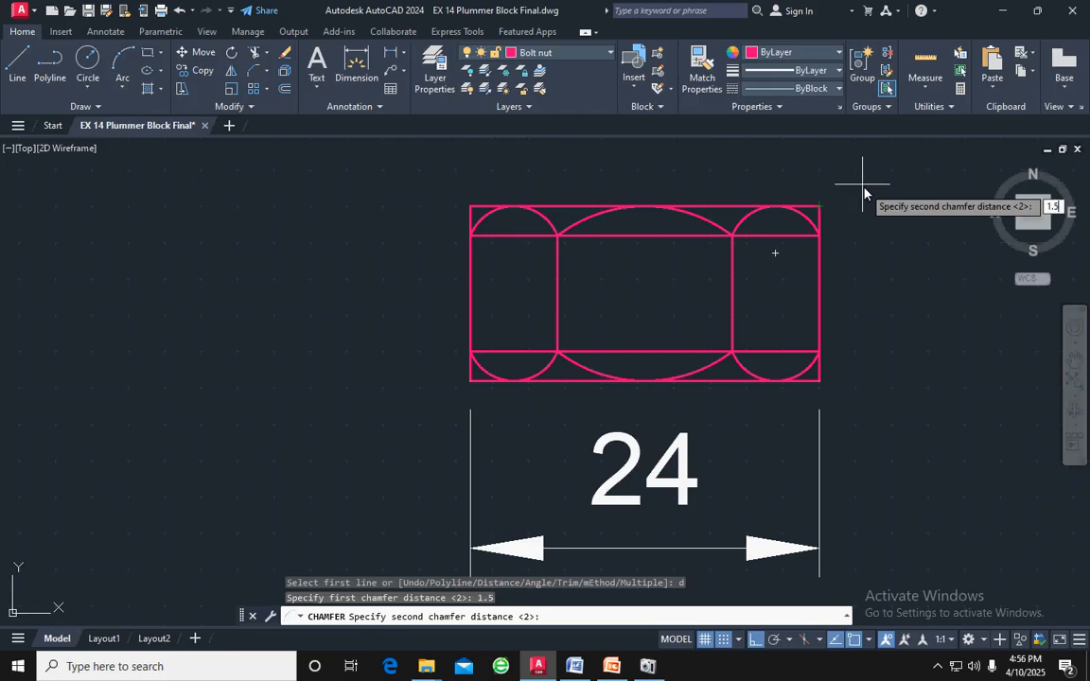
key(Return)
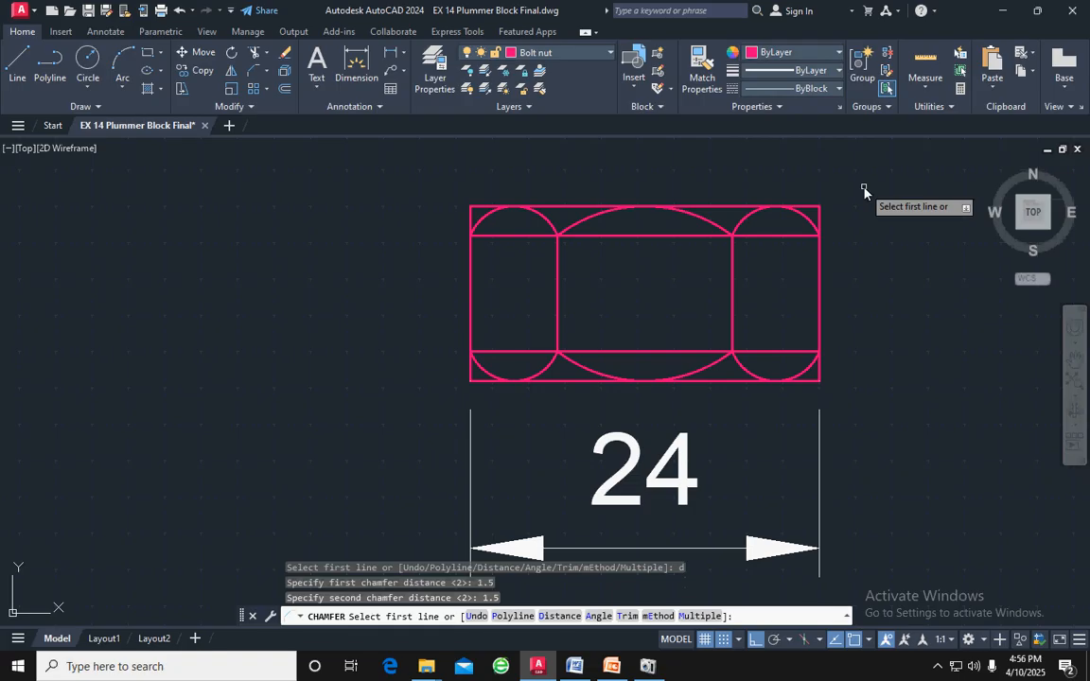
click(816, 207)
click(820, 220)
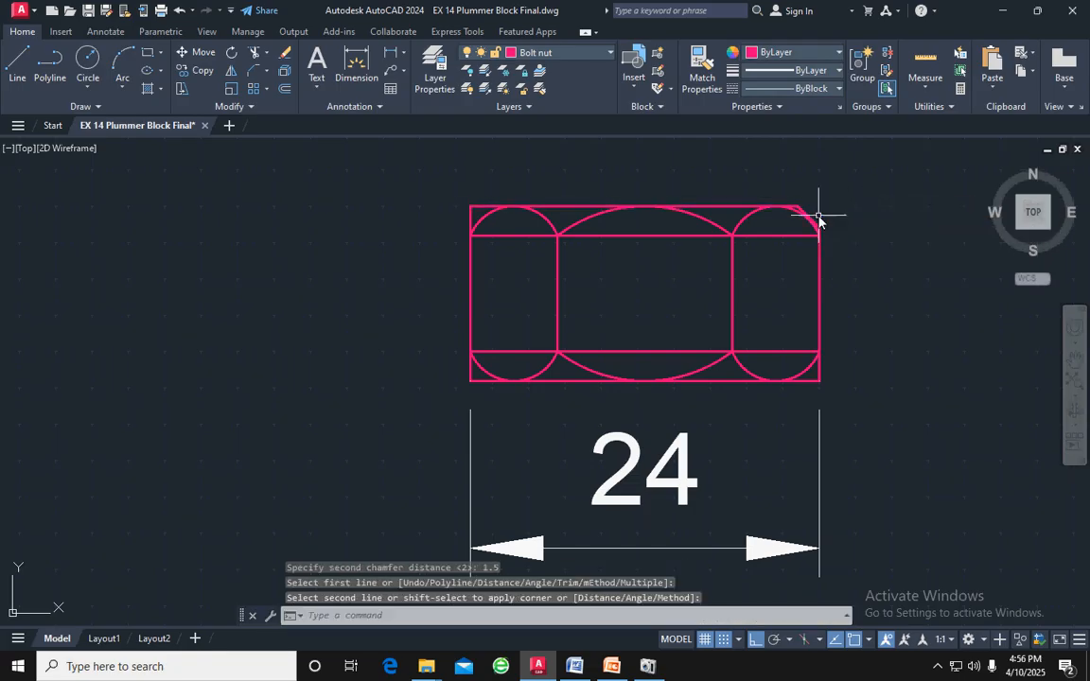
Chamfer the nut's lower-right corner between its right and bottom edges, using the same distances
key(Return)
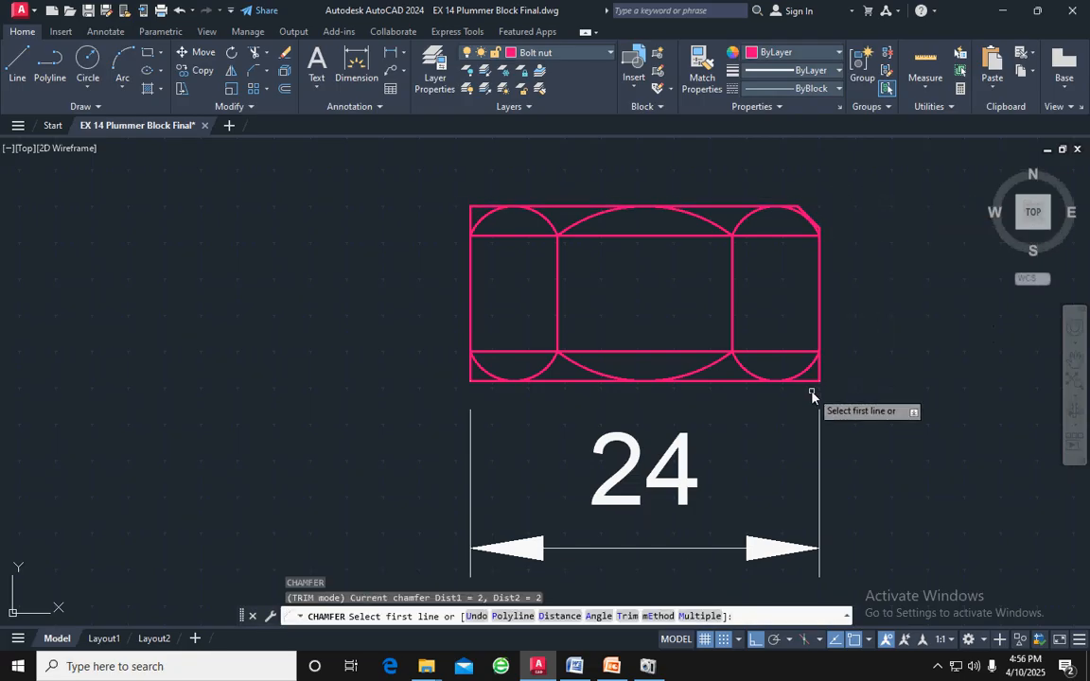
scroll(819, 378, up, 4)
click(826, 352)
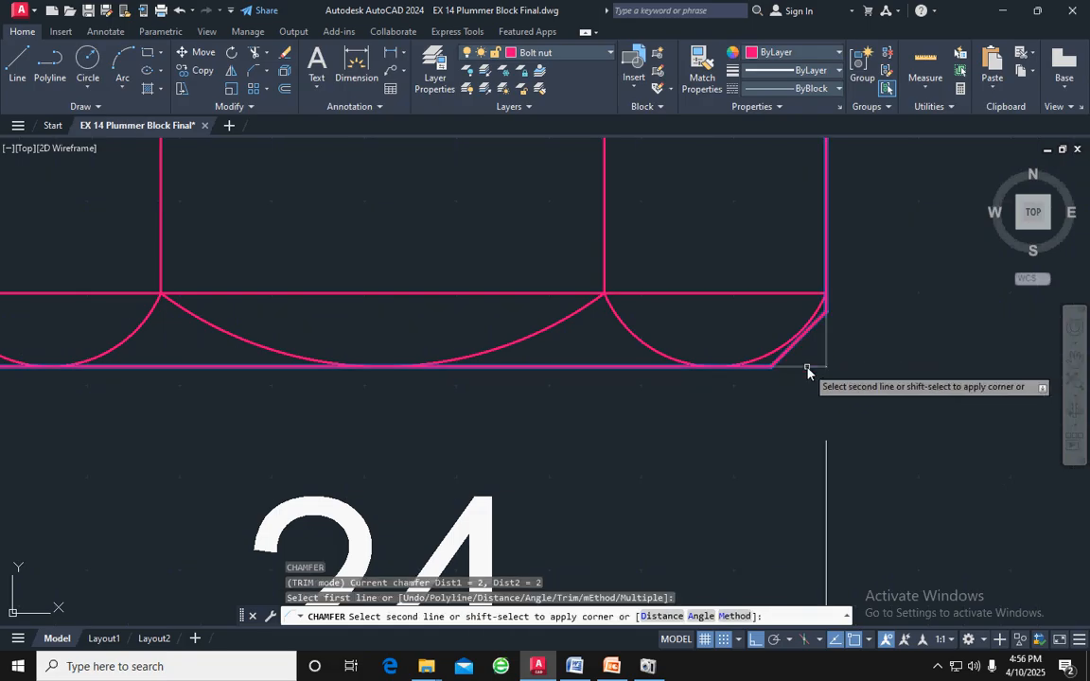
click(793, 367)
scroll(795, 367, down, 4)
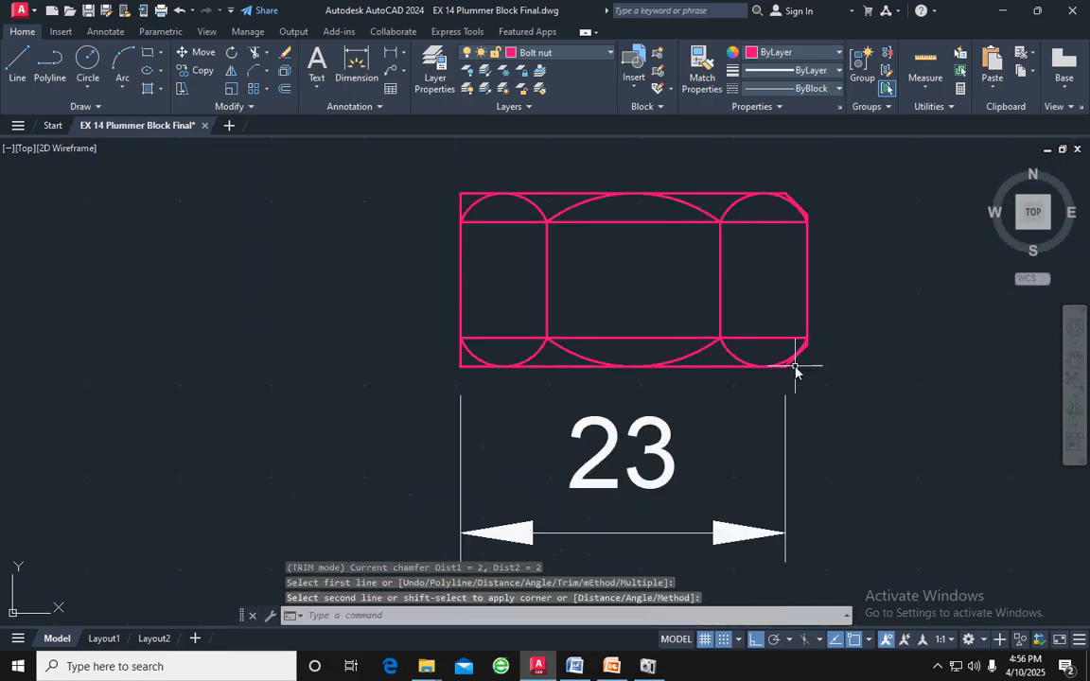
Chamfer the nut's lower-left corner between its left and bottom edges with the current distances
key(Return)
scroll(467, 371, up, 4)
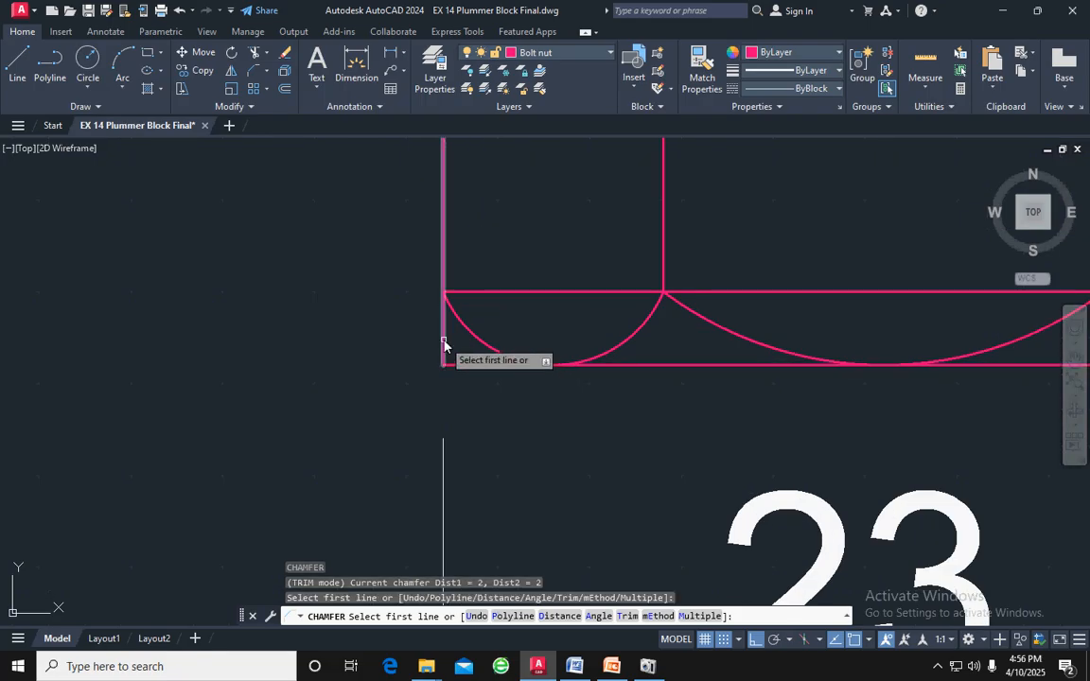
click(449, 345)
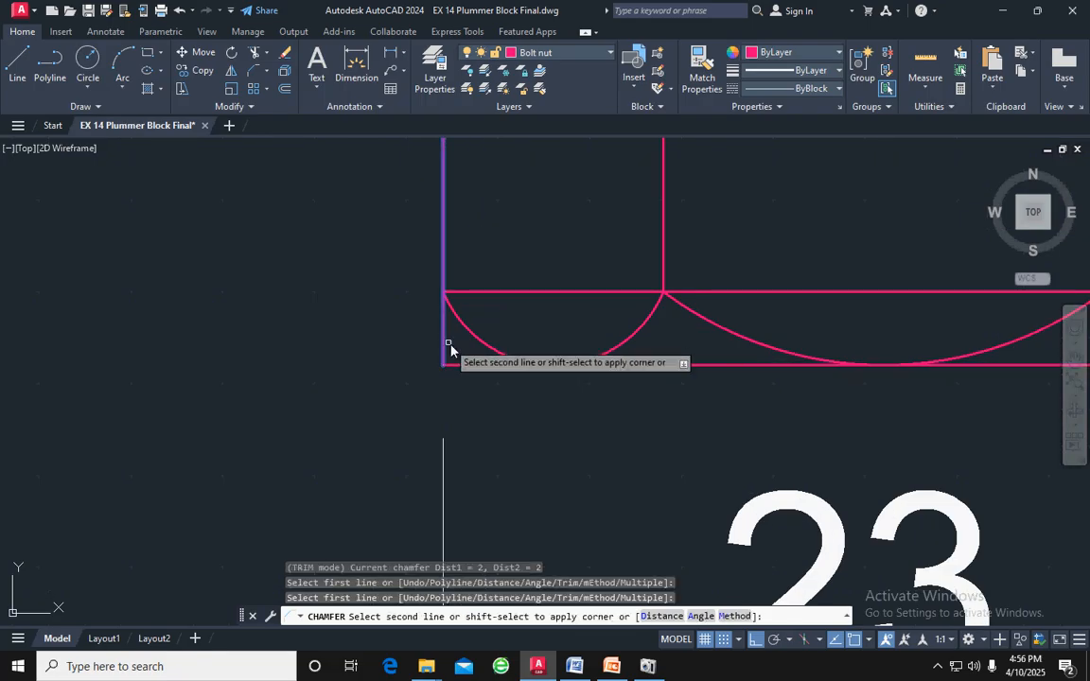
click(500, 364)
scroll(567, 377, down, 4)
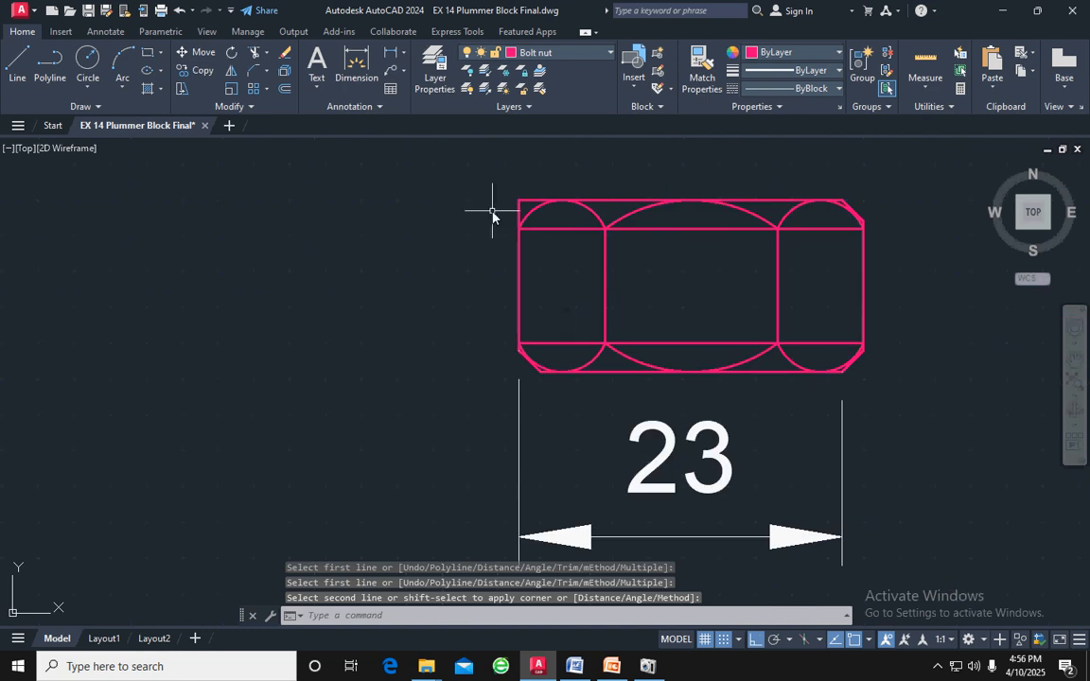
Chamfer the nut's upper-left corner between its left and top edges, then end the Chamfer command
scroll(526, 209, up, 4)
key(Return)
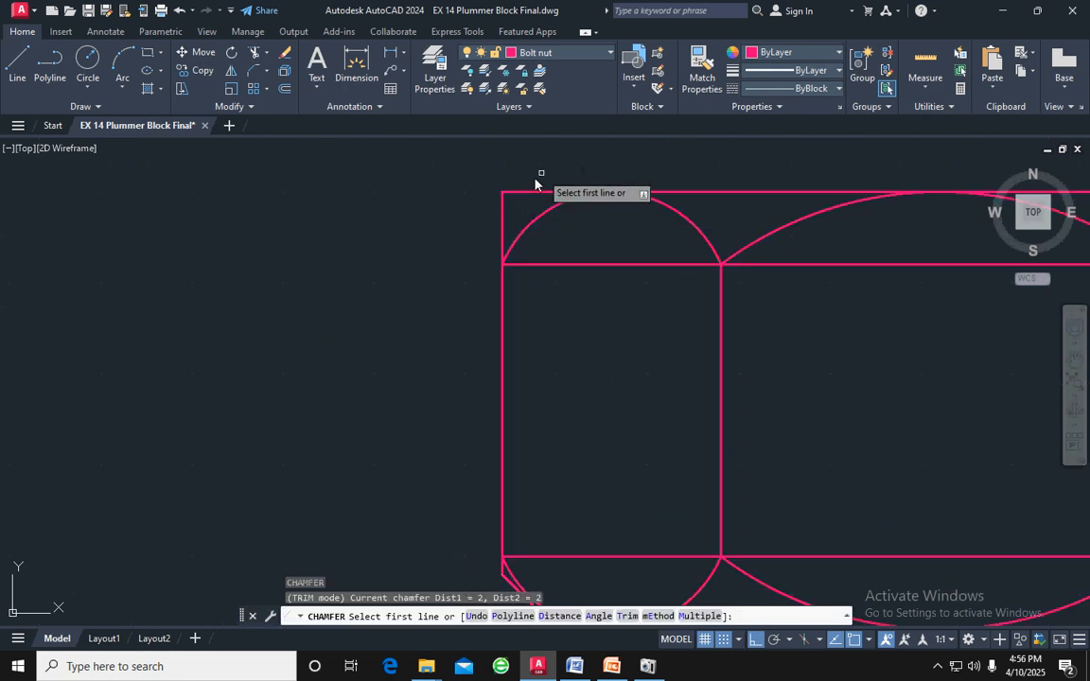
click(502, 212)
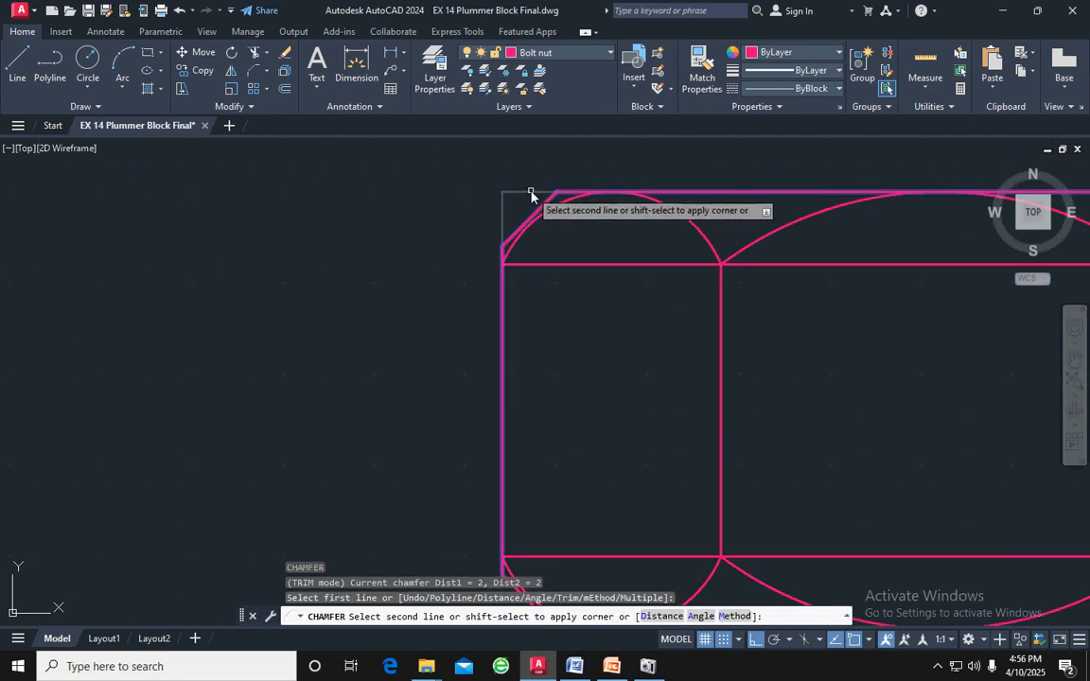
click(531, 194)
scroll(688, 218, down, 4)
scroll(688, 217, down, 2)
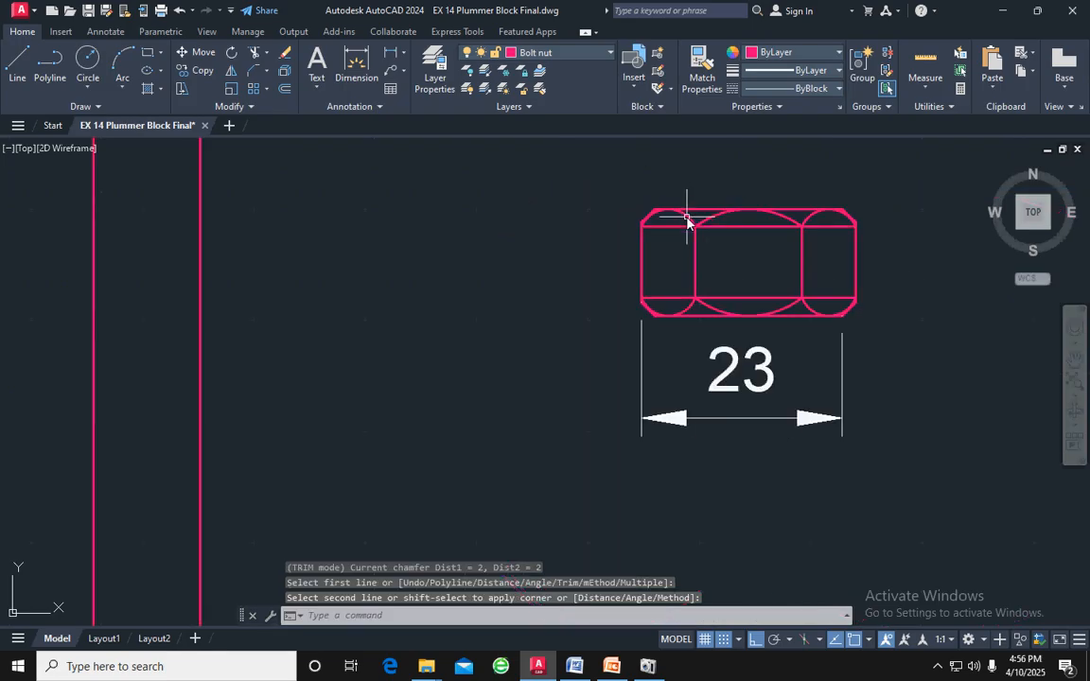
key(Escape)
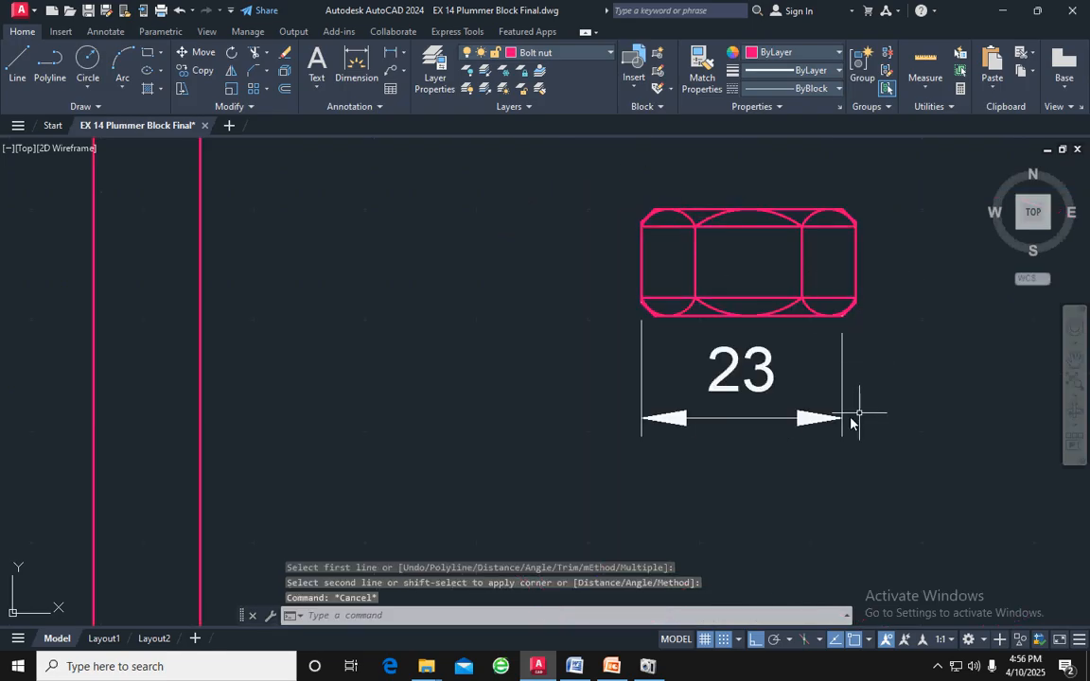
Delete the horizontal dimension below the nut
click(784, 428)
click(737, 371)
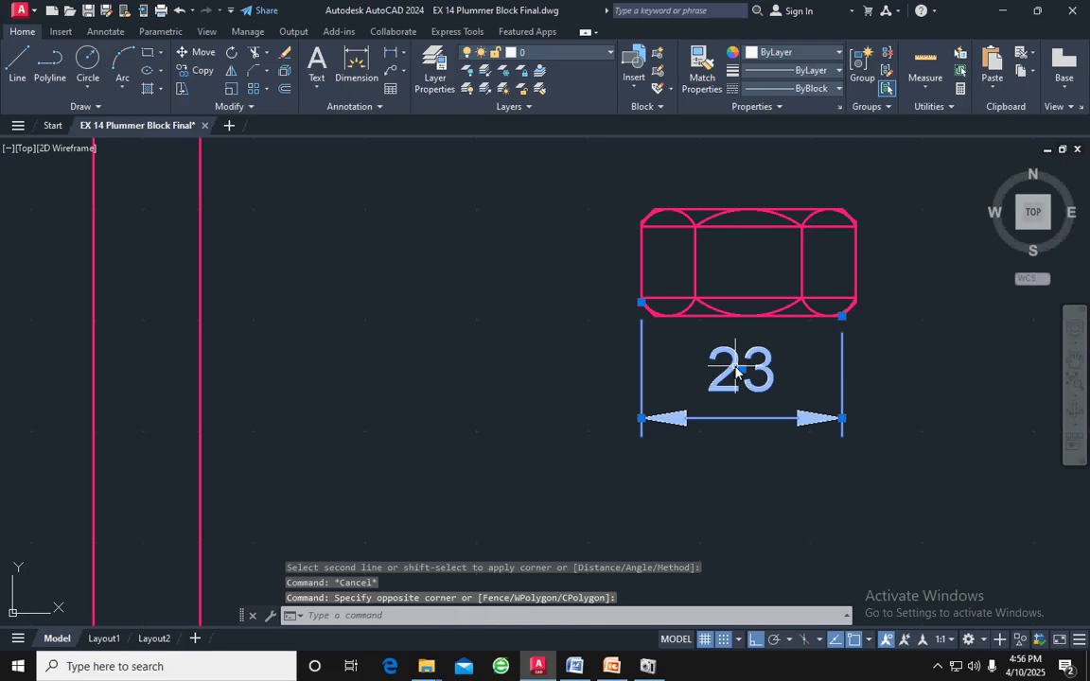
key(Delete)
Examine the side view of the nut in the plummer block reference drawing to compare it with the drawn nut
scroll(839, 302, up, 2)
mouse_move(892, 260)
middle_down()
mouse_move(814, 340)
mouse_move(785, 336)
middle_up()
scroll(626, 357, down, 6)
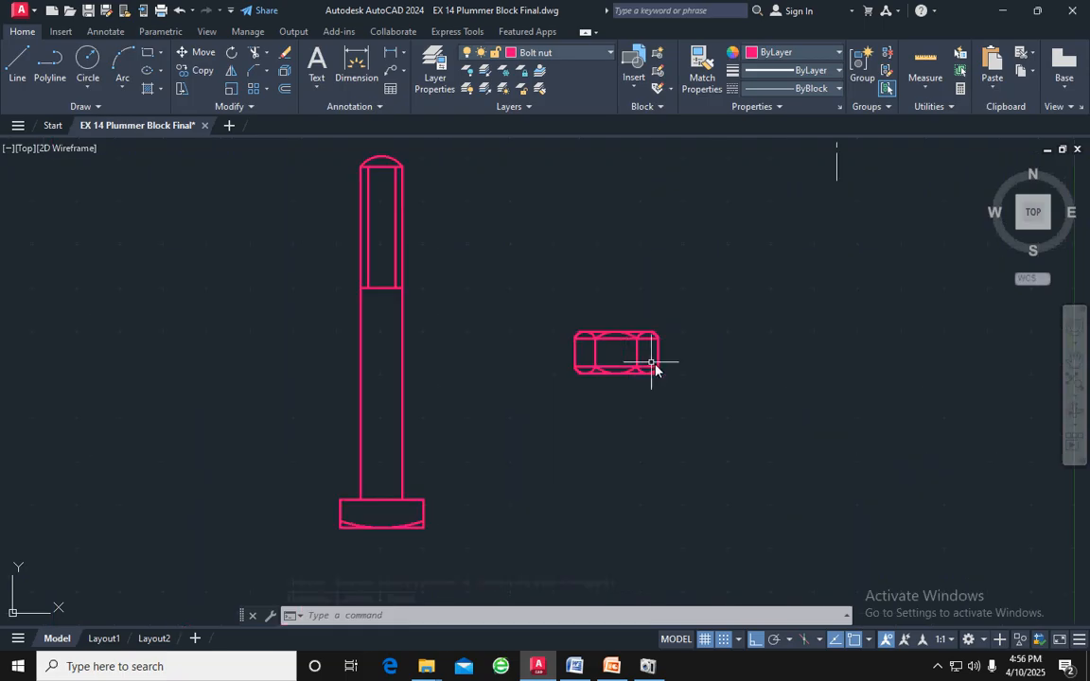
scroll(689, 385, down, 2)
middle_drag(815, 425, 440, 384)
scroll(440, 383, down, 2)
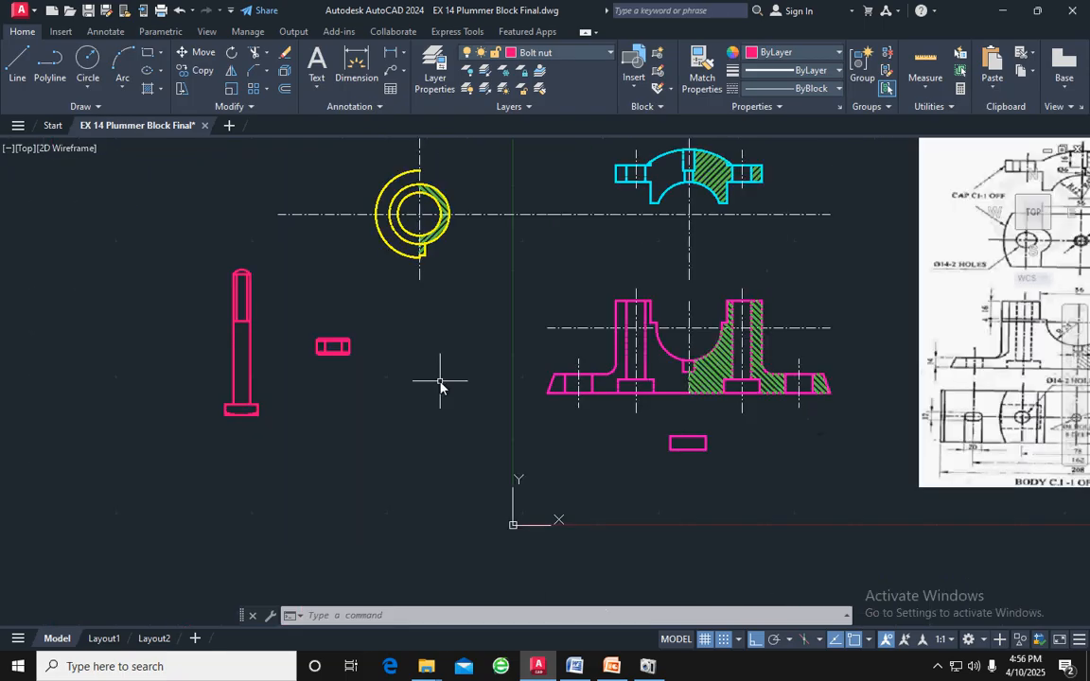
middle_drag(857, 381, 529, 369)
middle_drag(1021, 409, 939, 406)
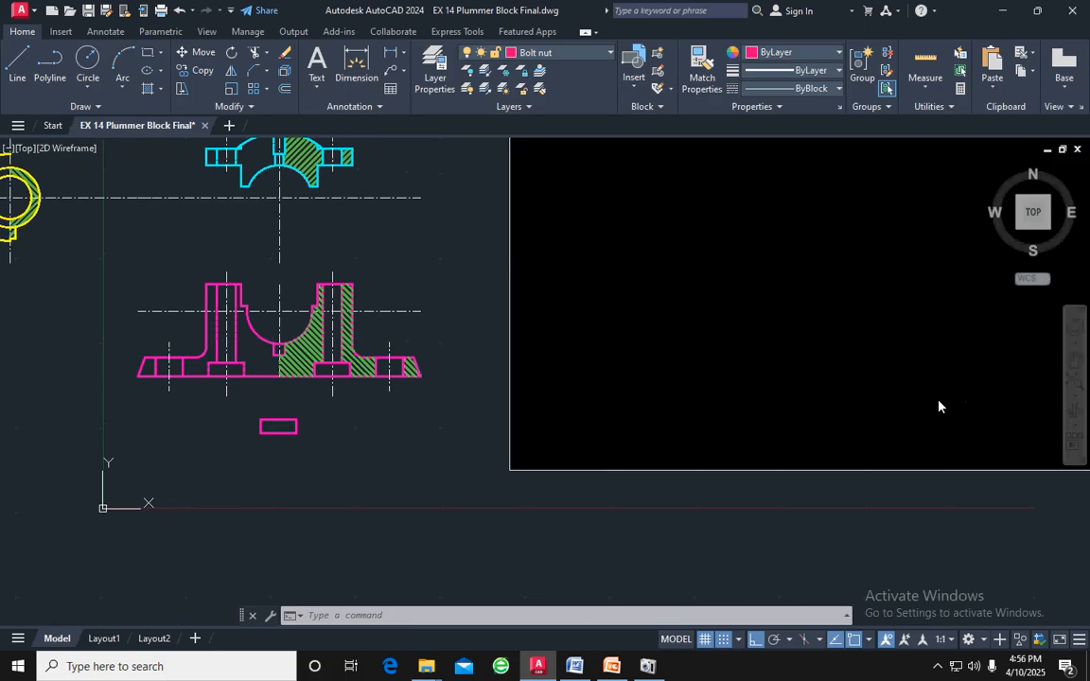
scroll(970, 405, up, 4)
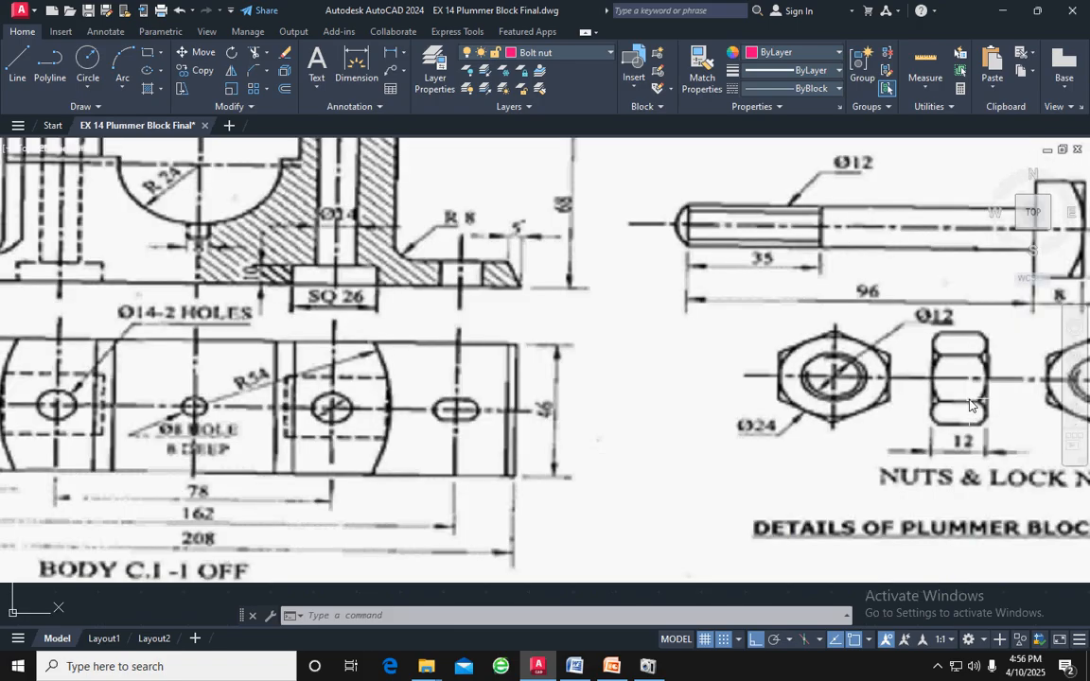
Delete the two inner horizontal construction lines running across the nut at the ends of its arcs
scroll(970, 405, down, 2)
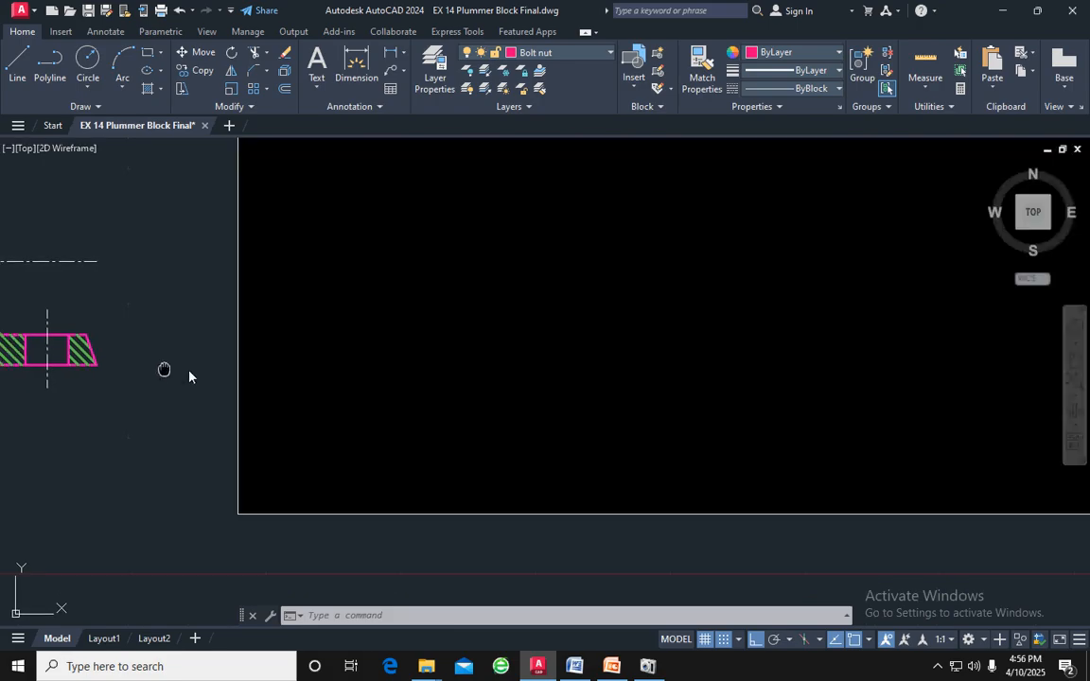
middle_drag(189, 372, 779, 366)
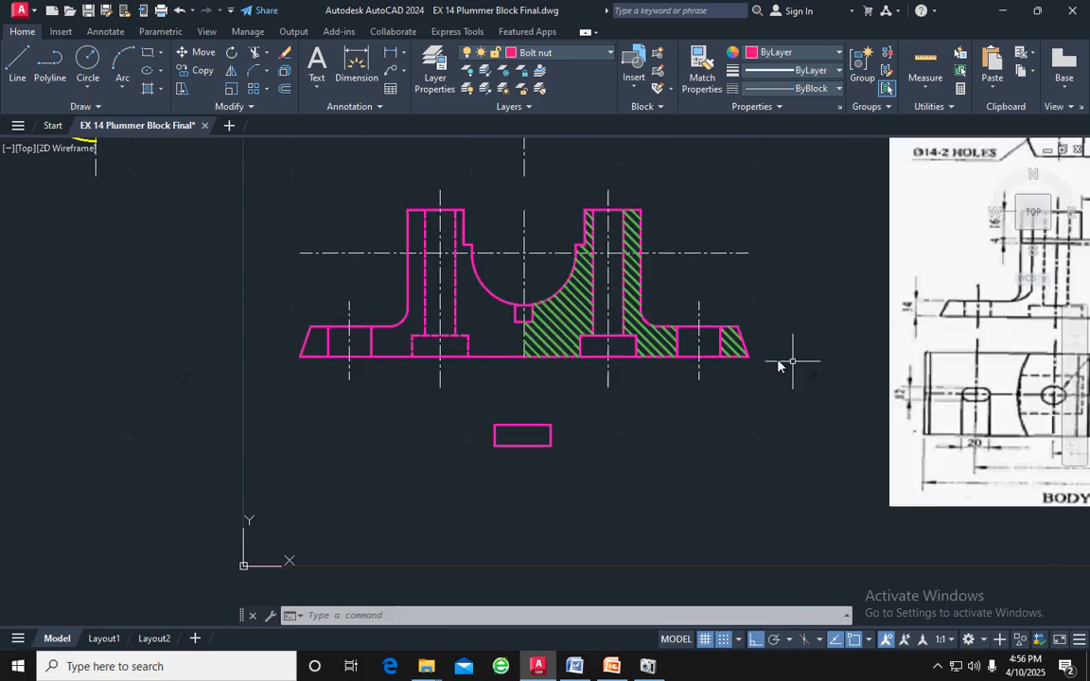
middle_drag(284, 343, 736, 374)
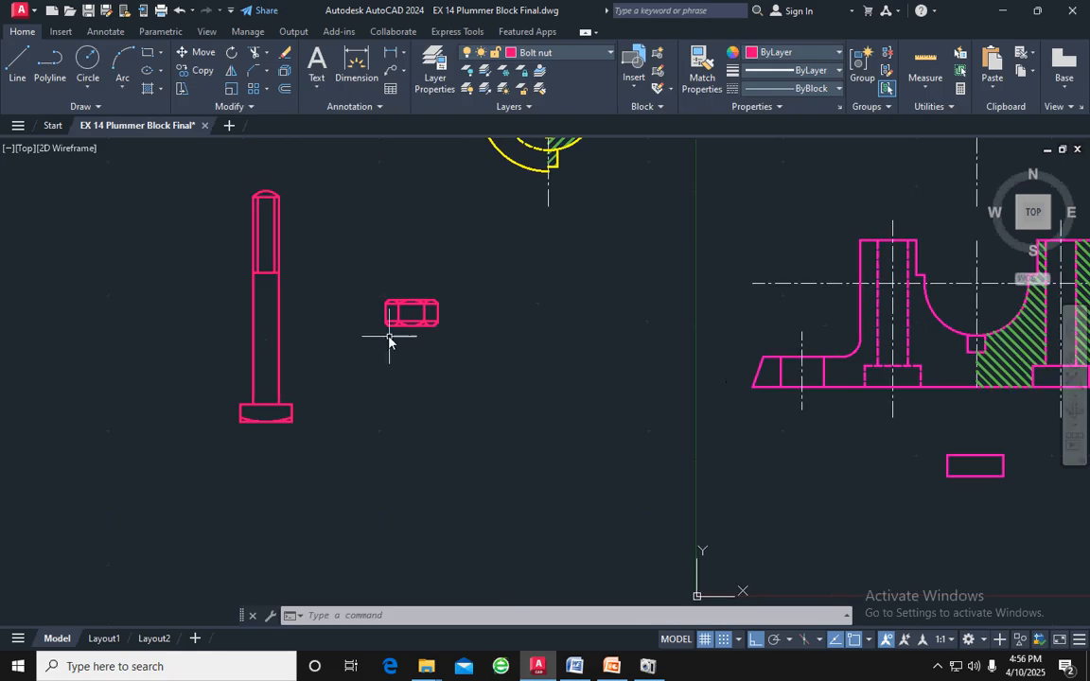
scroll(379, 335, up, 5)
middle_drag(473, 264, 499, 316)
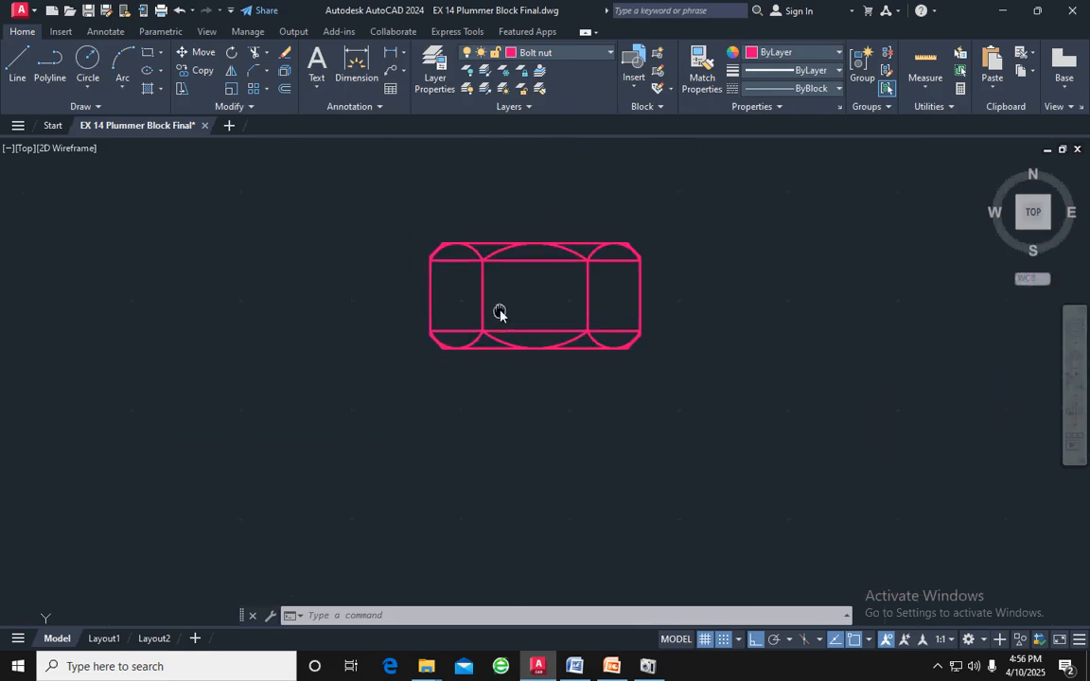
click(510, 262)
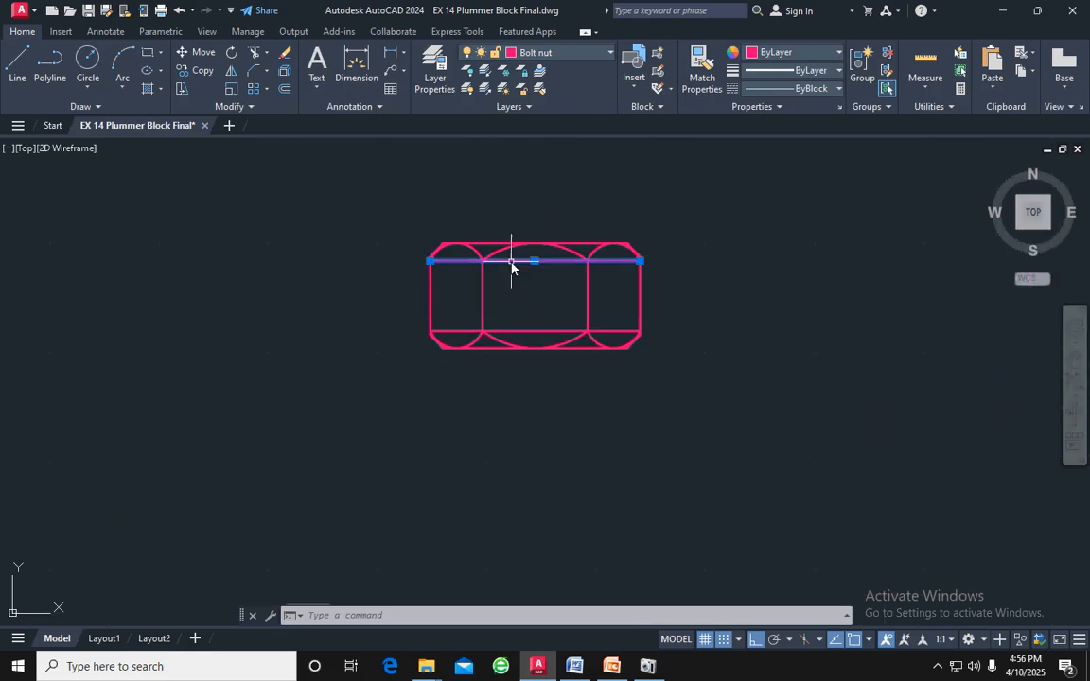
click(515, 331)
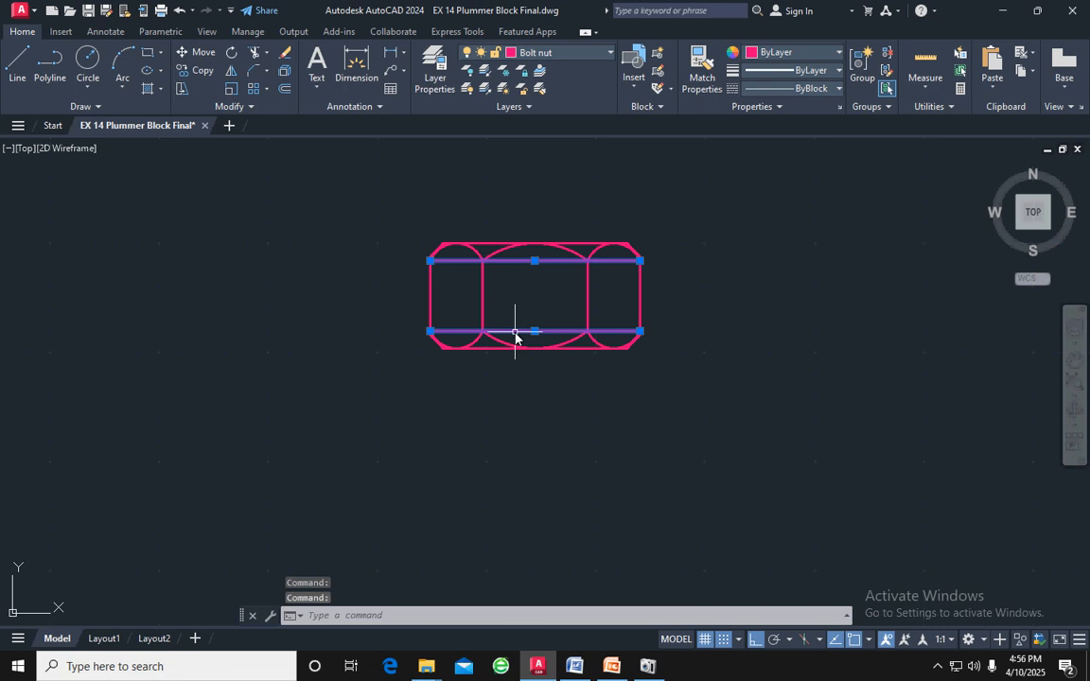
key(Delete)
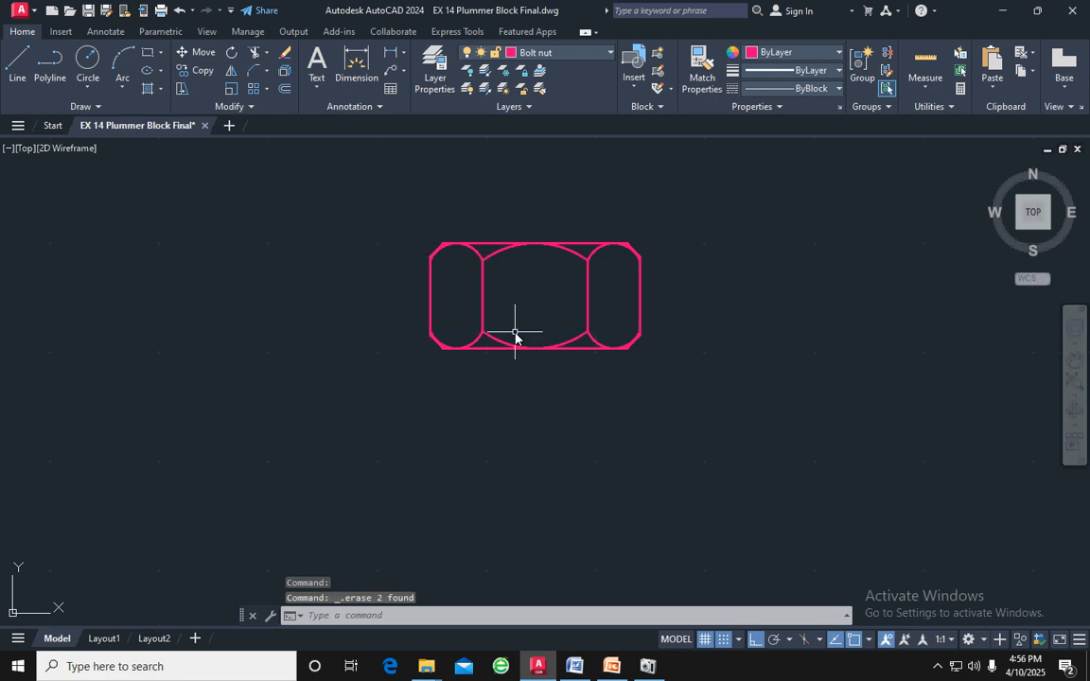
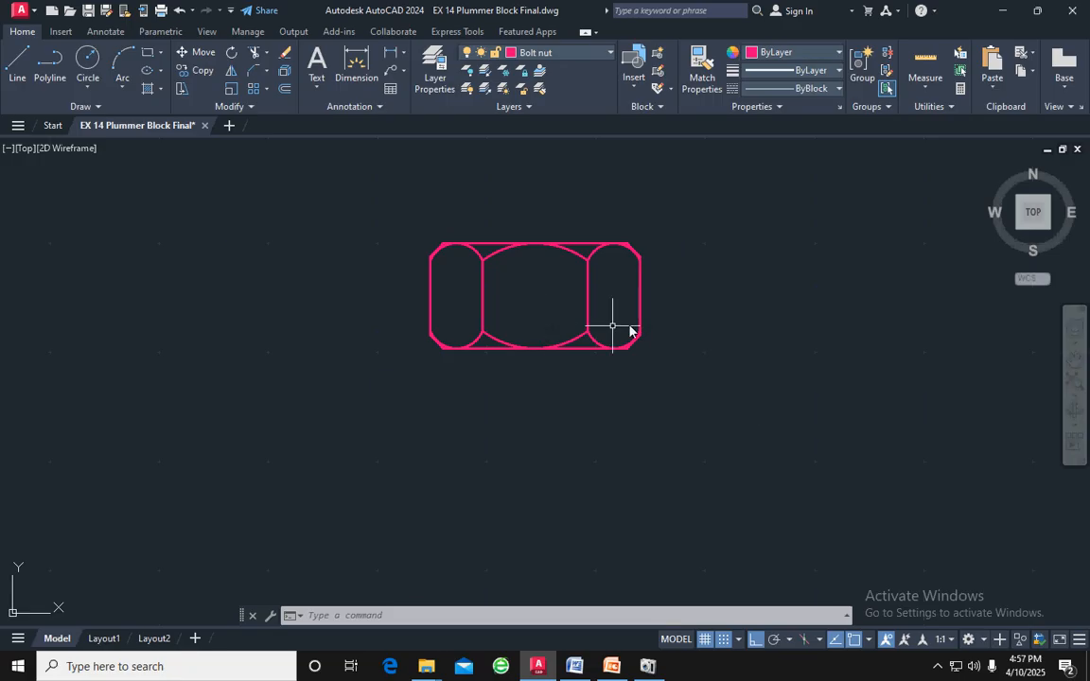
Examine the lock nut's side view in the plummer block reference drawing for its thickness, then return to the drawn nut
scroll(679, 296, down, 6)
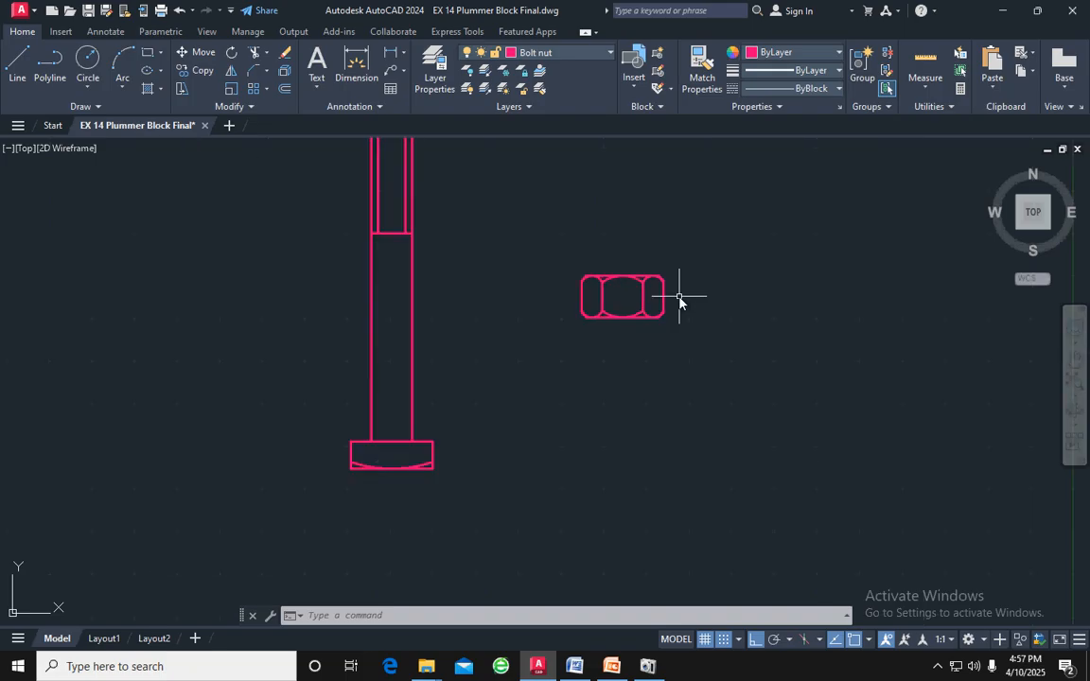
middle_drag(853, 370, 373, 388)
mouse_move(1017, 401)
middle_down()
mouse_move(764, 409)
mouse_move(672, 427)
middle_up()
middle_drag(984, 423, 645, 415)
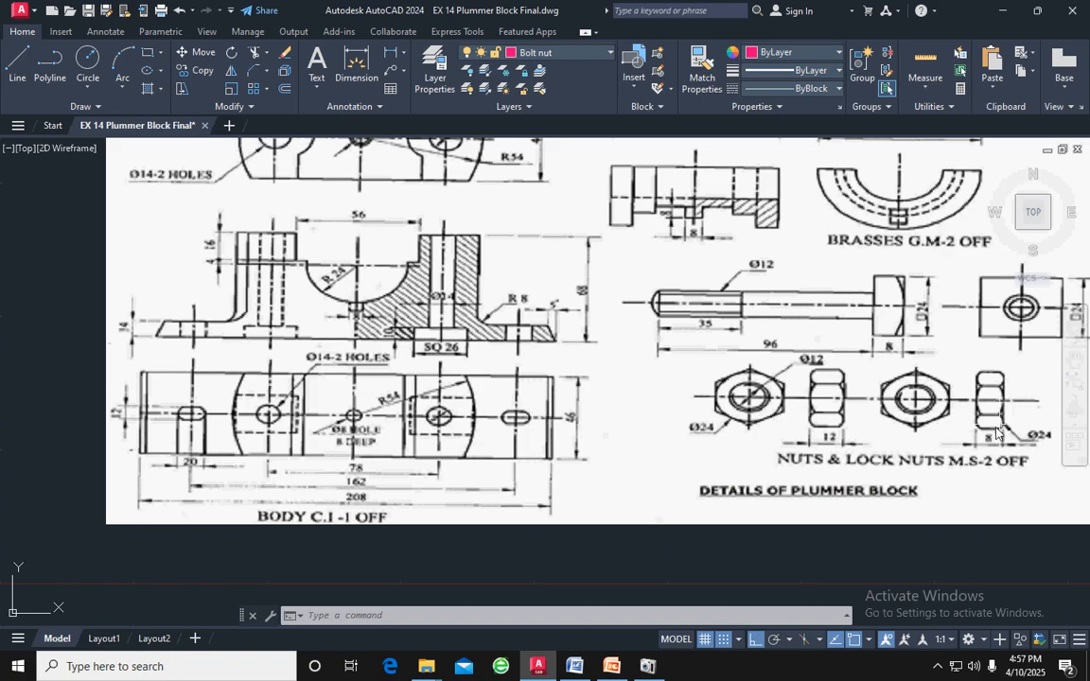
scroll(1012, 435, down, 2)
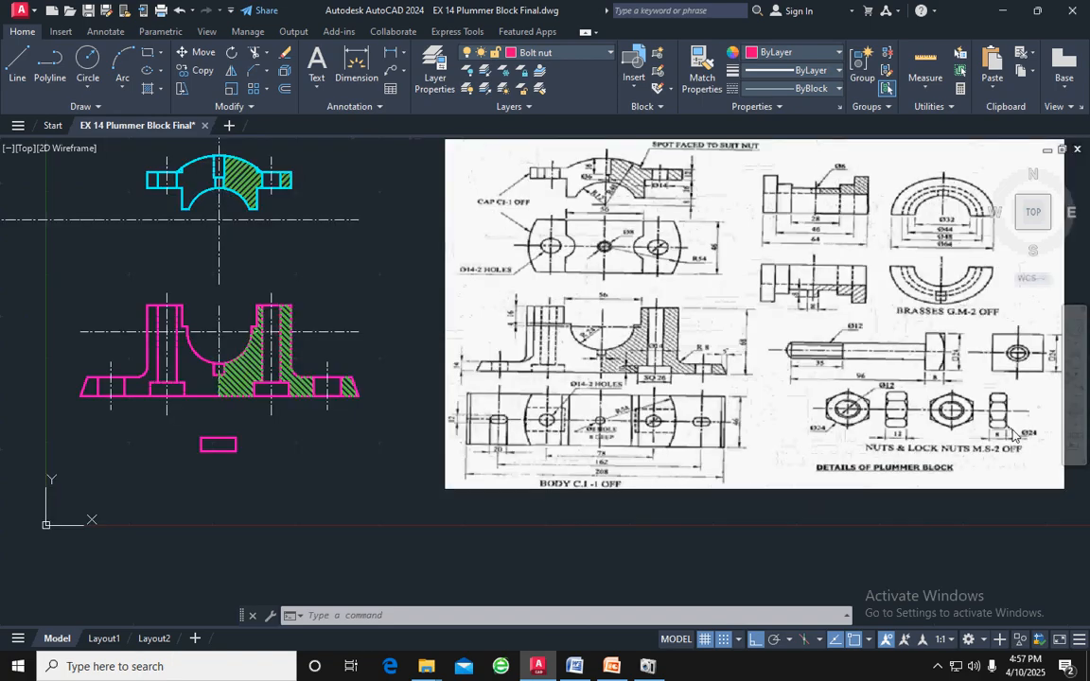
mouse_move(440, 365)
middle_down()
mouse_move(394, 302)
mouse_move(691, 329)
middle_up()
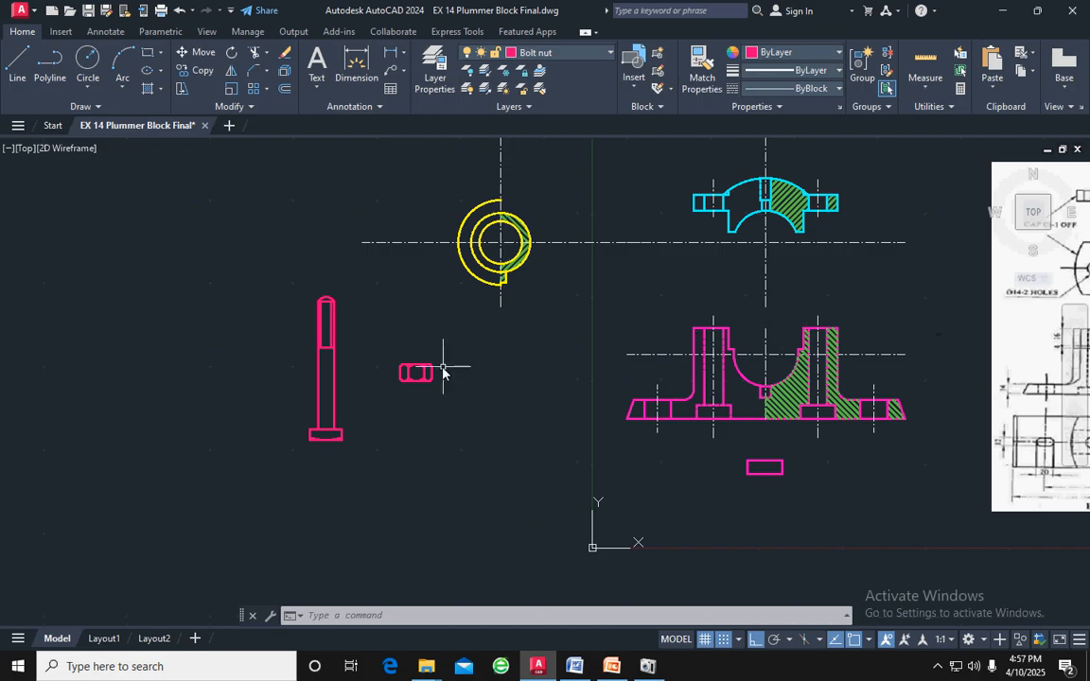
scroll(443, 372, up, 8)
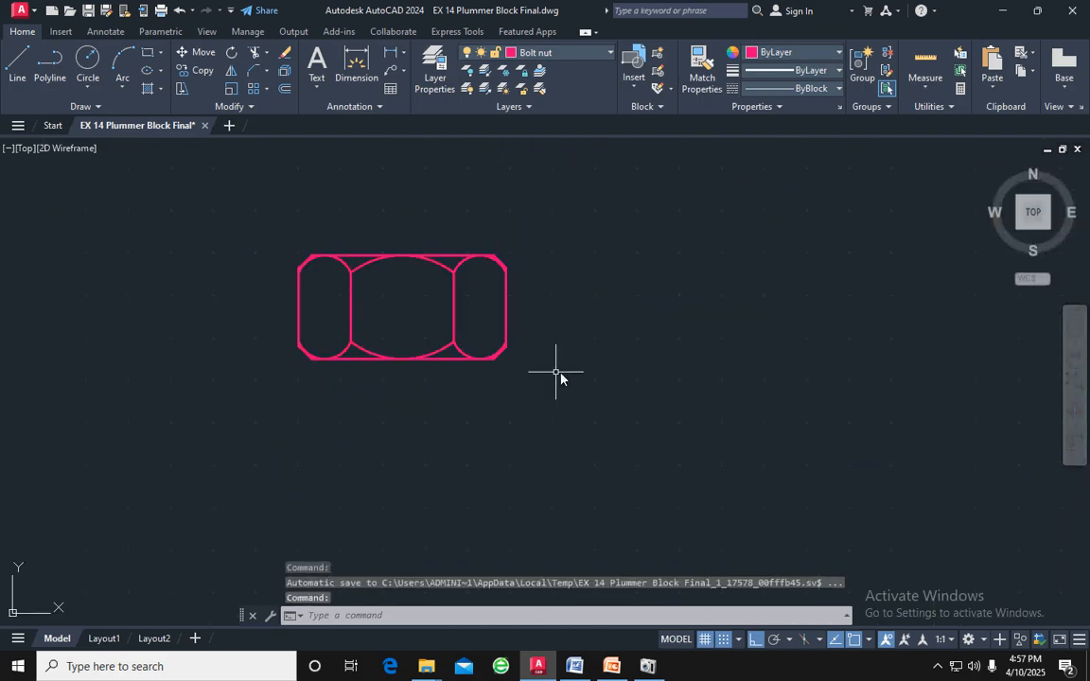
Copy the complete nut horizontally to the right of the original, using its bottom edge midpoint as base point, and end the Copy command
mouse_move(557, 374)
mouse_down()
mouse_move(498, 251)
mouse_move(224, 360)
mouse_move(253, 400)
mouse_up()
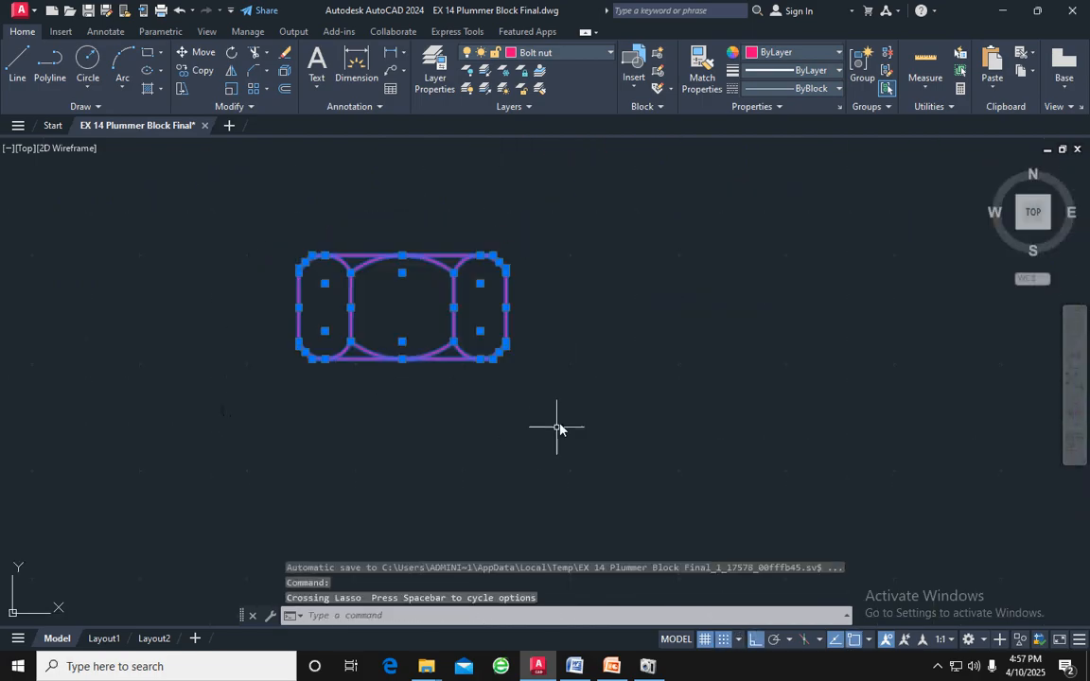
mouse_move(558, 428)
mouse_down()
mouse_move(511, 218)
mouse_move(161, 418)
mouse_move(248, 399)
mouse_up()
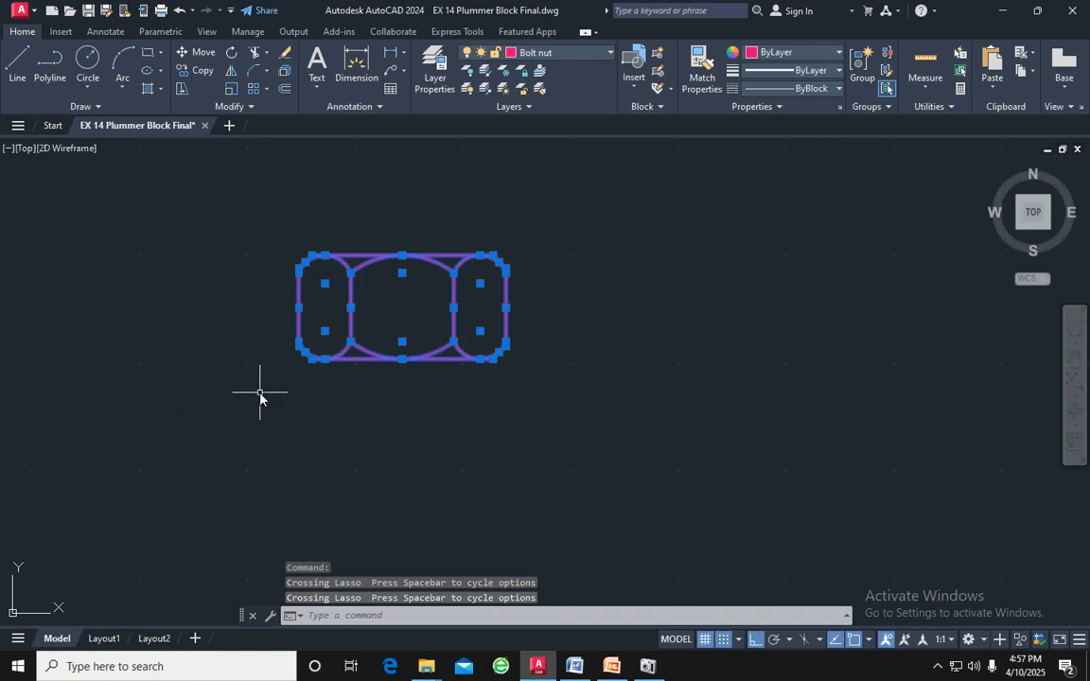
text(co)
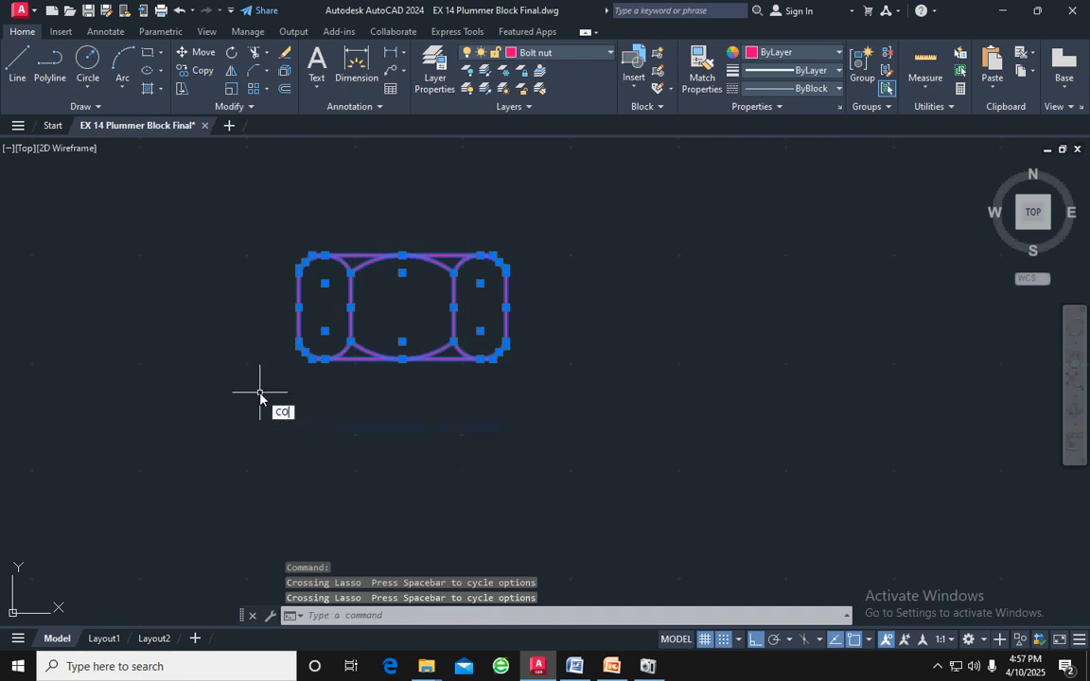
key(Return)
click(403, 360)
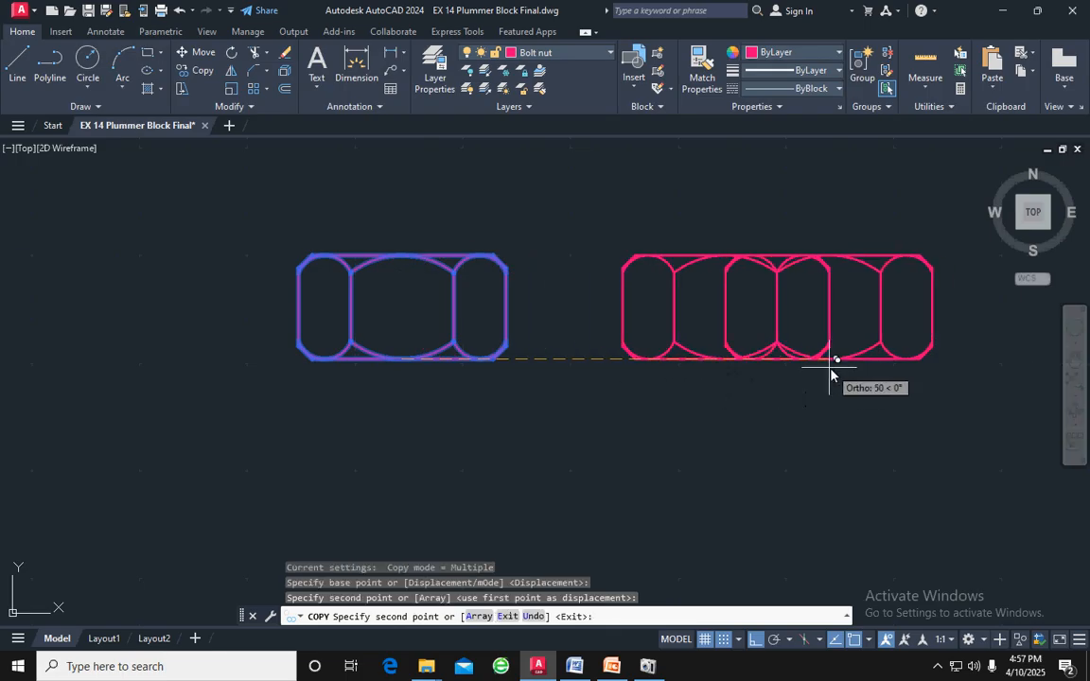
key(Escape)
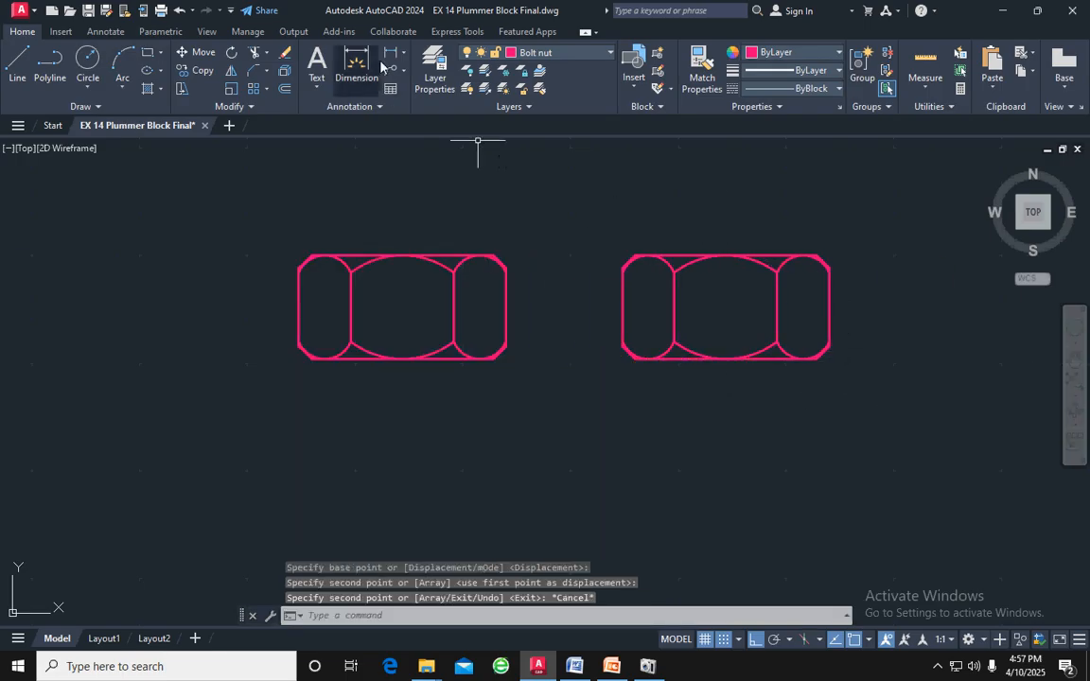
Draw a horizontal line across the copied nut between the midpoints of its two vertical outer edges
click(16, 62)
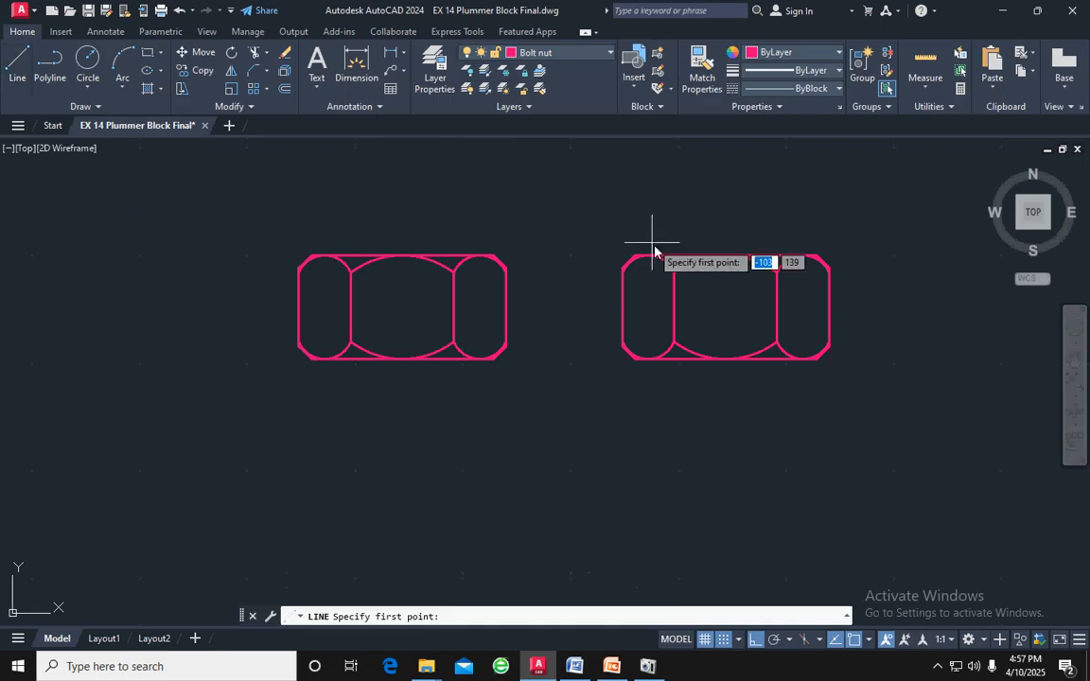
click(623, 308)
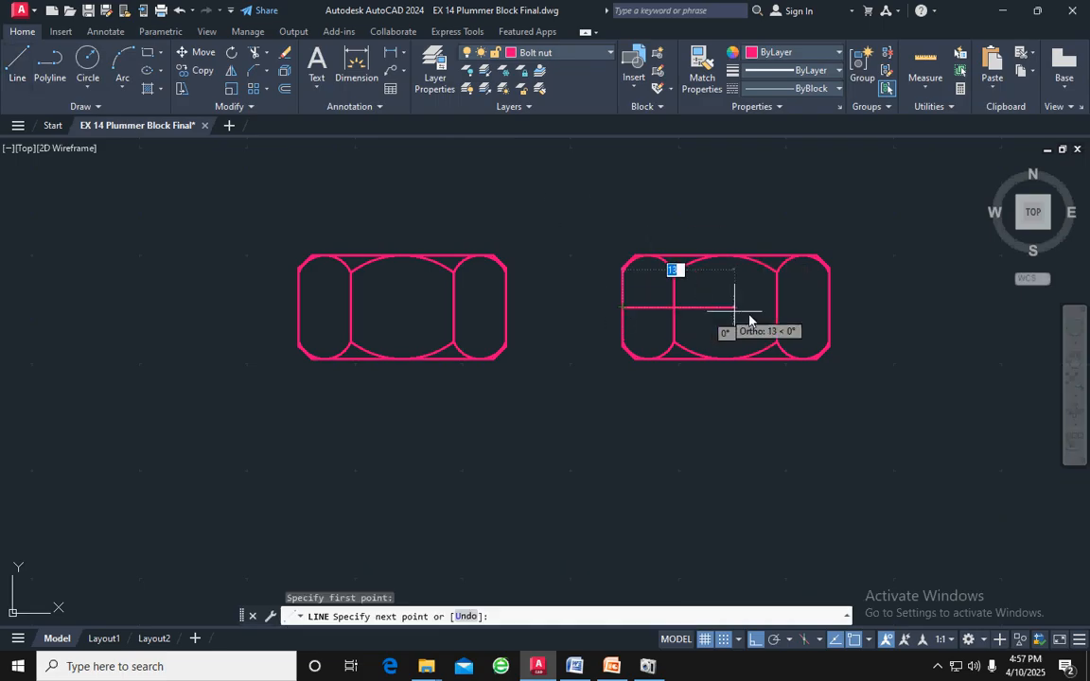
click(830, 309)
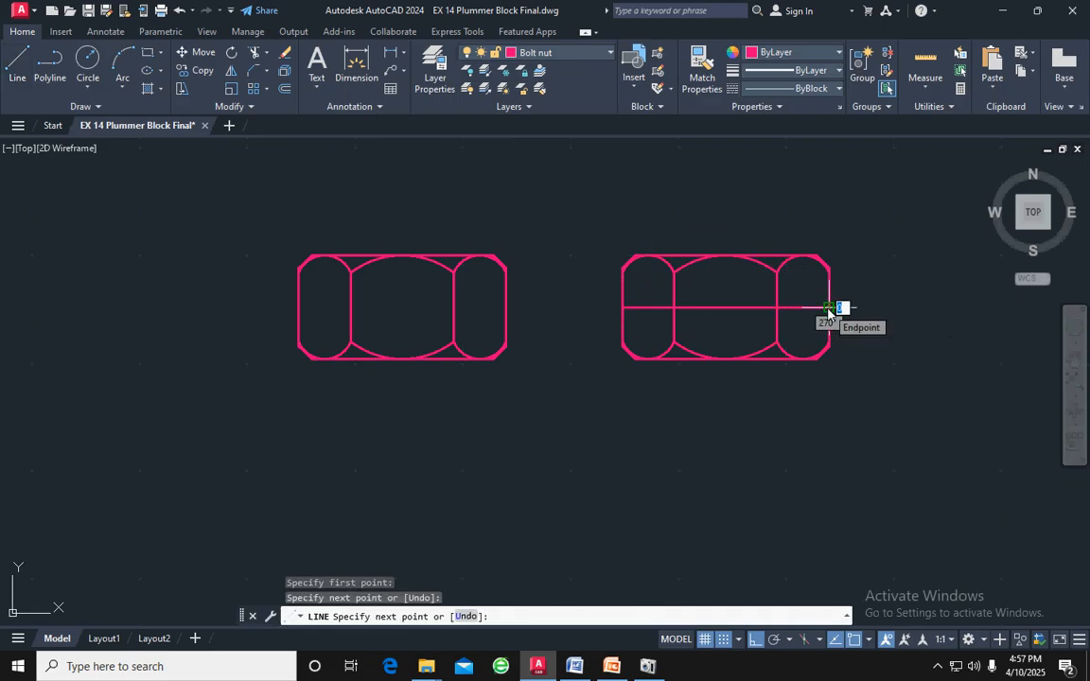
key(Return)
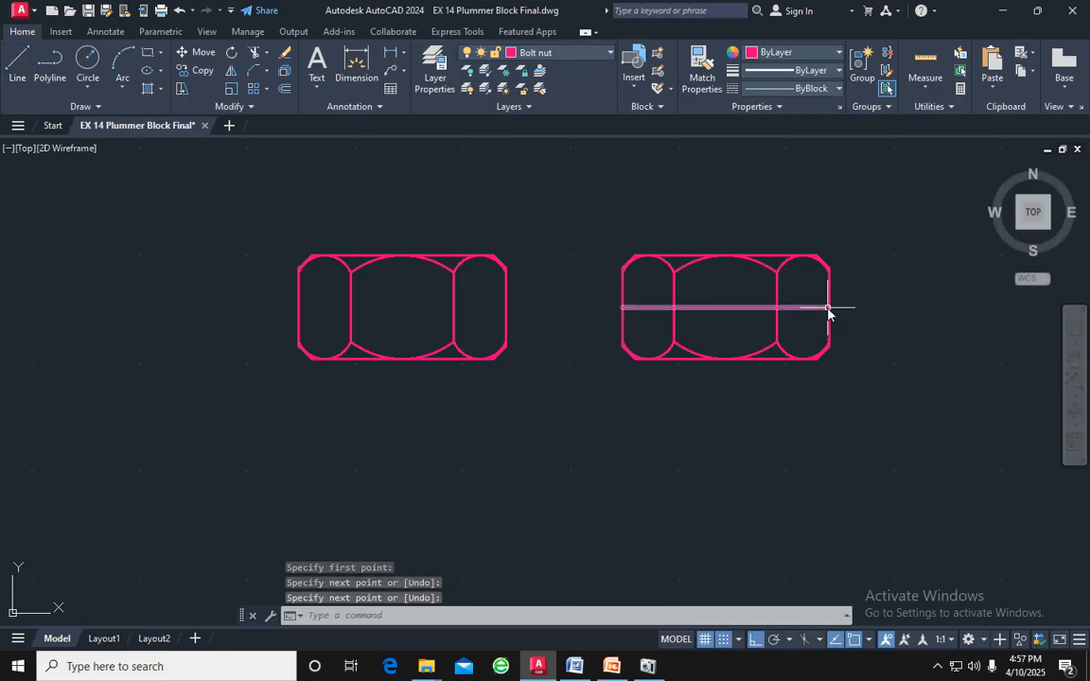
click(739, 308)
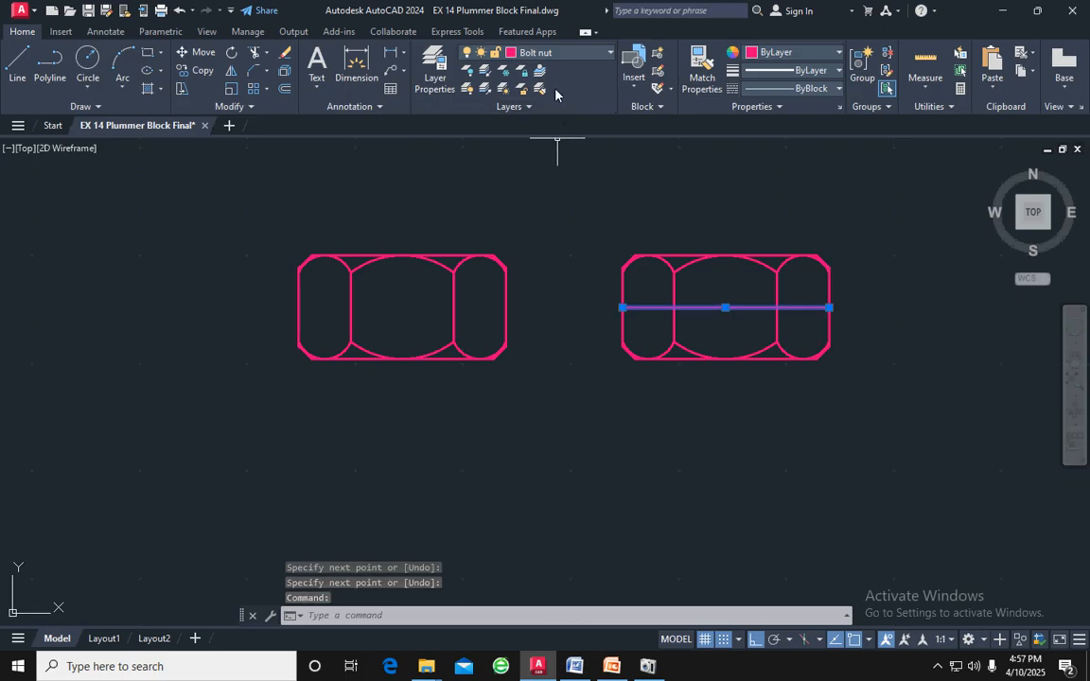
click(284, 88)
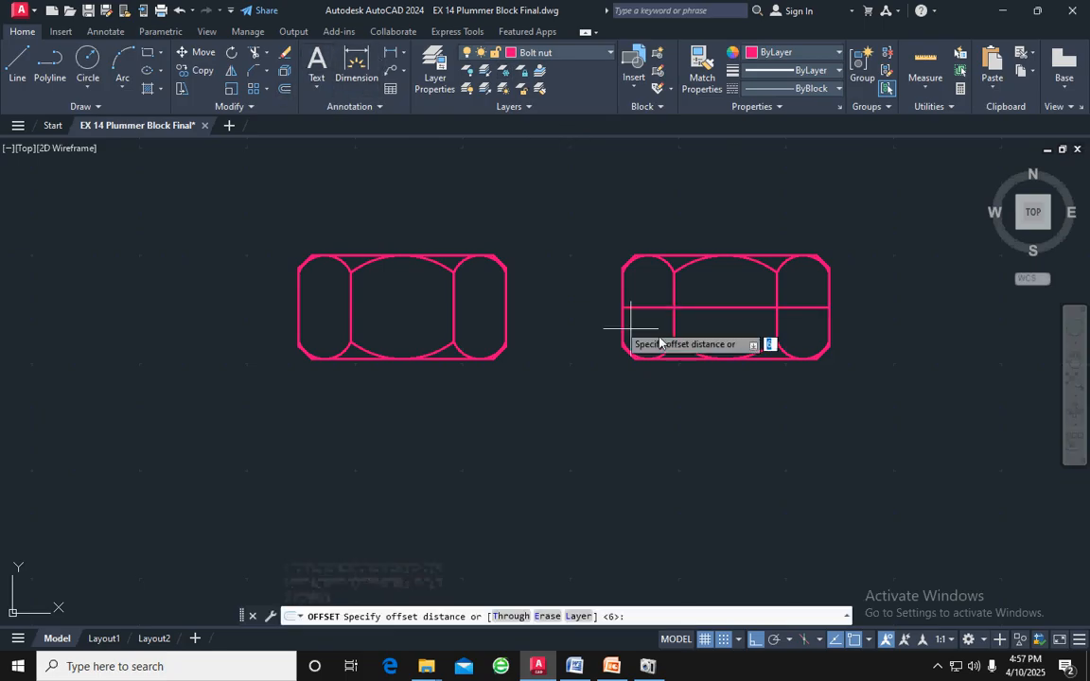
key(Escape)
click(718, 305)
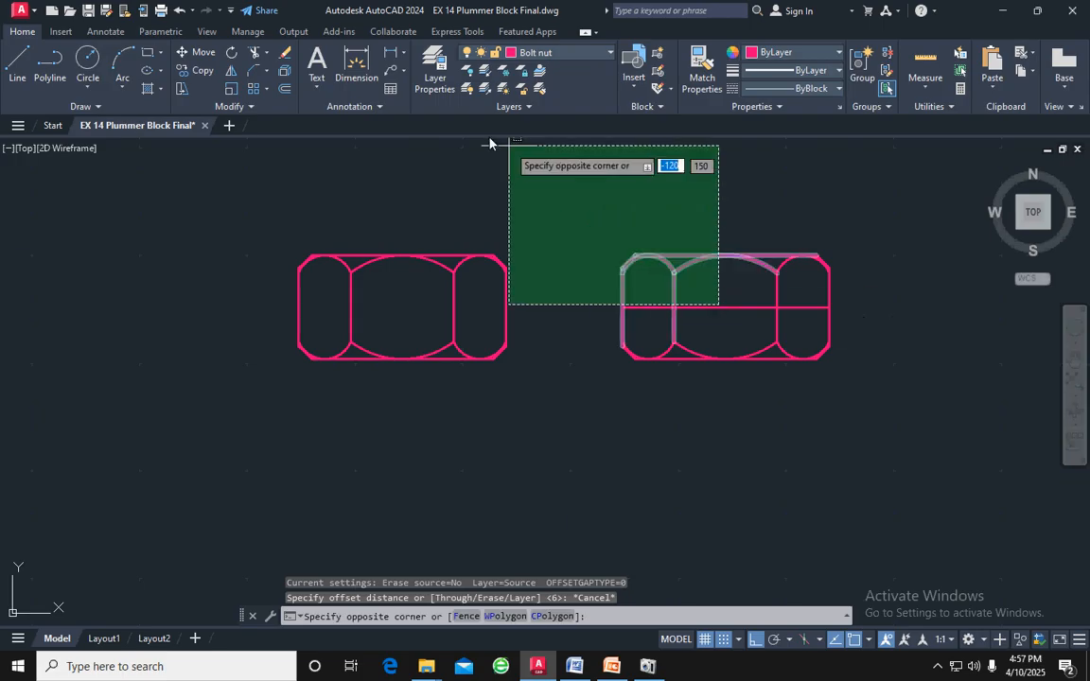
key(Escape)
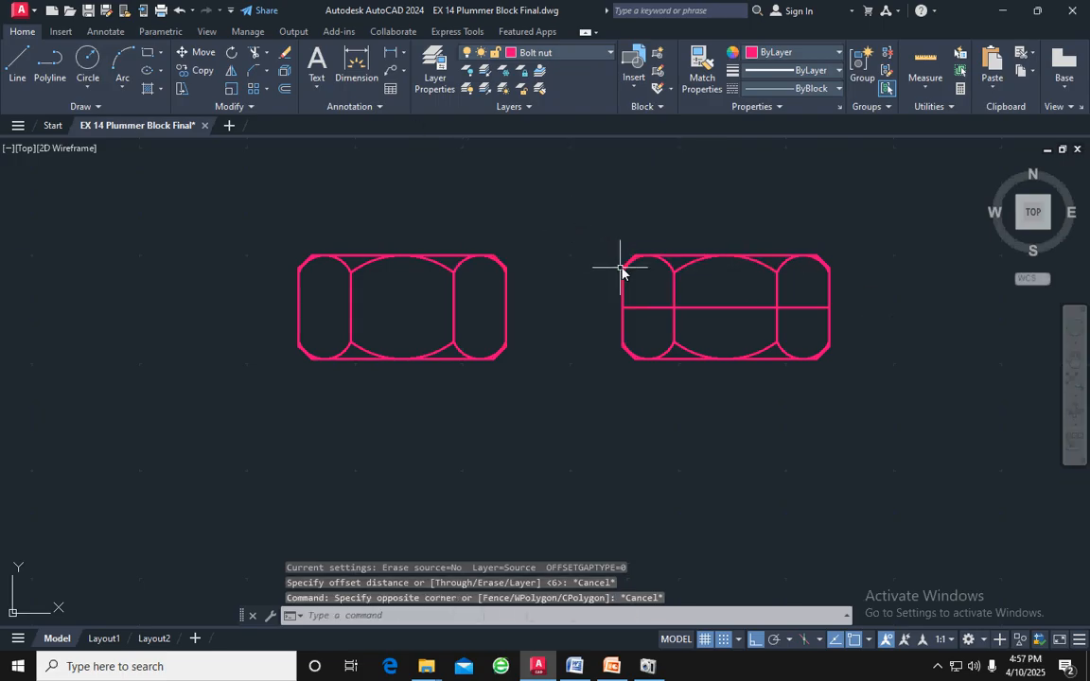
Offset the copied nut's horizontal midline by 2 both above and below, and delete the original midline
click(702, 309)
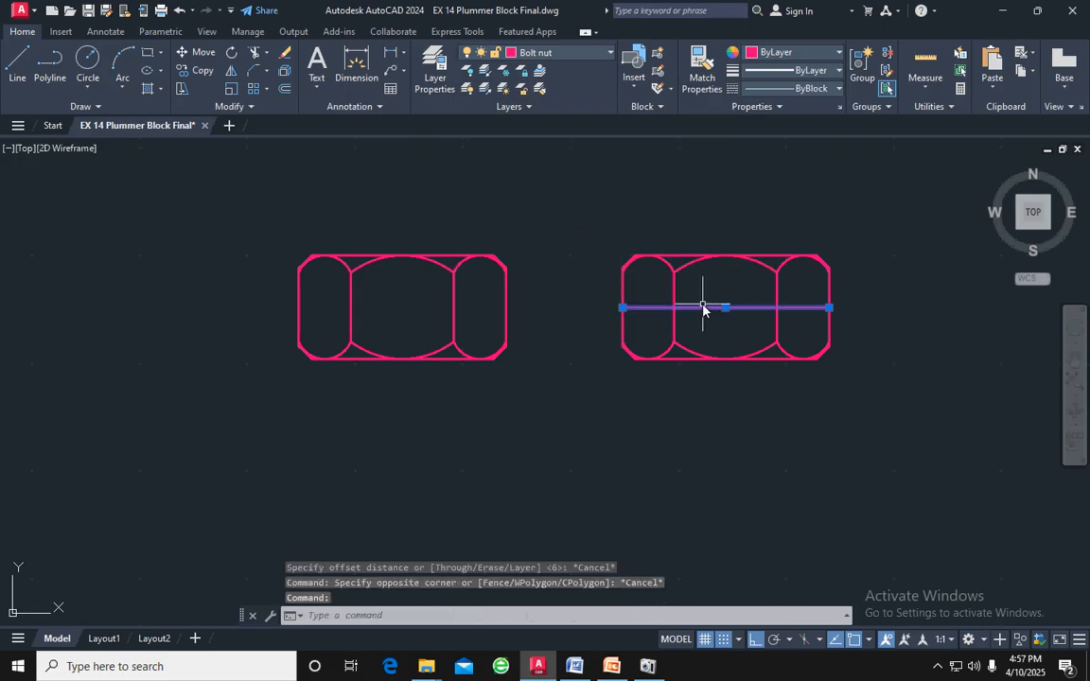
click(286, 89)
text(2)
key(Return)
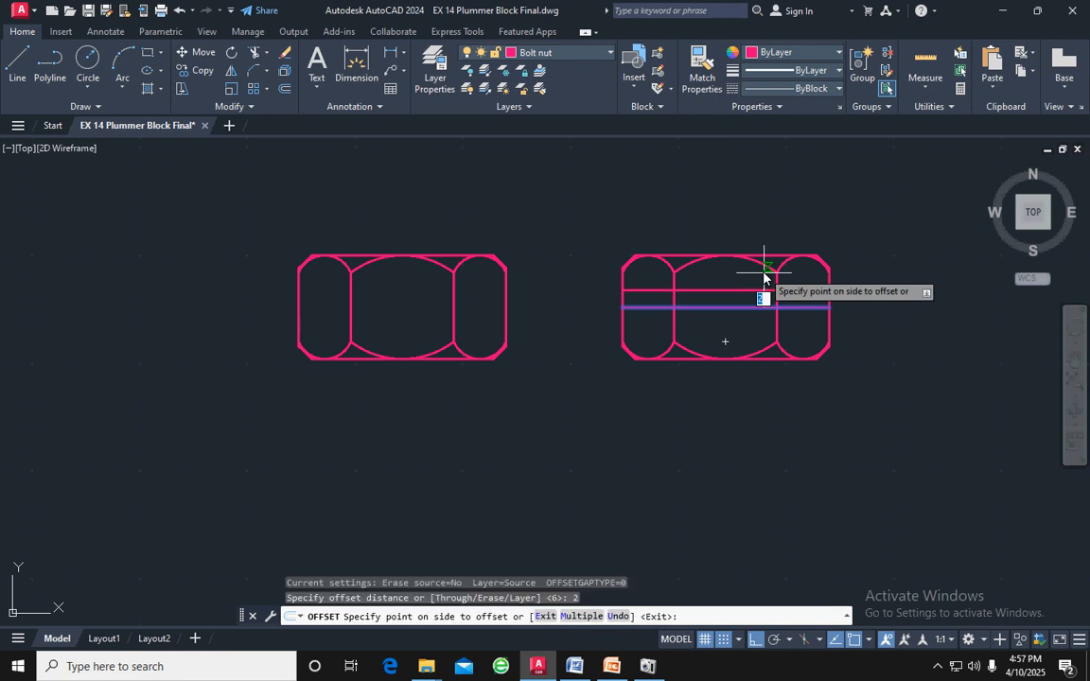
click(750, 286)
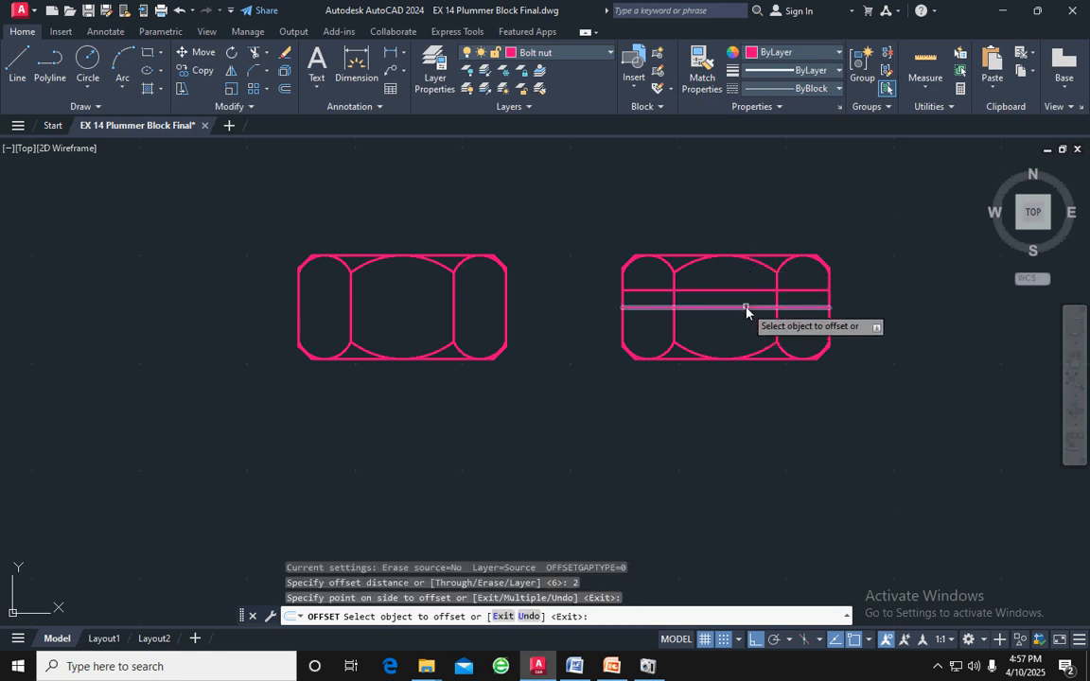
click(745, 308)
click(745, 330)
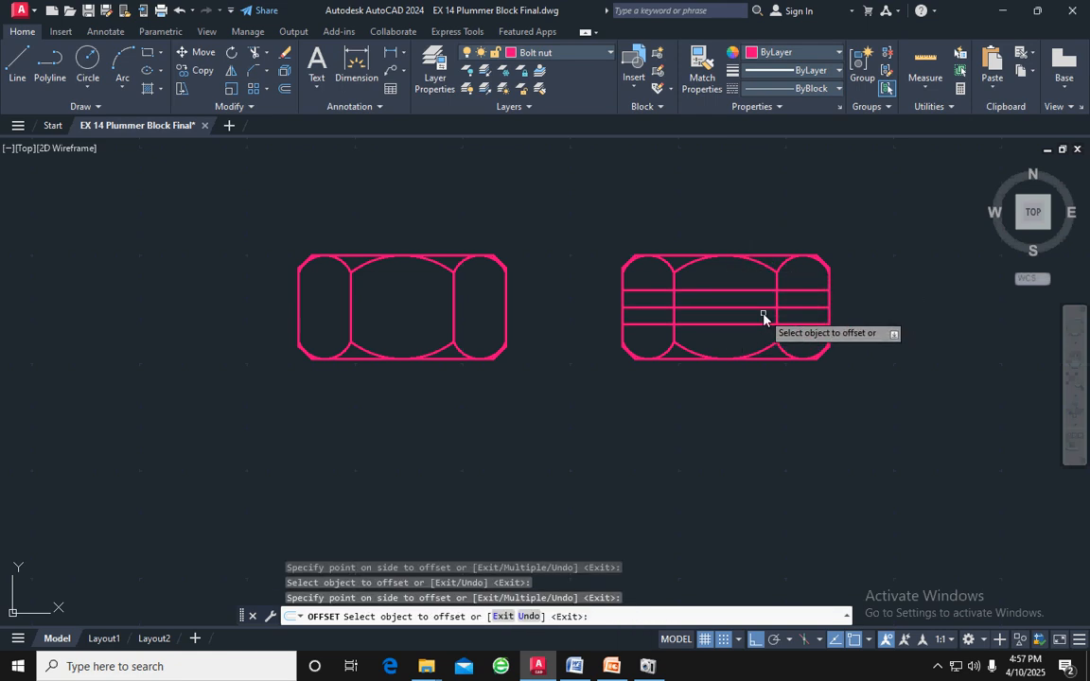
key(Escape)
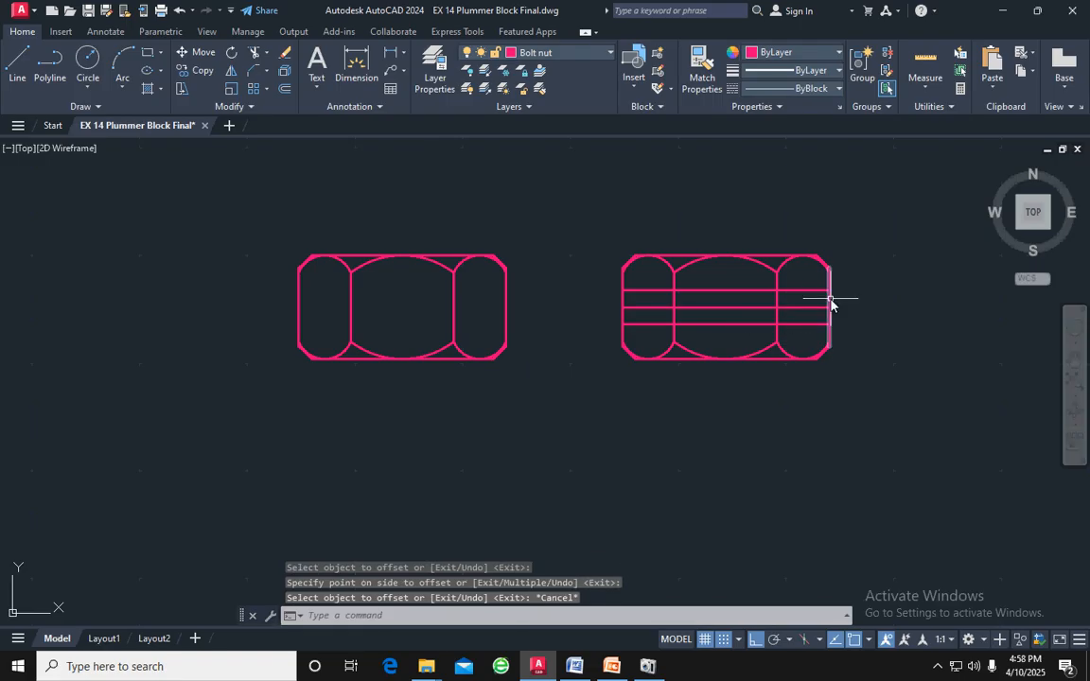
click(761, 308)
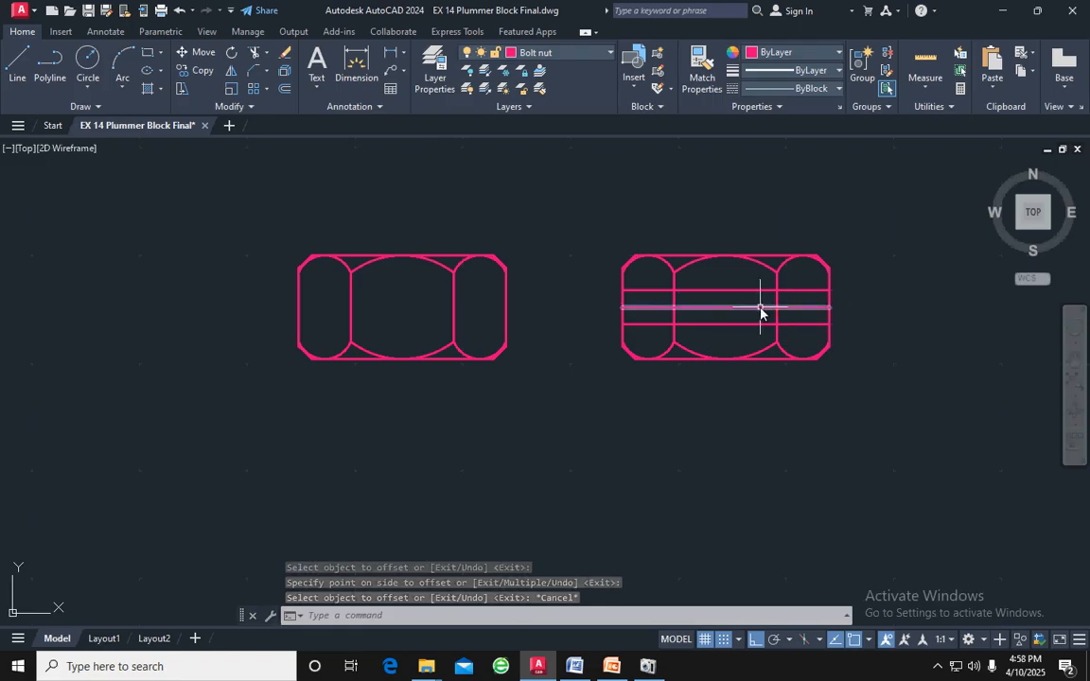
key(Delete)
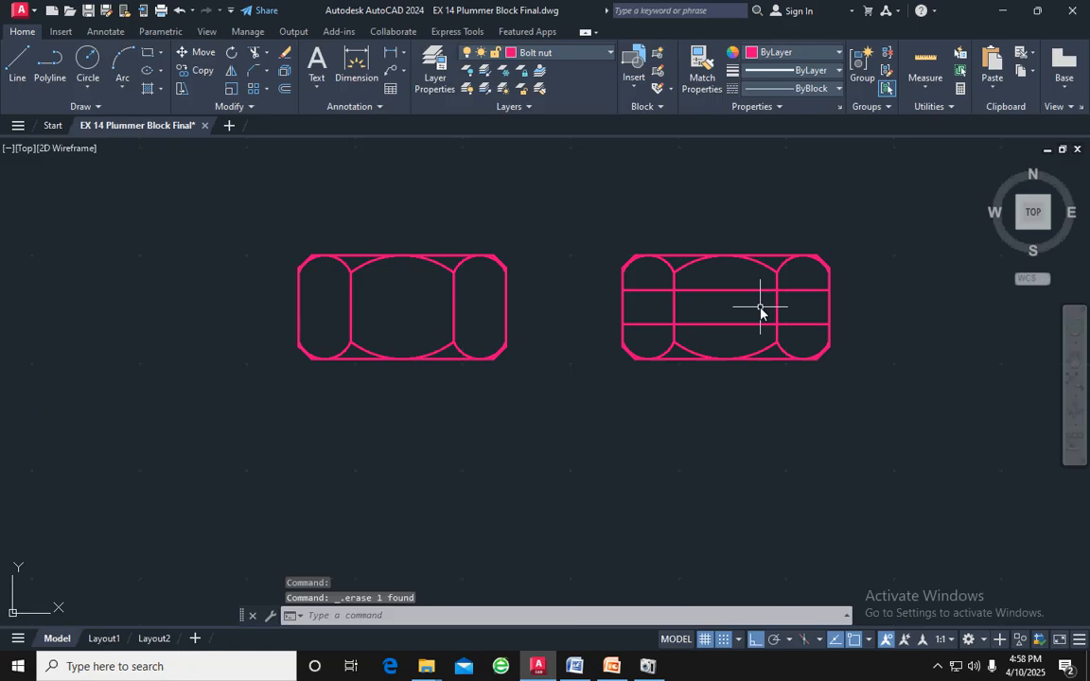
Trim the copied nut's four vertical edges between the two offset lines, and delete both offset lines
key(Return)
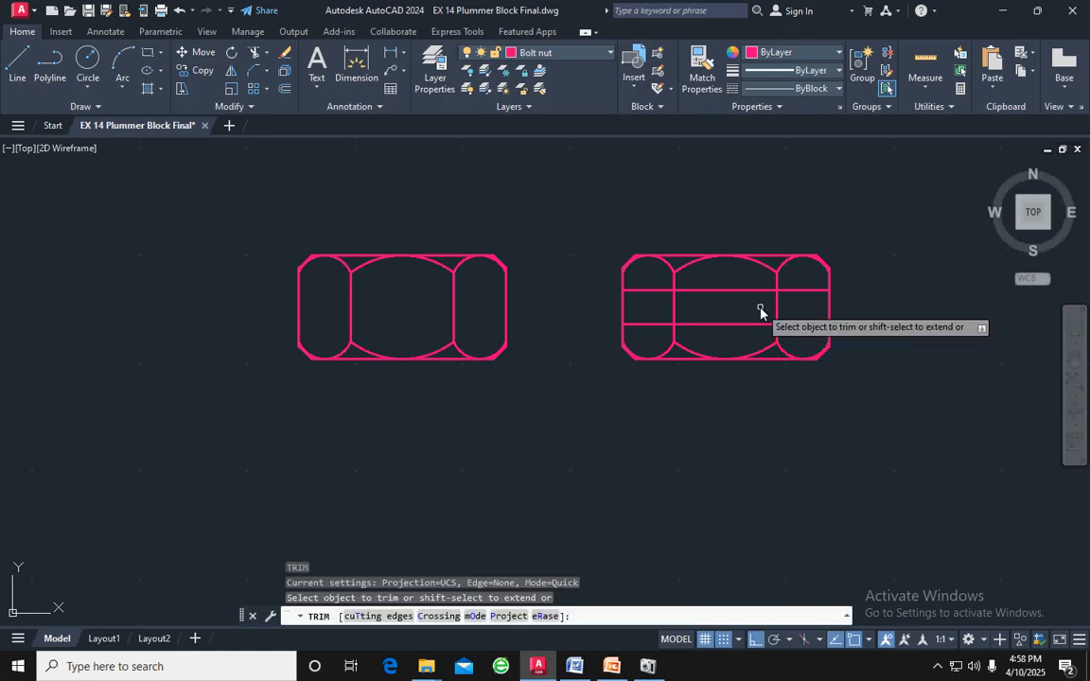
click(844, 309)
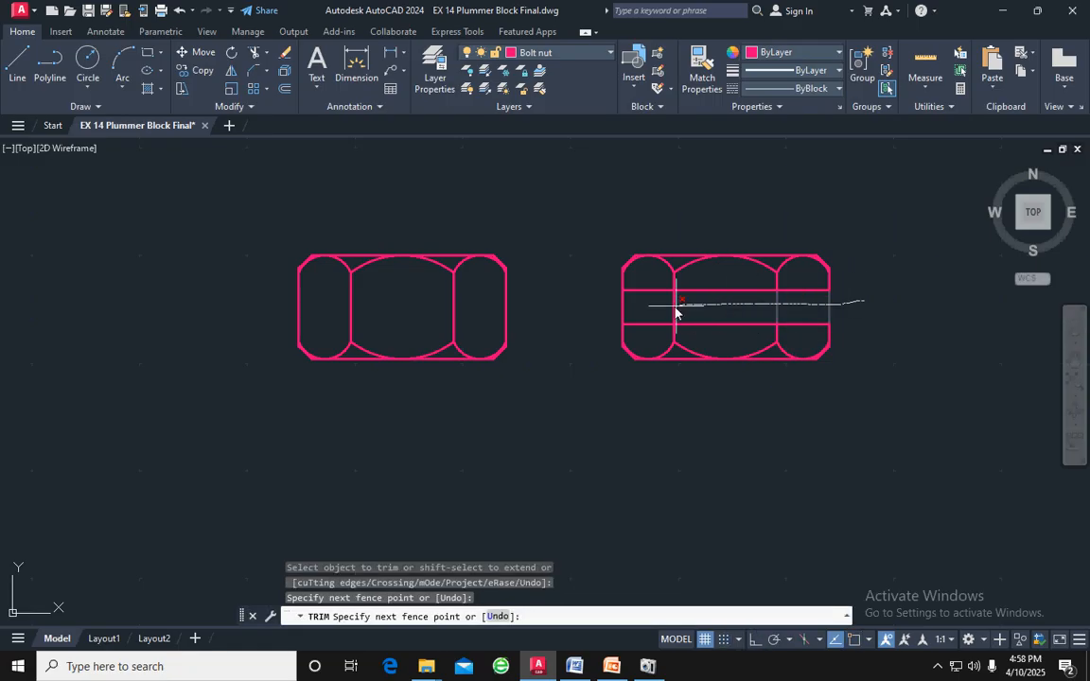
click(595, 312)
key(Return)
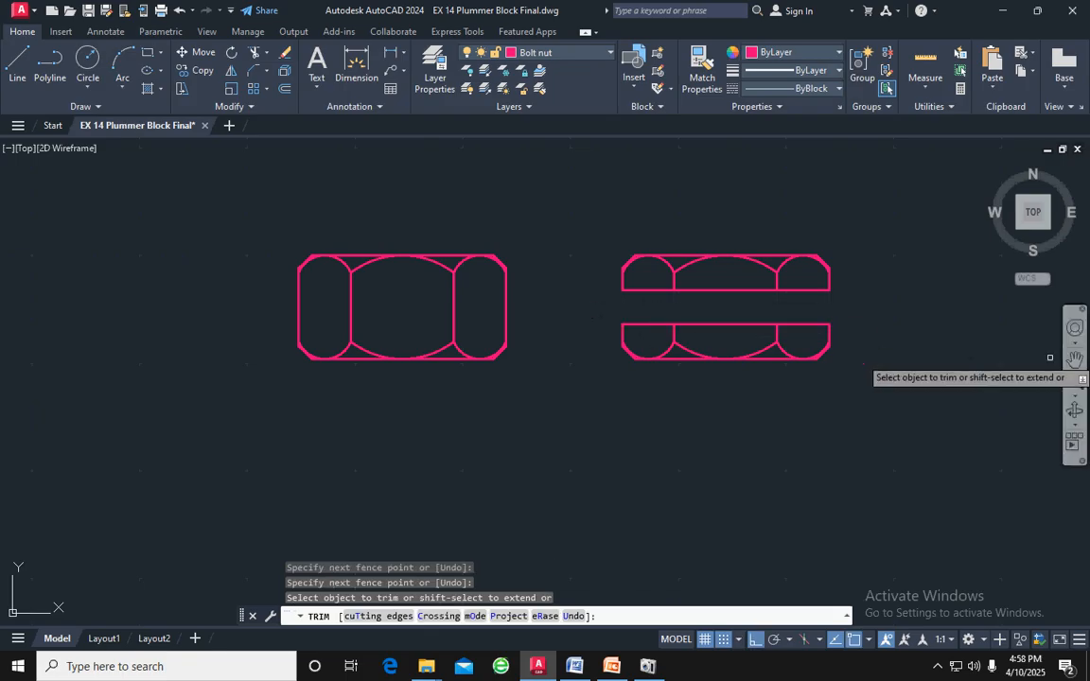
key(Escape)
drag(741, 333, 737, 295)
key(Delete)
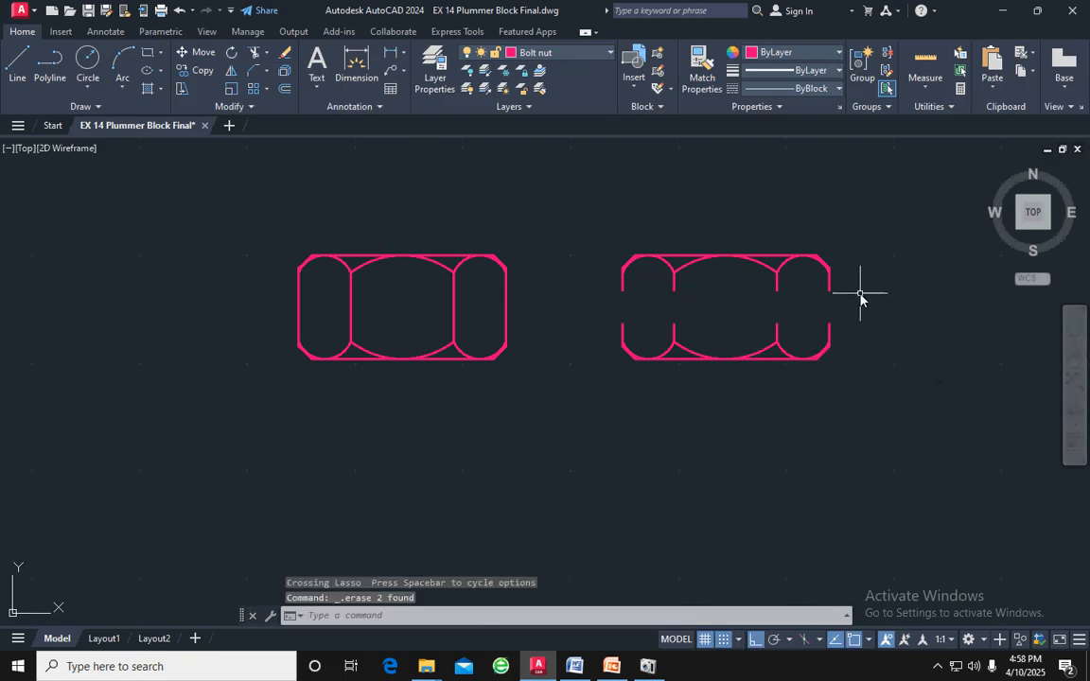
Move the copied nut's upper half straight down so its vertical edge ends meet those of the lower half
mouse_move(869, 295)
mouse_down()
mouse_move(847, 273)
mouse_move(656, 251)
mouse_move(567, 291)
mouse_up()
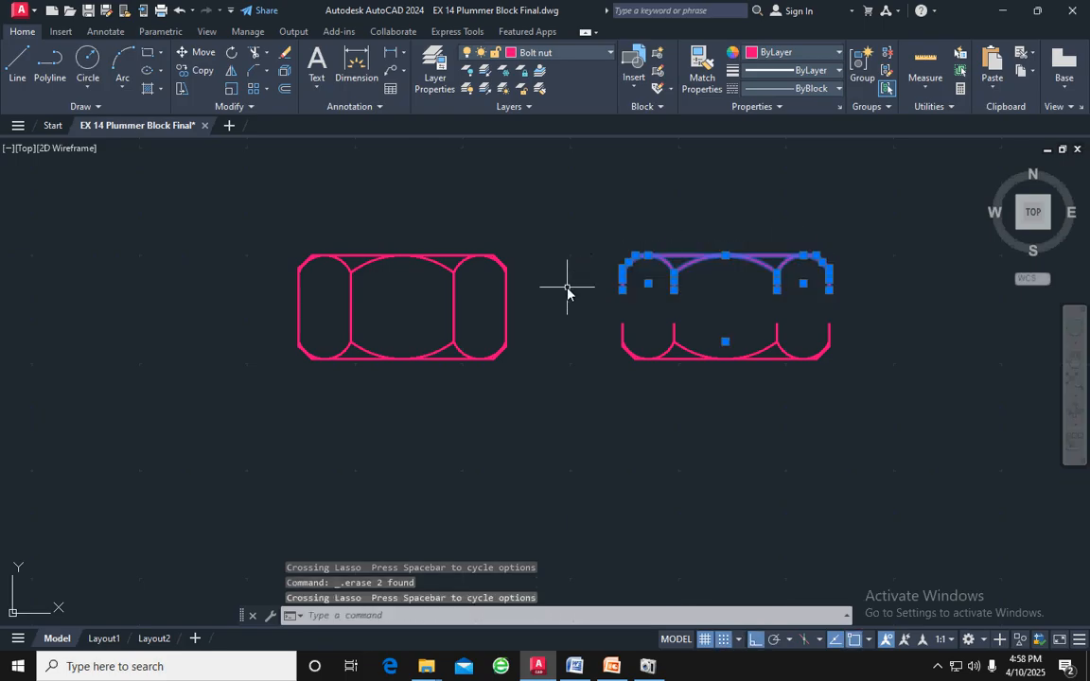
mouse_move(866, 293)
mouse_down()
mouse_move(785, 243)
mouse_move(621, 244)
mouse_move(607, 313)
mouse_move(701, 225)
mouse_move(574, 295)
mouse_move(580, 312)
mouse_up()
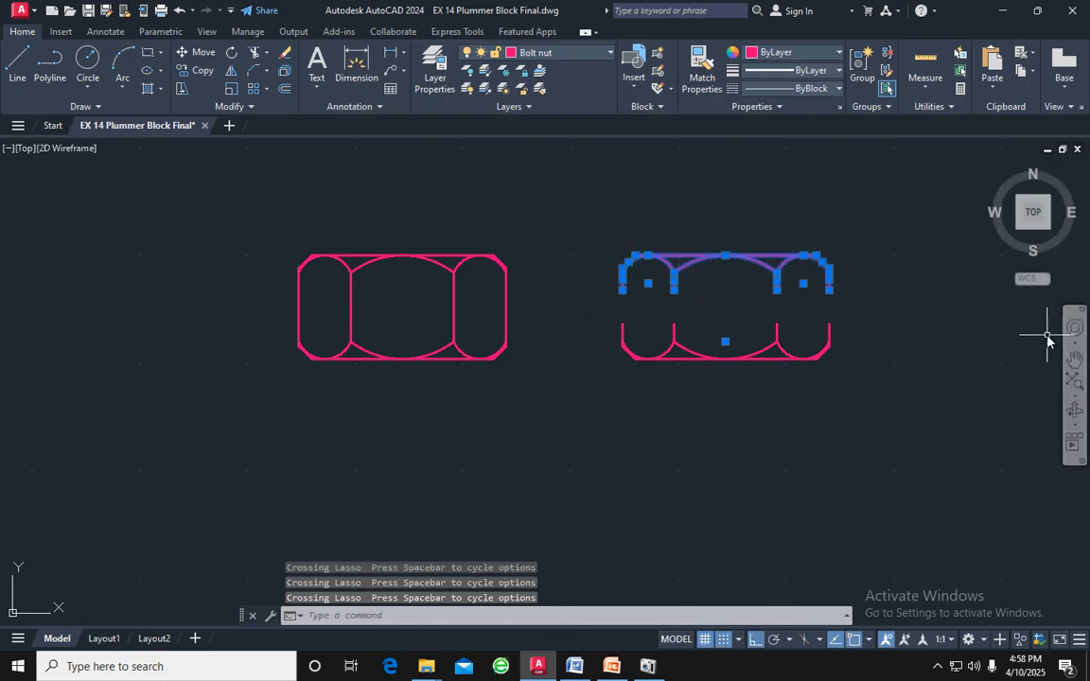
text(m)
key(Return)
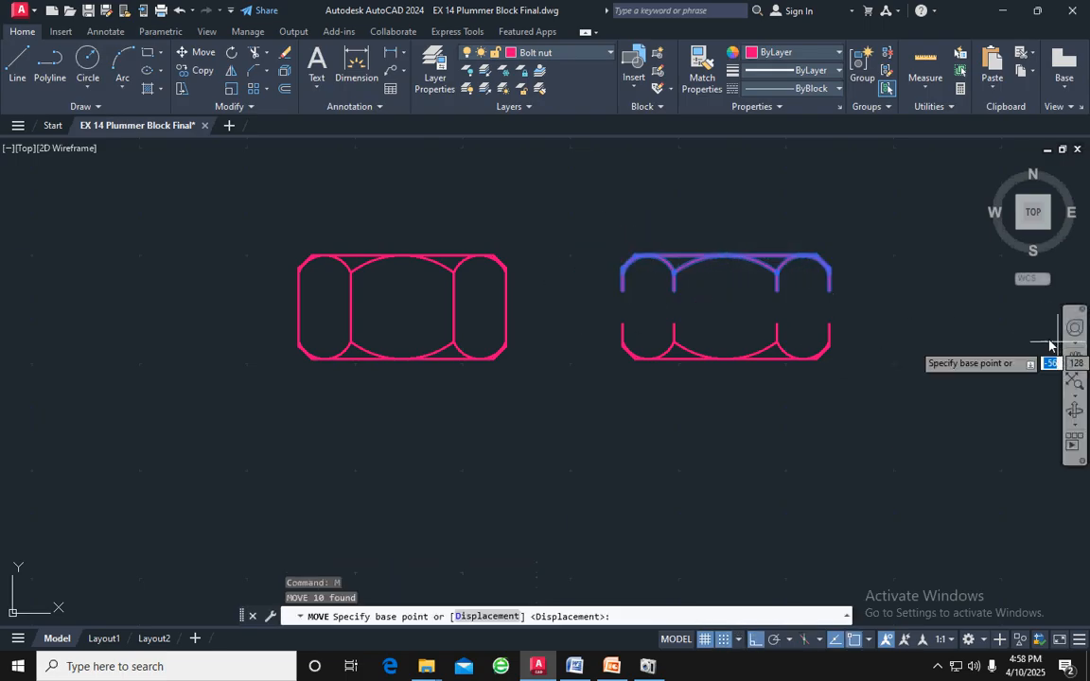
click(829, 291)
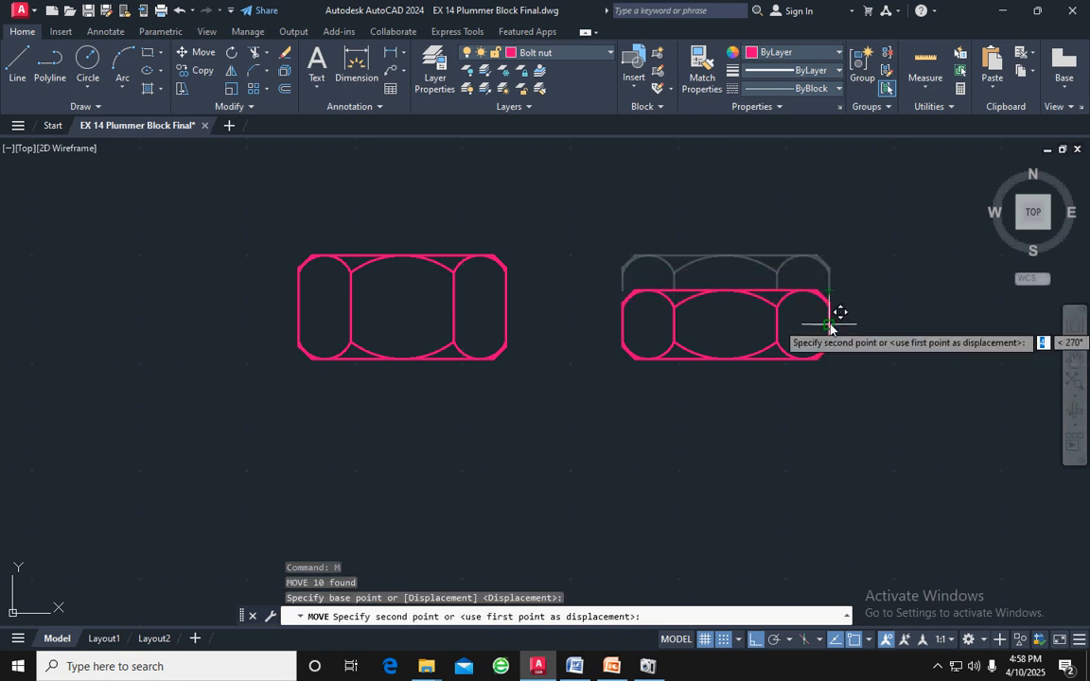
click(829, 325)
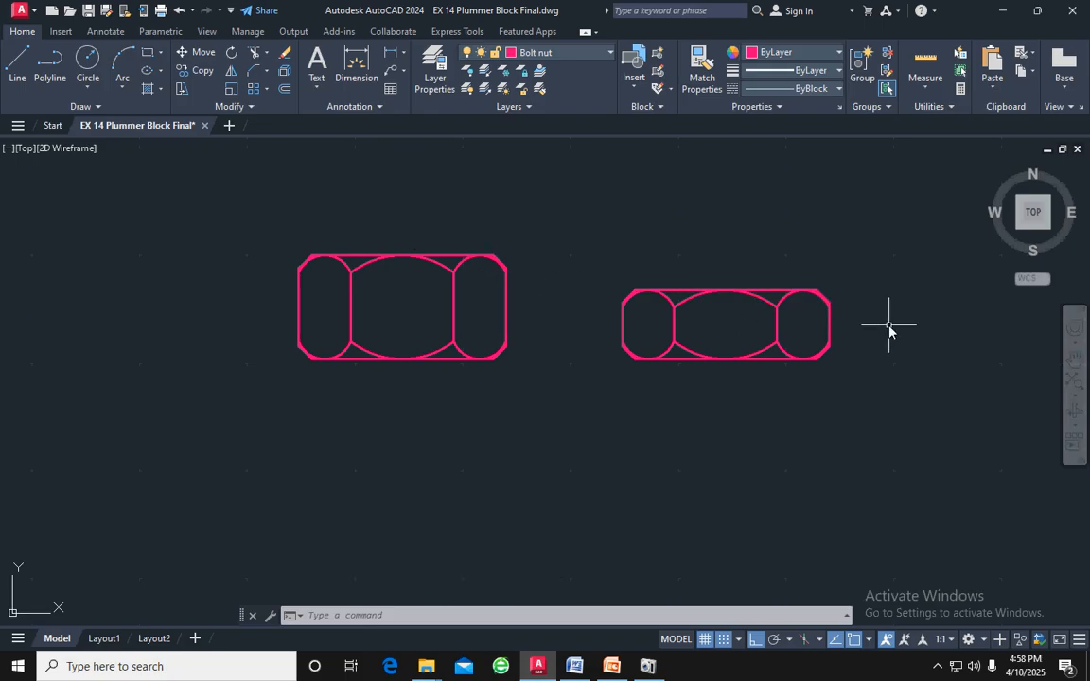
scroll(890, 327, down, 5)
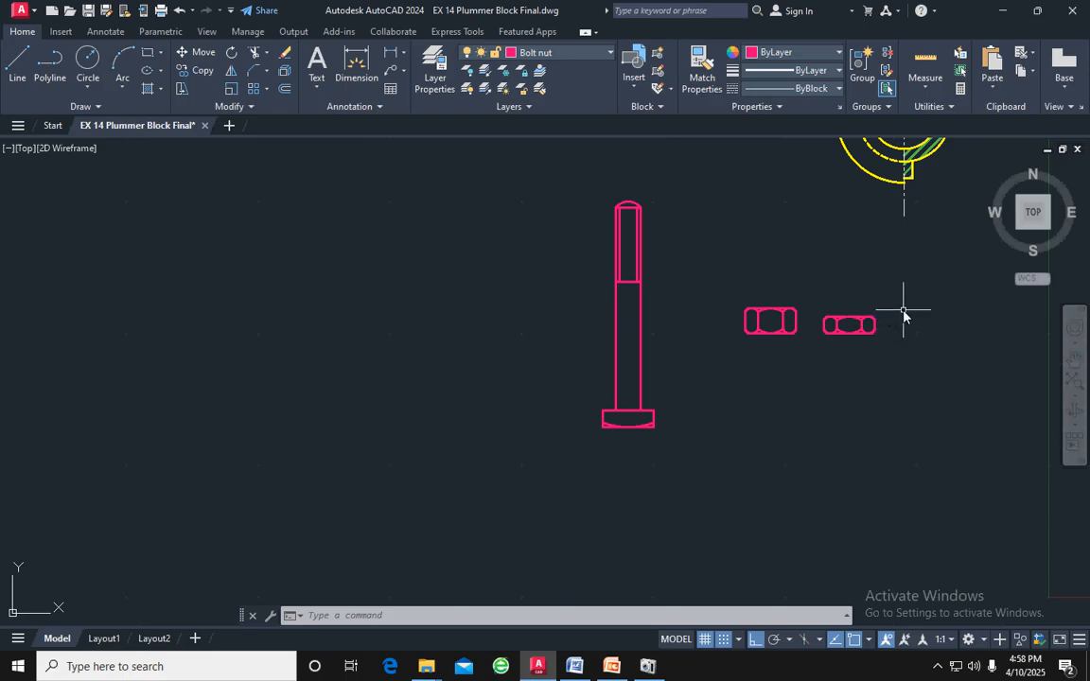
Examine the drawn parts: the bolt, both nuts, the bearing, the cap and the body
scroll(929, 325, down, 3)
middle_drag(938, 316, 668, 334)
middle_drag(784, 287, 603, 265)
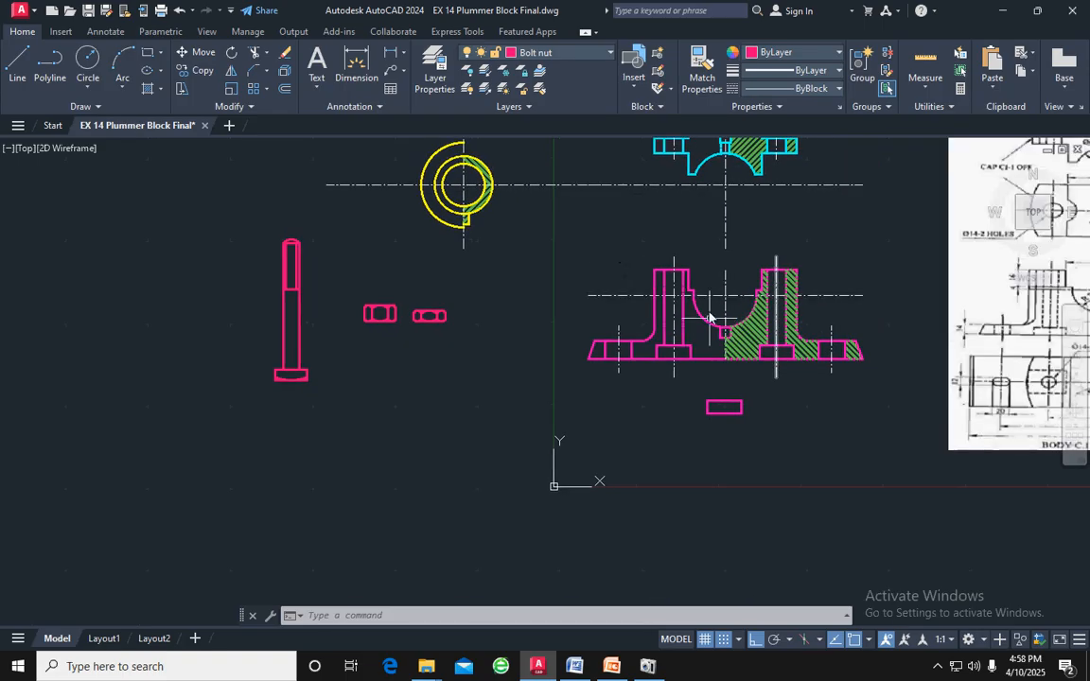
middle_drag(768, 223, 762, 349)
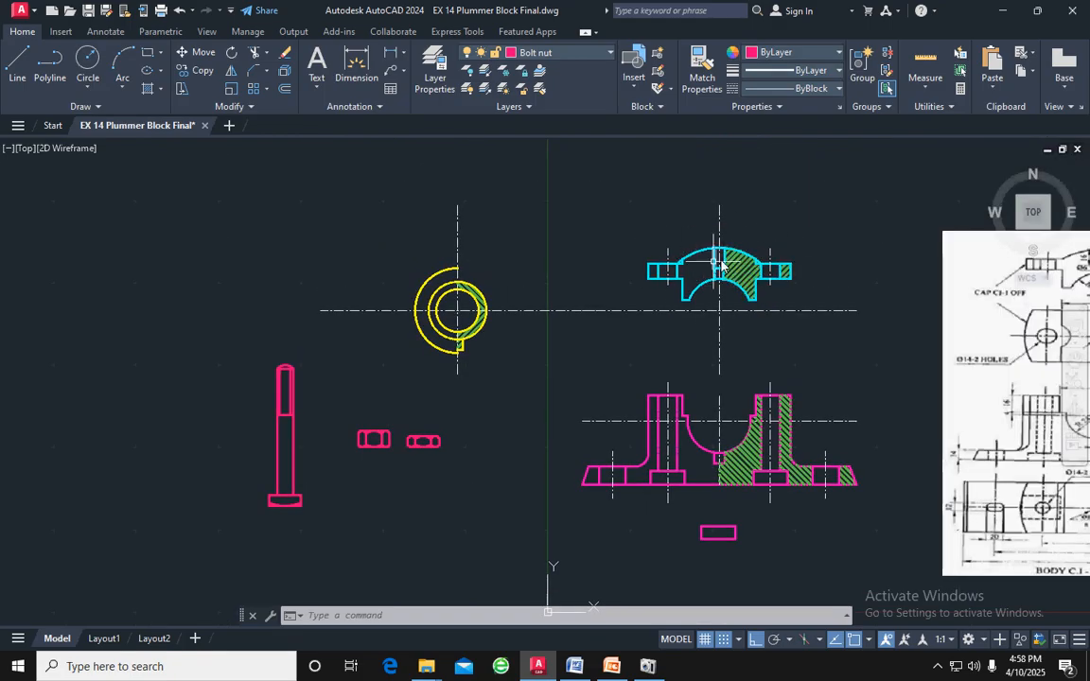
scroll(356, 315, up, 1)
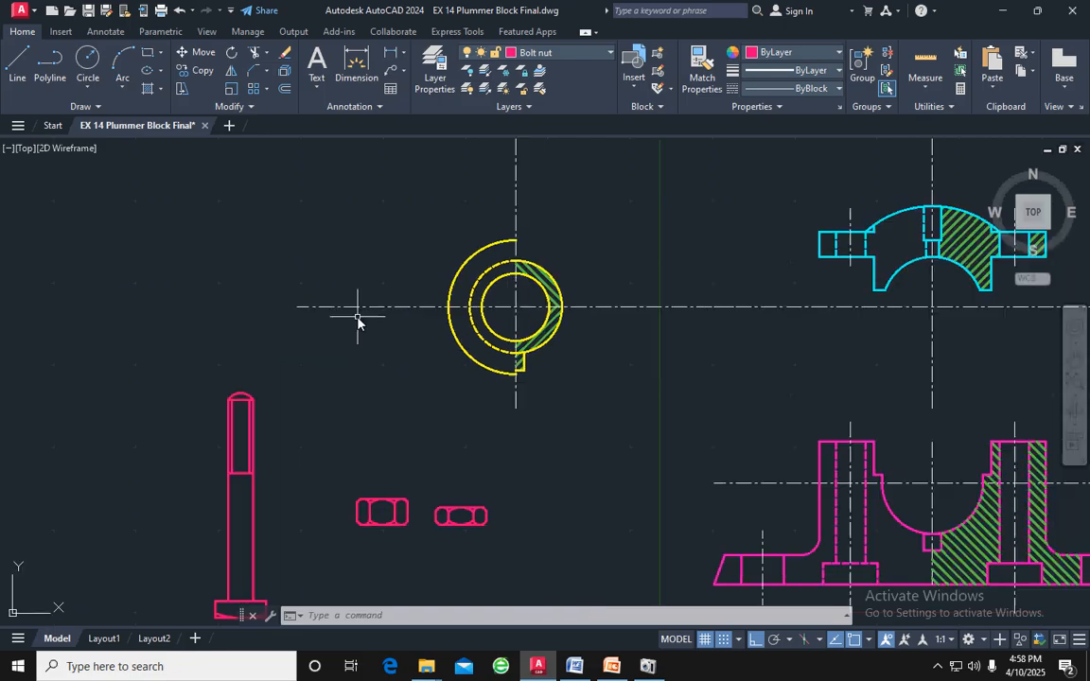
middle_drag(347, 411, 494, 373)
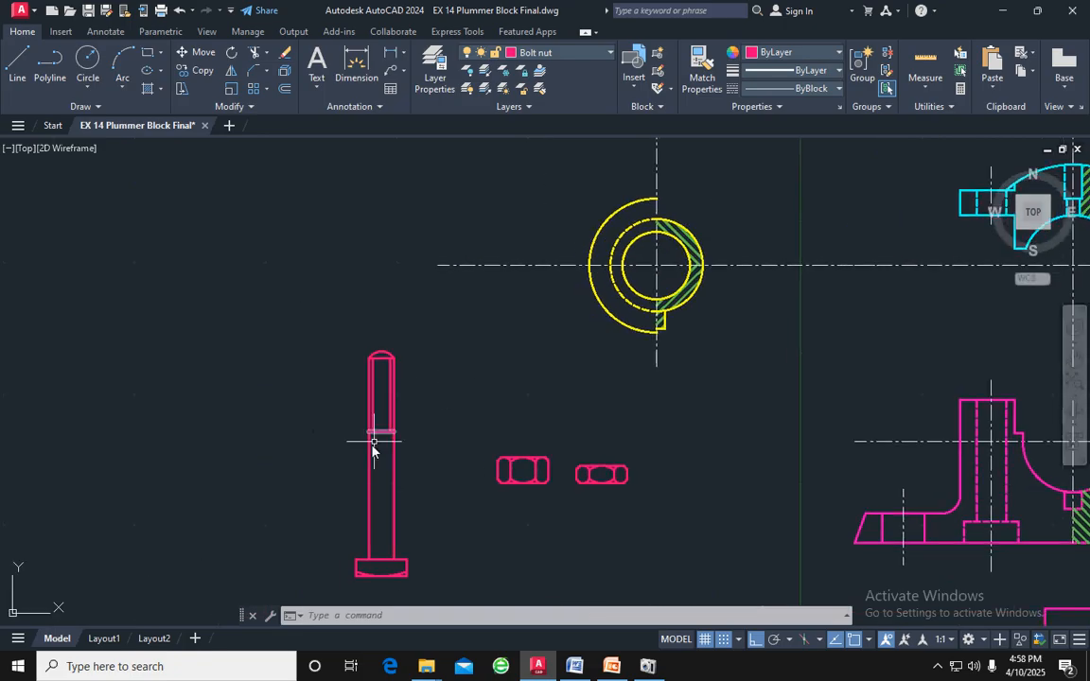
scroll(523, 478, up, 3)
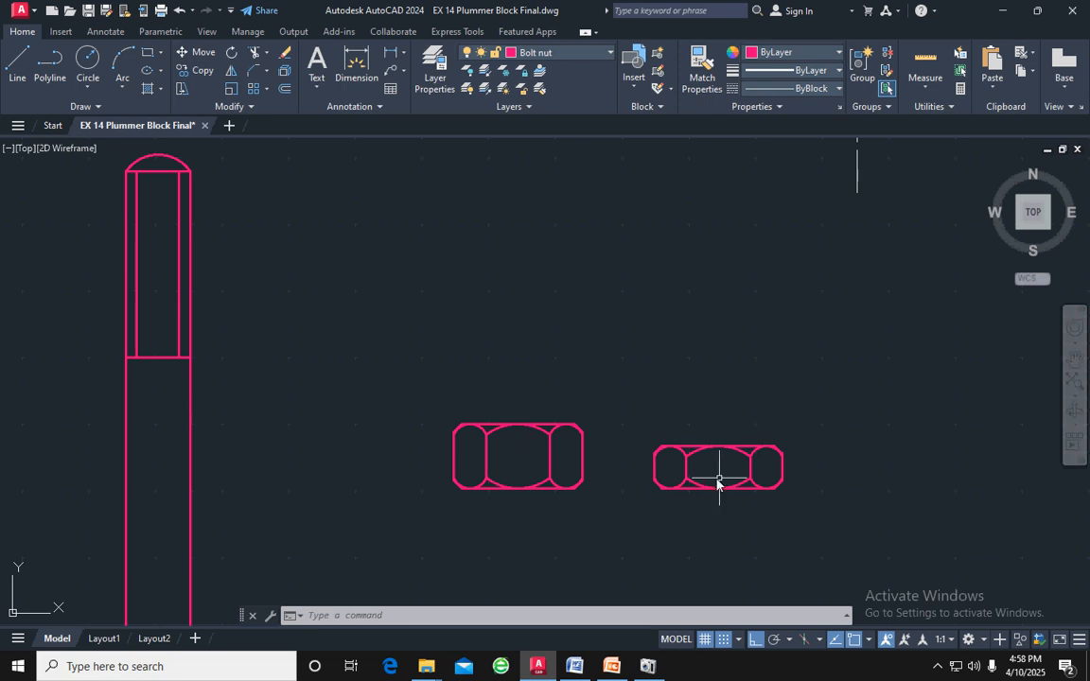
scroll(833, 443, down, 3)
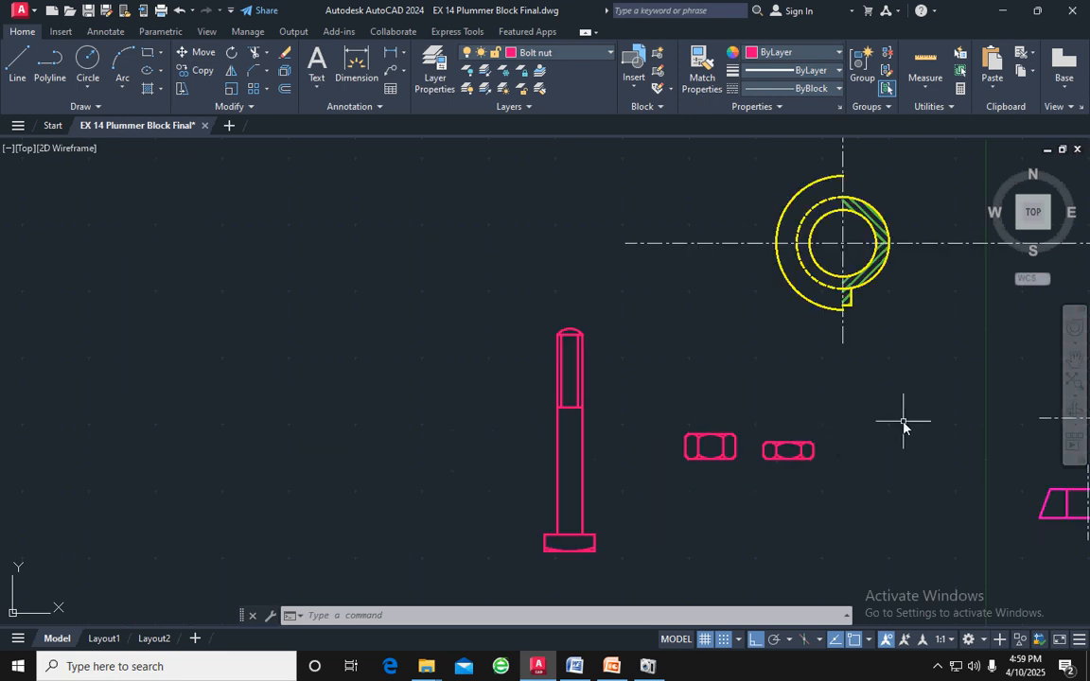
middle_drag(903, 425, 589, 360)
scroll(585, 359, down, 2)
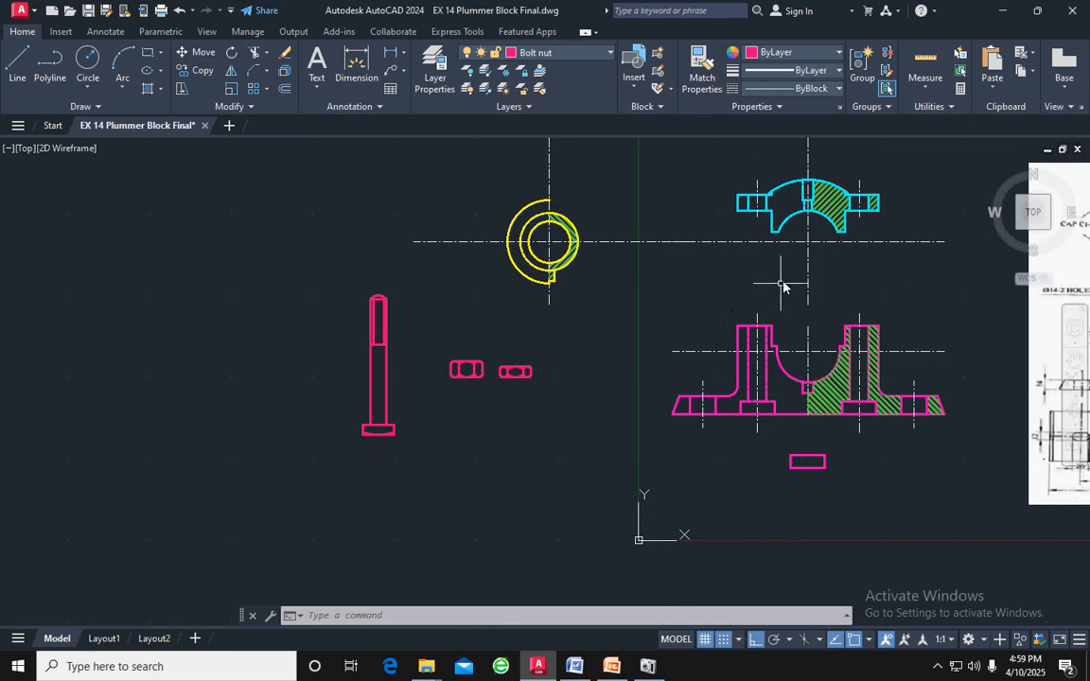
Shorten the cap's horizontal centre line at both ends so it reaches only slightly beyond the cap's flanges
click(730, 241)
click(672, 242)
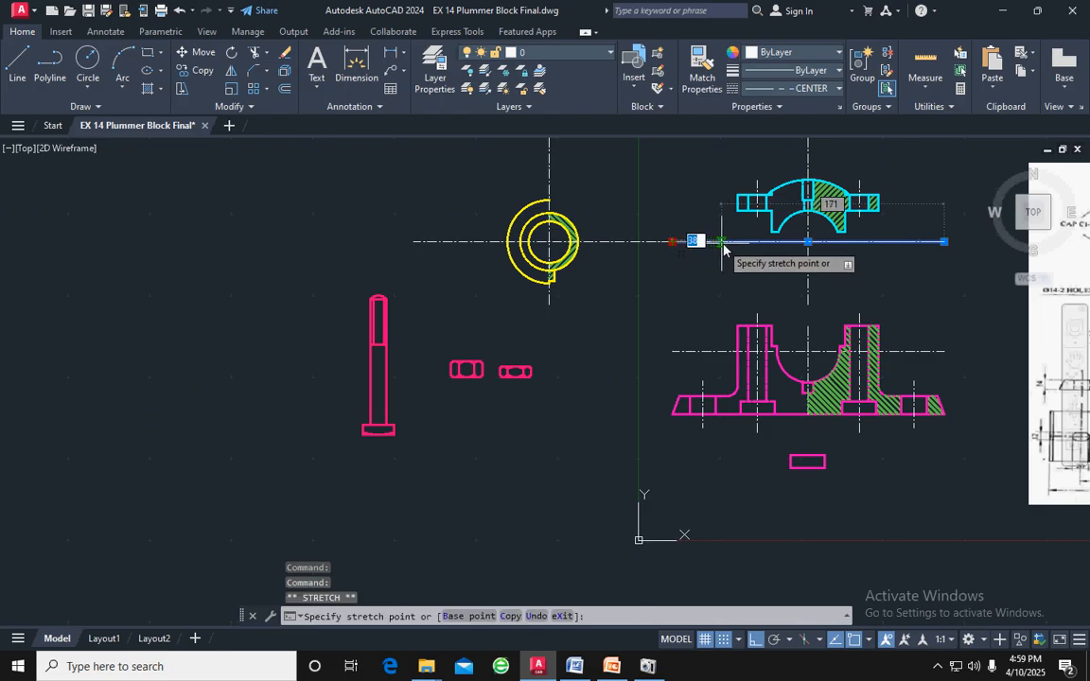
click(943, 243)
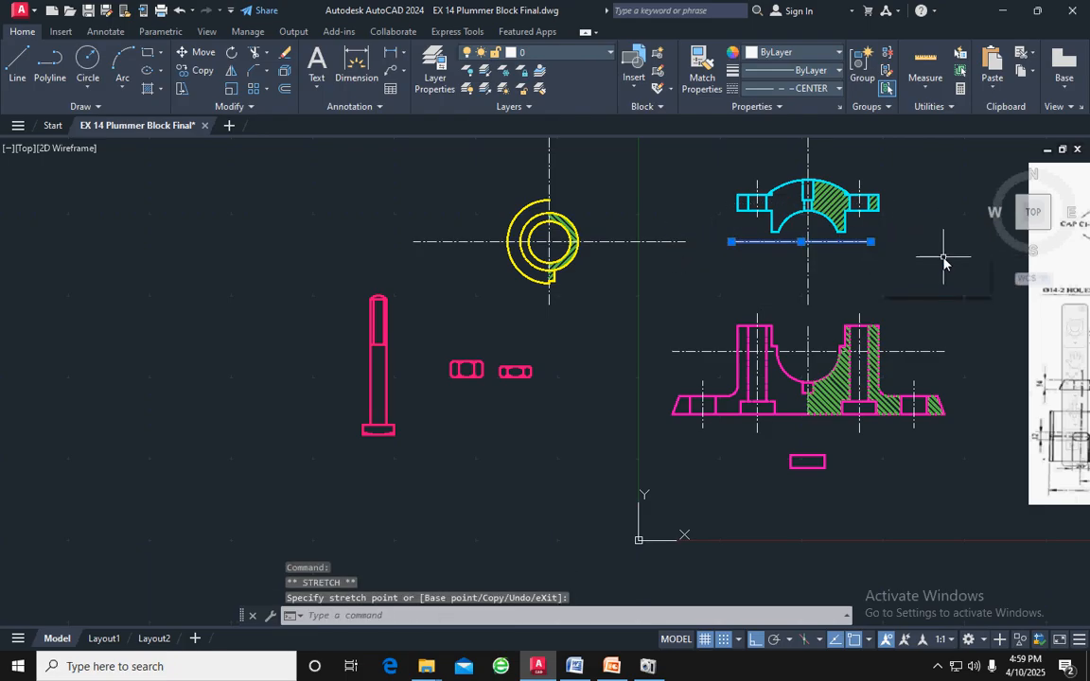
middle_drag(944, 253, 919, 323)
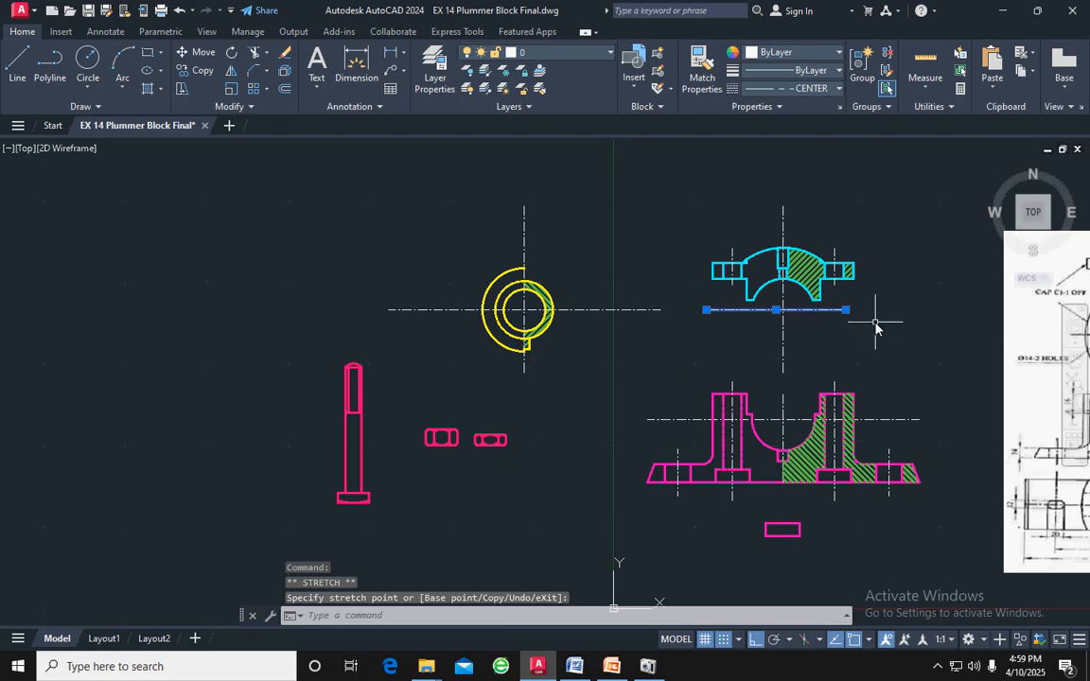
key(Escape)
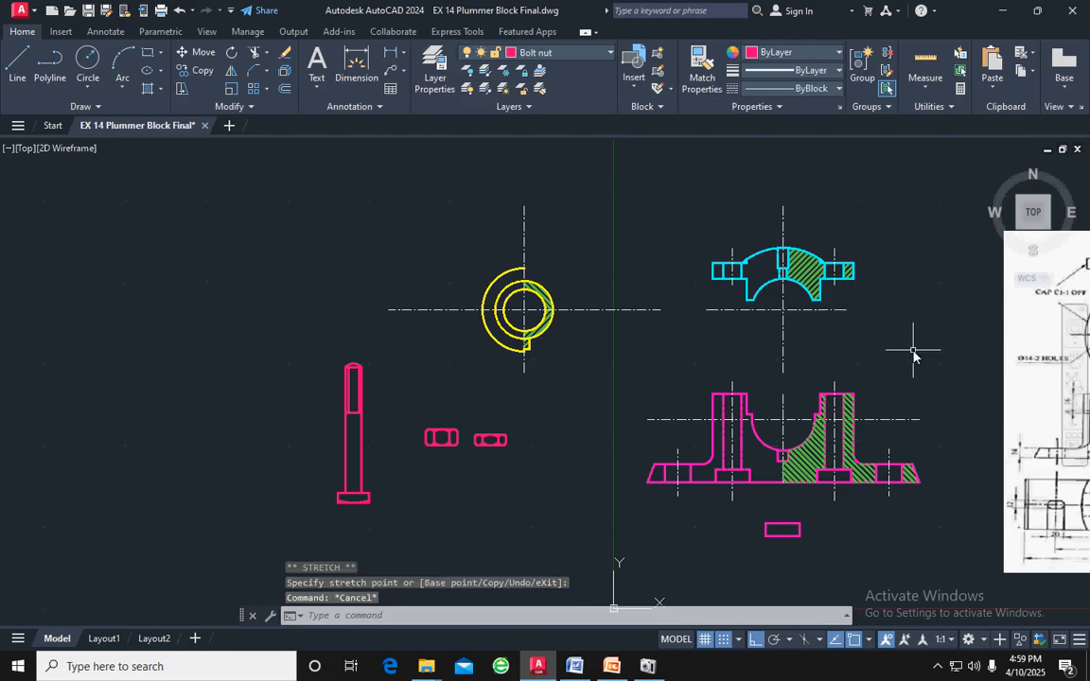
Move the cap with its centre lines, with ortho off, from their intersection onto the centre line intersection of the body's bore
mouse_move(913, 352)
mouse_down()
mouse_move(810, 209)
mouse_move(706, 236)
mouse_move(706, 360)
mouse_move(722, 378)
mouse_up()
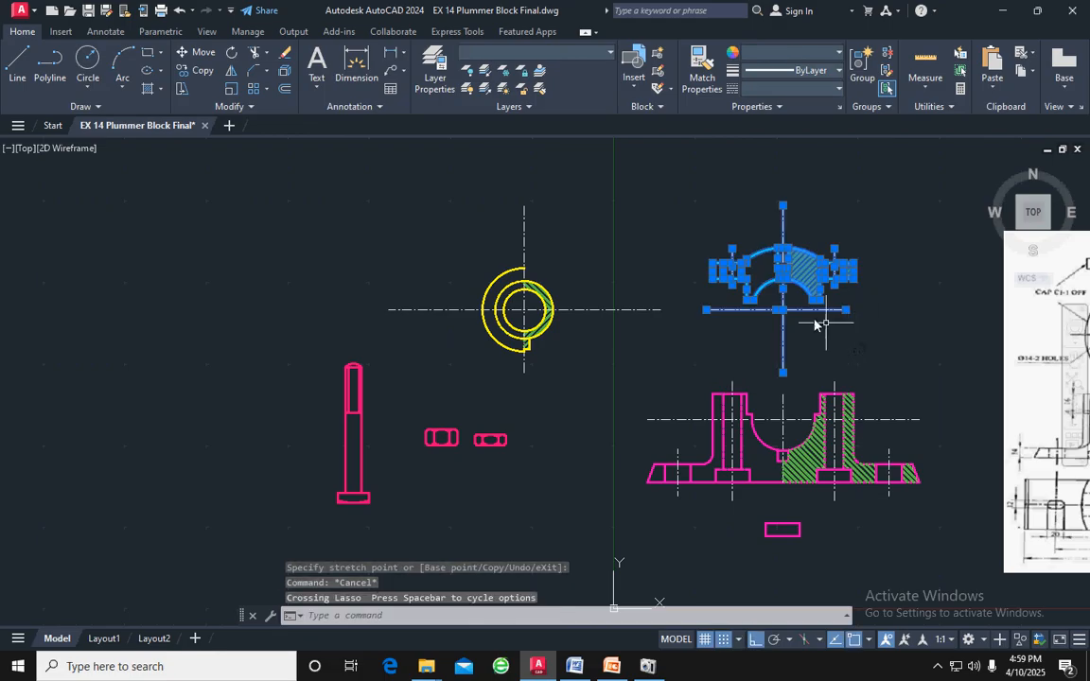
scroll(743, 315, up, 4)
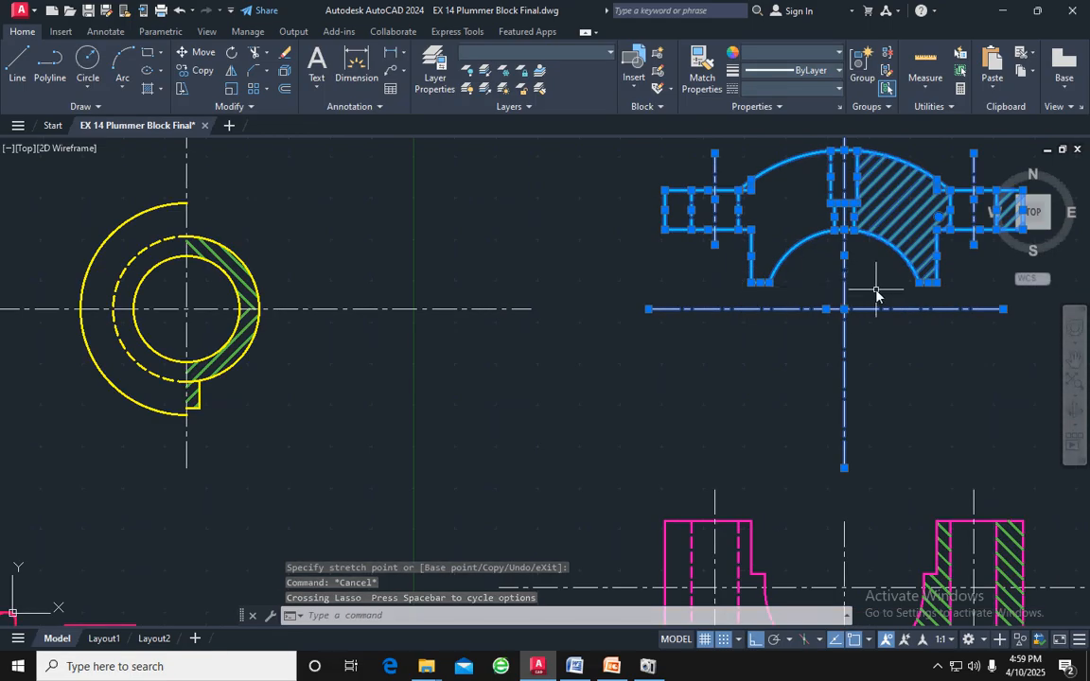
text(m)
key(Return)
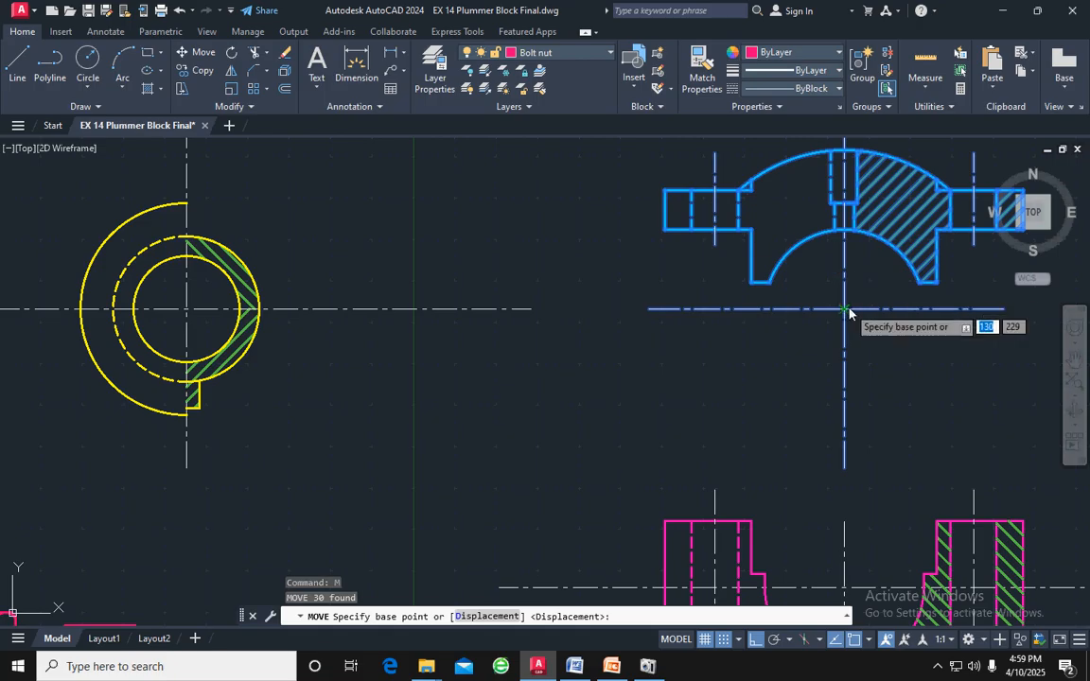
click(845, 310)
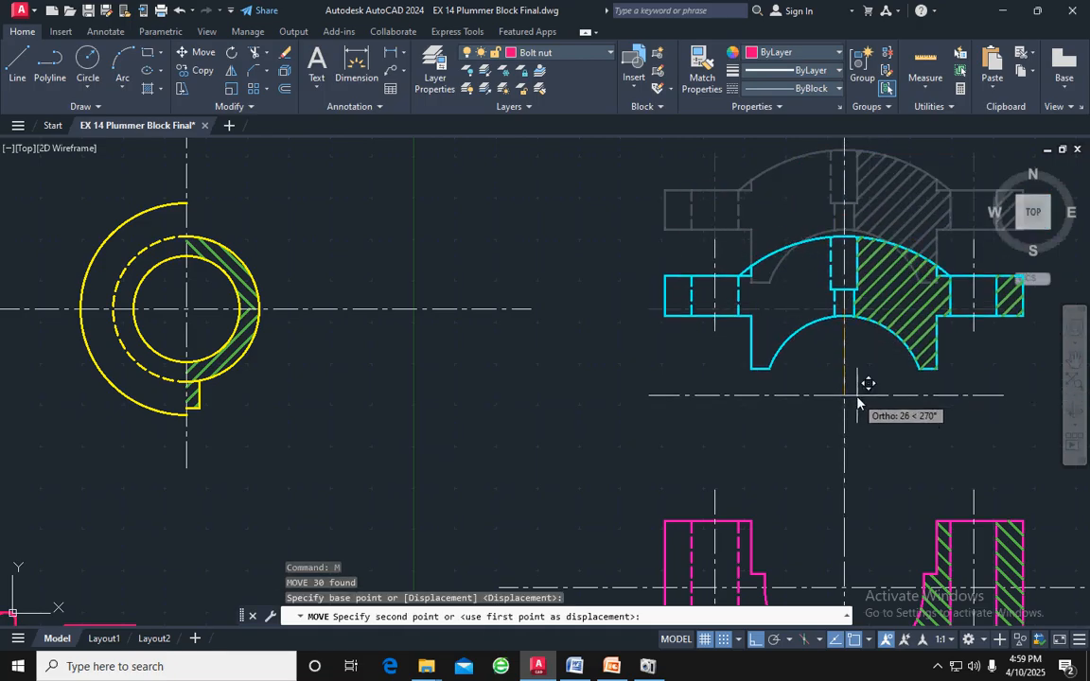
key(F8)
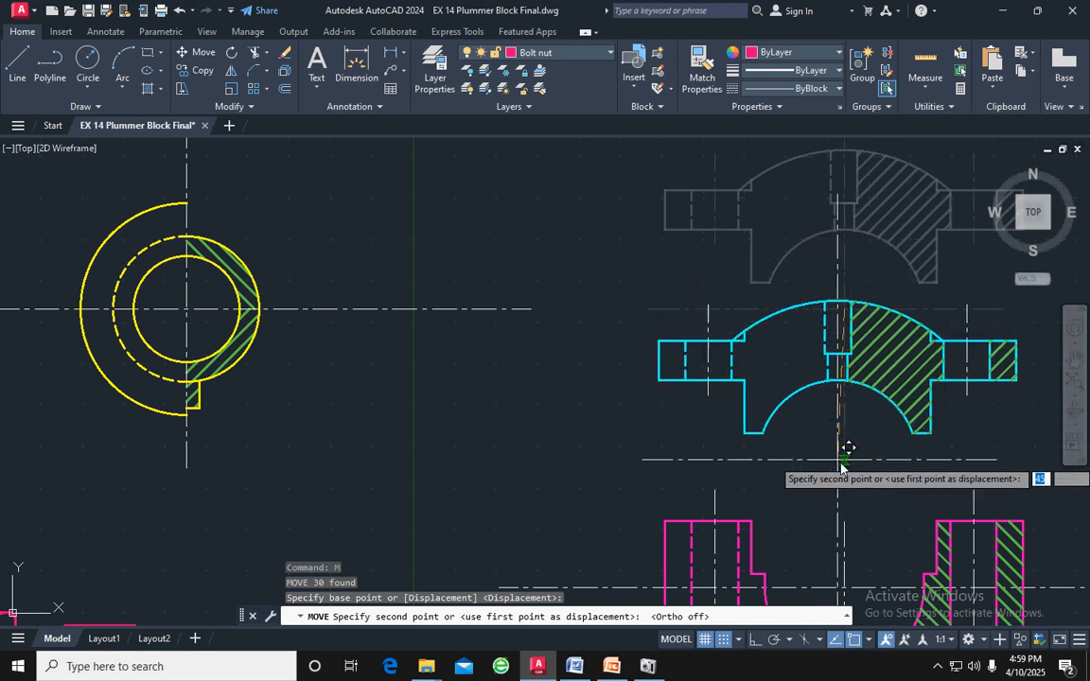
middle_drag(848, 473, 849, 220)
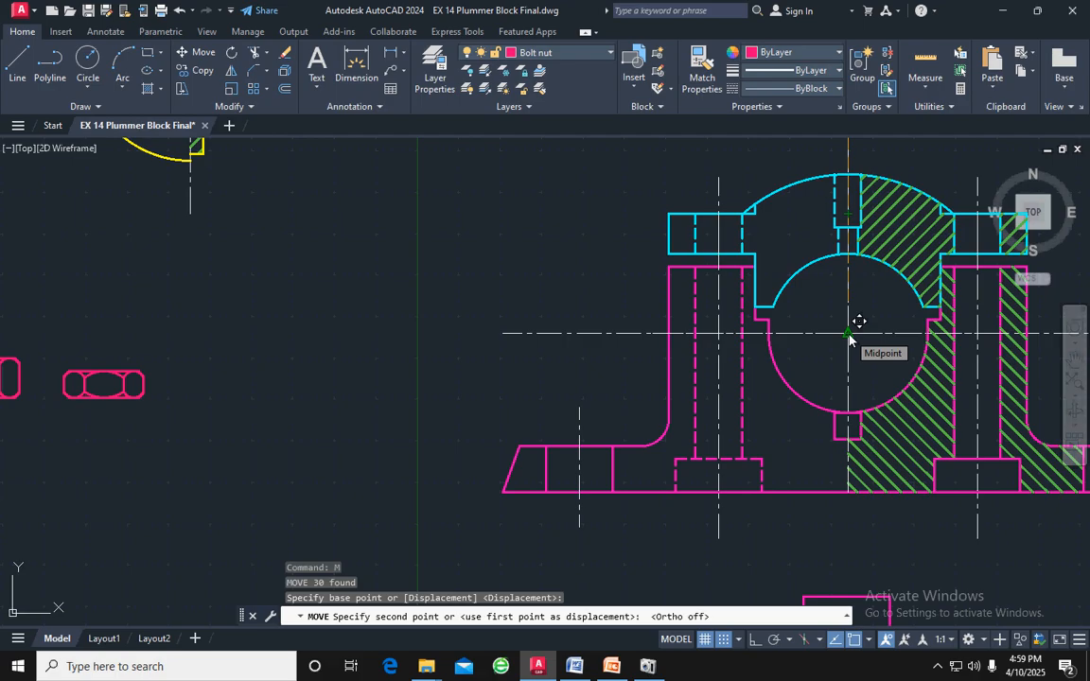
scroll(848, 337, up, 4)
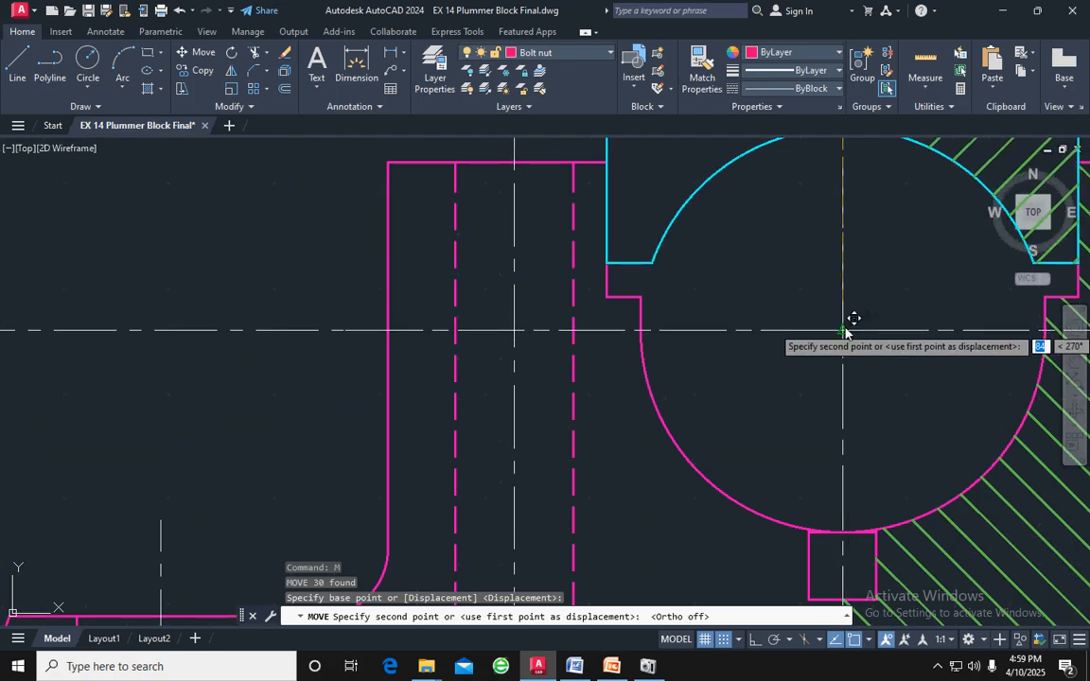
click(851, 325)
scroll(869, 310, down, 4)
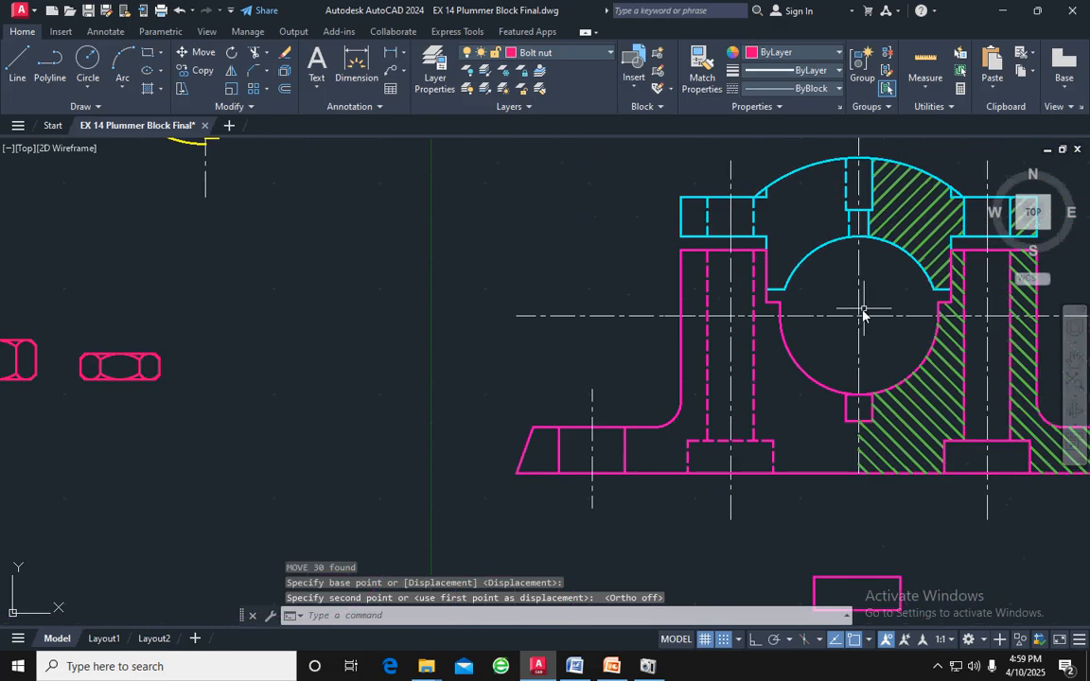
middle_drag(864, 309, 652, 298)
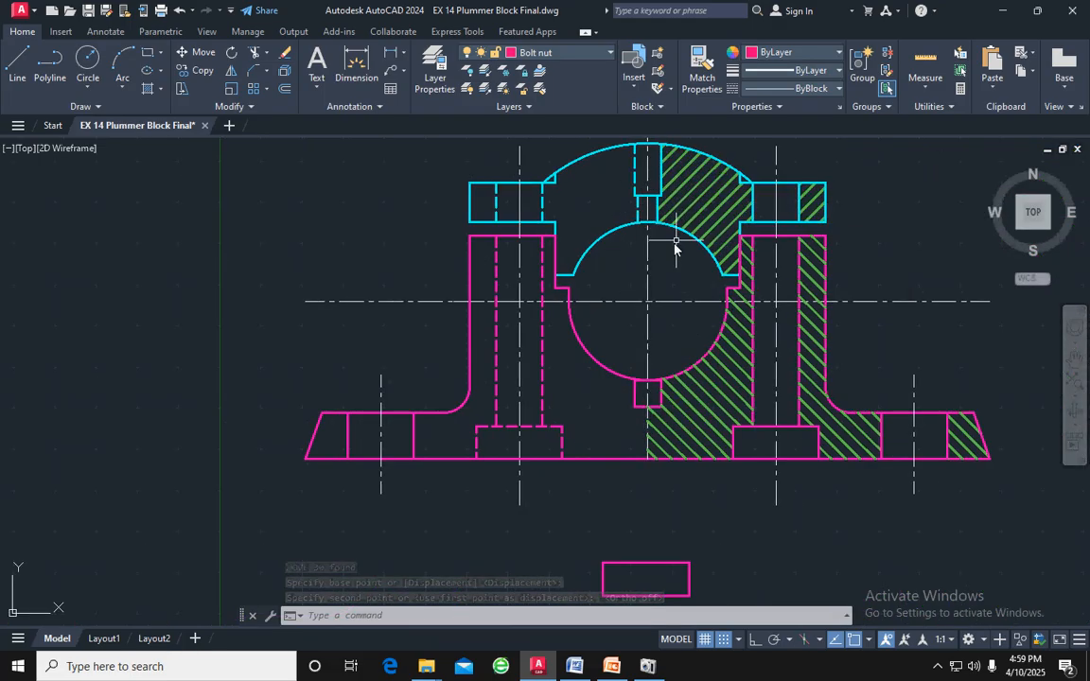
middle_drag(661, 248, 528, 285)
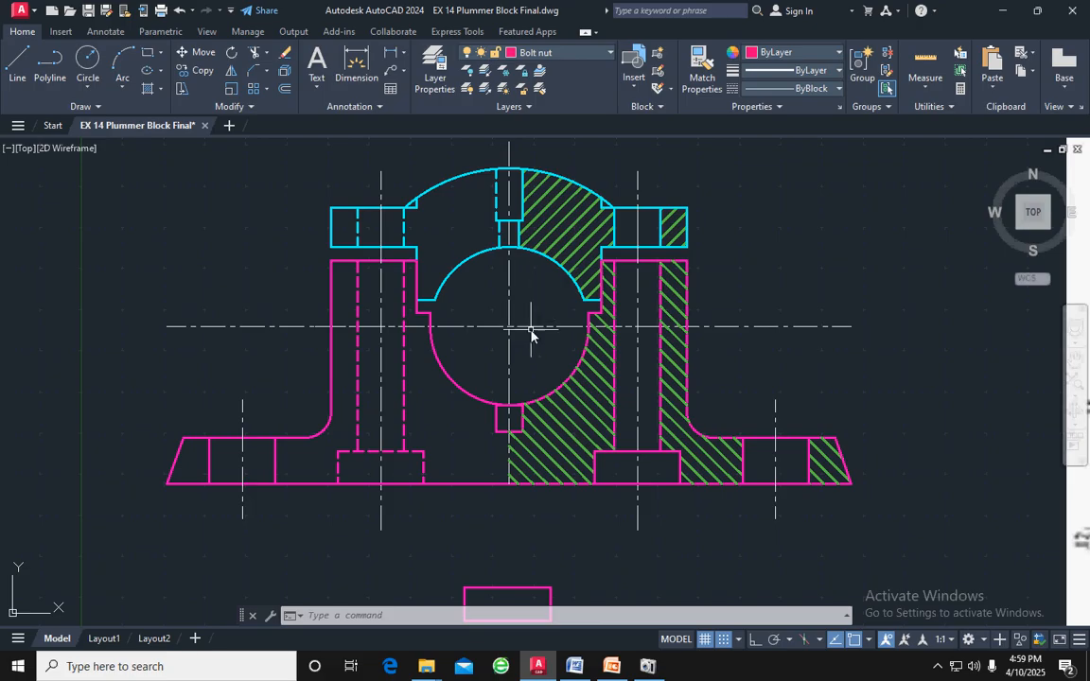
Shorten the yellow bearing's horizontal centre line at both ends and its vertical centre line at the upper end
scroll(531, 331, down, 2)
middle_drag(531, 330, 676, 344)
middle_drag(401, 268, 526, 320)
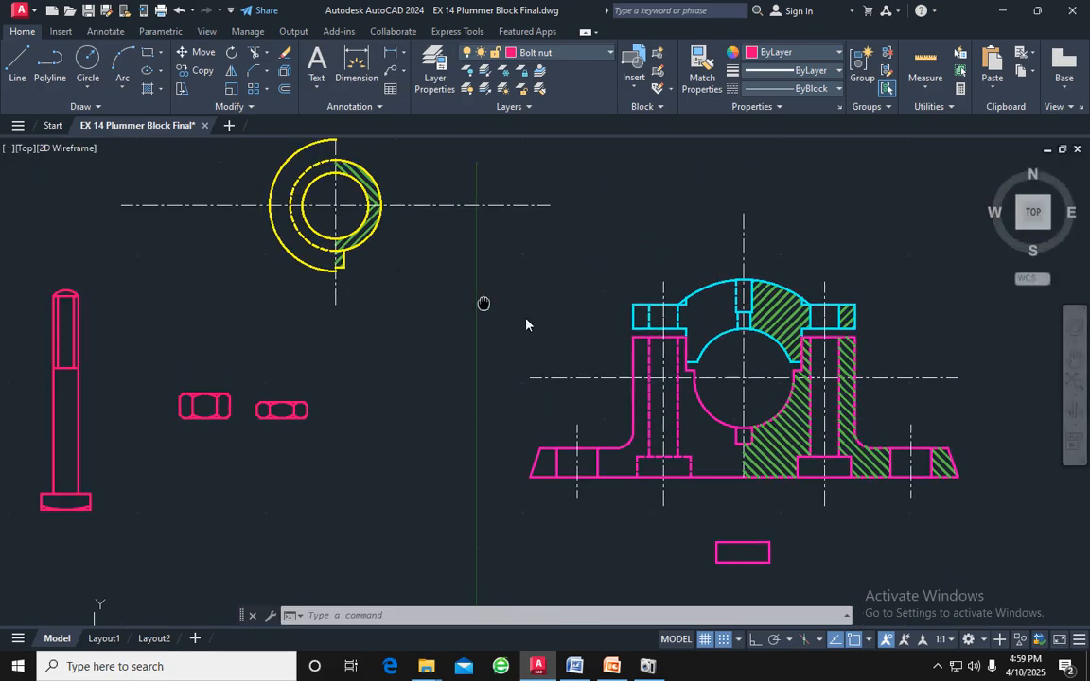
scroll(511, 302, down, 2)
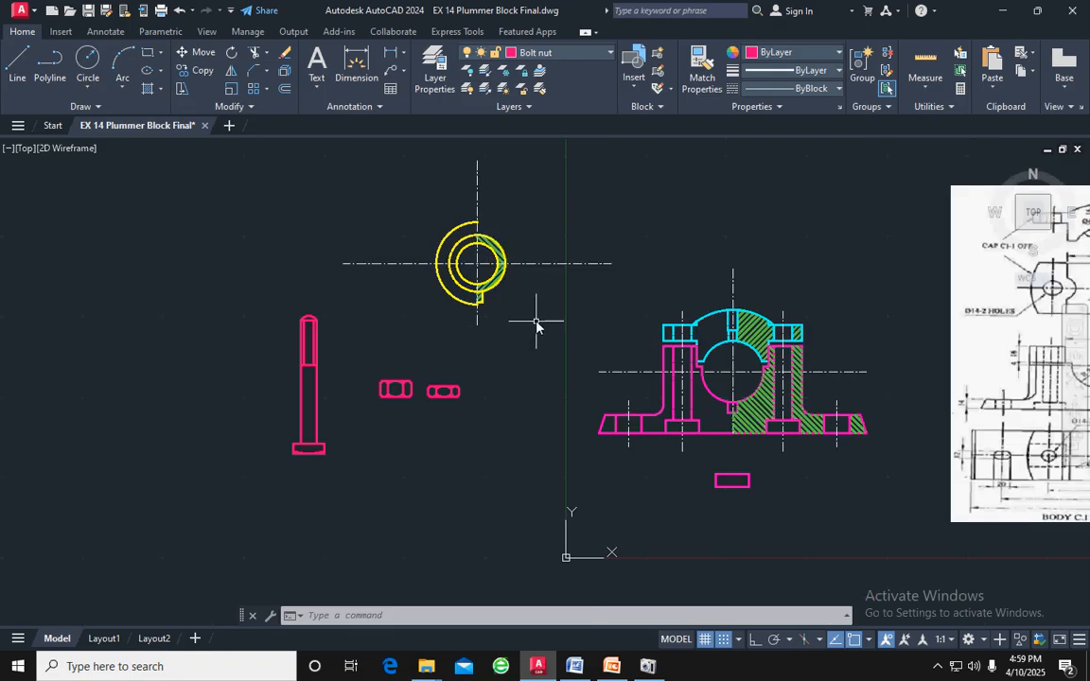
click(548, 267)
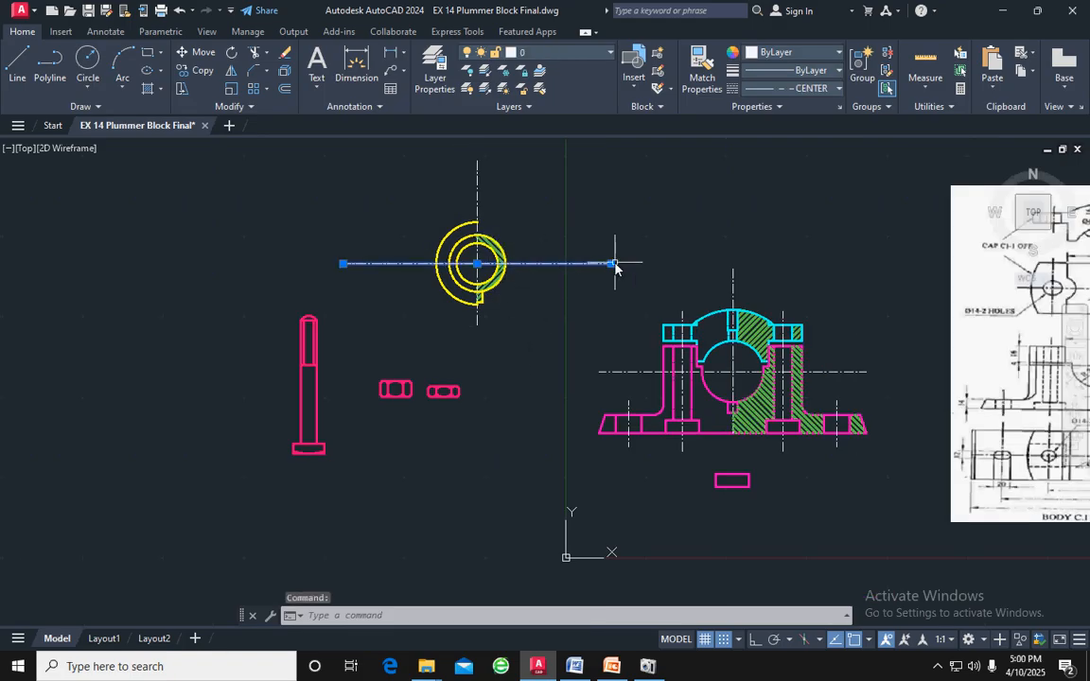
click(613, 264)
click(536, 264)
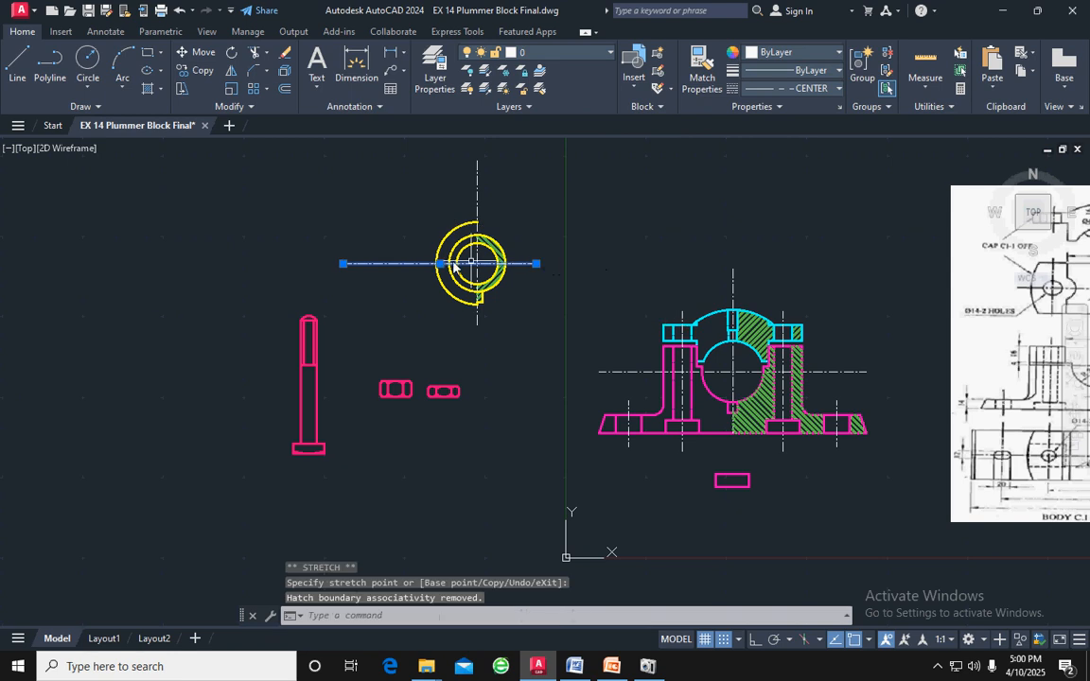
click(343, 264)
click(408, 264)
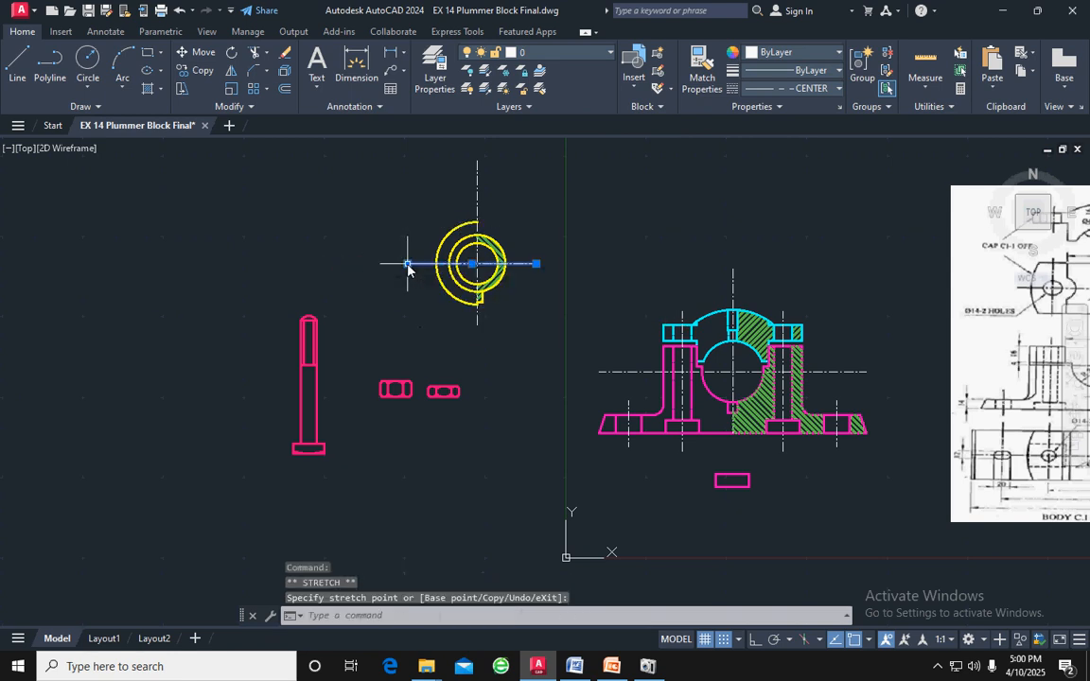
click(477, 180)
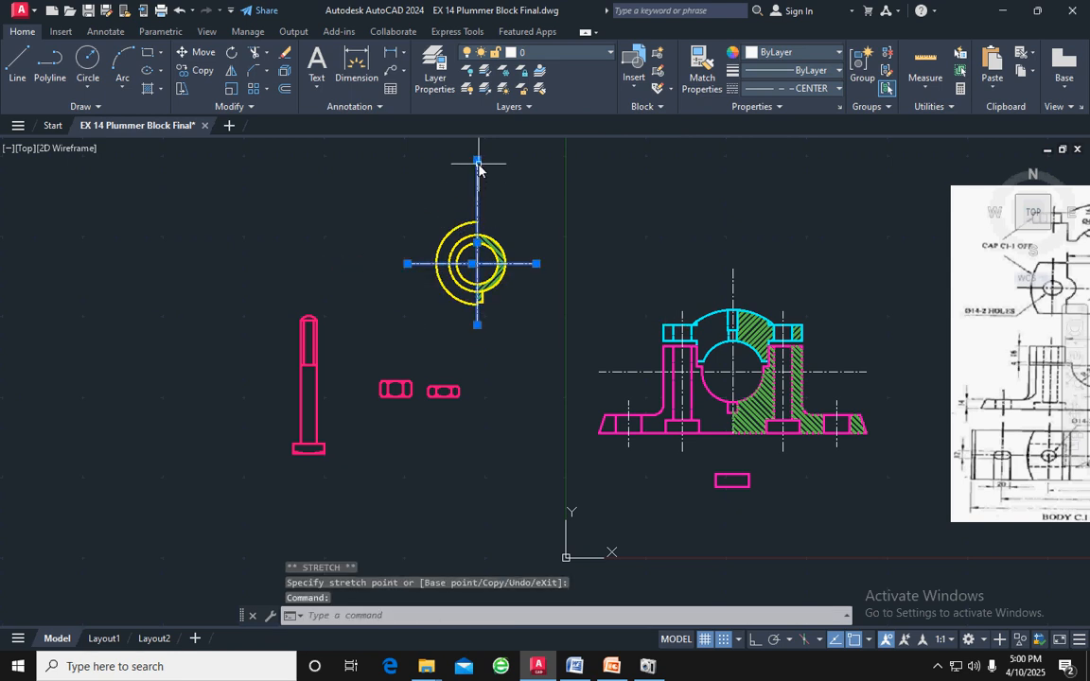
click(477, 161)
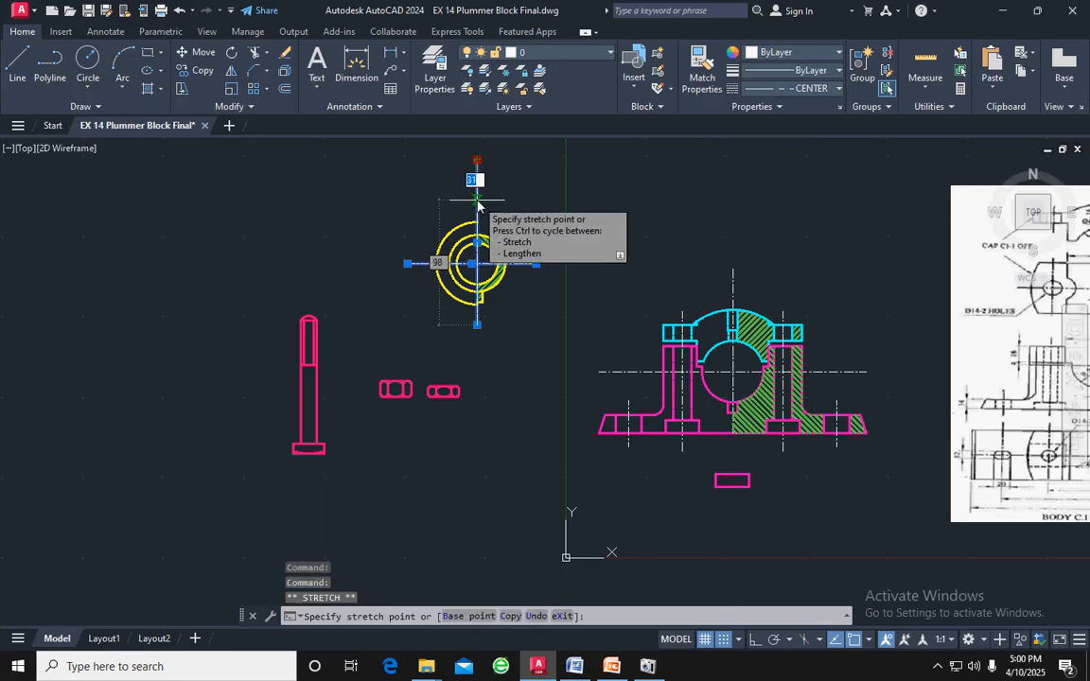
key(Escape)
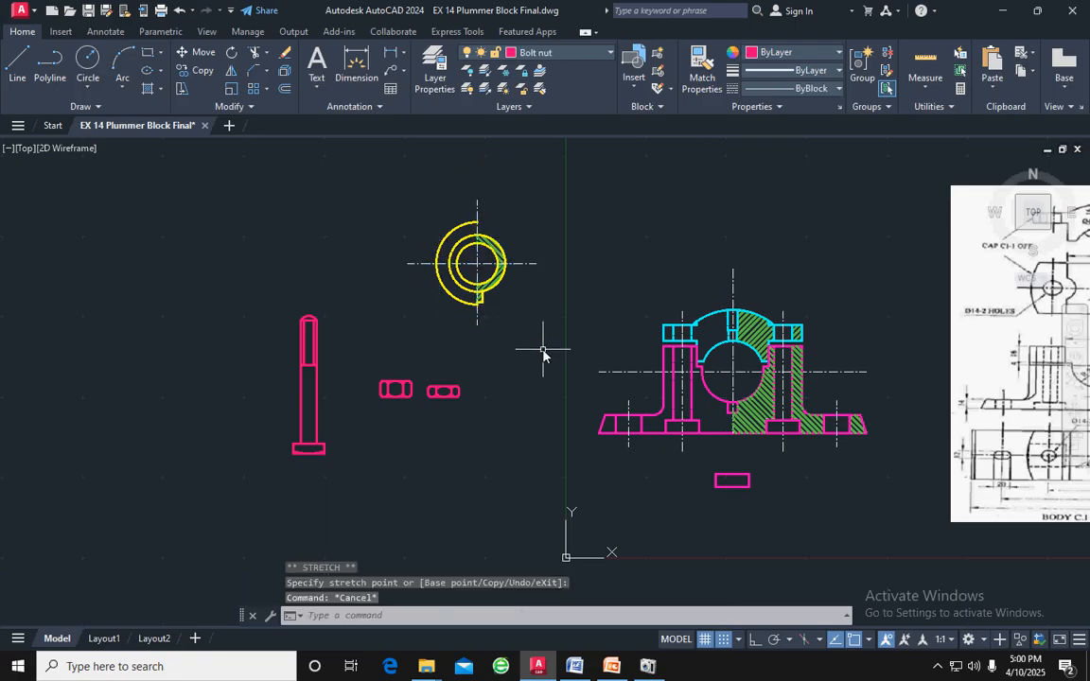
Copy the yellow bearing with its hatch and centre lines from its centre onto the centre line intersection of the body's bore
mouse_move(543, 354)
mouse_down()
mouse_move(535, 248)
mouse_move(428, 182)
mouse_move(403, 334)
mouse_up()
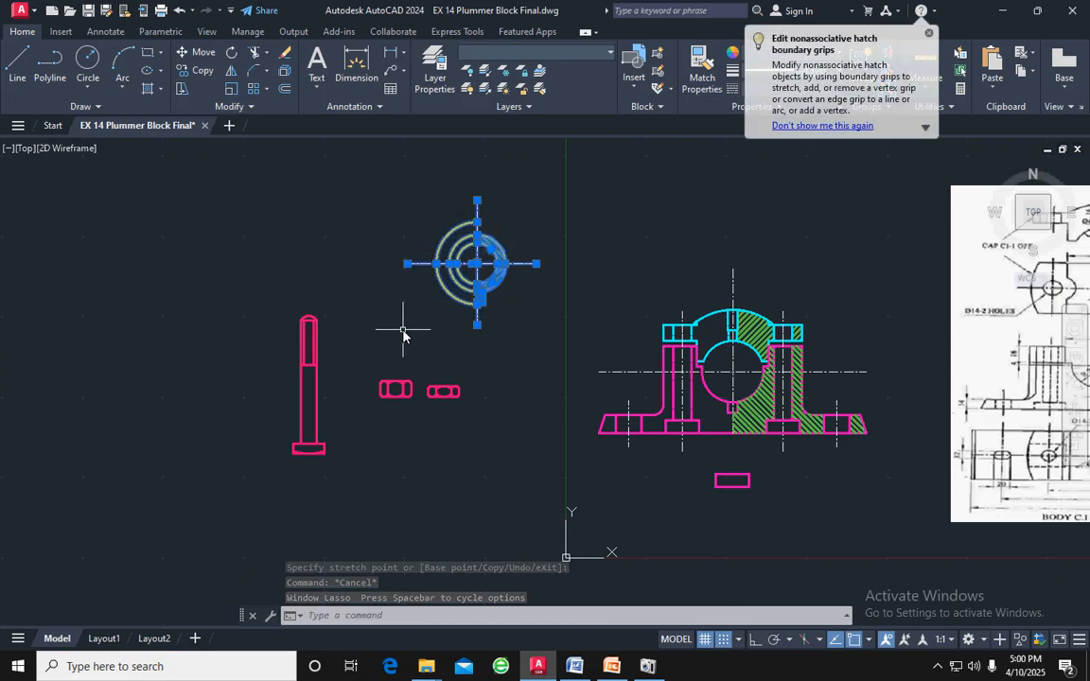
text(CO)
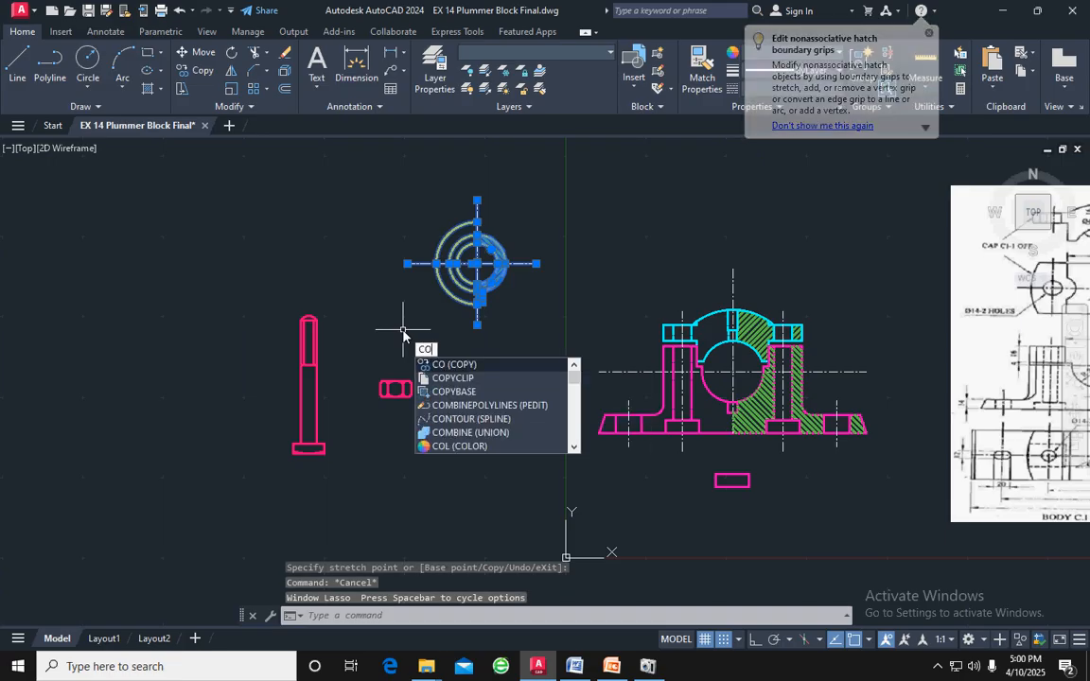
key(Return)
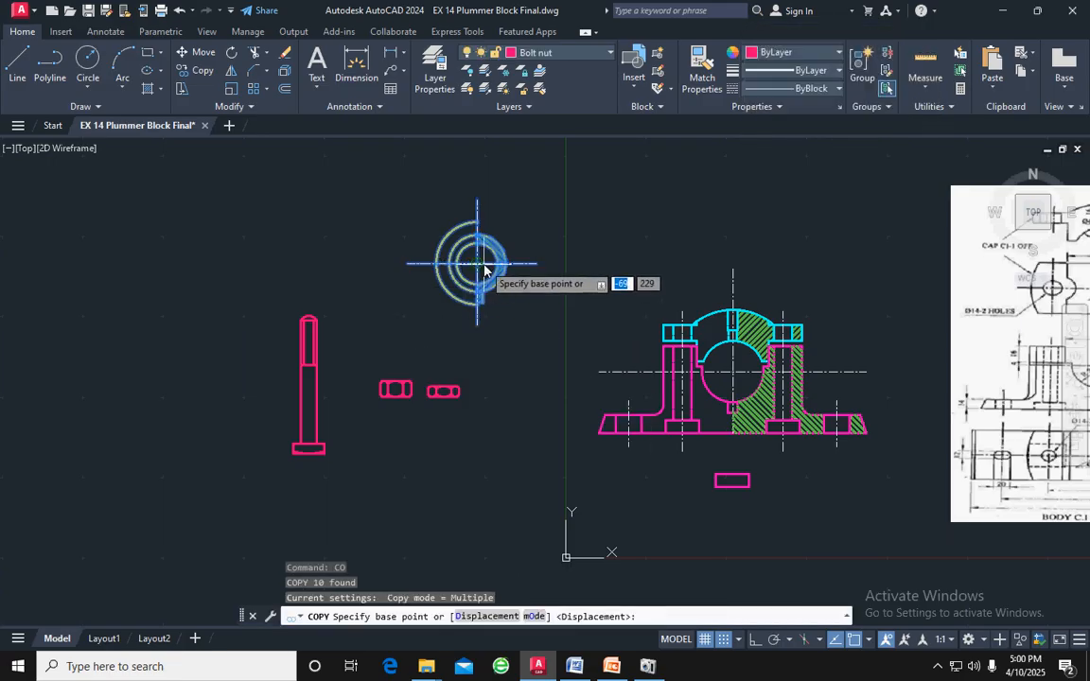
scroll(482, 268, up, 5)
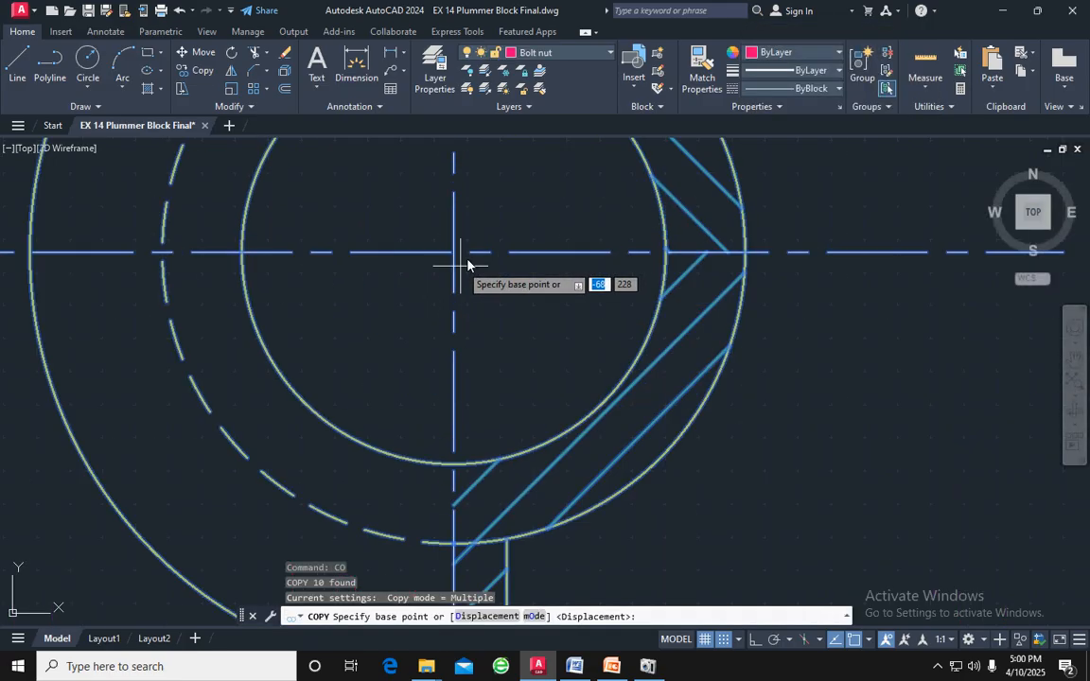
click(455, 252)
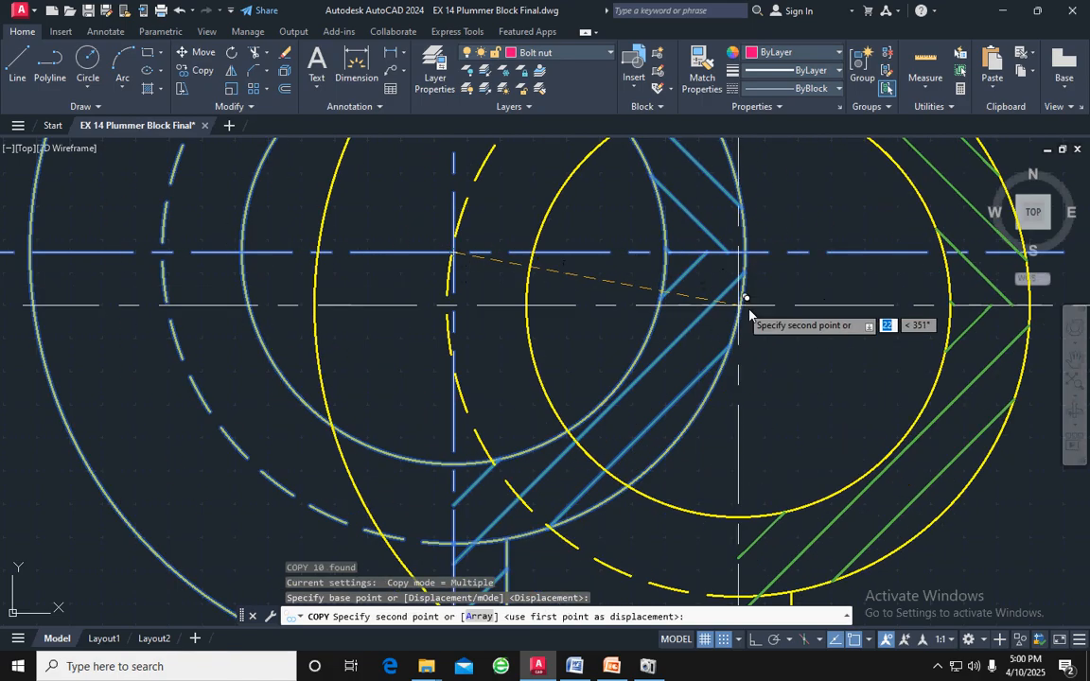
scroll(752, 316, down, 5)
middle_drag(786, 433, 601, 212)
scroll(599, 232, down, 4)
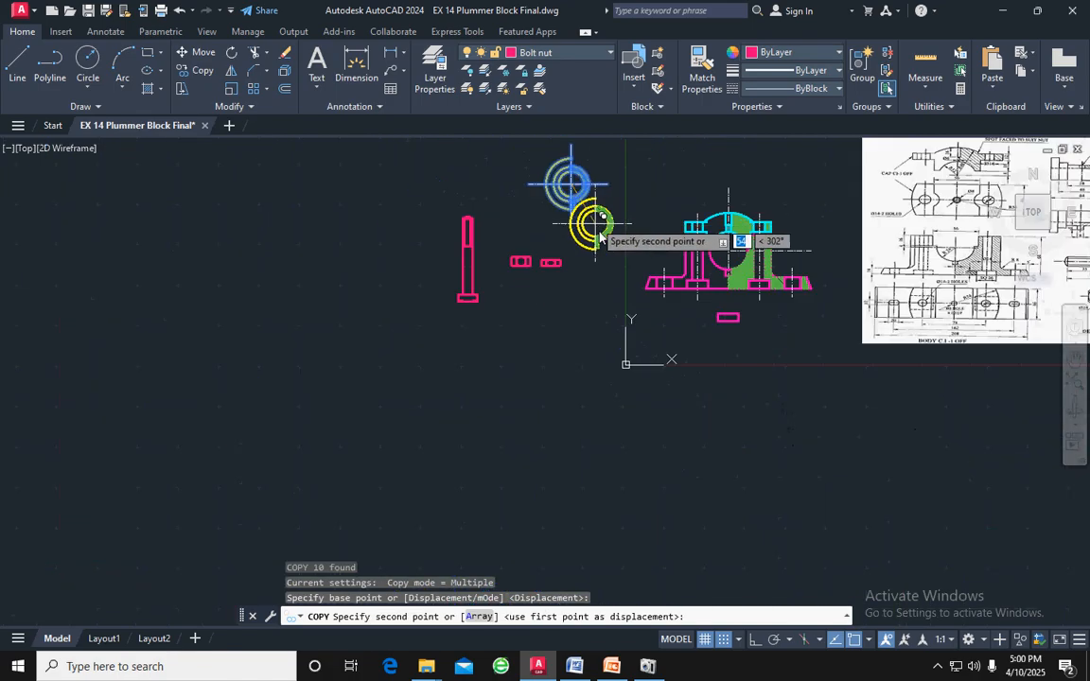
scroll(530, 251, up, 2)
scroll(579, 202, up, 3)
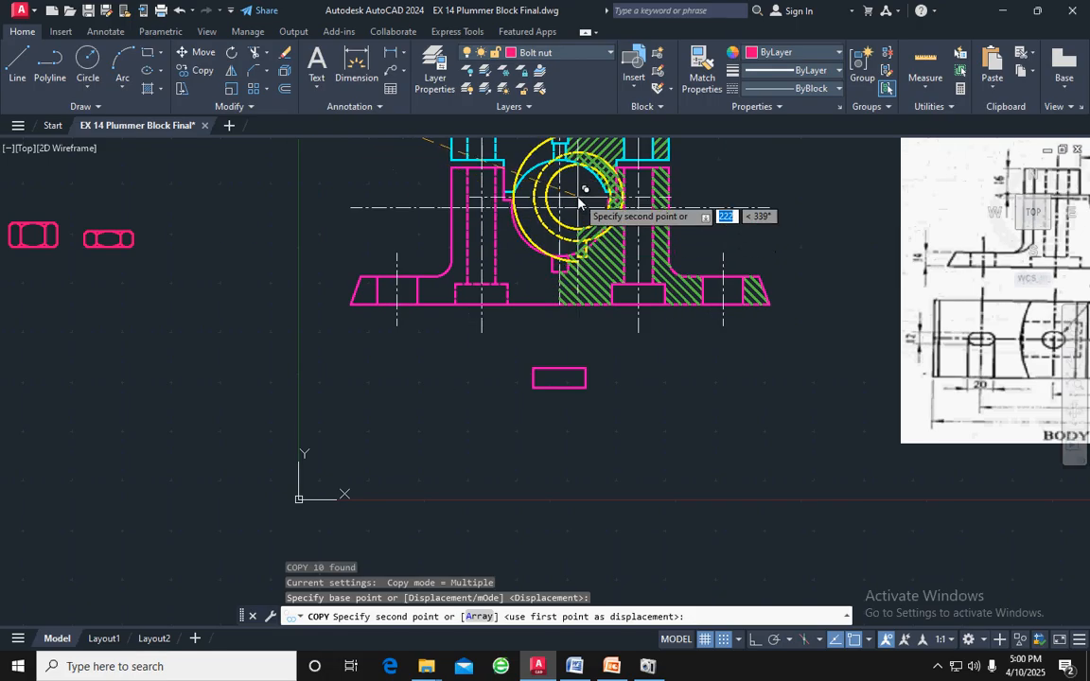
mouse_move(544, 213)
middle_down()
mouse_move(572, 219)
mouse_move(594, 305)
middle_up()
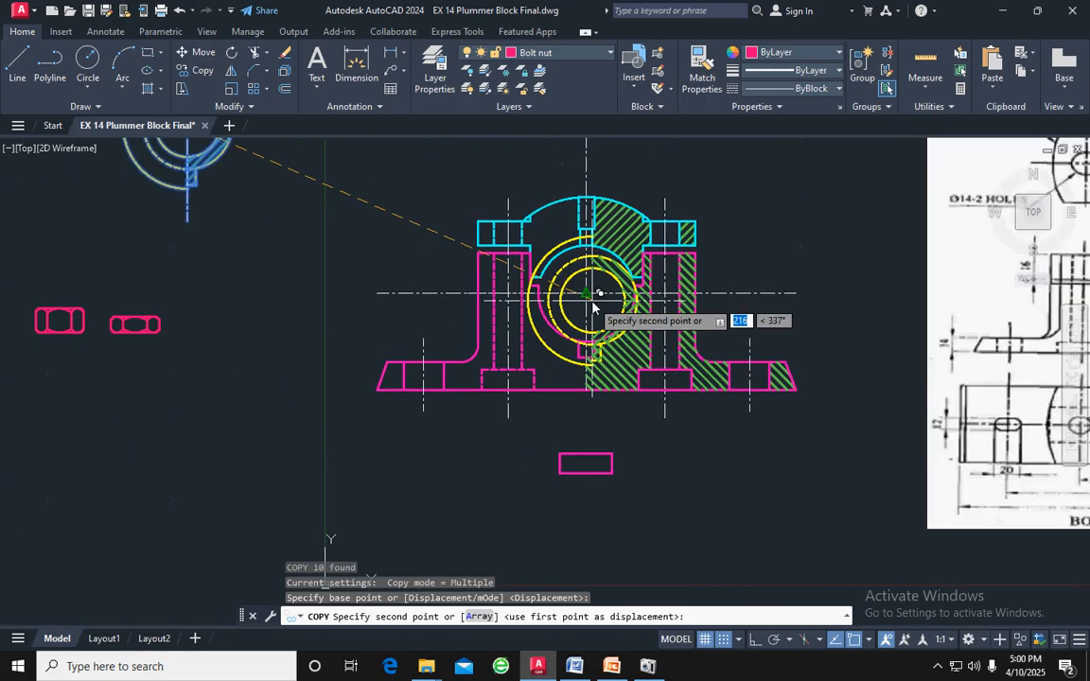
scroll(594, 301, up, 8)
middle_drag(574, 250, 550, 255)
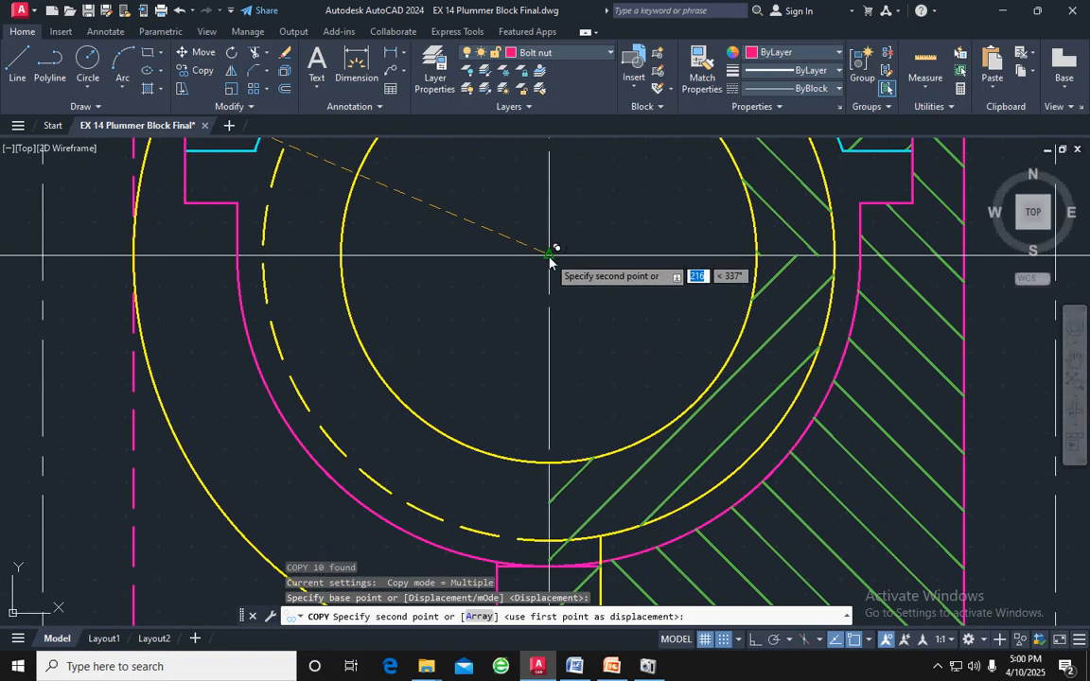
click(550, 254)
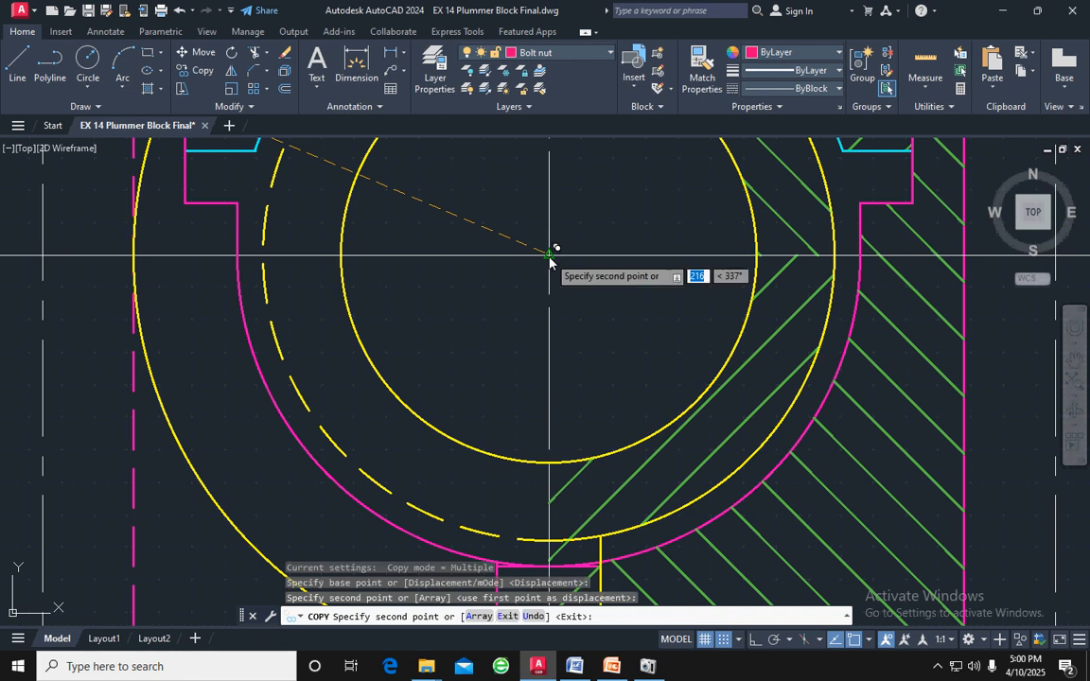
scroll(568, 252, down, 8)
key(Escape)
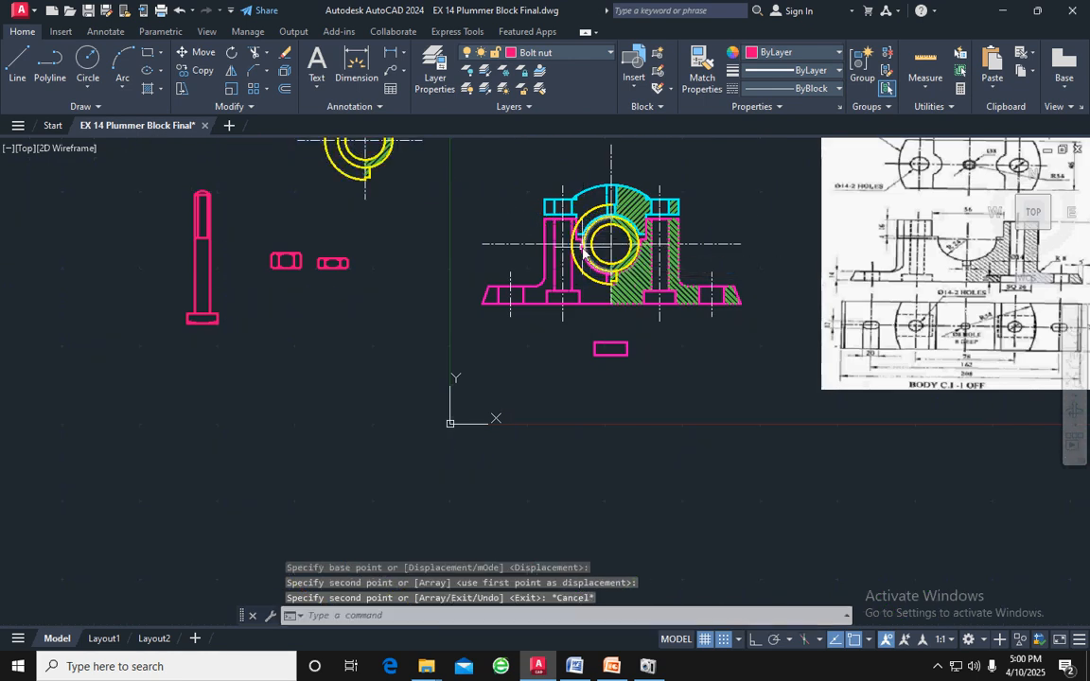
Extend both edge lines of the cap's small central hole down through the bearing wall to the bearing's inner circle
scroll(619, 201, up, 6)
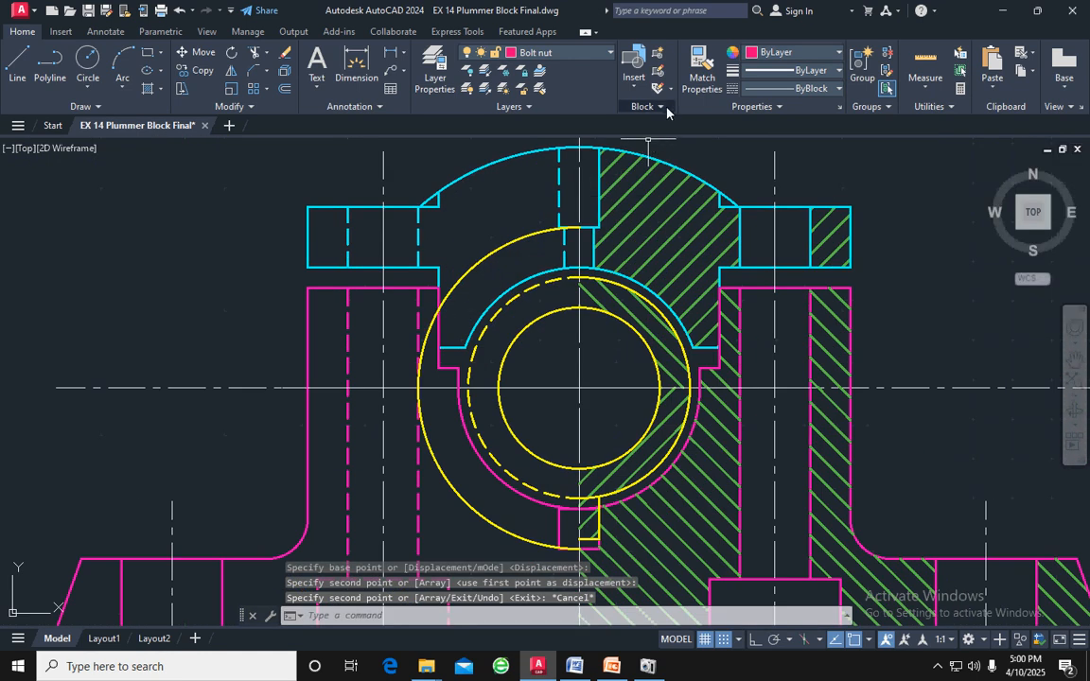
key(Escape)
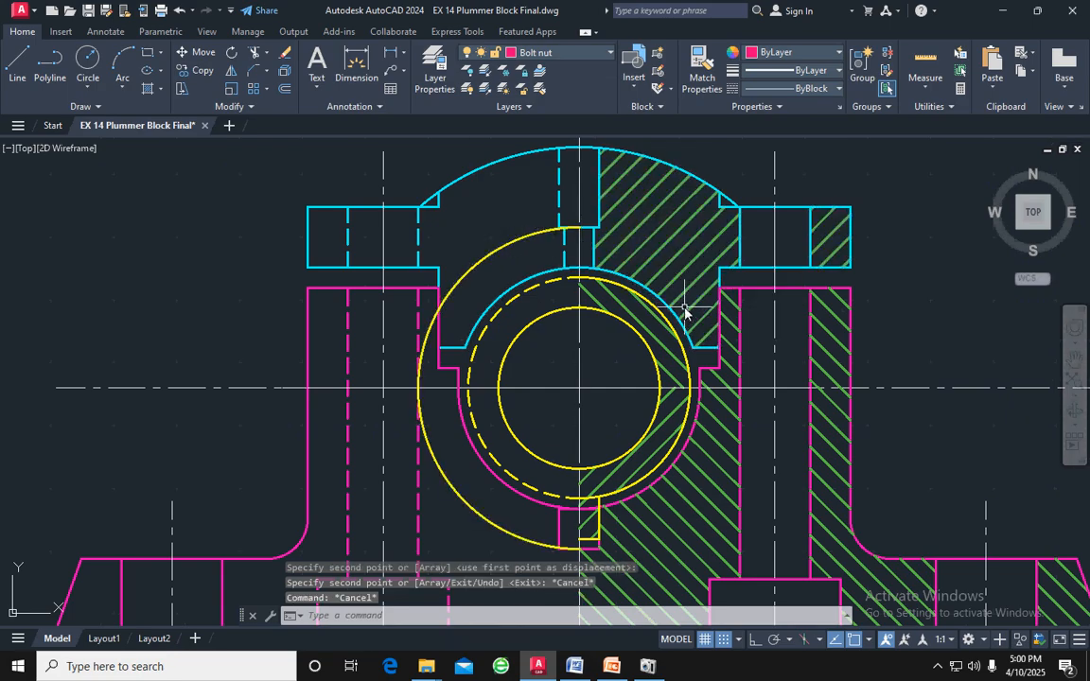
mouse_move(674, 326)
middle_down()
mouse_move(659, 281)
mouse_move(637, 272)
middle_up()
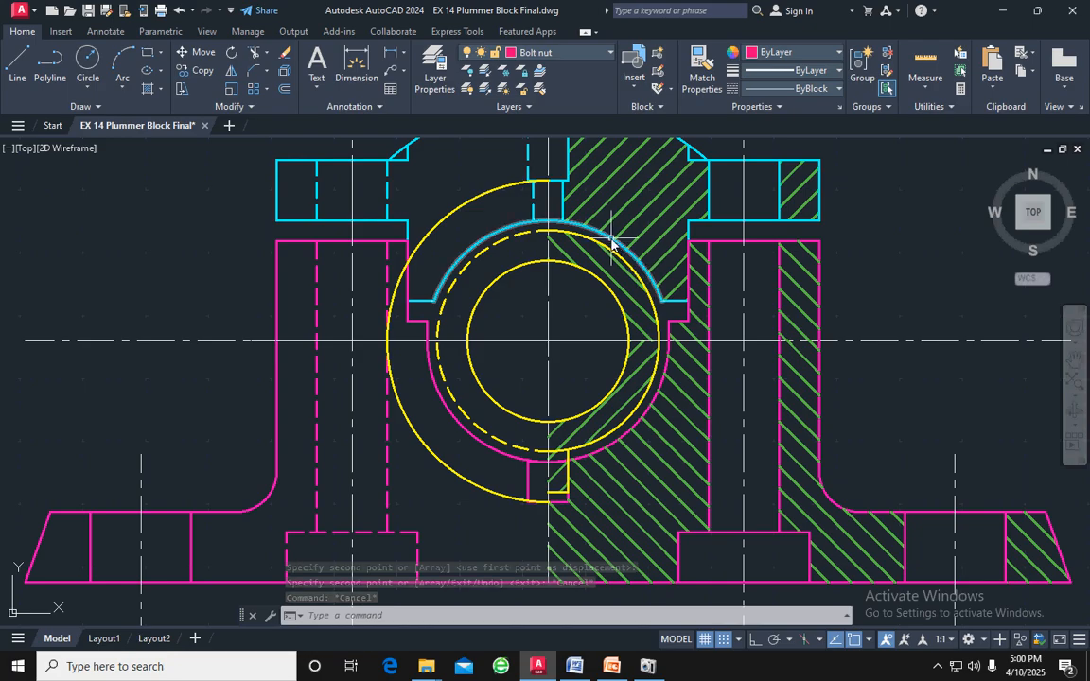
scroll(612, 244, down, 2)
scroll(564, 230, up, 2)
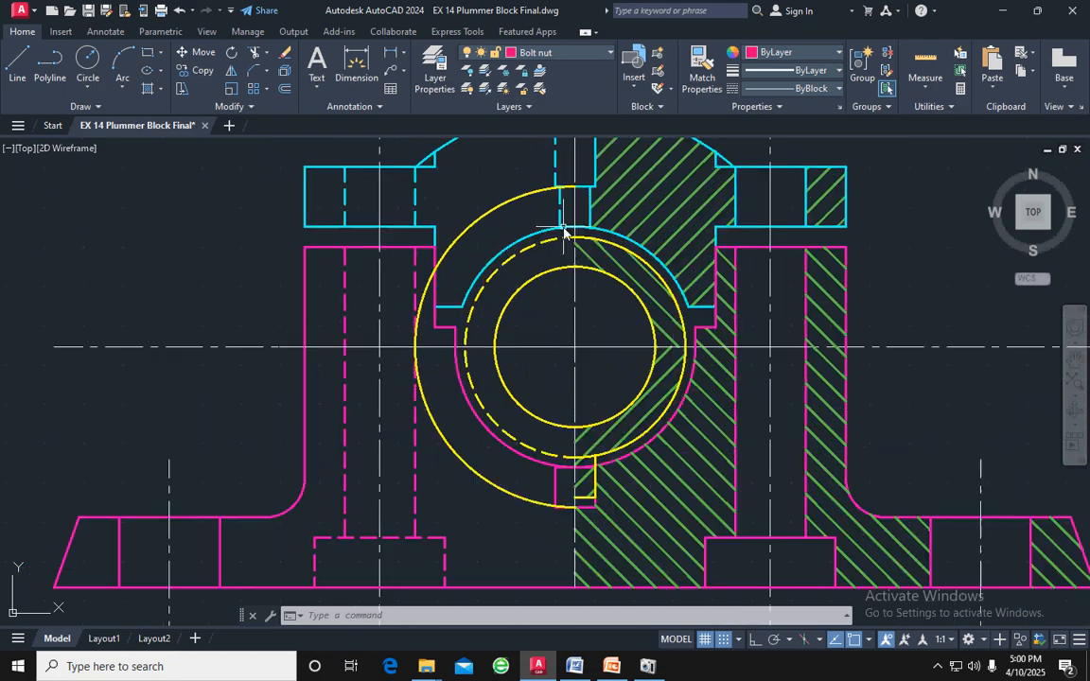
scroll(564, 229, up, 2)
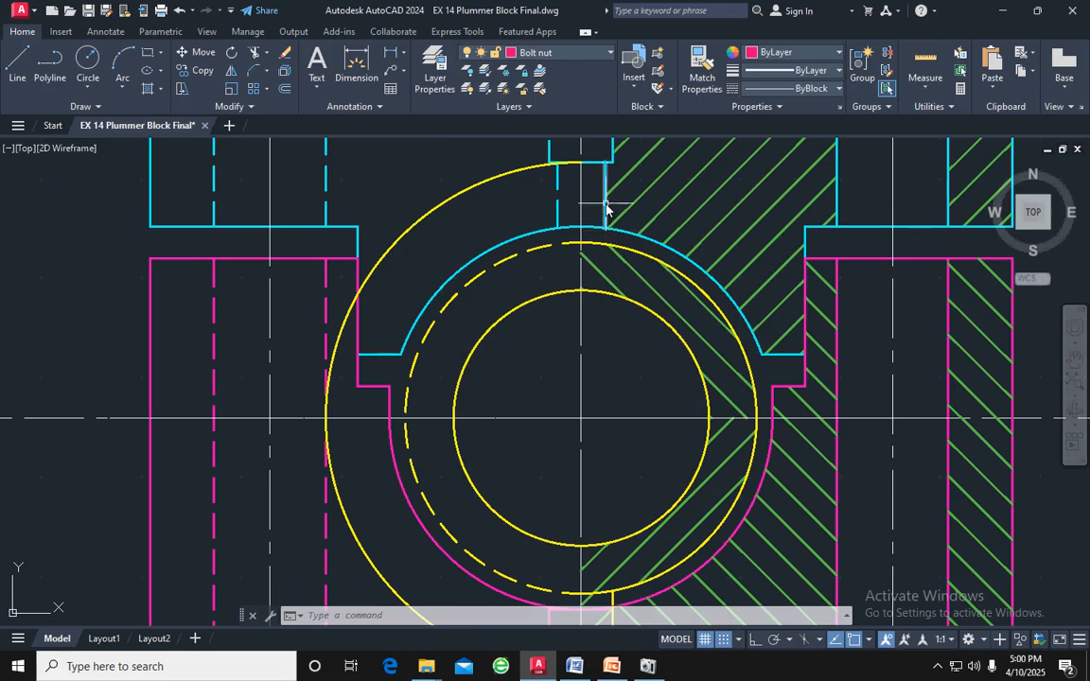
text(EX)
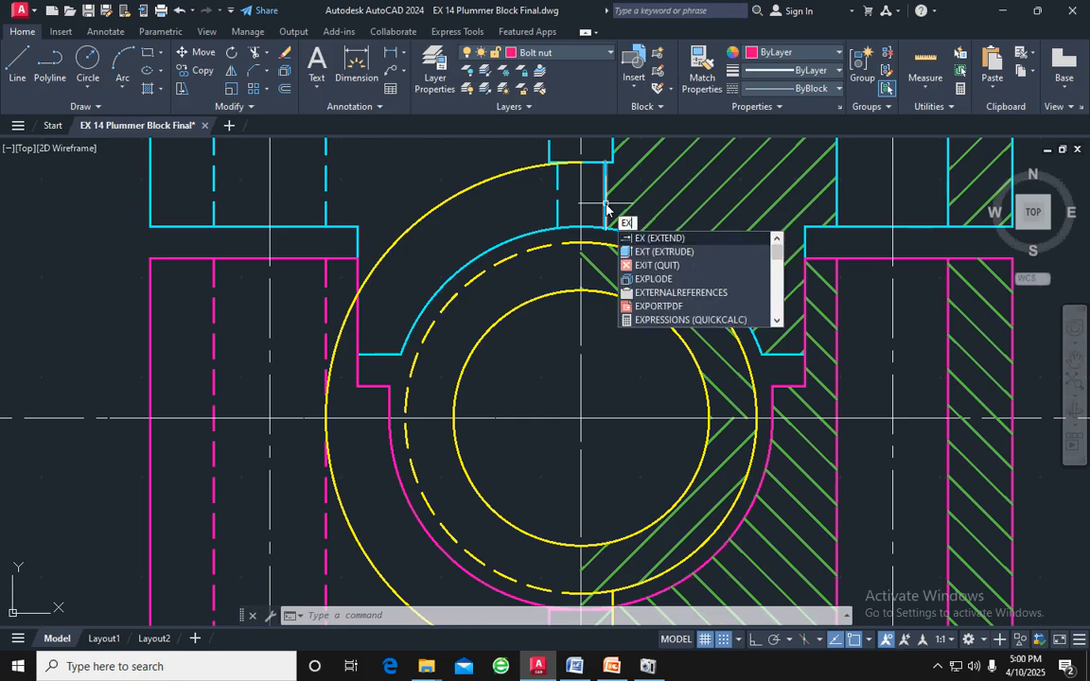
key(Return)
click(607, 206)
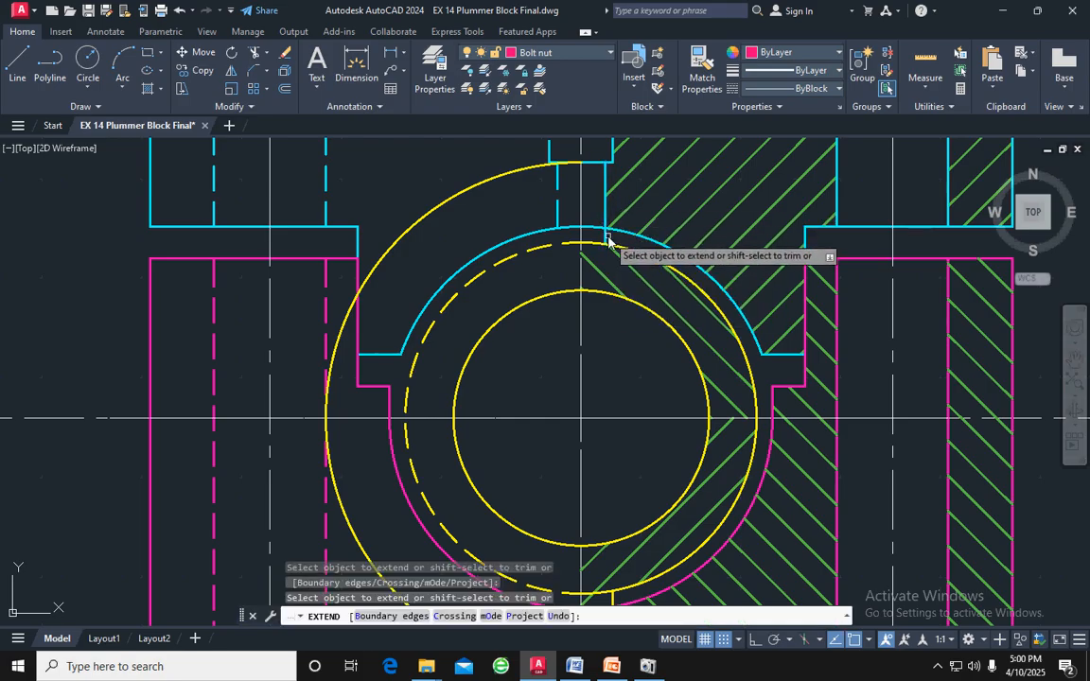
click(605, 237)
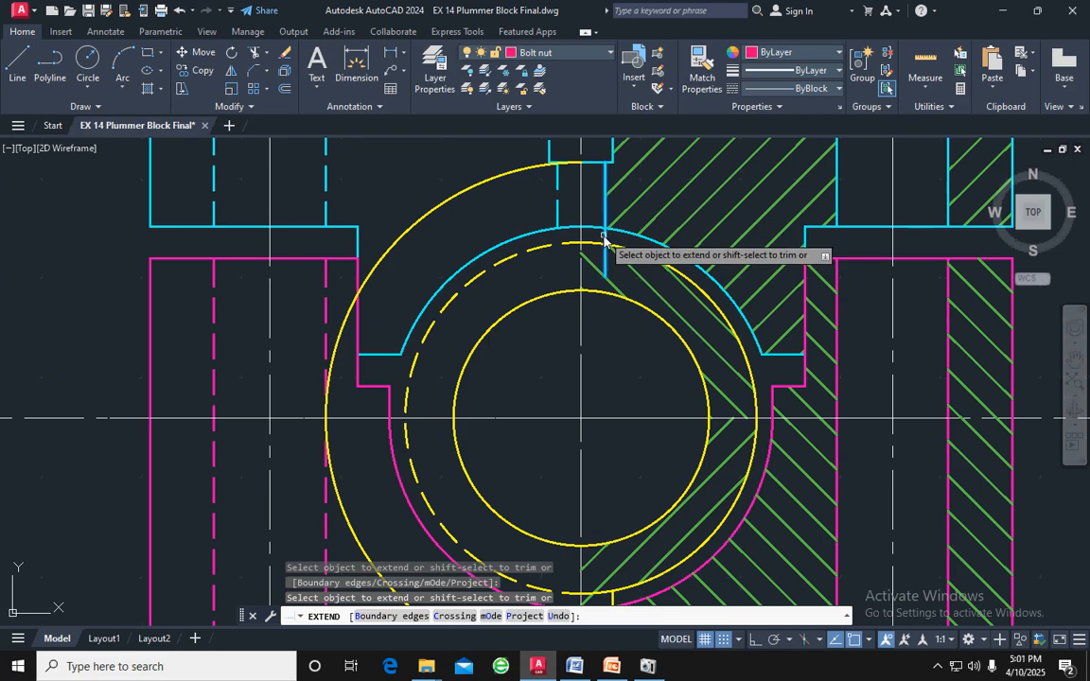
click(603, 238)
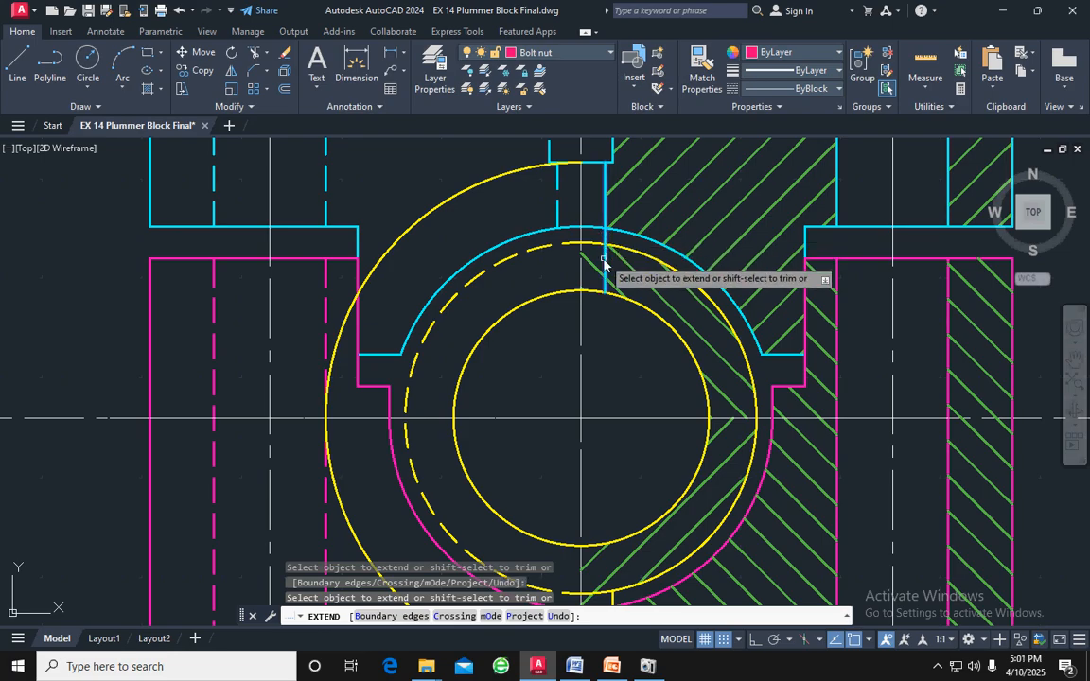
click(558, 240)
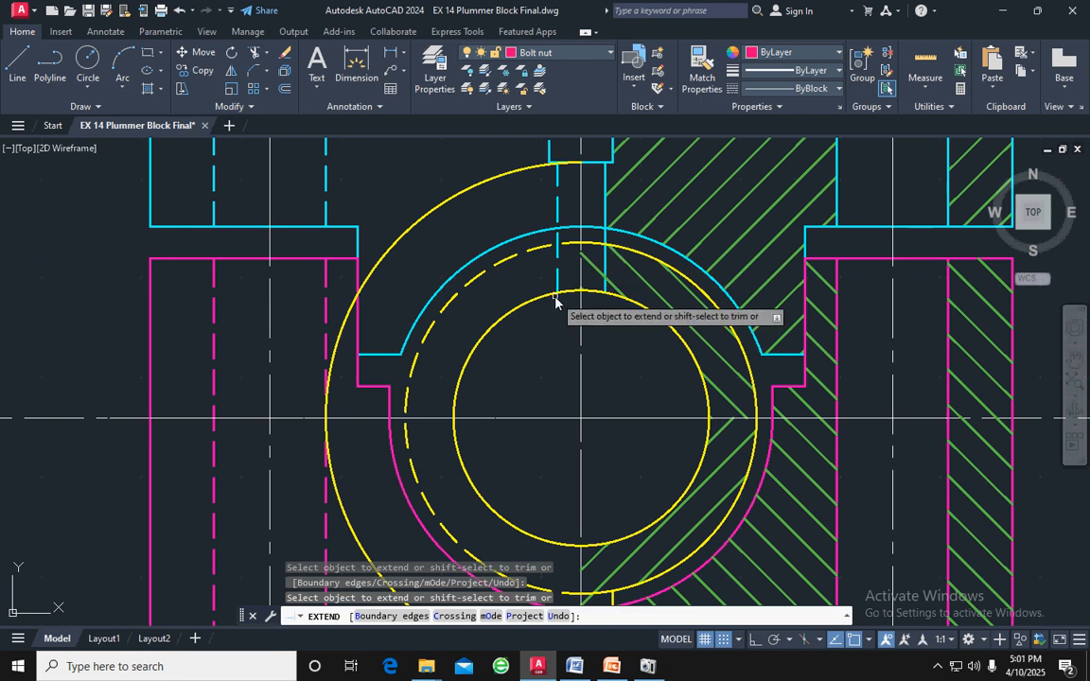
Trim both extended hole lines in the gap between the cap's bore arc and the bearing's outer circle
scroll(606, 240, up, 5)
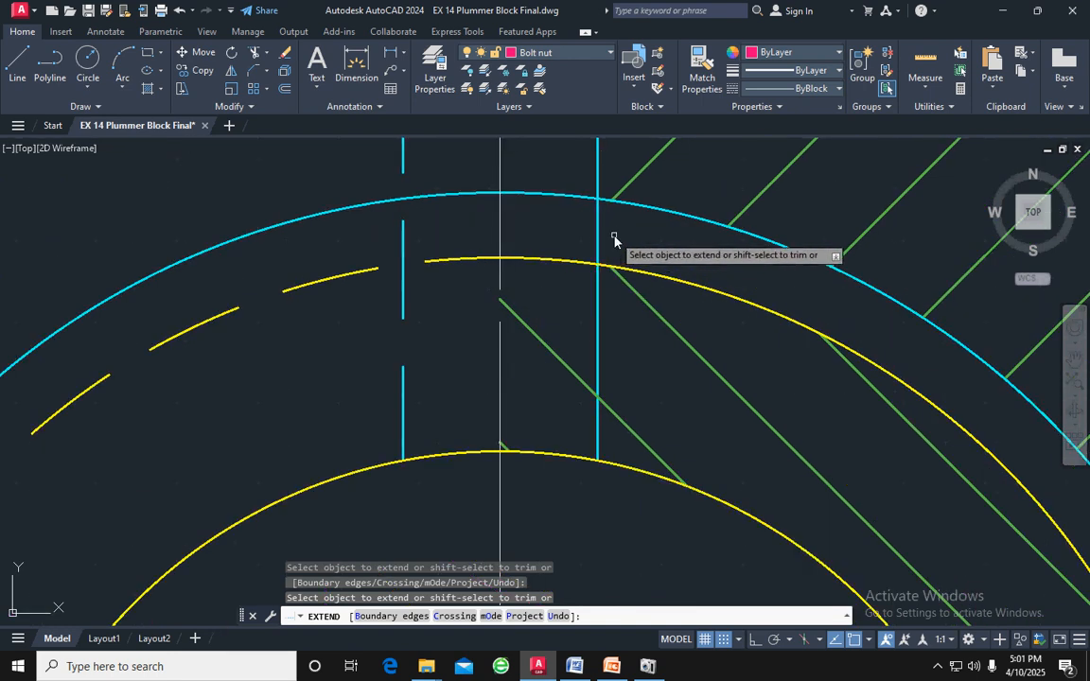
click(615, 241)
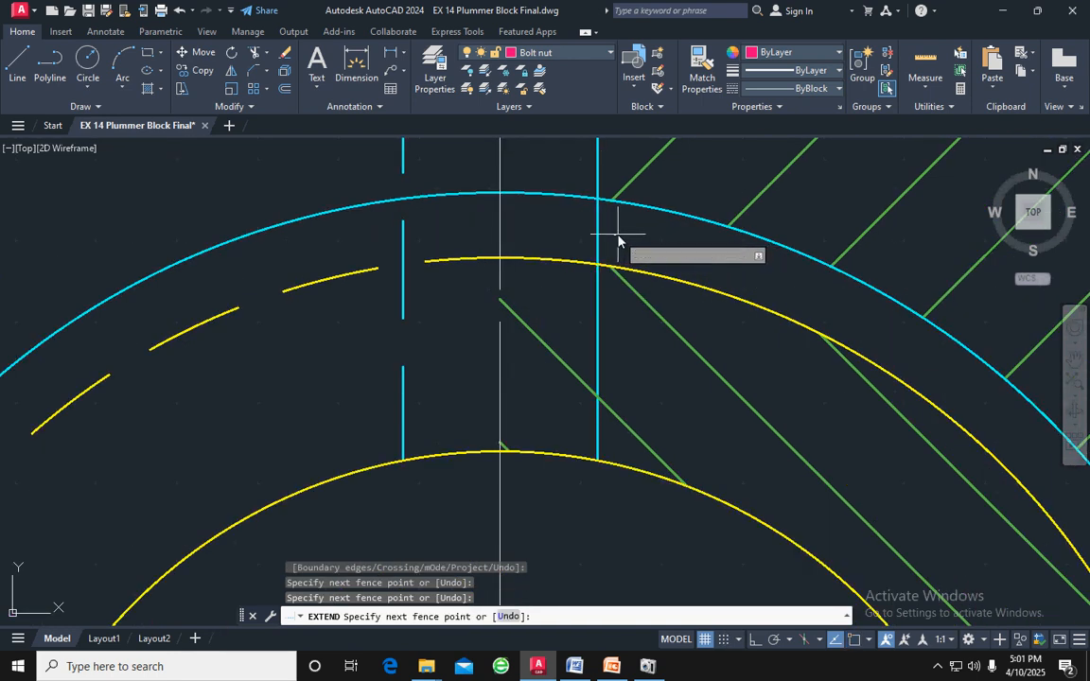
key(Return)
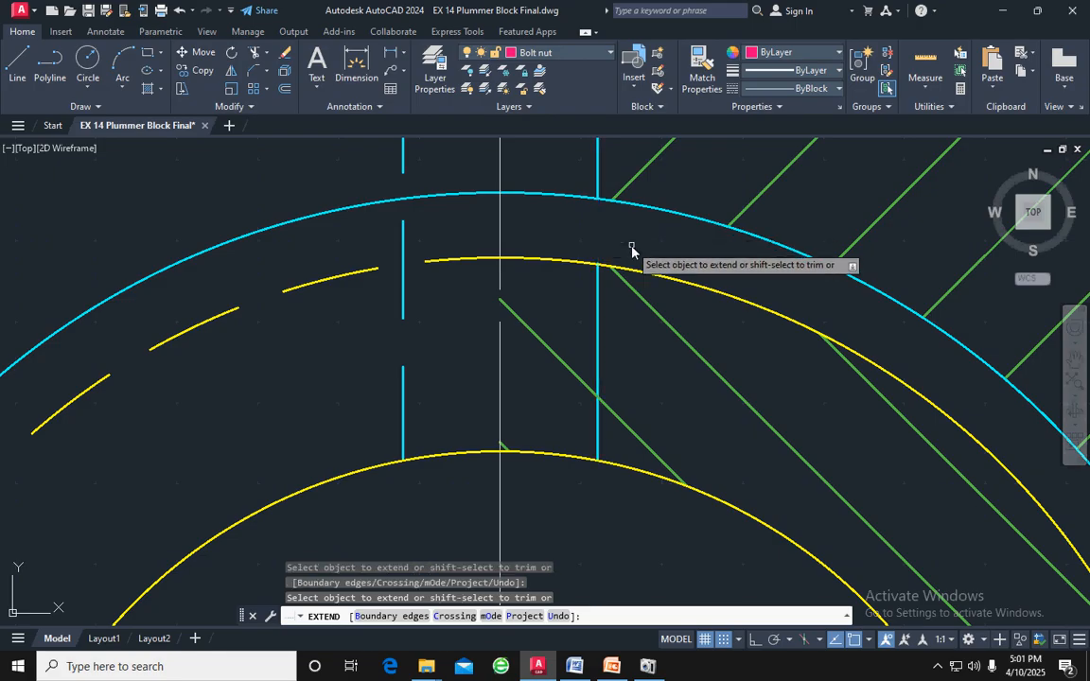
scroll(652, 243, down, 2)
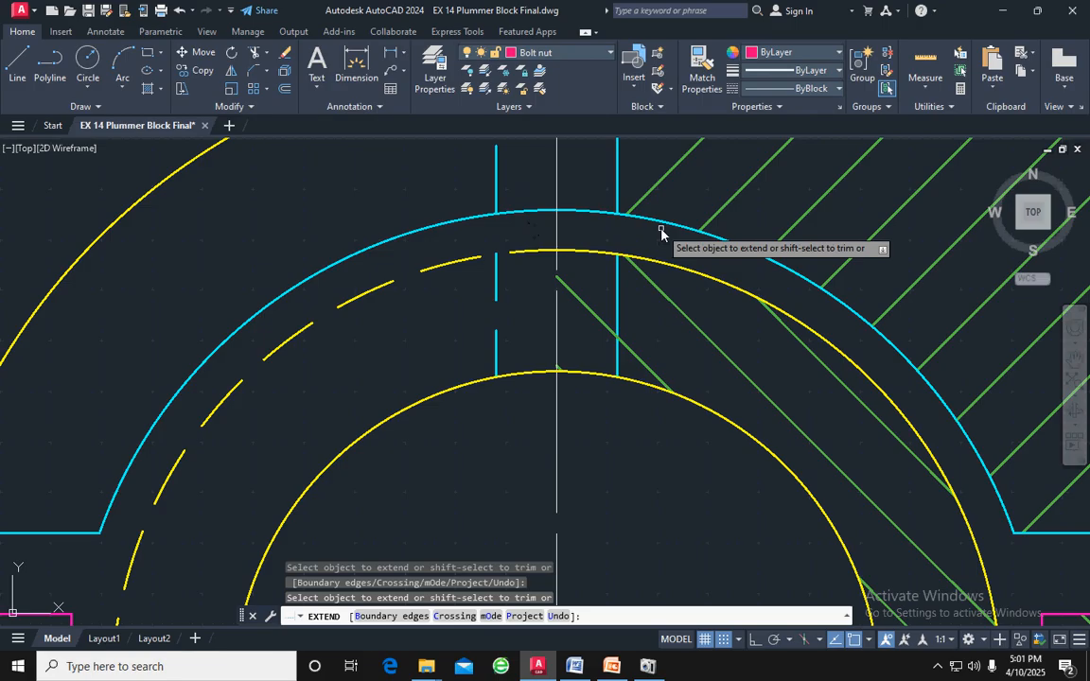
key(Escape)
scroll(661, 230, down, 4)
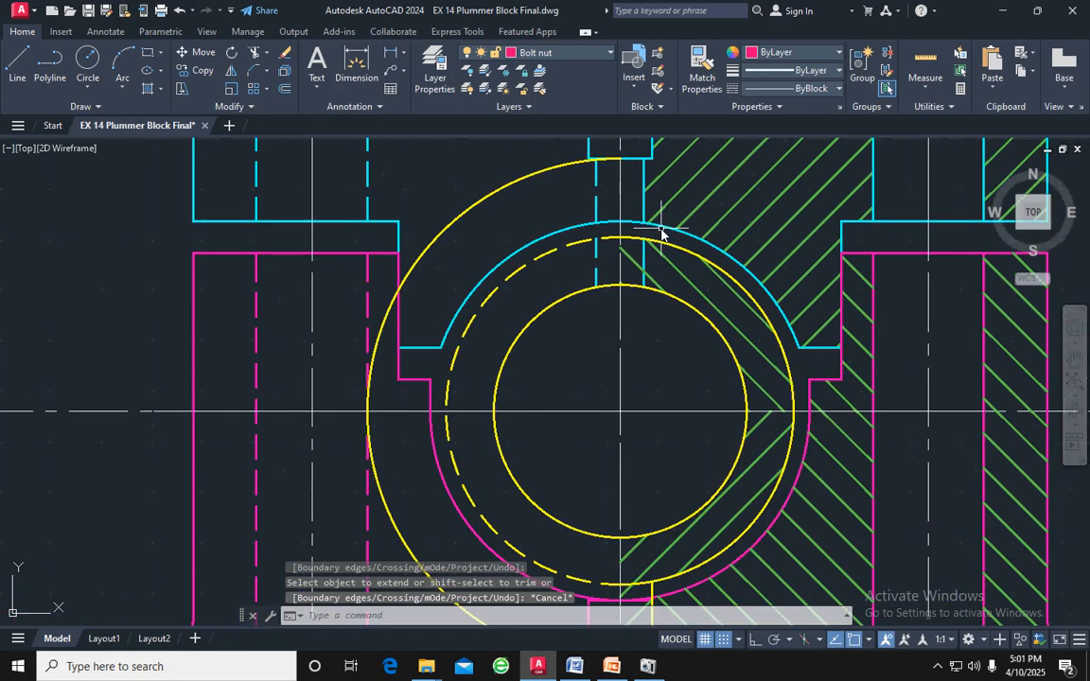
Examine how the bearing and its hole line up with the cap and the body
scroll(653, 229, down, 2)
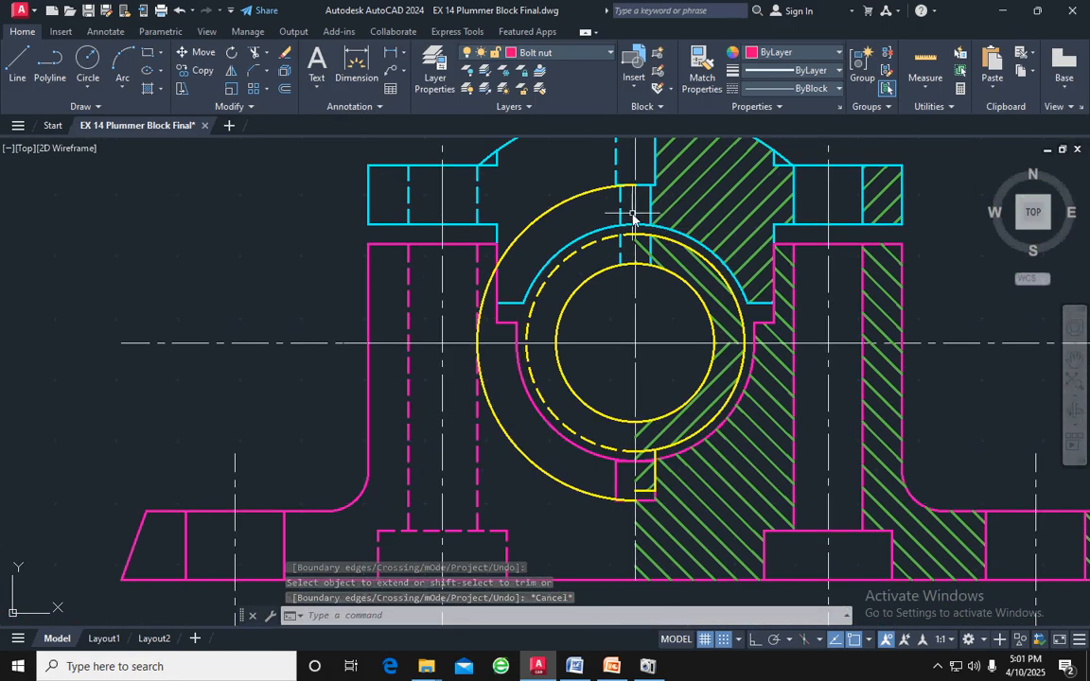
key(Escape)
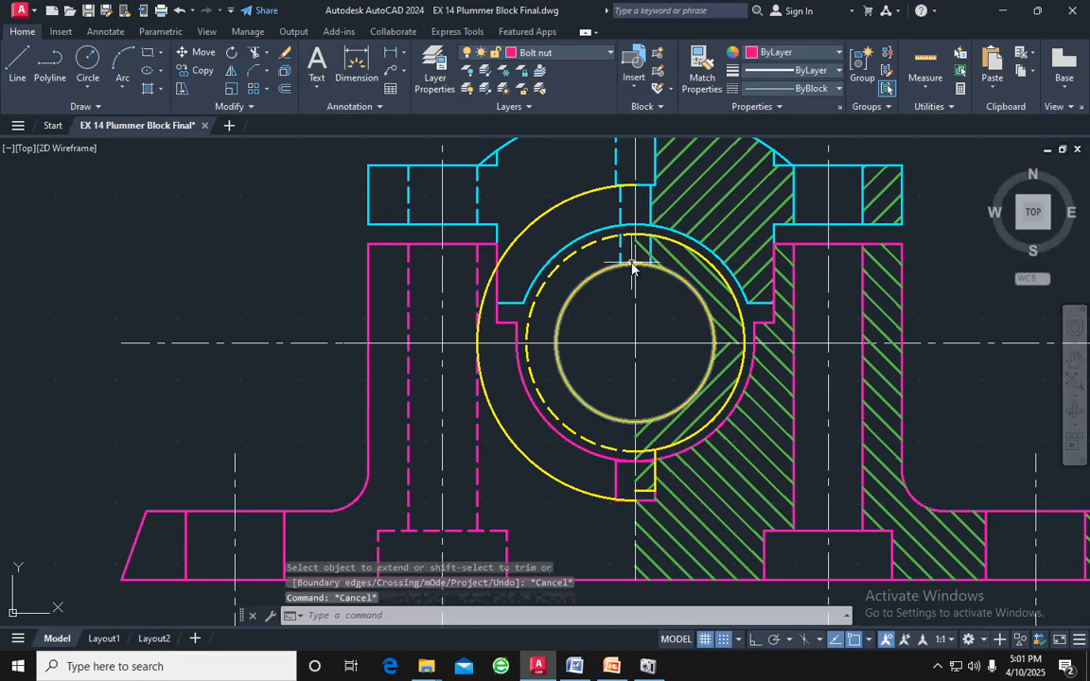
middle_drag(684, 289, 638, 367)
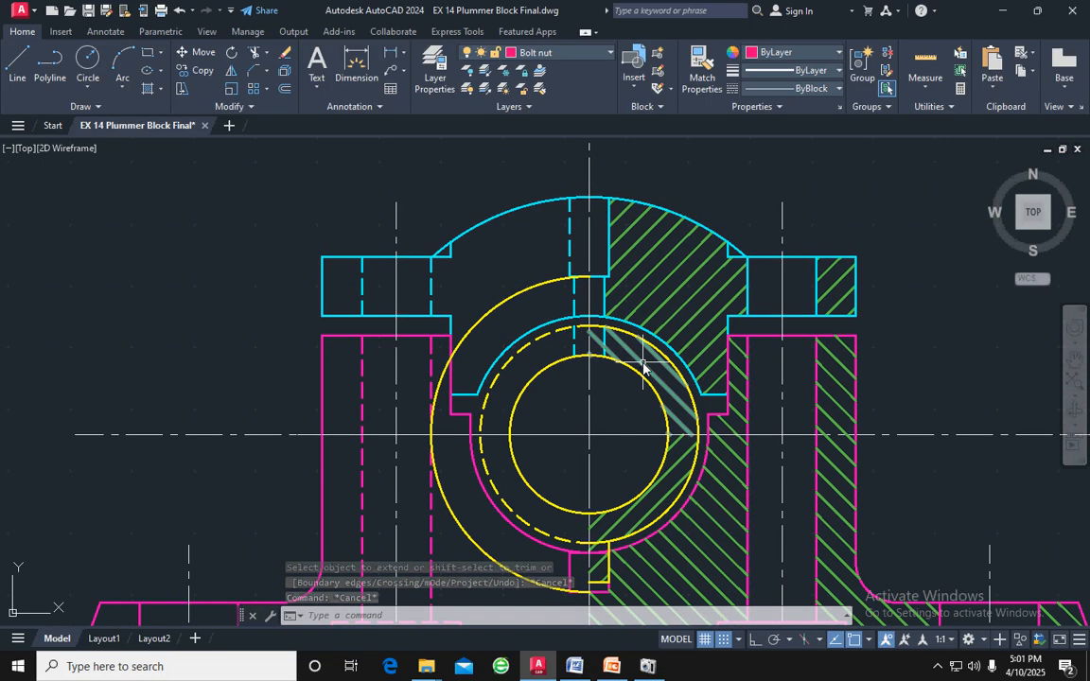
scroll(633, 362, down, 3)
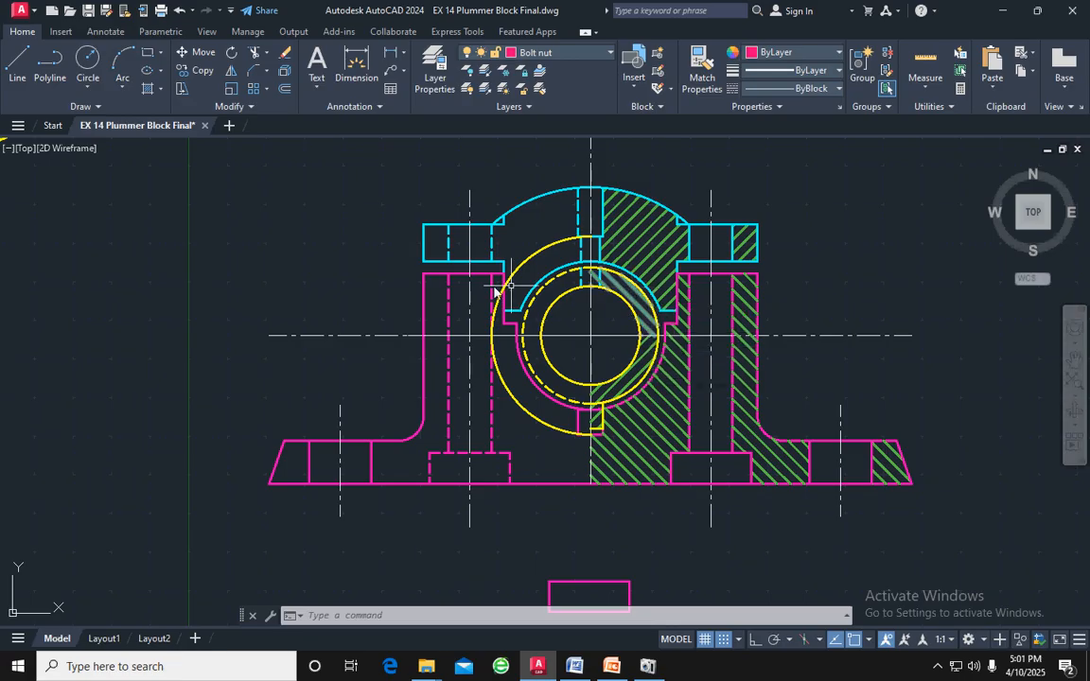
scroll(180, 299, down, 2)
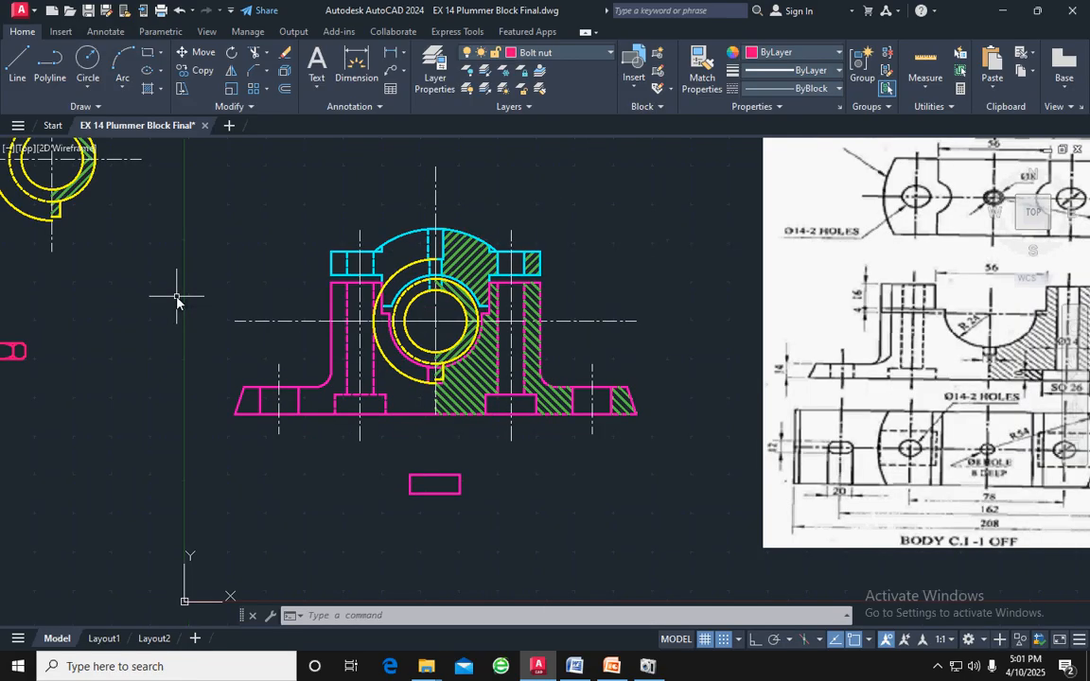
Copy the complete bolt from the midpoint of its head's upper edge onto the centre line at the top of the body's left head recess
middle_drag(132, 310, 421, 319)
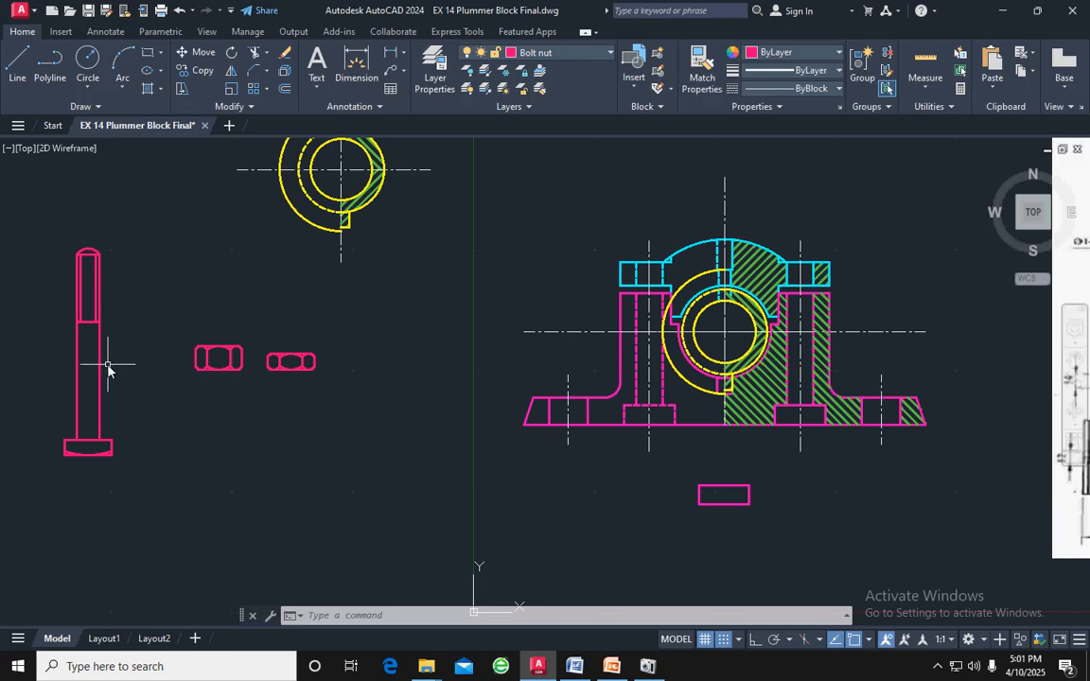
scroll(71, 416, up, 2)
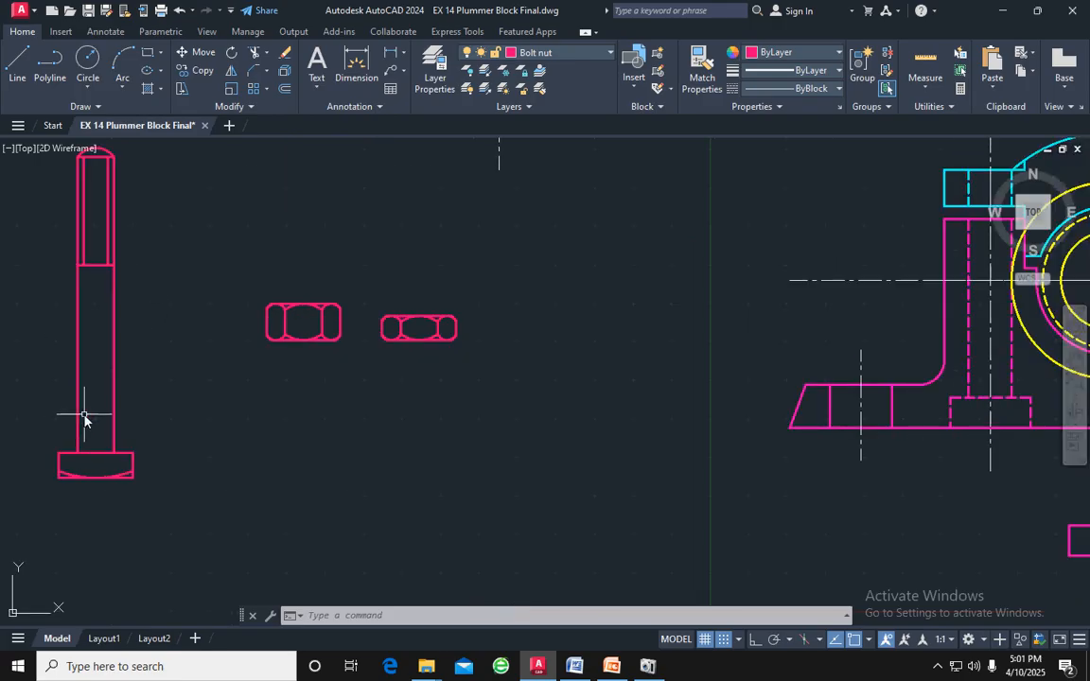
scroll(168, 450, down, 4)
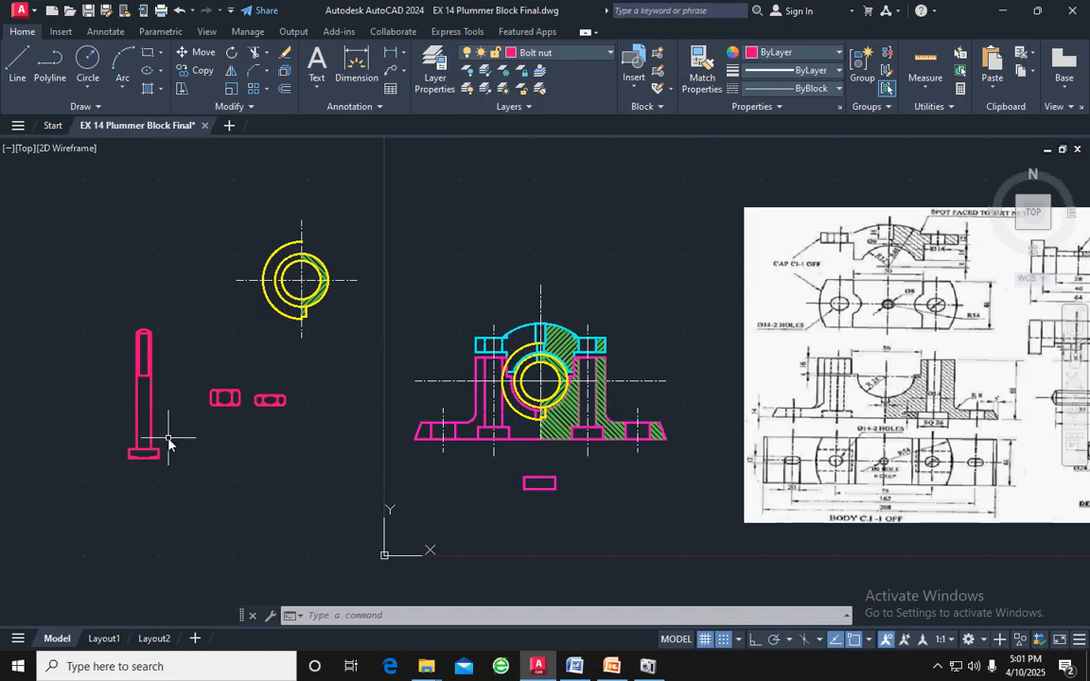
mouse_move(171, 482)
mouse_down()
mouse_move(171, 365)
mouse_move(125, 305)
mouse_move(87, 430)
mouse_up()
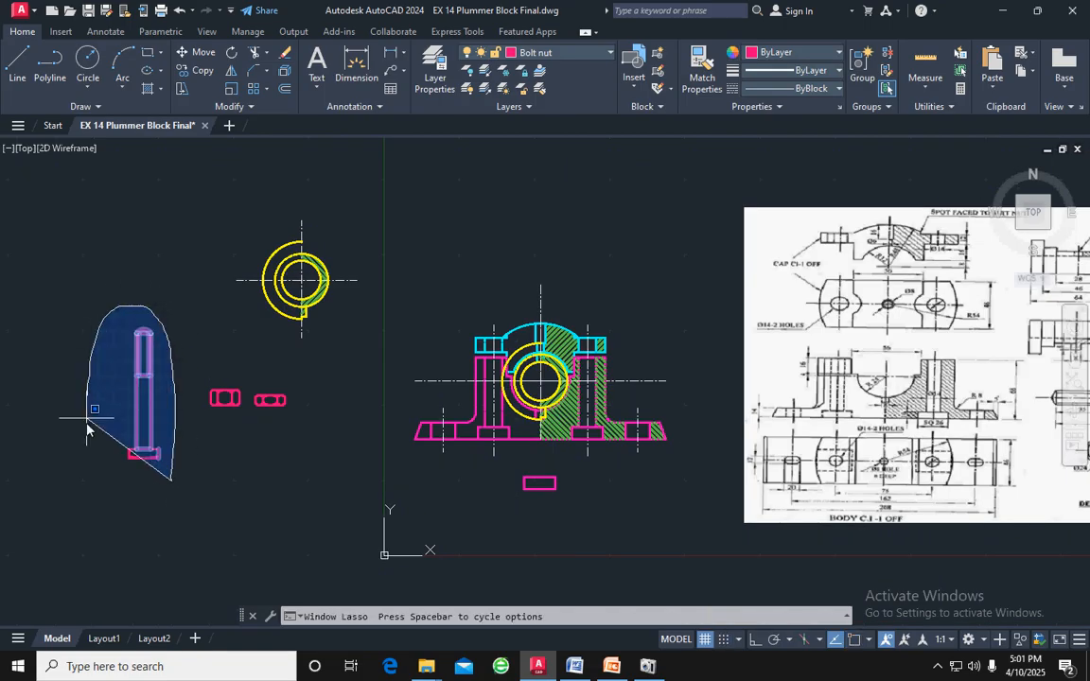
drag(84, 481, 83, 480)
scroll(110, 470, up, 5)
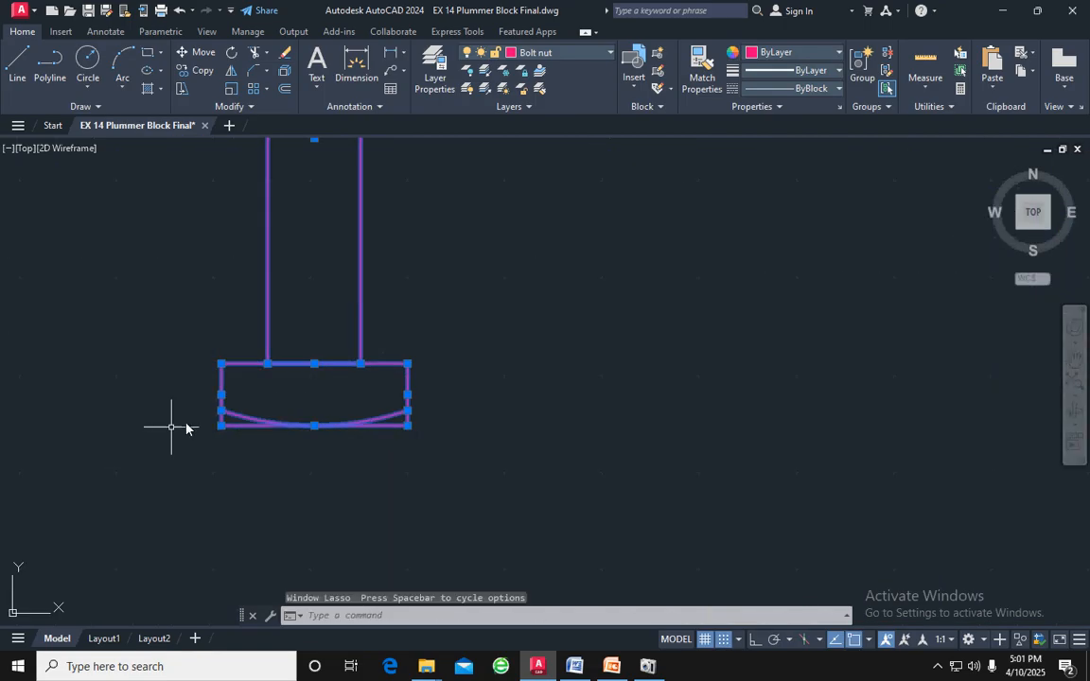
text(c)
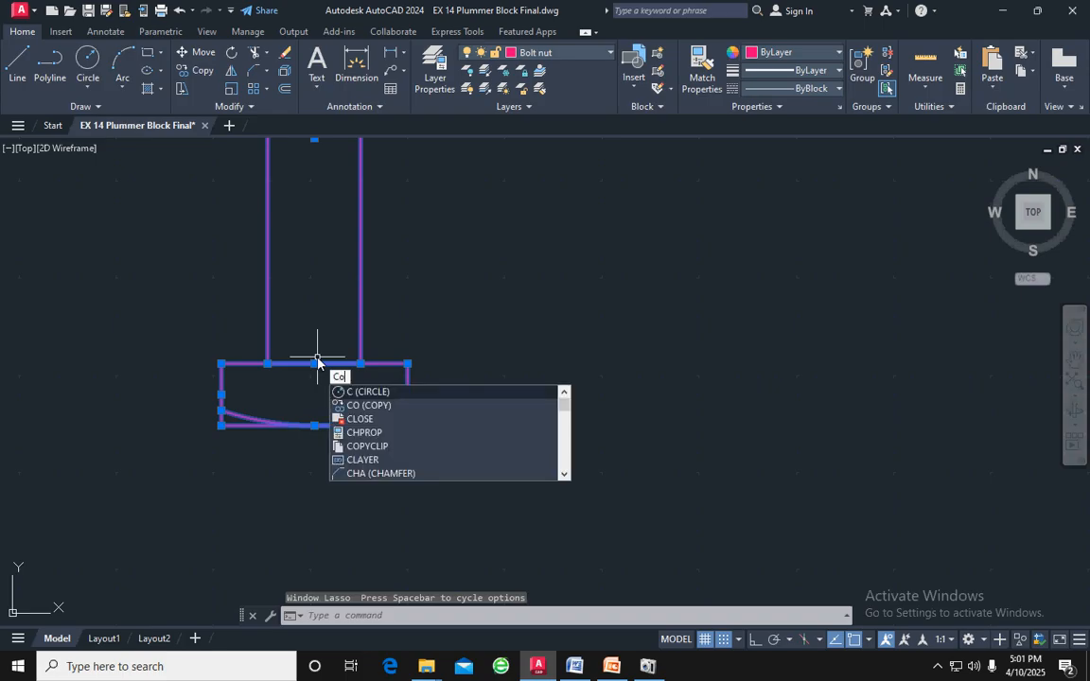
text(o)
key(Return)
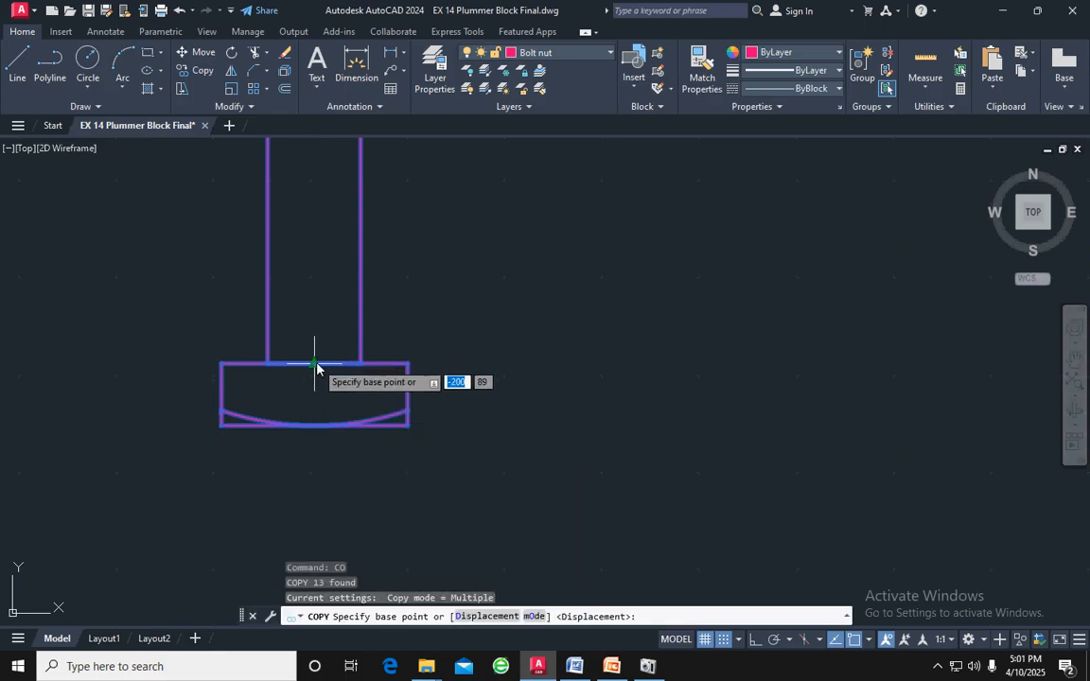
click(315, 364)
scroll(662, 350, down, 4)
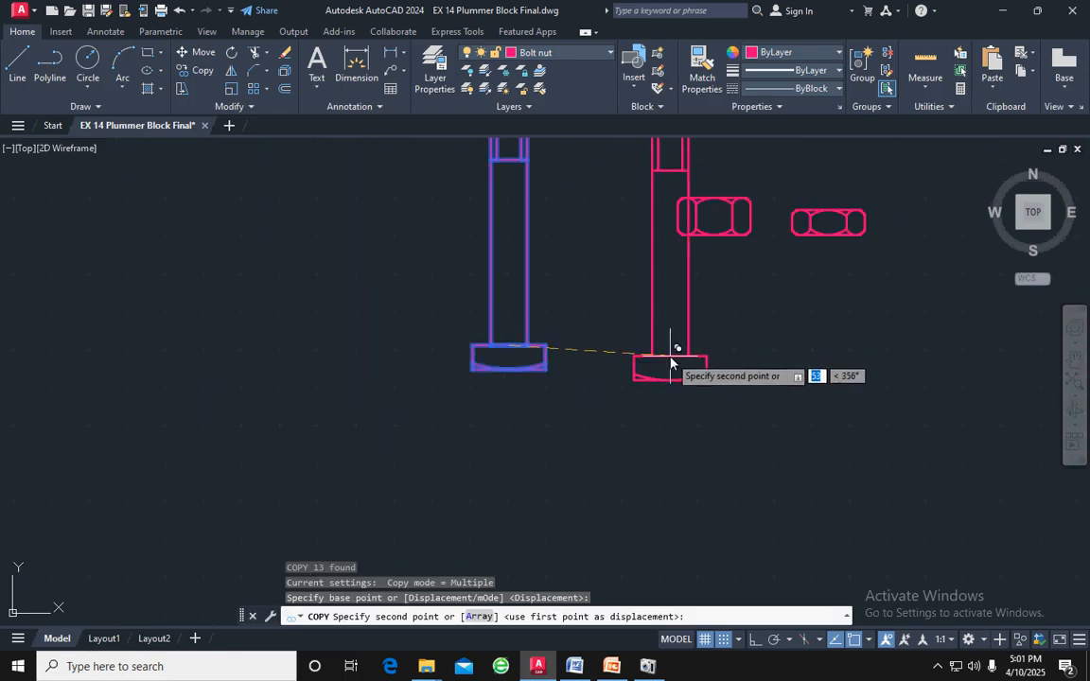
middle_drag(672, 365, 229, 459)
scroll(229, 459, down, 4)
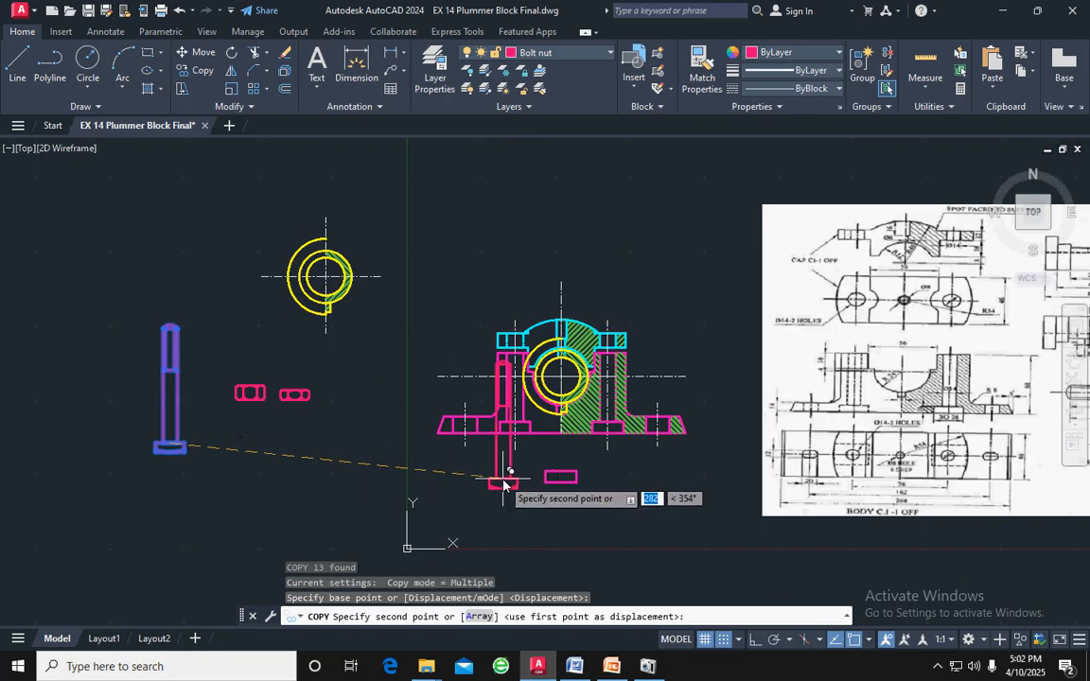
scroll(508, 458, up, 4)
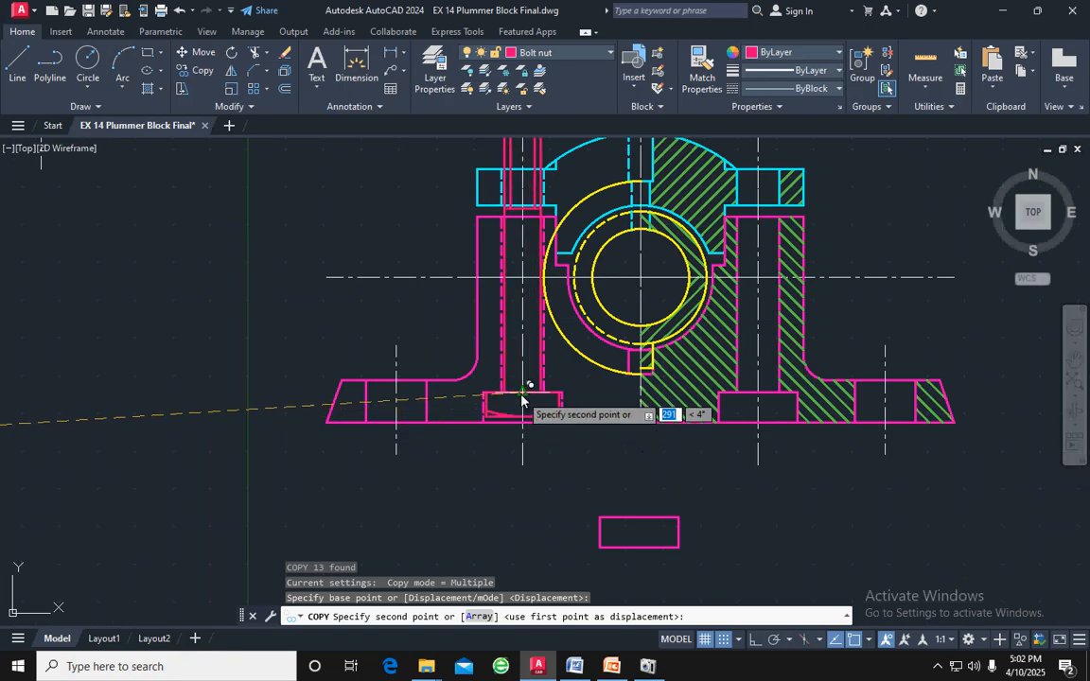
middle_drag(520, 394, 455, 363)
scroll(455, 362, up, 4)
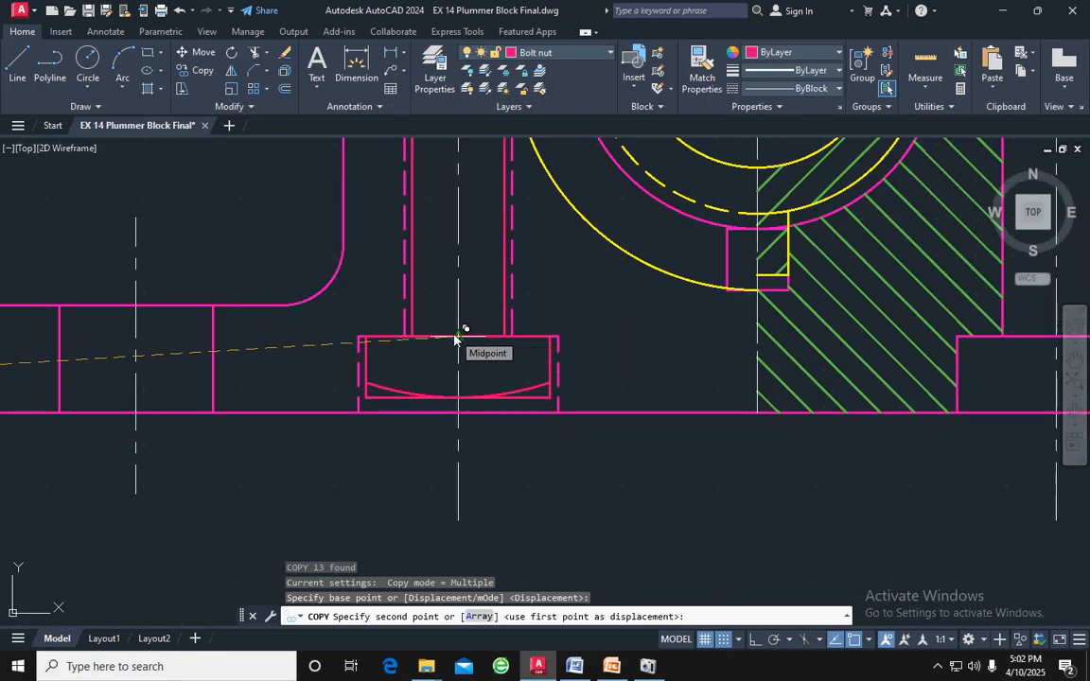
click(455, 337)
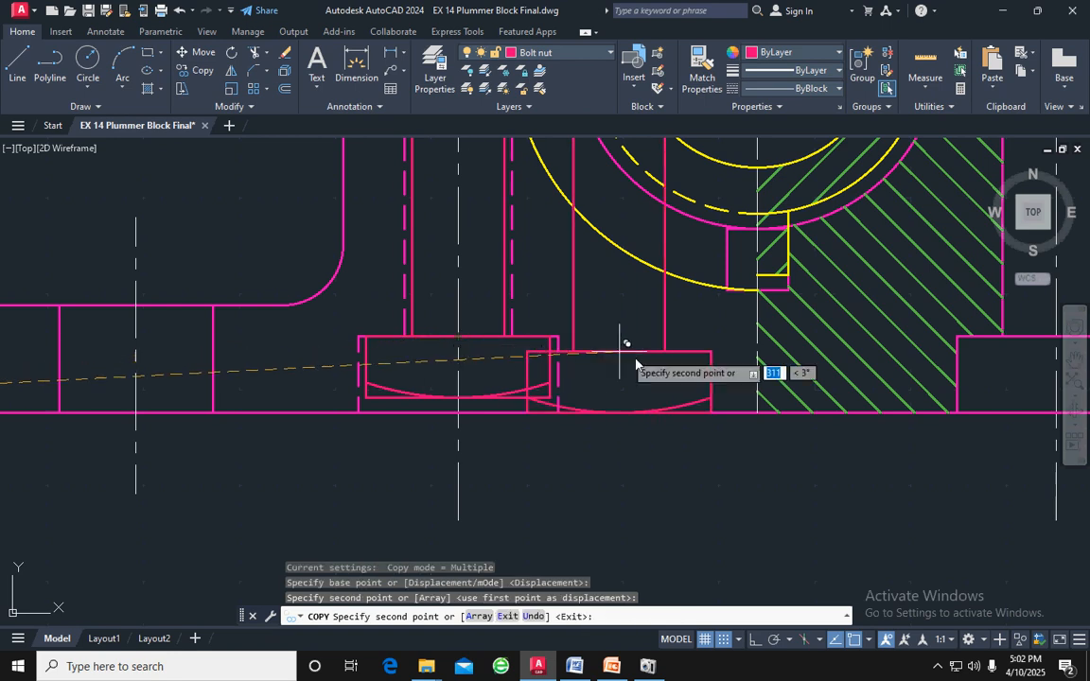
Place a second copy of the bolt on the centre line at the top of the body's right head recess and finish copying
scroll(652, 364, down, 4)
middle_drag(798, 370, 709, 413)
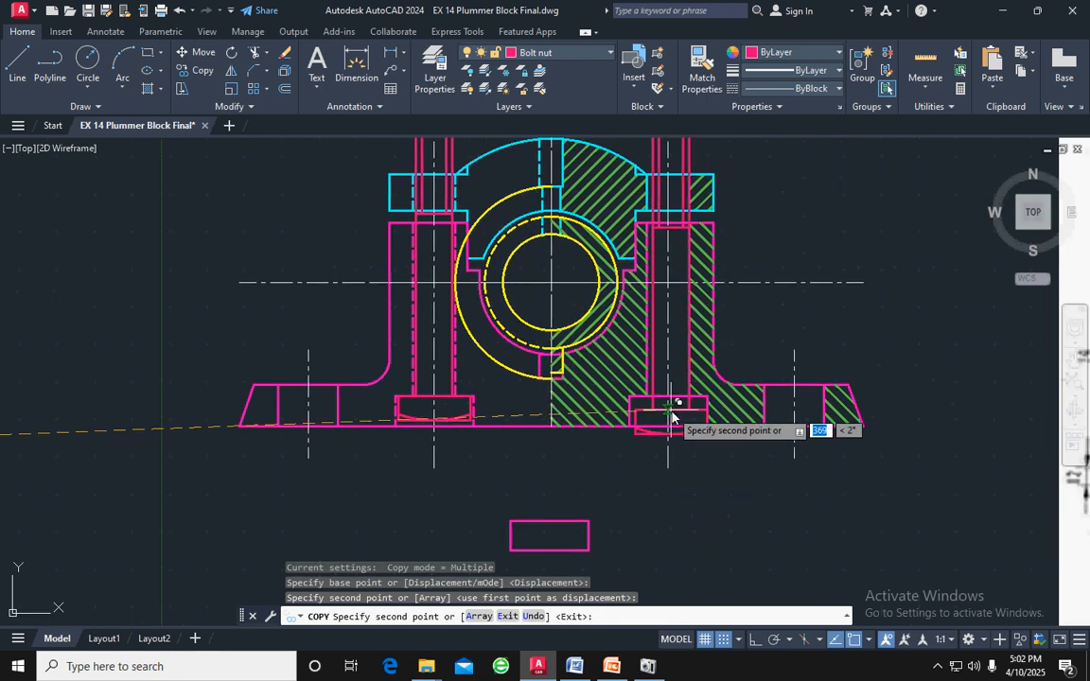
scroll(674, 414, up, 4)
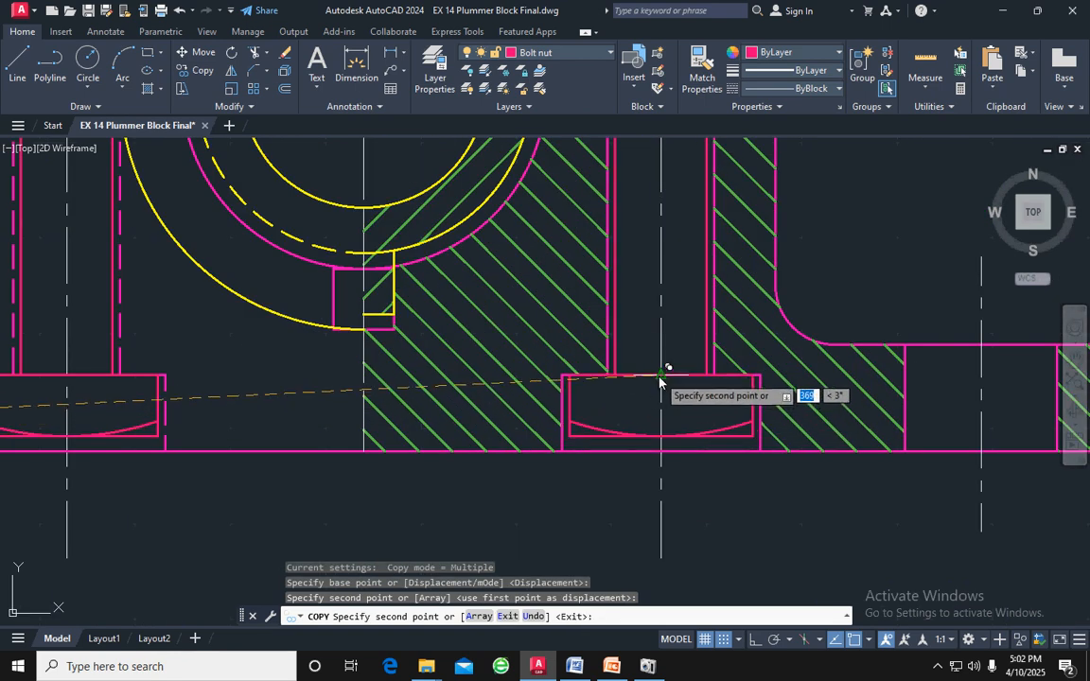
click(659, 381)
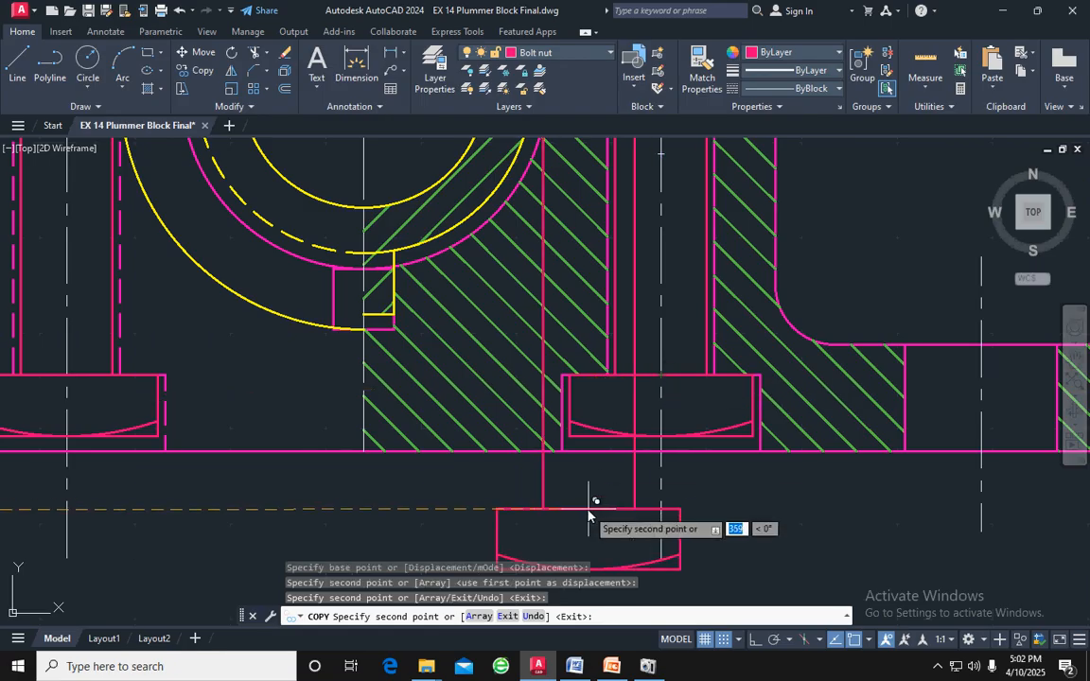
scroll(591, 504, down, 4)
key(Escape)
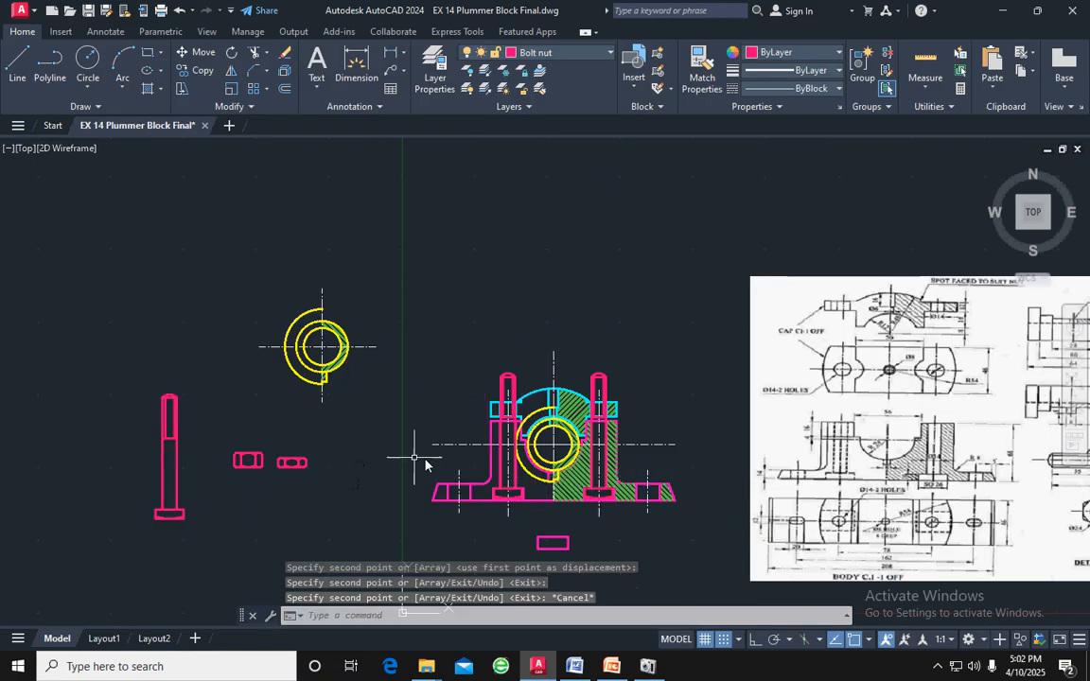
Copy the thicker nut from its bottom edge midpoint to where the left bolt's centre line meets the cap flange's top face
scroll(511, 464, up, 4)
middle_drag(661, 418, 641, 299)
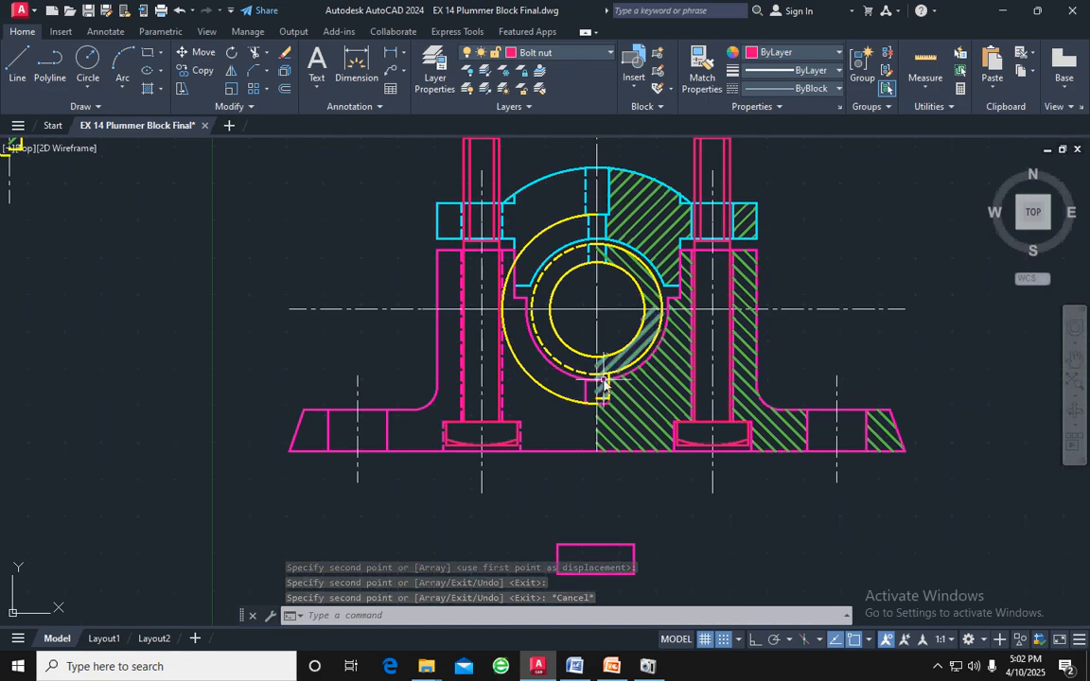
middle_drag(604, 387, 606, 452)
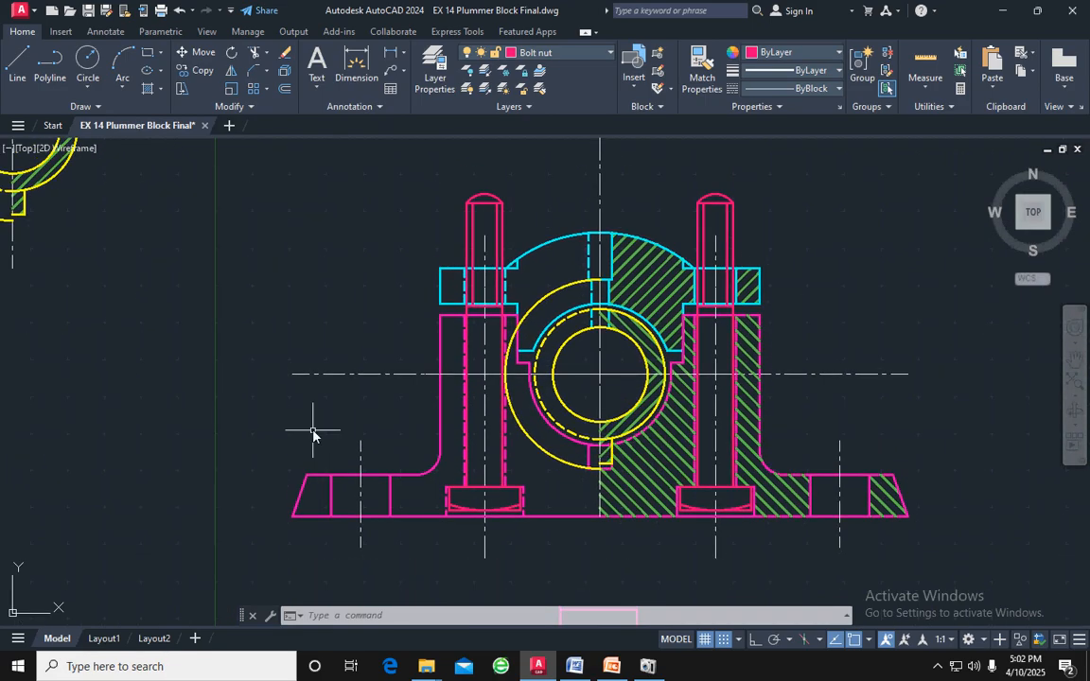
scroll(156, 360, down, 2)
middle_drag(156, 360, 307, 363)
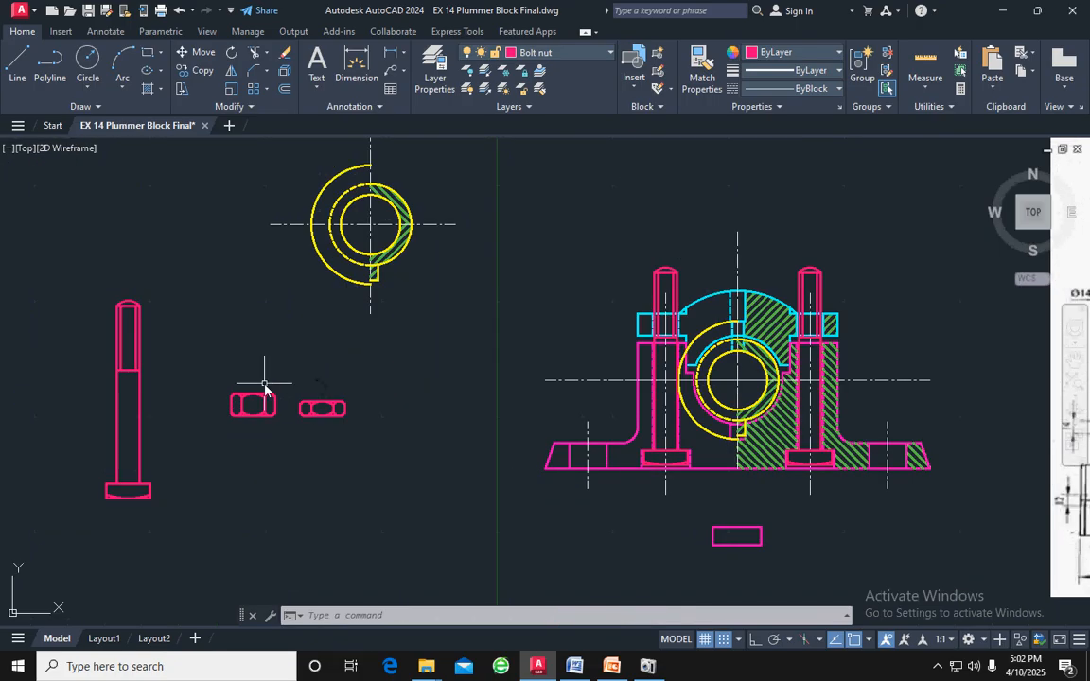
scroll(262, 398, up, 4)
mouse_move(306, 481)
mouse_down()
mouse_move(299, 389)
mouse_move(180, 370)
mouse_move(134, 499)
mouse_move(206, 457)
mouse_up()
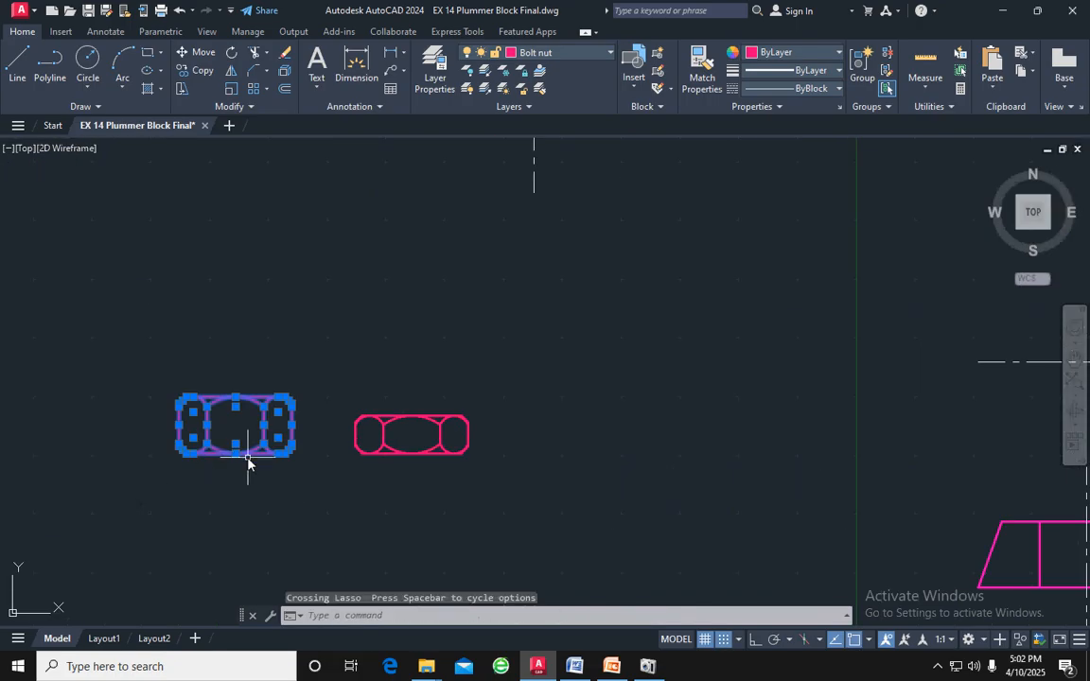
text(co)
key(Return)
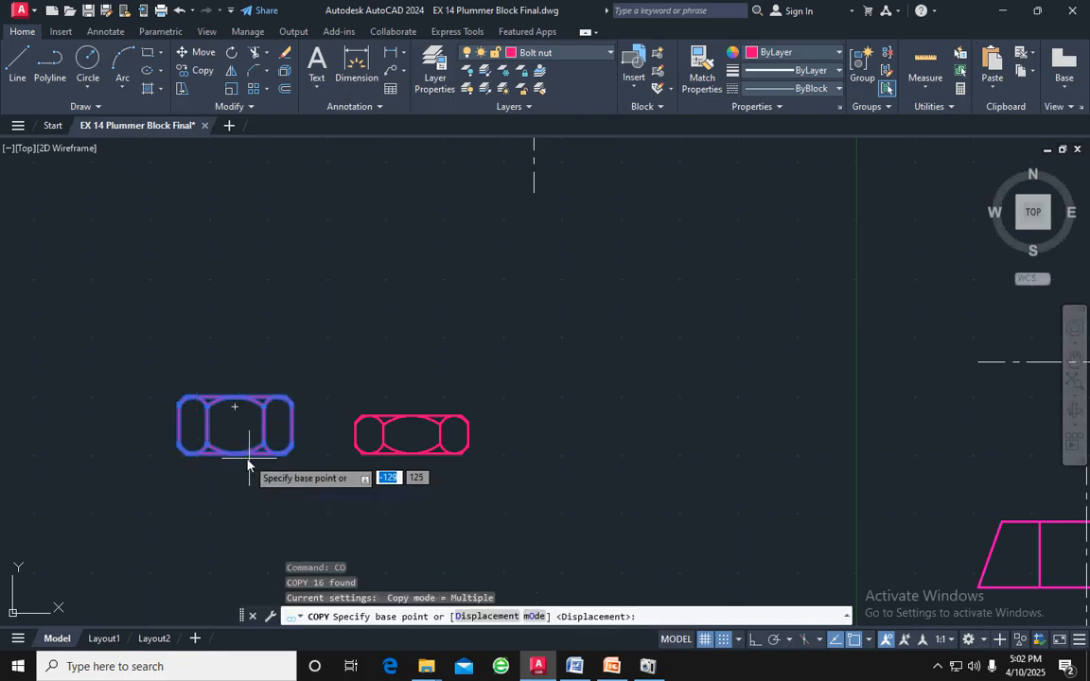
scroll(229, 467, up, 4)
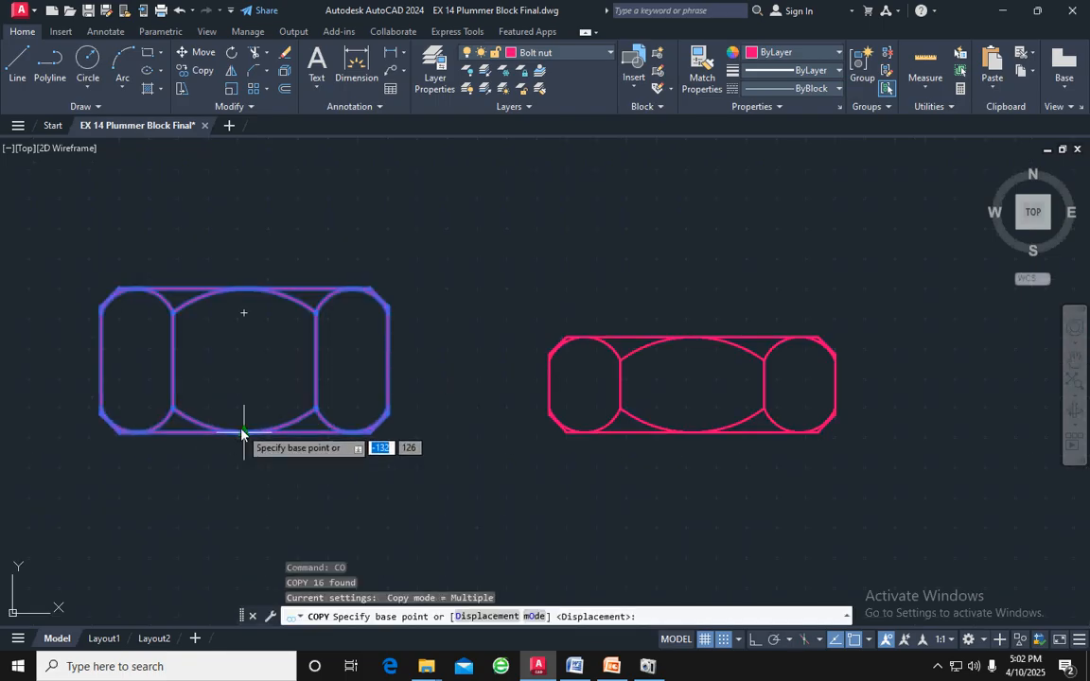
click(241, 433)
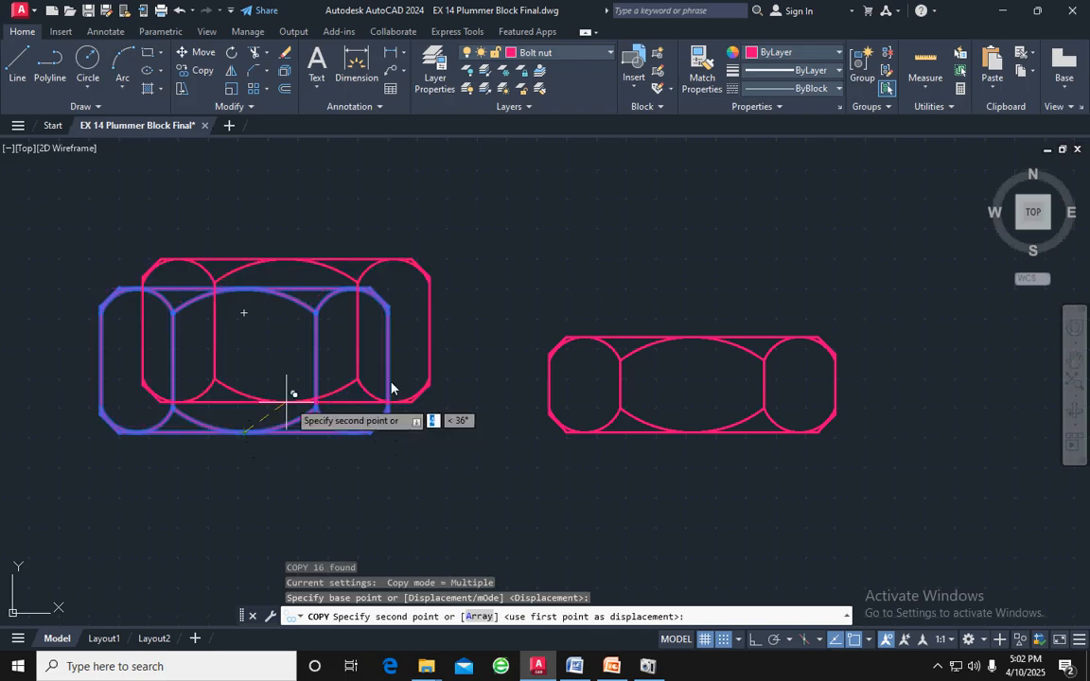
scroll(778, 253, down, 3)
middle_drag(779, 253, 424, 434)
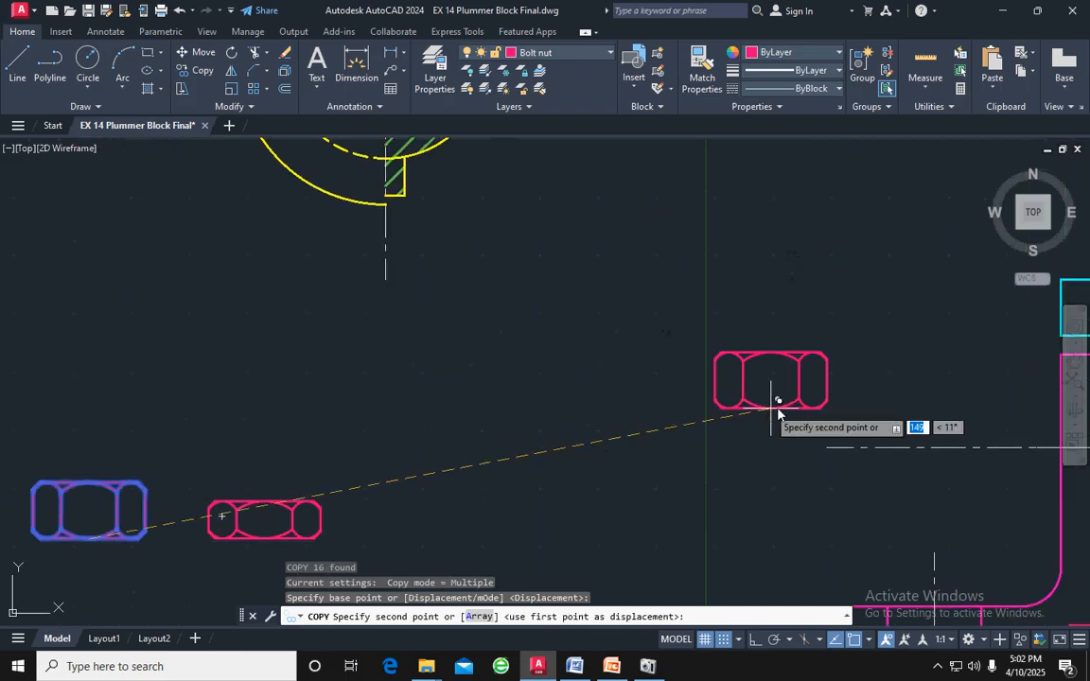
middle_drag(889, 396, 430, 477)
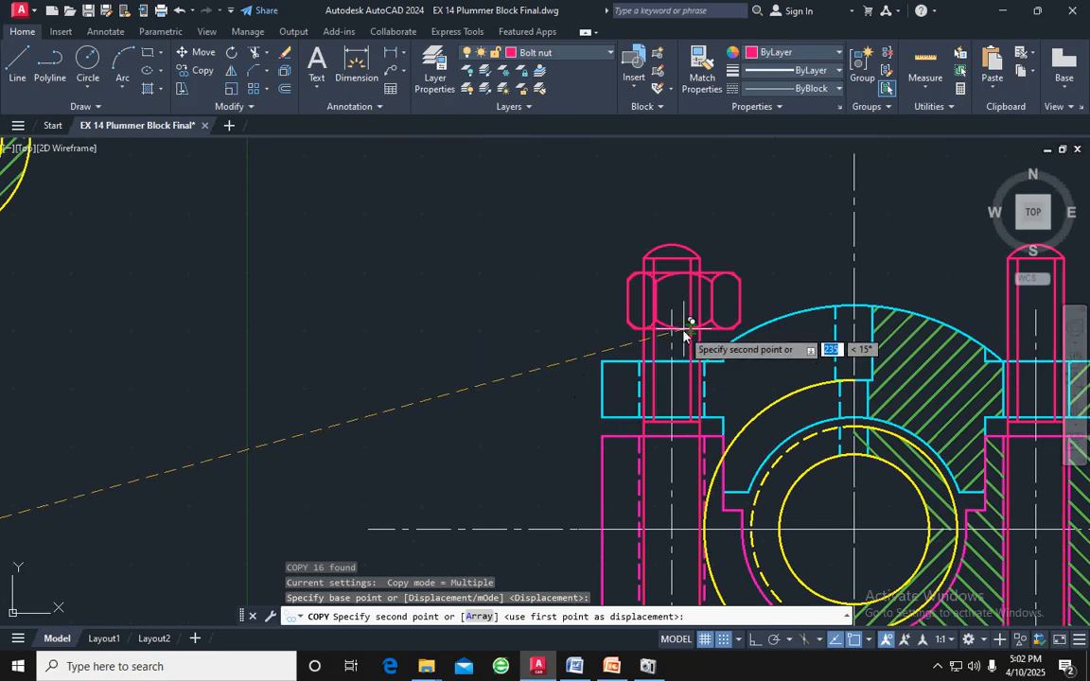
middle_drag(684, 344, 659, 308)
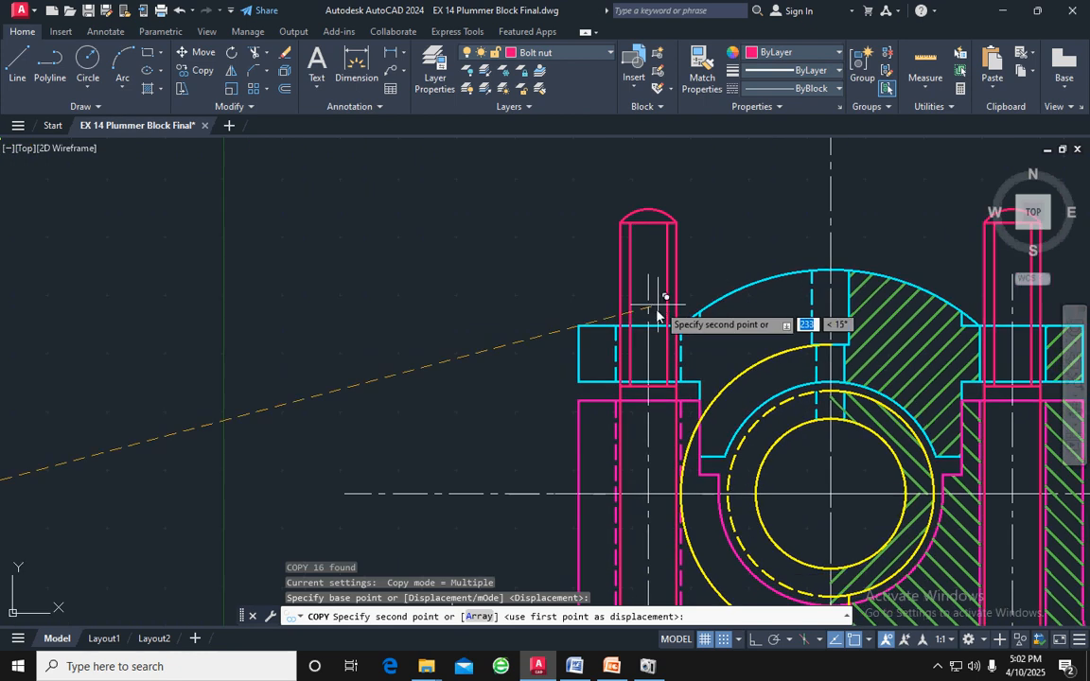
scroll(649, 312, up, 4)
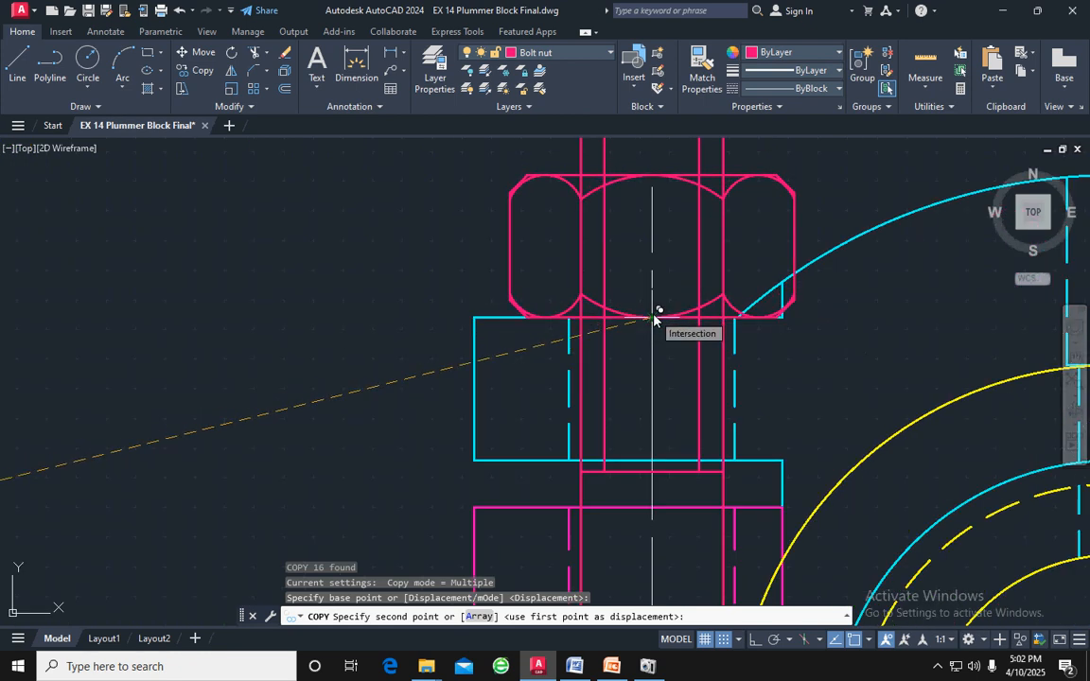
click(657, 316)
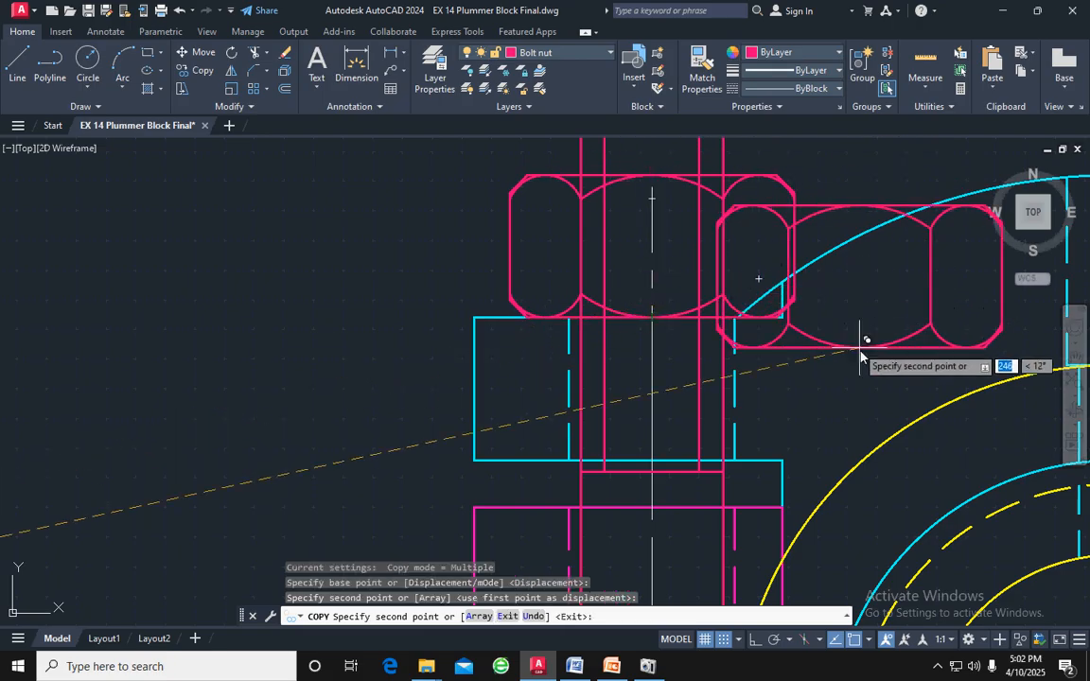
Place a second copy of the thicker nut where the right bolt's centre line meets the cap flange's top face and finish copying
scroll(863, 345, down, 2)
middle_drag(860, 351, 383, 335)
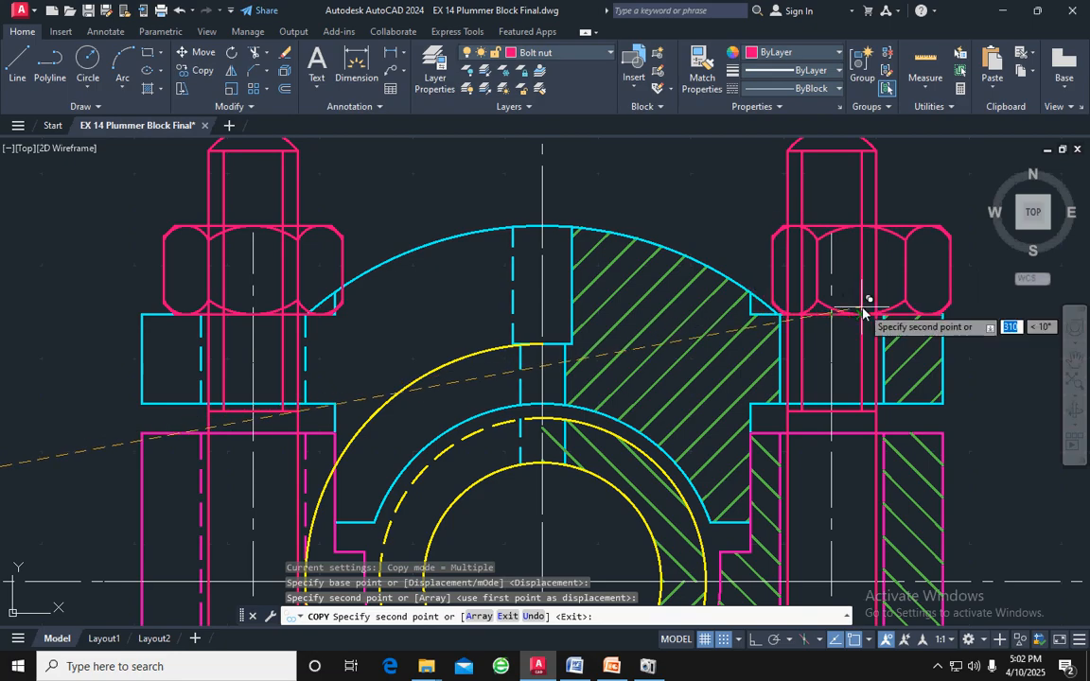
scroll(812, 262, up, 4)
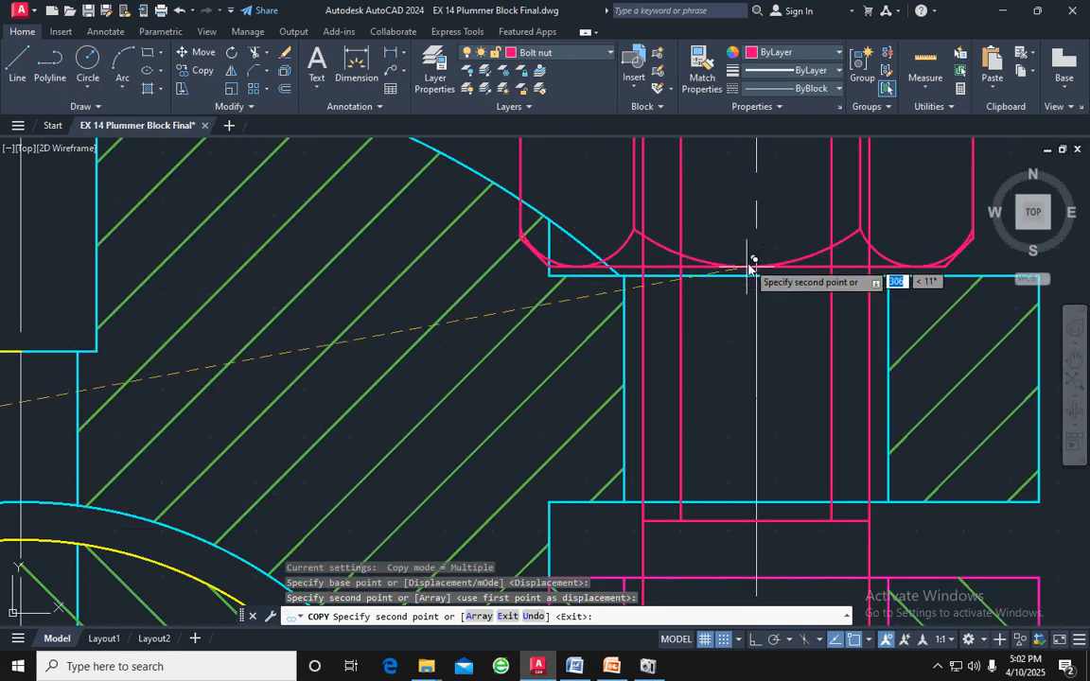
click(760, 274)
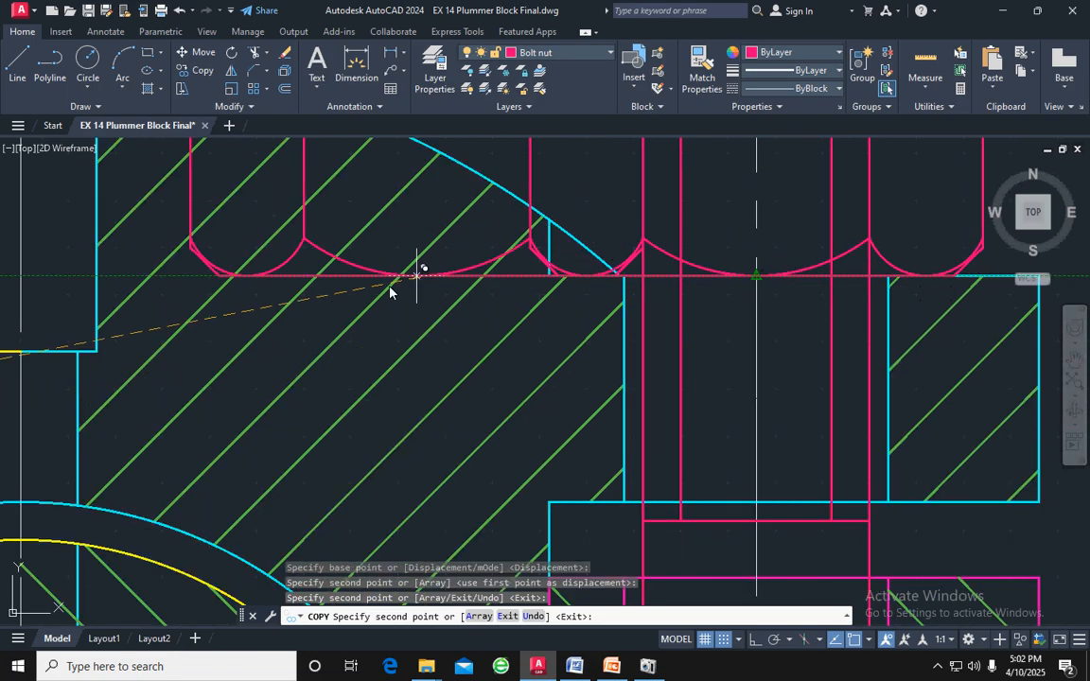
scroll(119, 356, down, 2)
scroll(119, 356, down, 3)
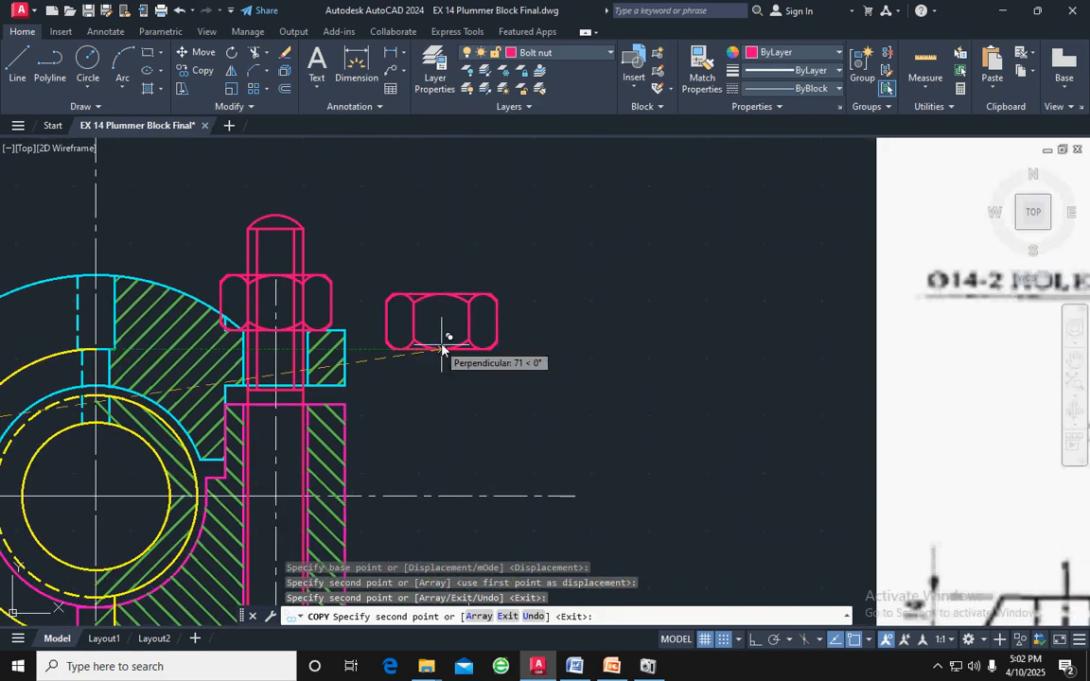
key(Escape)
scroll(507, 344, down, 2)
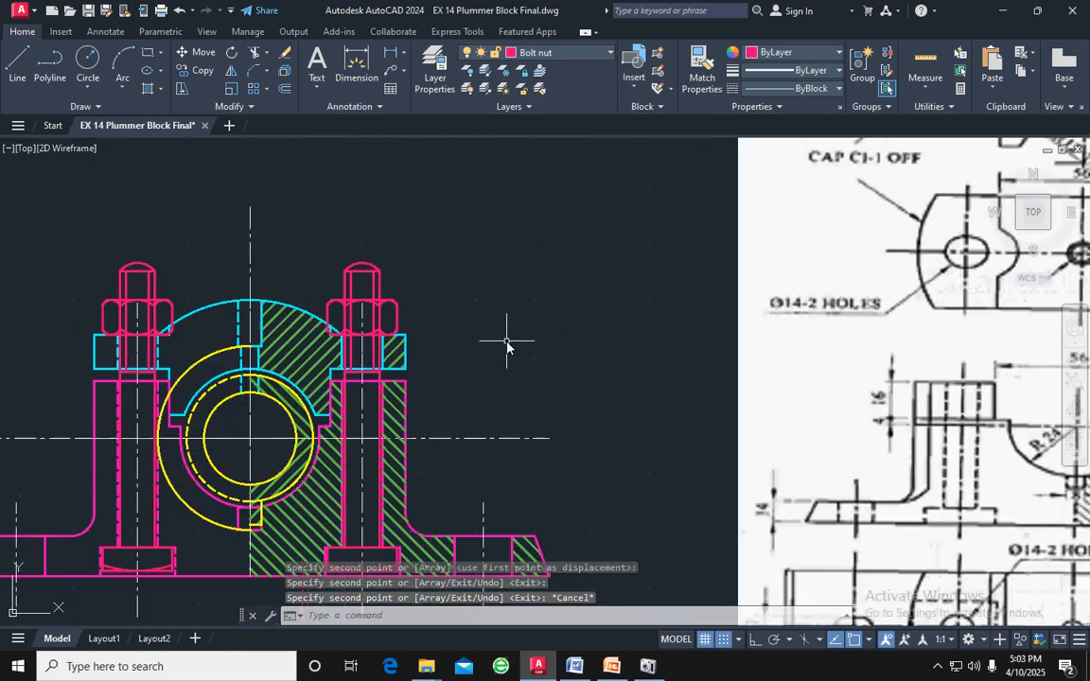
Copy the thinner lock nut from its bottom edge midpoint onto the top edge midpoint of the left bolt's nut
middle_drag(476, 353, 721, 327)
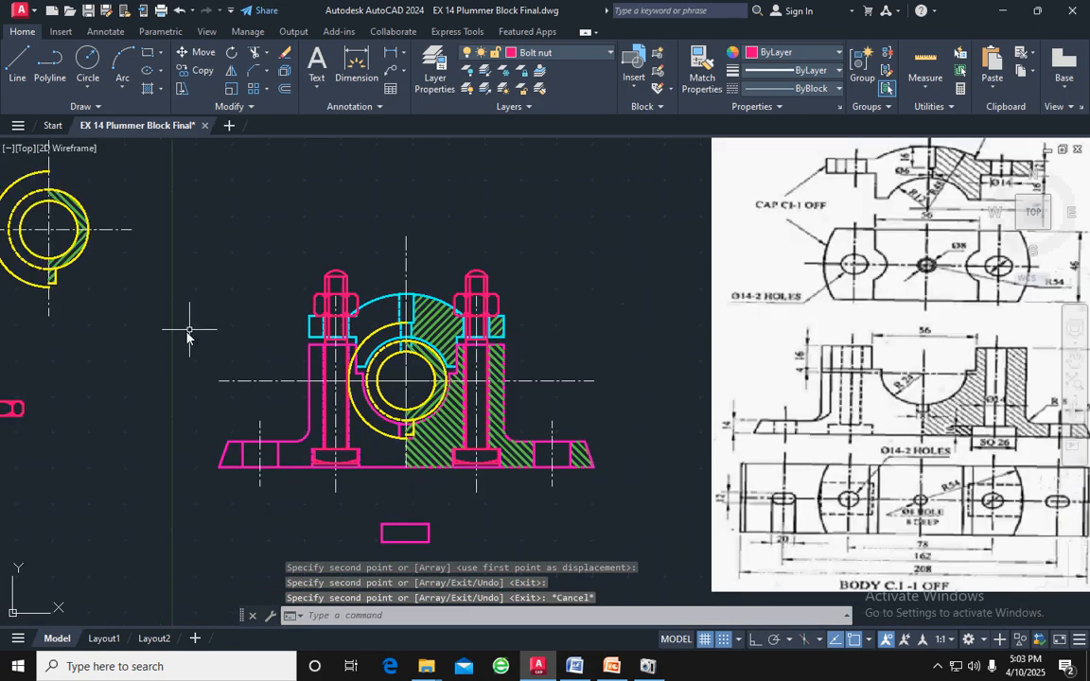
middle_drag(146, 377, 434, 388)
scroll(431, 403, up, 4)
scroll(428, 417, up, 2)
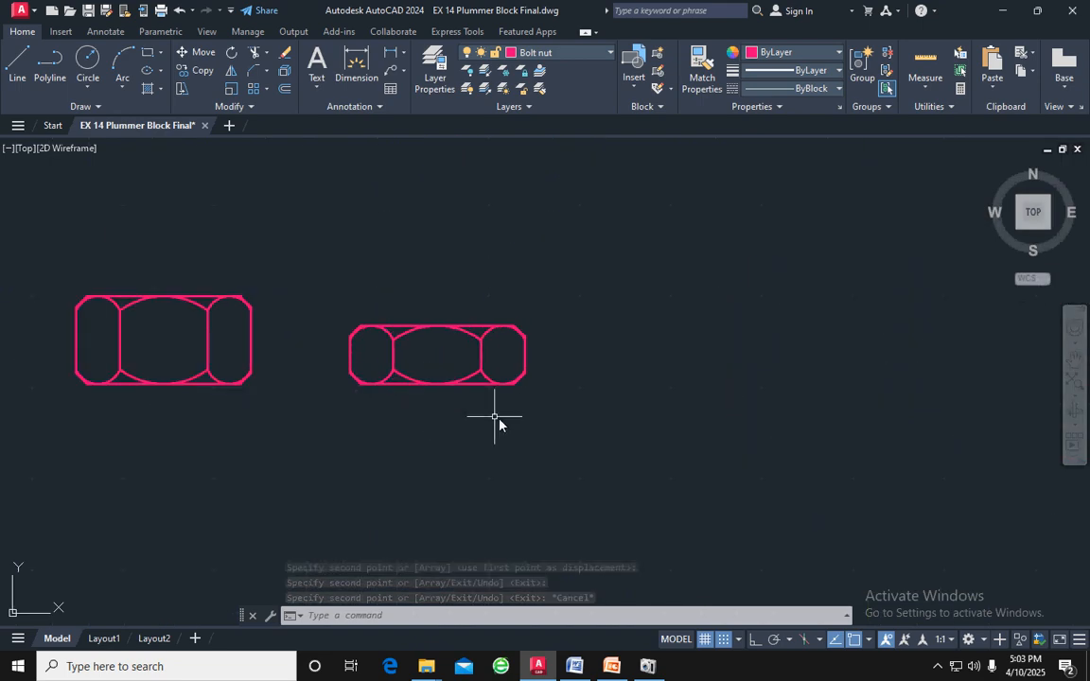
mouse_move(552, 427)
mouse_down()
mouse_move(550, 361)
mouse_move(382, 280)
mouse_move(322, 383)
mouse_up()
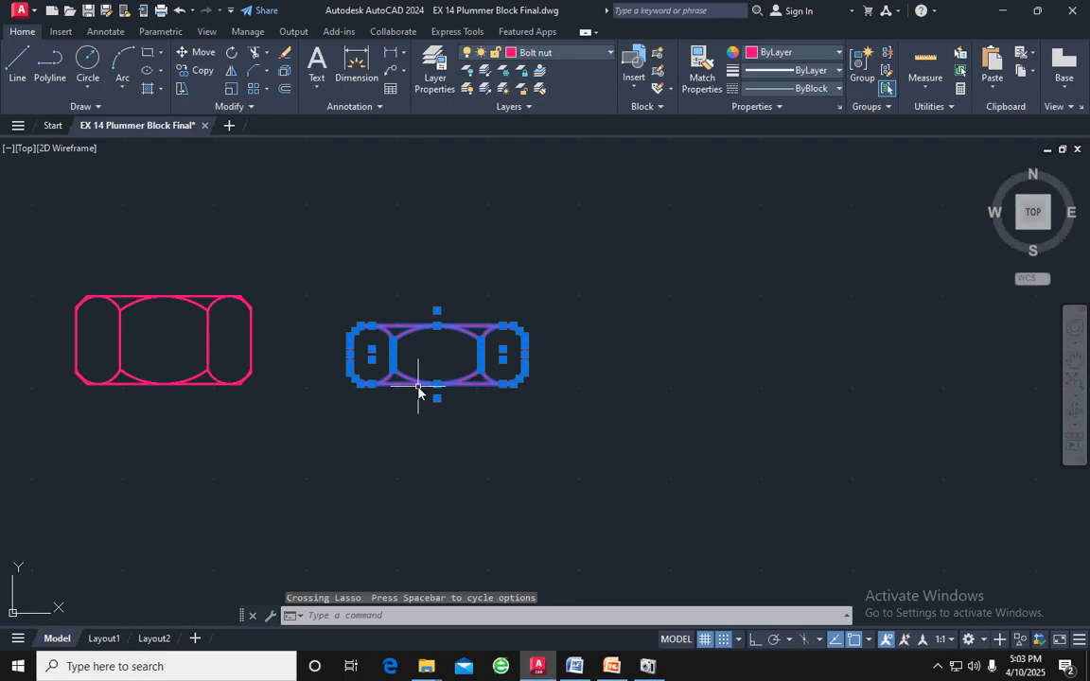
scroll(418, 388, up, 2)
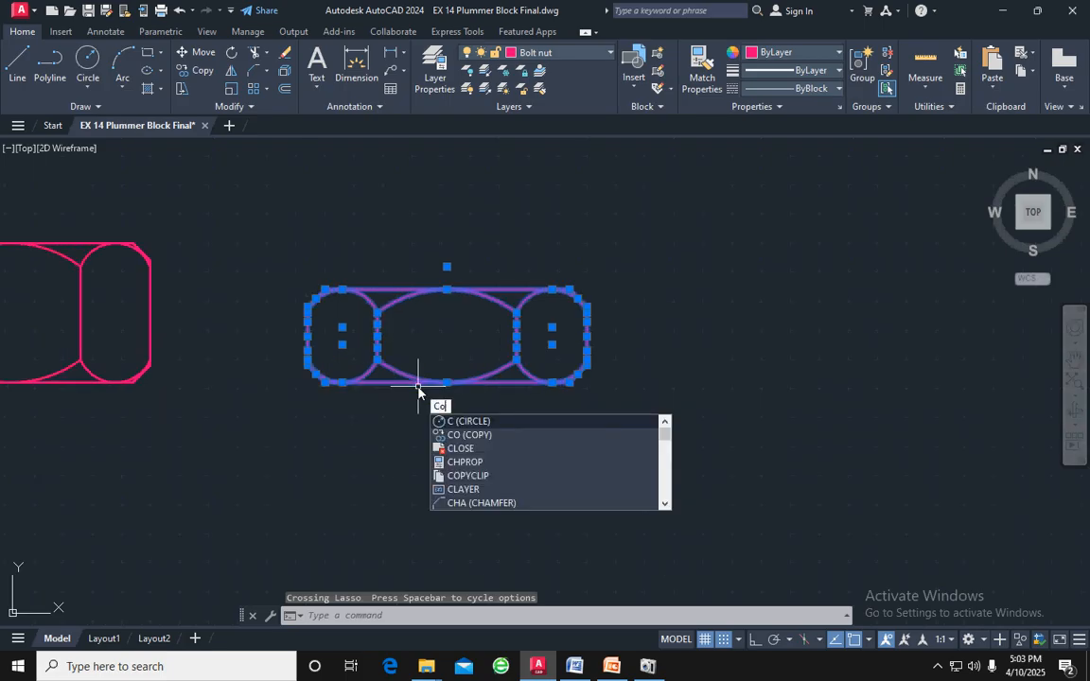
text(o)
key(Return)
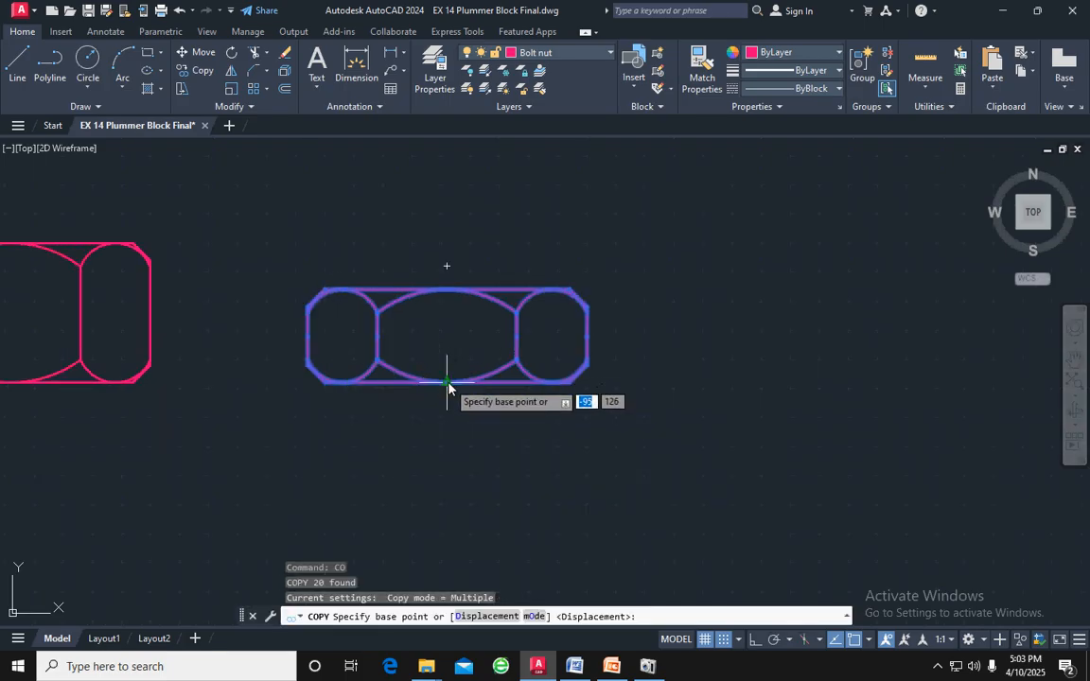
click(446, 379)
scroll(632, 306, down, 3)
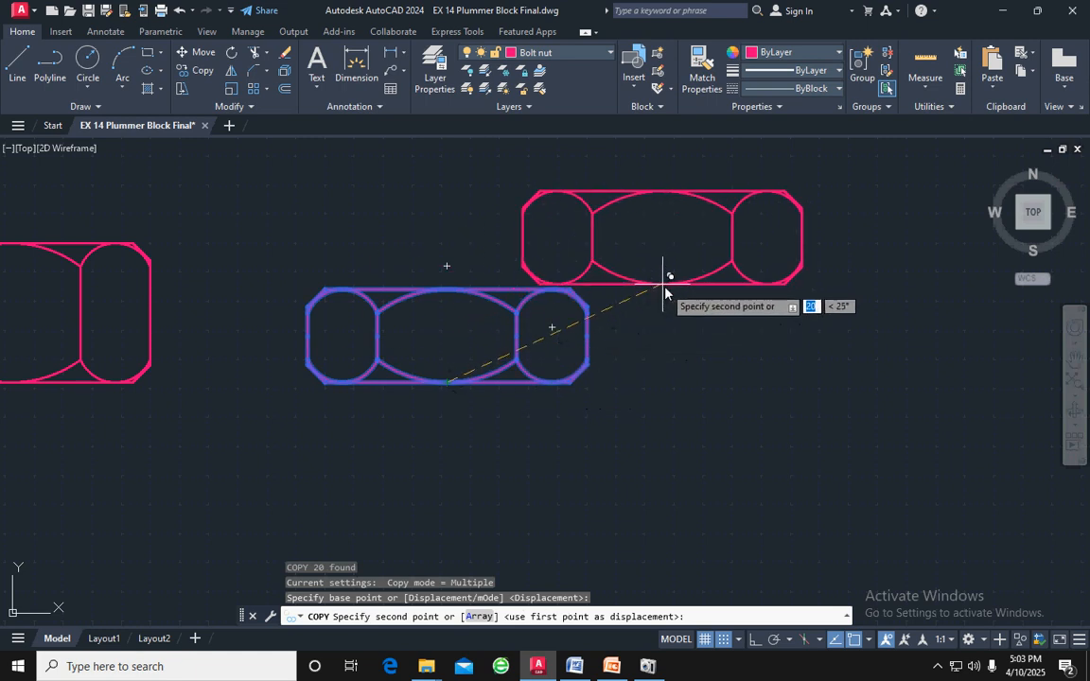
middle_drag(706, 274, 361, 504)
scroll(360, 504, down, 3)
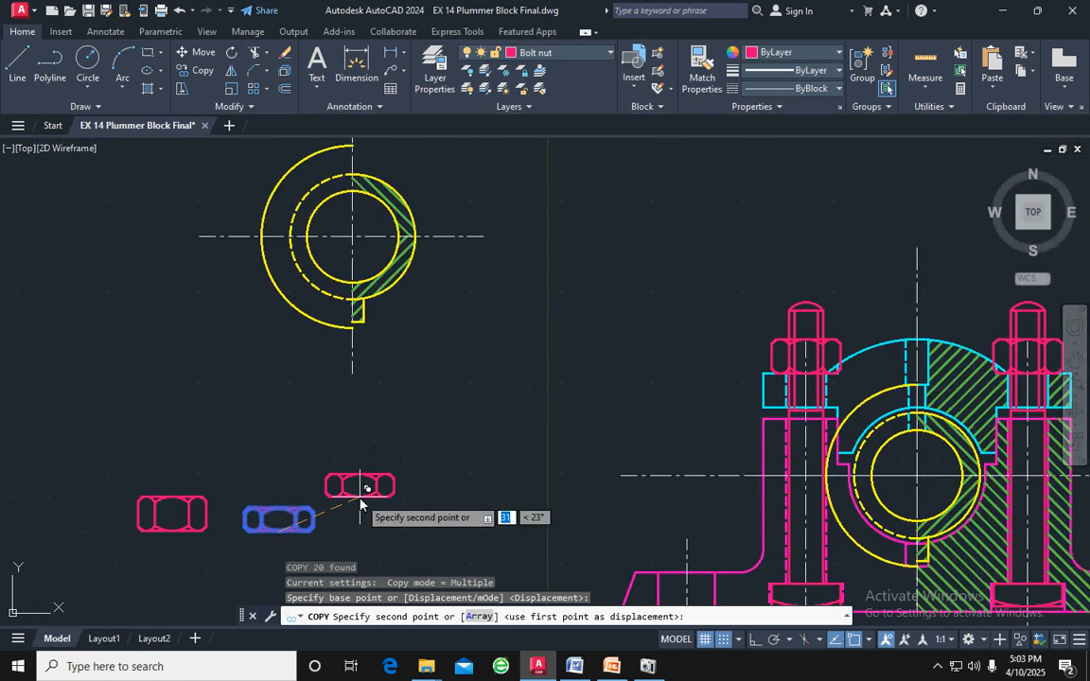
mouse_move(554, 399)
middle_down()
mouse_move(404, 455)
mouse_move(416, 487)
middle_up()
scroll(515, 388, up, 5)
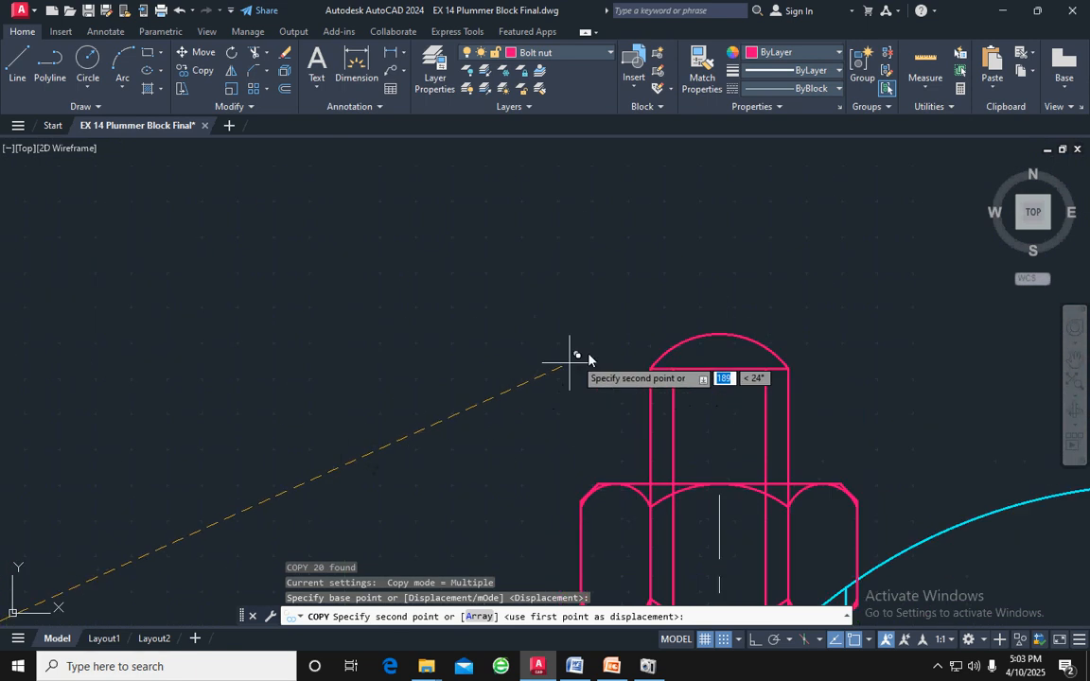
middle_drag(724, 473, 711, 389)
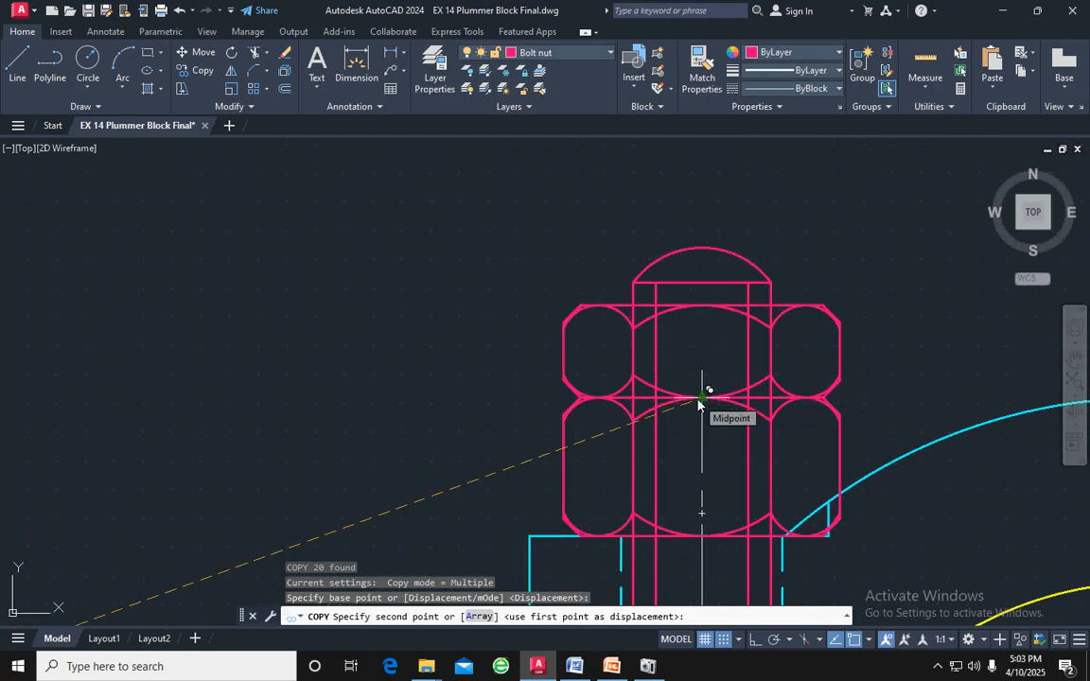
click(702, 397)
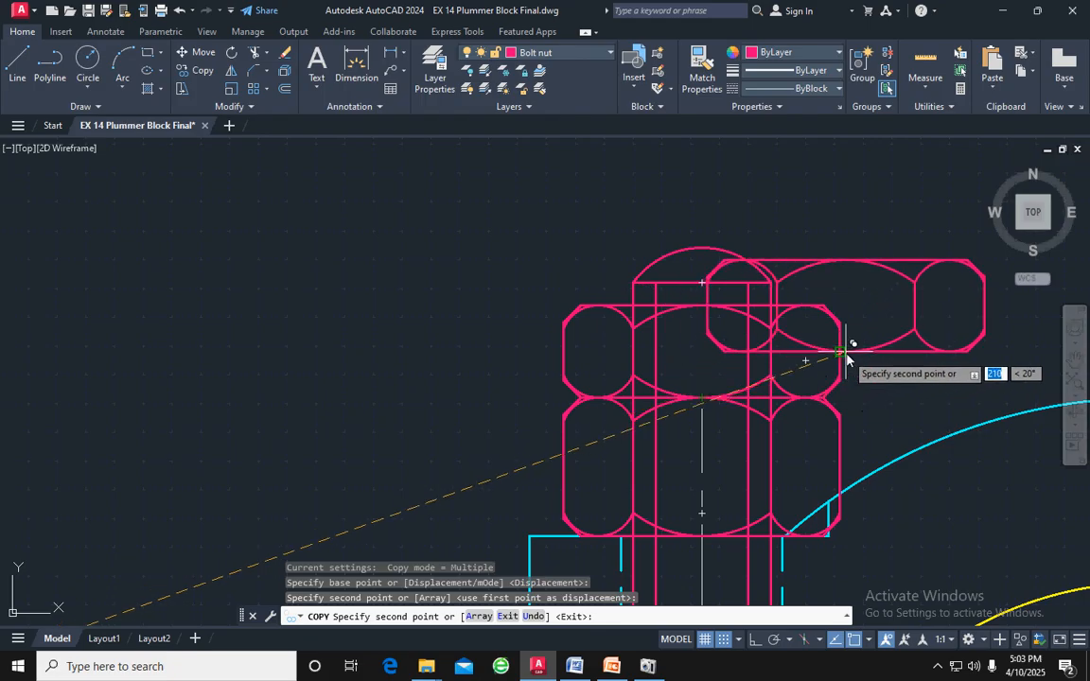
Place a second copy of the lock nut on the top edge midpoint of the right bolt's nut and finish copying
middle_drag(874, 351, 98, 382)
middle_drag(511, 355, 220, 351)
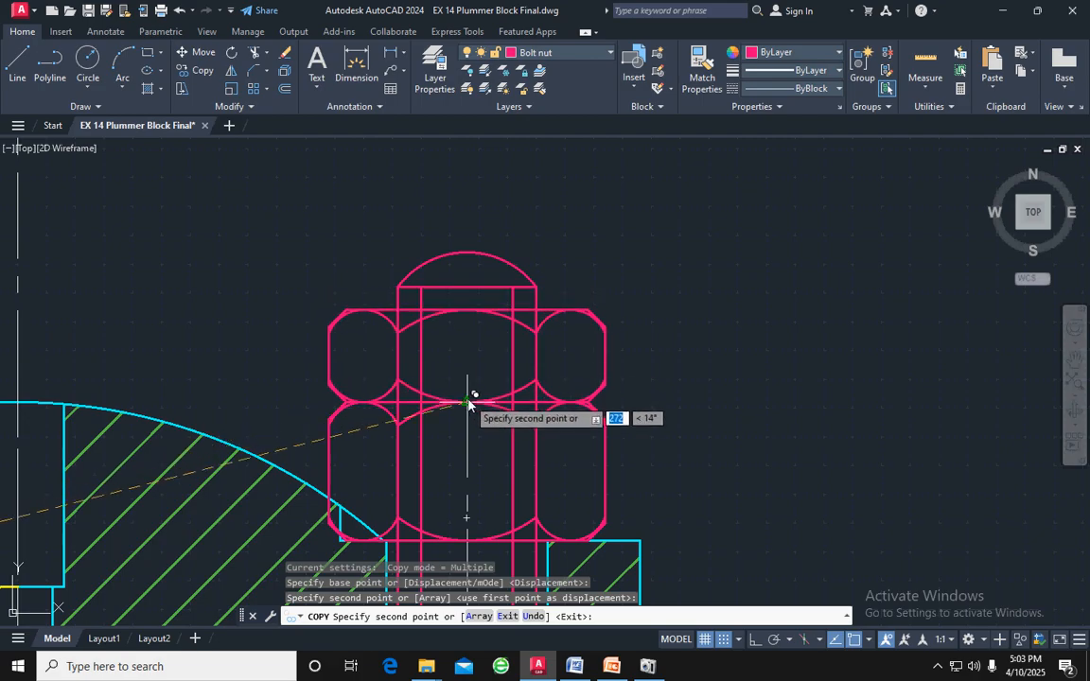
click(470, 402)
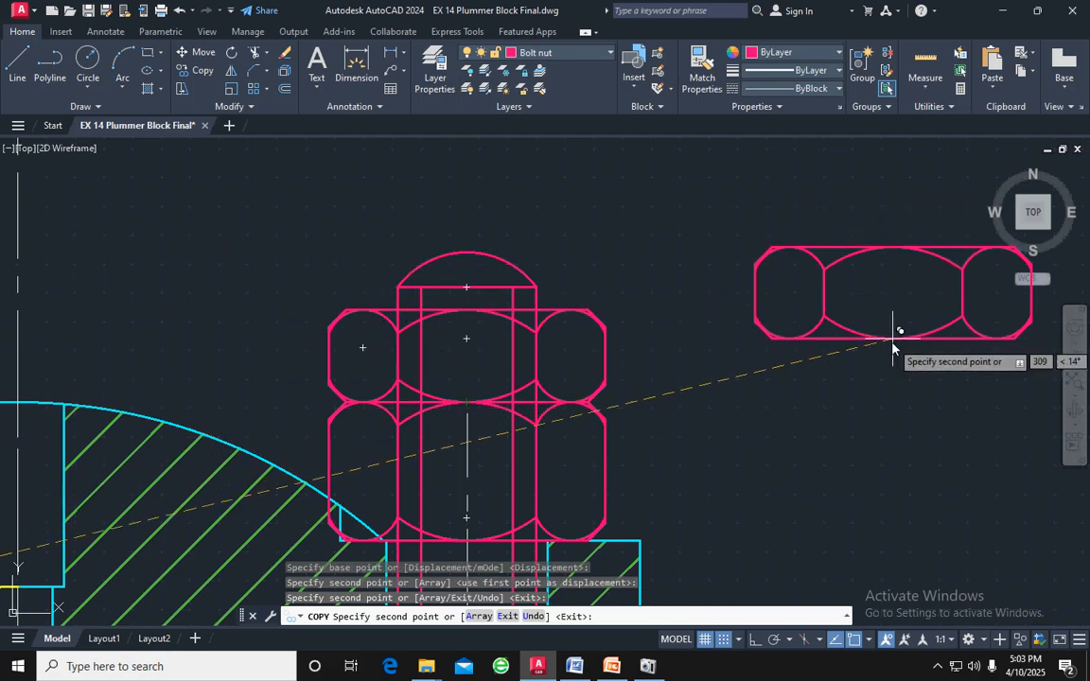
key(Escape)
scroll(839, 331, down, 5)
mouse_move(839, 333)
middle_down()
mouse_move(825, 345)
mouse_move(798, 208)
middle_up()
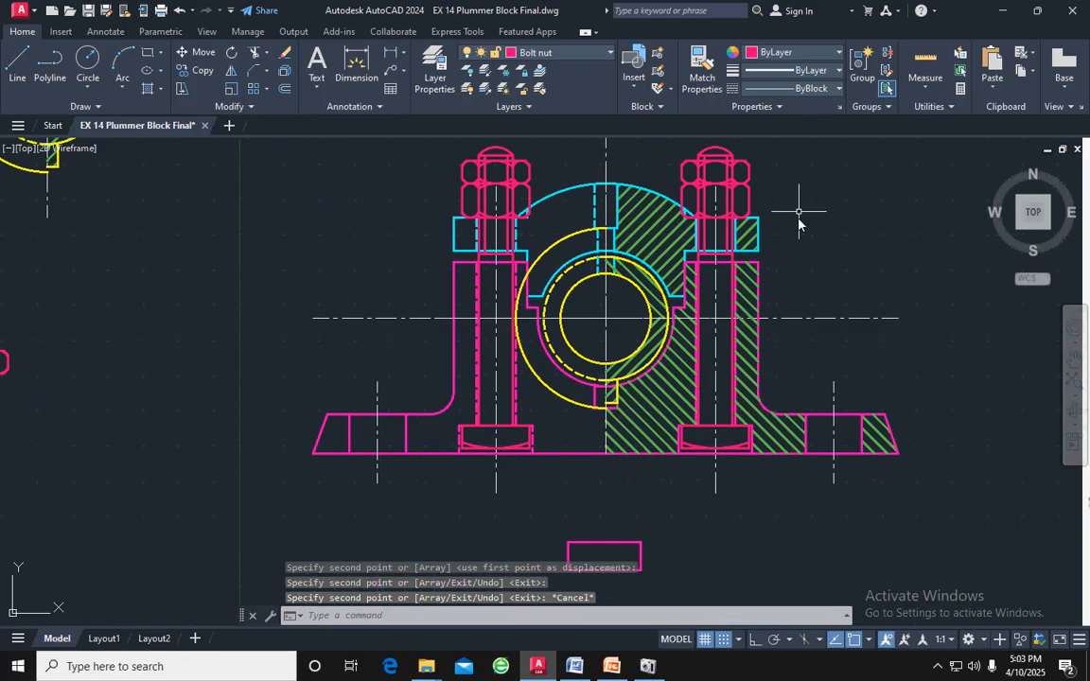
Delete the leftover magenta rectangle below the body's base
scroll(843, 268, down, 2)
scroll(835, 256, up, 2)
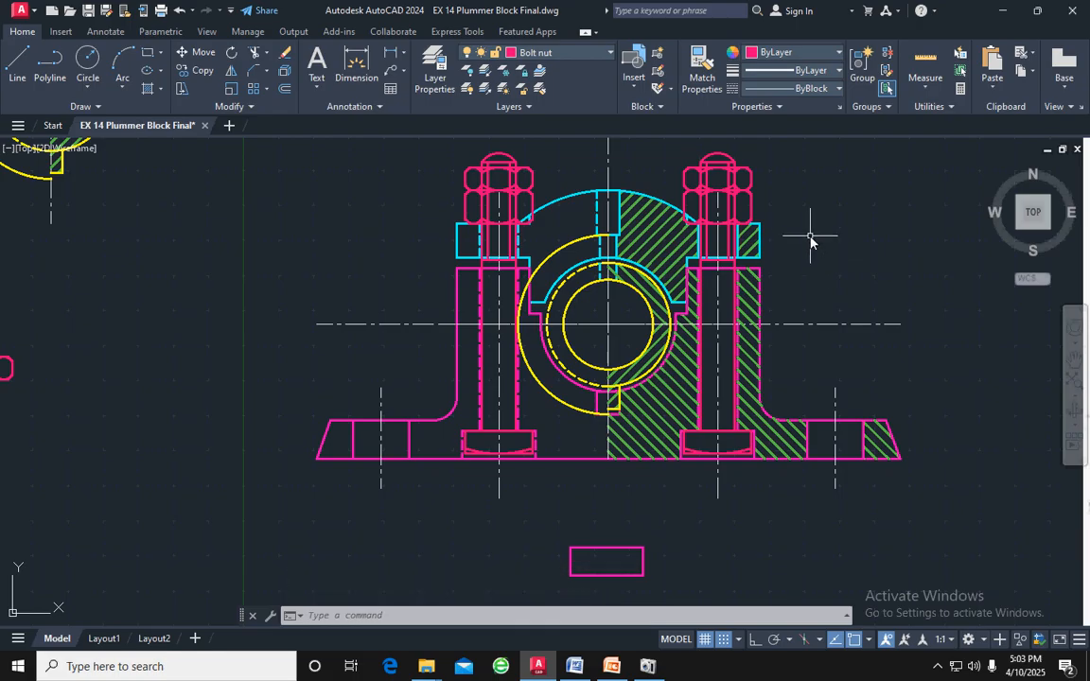
middle_drag(810, 236, 823, 266)
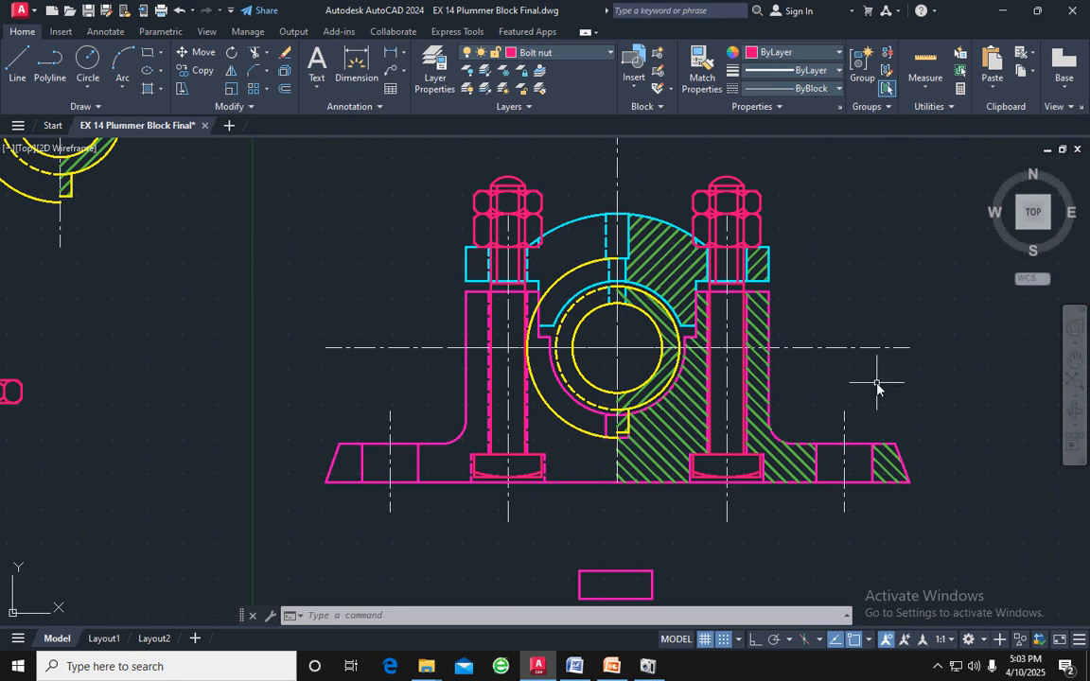
middle_drag(877, 386, 913, 329)
click(757, 576)
click(662, 530)
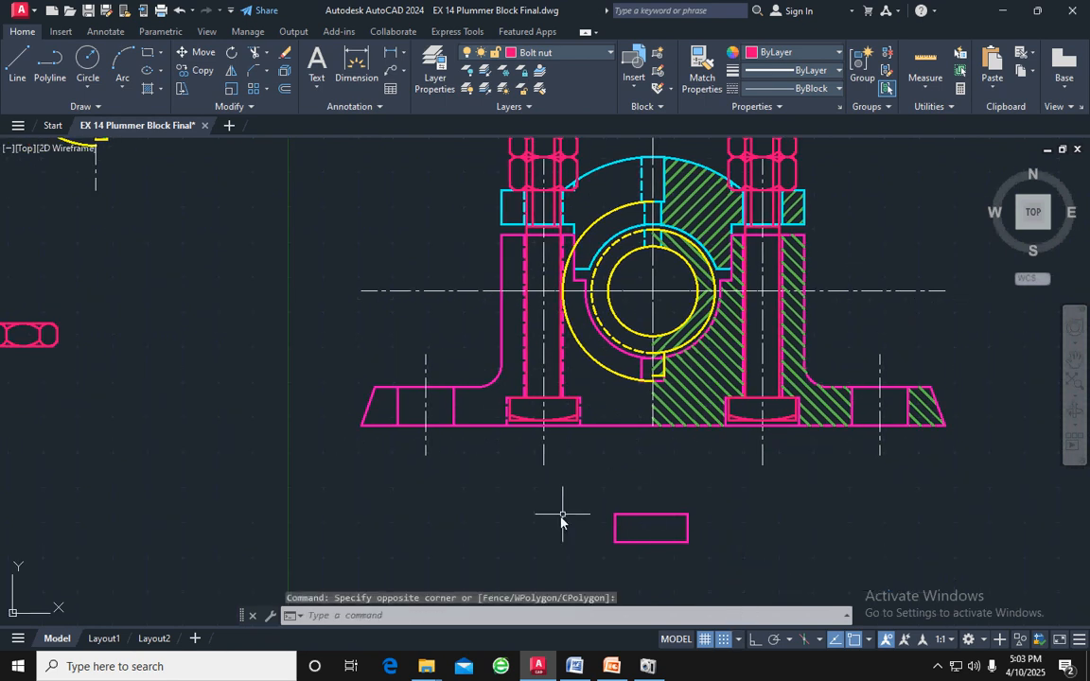
mouse_move(696, 551)
mouse_down()
mouse_move(645, 499)
mouse_move(525, 544)
mouse_move(520, 558)
mouse_up()
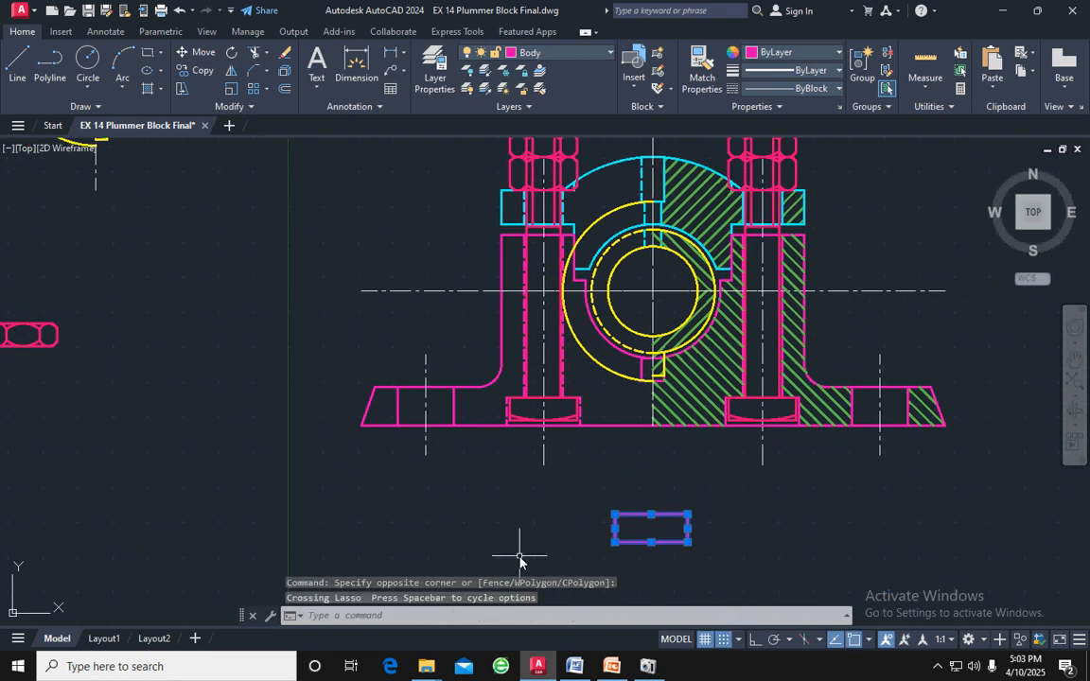
key(Delete)
Make layer 0 current and add a horizontal linear dimension below the body for the full length of its base
middle_drag(246, 289, 259, 391)
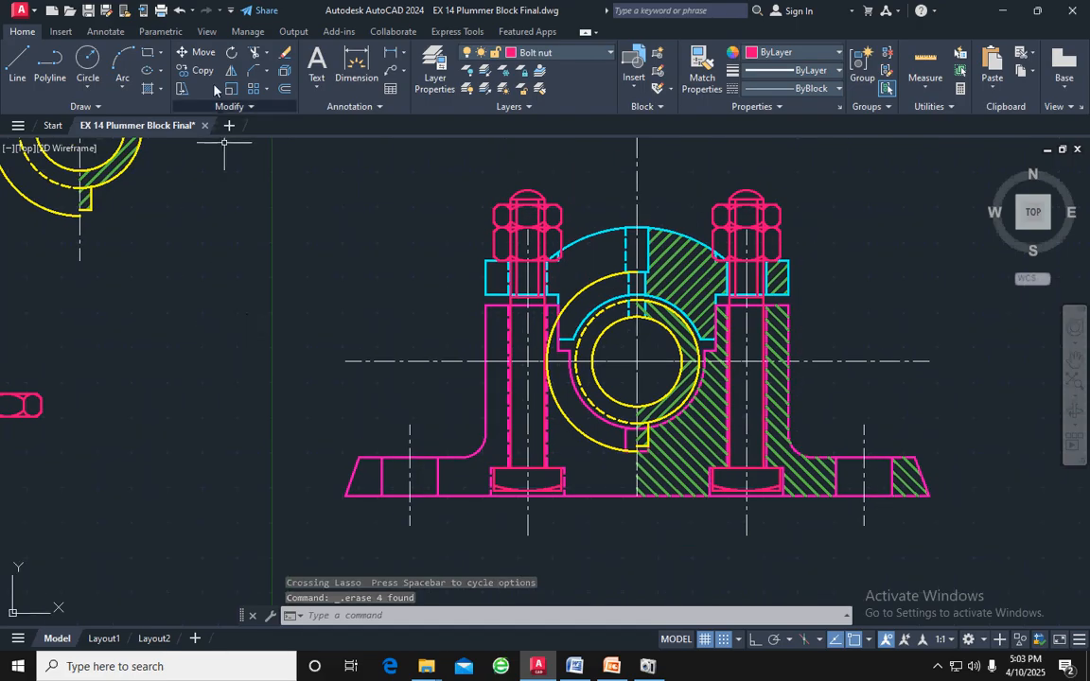
click(535, 57)
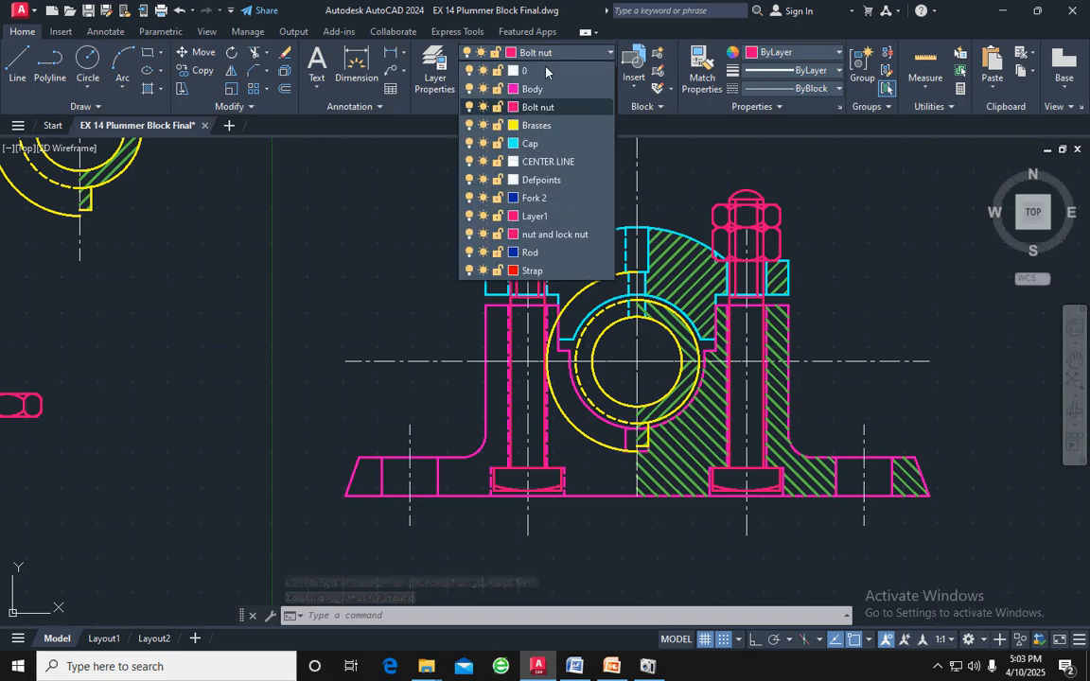
click(546, 73)
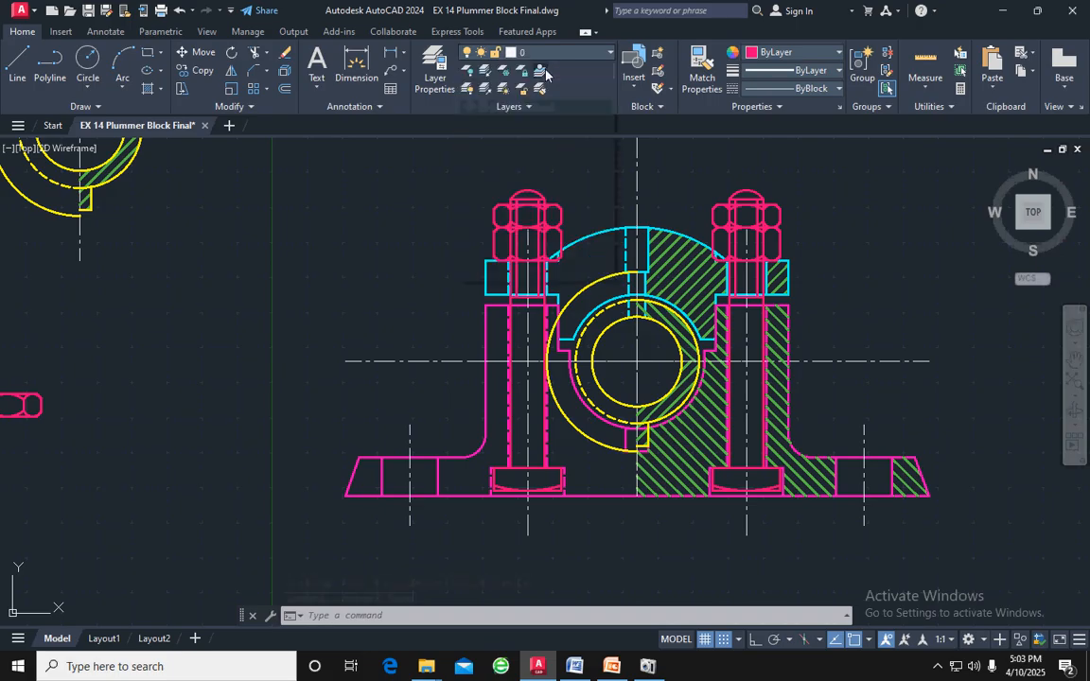
click(393, 57)
click(347, 495)
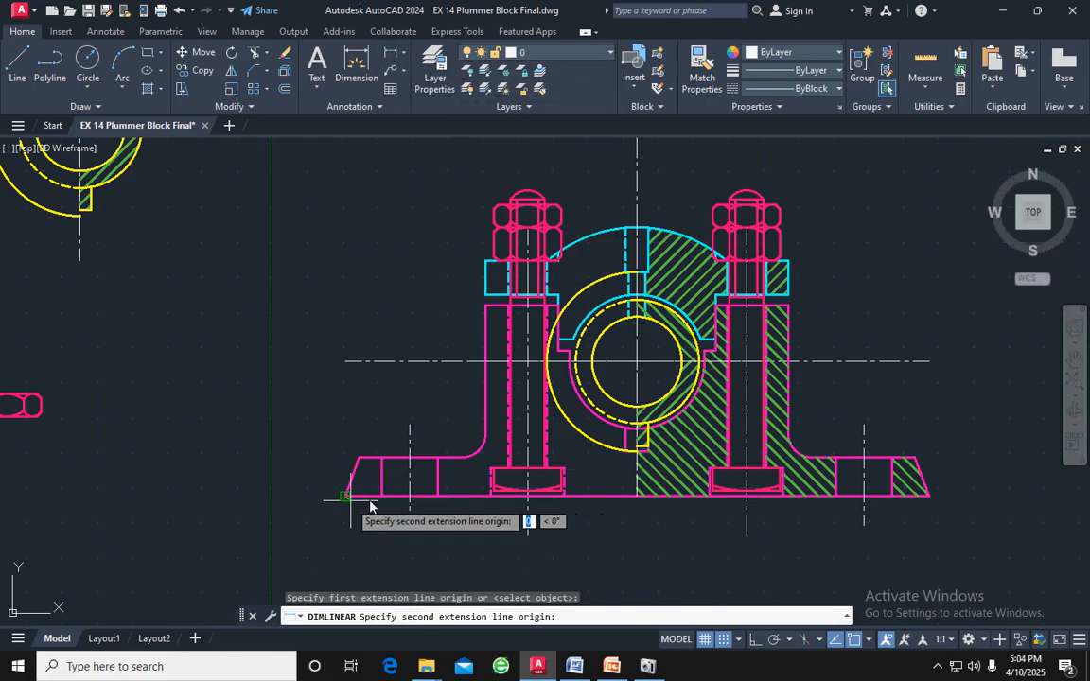
click(927, 496)
middle_drag(898, 540, 893, 430)
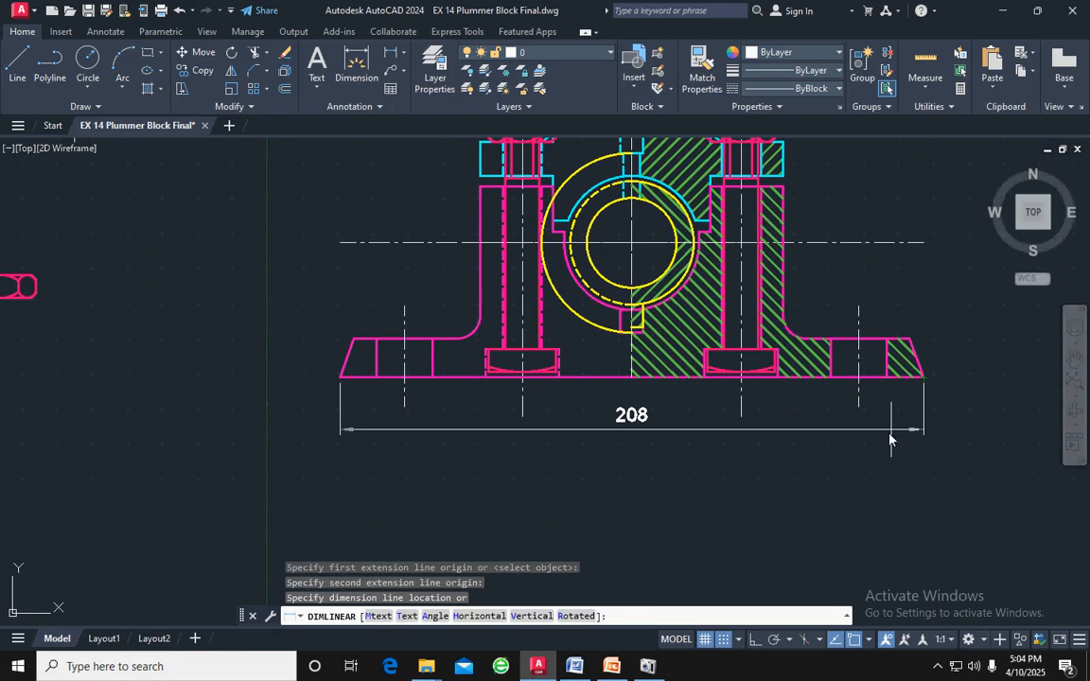
click(874, 491)
Add a vertical linear dimension beside the base's right end for the base flange thickness
scroll(791, 486, down, 2)
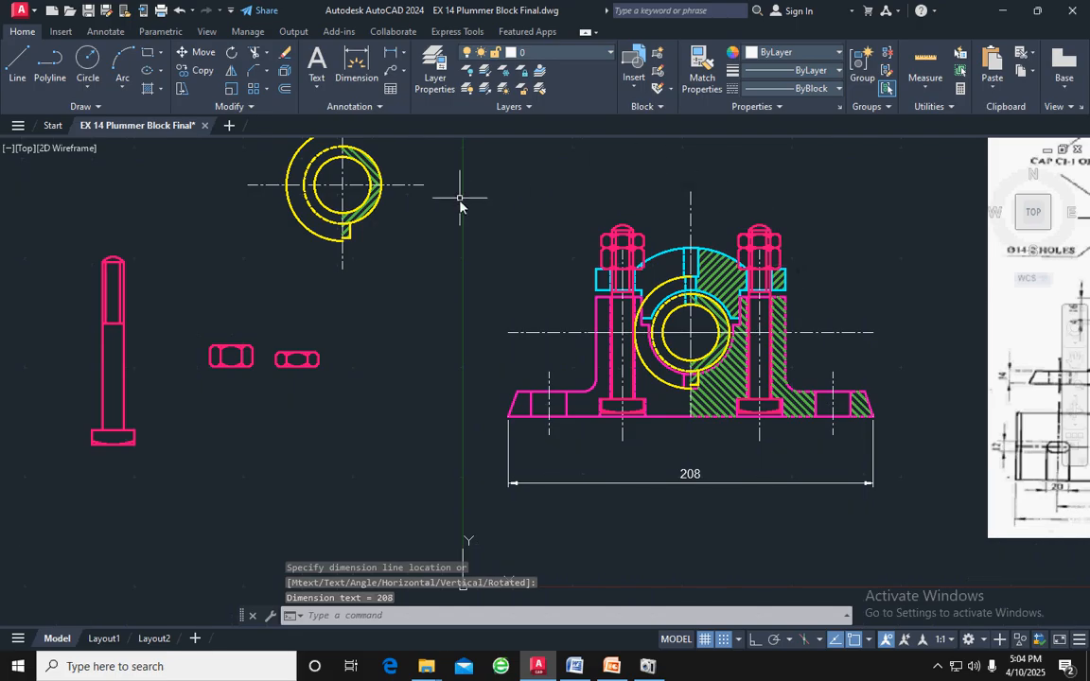
click(403, 59)
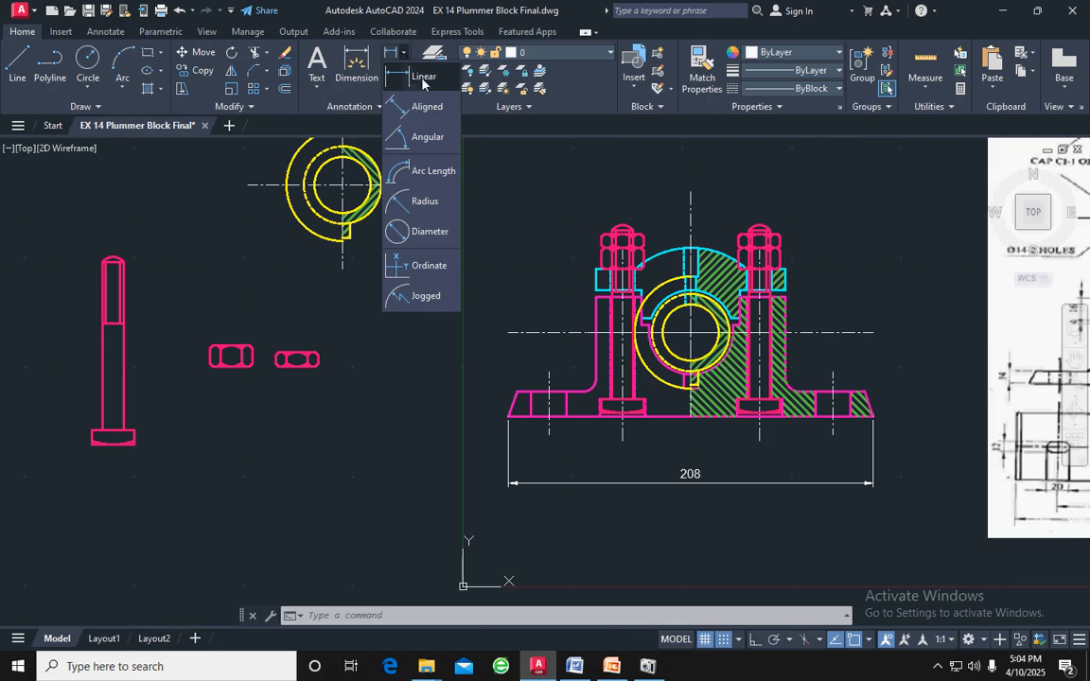
click(422, 80)
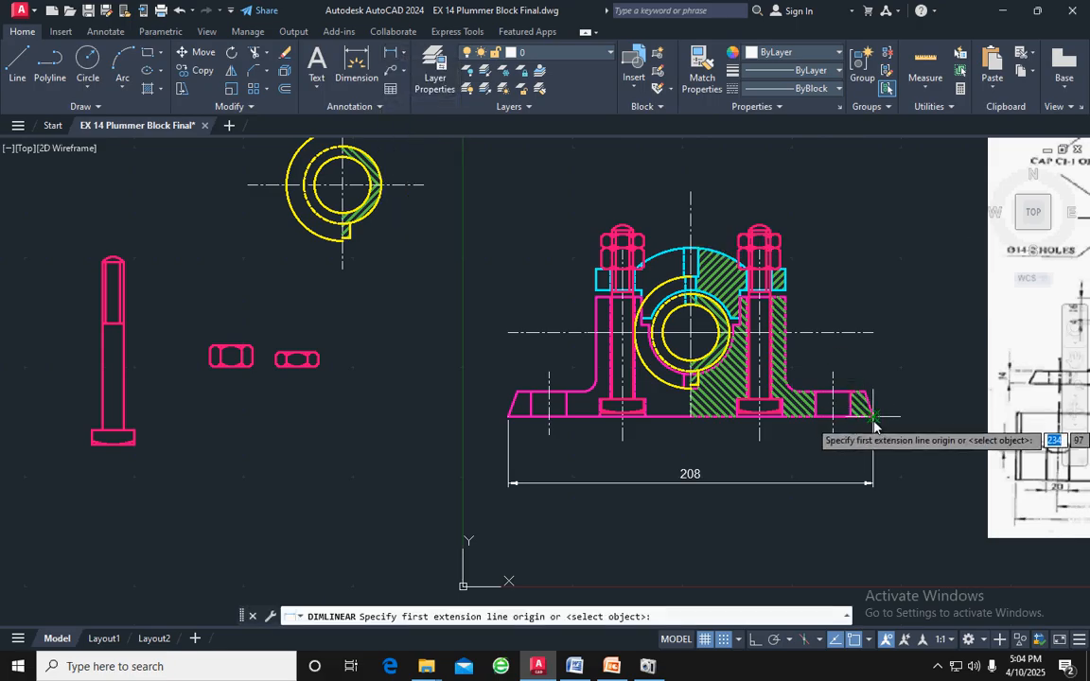
click(872, 418)
click(866, 390)
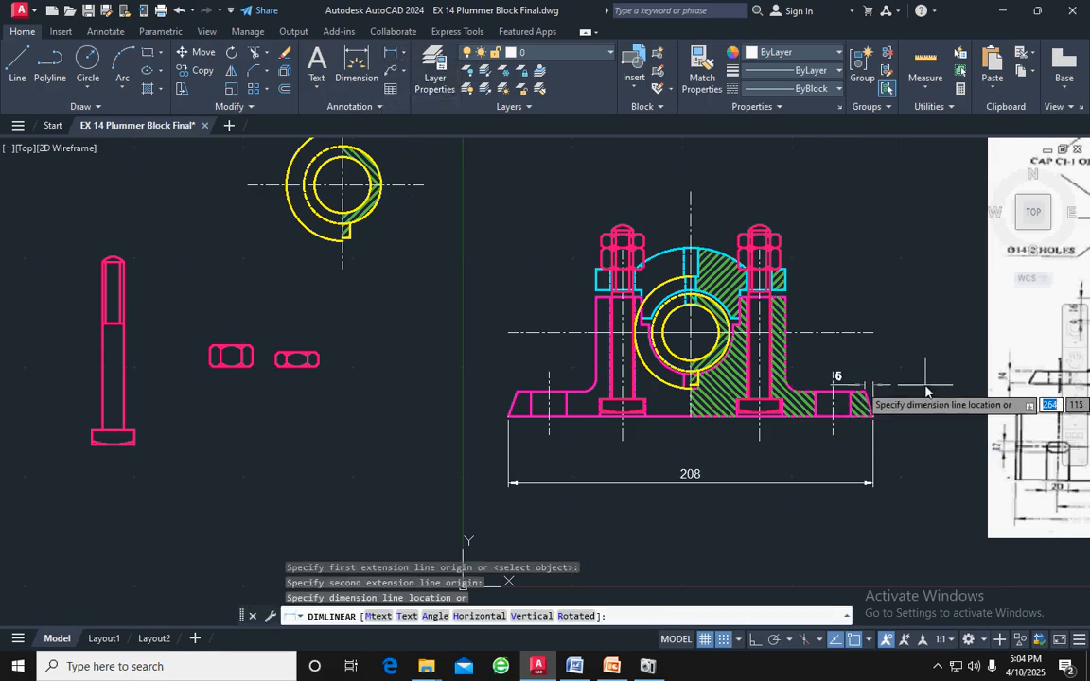
click(921, 405)
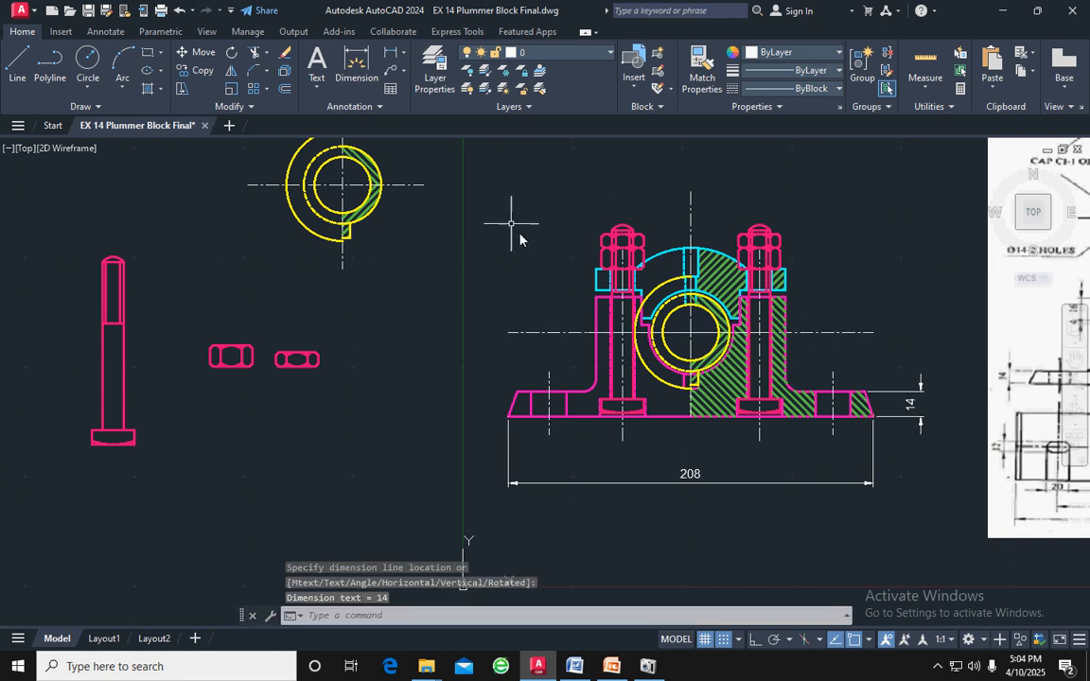
click(391, 53)
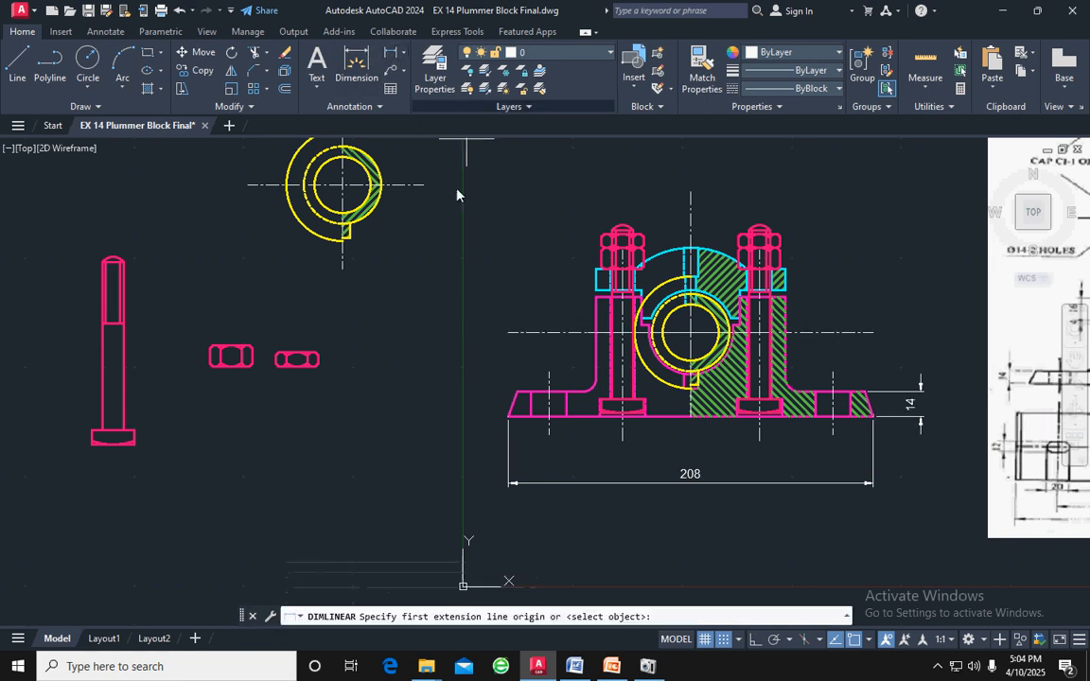
scroll(566, 457, up, 4)
scroll(566, 461, up, 2)
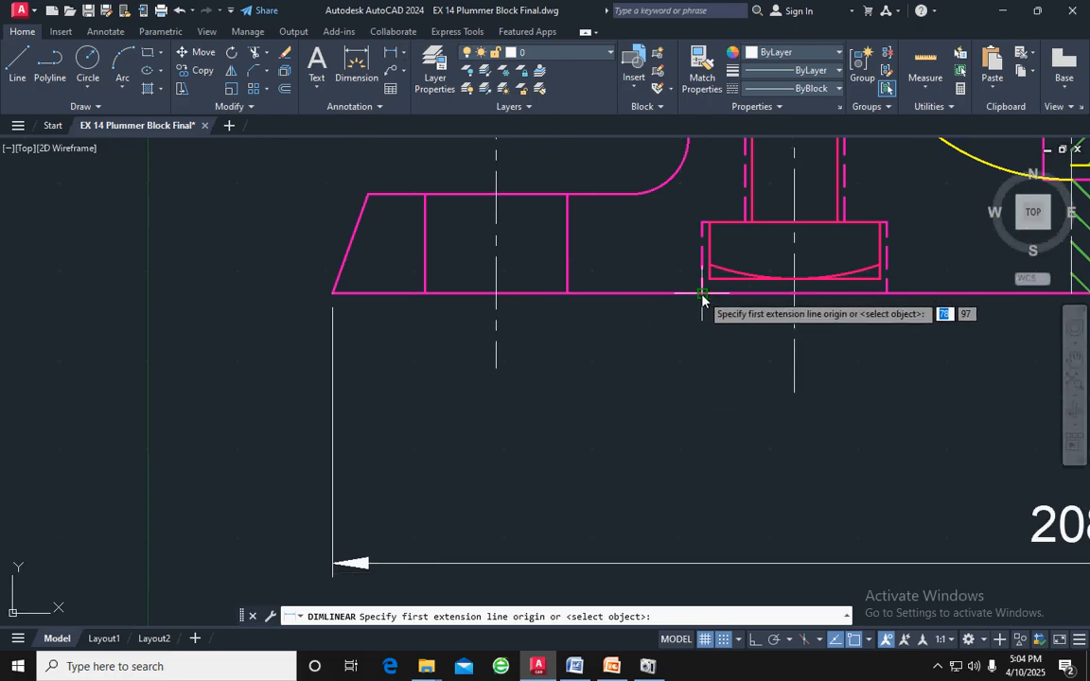
click(703, 294)
click(887, 295)
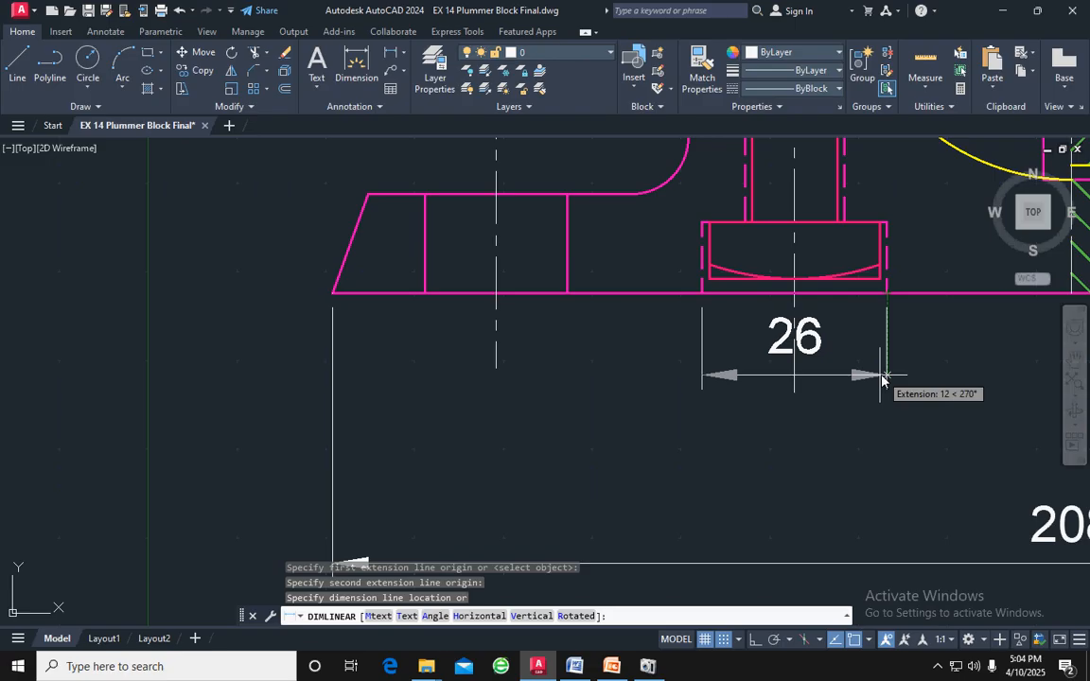
key(Escape)
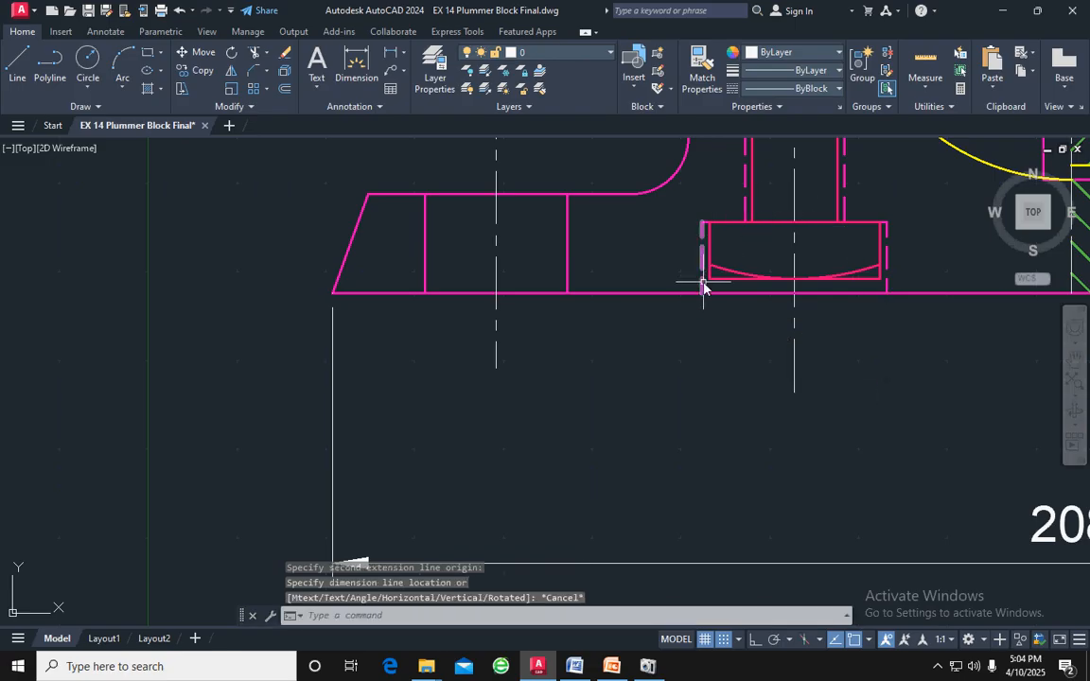
Add a horizontal linear dimension just below the base for the width of the left bolt head's recess
scroll(703, 286, down, 4)
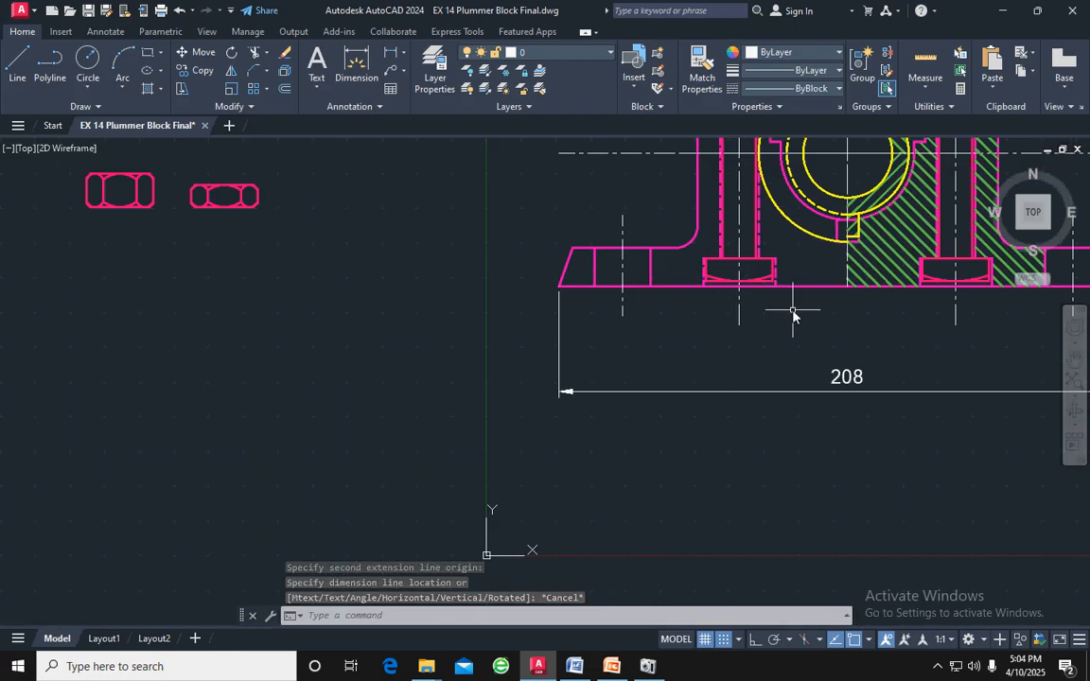
middle_drag(793, 315, 684, 328)
scroll(684, 328, up, 3)
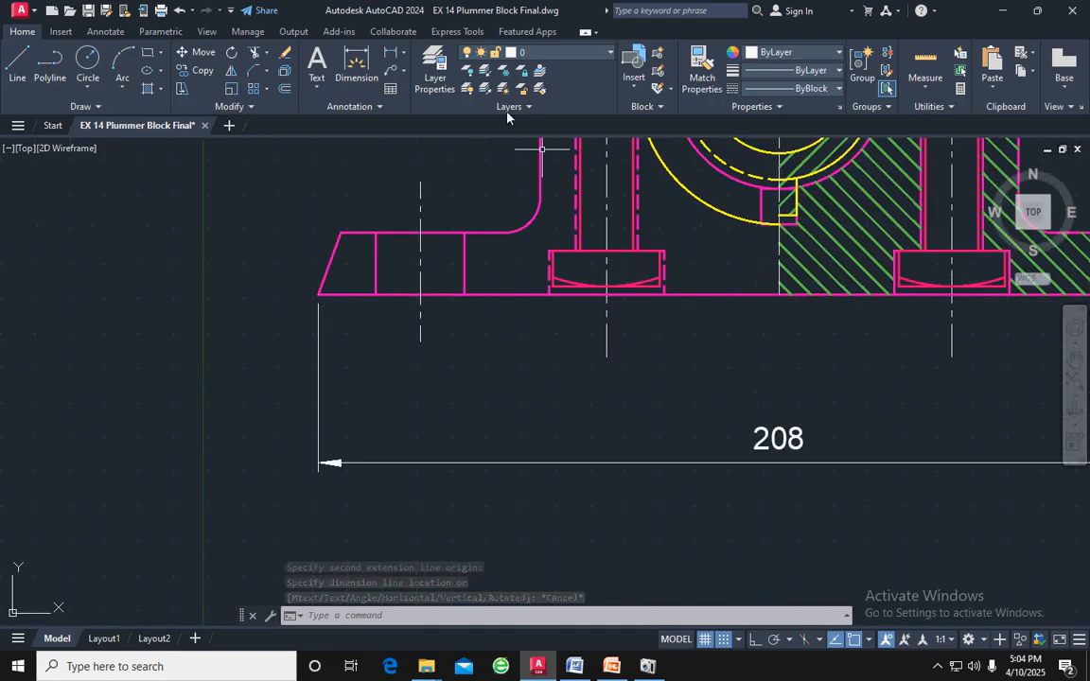
click(364, 71)
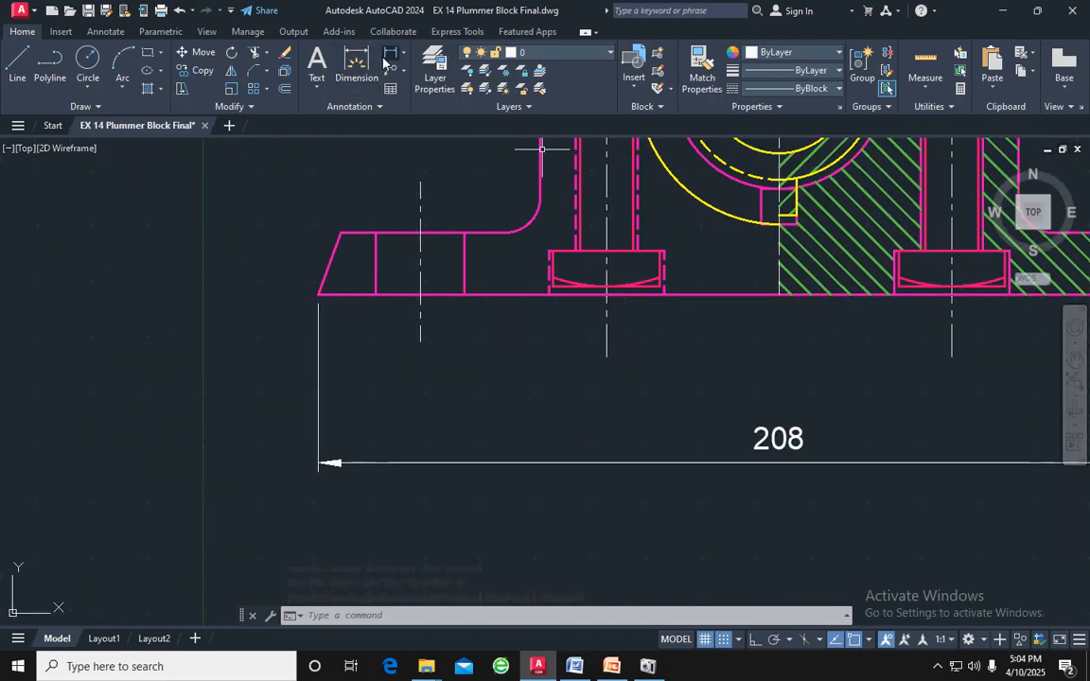
click(548, 294)
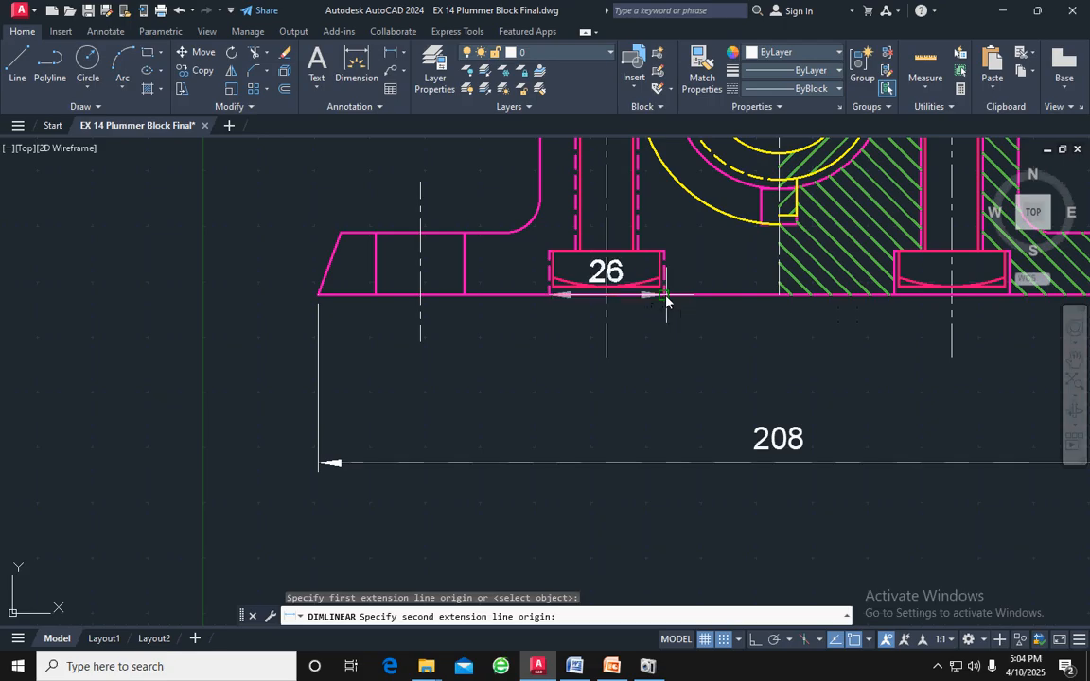
click(666, 299)
click(669, 322)
Add a horizontal linear dimension below the base between the lower ends of the two outer mounting holes' centre lines
scroll(667, 320, down, 2)
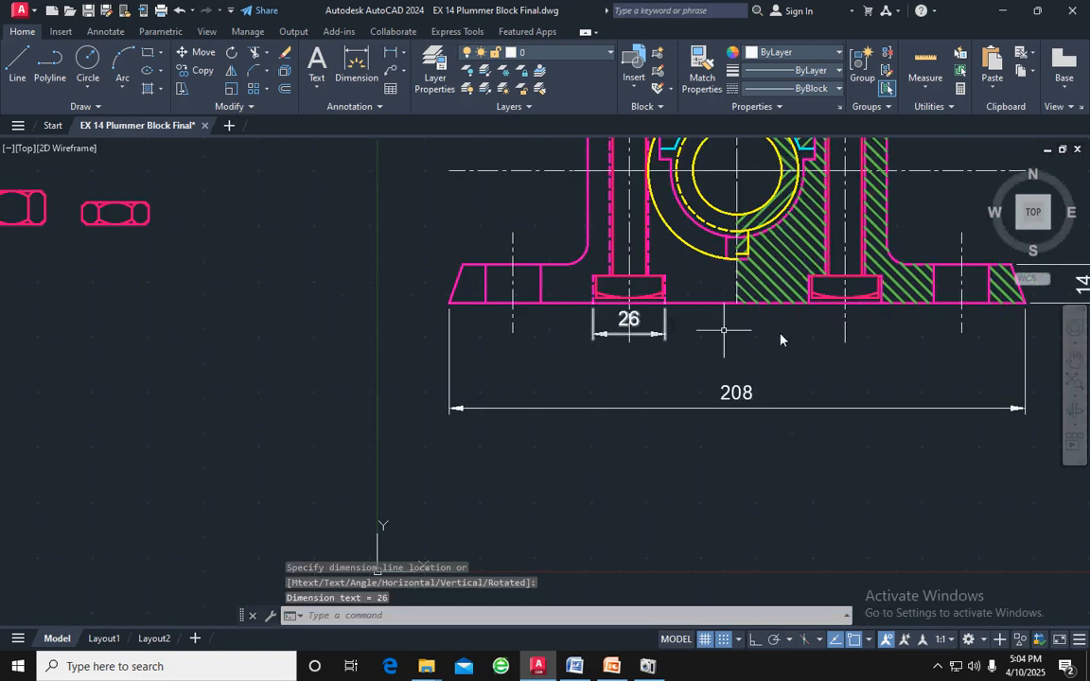
click(388, 55)
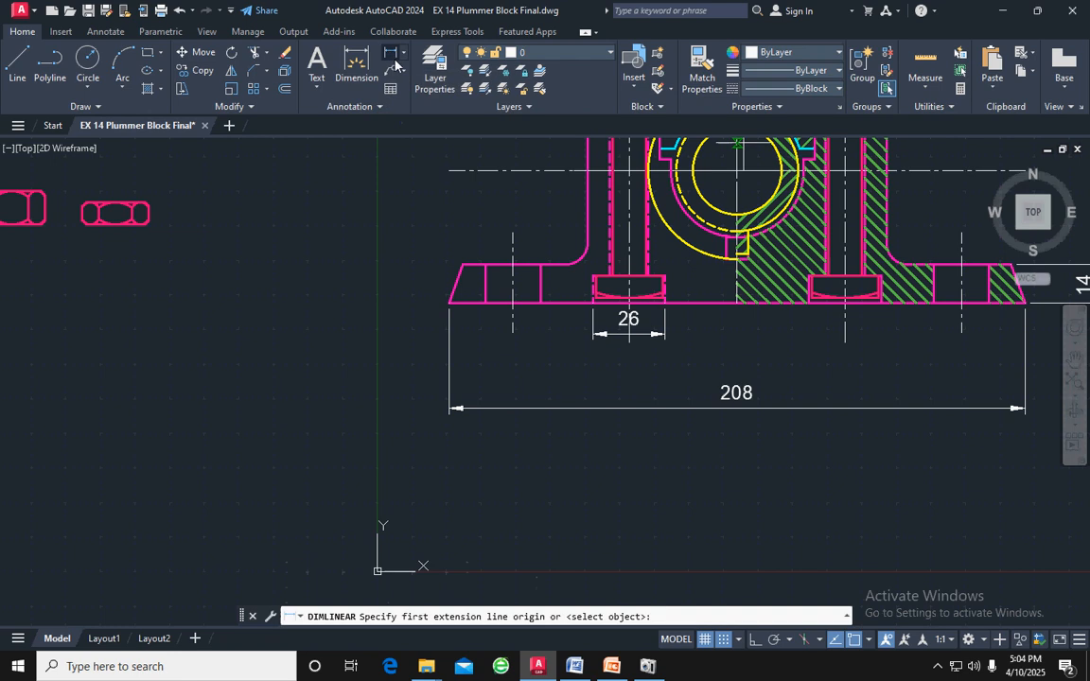
click(512, 332)
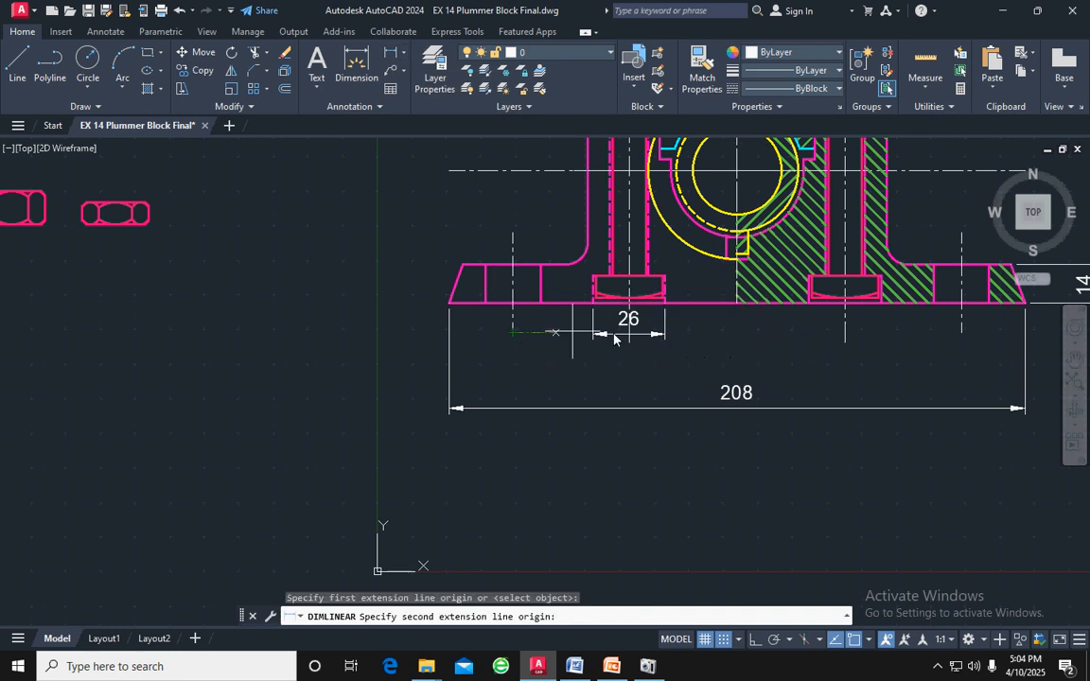
click(962, 333)
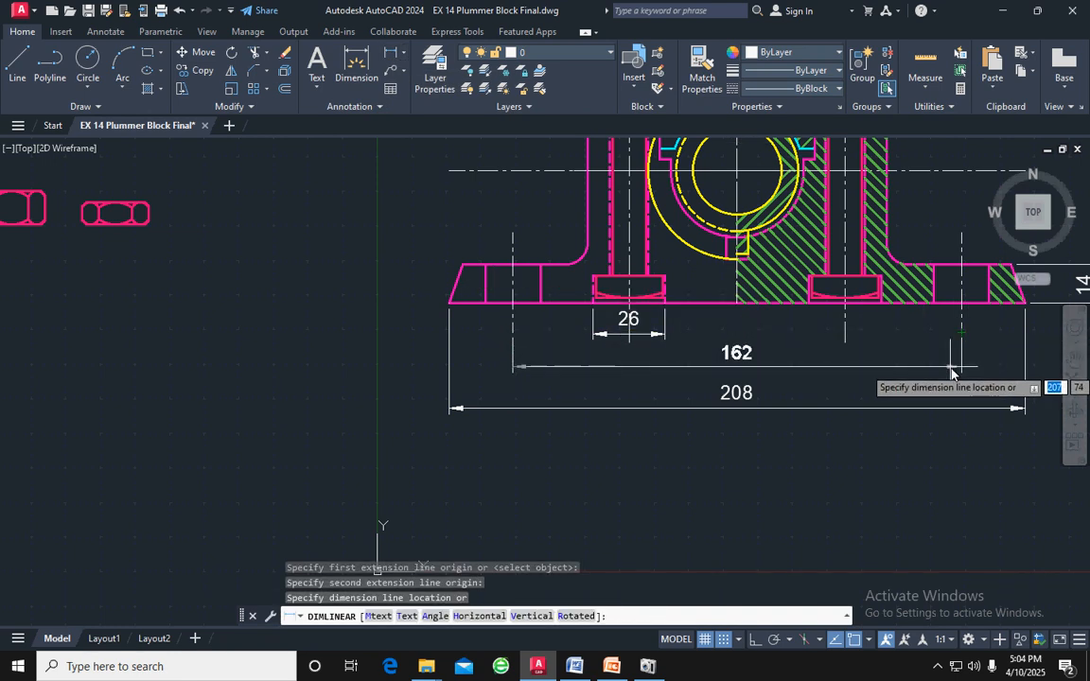
click(952, 369)
Move the overall base length dimension and the mounting hole spacing dimension straight down, with Ortho on, to make room above them
click(740, 413)
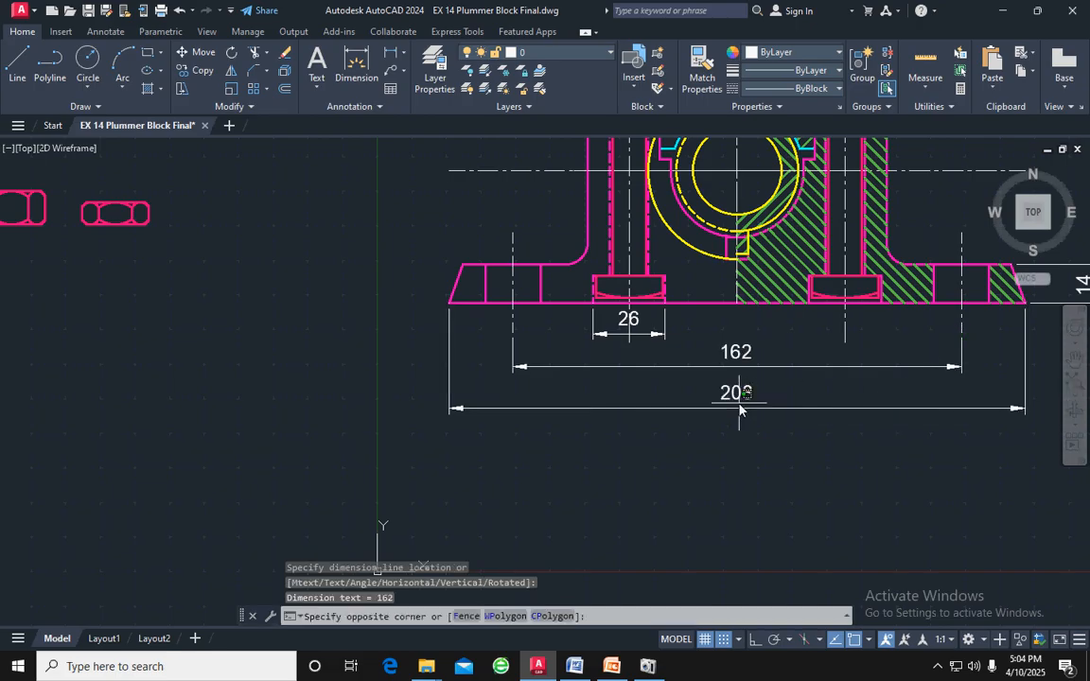
click(735, 395)
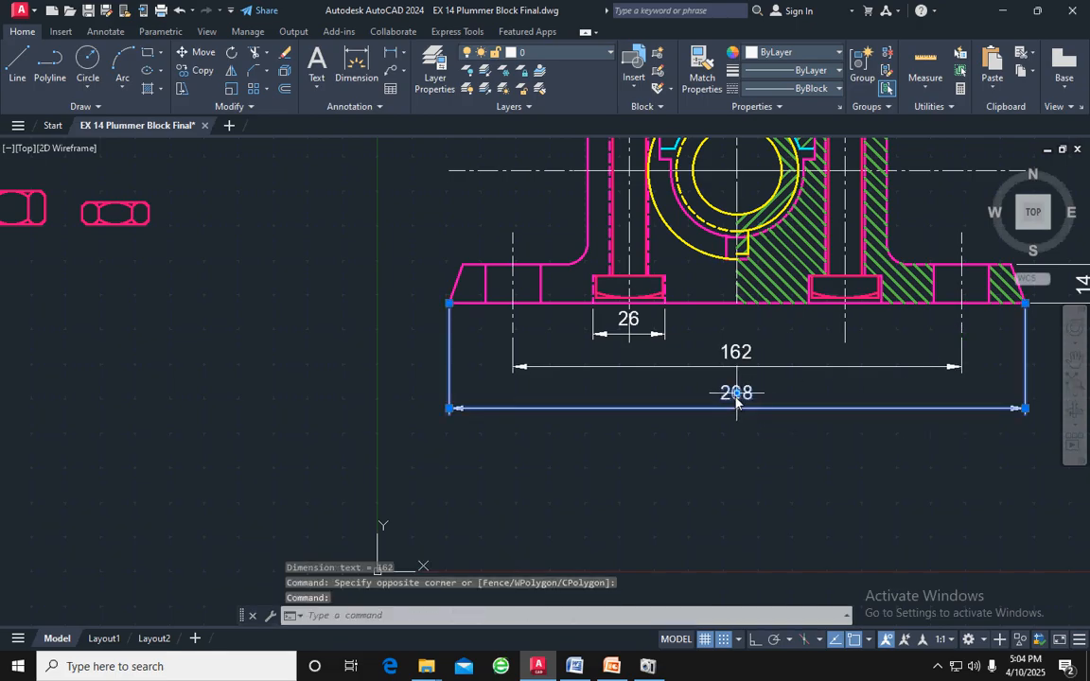
click(736, 393)
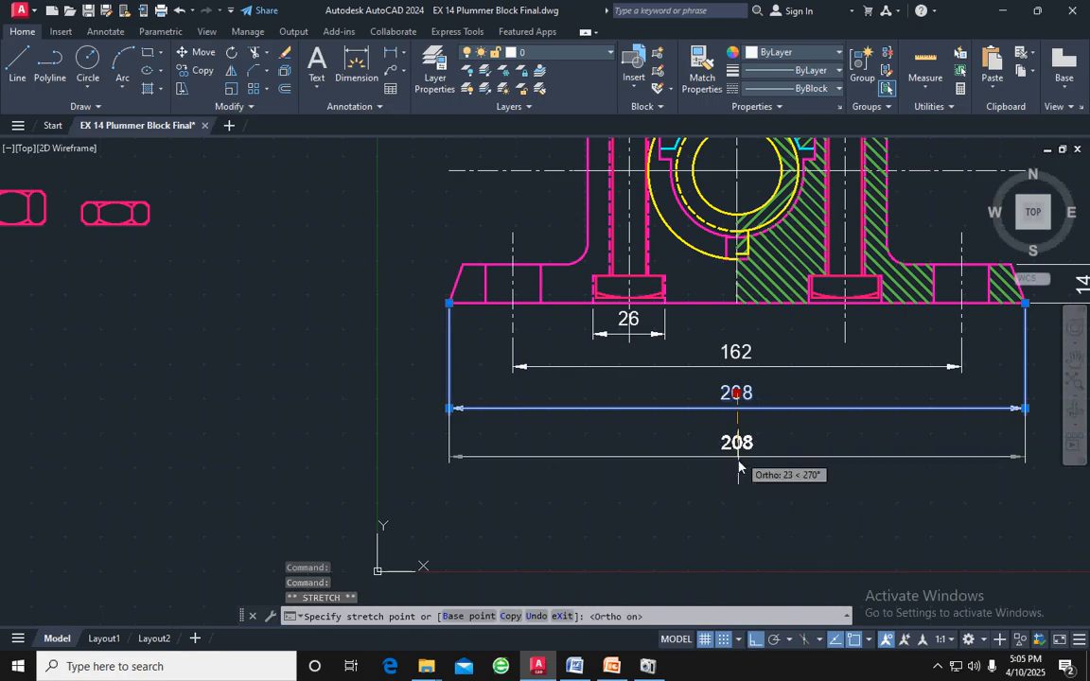
click(738, 446)
click(740, 365)
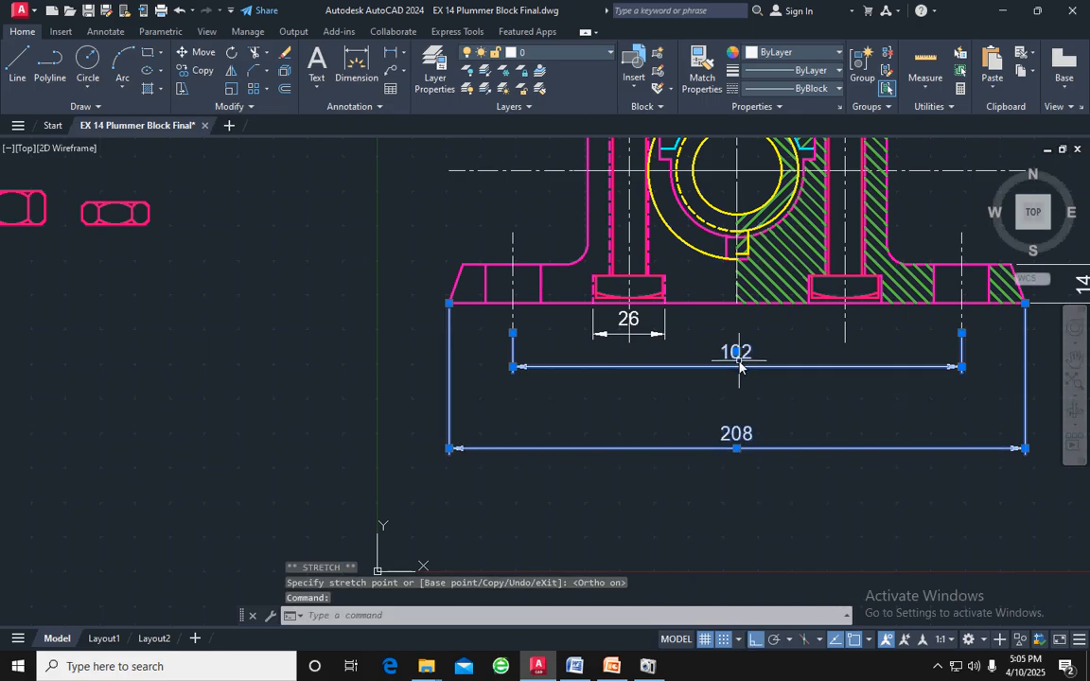
click(736, 352)
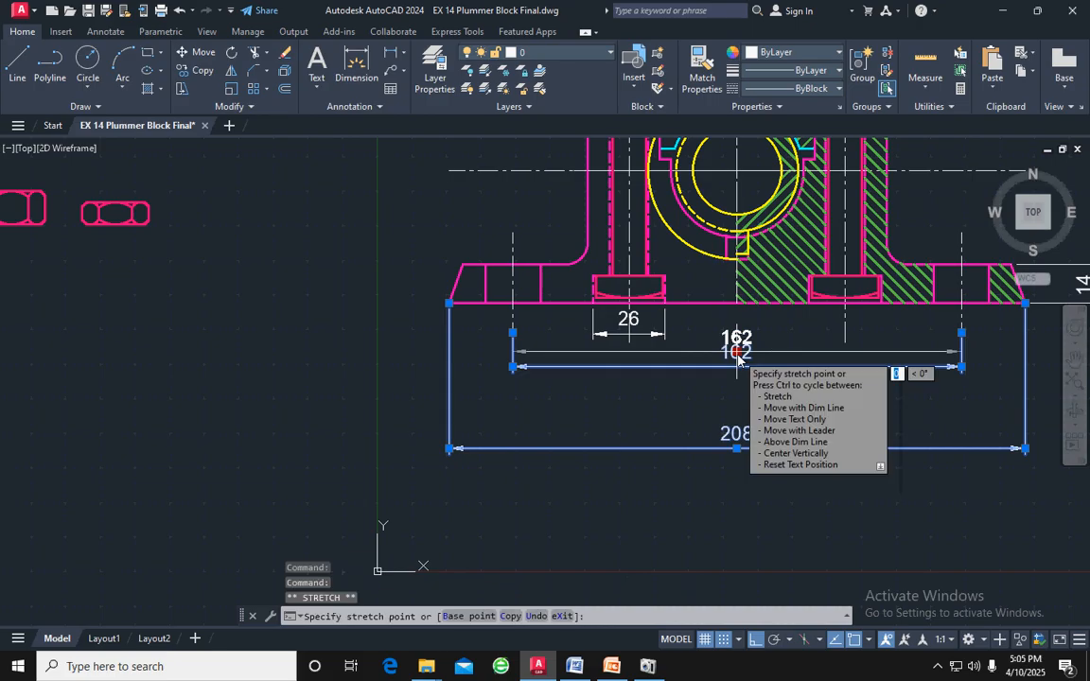
click(742, 404)
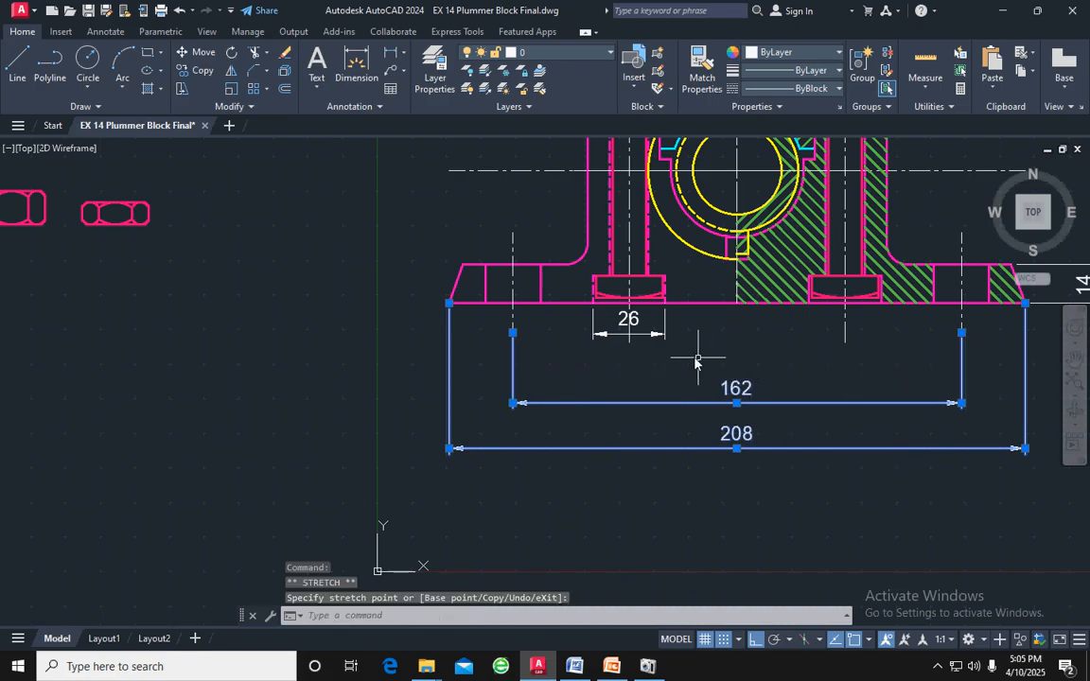
key(Escape)
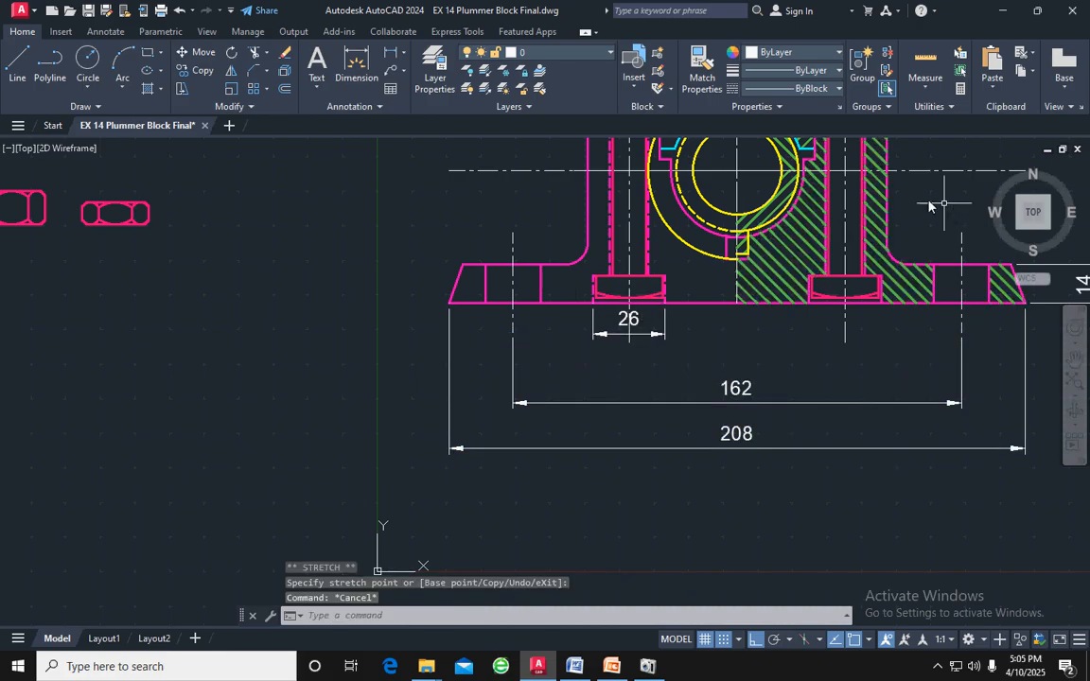
Add a horizontal linear dimension between the two bolts' centre lines, placed between the recess width and mounting hole spacing dimensions
click(356, 68)
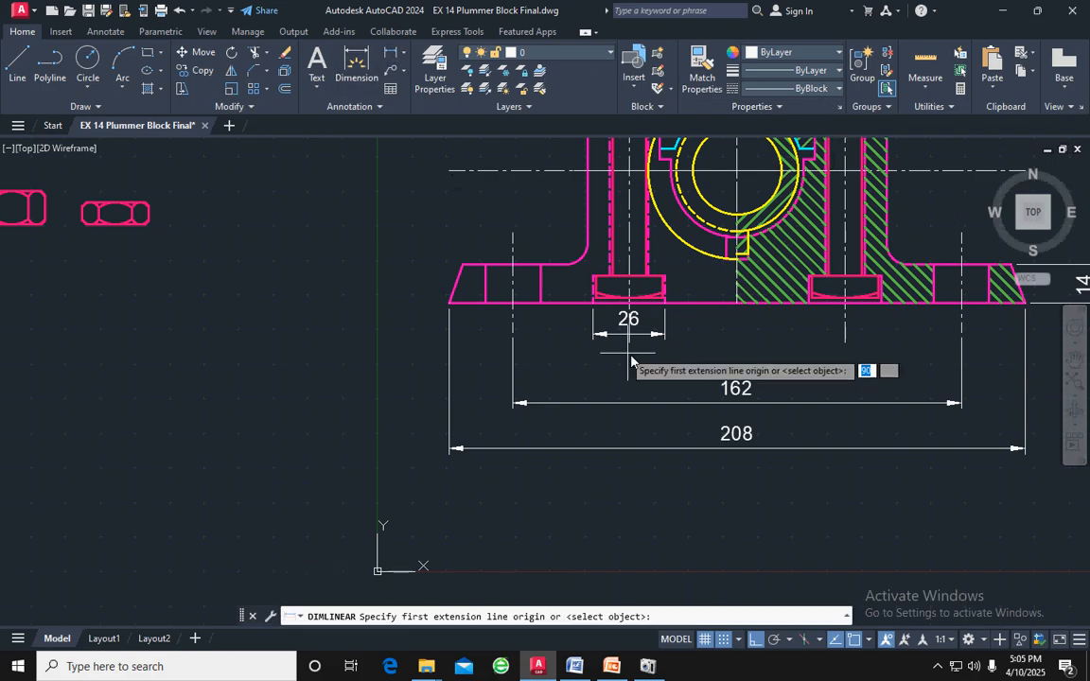
click(630, 342)
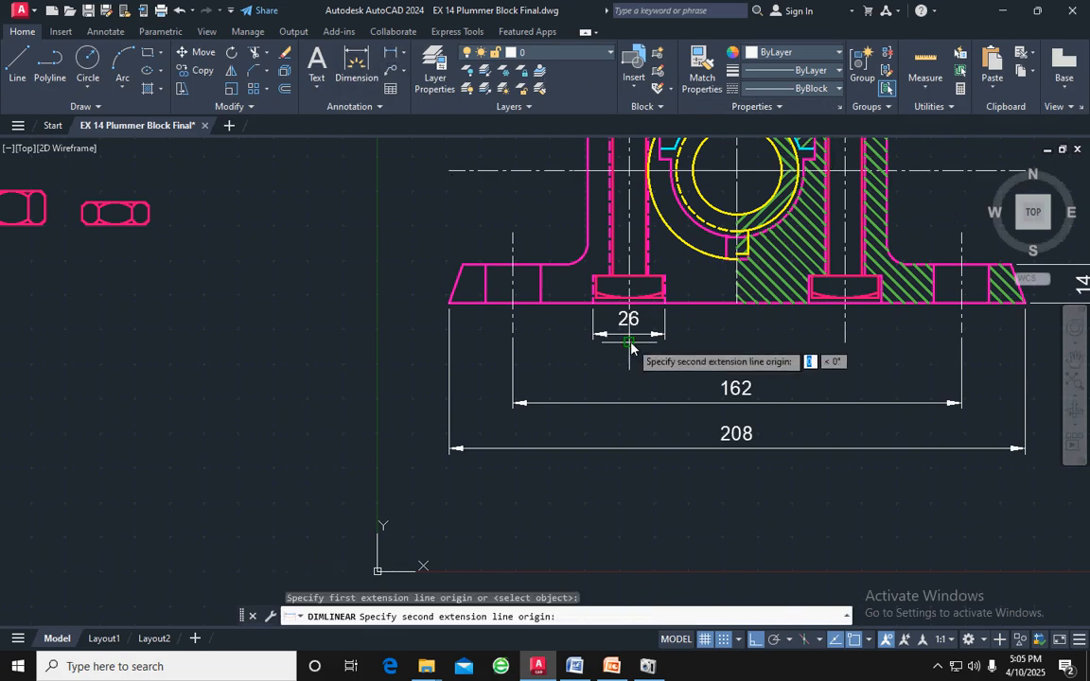
click(845, 343)
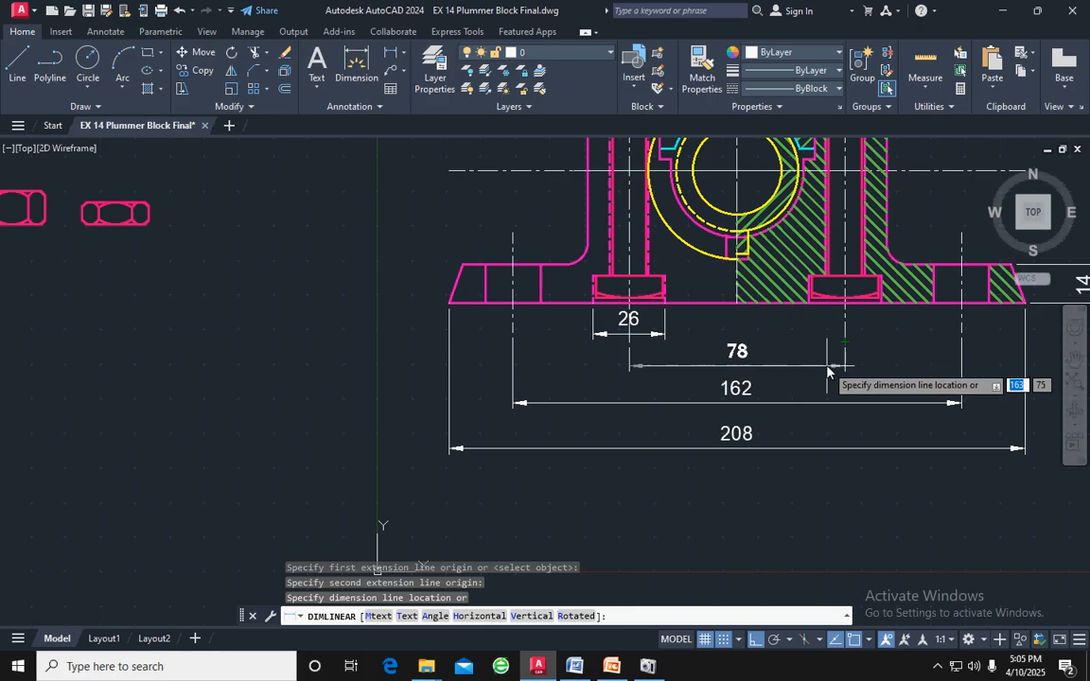
click(829, 366)
key(Escape)
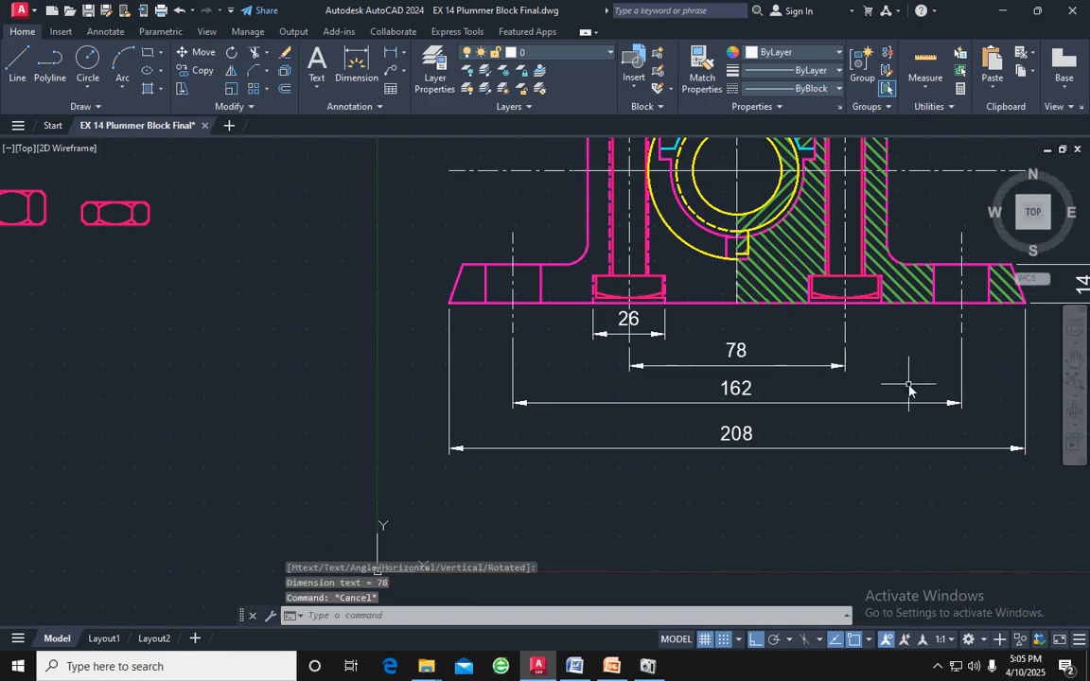
Add a radius dimension to the cap's outer arc, with its text above and to the right of the cap
scroll(908, 386, down, 2)
middle_drag(942, 222, 785, 254)
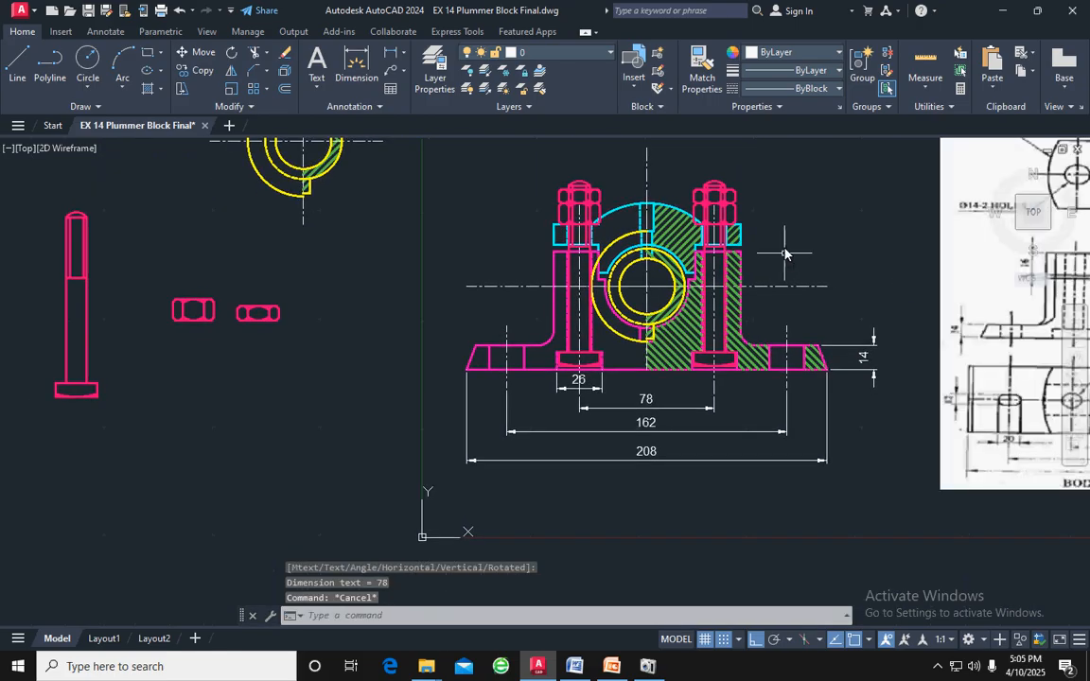
scroll(771, 287, up, 3)
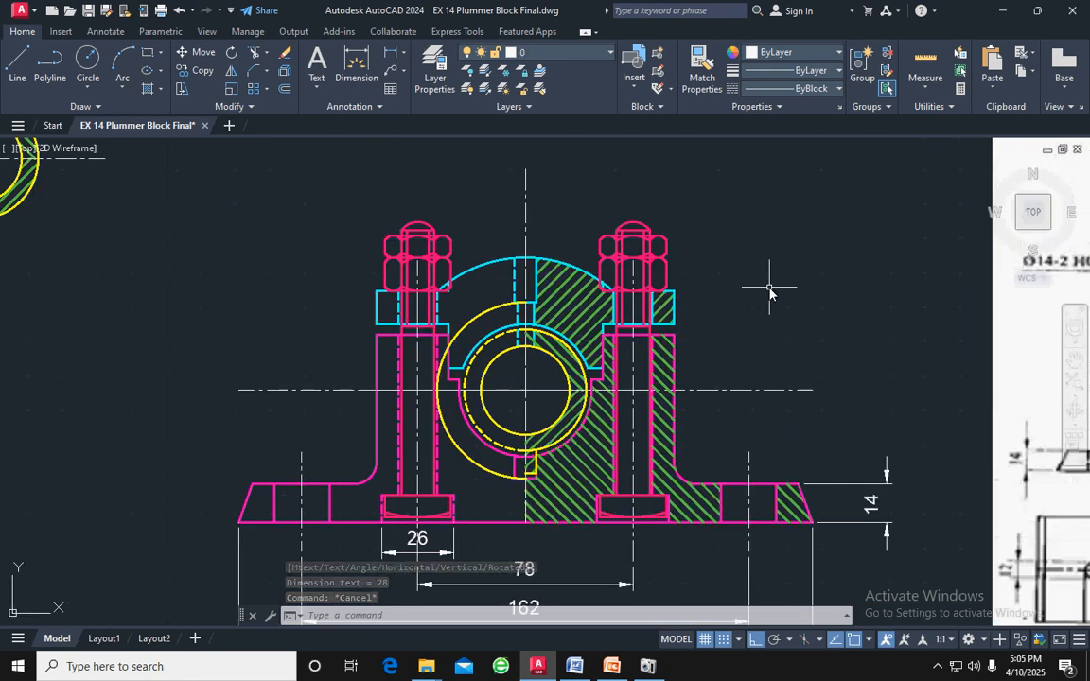
key(Escape)
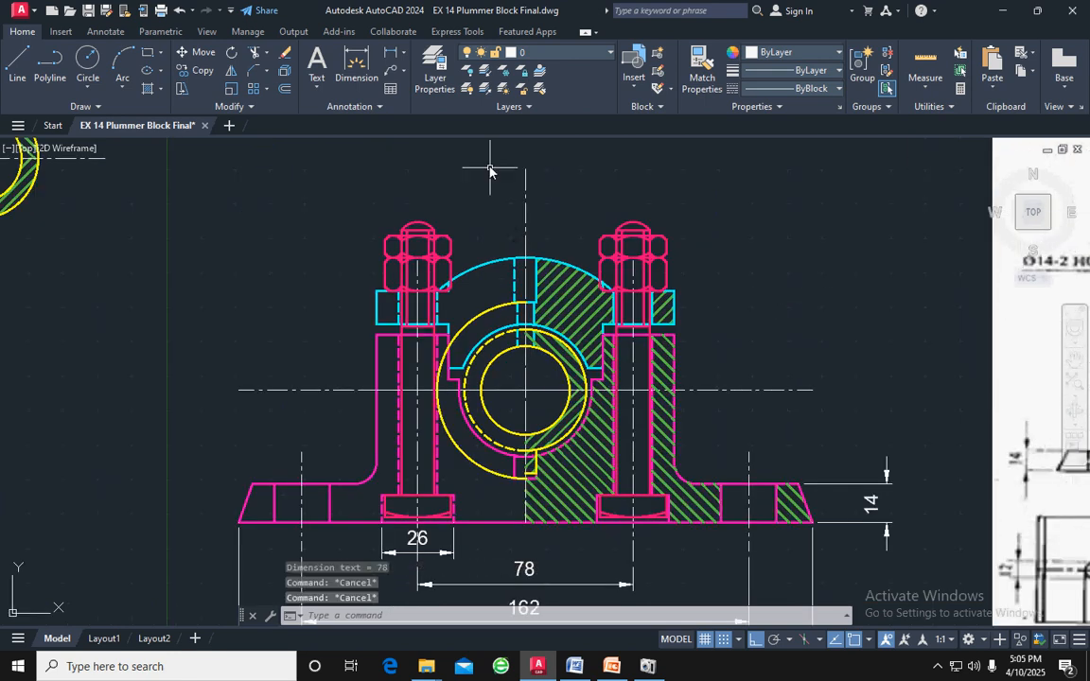
click(405, 59)
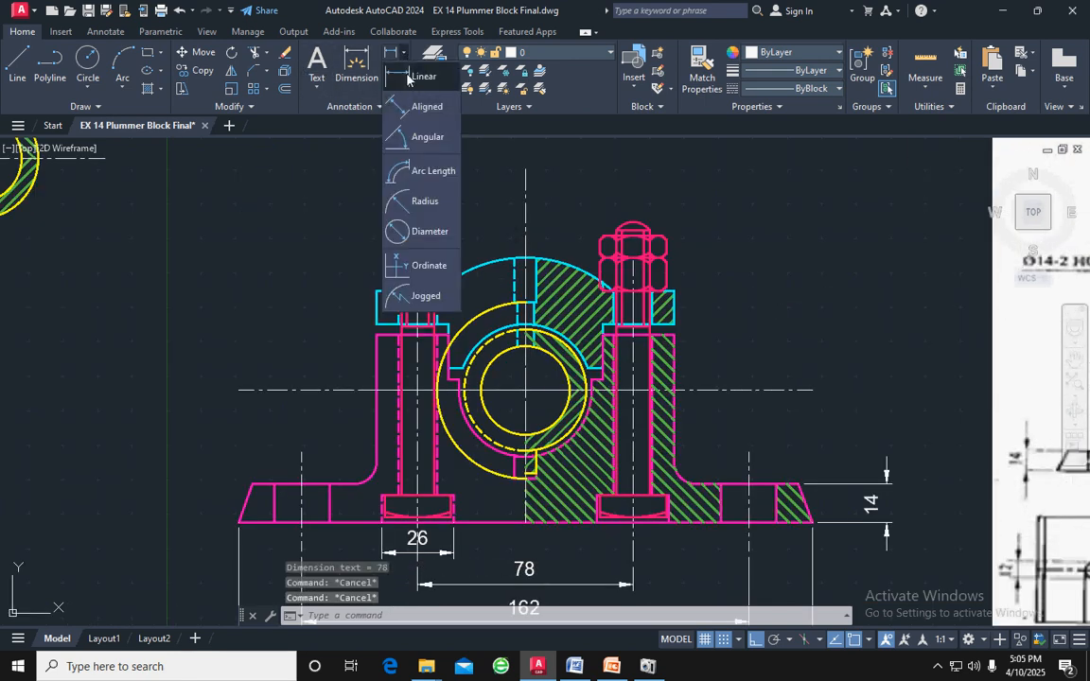
click(421, 200)
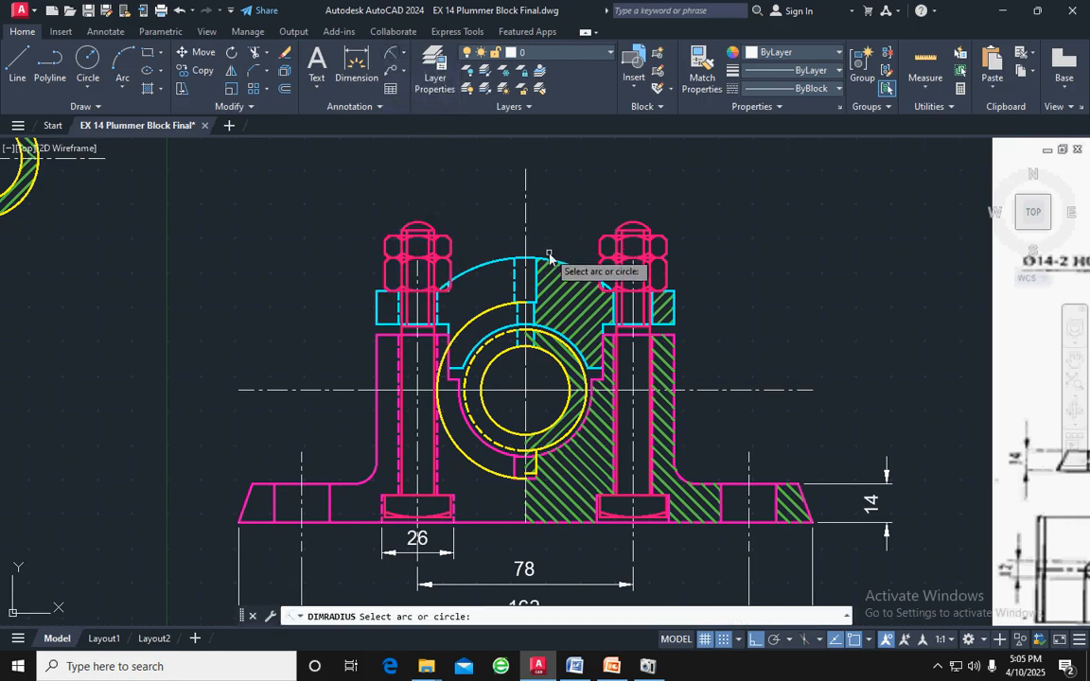
click(550, 259)
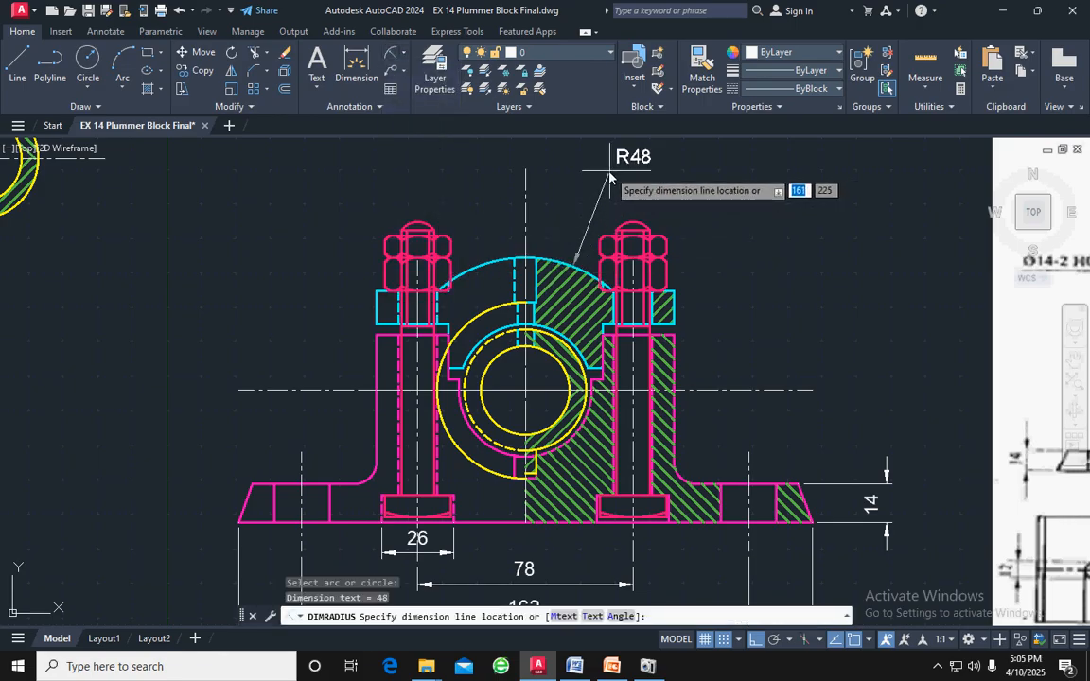
click(609, 174)
key(Escape)
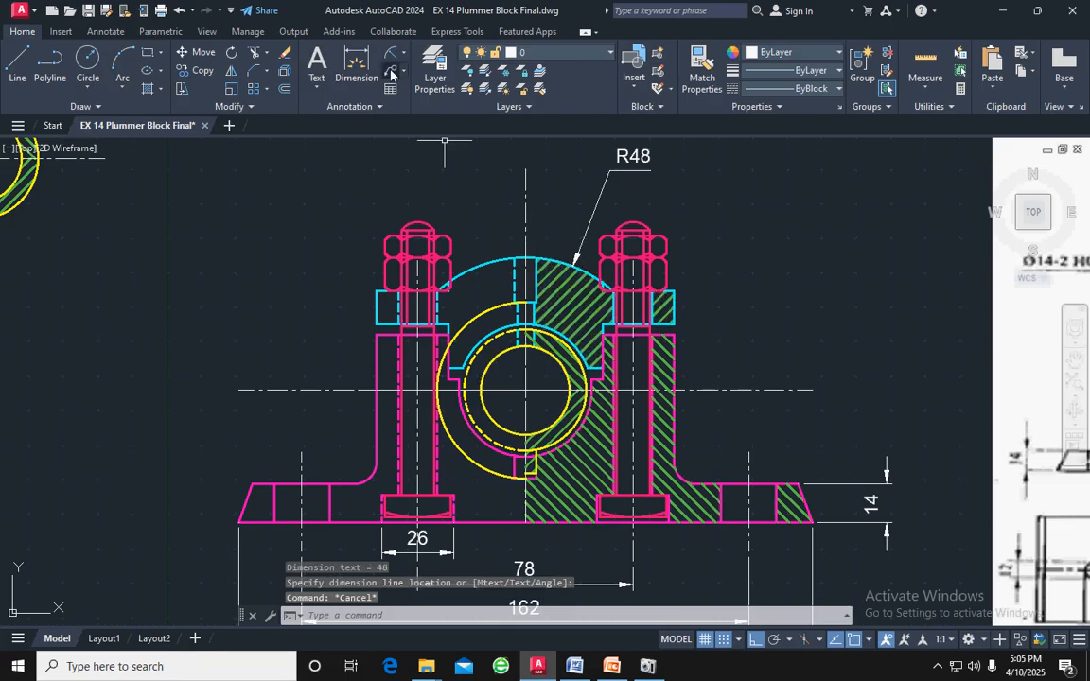
Add a diameter dimension to the bearing's outermost yellow arc, with its text above the cap, left of the vertical centre line
click(403, 56)
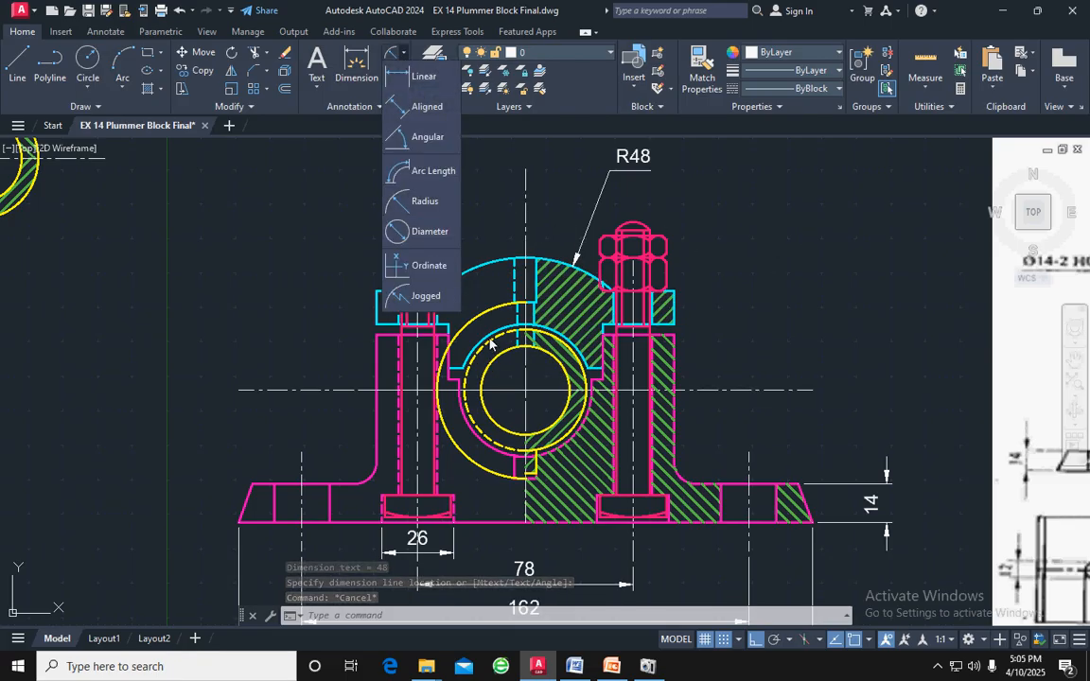
click(428, 233)
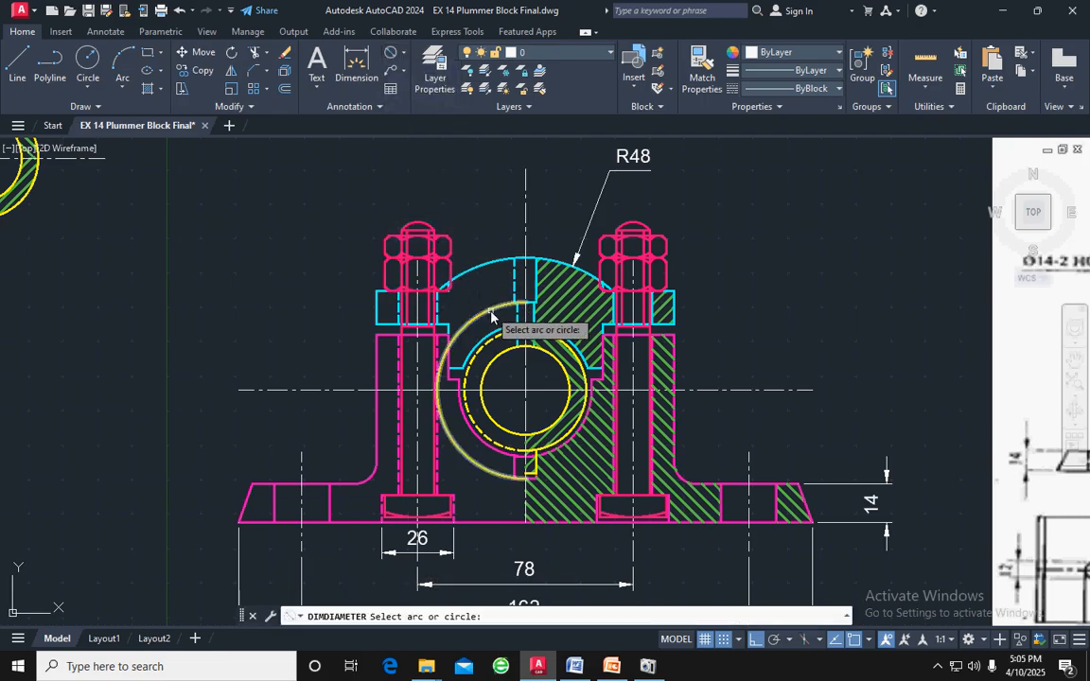
click(492, 314)
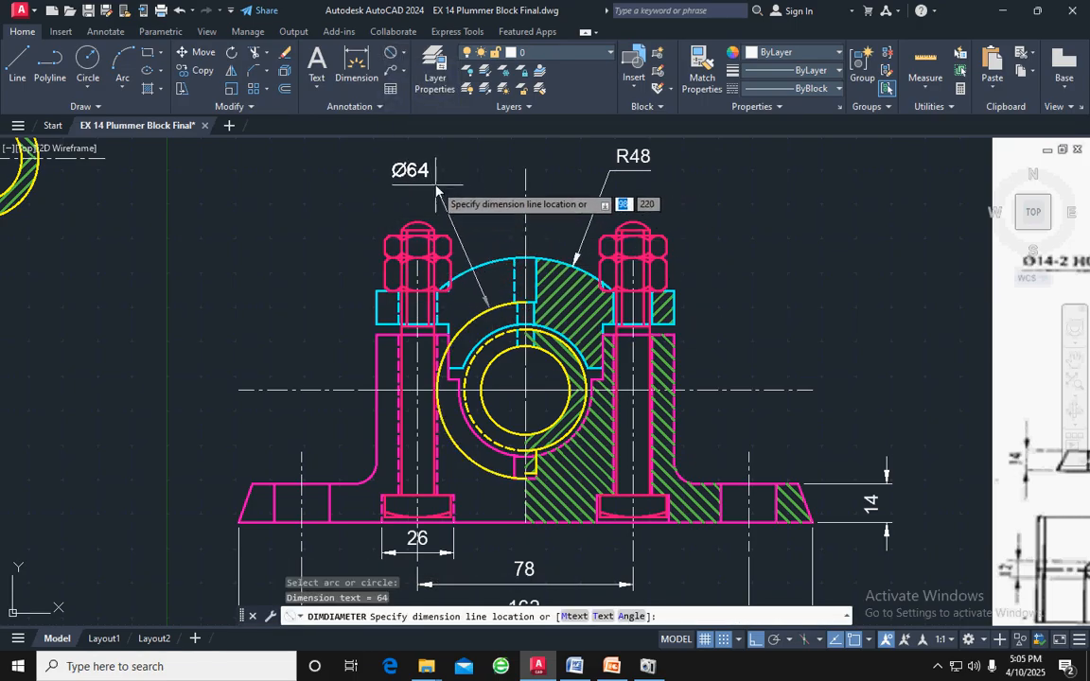
click(487, 179)
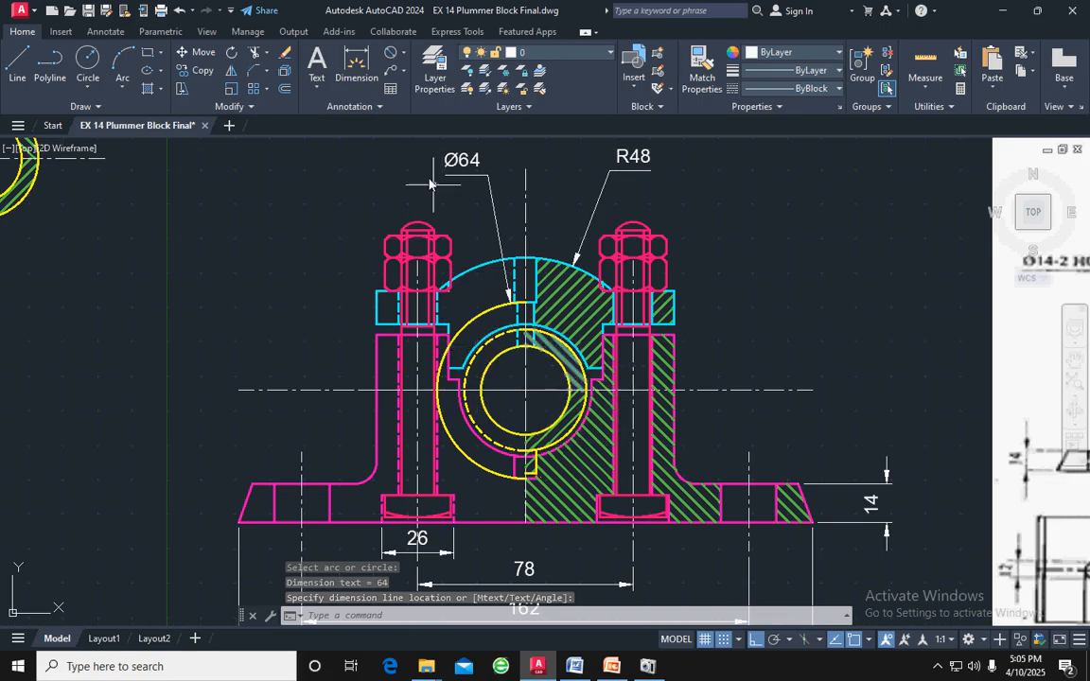
click(392, 74)
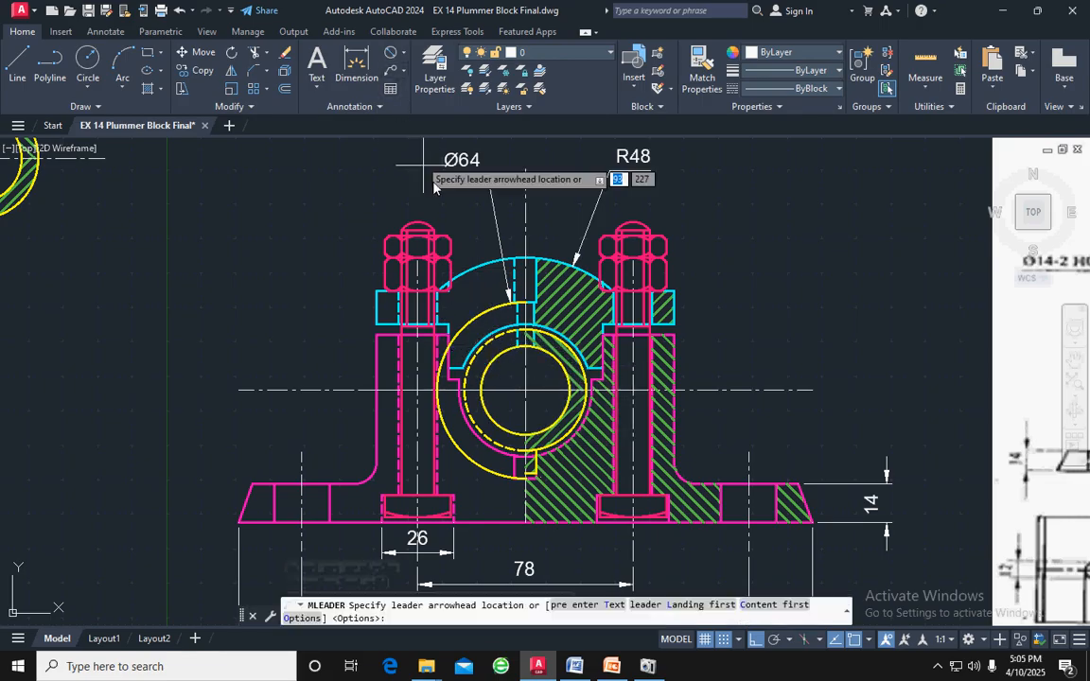
click(503, 352)
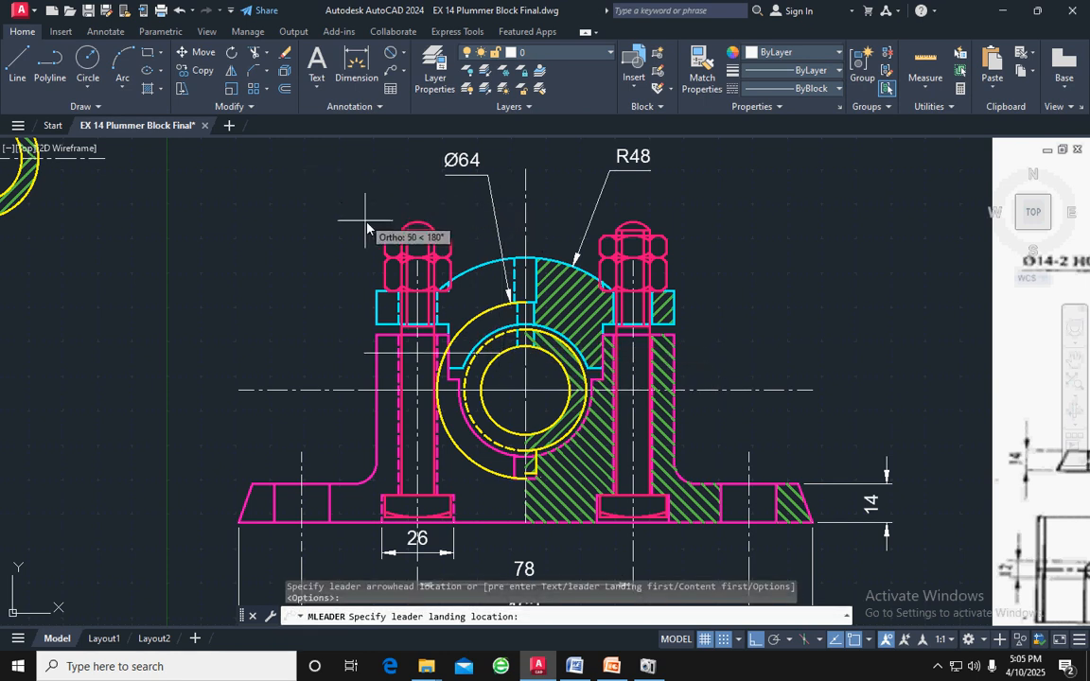
key(Escape)
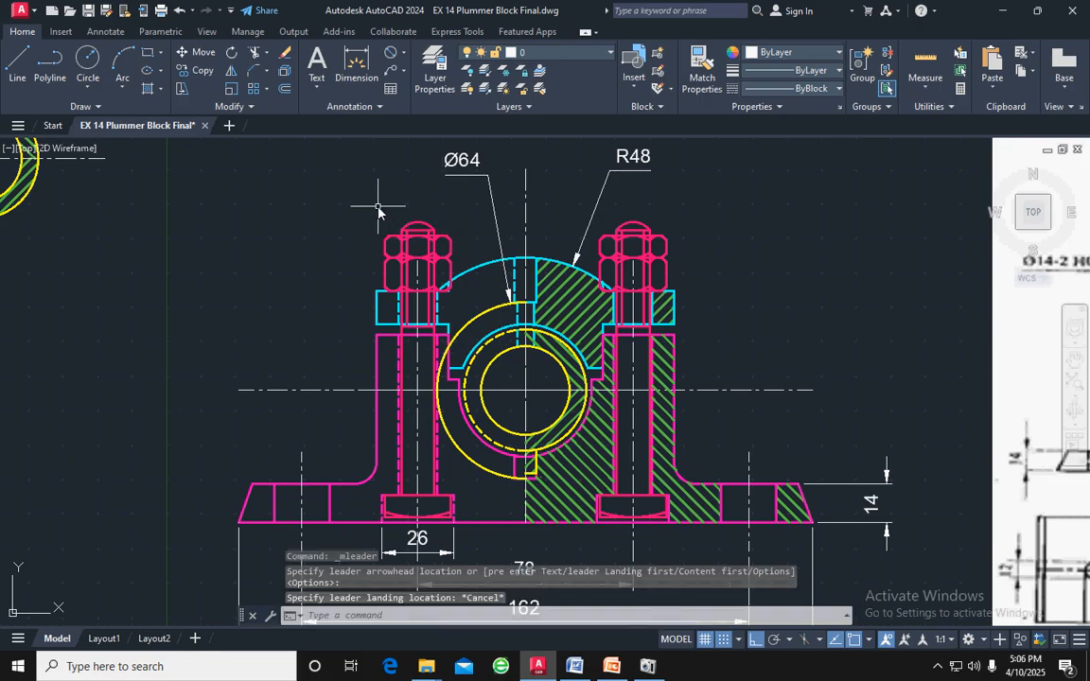
Add a radius dimension to the cap's inner cyan arc, with its text above the cap, below the bearing's outer diameter dimension
click(402, 72)
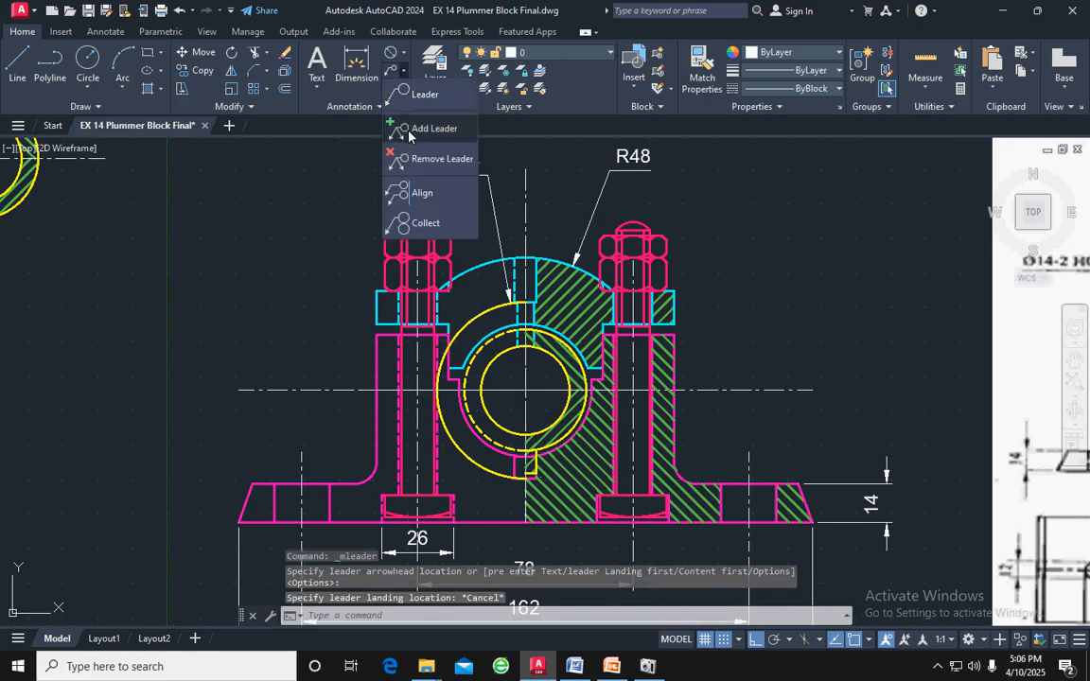
click(393, 55)
click(403, 53)
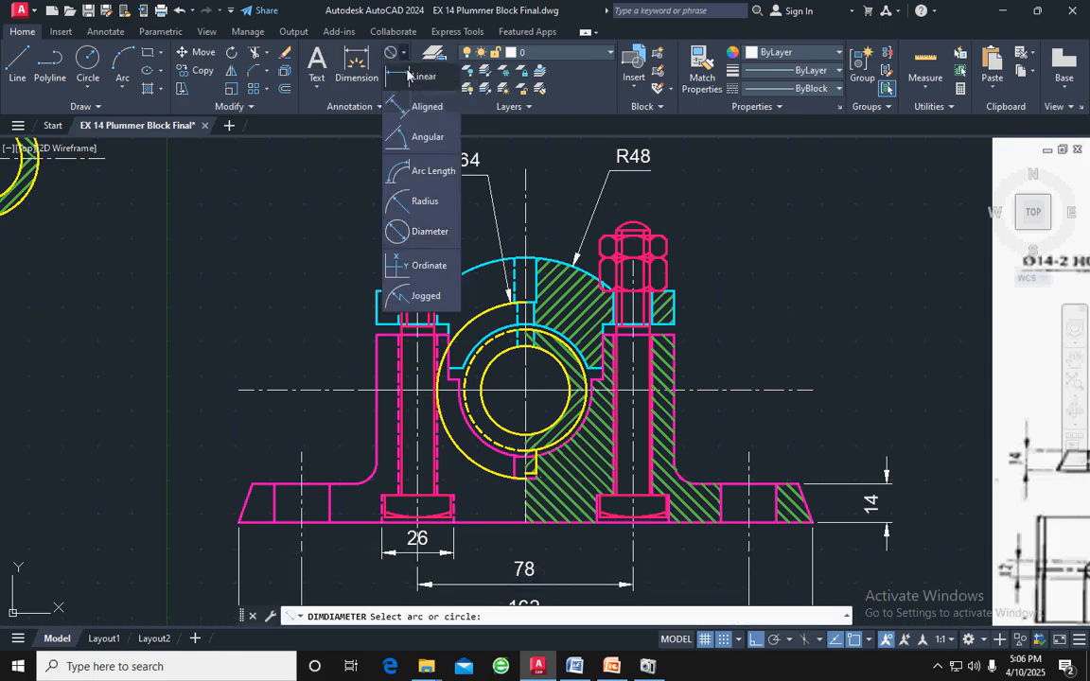
click(423, 199)
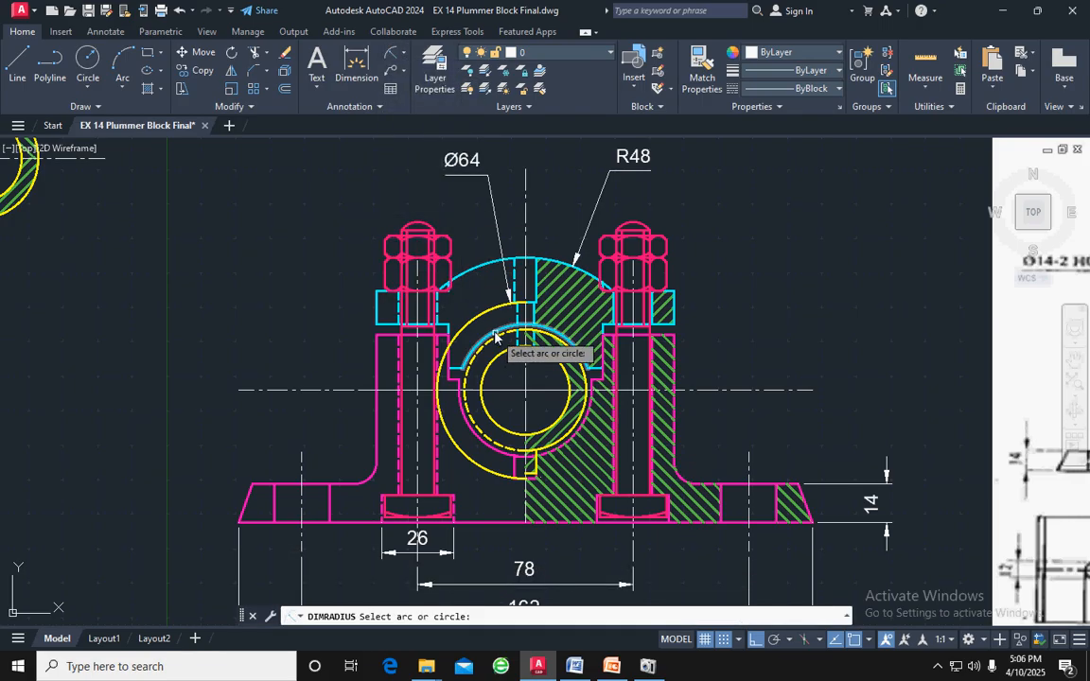
click(493, 331)
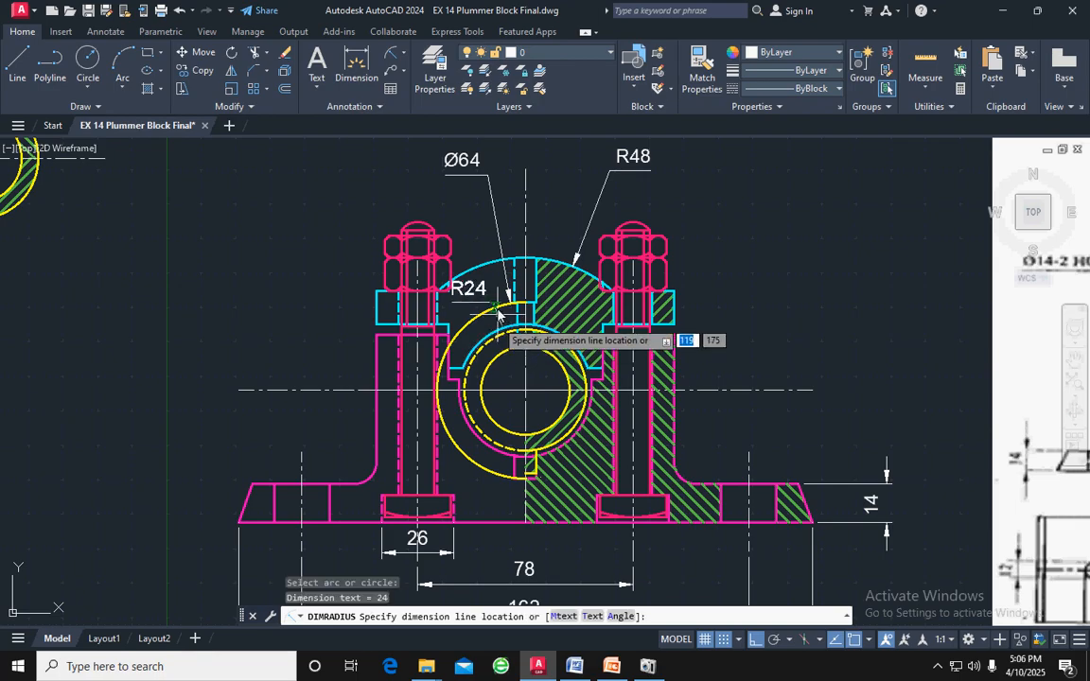
click(472, 217)
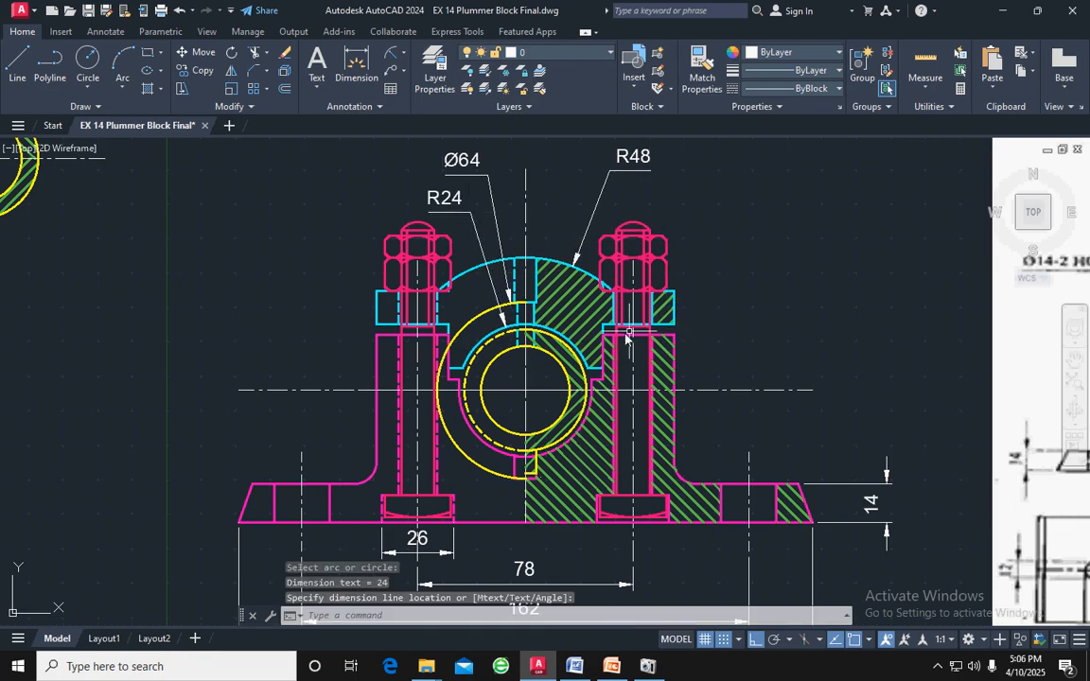
key(Escape)
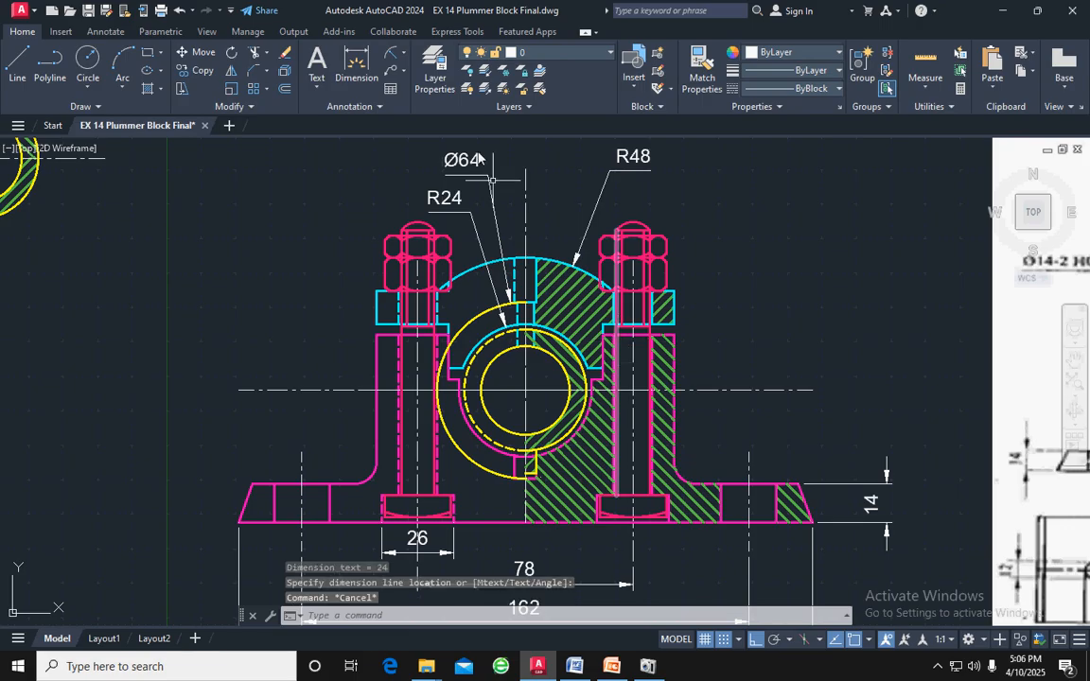
Add a diameter dimension to the bearing's innermost yellow circle, with its text inside the bore
click(401, 54)
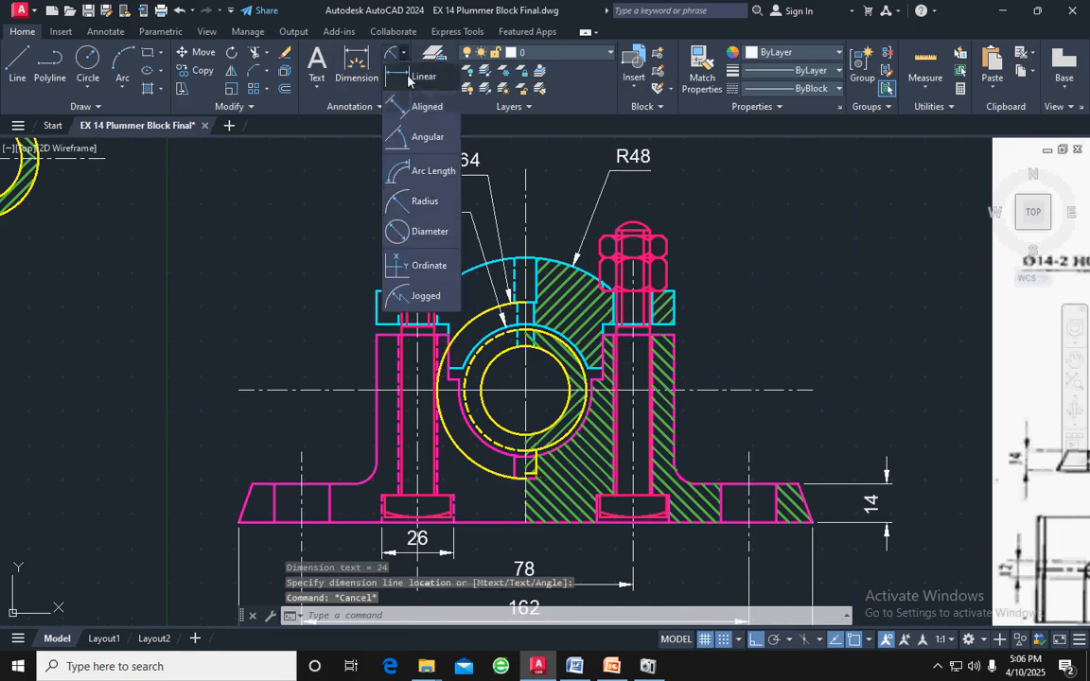
click(426, 233)
click(491, 377)
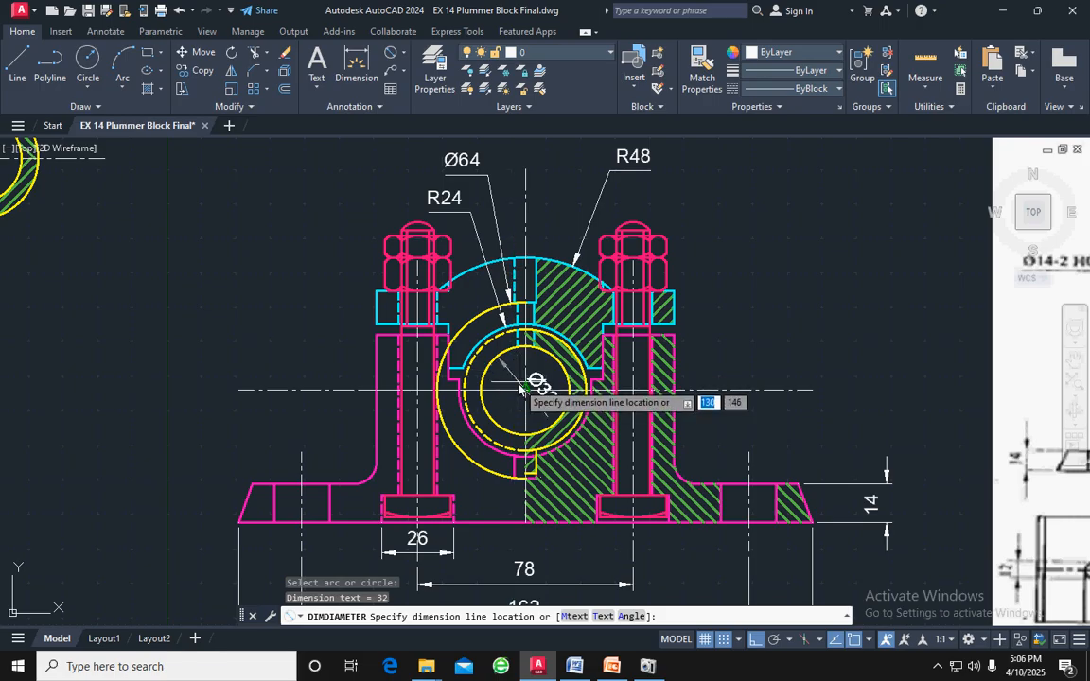
click(519, 388)
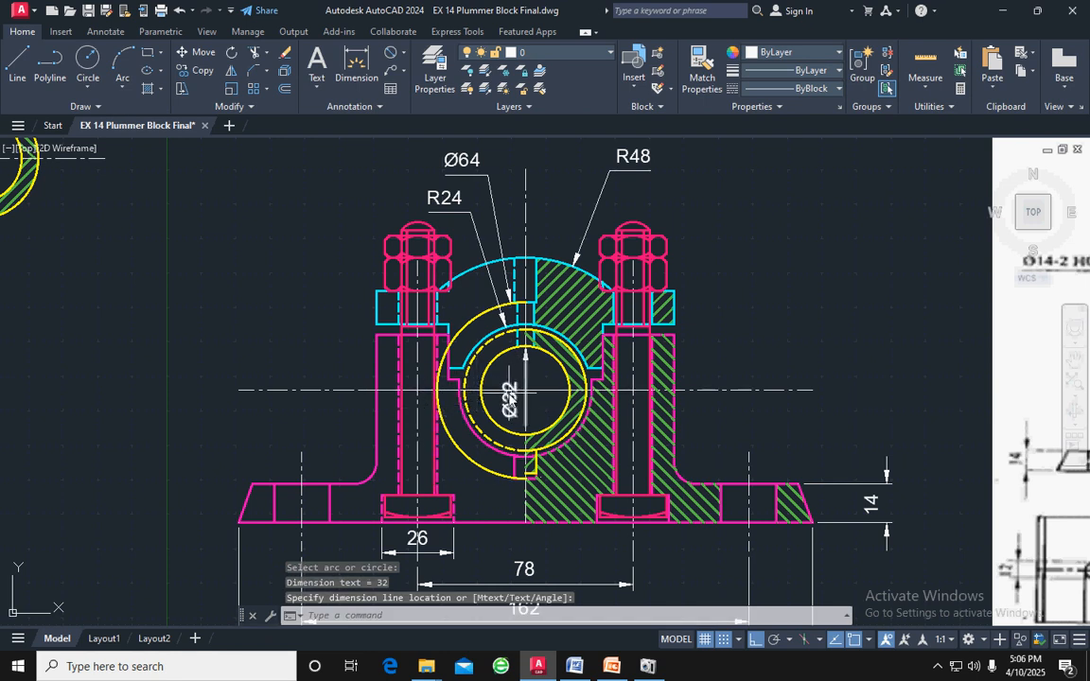
With Ortho off, stretch the bore's diameter dimension to lie along the horizontal centre line, its text just left of the bore's centre
click(510, 397)
click(526, 398)
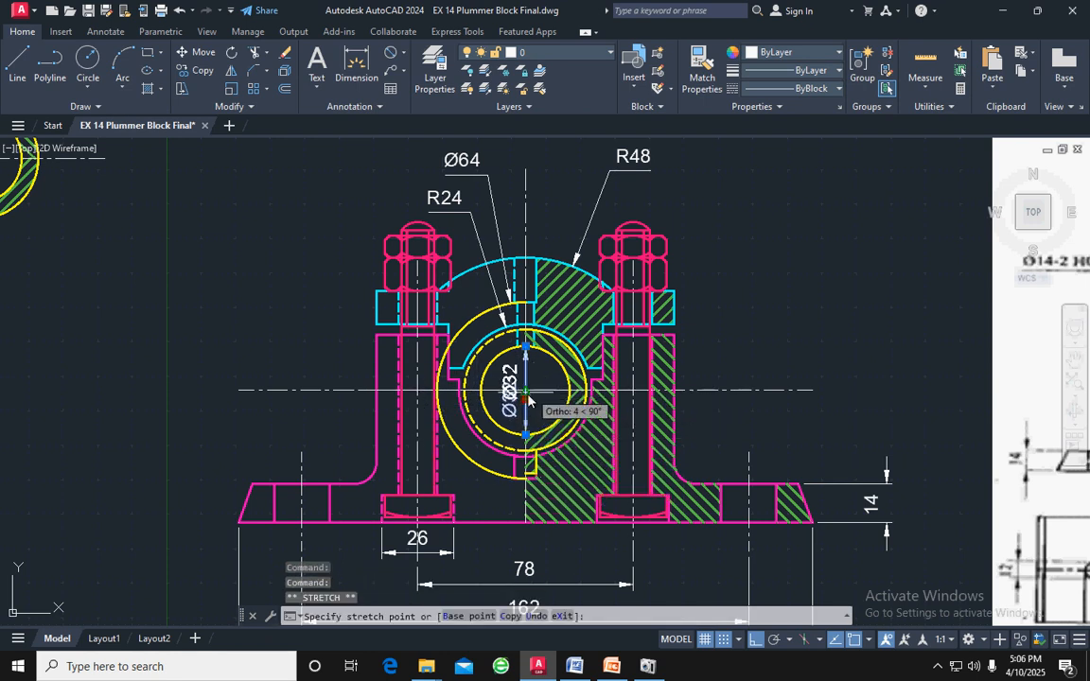
key(F8)
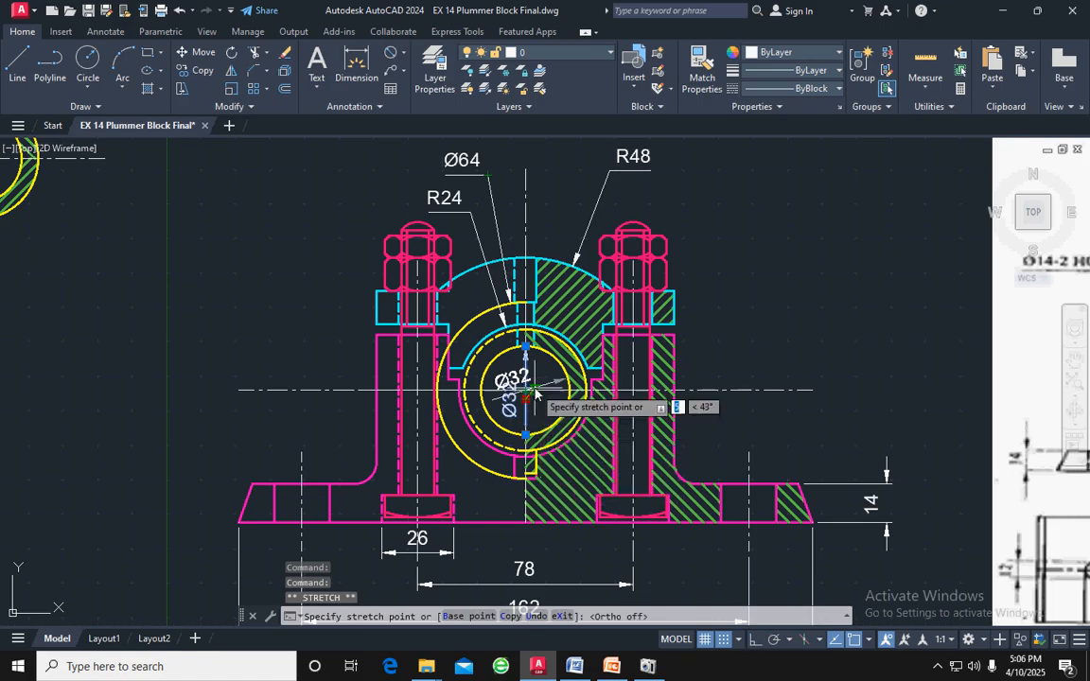
click(535, 389)
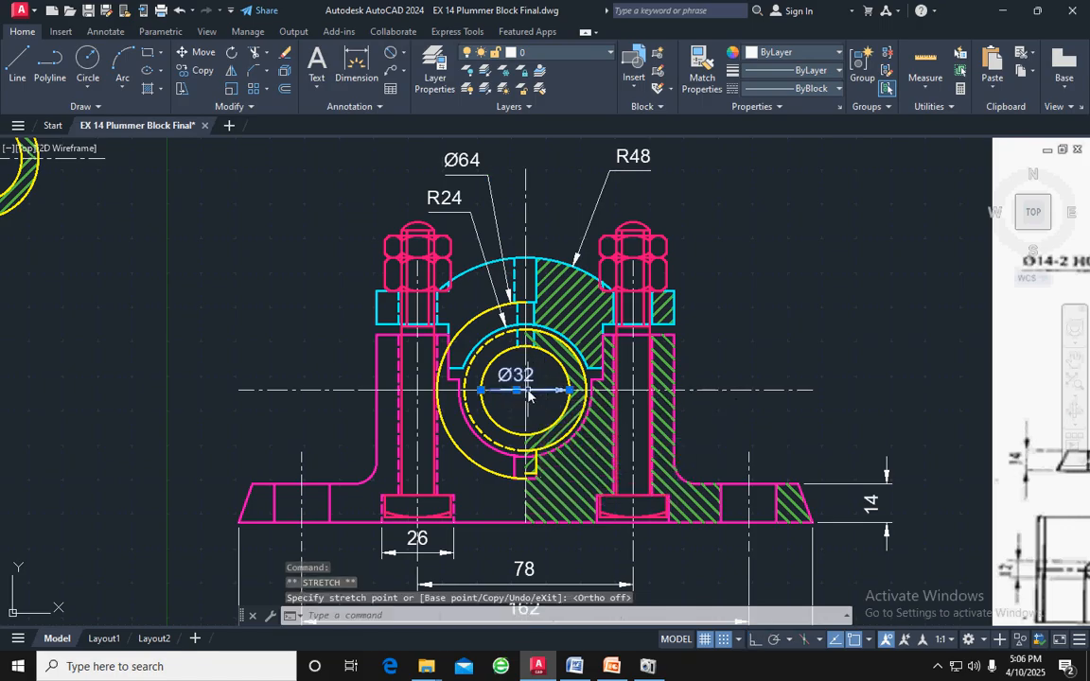
click(519, 390)
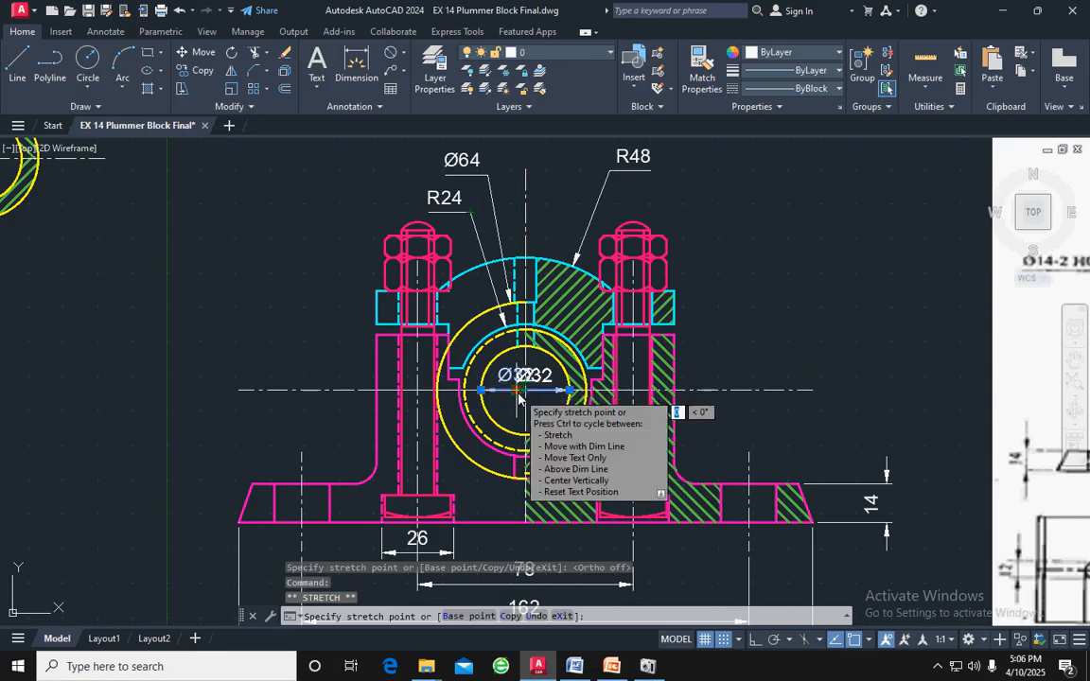
key(Escape)
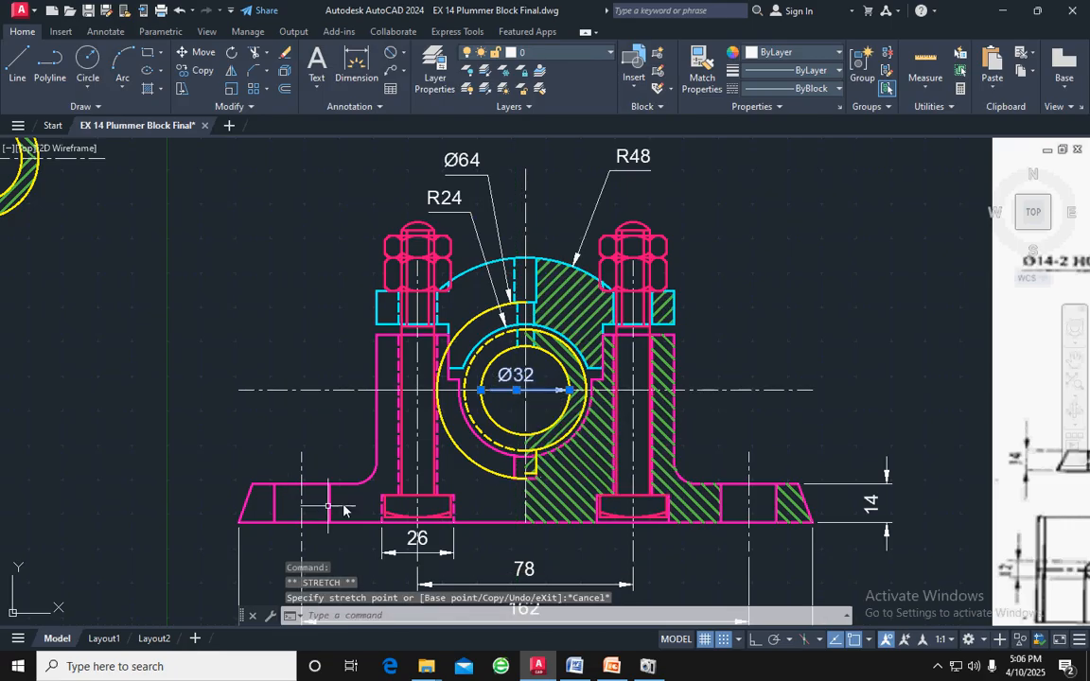
key(Escape)
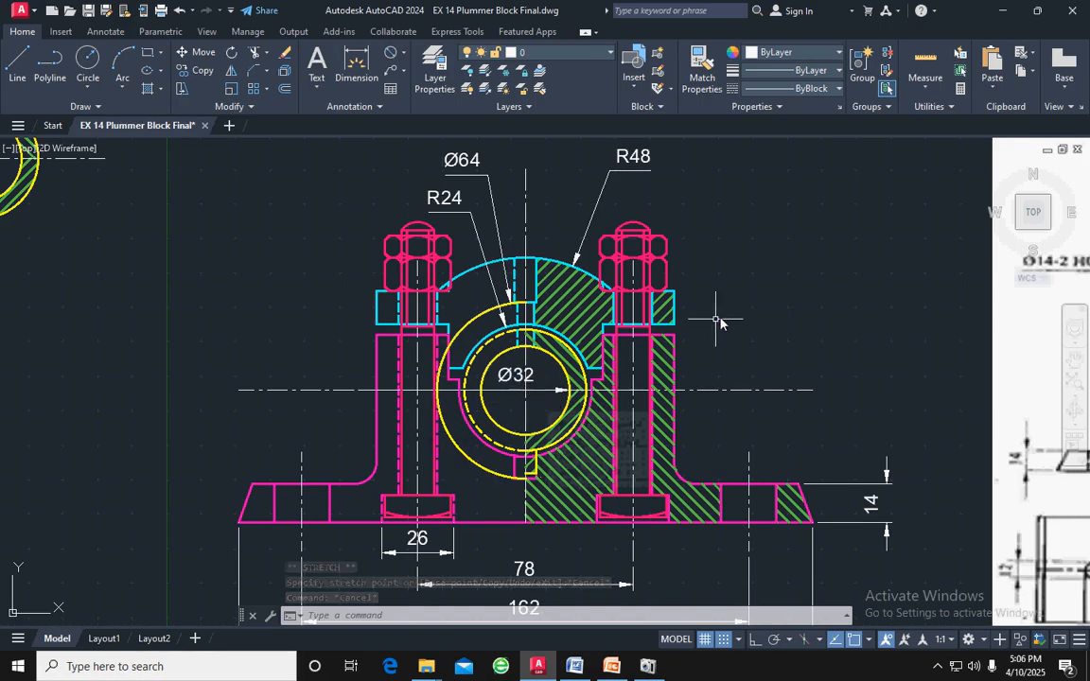
Compare the dimensioned assembly with the plummer block assembly drawing in Word and with the part details sheet beside it in AutoCAD
scroll(738, 341, down, 3)
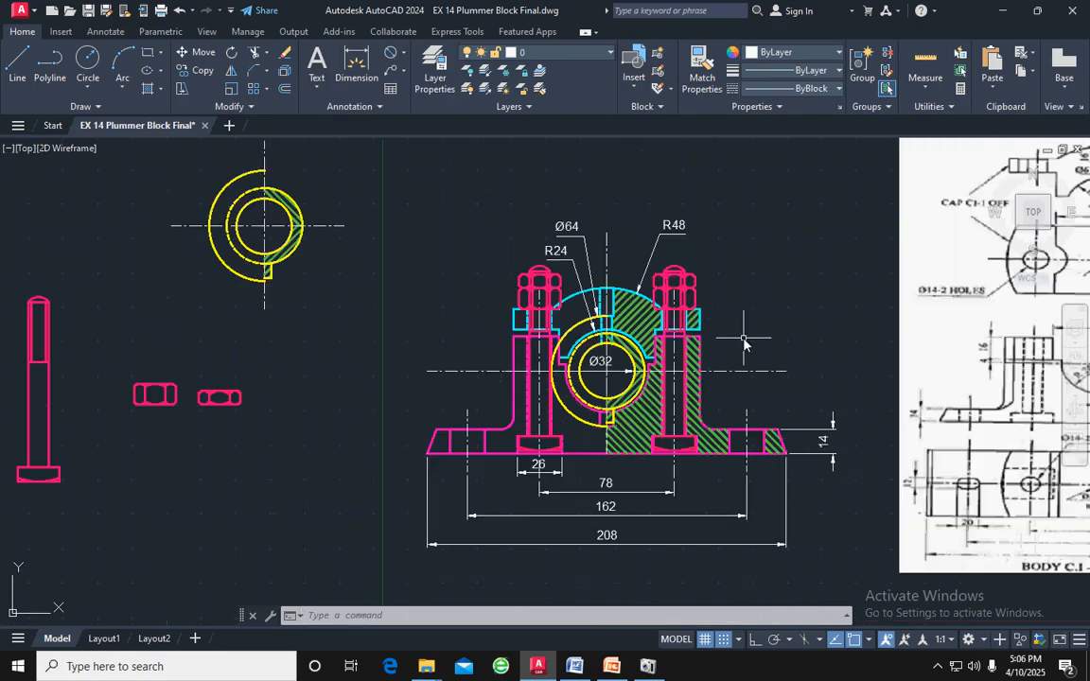
middle_drag(742, 343, 691, 312)
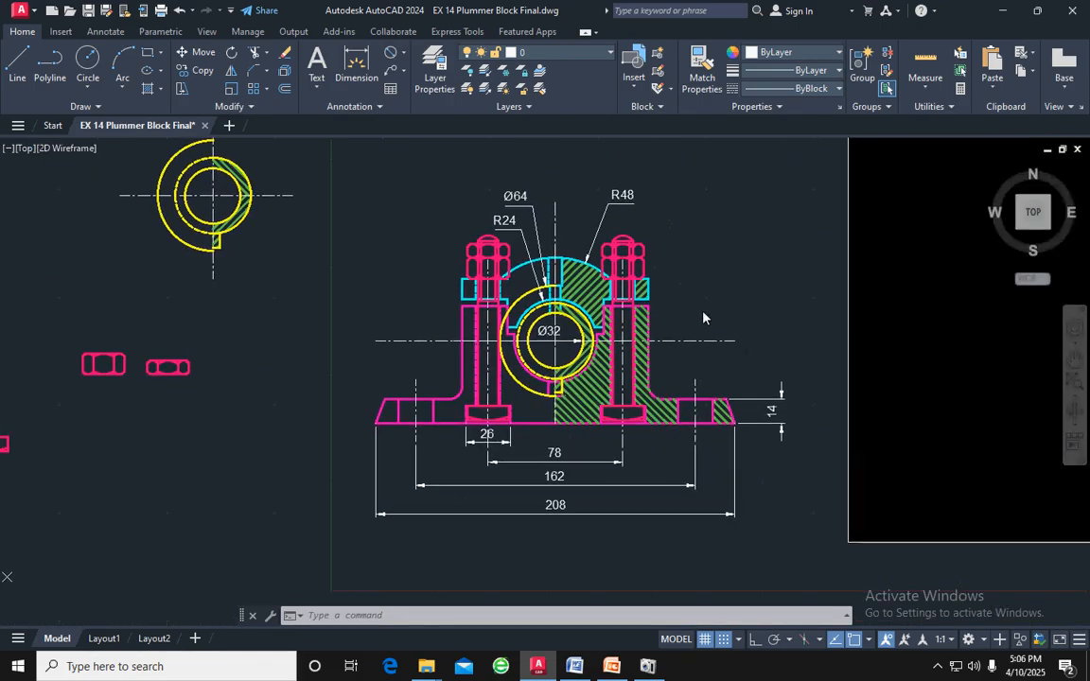
scroll(701, 326, up, 2)
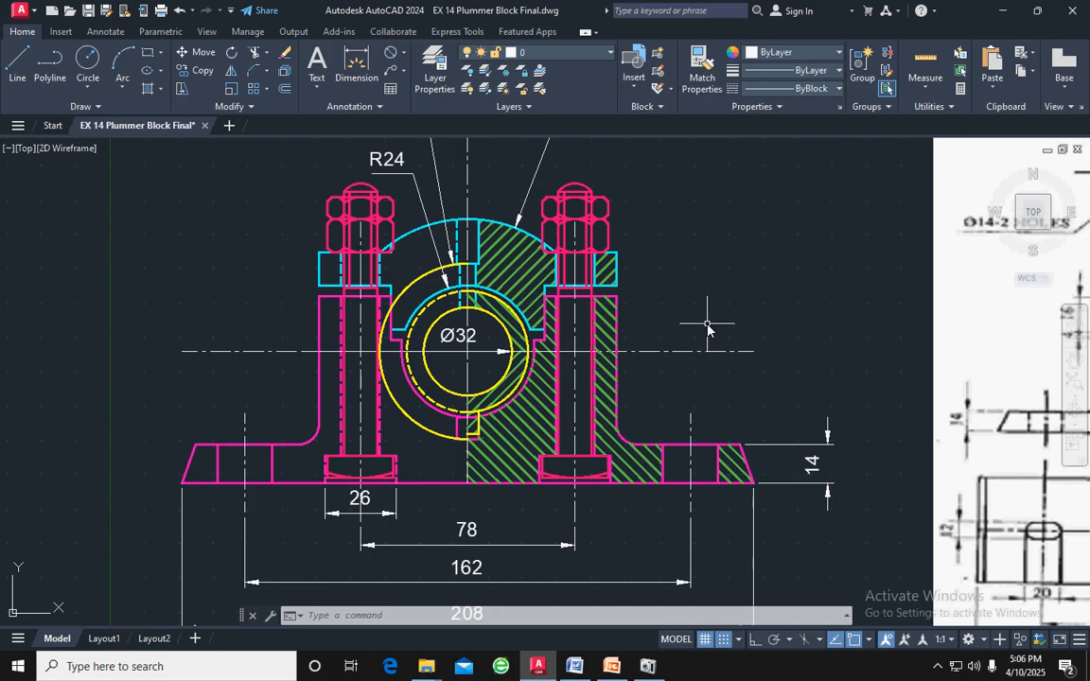
scroll(707, 326, down, 2)
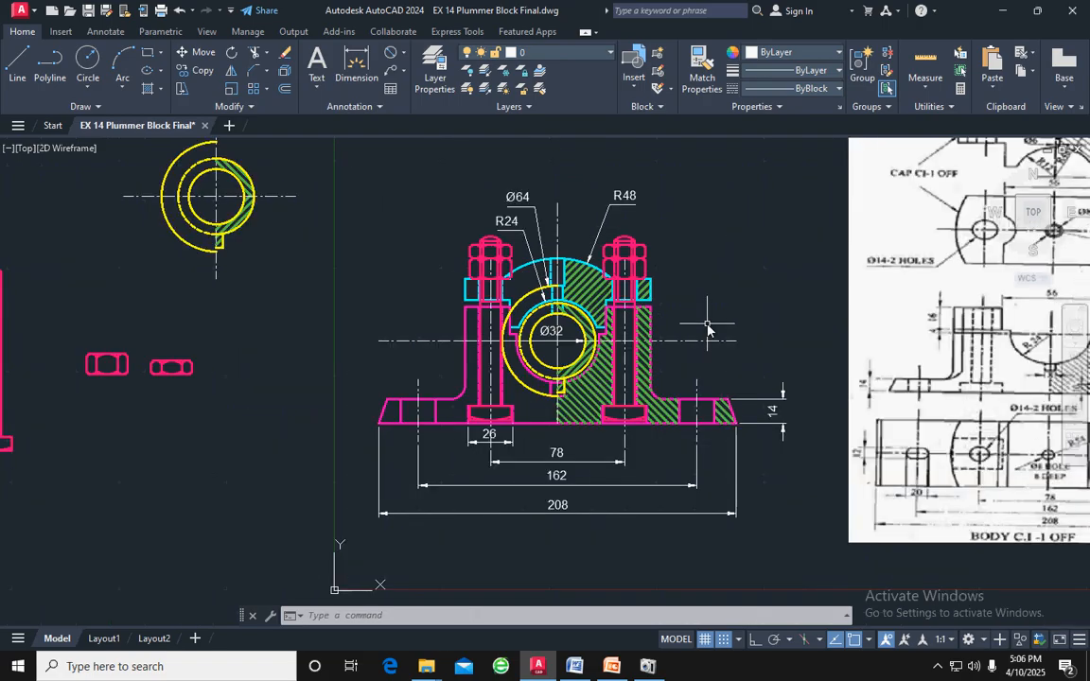
click(576, 666)
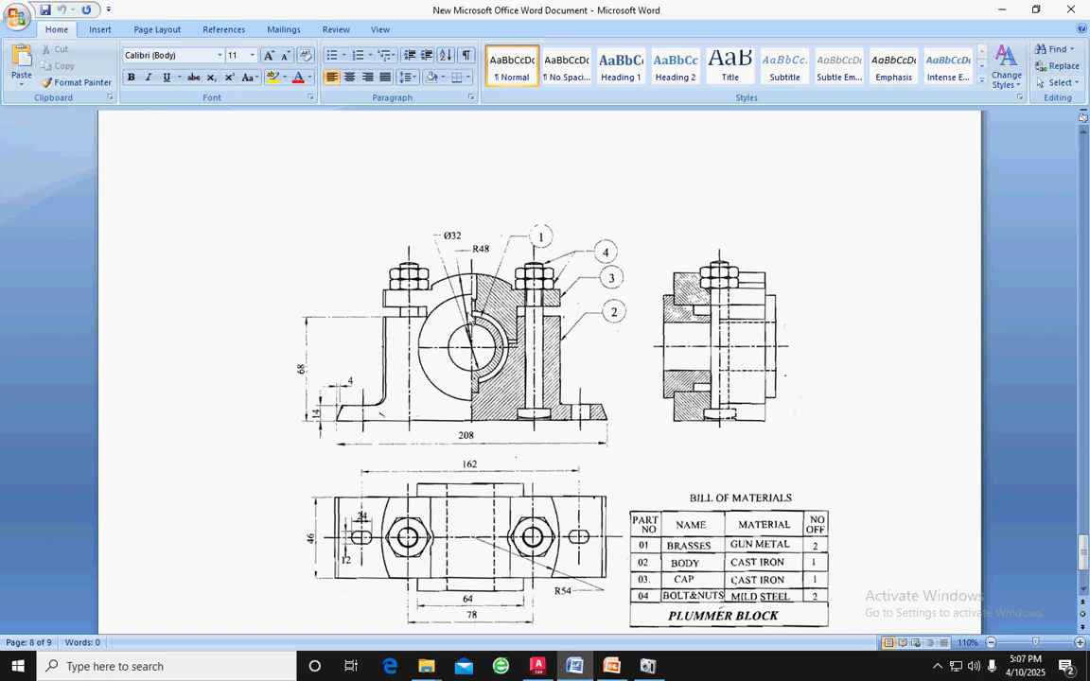
click(538, 666)
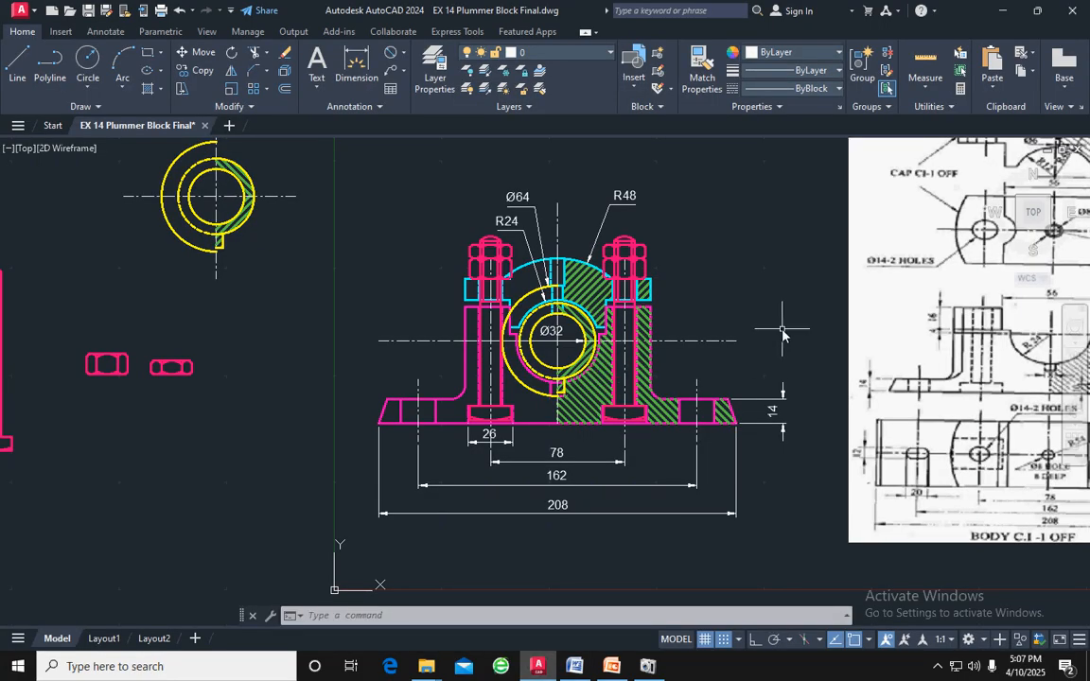
middle_drag(784, 328, 420, 362)
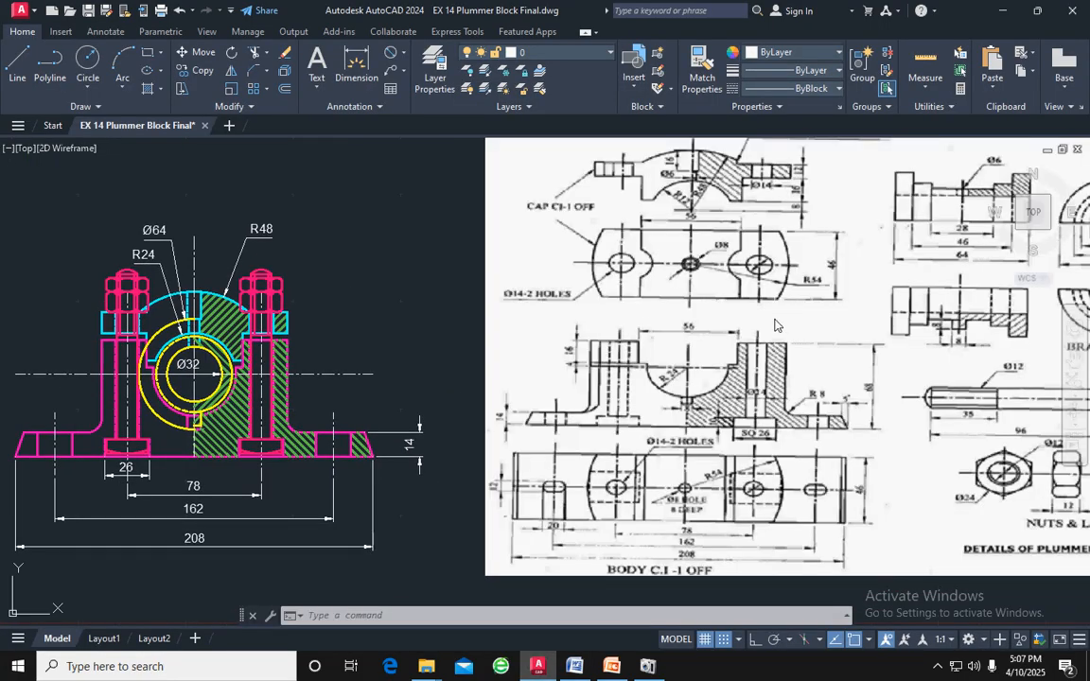
middle_drag(775, 324, 624, 364)
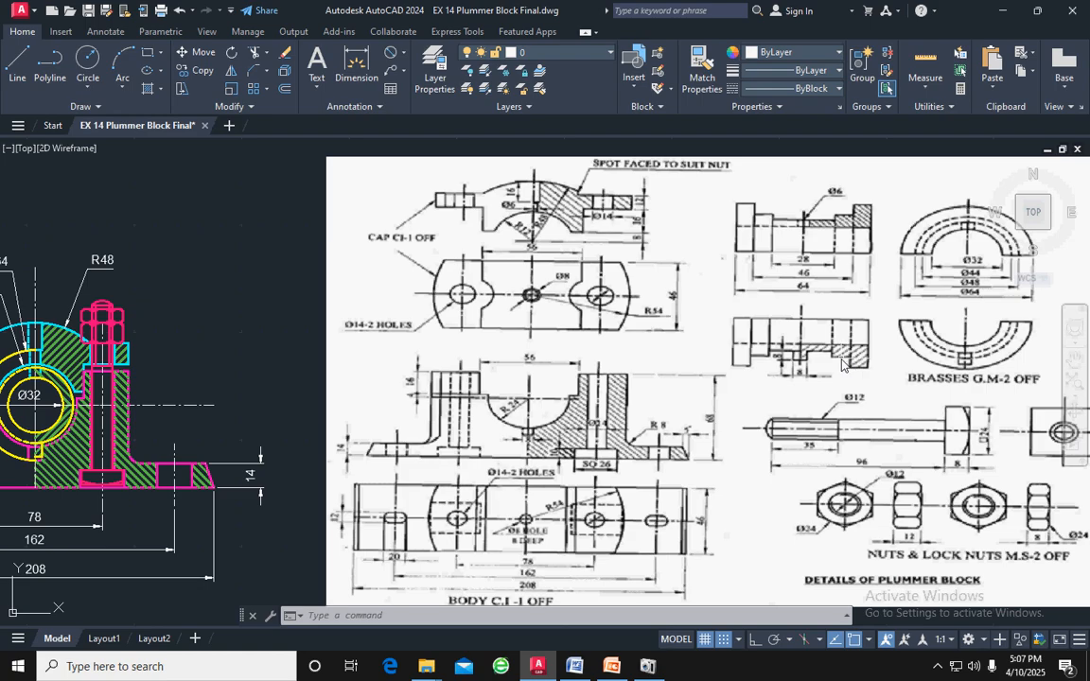
scroll(842, 364, down, 3)
scroll(369, 390, up, 4)
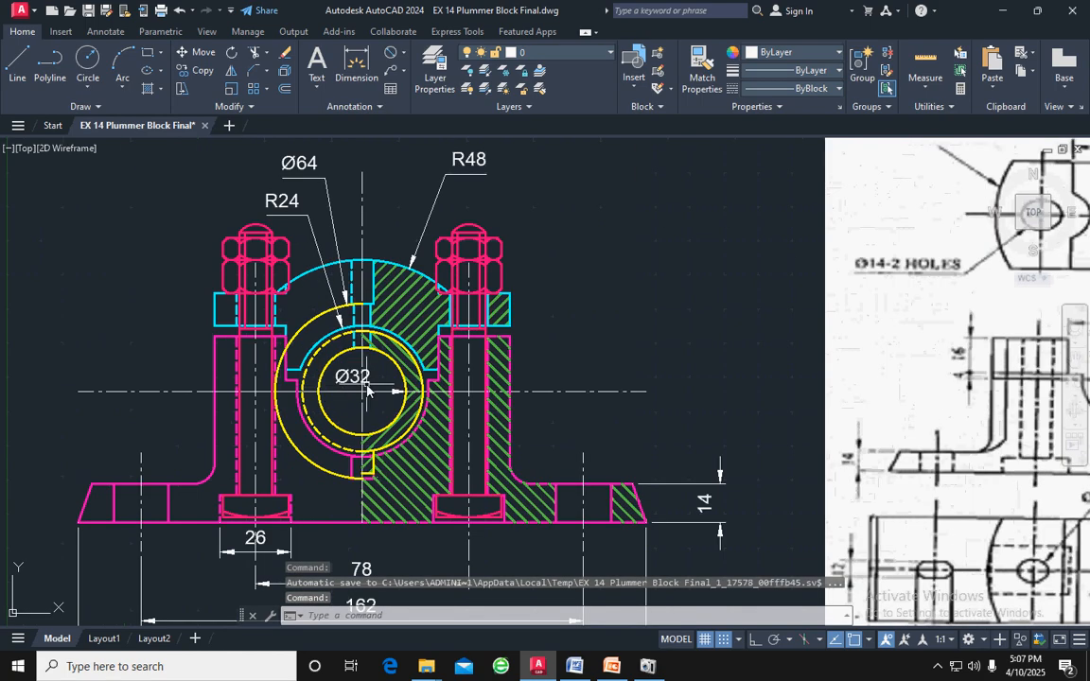
scroll(370, 388, down, 1)
scroll(395, 364, down, 2)
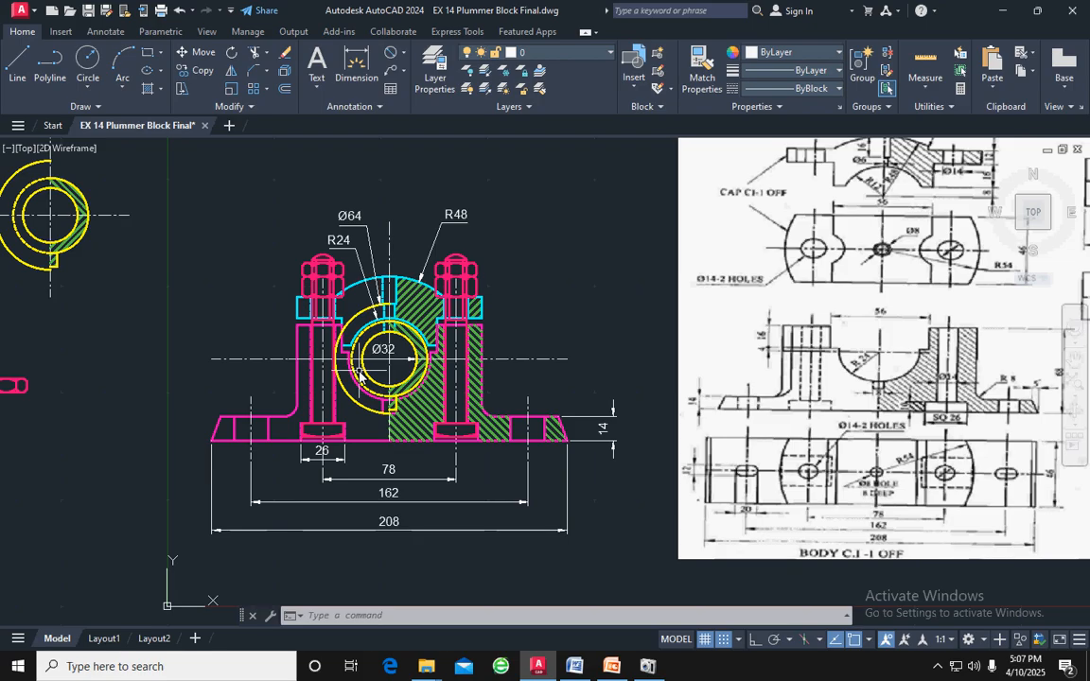
scroll(352, 383, up, 2)
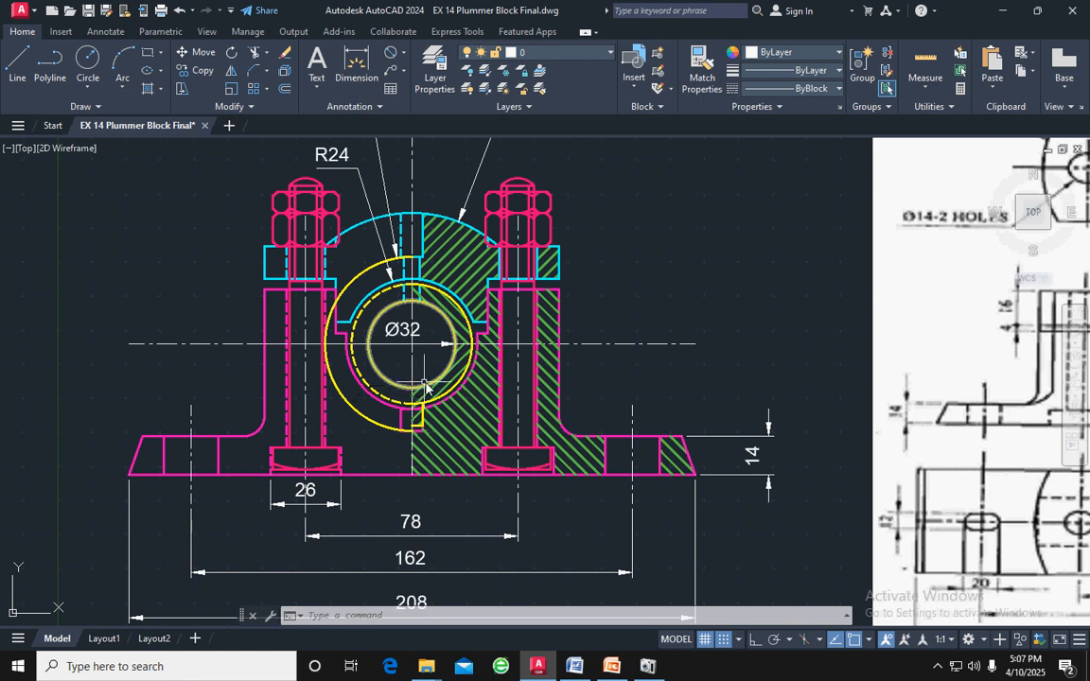
scroll(511, 366, down, 2)
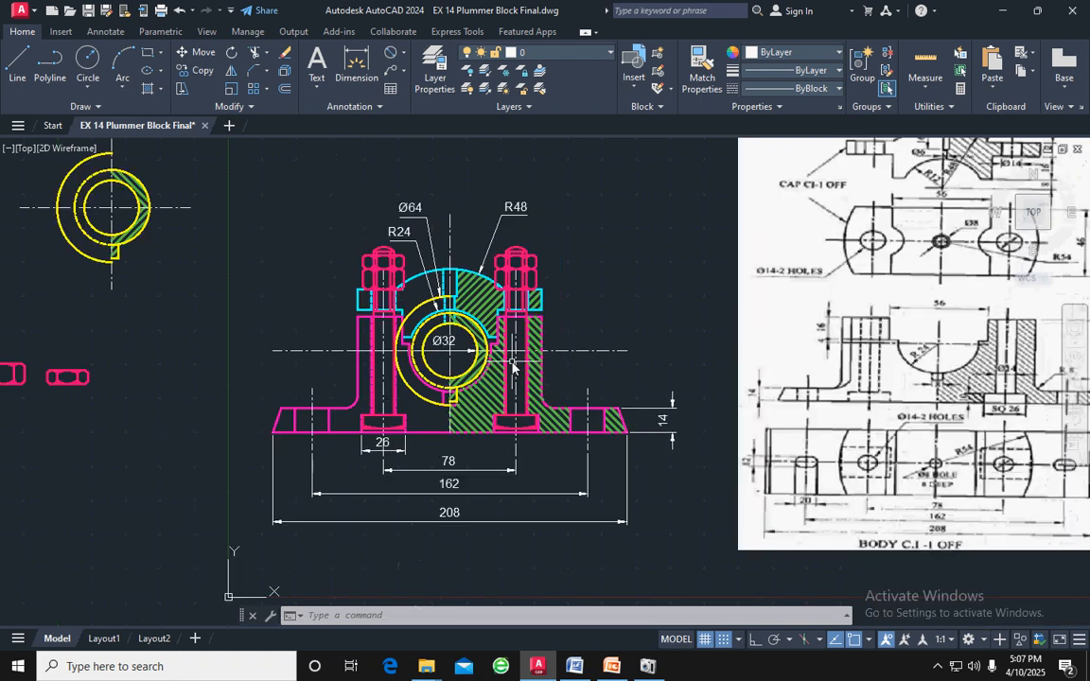